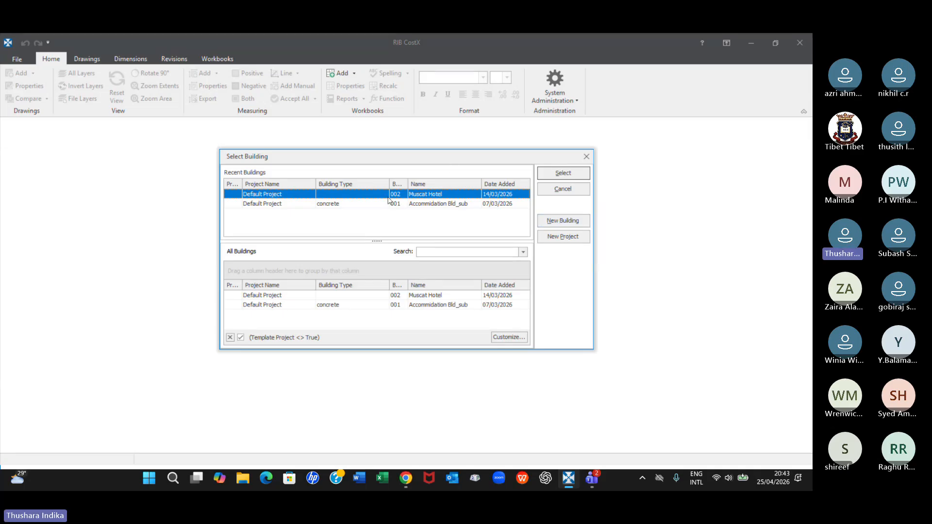
Open the Muscat Hotel building and bring up its drawings with the ground floor plan around the armoury store
left_click(561, 175)
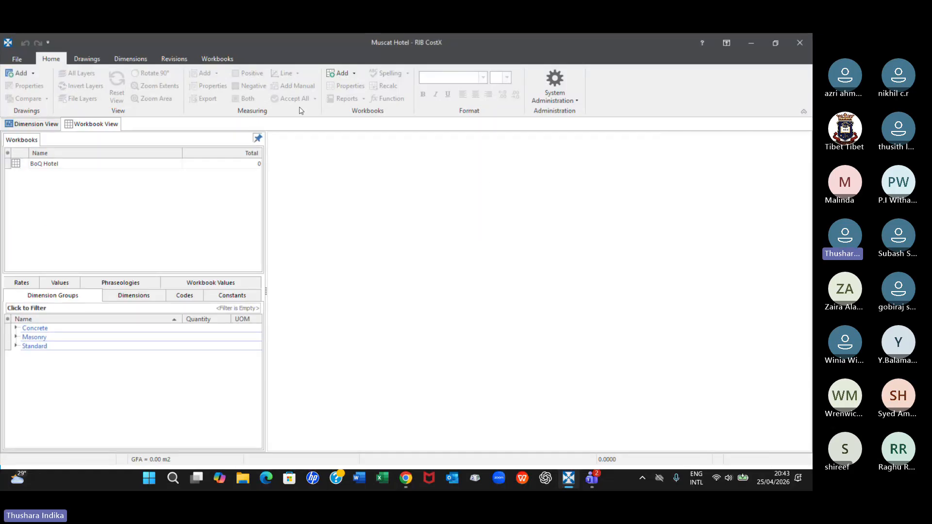
left_click(98, 59)
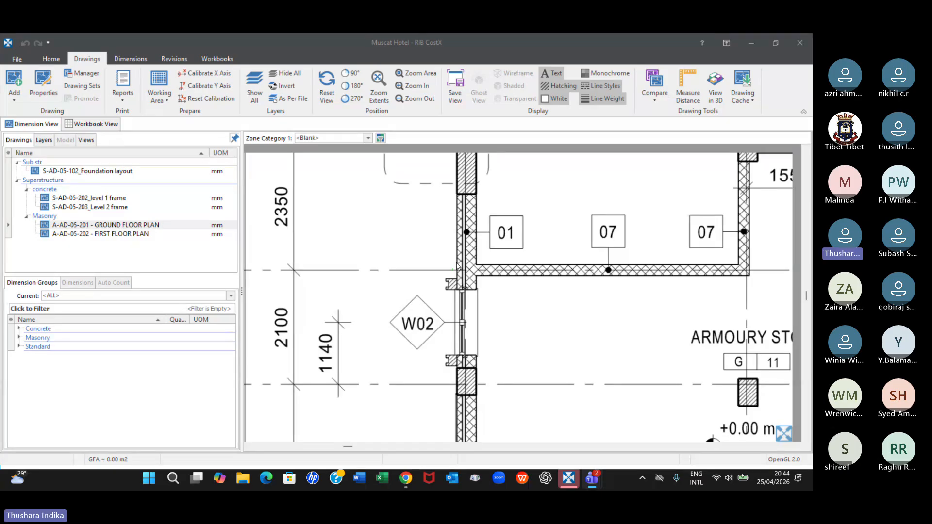
scroll(456, 264, "down", 5)
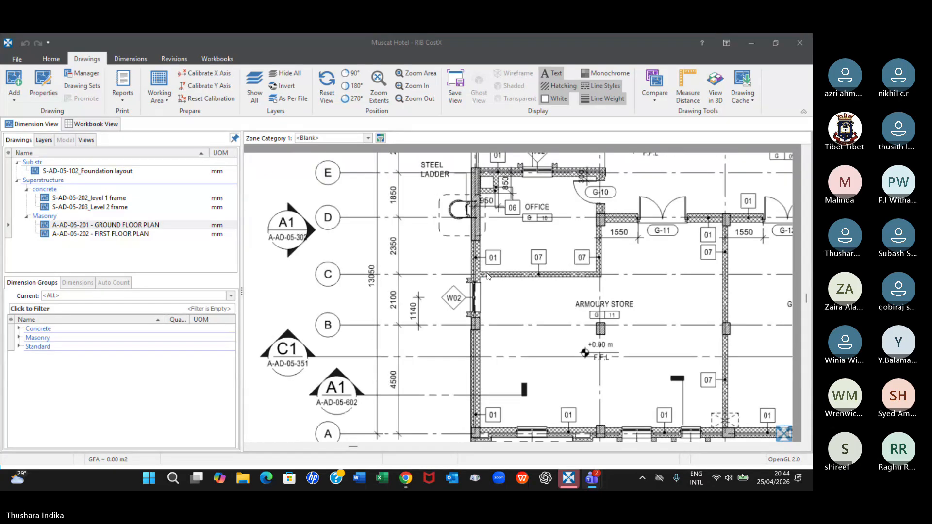
scroll(488, 276, "up", 2)
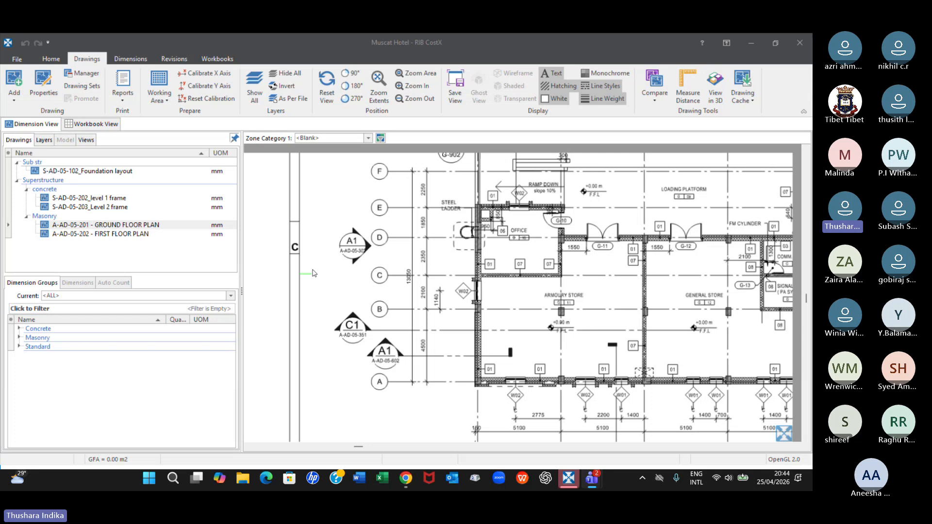
scroll(489, 273, "up", 5)
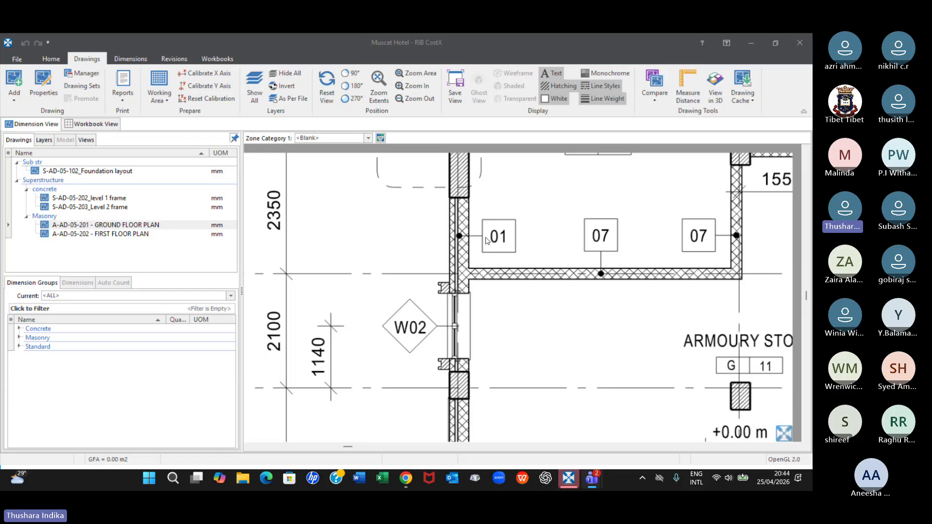
scroll(530, 334, "down", 5)
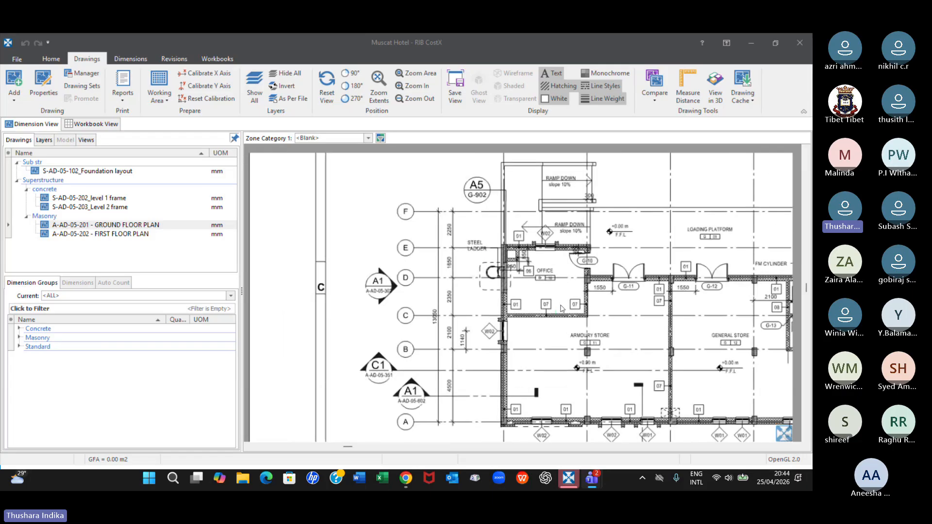
Make the Wall type 1 dimension group under Masonry, super str current on the A-AD-05-201 ground floor plan and review its measured walls
left_click(192, 225)
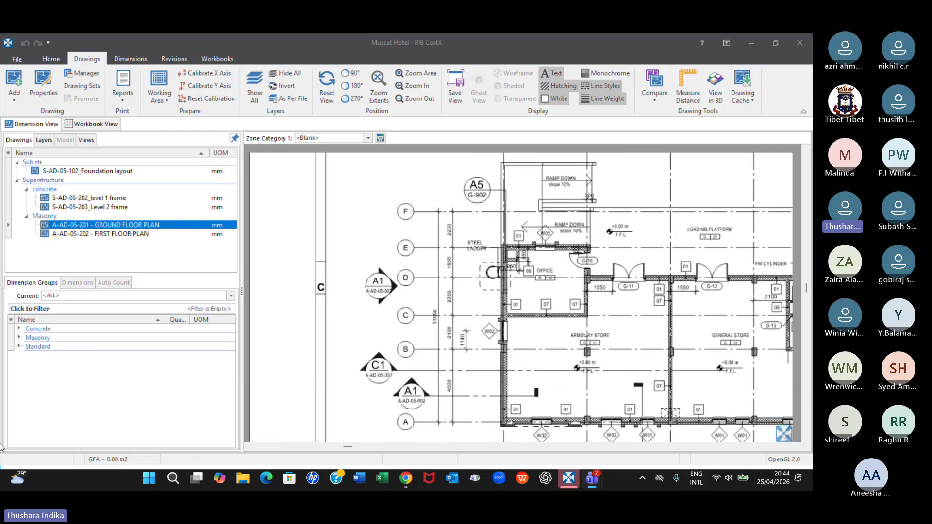
left_click(19, 338)
left_click(29, 348)
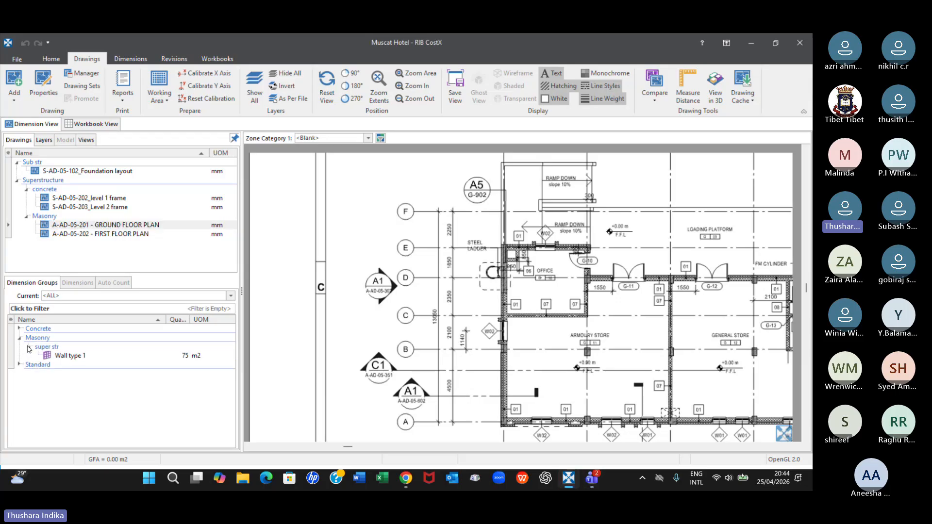
left_click(68, 357)
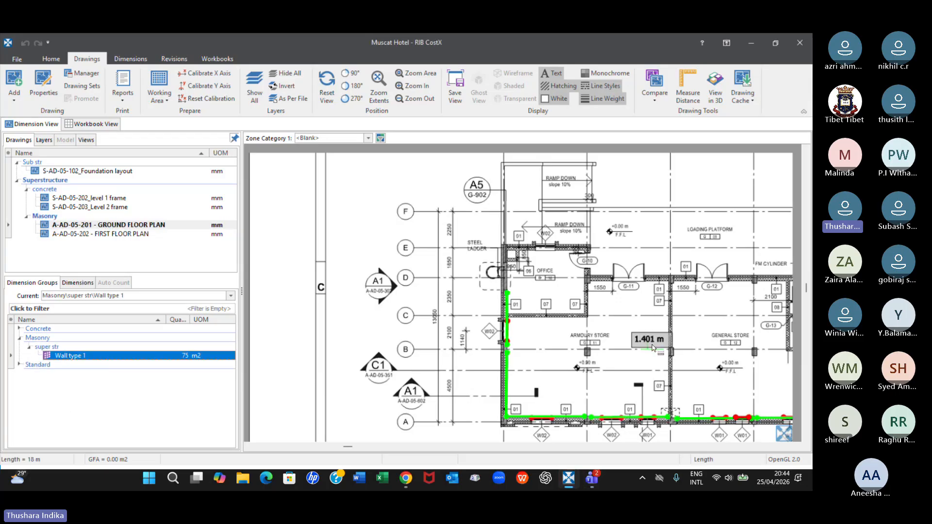
scroll(652, 348, "down", 1)
middle_click_drag(631, 437, 525, 335)
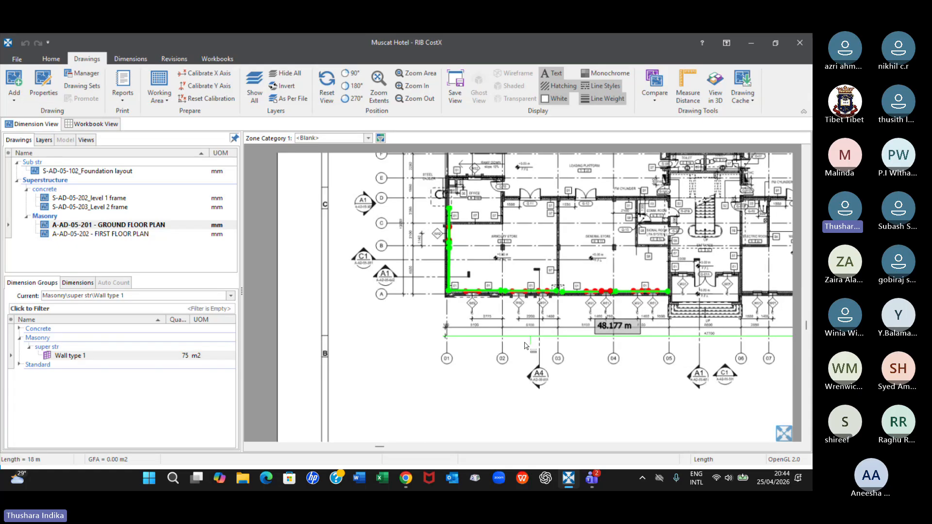
scroll(462, 262, "up", 2)
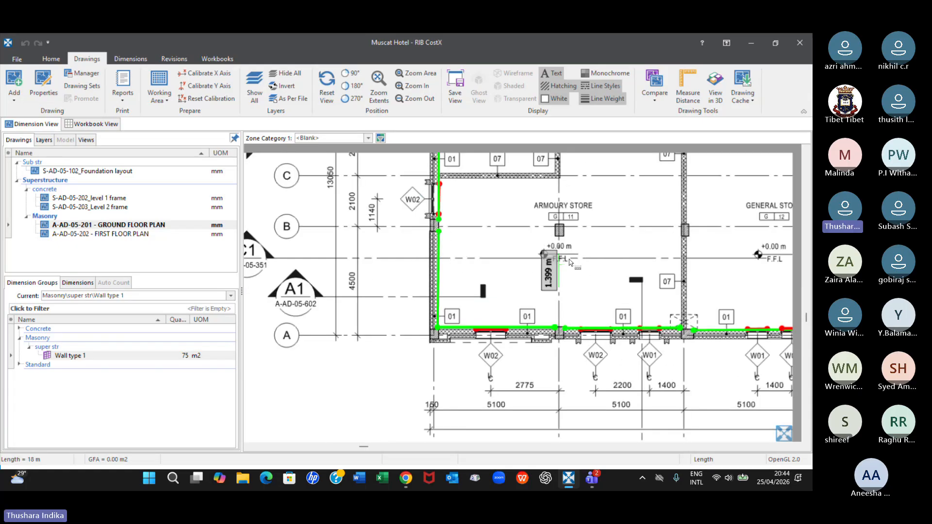
scroll(570, 263, "down", 1)
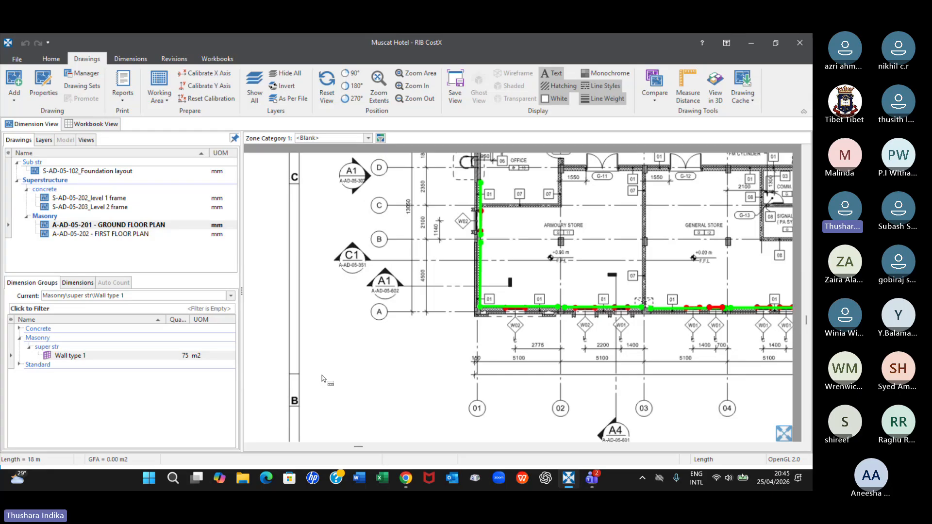
mouse_move(488, 208)
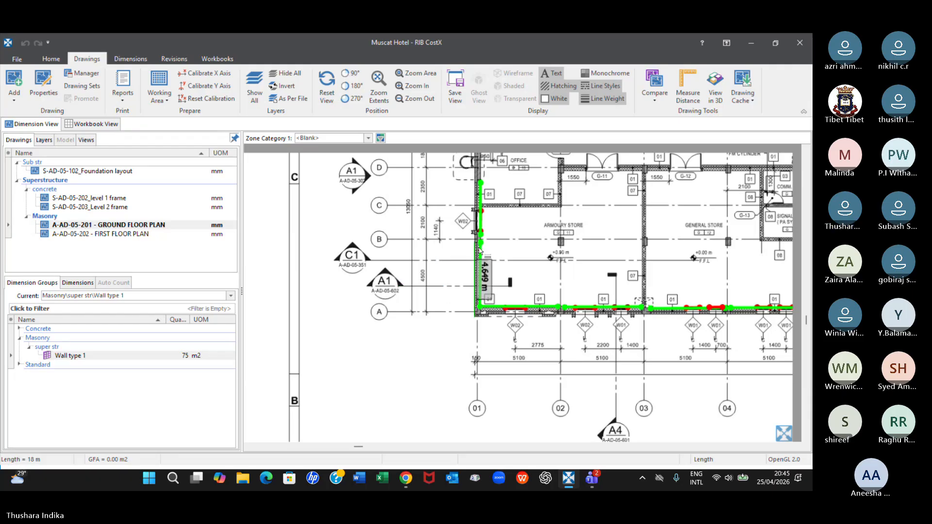
Check the default height in the Wall type 1 dimension group's properties, leaving without changes
left_click(76, 356)
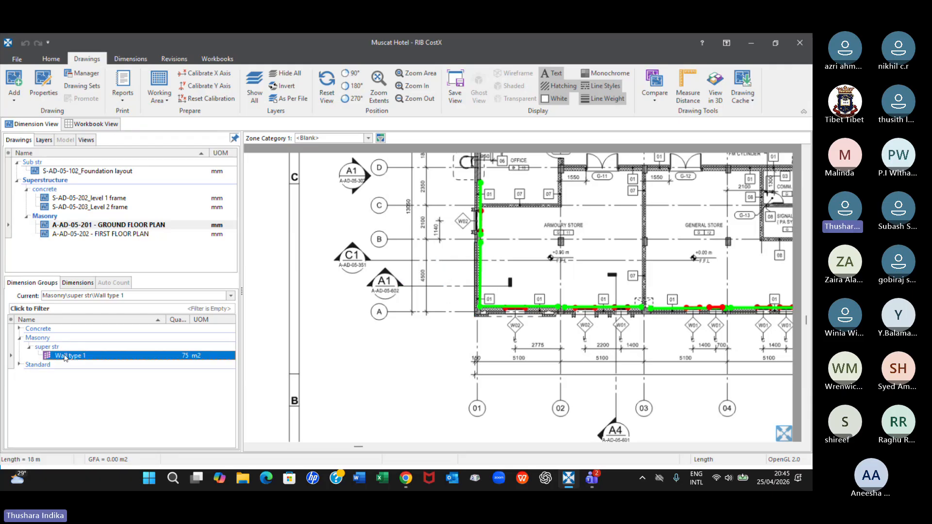
double_click(144, 355)
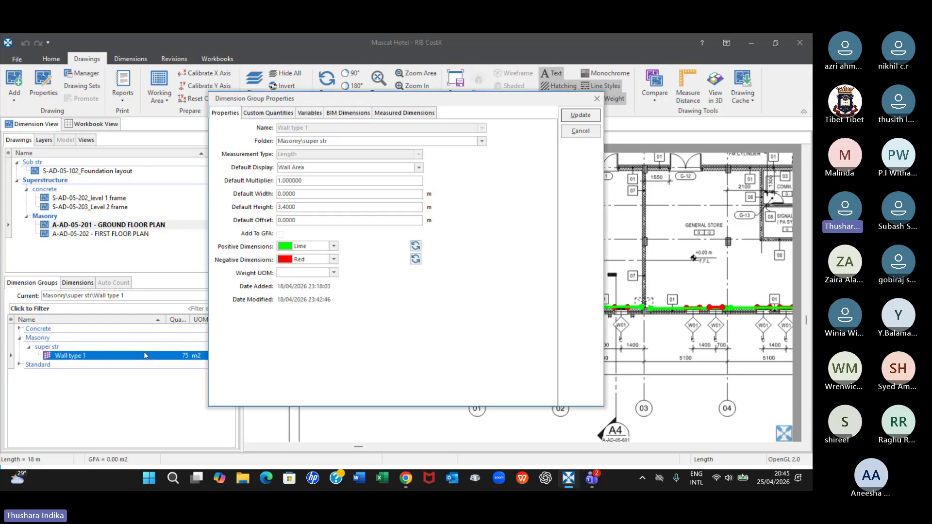
left_click(285, 209)
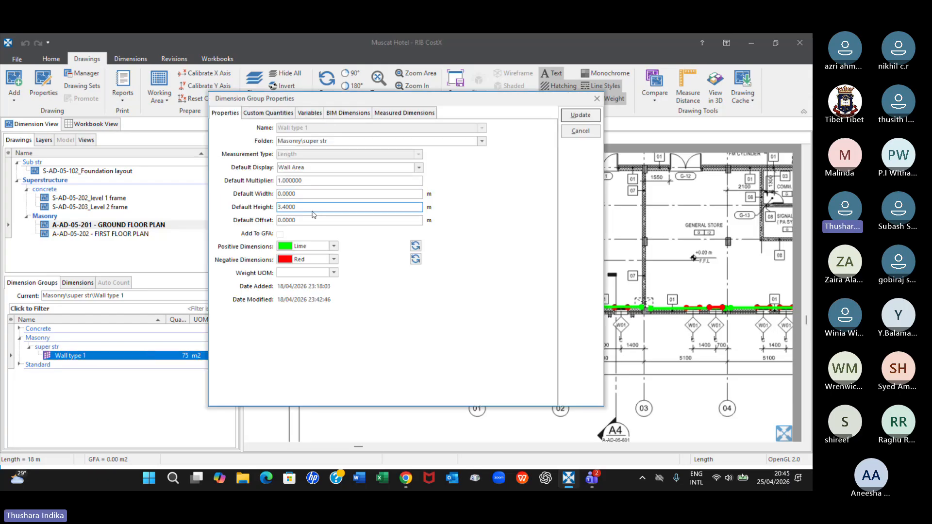
left_click(595, 98)
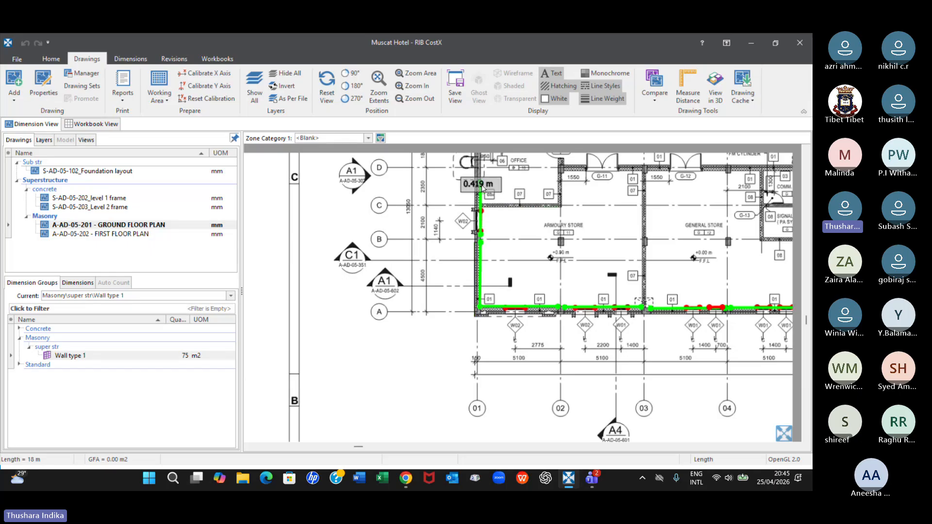
Select dimension UJ 0006 in the list of Wall type 1 dimensions and locate its window opening on the ground floor plan
left_click(106, 357)
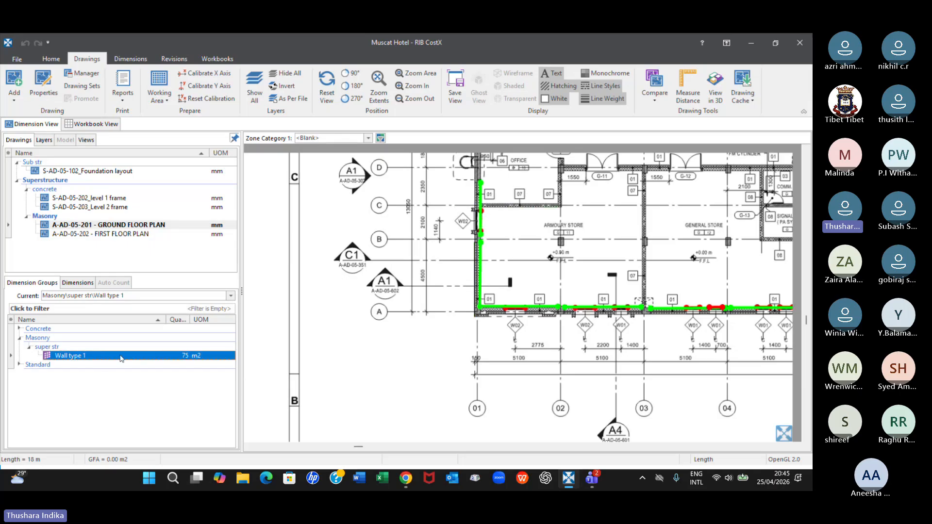
mouse_move(488, 221)
left_click(72, 284)
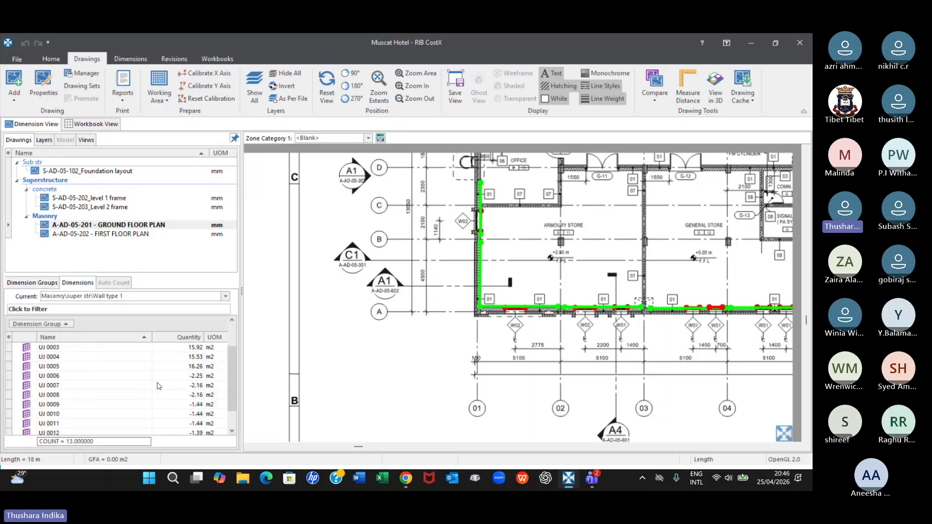
left_click(59, 376)
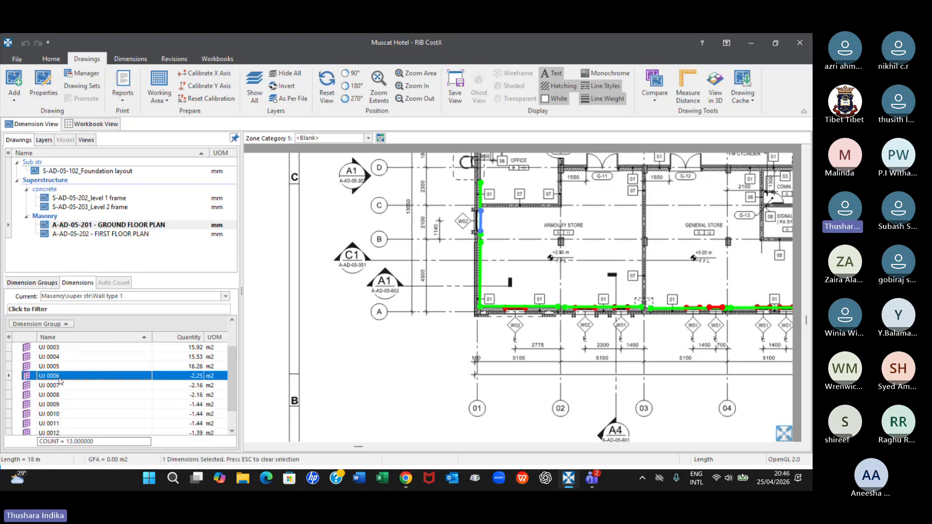
left_click(51, 286)
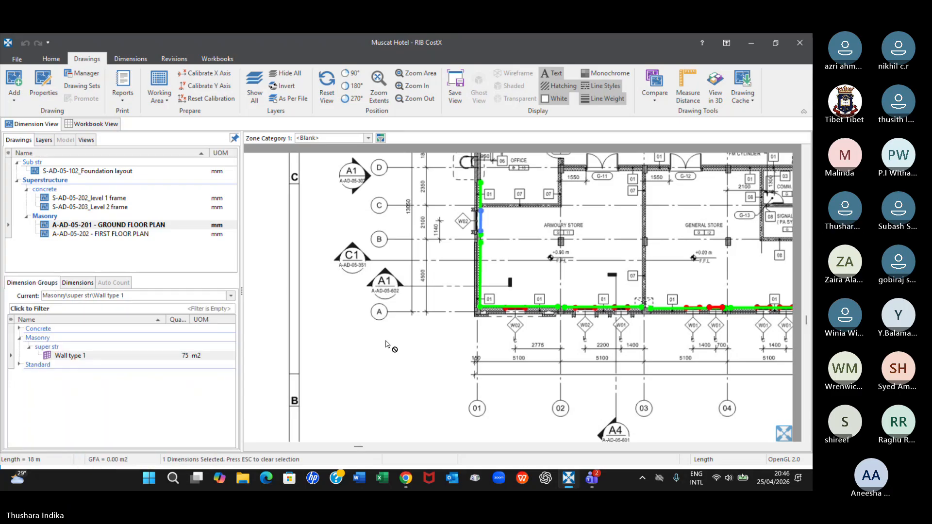
scroll(354, 292, "up", 4)
scroll(639, 258, "down", 2)
scroll(639, 258, "down", 2)
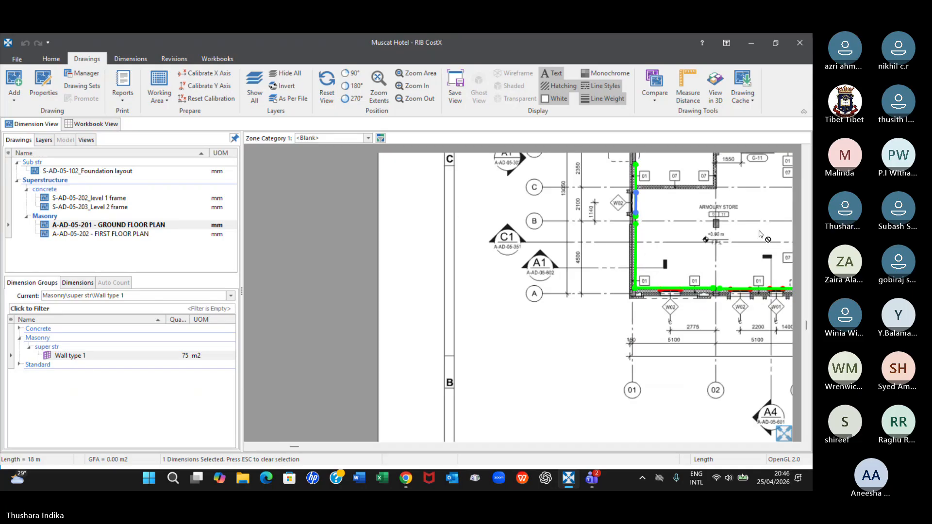
middle_click_drag(688, 232, 456, 220)
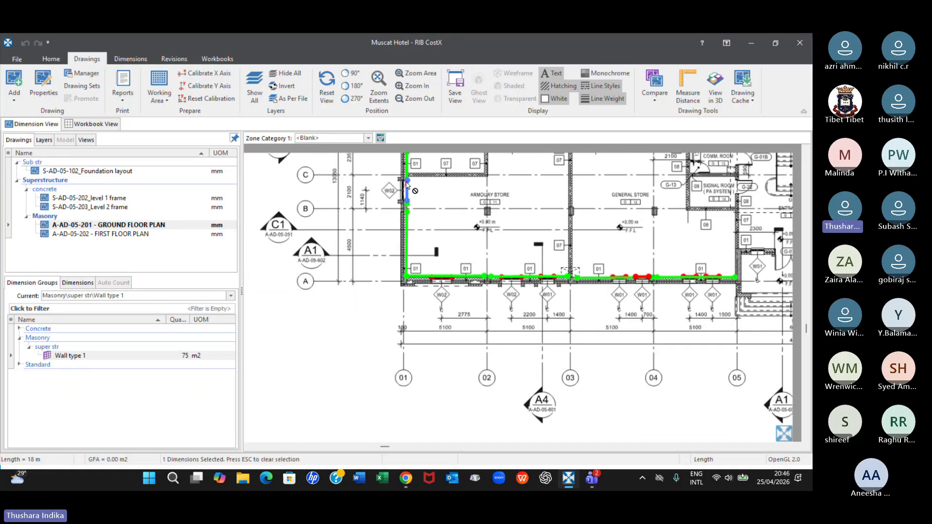
mouse_move(399, 213)
mouse_move(410, 198)
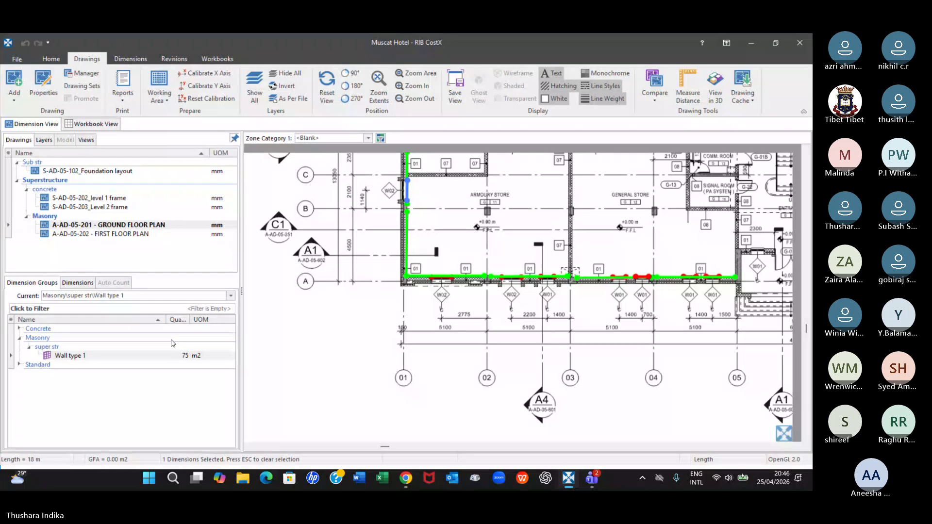
mouse_move(414, 182)
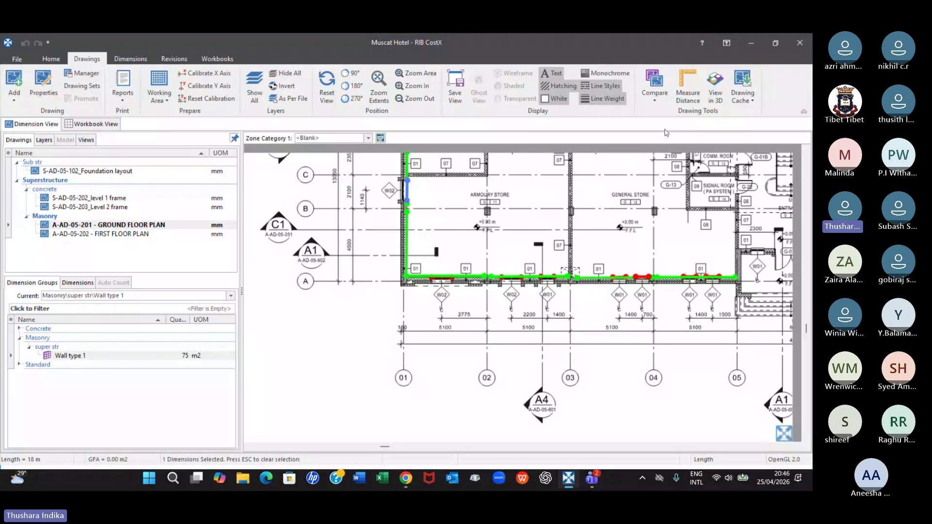
Examine the Wall type 1 walls and their window deductions in 3D from the building's corner
left_click(715, 92)
scroll(492, 380, "up", 10)
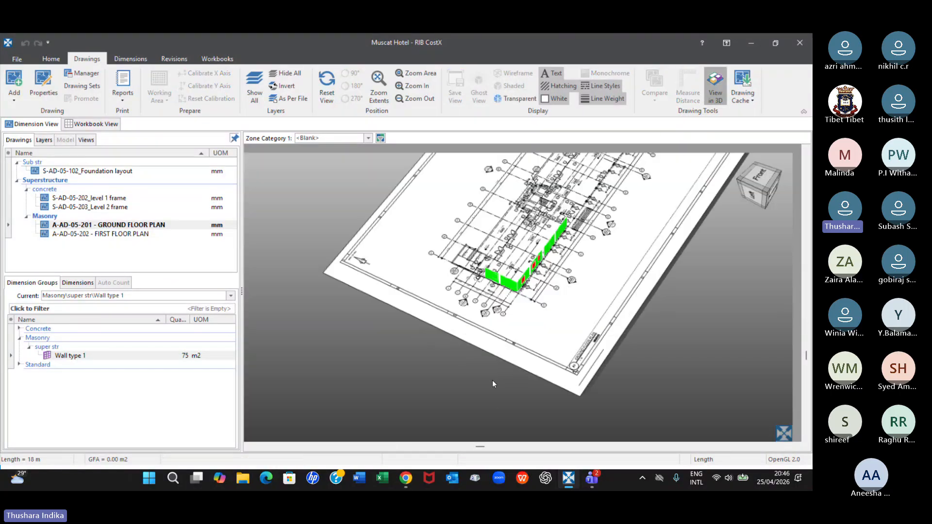
scroll(411, 315, "down", 5)
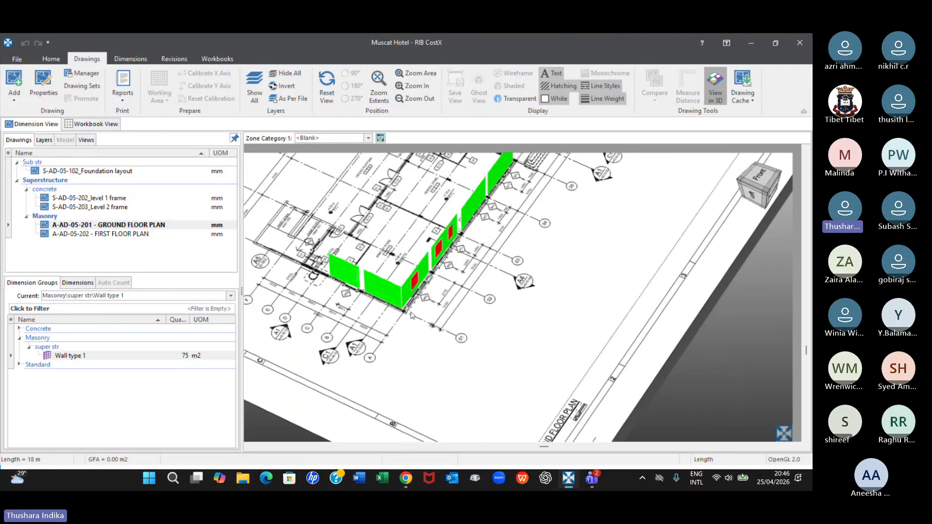
left_click_drag(370, 339, 373, 328)
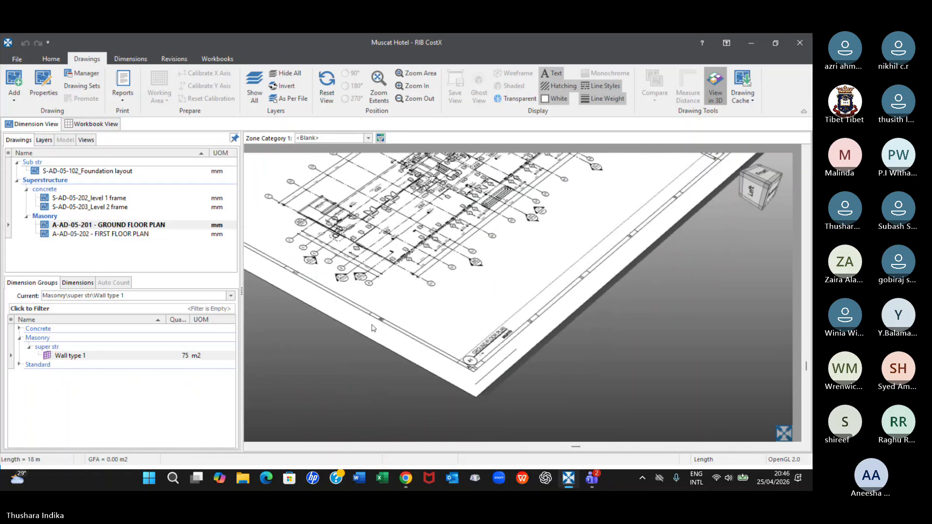
scroll(371, 328, "up", 5)
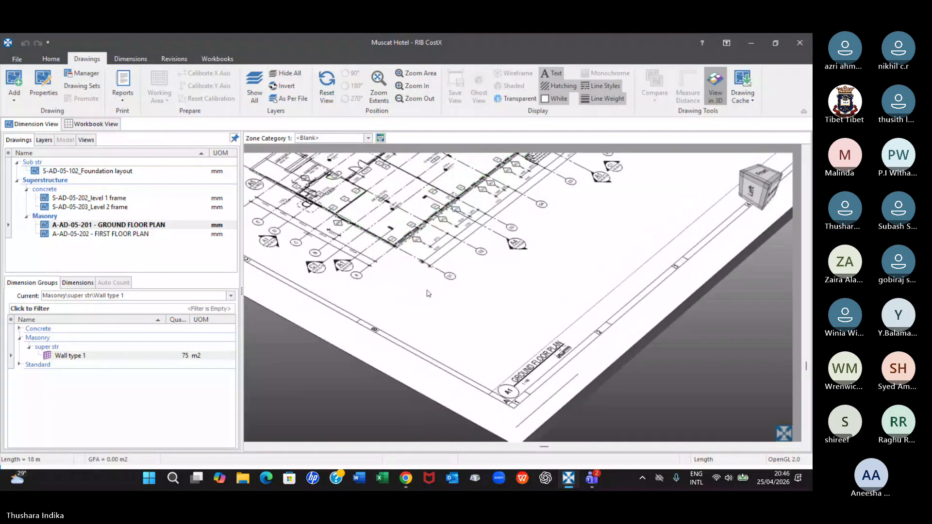
middle_click_drag(495, 310, 558, 343)
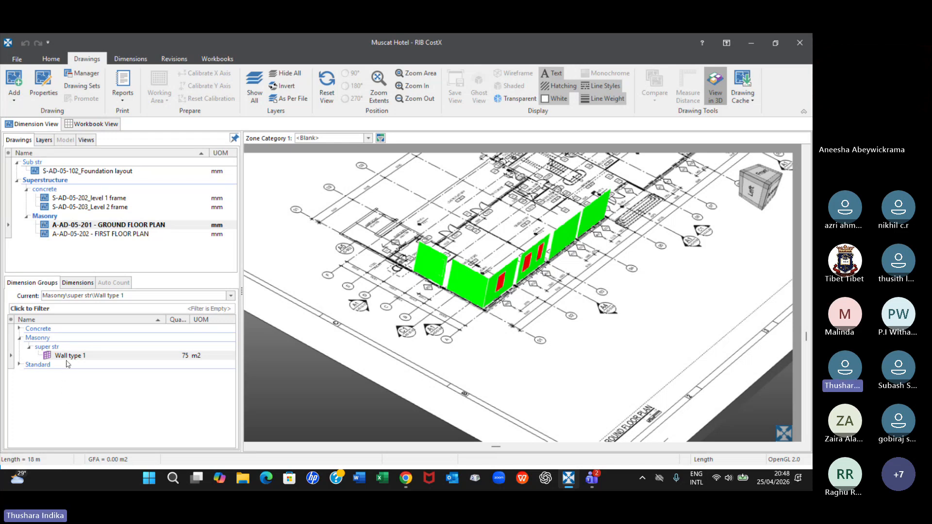
mouse_move(69, 360)
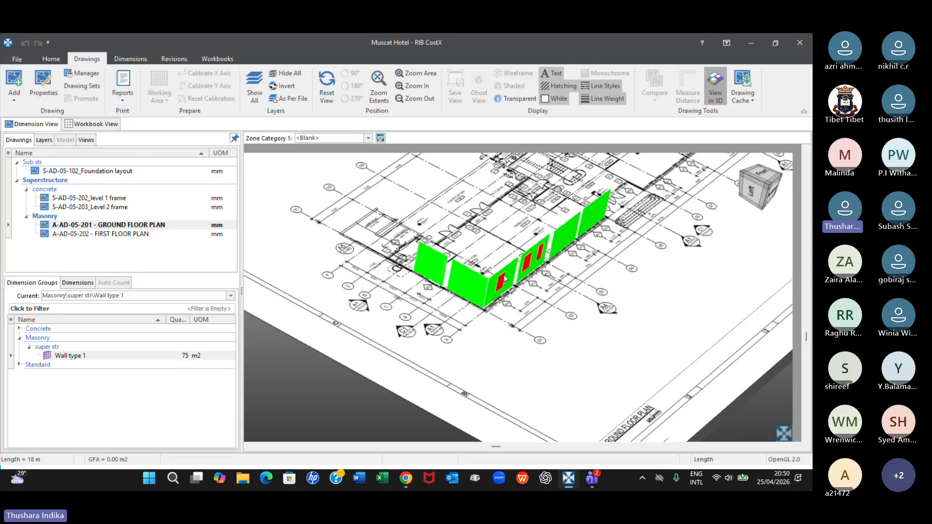
Return to the 2D ground floor plan and examine the W01 and W02 window openings in the wall along grid A
left_click(713, 88)
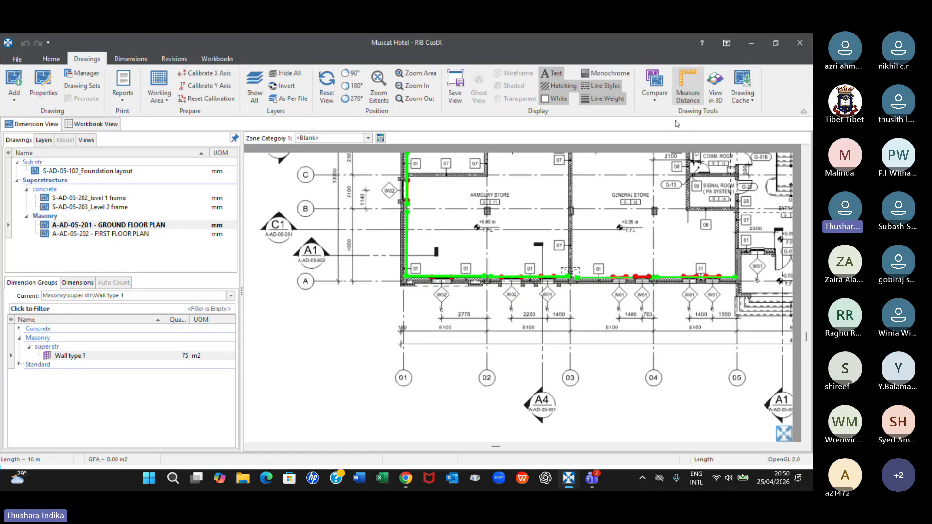
scroll(699, 272, "up", 4)
scroll(699, 269, "down", 2)
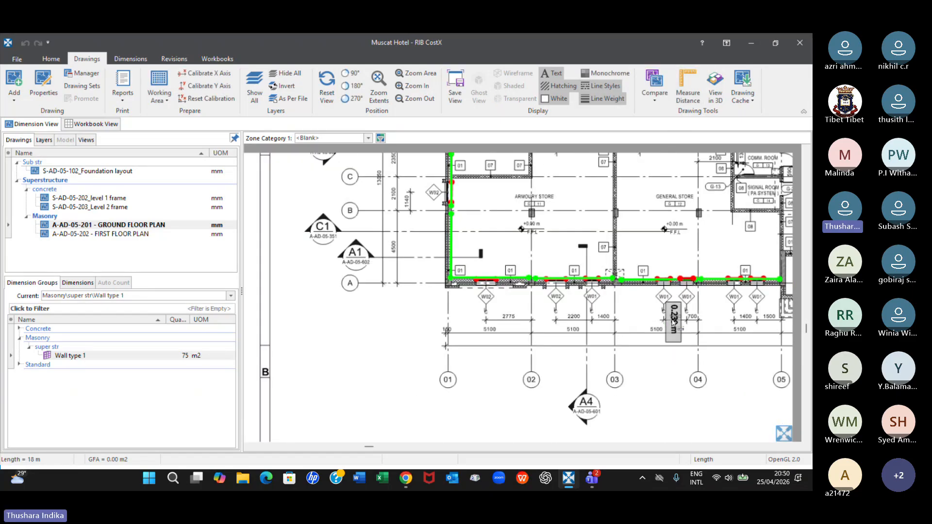
scroll(673, 322, "down", 1)
middle_click_drag(748, 305, 529, 348)
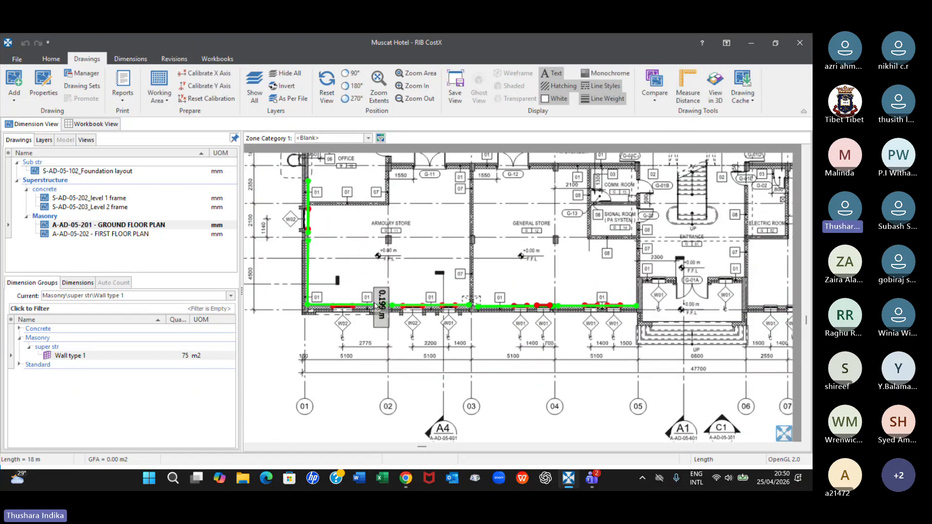
scroll(324, 318, "up", 2)
scroll(331, 360, "up", 1)
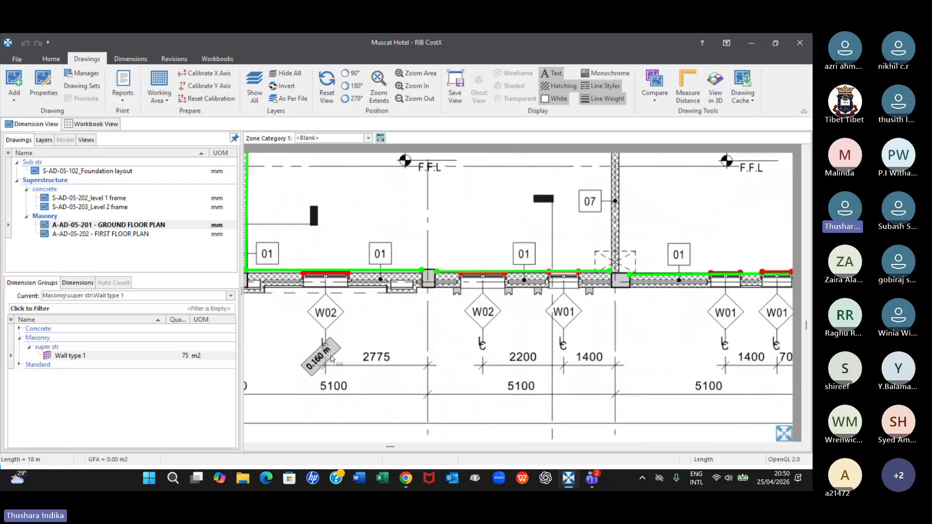
Examine the W02 window deduction in the Armoury Store's outer wall and the window openings along grid A on the ground floor plan
scroll(332, 359, "down", 2)
scroll(308, 260, "up", 3)
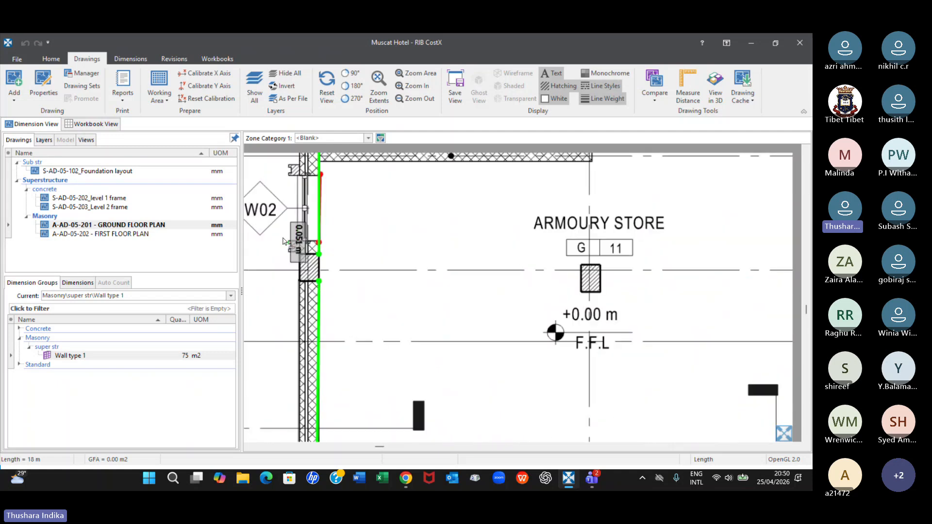
mouse_move(322, 198)
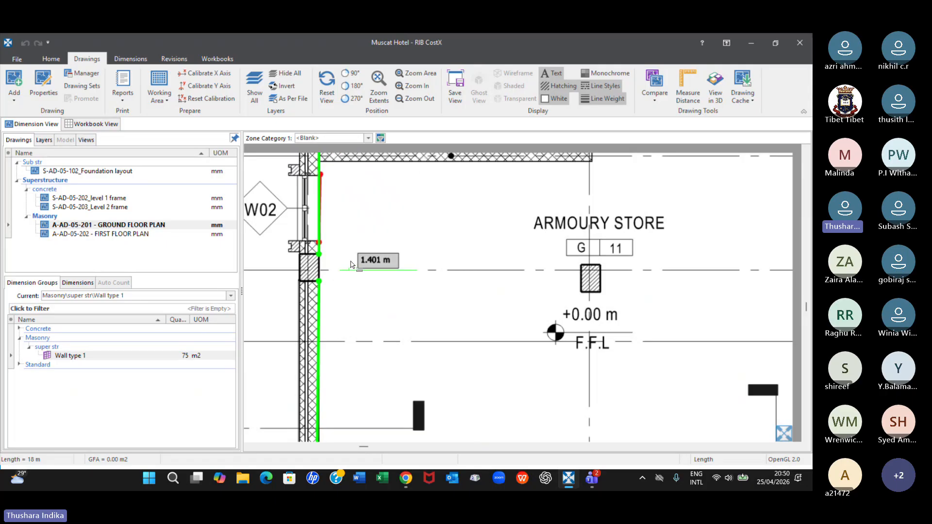
scroll(463, 286, "down", 3)
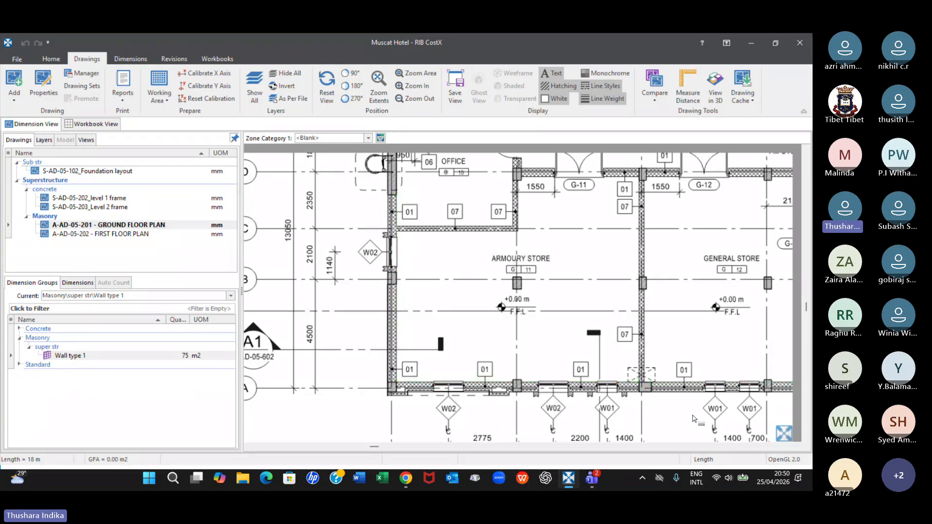
middle_click_drag(694, 418, 605, 371)
scroll(604, 370, "down", 2)
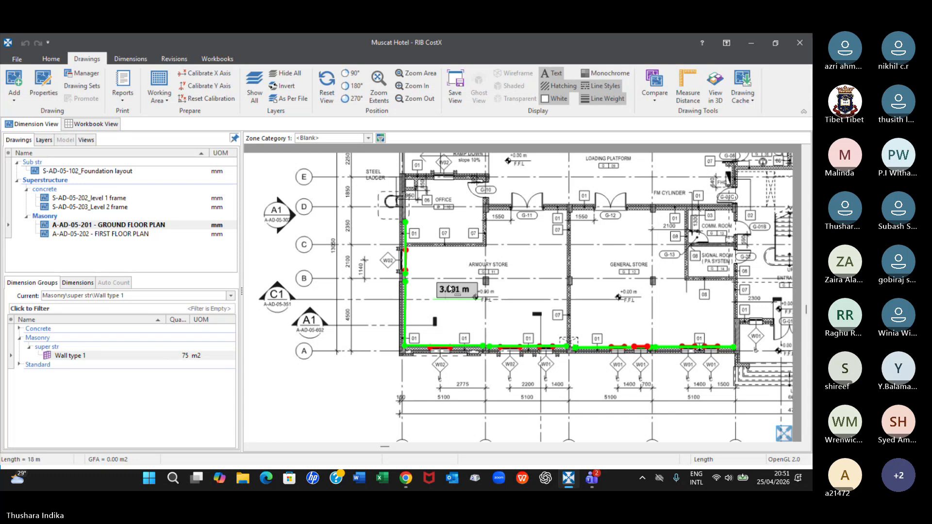
mouse_move(415, 285)
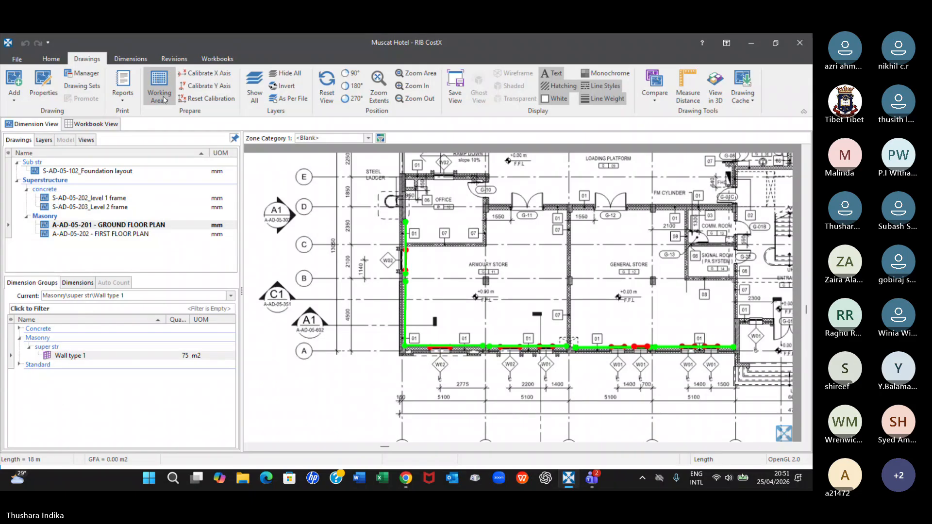
Start a new dimension group and name it W1
left_click(140, 60)
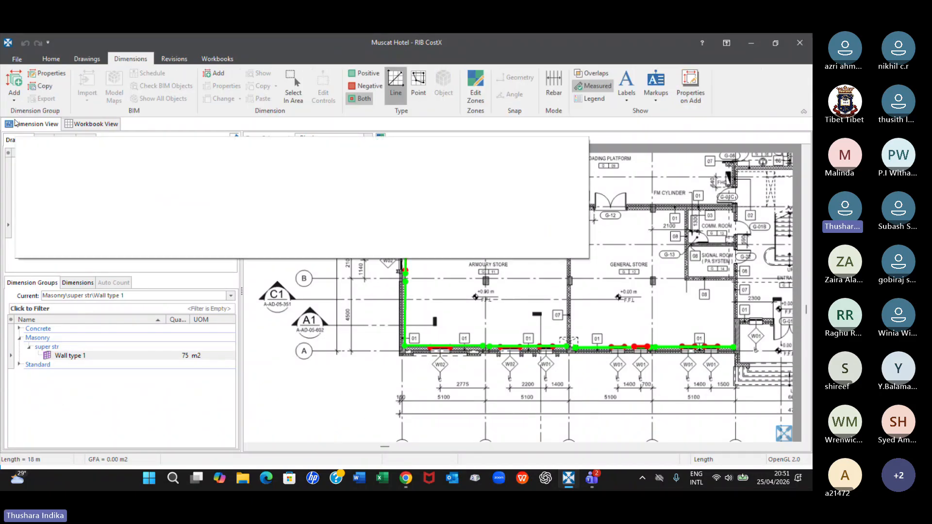
left_click(14, 97)
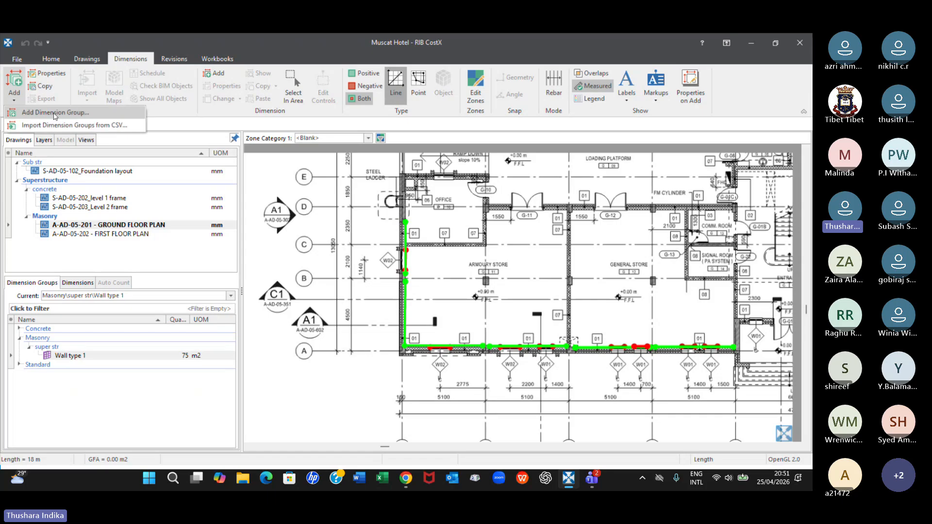
left_click(54, 112)
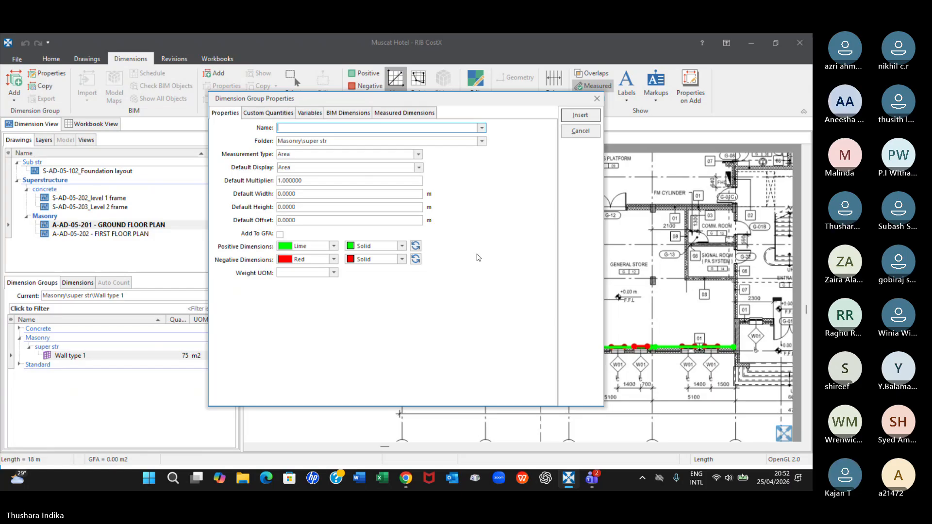
type("W1")
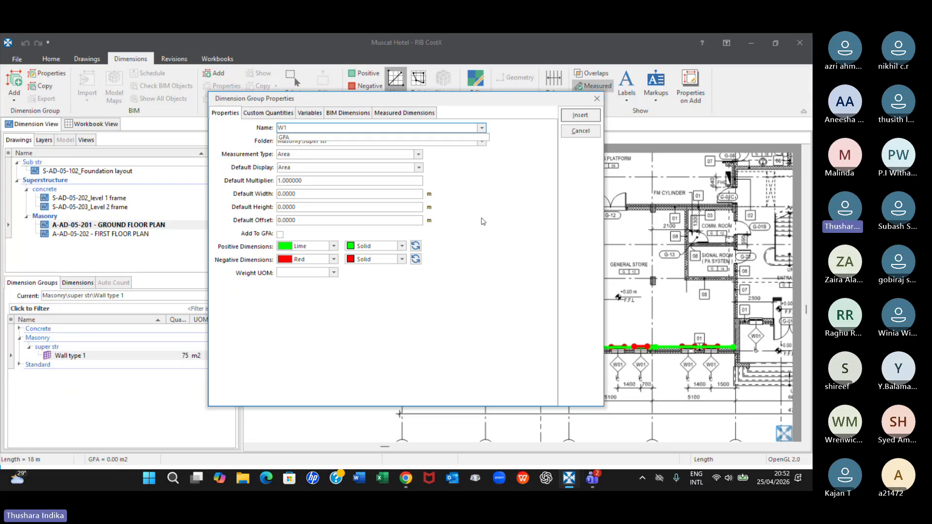
left_click(482, 216)
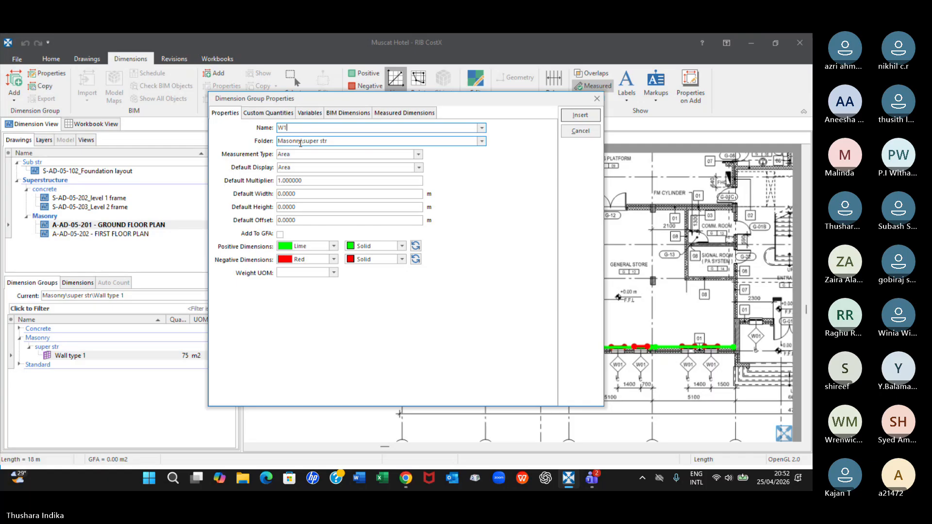
Set the W1 dimension group's folder to super str\Windows
left_click(302, 143)
left_click(304, 143)
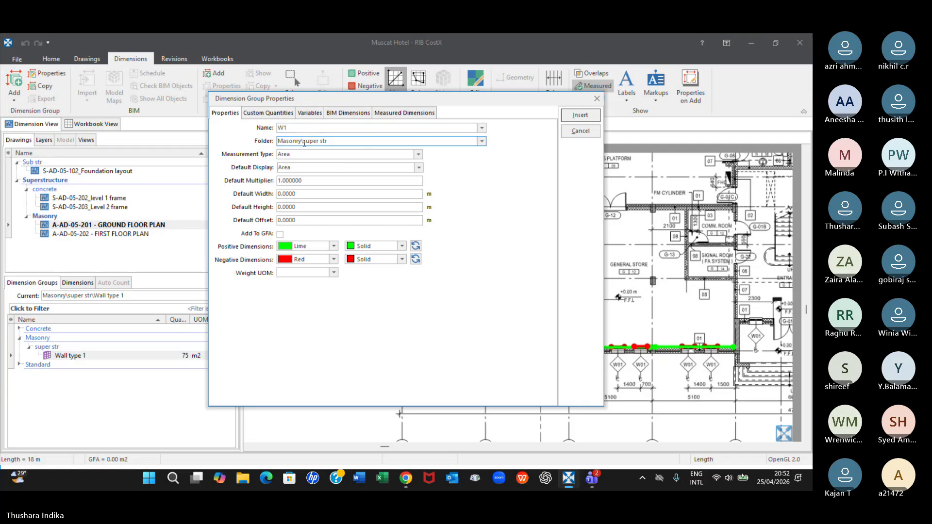
key("BackSpace")
key("BackSpace")
key("BackSpace")
key("BackSpace")
key("BackSpace")
key("BackSpace")
key("BackSpace")
key("BackSpace")
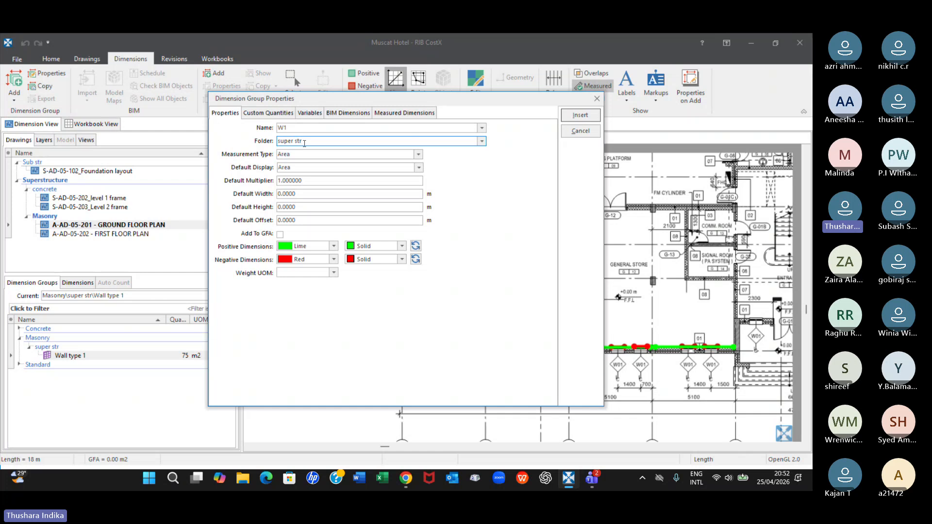
type("\\")
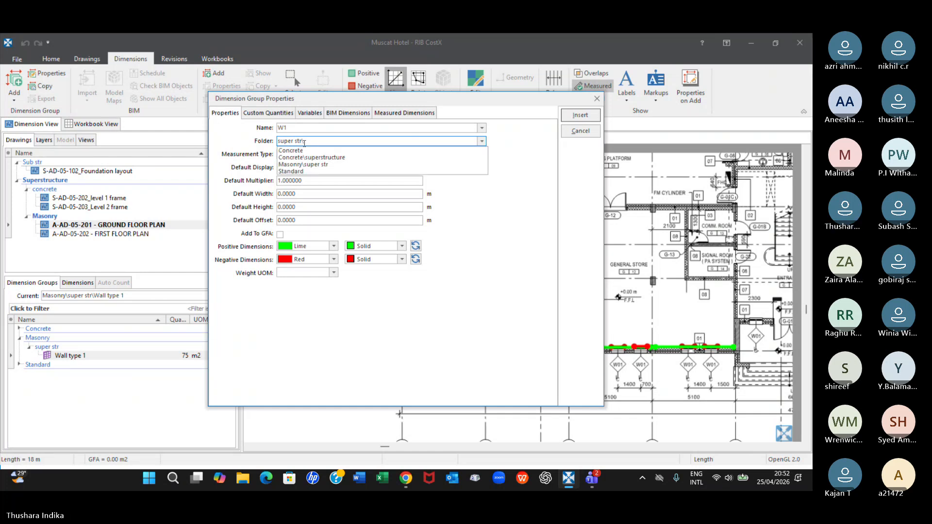
type("D&W")
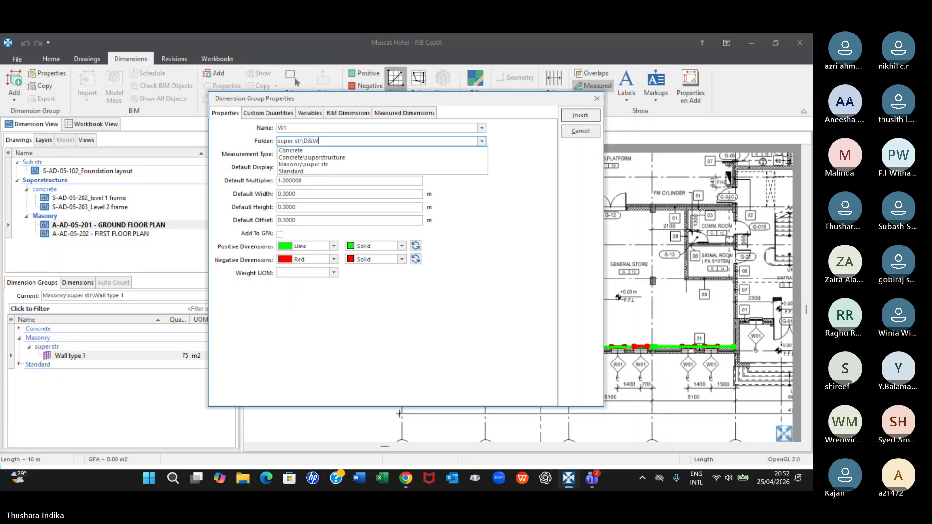
left_click(489, 244)
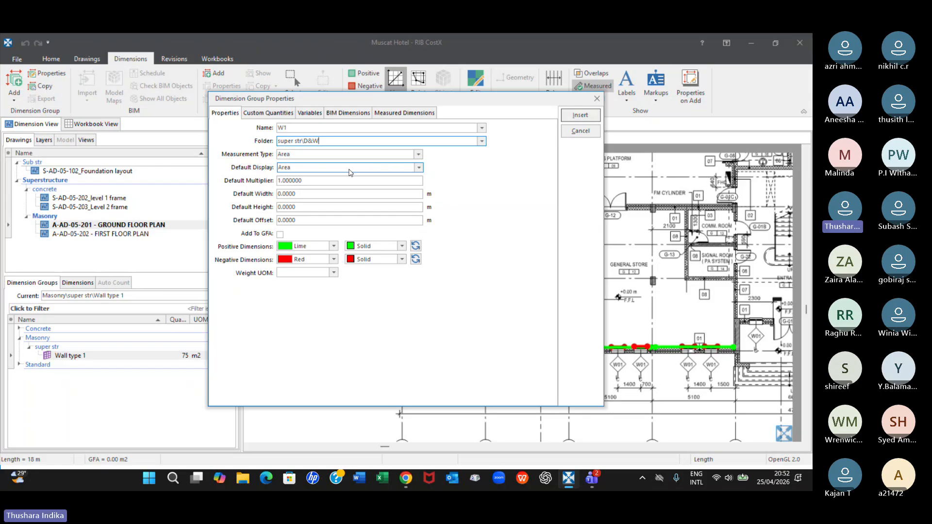
key("BackSpace")
key("BackSpace")
key("BackSpace")
type("Windows")
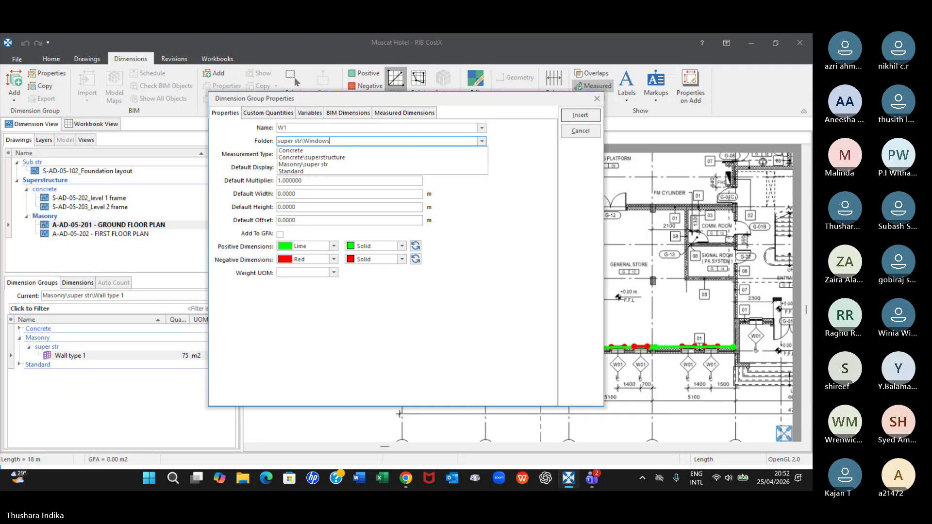
left_click(523, 223)
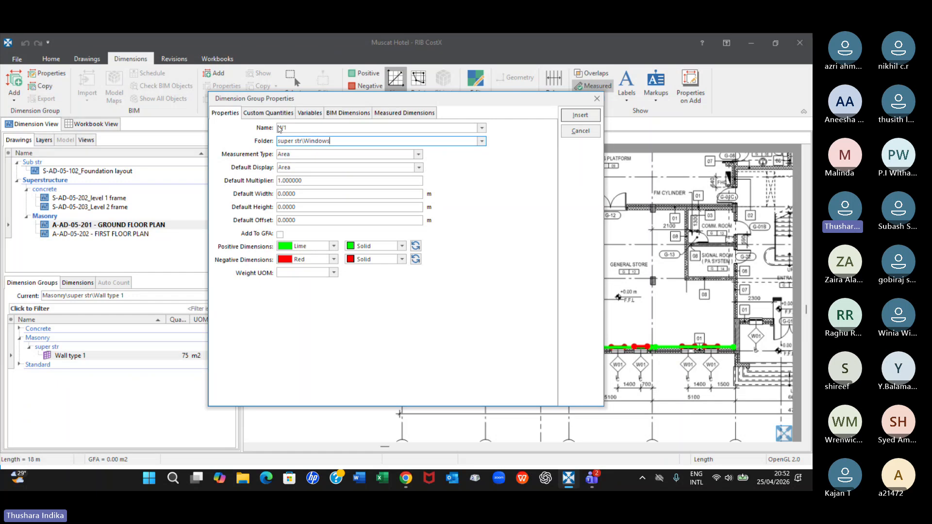
left_click(282, 128)
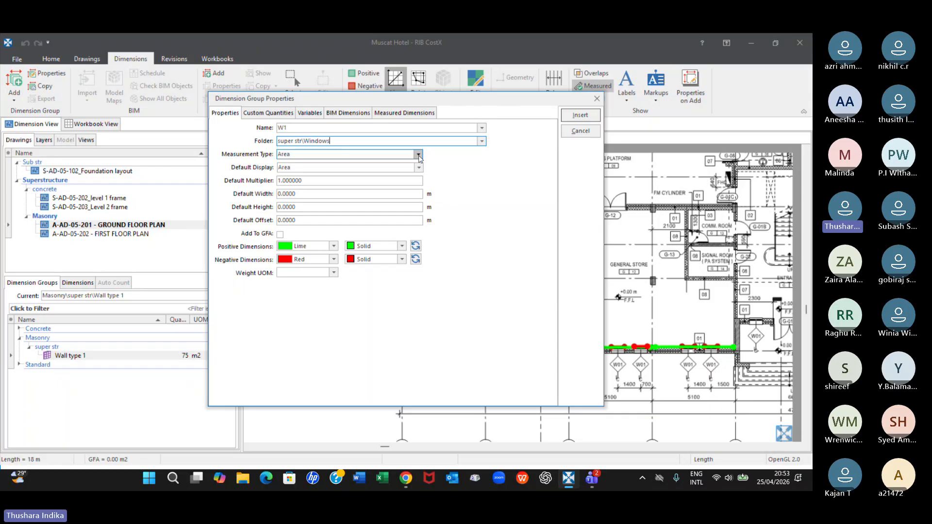
Set the W1 group's measurement type to Length and its default display to Wall Area
left_click(418, 155)
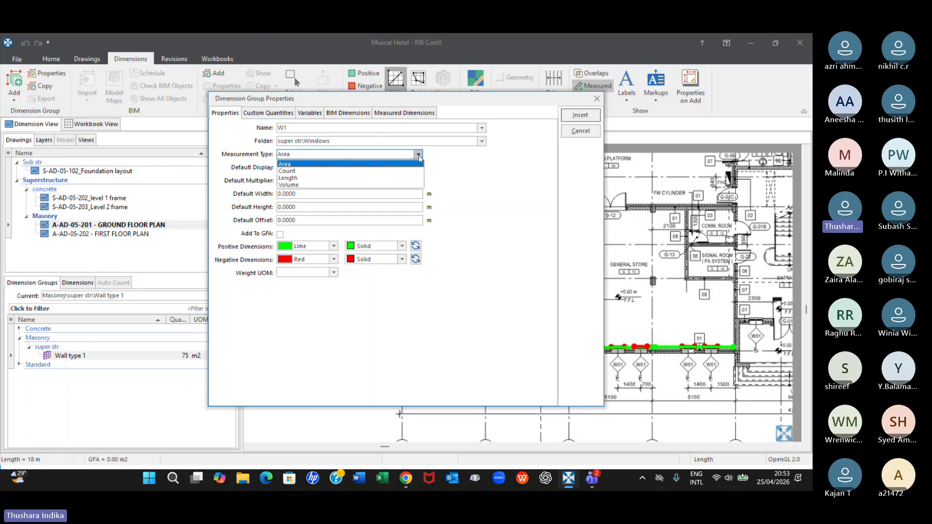
left_click(408, 178)
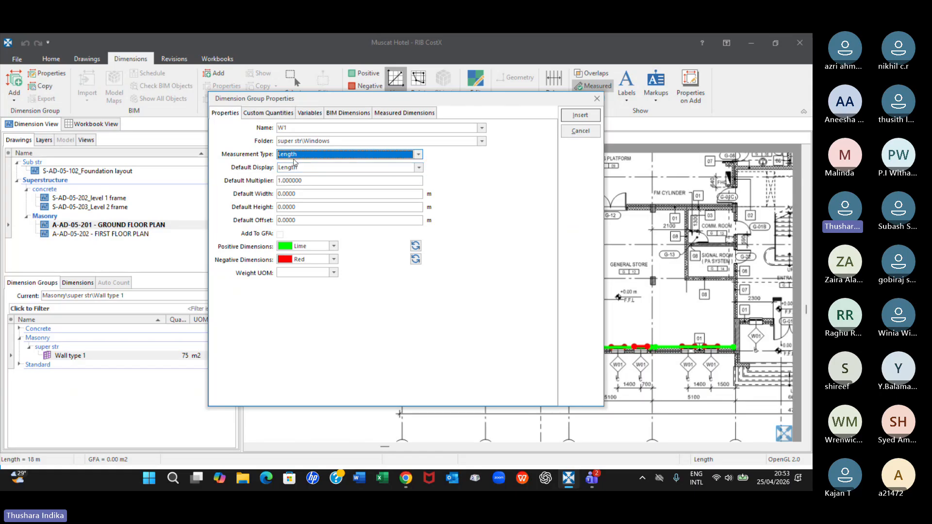
left_click(418, 168)
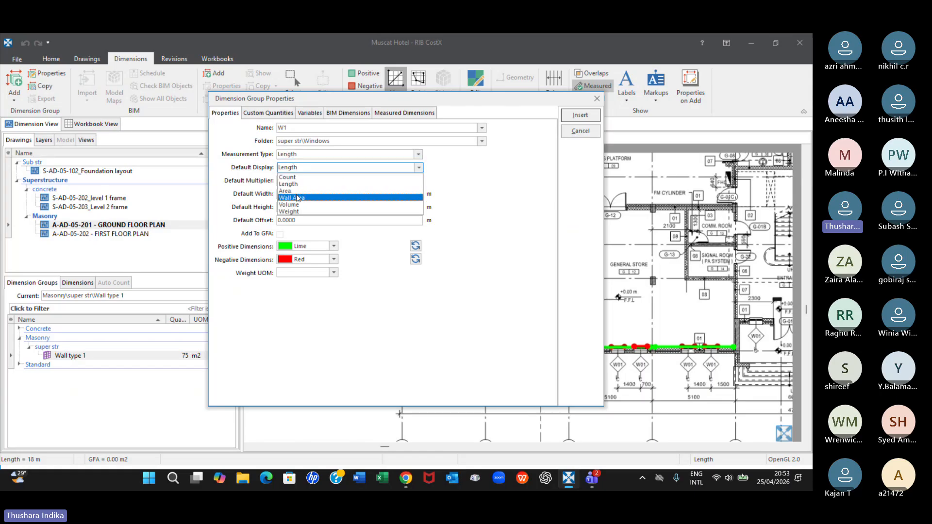
left_click(297, 198)
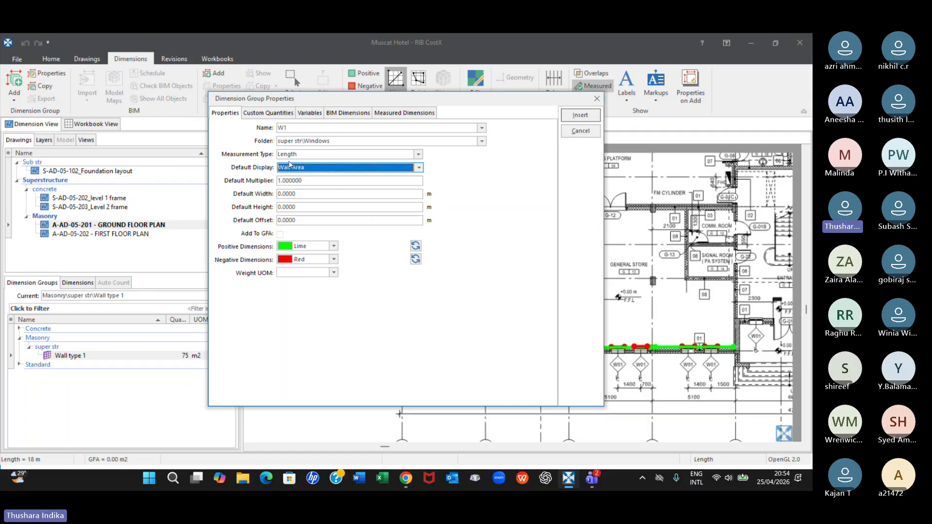
Set the W1 group's default height to 1.8 m
left_click(297, 207)
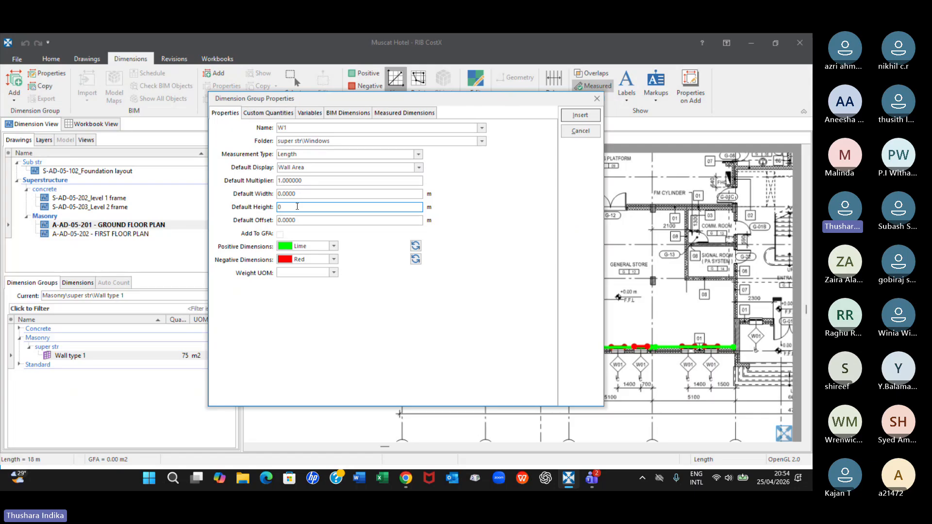
type("1.")
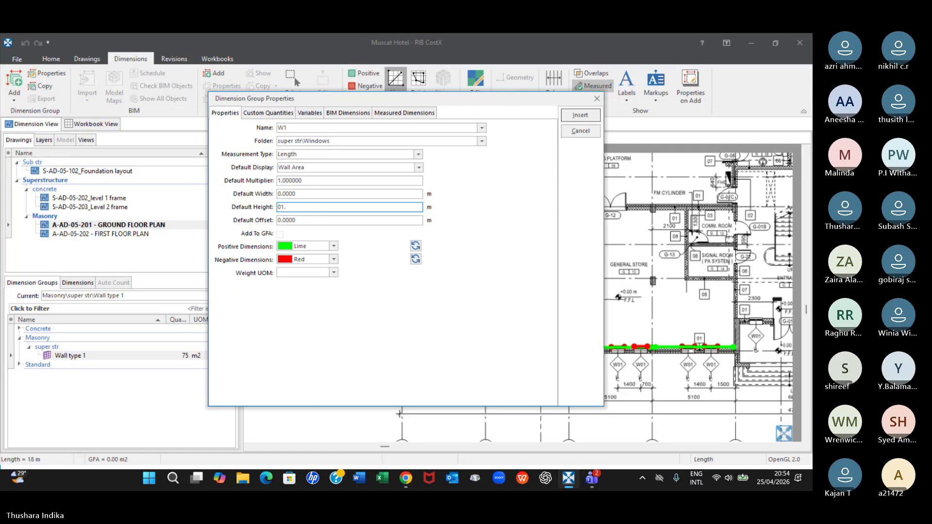
type("8")
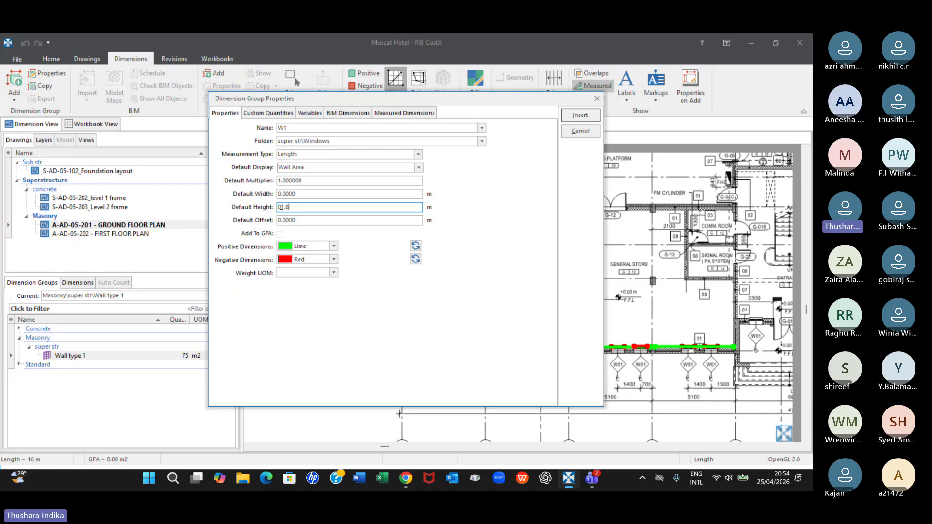
key("BackSpace")
key("BackSpace")
key("BackSpace")
key("BackSpace")
type("1.")
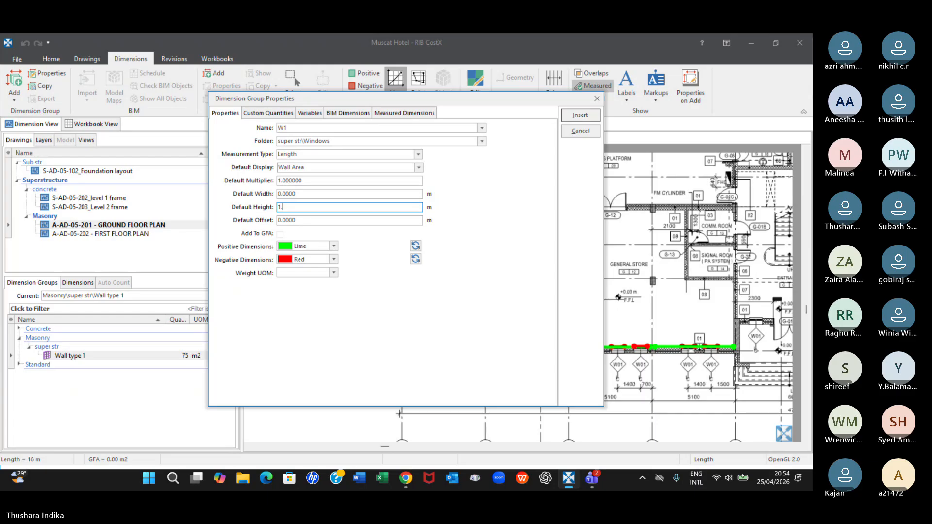
type("8")
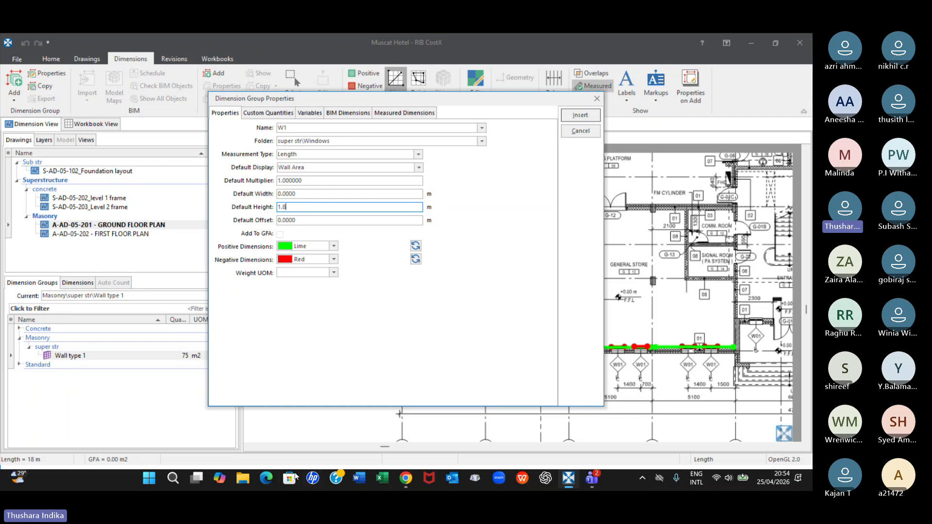
Switch to File Explorer and open the 11_CostX training folder within 02_Lecturers\TIBET
left_click(244, 478)
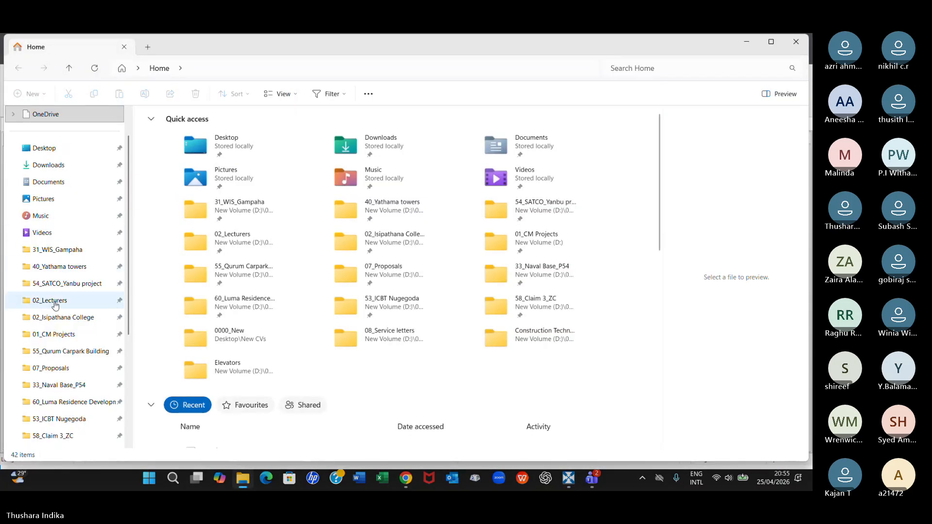
left_click(55, 302)
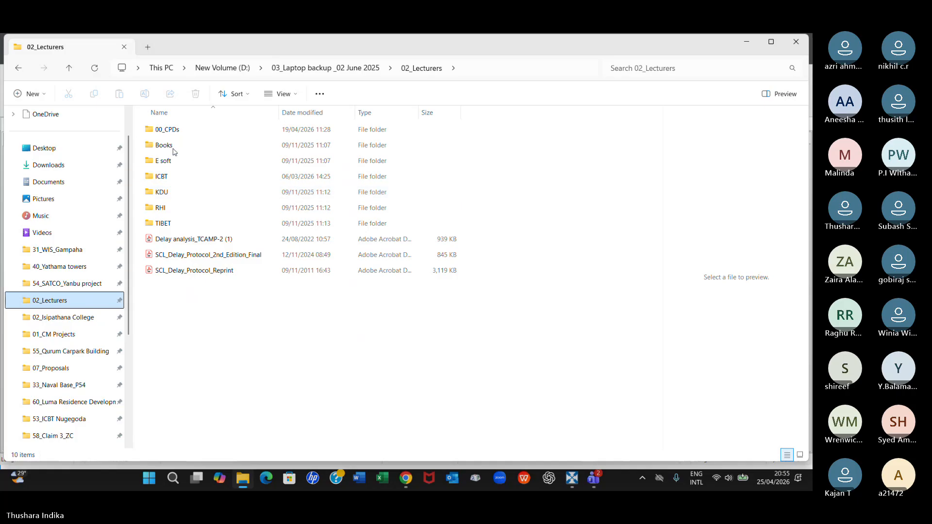
left_click(161, 224)
double_click(160, 223)
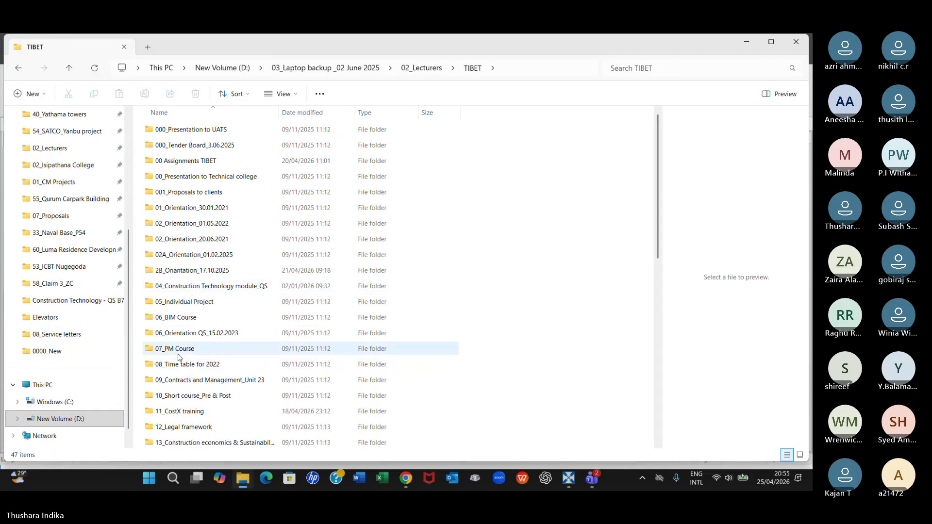
double_click(180, 411)
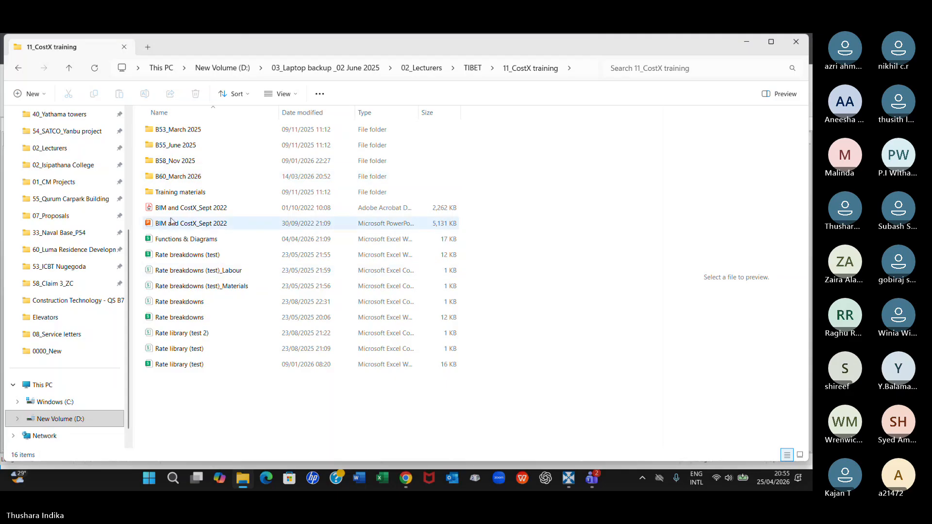
Open the Muscat Hotel project's General details folder within B60_March 2026\Drawings\Drawings & BoQ
double_click(176, 175)
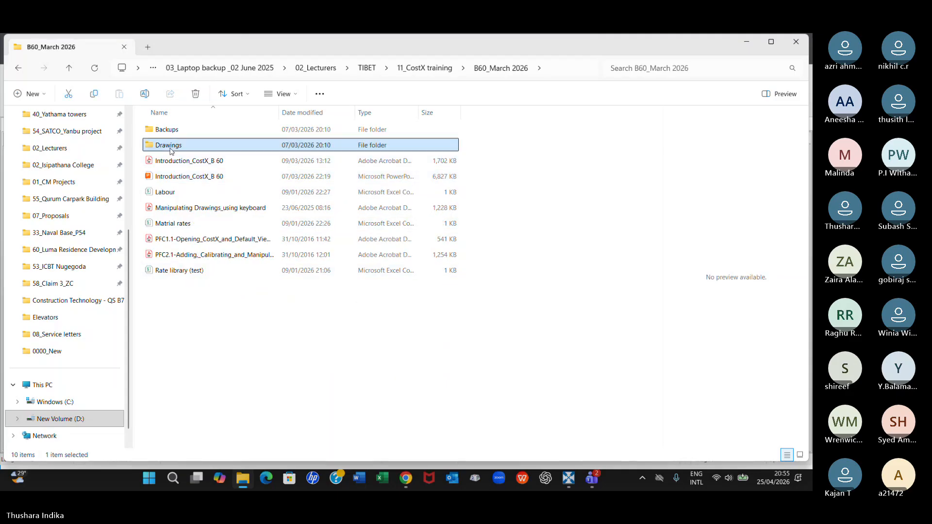
double_click(171, 147)
double_click(181, 129)
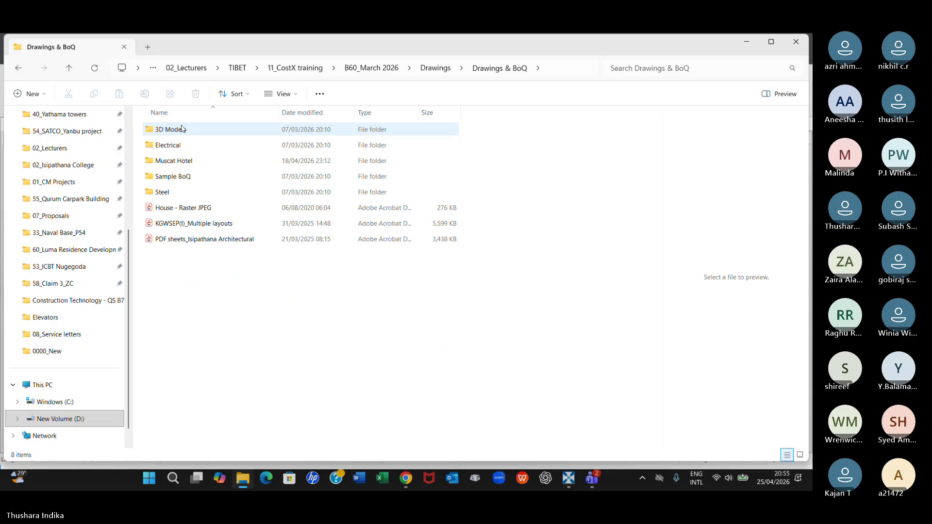
double_click(177, 160)
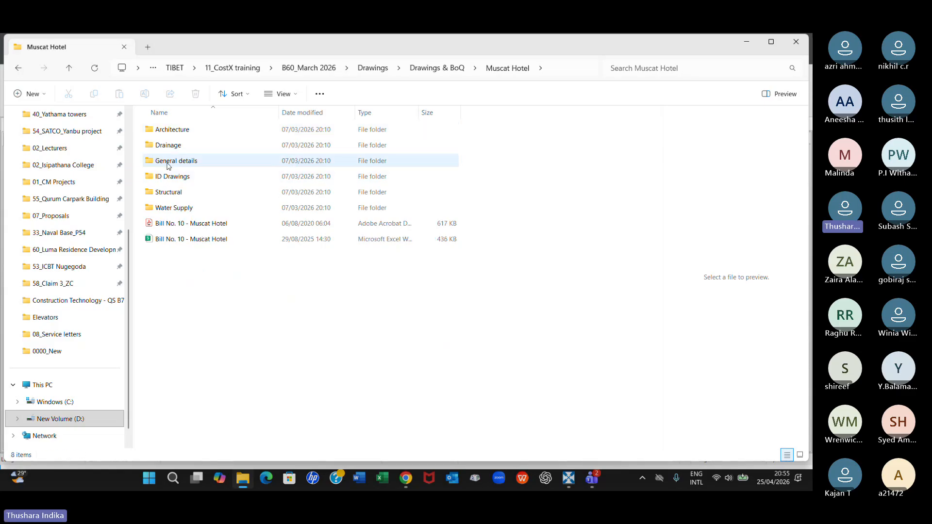
double_click(168, 163)
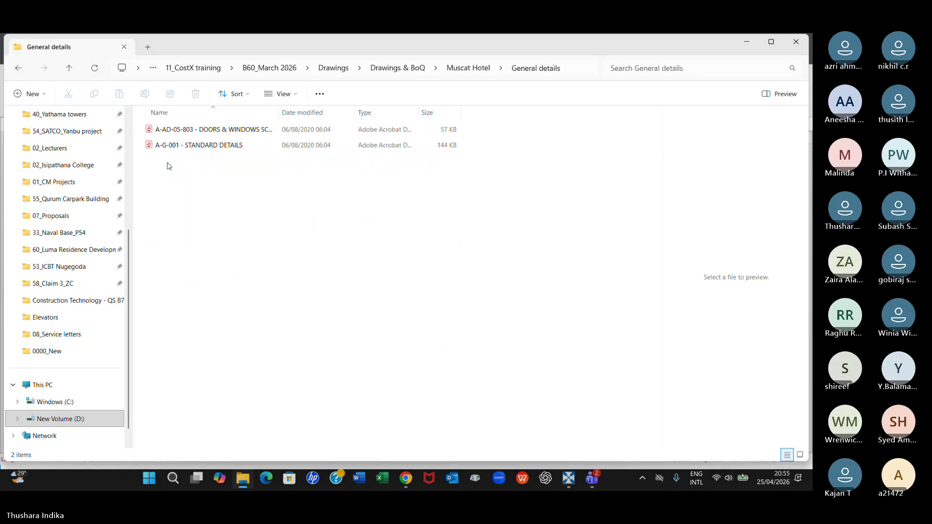
Open the A-AD-05-803 doors and windows schedule PDF and examine the widths and heights in its window schedule
left_click(223, 129)
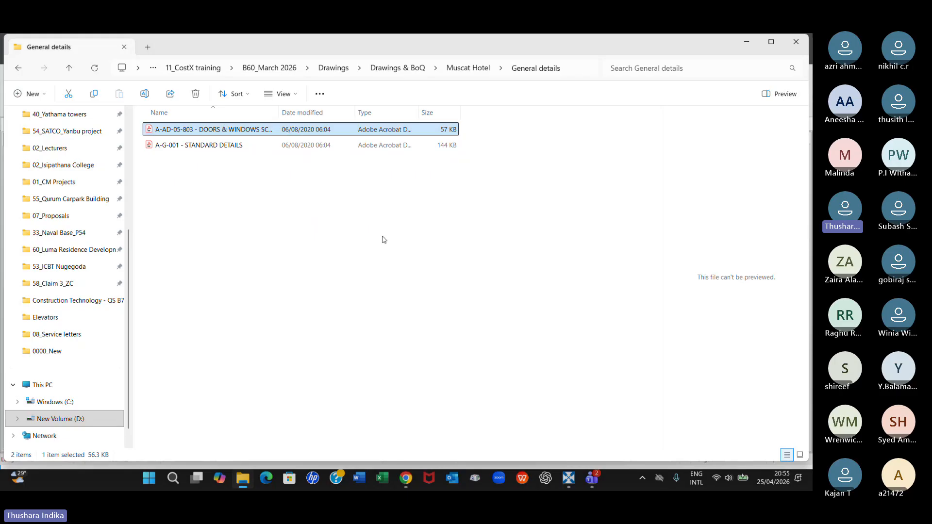
double_click(255, 129)
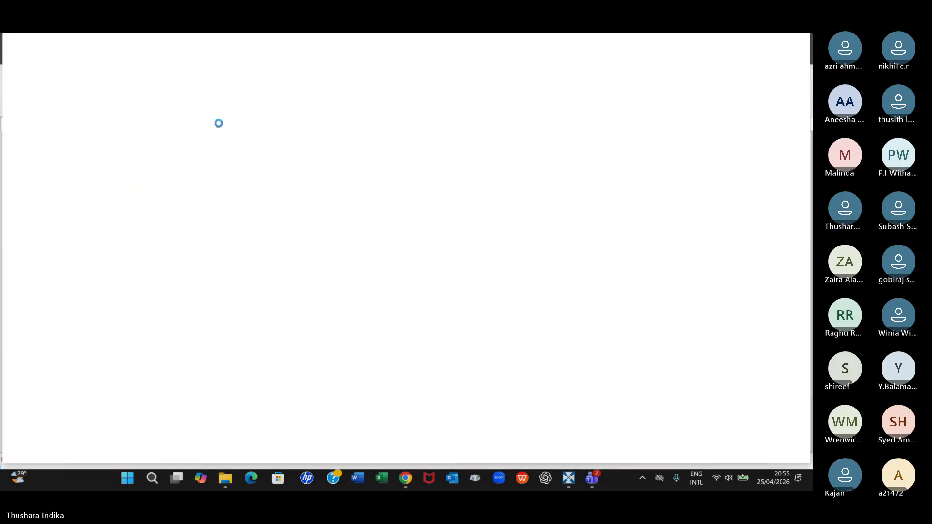
left_click(141, 91)
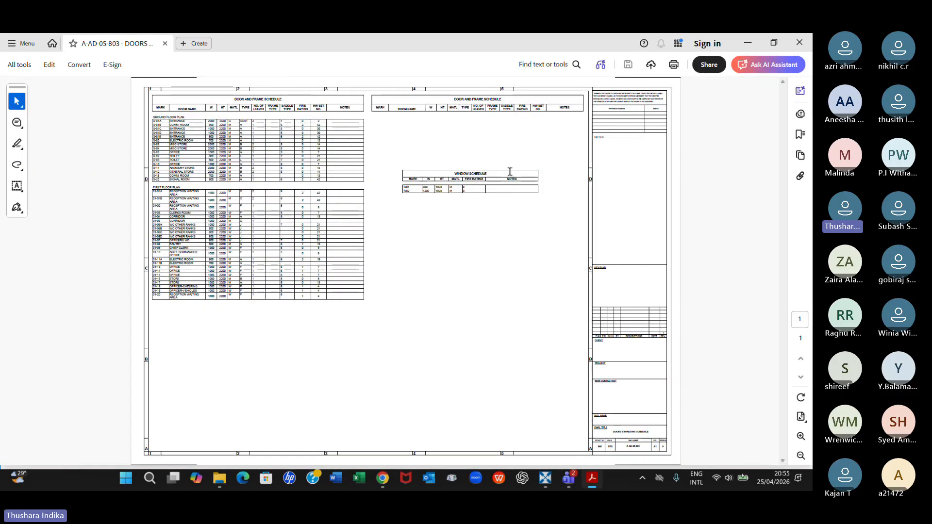
scroll(485, 147, "up", 3, "ctrl")
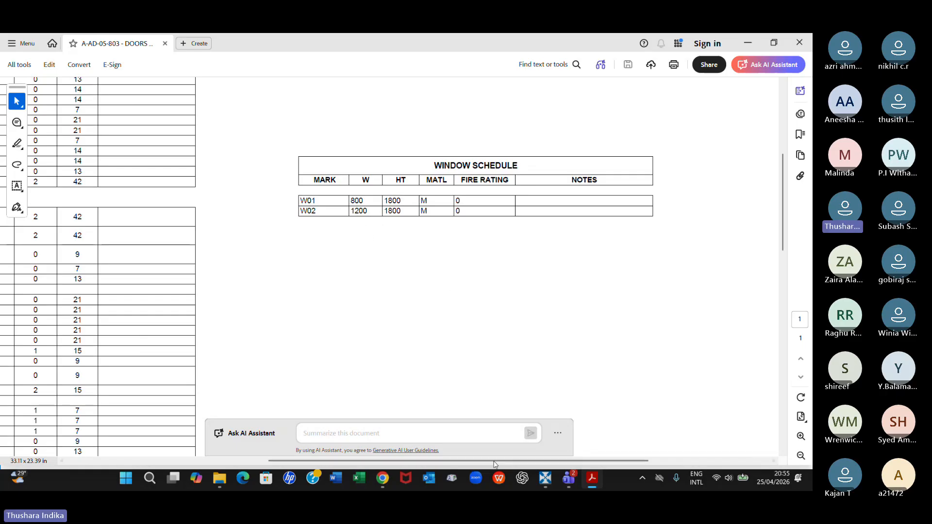
Switch back to RIB CostX and set the W1 group's default offset to 1.0 m
left_click(542, 480)
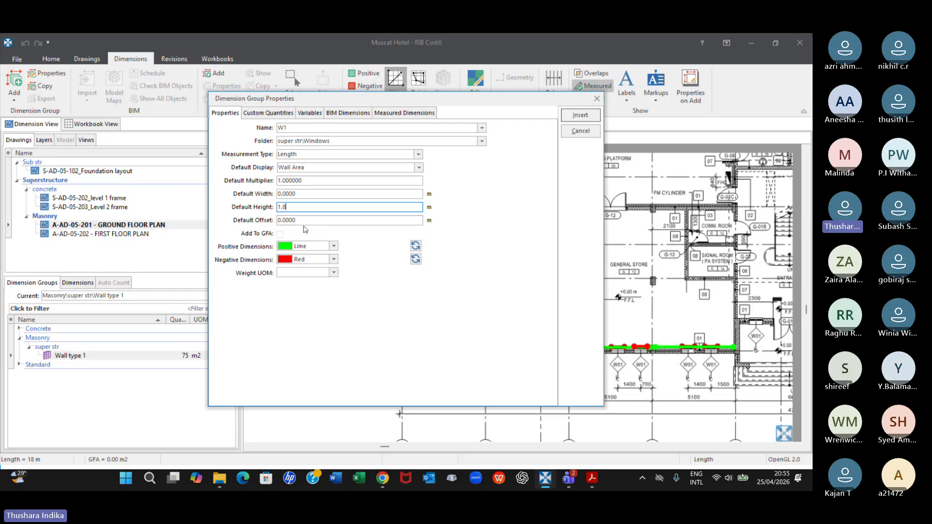
left_click(305, 222)
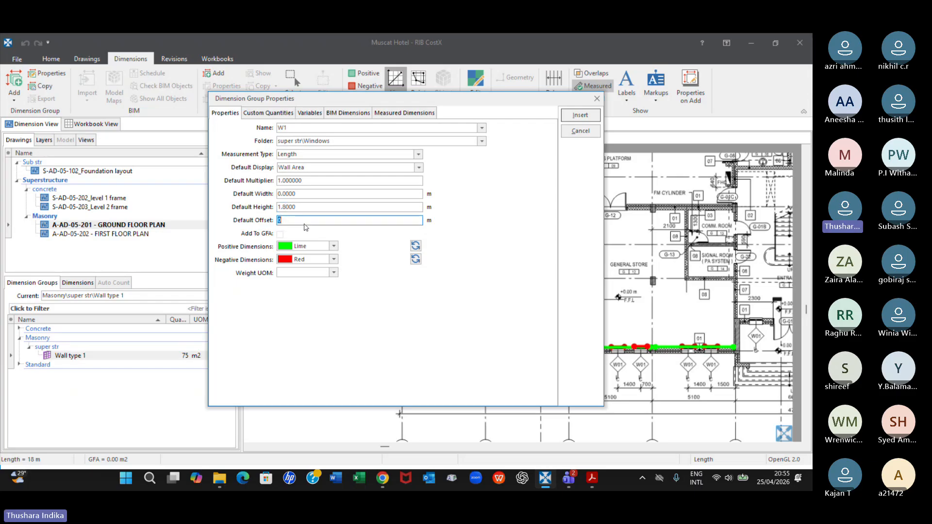
type("1.0")
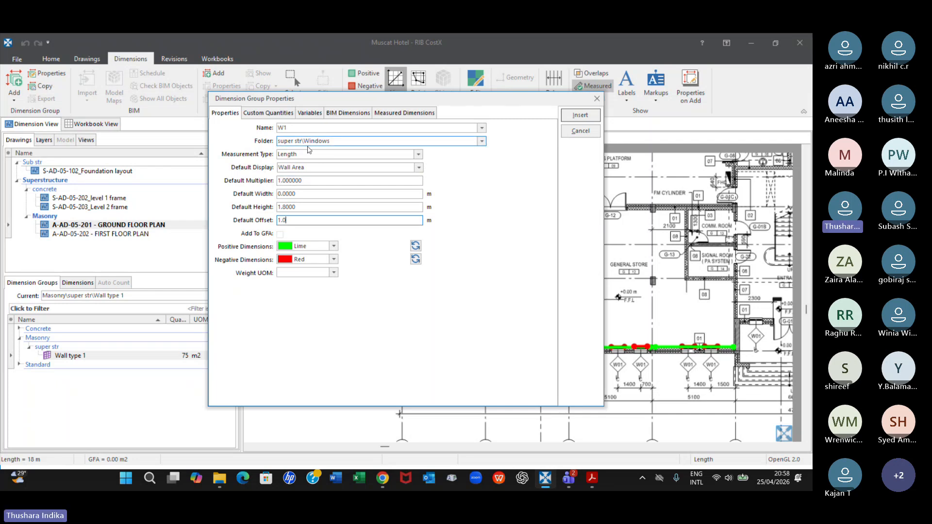
Correct the W1 group's folder to Super str\Windows and insert the dimension group
left_click(281, 141)
key("BackSpace")
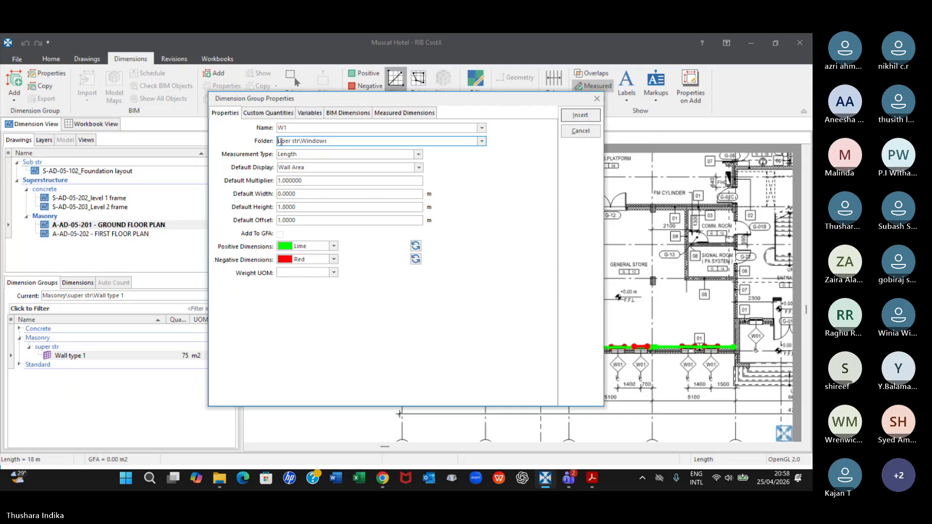
type("S")
left_click(569, 119)
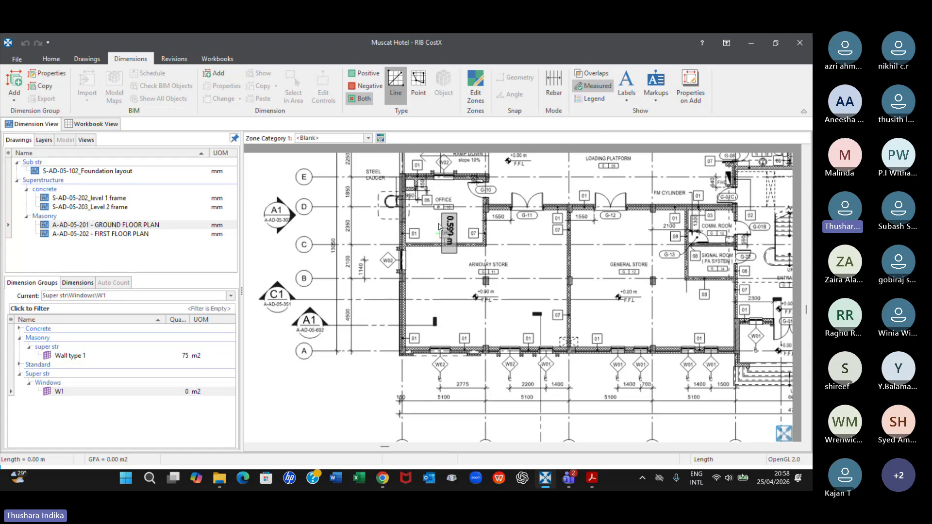
Compare the new W1 group with Wall type 1 on the ground floor plan, finishing with W1 as the current group
left_click(59, 392)
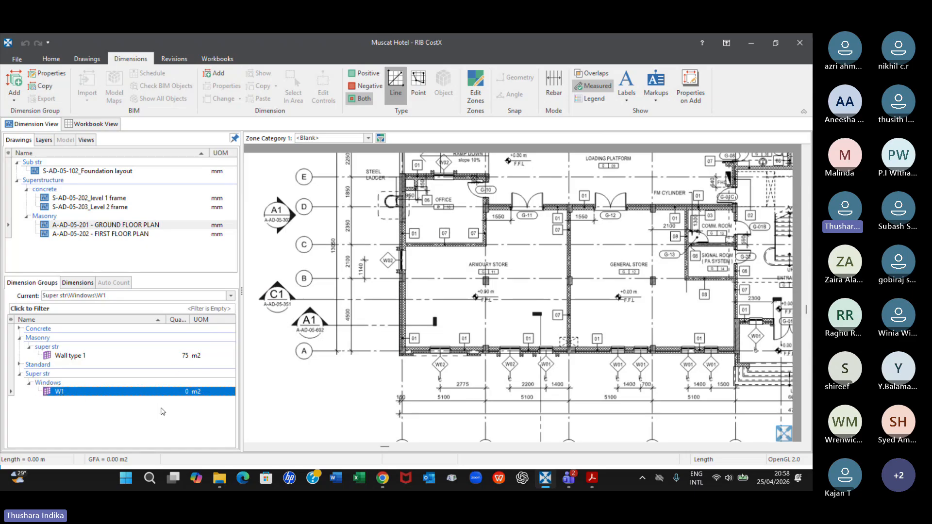
left_click(67, 356)
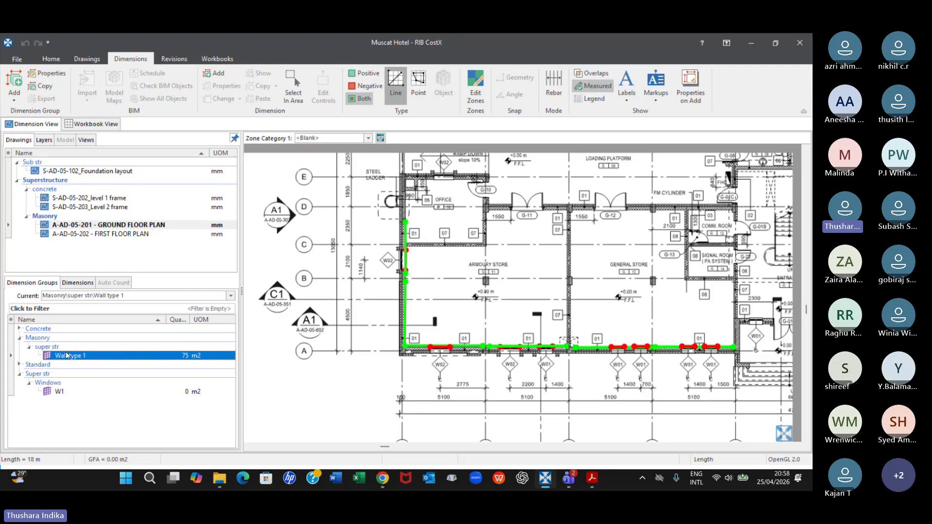
left_click(60, 392)
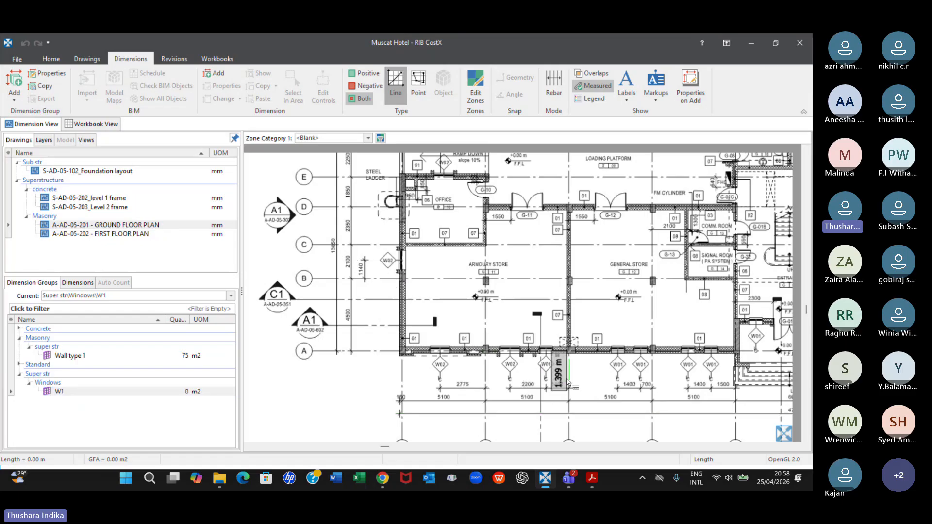
Examine where the W01 and W02 windows sit along the ground floor plan's external walls, keeping the W1 group current
scroll(717, 368, "up", 4)
scroll(717, 366, "down", 3)
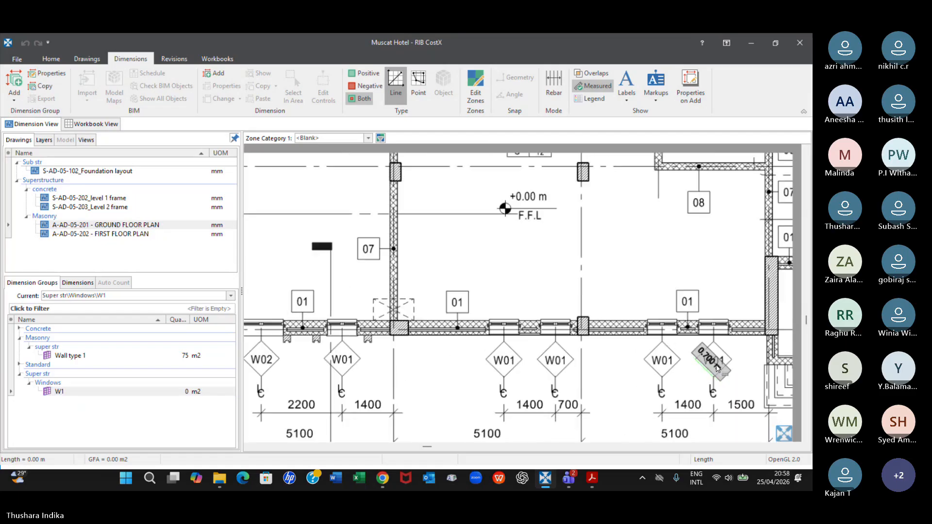
scroll(711, 349, "up", 5)
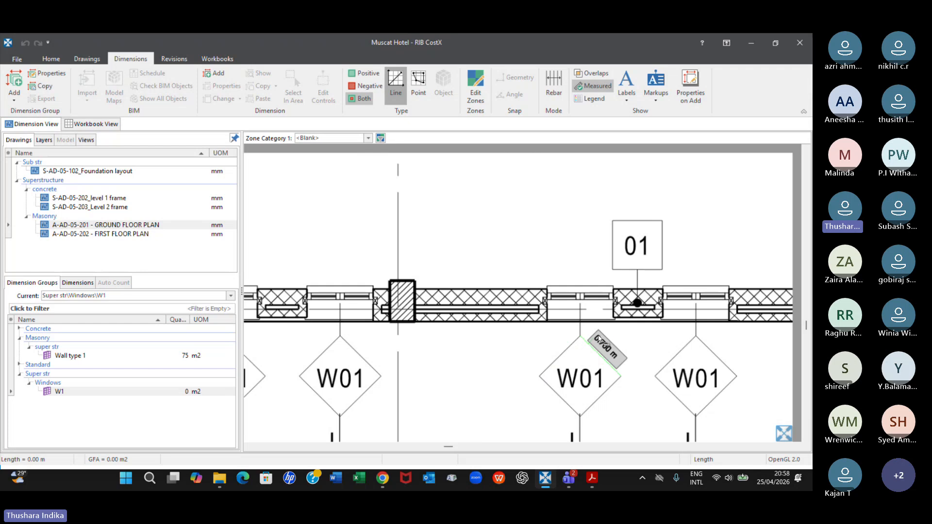
scroll(574, 346, "down", 2)
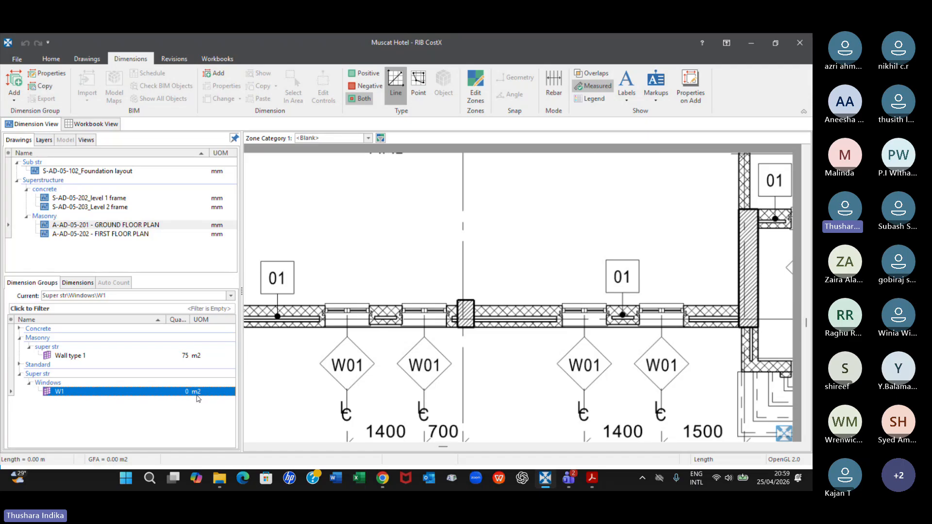
mouse_move(198, 398)
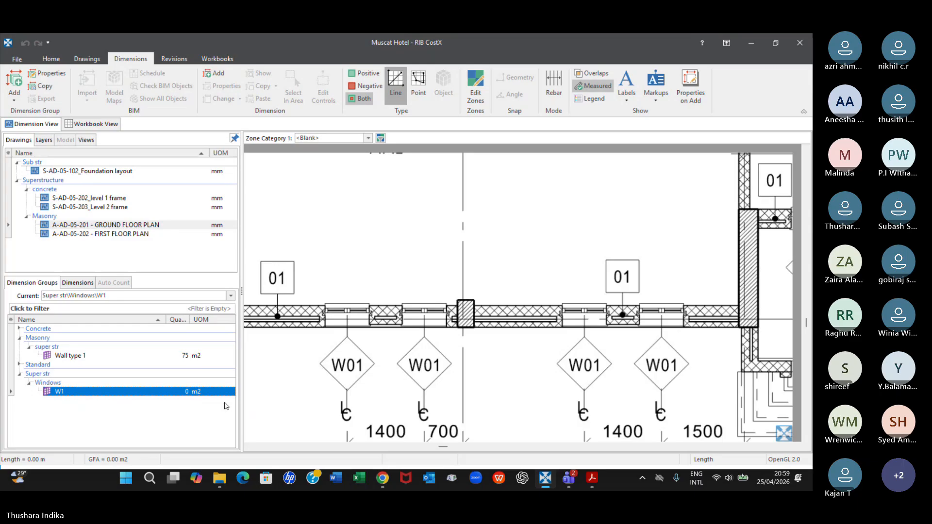
scroll(559, 361, "down", 3)
middle_click_drag(549, 384, 587, 266)
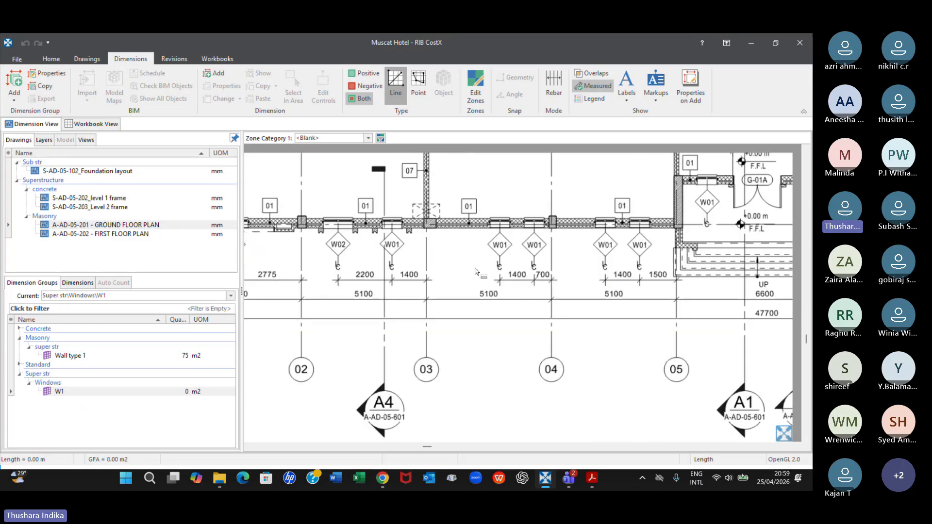
left_click(56, 391)
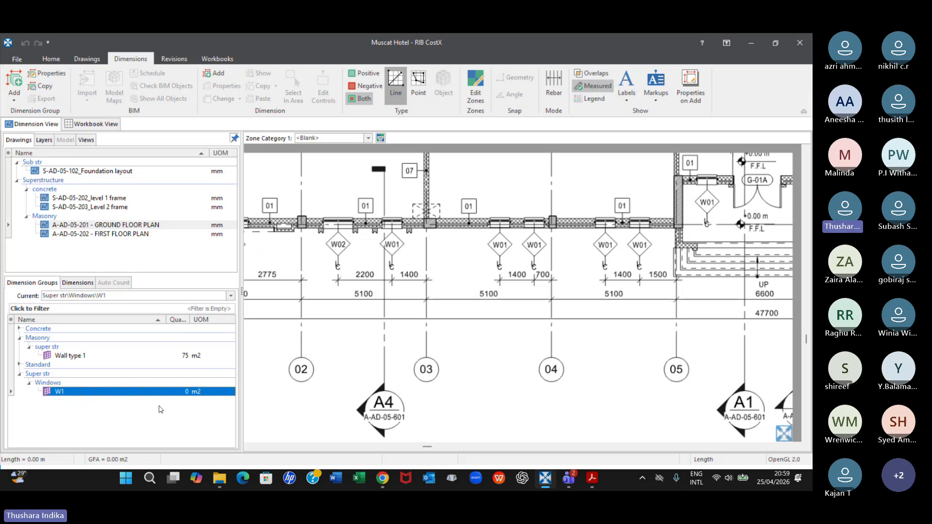
left_click(341, 251)
scroll(354, 241, "down", 4)
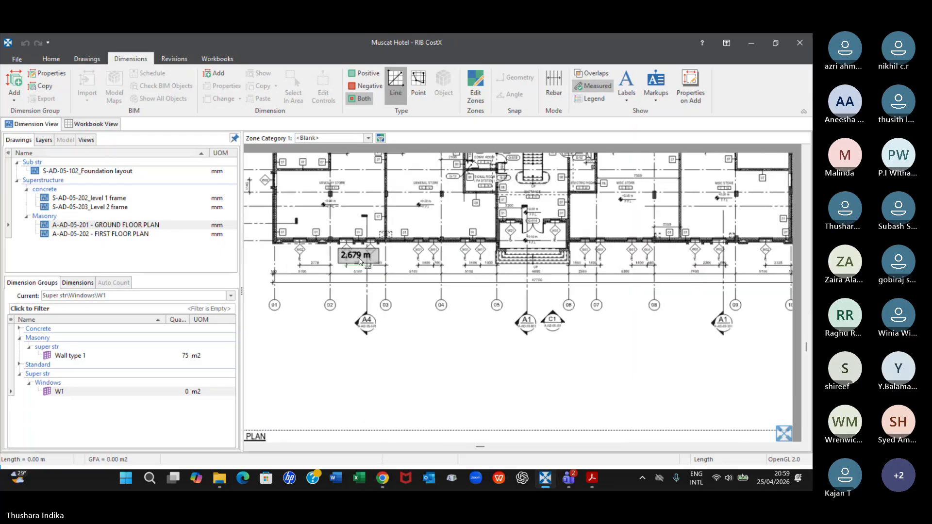
scroll(441, 198, "up", 5)
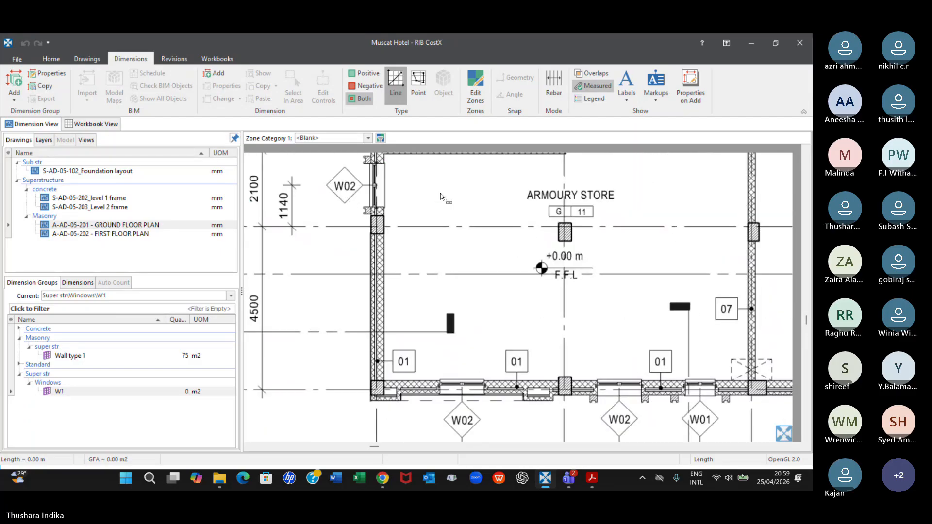
scroll(434, 315, "down", 1)
middle_click_drag(576, 431, 373, 337)
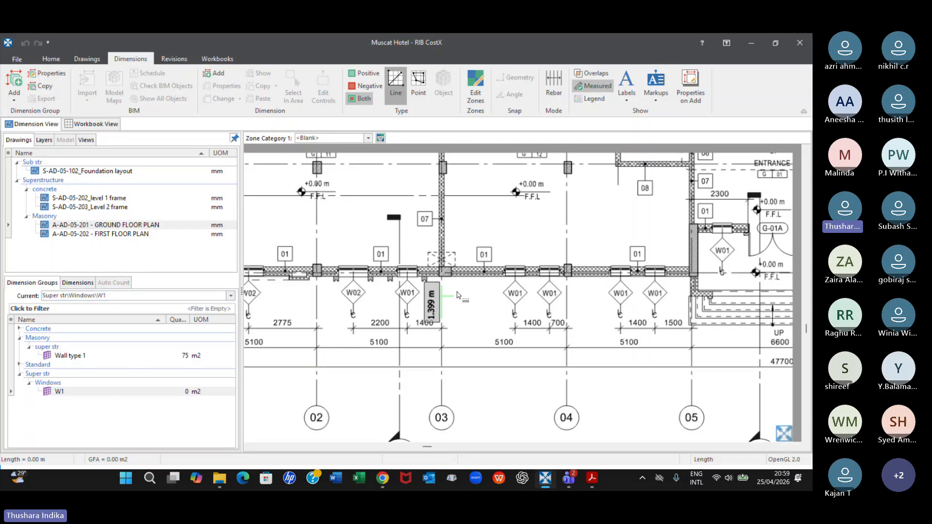
scroll(457, 295, "down", 5)
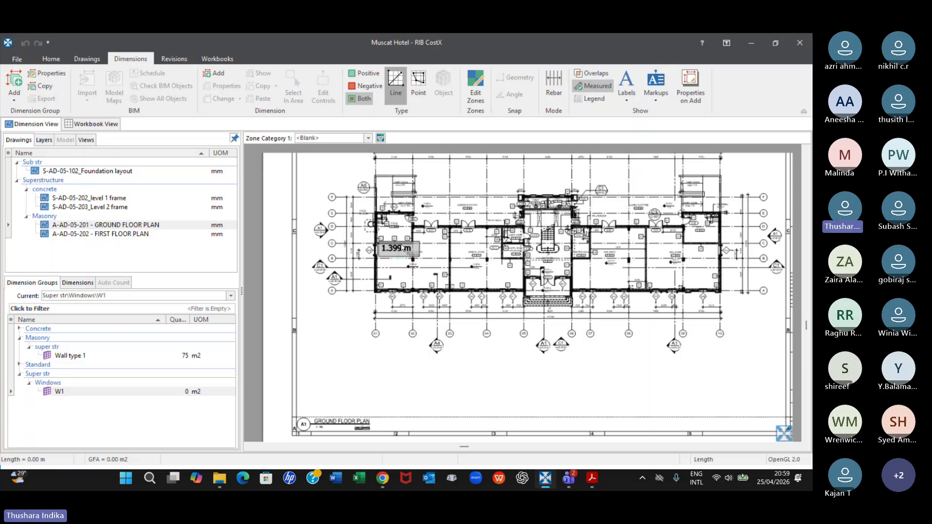
scroll(606, 298, "up", 5)
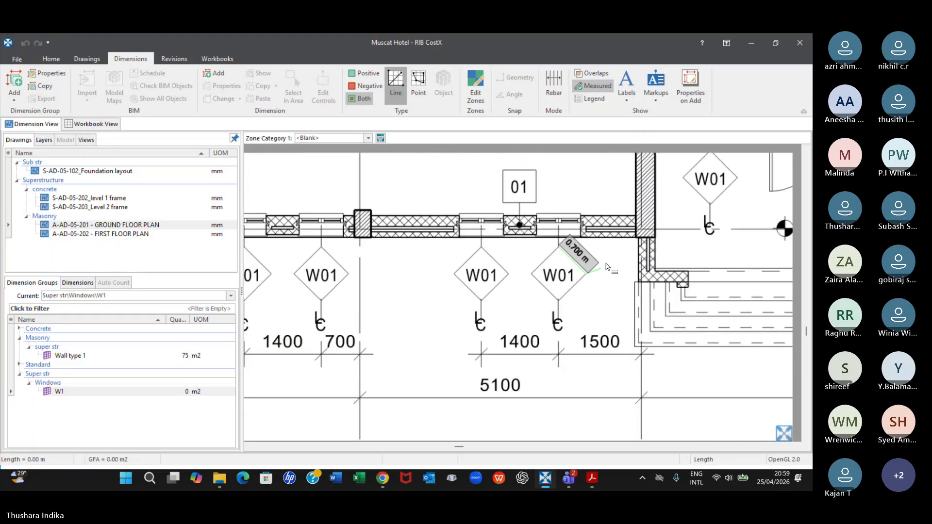
Measure the two W01 windows between grids 04 and 05 in Point mode, each about 0.80 m long, in the W1 group
left_click(421, 80)
scroll(567, 191, "up", 3)
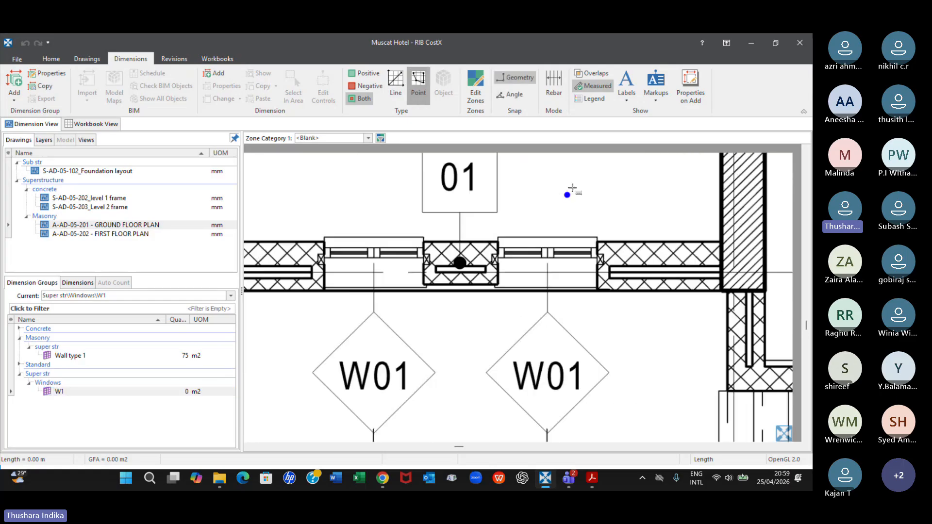
left_click(602, 239)
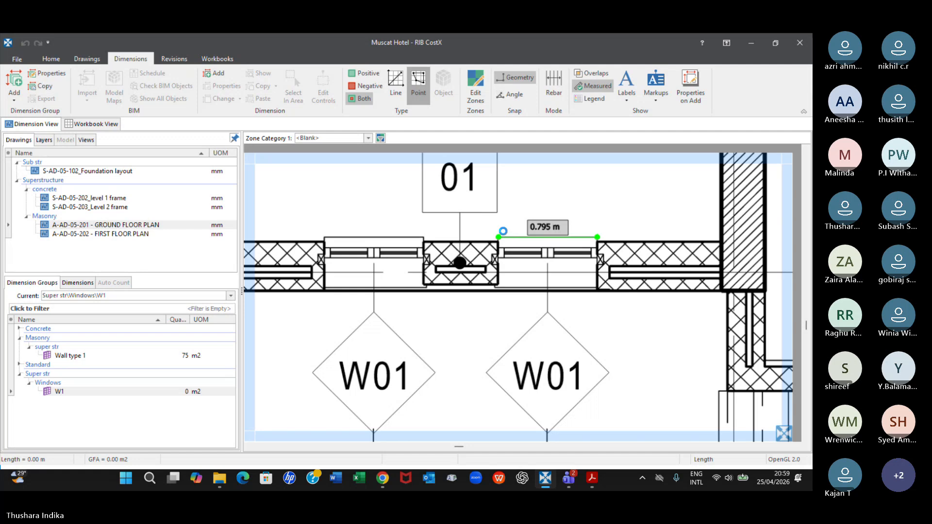
left_click(504, 236)
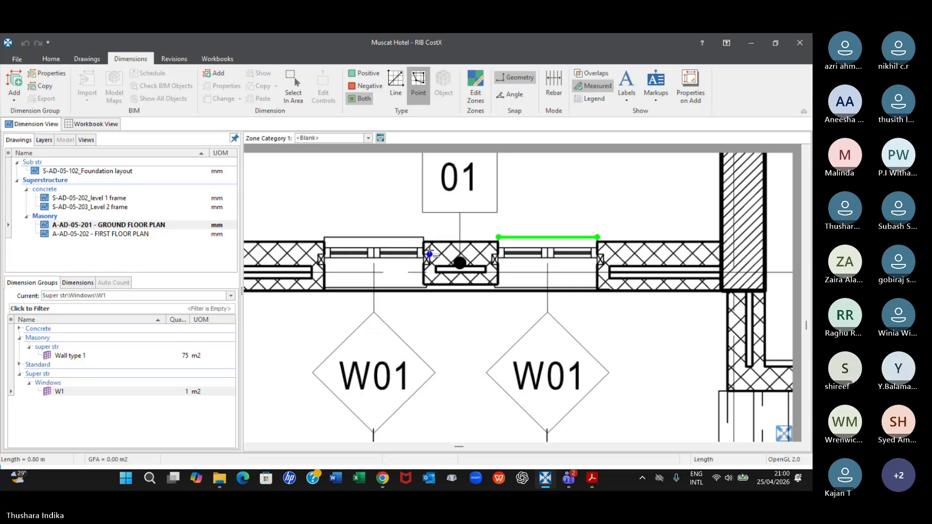
left_click(423, 237)
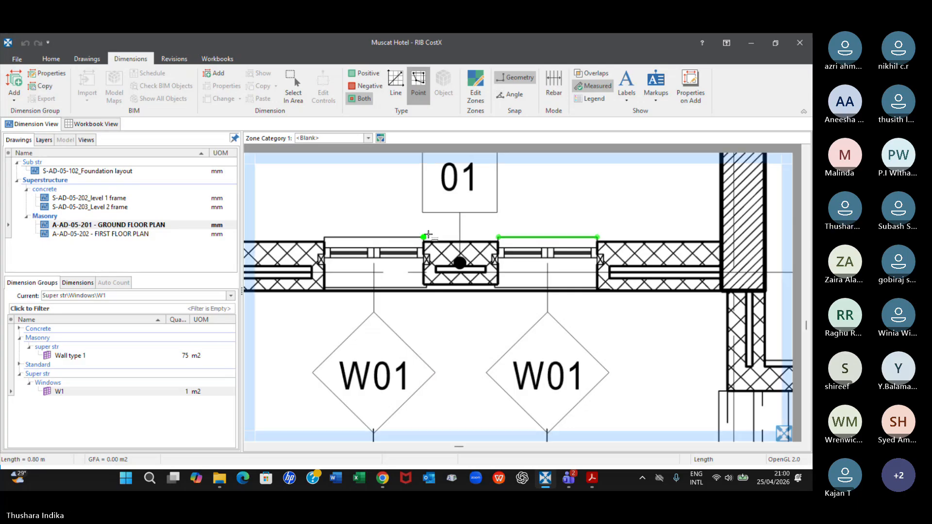
left_click(326, 234)
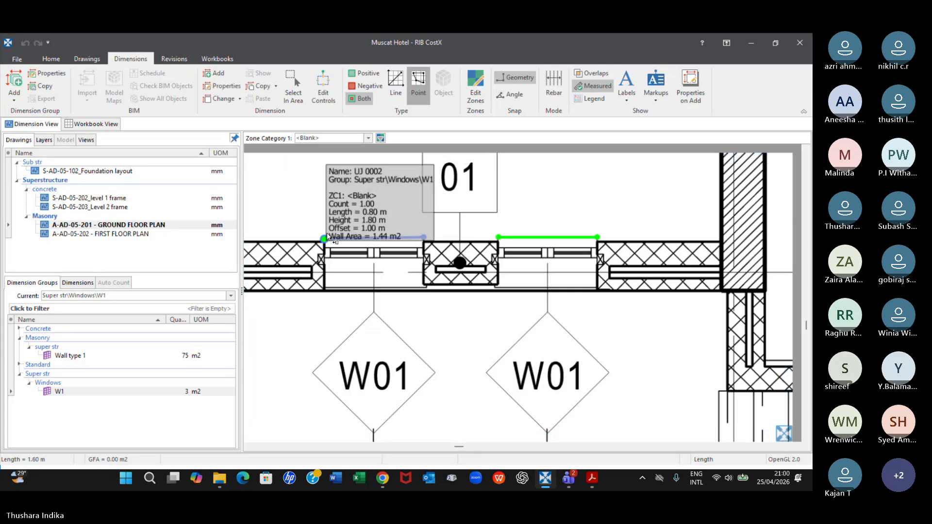
Measure the W01 window beside the grid 04 column, between grids 03 and 04, as a W1 length of about 0.78 m
scroll(443, 297, "down", 5)
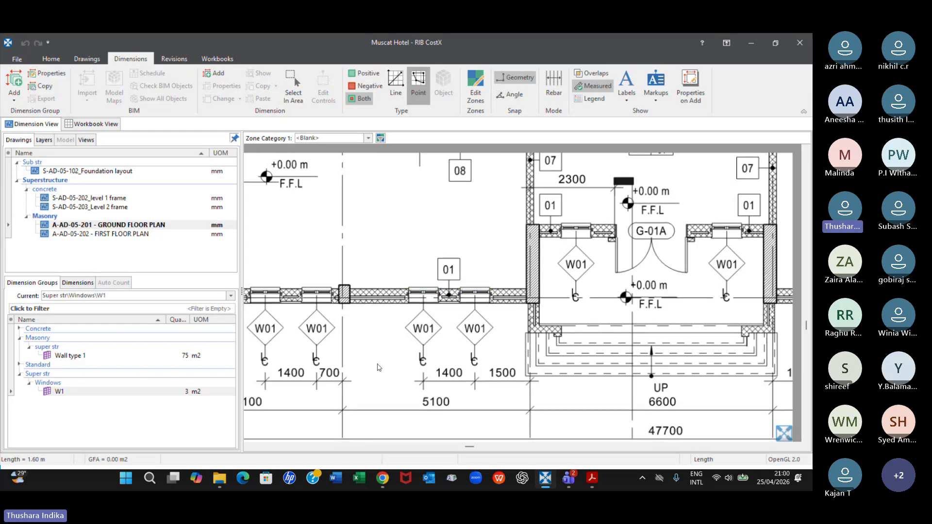
scroll(488, 301, "up", 5)
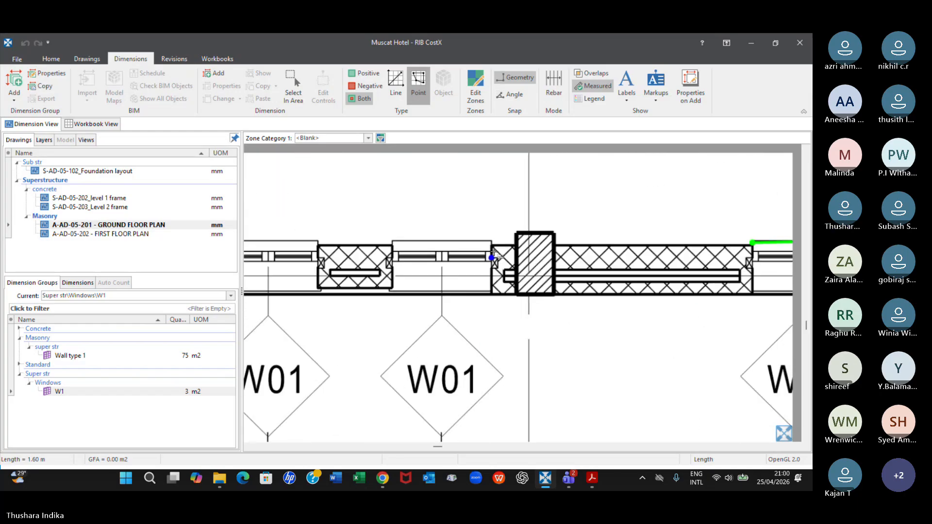
left_click(491, 241)
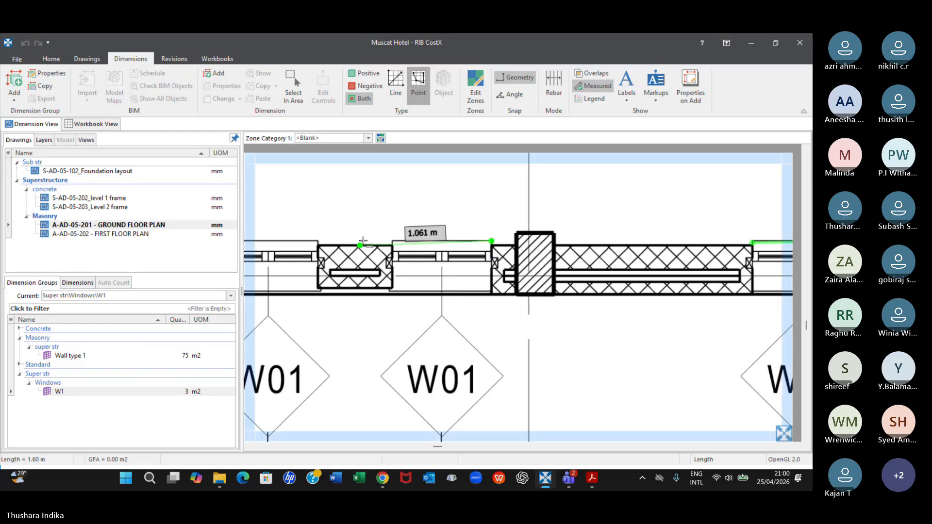
double_click(395, 240)
Measure the remaining W01 window between grids 03 and 04 on the ground floor plan, about 0.80 m long, in the W1 group
scroll(469, 299, "down", 5)
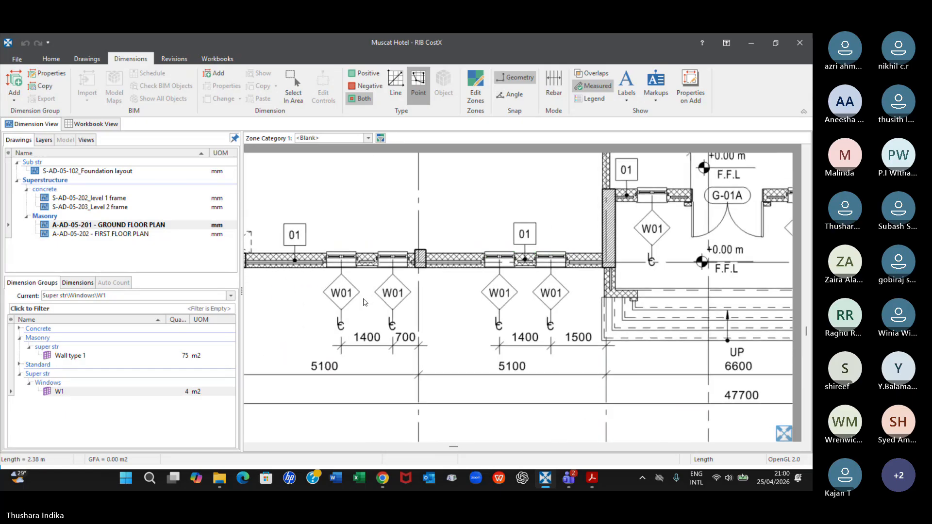
scroll(470, 300, "up", 5)
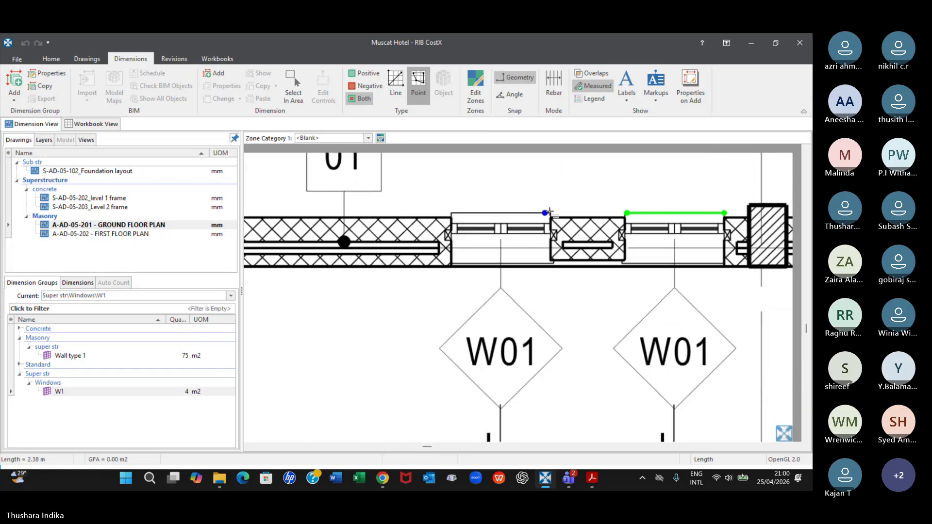
scroll(551, 217, "up", 3)
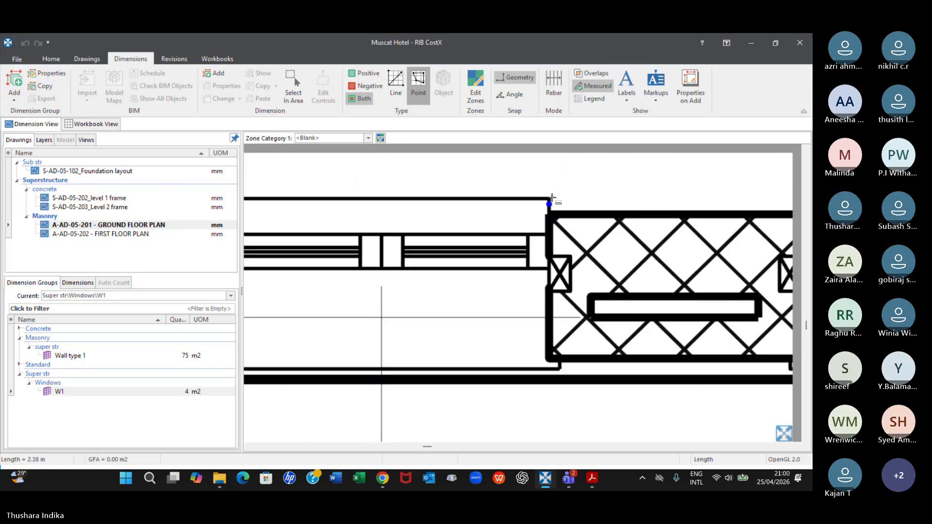
left_click(550, 198)
scroll(433, 251, "down", 2)
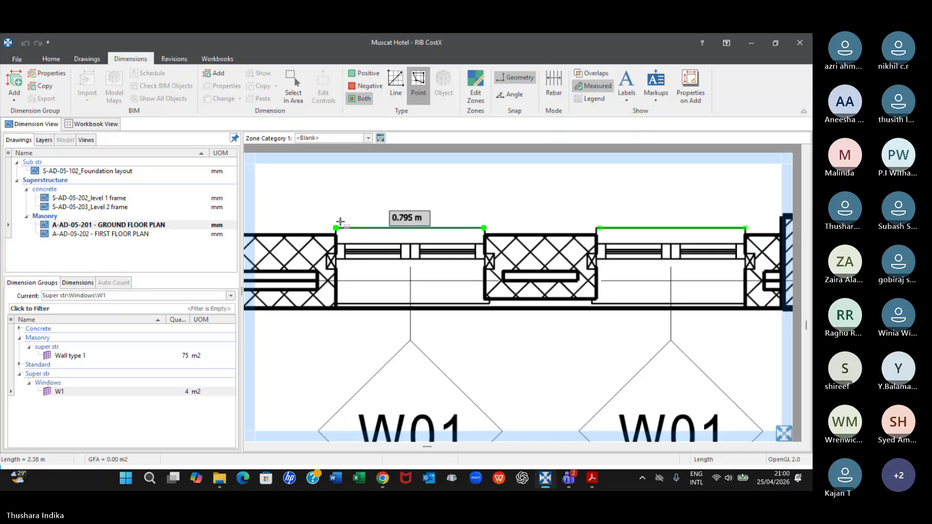
double_click(340, 222)
Measure the W01 window between grids 02 and 03 along grid A, about 0.80 m long, in the W1 group
scroll(342, 224, "down", 4)
middle_click_drag(313, 236, 631, 297)
scroll(497, 324, "down", 3)
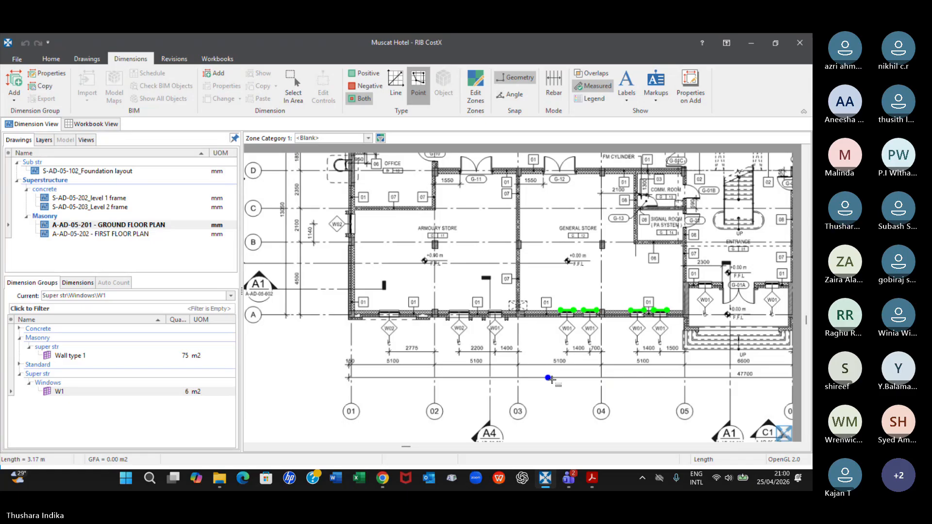
left_click(217, 392)
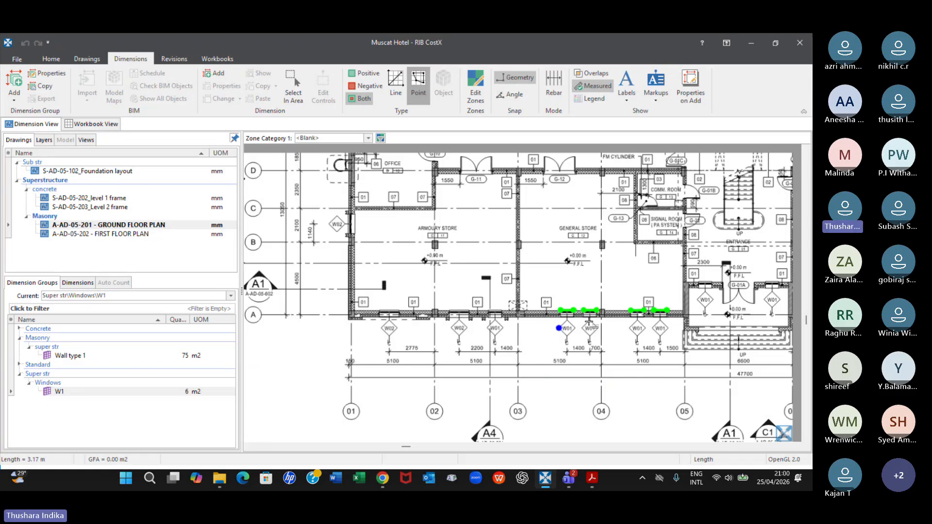
scroll(631, 330, "up", 2)
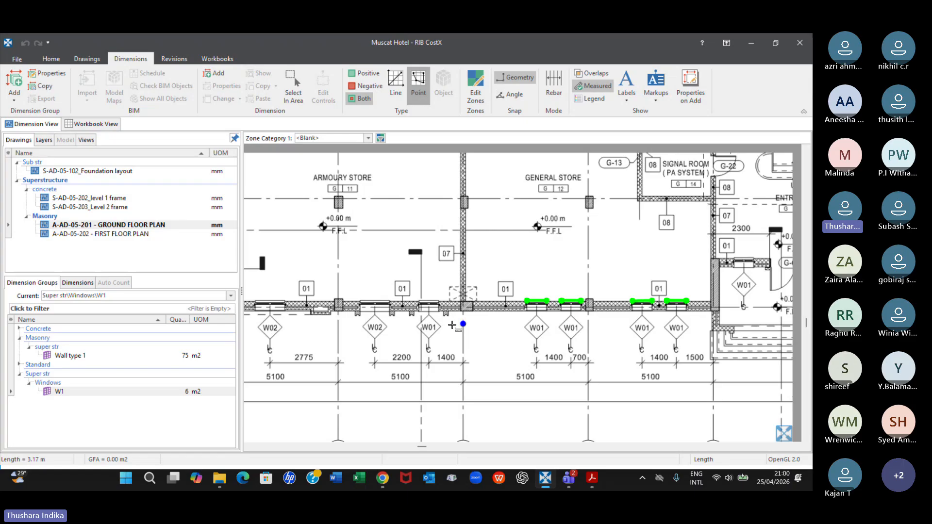
scroll(446, 307, "up", 5)
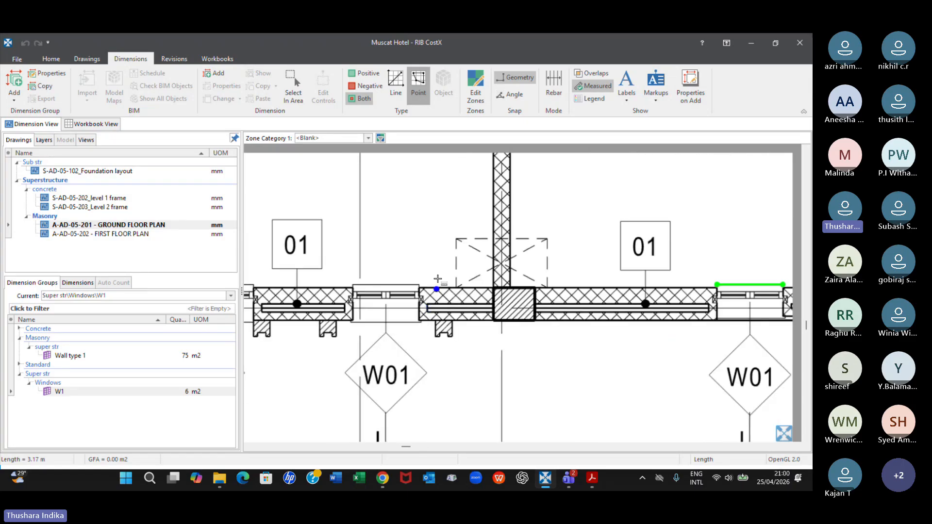
left_click_drag(420, 284, 355, 285)
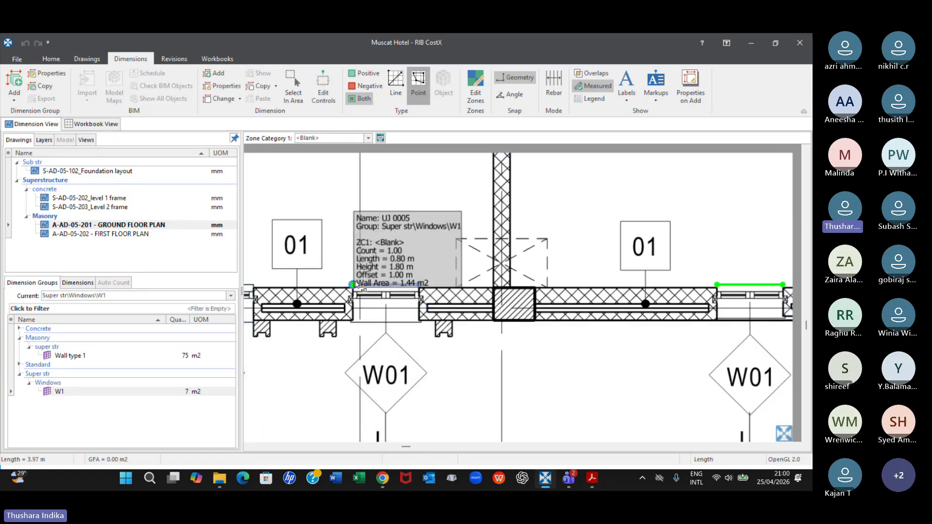
Examine the W01 and W02 windows between grids 01 and 05 against the W1 measurements, keeping the W1 group current
scroll(356, 285, "down", 7)
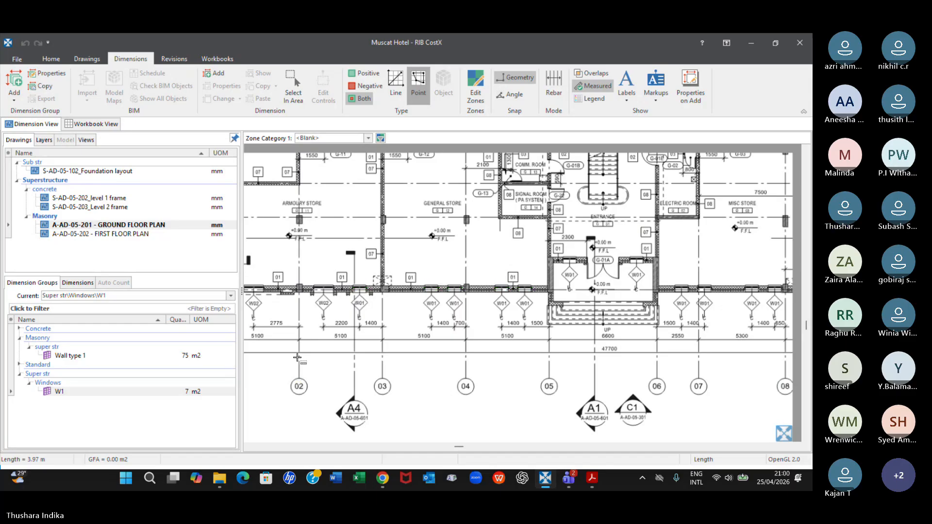
middle_click_drag(297, 357, 568, 356)
scroll(612, 287, "up", 3)
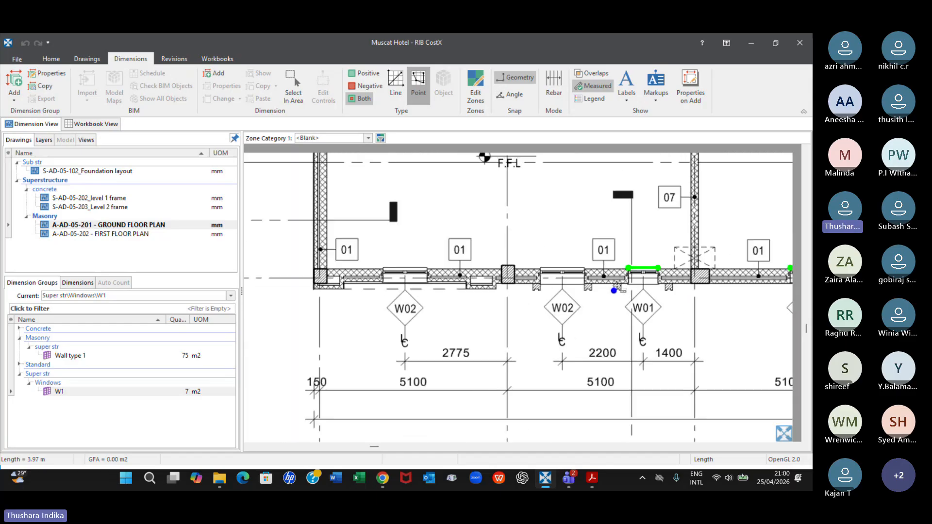
scroll(716, 332, "up", 3)
scroll(717, 333, "down", 3)
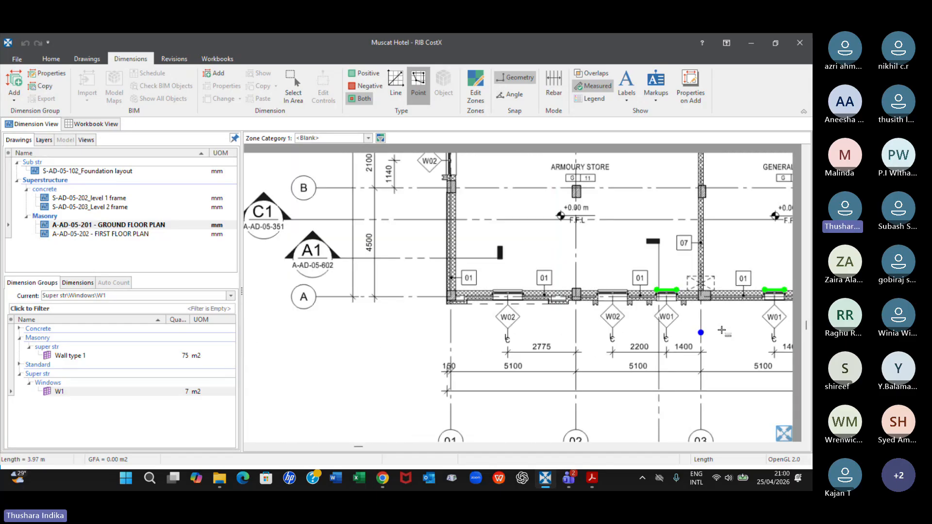
scroll(495, 327, "up", 1)
middle_click_drag(495, 326, 483, 325)
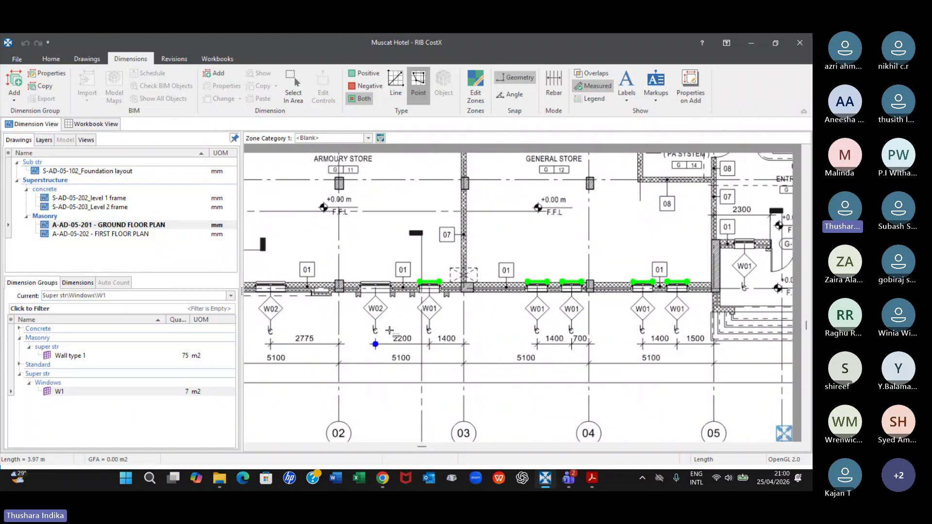
scroll(390, 330, "down", 5)
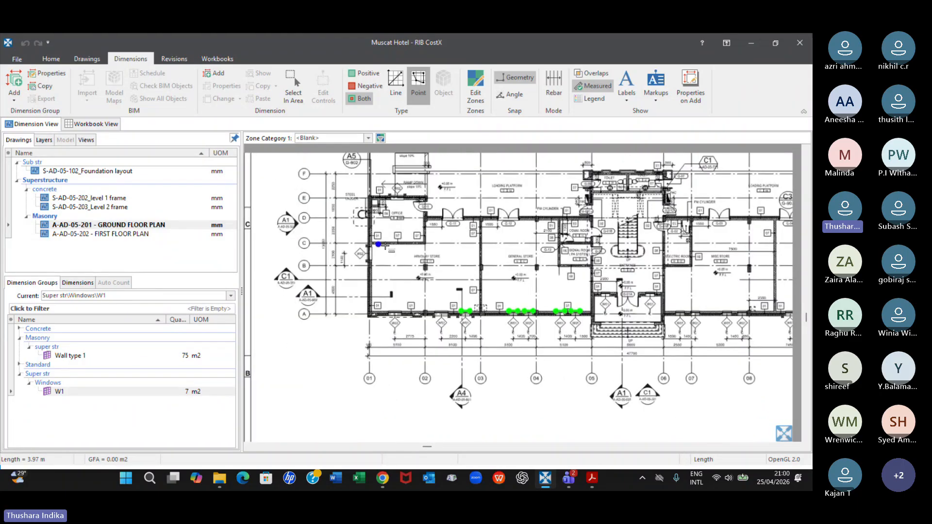
scroll(358, 246, "up", 4)
scroll(358, 246, "down", 3)
left_click(114, 392)
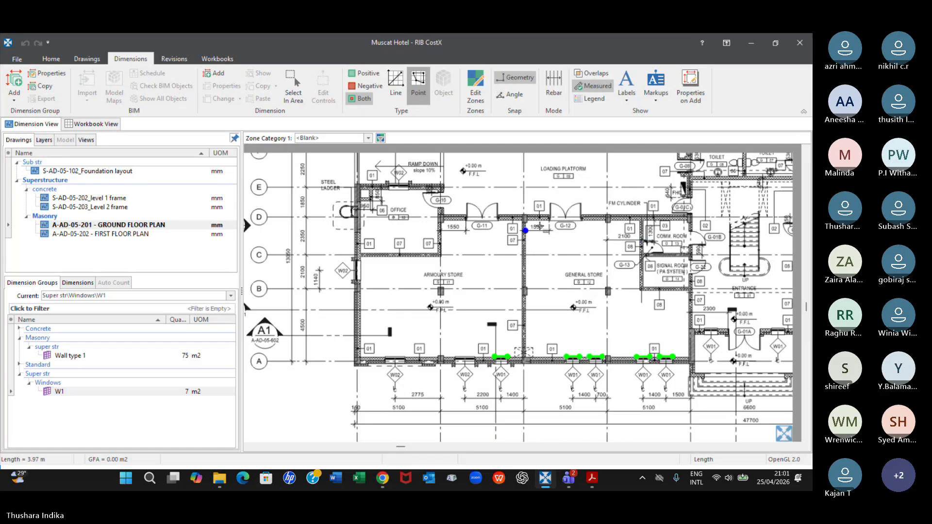
Examine the window positions from the entrance to grid 10 and across the rest of the ground floor plan
scroll(537, 229, "down", 2)
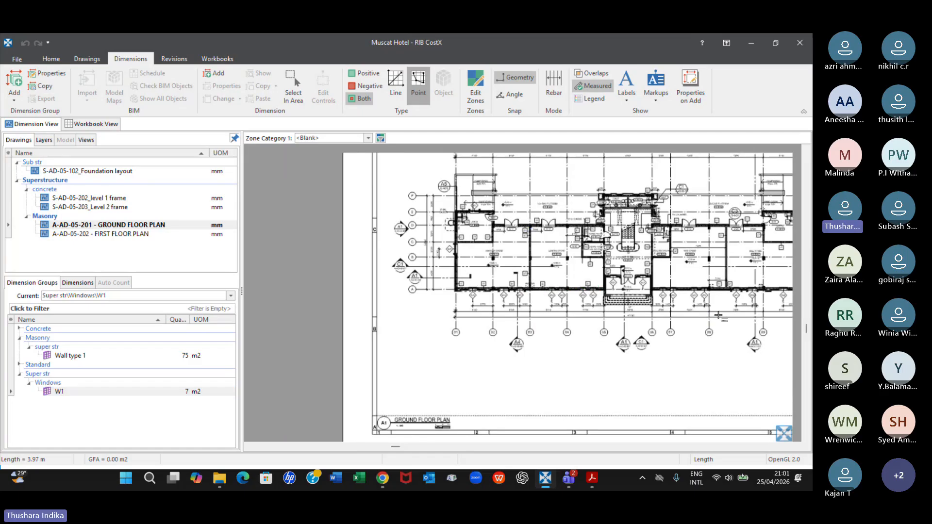
middle_click_drag(659, 318, 466, 319)
scroll(466, 320, "up", 2)
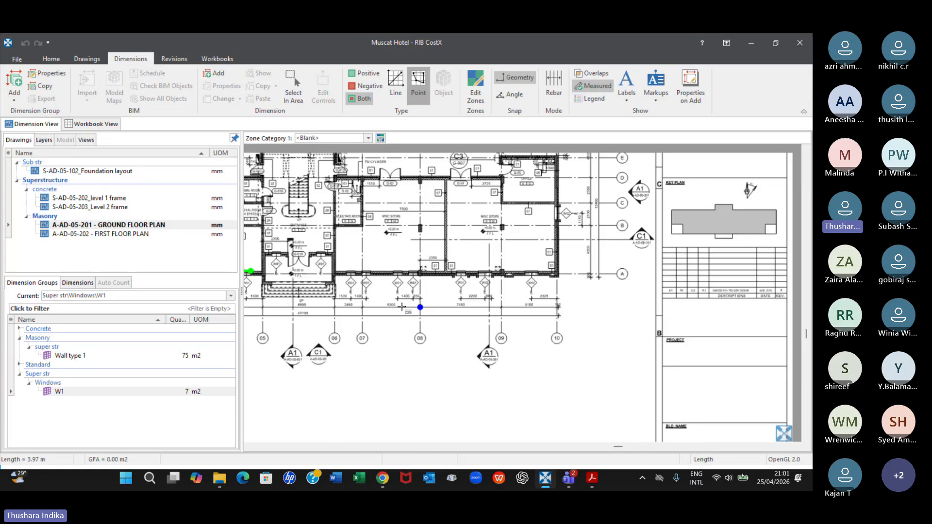
scroll(402, 307, "up", 2)
scroll(651, 306, "down", 3)
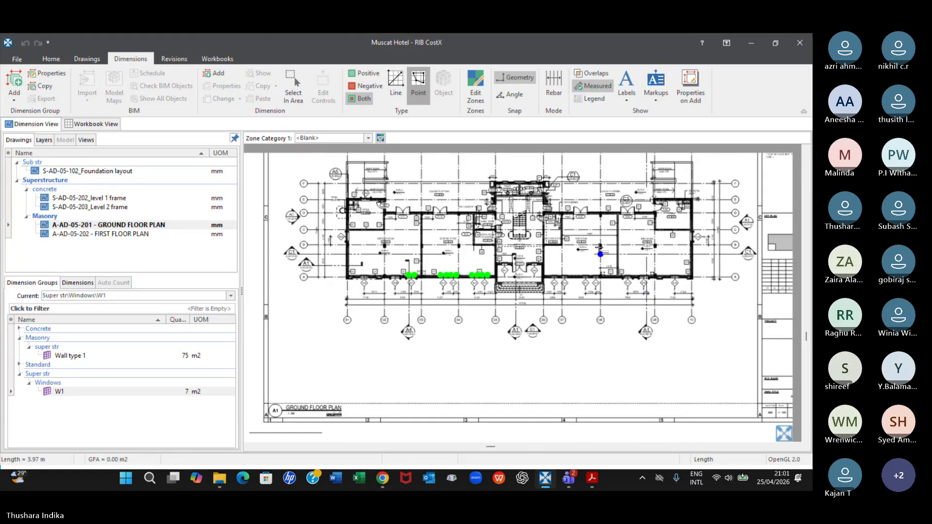
scroll(600, 248, "up", 1)
scroll(567, 323, "up", 3)
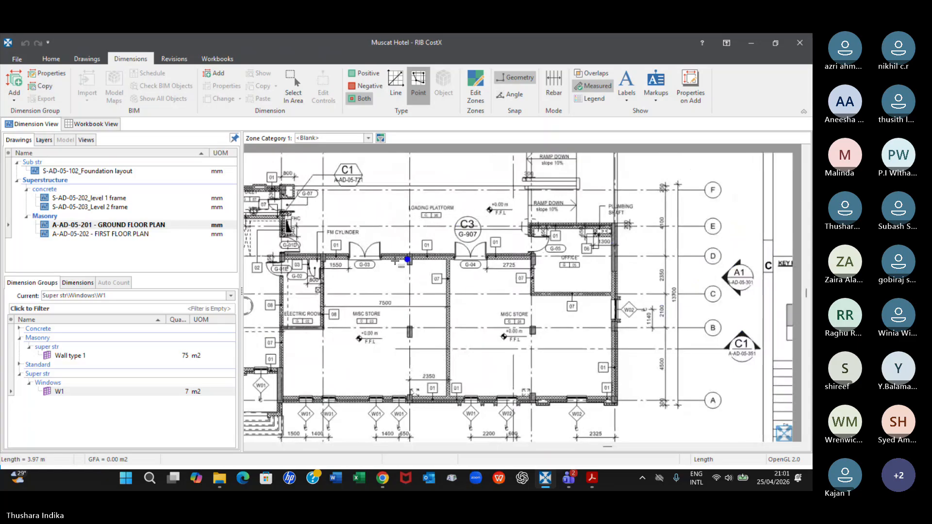
scroll(319, 284, "down", 4)
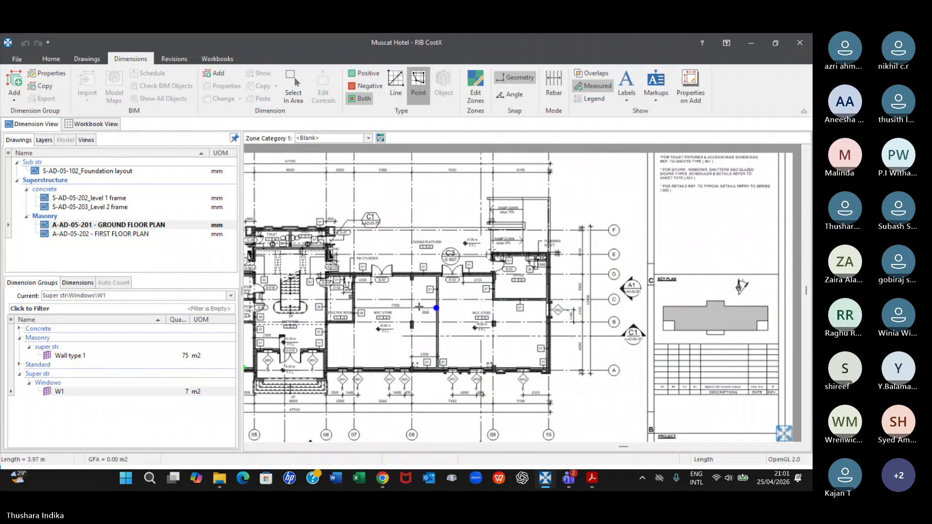
scroll(489, 245, "up", 1)
scroll(488, 245, "up", 4)
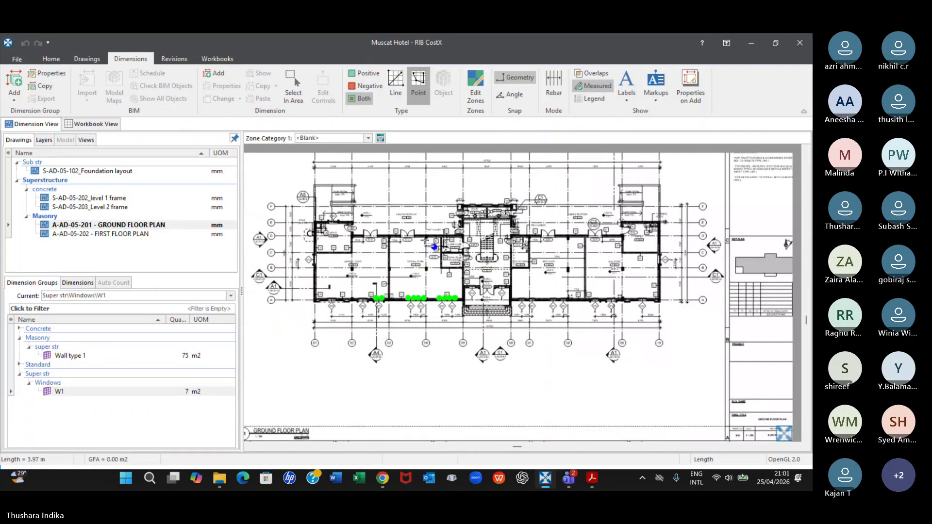
scroll(632, 377, "down", 2)
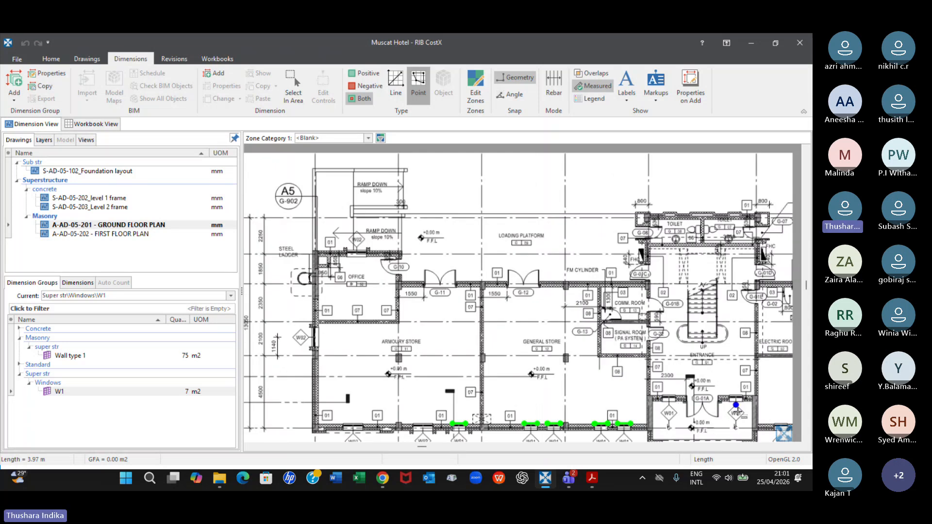
scroll(607, 395, "down", 2)
middle_click_drag(606, 397, 538, 212)
key("Insert")
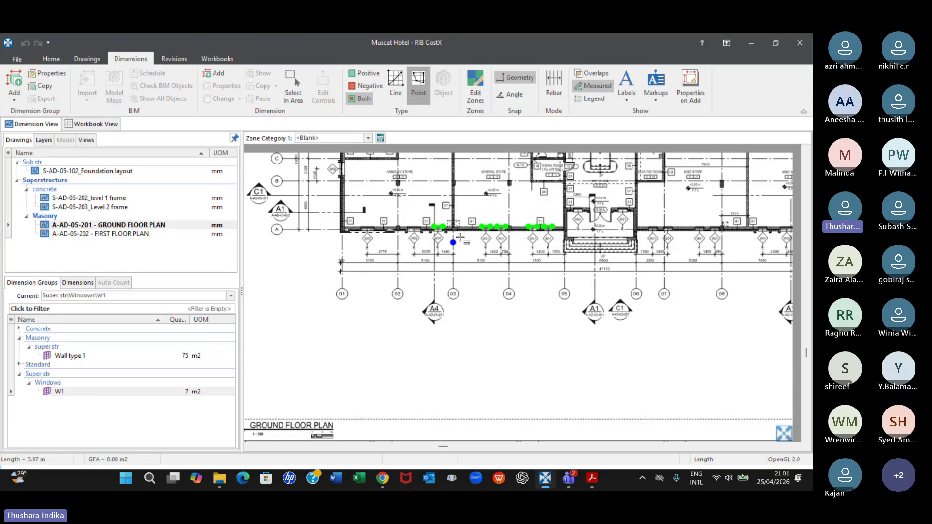
Review the measured W01 windows between grids 02 and 05 along grid A together with the W1 group's quantity
scroll(430, 204, "up", 2)
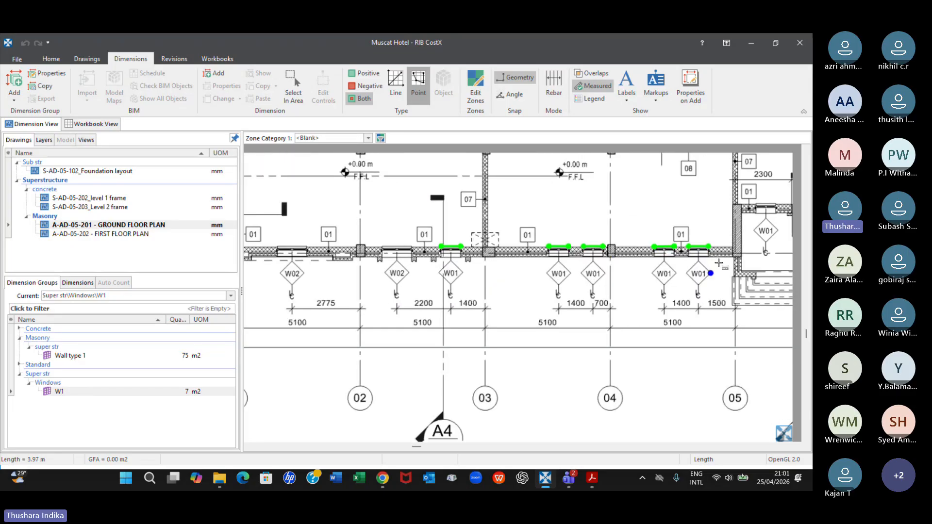
scroll(680, 216, "down", 2)
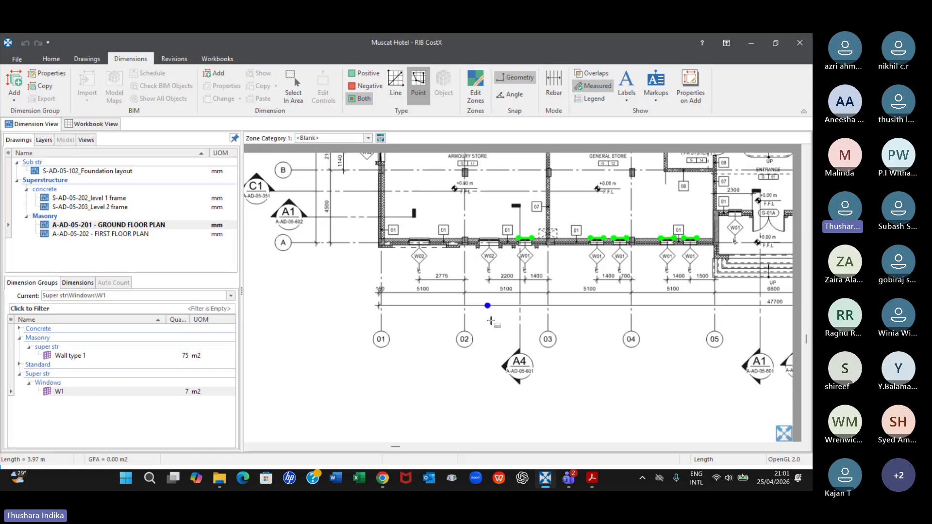
left_click(210, 421)
left_click(197, 392)
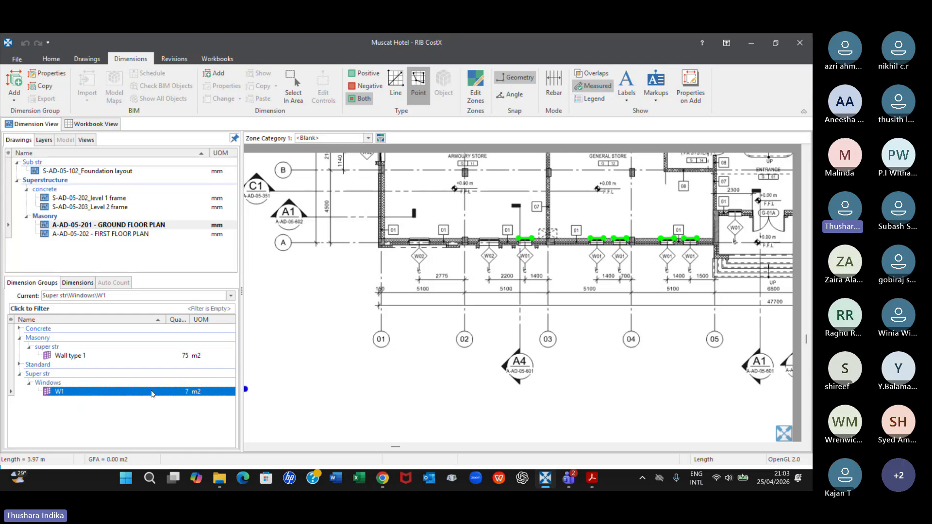
scroll(378, 299, "down", 2)
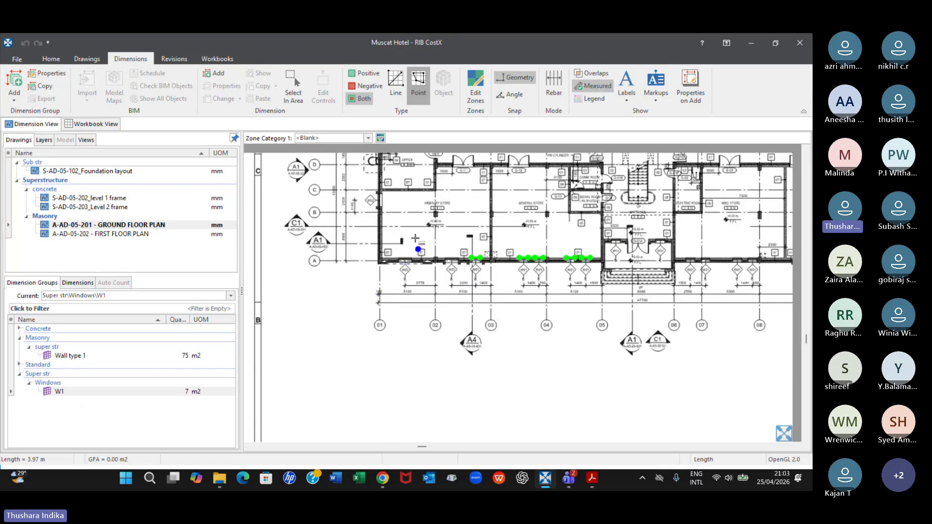
middle_click_drag(416, 244, 403, 291)
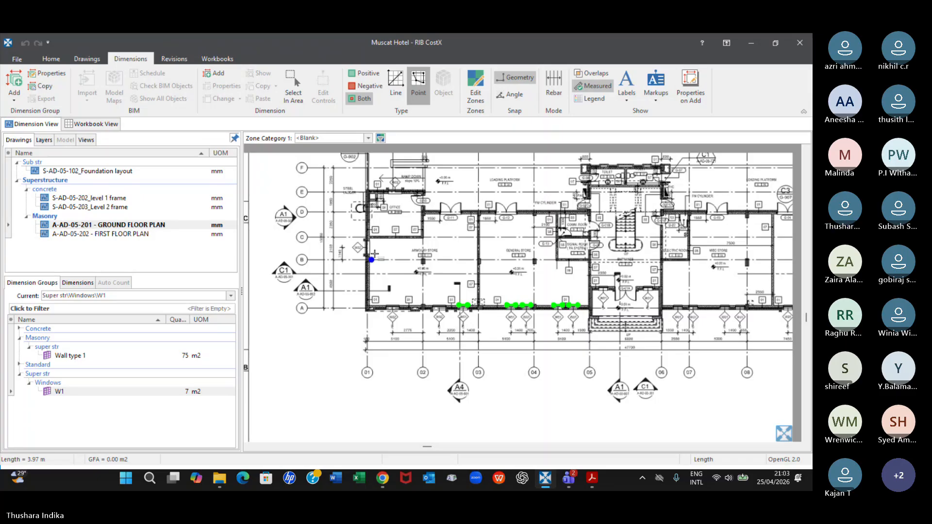
scroll(369, 257, "up", 2)
scroll(682, 301, "up", 1)
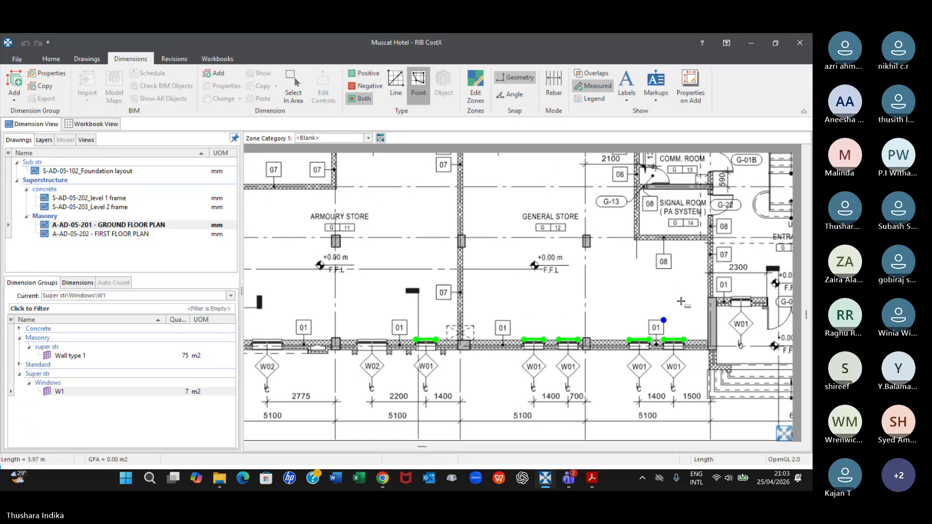
scroll(681, 302, "down", 1)
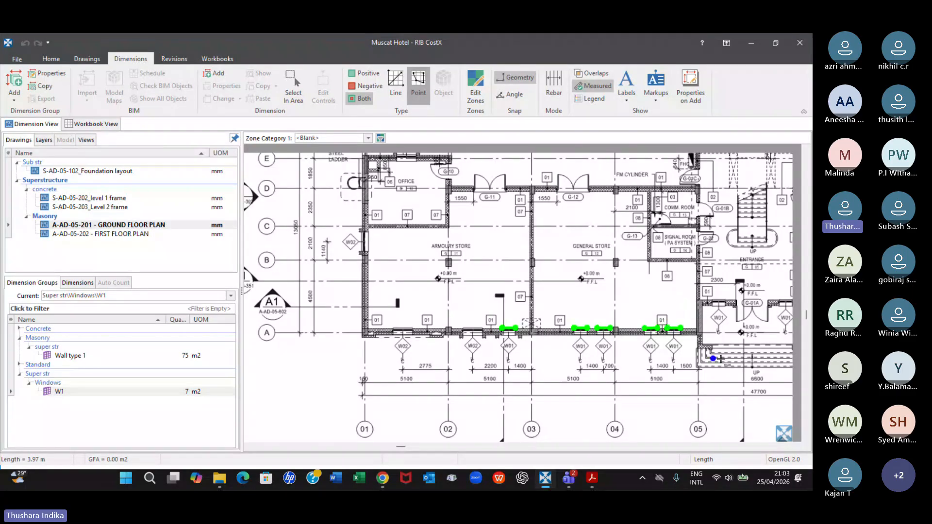
Switch to the Microsoft Teams meeting and read the newest chat messages, muting the microphone during the discussion and unmuting it
left_click(578, 479)
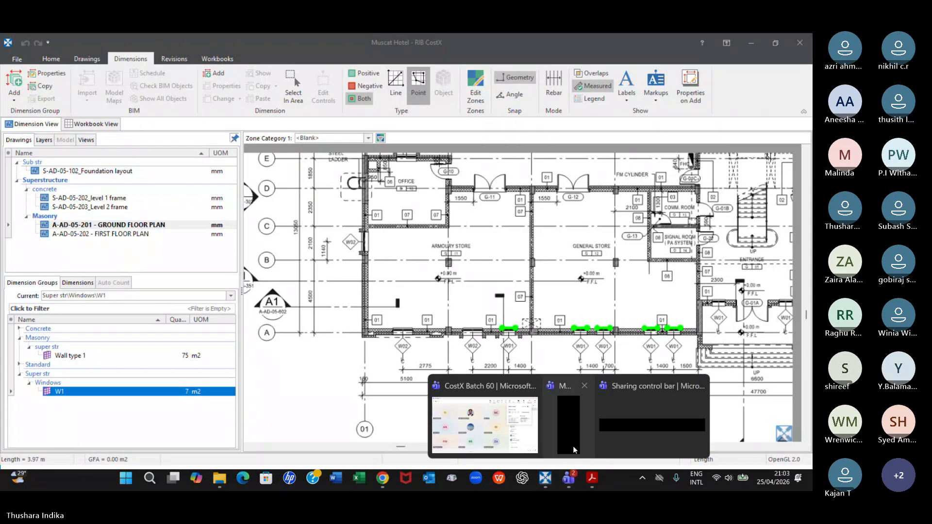
left_click(493, 437)
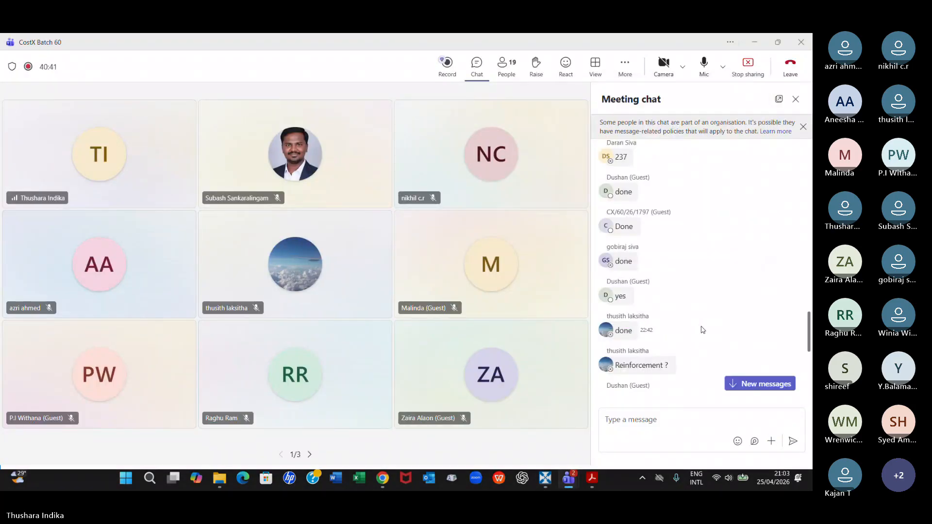
scroll(706, 315, "down", 5)
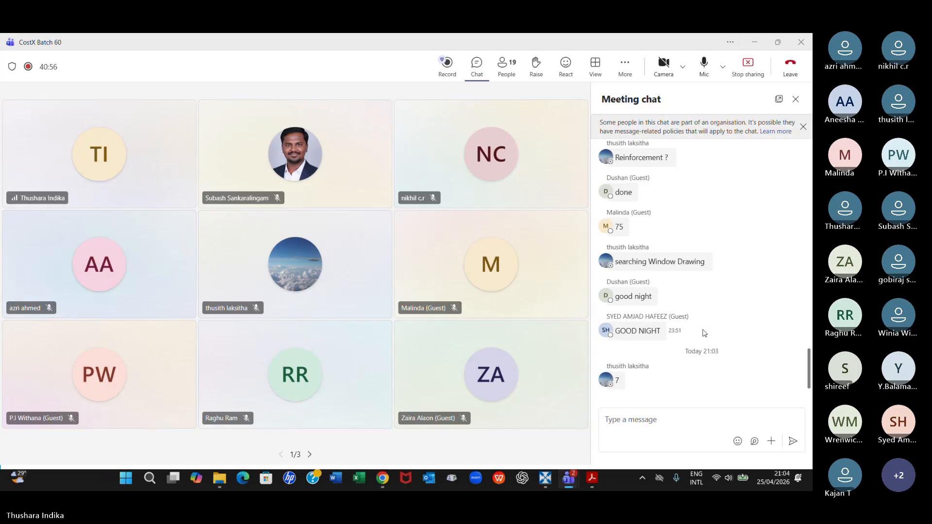
left_click(704, 63)
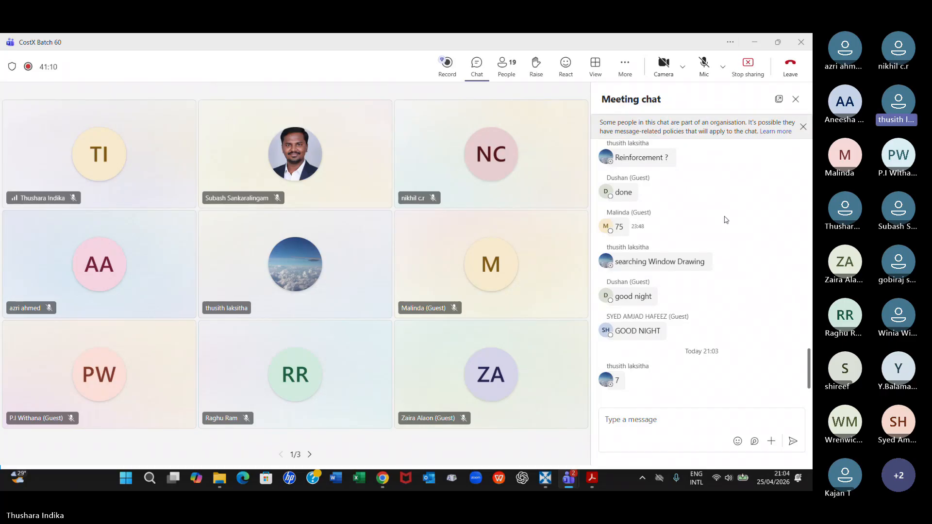
left_click(704, 67)
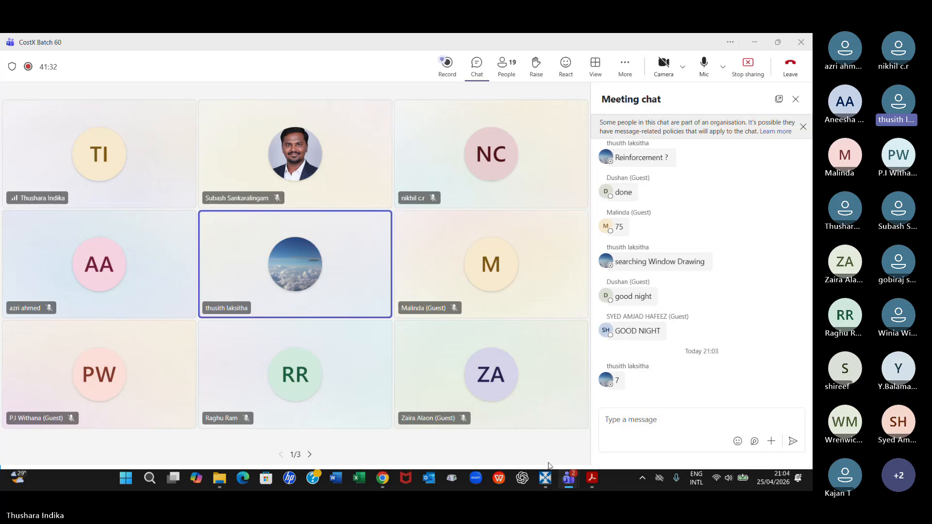
Switch to CostX, make Wall type 1 the current group, list its individual dimensions and highlight UJ 0001 on the plan
left_click(544, 479)
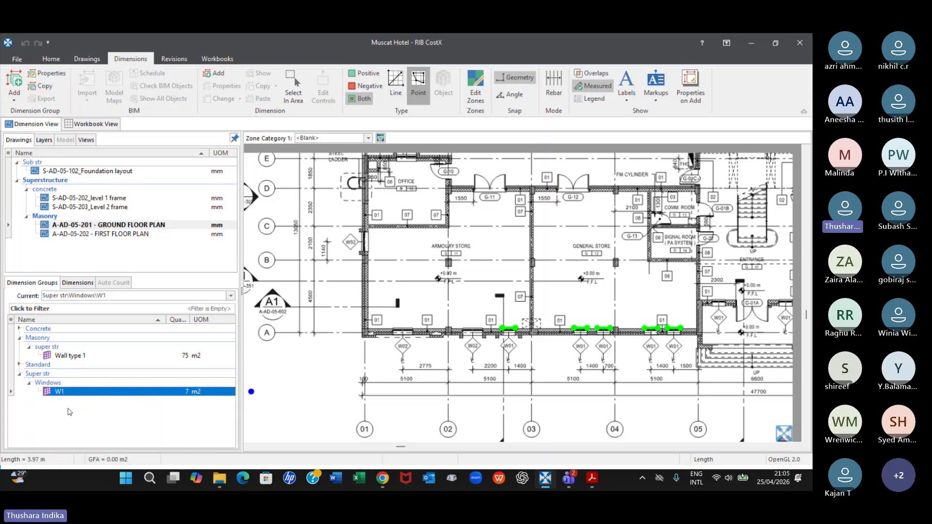
left_click(76, 359)
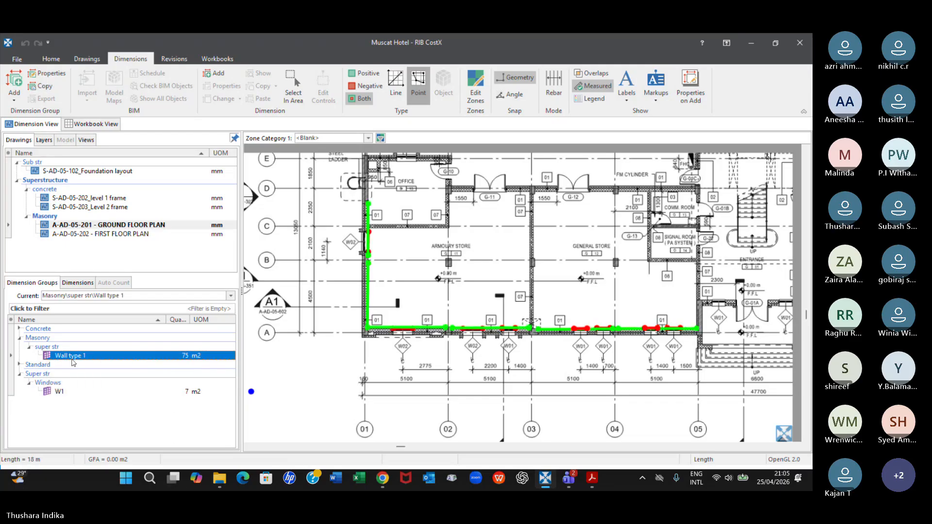
mouse_move(85, 359)
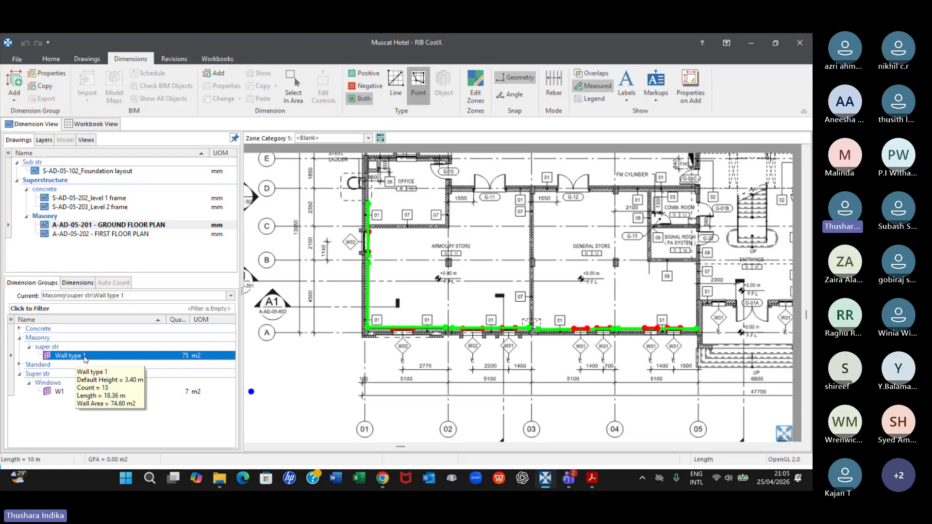
left_click(80, 283)
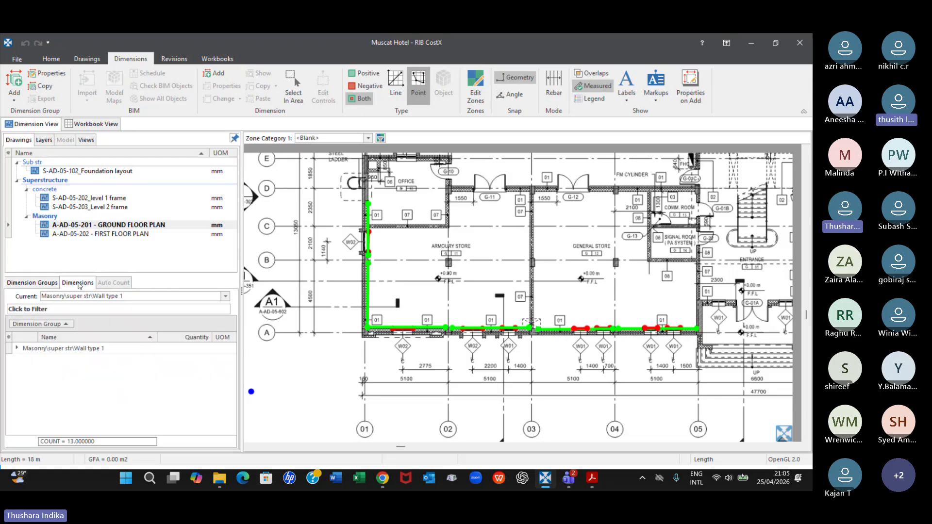
left_click(17, 348)
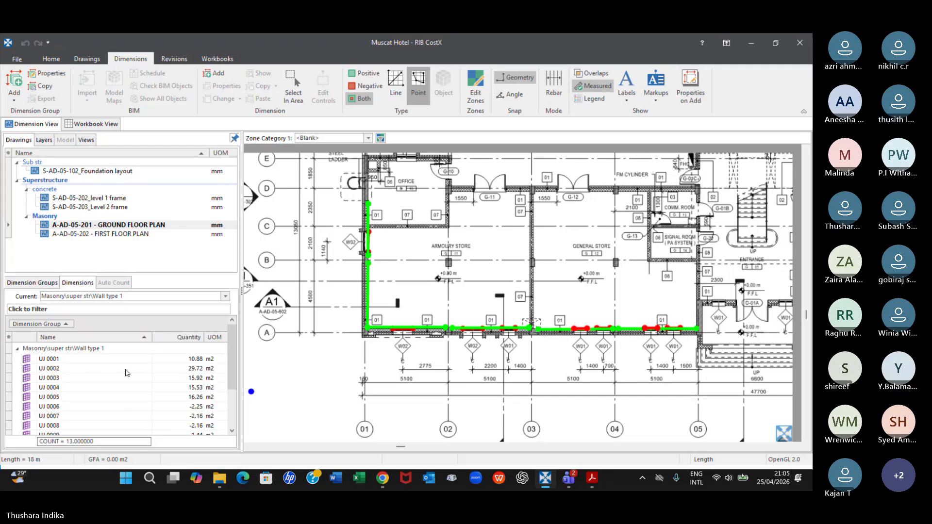
left_click(59, 361)
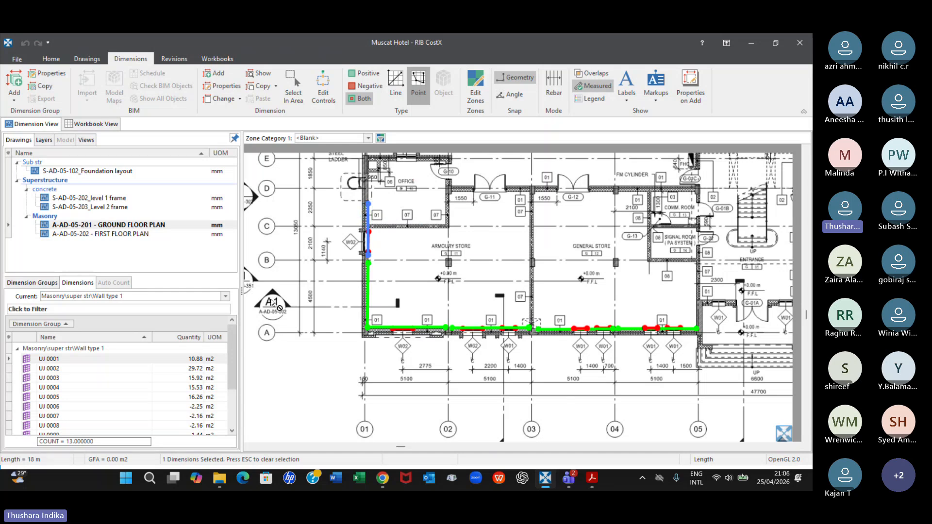
Override the default height of the Wall type 1 dimension UJ 0001 with 4.0 m
left_click(134, 361)
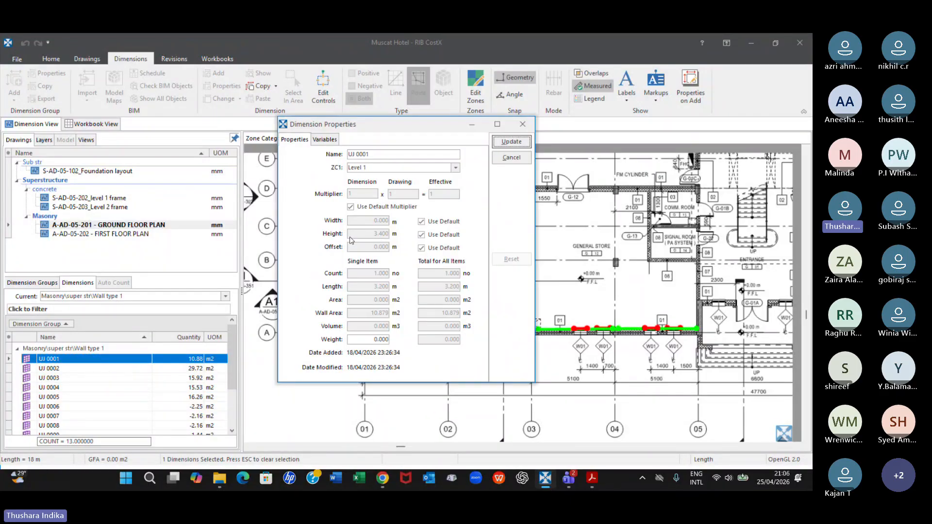
left_click(421, 235)
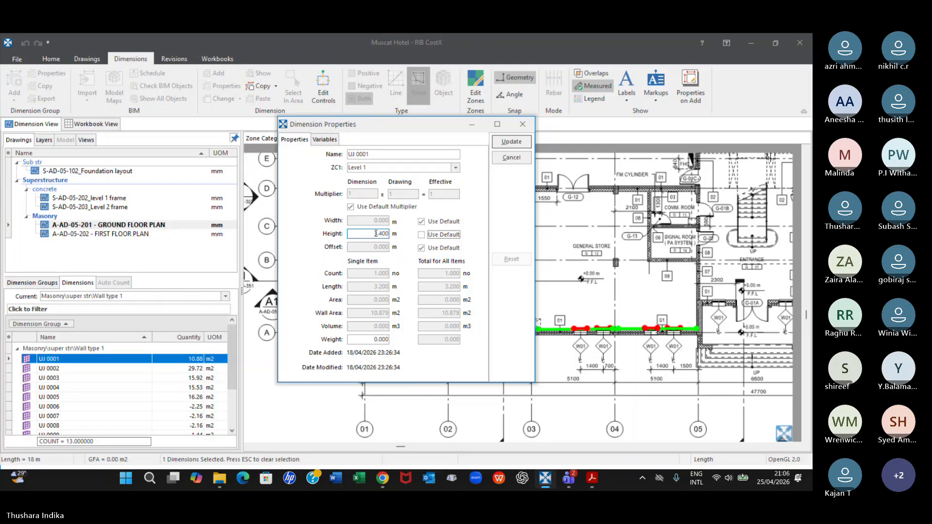
type("3")
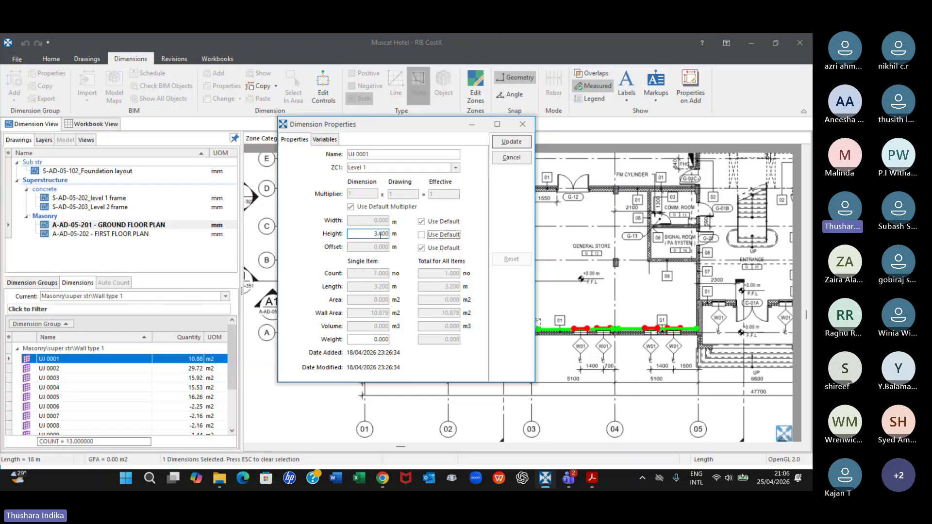
left_click(380, 234)
key("BackSpace")
key("BackSpace")
key("BackSpace")
type("4.0")
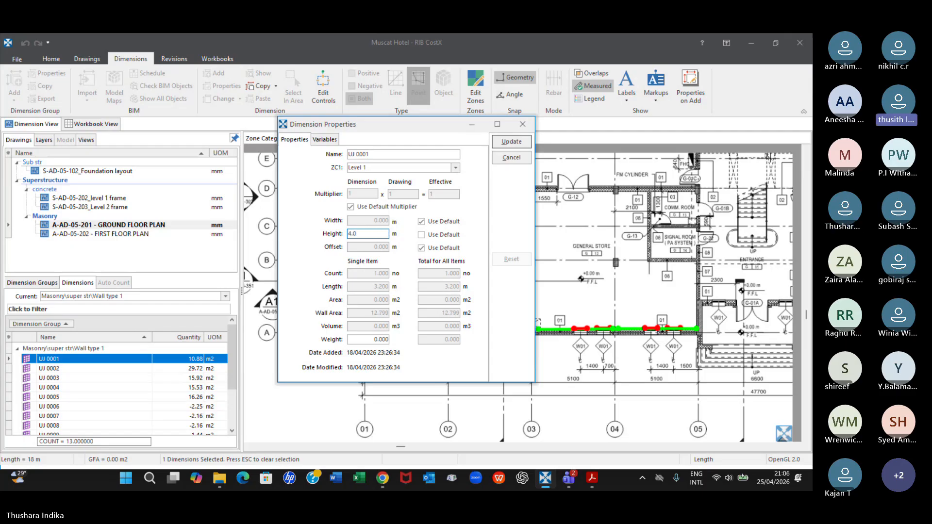
left_click(511, 141)
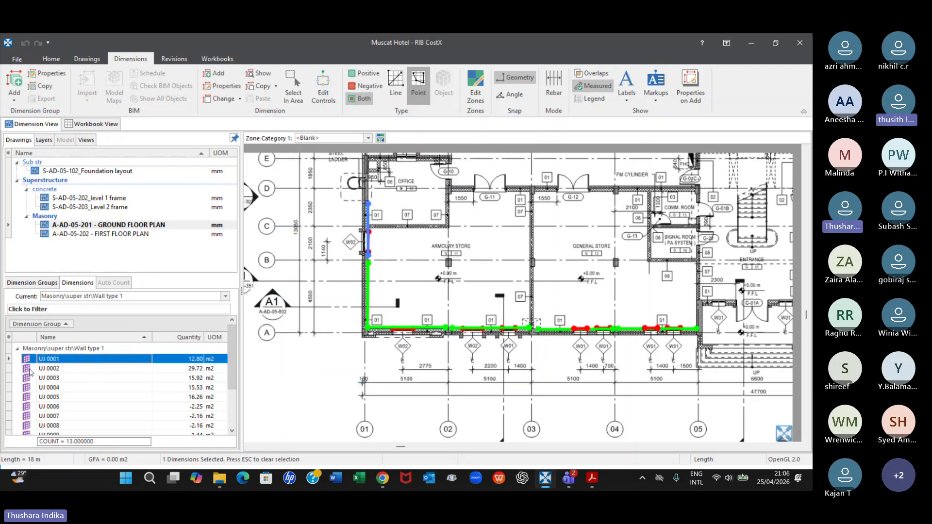
Review the Wall type 1 group's quantity and properties, and examine its measured walls along grids 01 and A
left_click(51, 282)
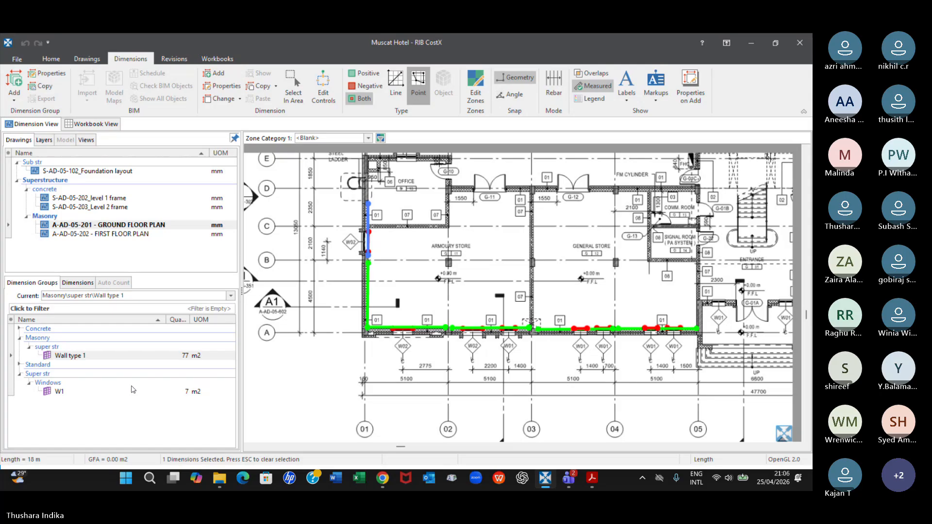
double_click(116, 357)
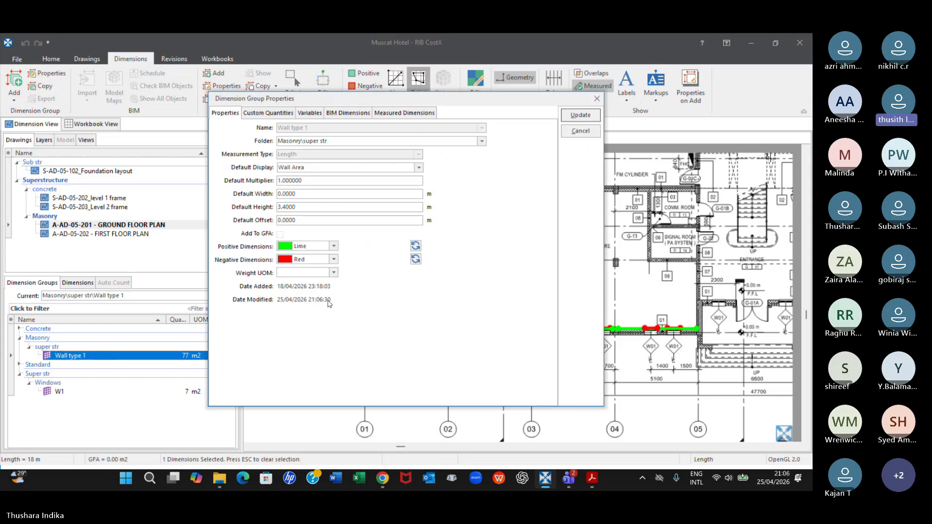
left_click(597, 100)
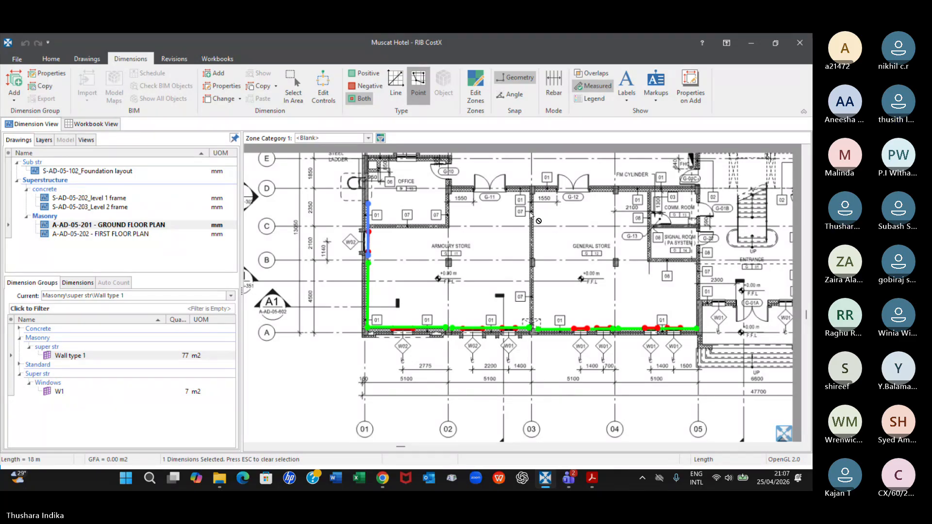
scroll(368, 268, "up", 3)
scroll(368, 268, "up", 1)
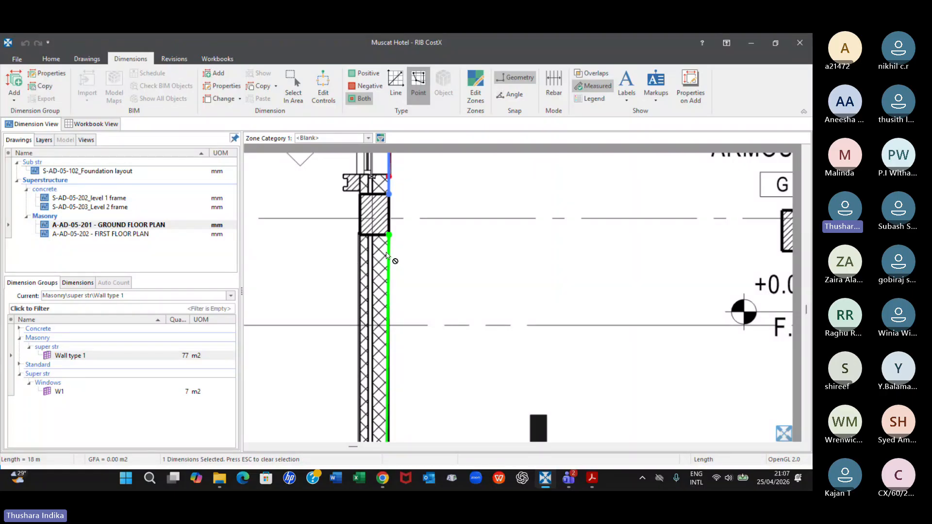
scroll(380, 270, "down", 2)
scroll(380, 270, "down", 1)
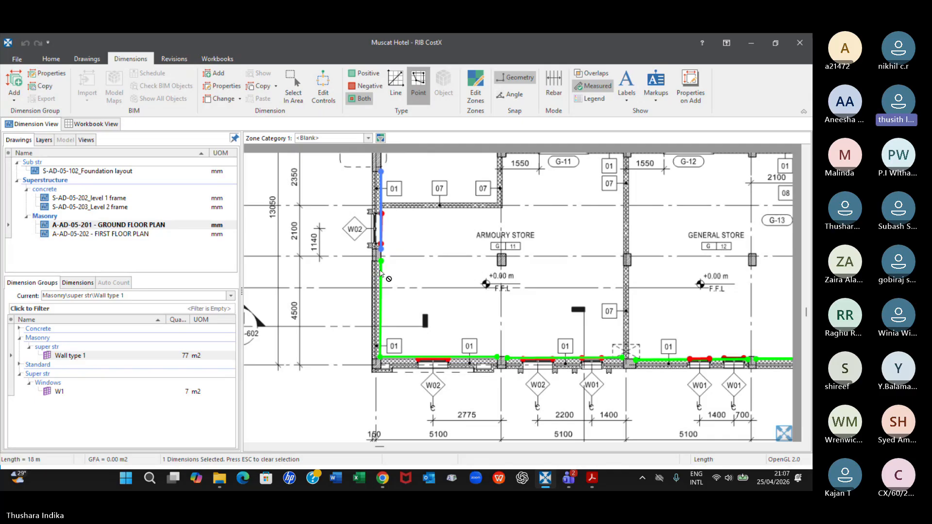
left_click(146, 356)
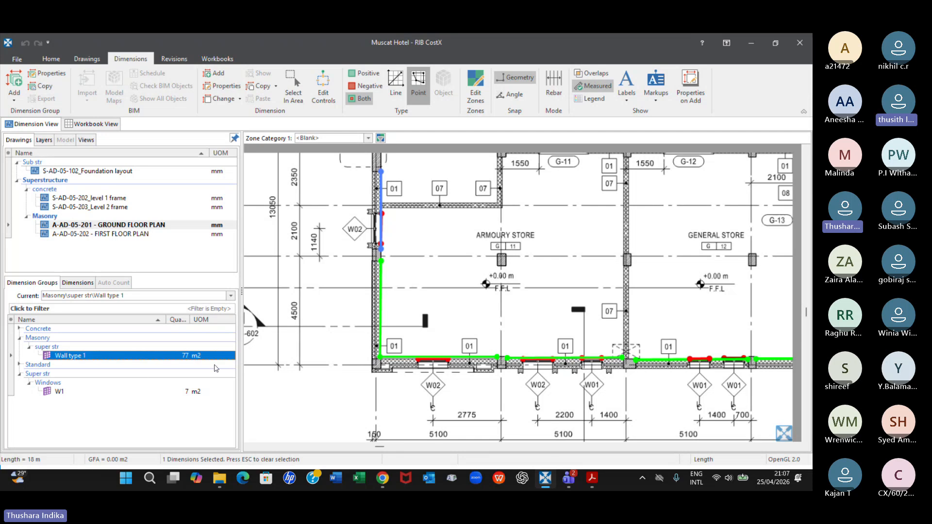
scroll(439, 267, "down", 1)
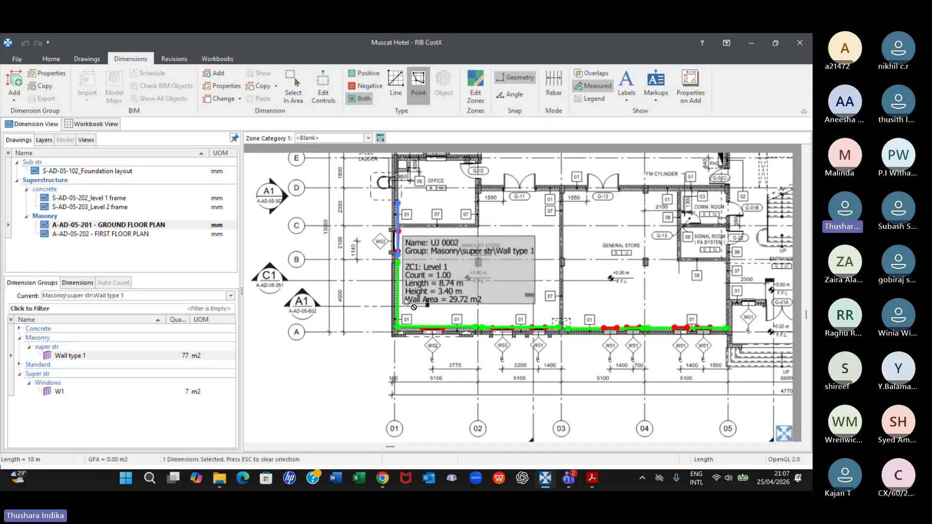
left_click(89, 357)
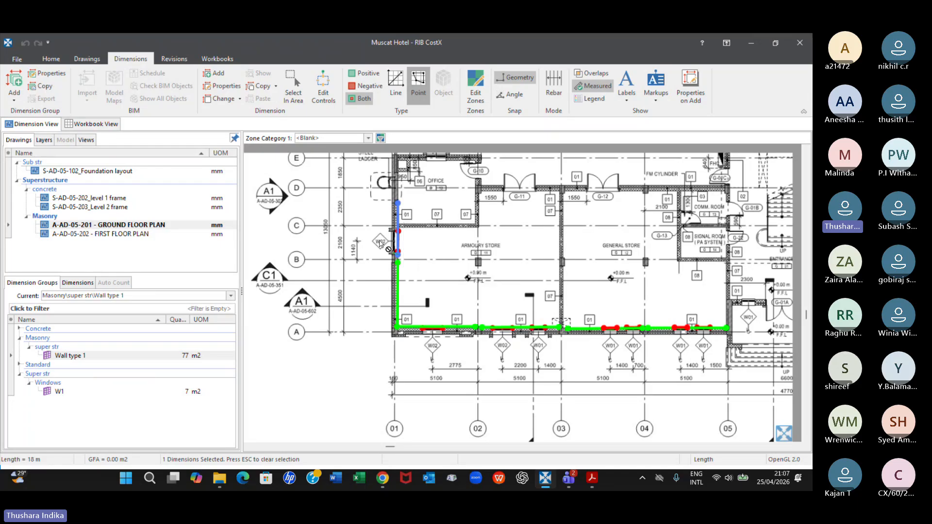
left_click(78, 357)
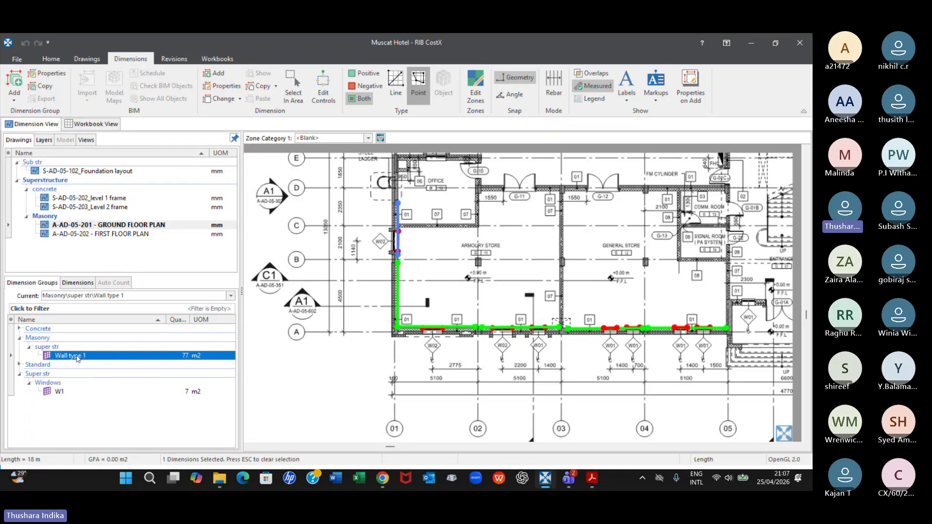
List the Wall type 1 dimensions and highlight UJ 0002, UJ 0003 and UJ 0001 in turn on the plan
left_click(78, 283)
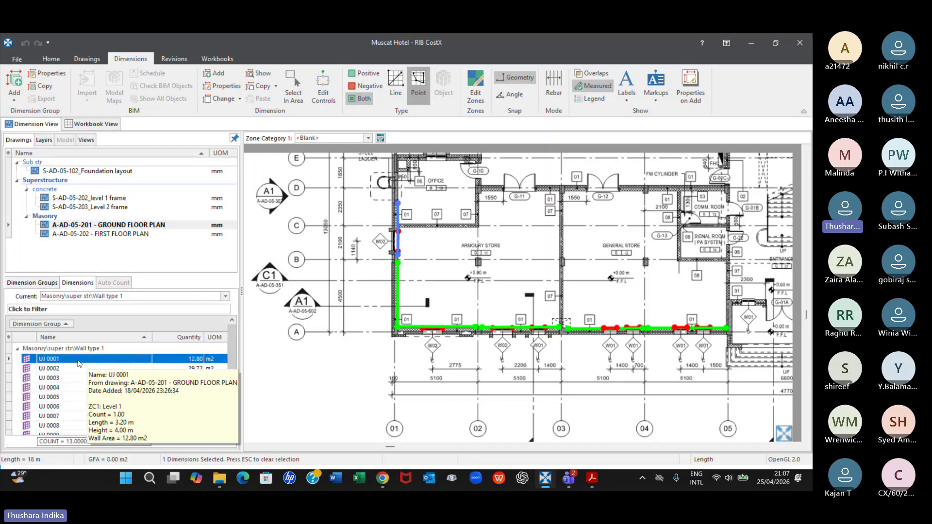
left_click(52, 368)
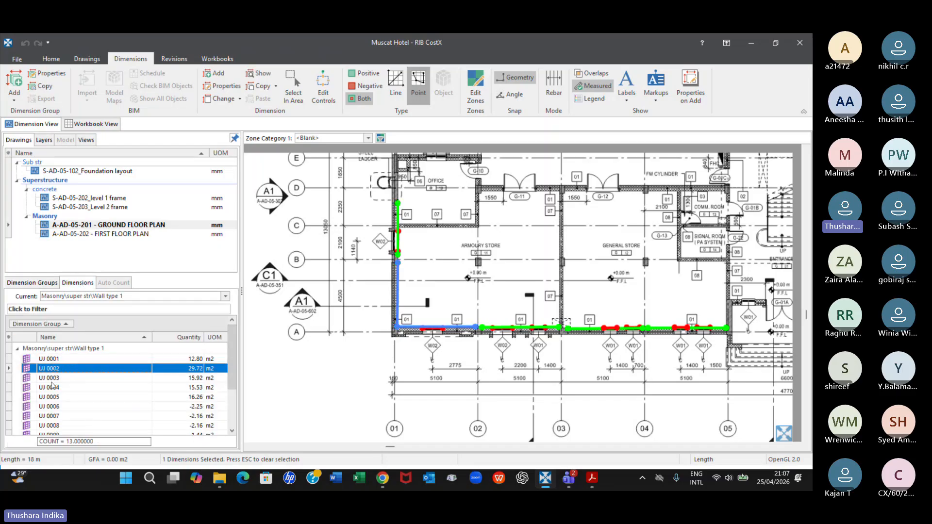
left_click(51, 380)
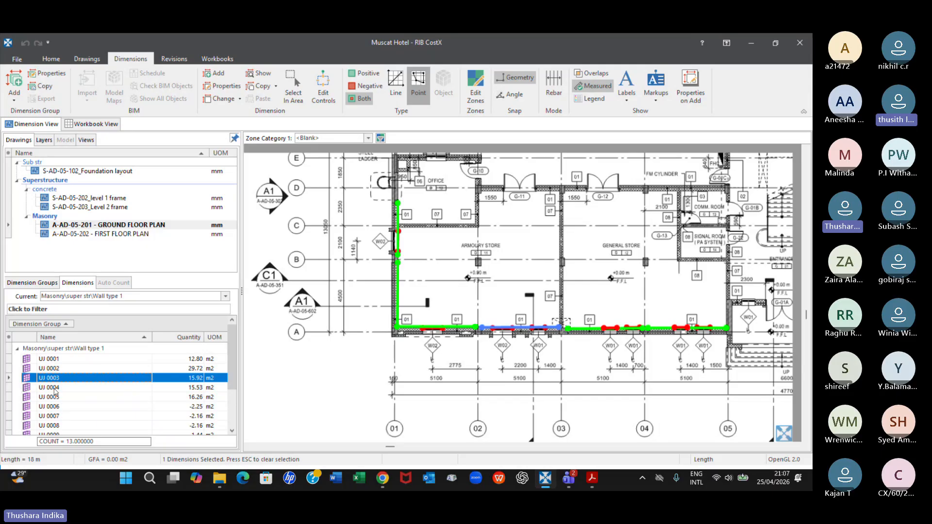
left_click(73, 359)
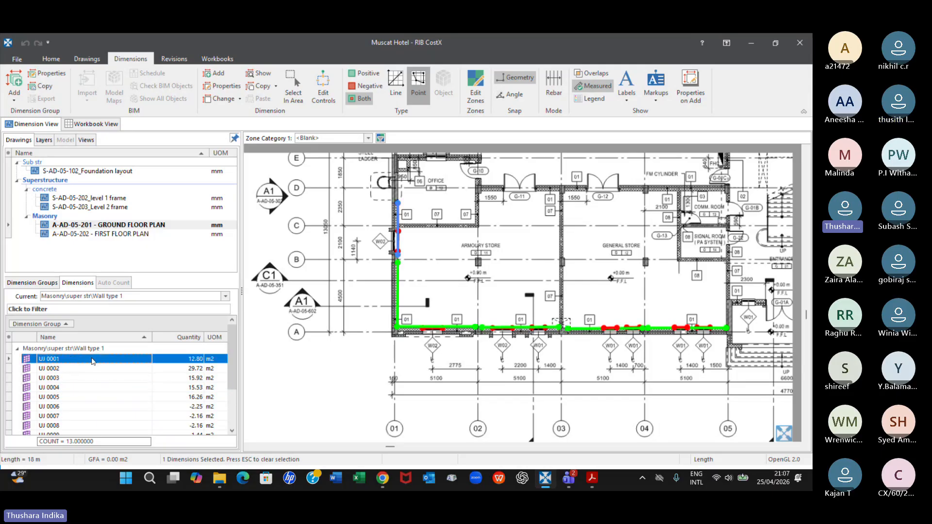
Set the height of the wall dimension UJ 0001 to 3.4 m
double_click(93, 360)
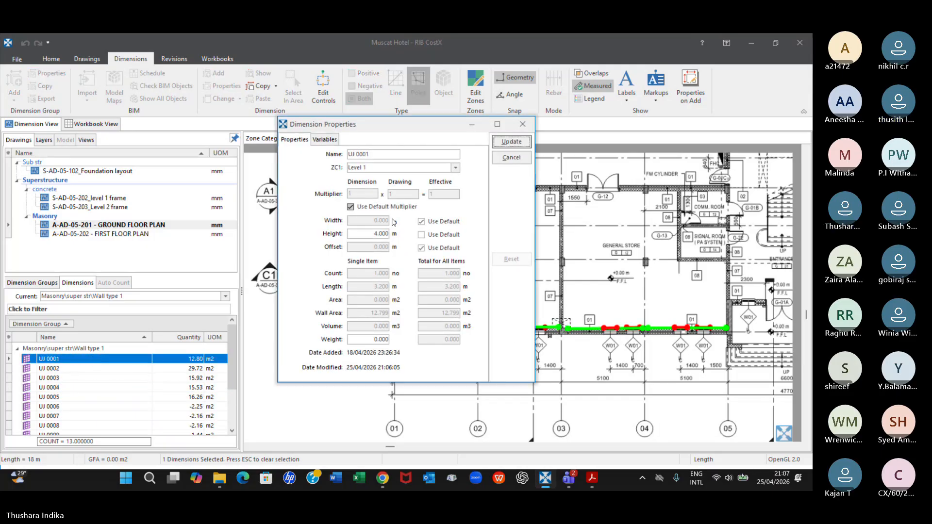
double_click(377, 234)
key("BackSpace")
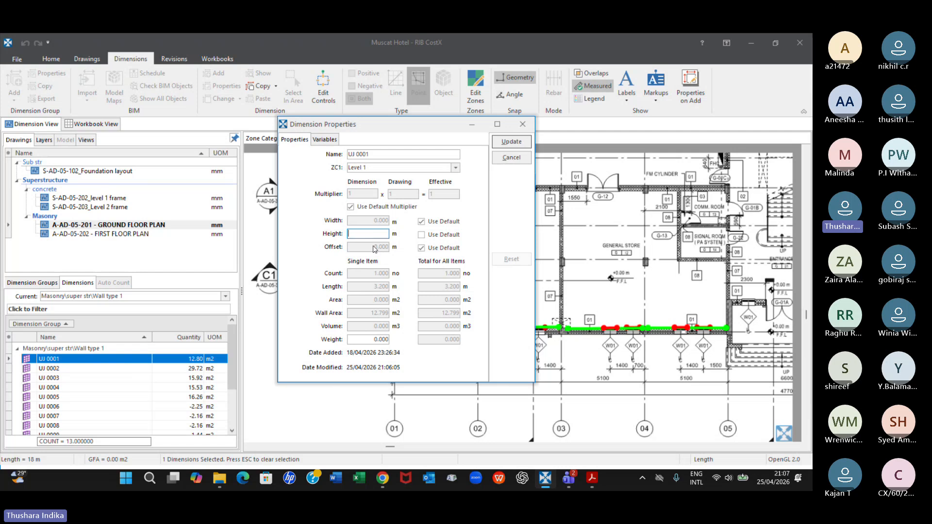
type("3.4")
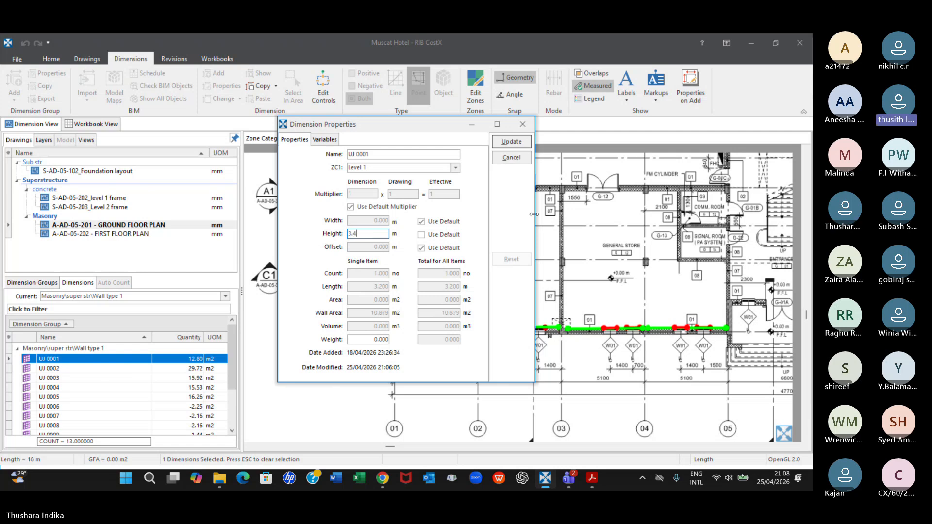
left_click(512, 141)
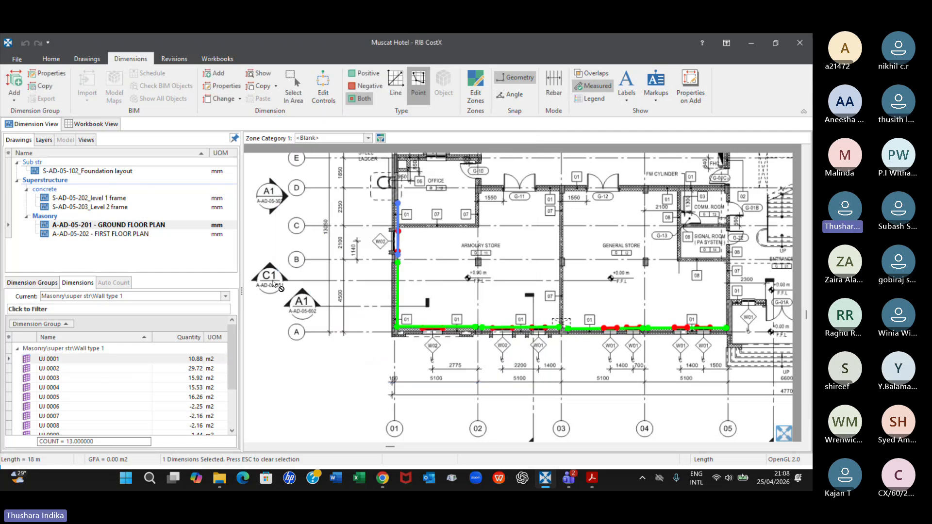
Highlight the wall dimension UJ 0002 on the plan and view its available editing commands without applying any
left_click(83, 359)
left_click(82, 372)
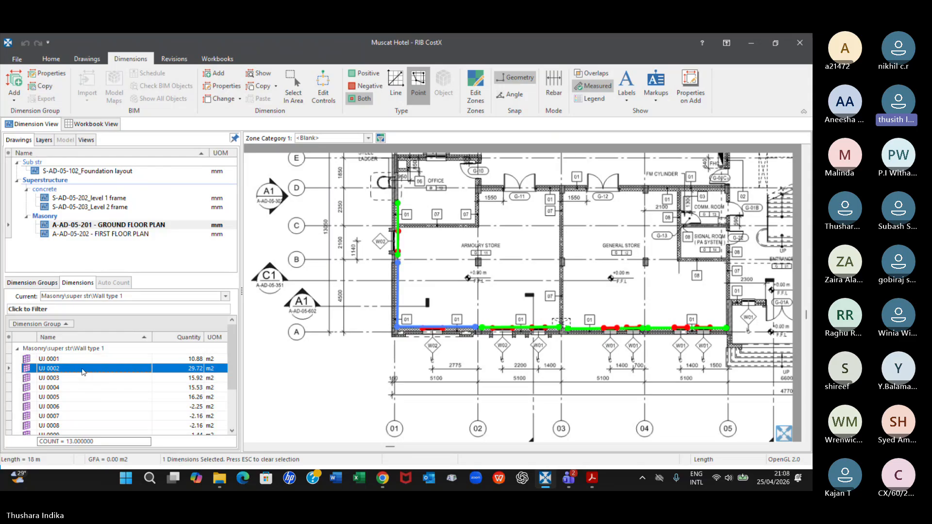
right_click(82, 372)
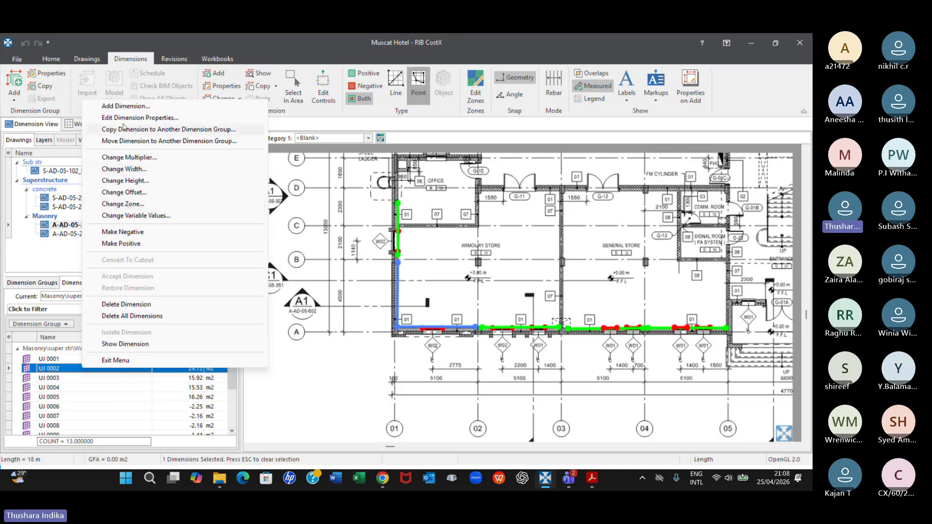
left_click(54, 287)
left_click(87, 285)
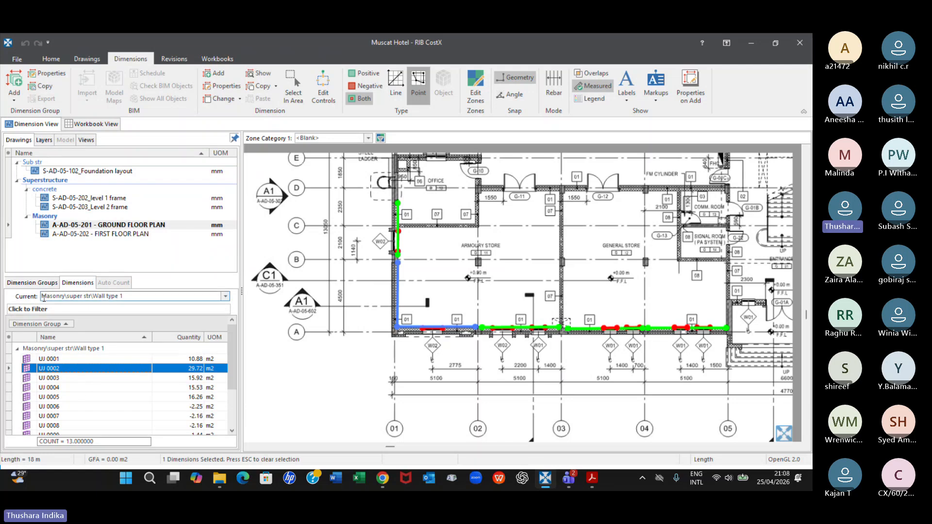
Return to the dimension groups and make W1 current, showing its measured windows across a wider part of the ground floor plan
left_click(38, 283)
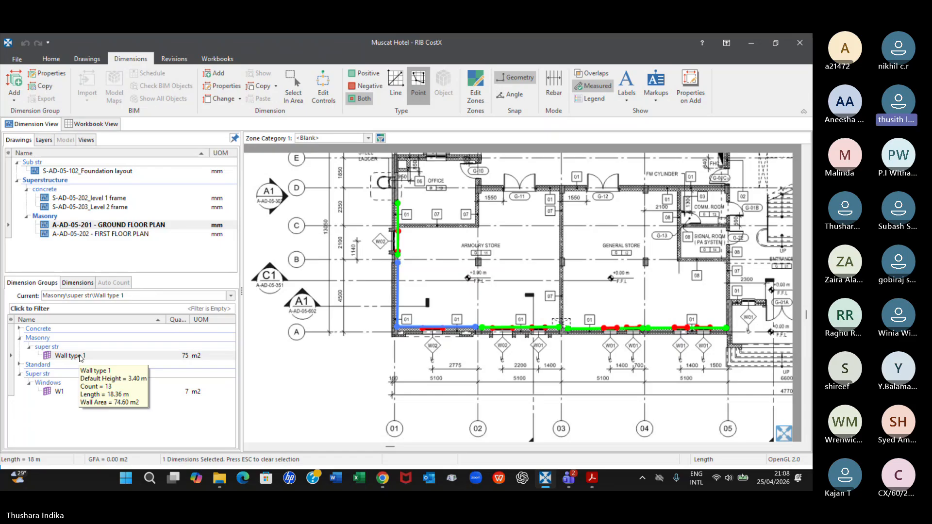
left_click(61, 392)
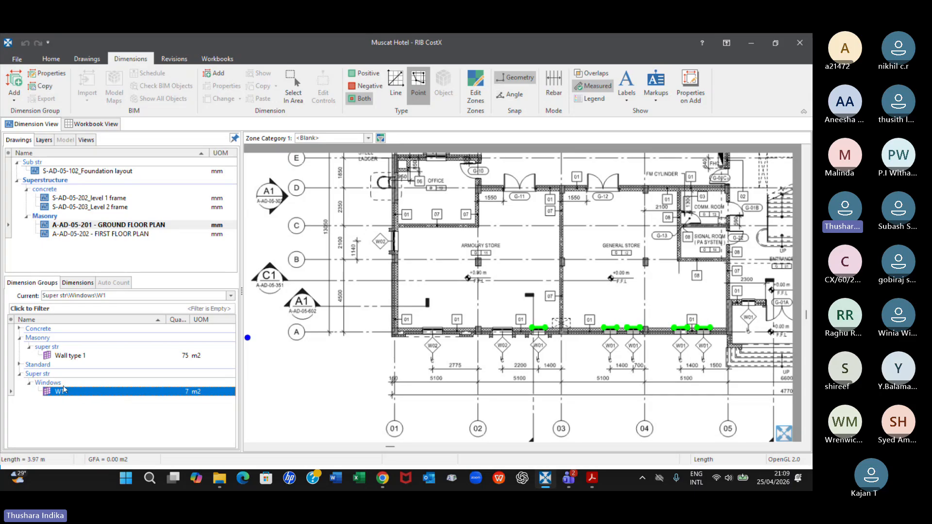
mouse_move(67, 395)
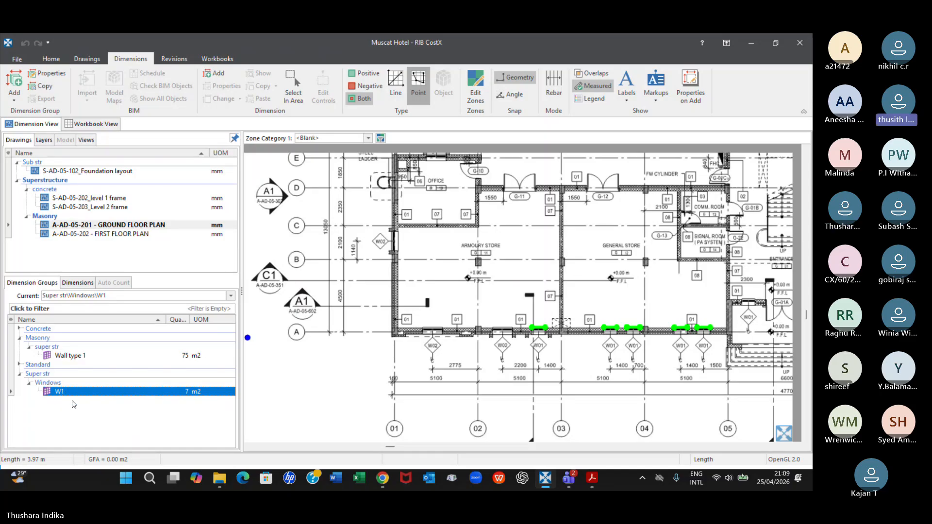
scroll(461, 287, "down", 2)
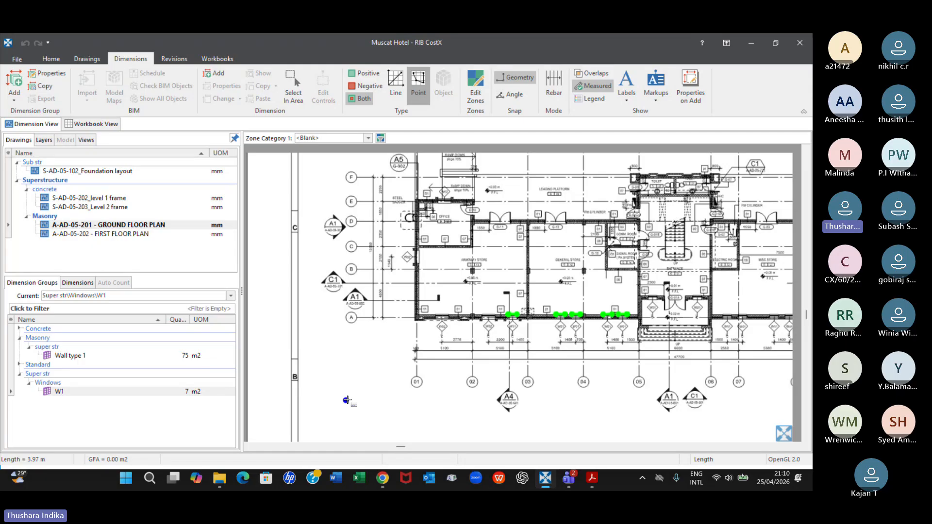
left_click(60, 402)
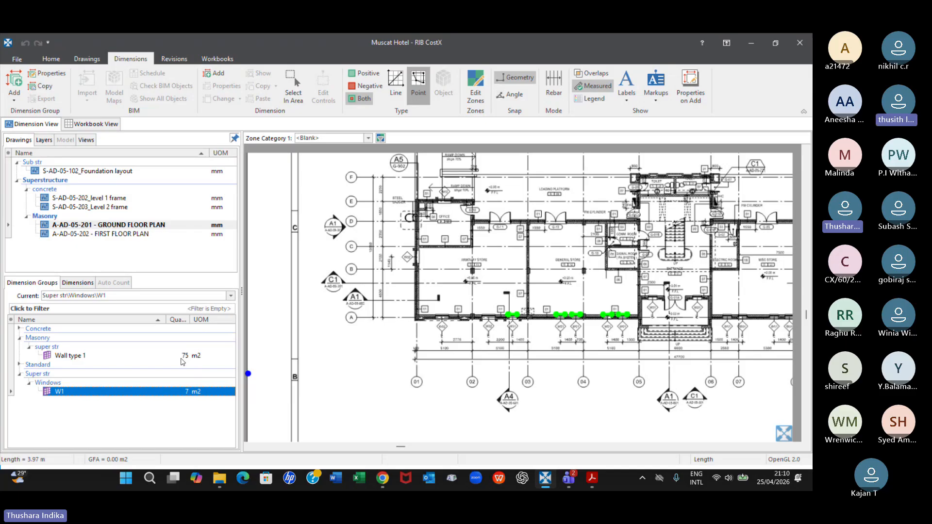
mouse_move(188, 359)
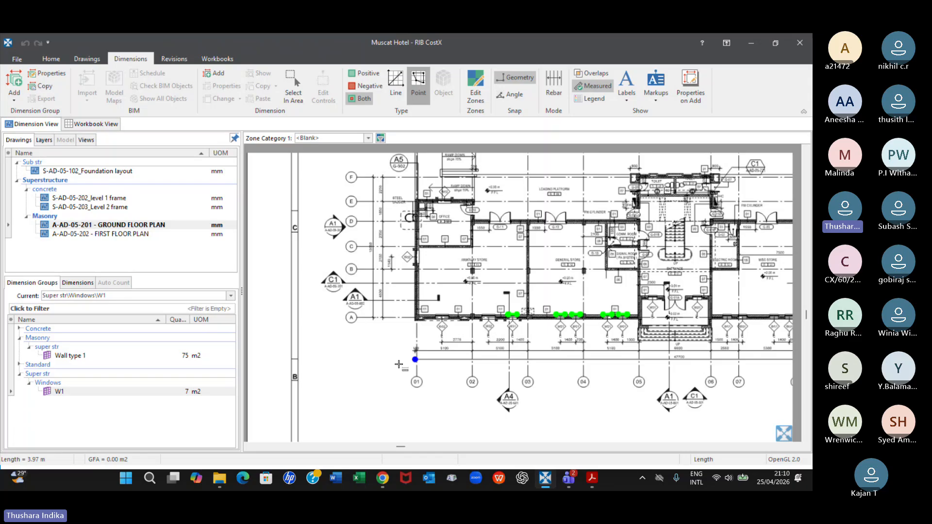
scroll(435, 280, "up", 4)
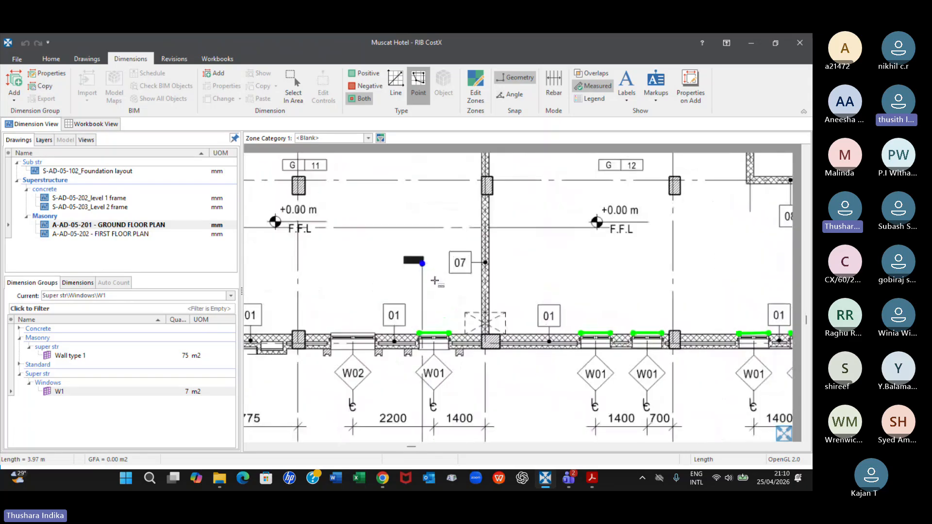
scroll(441, 306, "down", 1)
middle_click_drag(409, 304, 513, 291)
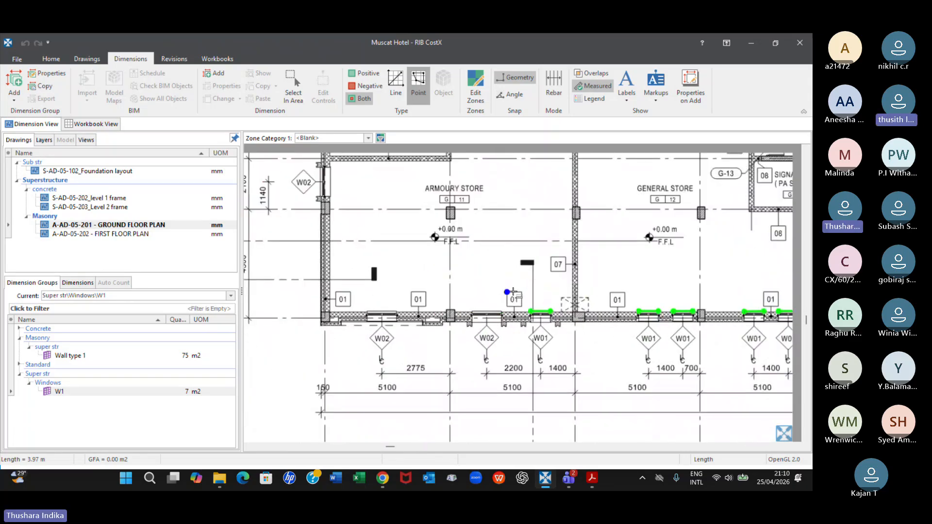
scroll(513, 292, "down", 2)
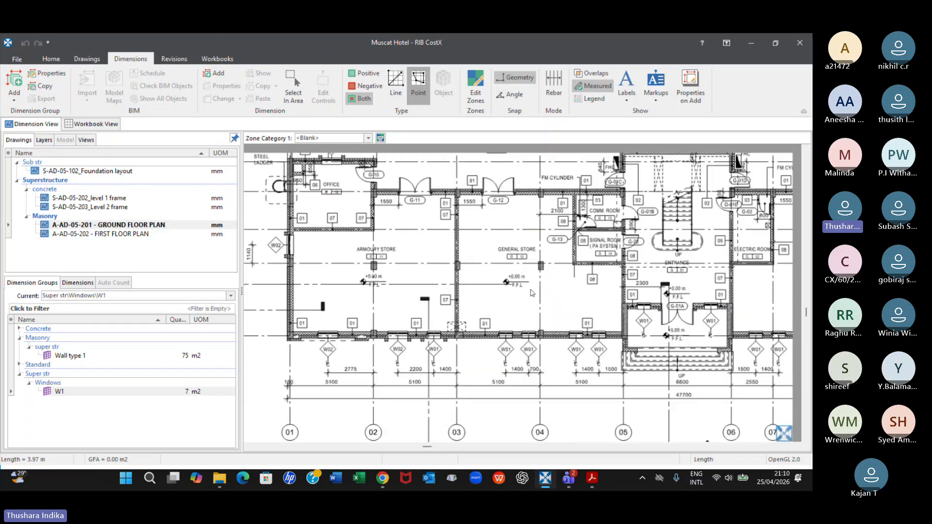
Copy the W1 dimension group as W2 in the Super str\Windows folder, without copying its dimensions
left_click(206, 392)
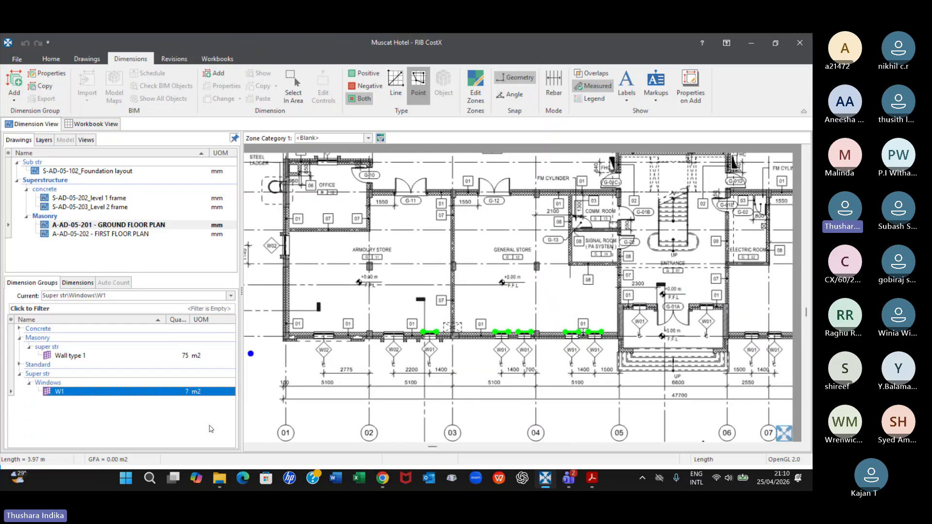
right_click(82, 389)
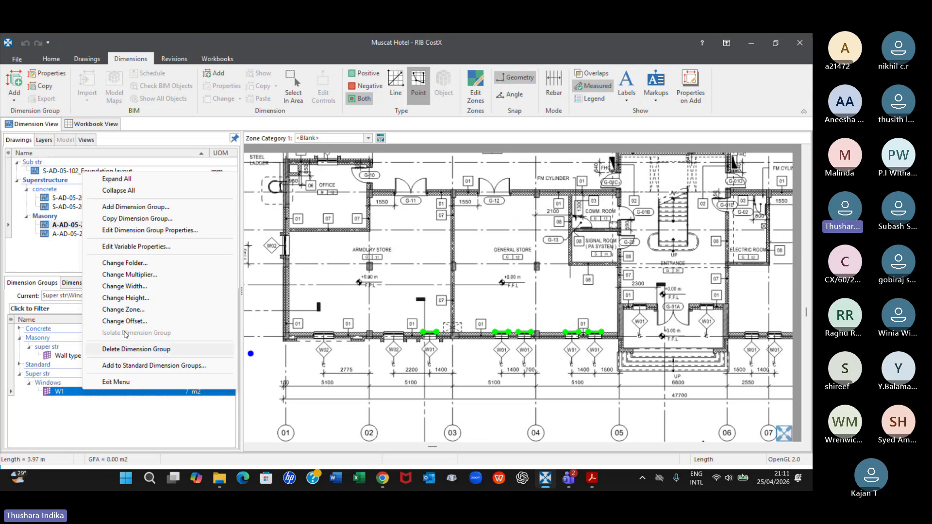
left_click(122, 218)
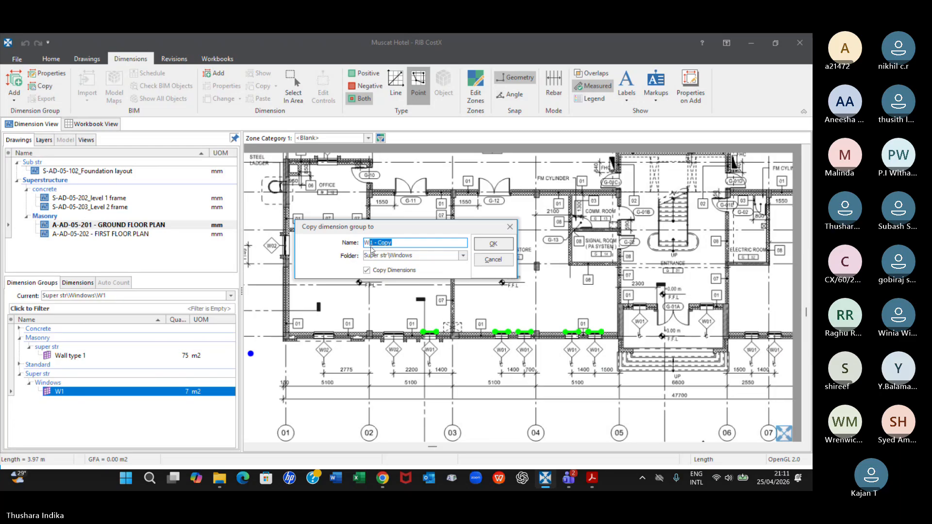
type("W2")
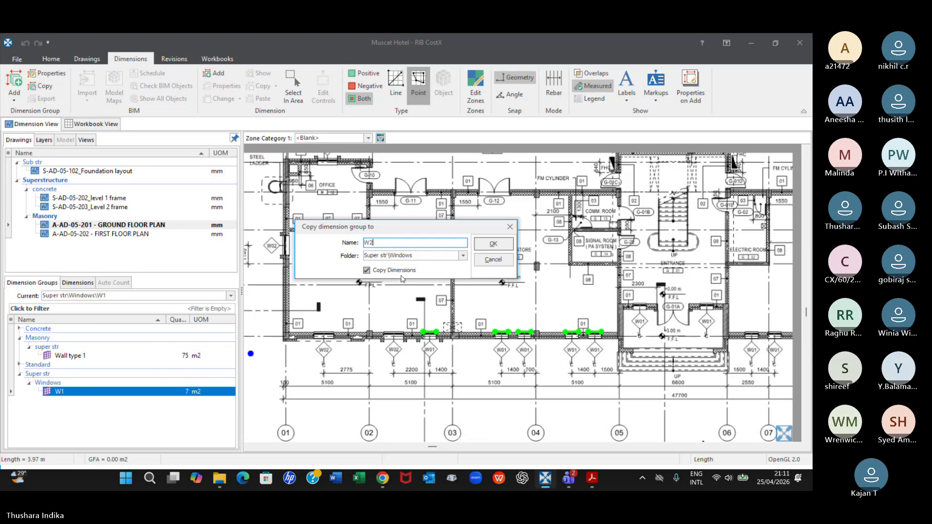
left_click(366, 271)
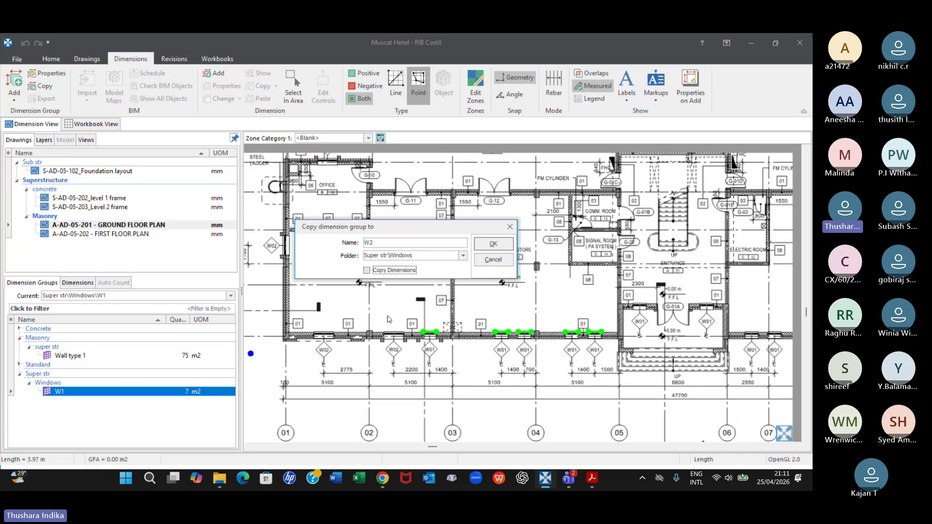
left_click(493, 244)
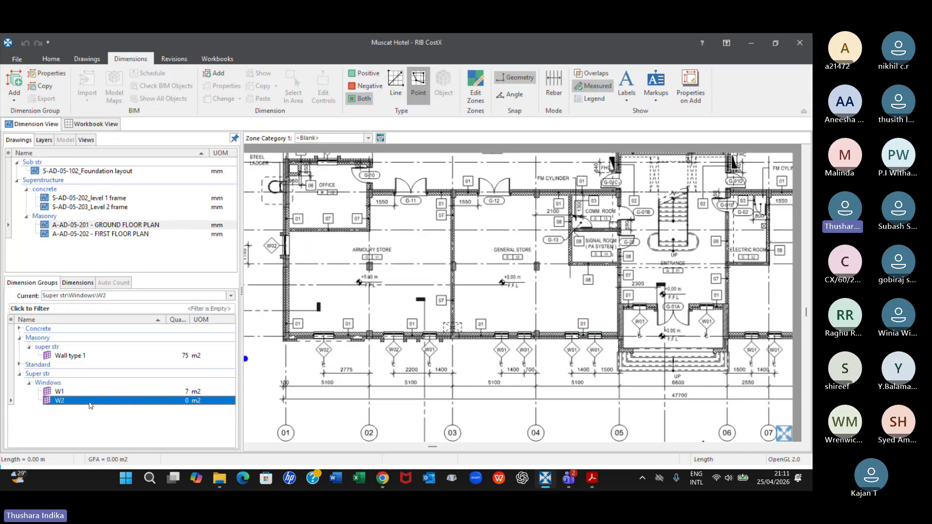
middle_click_drag(313, 307, 414, 304)
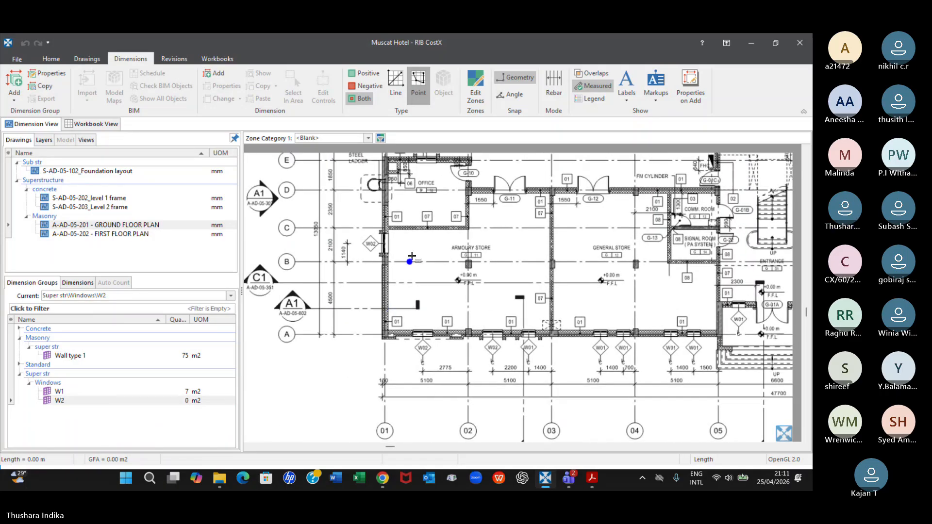
scroll(412, 256, "up", 5)
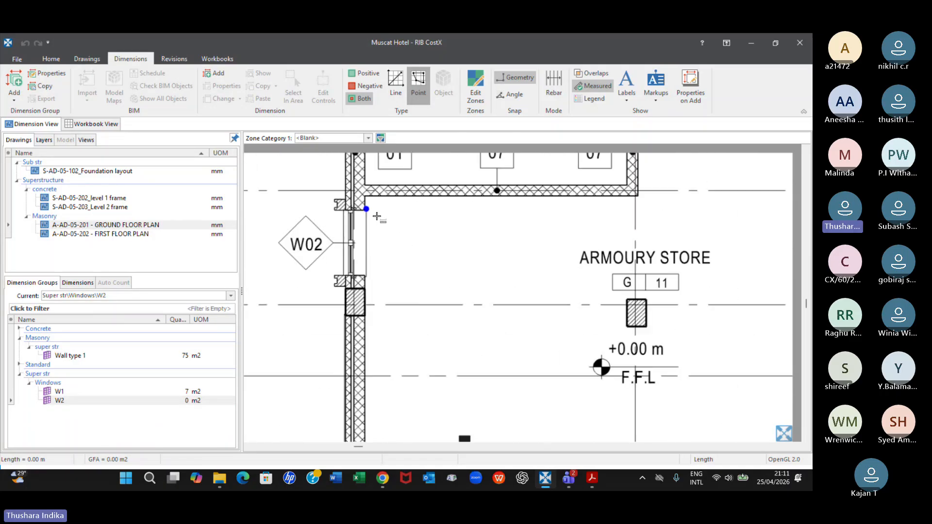
scroll(376, 217, "up", 2)
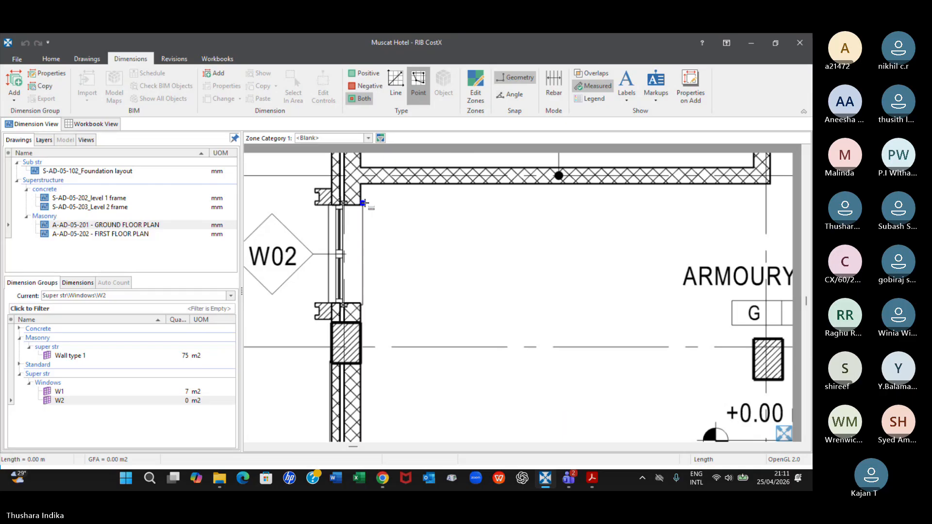
left_click(363, 202)
double_click(357, 308)
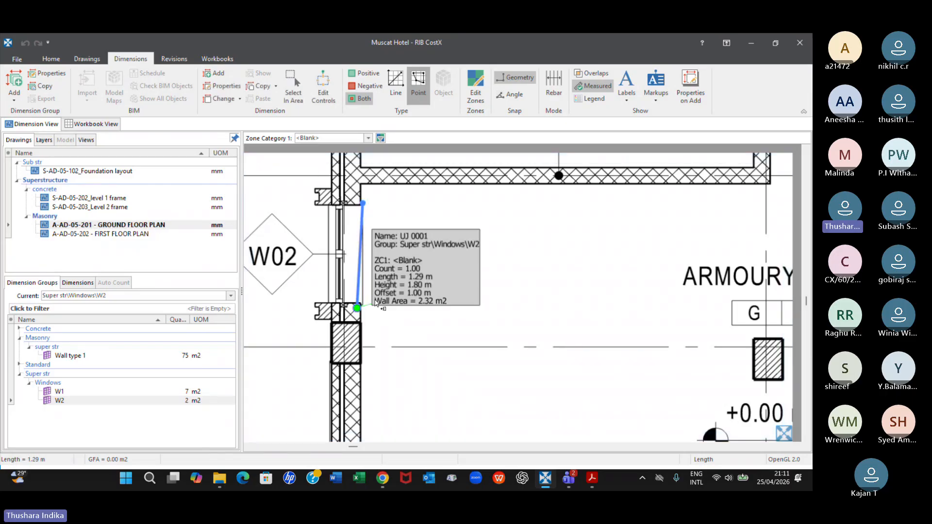
key("Delete")
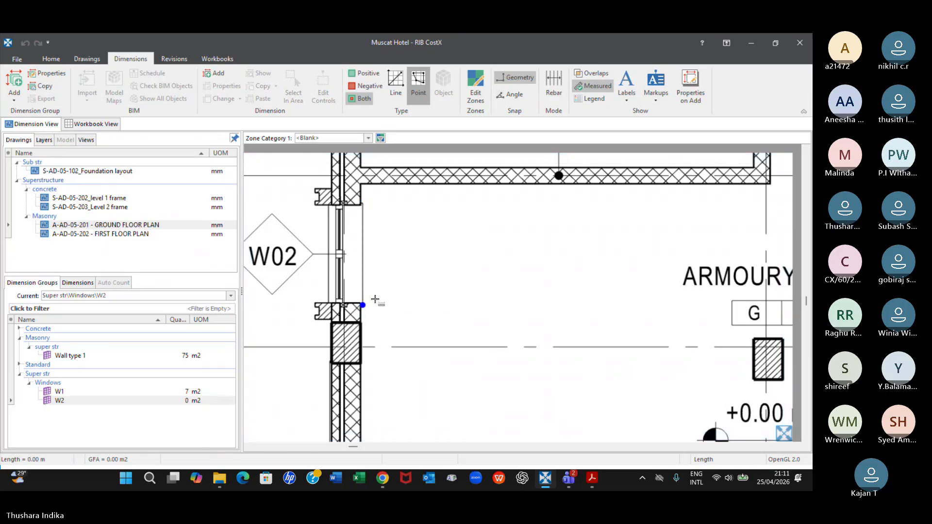
Measure the W02 window in the Armoury Store's grid 01 wall in group W2, from jamb to jamb across the opening
scroll(374, 233, "up", 3)
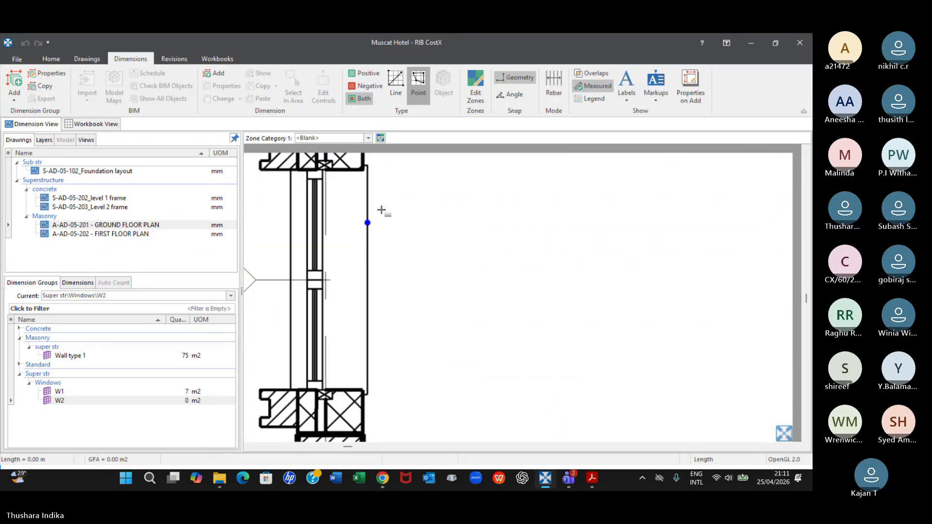
left_click(336, 179)
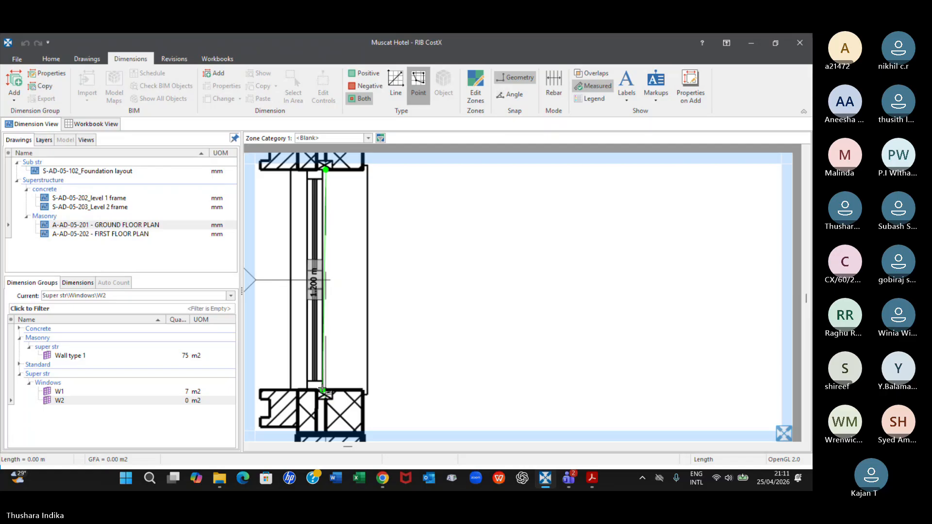
double_click(326, 389)
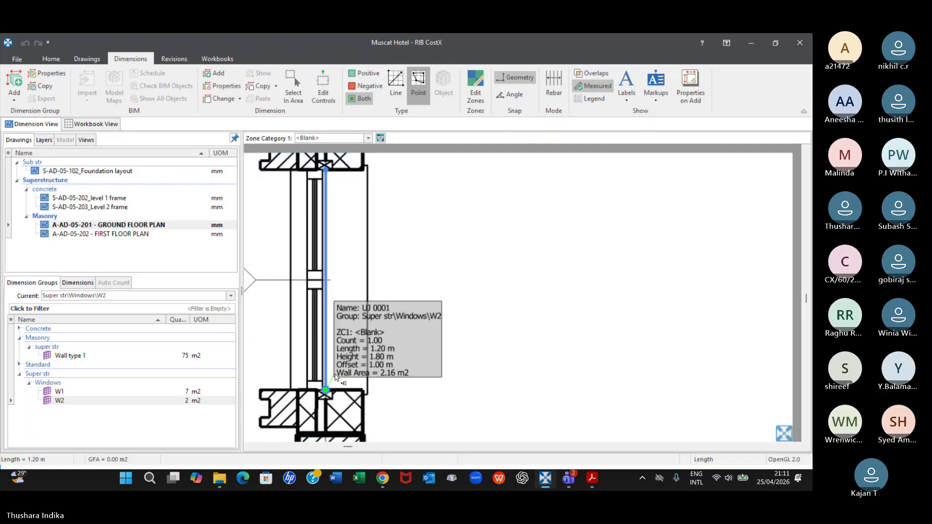
Measure the W02 window in the grid A wall between grids 01 and 02, from jamb to jamb, in group W2
scroll(403, 411, "down", 3)
middle_click_drag(403, 411, 411, 202)
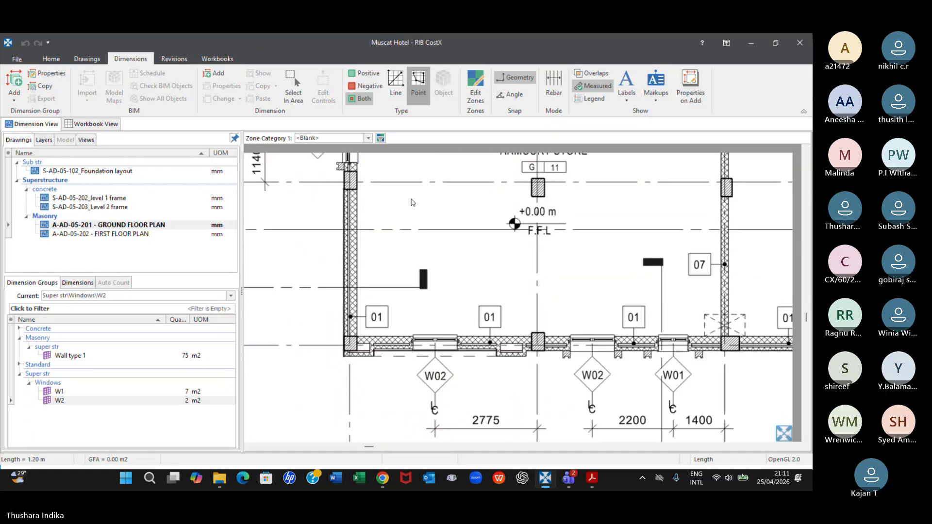
scroll(431, 348, "up", 5)
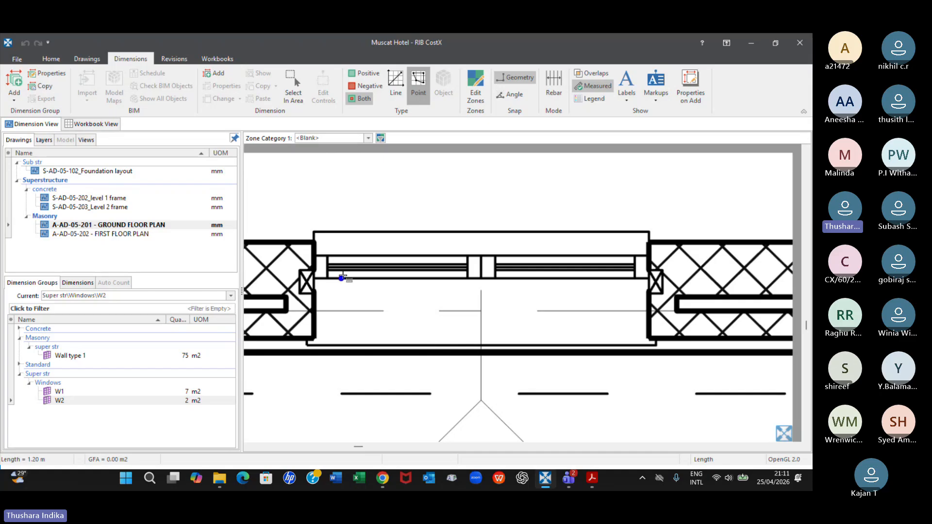
left_click(315, 256)
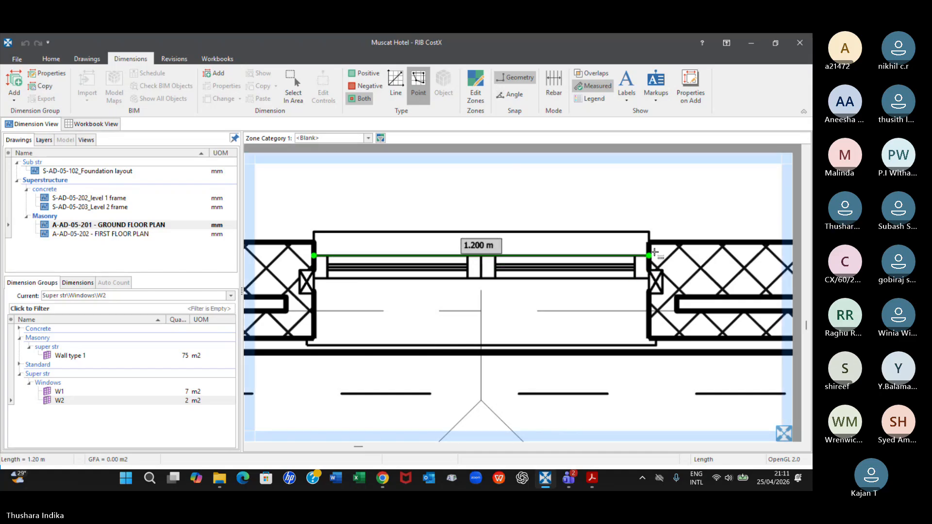
left_click(655, 252)
Measure the W02 window in the grid A wall between grids 02 and 03, from jamb to jamb, in group W2
scroll(631, 335, "down", 6)
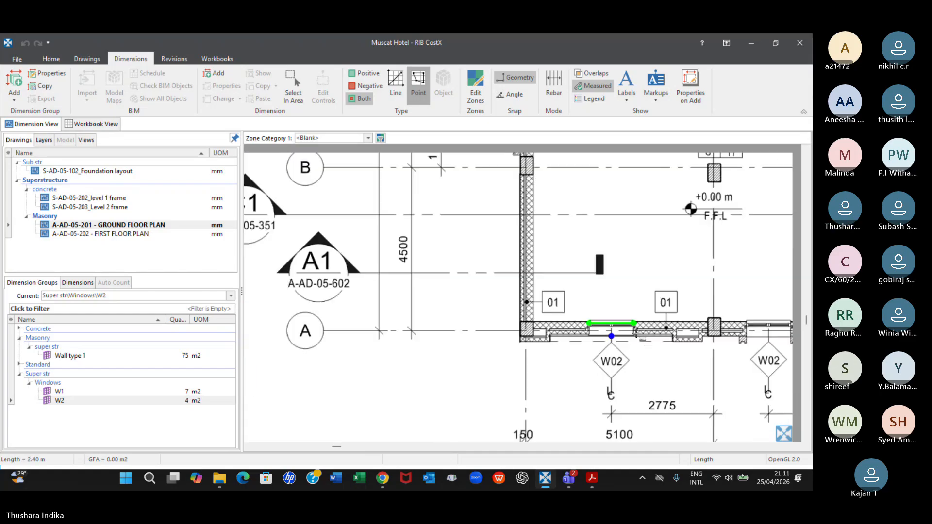
middle_click_drag(700, 369, 484, 341)
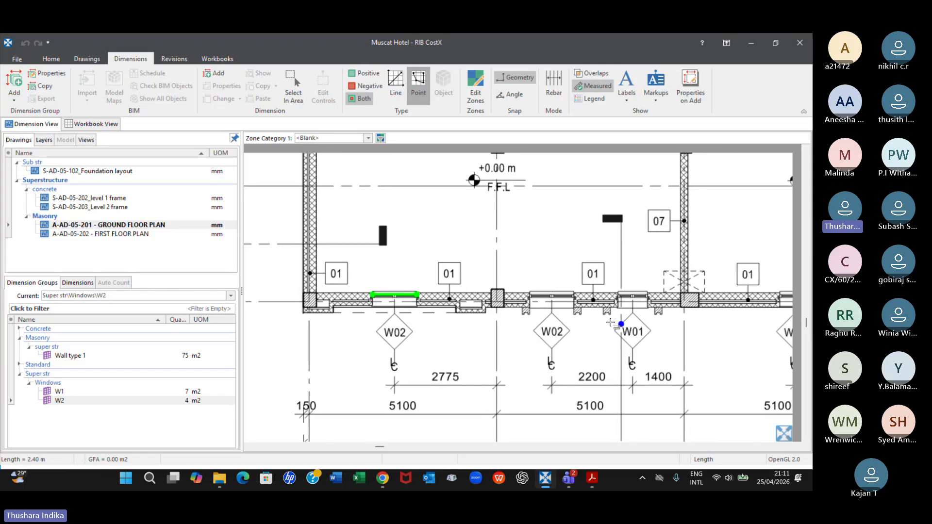
scroll(573, 299, "up", 3)
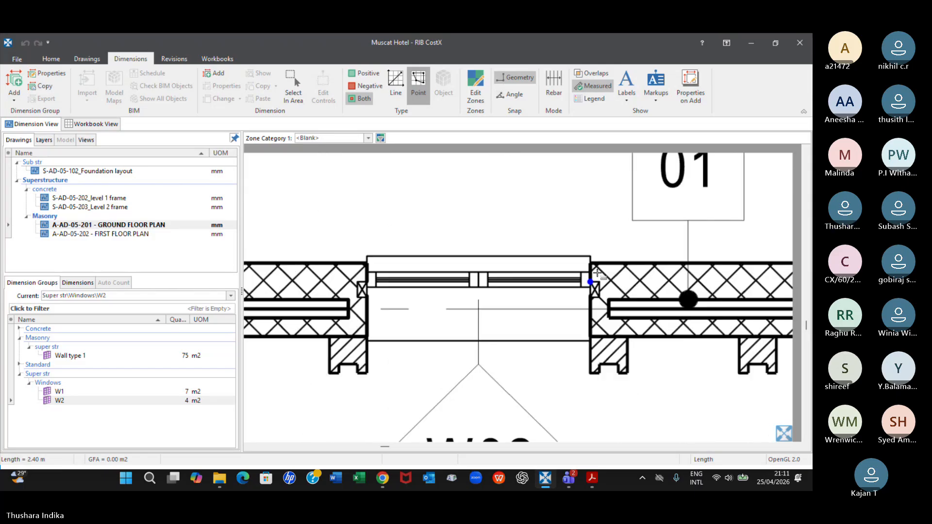
scroll(588, 265, "up", 4)
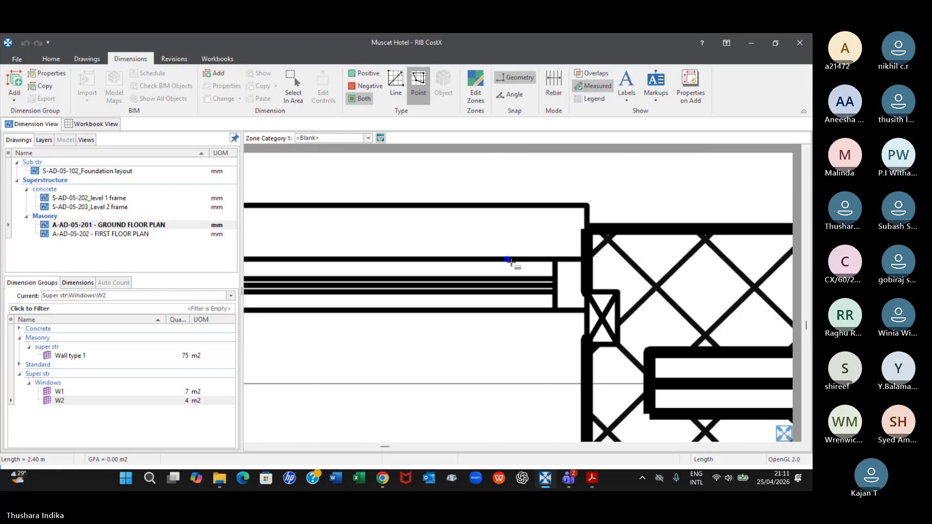
scroll(511, 263, "down", 3)
scroll(309, 262, "up", 2)
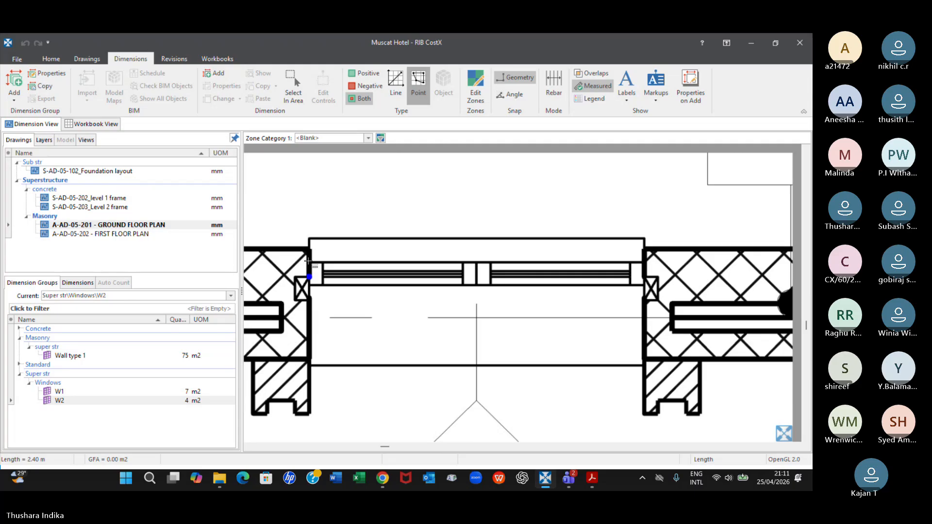
left_click(309, 261)
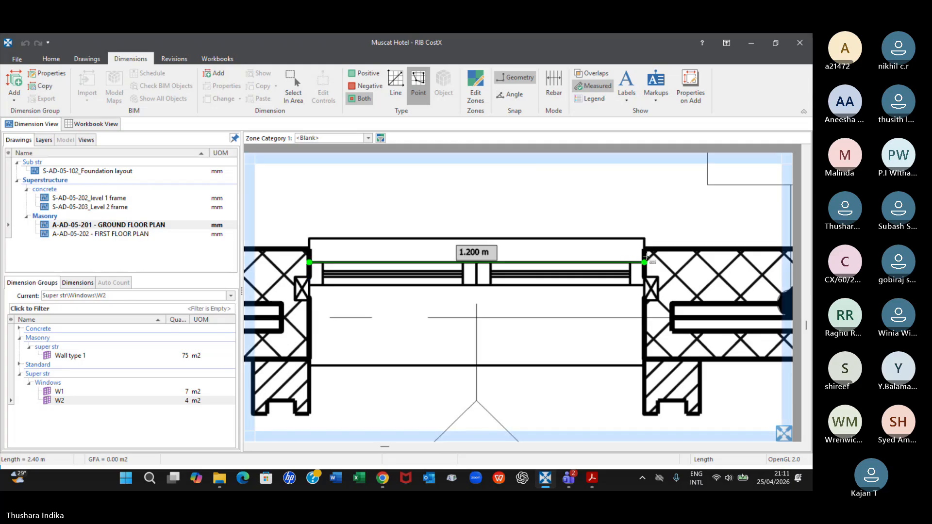
left_click(645, 260)
Check the ground floor plan for W02 windows and view the W2 dimension group's properties without changing them
scroll(646, 258, "down", 6)
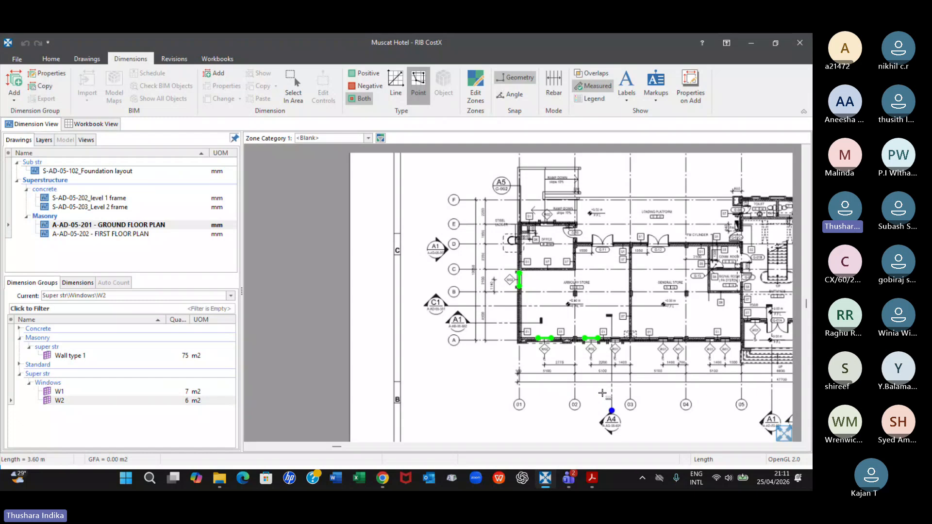
scroll(603, 393, "up", 3)
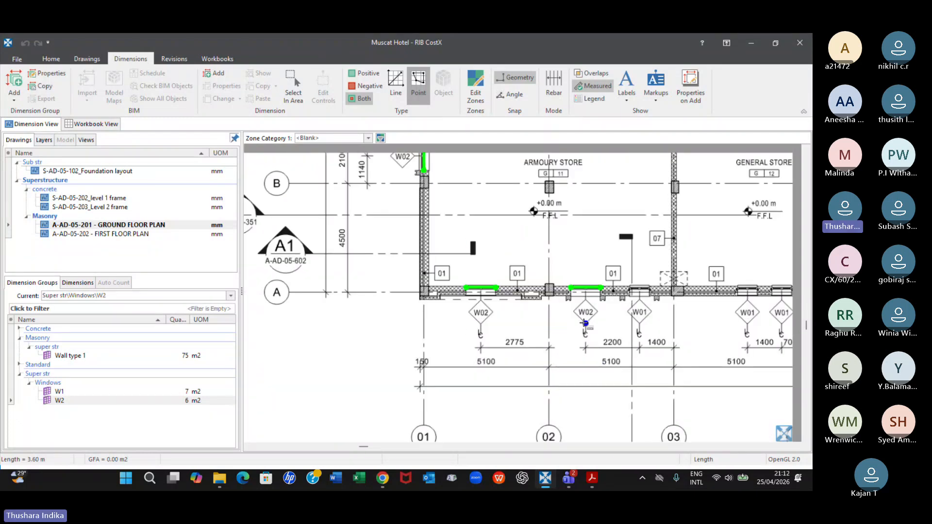
middle_click_drag(719, 362, 493, 354)
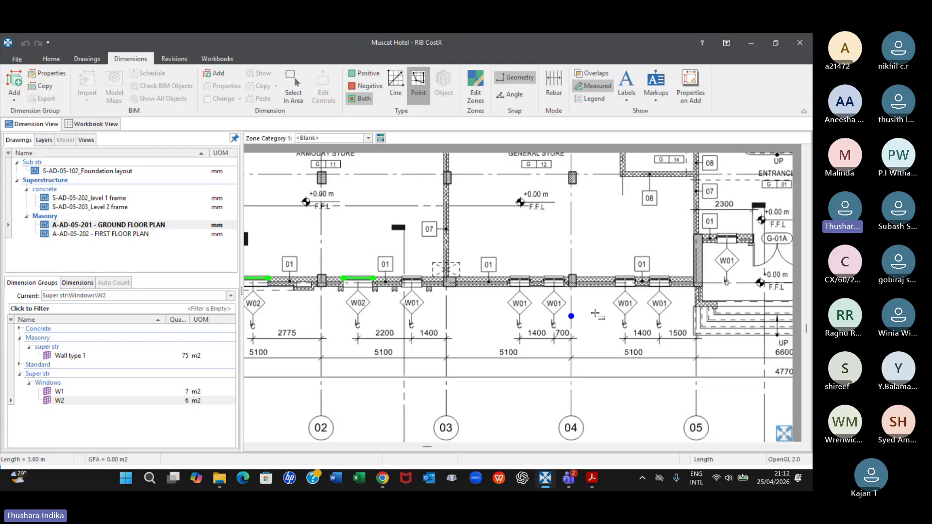
scroll(571, 316, "down", 4)
left_click(196, 399)
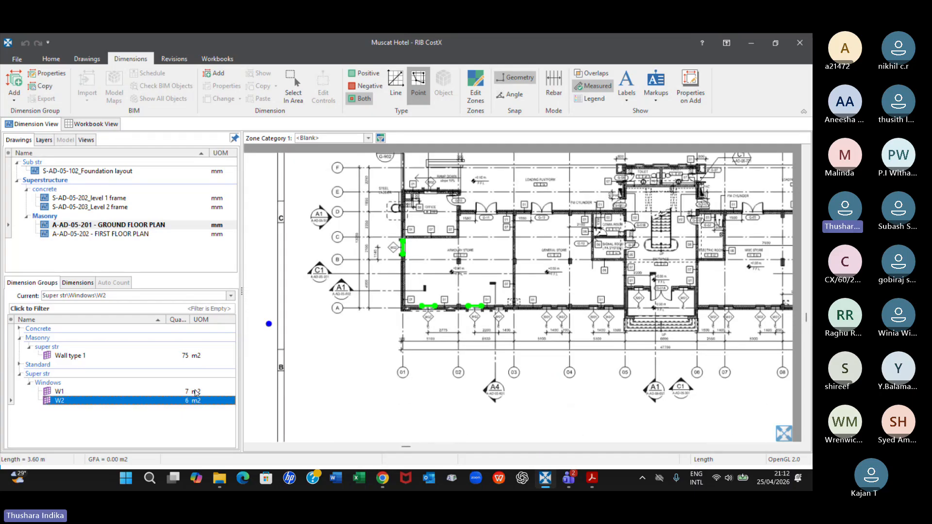
double_click(172, 401)
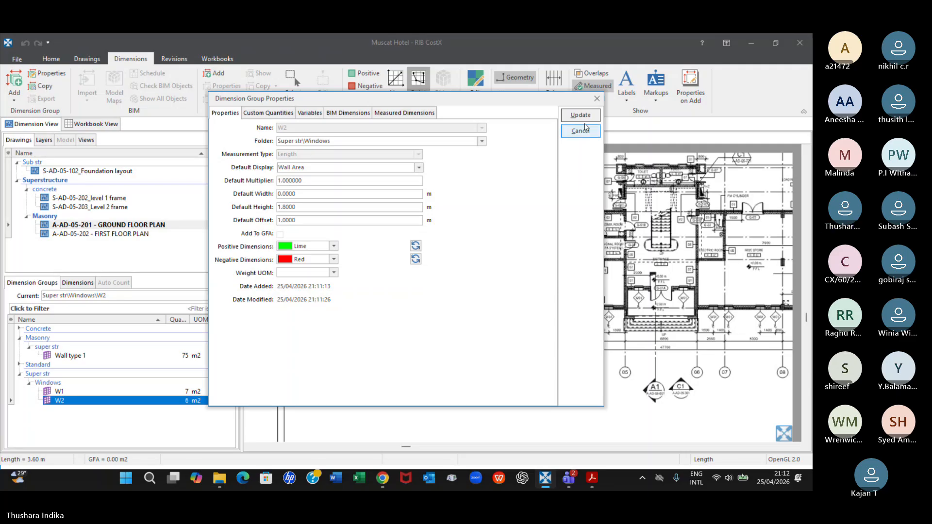
left_click(597, 99)
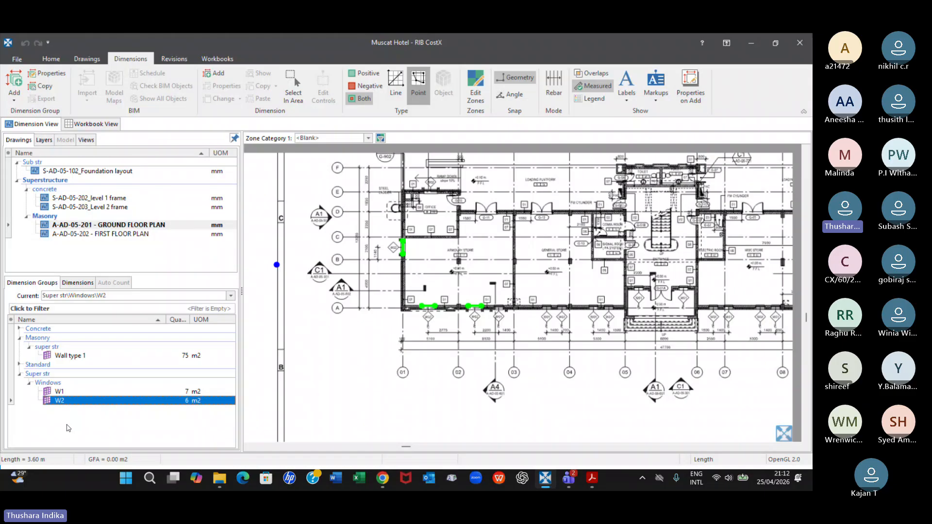
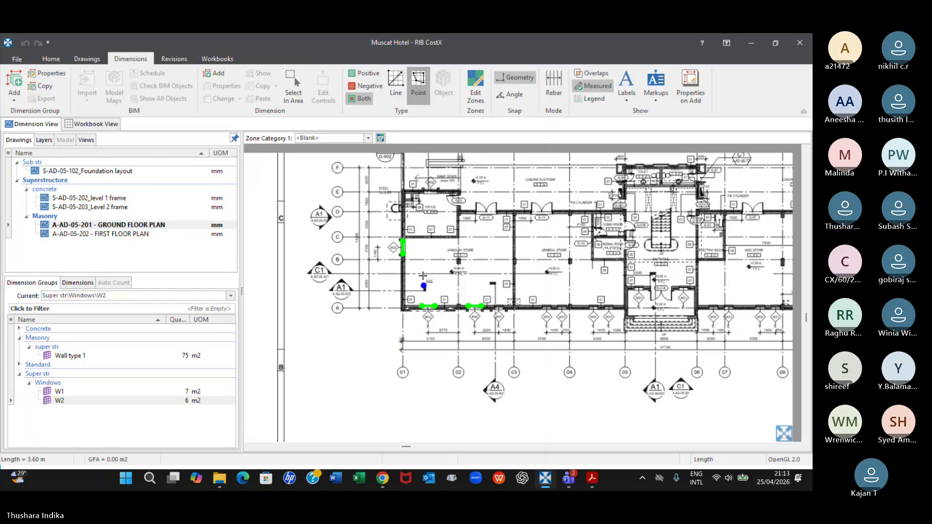
scroll(529, 280, "down", 2)
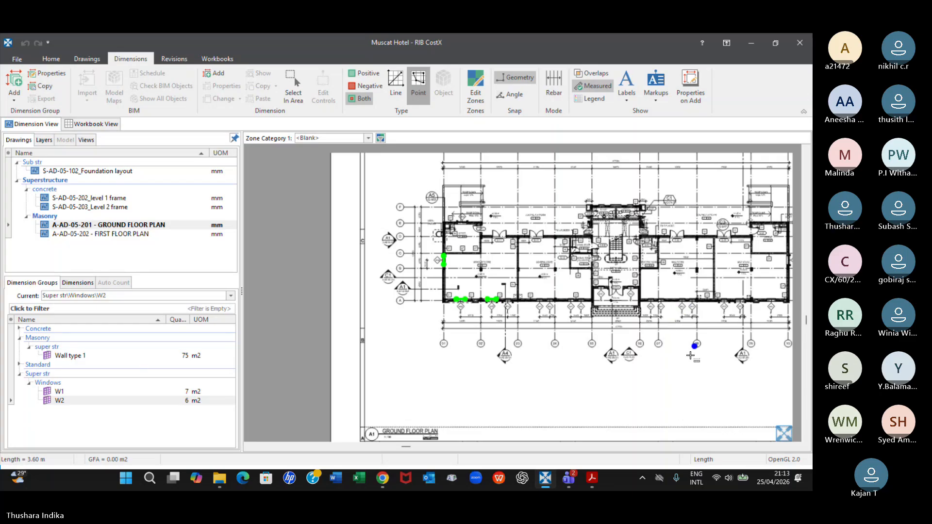
scroll(664, 349, "up", 2)
middle_click_drag(476, 282, 644, 304)
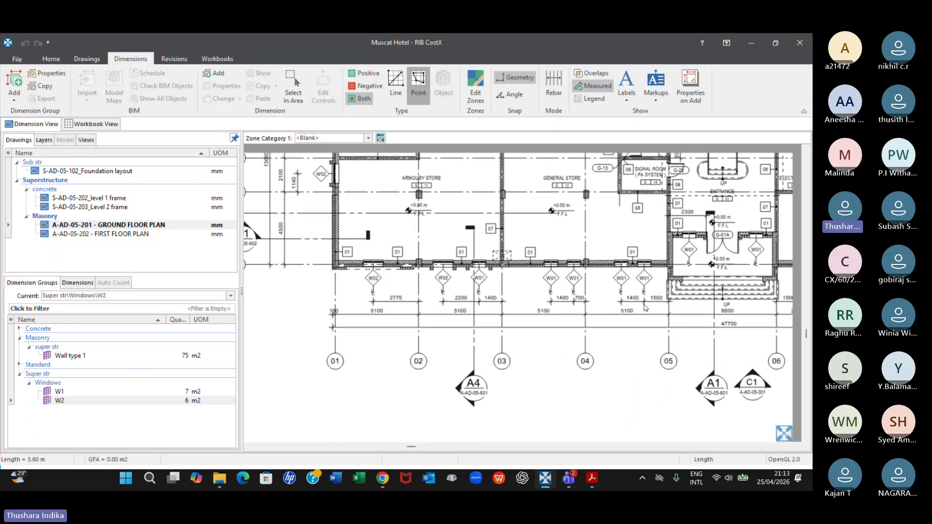
scroll(609, 298, "down", 1)
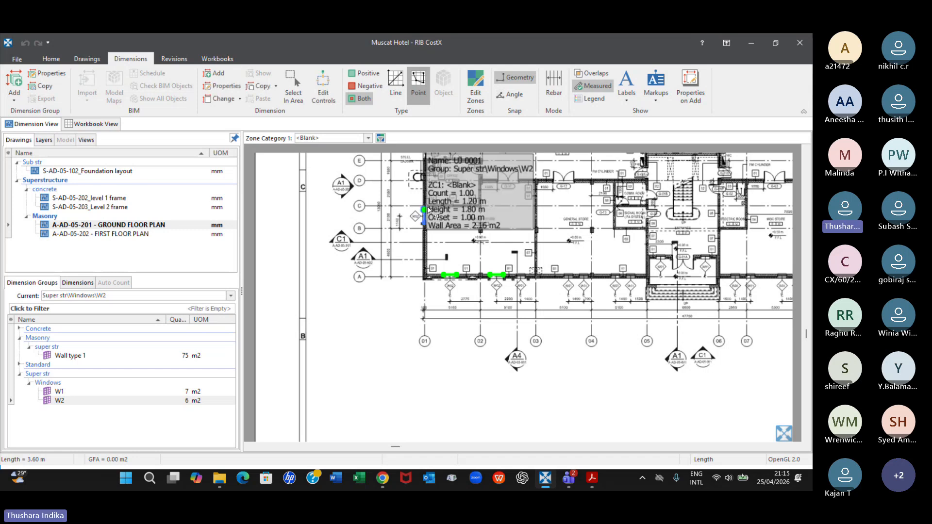
scroll(425, 224, "up", 3)
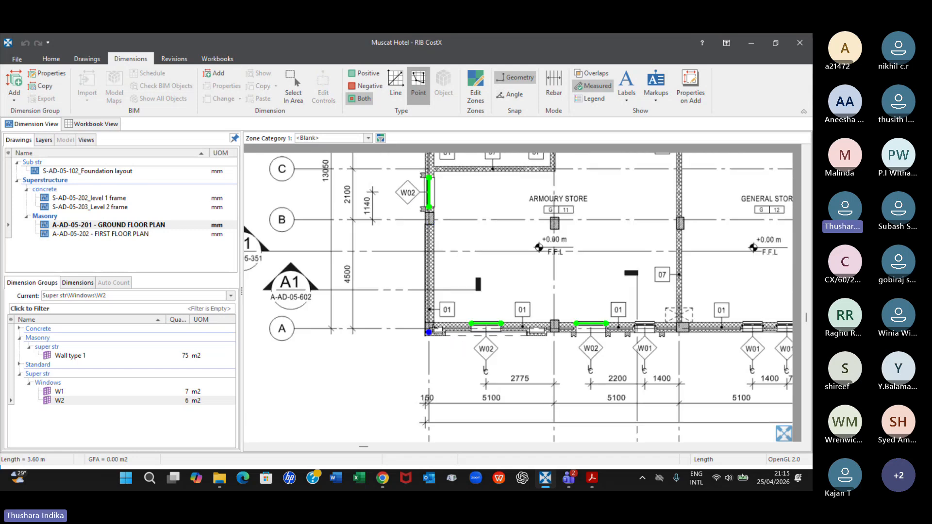
scroll(505, 335, "down", 2)
Delete the eight negative window deductions from the Wall type 1 dimension group, keeping its five wall dimensions
left_click(58, 355)
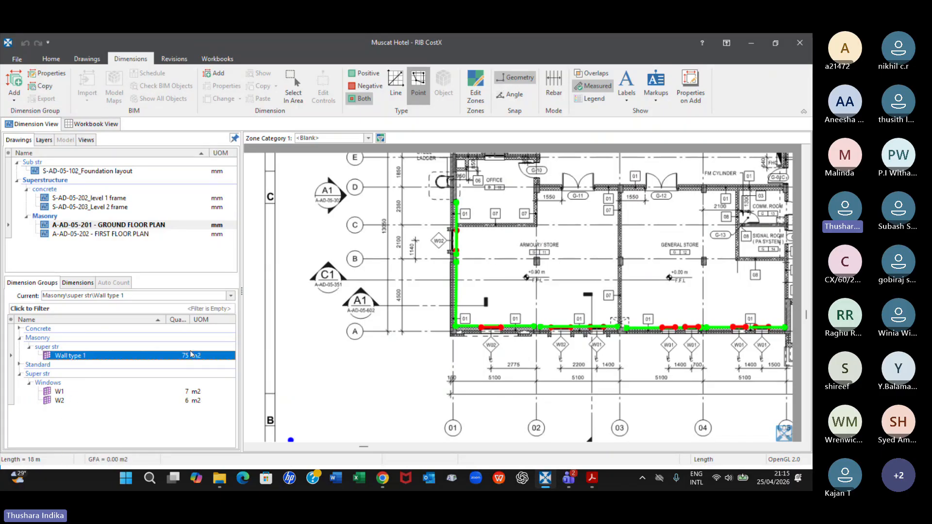
mouse_move(195, 358)
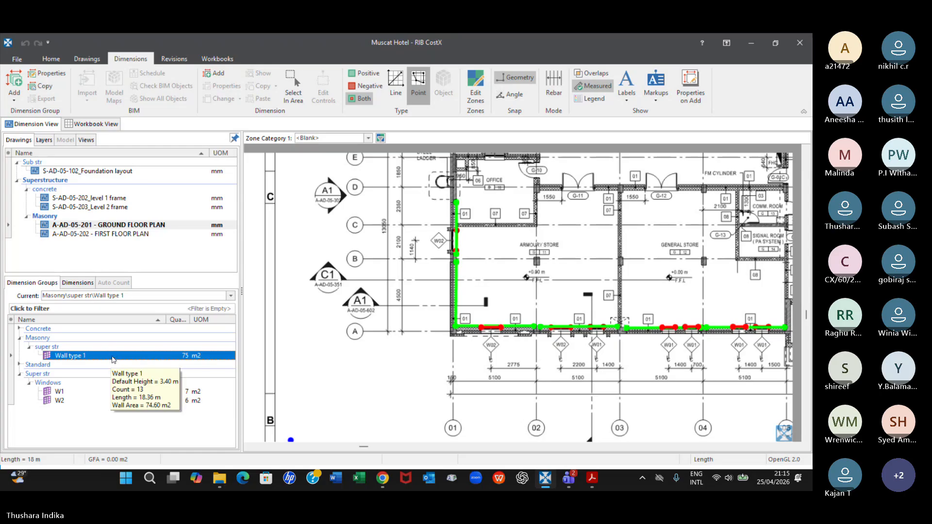
left_click(85, 284)
scroll(127, 361, "down", 1)
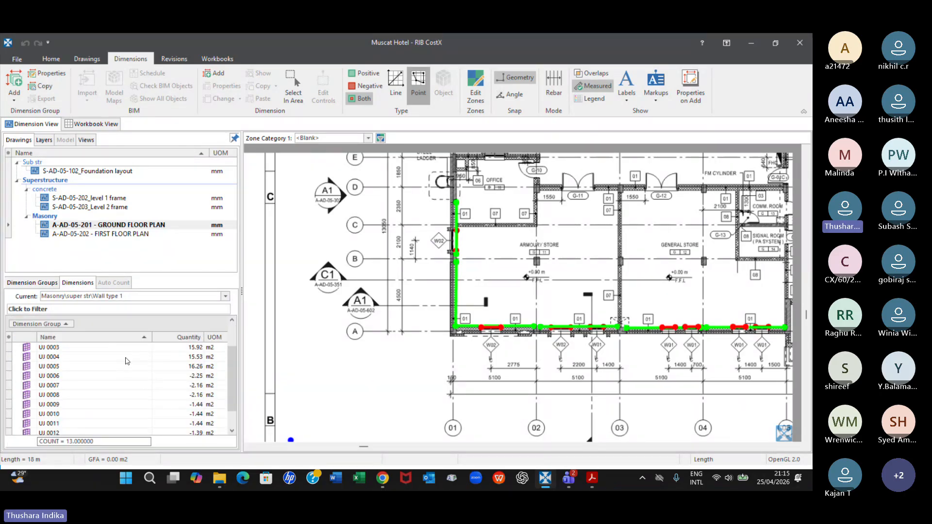
left_click(195, 376)
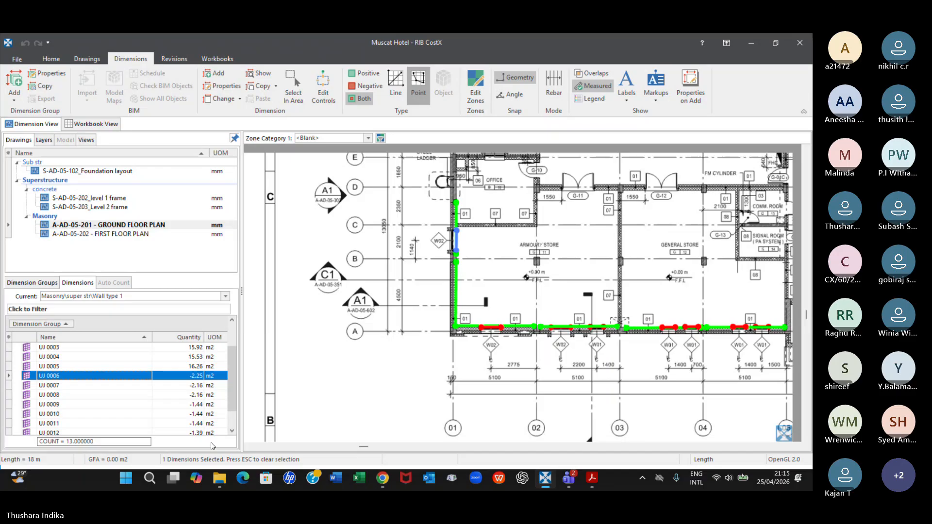
left_click(198, 417, "shift")
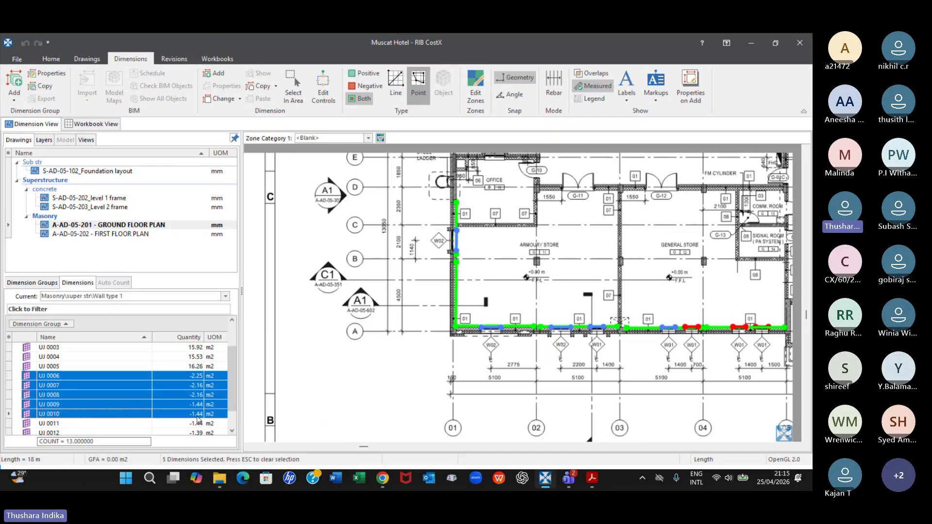
key("shift+Down")
key("shift+Down")
key("shift+Down")
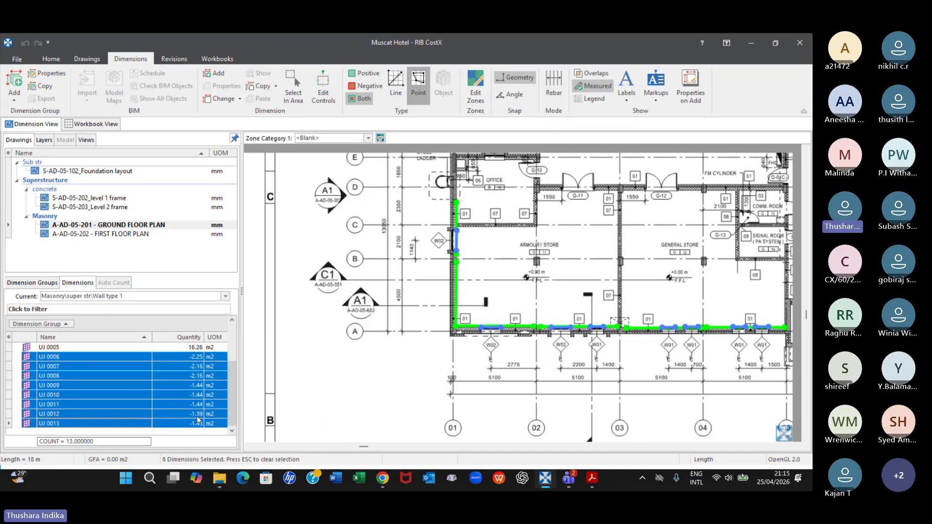
scroll(197, 421, "up", 1)
right_click(175, 388)
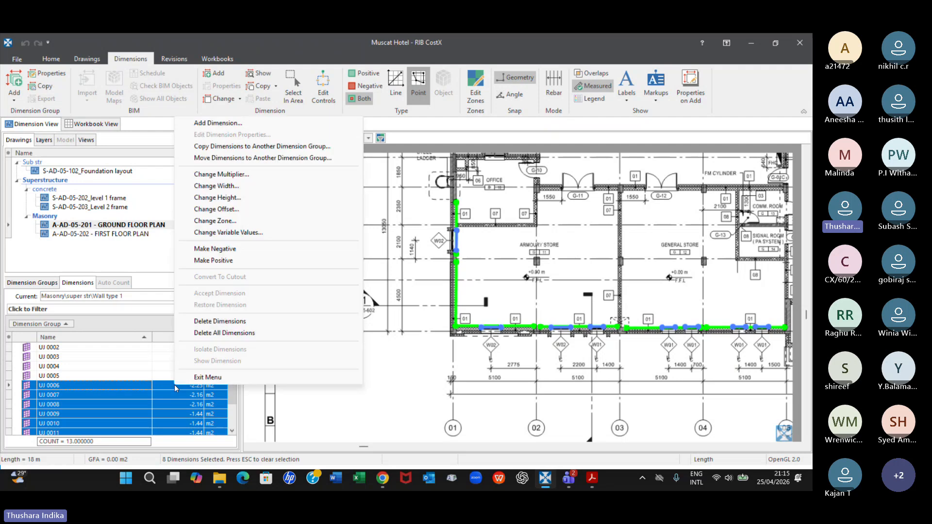
left_click(223, 321)
left_click(384, 271)
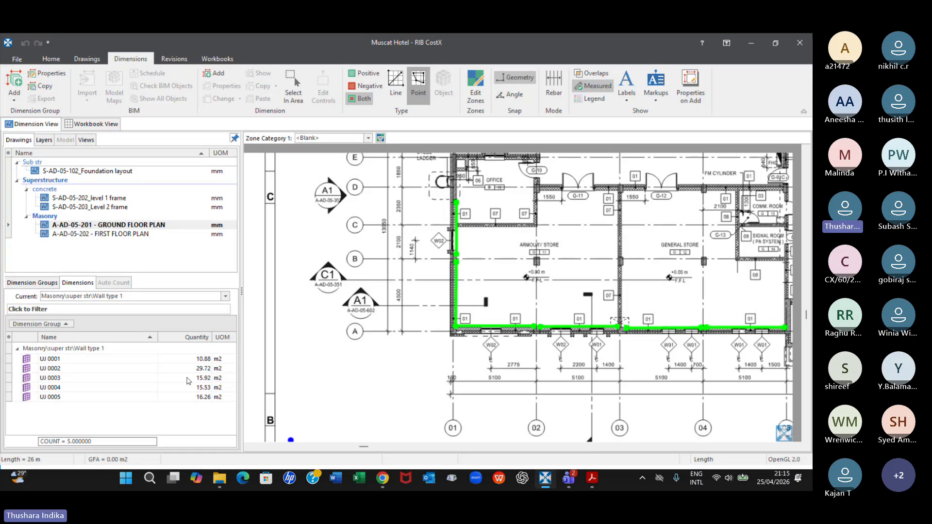
left_click(44, 283)
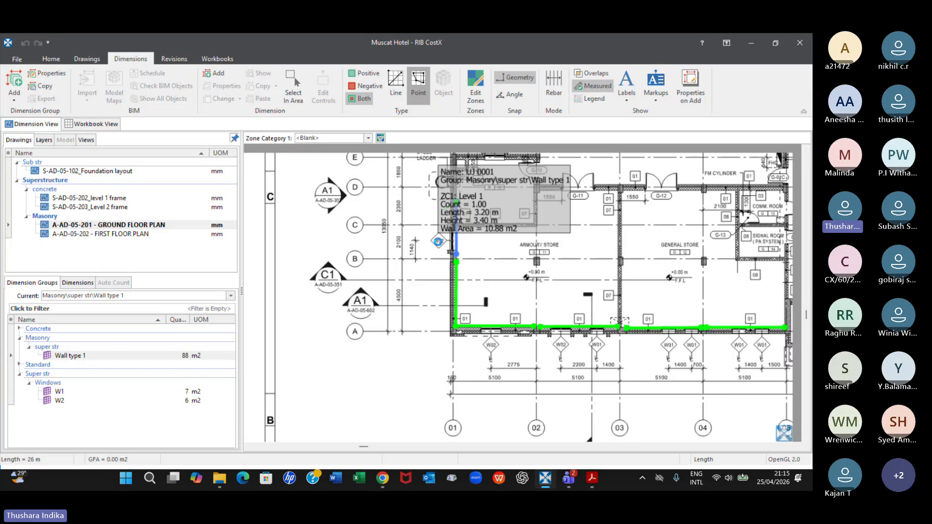
Copy all five W1 window dimensions on the ground floor plan into the Wall type 1 dimension group
scroll(438, 241, "down", 2)
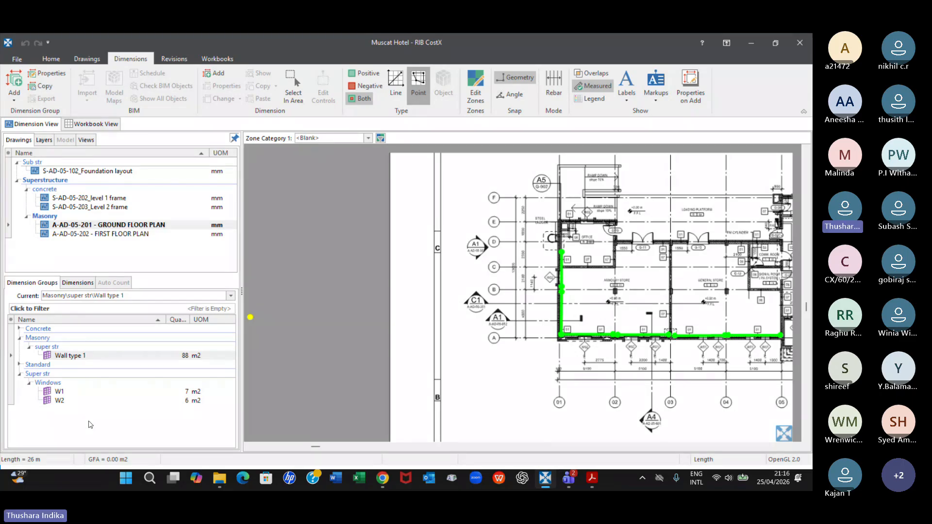
scroll(568, 383, "down", 2)
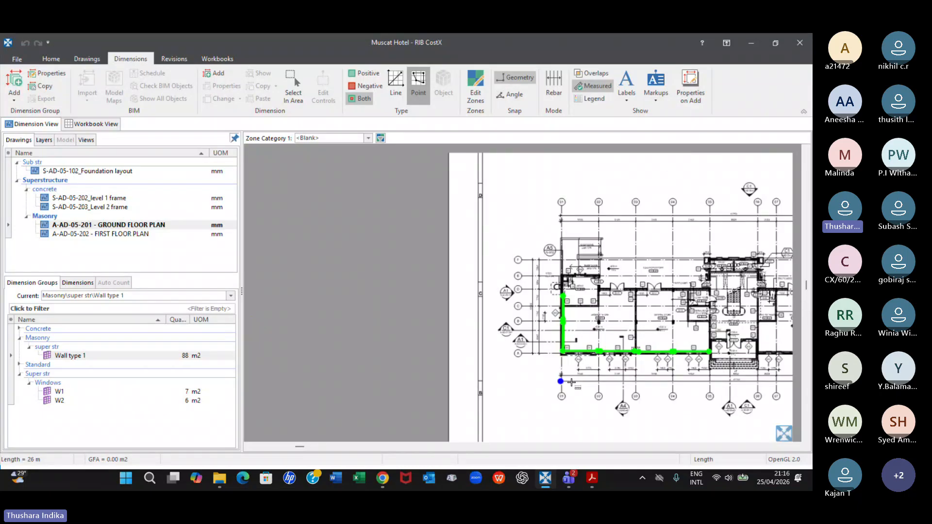
middle_click_drag(620, 410, 503, 365)
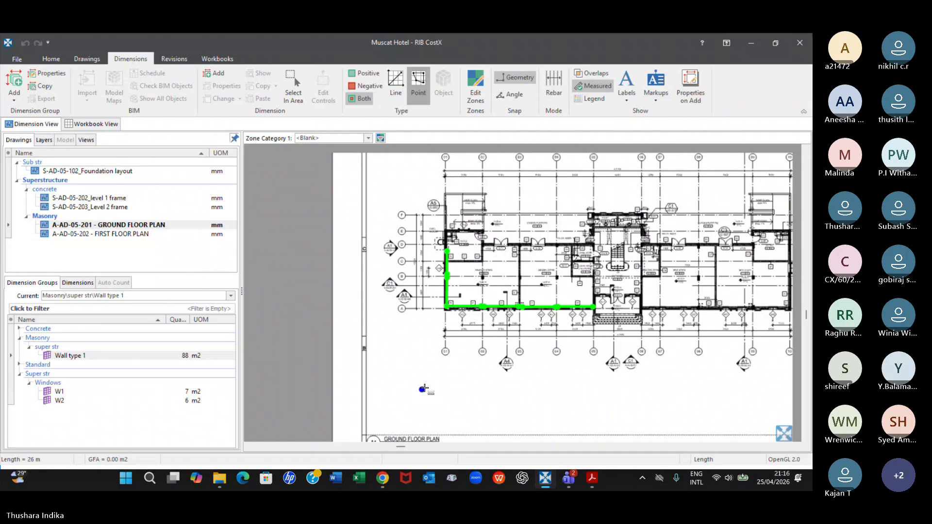
left_click(59, 392)
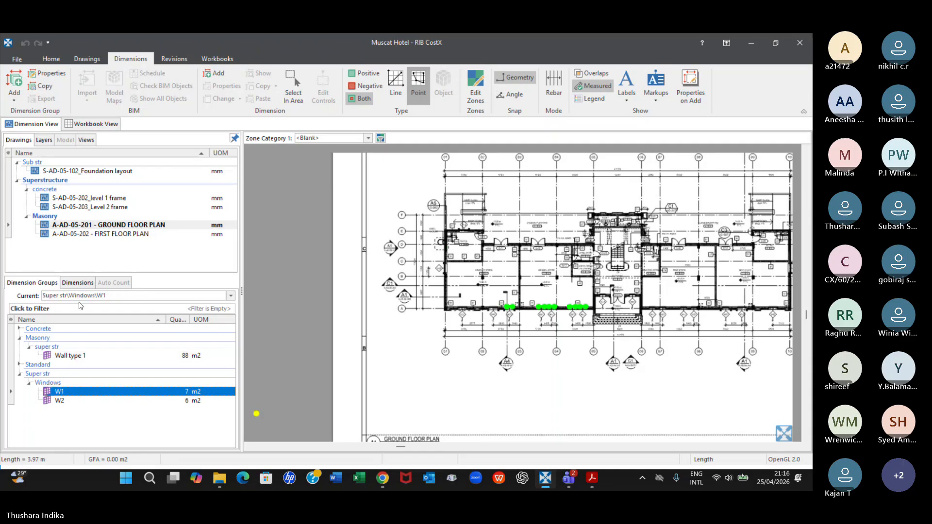
left_click(77, 282)
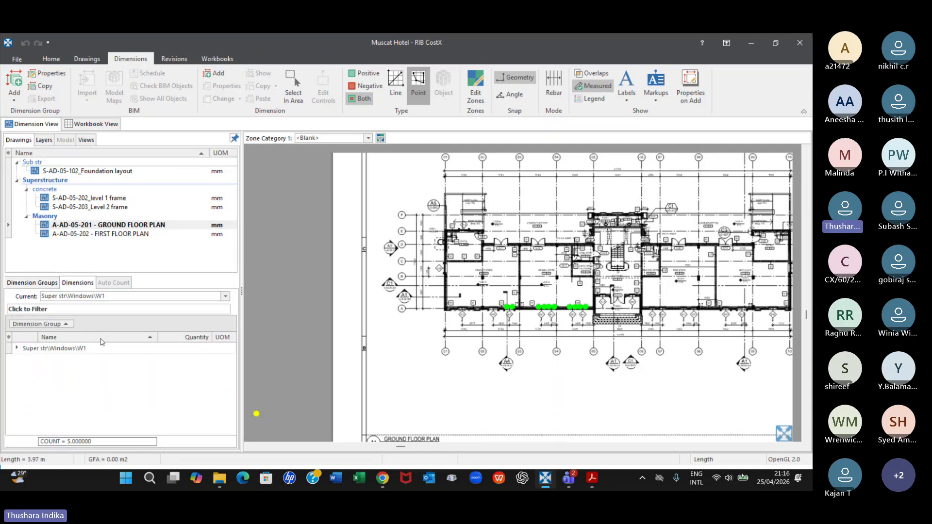
left_click(17, 348)
left_click(84, 361)
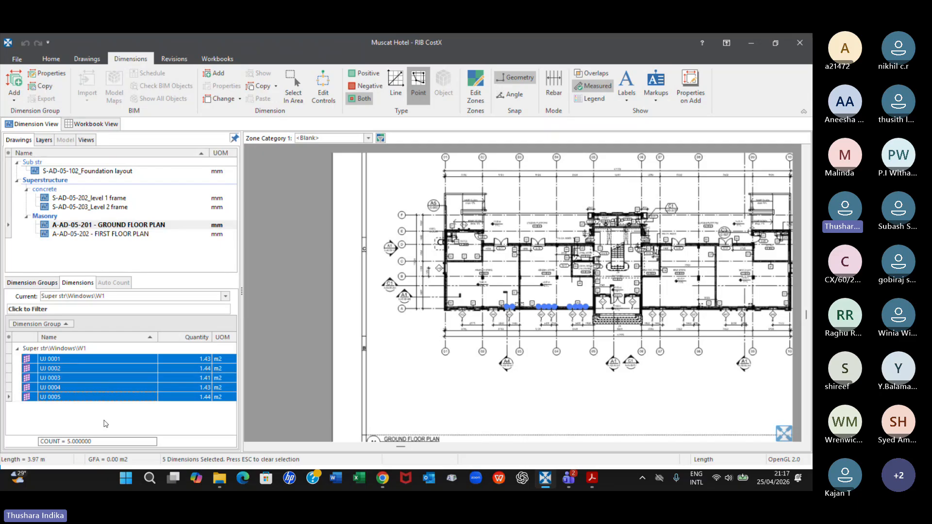
right_click(133, 359)
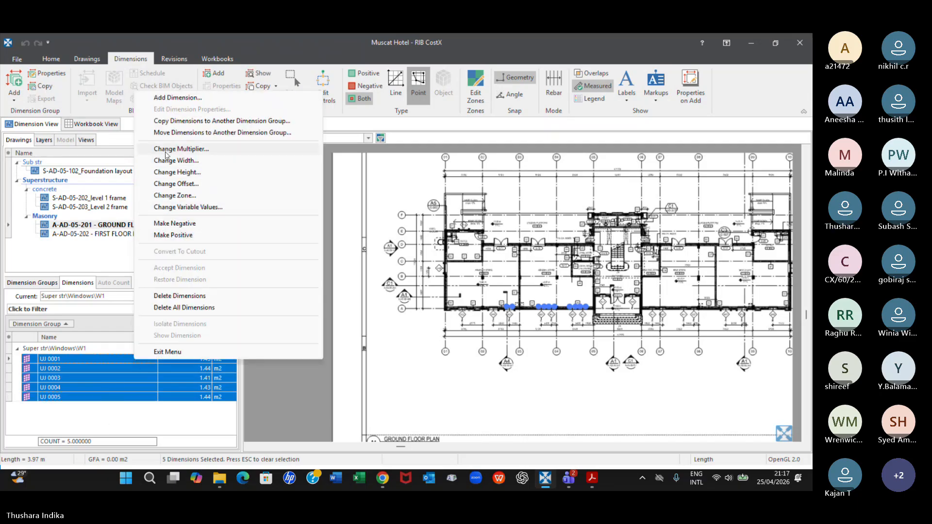
left_click(239, 122)
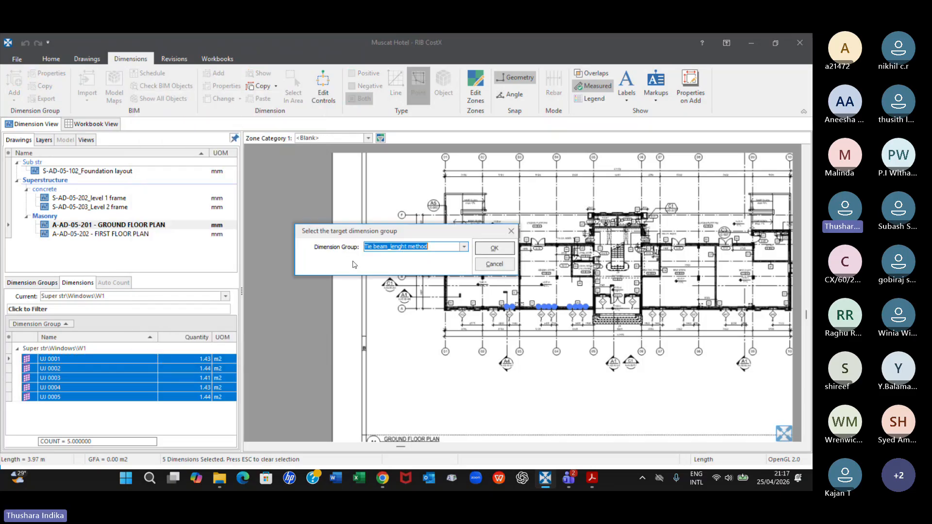
left_click(465, 248)
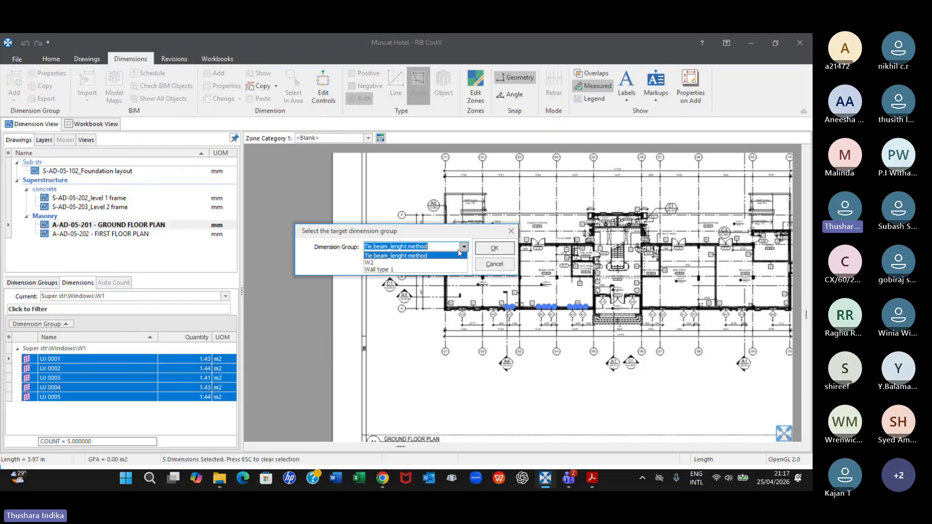
left_click(379, 270)
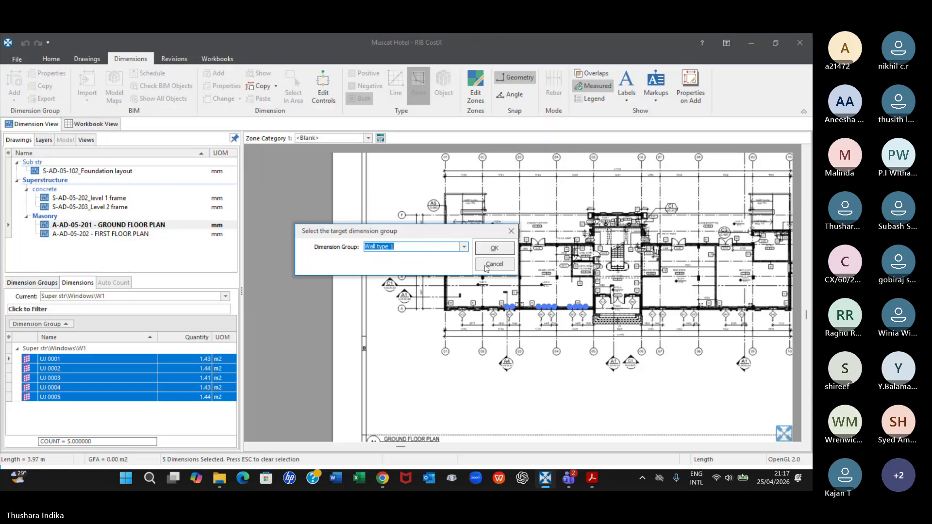
left_click(495, 248)
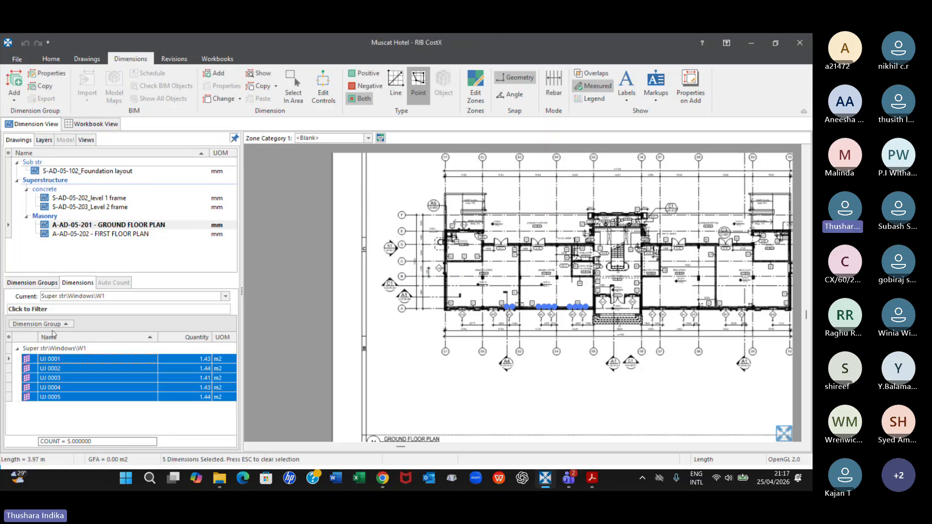
left_click(37, 283)
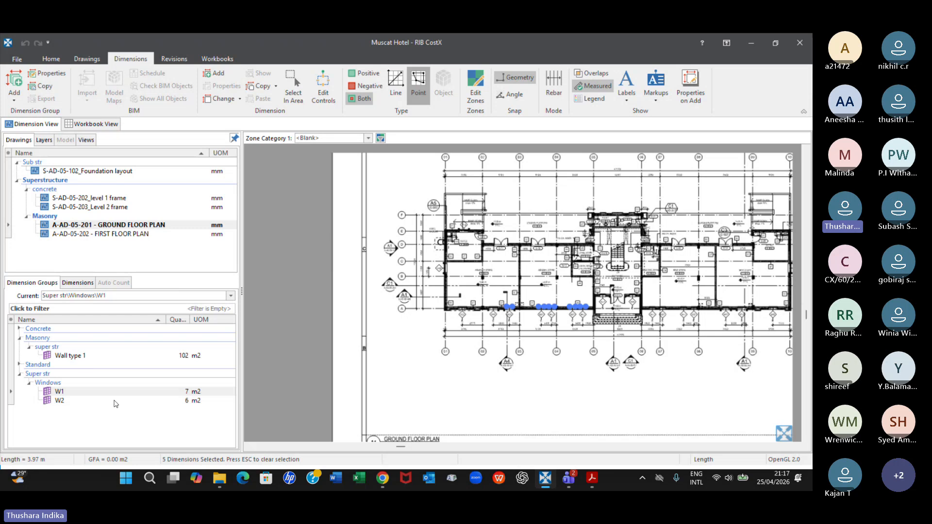
mouse_move(74, 358)
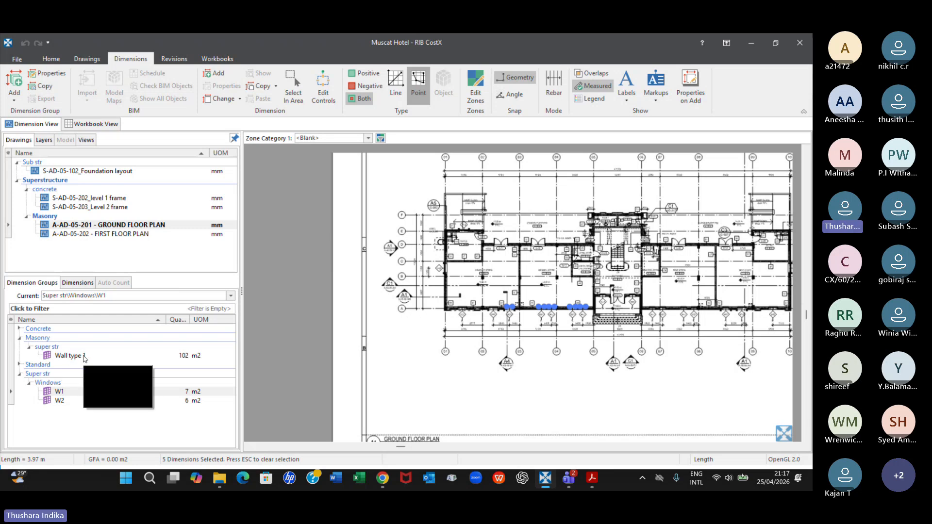
Make the five W1 window dimensions copied into the Wall type 1 dimension group negative
left_click(183, 357)
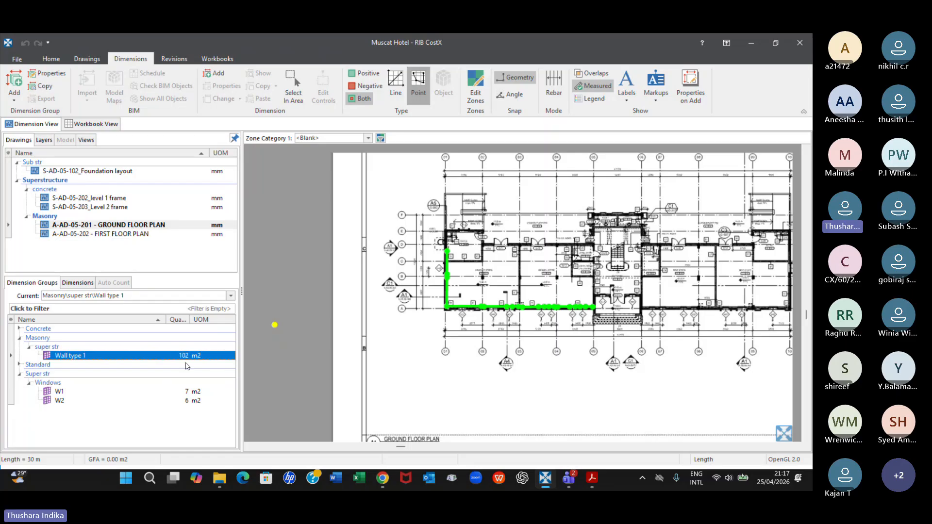
left_click(78, 283)
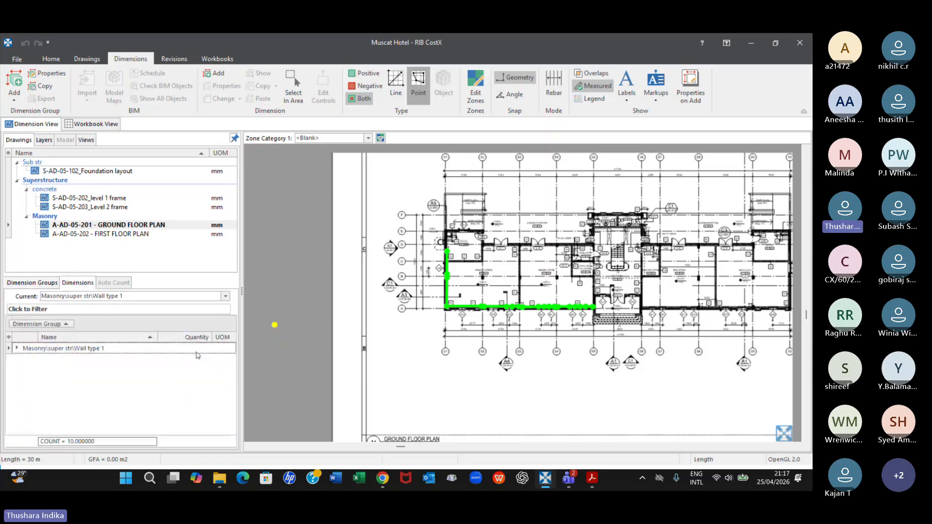
left_click(17, 348)
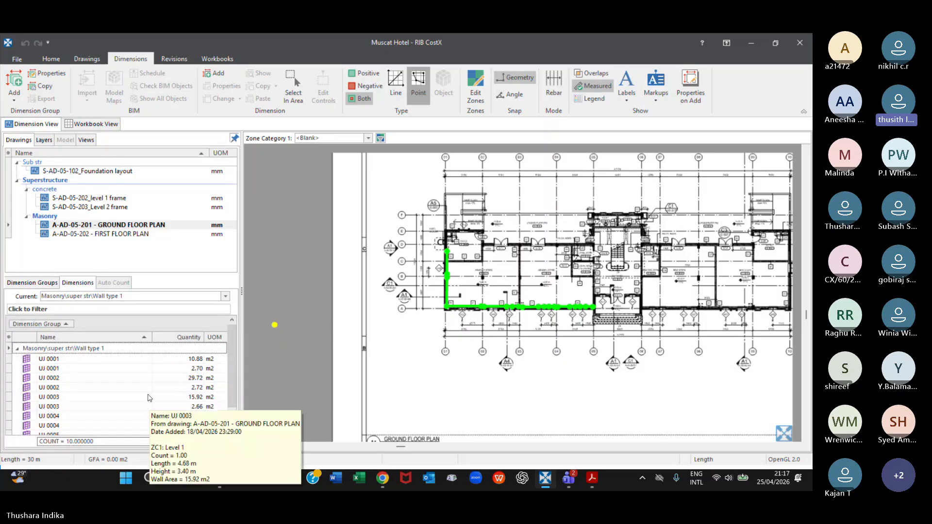
left_click(62, 369)
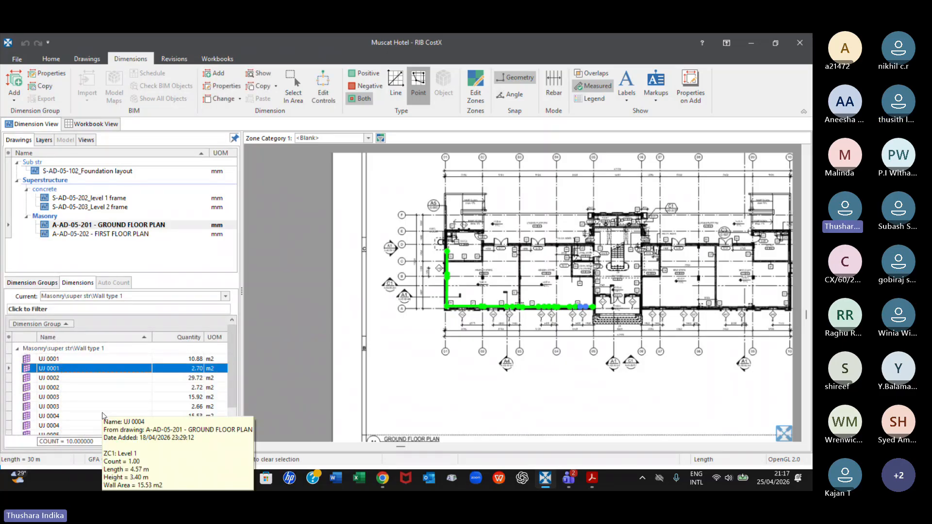
left_click(55, 388, "ctrl")
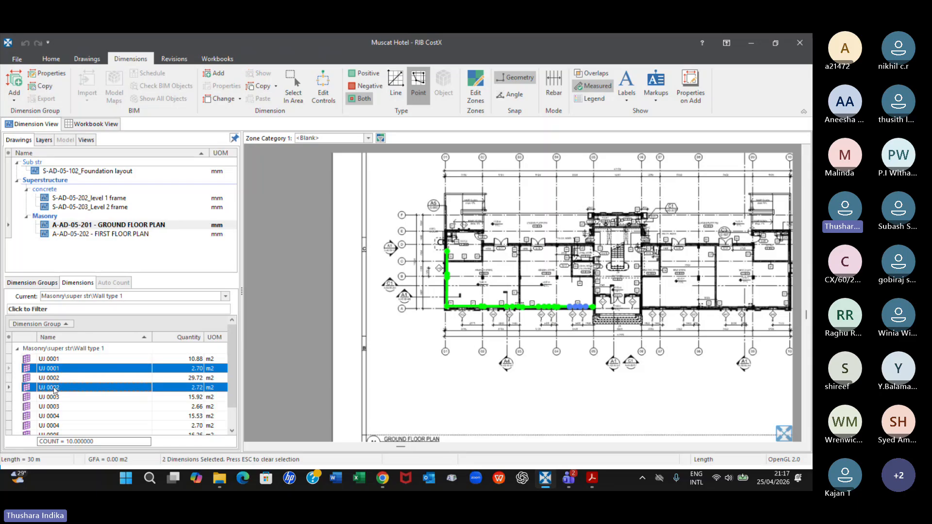
left_click(53, 408, "ctrl")
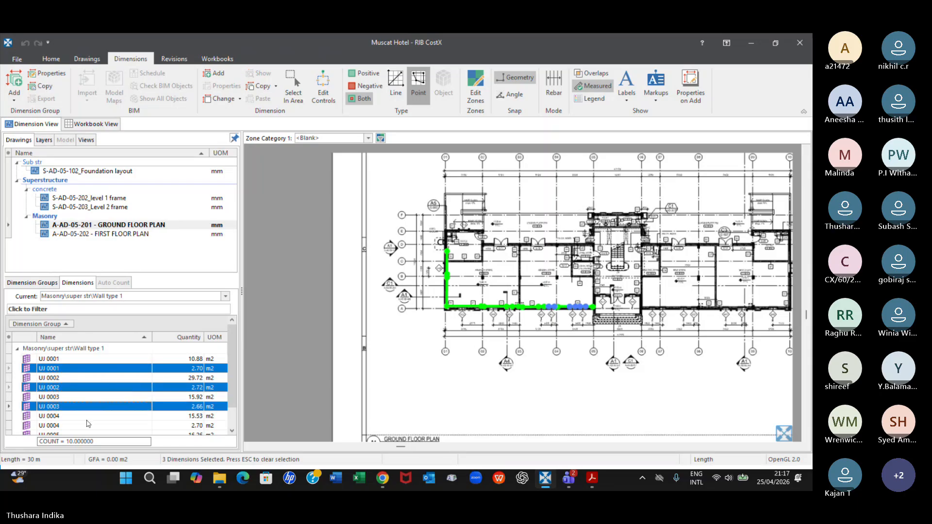
left_click(55, 426, "ctrl")
scroll(113, 409, "down", 1)
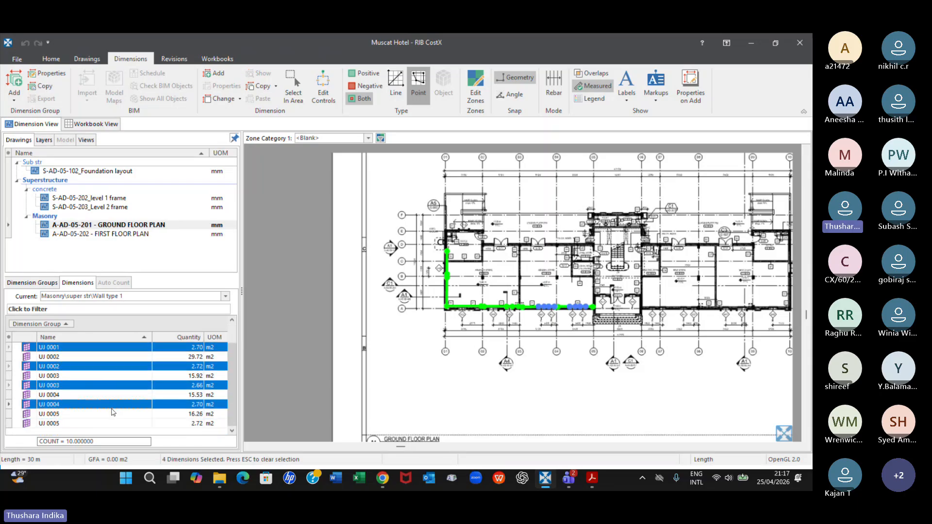
left_click(50, 424, "ctrl")
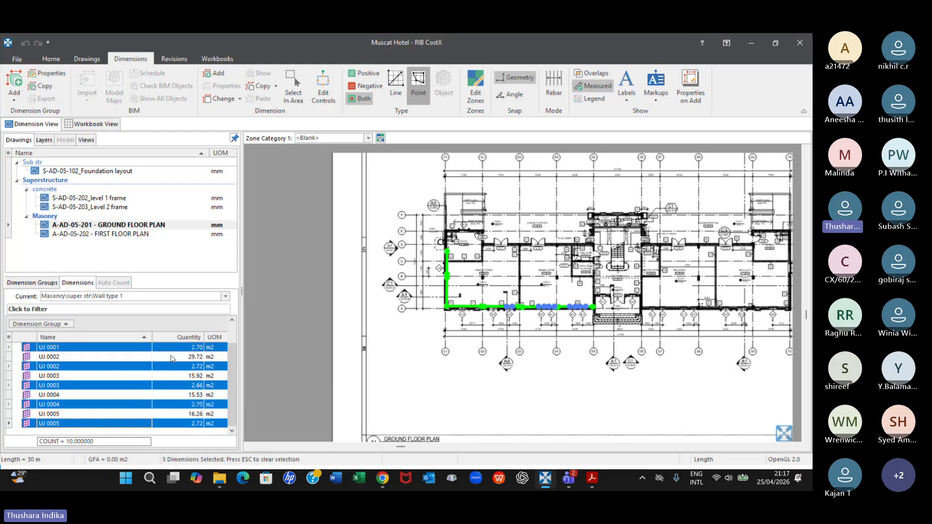
right_click(194, 370)
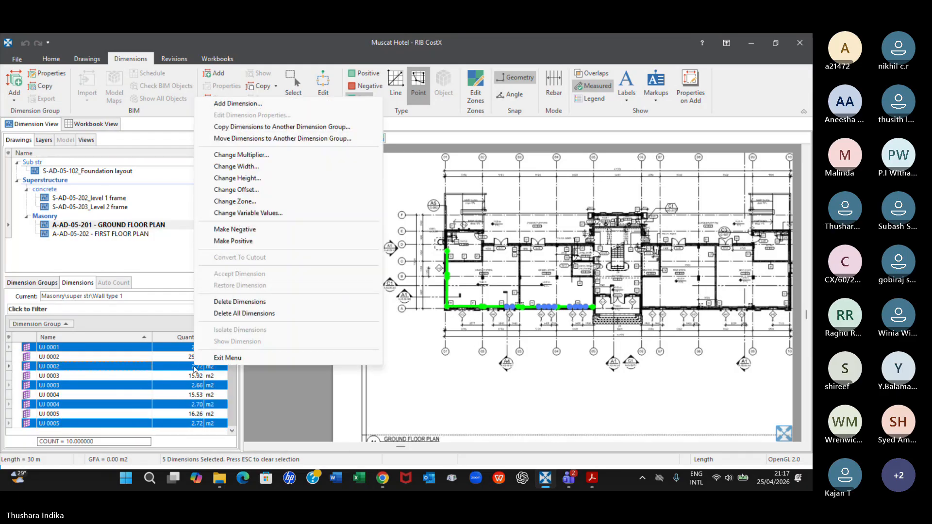
left_click(241, 229)
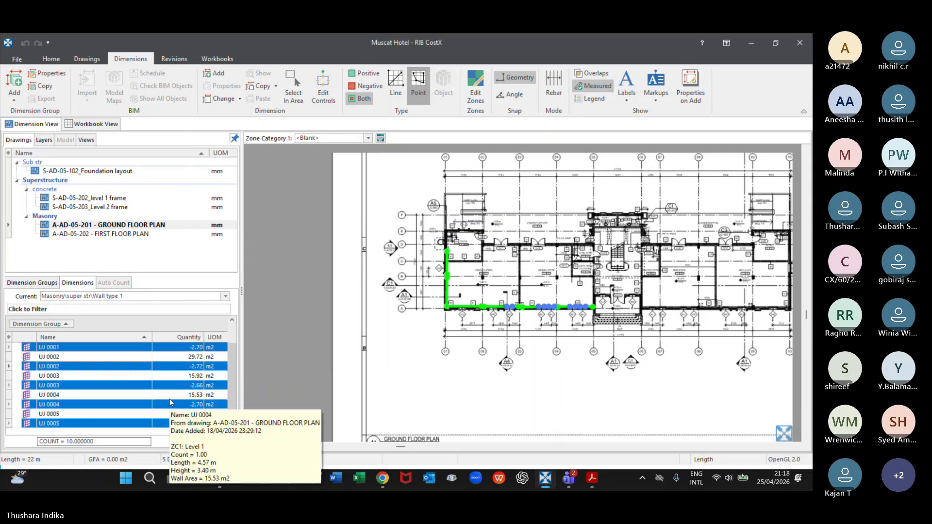
View the properties of one of the negative window dimensions in Wall type 1, including its height, without changing them
double_click(73, 367)
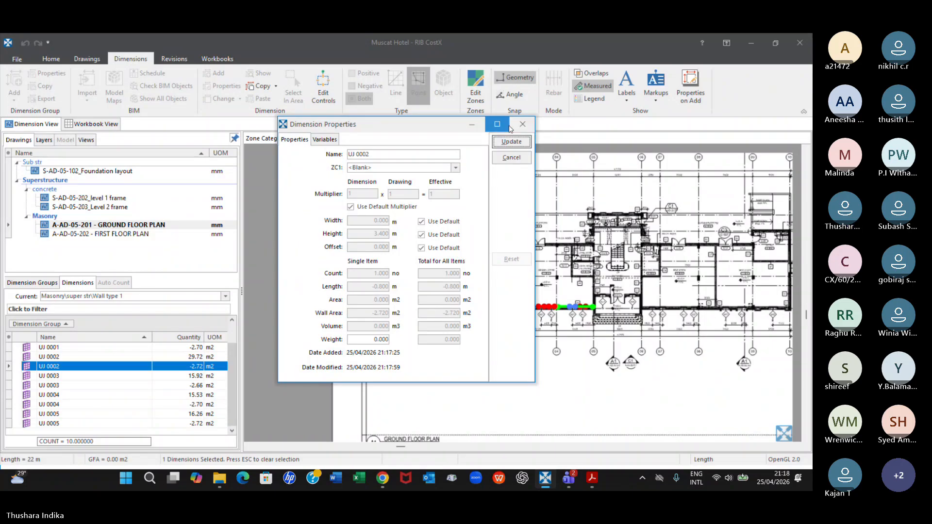
left_click(526, 121)
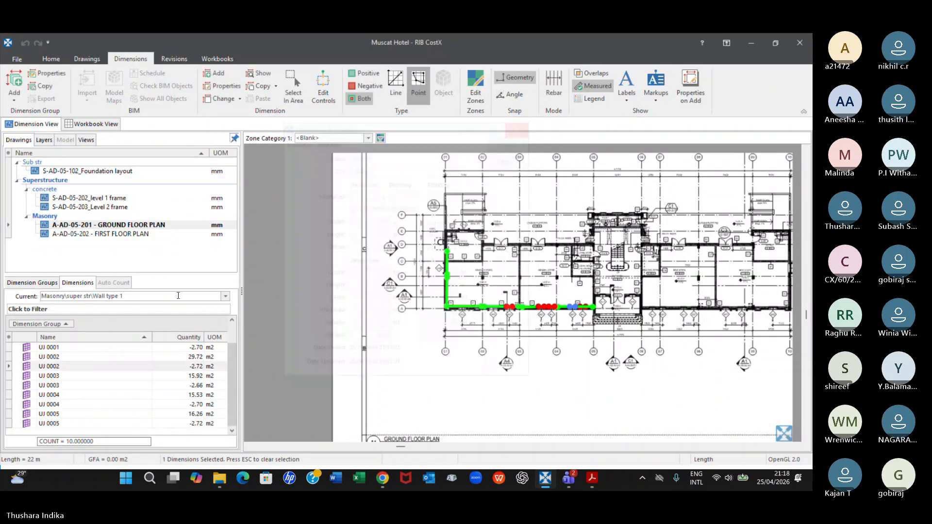
double_click(88, 366)
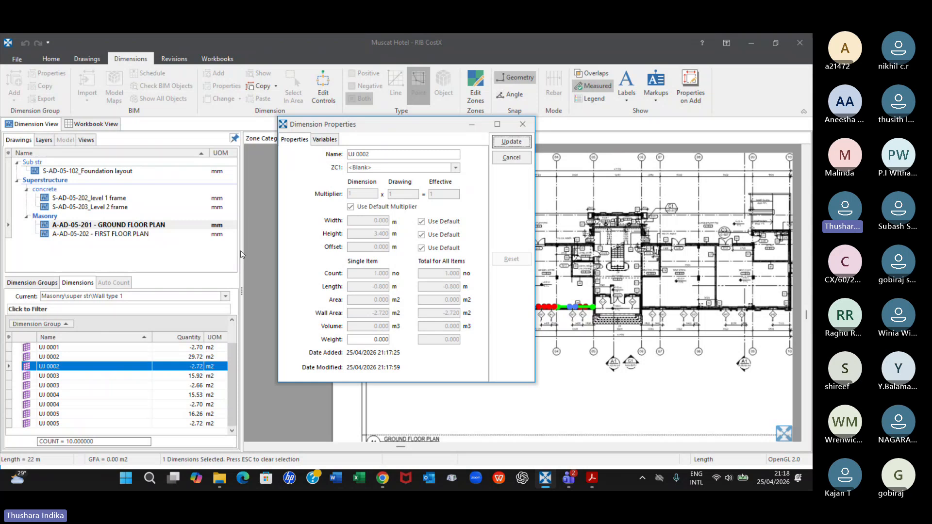
left_click(523, 124)
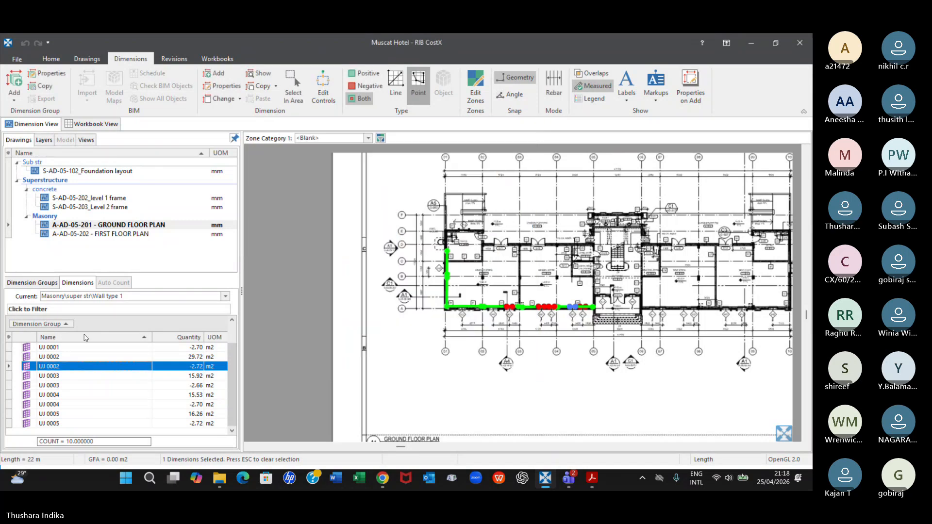
Set the height of all five negative window dimensions in Wall type 1 to 1.8 m and check the group's quantity
right_click(83, 370)
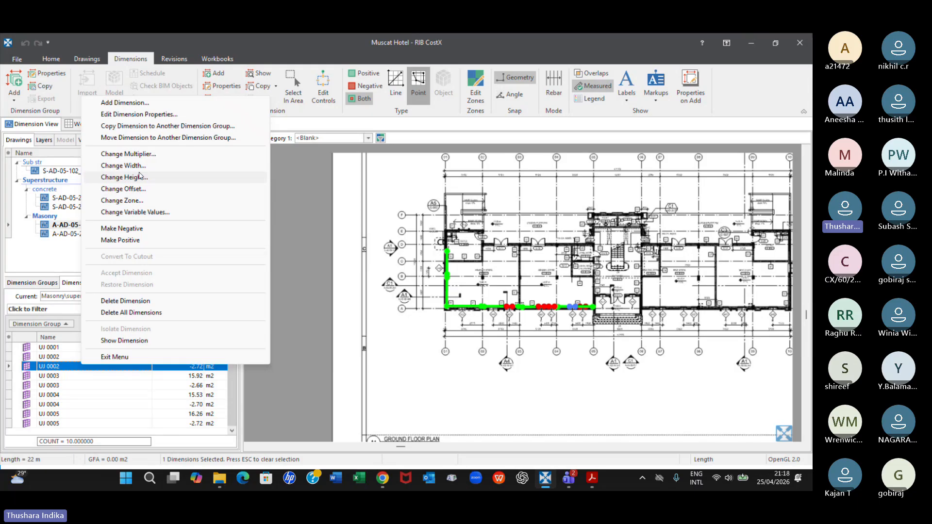
left_click(68, 396)
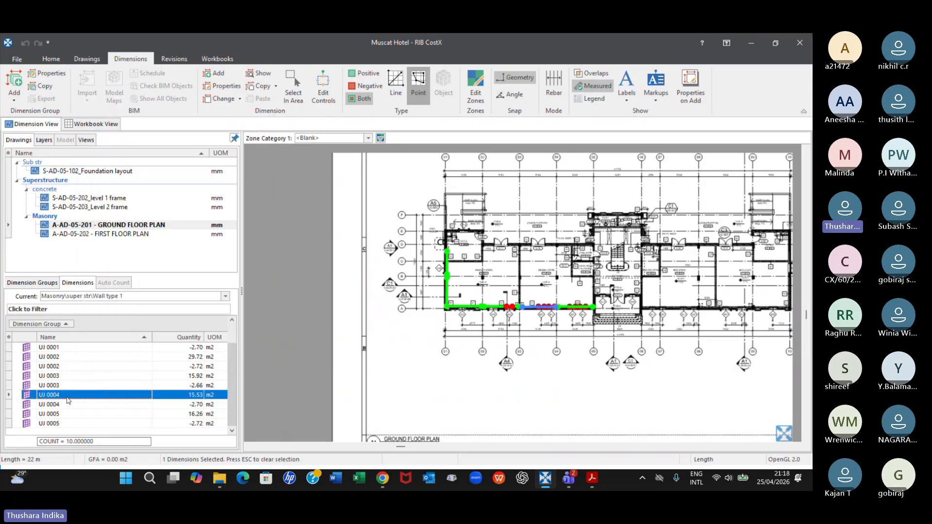
left_click(59, 366)
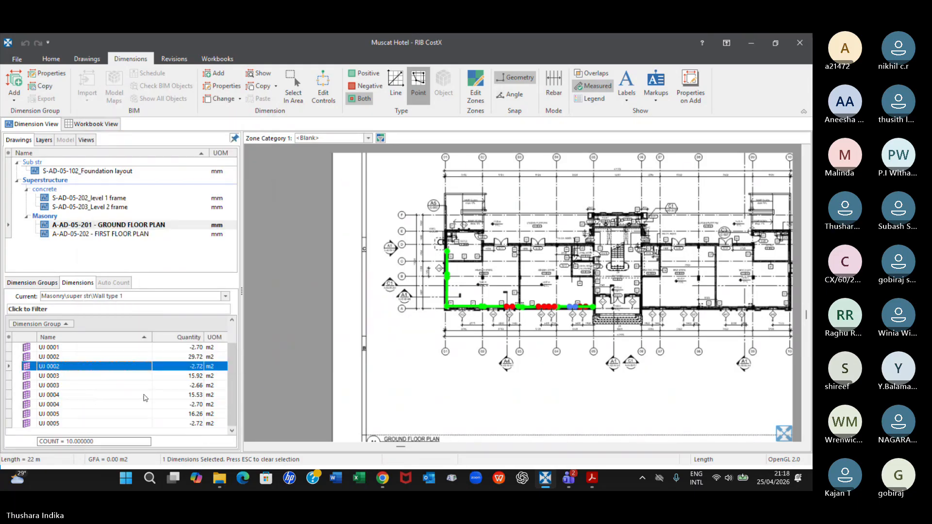
left_click(51, 386, "shift")
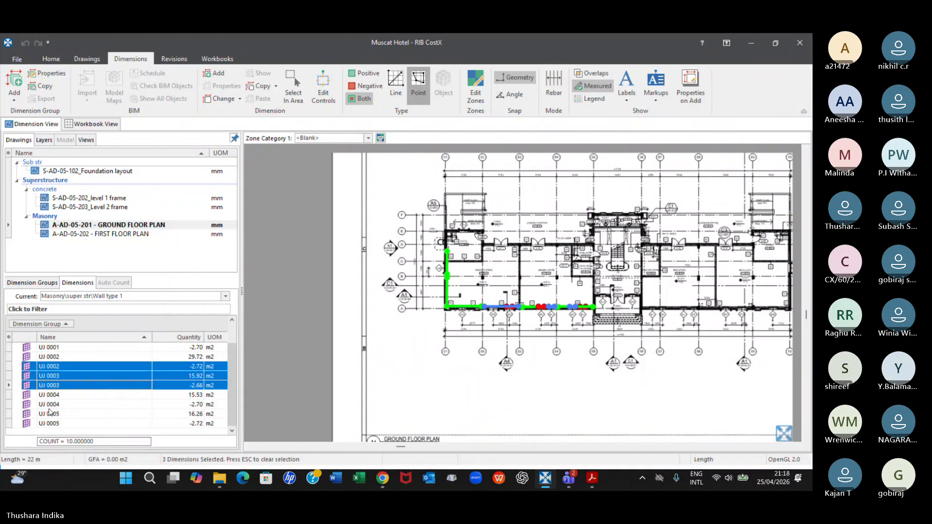
left_click(78, 423)
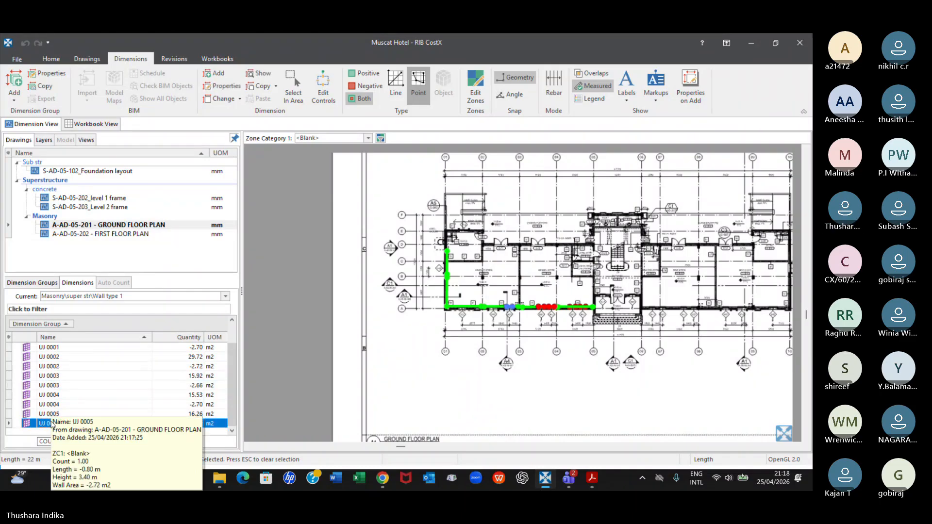
left_click(161, 405, "ctrl")
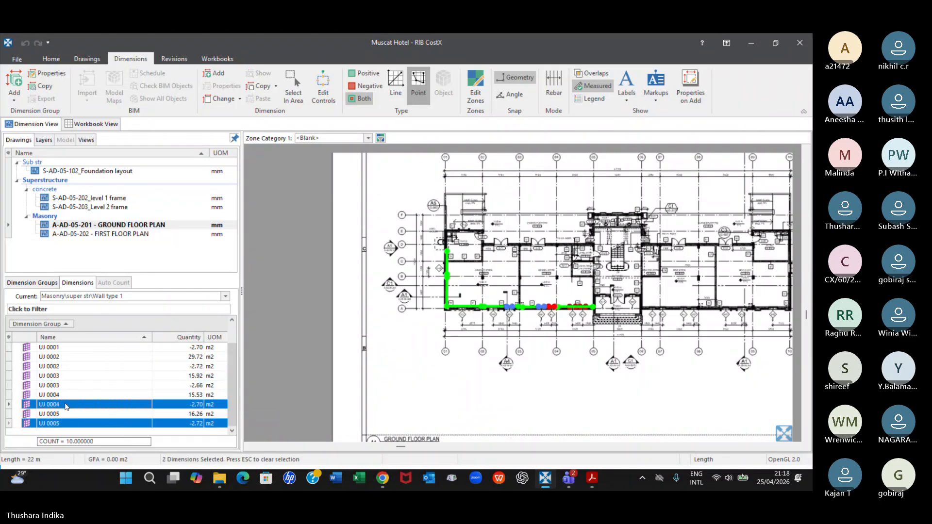
left_click(61, 384, "ctrl")
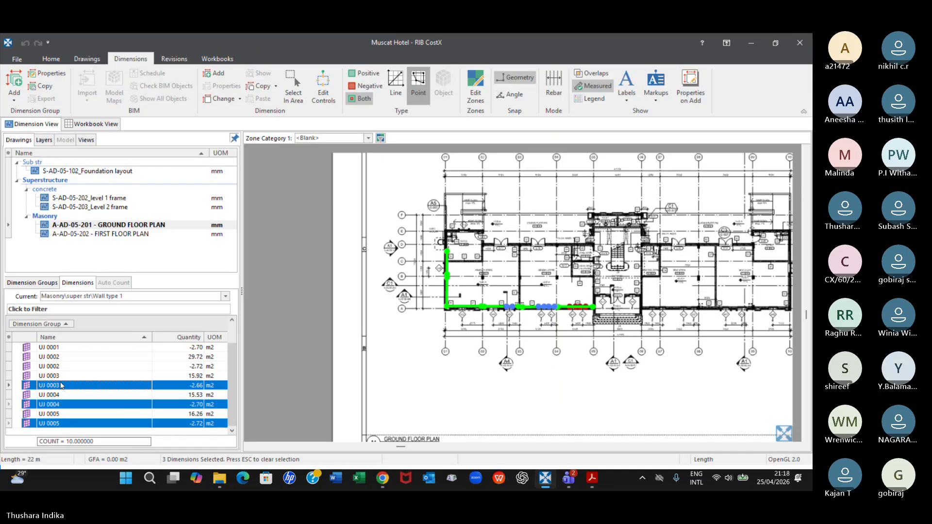
left_click(128, 366, "ctrl")
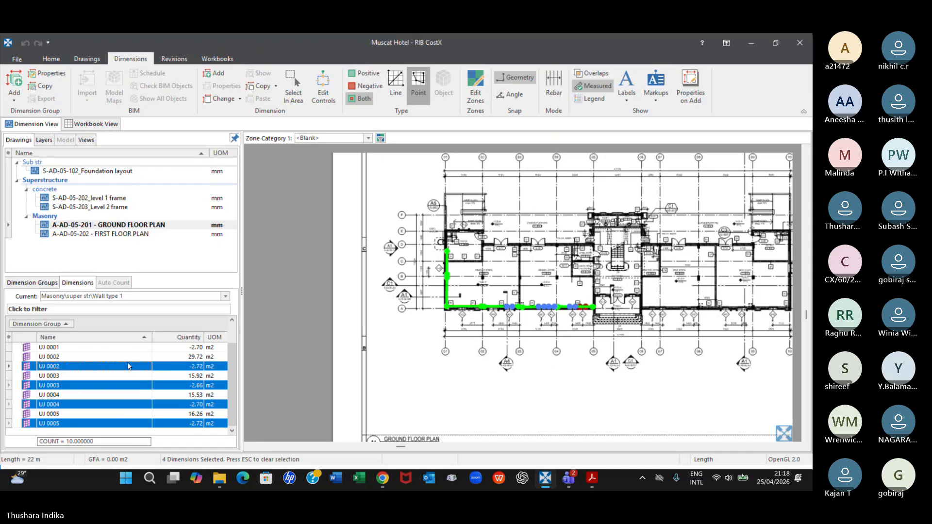
left_click(117, 348, "ctrl")
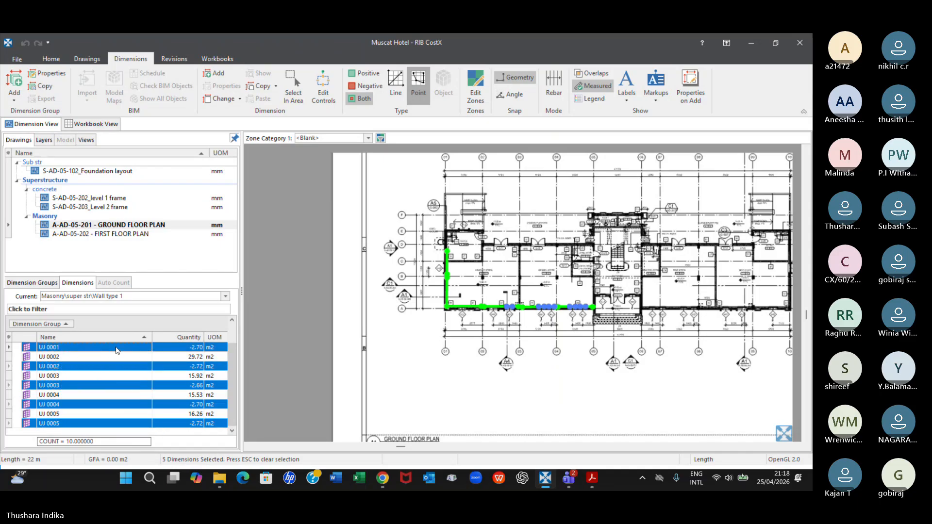
right_click(118, 348)
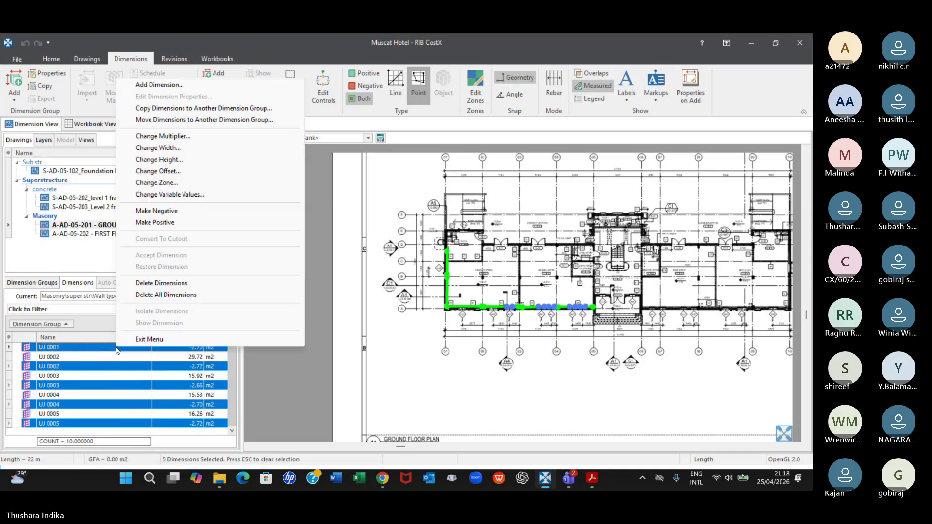
left_click(168, 160)
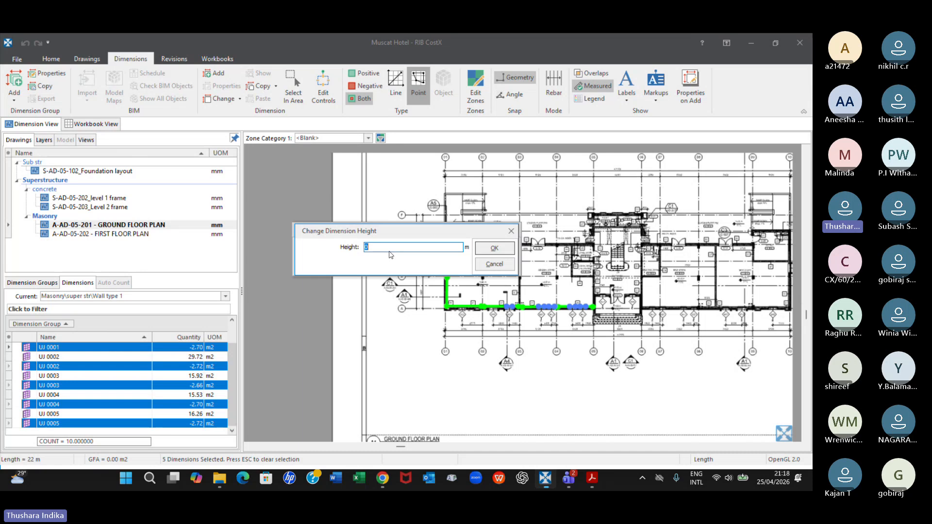
type("1.8")
left_click(491, 252)
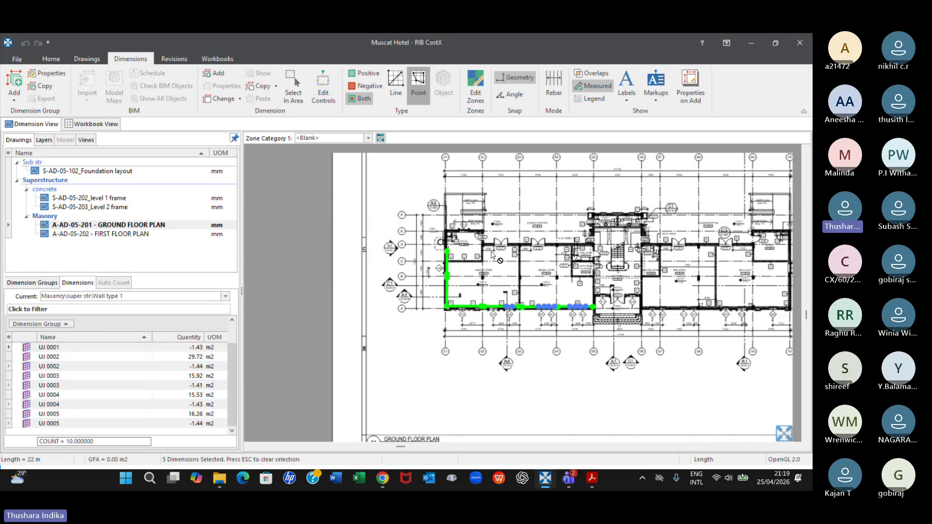
left_click(35, 283)
mouse_move(189, 356)
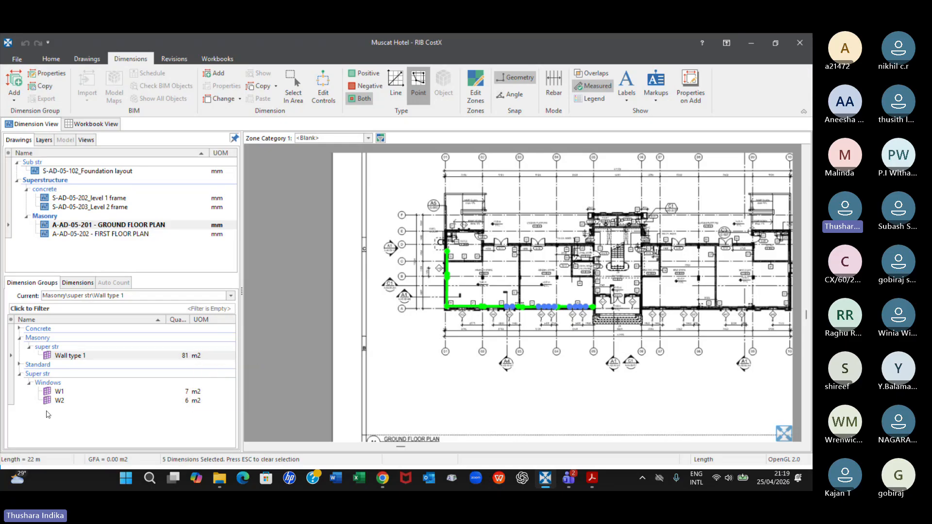
mouse_move(60, 403)
scroll(598, 307, "up", 3)
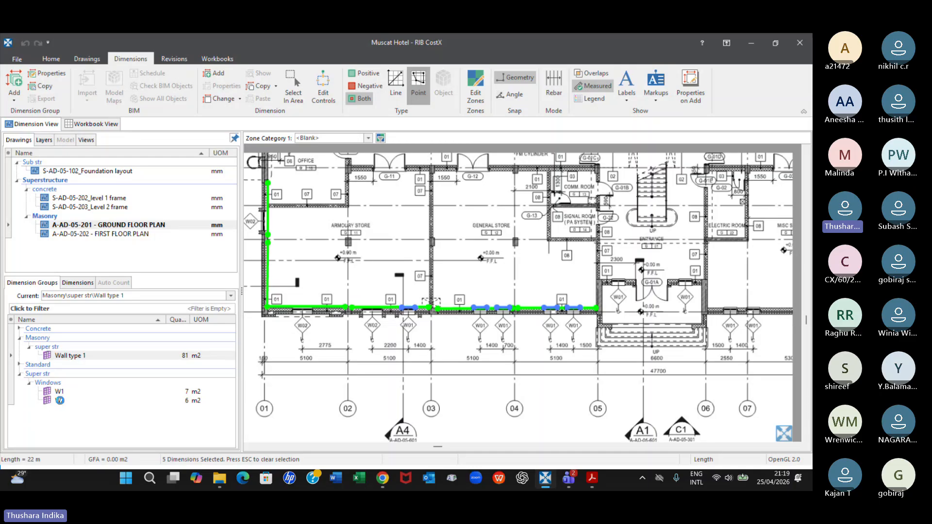
left_click(60, 400)
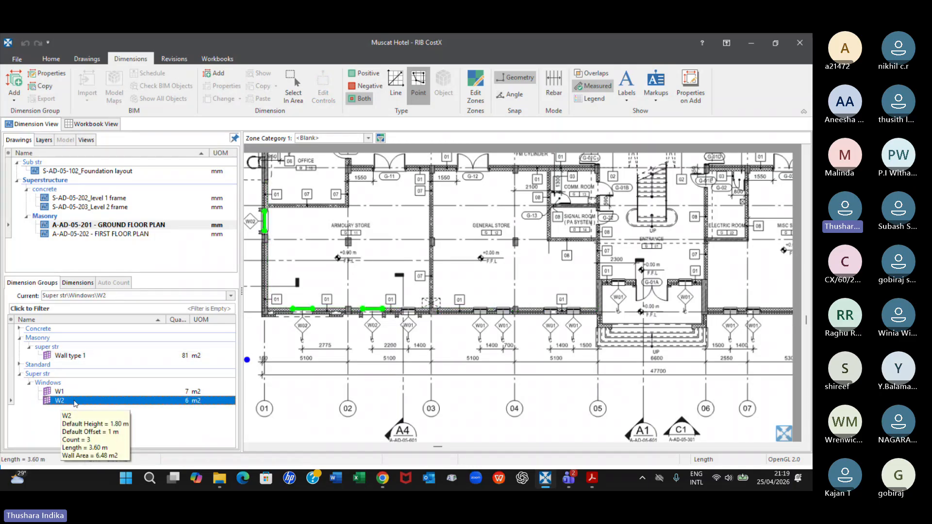
right_click(74, 402)
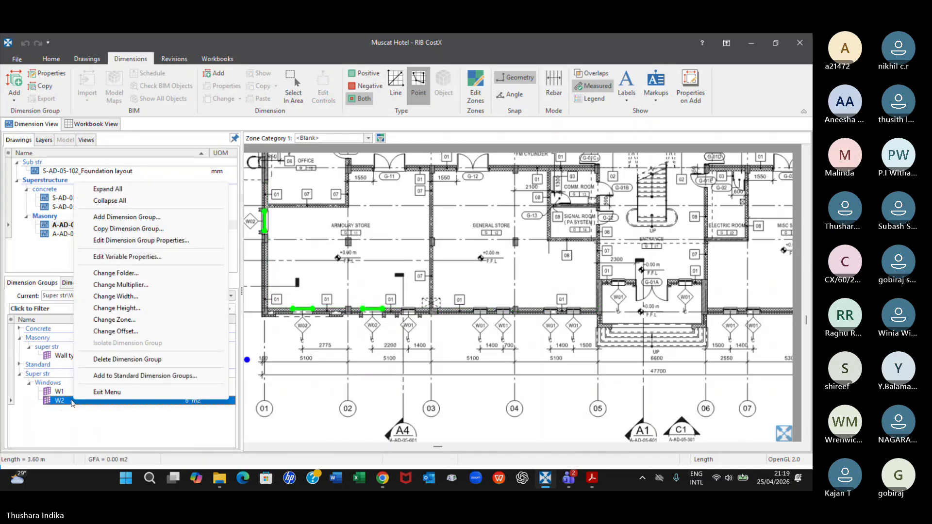
left_click(128, 229)
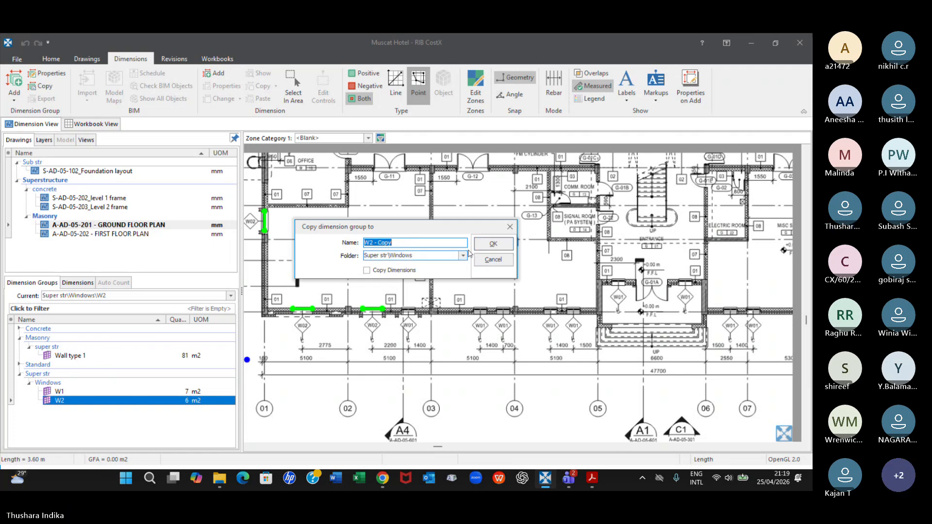
left_click(509, 227)
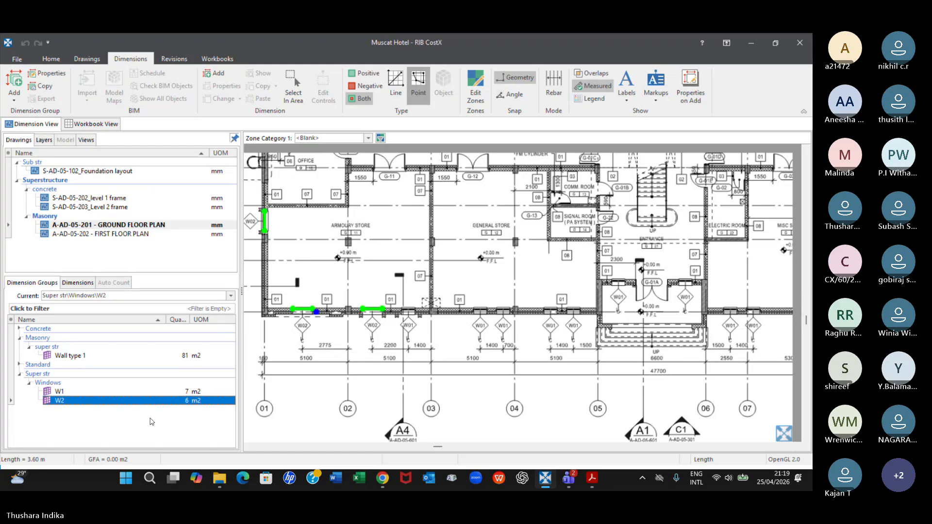
right_click(132, 401)
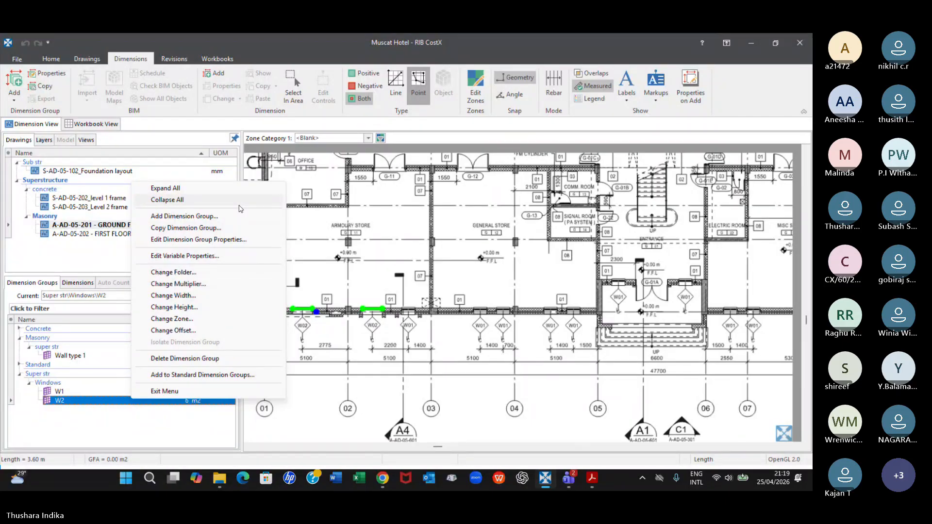
left_click(107, 426)
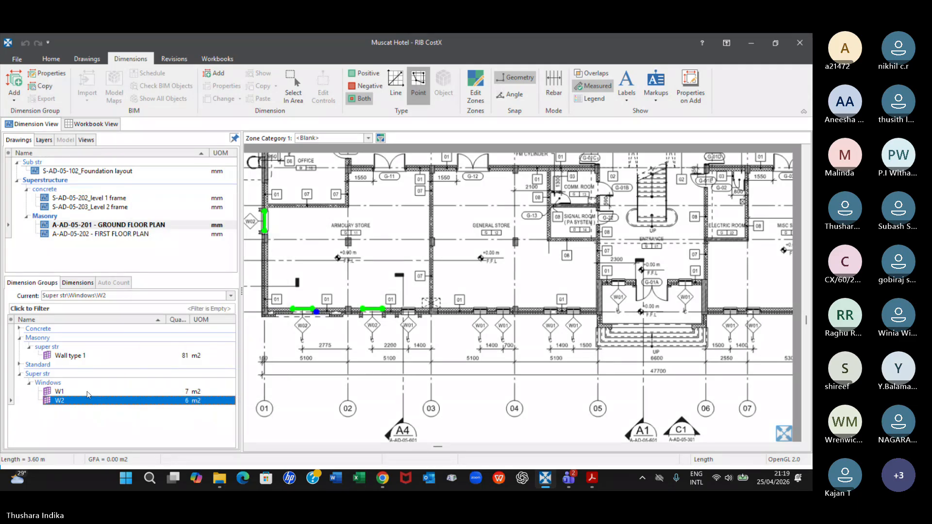
right_click(140, 401)
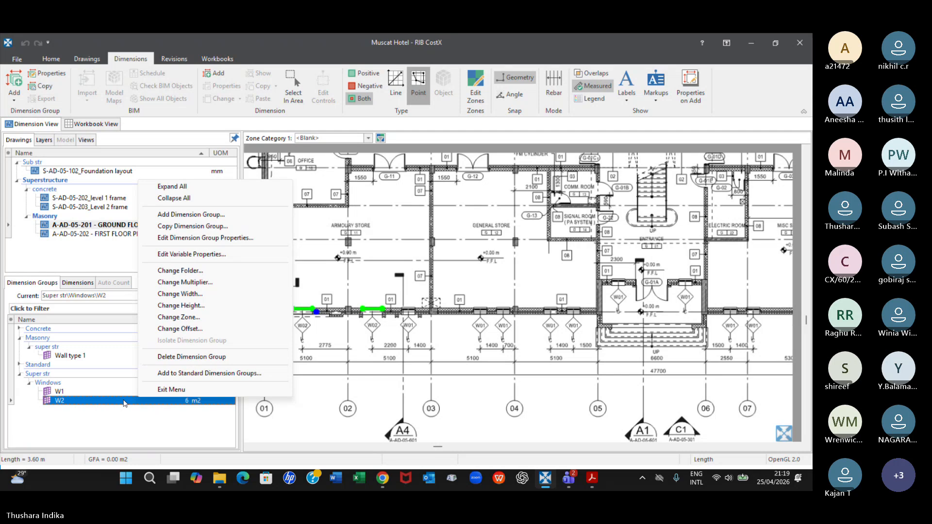
left_click(219, 227)
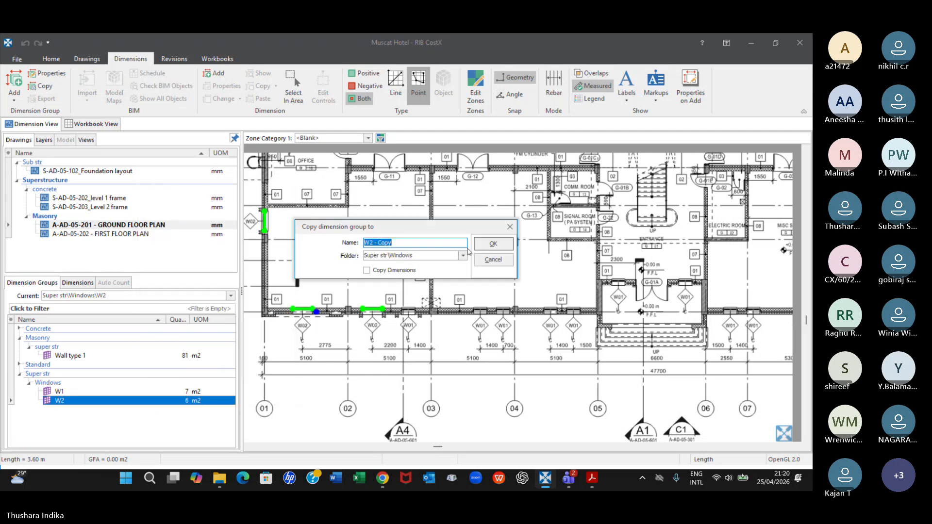
left_click(514, 227)
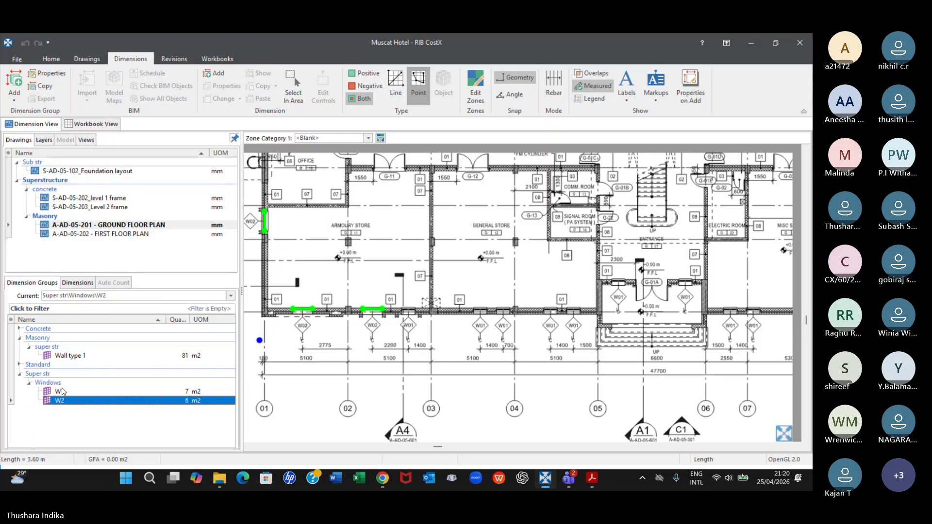
Review the individual dimensions and their quantities in the Wall type 1 dimension group
left_click(68, 356)
left_click(78, 284)
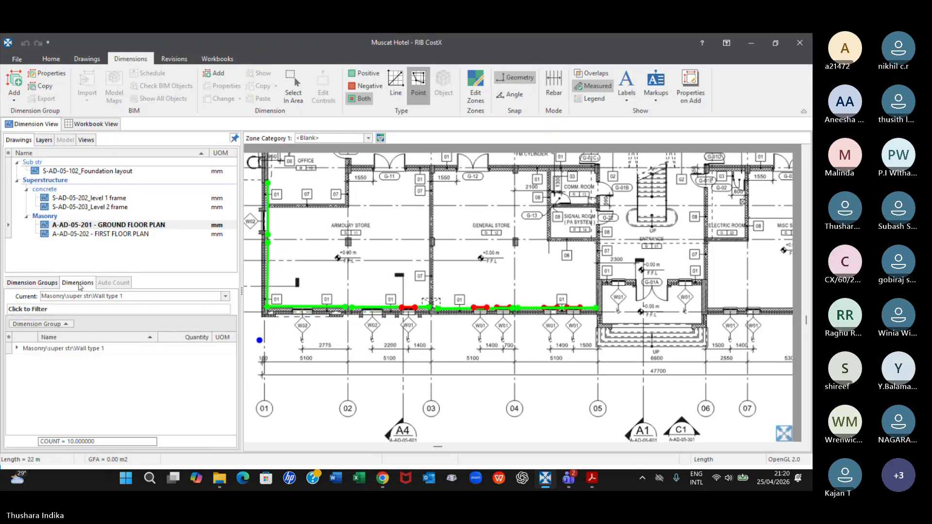
left_click(16, 349)
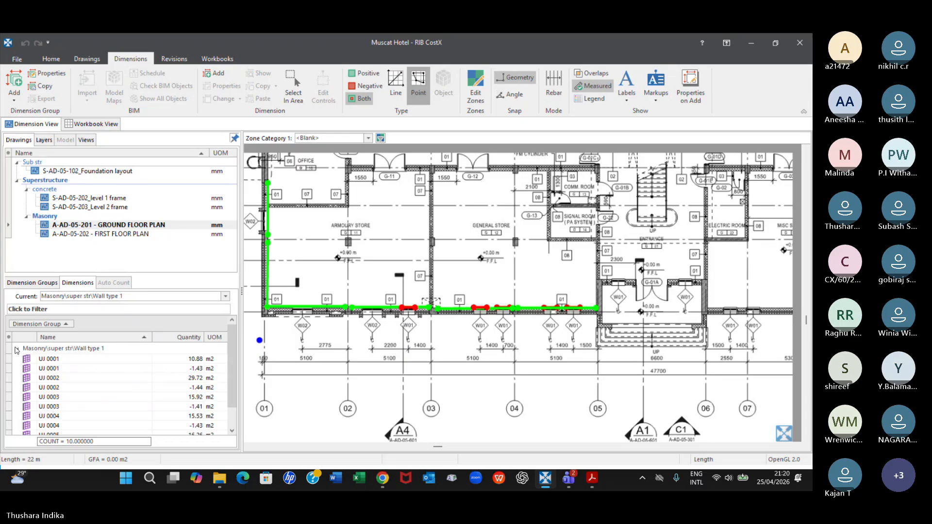
scroll(173, 384, "down", 1)
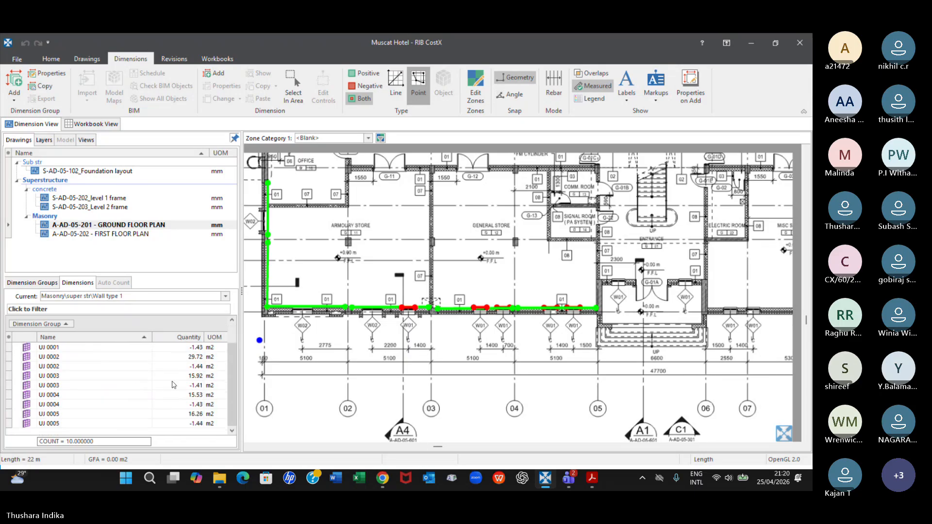
scroll(173, 385, "up", 1)
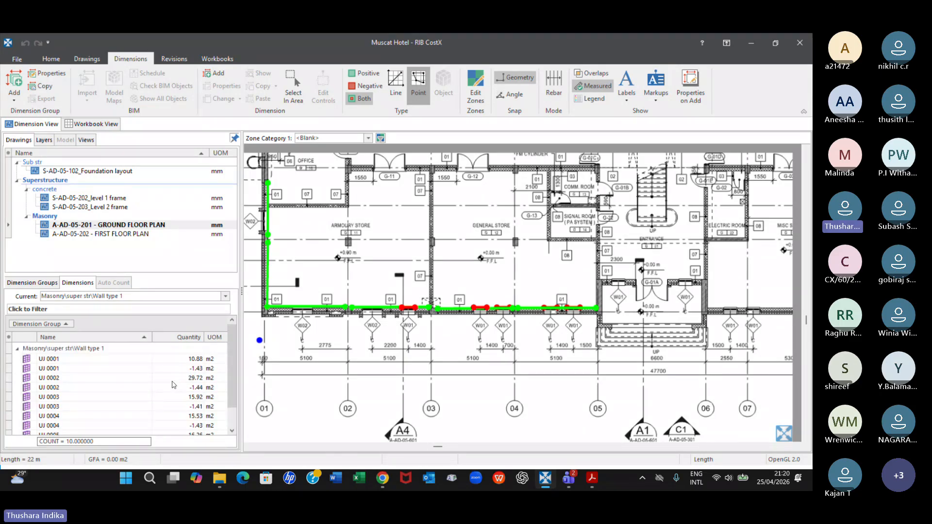
left_click(30, 283)
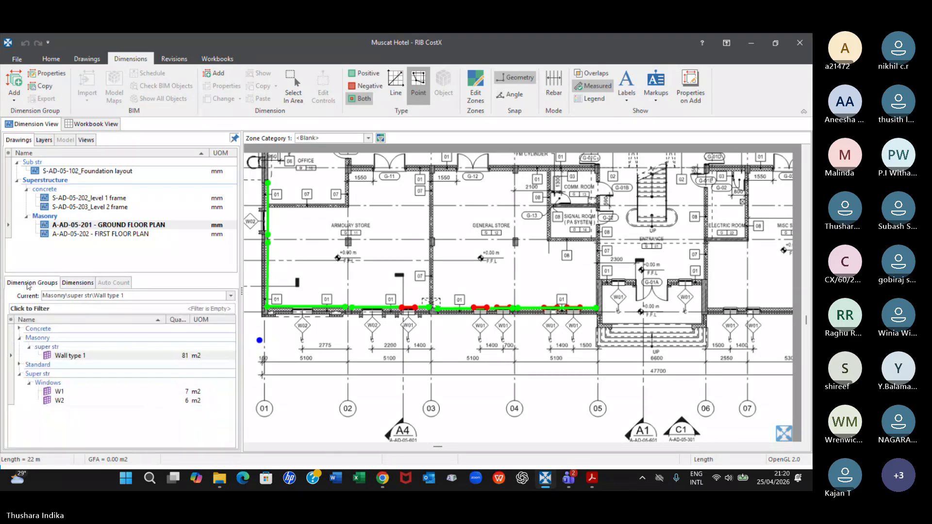
View the properties of the W2 window dimension group without changing them
left_click(58, 400)
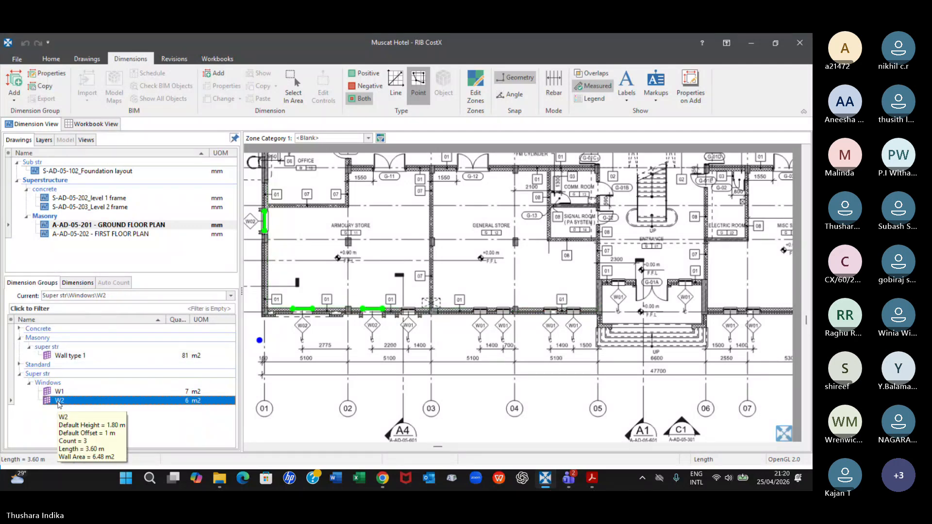
double_click(75, 403)
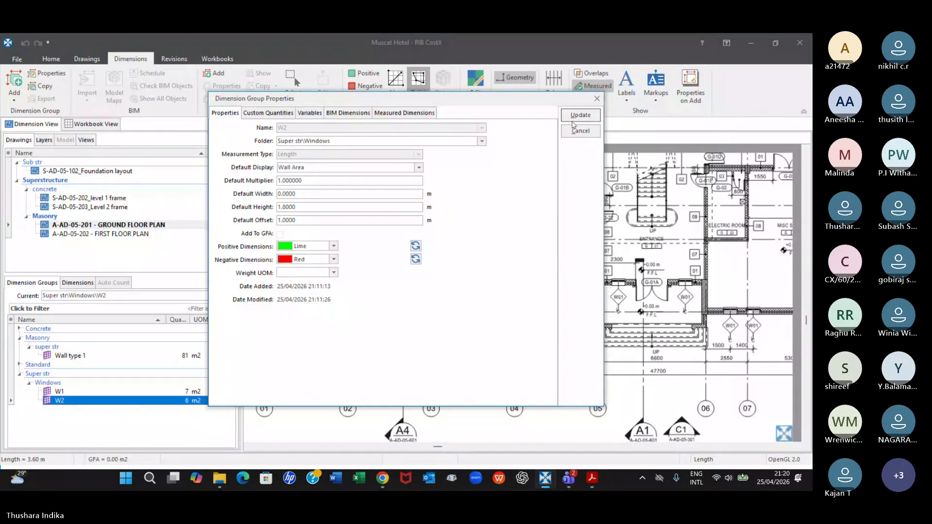
left_click(598, 100)
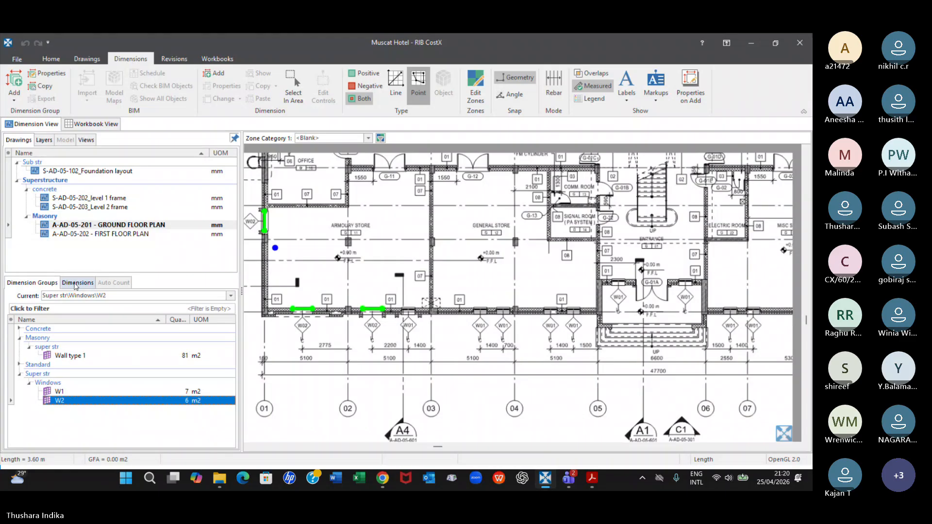
List the individual dimensions of the W2 group and select all three of them
left_click(76, 283)
left_click(17, 349)
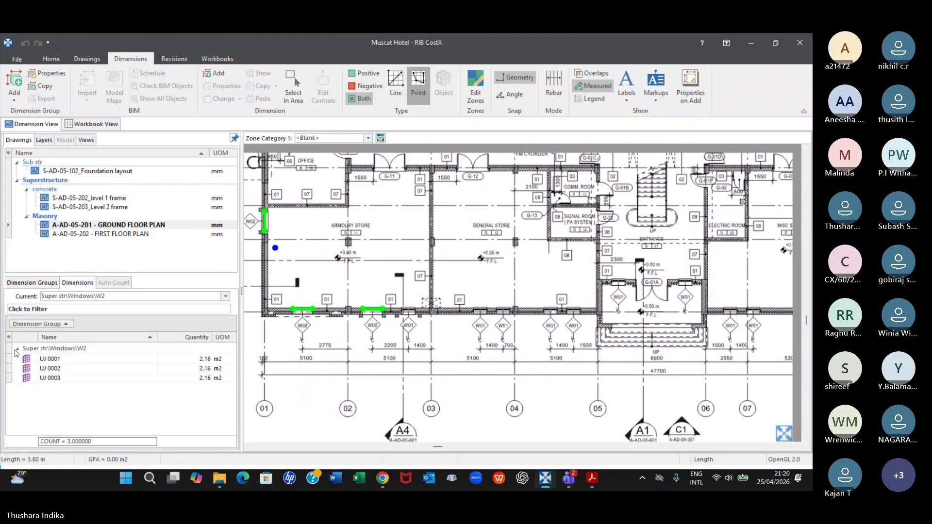
left_click(64, 359)
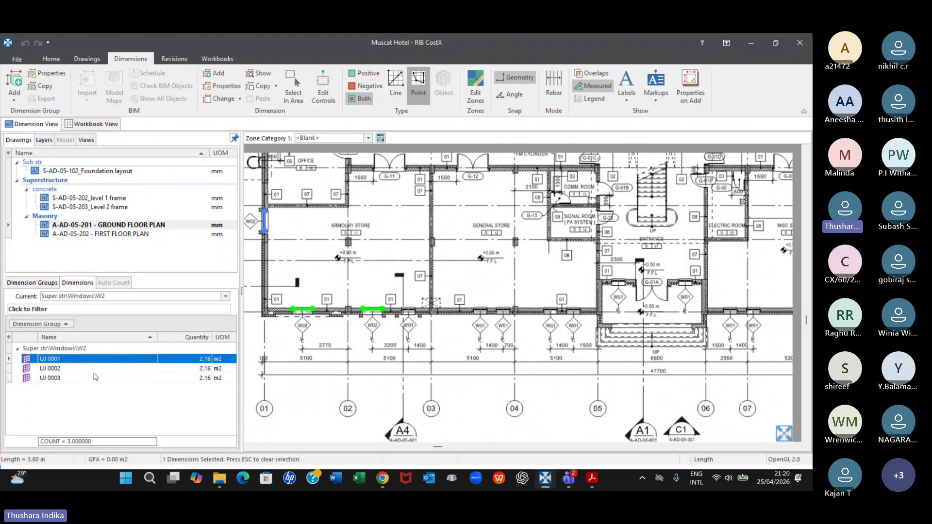
left_click(95, 376, "shift")
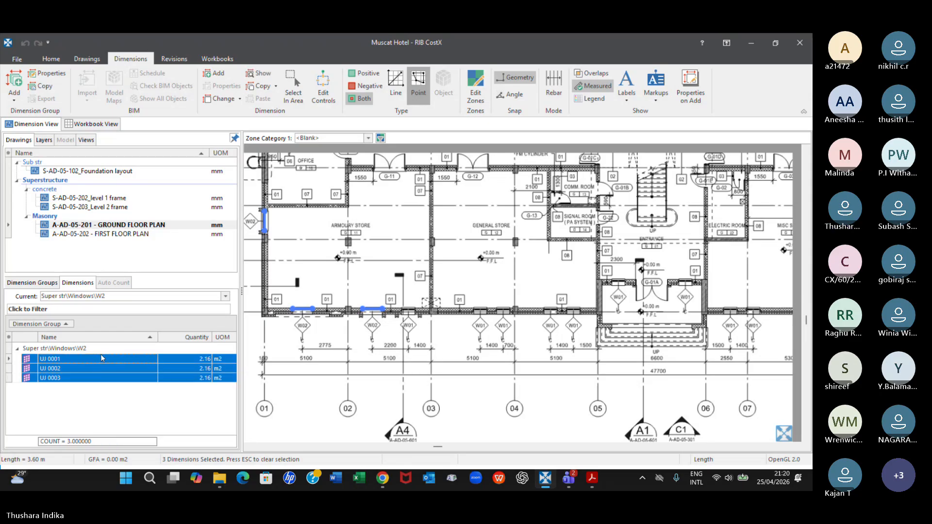
right_click(101, 354)
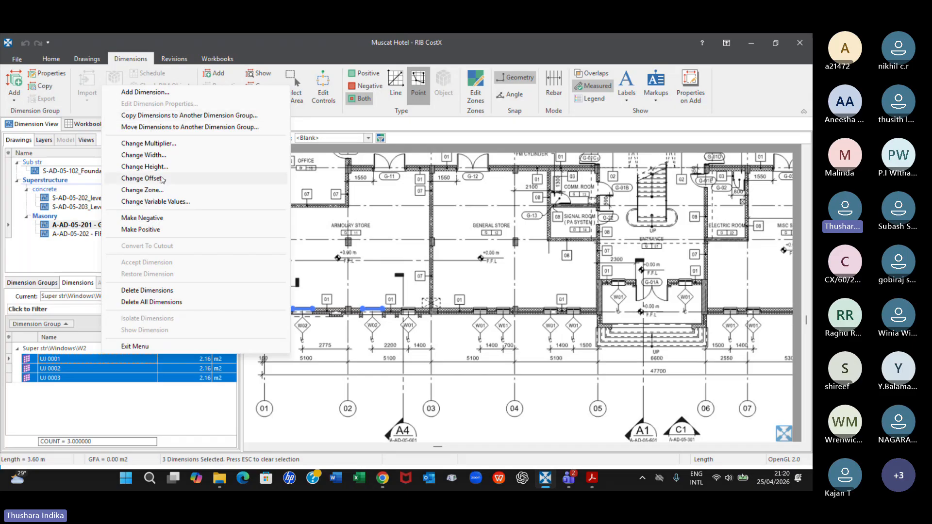
left_click(72, 408)
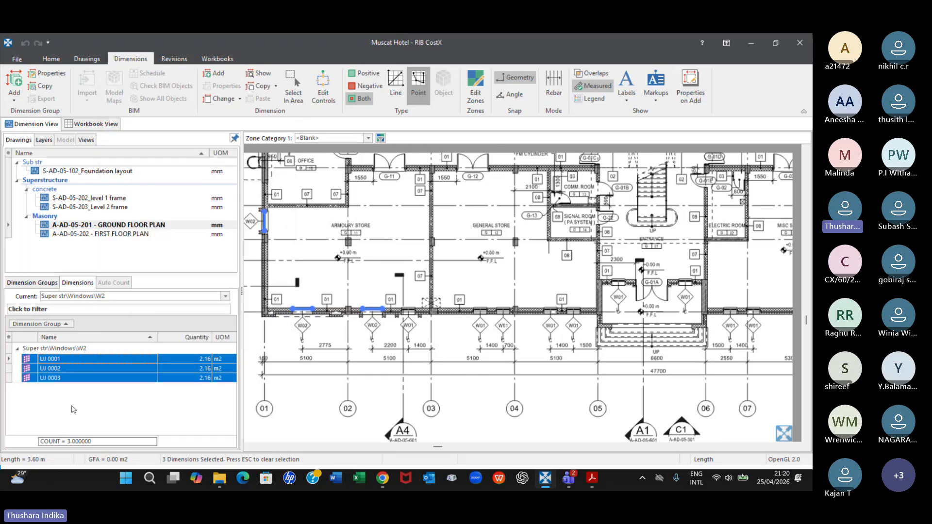
left_click(25, 282)
left_click(61, 400)
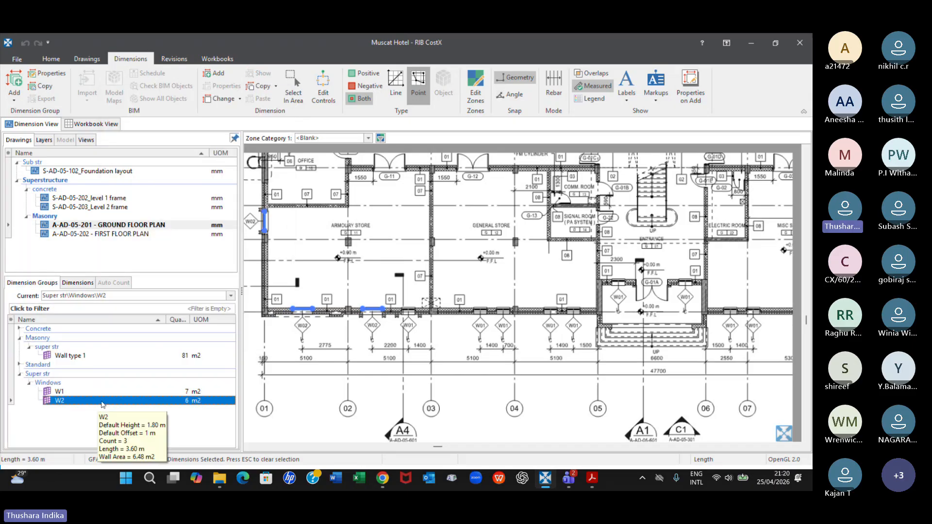
right_click(88, 400)
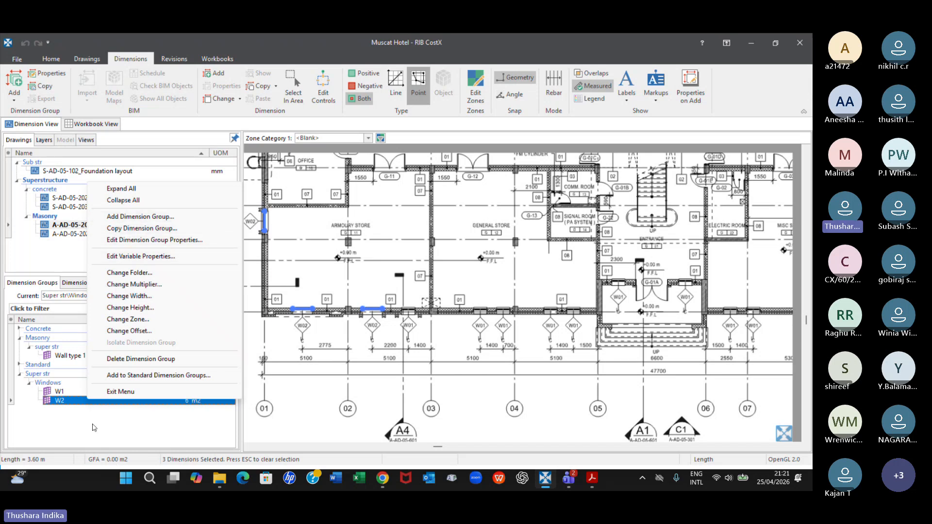
left_click(93, 427)
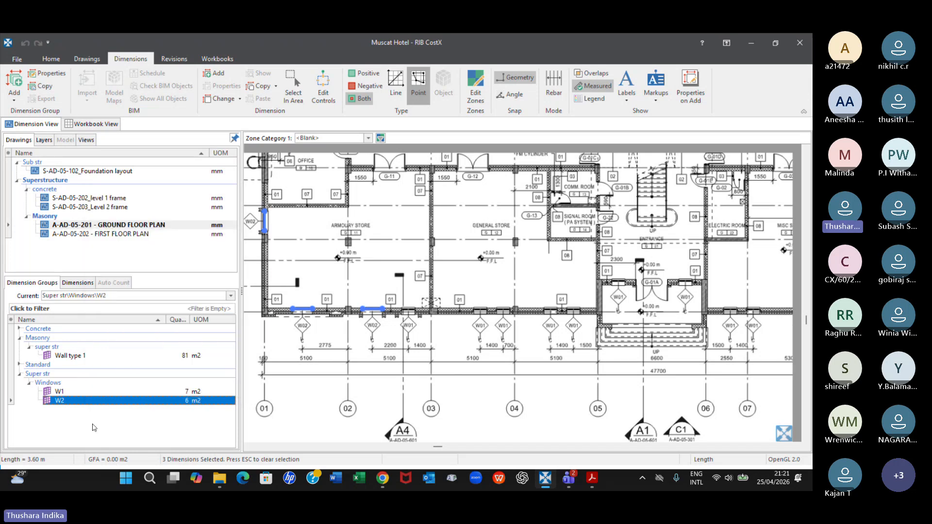
Copy the three selected W2 window dimensions into the Wall type 1 dimension group
left_click(78, 283)
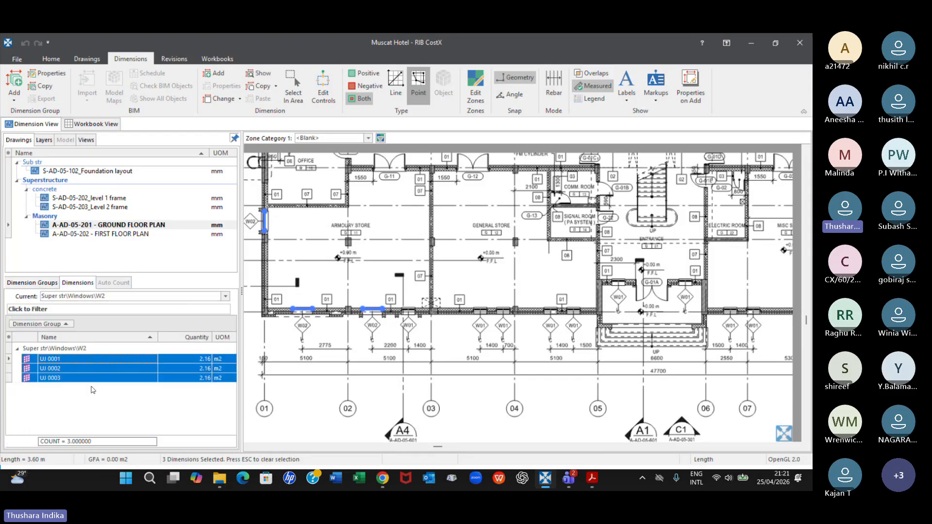
right_click(123, 359)
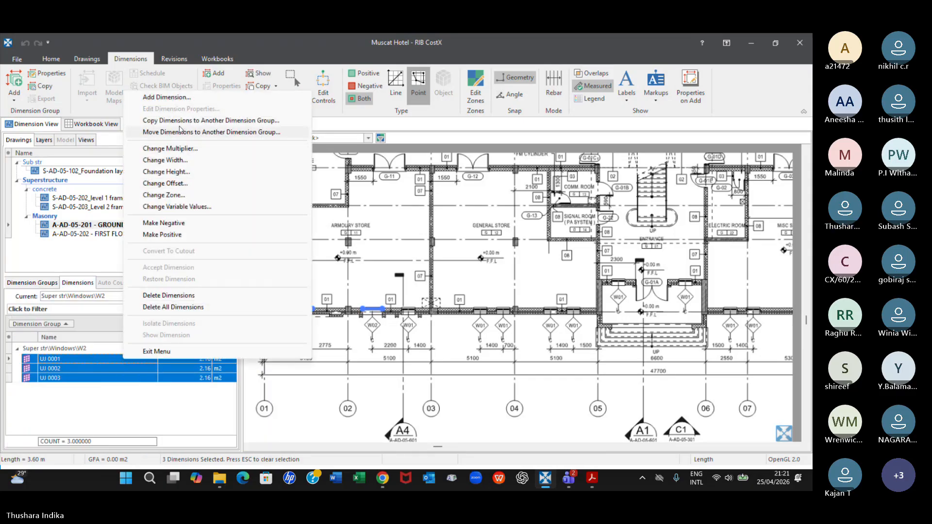
left_click(208, 122)
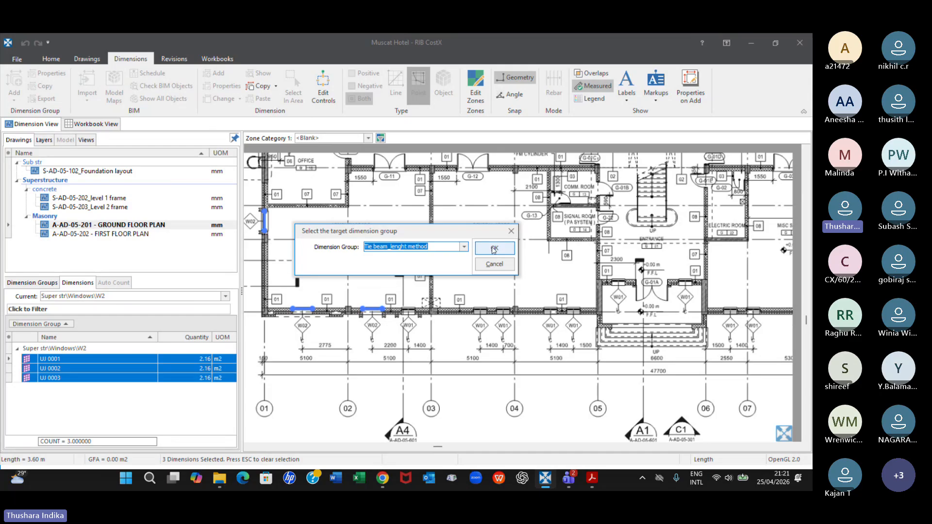
left_click(464, 247)
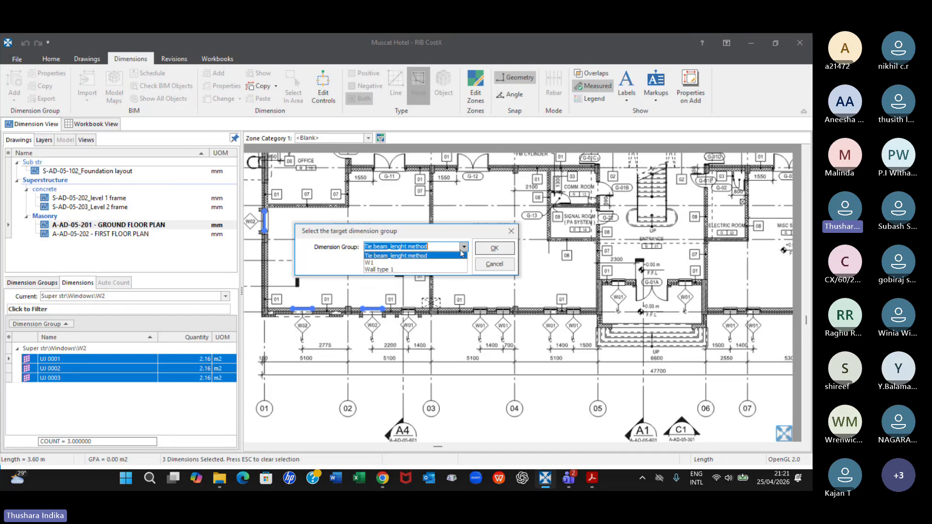
left_click(381, 270)
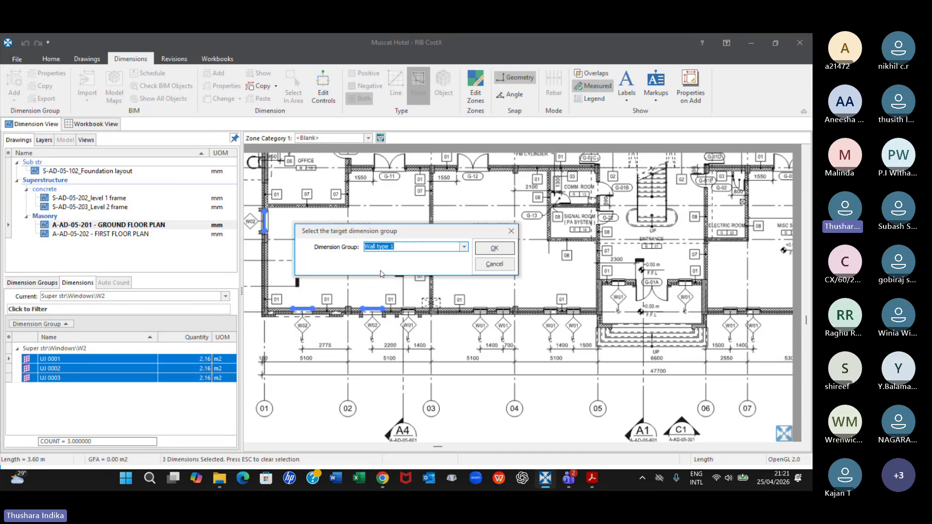
left_click(494, 249)
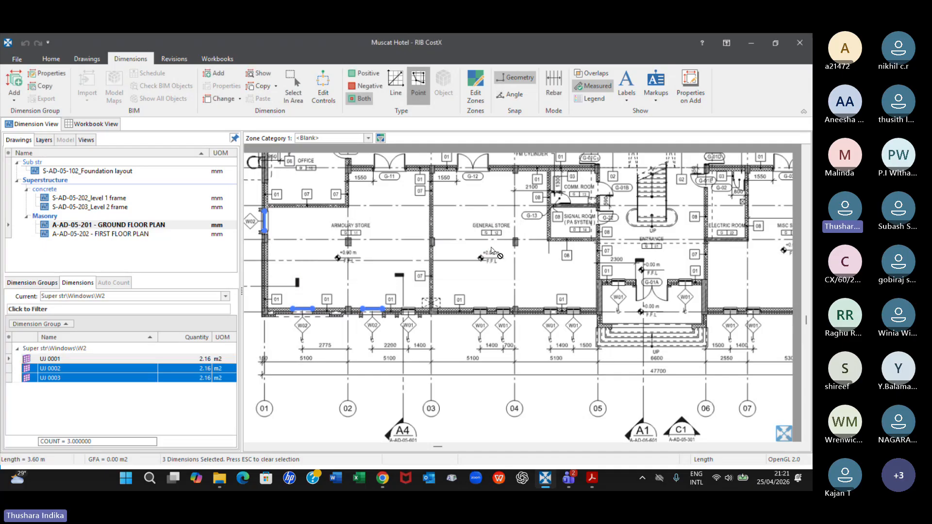
List the individual dimensions of the Wall type 1 group and look through their quantities
left_click(42, 284)
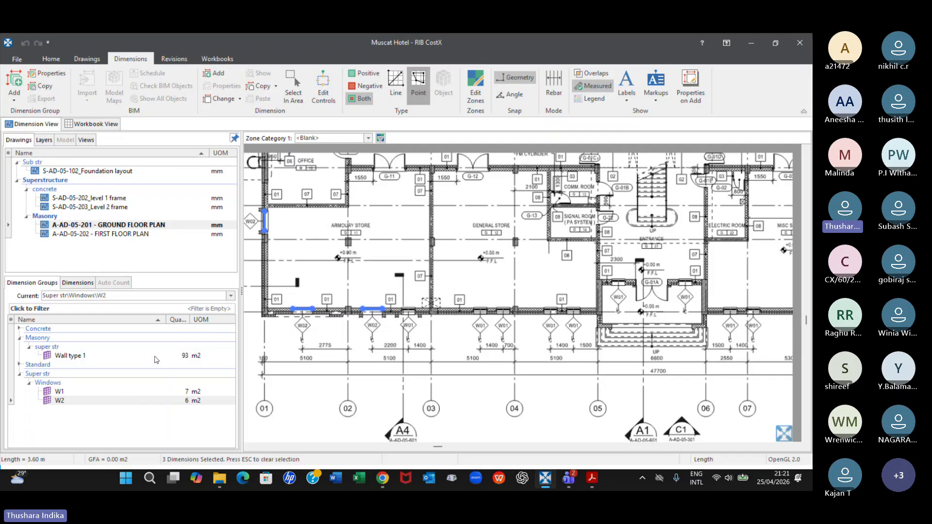
left_click(83, 357)
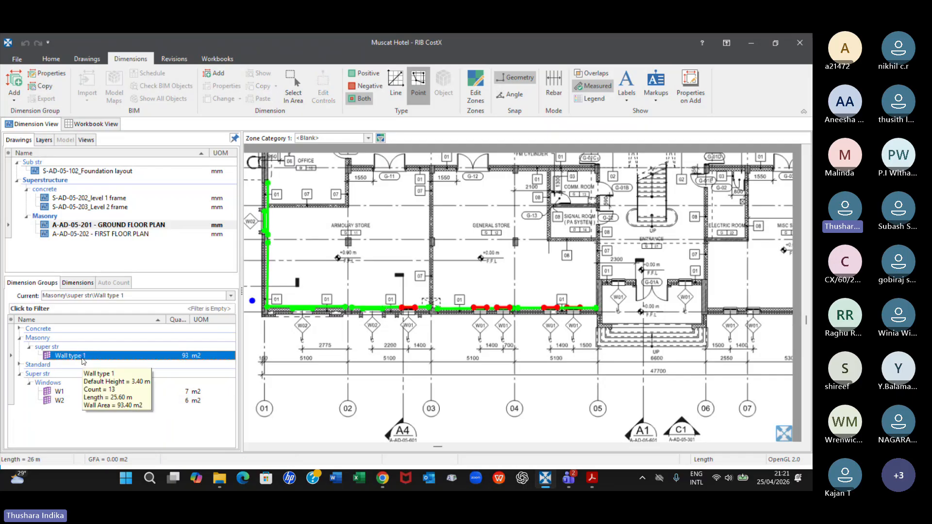
left_click(79, 283)
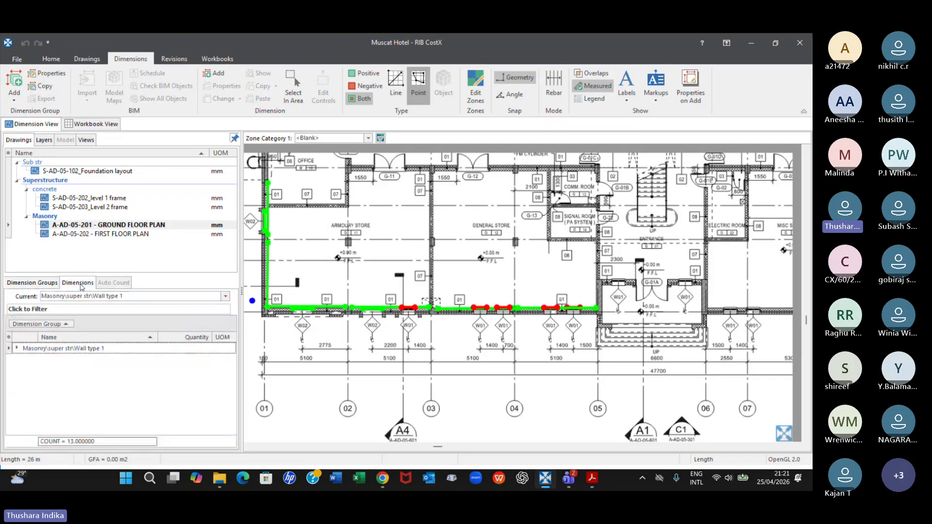
left_click(17, 349)
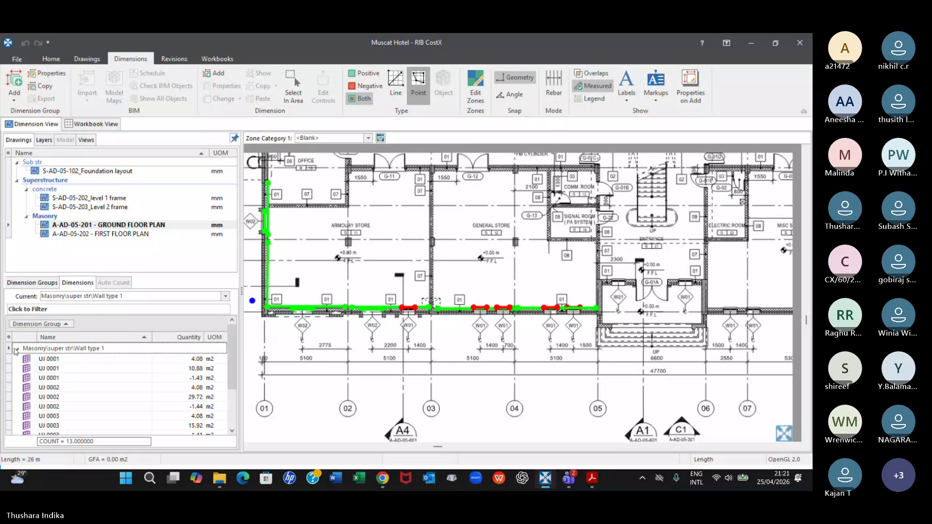
scroll(118, 391, "down", 1)
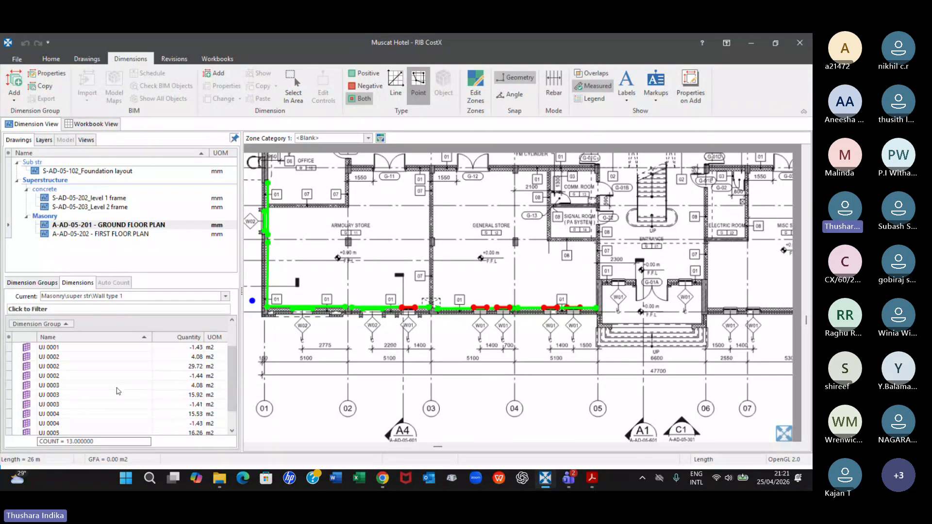
scroll(118, 391, "down", 1)
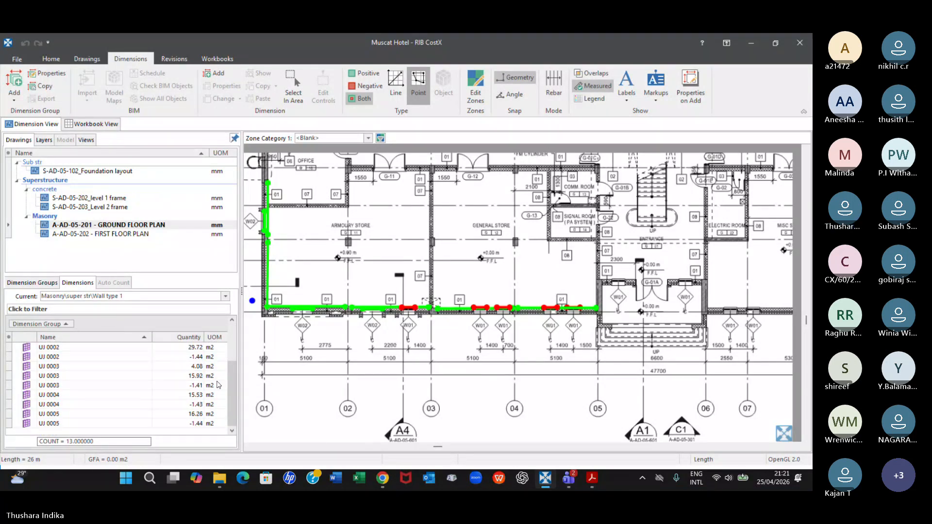
scroll(218, 385, "up", 2)
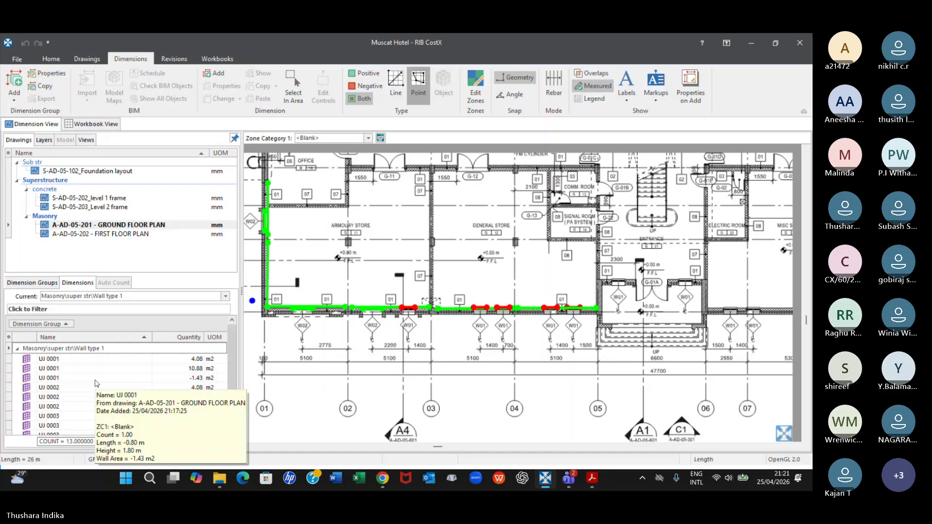
Make the three copied W2 window dimensions in the Wall type 1 group negative
left_click(56, 387)
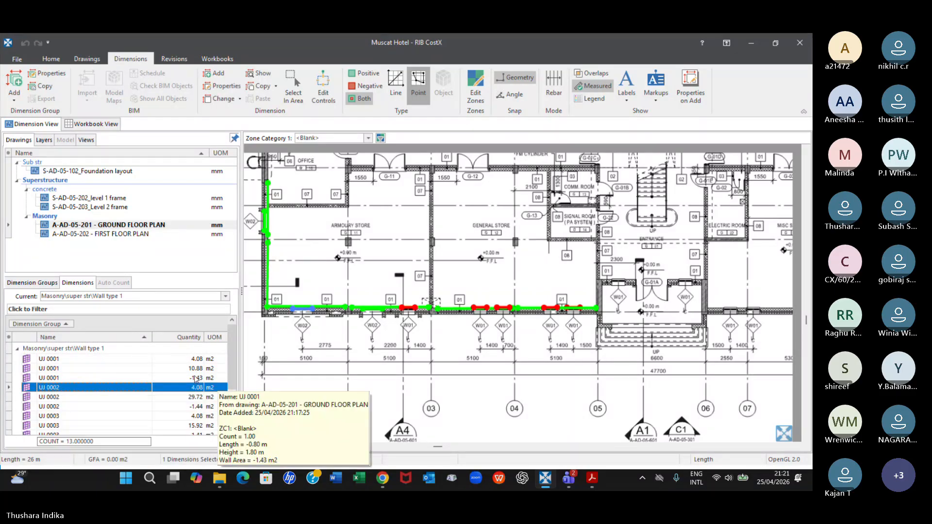
left_click(53, 359, "ctrl")
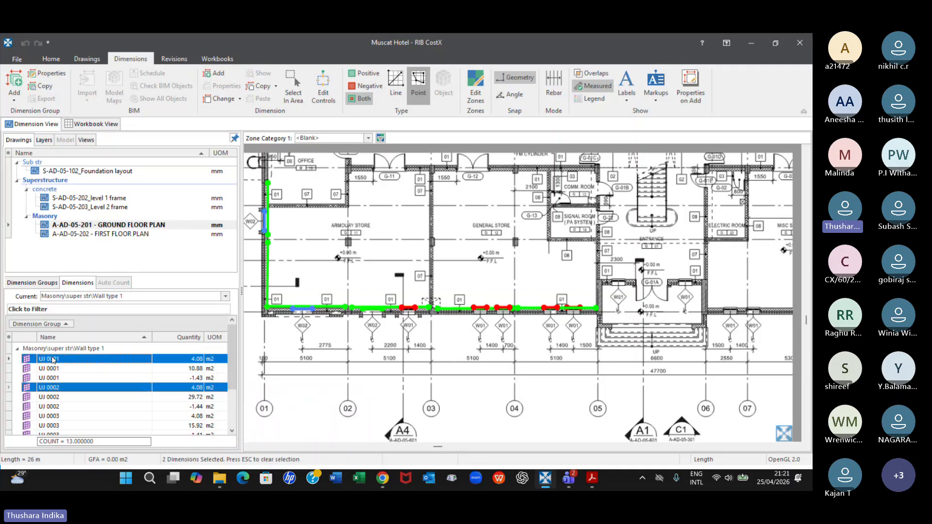
left_click(54, 416, "ctrl")
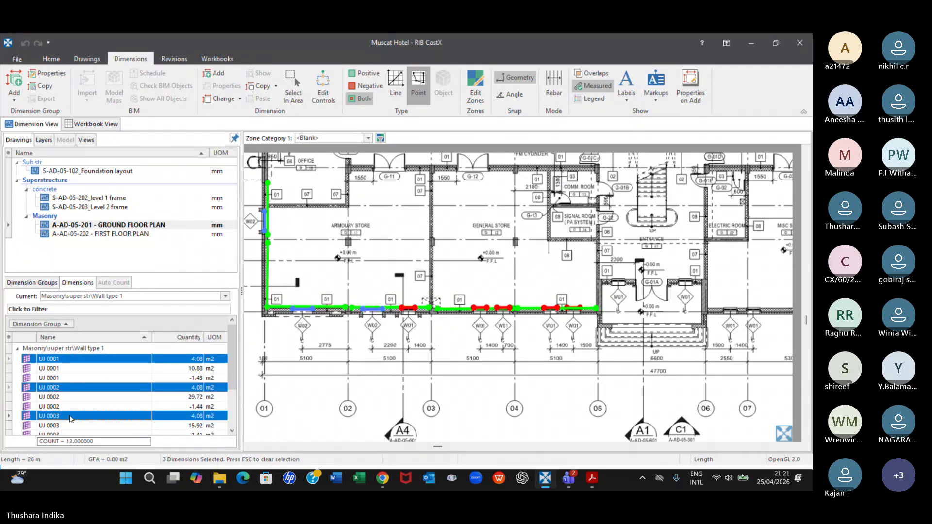
right_click(89, 420)
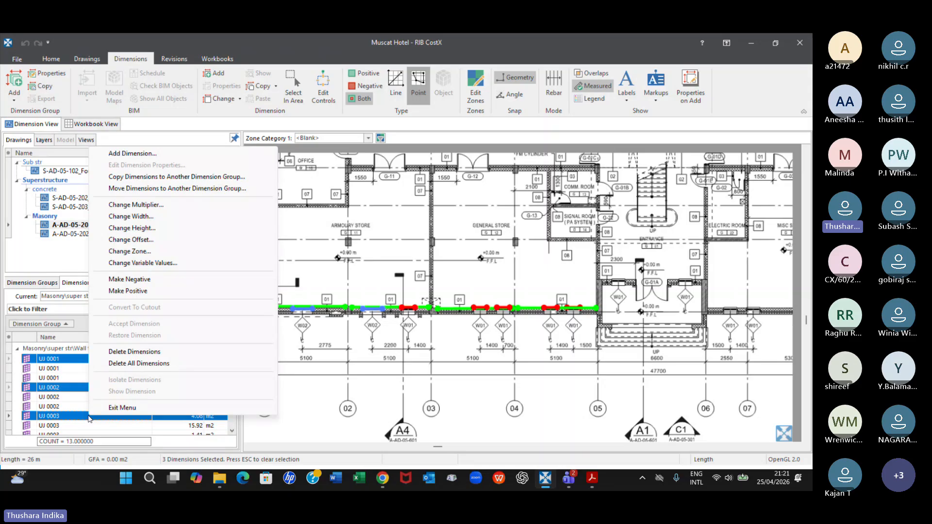
left_click(140, 281)
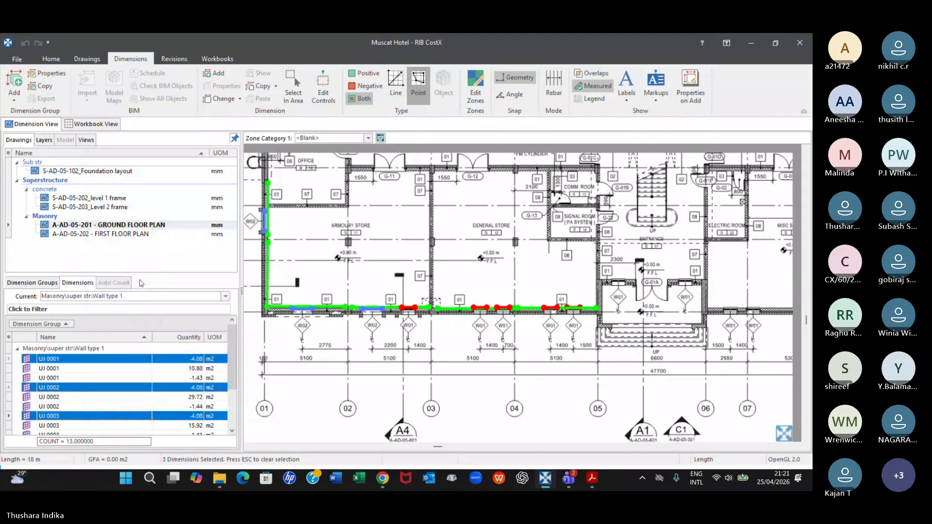
Check one negative W2 copy's properties and set the height of all three copies to 1.8 m
double_click(125, 360)
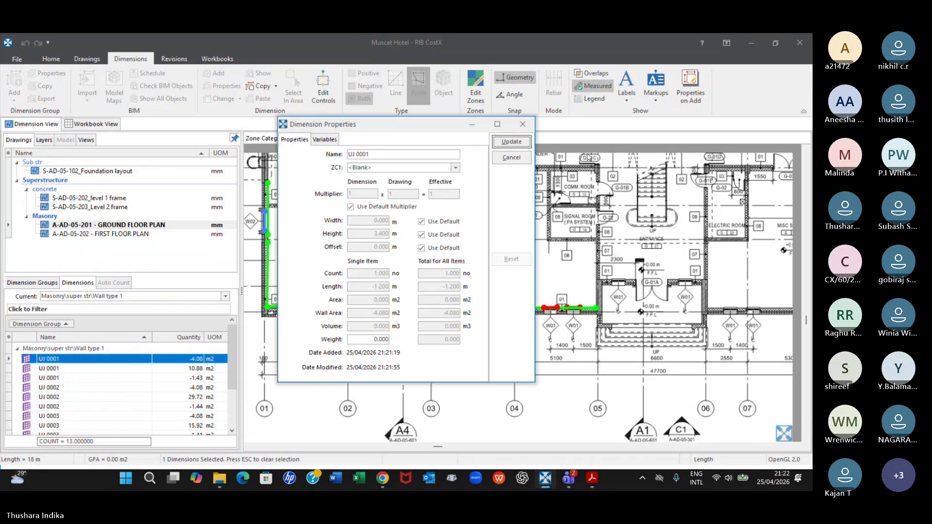
left_click(523, 124)
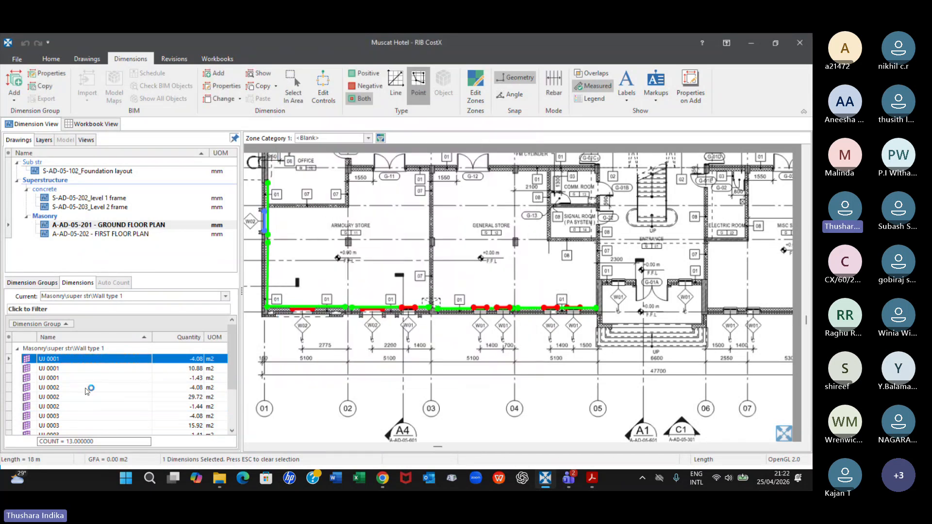
left_click(66, 416)
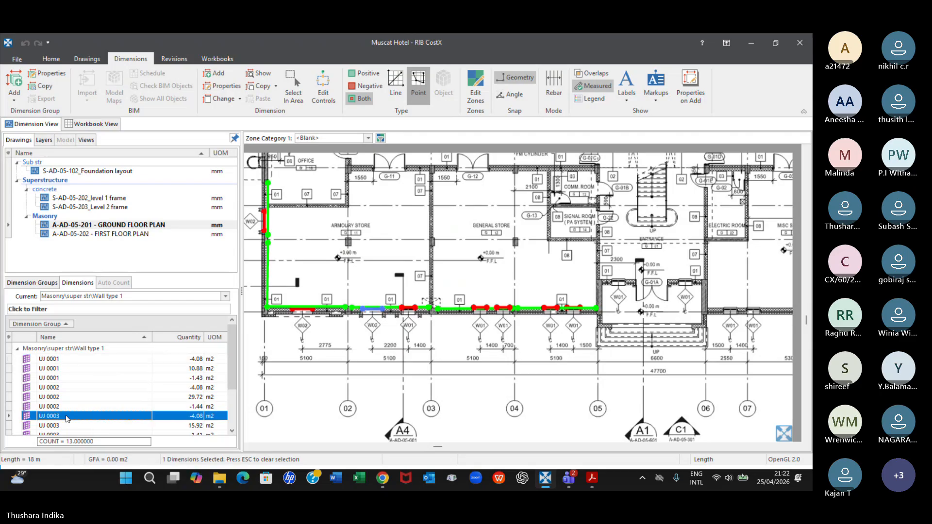
left_click(189, 359, "ctrl")
left_click(194, 387, "ctrl")
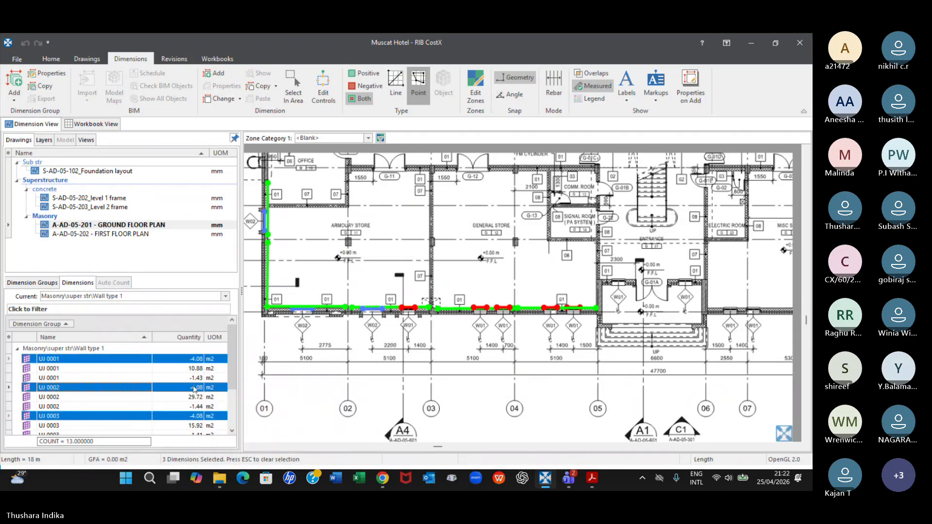
right_click(174, 387)
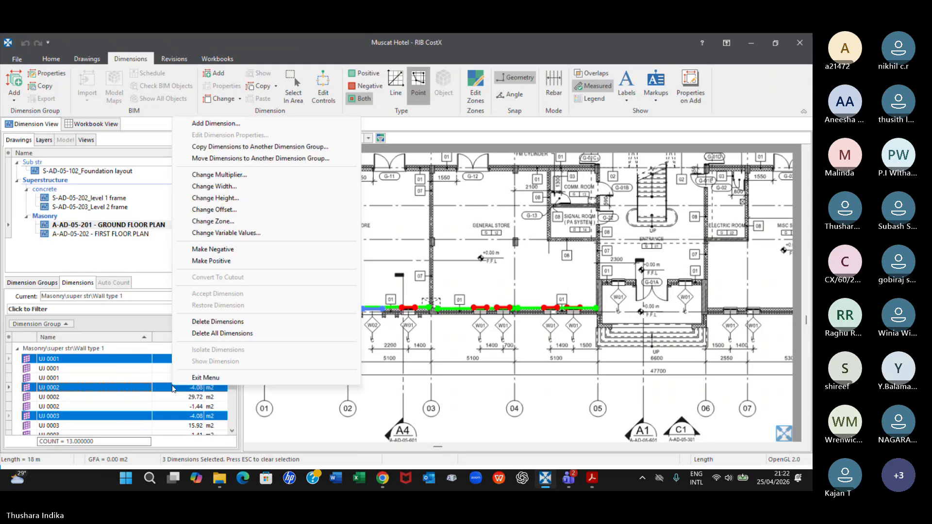
left_click(232, 199)
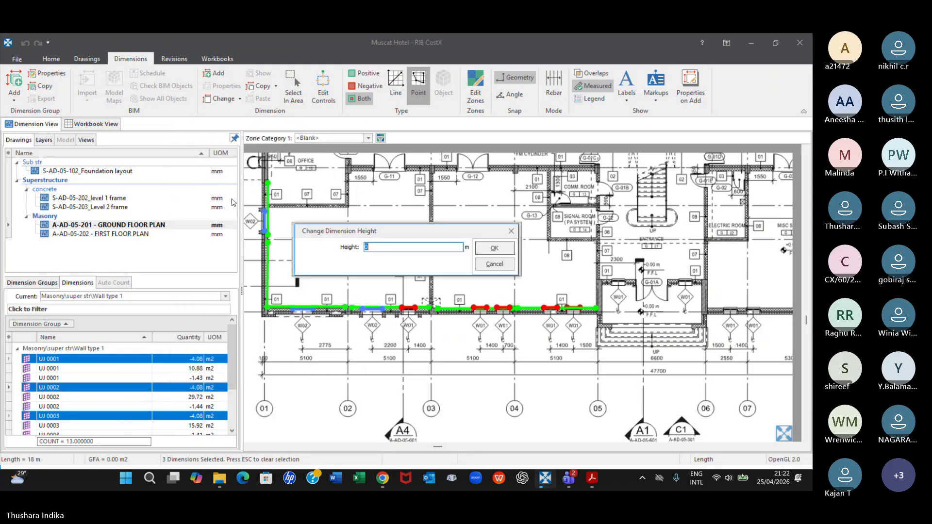
type("1.8")
left_click(499, 244)
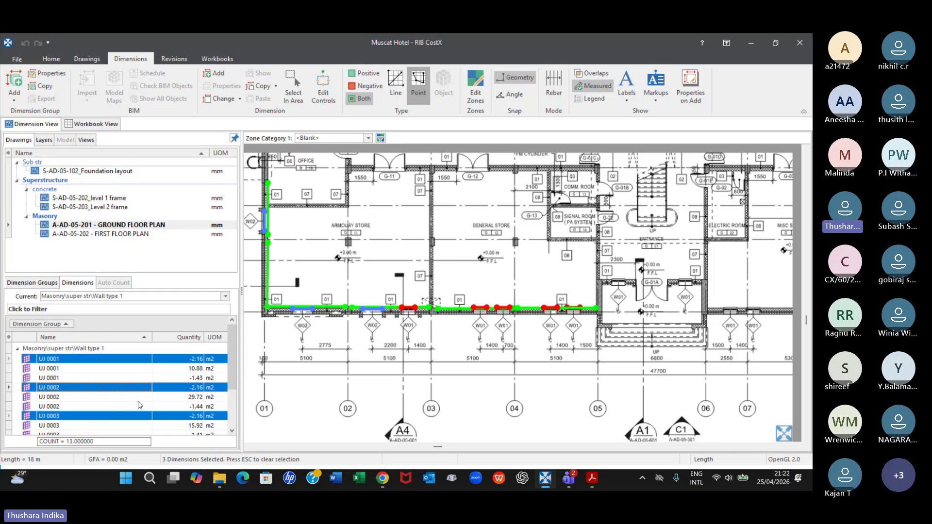
Compare the Wall type 1 and W1 dimension groups, examining their quantities, W1's individual dimensions and their measured locations on the ground floor plan
left_click(48, 284)
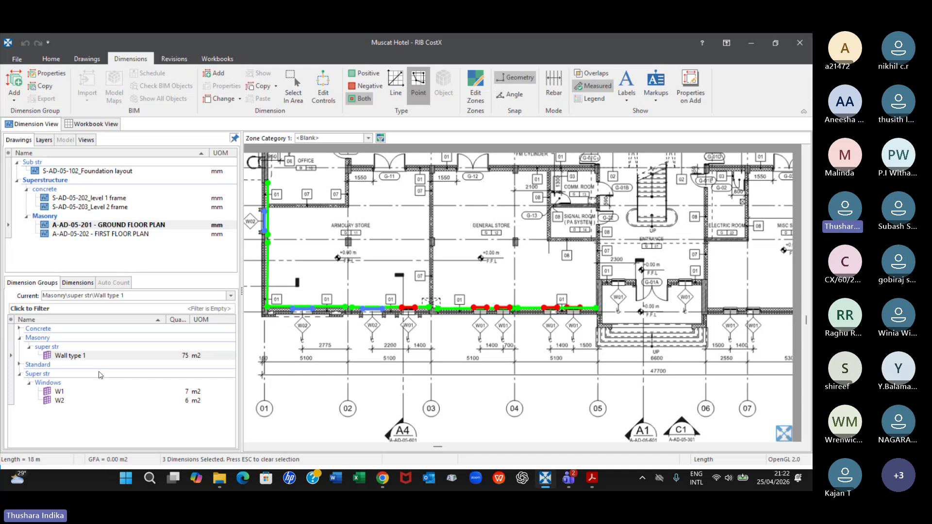
left_click(99, 356)
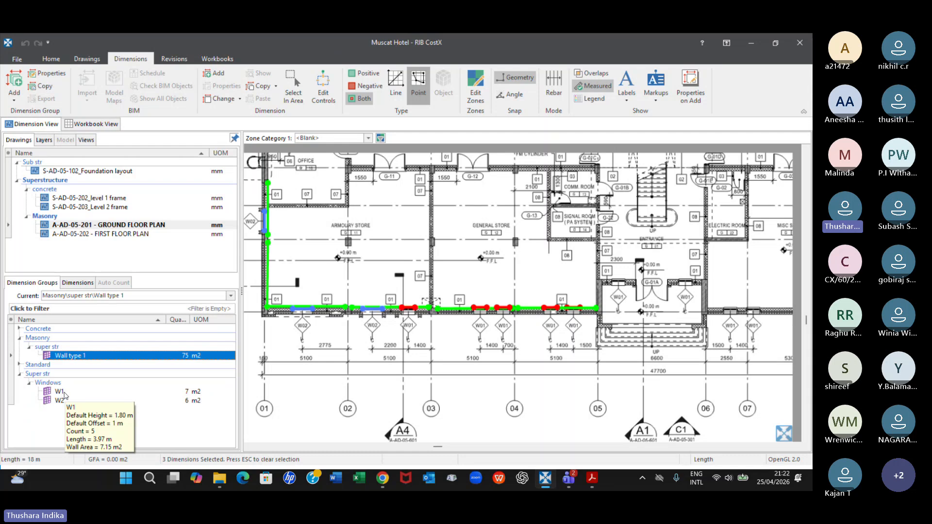
mouse_move(71, 363)
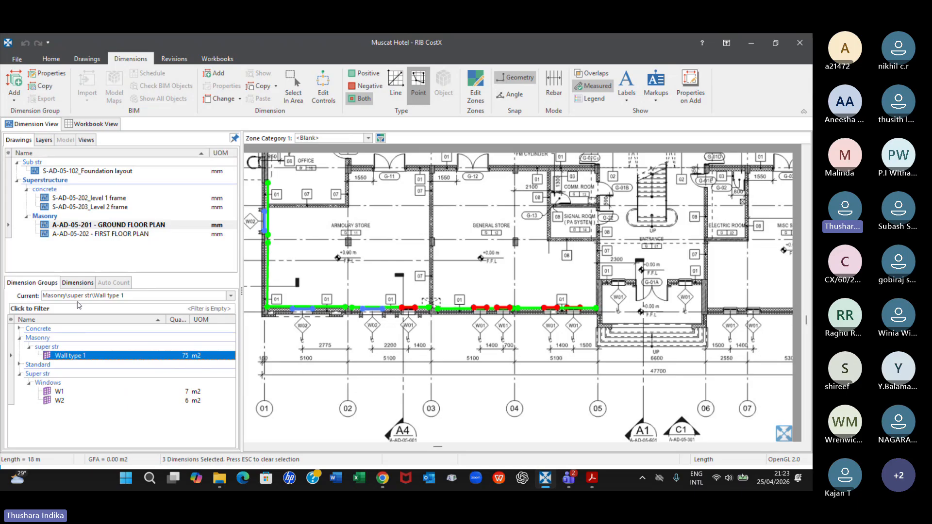
left_click(61, 392)
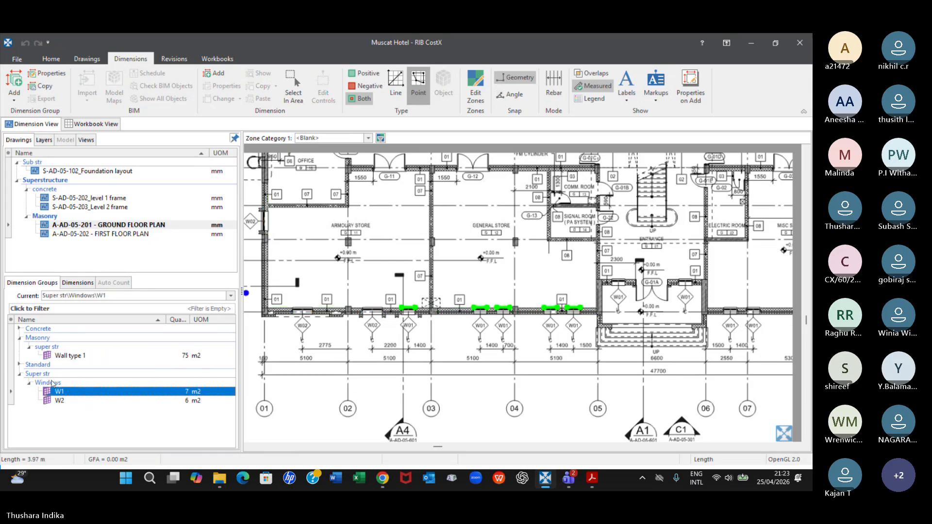
mouse_move(67, 394)
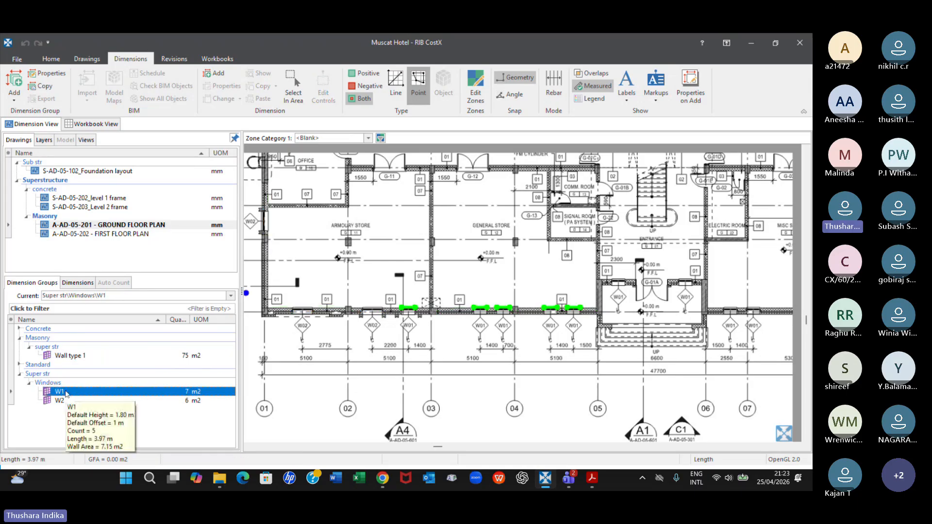
left_click(77, 285)
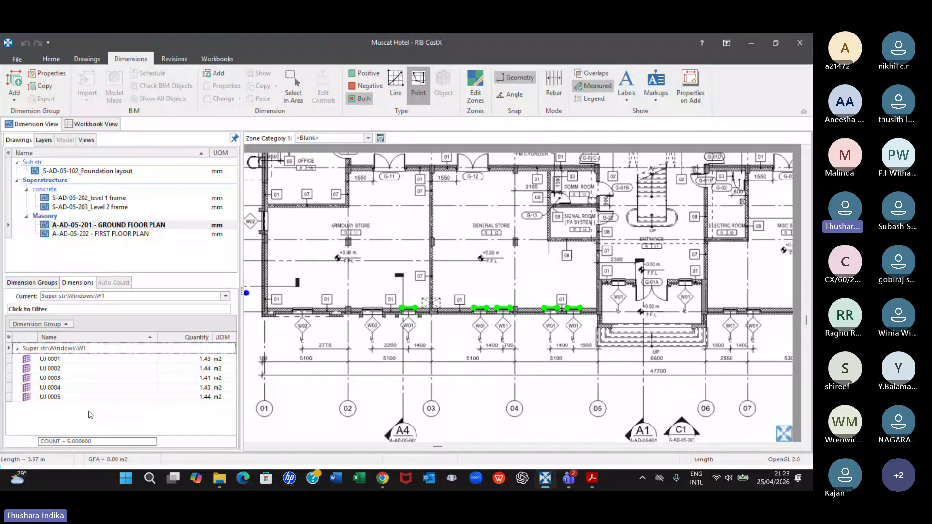
left_click(38, 282)
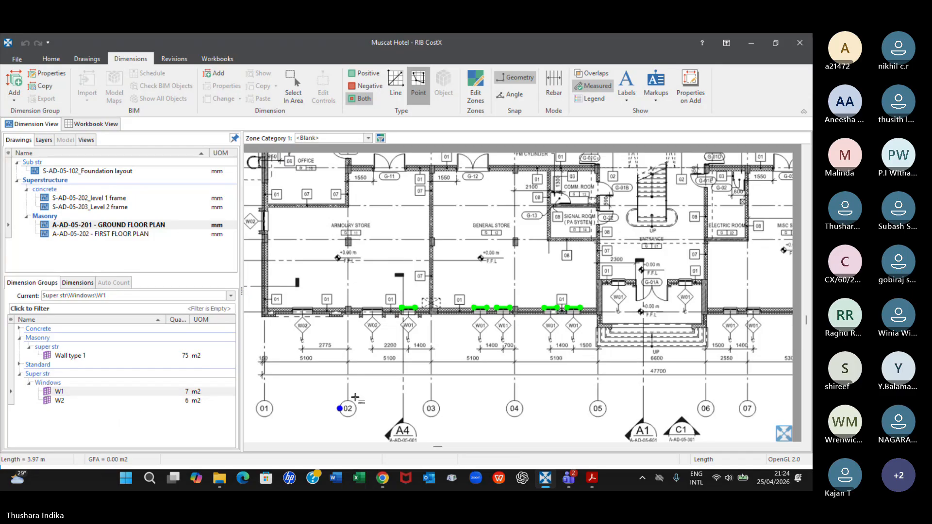
scroll(387, 355, "down", 2)
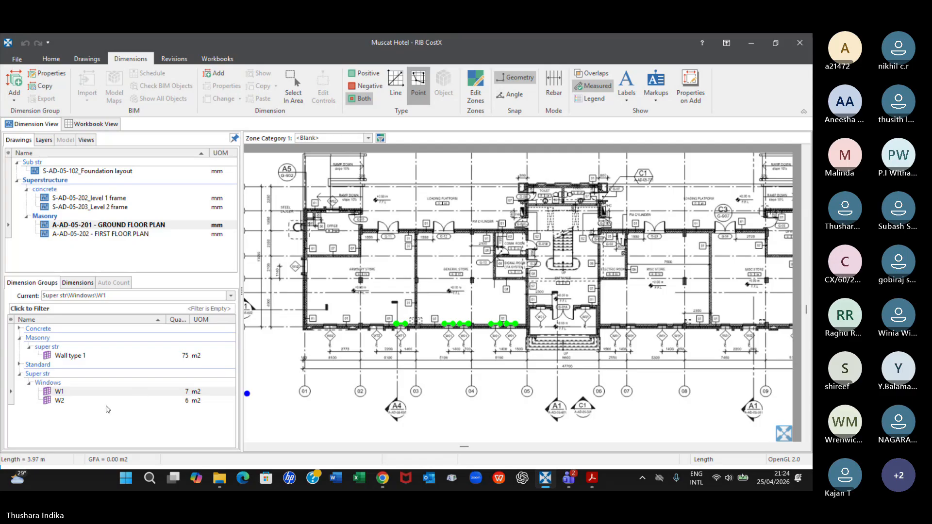
left_click(68, 357)
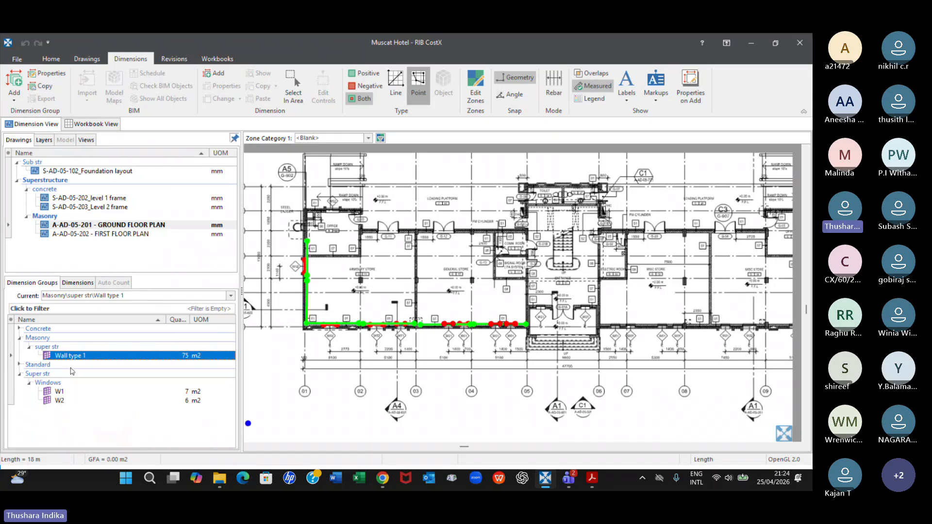
mouse_move(109, 404)
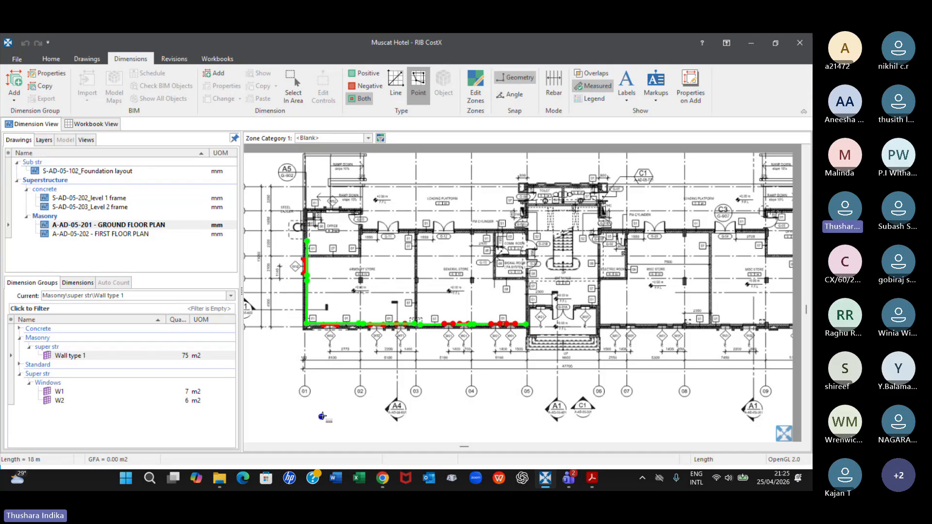
Switch to the Microsoft Teams meeting CostX Batch 60 and look through its participant list
mouse_move(571, 473)
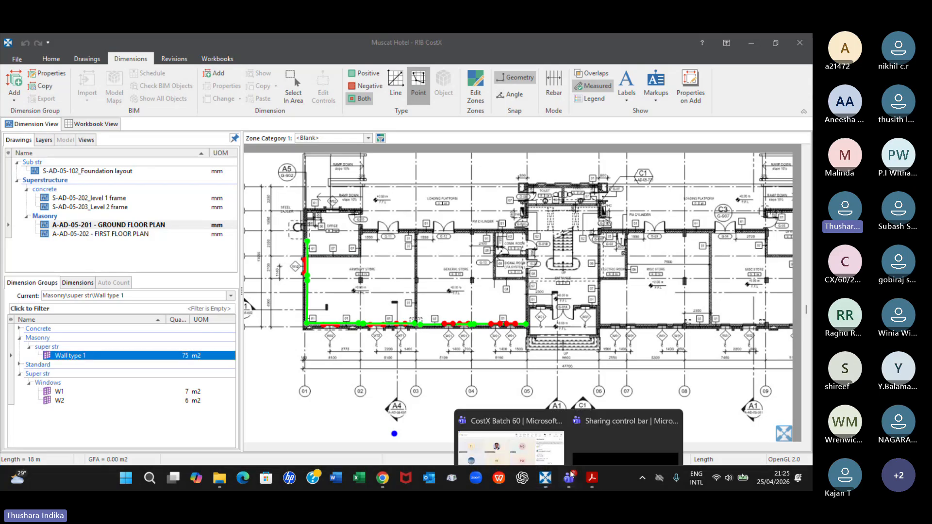
left_click(511, 446)
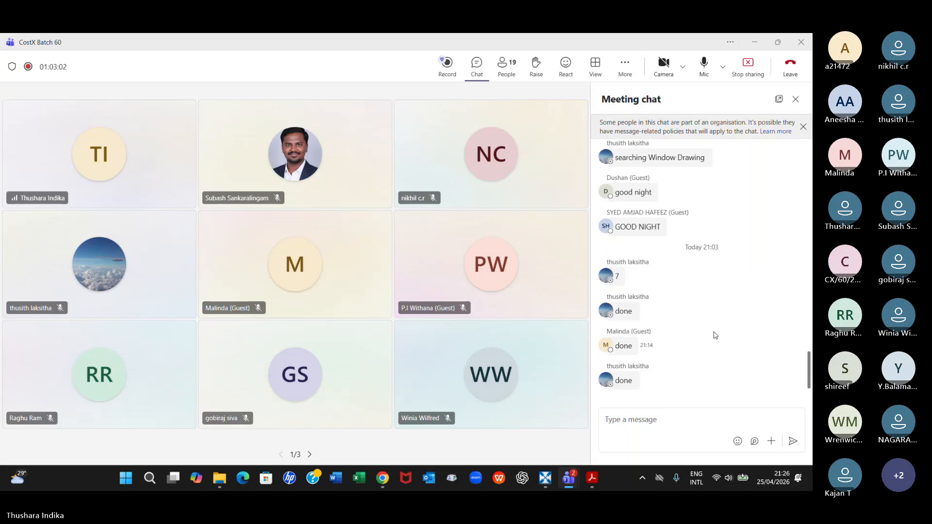
left_click(507, 74)
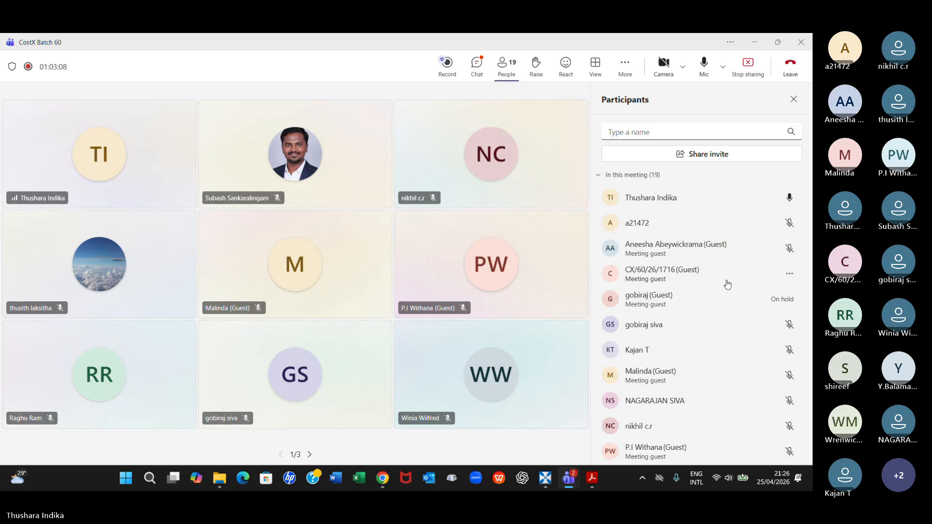
scroll(727, 284, "down", 3)
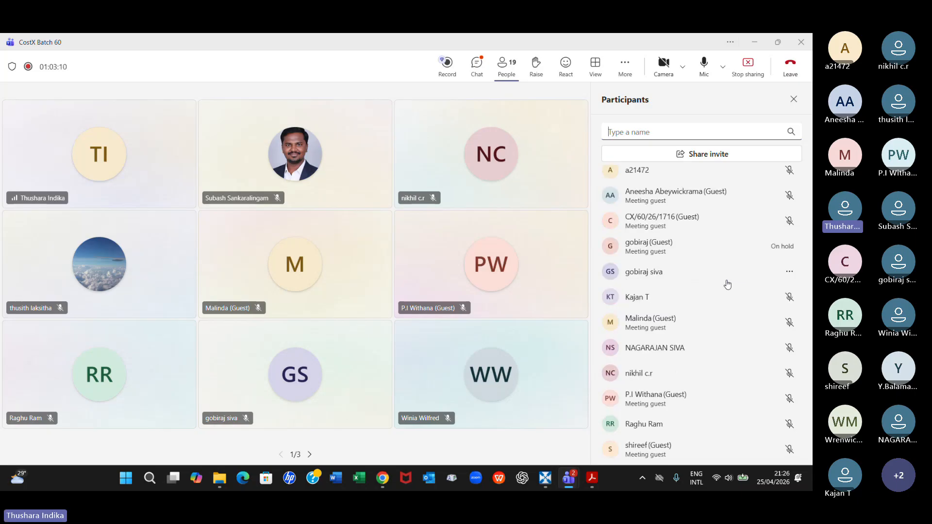
scroll(727, 285, "down", 3)
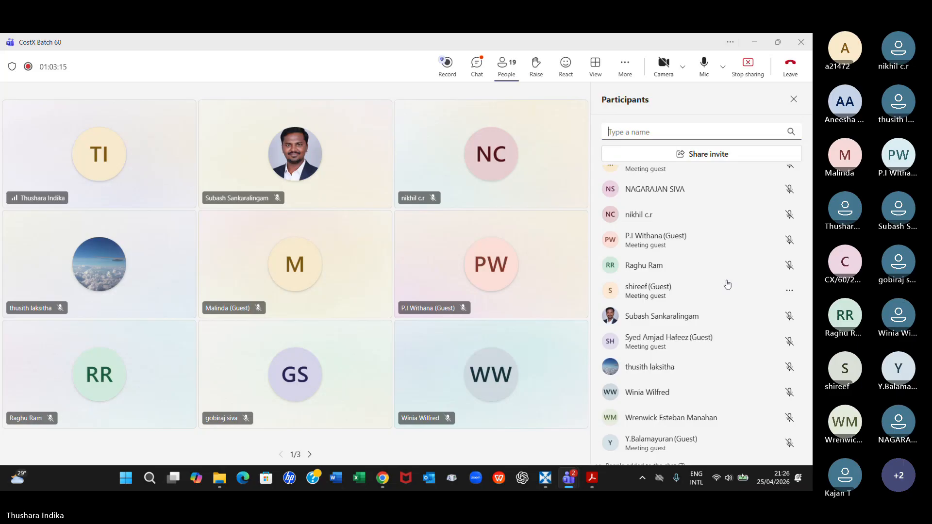
scroll(727, 284, "down", 3)
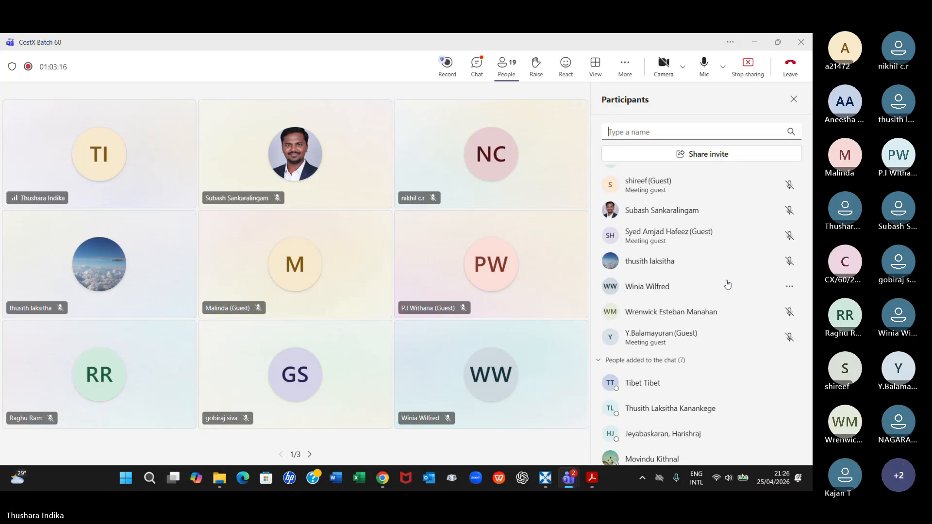
Close the meeting's participant list and read the meeting chat messages
scroll(727, 284, "up", 8)
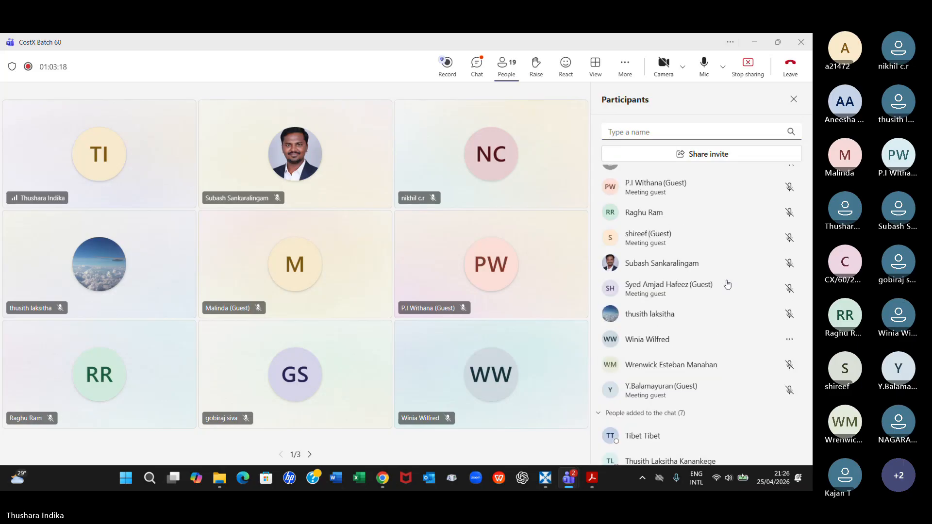
left_click(793, 100)
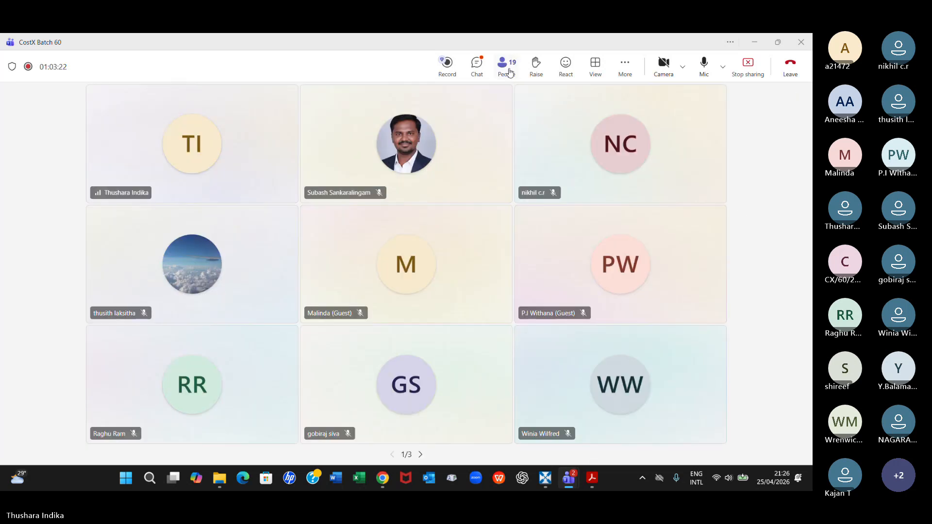
left_click(477, 64)
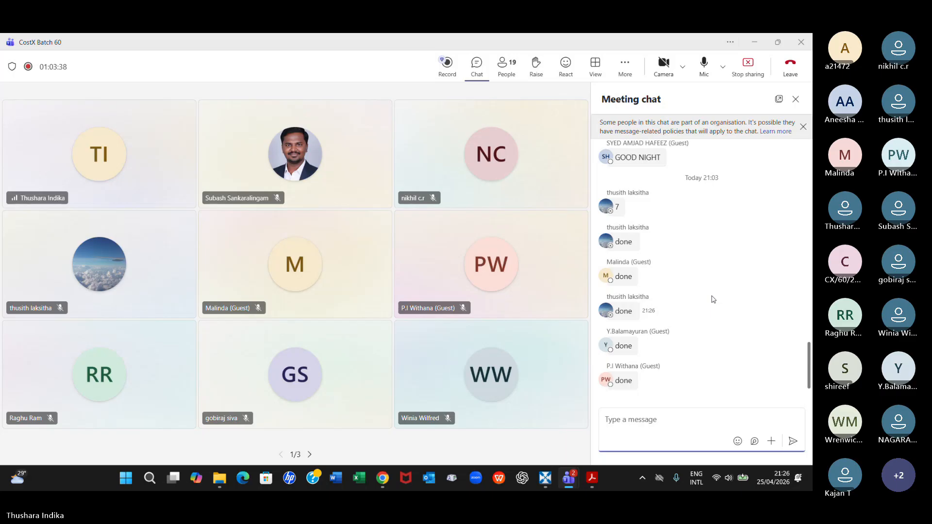
Switch to RIB CostX, open the BoQ Hotel workbook and open the sub-sheet behind the Masonry subtotal
left_click(545, 481)
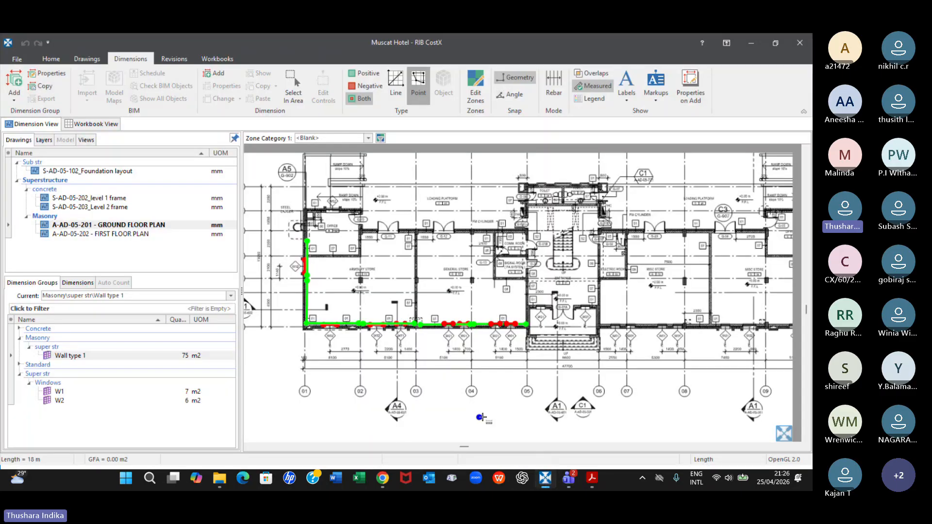
mouse_move(125, 400)
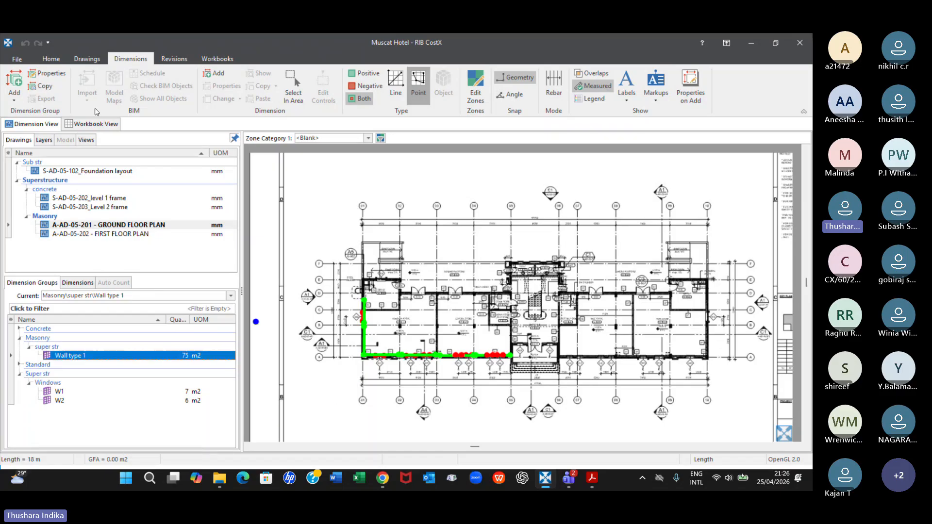
left_click(217, 58)
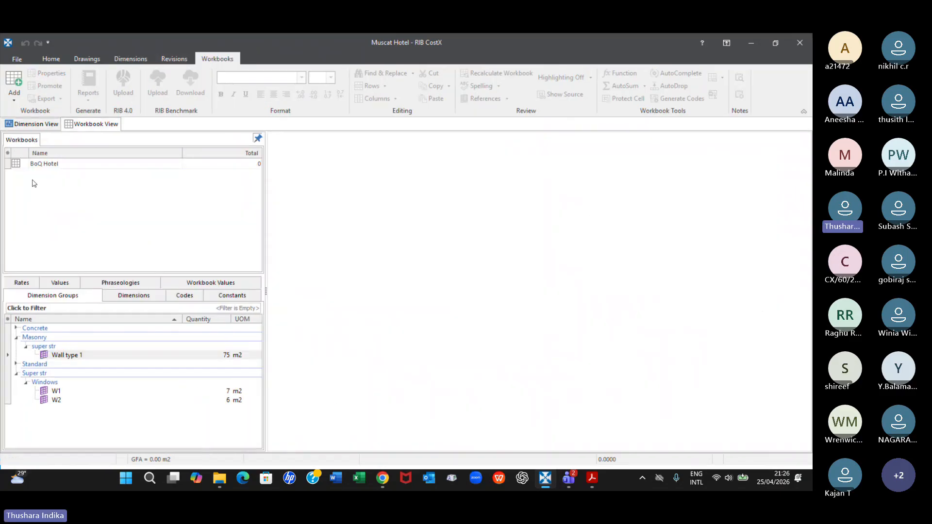
double_click(32, 165)
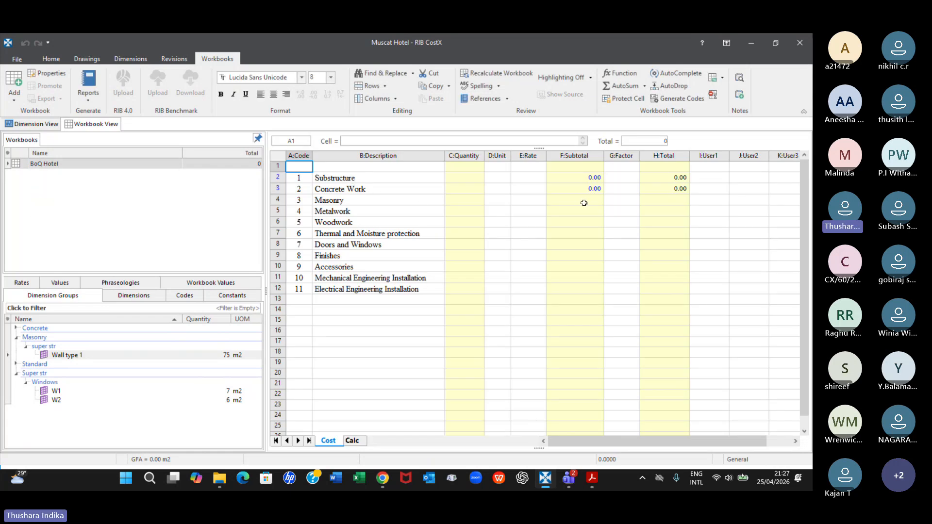
left_click(315, 204)
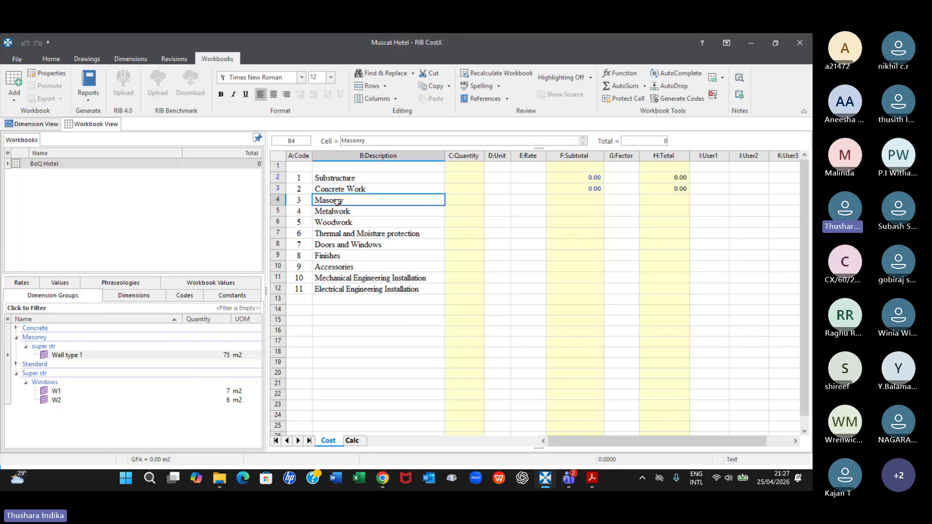
left_click(581, 201)
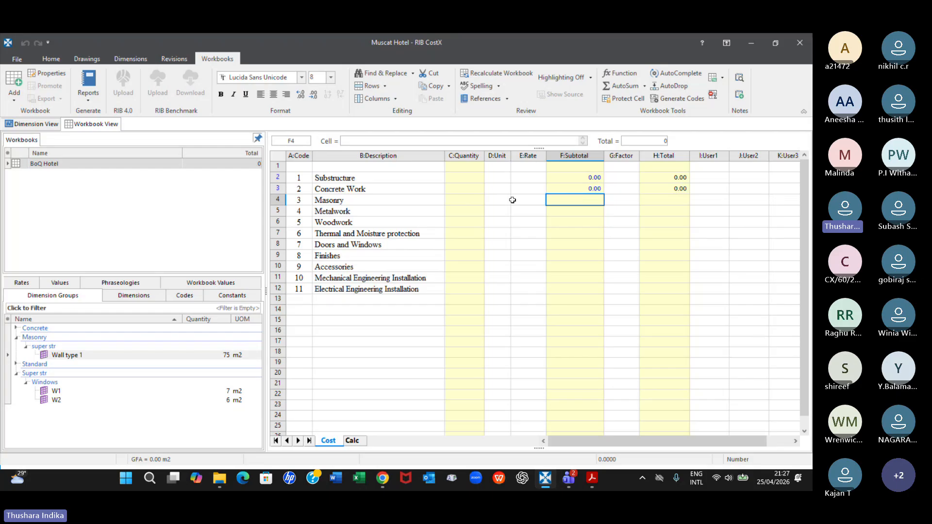
double_click(573, 201)
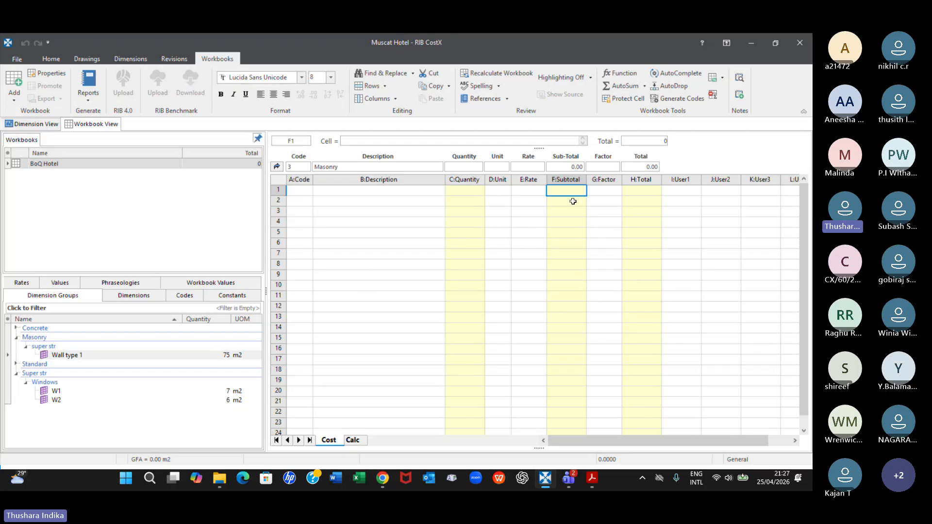
Enter the description "Block work" in row 3 of the Masonry sheet and "Type 1" in row 4
left_click(338, 201)
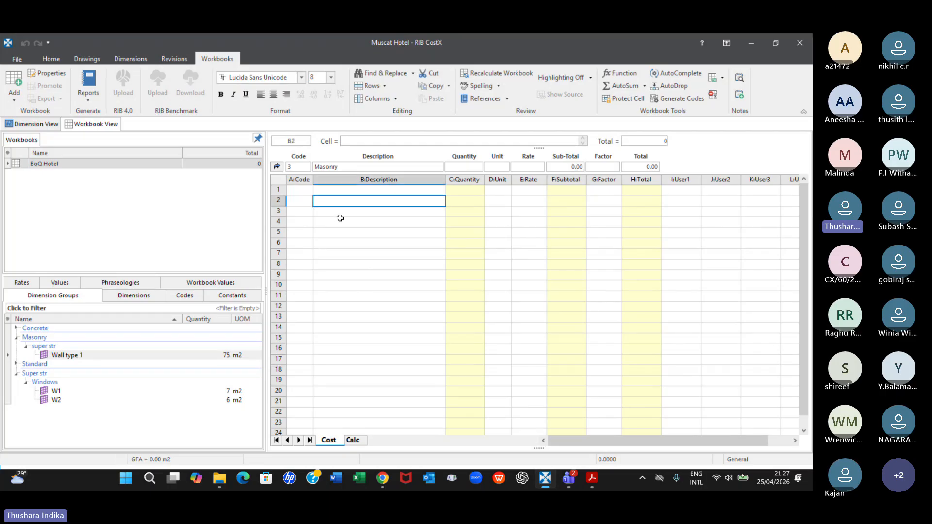
left_click(338, 212)
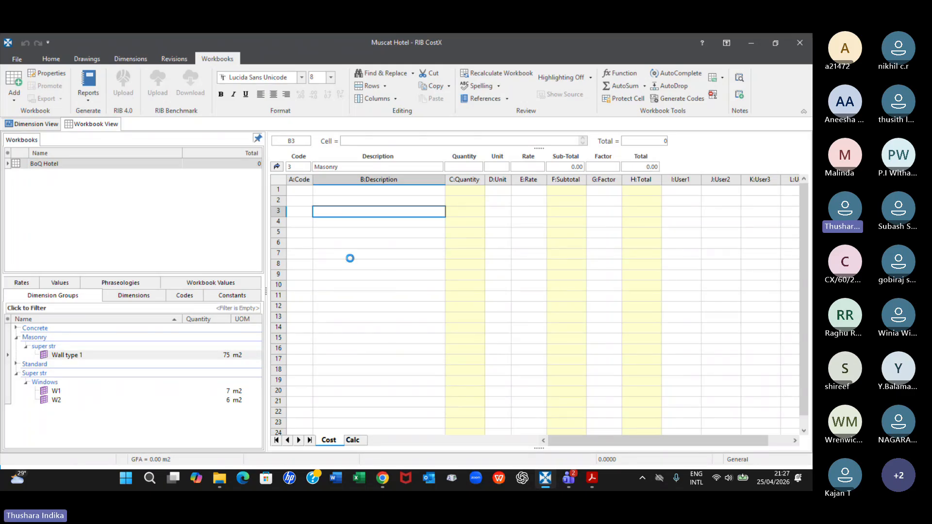
type("Block work")
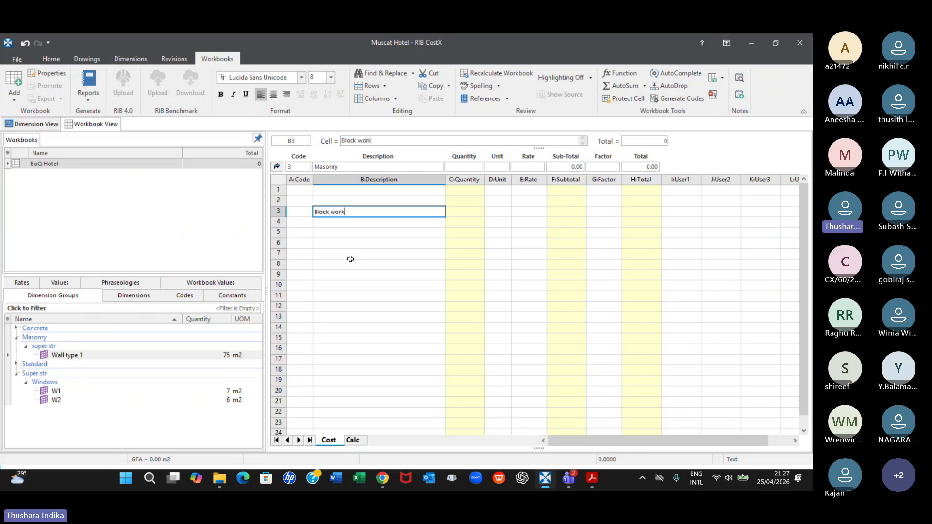
key("Return")
key("Return")
type("Ty")
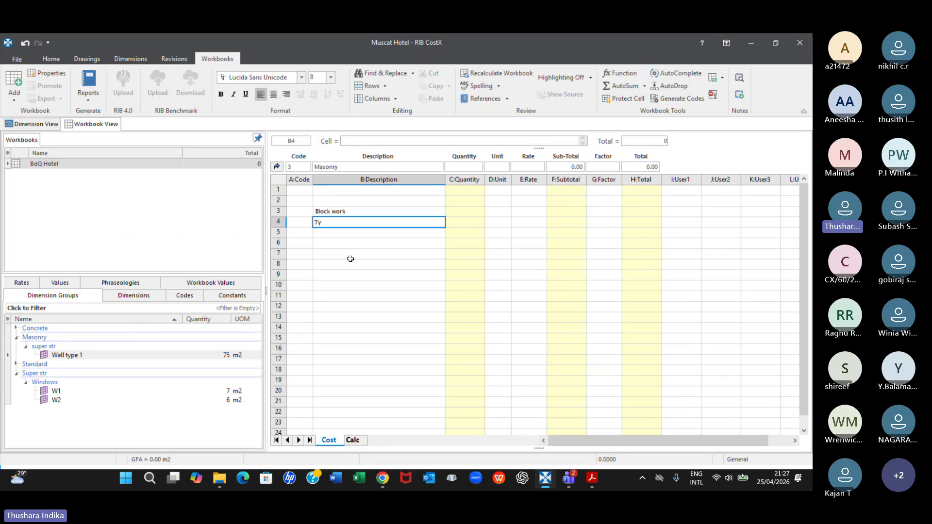
type("pe 1")
Set the unit of the Type 1 item to m2
left_click(477, 223)
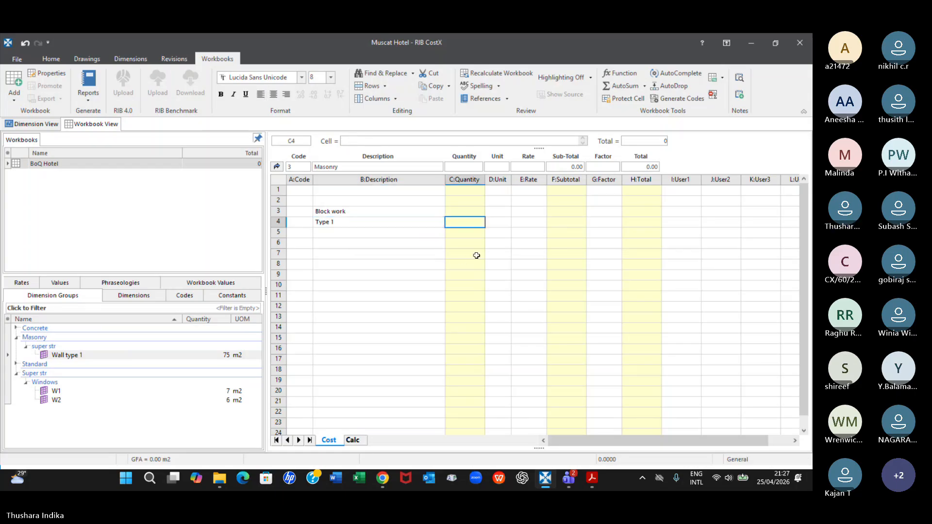
left_click(499, 221)
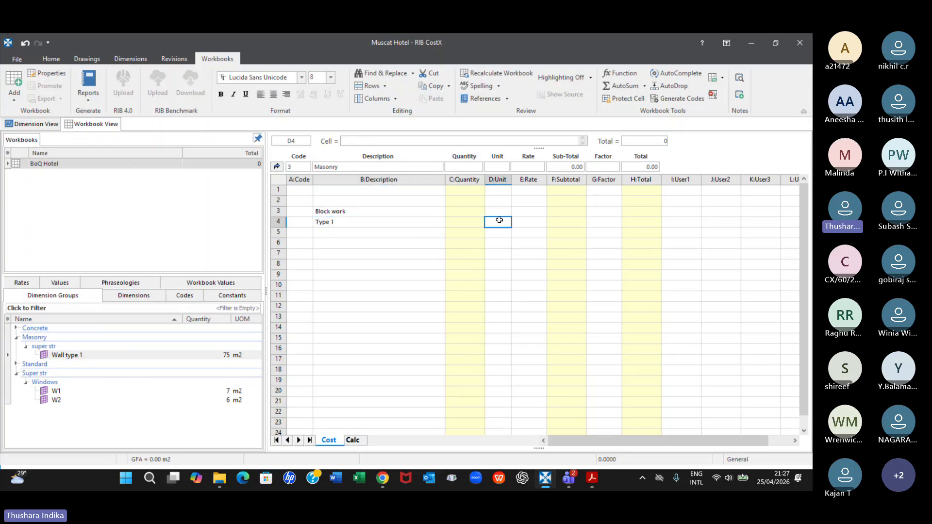
type("m2")
key("Return")
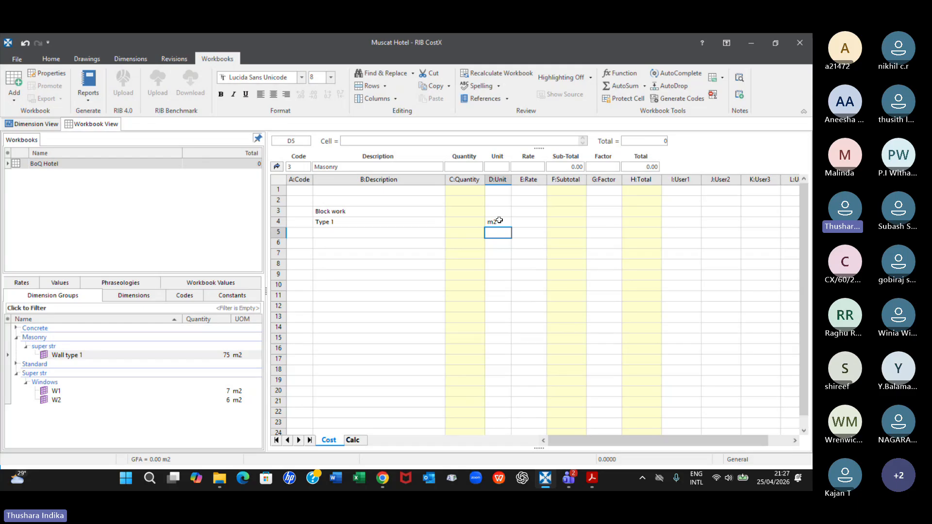
Add the Wall type 1 group's wall area to the Type 1 item's quantity sheet as a live link, and return to the Masonry sheet
left_click(230, 356)
left_click_drag(230, 359, 471, 224)
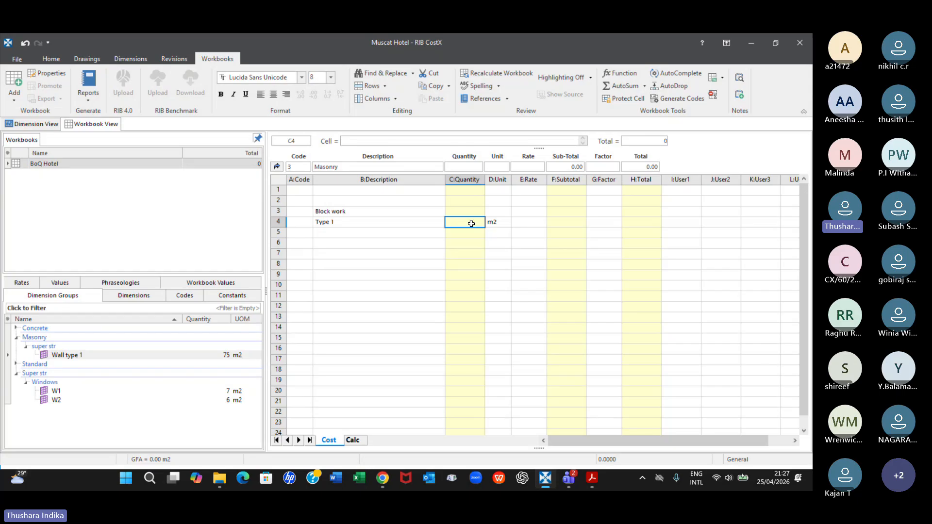
double_click(472, 223)
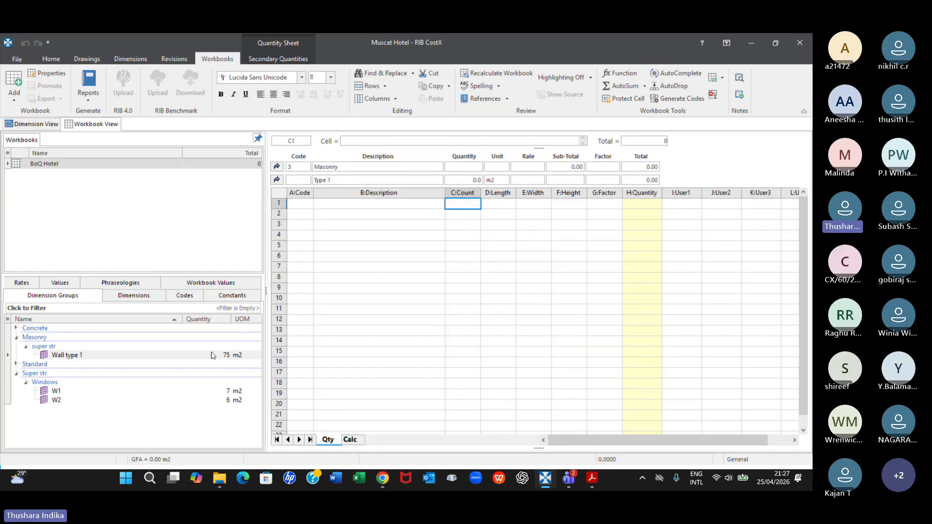
left_click_drag(215, 358, 500, 213)
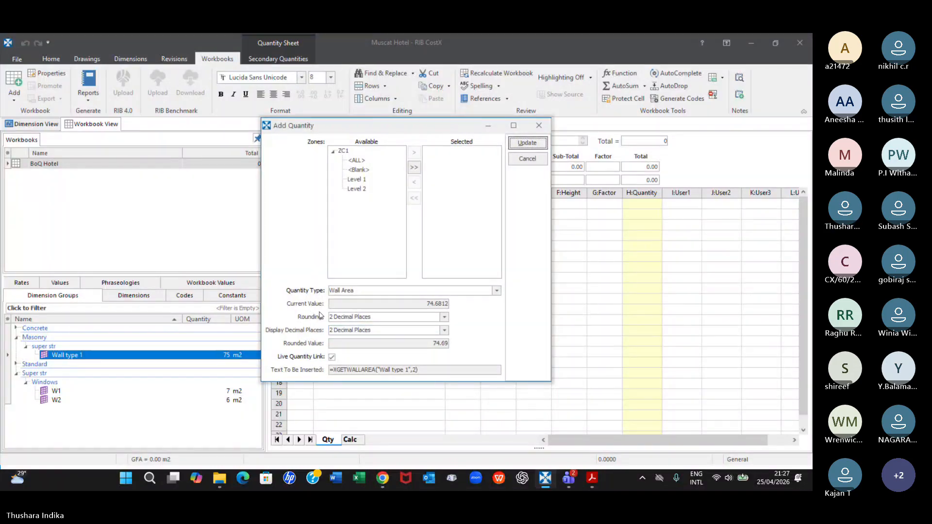
left_click(331, 357)
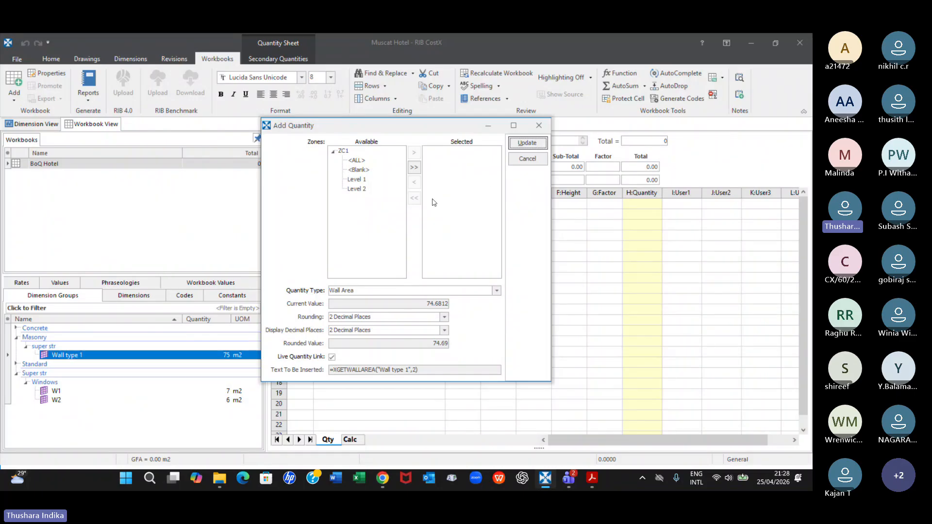
left_click(527, 143)
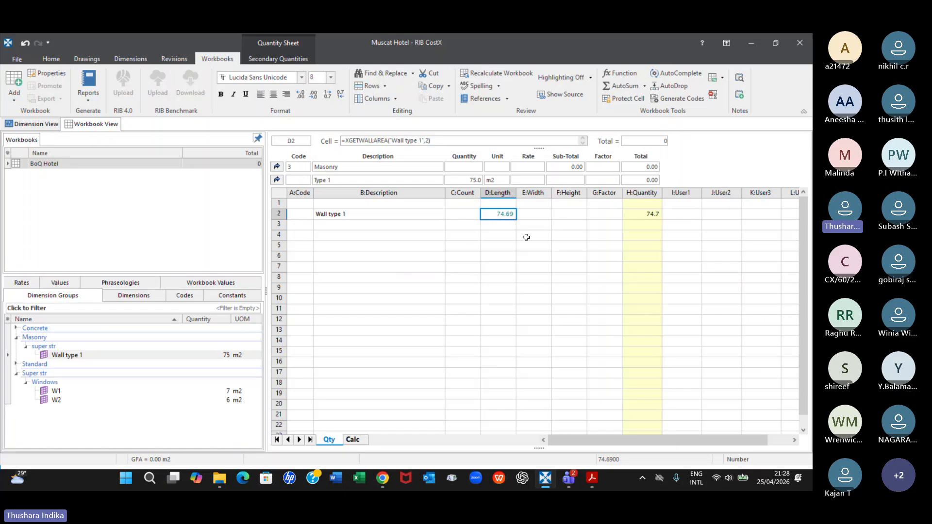
left_click(278, 179)
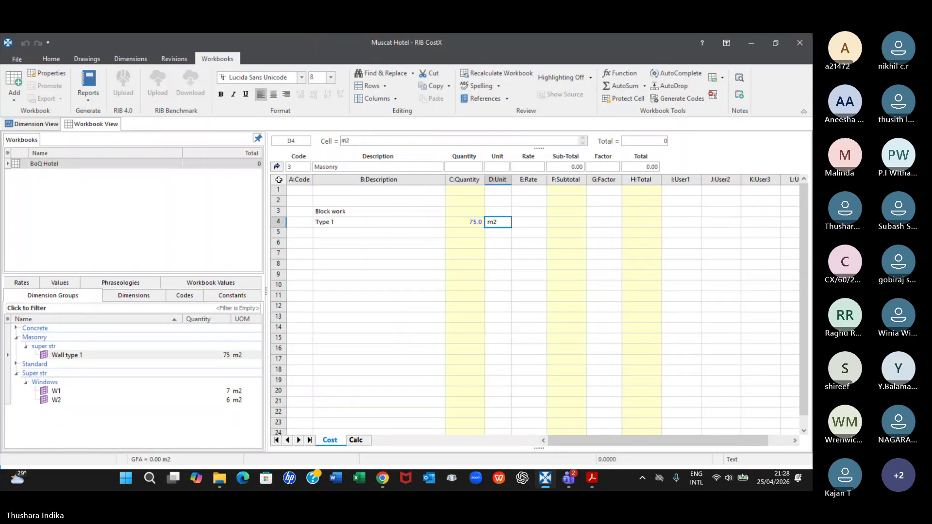
Underline the Block work heading in the Masonry sheet
left_click(346, 210)
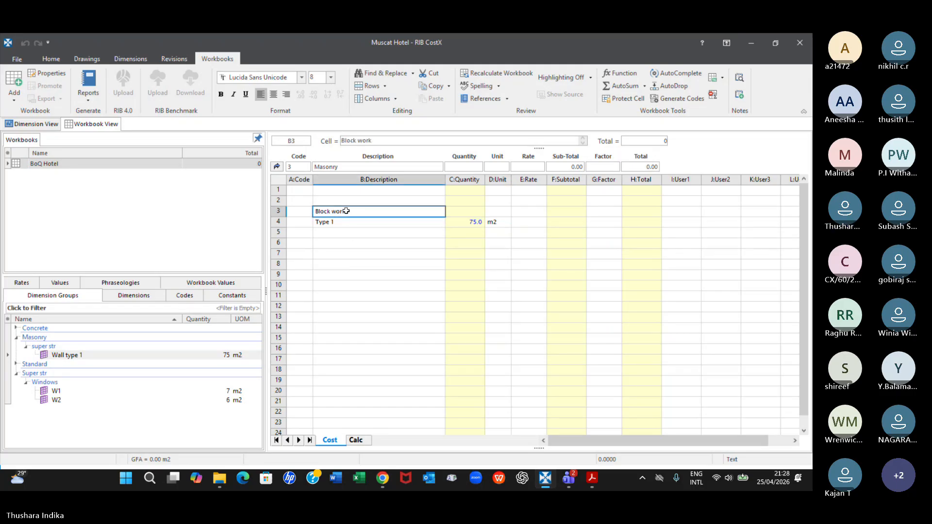
key("ctrl+u")
left_click(353, 252)
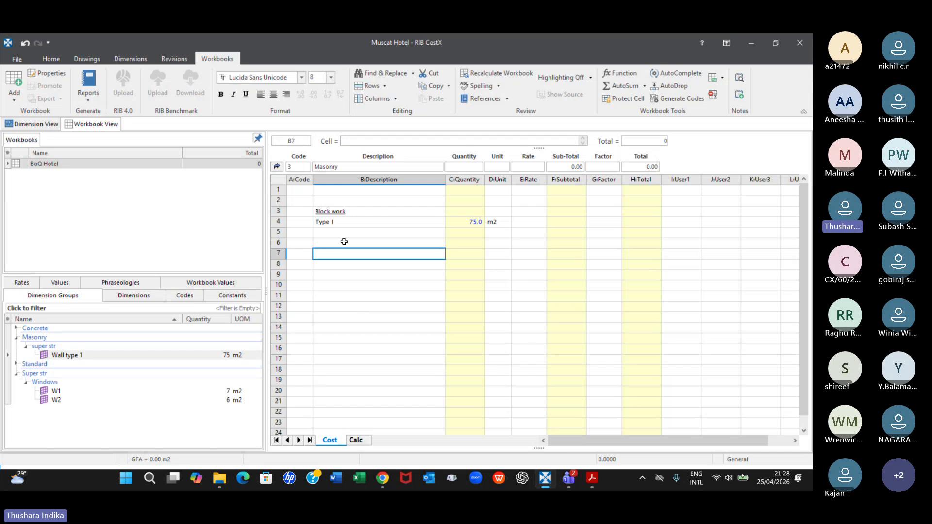
Return to the main bill and open the sub-sheet behind the Doors and Windows subtotal
left_click(277, 166)
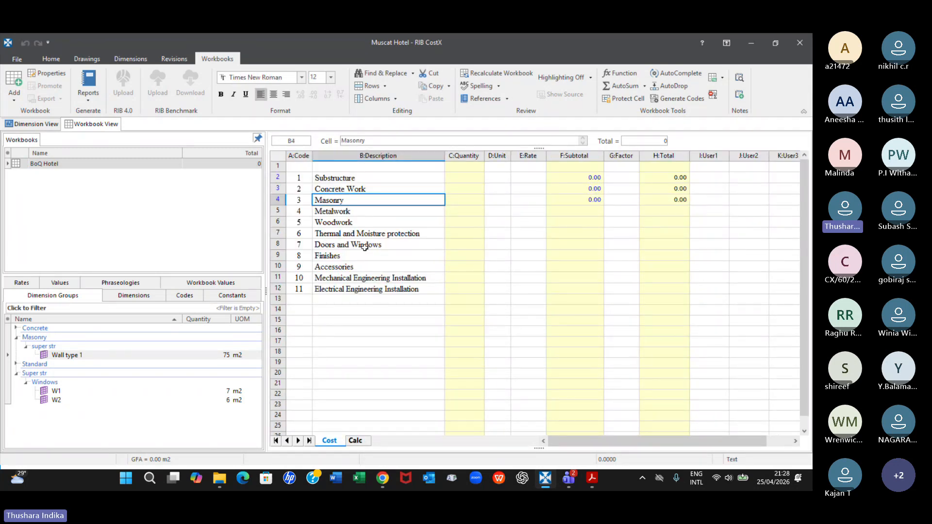
left_click(386, 248)
left_click(575, 244)
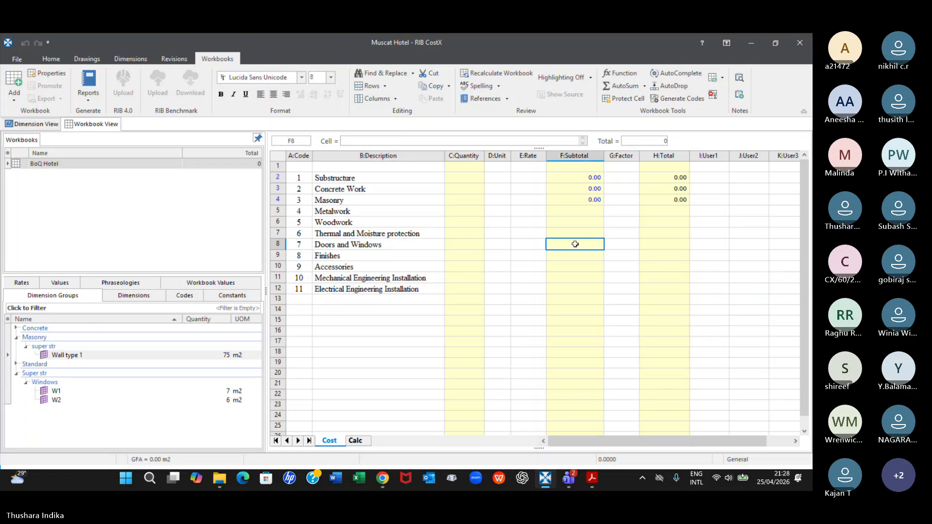
double_click(575, 244)
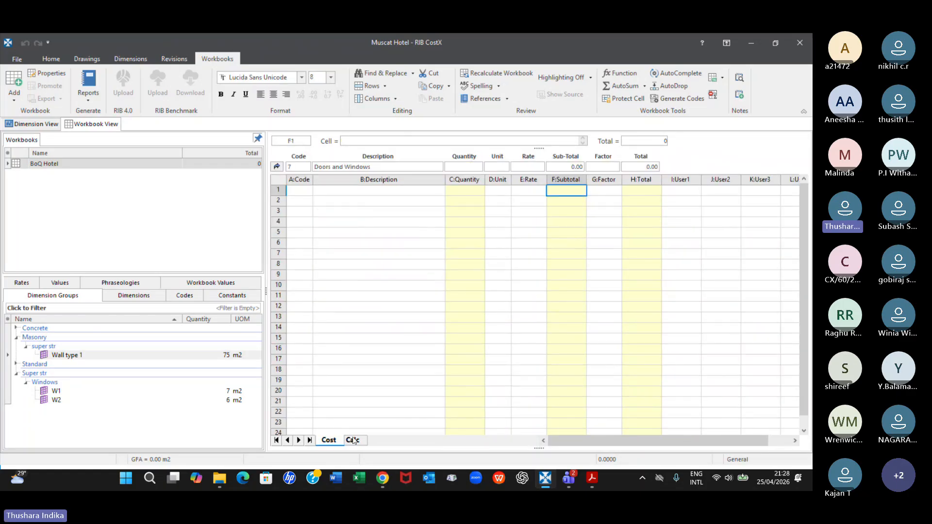
Switch to File Explorer and open the Bill No. 10 - Muscat Hotel Excel workbook from the Muscat Hotel folder
left_click(224, 482)
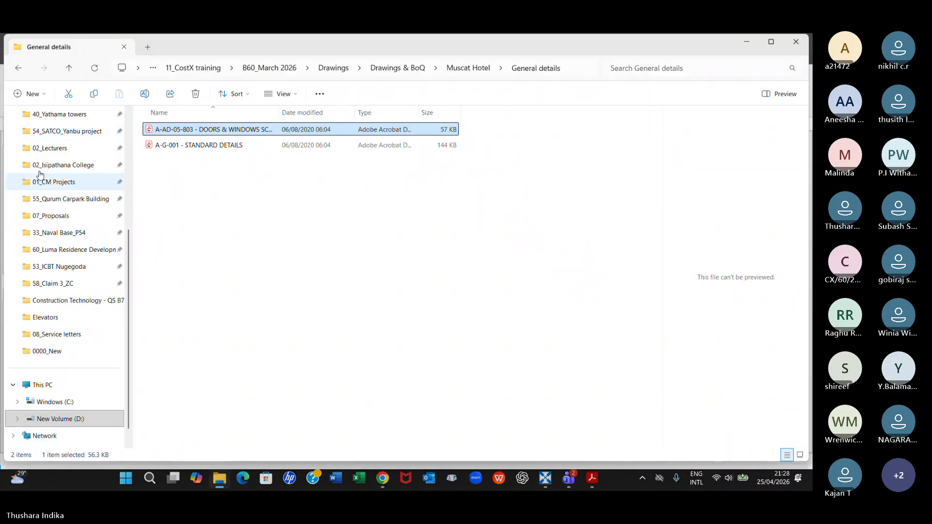
left_click(69, 68)
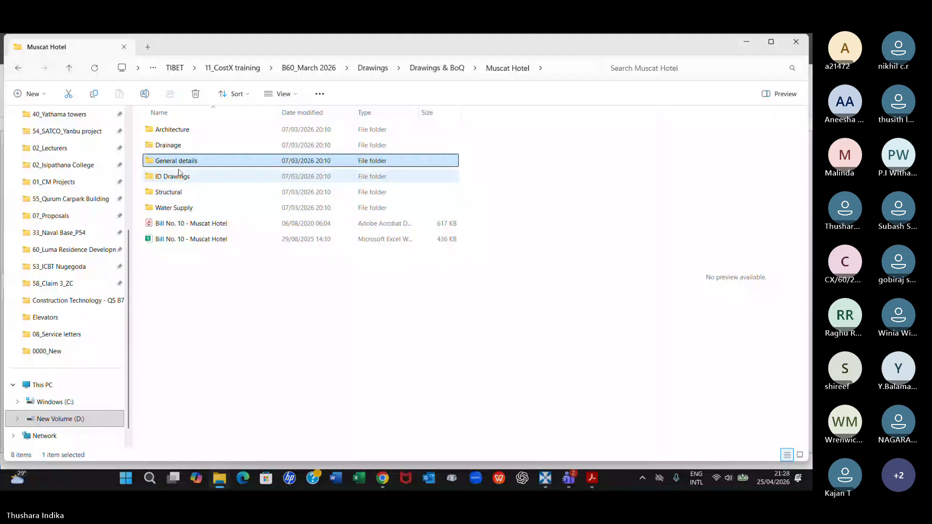
left_click(188, 240)
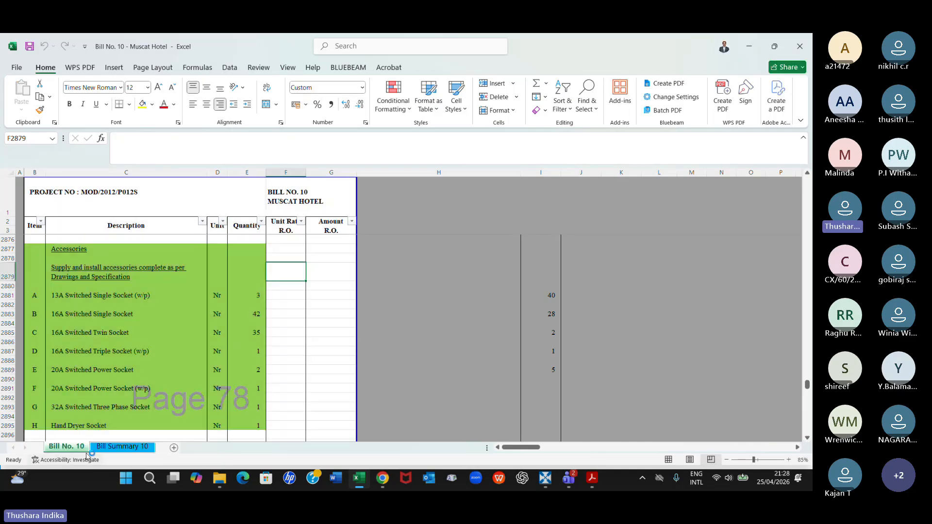
Copy the aluminium windows description and the Type W01 and W02 items with their units from Bill No. 10's Doors and Windows section
scroll(771, 383, "up", 20)
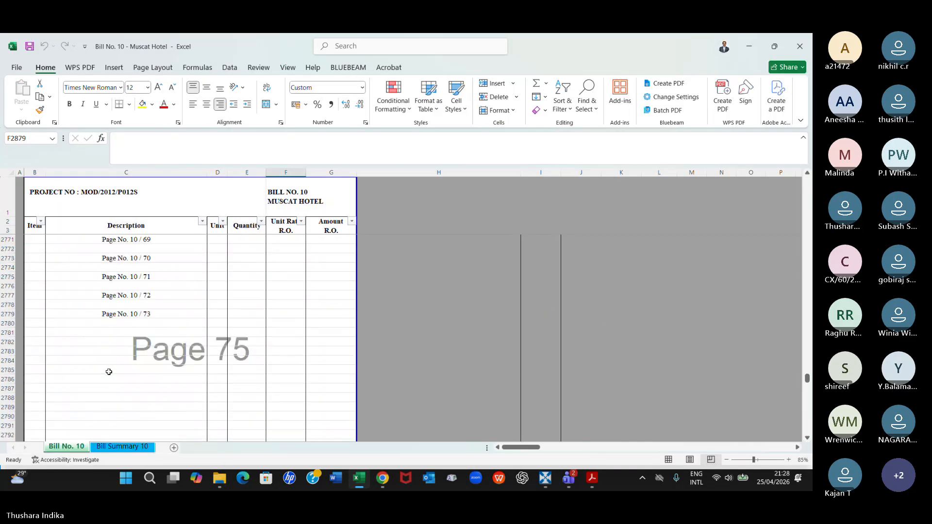
left_click_drag(807, 376, 808, 232)
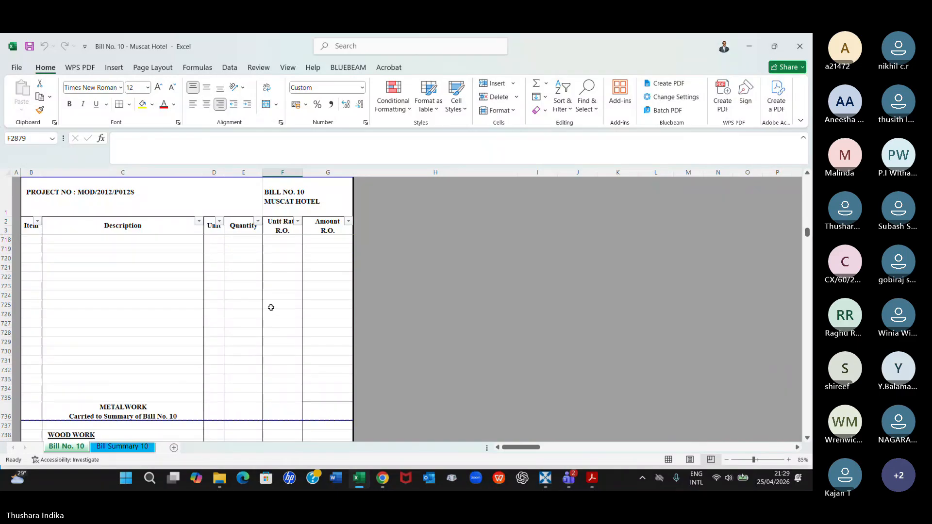
scroll(249, 325, "down", 3)
scroll(192, 347, "down", 20)
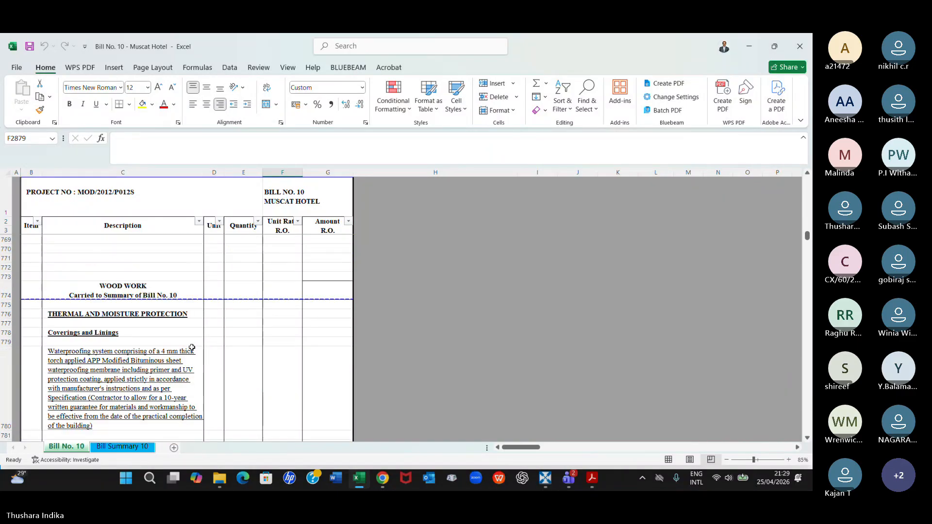
scroll(192, 348, "down", 20)
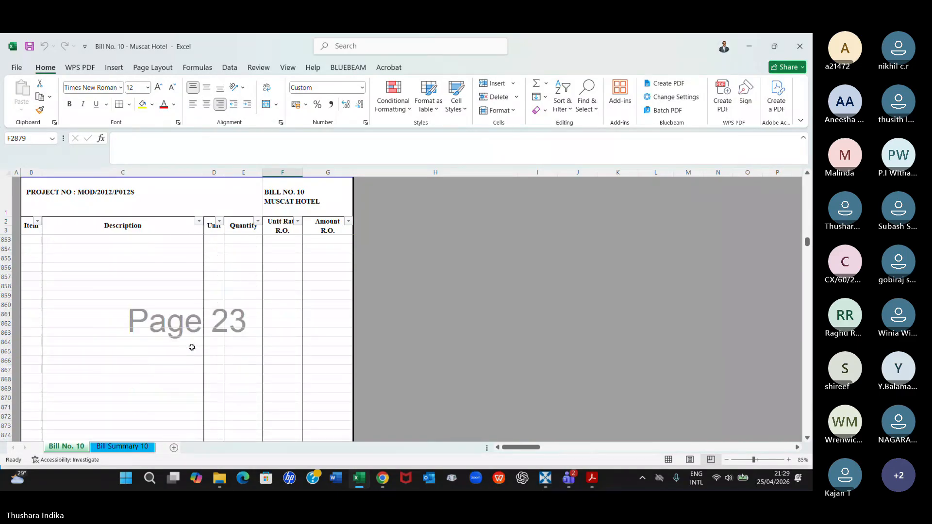
scroll(192, 348, "down", 16)
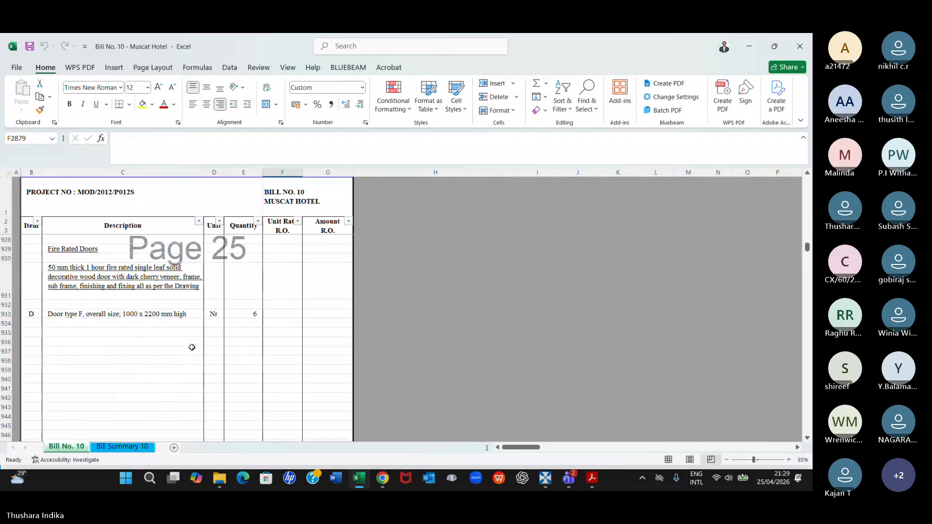
scroll(192, 347, "down", 15)
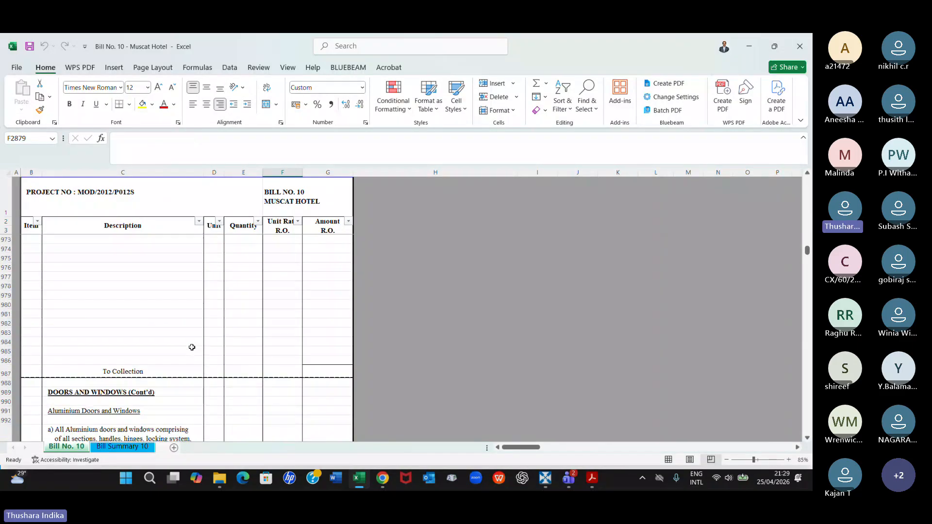
scroll(192, 348, "down", 10)
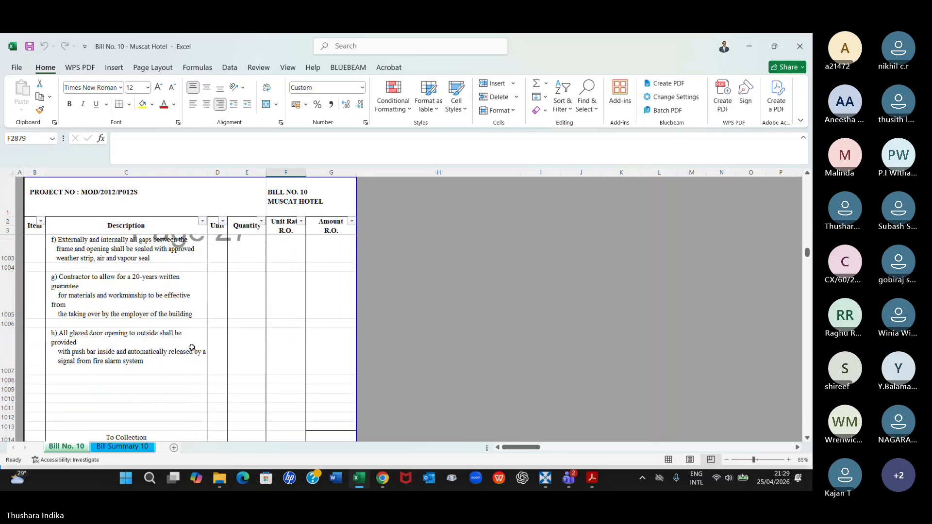
scroll(192, 348, "down", 4)
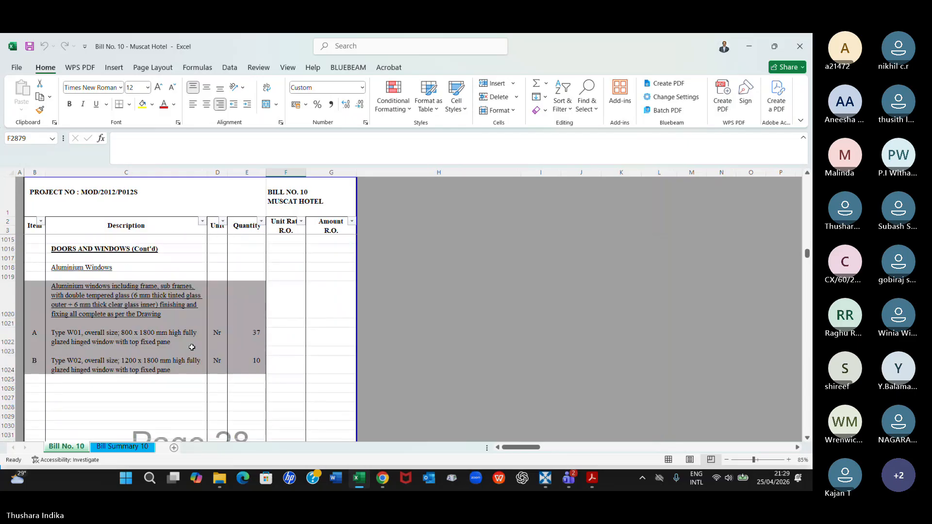
left_click(40, 306)
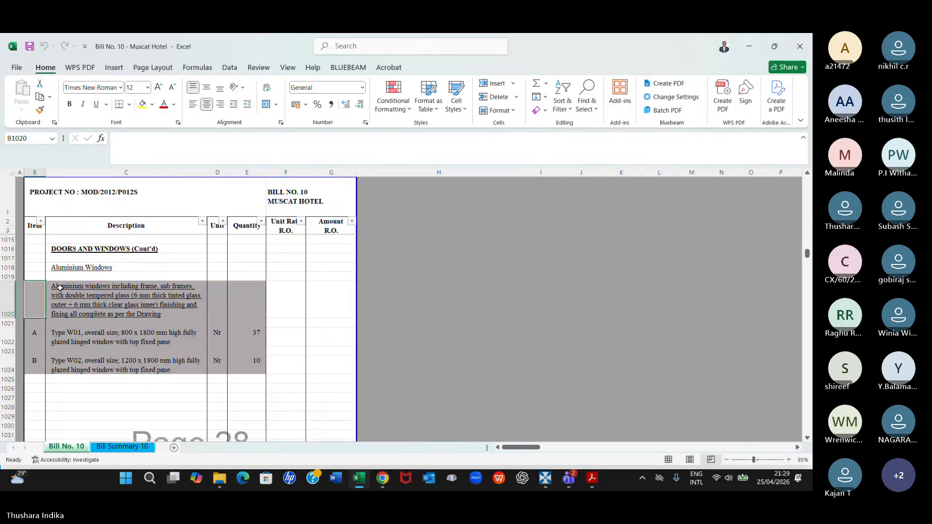
left_click_drag(60, 287, 223, 375)
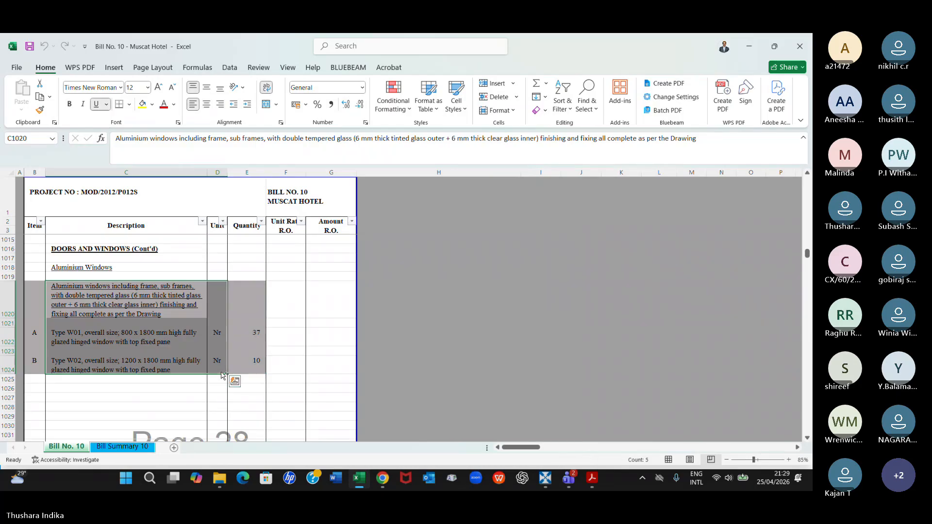
key("ctrl+c")
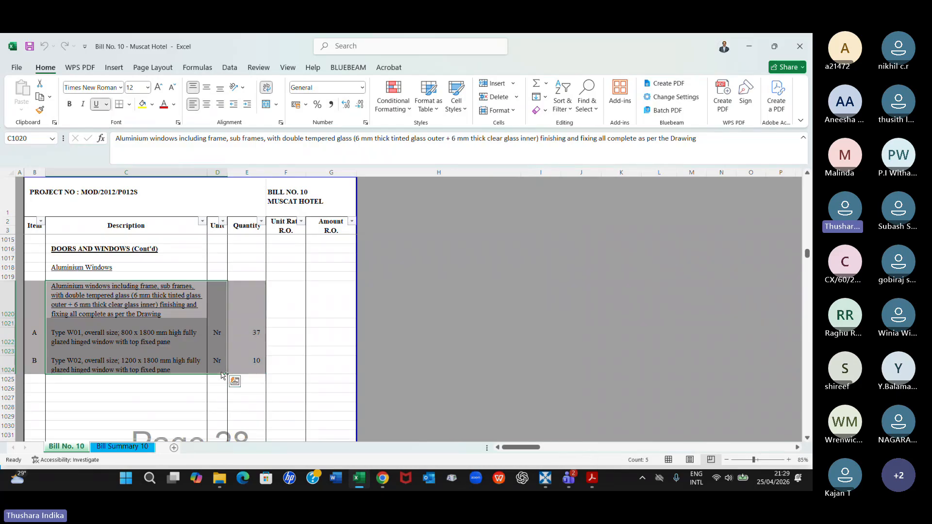
Switch to RIB CostX and paste the copied window items into the Doors and Windows sheet, starting at description cell B2
left_click(546, 479)
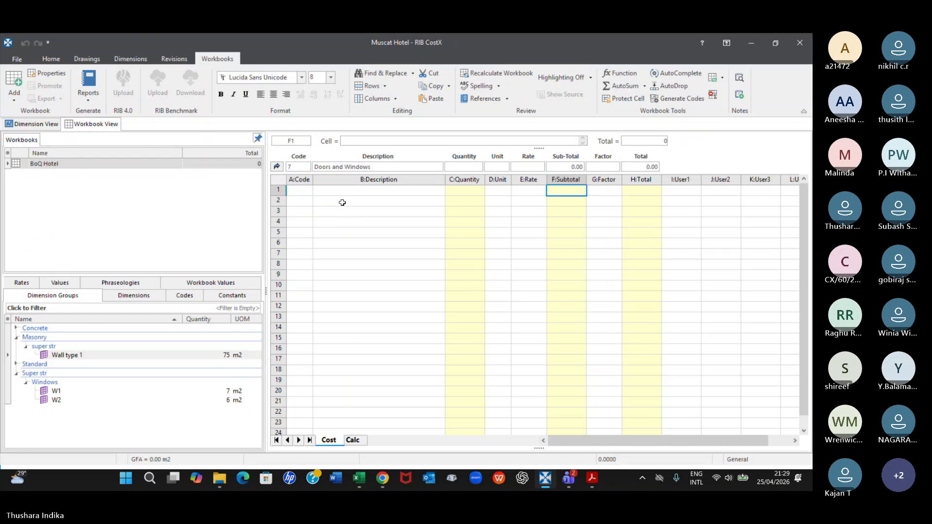
left_click(341, 201)
key("ctrl+v")
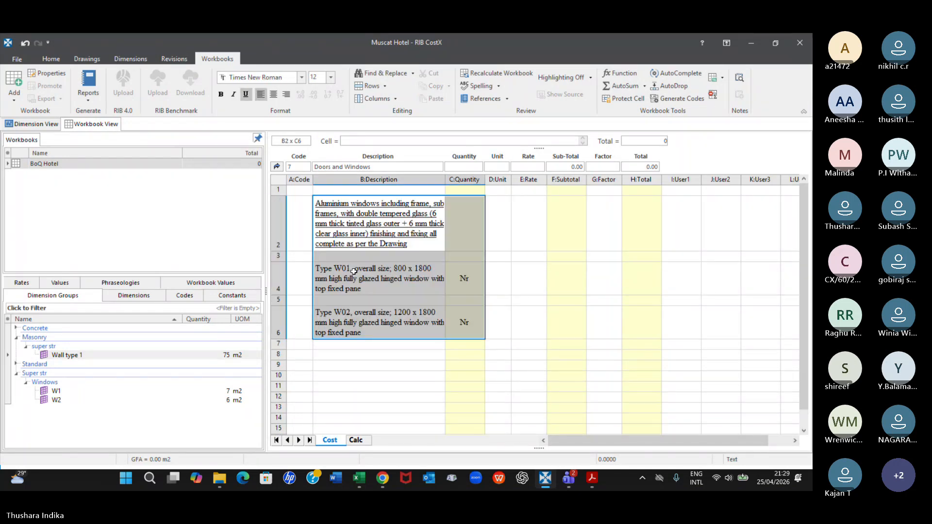
Clear the misplaced Nr entries from the Quantity cells of the Type W01 and Type W02 items
left_click(465, 275)
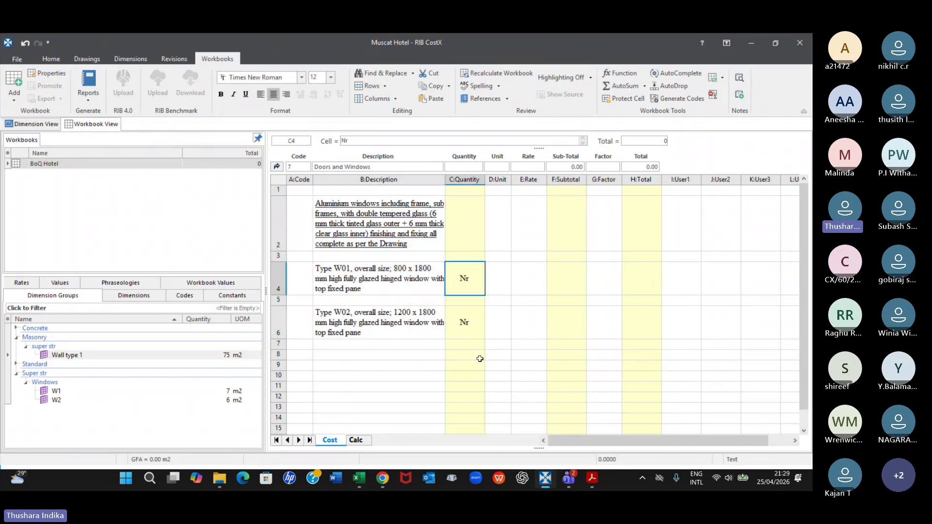
key("Delete")
left_click(478, 332)
key("Delete")
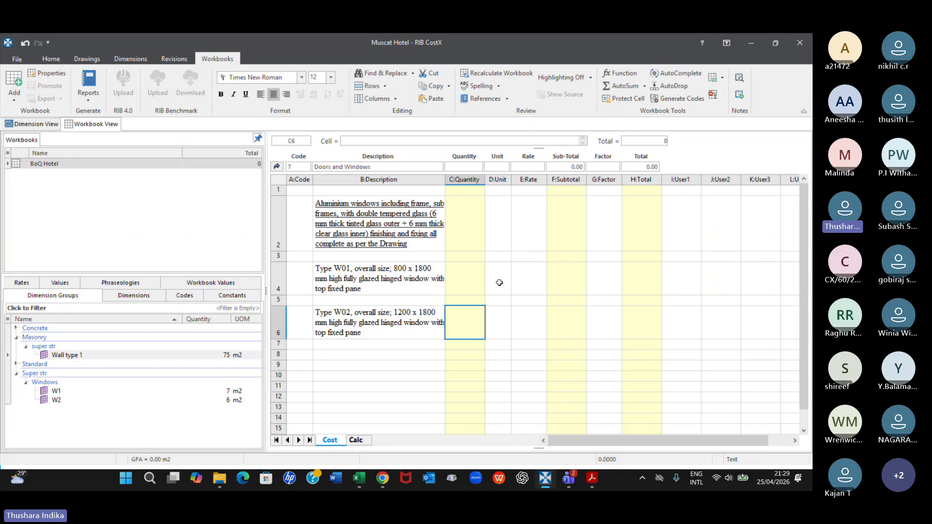
Enter Nr as the unit for both the Type W01 and Type W02 window items
left_click(499, 283)
type("Nr")
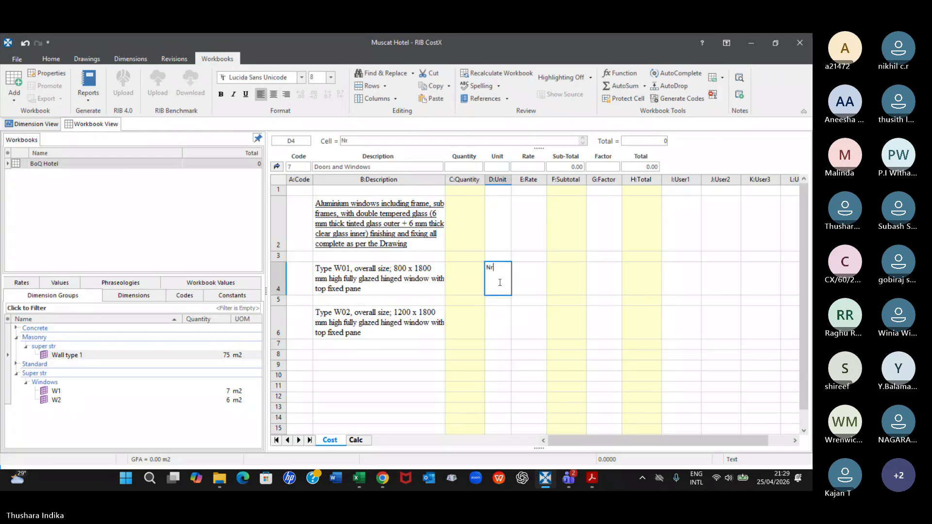
key("Return")
key("Return")
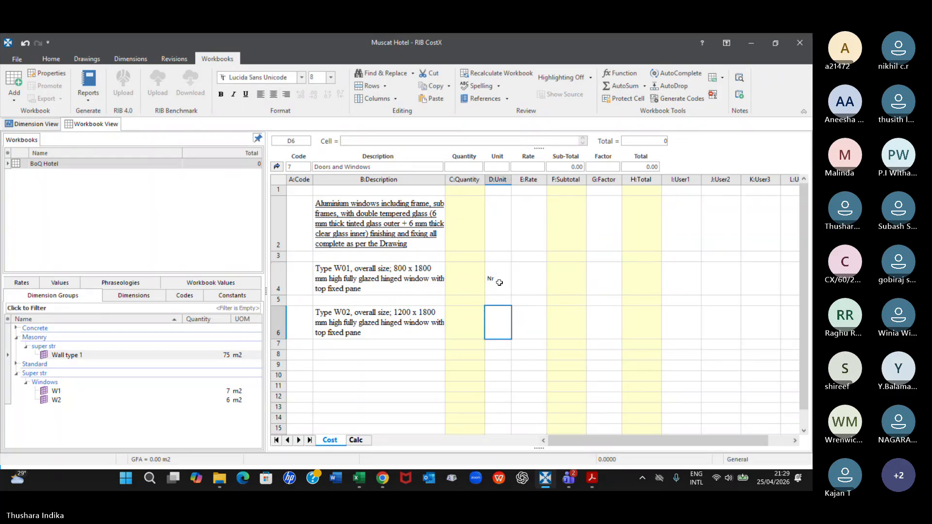
type("Nr")
key("Return")
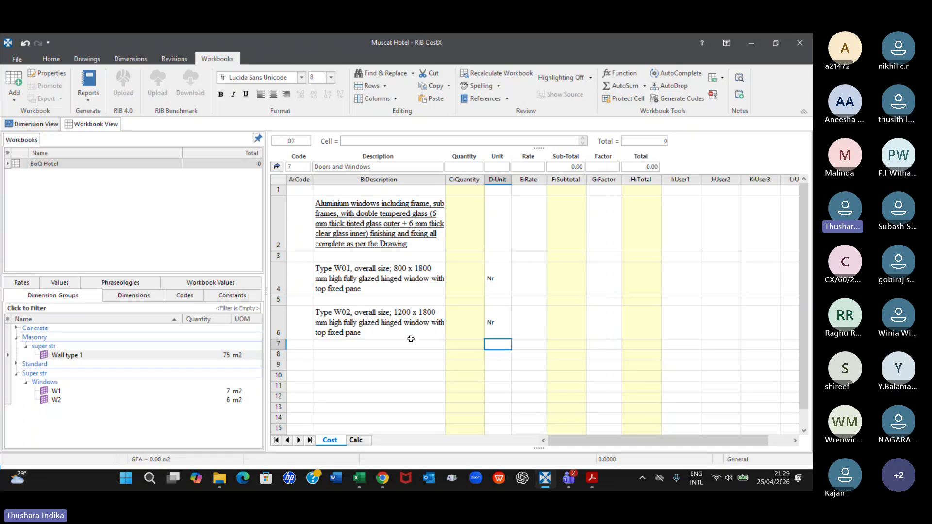
Add the W1 group's Count to row 2 of the Type W01 quantity sheet as a live link, and return to Doors and Windows
left_click(466, 280)
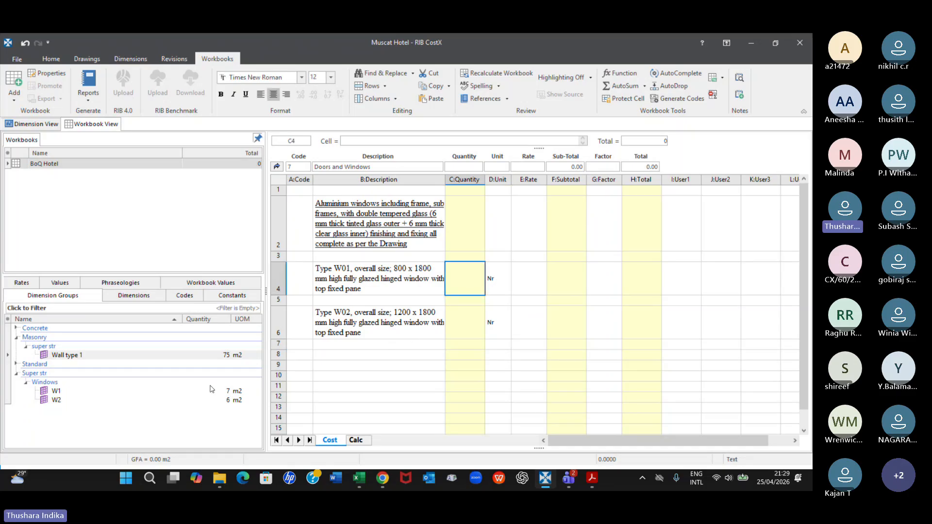
double_click(469, 280)
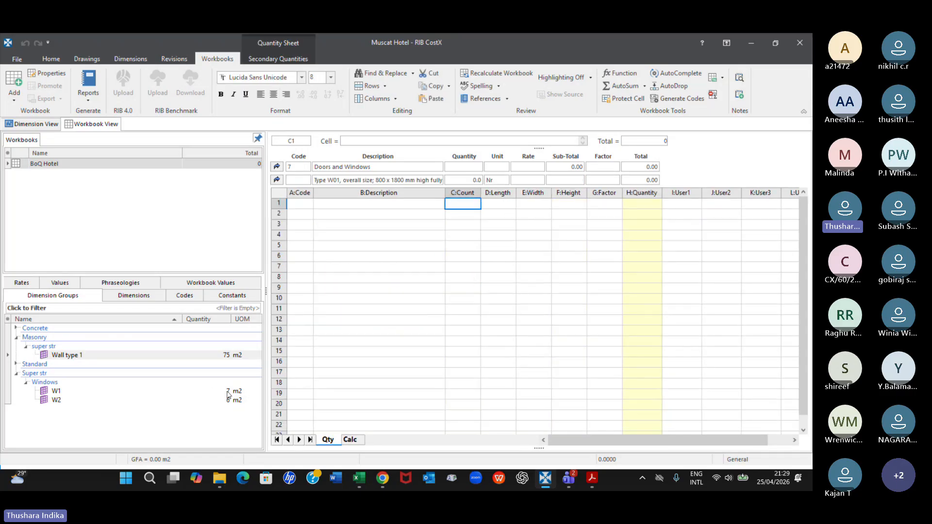
left_click_drag(56, 390, 464, 218)
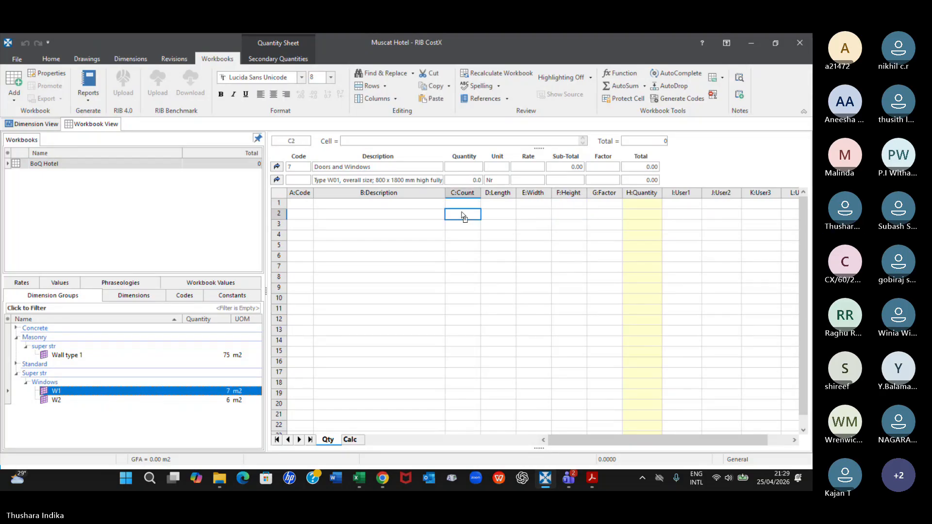
left_click_drag(462, 216, 462, 216)
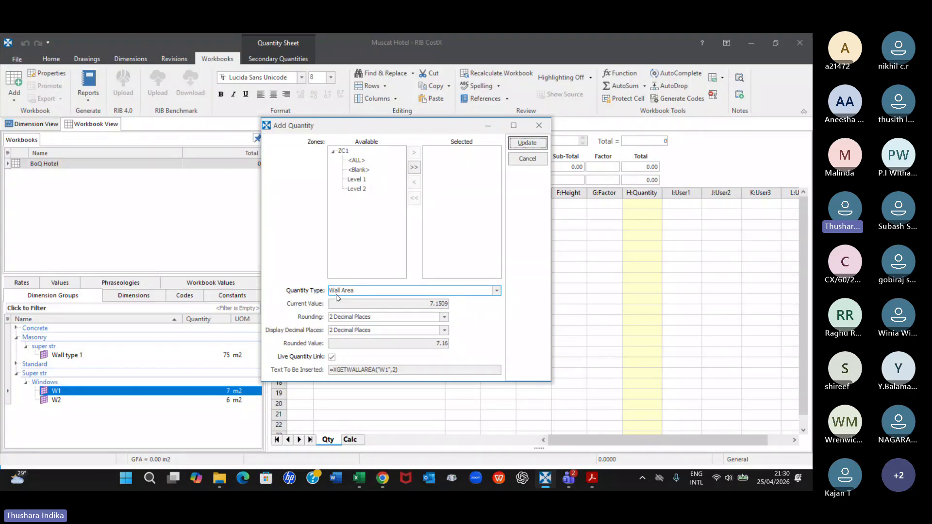
left_click(496, 291)
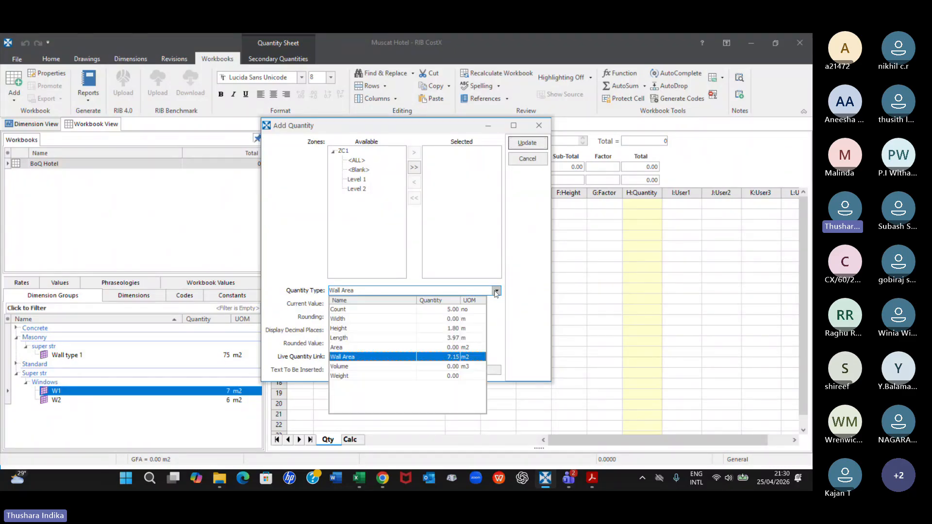
left_click(341, 311)
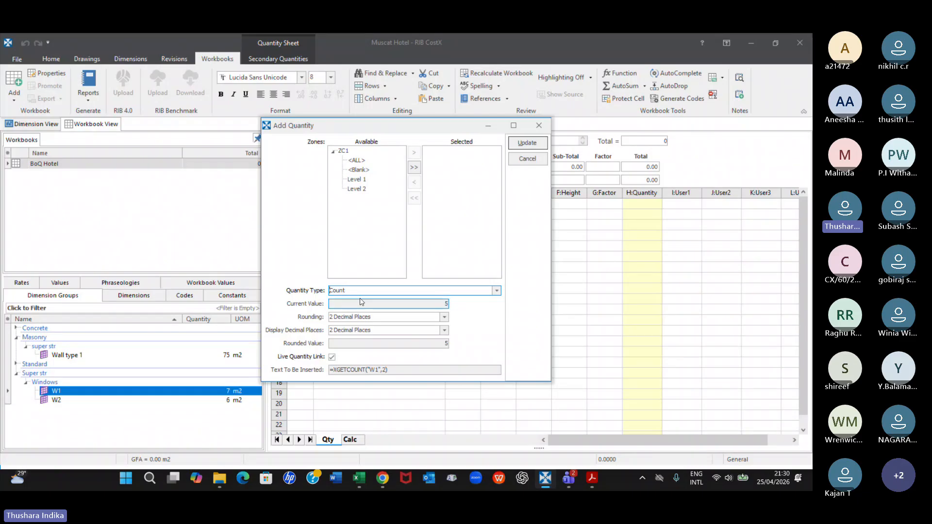
left_click(545, 145)
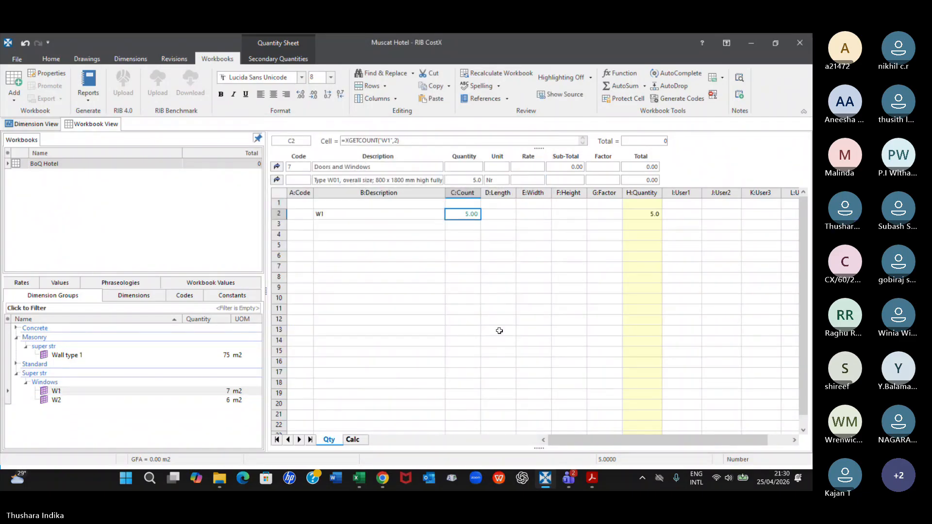
left_click(277, 180)
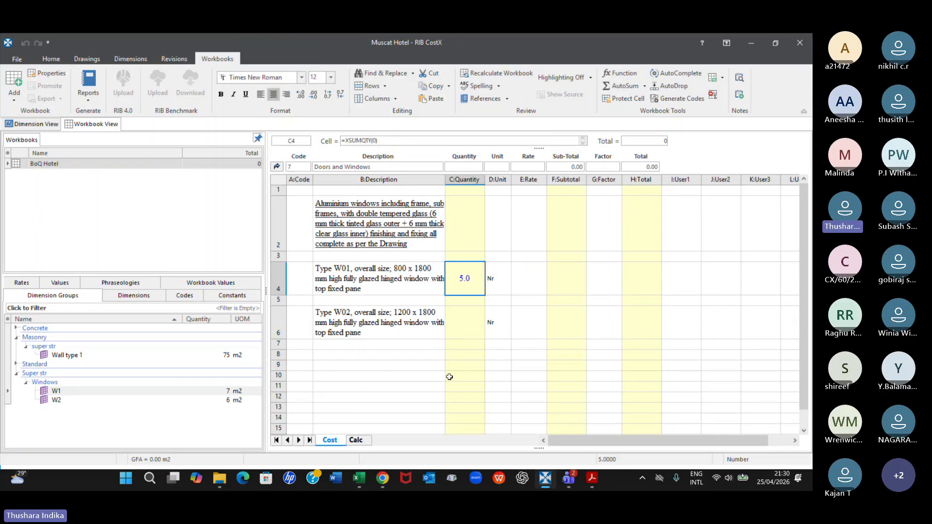
Add the W2 group's Count to row 2 of the Type W02 quantity sheet as a live link, and return to Doors and Windows
left_click(463, 323)
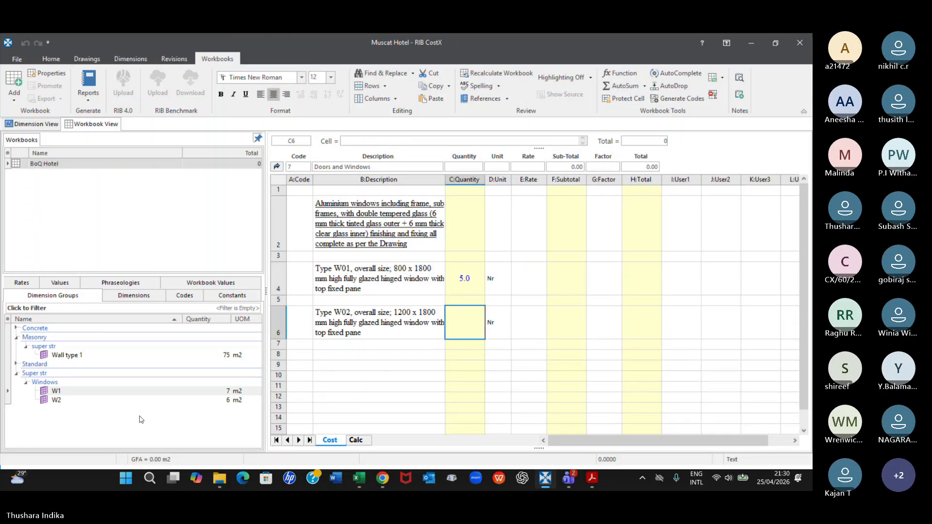
double_click(462, 326)
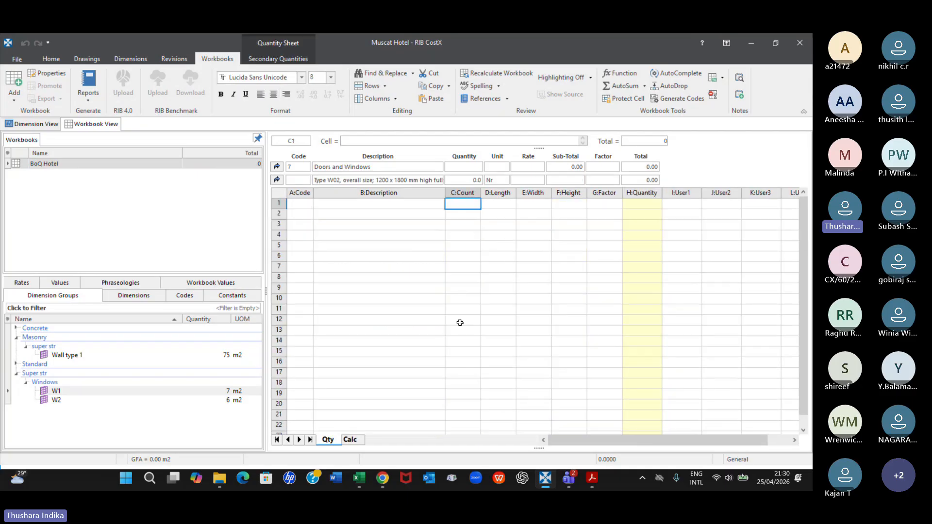
left_click(204, 402)
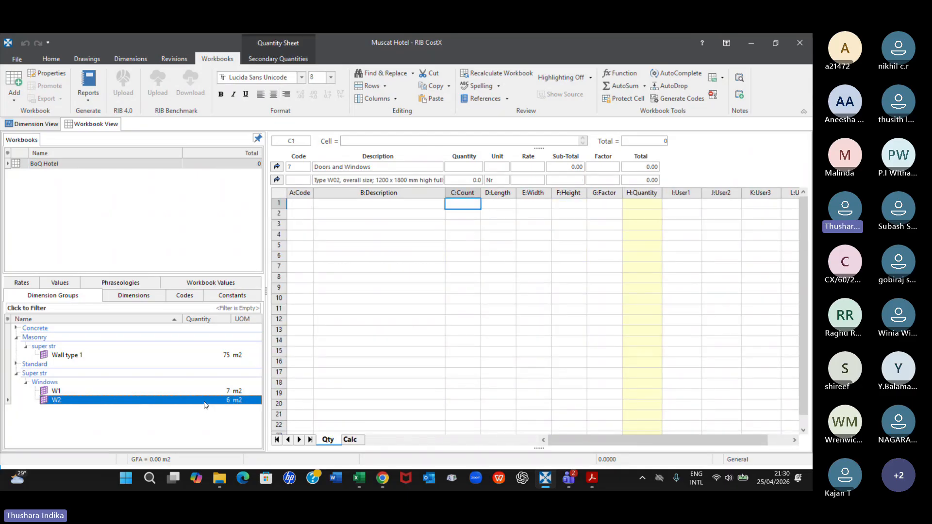
left_click(492, 216)
left_click(550, 217)
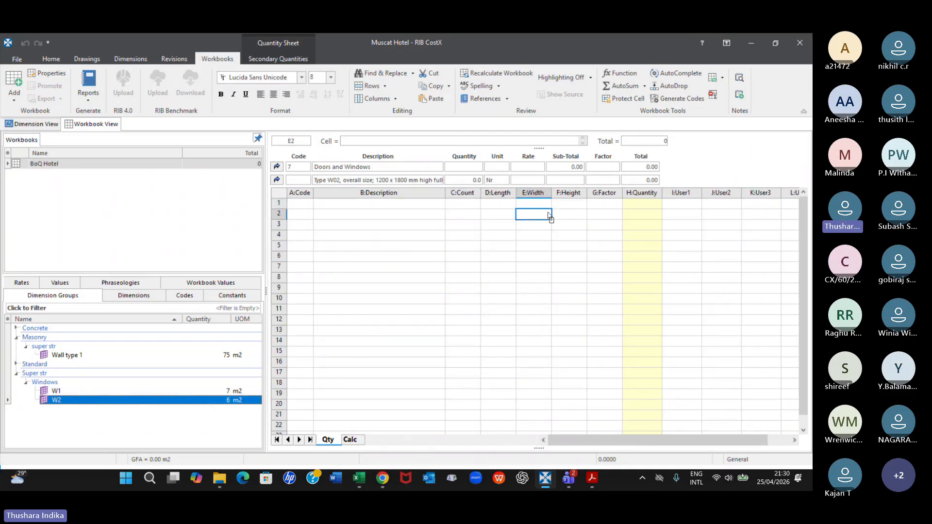
left_click_drag(548, 213, 467, 213)
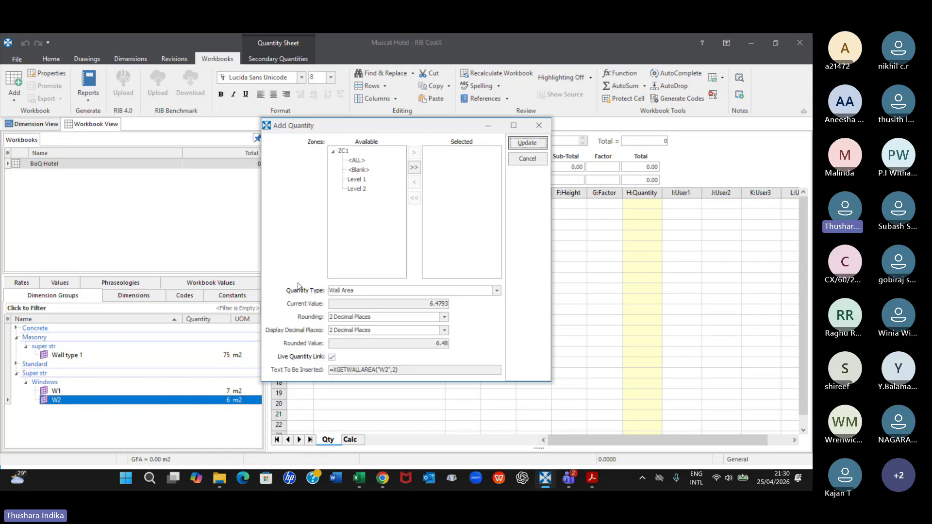
left_click(497, 290)
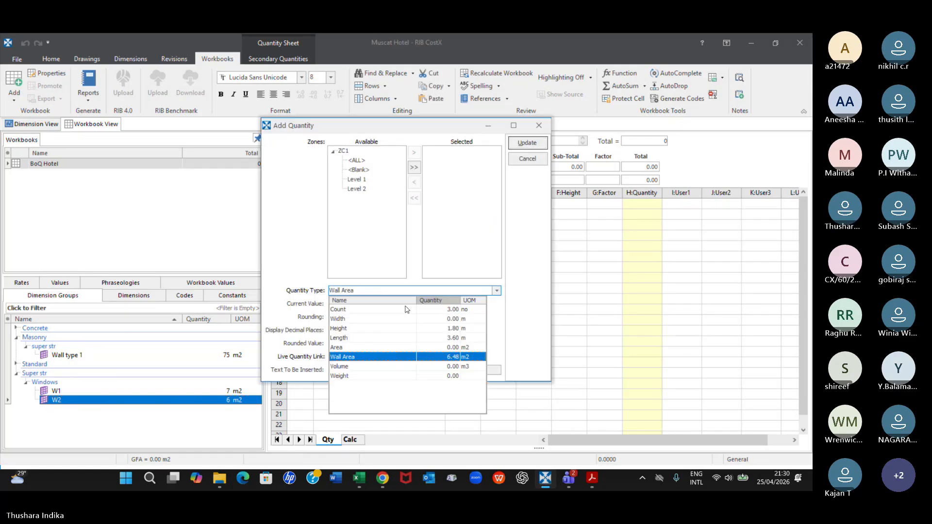
left_click(340, 311)
left_click(528, 143)
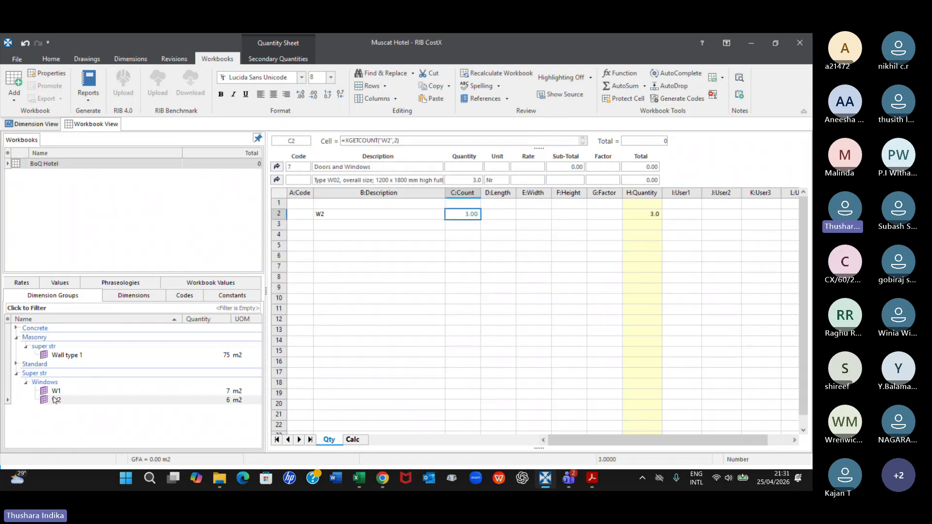
mouse_move(55, 400)
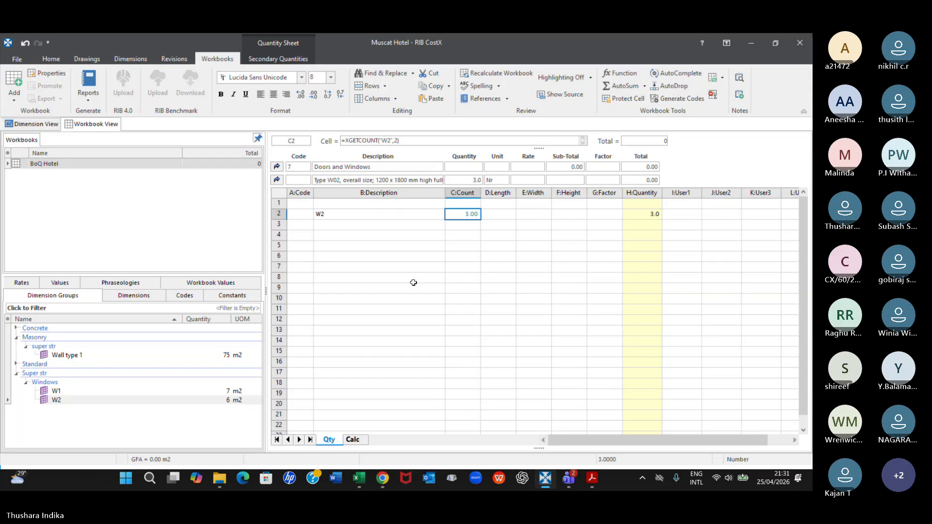
left_click(281, 180)
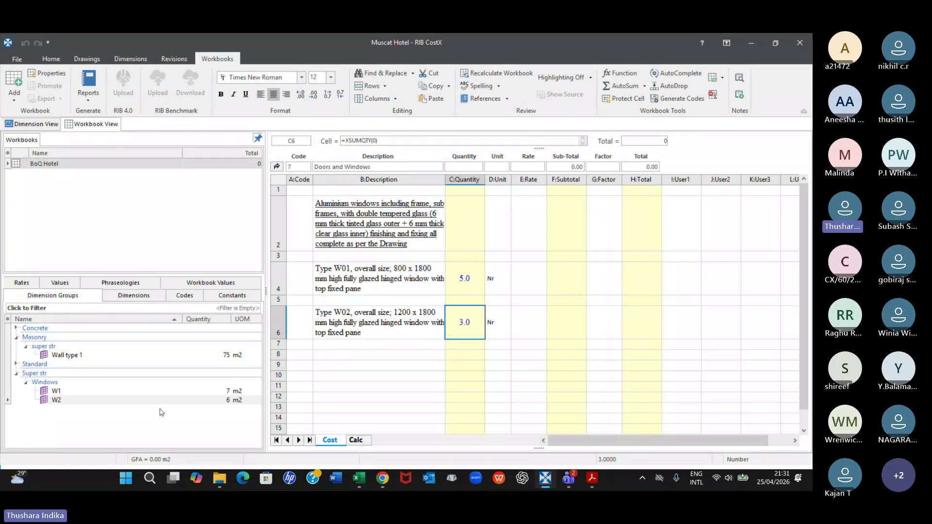
Return to the bill summary and open the Masonry sheet to examine the Type 1 block work item and its quantity
left_click(277, 167)
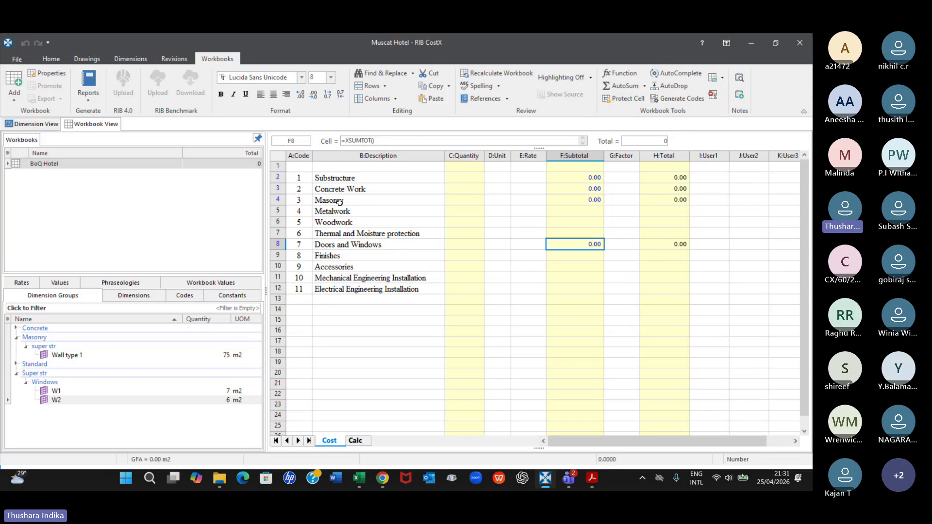
left_click(581, 197)
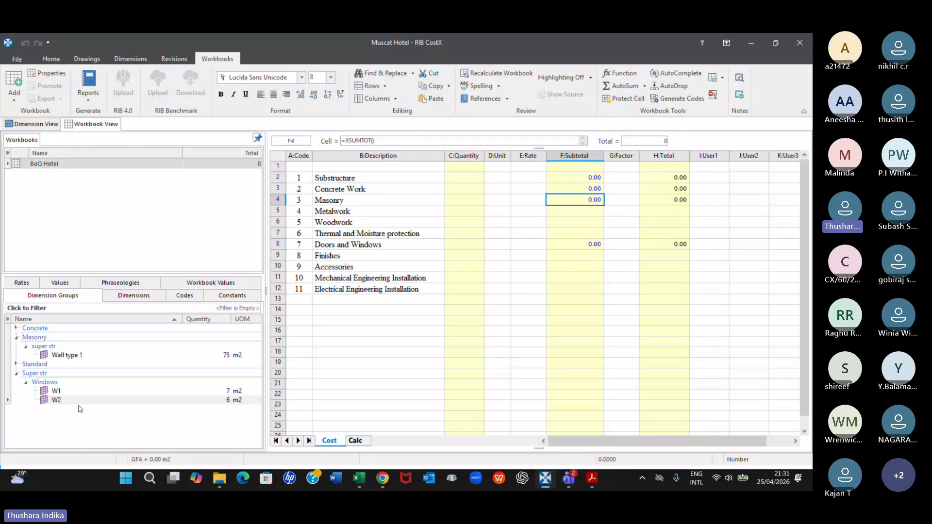
left_click(75, 356)
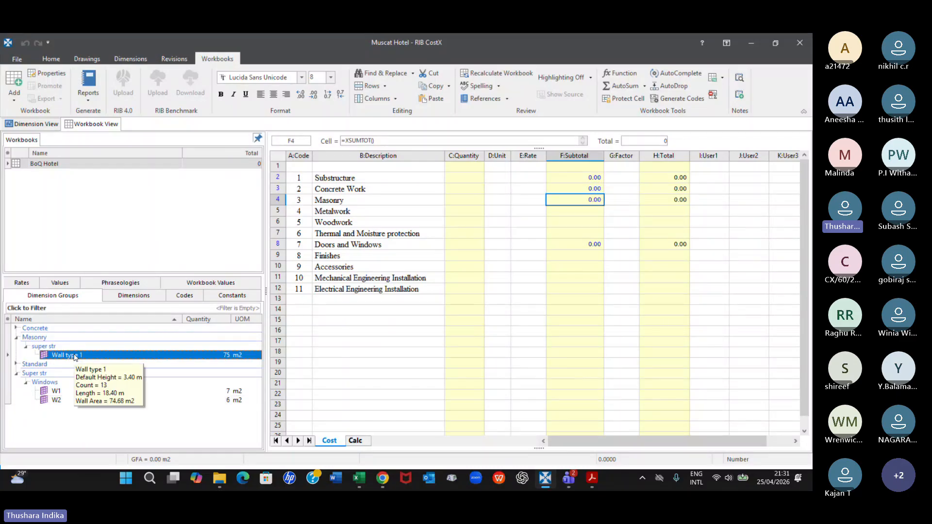
left_click(591, 200)
double_click(591, 201)
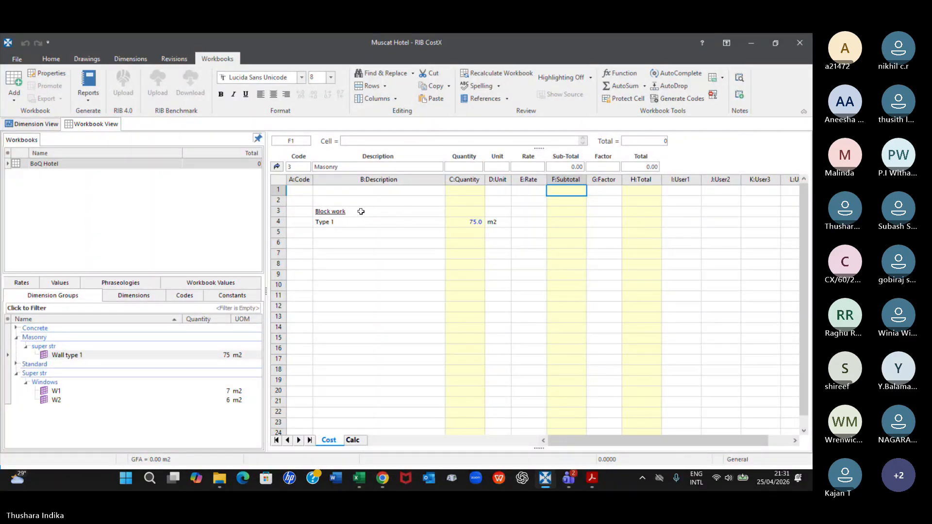
left_click(348, 223)
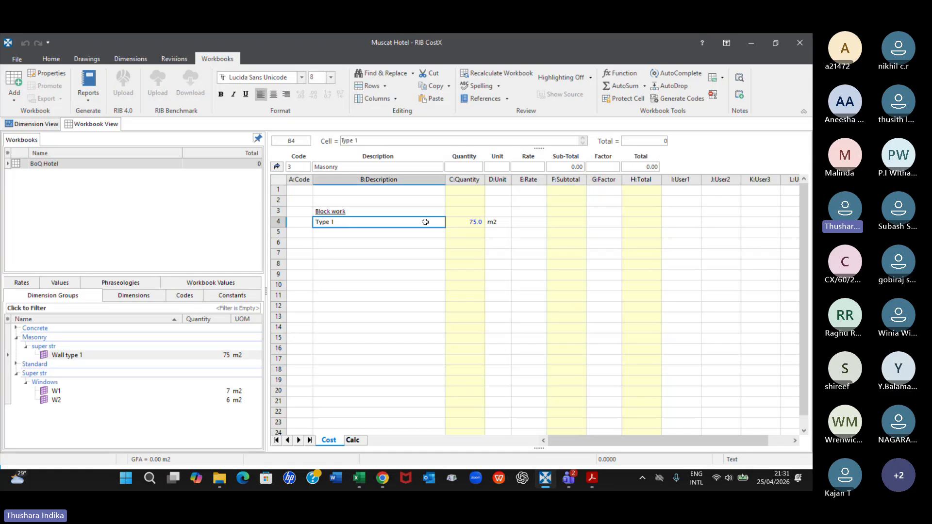
left_click(452, 221)
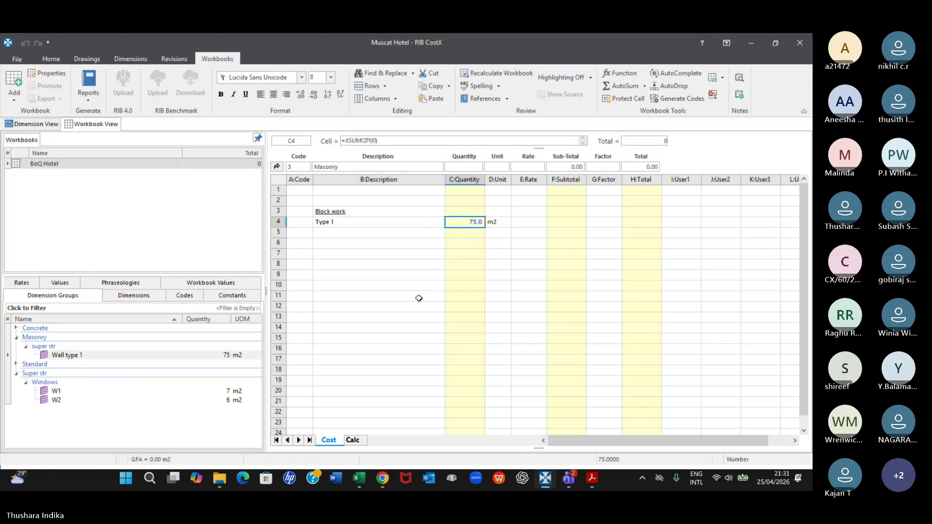
Enter Type as the description in row 6 of the Masonry sheet, below the Type 1 item
left_click(329, 242)
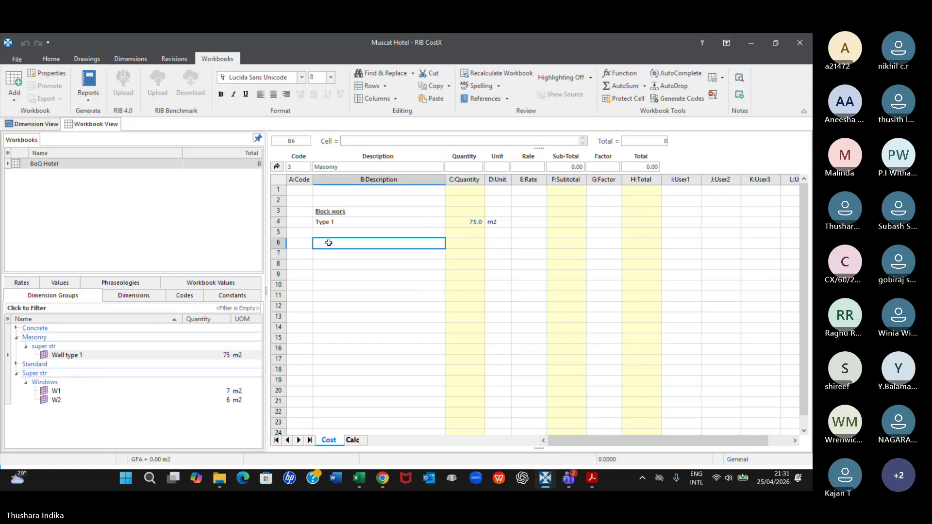
type("Type")
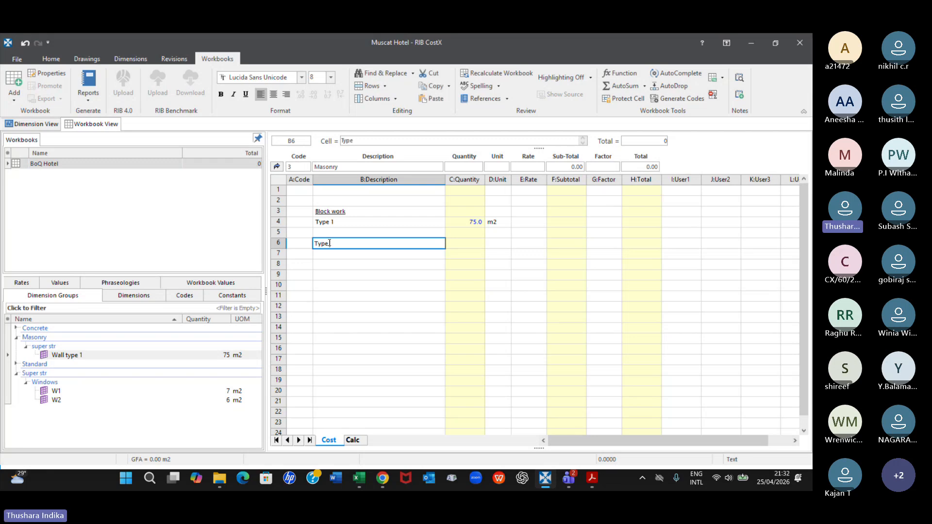
left_click(351, 297)
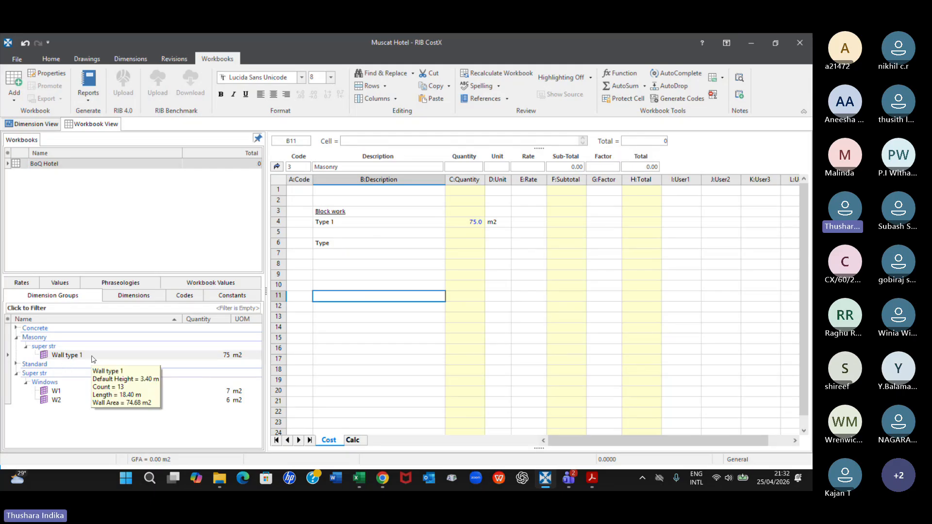
left_click(474, 242)
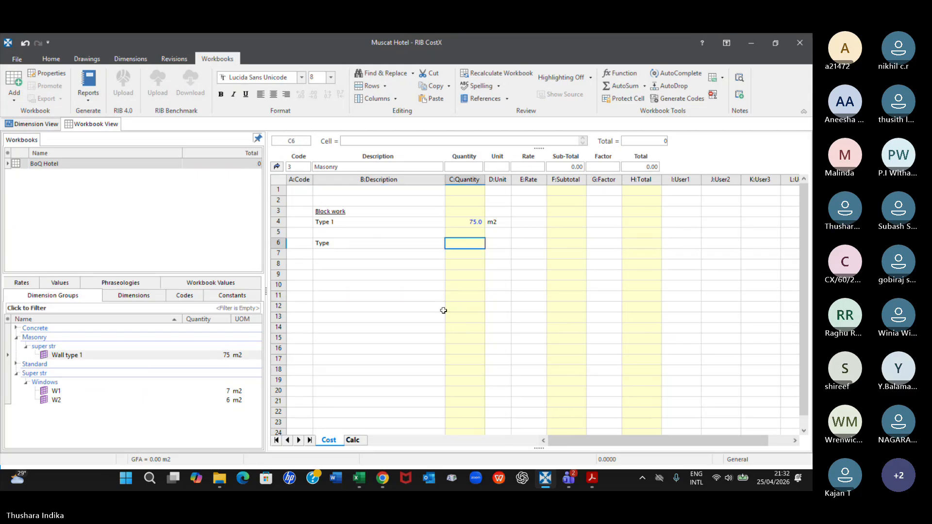
Recheck the Masonry sheet, review the Concrete Work items and their quantities, and return to the bill summary
left_click(276, 166)
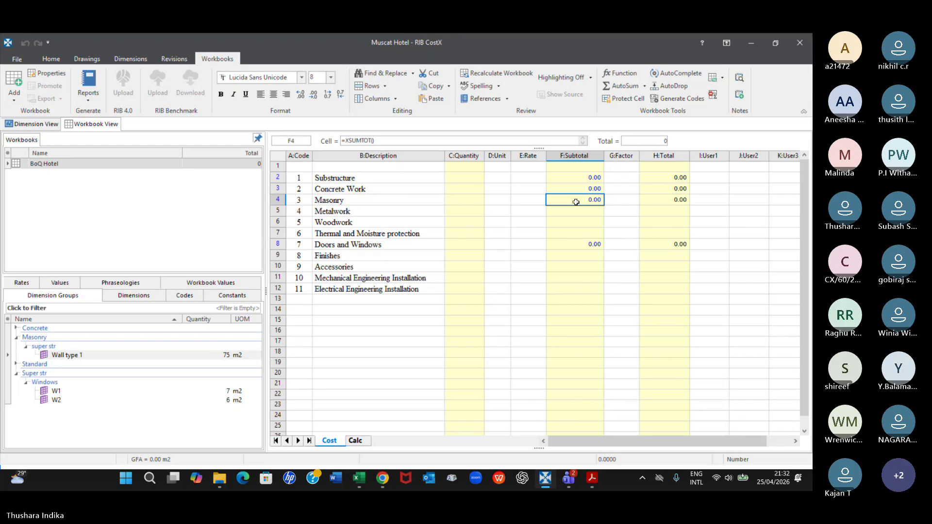
double_click(577, 204)
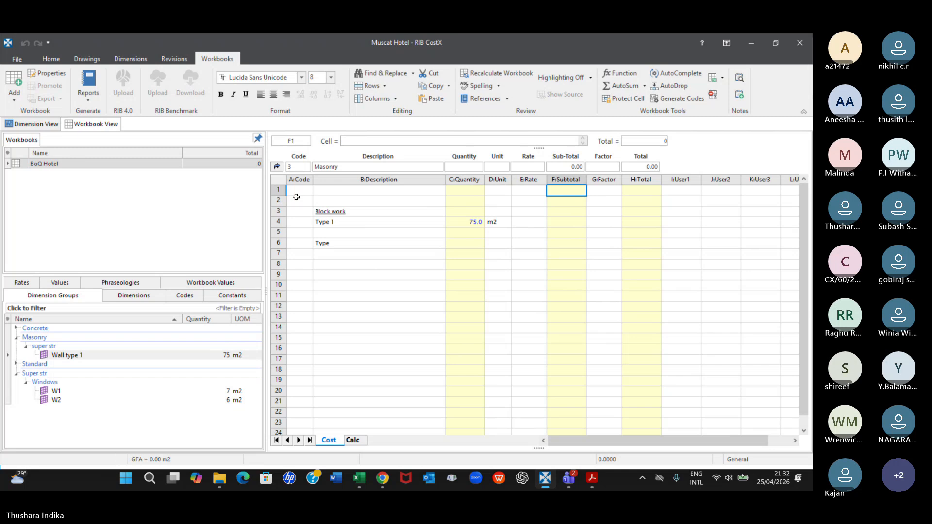
left_click(277, 167)
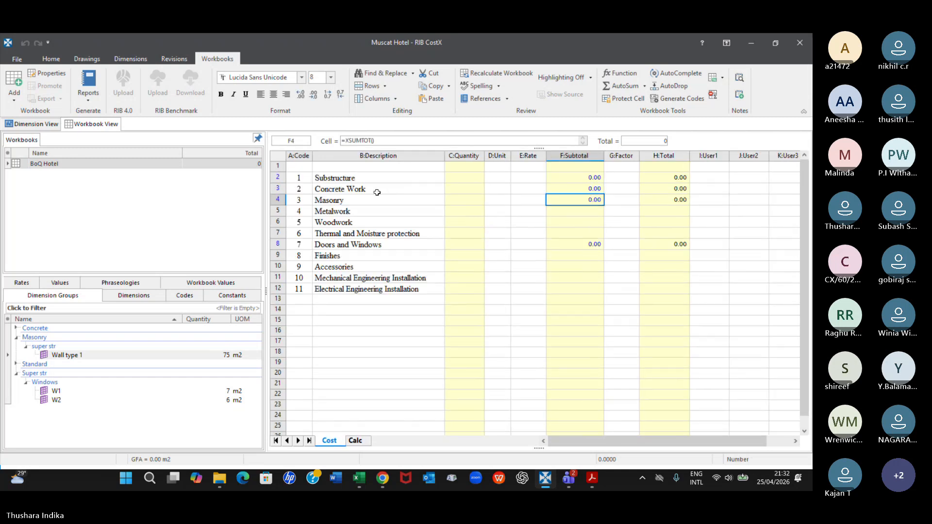
left_click(587, 188)
double_click(587, 188)
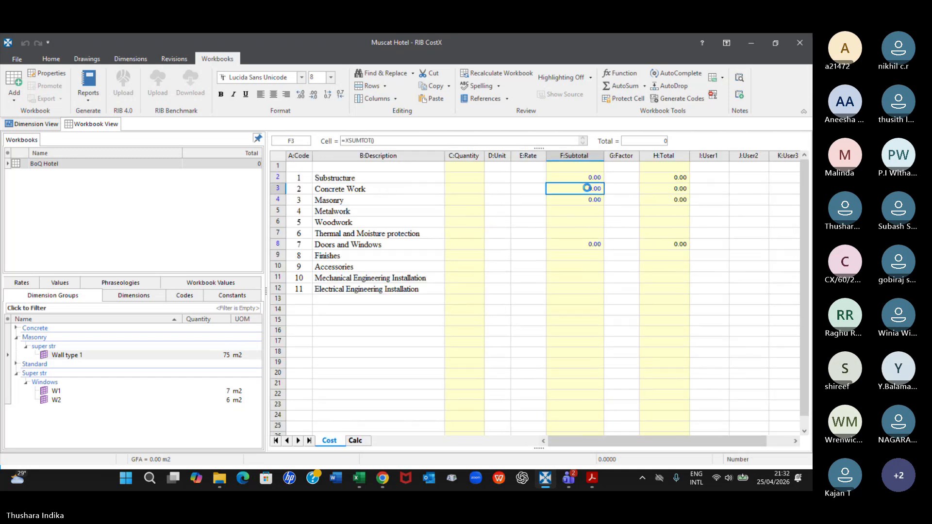
scroll(550, 304, "down", 1)
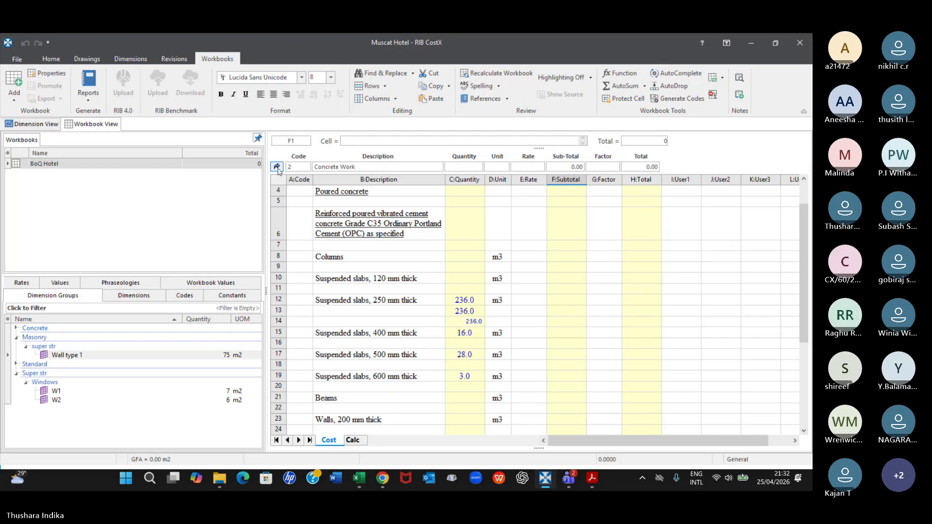
left_click(277, 167)
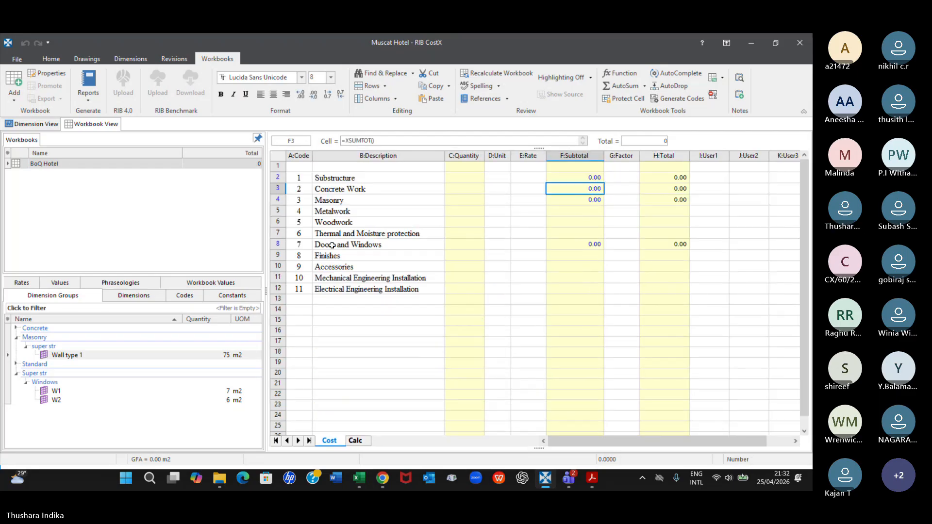
Open Doors and Windows and compare the Type W01 and Type W02 quantities with the W1 and W2 dimension groups
left_click(332, 245)
double_click(585, 246)
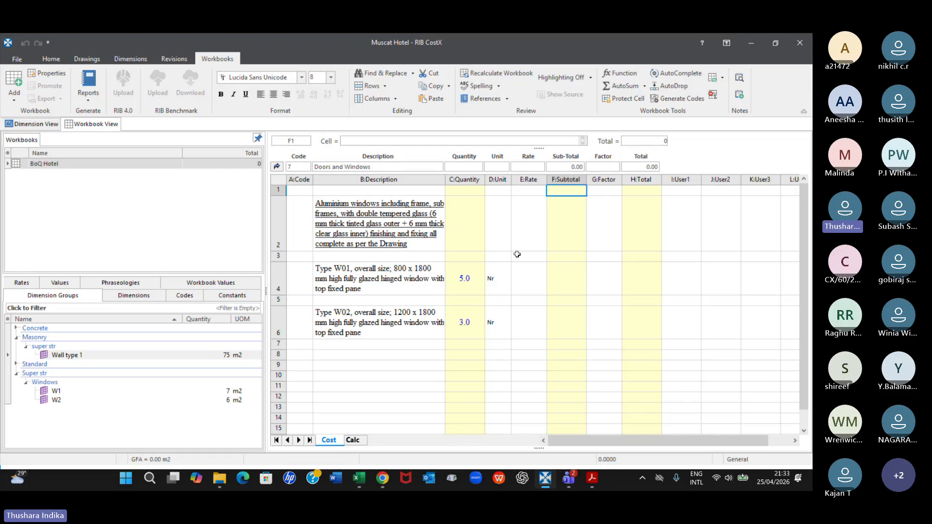
left_click(470, 284)
left_click(467, 324)
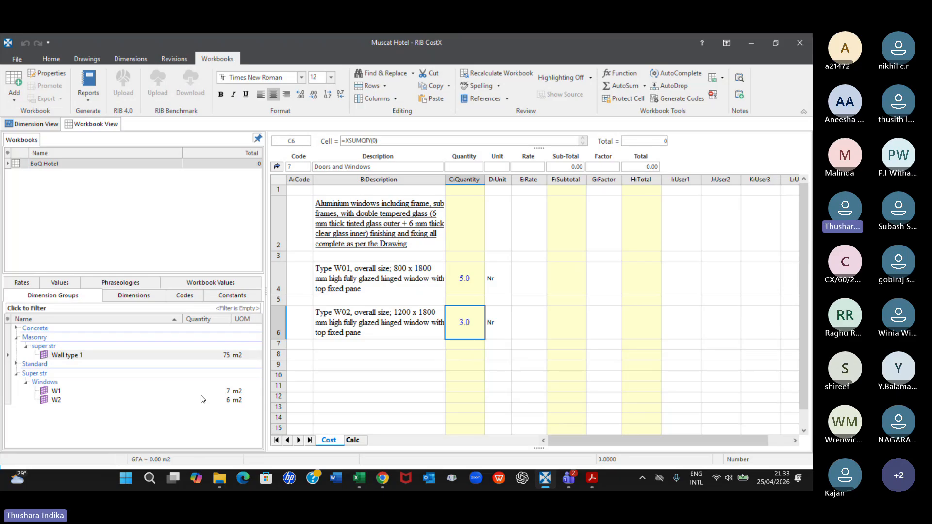
mouse_move(232, 398)
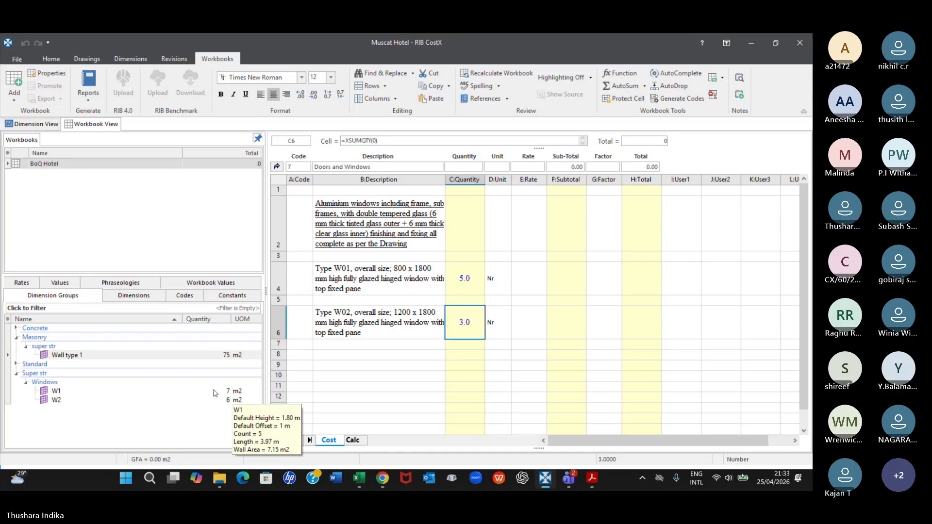
left_click(57, 392)
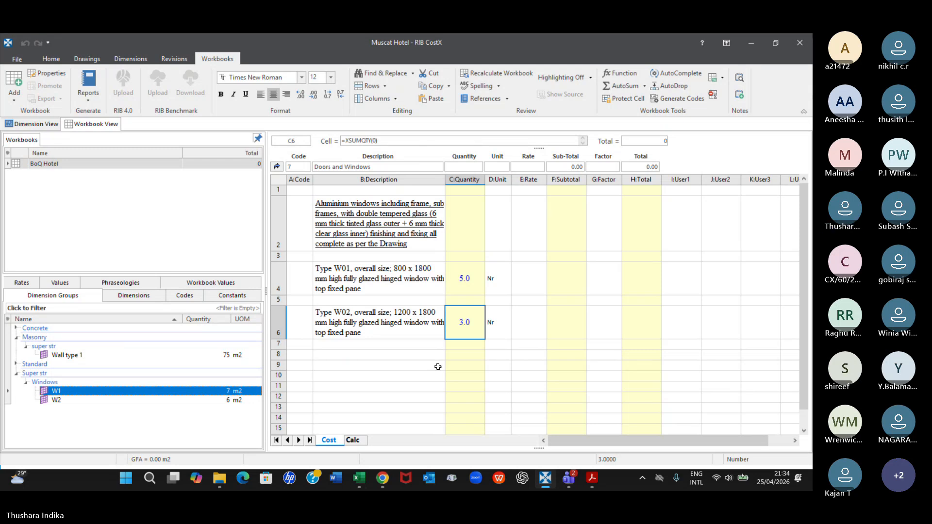
Check the Teams meeting chat and the aluminium window items of Bill No. 10 in Excel, and return to CostX
mouse_move(576, 480)
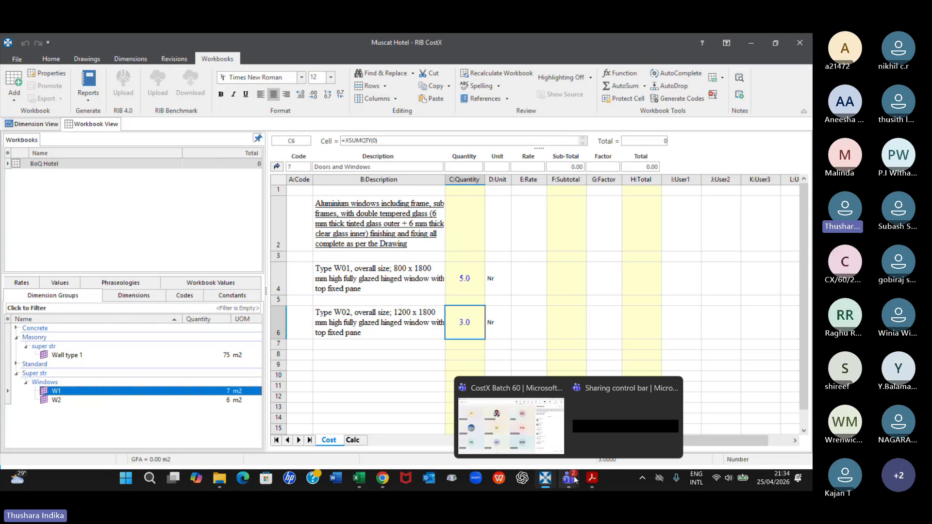
left_click(552, 445)
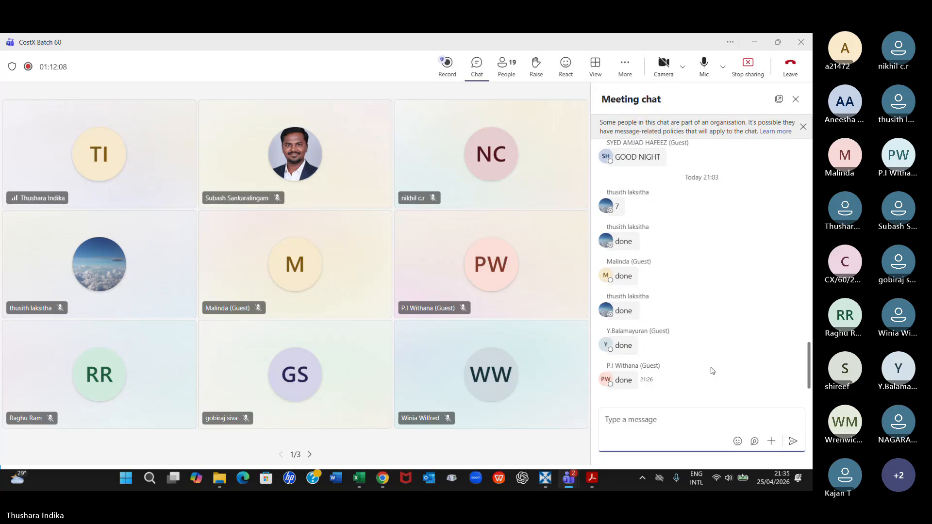
left_click(545, 481)
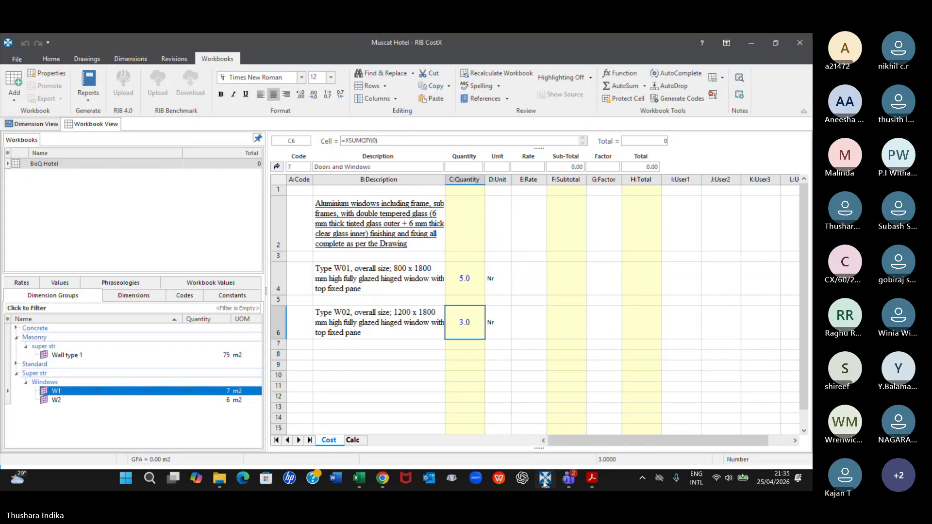
left_click(357, 480)
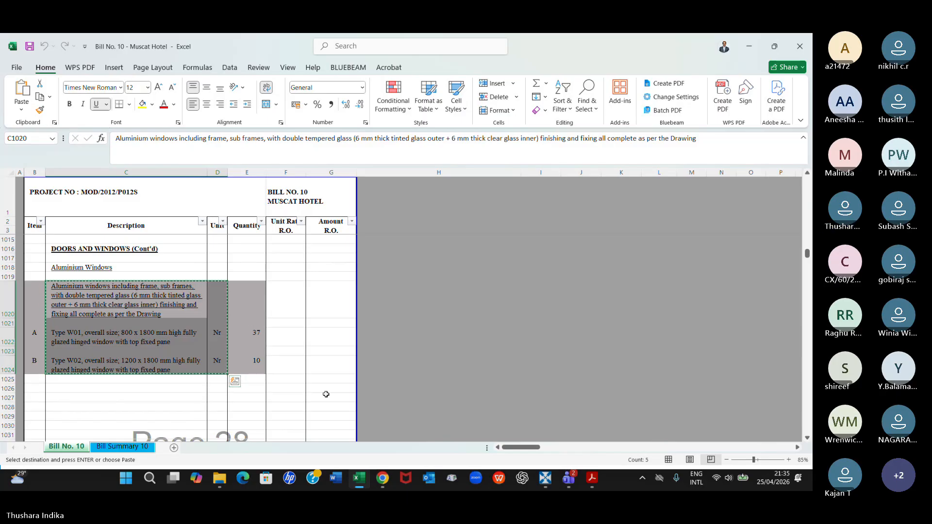
left_click(545, 478)
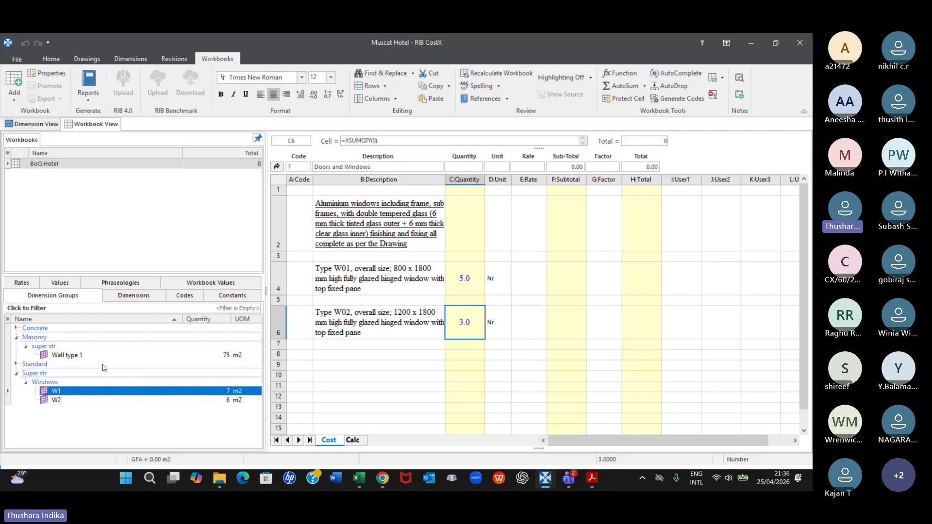
Leave Doors and Windows for the bill summary and open the Masonry sheet
mouse_move(84, 359)
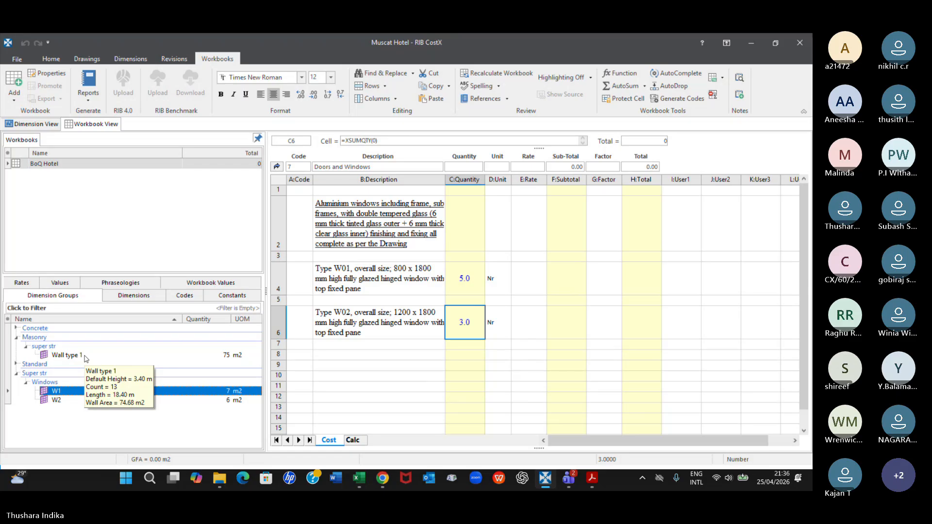
left_click(277, 167)
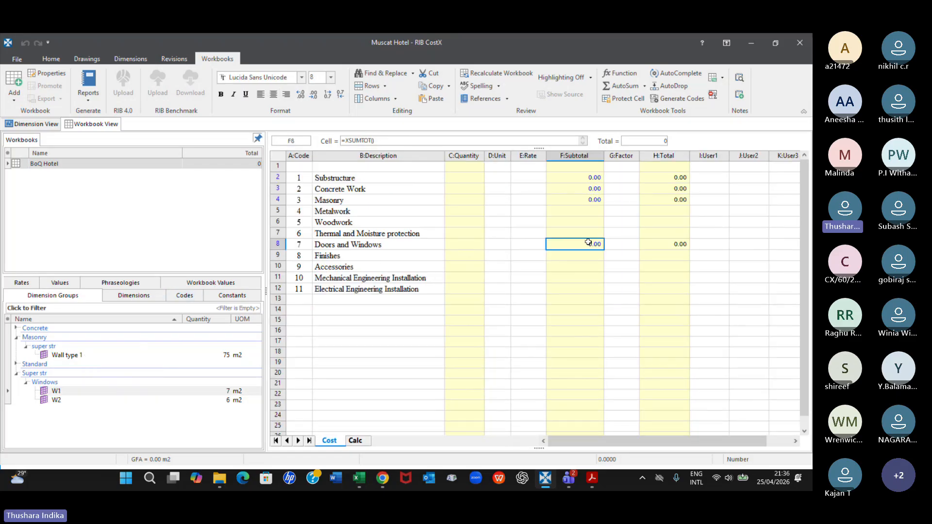
double_click(592, 197)
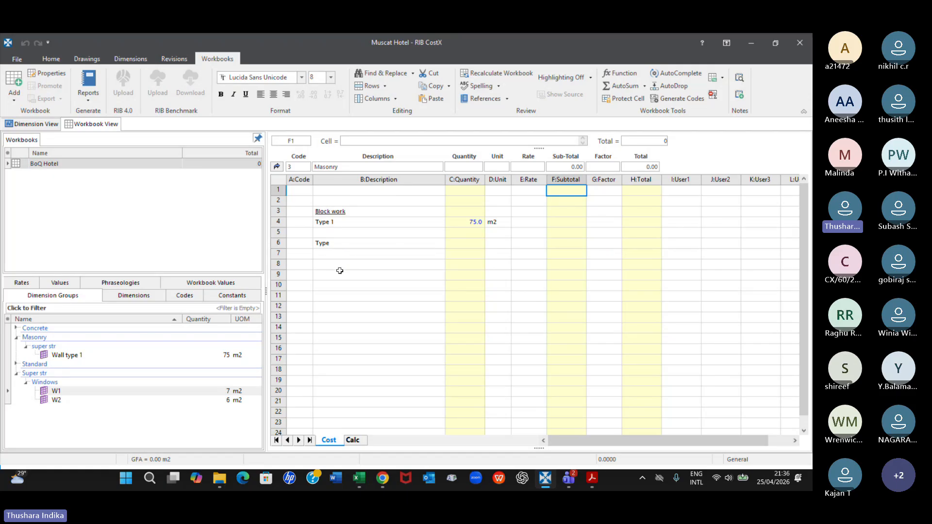
Switch to Bill No. 10 in Excel and find the precast concrete block wall descriptions in the Masonry section
left_click(359, 478)
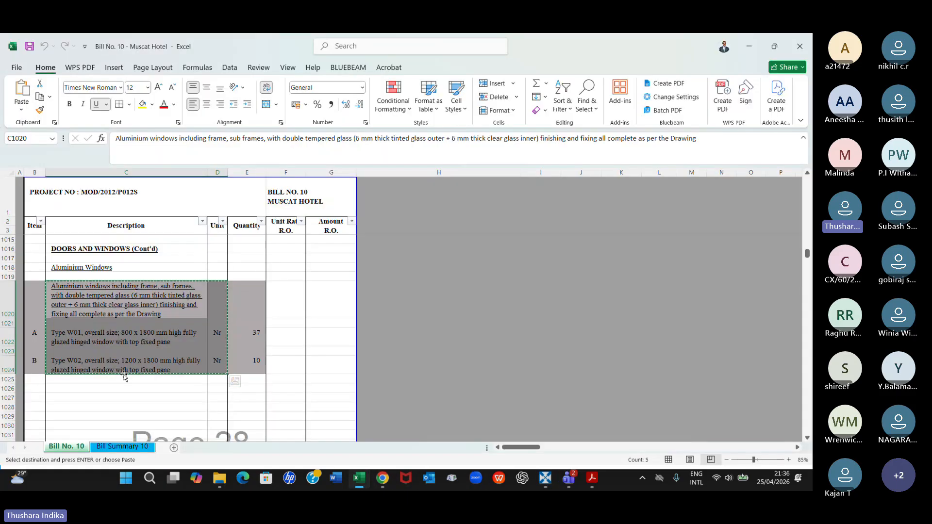
scroll(123, 375, "down", 10)
scroll(124, 374, "up", 20)
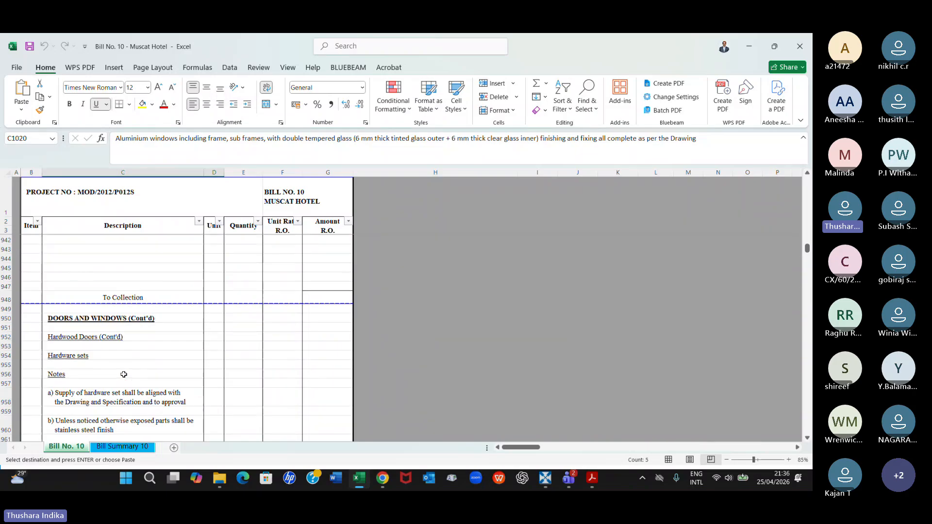
scroll(124, 374, "up", 20)
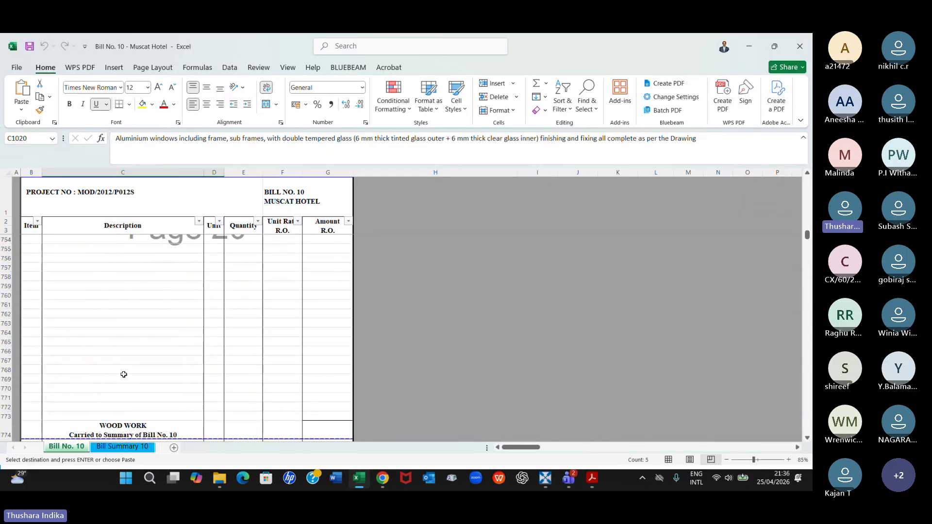
scroll(124, 375, "up", 20)
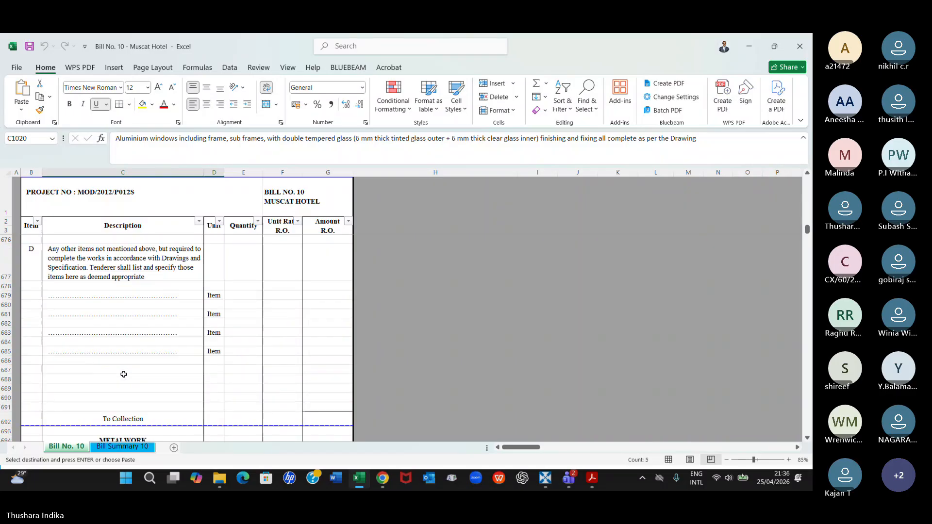
scroll(124, 374, "up", 20)
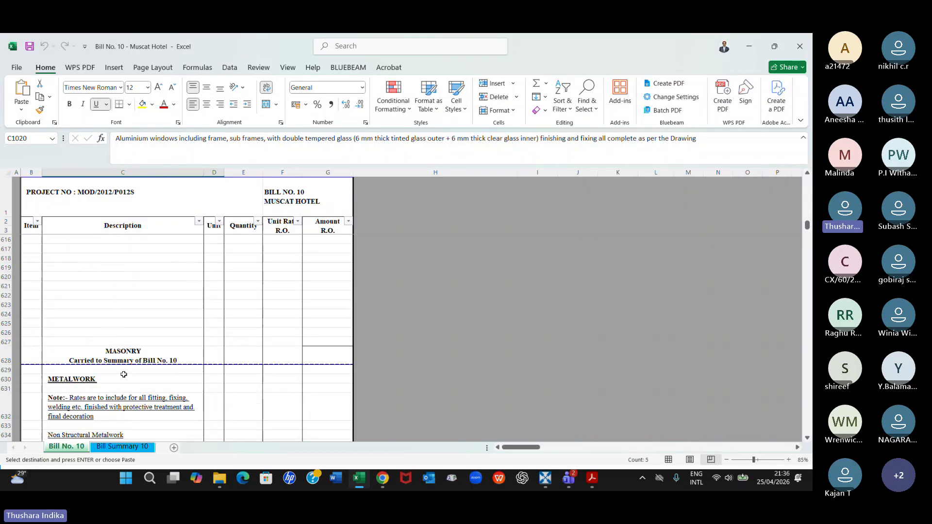
scroll(124, 374, "up", 15)
scroll(124, 374, "up", 15)
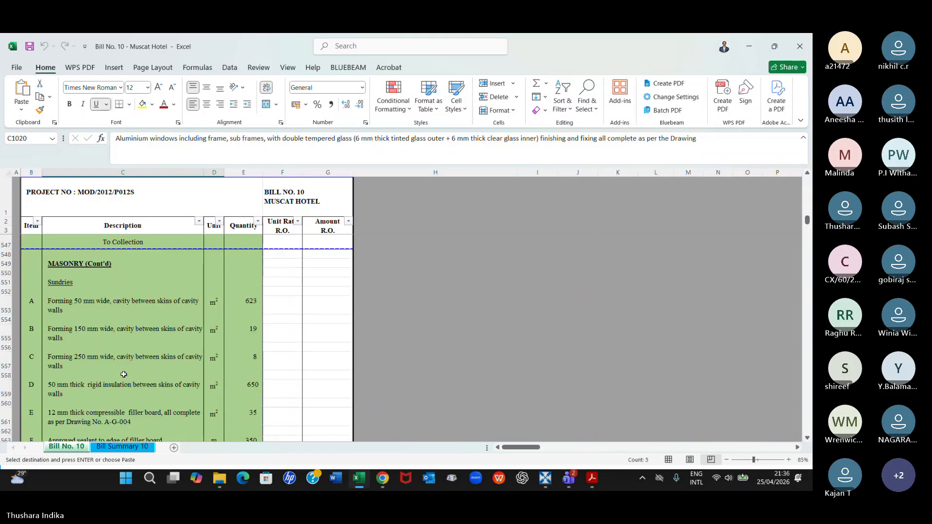
scroll(124, 374, "up", 3)
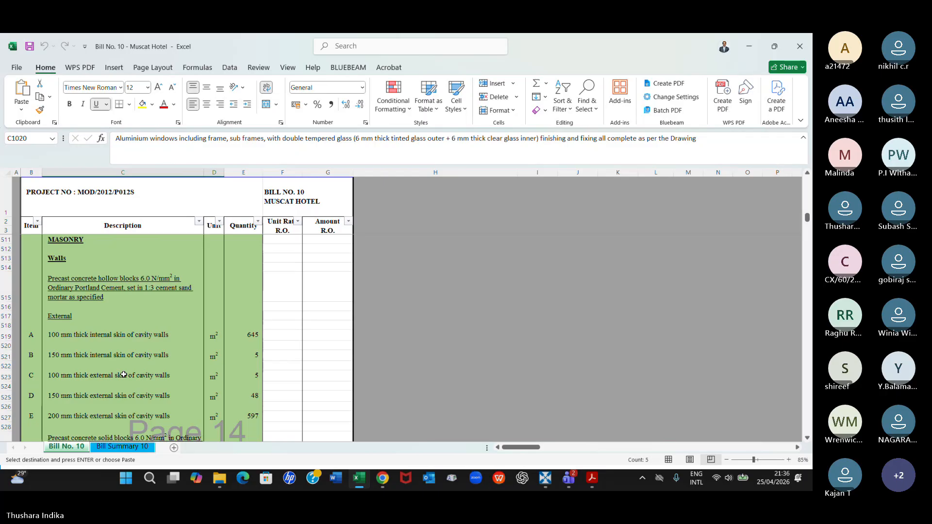
scroll(123, 375, "down", 1)
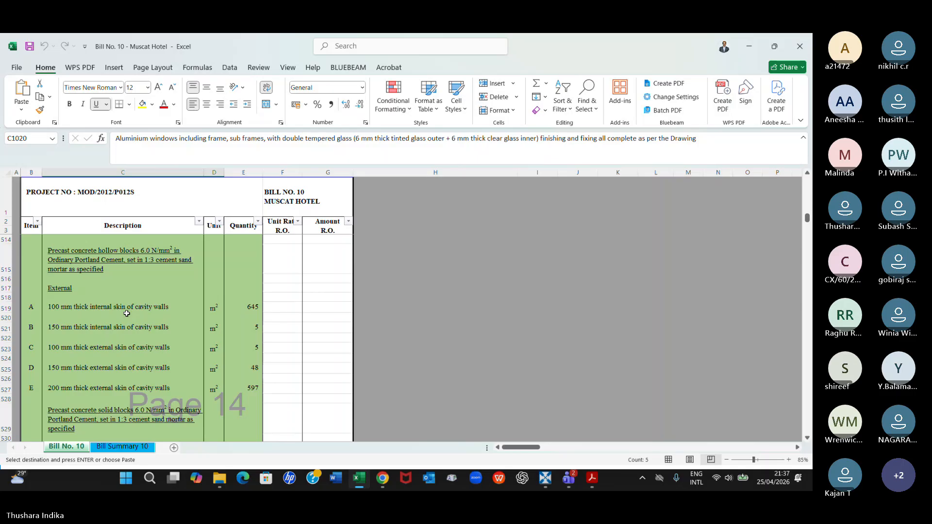
Compare the external hollow block cavity wall items of Bill No. 10 in Excel with the Block work rows of the CostX Masonry sheet
scroll(126, 314, "down", 1)
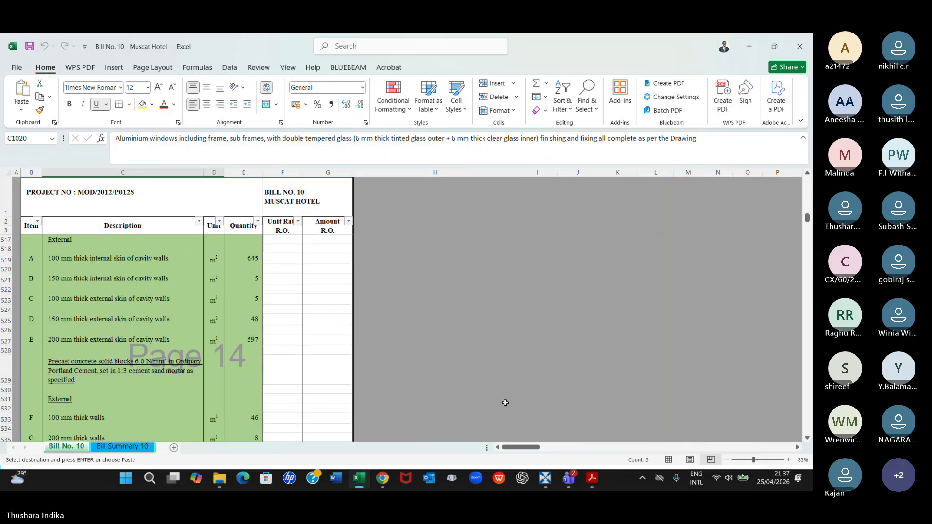
left_click(545, 478)
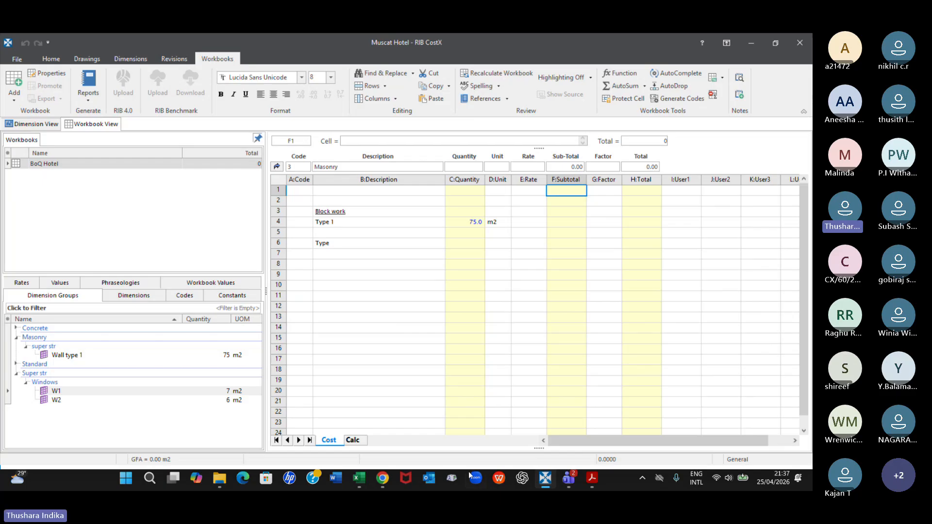
left_click(543, 481)
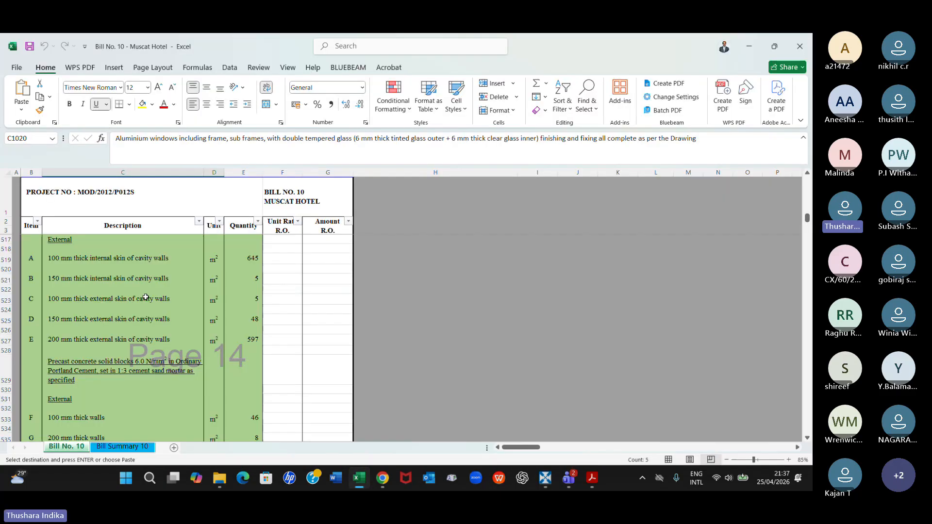
left_click(543, 480)
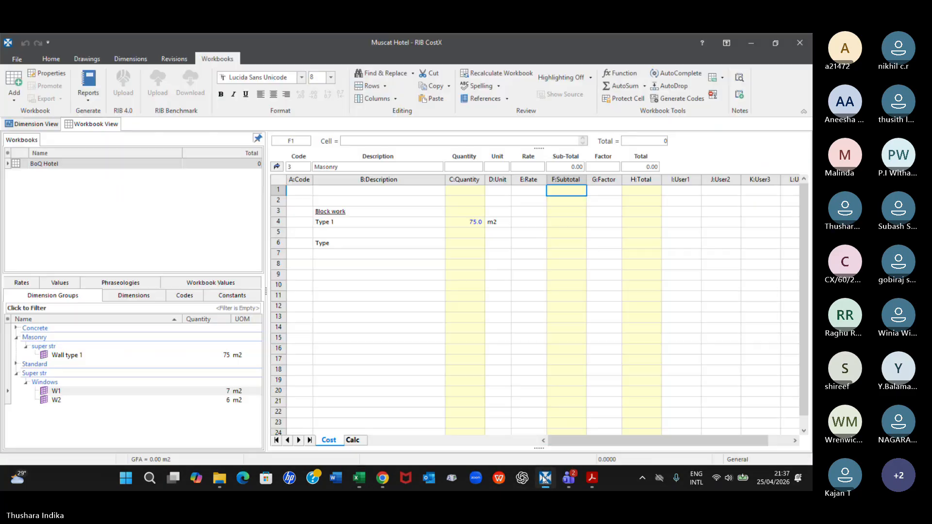
Open the ground floor plan in the dimension view and examine the wall type tags from the entrance to the stores and offices
left_click(145, 60)
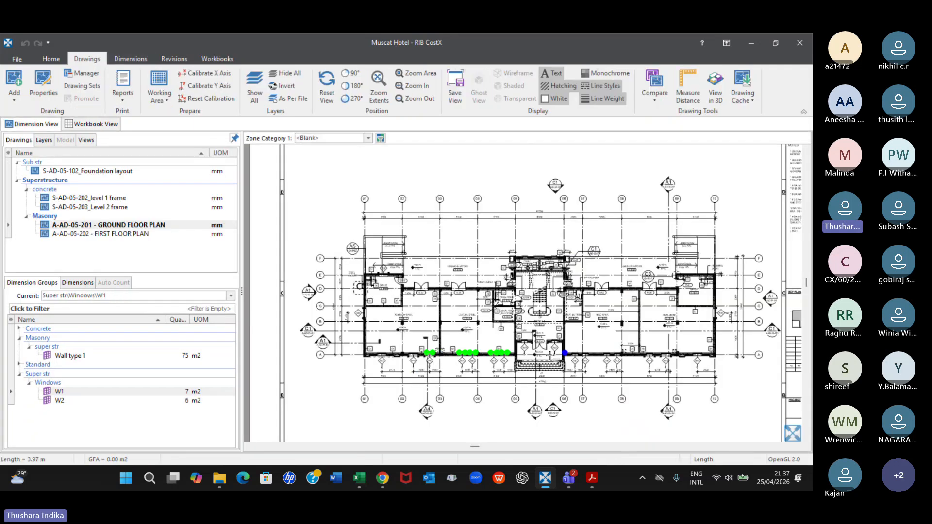
scroll(520, 356, "up", 5)
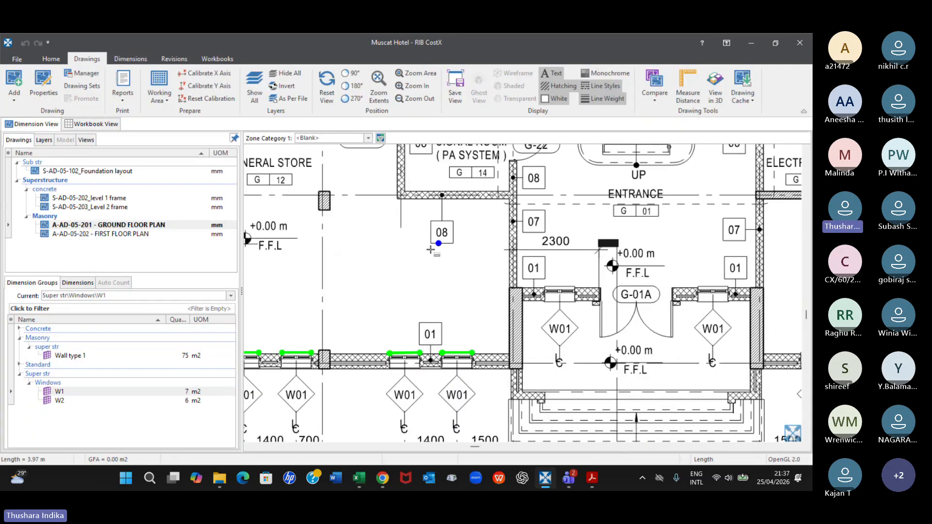
scroll(427, 245, "down", 2)
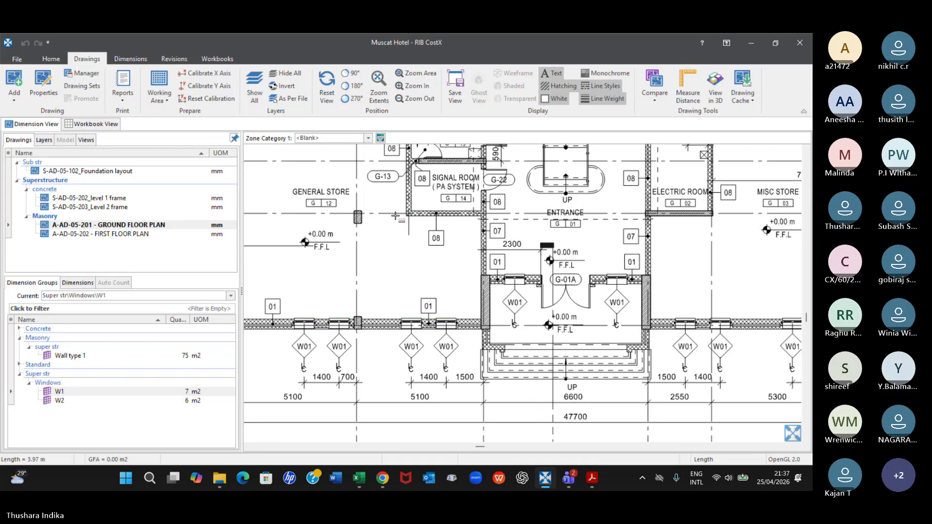
scroll(395, 216, "down", 2)
middle_click_drag(395, 216, 422, 312)
scroll(421, 313, "up", 2)
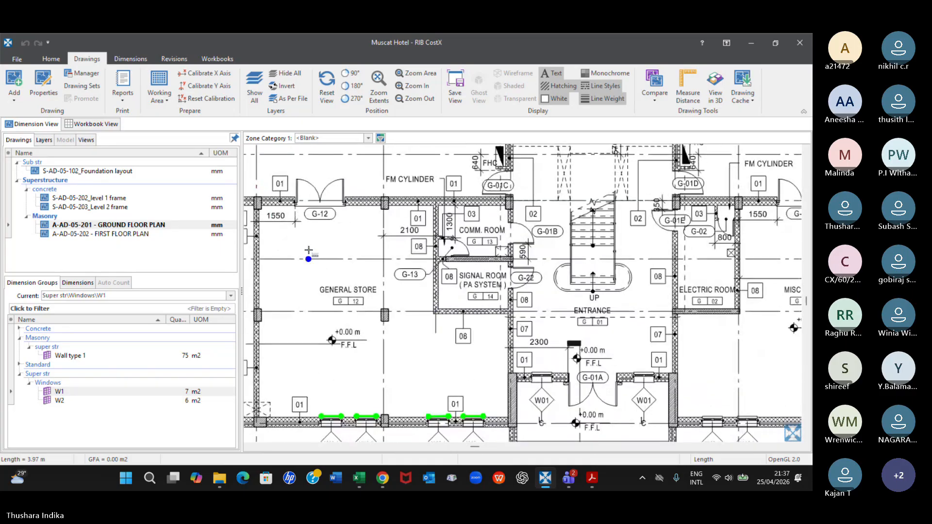
scroll(308, 251, "down", 3)
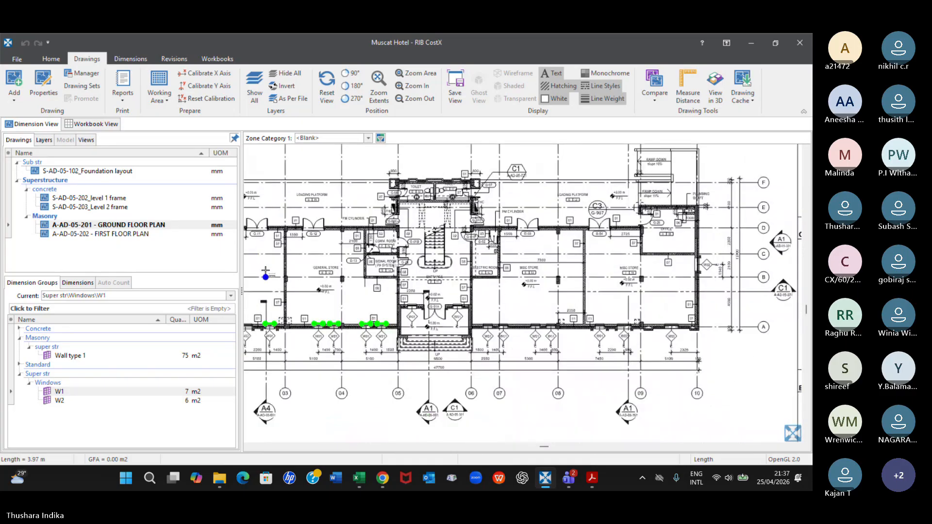
scroll(266, 270, "up", 4)
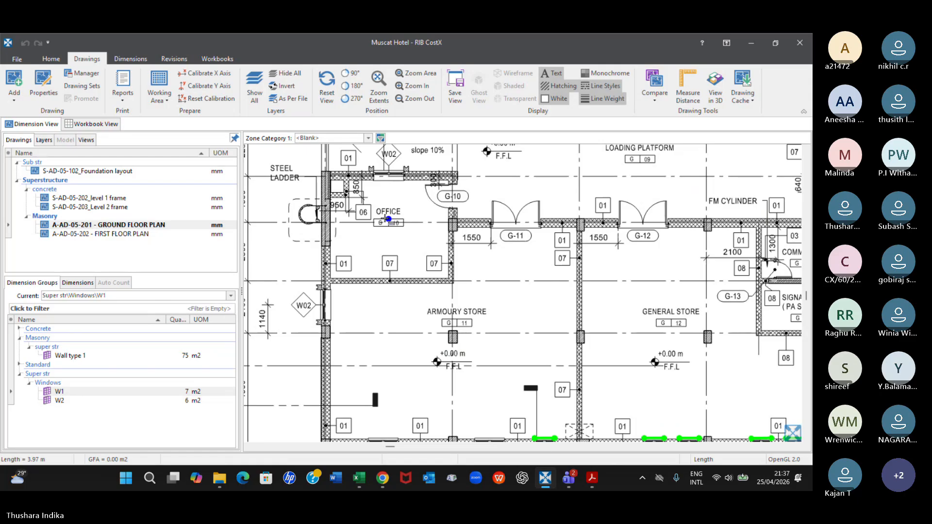
scroll(388, 219, "down", 6)
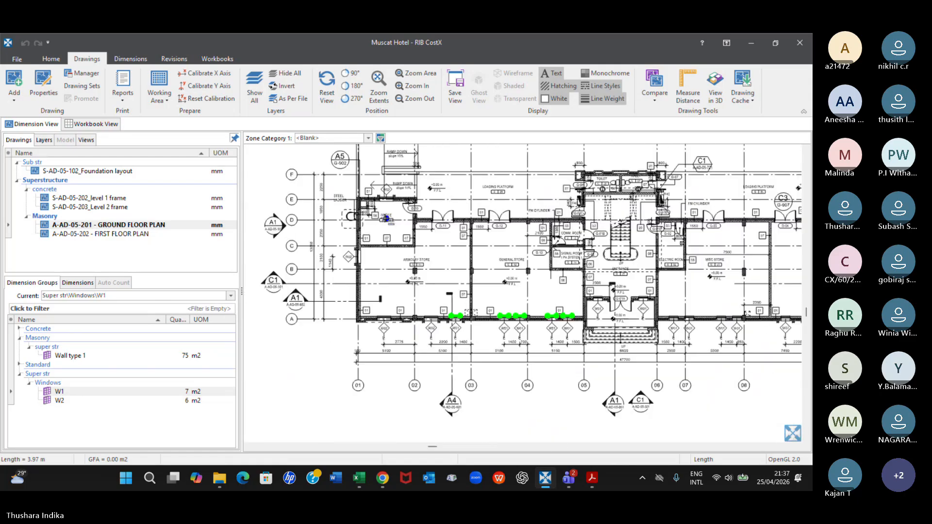
scroll(519, 278, "up", 5)
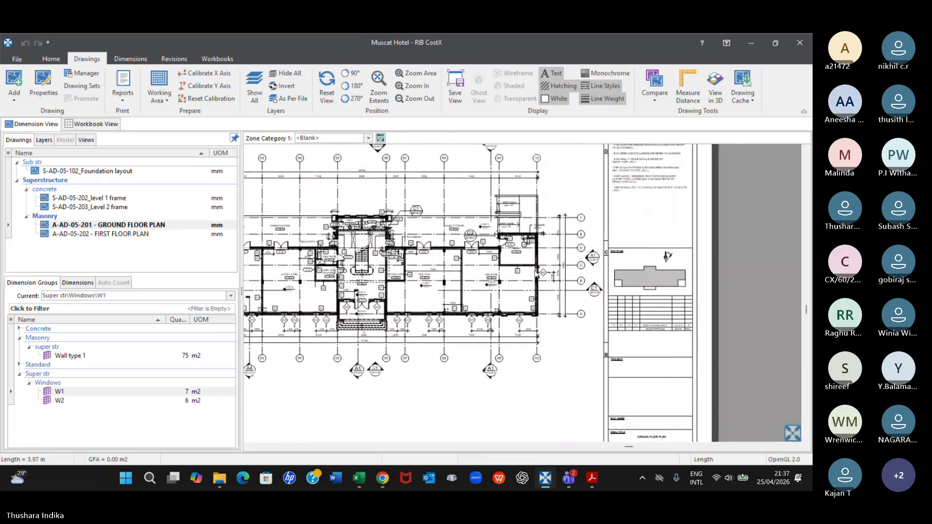
scroll(519, 279, "down", 1)
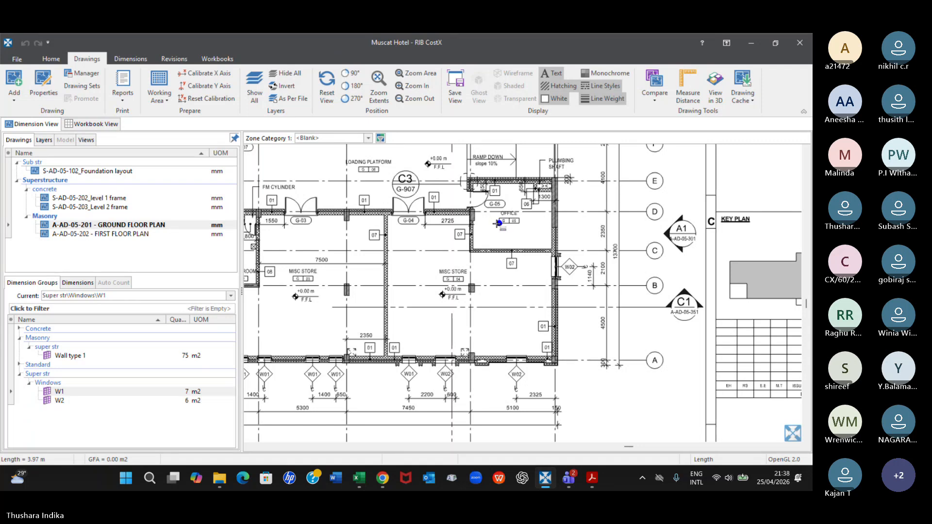
Examine the wall type tags around the electric room, both misc stores and office G-05 on the ground floor plan
middle_click_drag(413, 266, 587, 242)
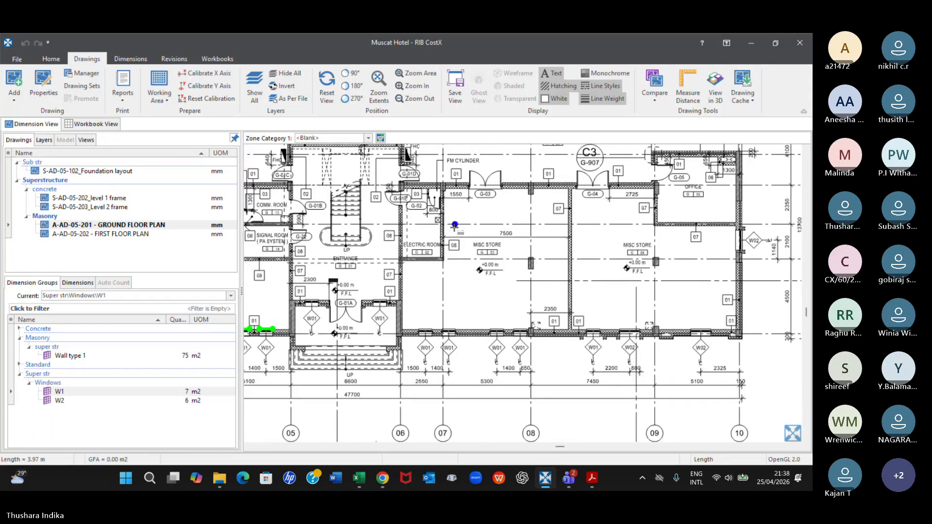
scroll(453, 220, "up", 2)
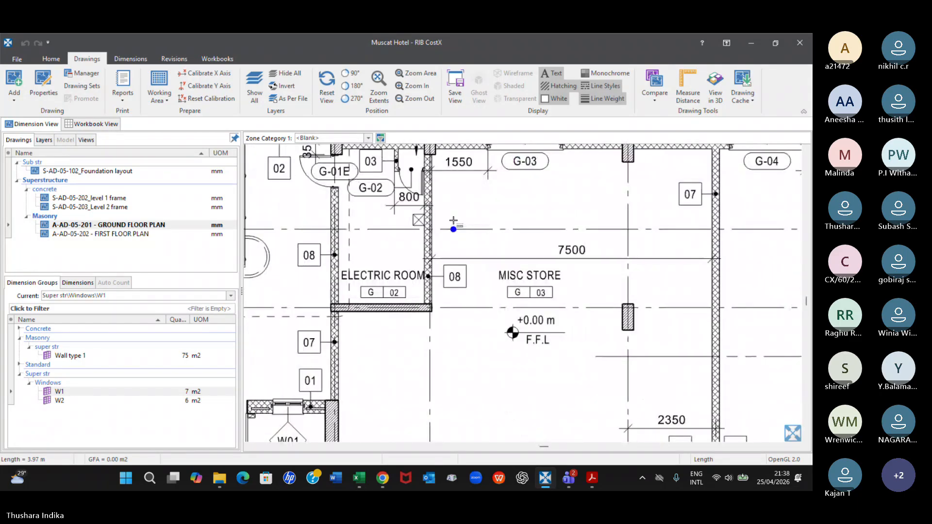
scroll(453, 220, "down", 3)
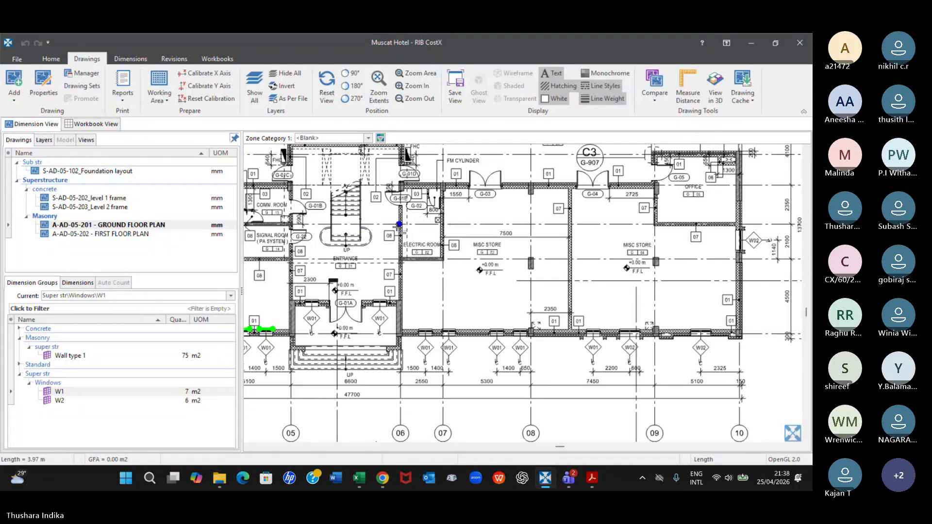
scroll(398, 222, "up", 2)
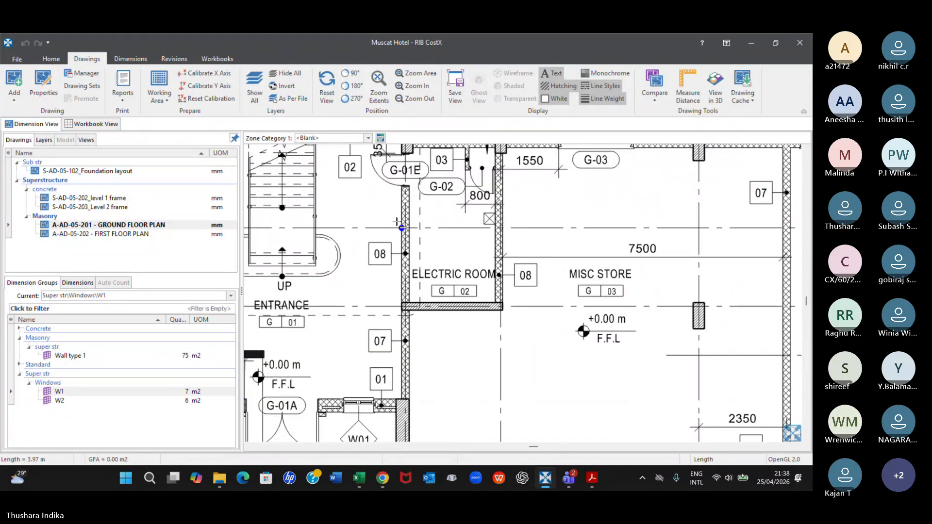
scroll(397, 222, "down", 3)
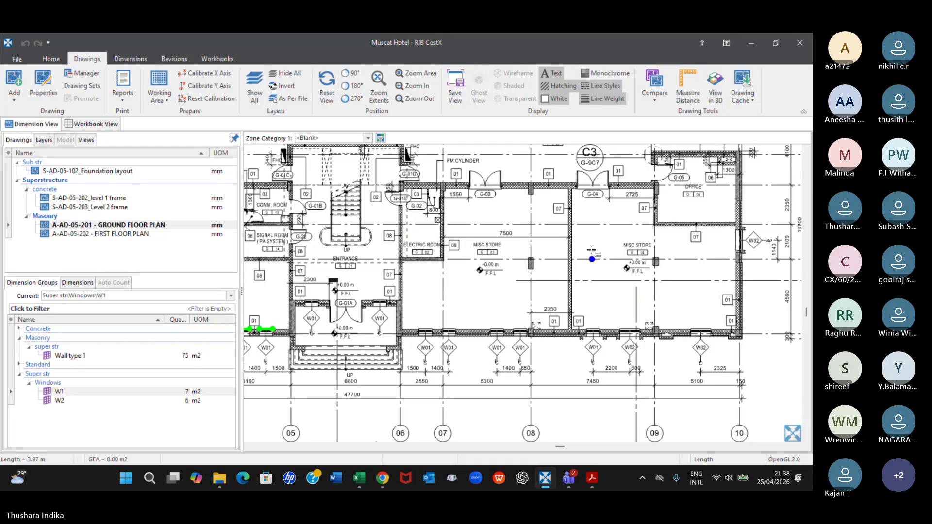
scroll(591, 251, "up", 4)
scroll(591, 250, "down", 5)
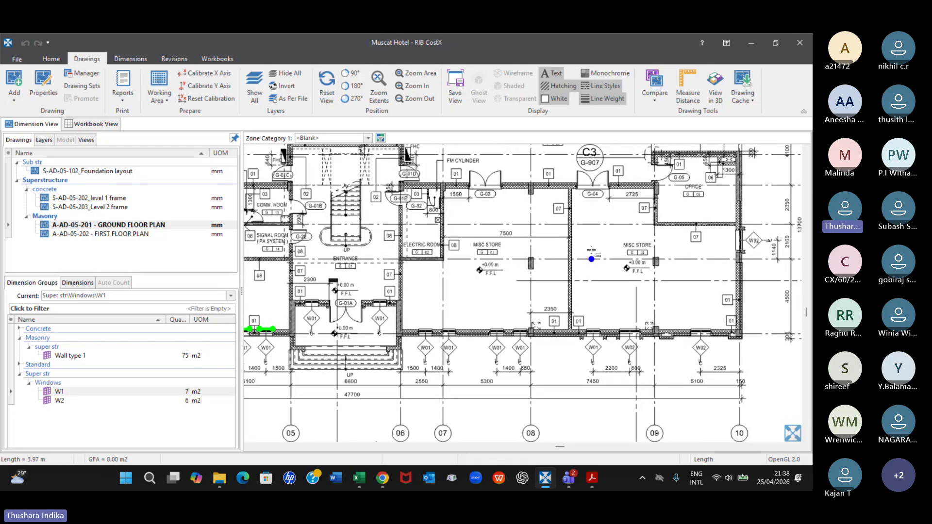
scroll(576, 197, "up", 3)
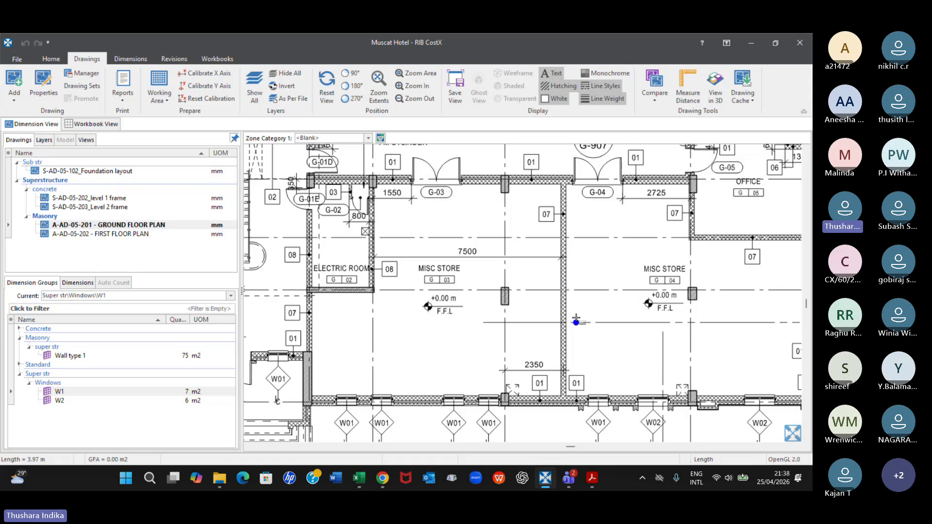
scroll(573, 316, "down", 2)
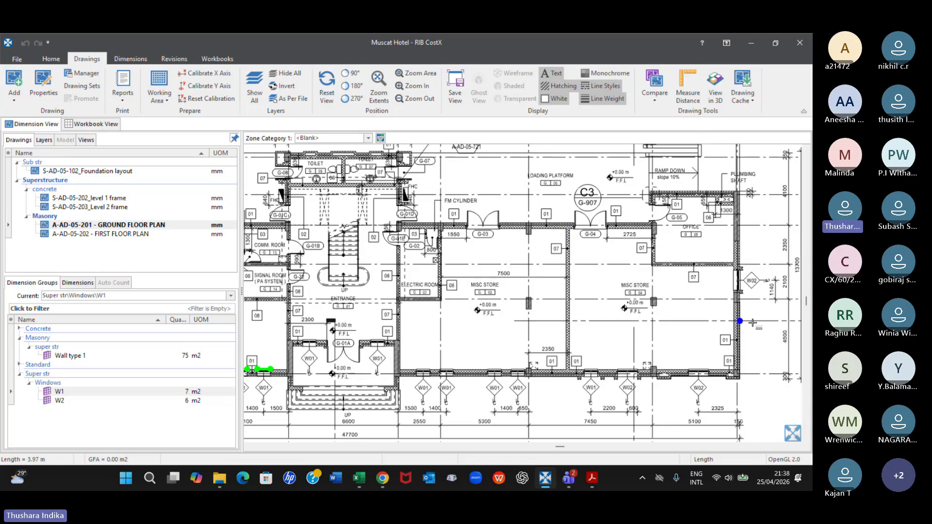
scroll(660, 208, "up", 3)
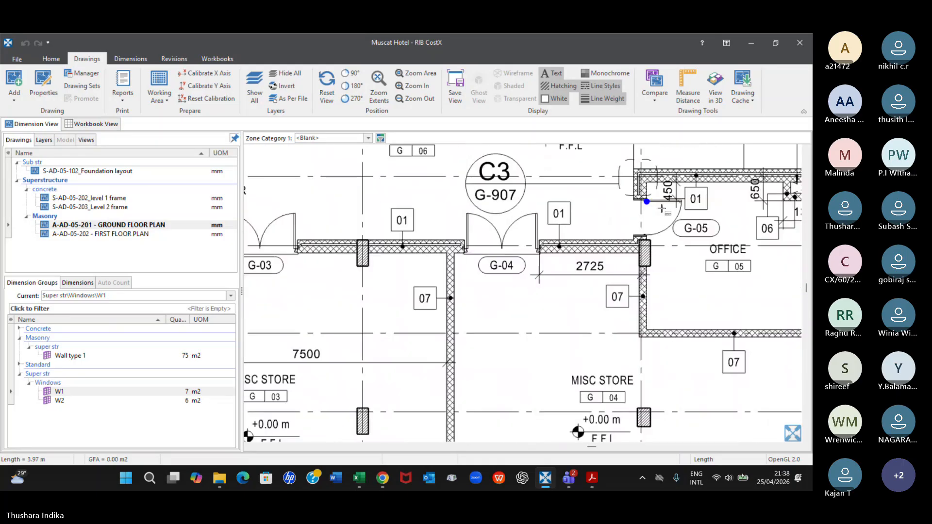
middle_click_drag(731, 199, 525, 225)
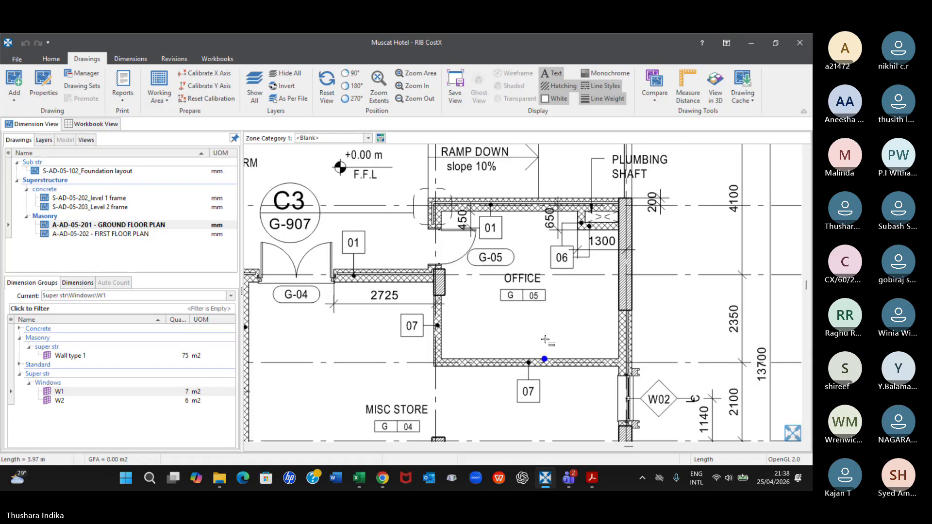
Examine the wall type tags around office G-10, the armoury store and the general store on the ground floor plan
scroll(545, 340, "down", 3)
scroll(545, 340, "down", 3)
scroll(512, 262, "down", 1)
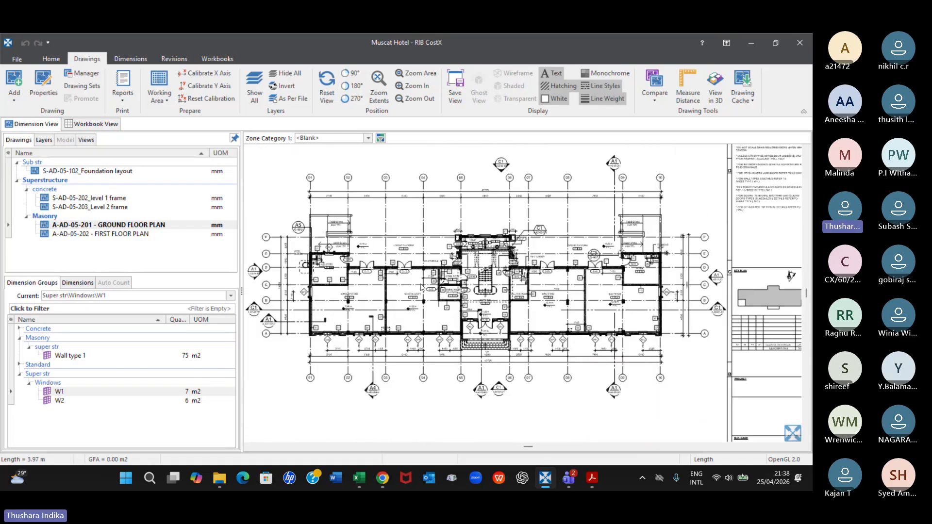
scroll(508, 267, "up", 3)
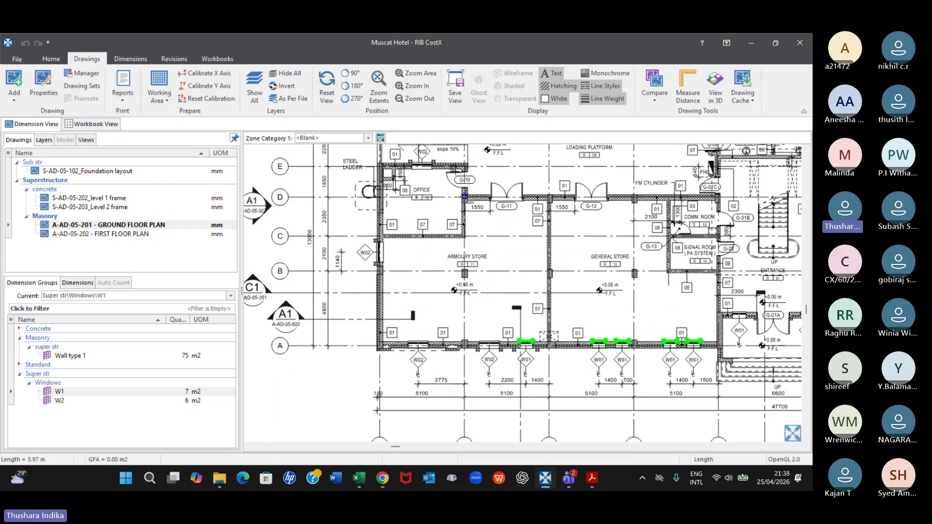
scroll(465, 196, "up", 1)
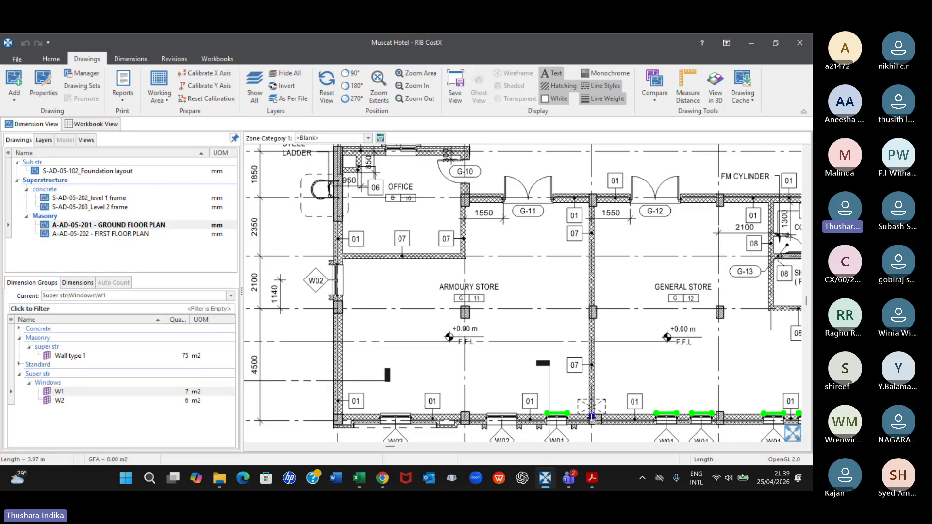
scroll(591, 416, "down", 3)
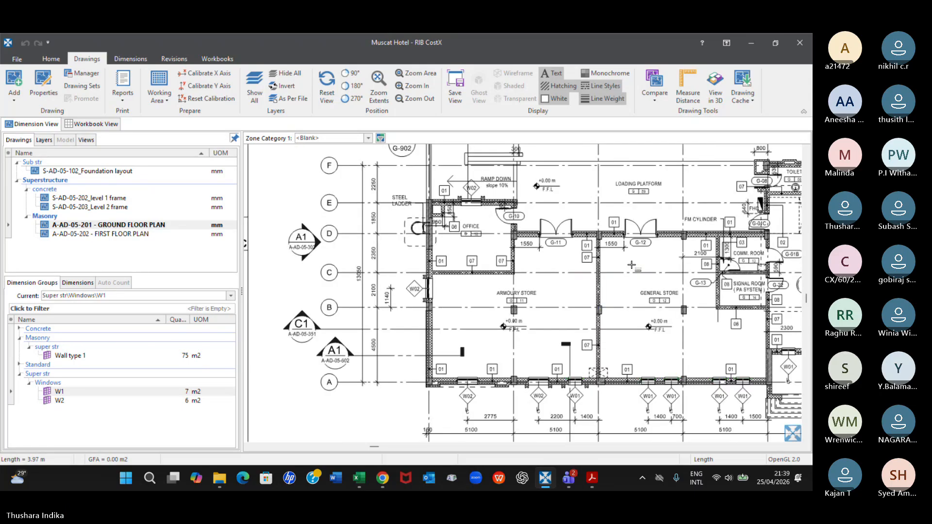
scroll(307, 259, "up", 2)
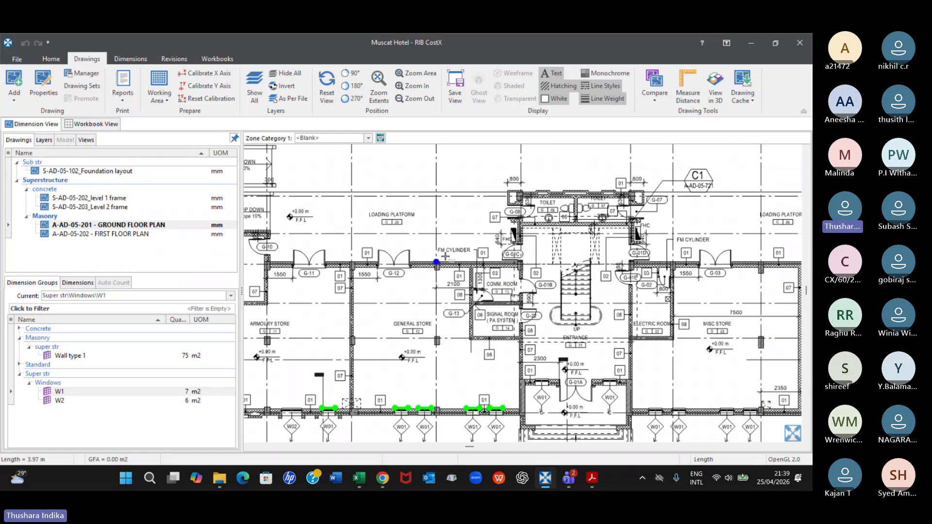
Inspect the wall type tags around the electric room, entrance stair, comm. room and signal room on the ground floor plan
middle_click_drag(694, 334, 565, 320)
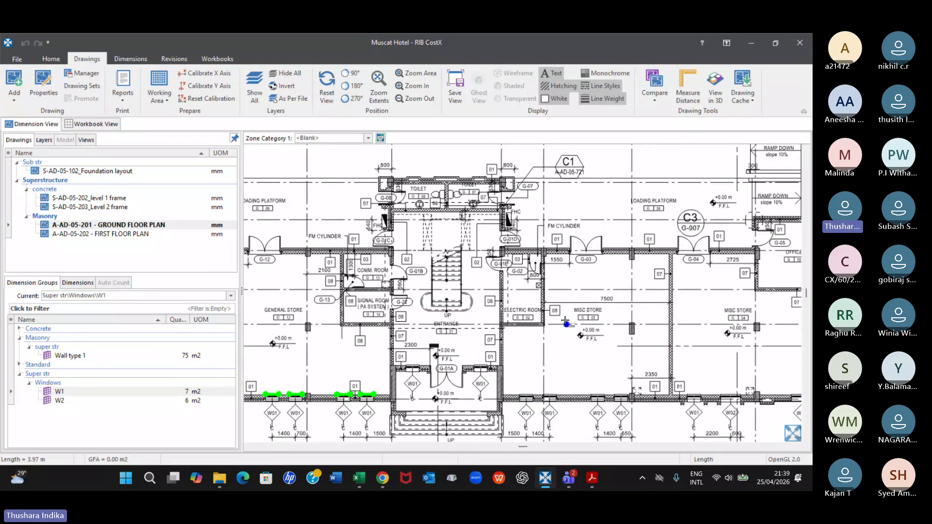
scroll(566, 320, "up", 4)
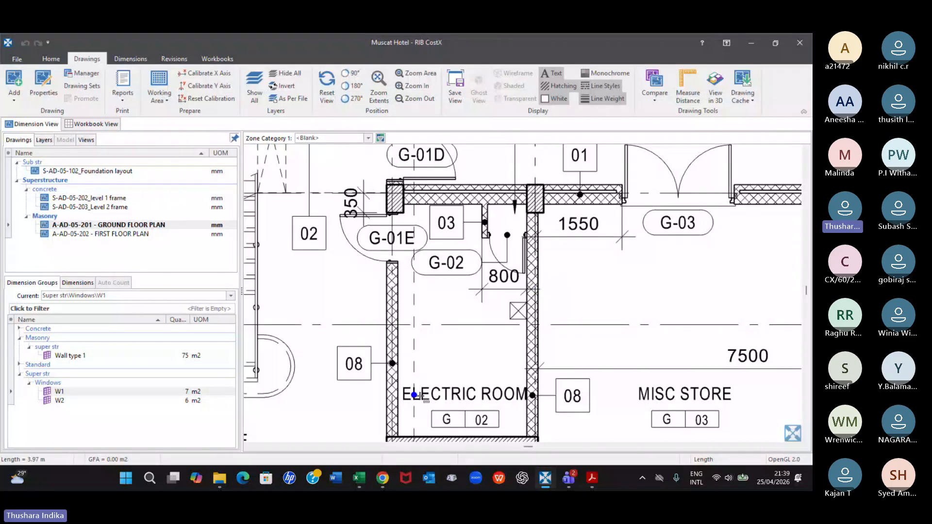
scroll(459, 388, "down", 1)
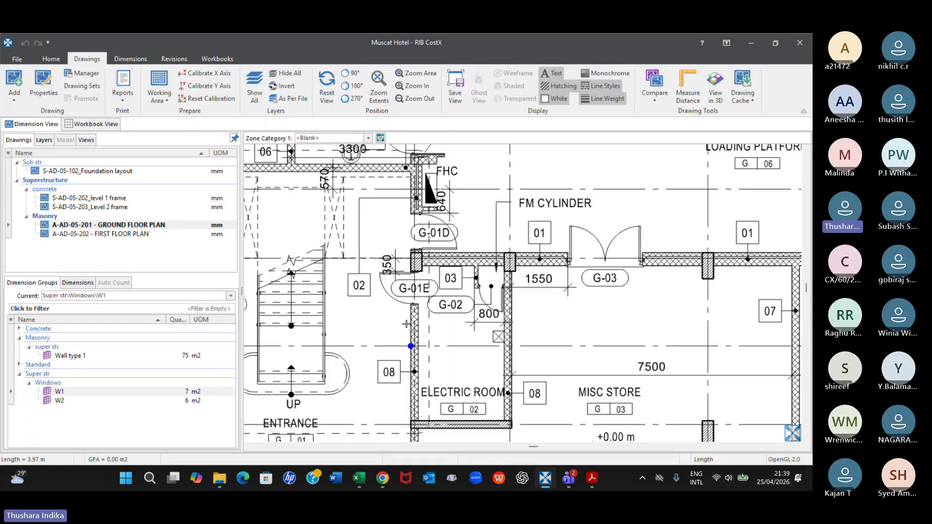
mouse_move(62, 396)
scroll(352, 383, "down", 1)
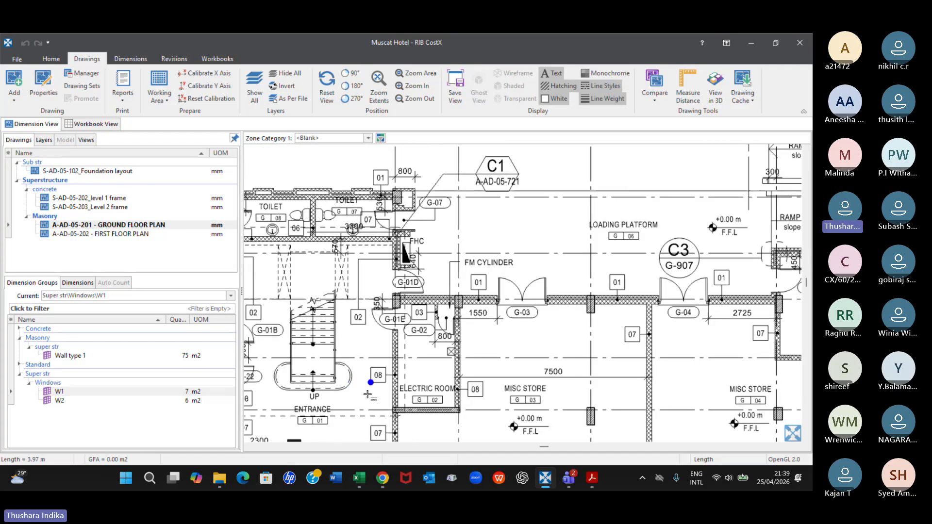
middle_click_drag(368, 397, 535, 312)
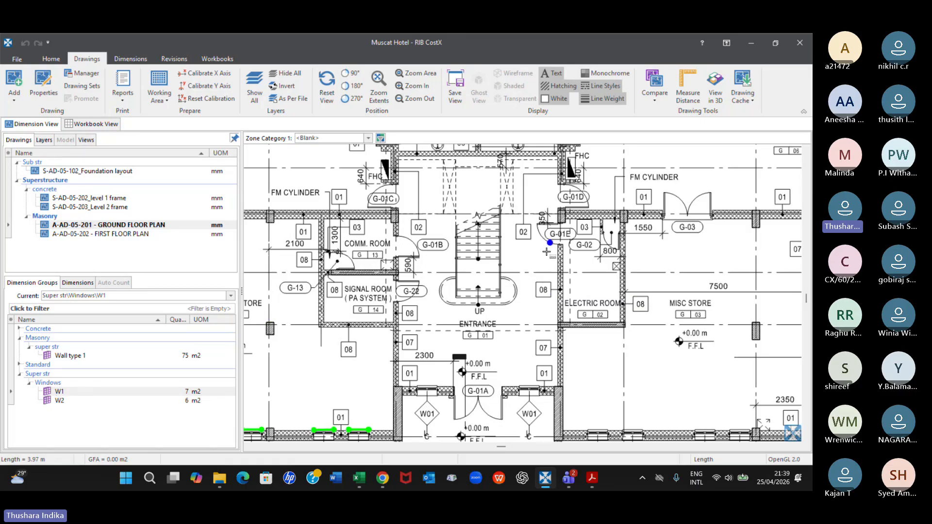
Copy the Wall type 1 dimension group as Wall type 8 in the Masonry\super str folder, without its dimensions
left_click(73, 356)
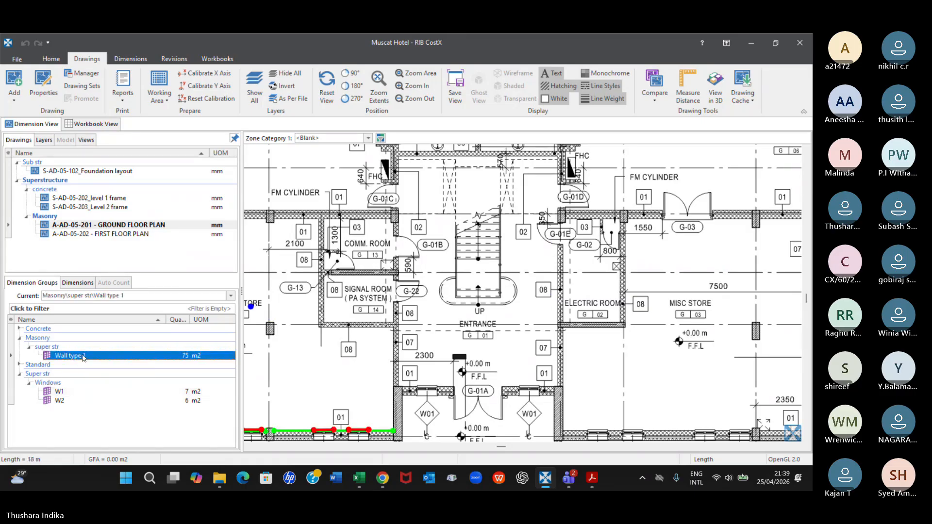
right_click(83, 358)
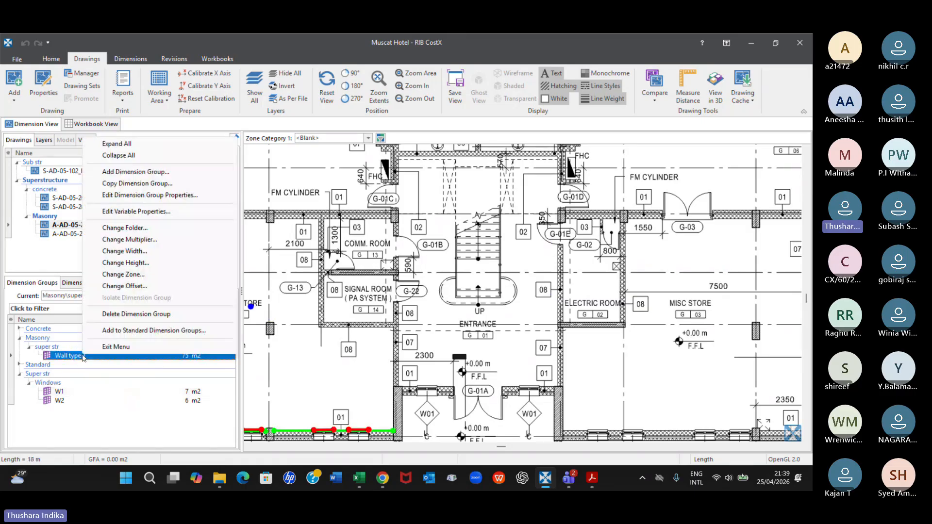
left_click(133, 187)
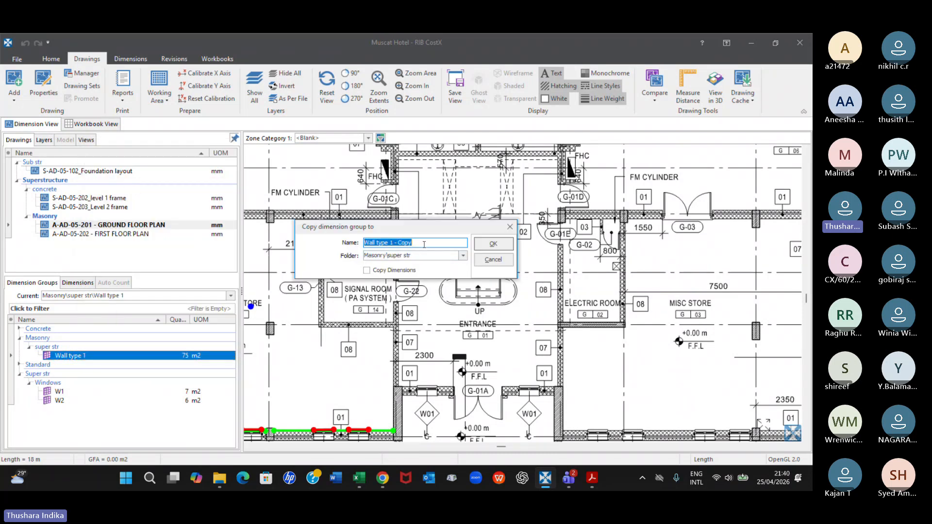
left_click_drag(424, 243, 393, 250)
type("8")
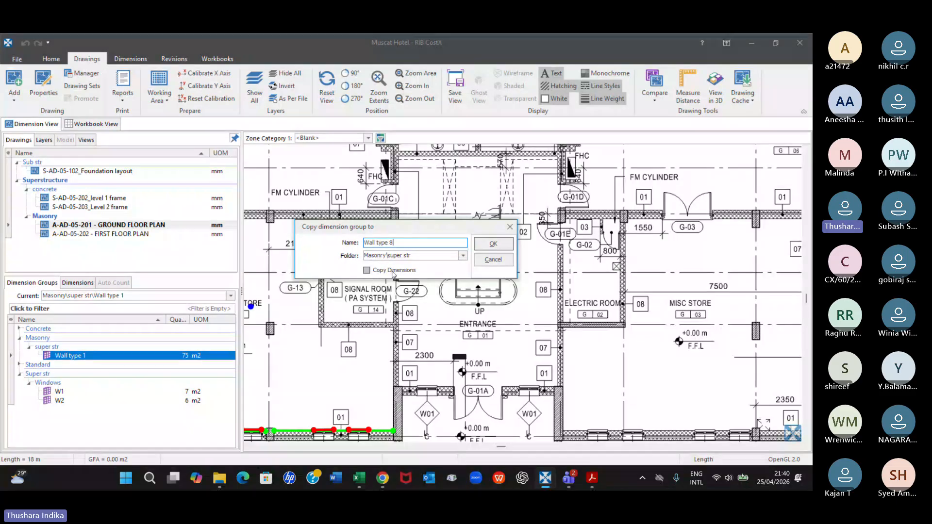
left_click(491, 245)
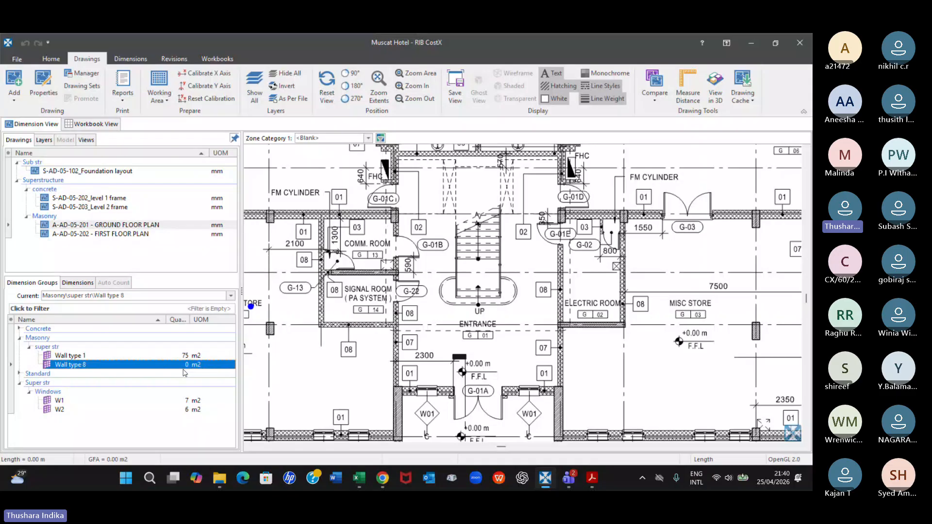
Change the default height of the Wall type 8 dimension group and apply it to all dimensions that use the default height
double_click(86, 363)
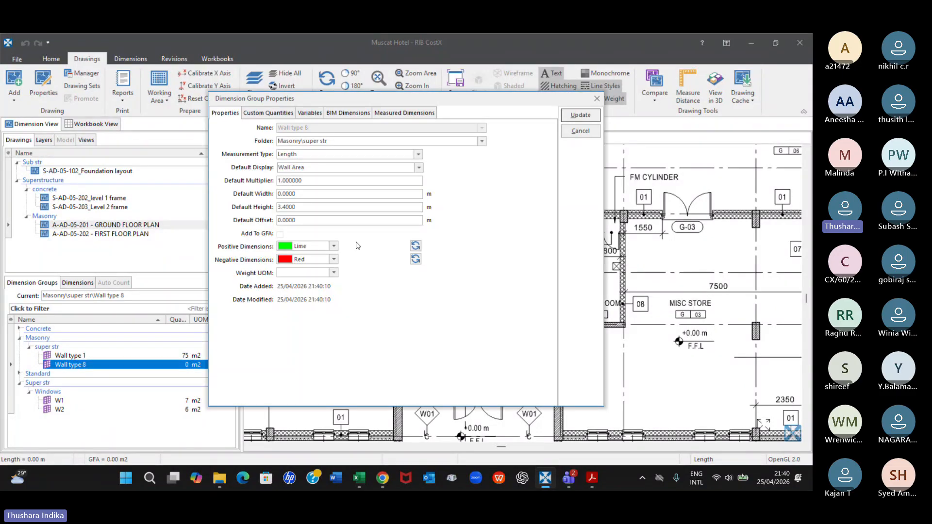
left_click(278, 207)
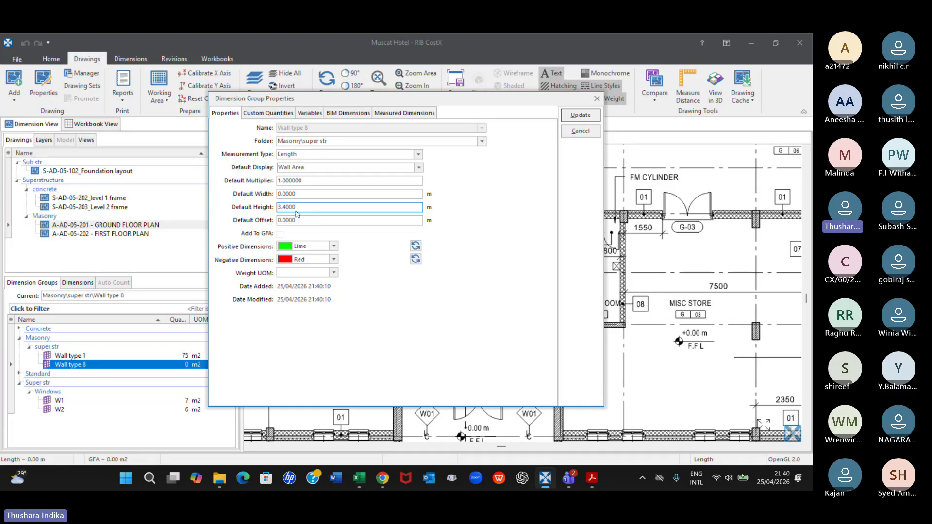
key("BackSpace")
key("BackSpace")
key("BackSpace")
key("BackSpace")
type("5")
left_click(580, 116)
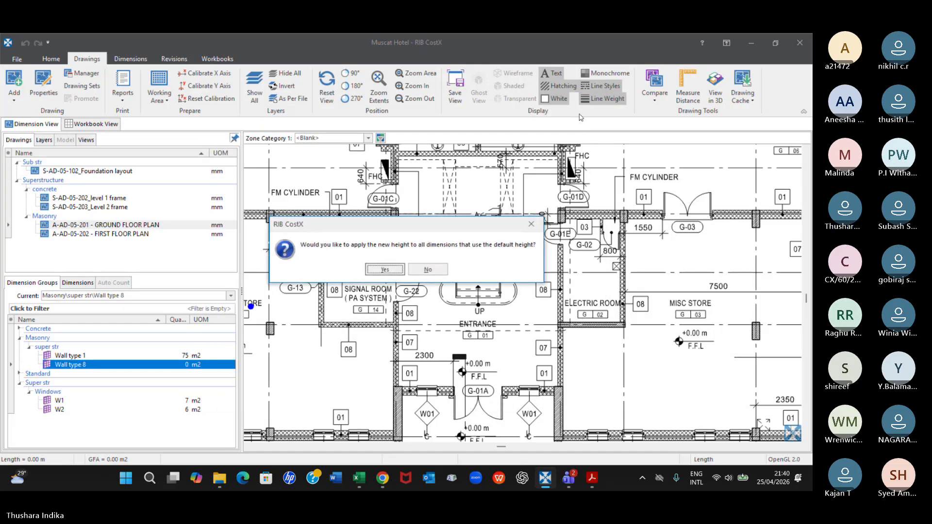
key("Return")
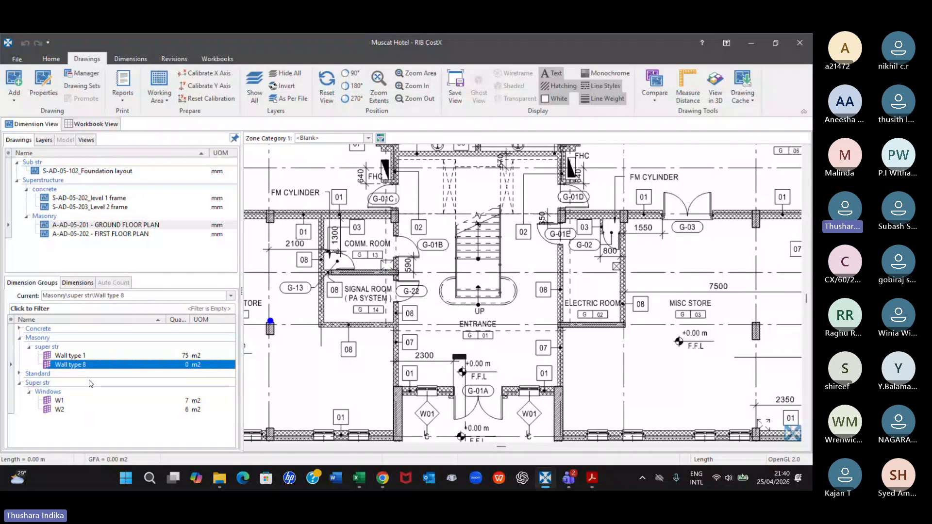
mouse_move(81, 367)
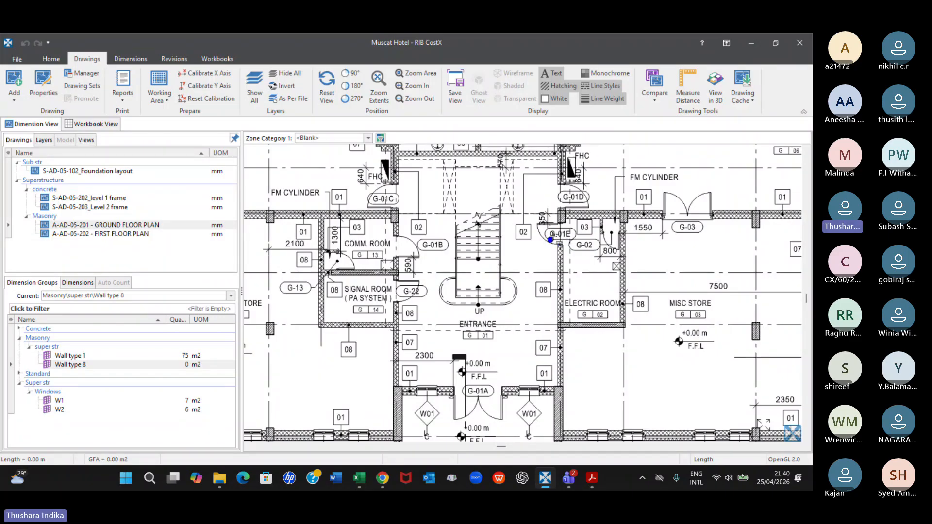
left_click(68, 365)
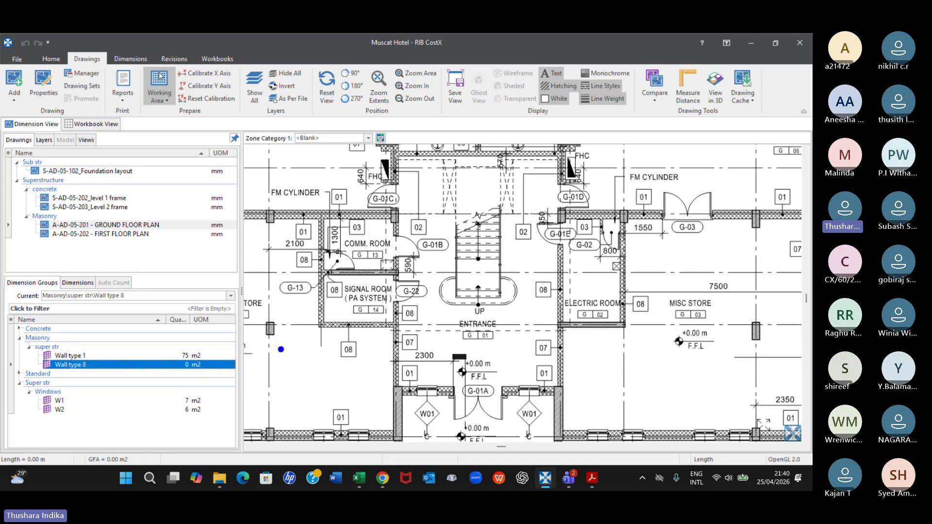
Start a new dimension group and set its folder to Superstructure\Doors
left_click(131, 58)
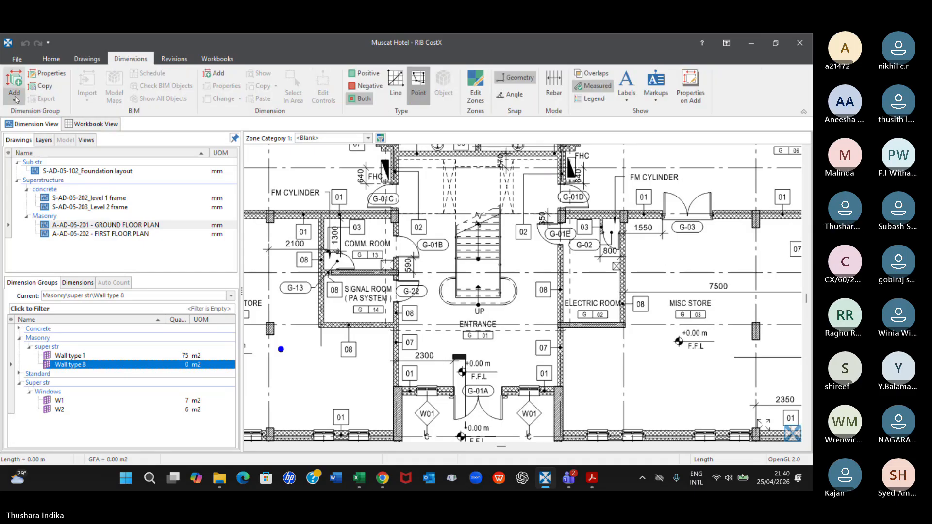
left_click(15, 98)
left_click(56, 112)
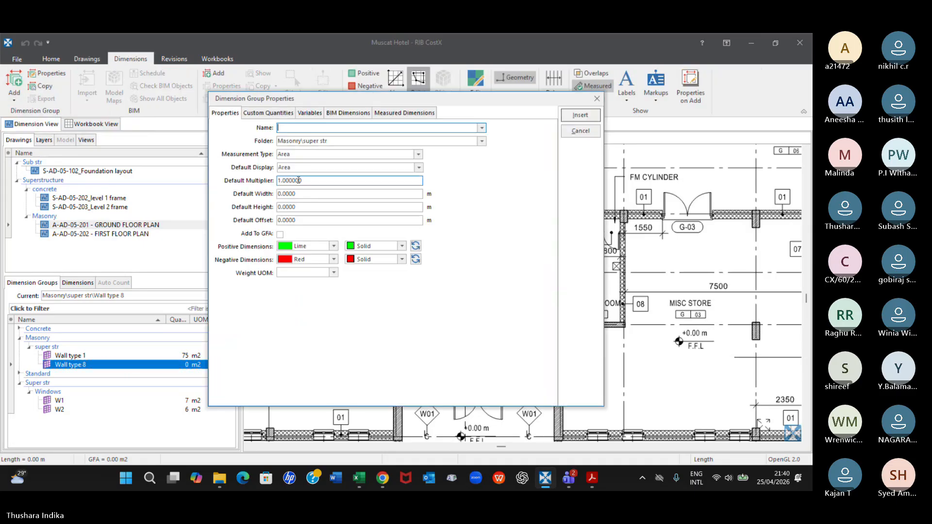
left_click(335, 141)
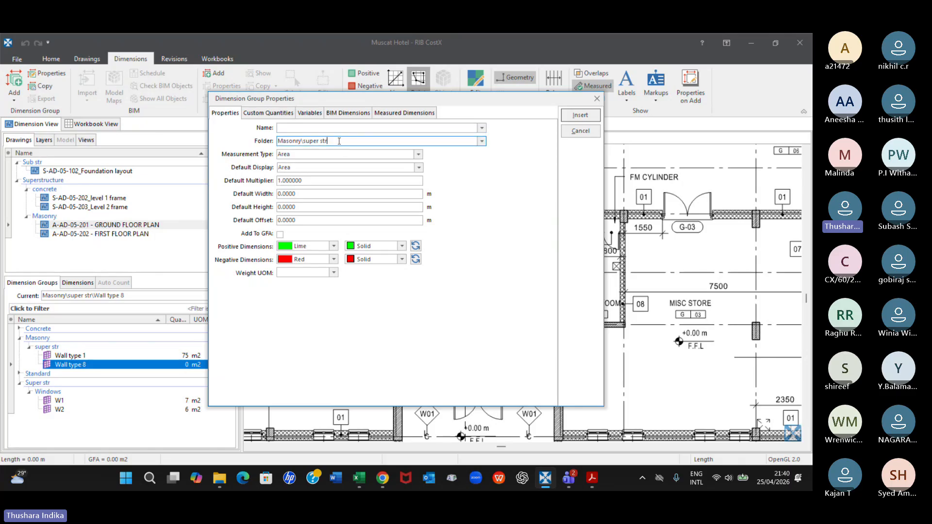
type("Doors")
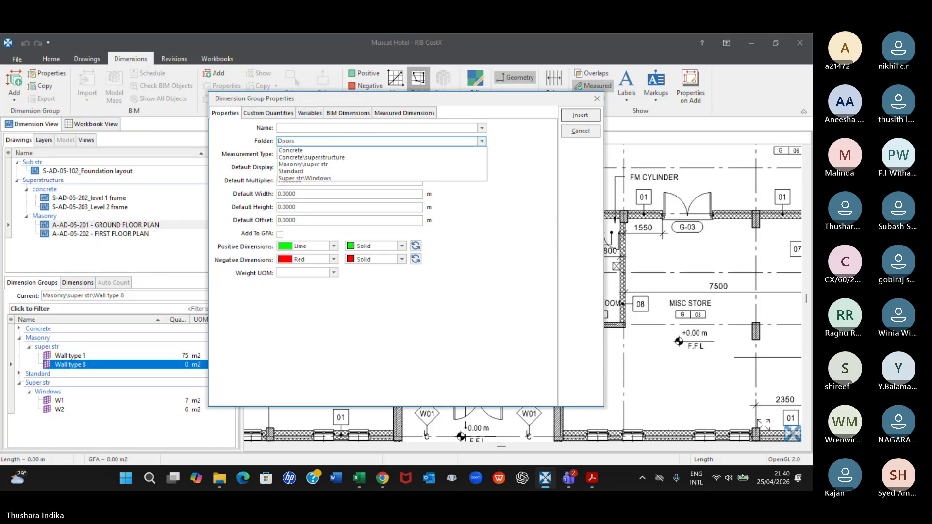
left_click(355, 158)
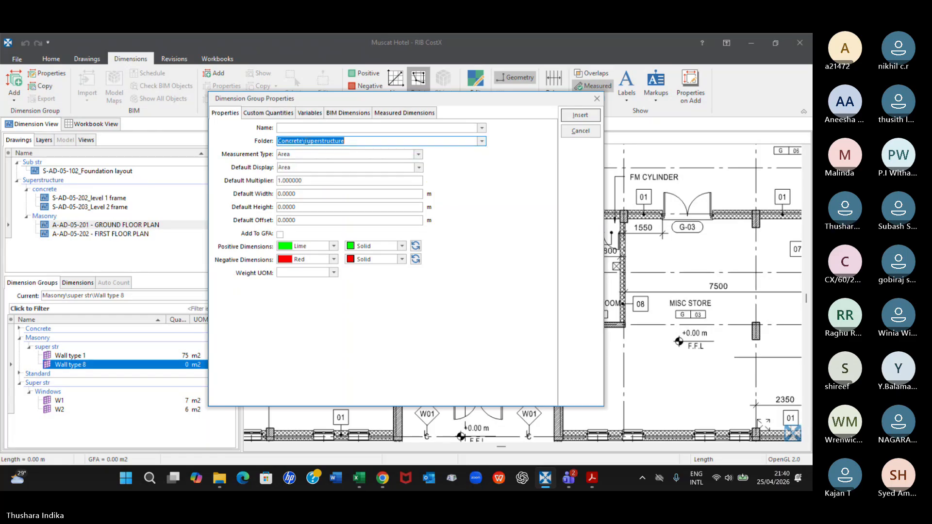
left_click_drag(308, 142, 241, 141)
key("BackSpace")
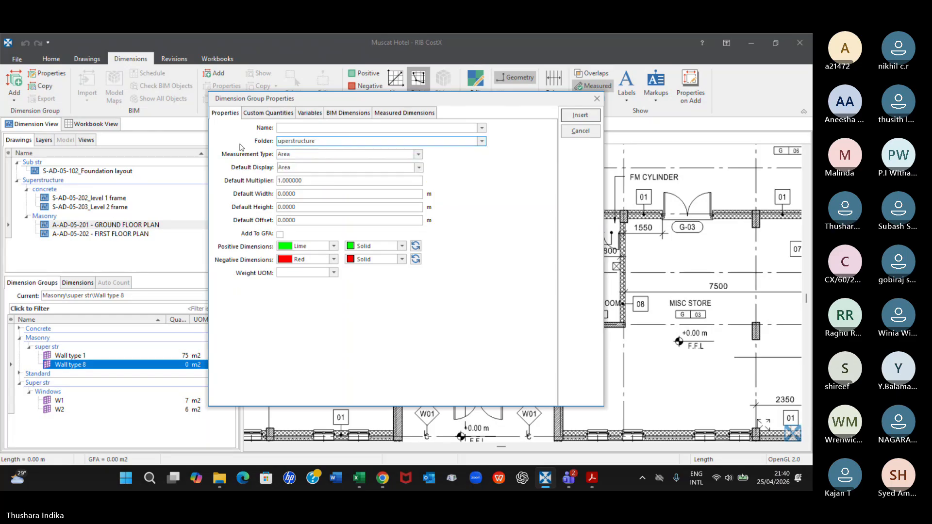
left_click(328, 140)
type("\\Doors")
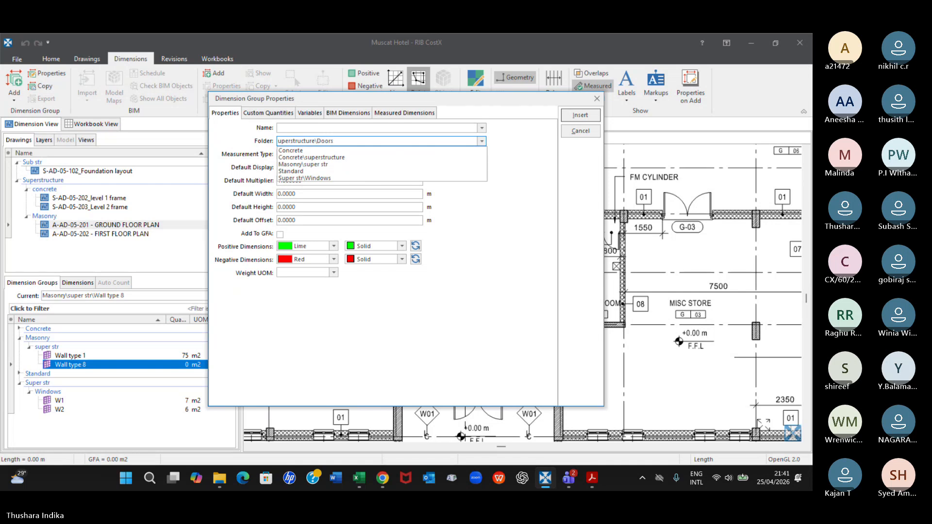
left_click(280, 141)
type("S")
left_click(483, 327)
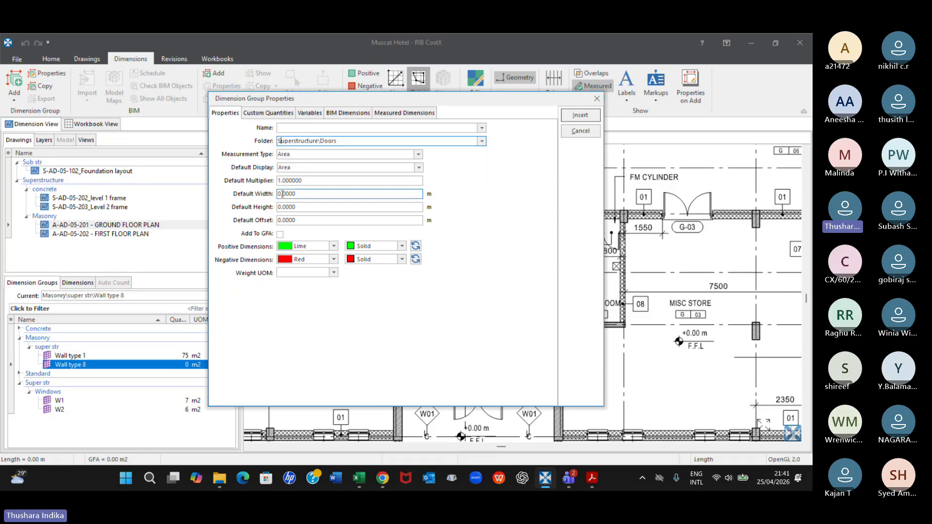
Set the new door group's measurement type to Length, default display to Wall Area and default height to 2.1 m
left_click(400, 154)
left_click(288, 184)
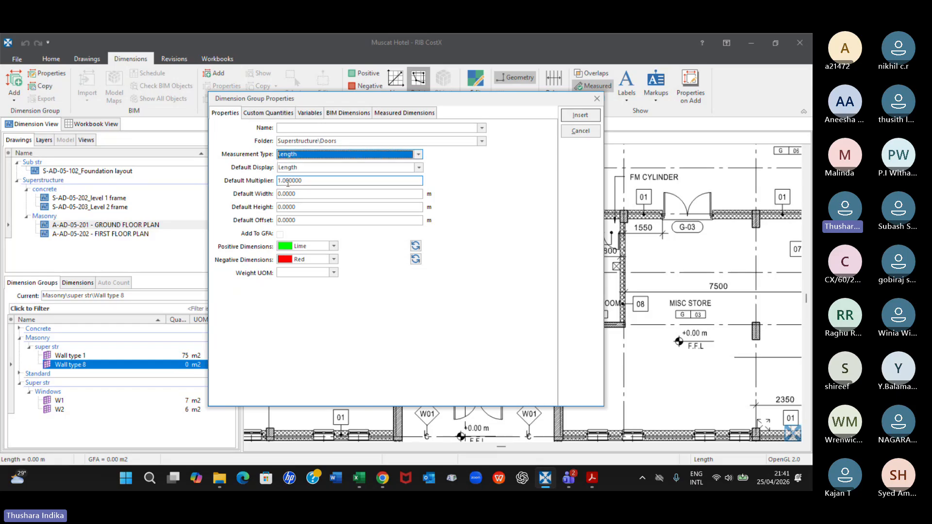
left_click(419, 168)
left_click(334, 198)
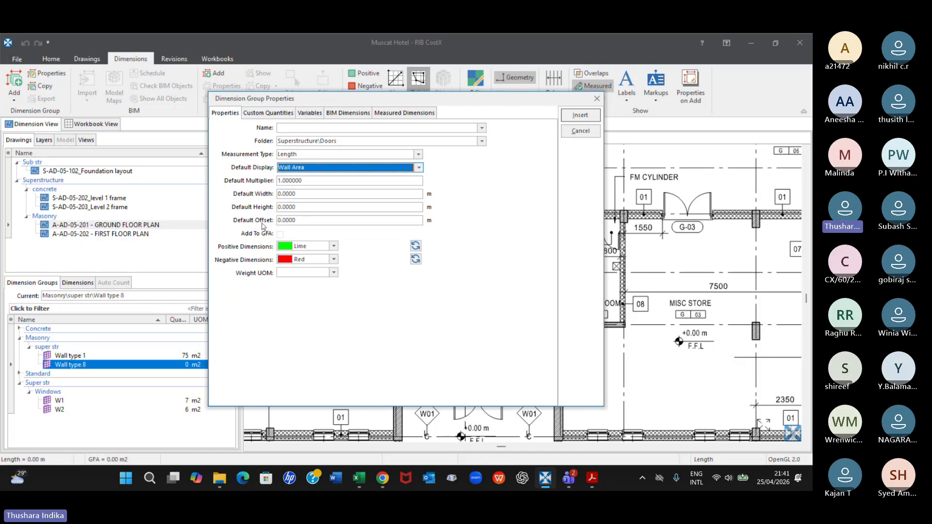
left_click(306, 208)
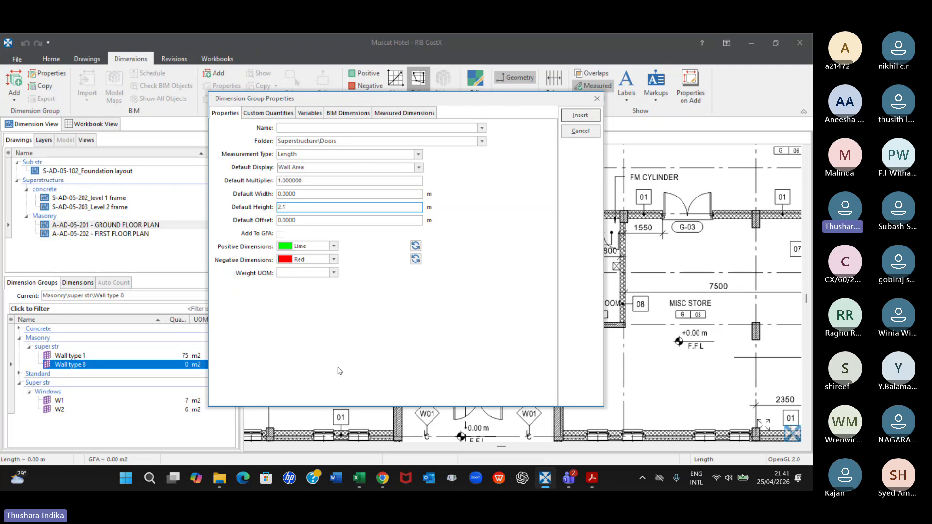
left_click(580, 116)
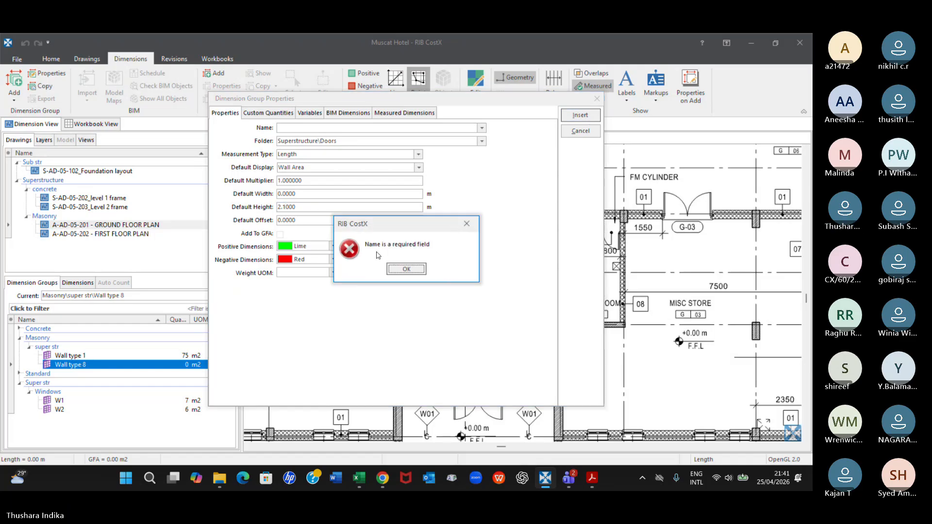
left_click(467, 224)
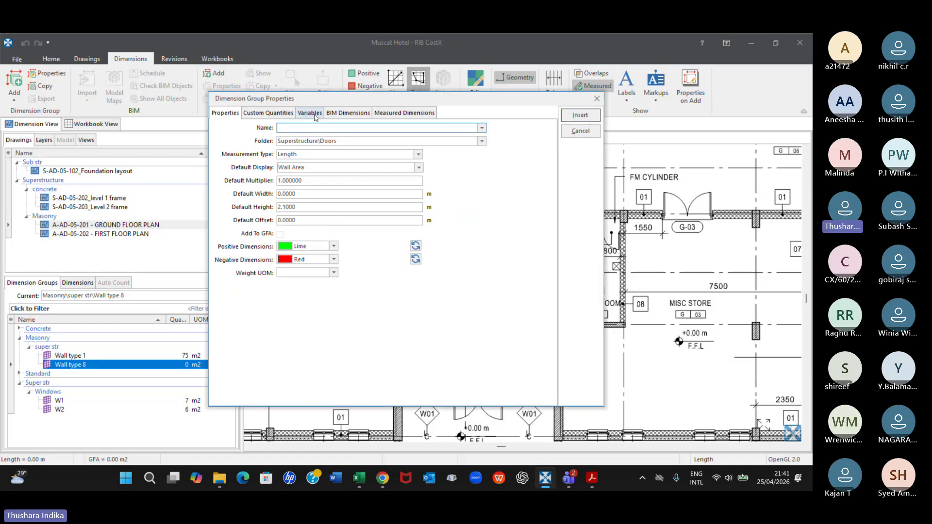
Name the door dimension group D-01E and insert it
type("D")
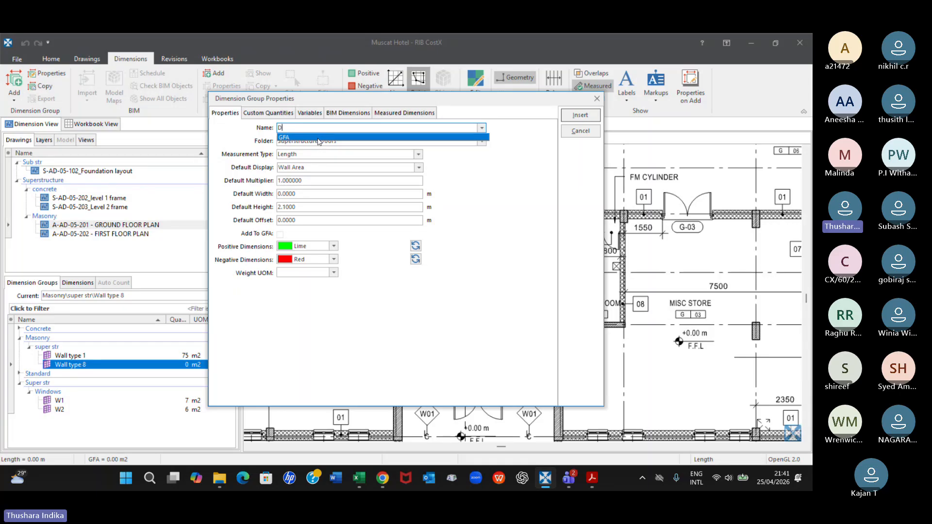
type("-01")
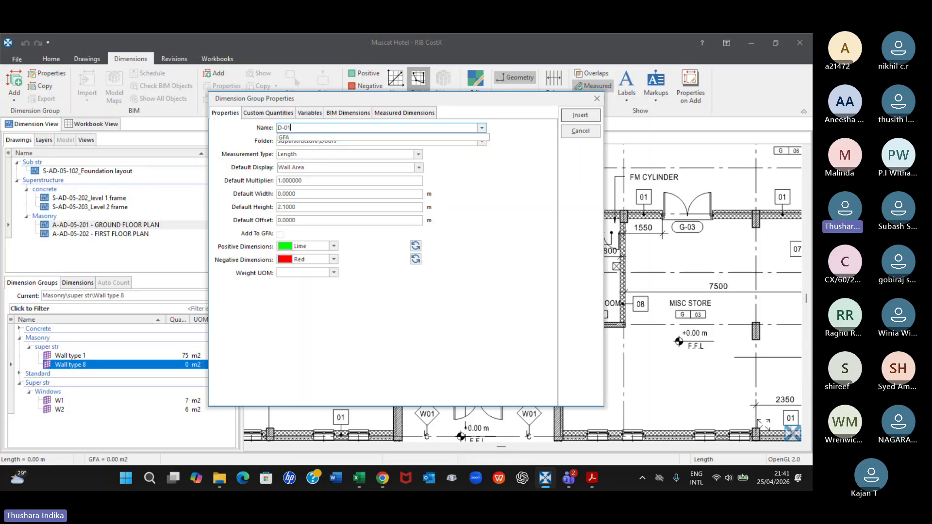
mouse_move(456, 106)
left_mouse_down()
mouse_move(404, 158)
mouse_move(324, 158)
mouse_move(585, 106)
left_mouse_up()
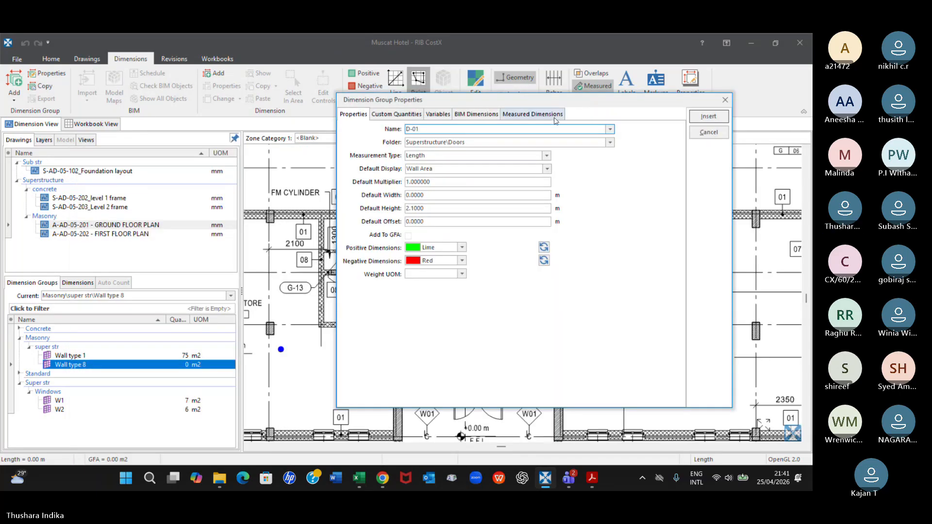
type("E")
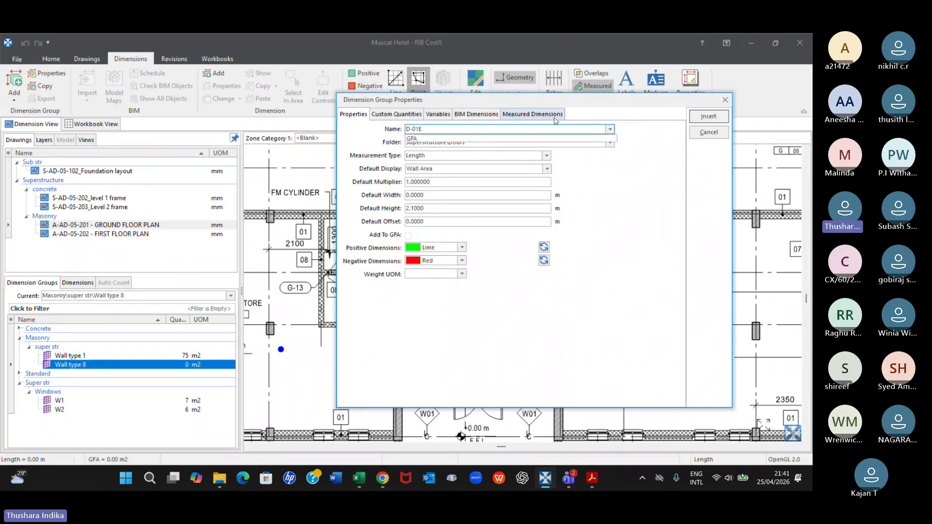
left_click(705, 121)
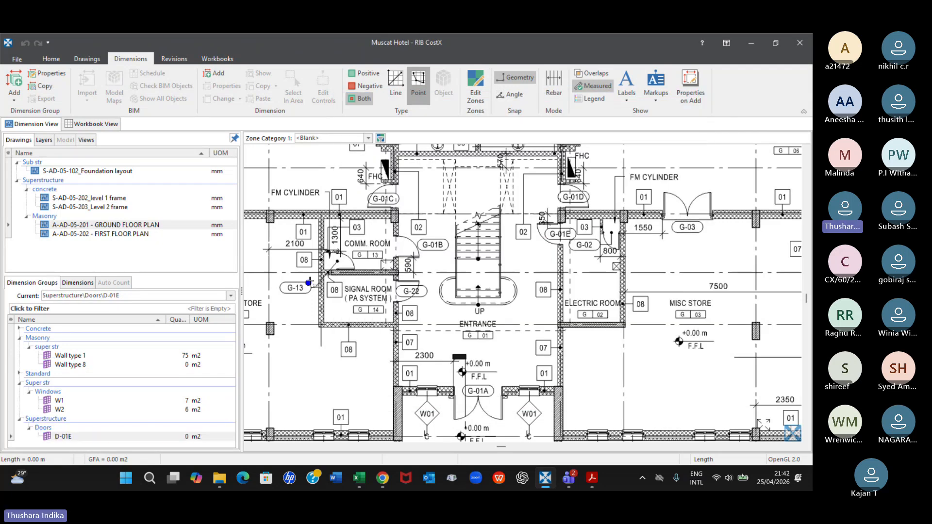
Measure the G-01E door opening in the D-01E group, from the column corner to the corner of the wall end opposite
left_click(150, 436)
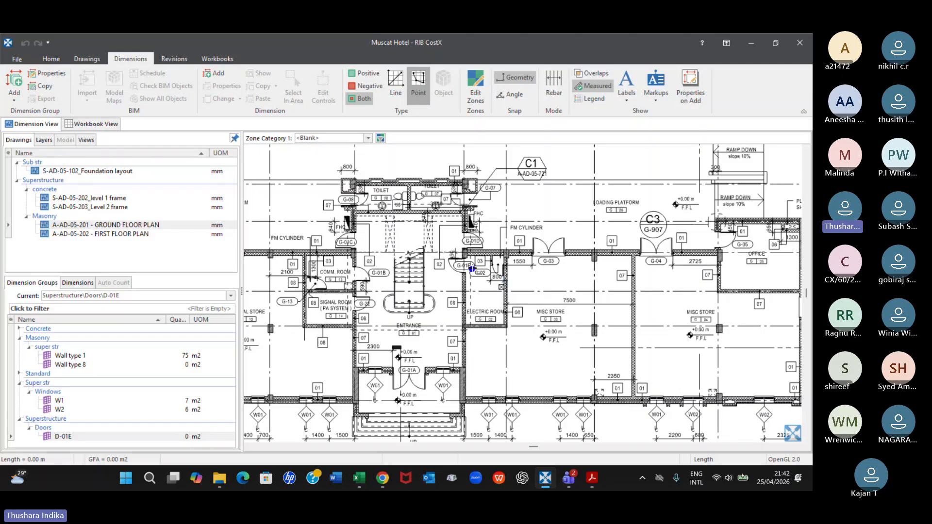
scroll(469, 270, "up", 3)
scroll(465, 246, "up", 1)
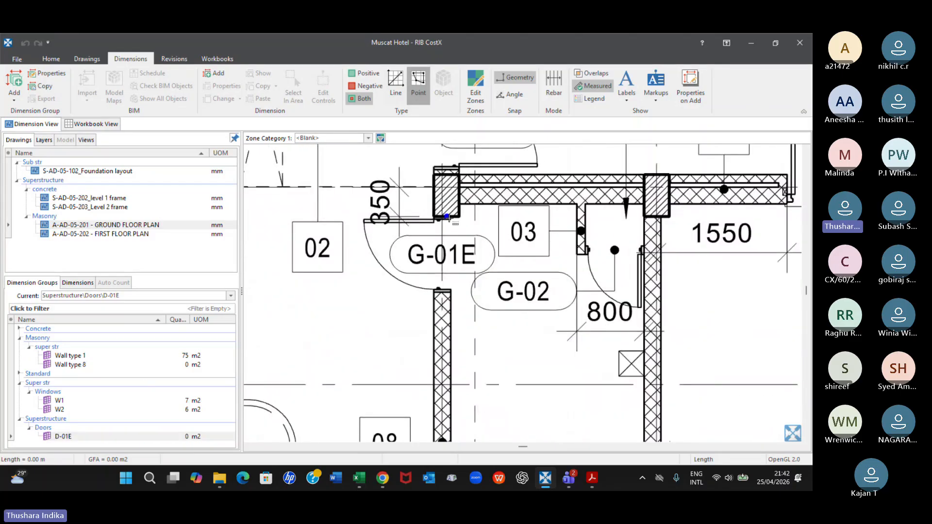
scroll(447, 234, "up", 2)
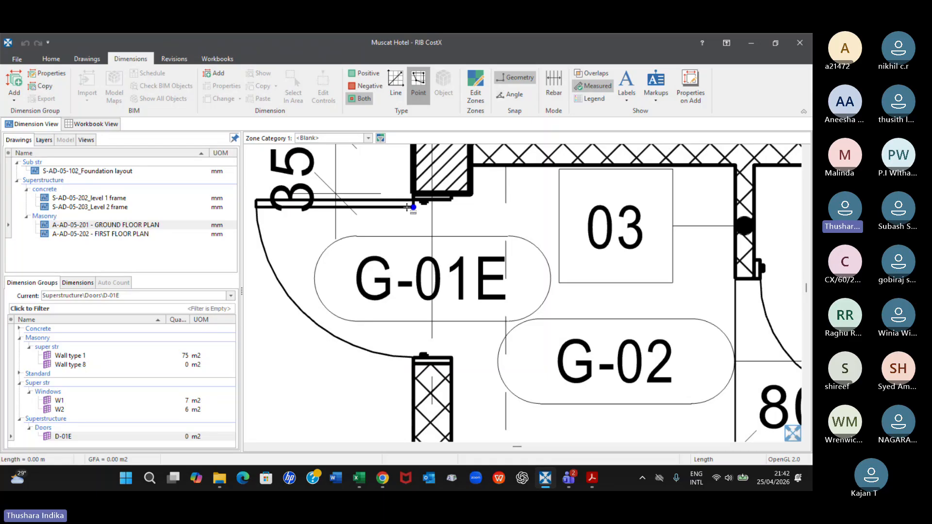
left_click(413, 193)
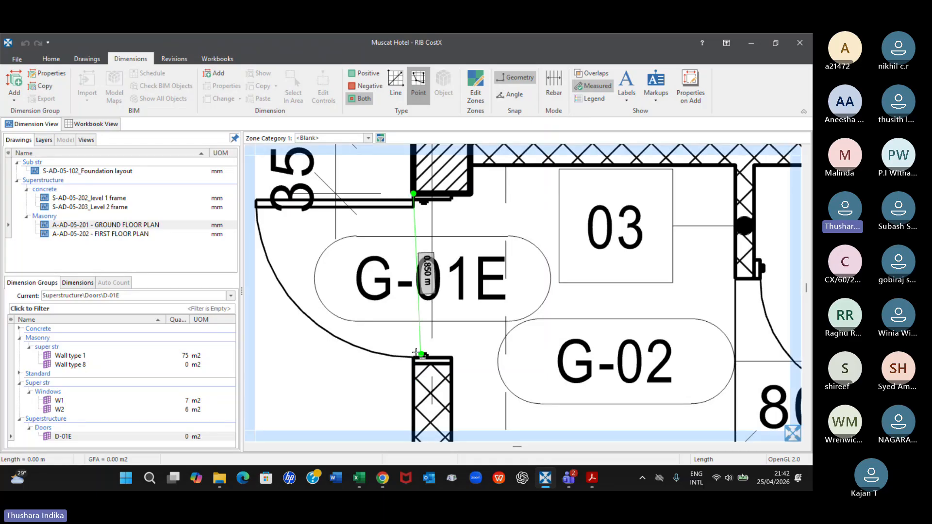
left_click(414, 358)
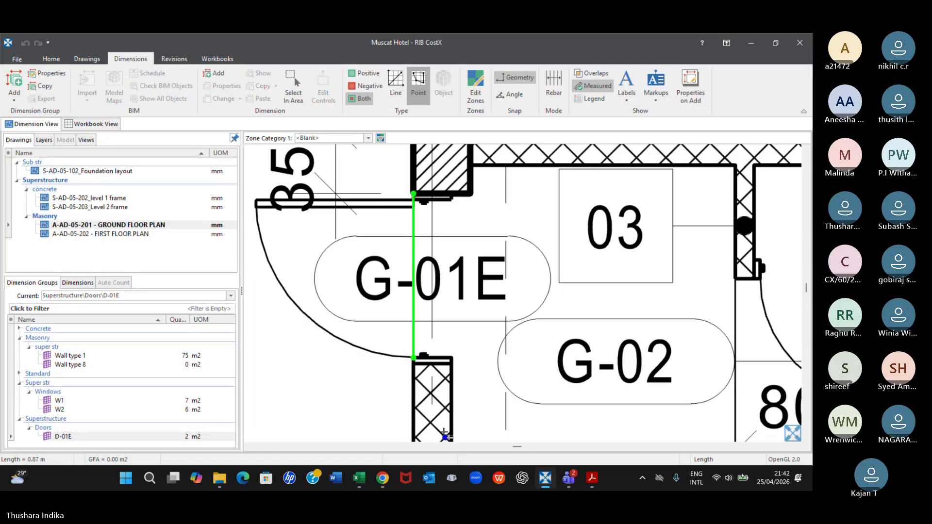
Measure the wall 08 run beside the Electric Room in the Wall type 8 group, from the column at G-01E to the room's lower wall
scroll(351, 337, "down", 3)
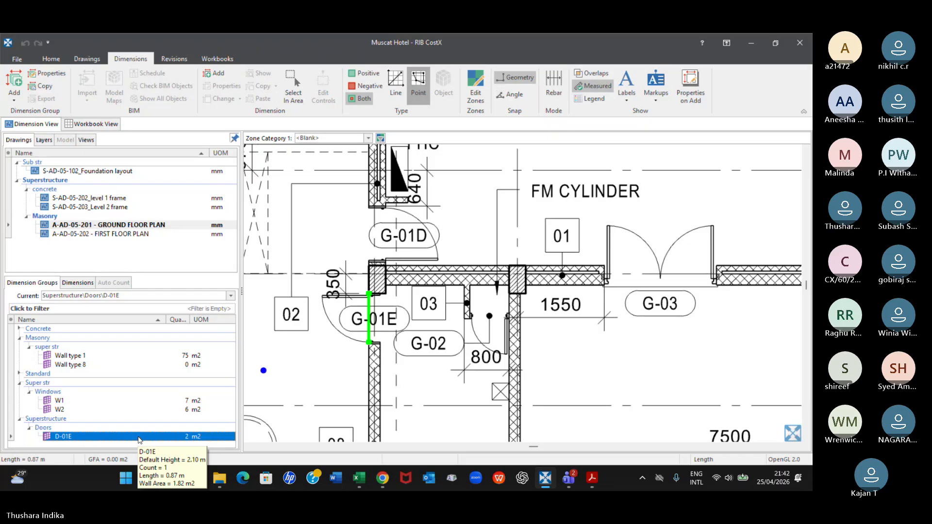
scroll(336, 357, "down", 2)
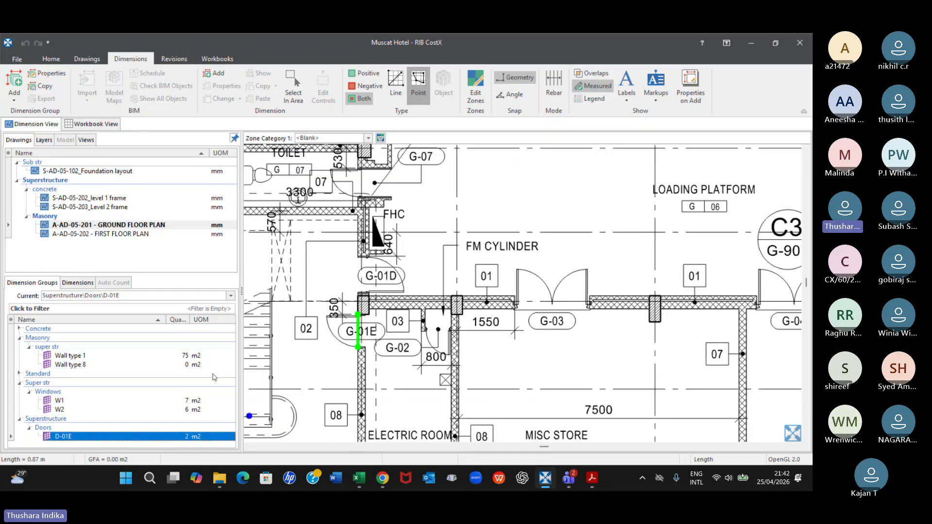
scroll(370, 363, "down", 3)
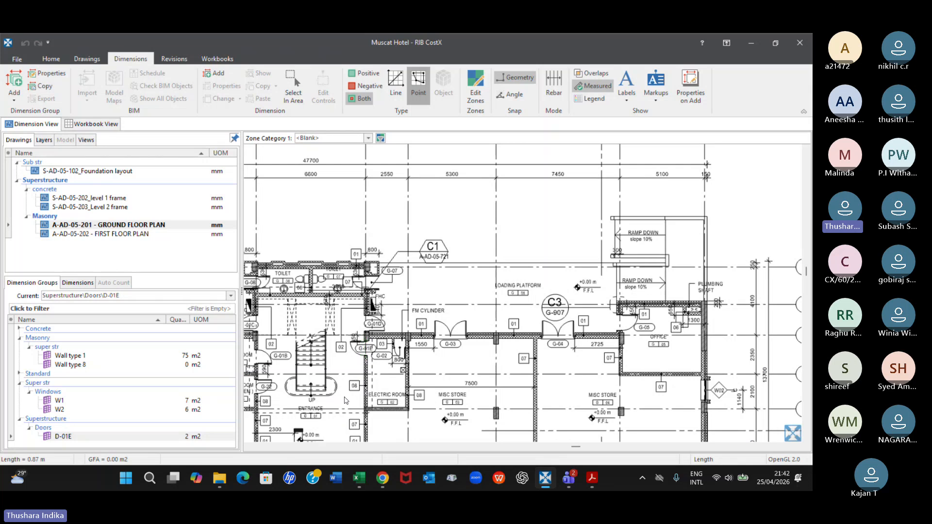
scroll(484, 194, "up", 2)
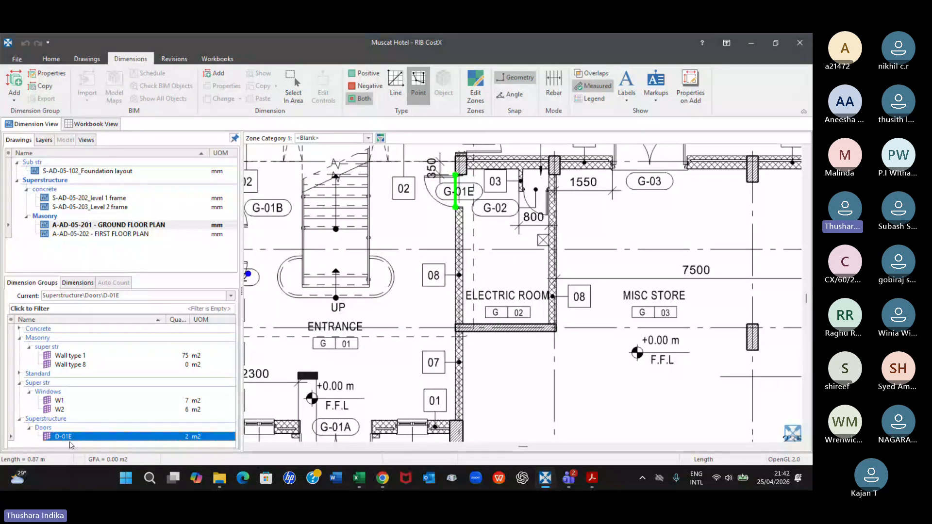
left_click(83, 368)
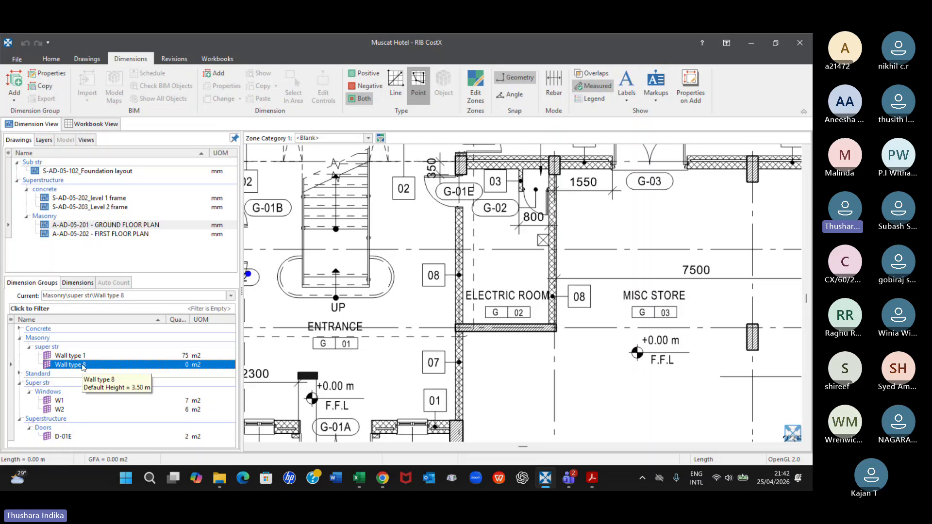
scroll(463, 175, "up", 2)
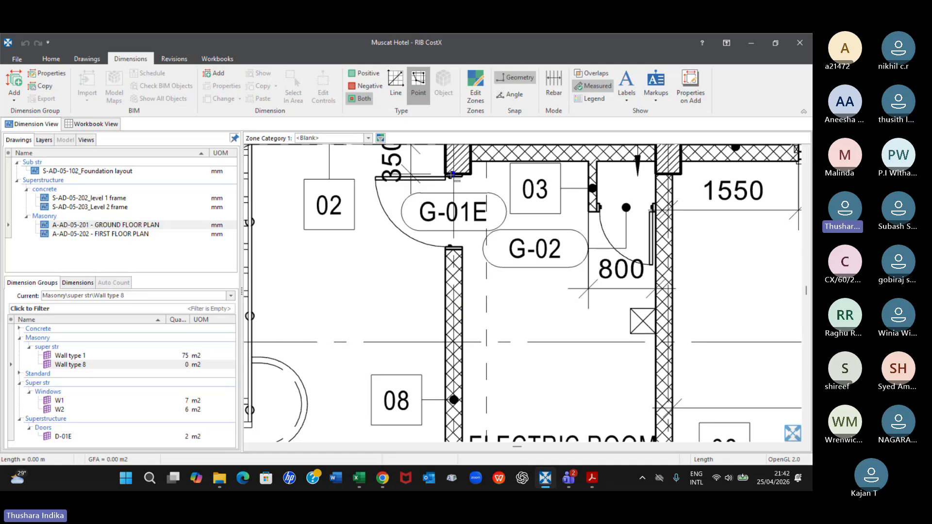
left_click(454, 173)
scroll(460, 353, "down", 3)
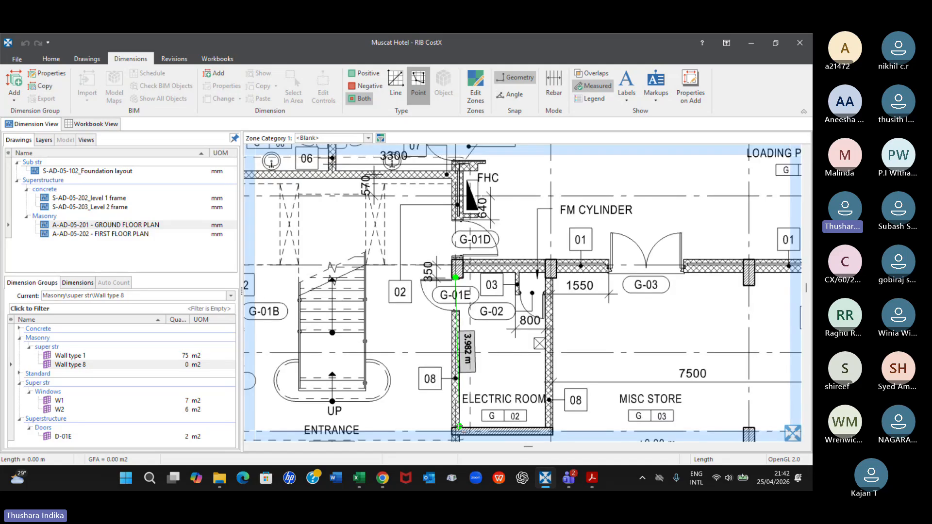
scroll(456, 427, "up", 6)
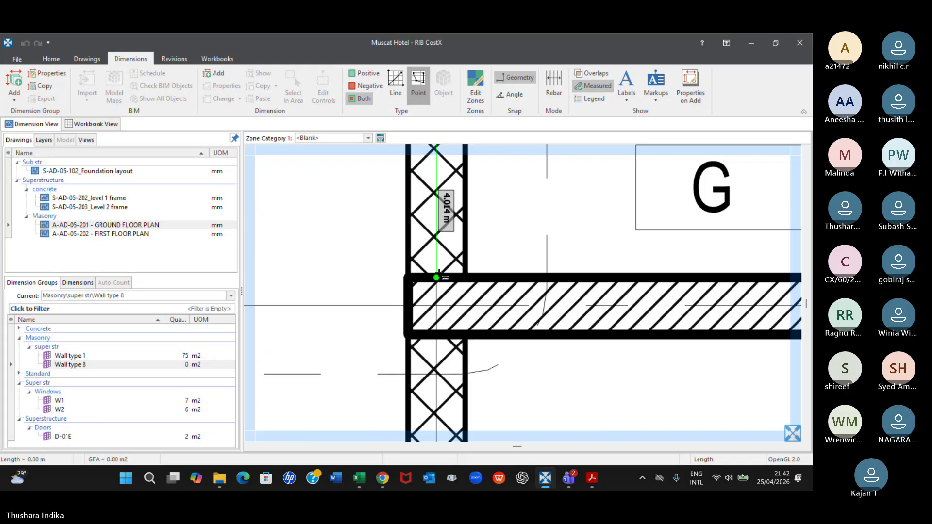
double_click(437, 276)
scroll(515, 280, "down", 5)
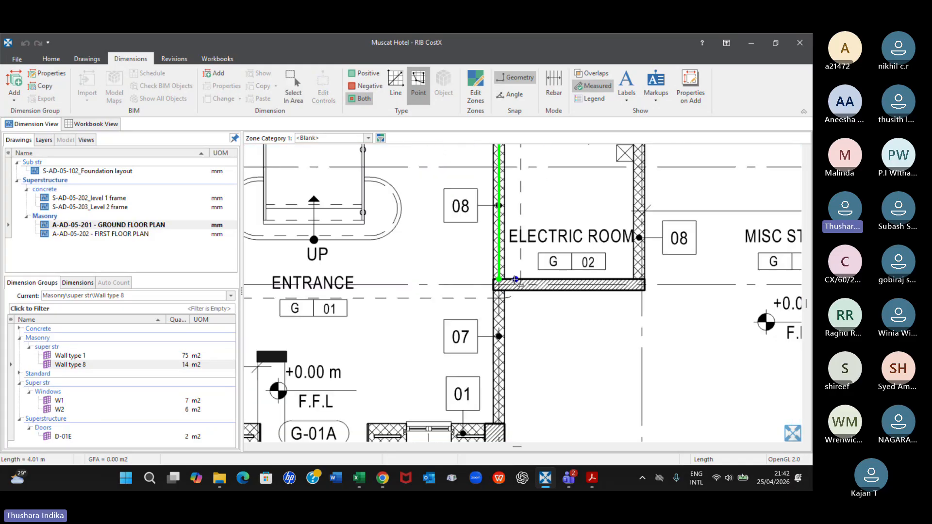
left_click(73, 364)
scroll(415, 351, "down", 3)
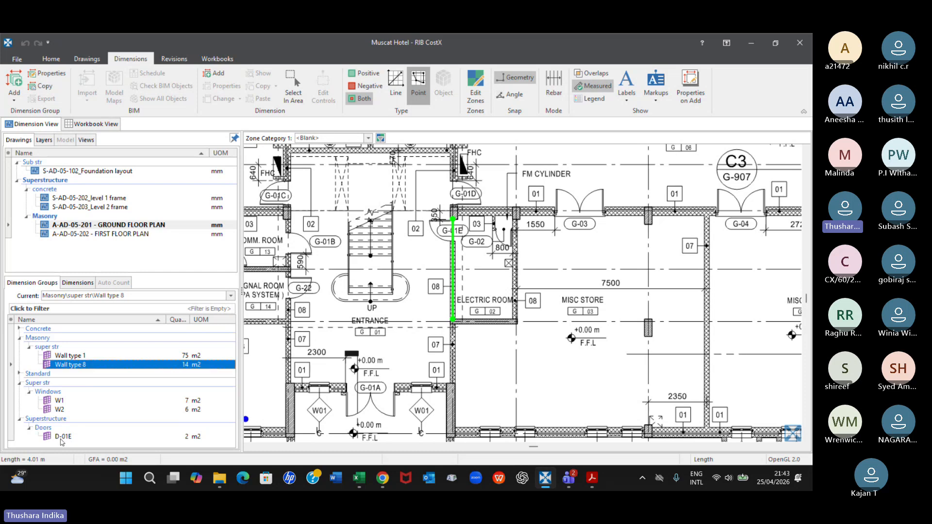
Copy the door opening dimension from the D-01E group to the Wall type 8 dimension group
mouse_move(65, 438)
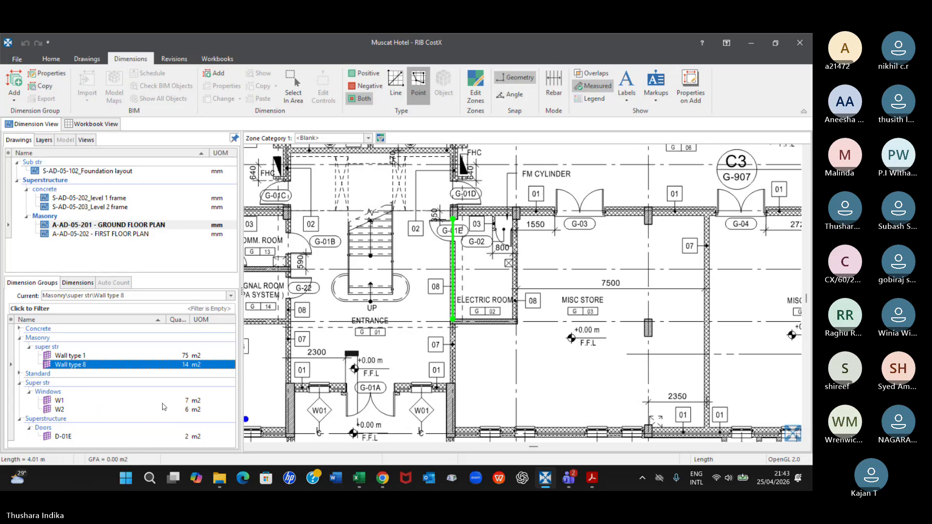
mouse_move(179, 400)
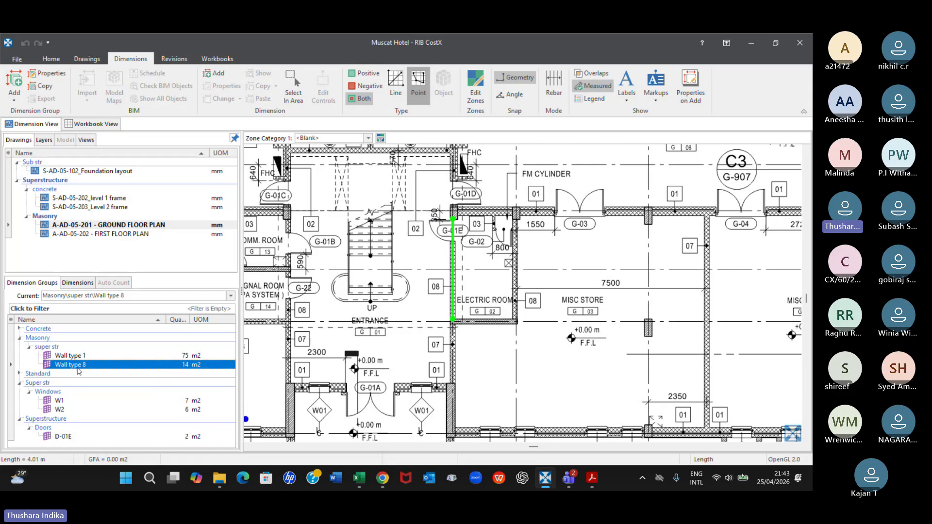
left_click(60, 437)
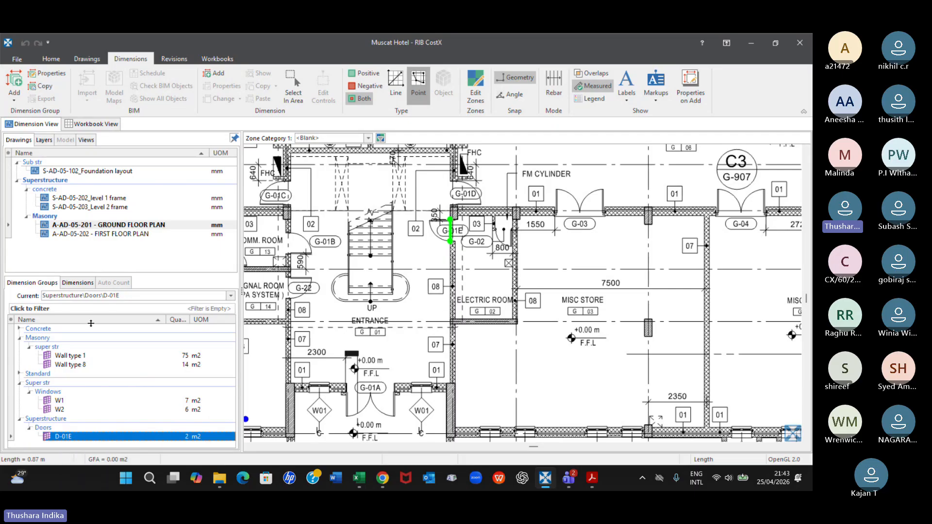
left_click(78, 282)
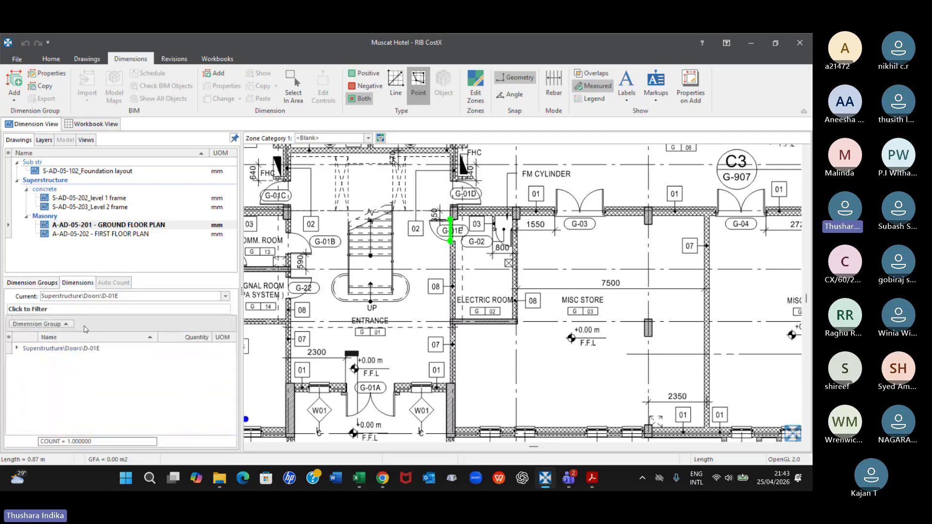
left_click(18, 348)
left_click(112, 359)
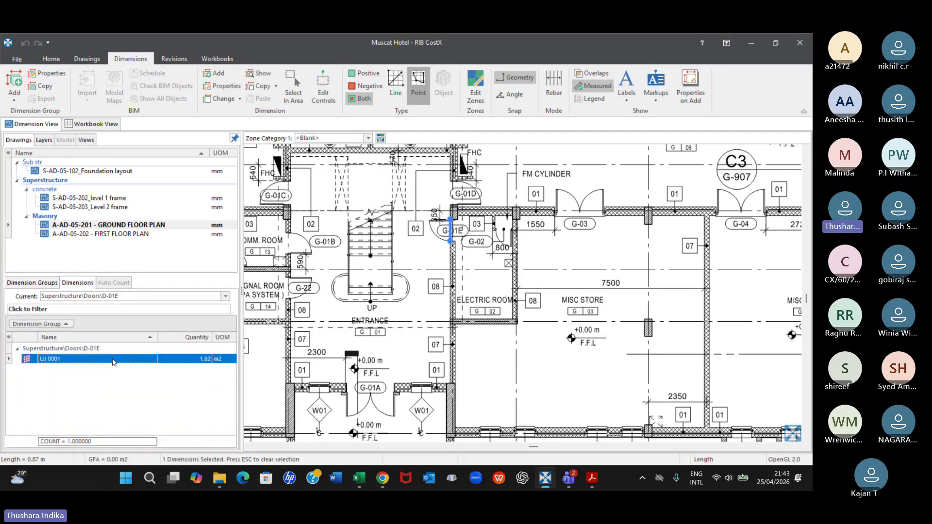
right_click(113, 360)
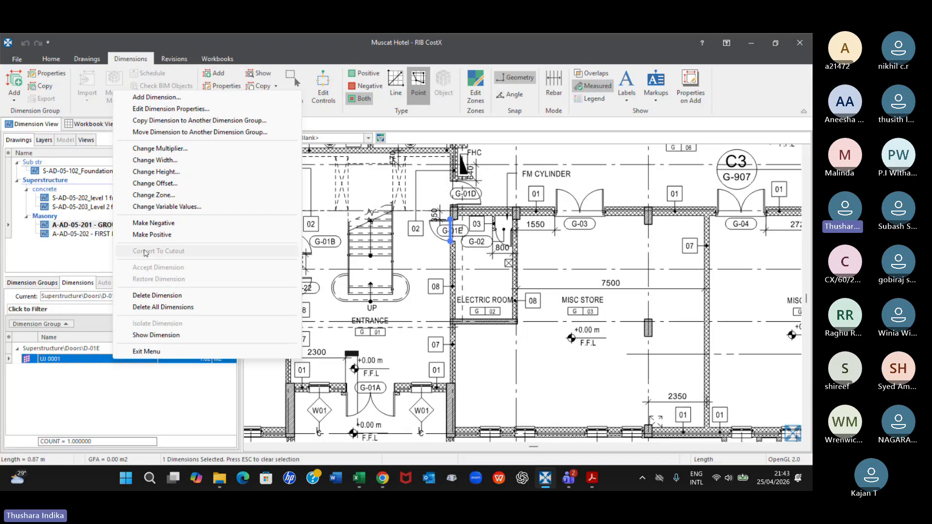
left_click(203, 122)
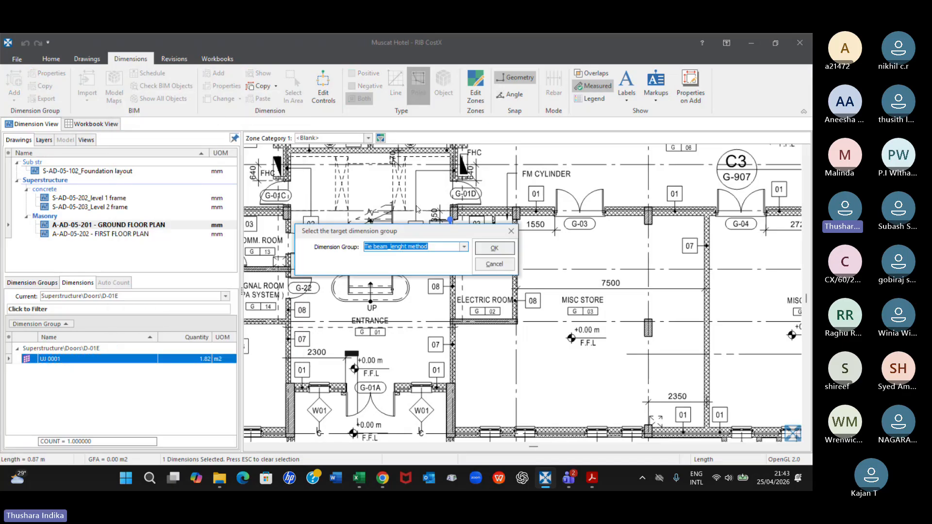
left_click(464, 247)
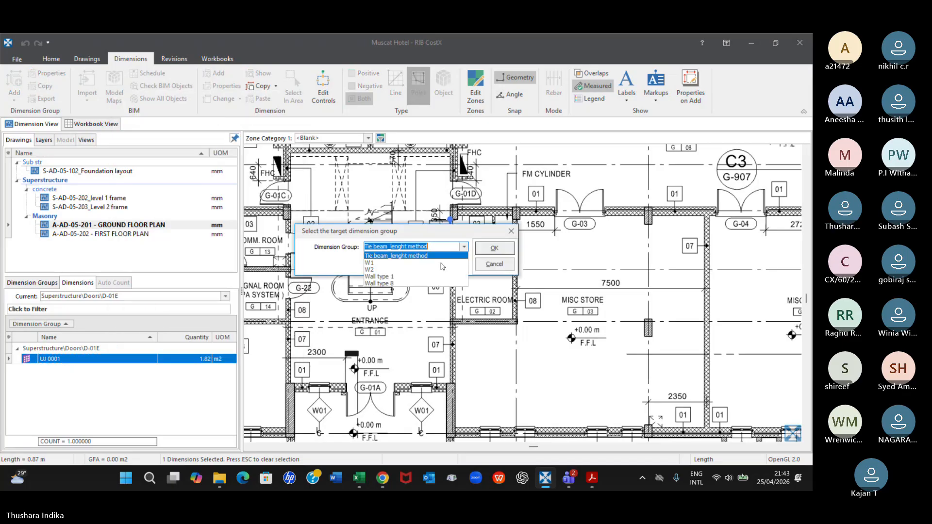
left_click(383, 283)
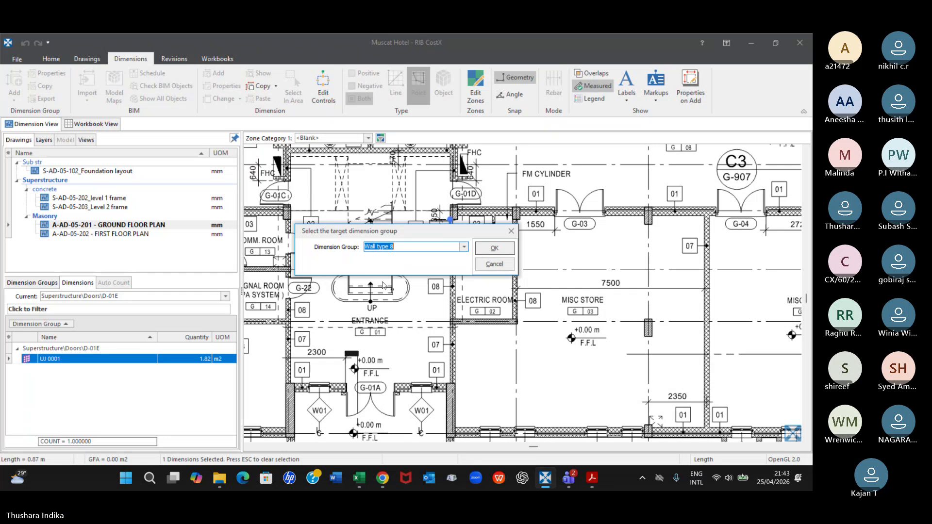
left_click(495, 248)
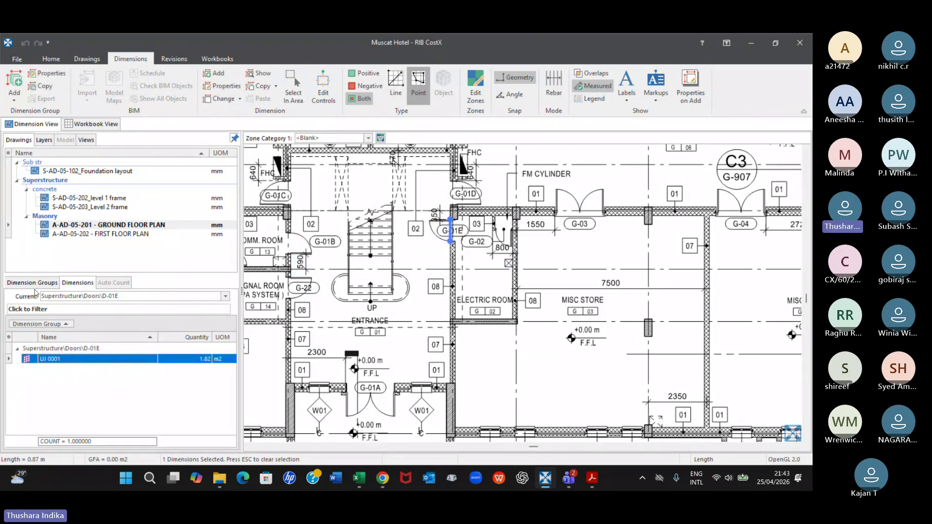
Make the copied G-01E door dimension in the Wall type 8 group negative to deduct the opening
left_click(32, 282)
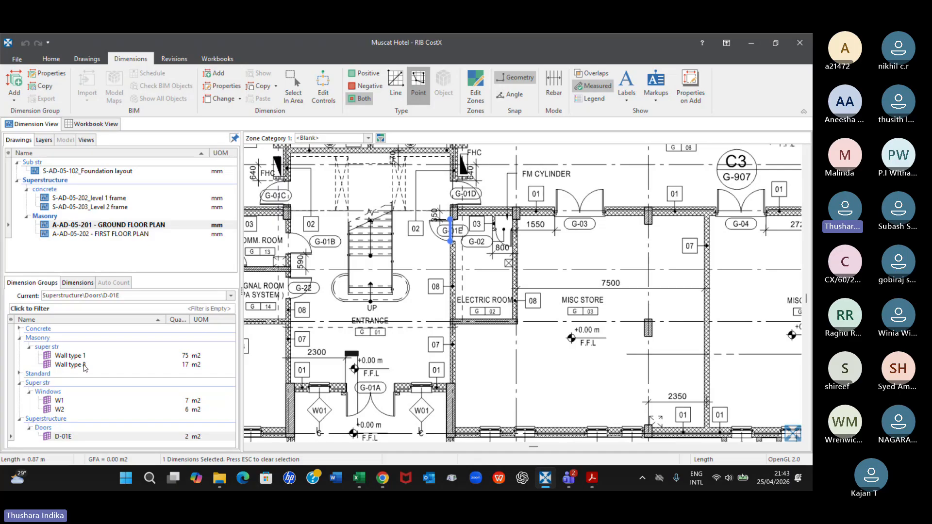
left_click(86, 365)
left_click(77, 283)
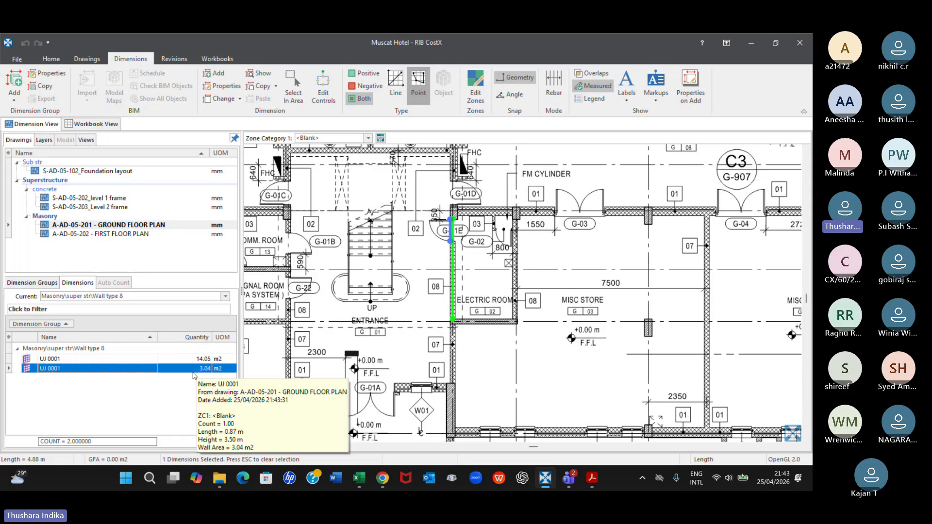
right_click(193, 372)
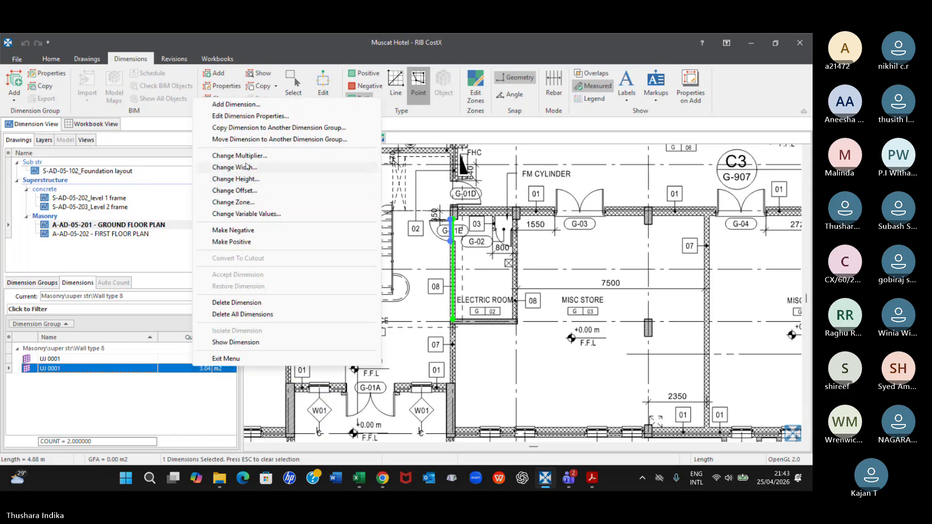
left_click(243, 230)
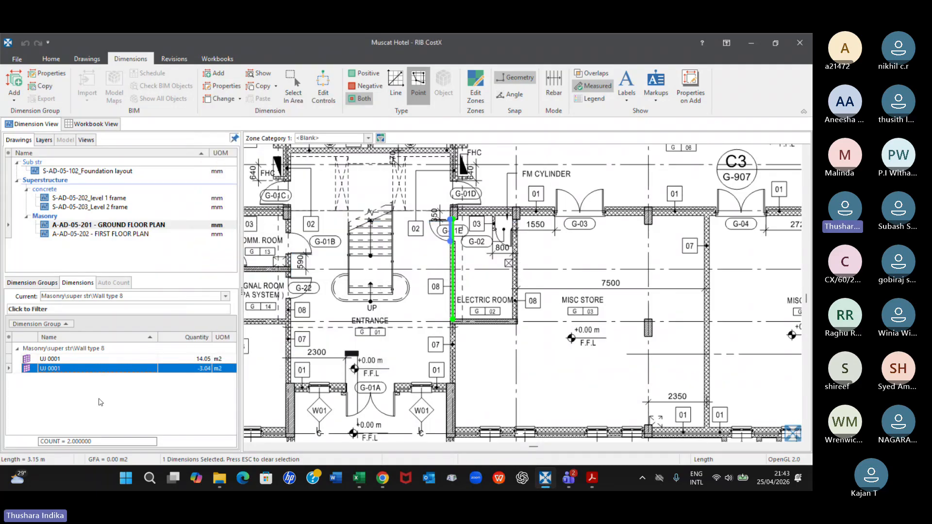
Set the height of the negative door dimension in the Wall type 8 group to 2.1 m
mouse_move(129, 371)
double_click(107, 368)
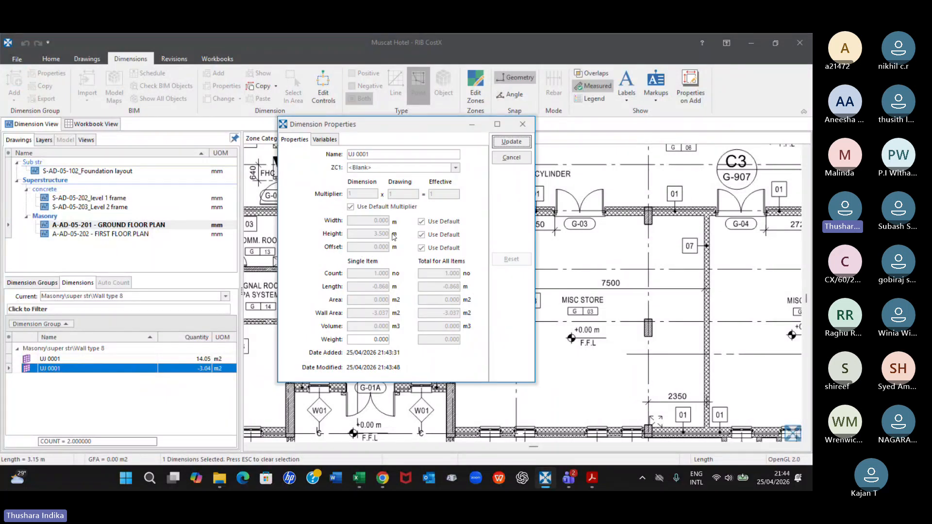
left_click(522, 124)
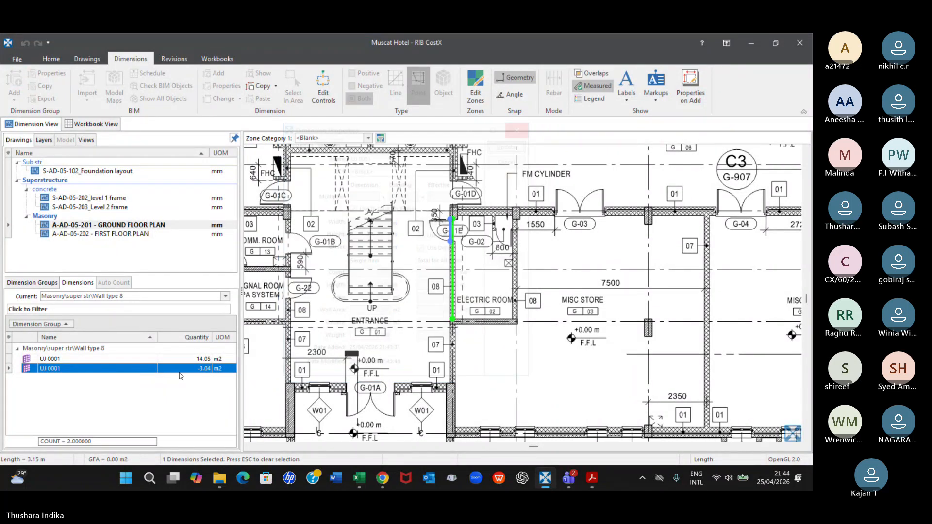
right_click(139, 371)
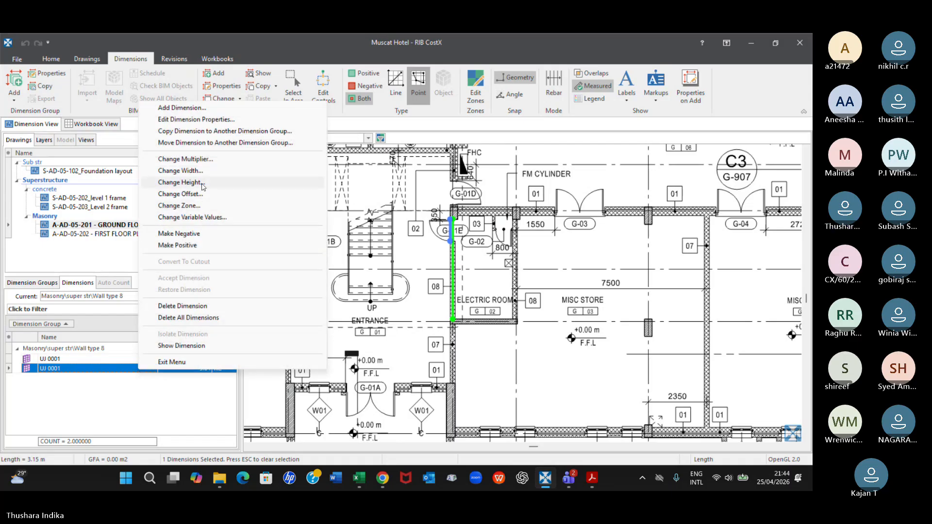
left_click(184, 182)
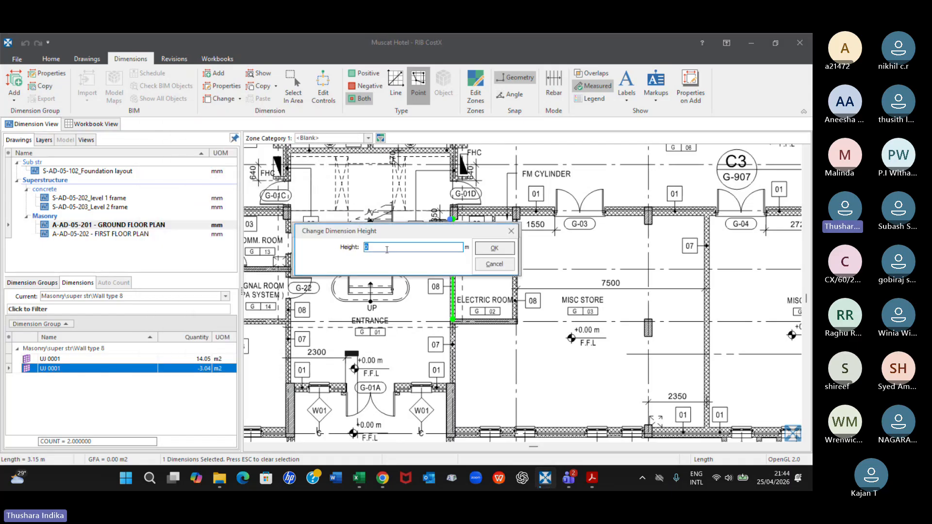
type("2.1")
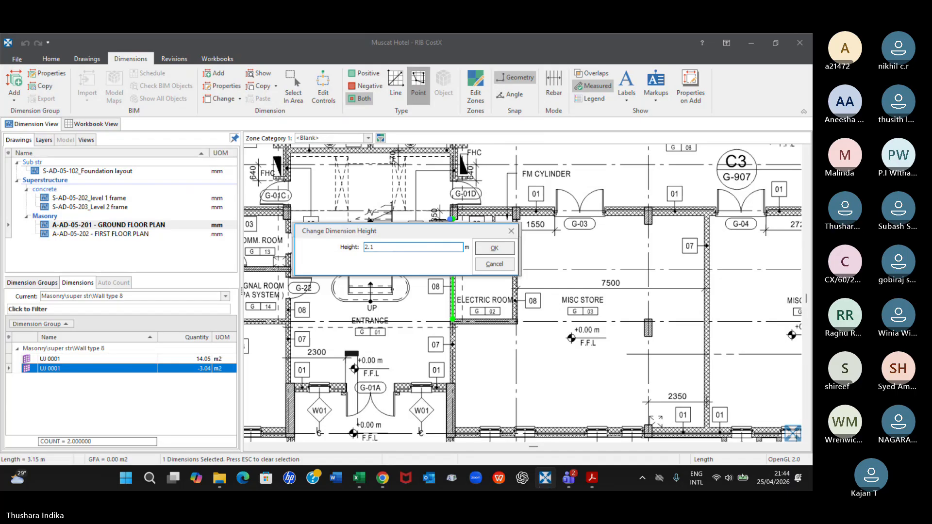
left_click(508, 249)
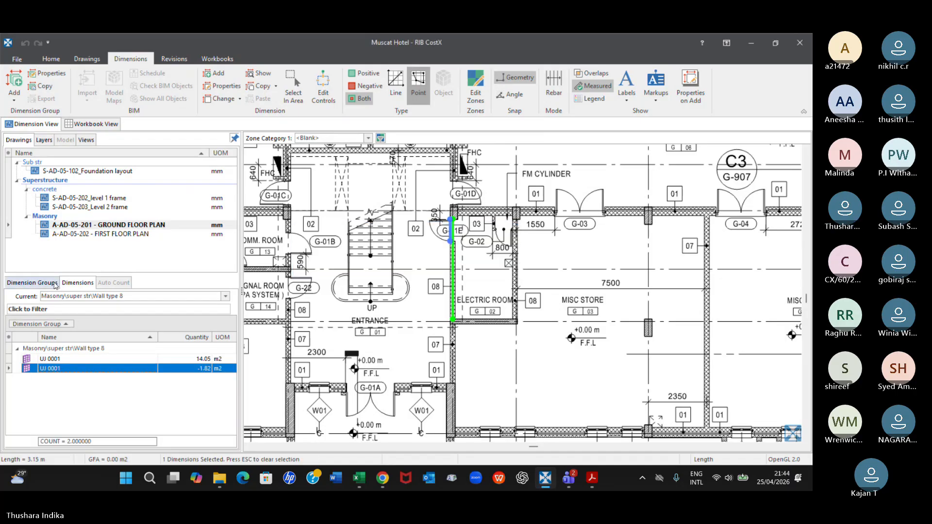
Show the Wall type 8 group in 3D and examine the door deduction in the wall beside the Electric Room
left_click(55, 285)
left_click(99, 366)
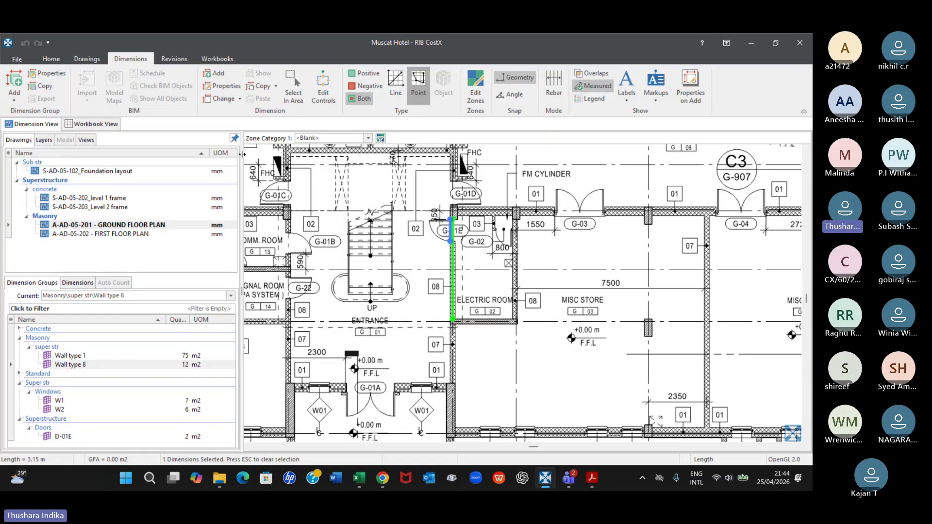
left_click(98, 62)
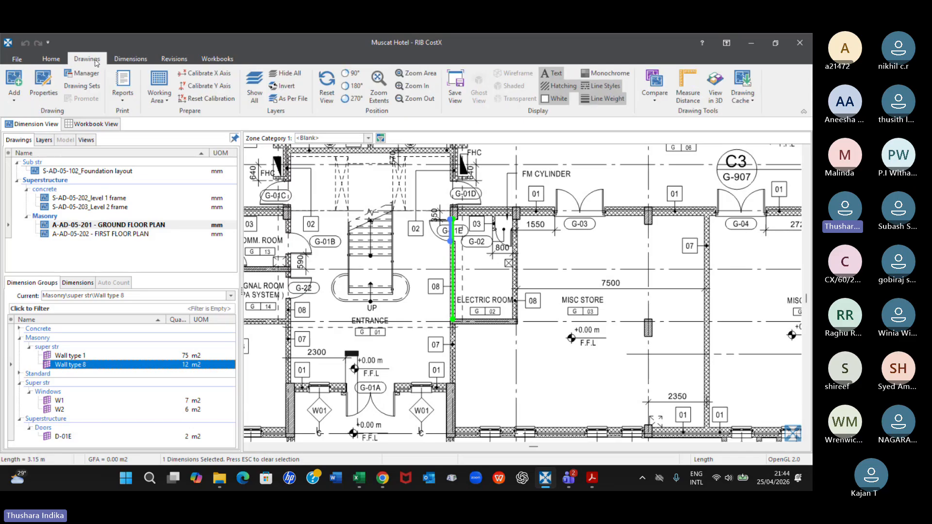
left_click(715, 87)
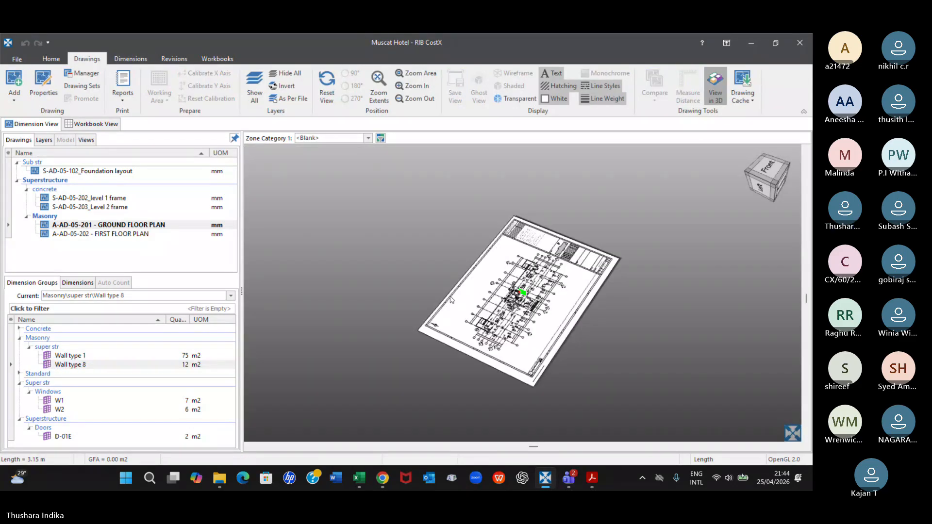
scroll(531, 281, "up", 4)
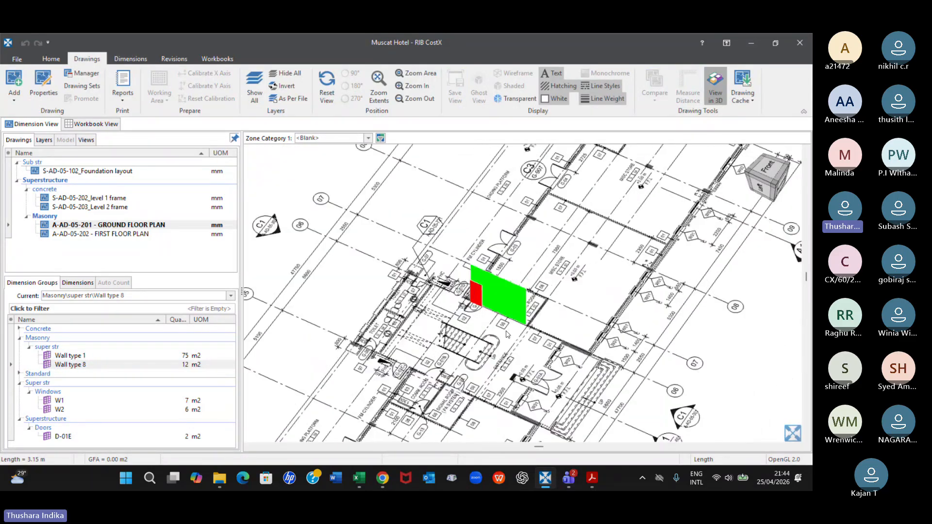
scroll(507, 334, "down", 3)
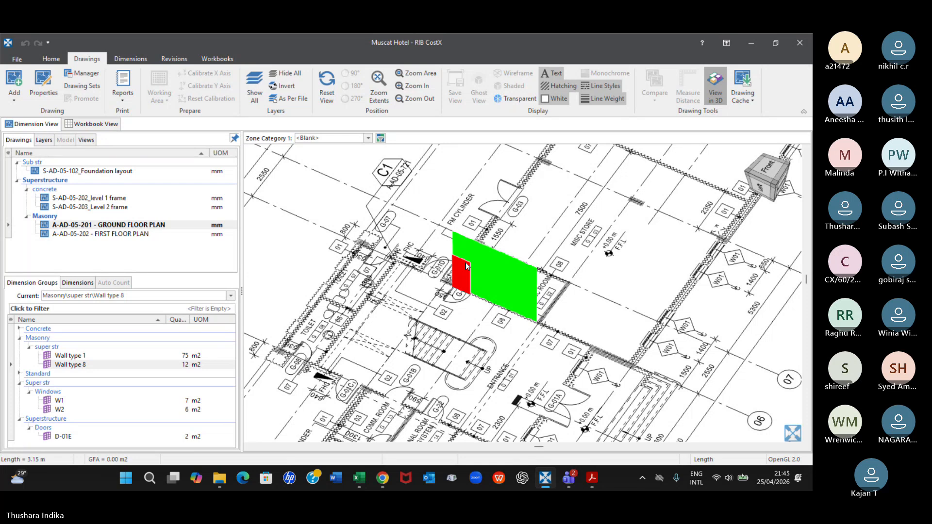
Show the dimensions of the whole super str folder in the 3D view of the ground floor plan
scroll(465, 263, "down", 3)
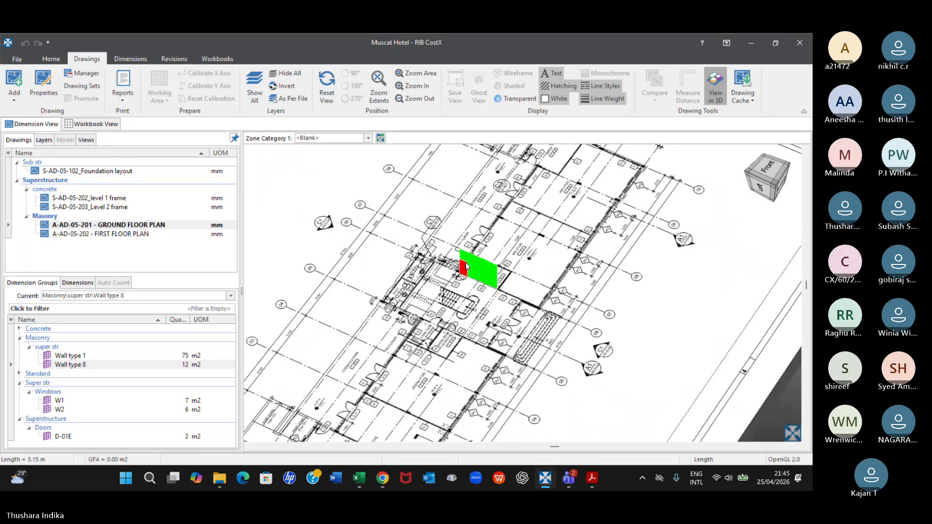
left_click(92, 366)
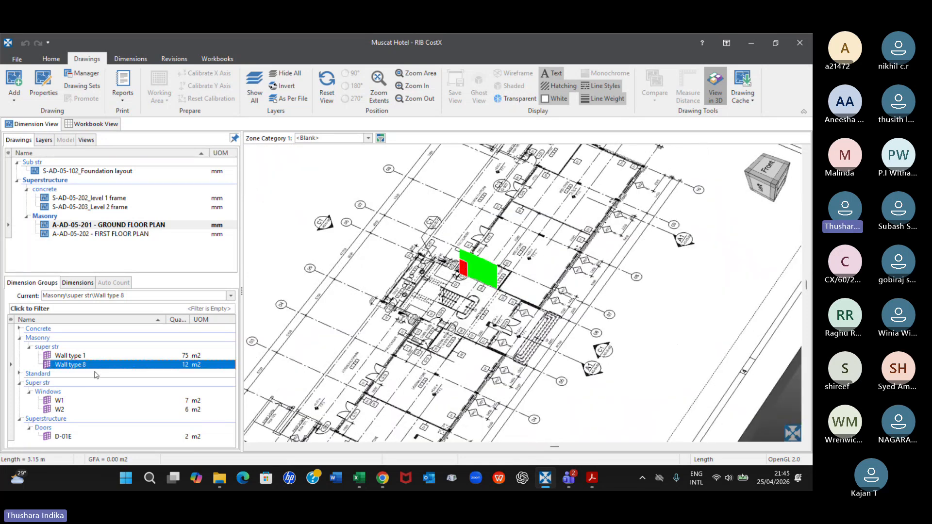
left_click(44, 347)
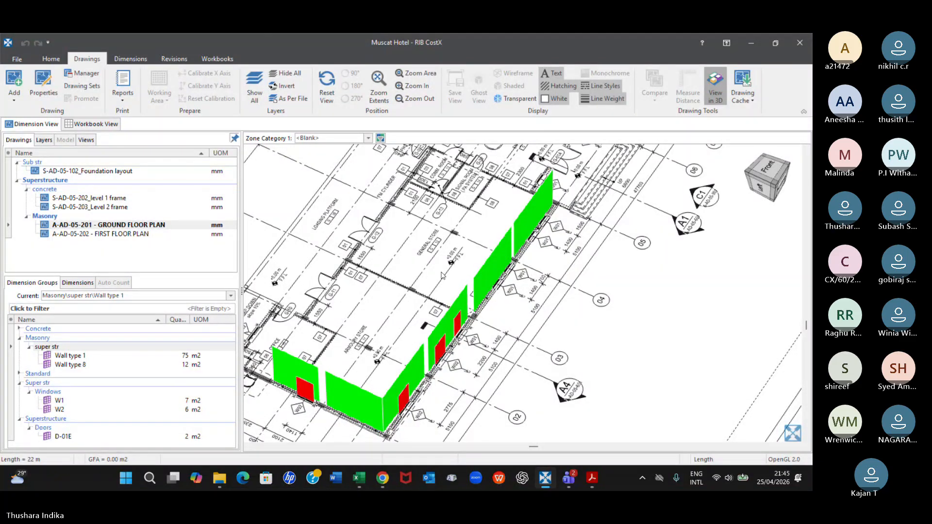
Return to the 2D plan and move the two W01 window deductions before the intermediate column onto their Wall type 1 line
left_click(715, 89)
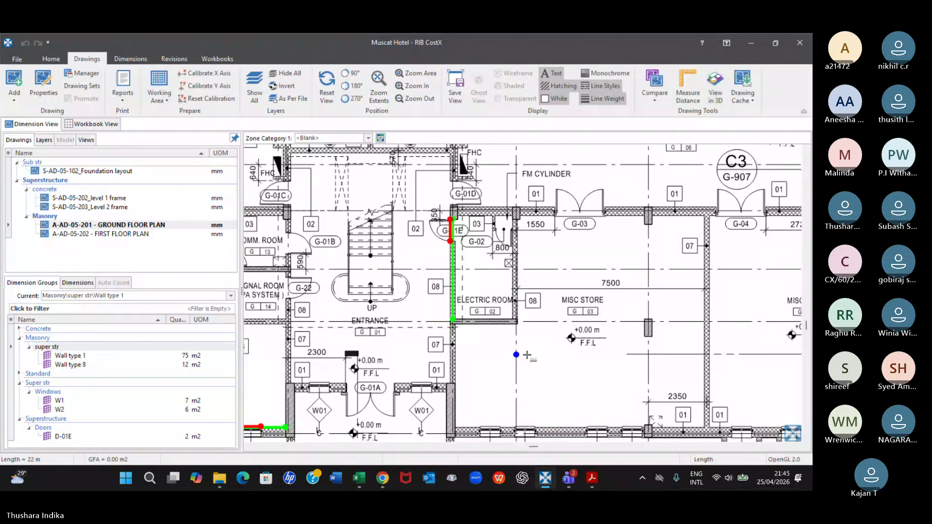
scroll(324, 367, "down", 6)
scroll(557, 295, "up", 6)
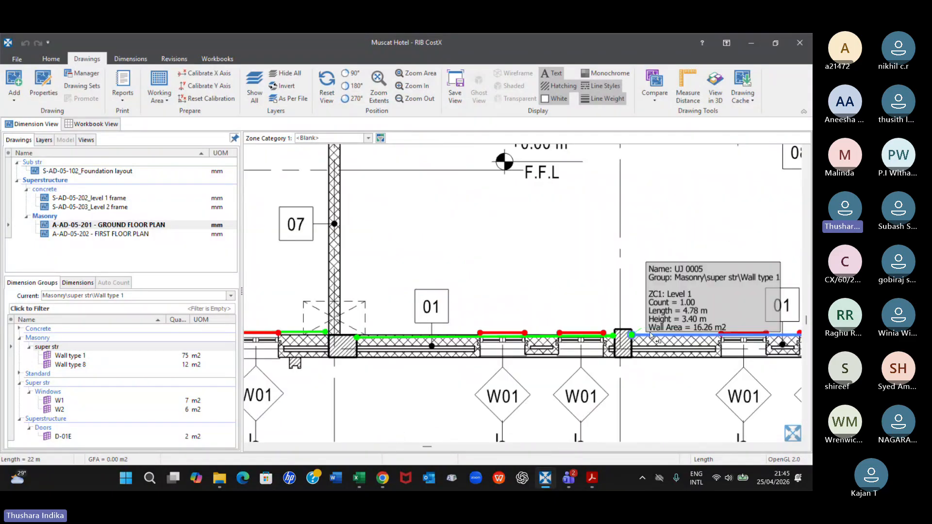
mouse_move(590, 338)
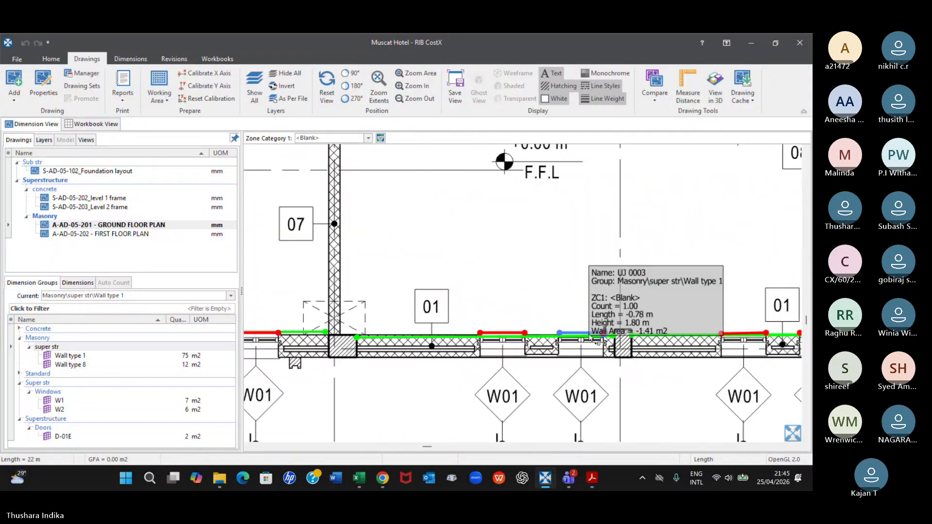
scroll(590, 338, "up", 3)
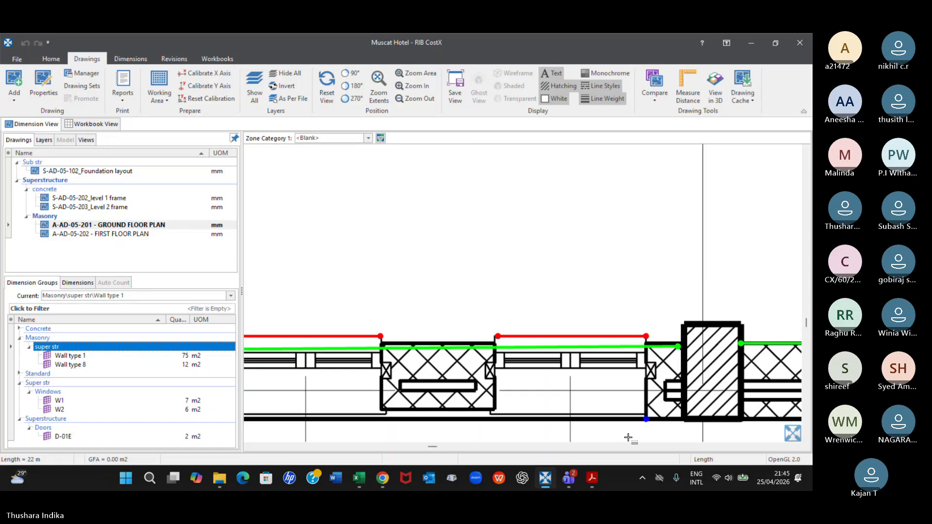
left_click_drag(579, 335, 579, 346)
mouse_move(339, 334)
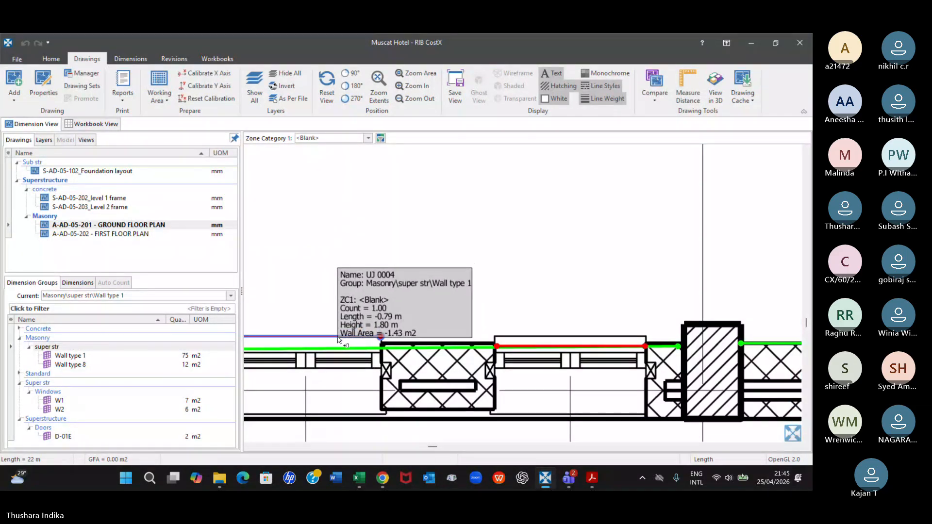
left_click_drag(339, 339, 337, 346)
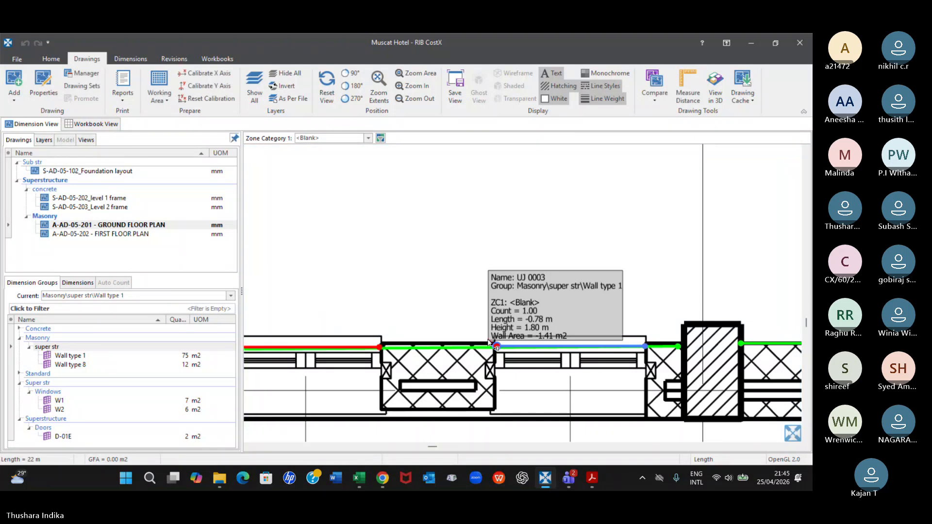
Move the W01 window deduction nearest the entrance column onto the Wall type 1 line
scroll(485, 344, "down", 4)
middle_click_drag(751, 361, 483, 362)
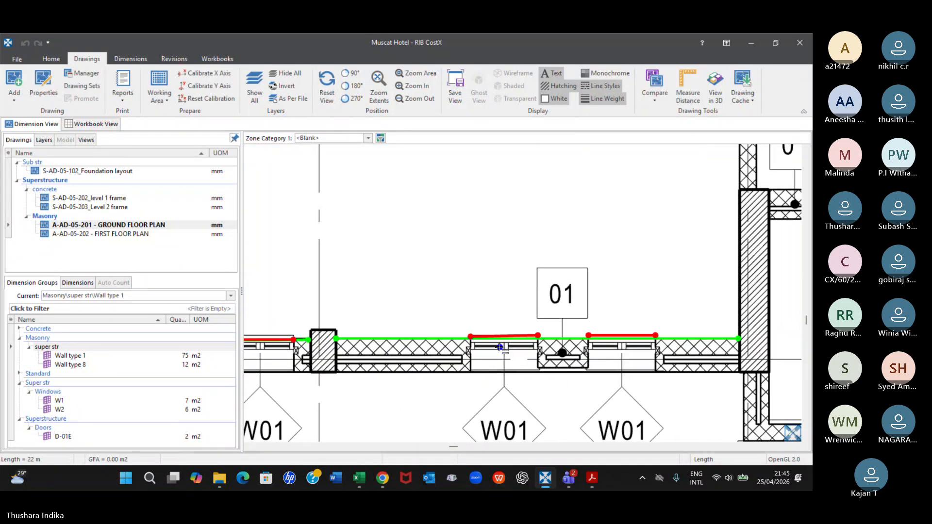
scroll(500, 344, "up", 5)
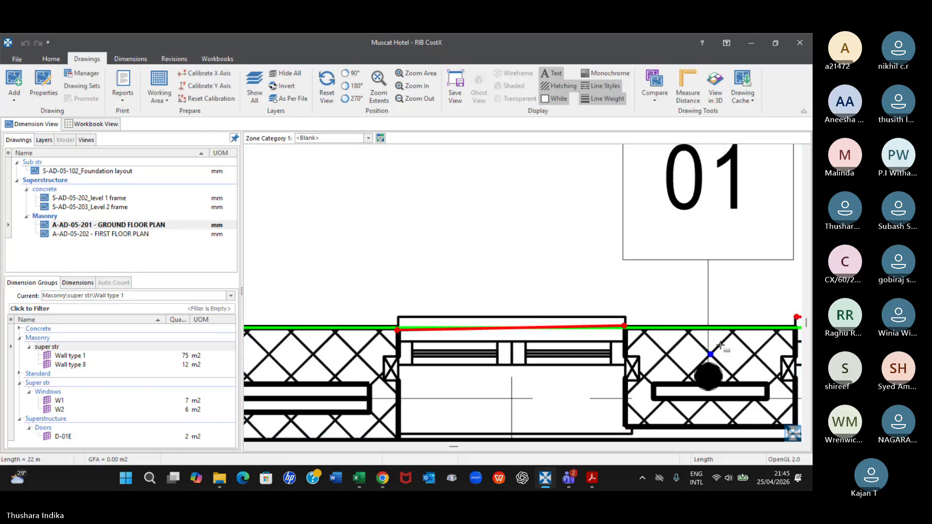
scroll(726, 348, "down", 3)
middle_click_drag(744, 356, 430, 355)
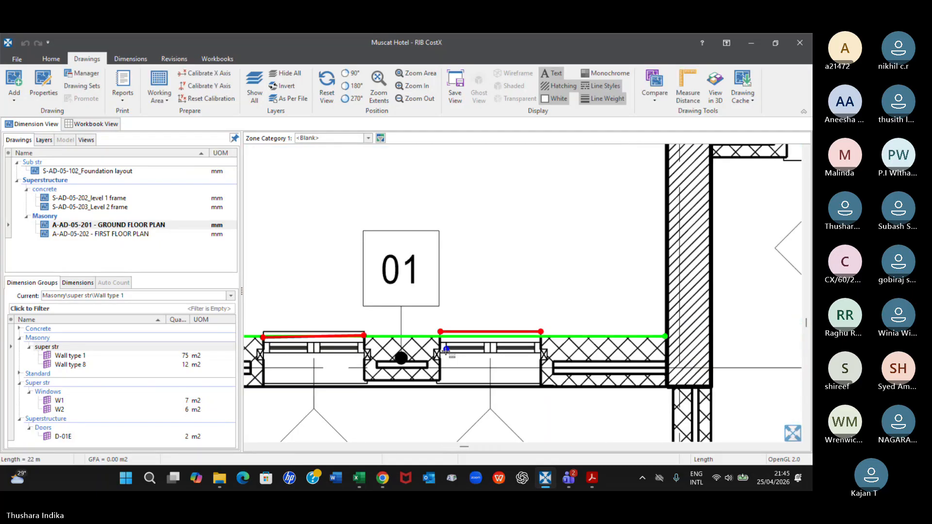
left_click(481, 333)
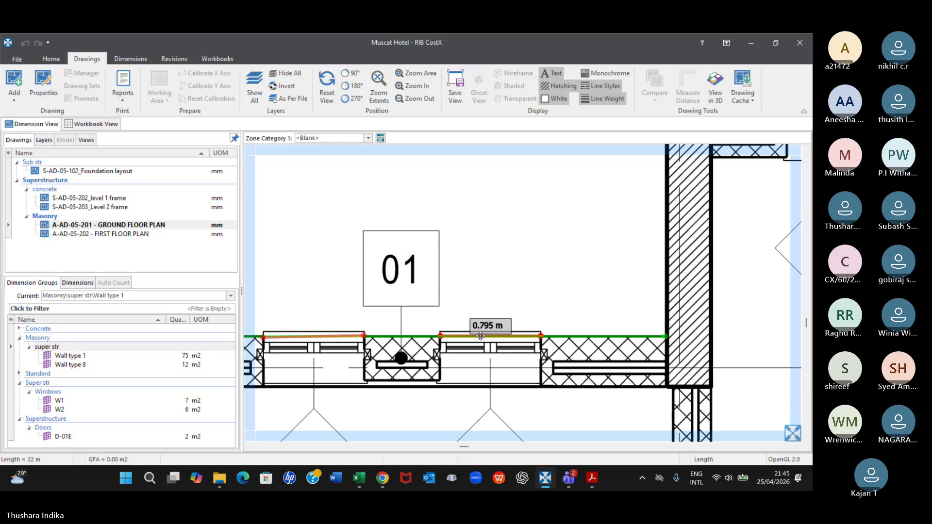
key("Escape")
Examine the Wall type 1 window deductions along the long facade in 3D
left_click(715, 90)
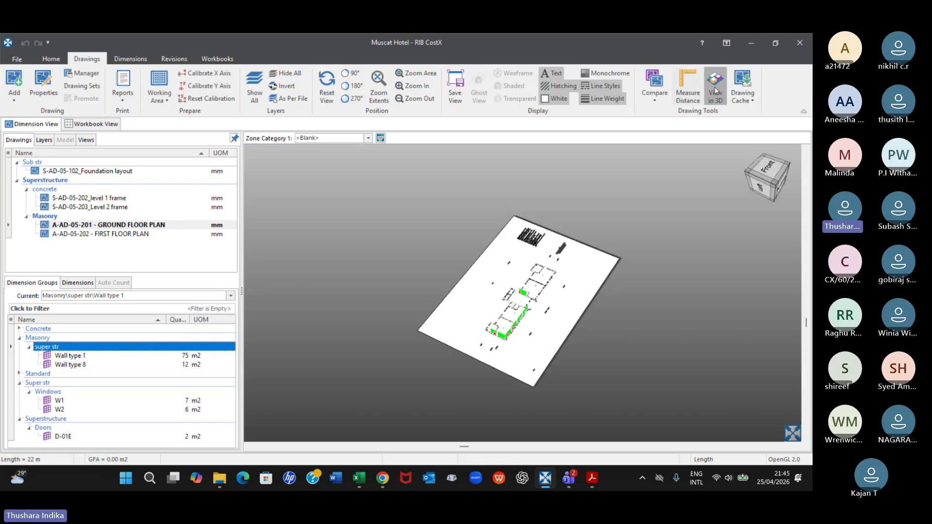
scroll(517, 355, "up", 8)
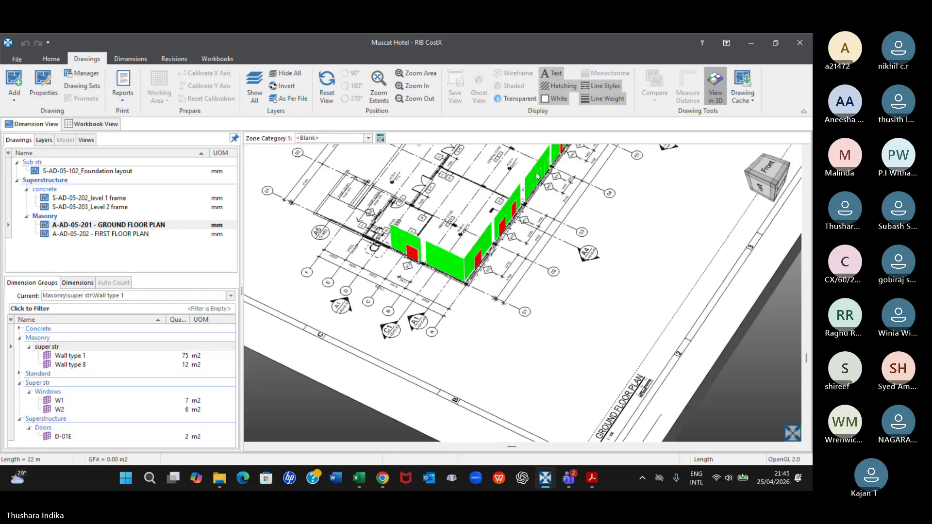
middle_click_drag(466, 315, 432, 313)
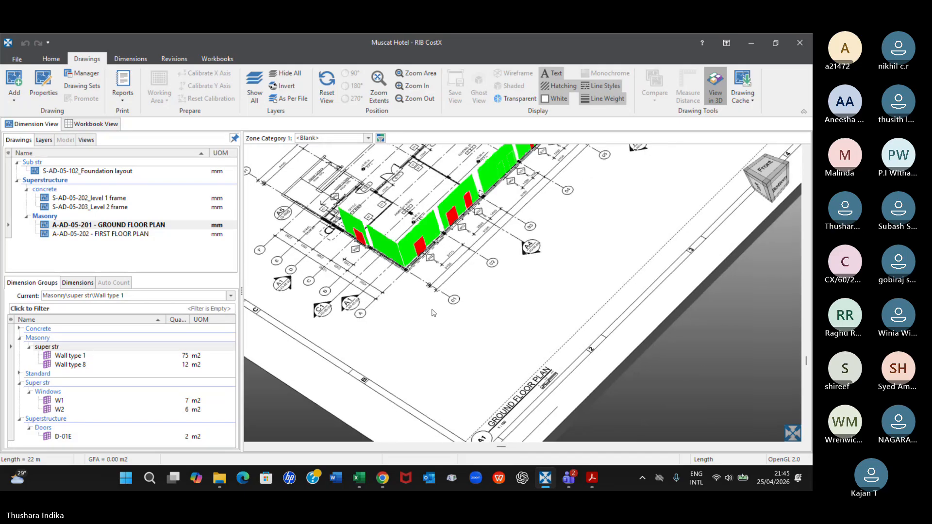
scroll(434, 313, "down", 6)
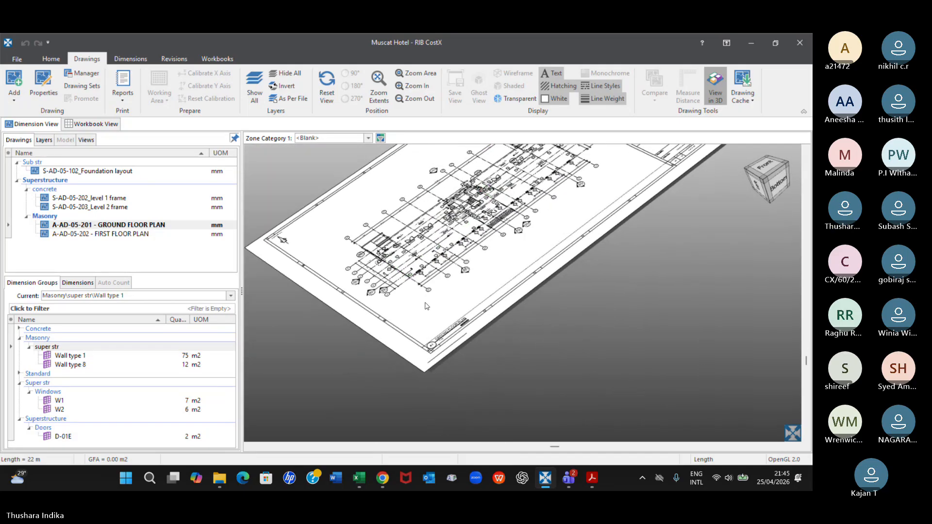
scroll(427, 262, "up", 3)
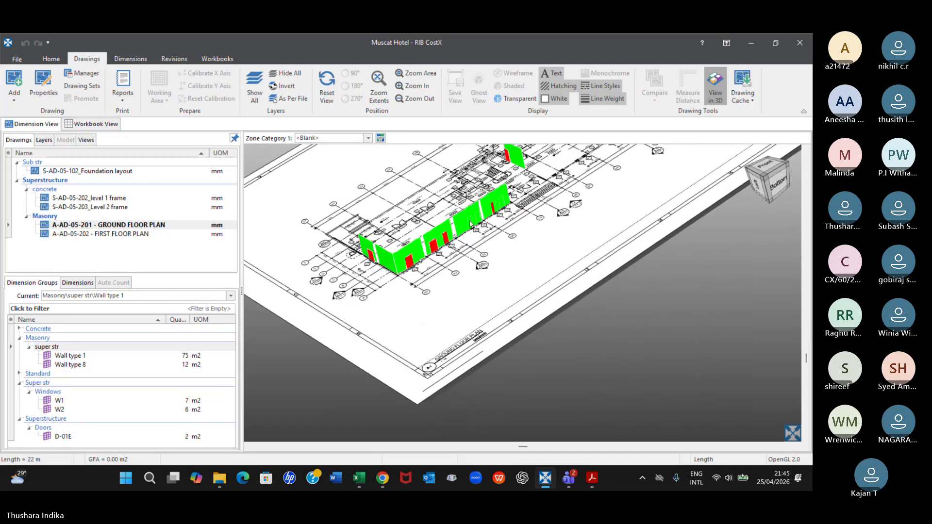
scroll(470, 224, "up", 2)
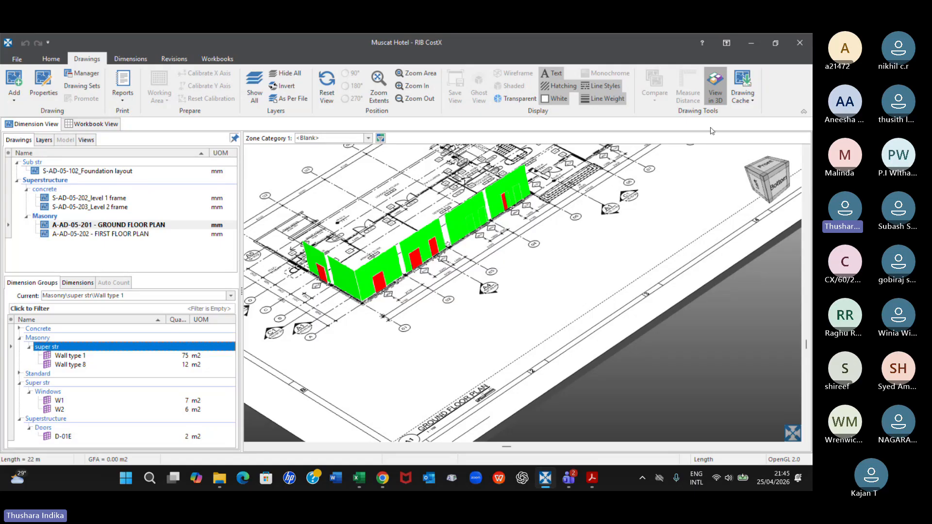
Return to the 2D plan and nudge the wall dimension ending at the intermediate column against its W01 window deduction
left_click(726, 95)
scroll(469, 391, "down", 1)
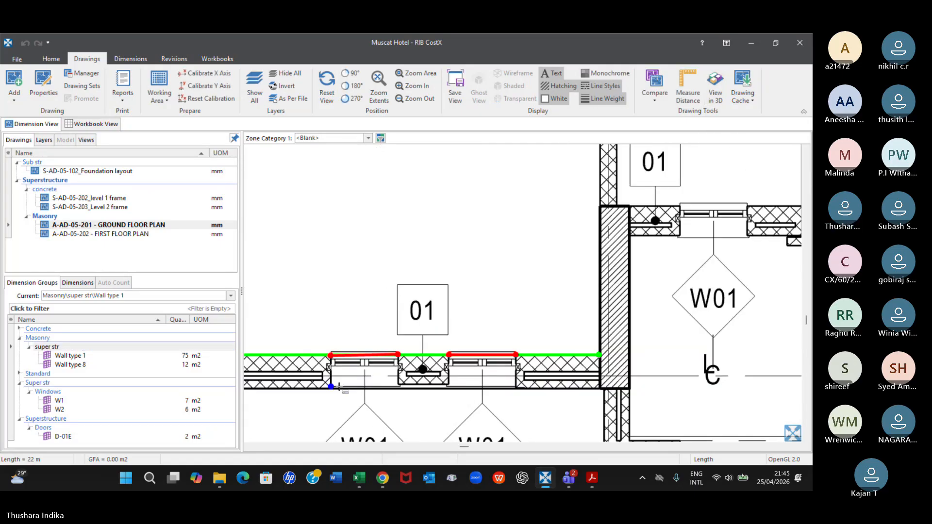
middle_click_drag(339, 387, 490, 332)
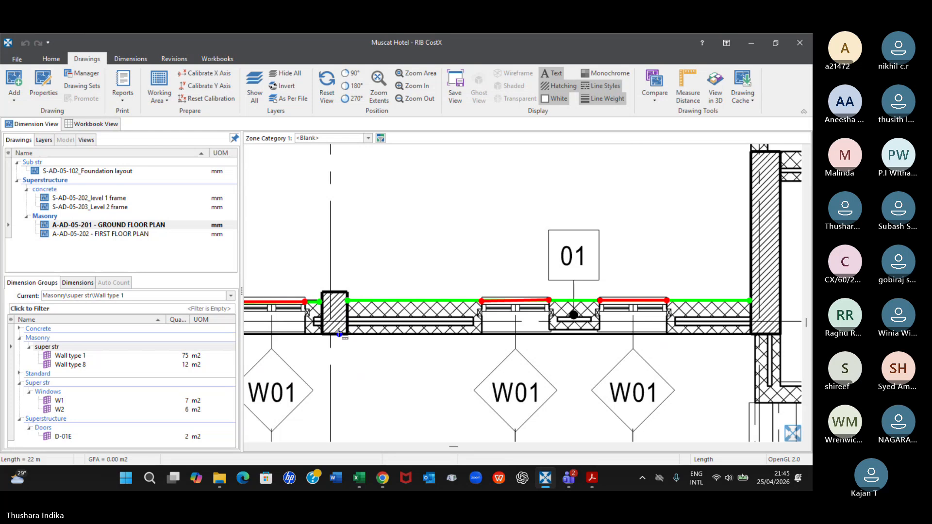
middle_click_drag(339, 334, 575, 319)
scroll(539, 277, "up", 1)
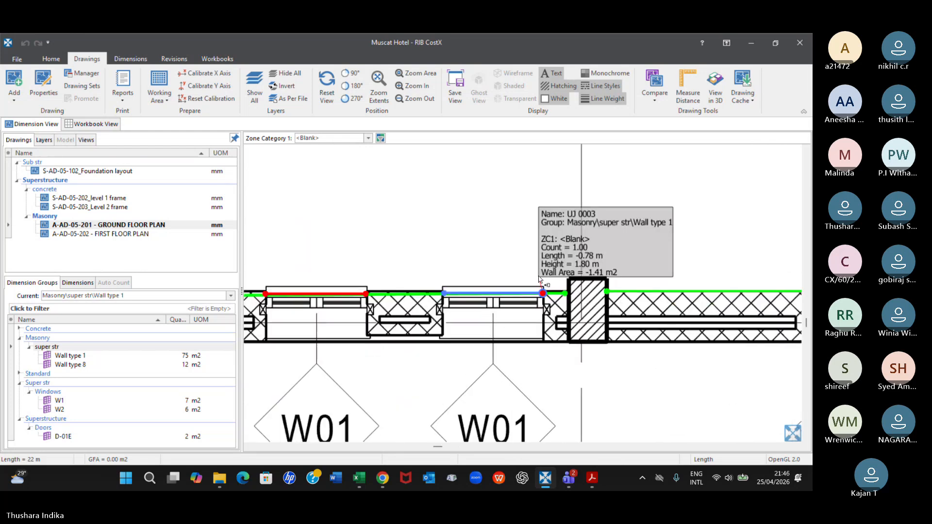
scroll(538, 276, "up", 2)
double_click(494, 316)
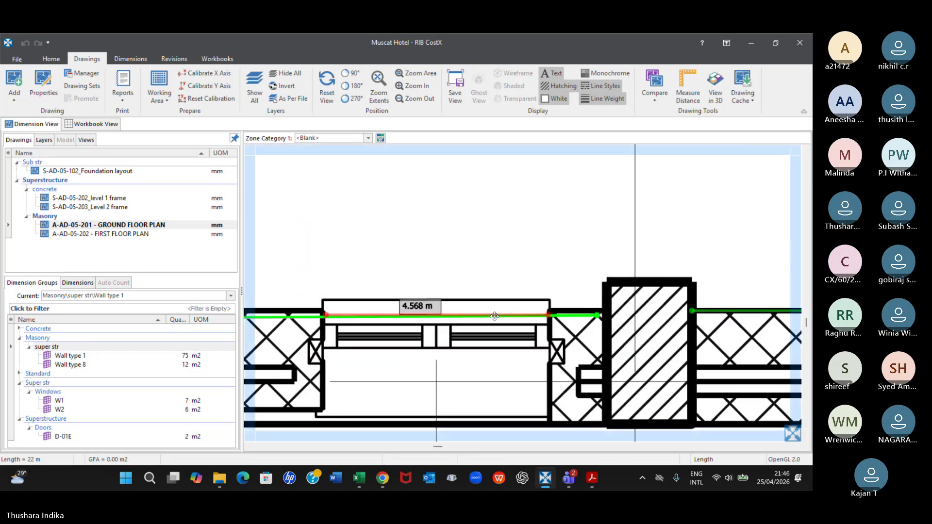
left_click_drag(494, 317, 499, 315)
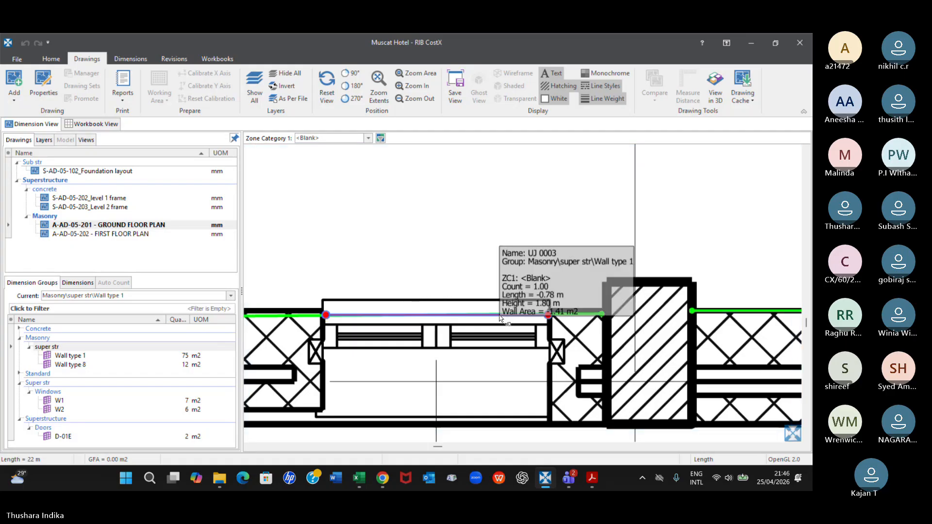
Adjust the wall dimension beyond the intermediate column and move its first, slightly sloping W01 window deduction onto the wall line
scroll(751, 332, "down", 1)
middle_click_drag(752, 332, 317, 310)
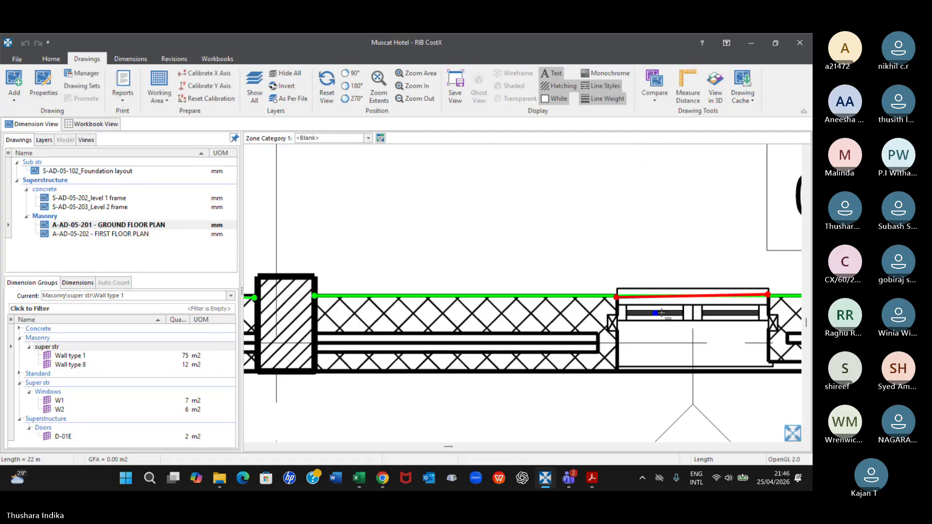
left_click(616, 297)
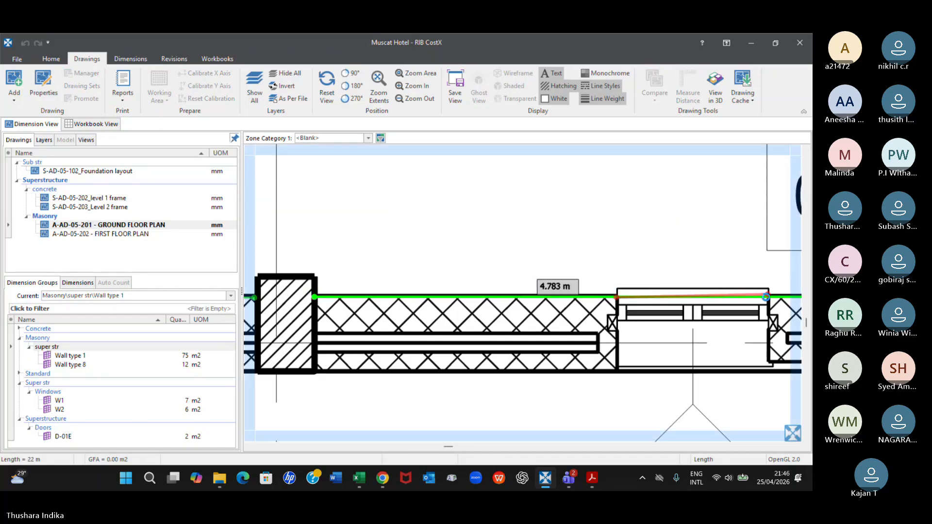
right_click(766, 297)
scroll(724, 289, "up", 2)
scroll(724, 289, "up", 1)
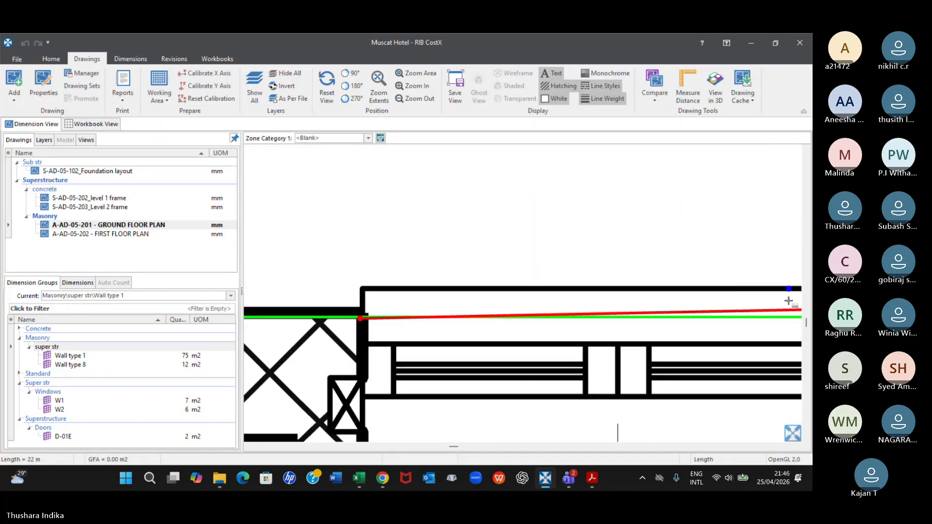
left_click(766, 316)
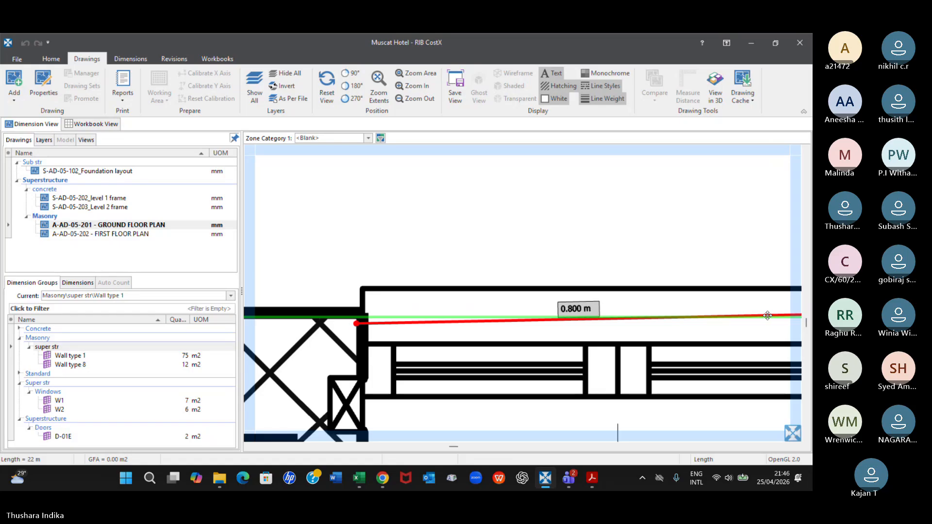
right_click(776, 314)
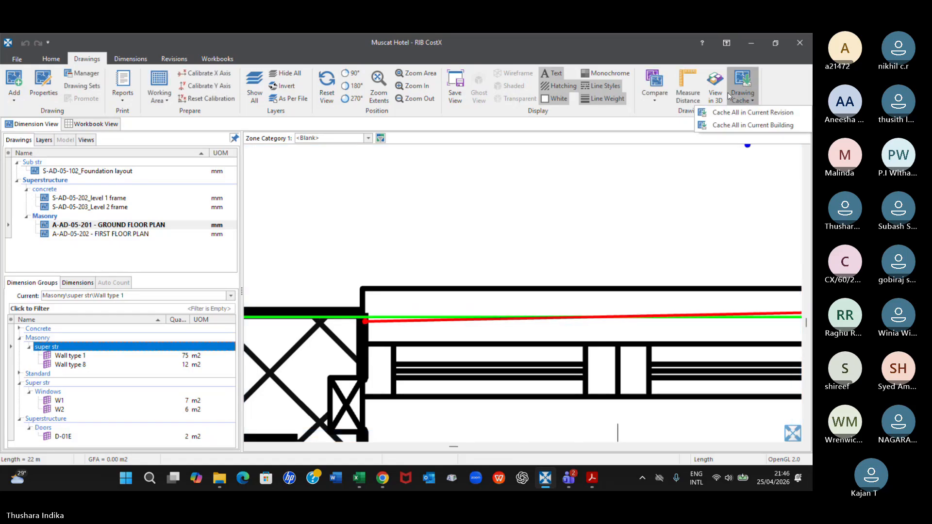
Examine the walls and their window and door deductions in 3D, and list the individual dimensions of Wall type 1
left_click(716, 90)
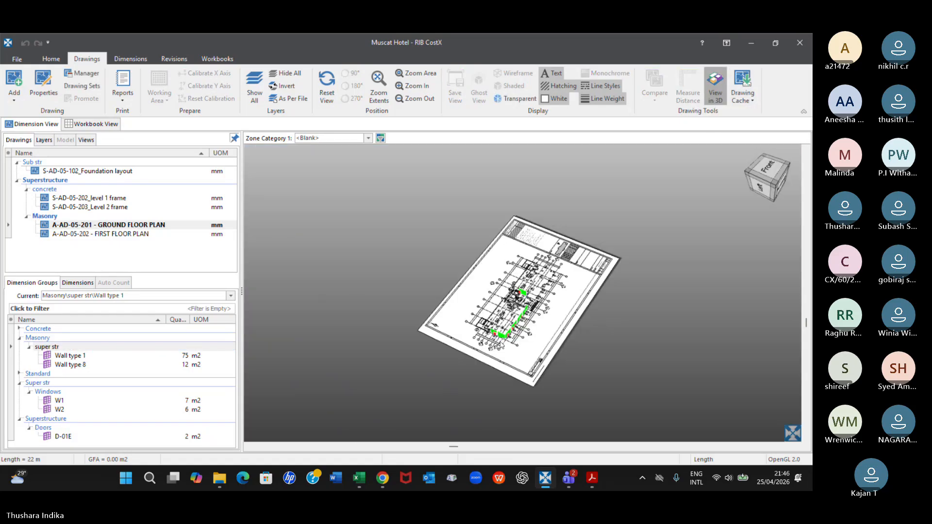
left_click_drag(500, 342, 506, 333)
scroll(507, 332, "up", 2)
scroll(507, 332, "up", 6)
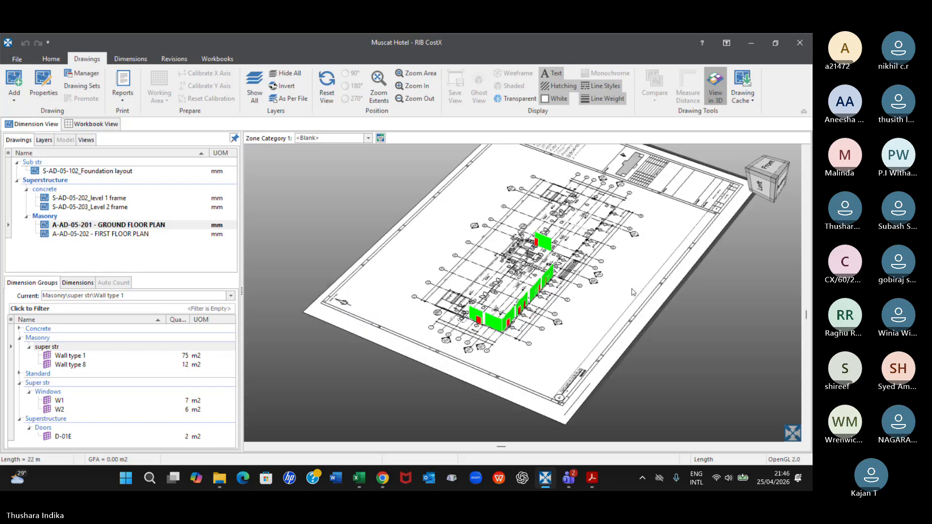
scroll(554, 278, "down", 3)
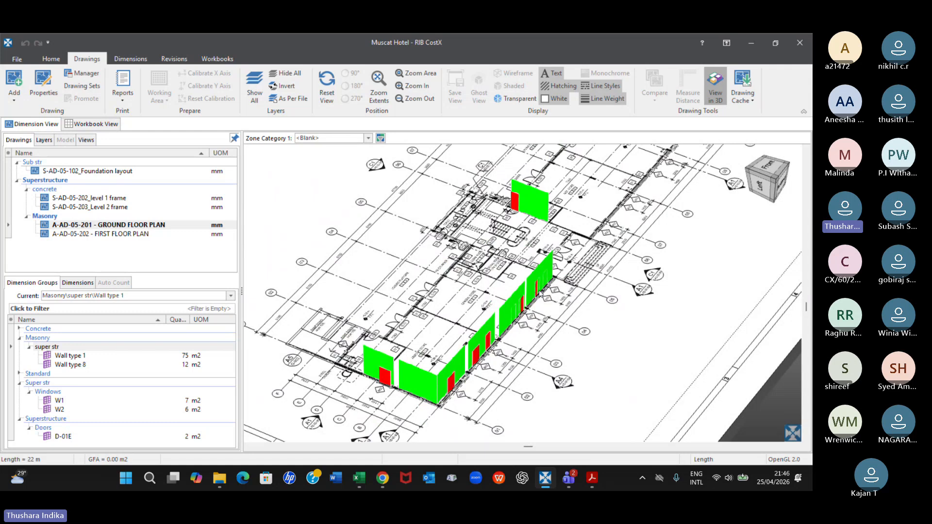
left_click_drag(368, 403, 363, 388)
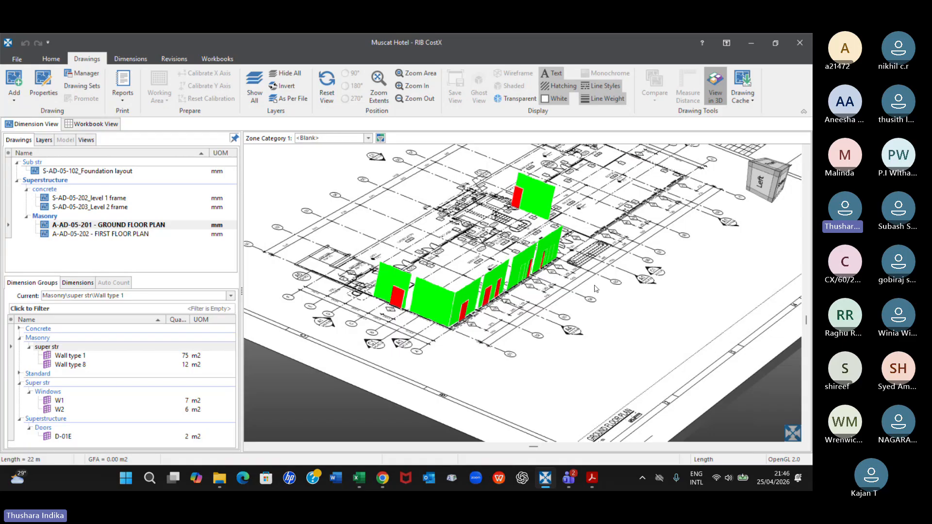
scroll(593, 280, "down", 3)
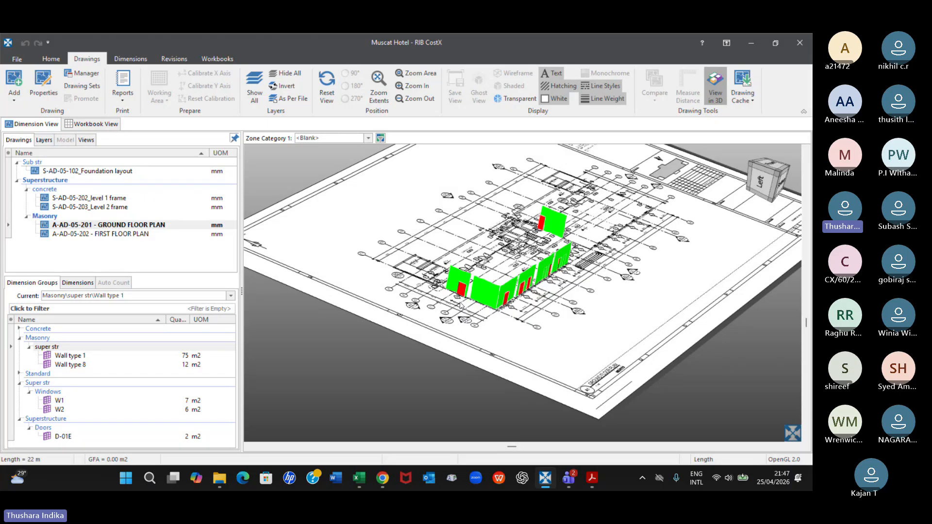
left_click(71, 285)
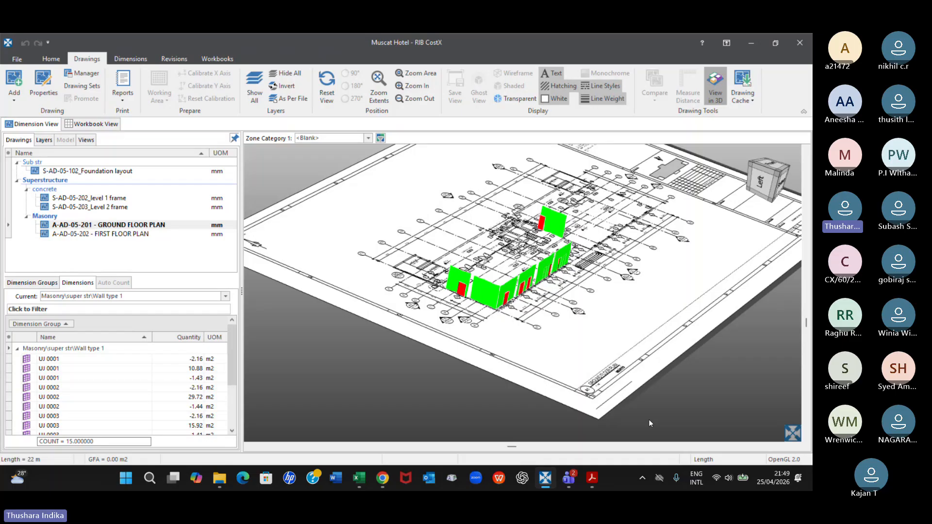
left_click(569, 478)
left_click(510, 418)
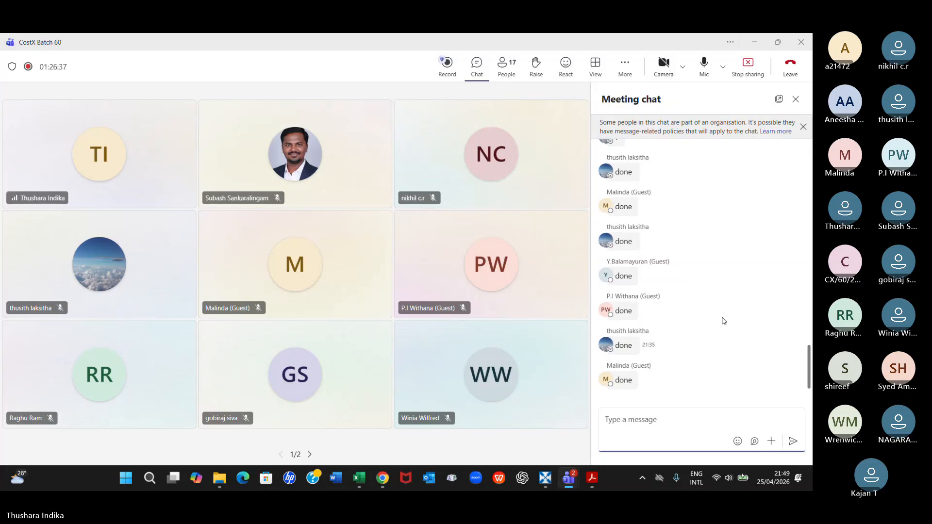
left_click(542, 483)
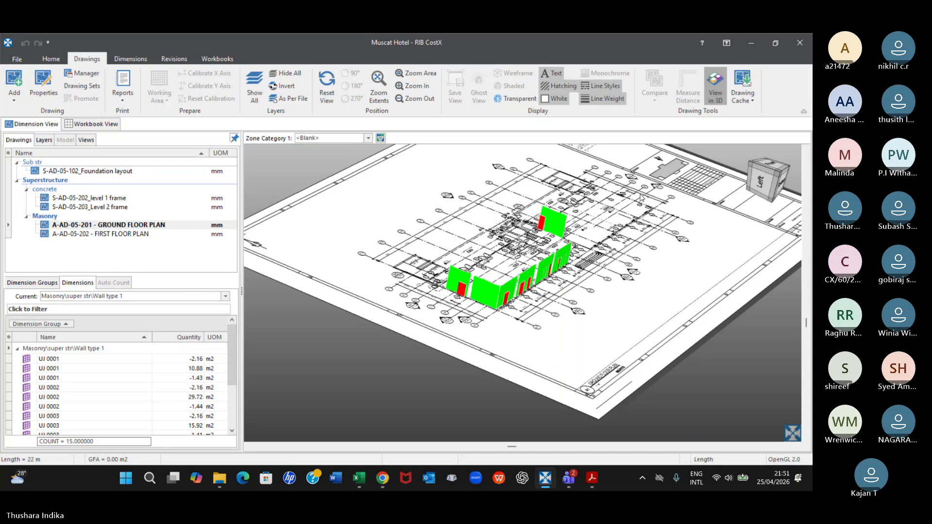
left_click(549, 478)
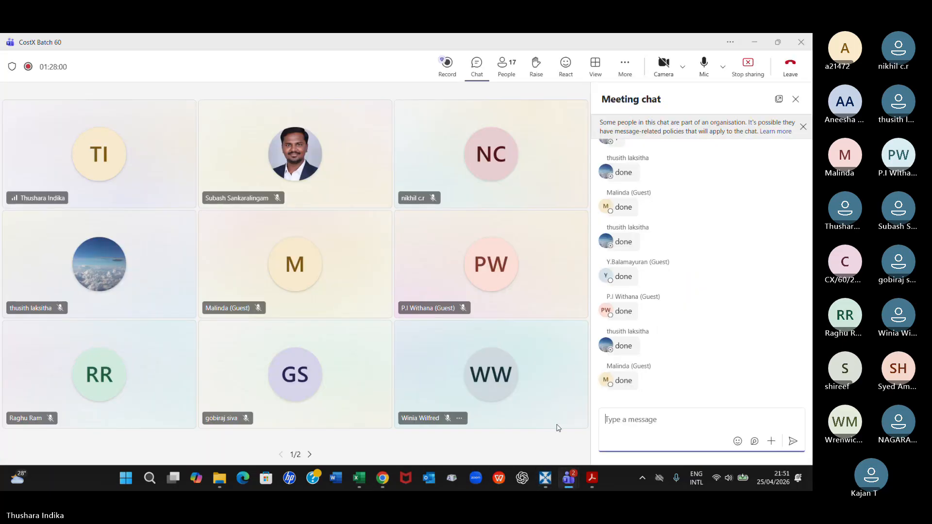
left_click(569, 479)
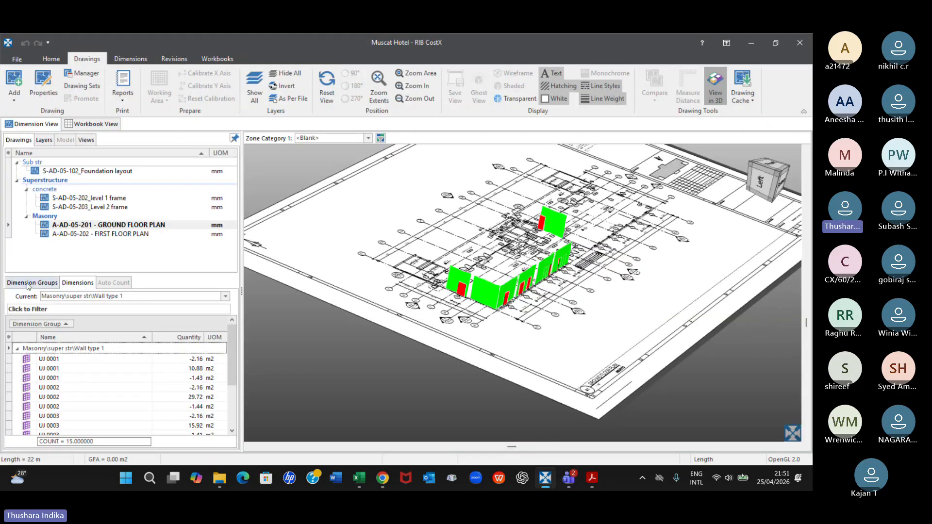
In the BoQ Hotel workbook's Masonry section, complete the description of the second block work item as "Type 8"
left_click(31, 283)
left_click(78, 365)
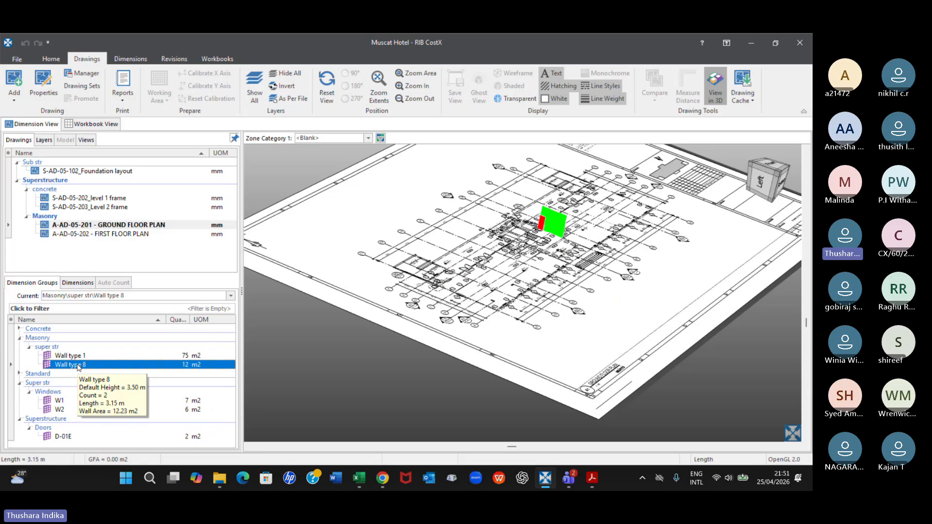
left_click(198, 59)
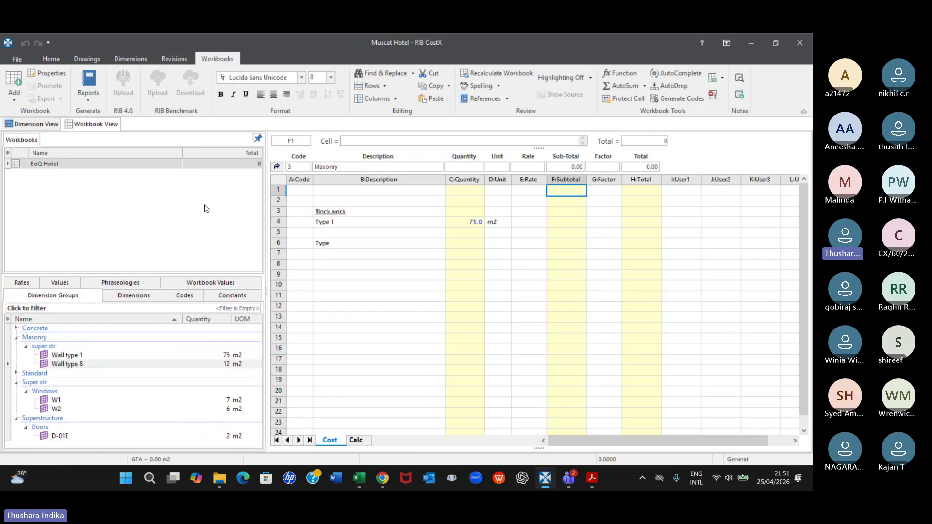
left_click(278, 169)
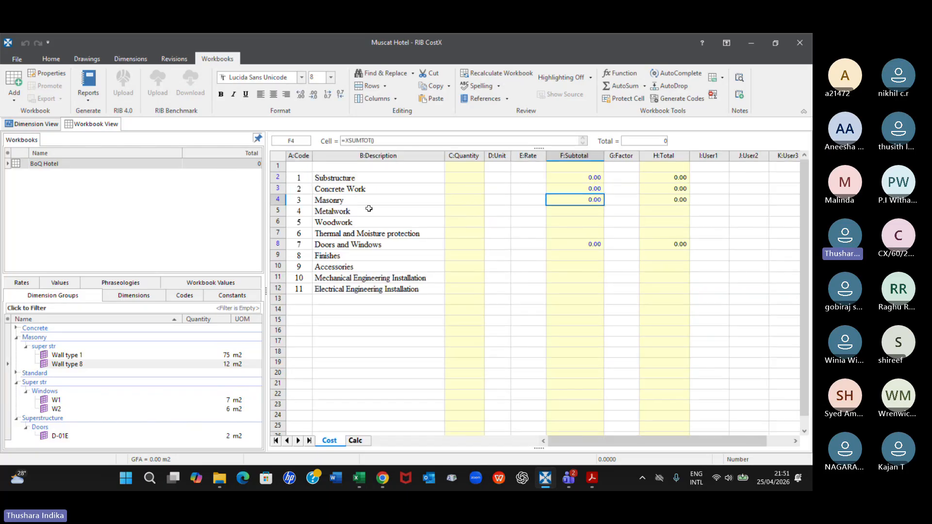
double_click(591, 201)
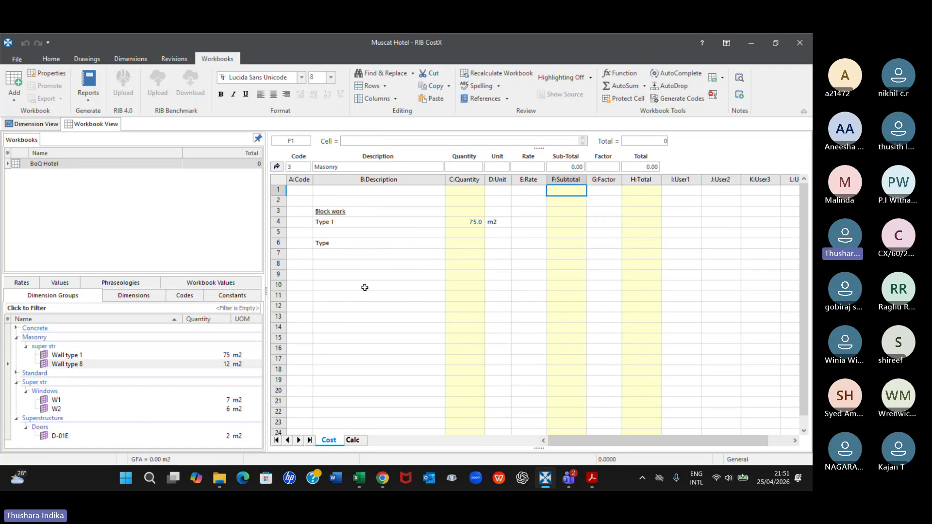
left_click(354, 244)
left_click(345, 141)
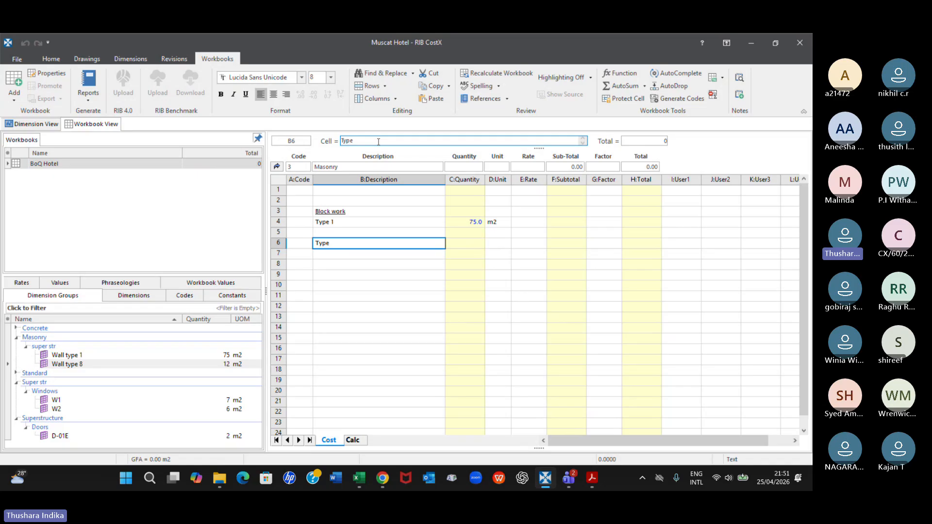
type("8")
key("Return")
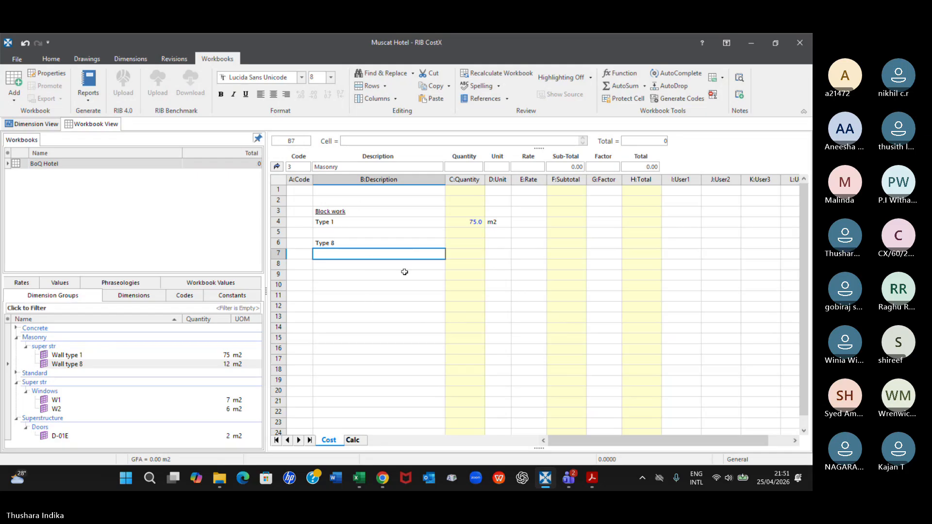
Set the unit of the Type 8 block work item to m2
left_click(467, 244)
double_click(467, 247)
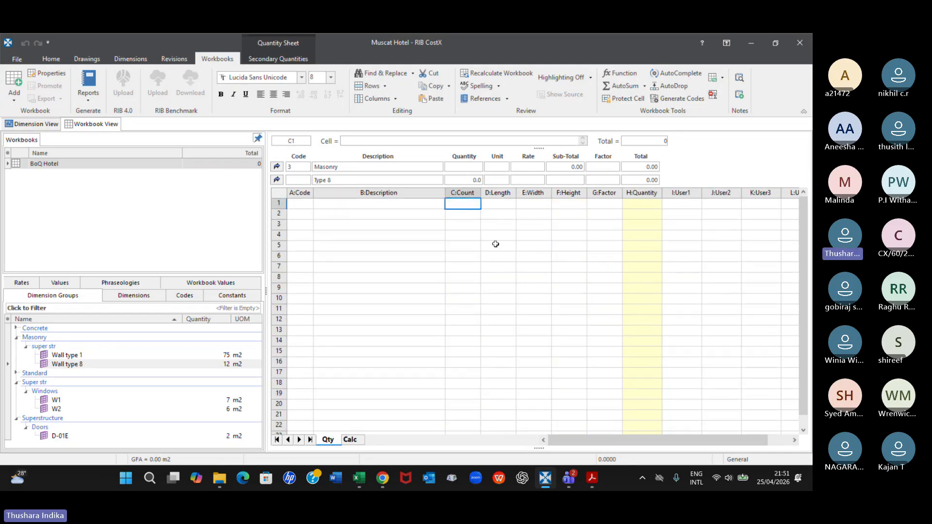
left_click(277, 179)
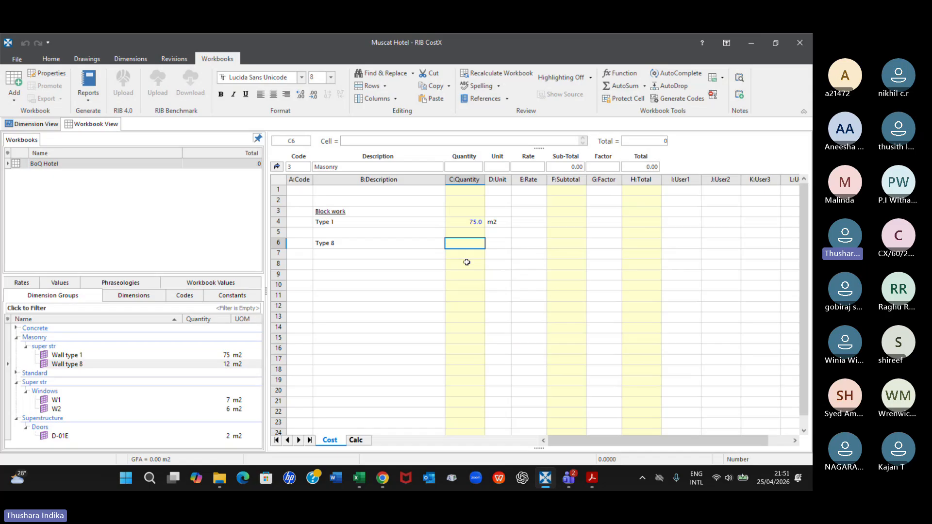
left_click(495, 244)
type("m2")
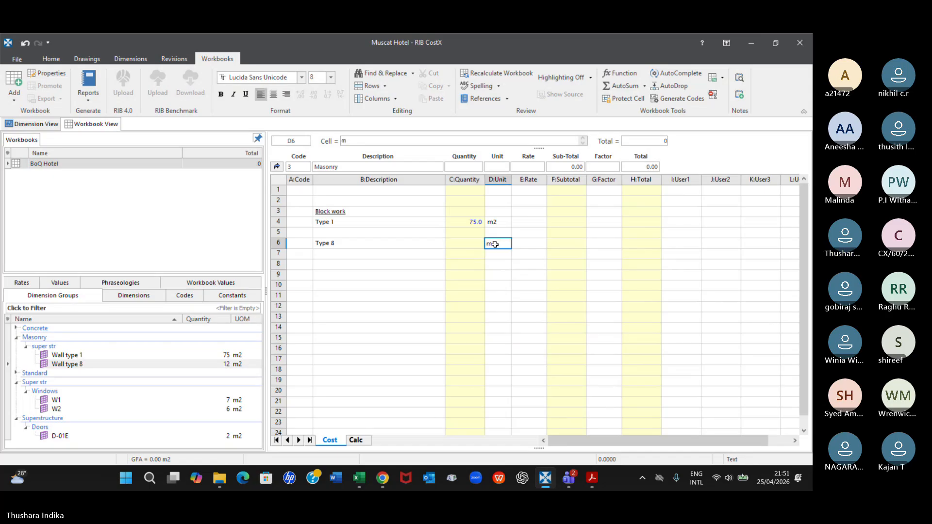
key("Return")
Insert the Wall type 8 wall area, rounded to 2 decimal places, as a live-linked quantity in the Type 8 item's quantity sheet
double_click(466, 245)
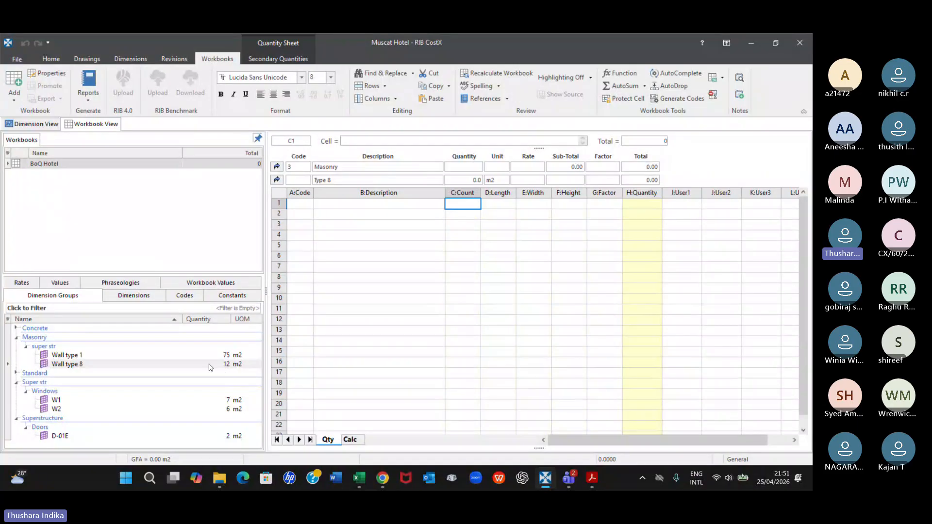
left_click_drag(210, 365, 495, 231)
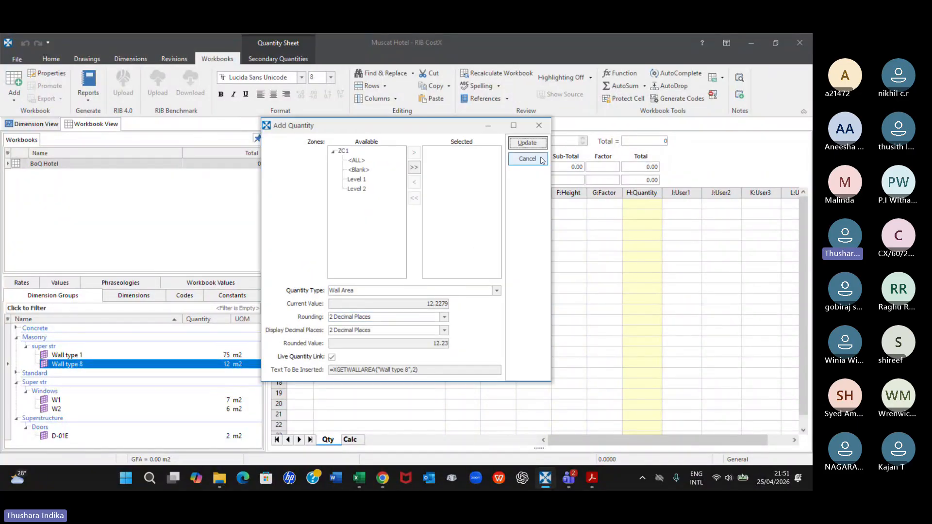
left_click(527, 143)
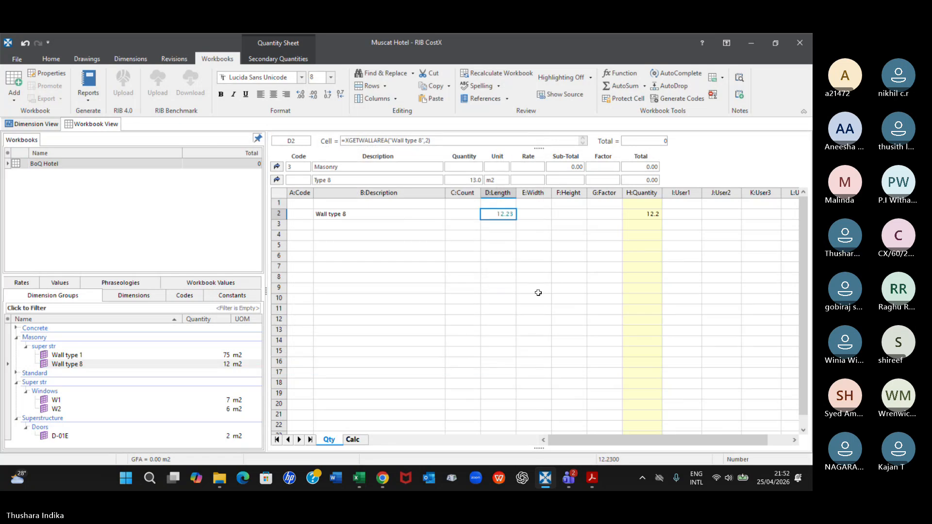
Switch to the Teams meeting, unmute the microphone and return to the CostX workbook
mouse_move(569, 478)
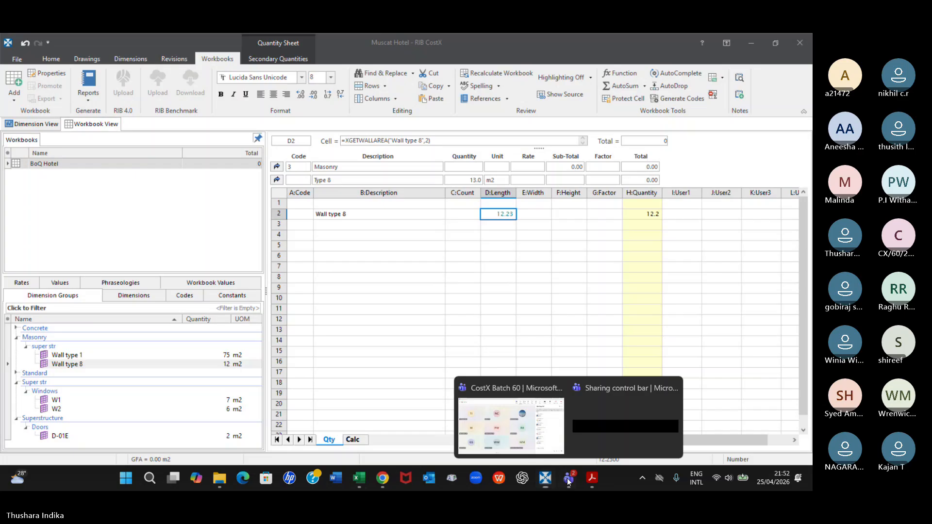
left_click(561, 448)
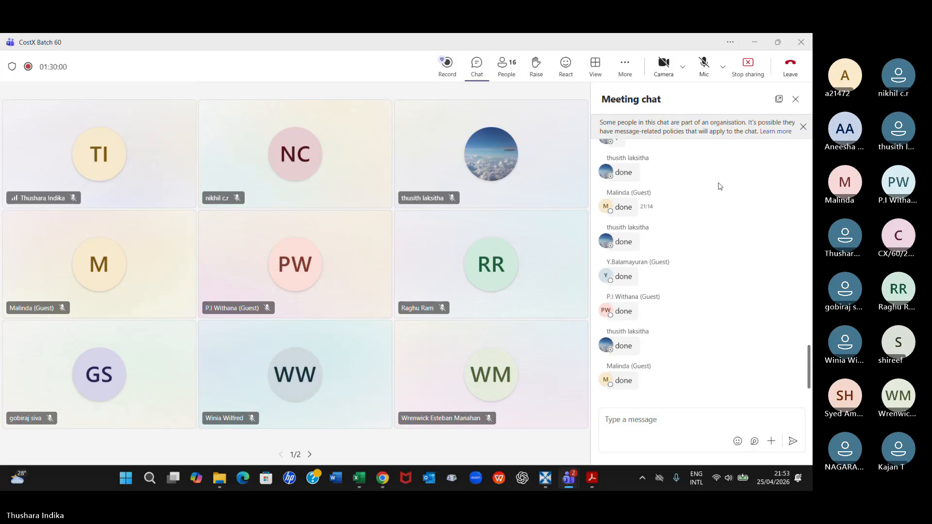
left_click(702, 65)
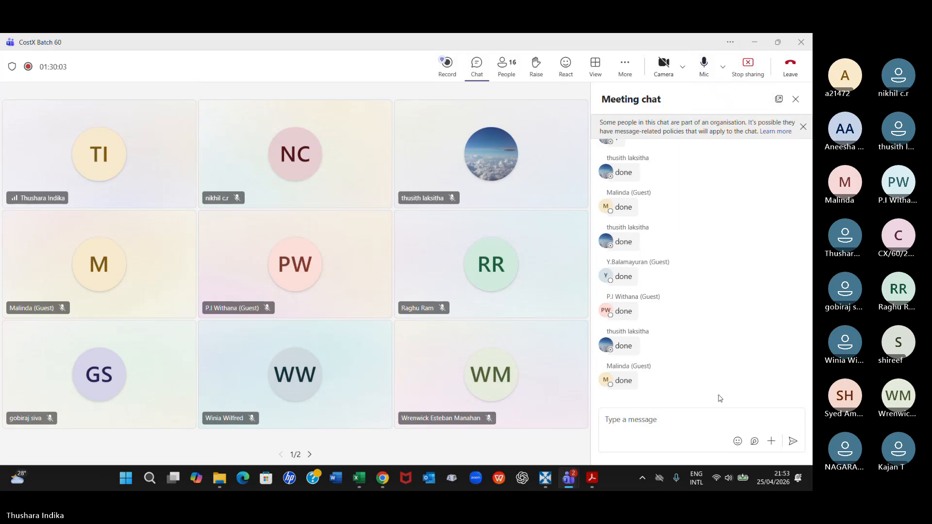
left_click(543, 479)
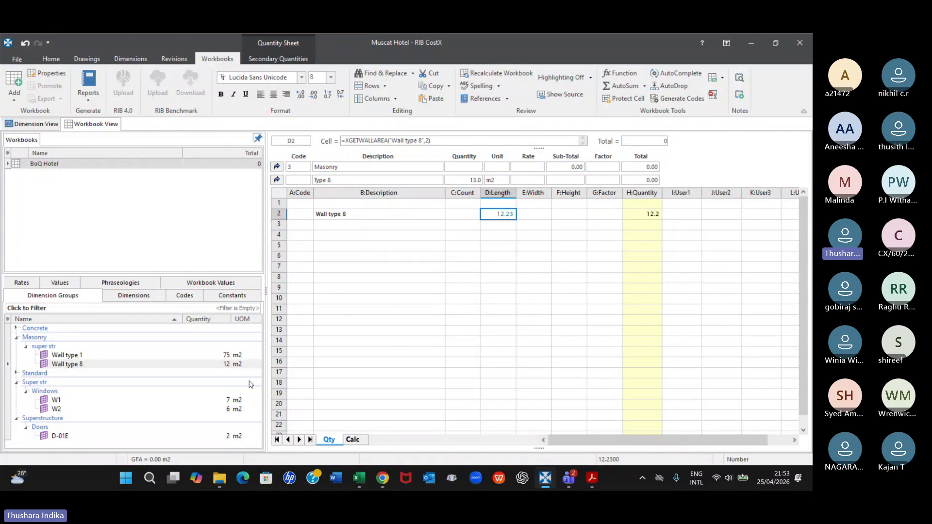
Go back to the Masonry cost sheet and review the quantity and rate cells of the Type 1 and Type 8 items
left_click(277, 180)
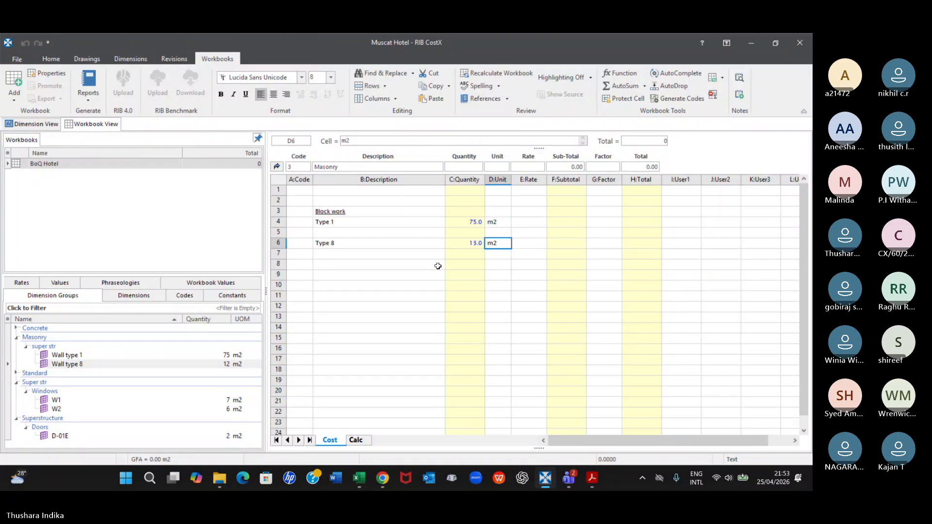
left_click(459, 245)
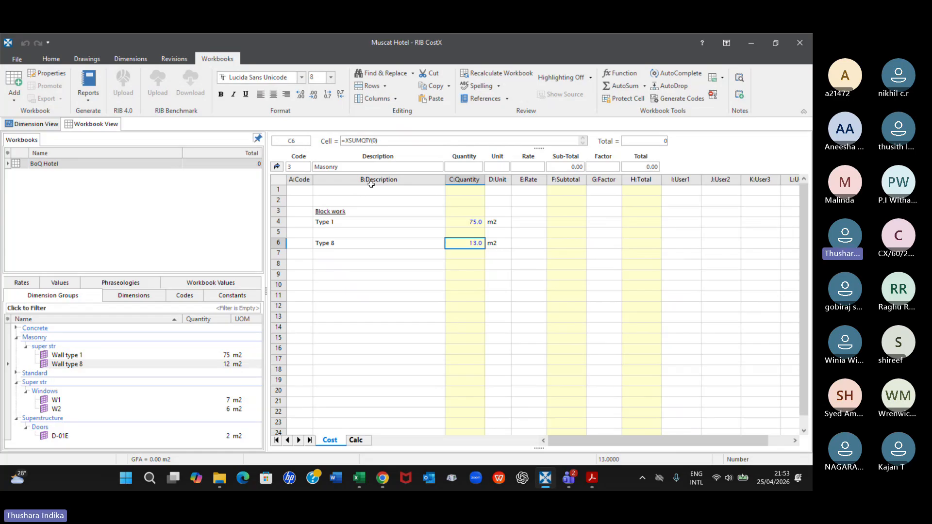
left_click(277, 167)
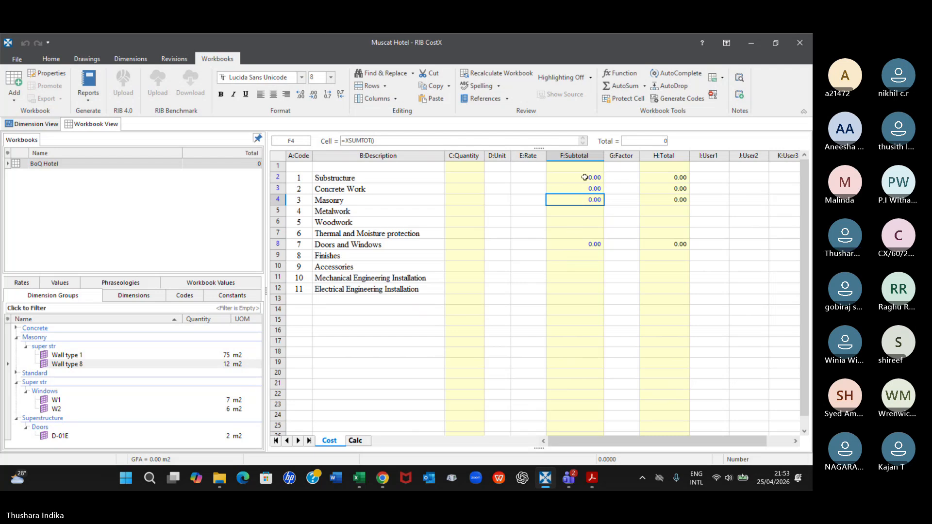
double_click(587, 202)
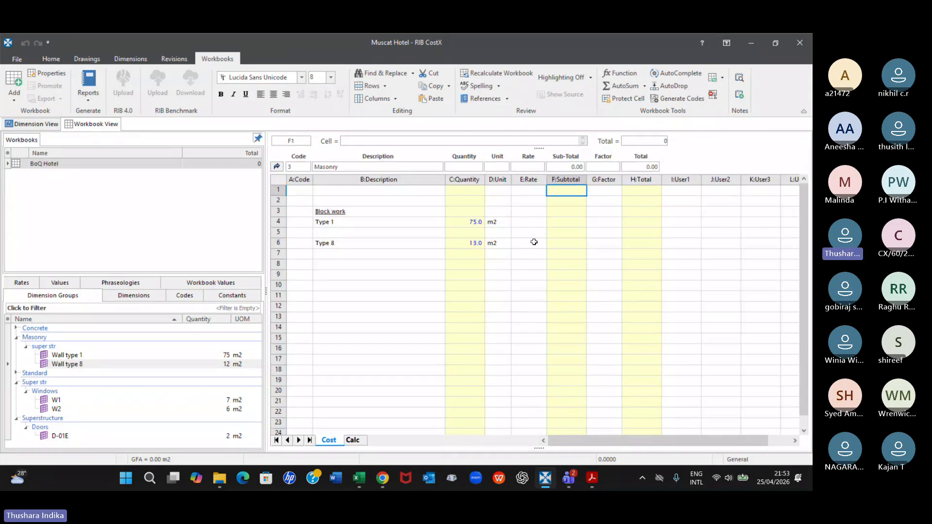
left_click(536, 222)
left_click(528, 243)
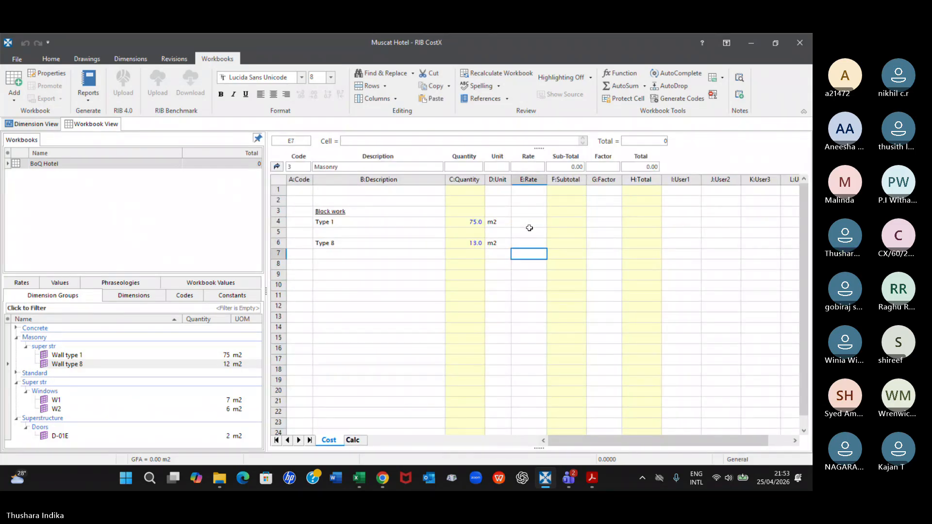
left_click(529, 223)
left_click(527, 242)
Go to the Substructure section from the bill summary and examine its excavation items and quantities
left_click(278, 167)
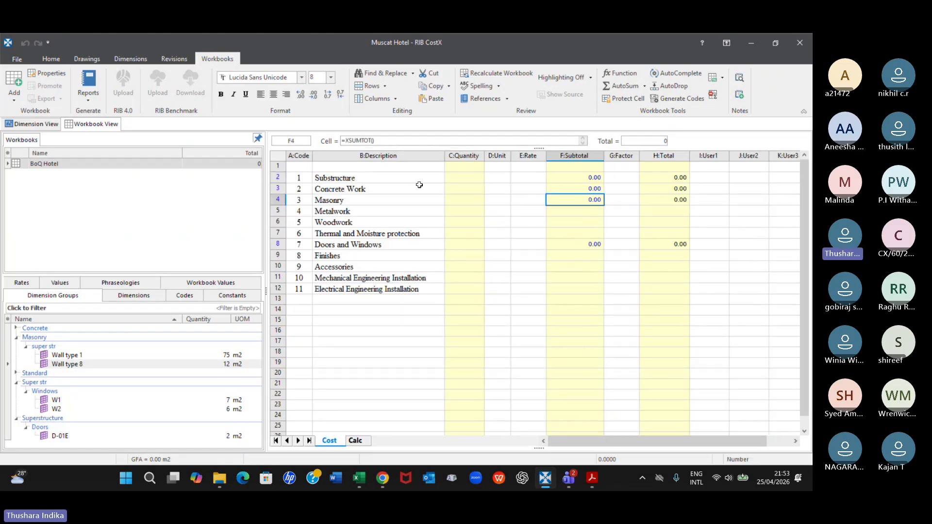
left_click(571, 178)
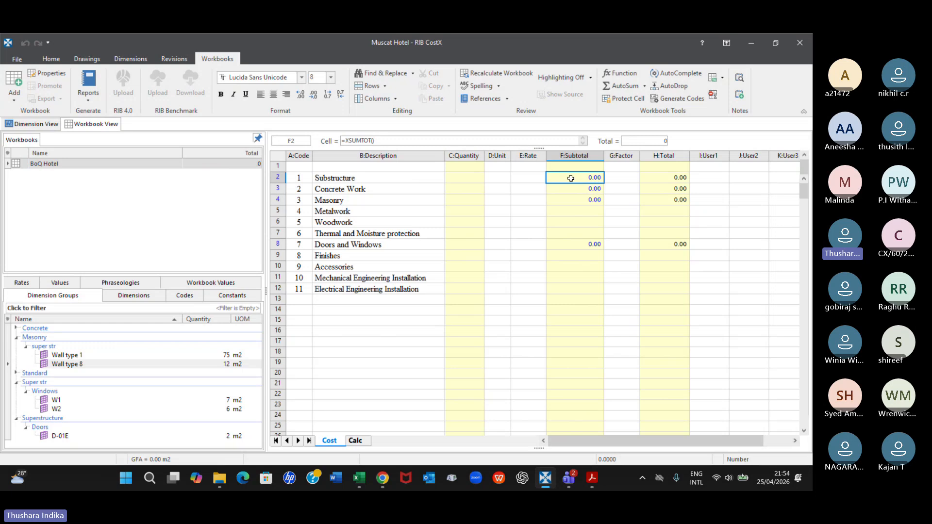
double_click(571, 178)
scroll(480, 252, "down", 4)
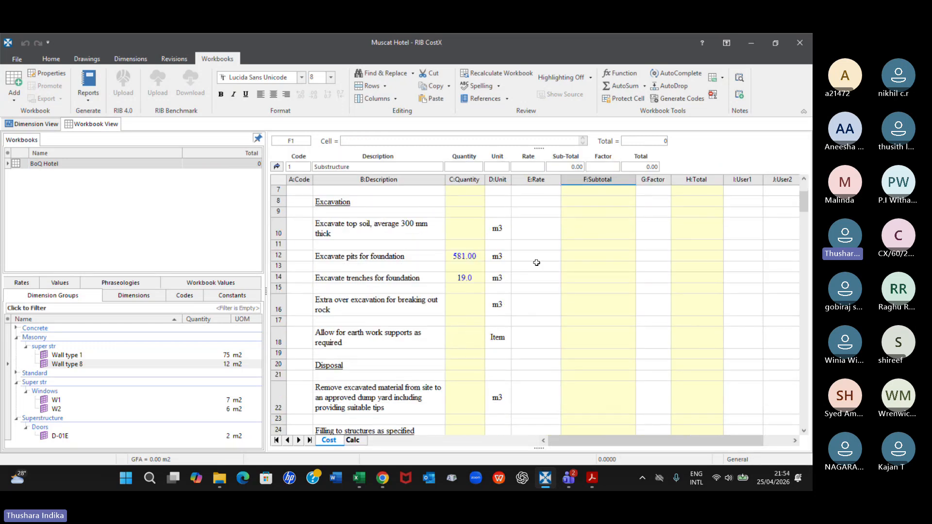
left_click(277, 166)
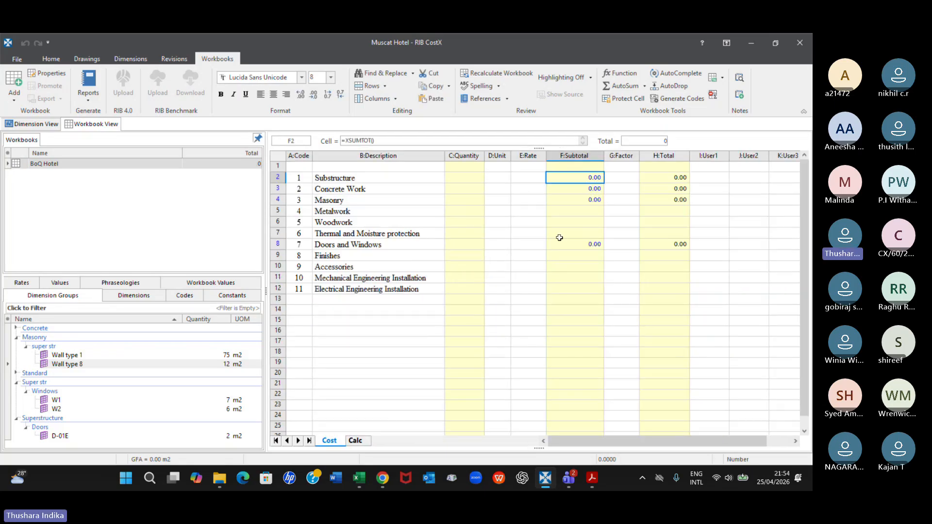
double_click(581, 177)
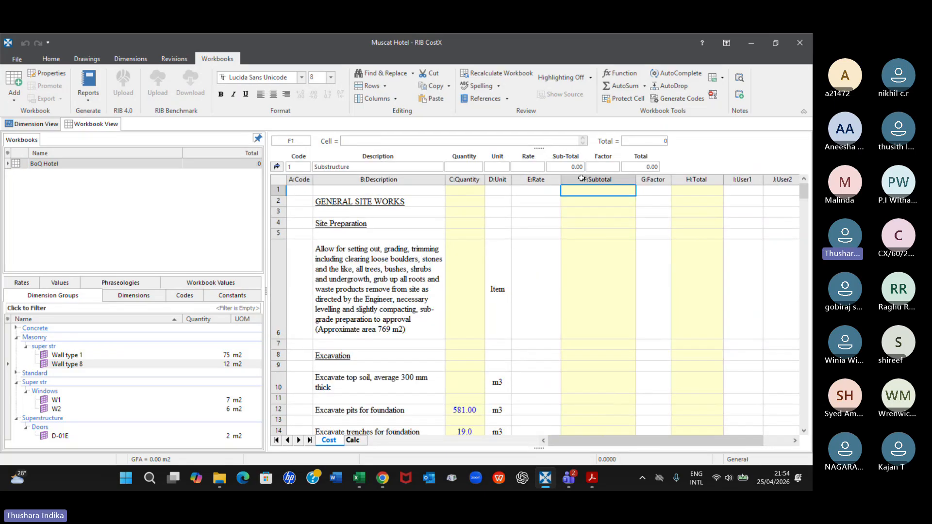
scroll(467, 413, "down", 1)
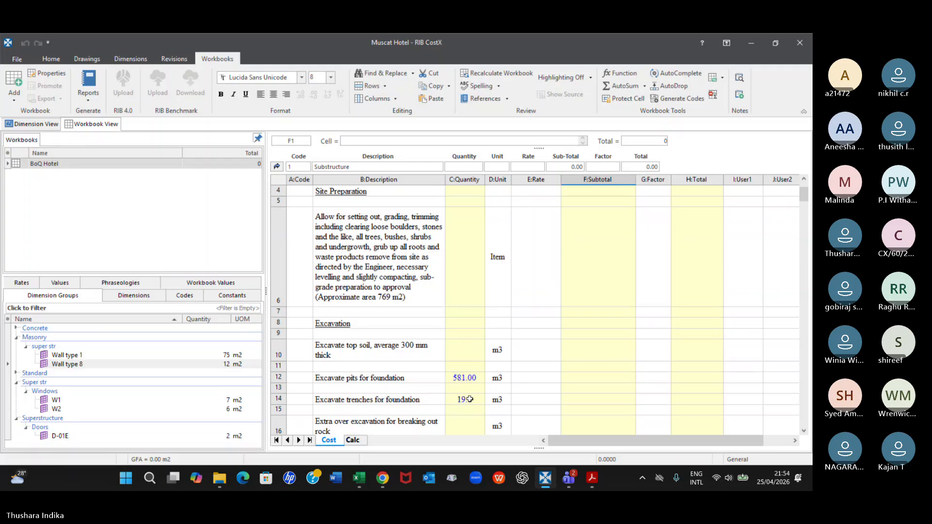
Try different rounding and displayed decimal places on the Pit excavation length in the pits for foundation quantity sheet, and return to the Substructure sheet
double_click(465, 378)
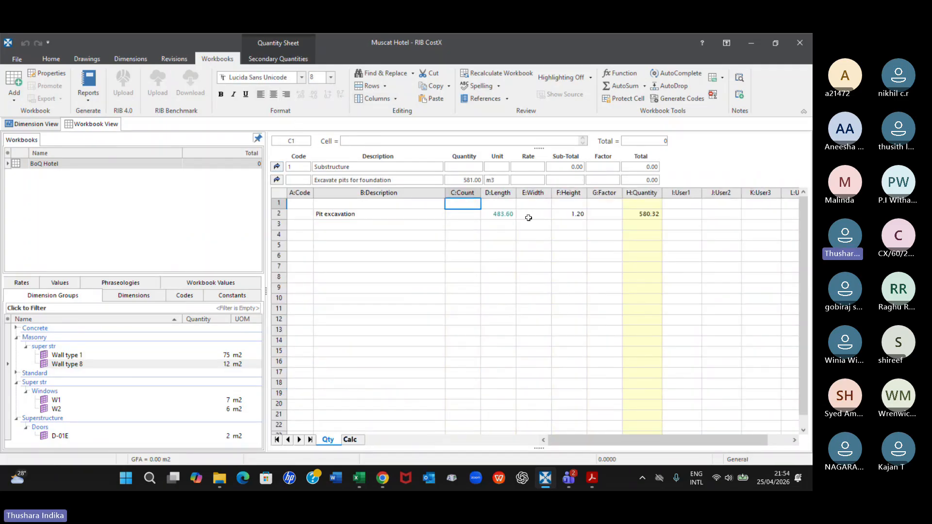
left_click(502, 215)
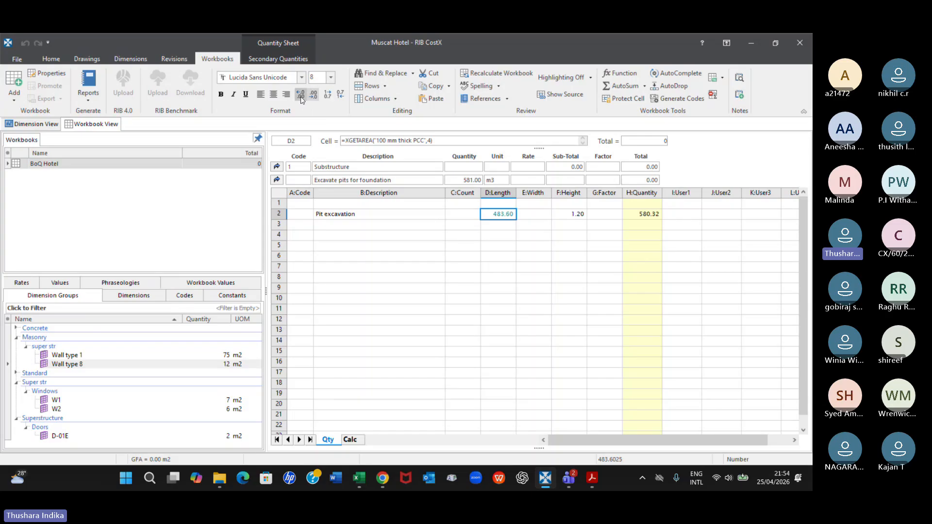
left_click(328, 95)
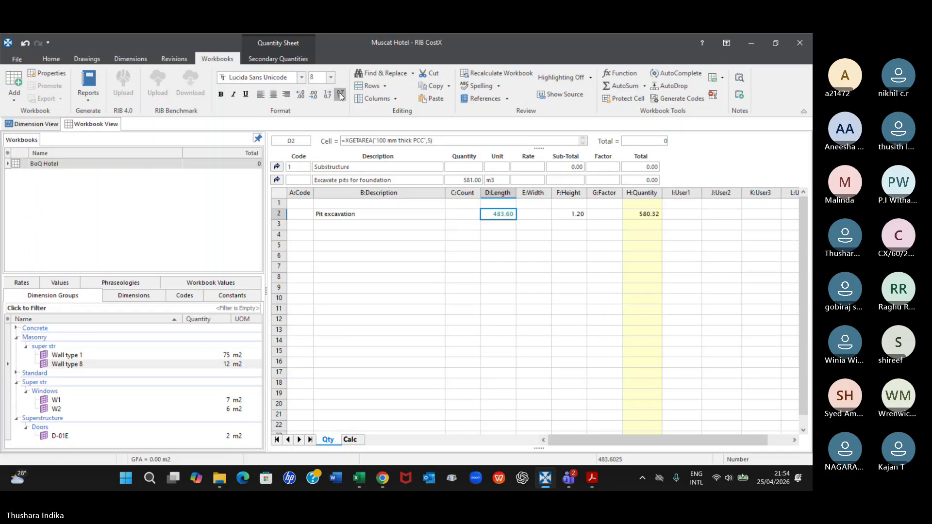
left_click(313, 96)
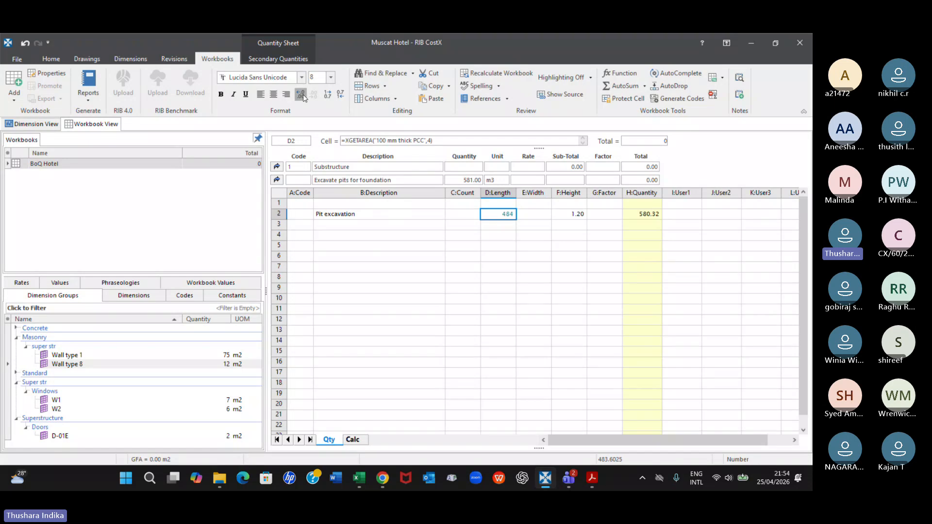
left_click(303, 94)
left_click(303, 95)
left_click(277, 179)
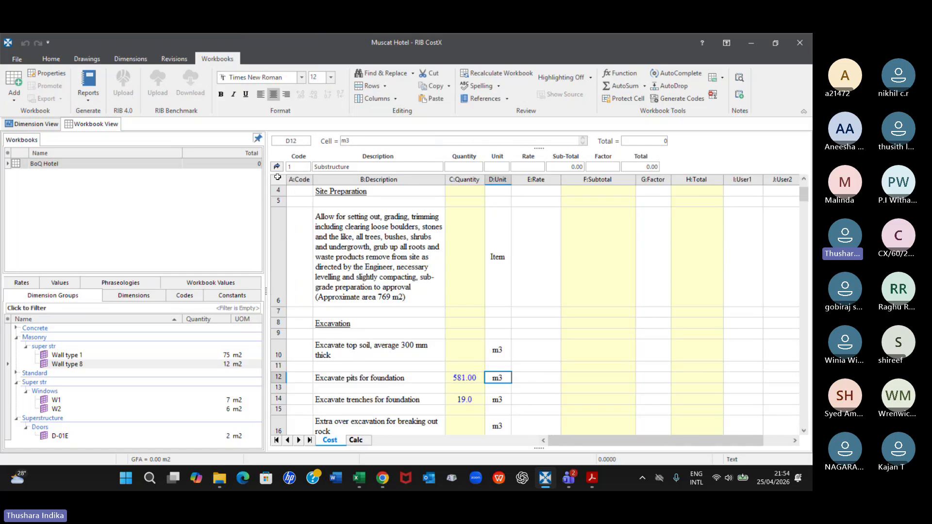
Display the Excavate pits for foundation quantity in the Substructure sheet with 1 decimal place
scroll(453, 378, "down", 3)
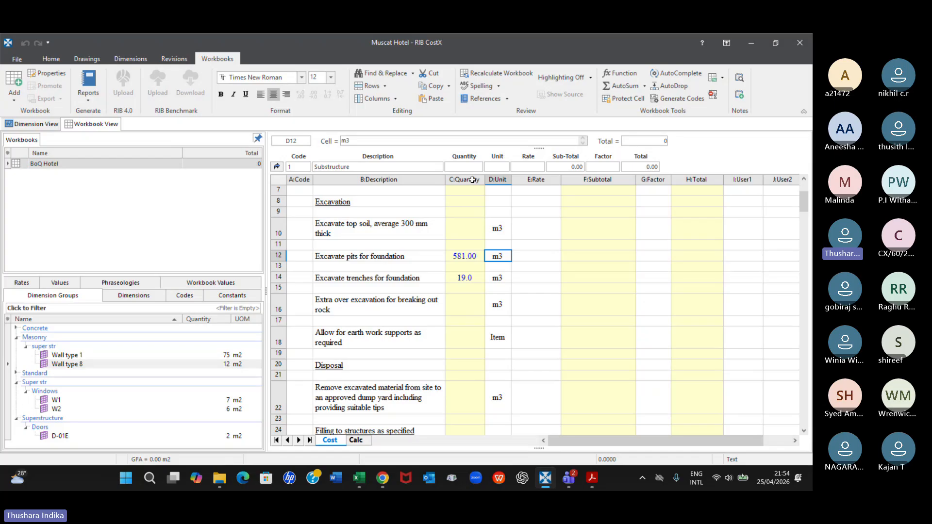
left_click(461, 256)
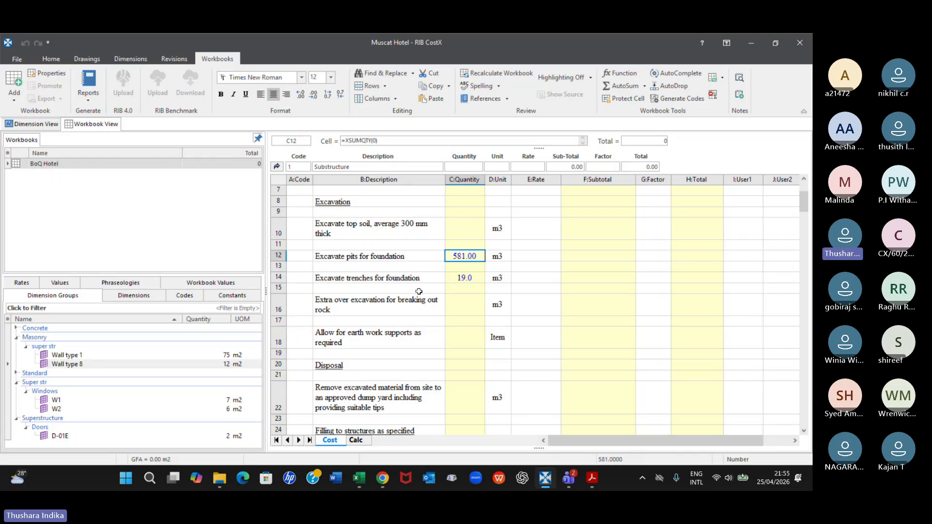
left_click(301, 95)
left_click(313, 95)
left_click(315, 95)
right_click(466, 259)
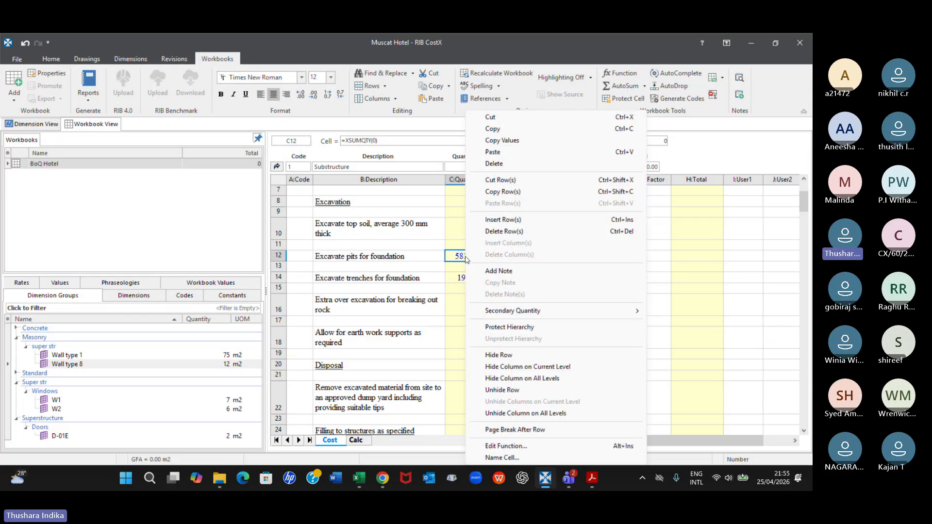
left_click(452, 259)
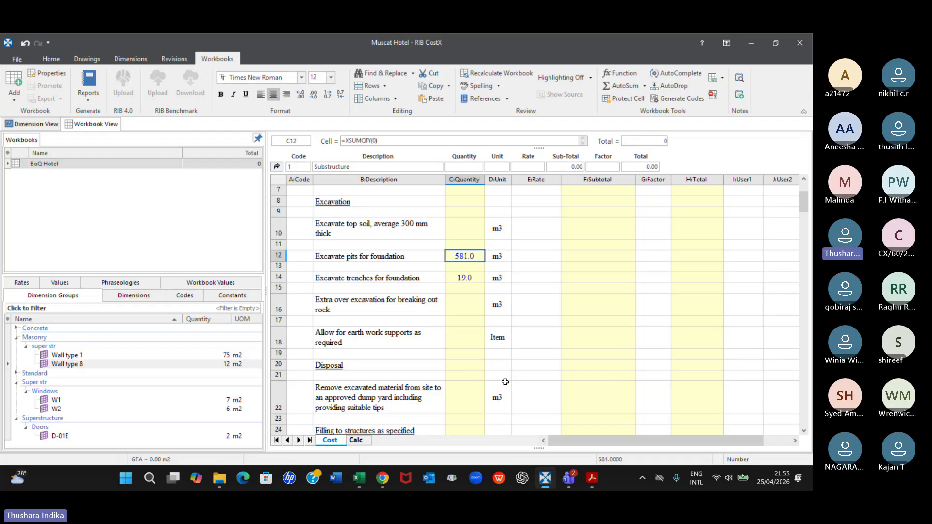
Open the CostX options and examine the General and Drawings settings, including the available measurement systems
left_click(18, 59)
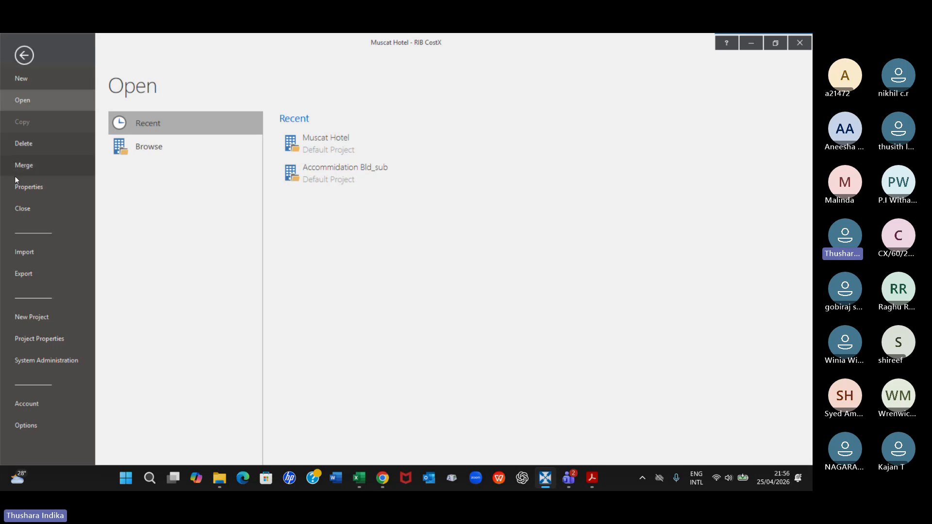
left_click(28, 430)
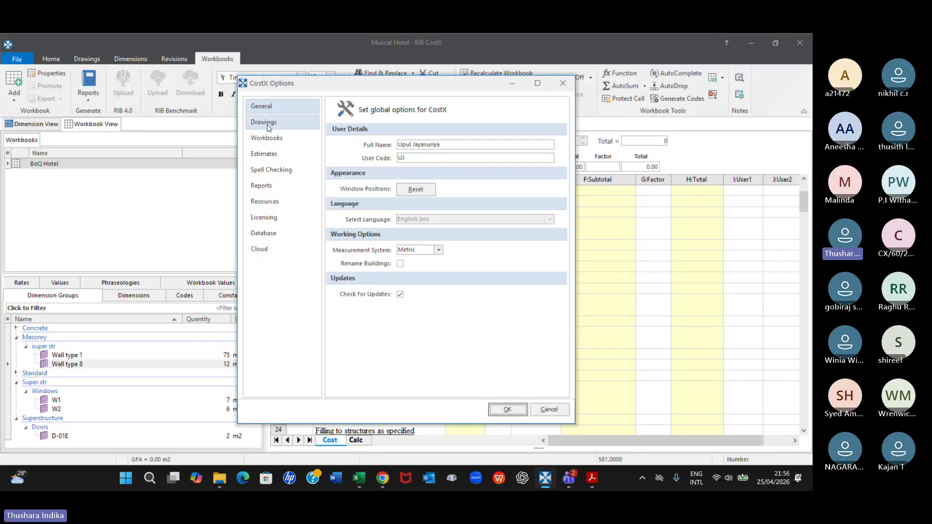
left_click(562, 83)
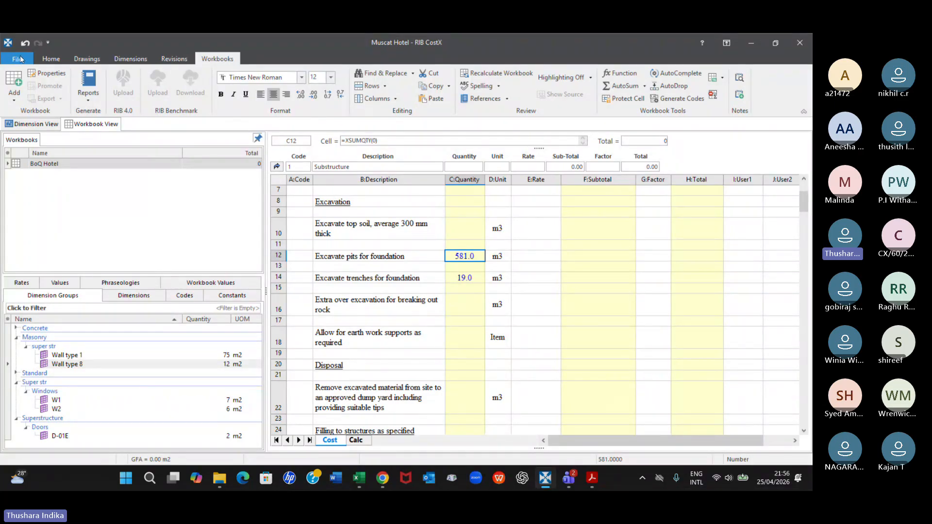
left_click(19, 59)
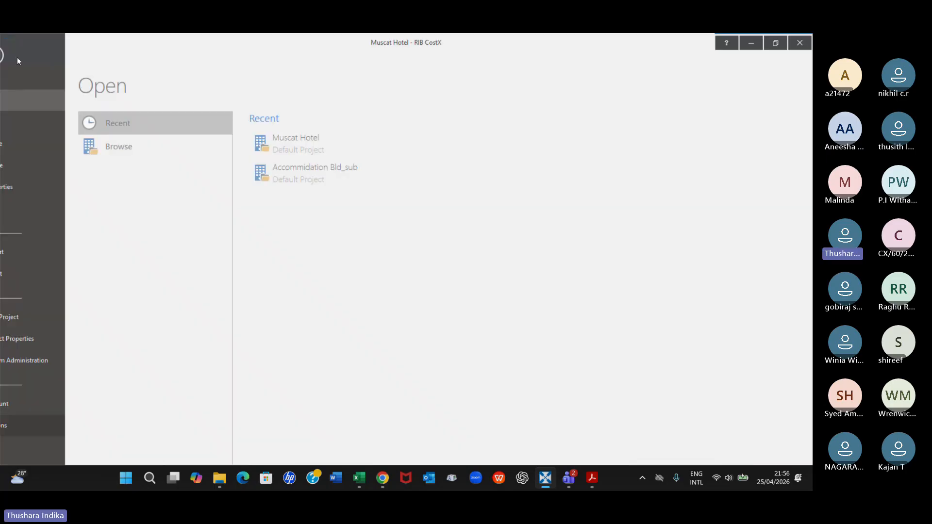
left_click(25, 426)
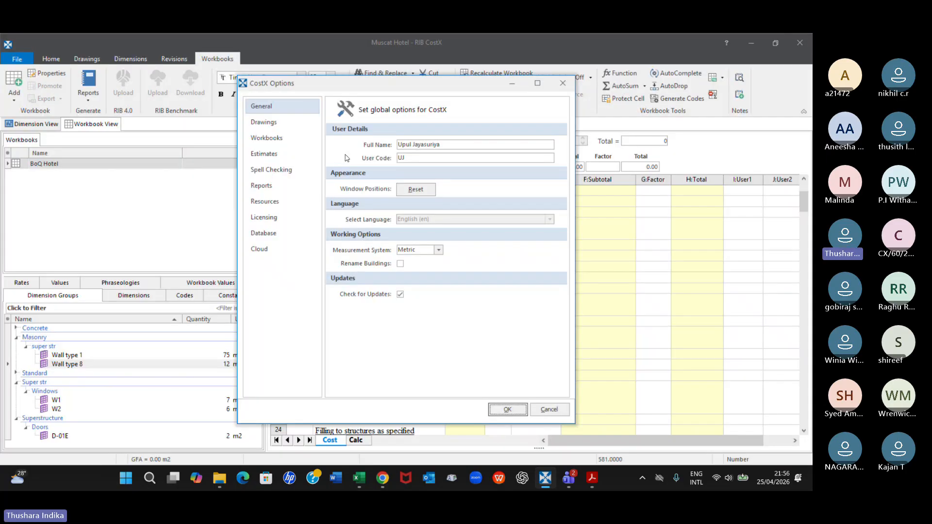
left_click(273, 122)
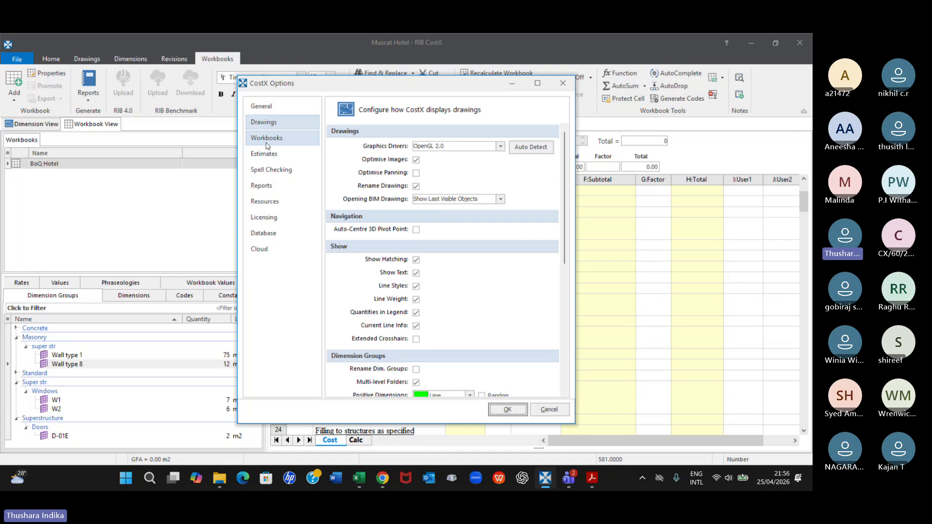
left_click(267, 108)
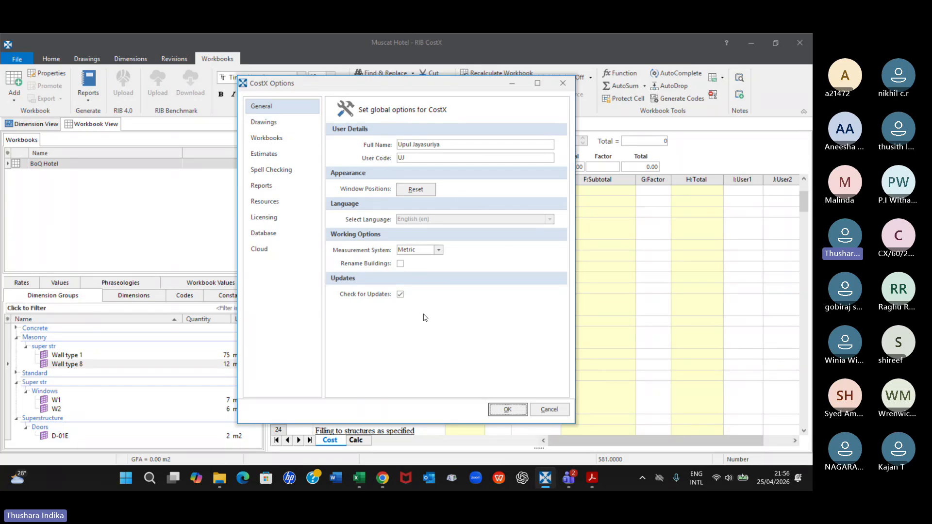
left_click(438, 250)
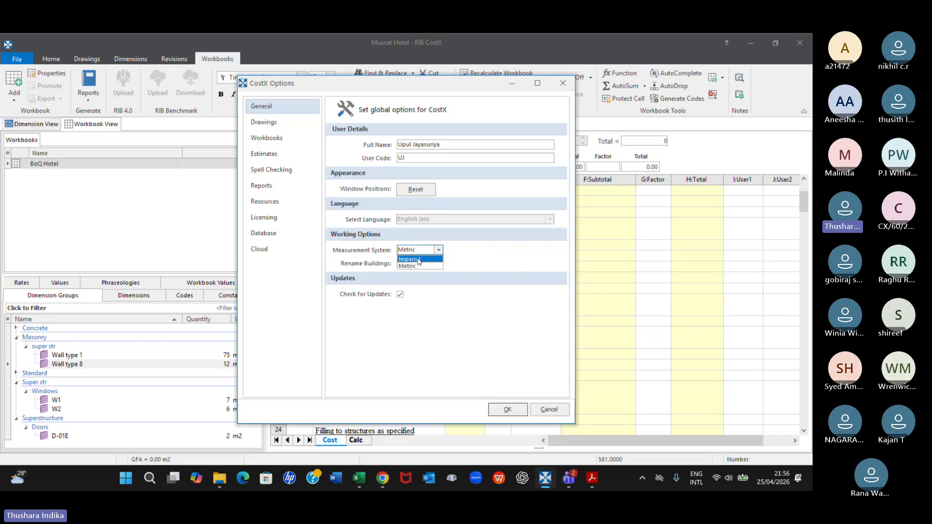
left_click(475, 258)
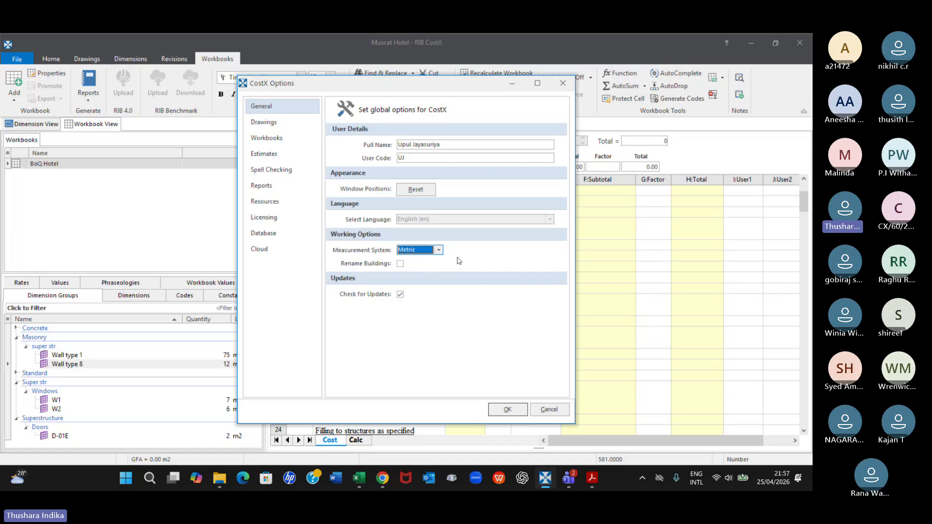
left_click(268, 125)
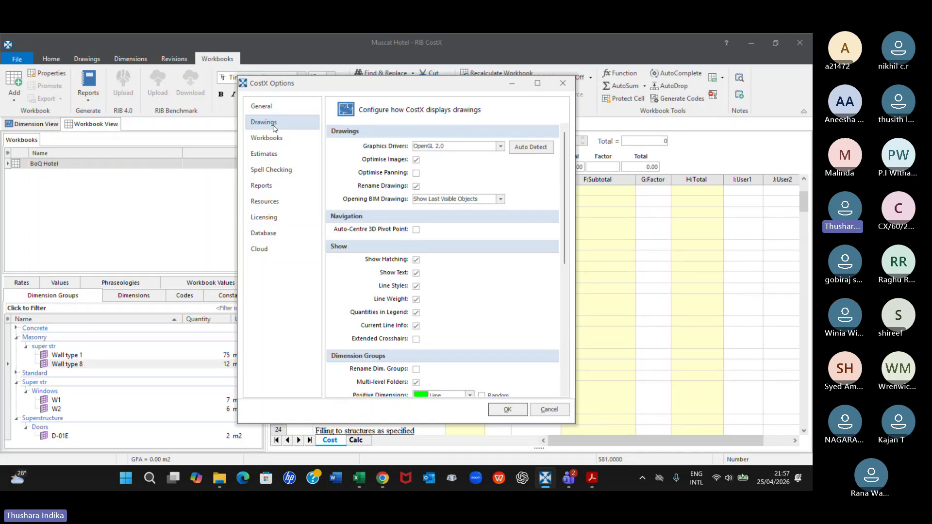
In the Workbooks options, set the default decimal places for Count on Quantity sheets to 0 and review the remaining defaults
left_click(271, 140)
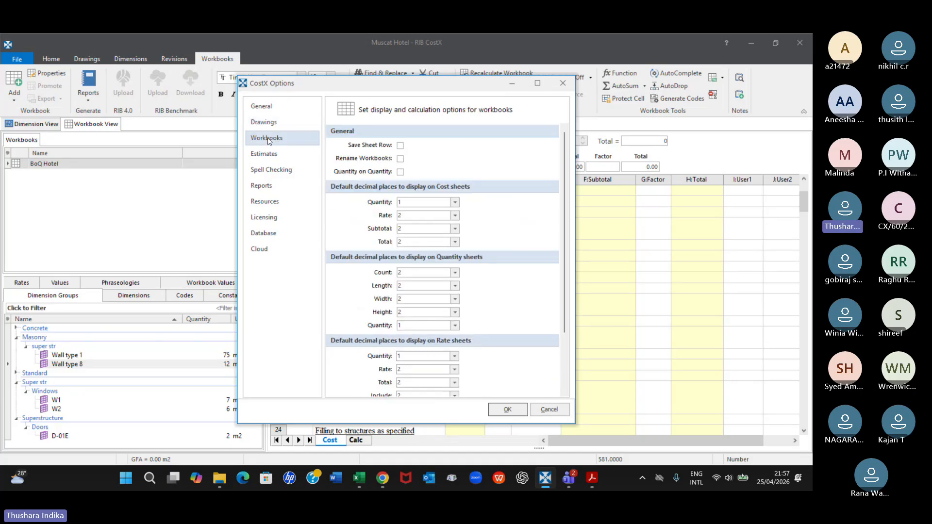
left_click(400, 145)
left_click(455, 273)
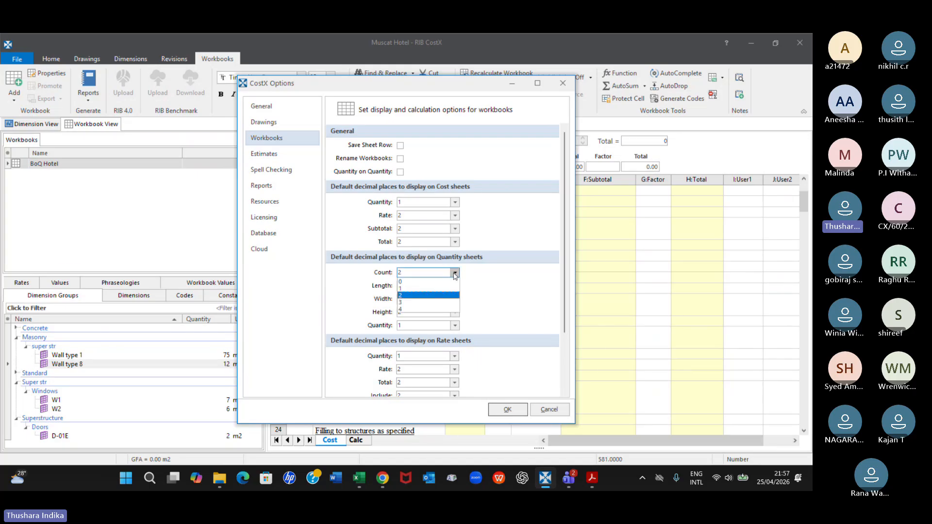
left_click(400, 282)
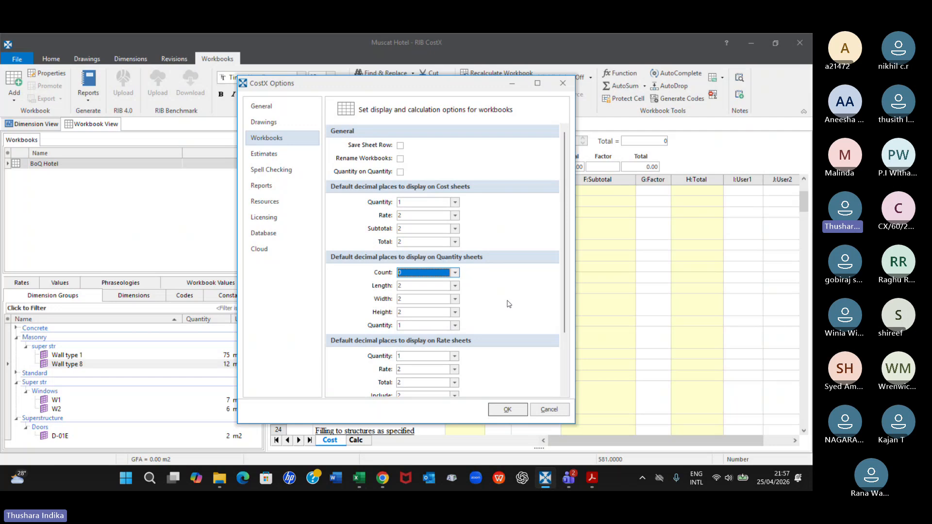
left_click(455, 325)
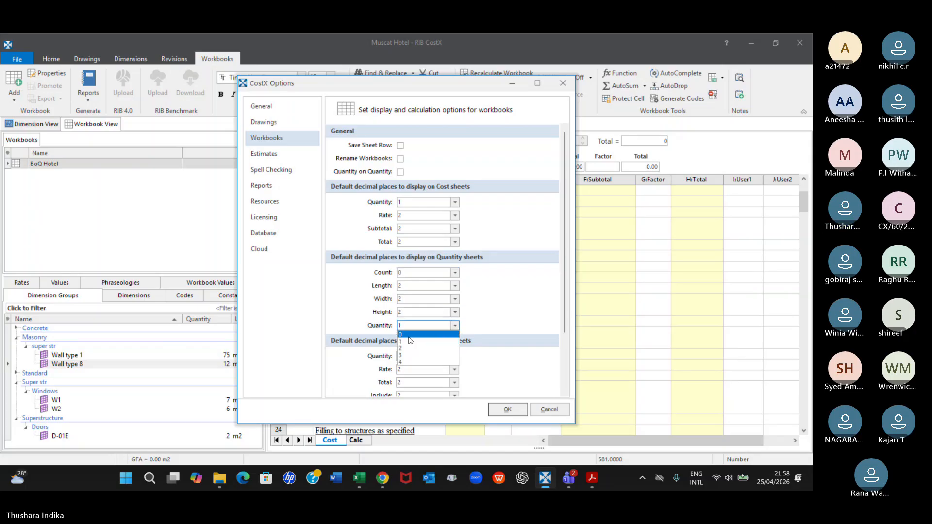
left_click(488, 306)
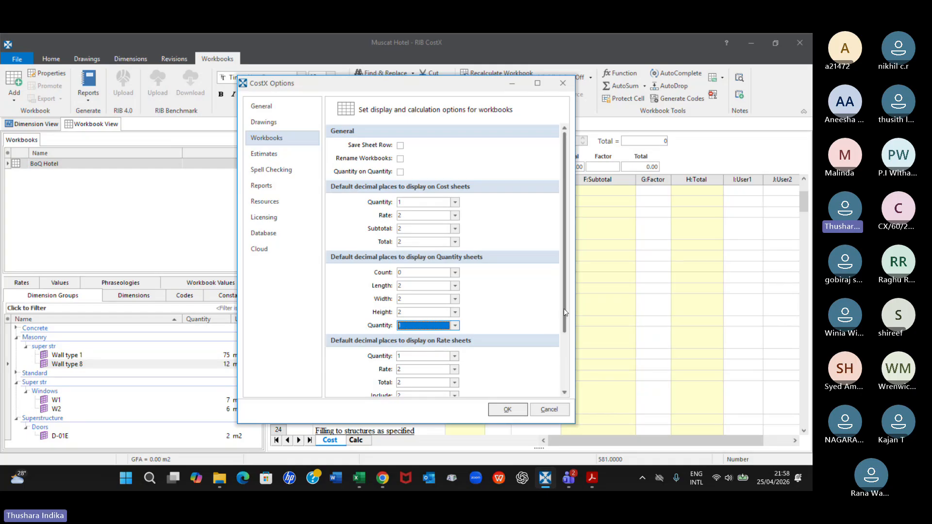
scroll(574, 398, "down", 3)
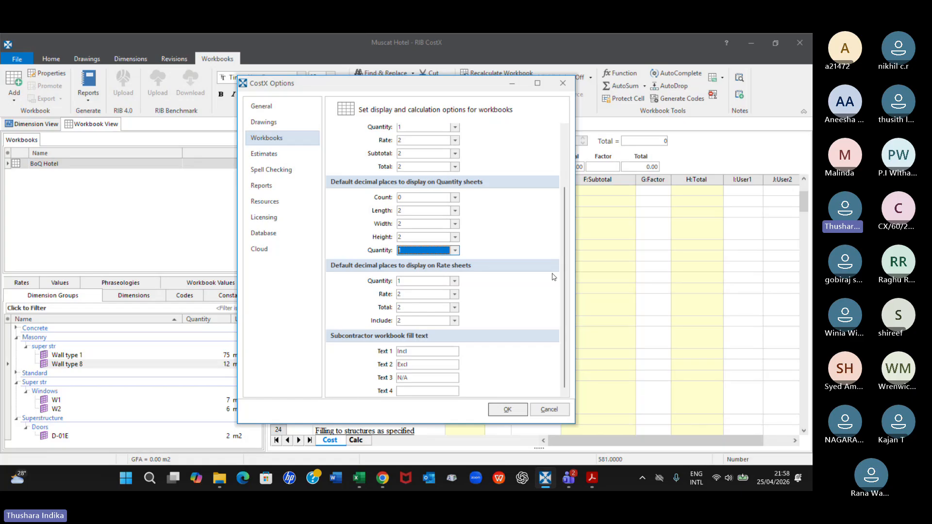
left_click_drag(564, 210, 562, 155)
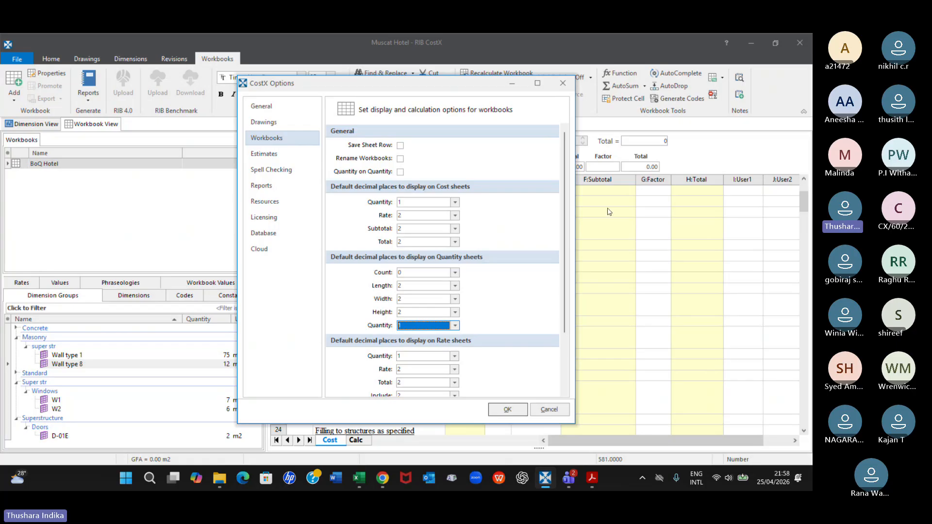
Set the default decimal places for Quantity on Cost sheets to 2 and apply the options
left_click_drag(488, 86, 596, 364)
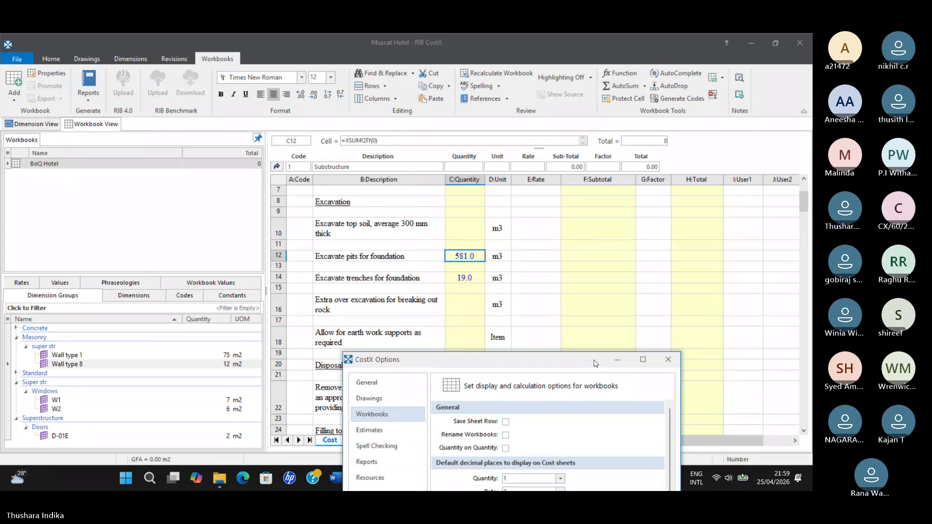
left_click_drag(595, 363, 529, 117)
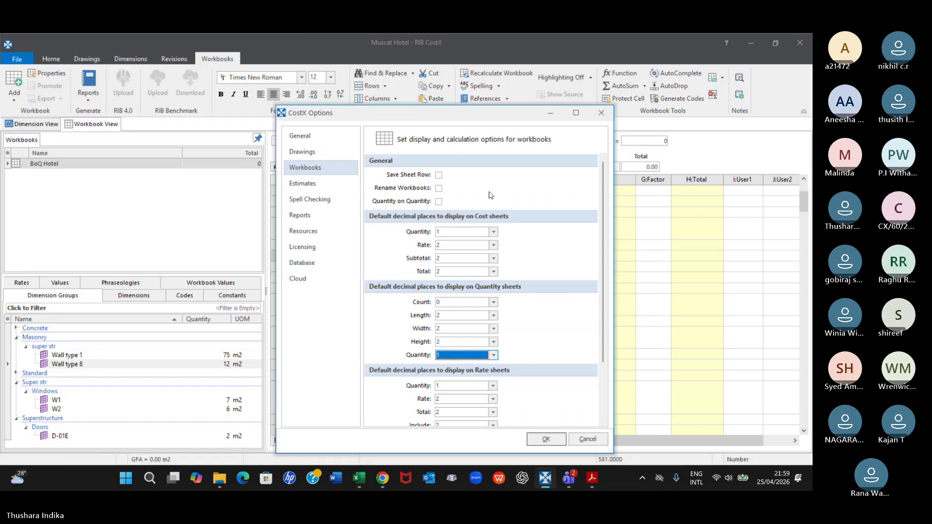
left_click(494, 233)
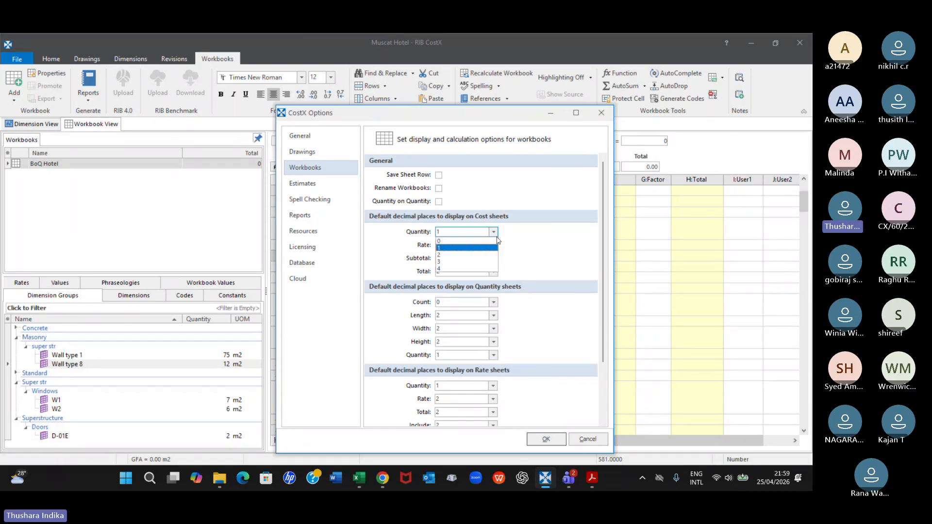
left_click(446, 256)
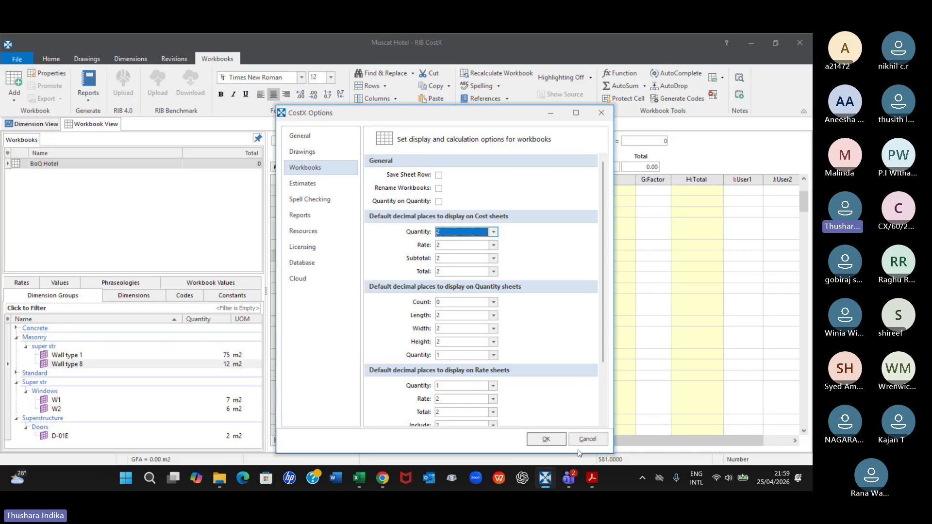
left_click(546, 440)
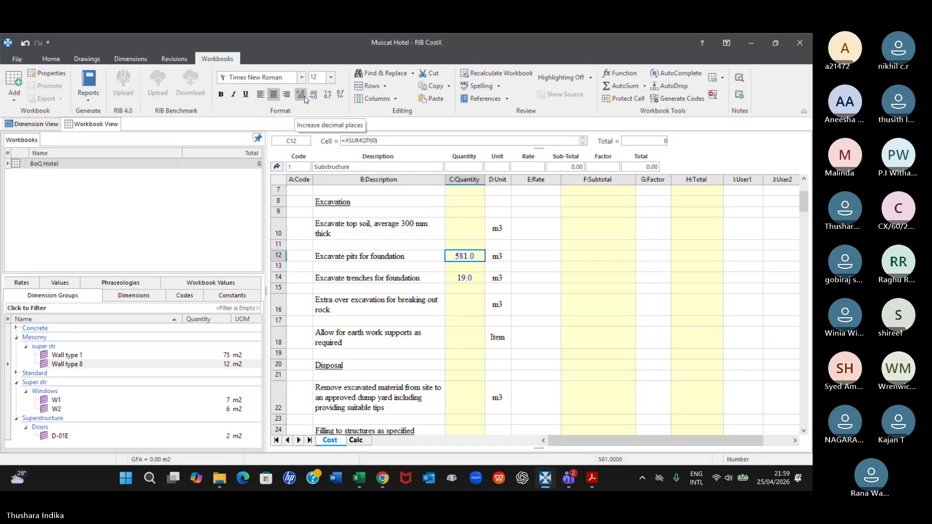
Reopen the Workbooks options and check the default decimal places for Cost, Quantity and Rate sheets
left_click(20, 60)
left_click(16, 425)
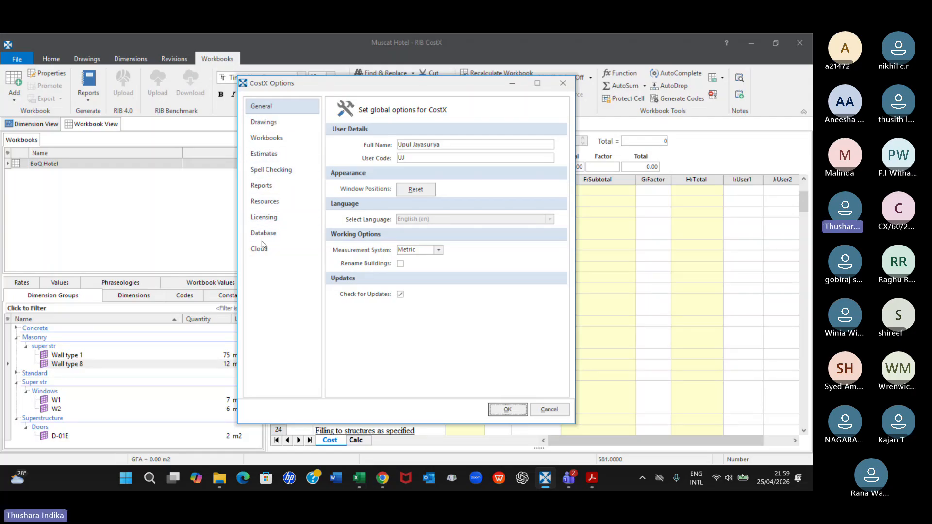
left_click(263, 136)
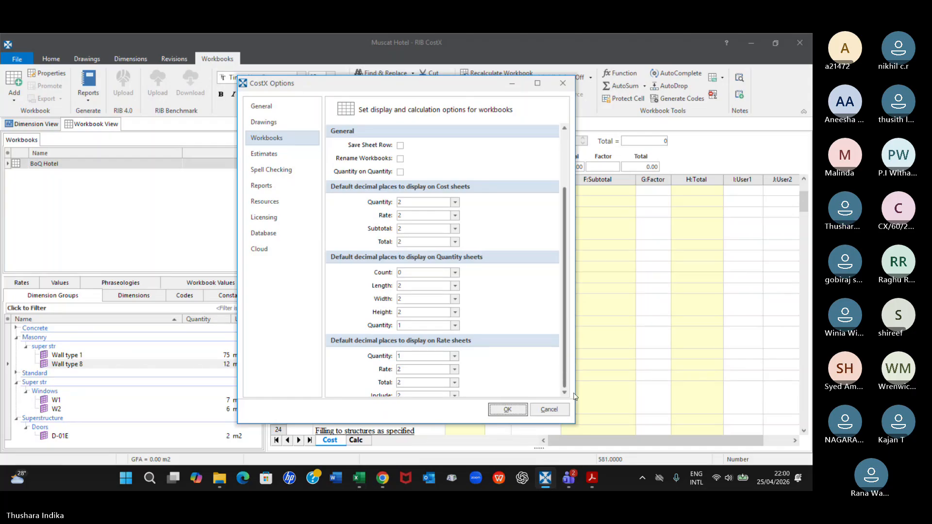
scroll(523, 276, "down", 2)
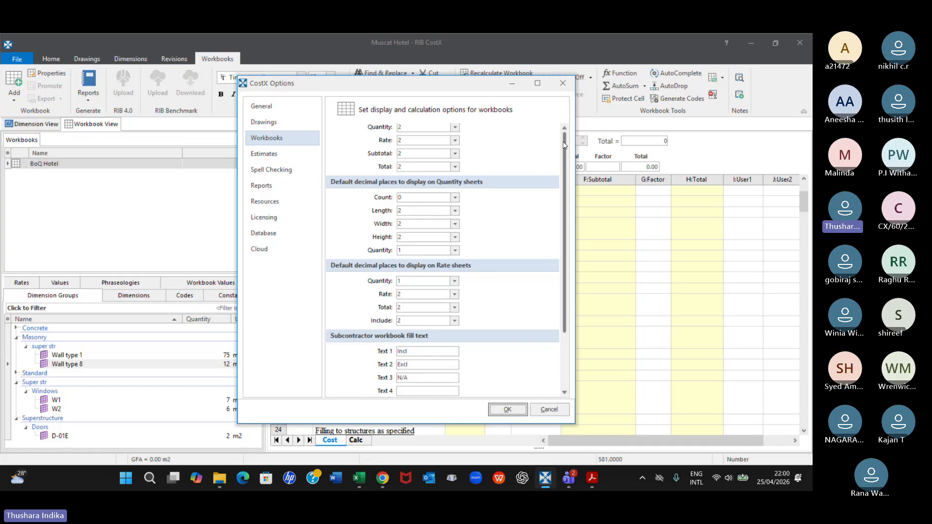
scroll(564, 197, "up", 3)
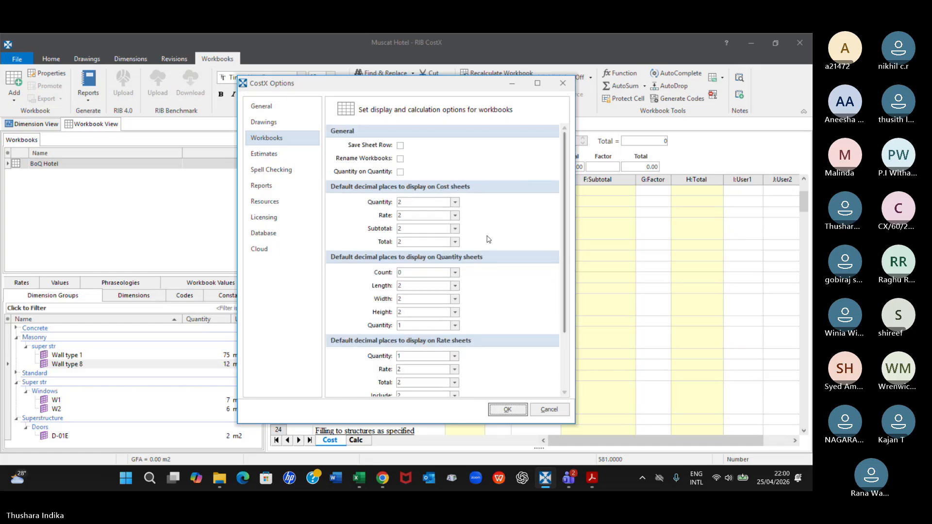
Close the options, return from the Substructure sheet to the main Cost sheet, and check the subtotals of the work sections
left_click(563, 84)
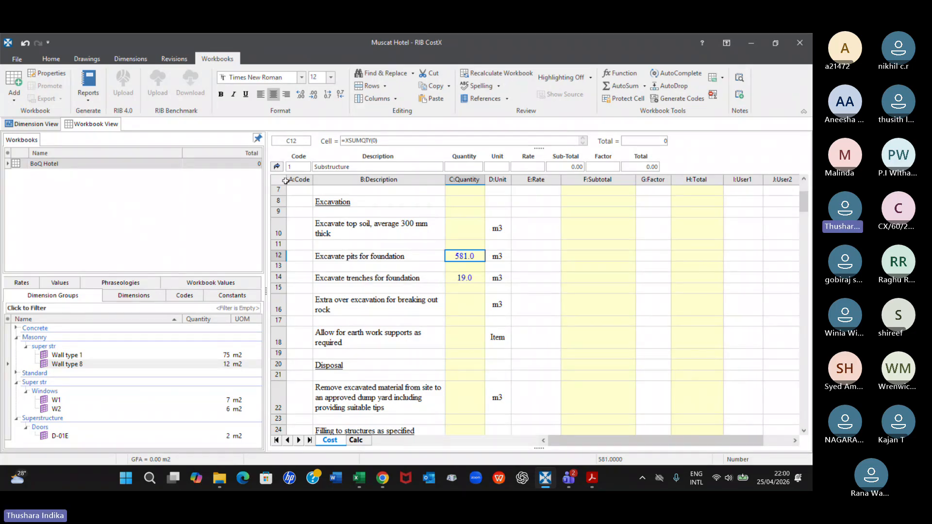
left_click(277, 166)
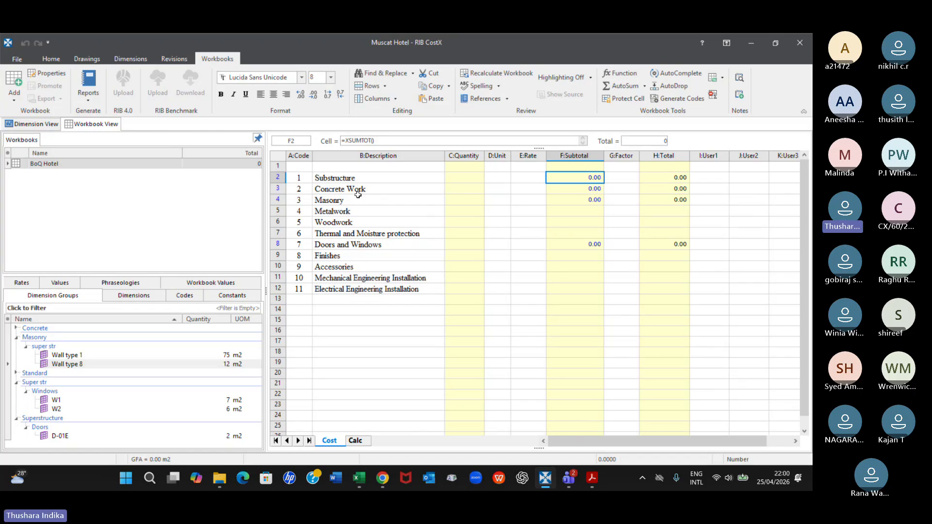
left_click(568, 188)
left_click(571, 202)
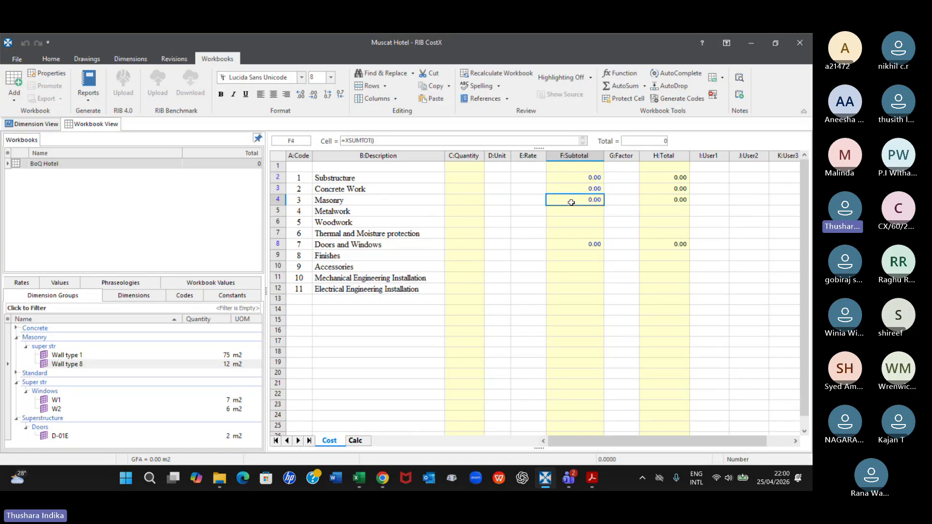
left_click(574, 243)
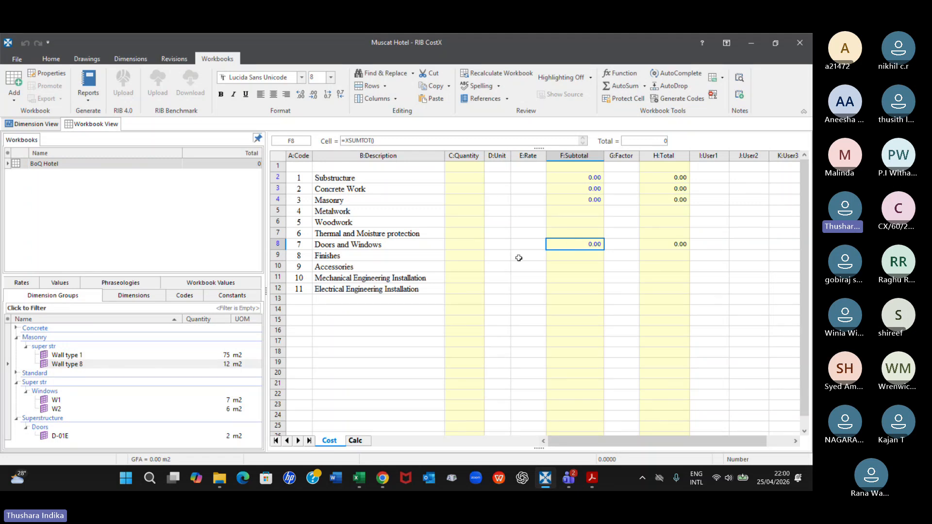
left_click(587, 257)
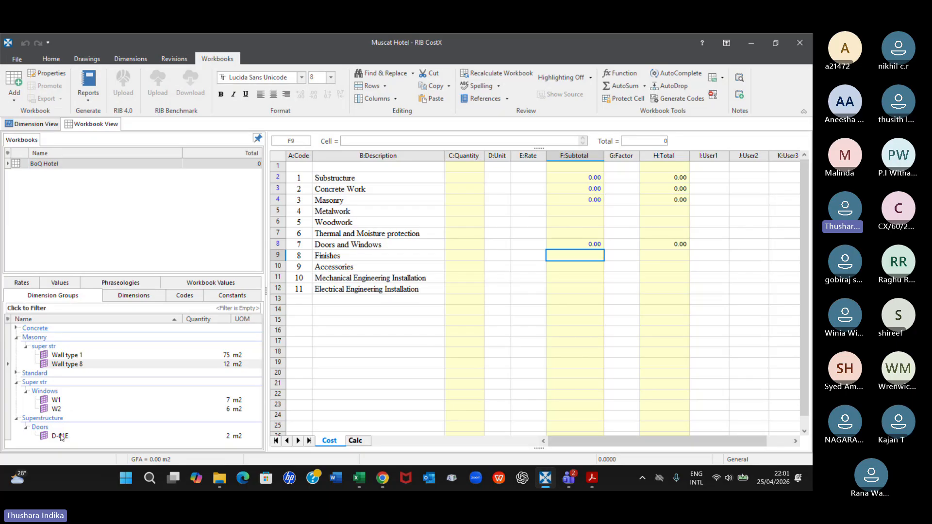
mouse_move(61, 437)
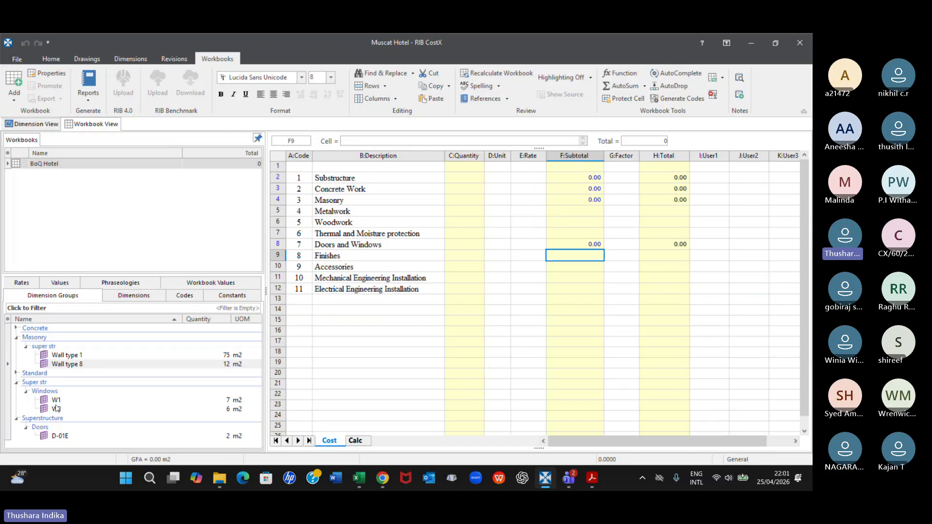
mouse_move(72, 403)
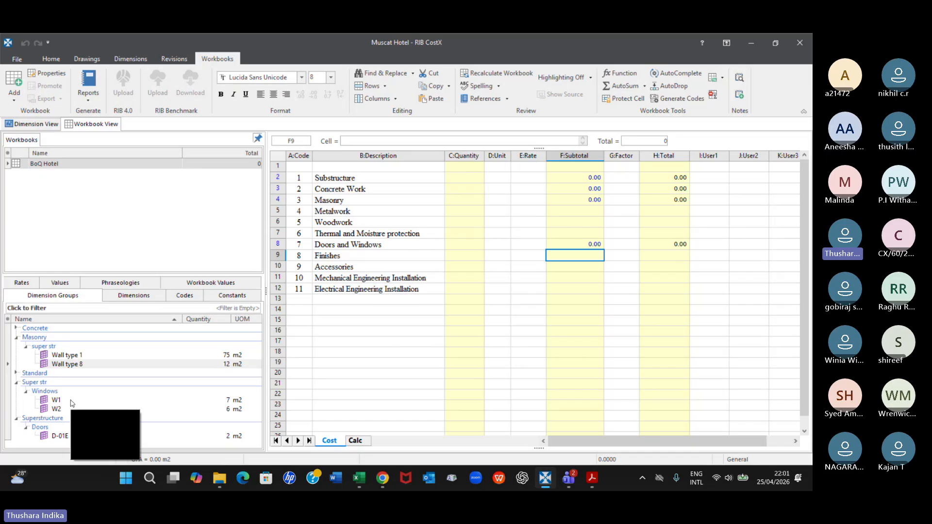
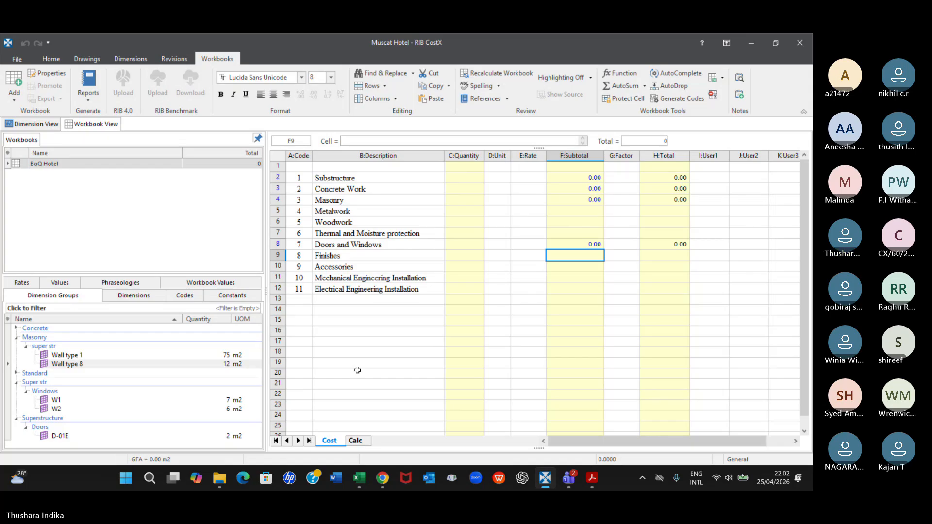
Open the Substructure sheet from its subtotal and review the excavation and poured concrete items that have quantities
left_click(570, 180)
double_click(570, 179)
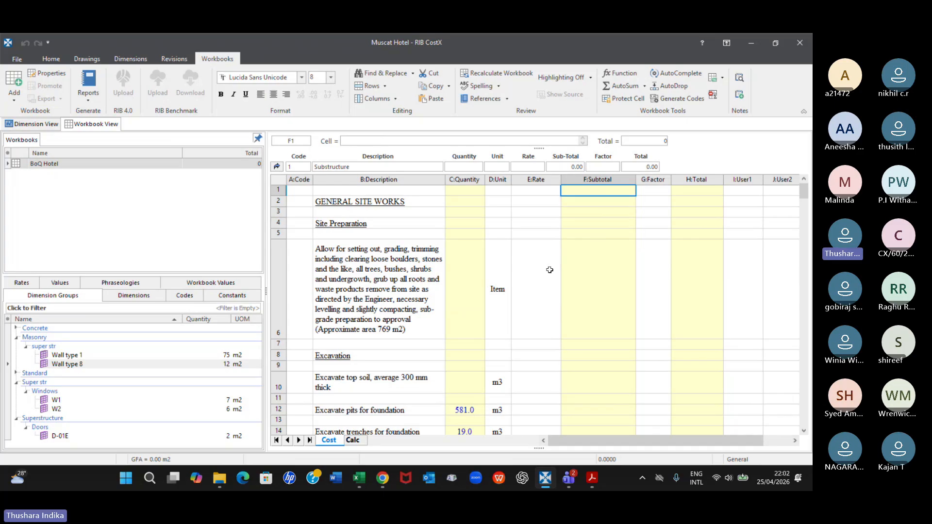
scroll(547, 266, "down", 3)
scroll(549, 271, "up", 1)
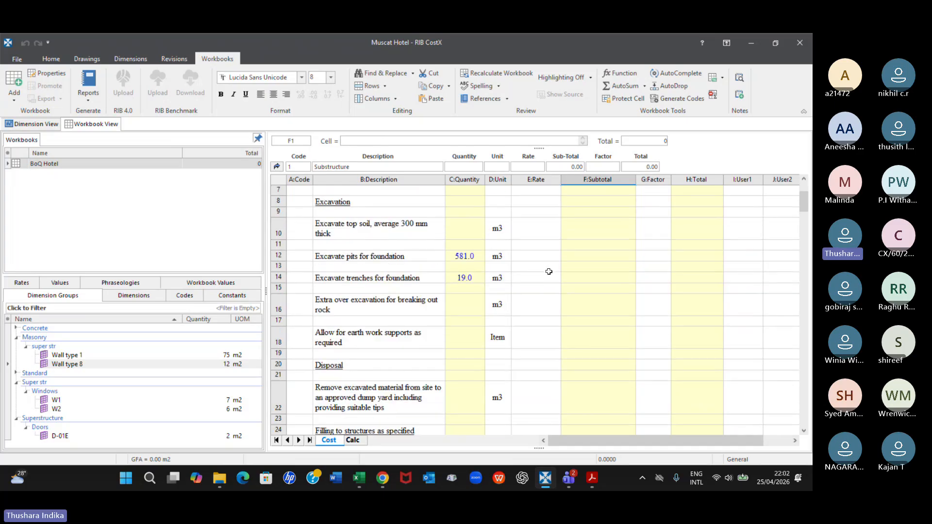
scroll(548, 271, "down", 10)
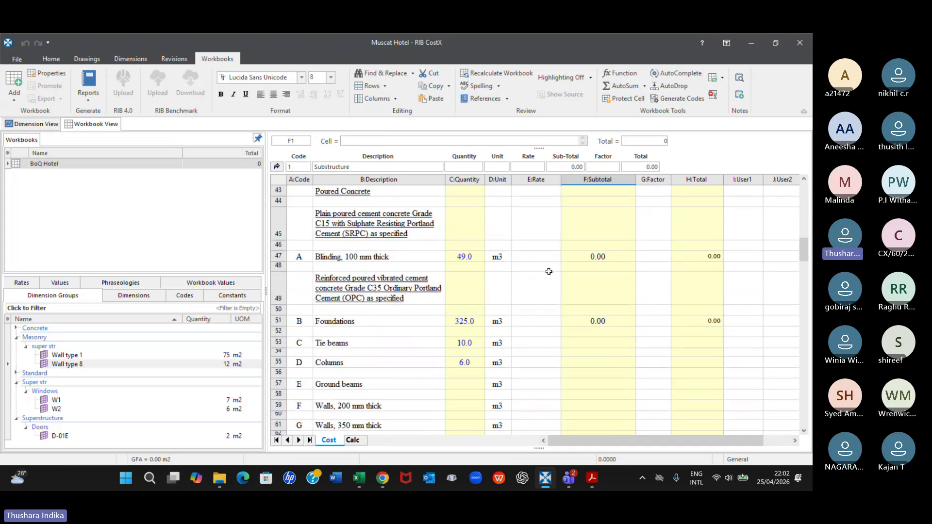
scroll(548, 271, "down", 1)
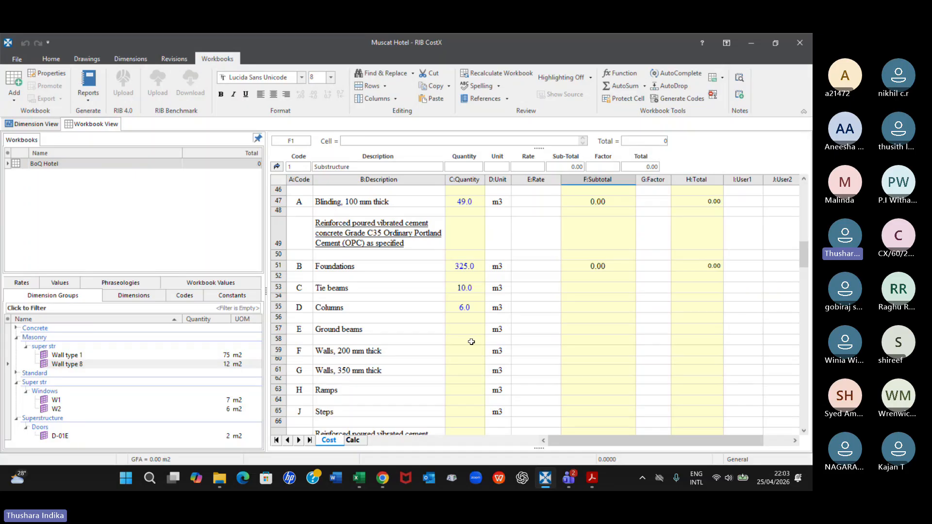
left_click(543, 266)
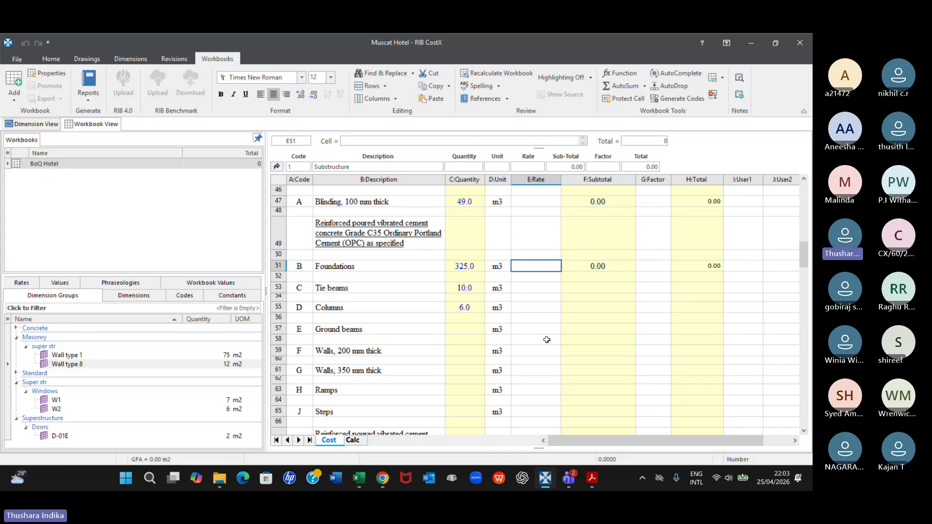
Enter rates of 1500 for excavating foundation pits and 1800 for excavating foundation trenches
scroll(546, 340, "up", 15)
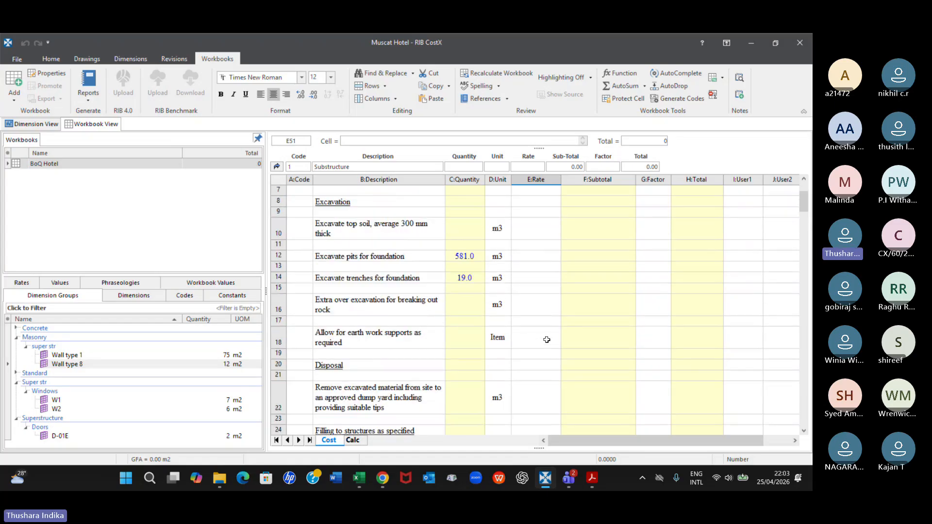
scroll(547, 340, "down", 4)
scroll(547, 340, "up", 2)
left_click(546, 255)
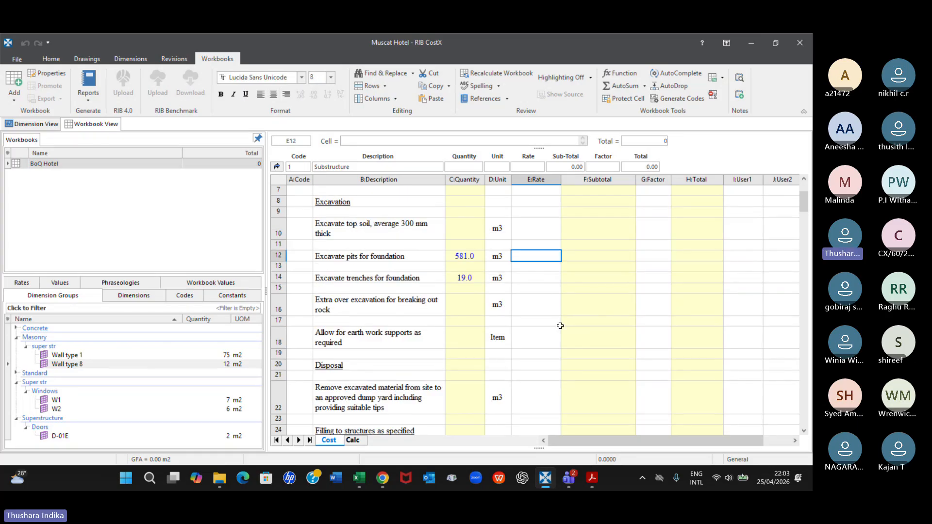
type("15000")
key("BackSpace")
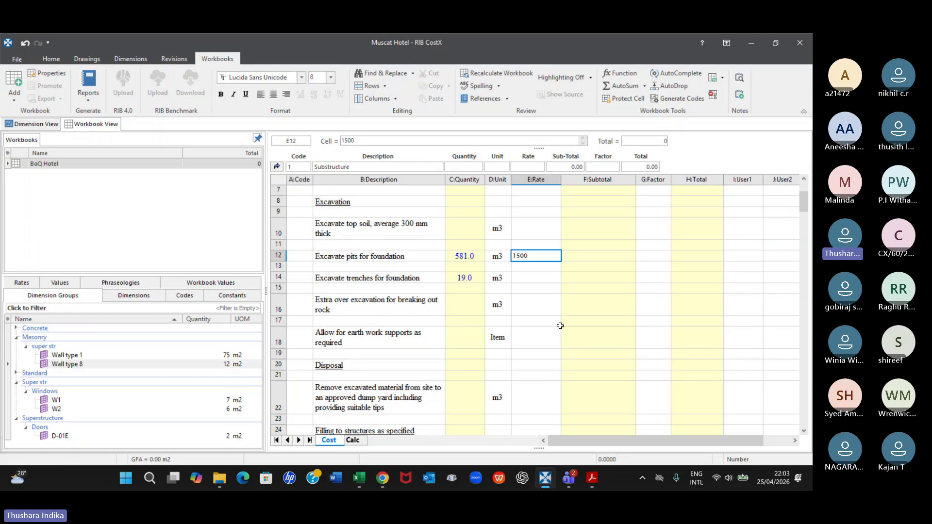
key("Return")
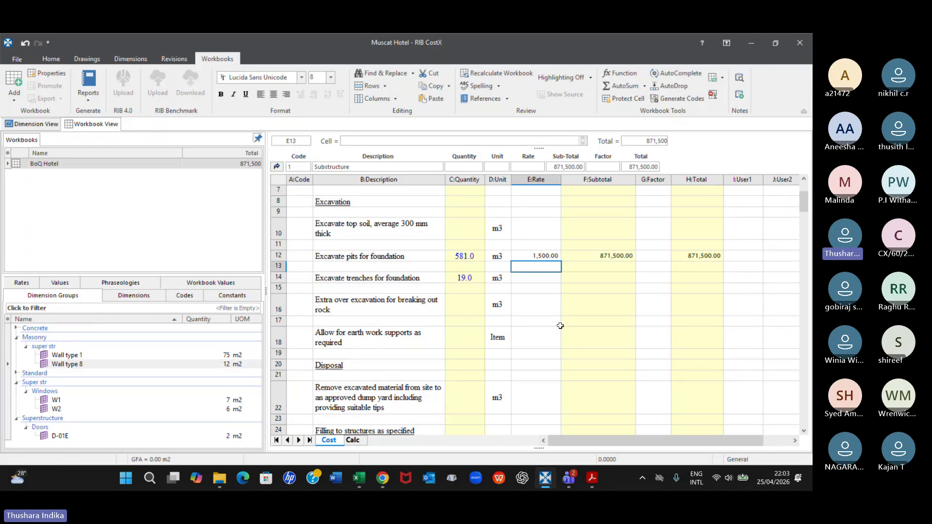
key("Down")
type("1800")
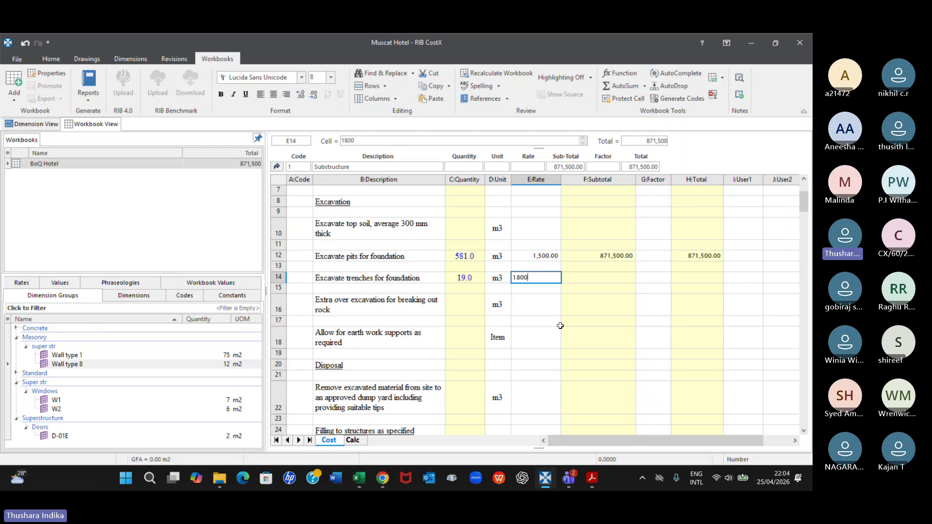
key("Return")
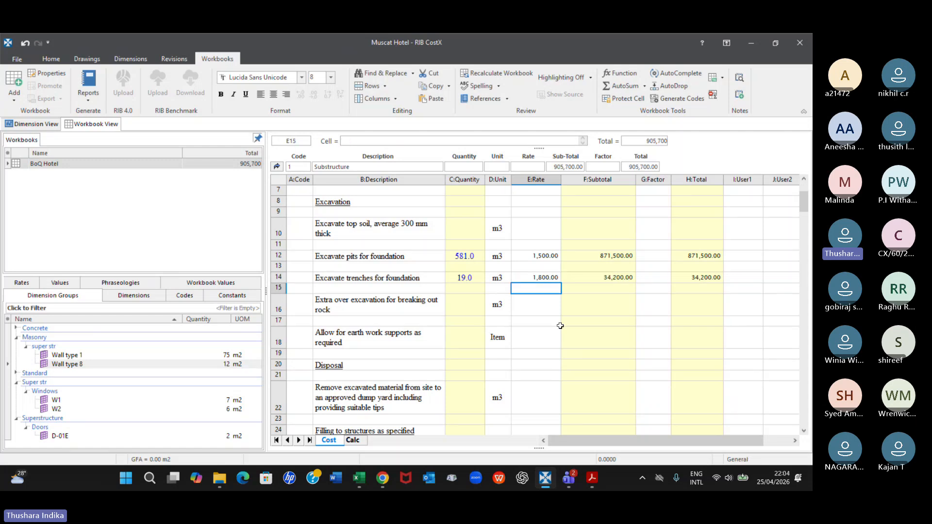
Enter a rate of 32000 for the 100 mm thick blinding under Poured Concrete
scroll(560, 325, "down", 1)
scroll(530, 309, "down", 11)
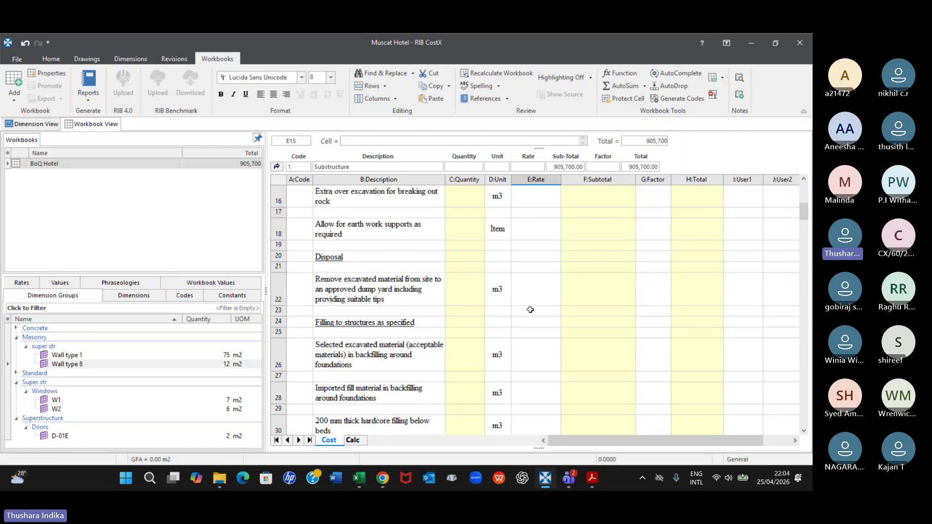
scroll(530, 309, "down", 1)
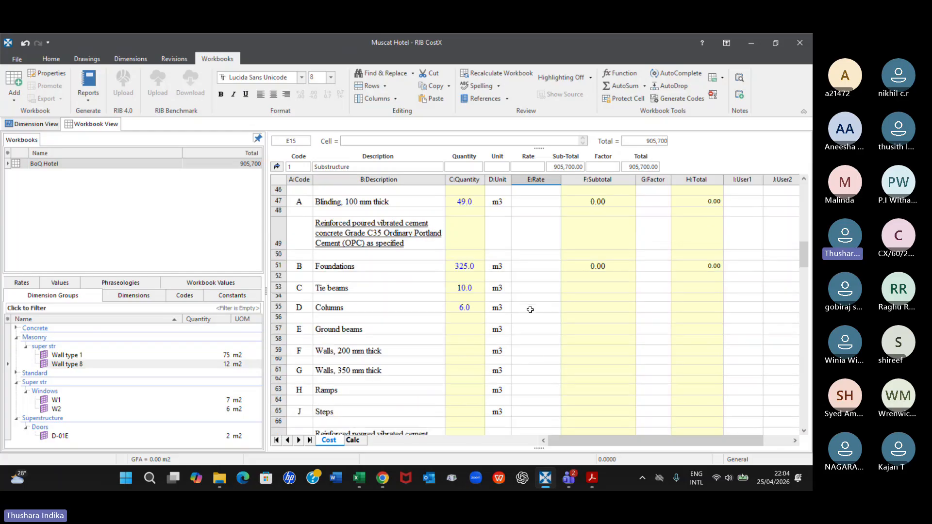
scroll(530, 309, "up", 1)
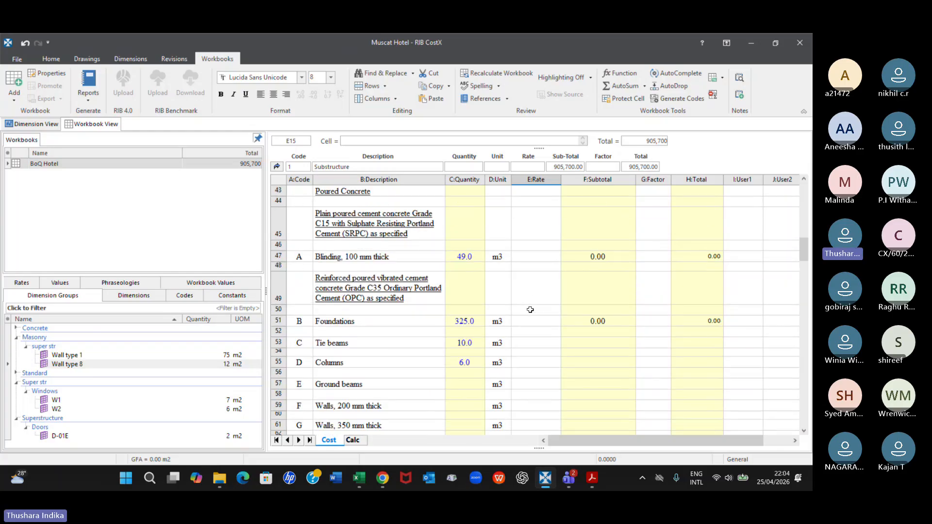
left_click(544, 255)
type("32000")
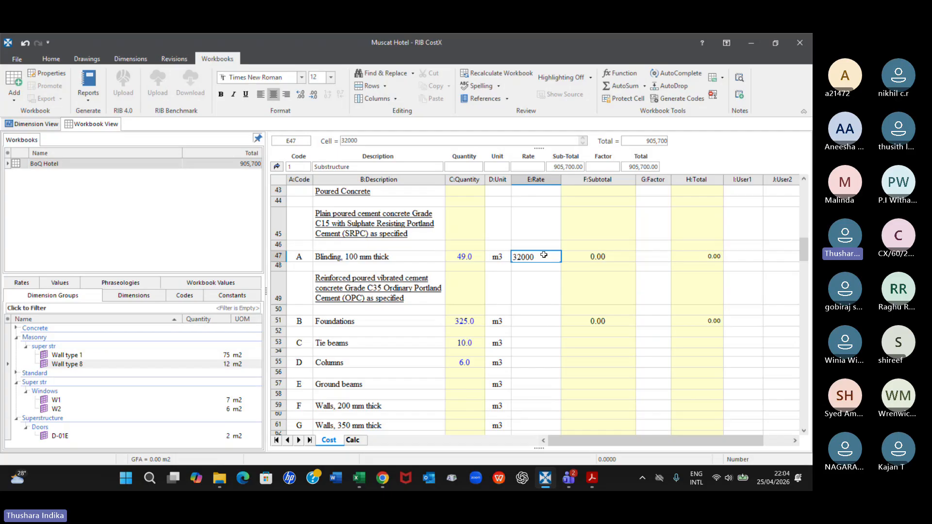
key("Return")
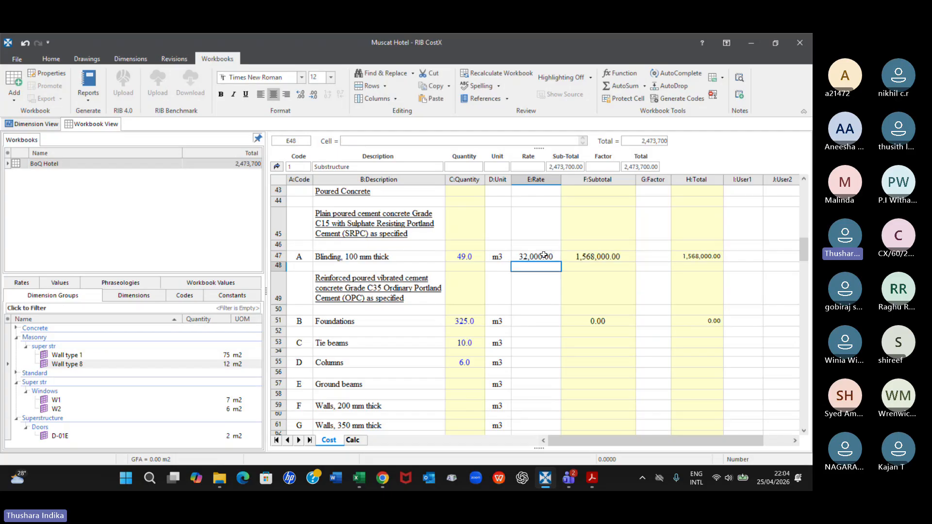
Enter a rate of 400000 for Foundations under the Grade C35 reinforced concrete items
key("Down")
key("Down")
key("Down")
key("Down")
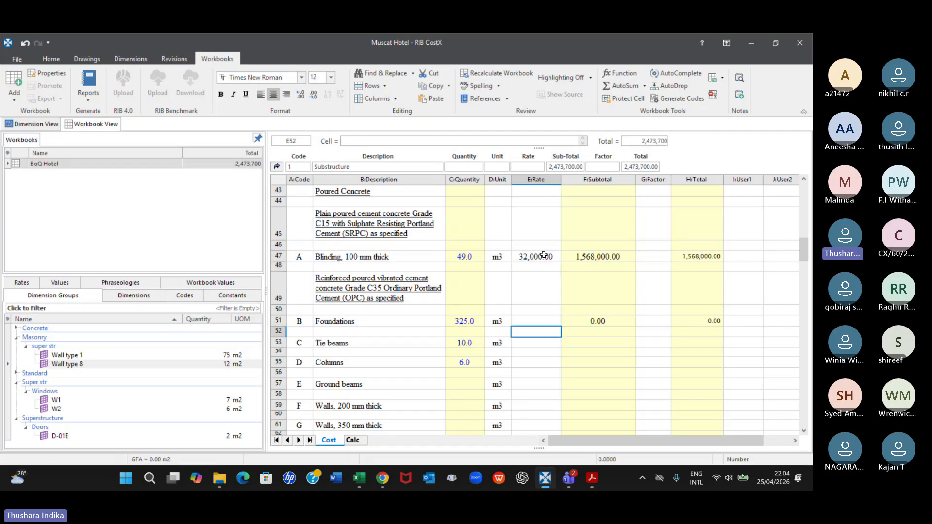
key("Up")
type("400")
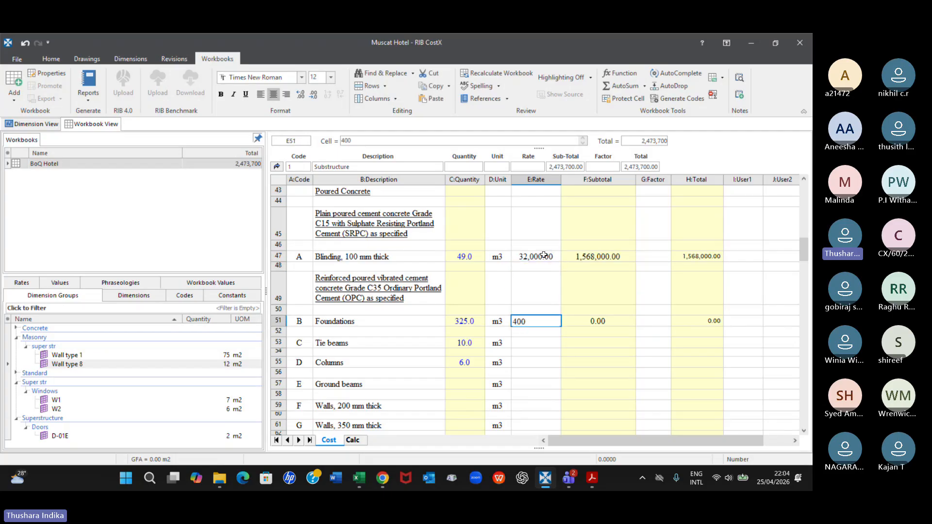
type("000")
key("Return")
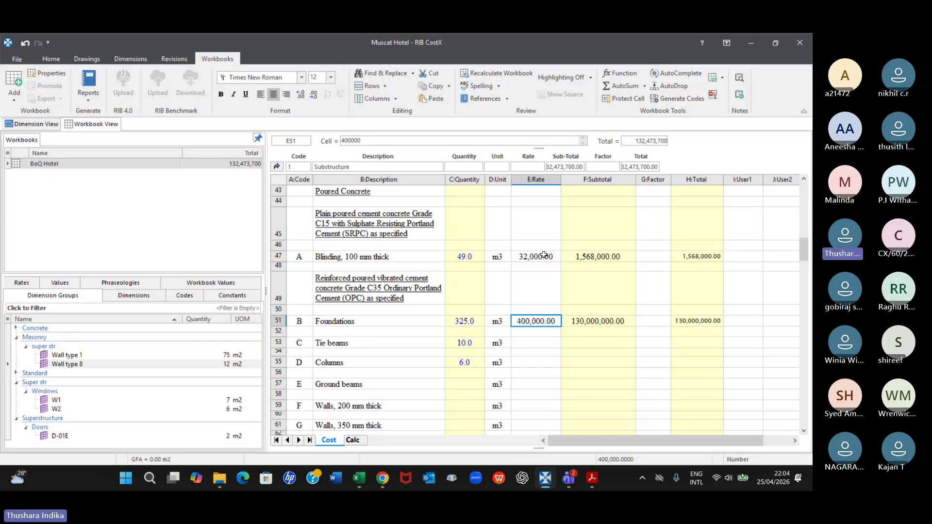
Correct the Foundations rate to 40000 and check the Substructure subtotal on the main Cost sheet
left_click(543, 341)
left_click(526, 322)
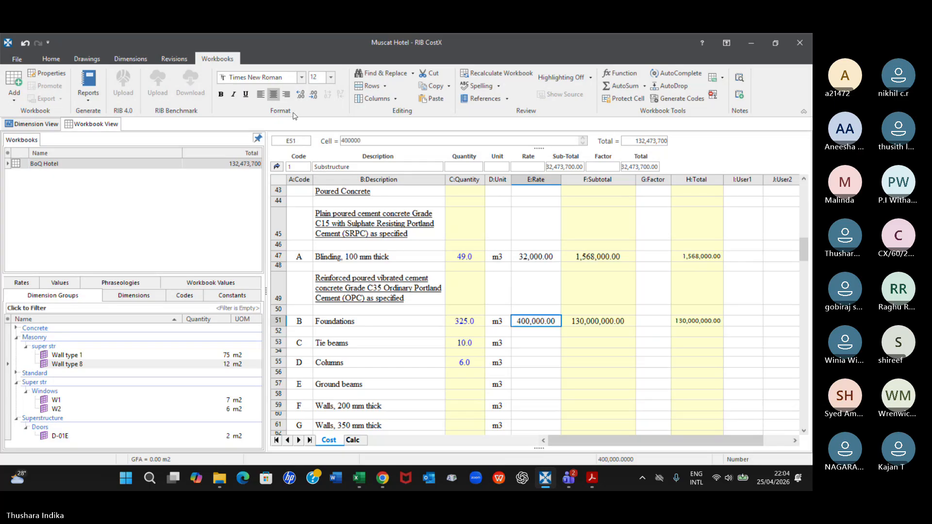
left_click(382, 139)
key("BackSpace")
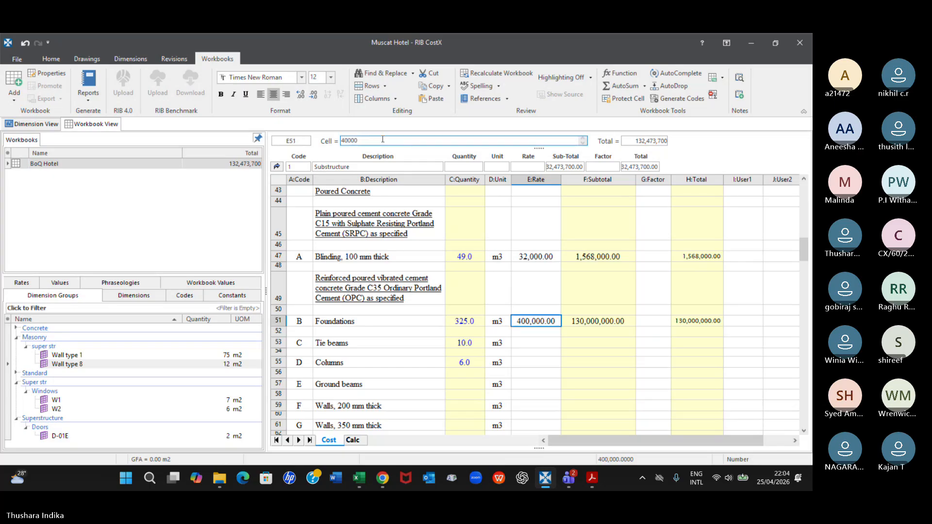
key("Return")
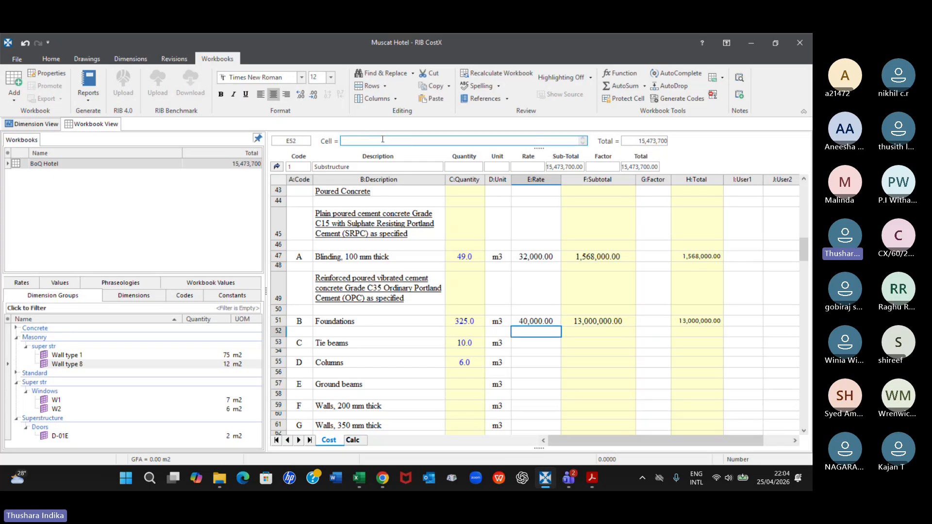
key("Down")
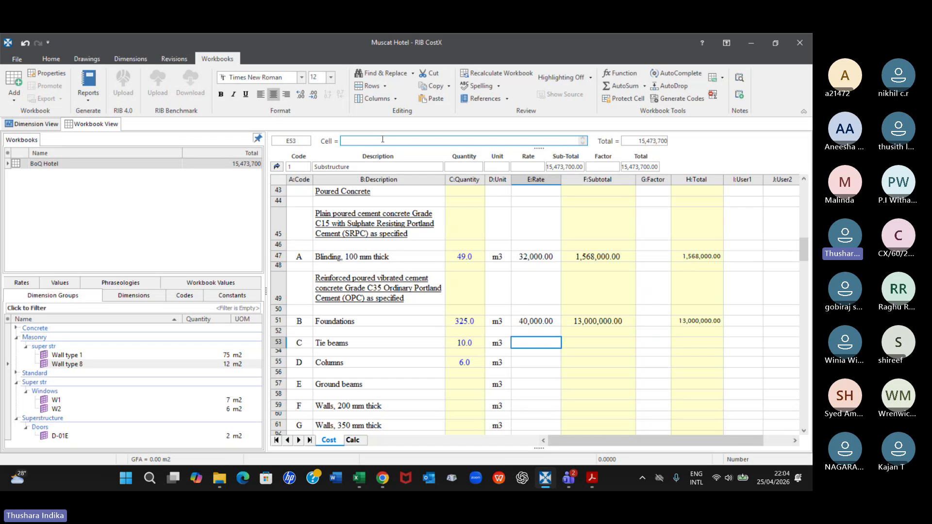
left_click(276, 167)
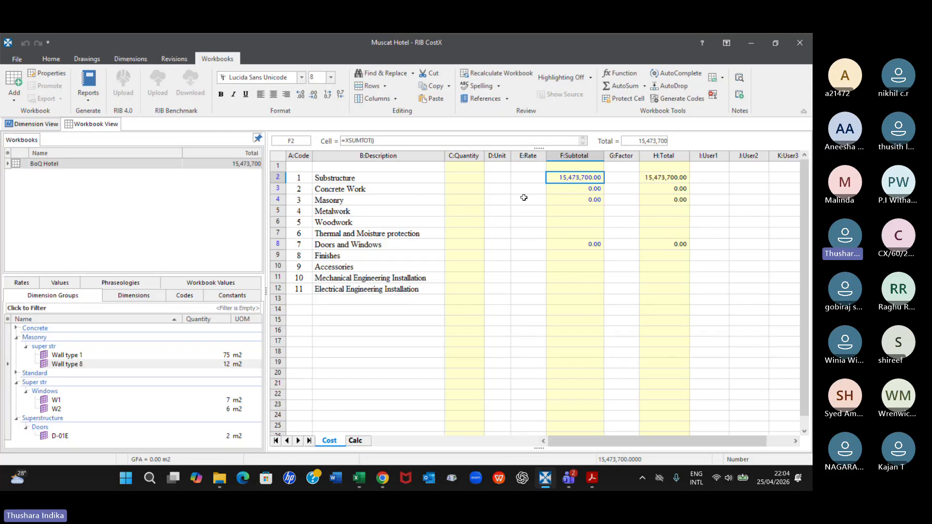
Reopen the Substructure sheet and clear the rates of the foundation pit and trench excavation items
double_click(565, 179)
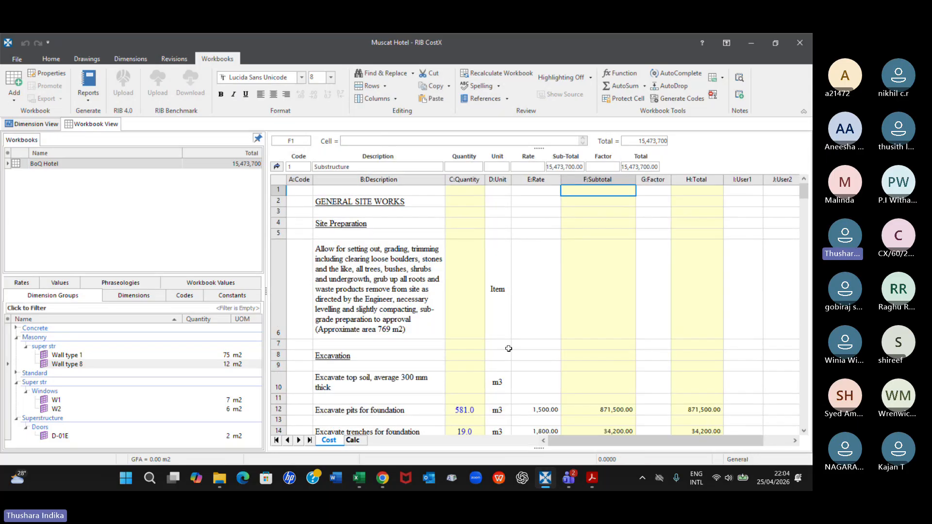
scroll(508, 349, "down", 5)
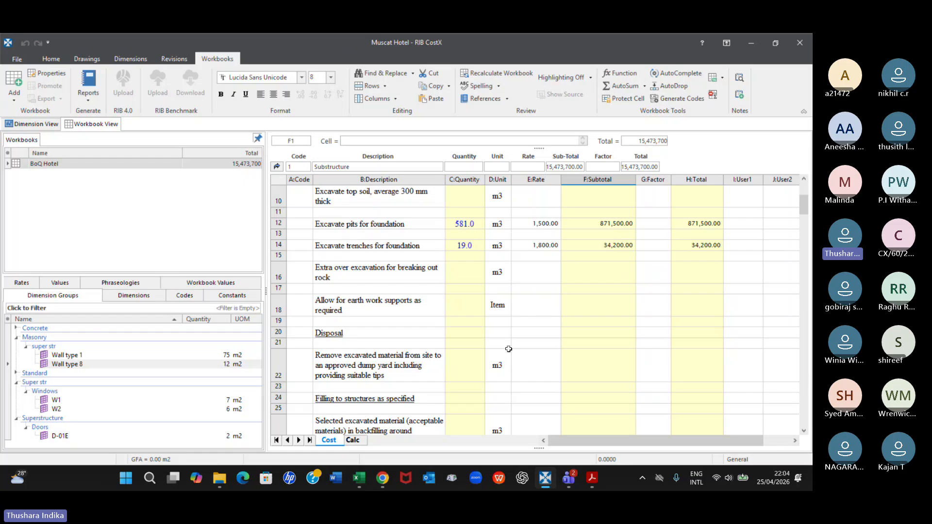
scroll(509, 349, "up", 5)
scroll(538, 303, "down", 3)
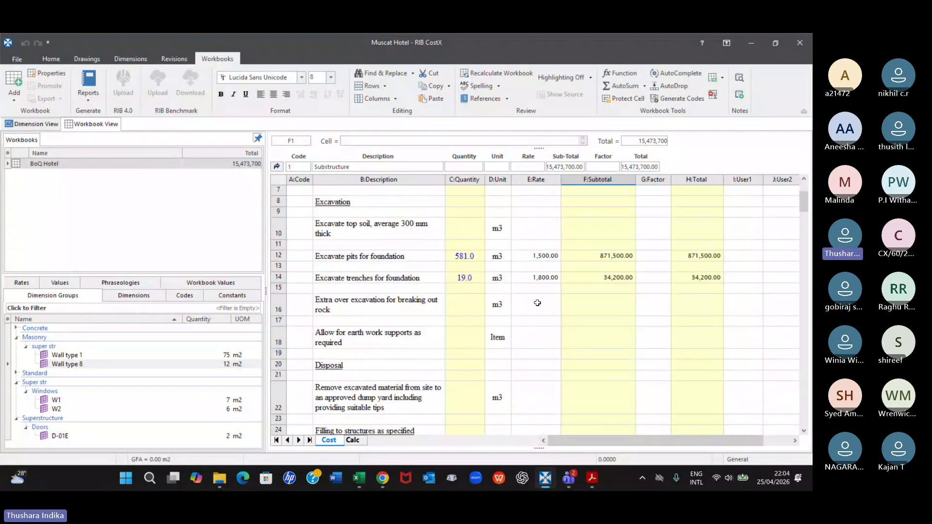
left_click_drag(544, 256, 542, 283)
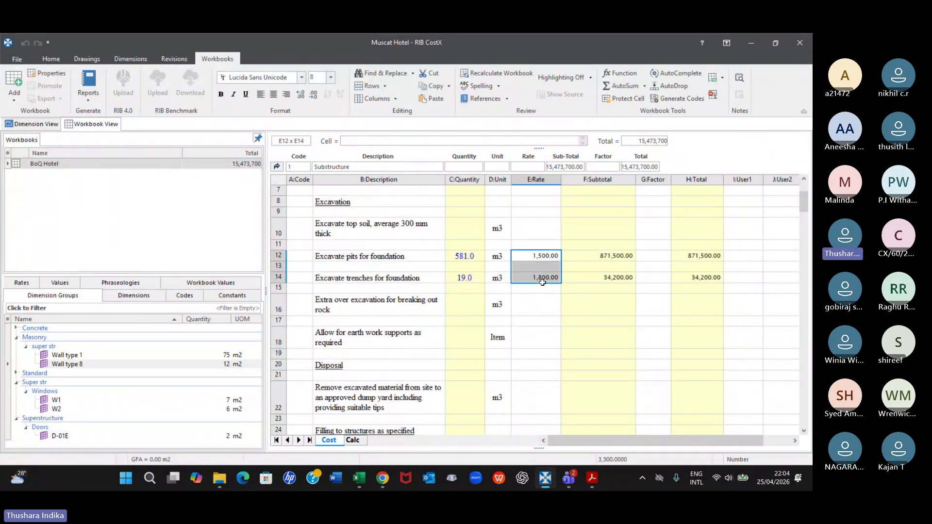
key("Delete")
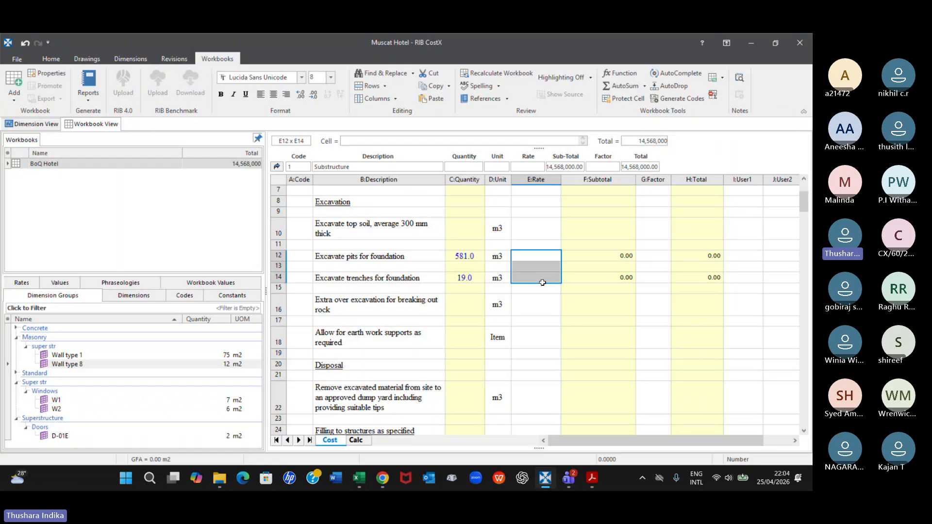
Clear the rates of the 100 mm blinding and the Foundations item in the concrete section
scroll(542, 282, "down", 10)
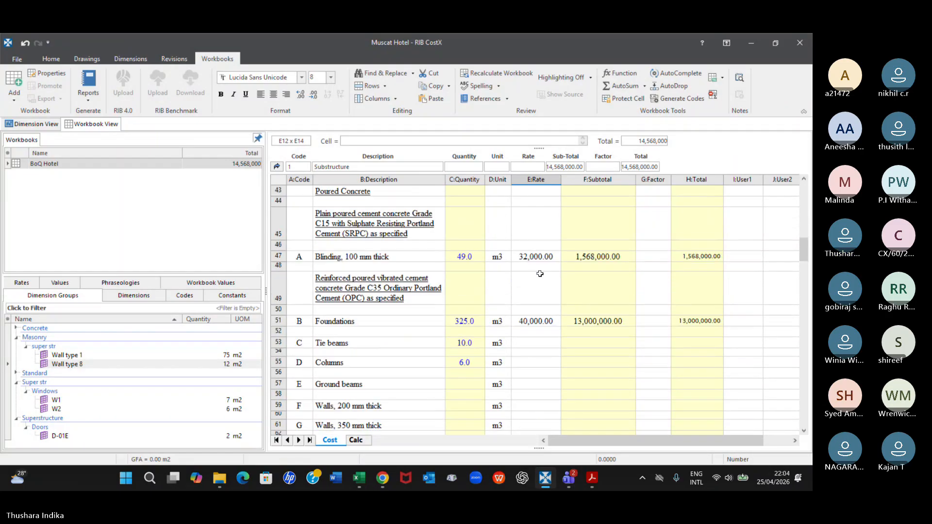
left_click(536, 256)
key("Delete")
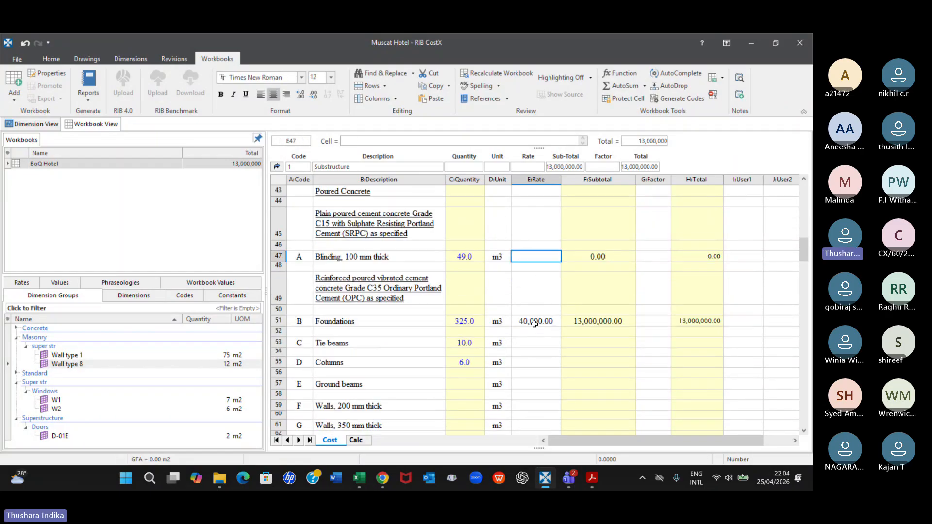
left_click(534, 322)
key("Delete")
scroll(531, 348, "down", 1)
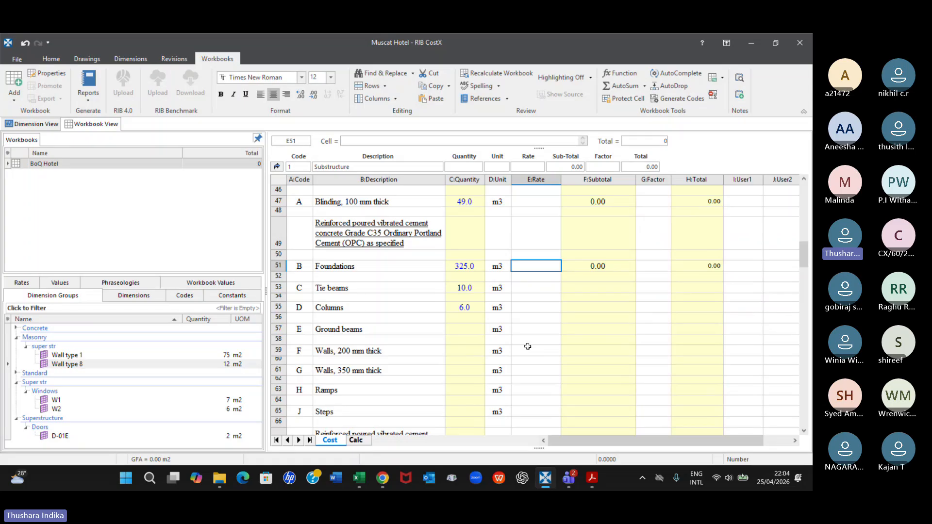
scroll(528, 346, "down", 2)
scroll(532, 362, "up", 3)
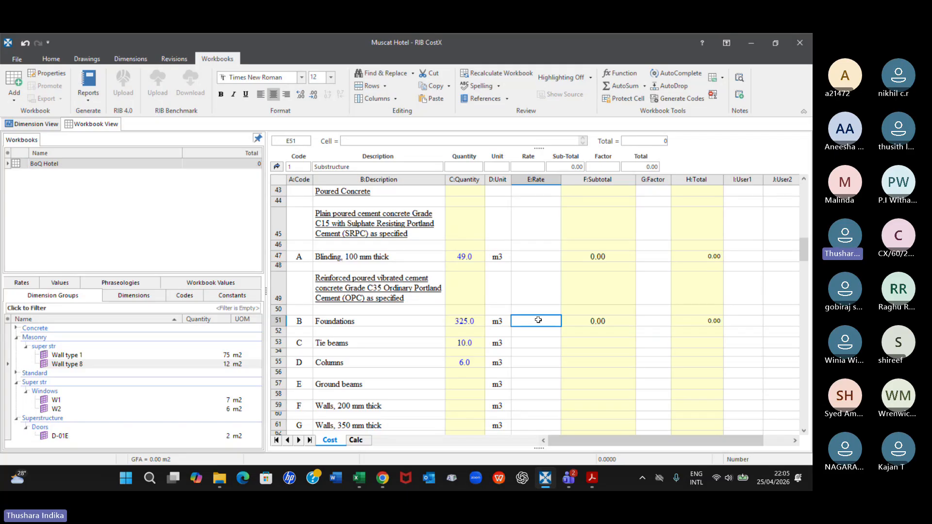
Switch to File Explorer, go up to the B60_March 2026 folder and open the Rate library (test) CSV file
left_click(224, 480)
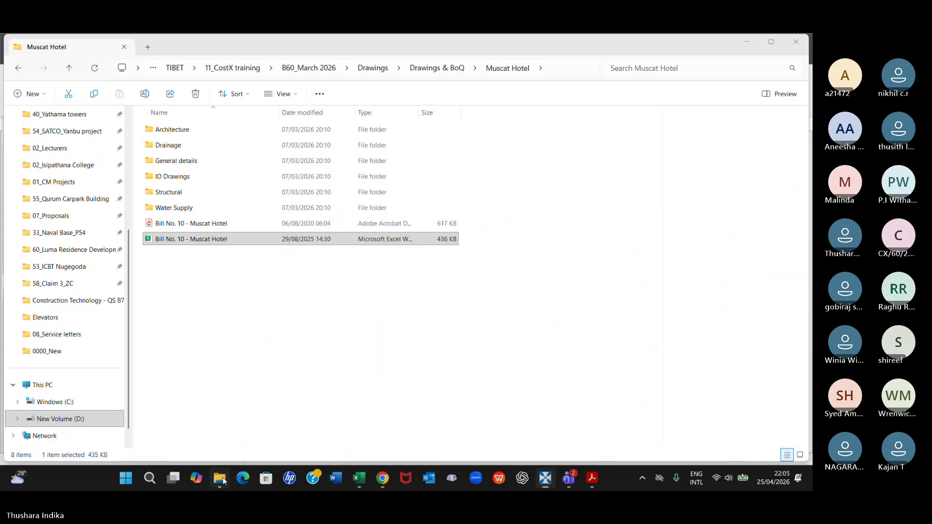
left_click(69, 68)
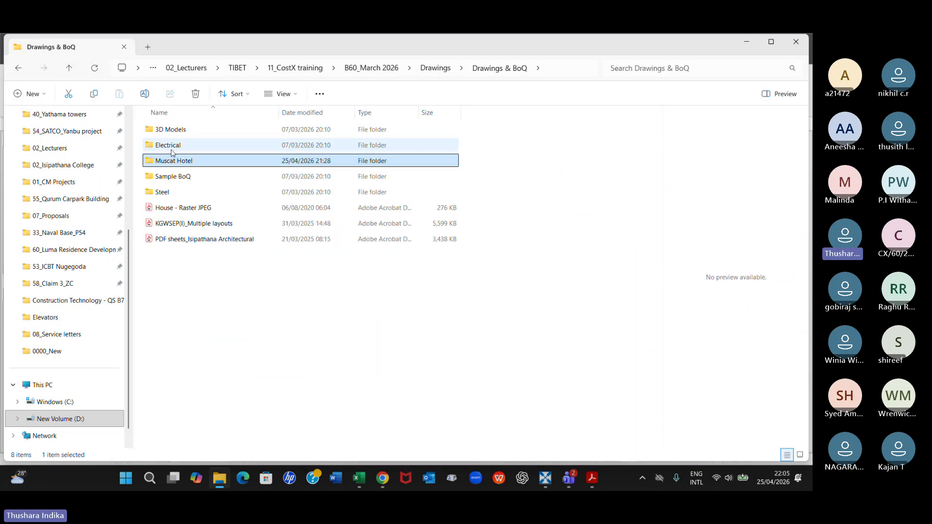
left_click(69, 68)
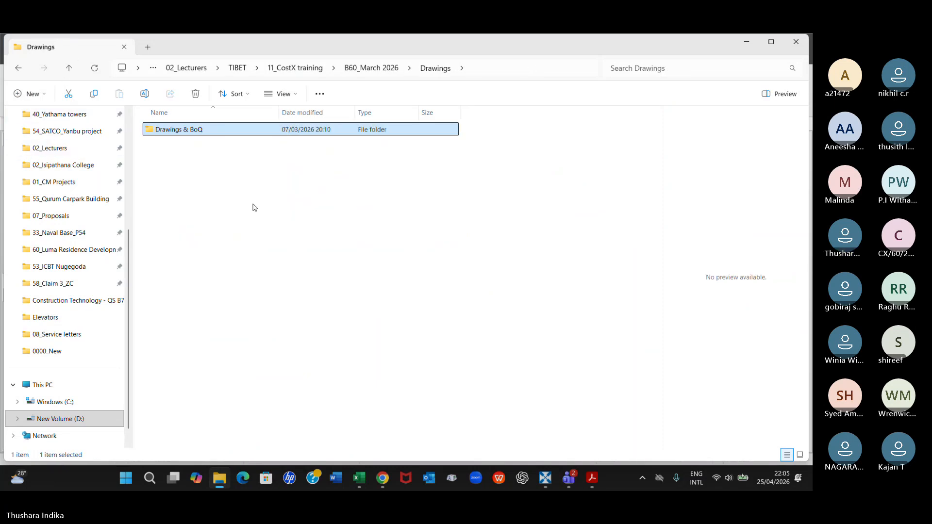
left_click(69, 68)
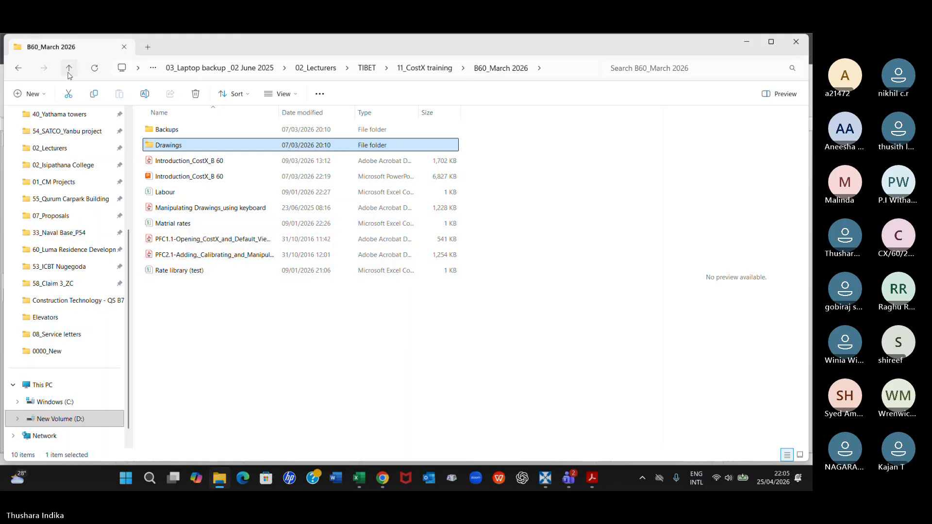
left_click(171, 275)
double_click(170, 274)
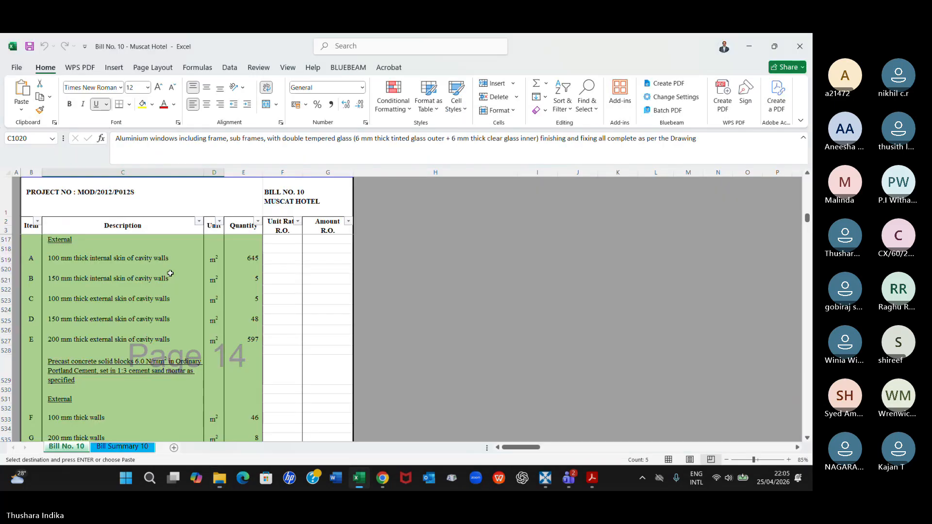
scroll(170, 273, "up", 3)
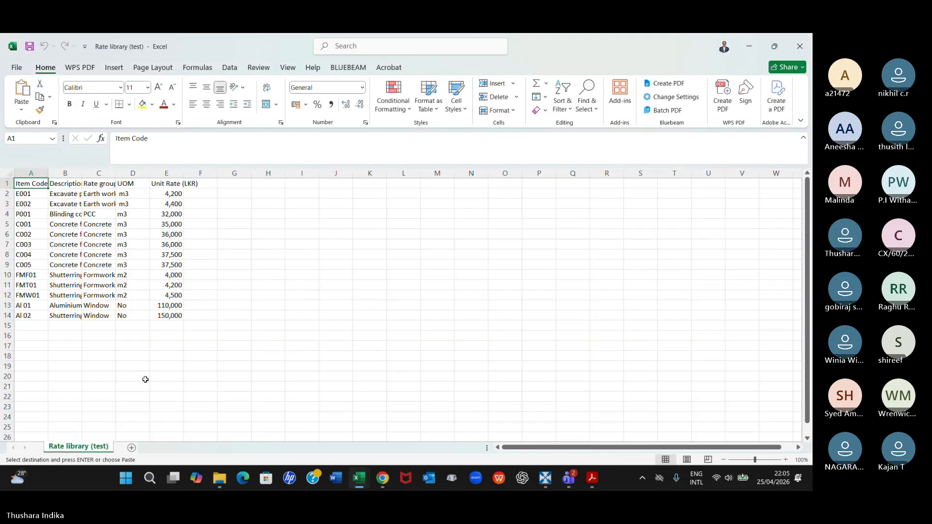
Close the Rate library (test) CSV file and the Bill No. 10 - Muscat Hotel workbook without saving changes
left_click(795, 37)
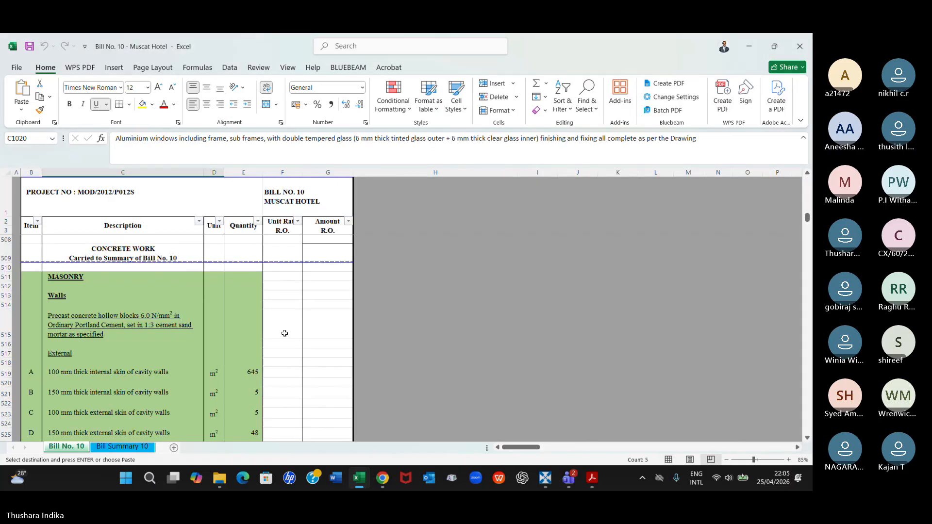
left_click(808, 39)
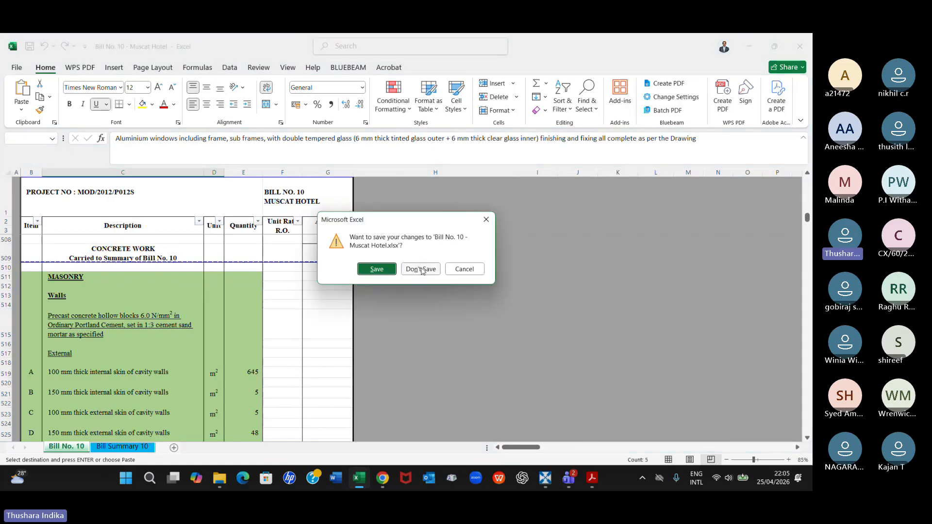
left_click(415, 269)
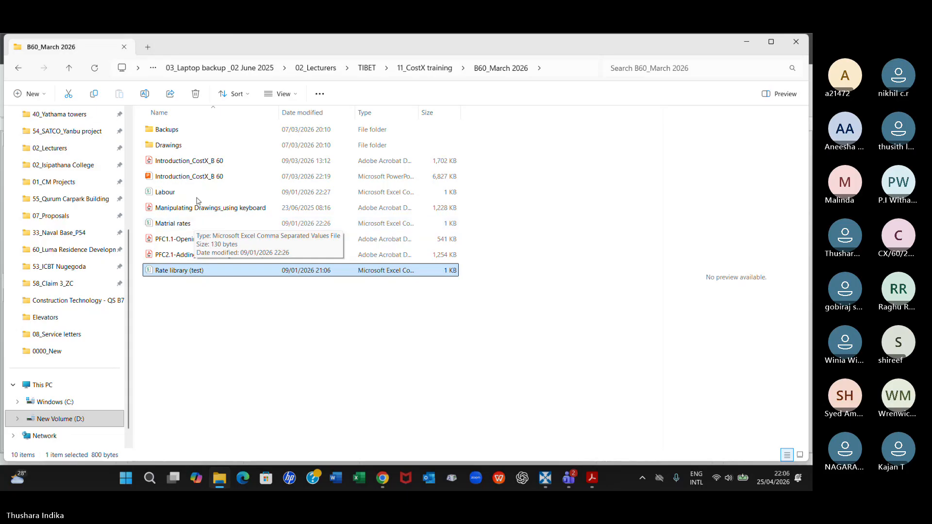
Open the Rate library (test) Excel workbook from the 11_CostX training folder and display its Rates sheet
left_click(69, 69)
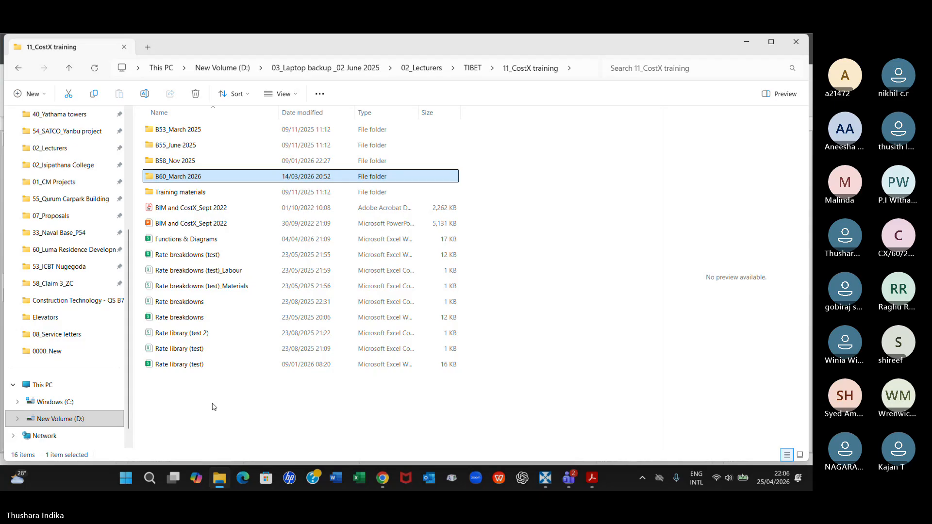
double_click(193, 369)
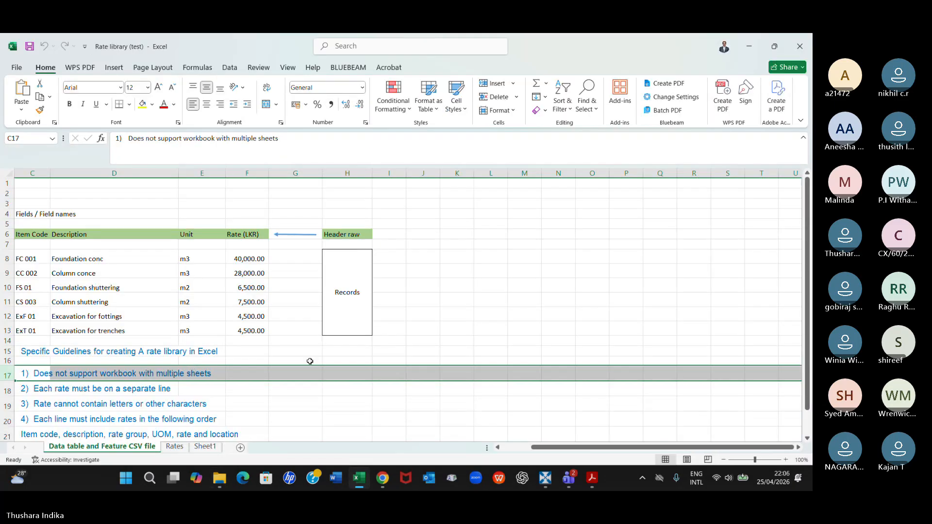
left_click(392, 327)
scroll(407, 379, "down", 1)
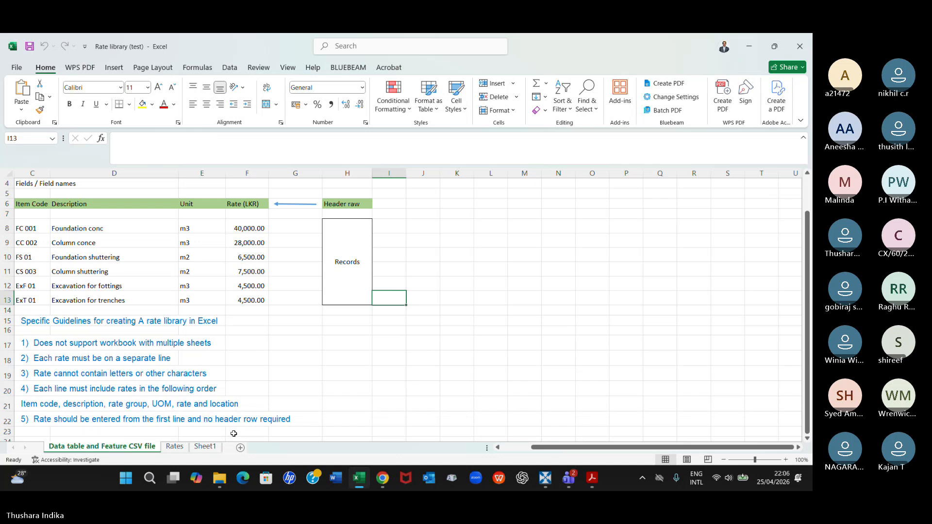
left_click(184, 447)
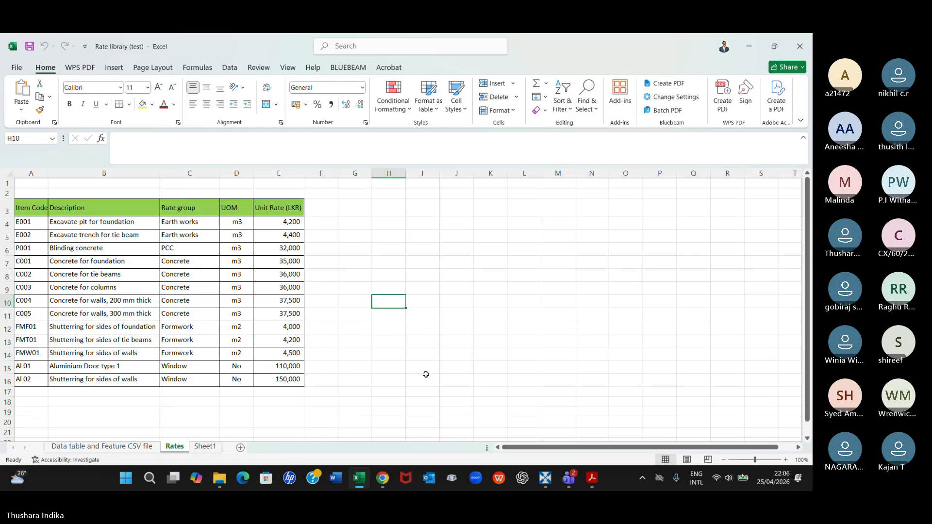
Switch to Chrome and open the CostX Training B60 group chat in WhatsApp
left_click(383, 480)
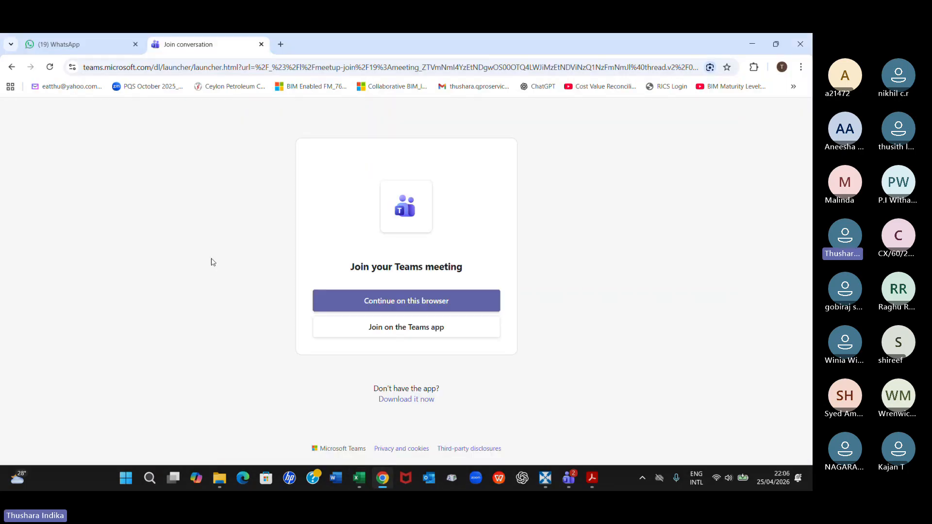
left_click(67, 43)
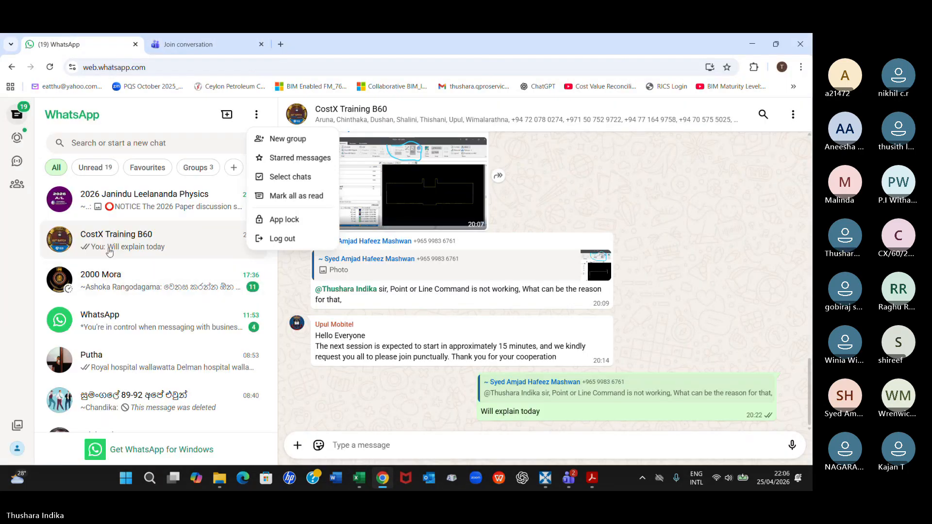
left_click(112, 249)
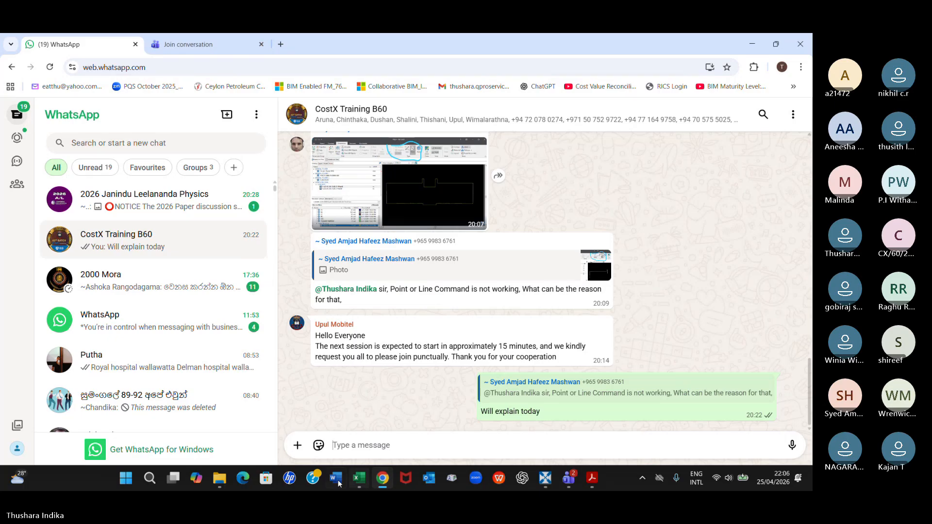
Attach the Rate library (test) Excel workbook from the 11_CostX training folder to the group chat and send it
left_click(230, 484)
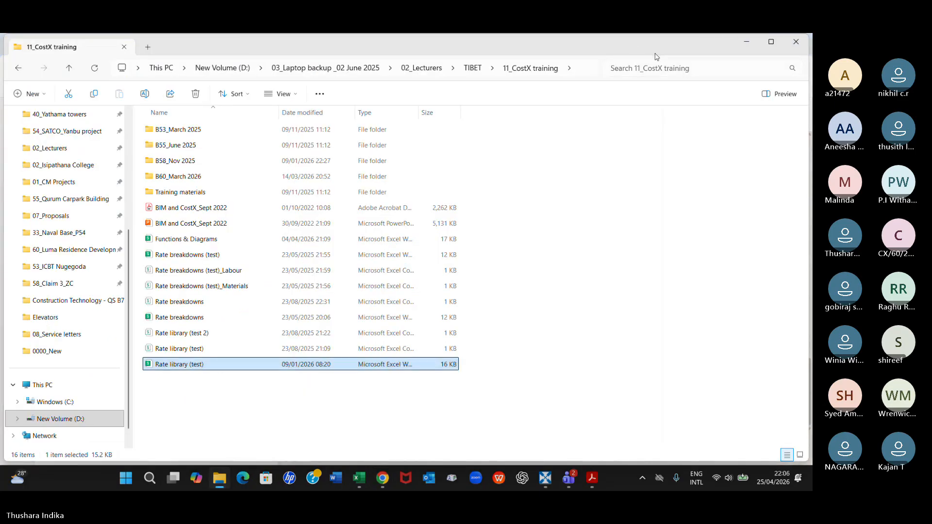
left_click_drag(656, 56, 664, 96)
left_click_drag(665, 97, 770, 104)
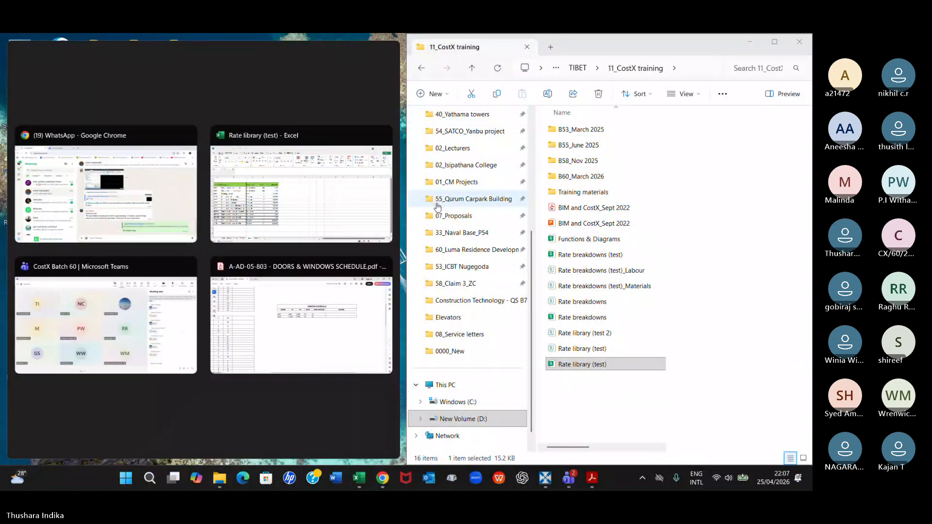
left_click(576, 364)
left_click_drag(576, 366, 376, 443)
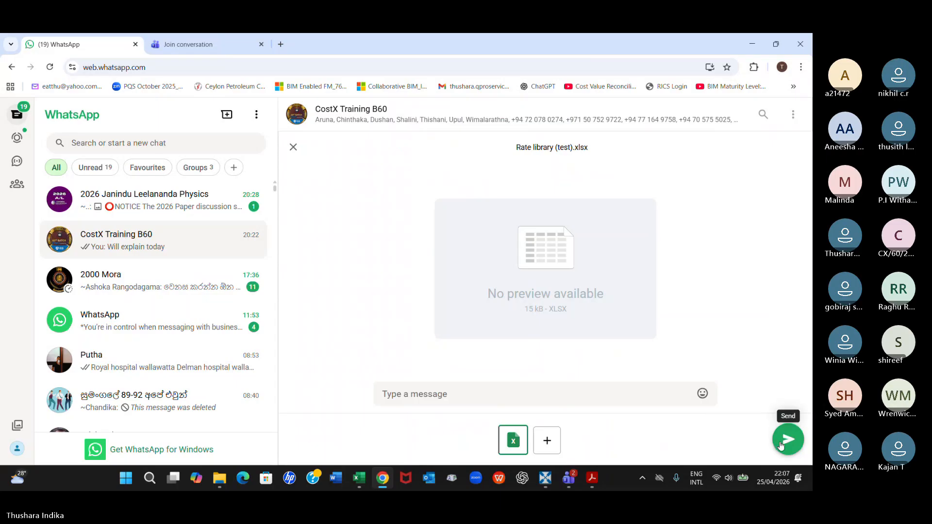
left_click(787, 439)
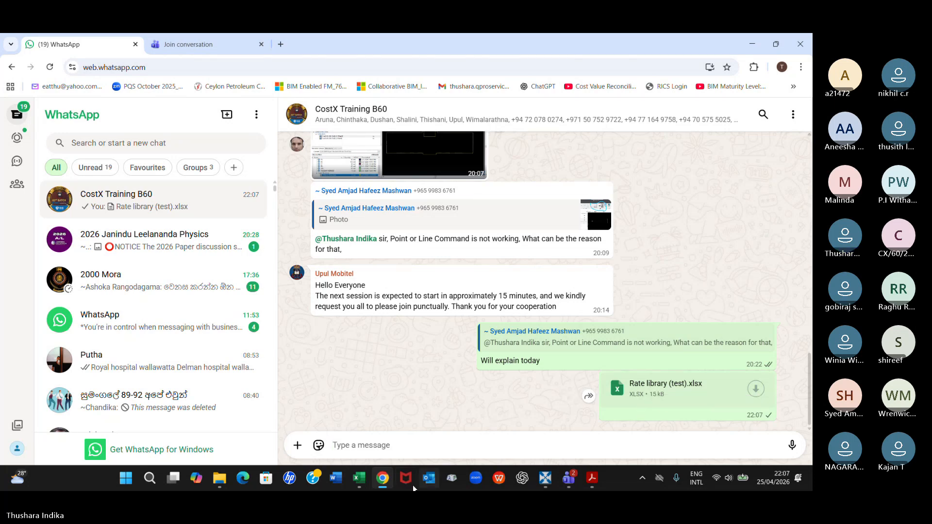
Return to the Rate library (test) workbook in Excel and review the Data table and Feature CSV file sheet
left_click(358, 479)
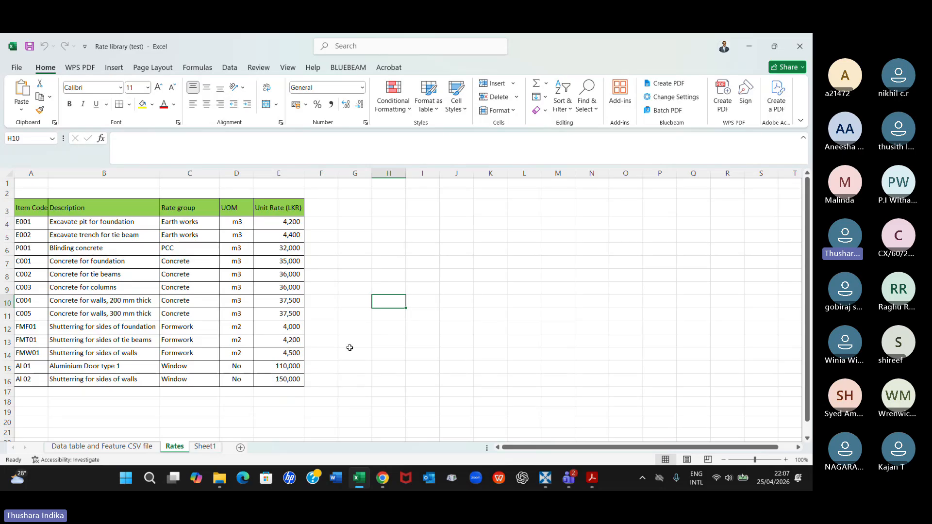
left_click(103, 448)
scroll(230, 381, "up", 1)
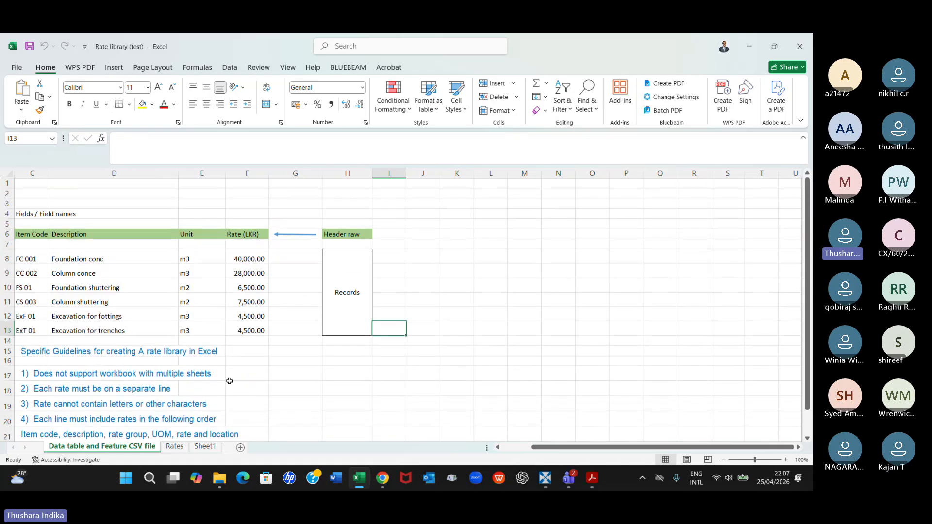
scroll(340, 369, "left", 2)
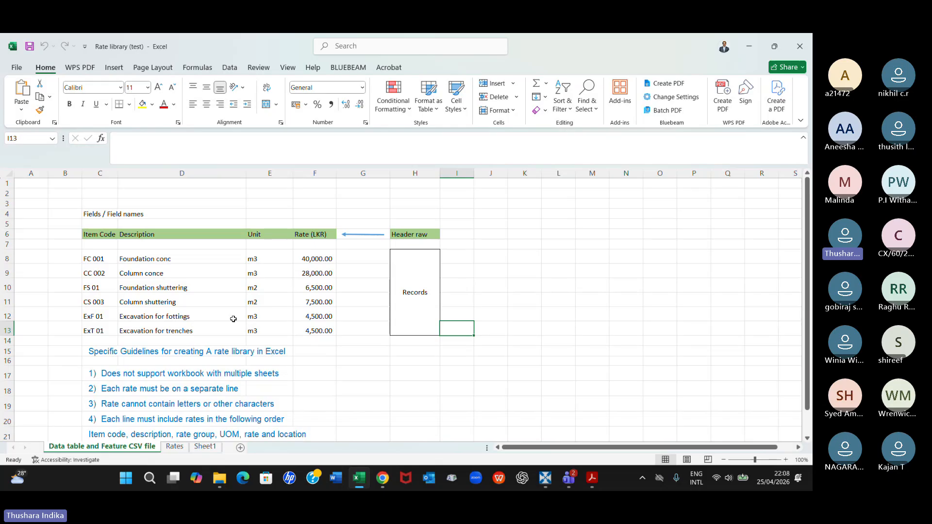
scroll(233, 319, "down", 1)
scroll(234, 319, "up", 1)
Enter the label CSV in cell J3, above and beside the sample rate table
left_click(489, 201)
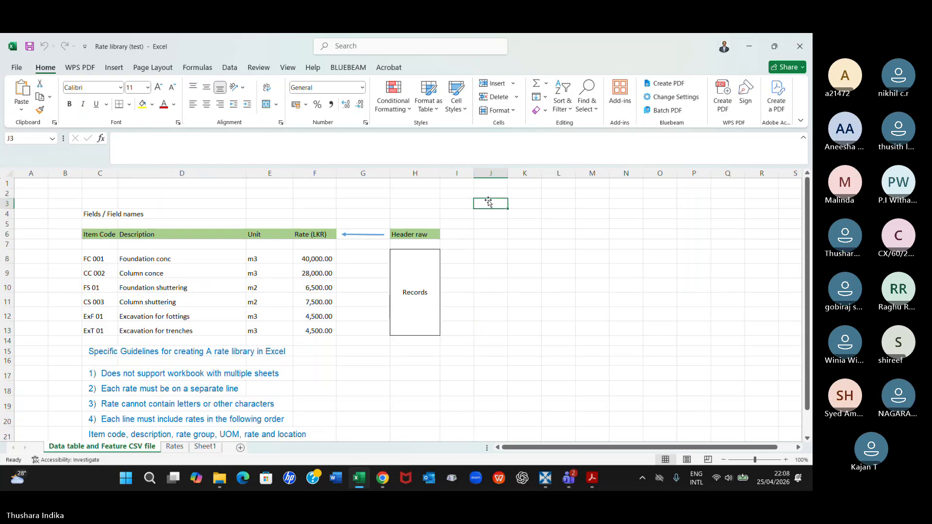
type("CLV")
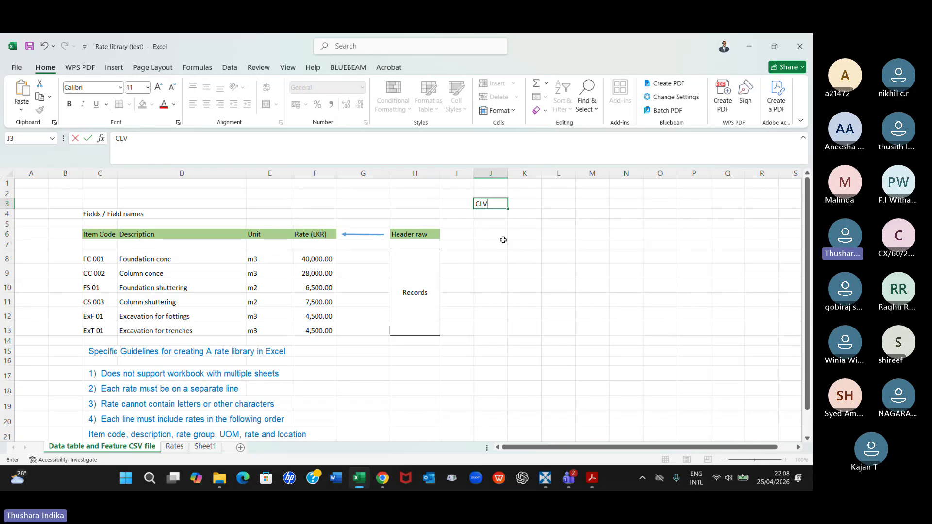
key("BackSpace")
key("BackSpace")
type("SV")
key("Return")
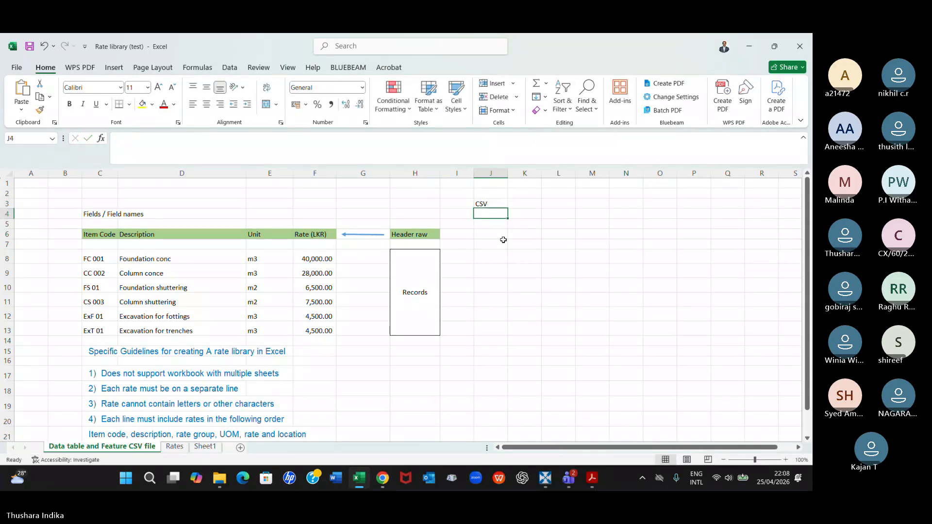
left_click(495, 203)
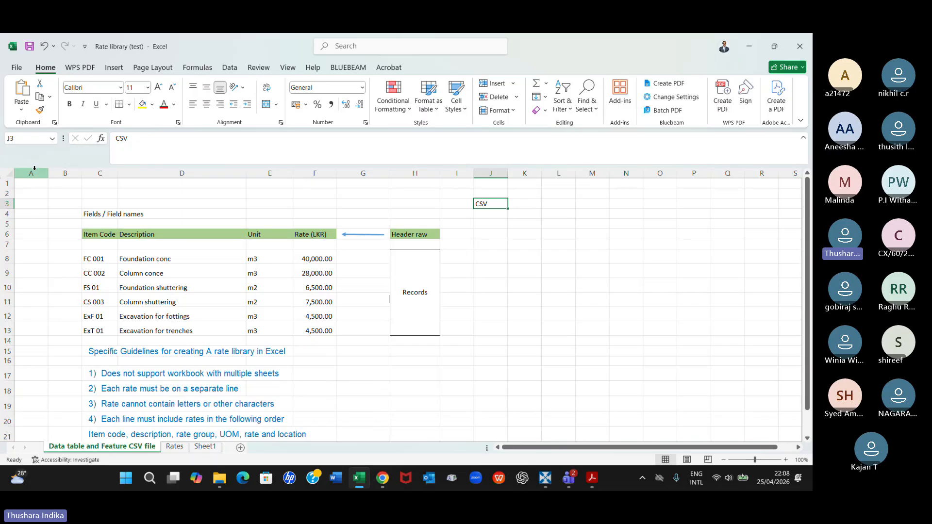
Examine the blank leading columns, each header field of the sample rate table and the guidelines for creating a rate library
left_click_drag(34, 168, 65, 170)
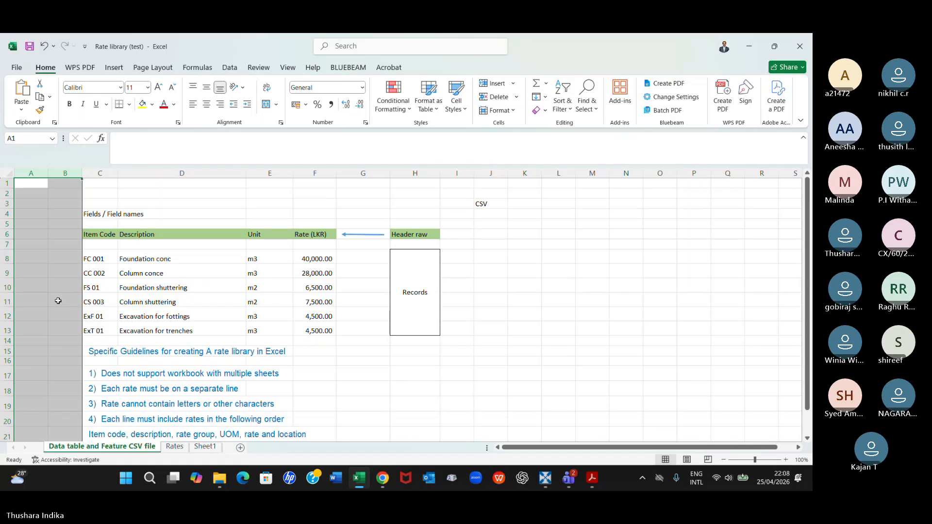
scroll(57, 300, "down", 1)
left_click(314, 345)
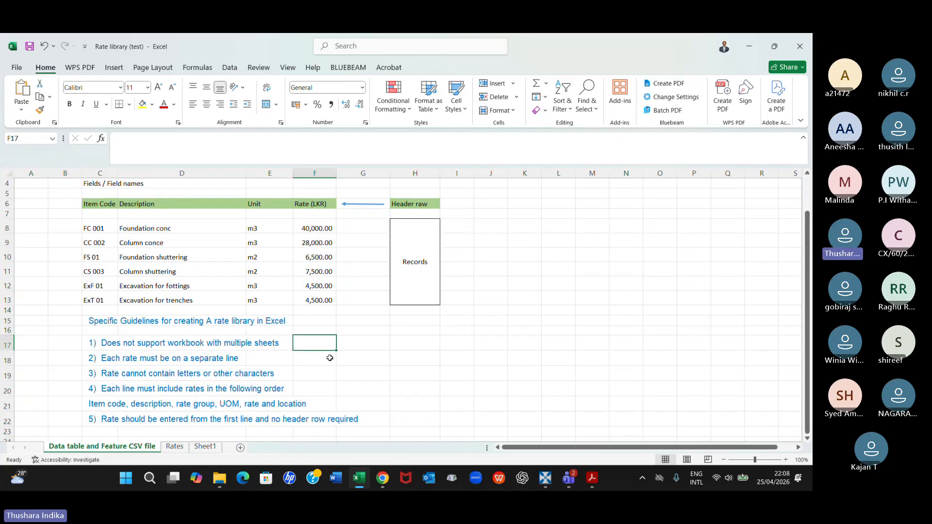
left_click(99, 207)
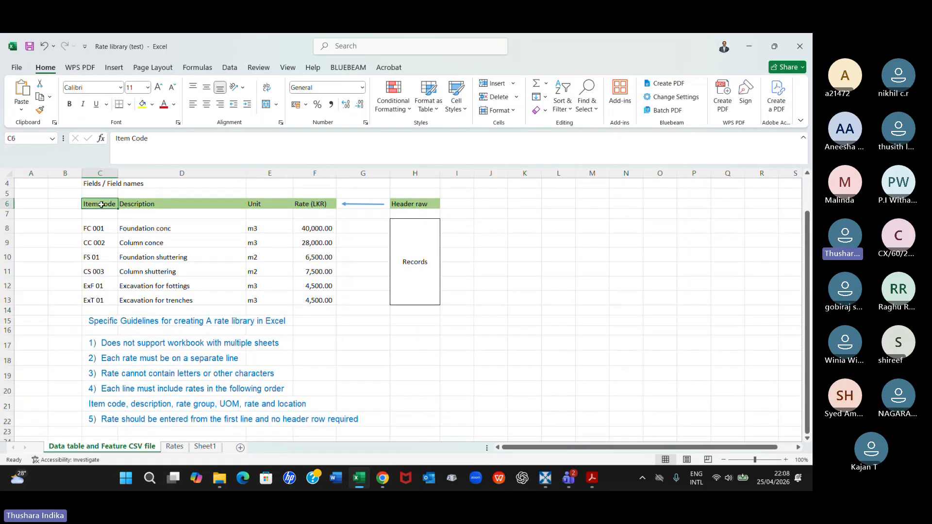
left_click(130, 203)
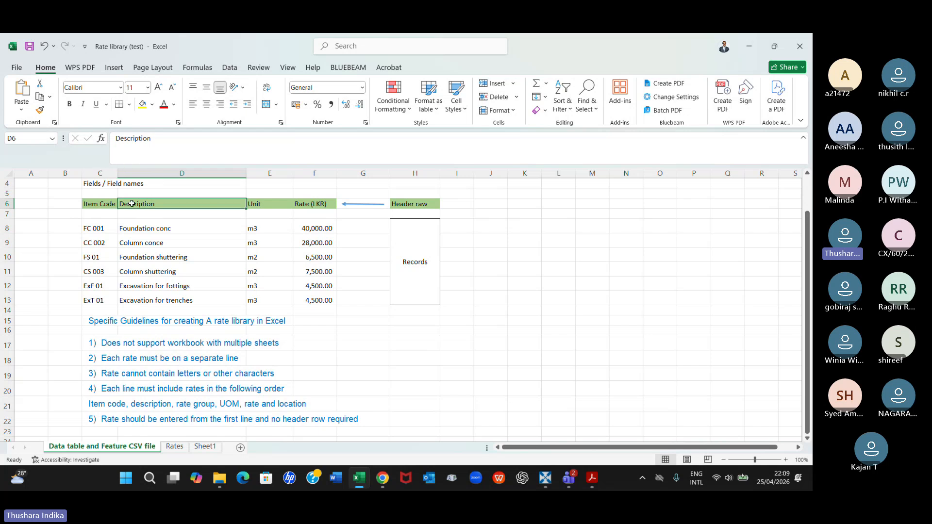
left_click(276, 201)
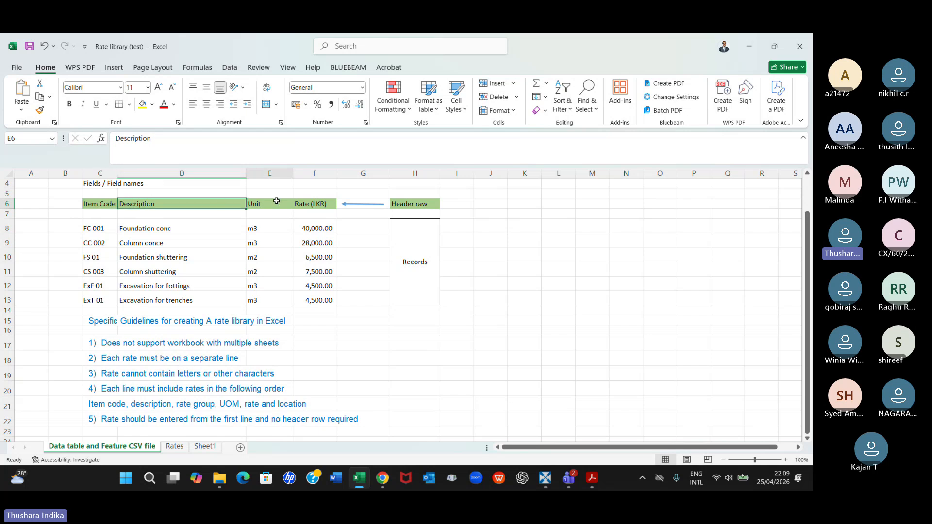
left_click(322, 203)
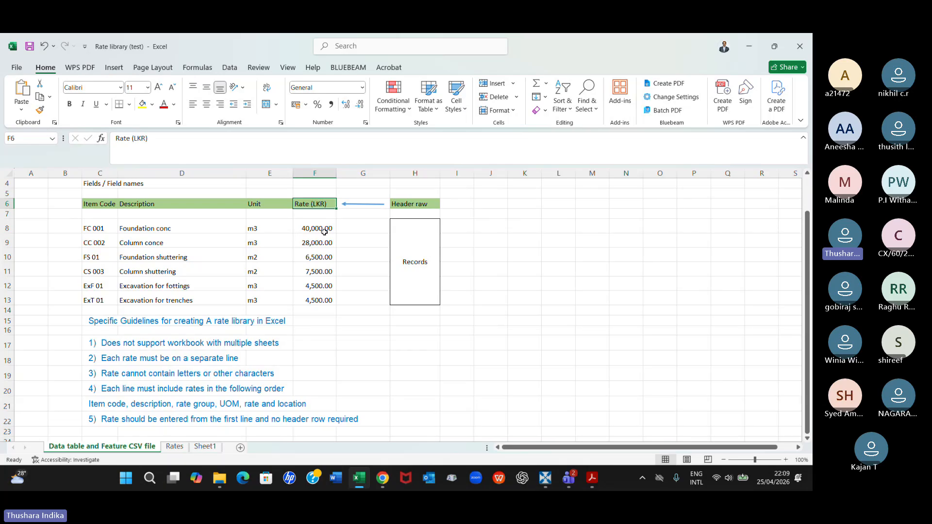
left_click(408, 205)
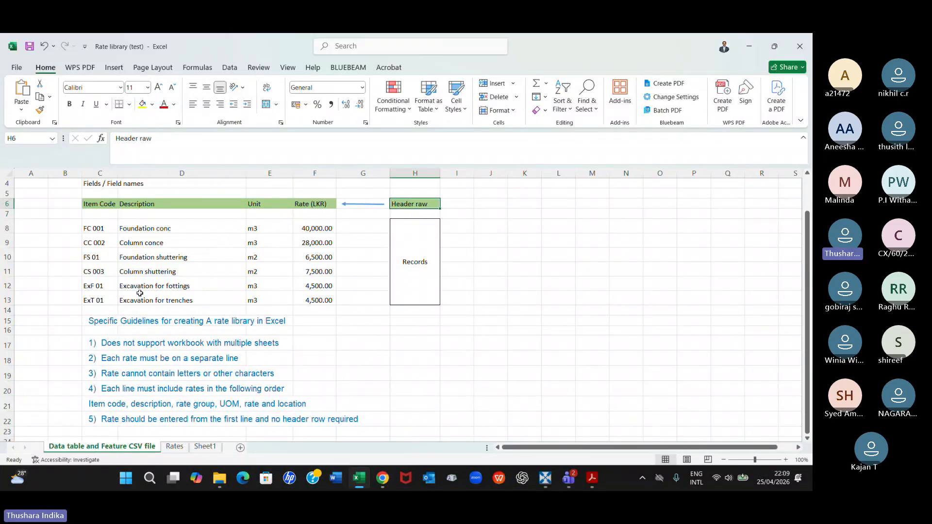
scroll(141, 302, "down", 2)
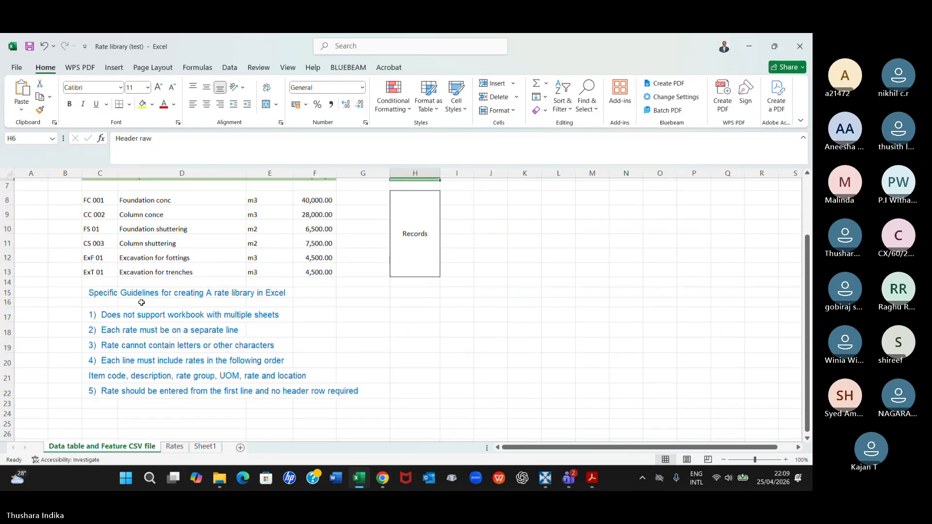
Examine the sample records in the Data table and Feature CSV file sheet, checking the first description and the rates of the first four items
scroll(142, 302, "up", 1)
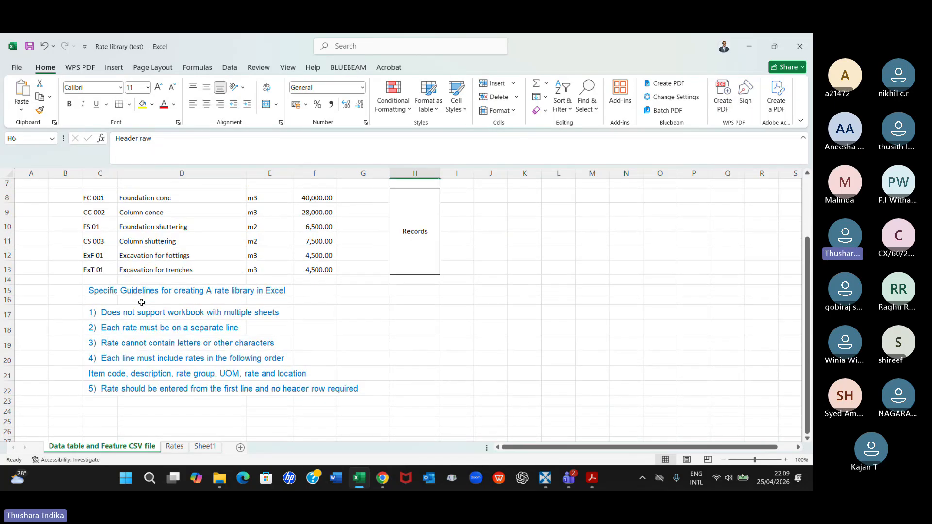
scroll(141, 303, "up", 1)
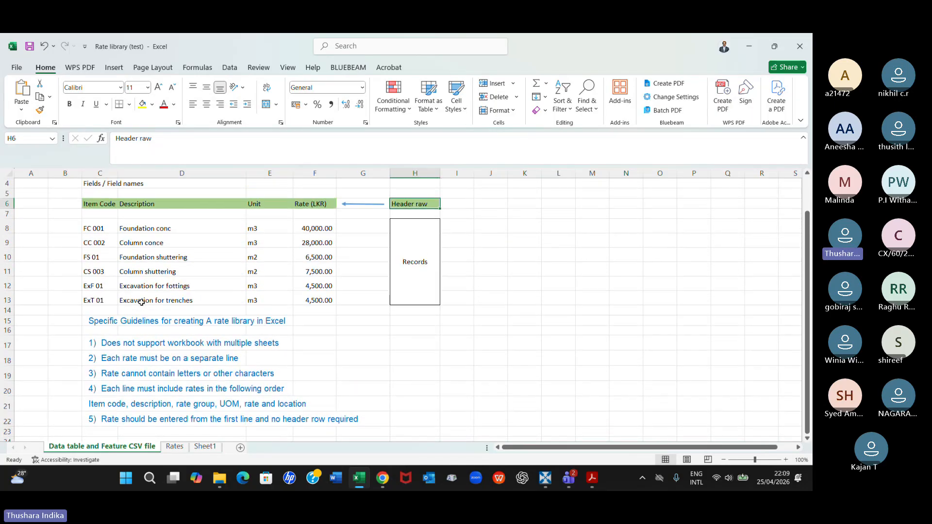
left_click(158, 229)
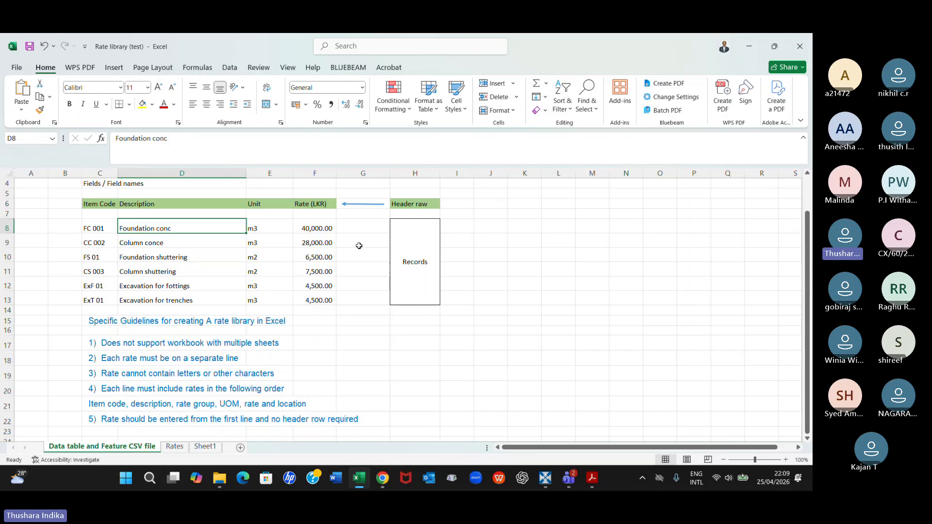
left_click(315, 232)
left_click(320, 240)
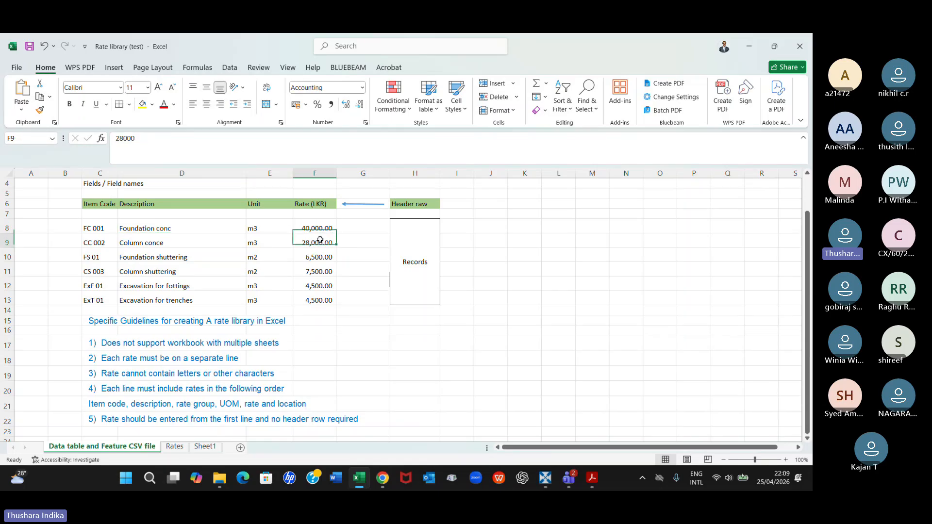
left_click(317, 258)
left_click(317, 271)
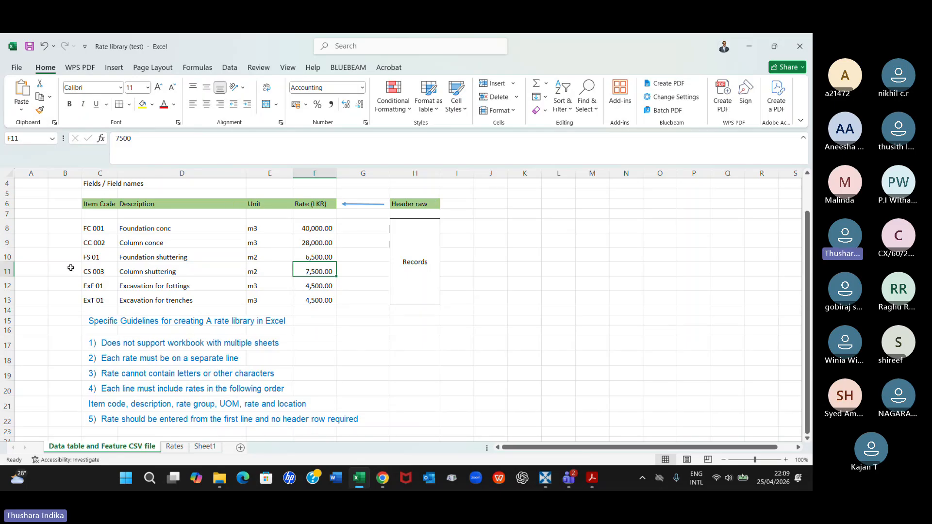
Compare the Rates sheet with the Data table and Feature CSV file sheet, and check the first empty row below the Rates table
left_click(175, 446)
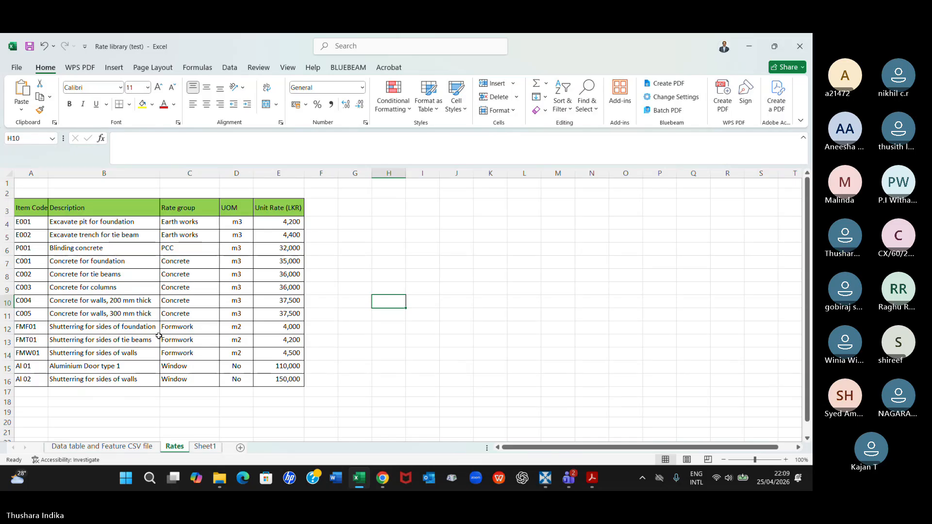
left_click(102, 447)
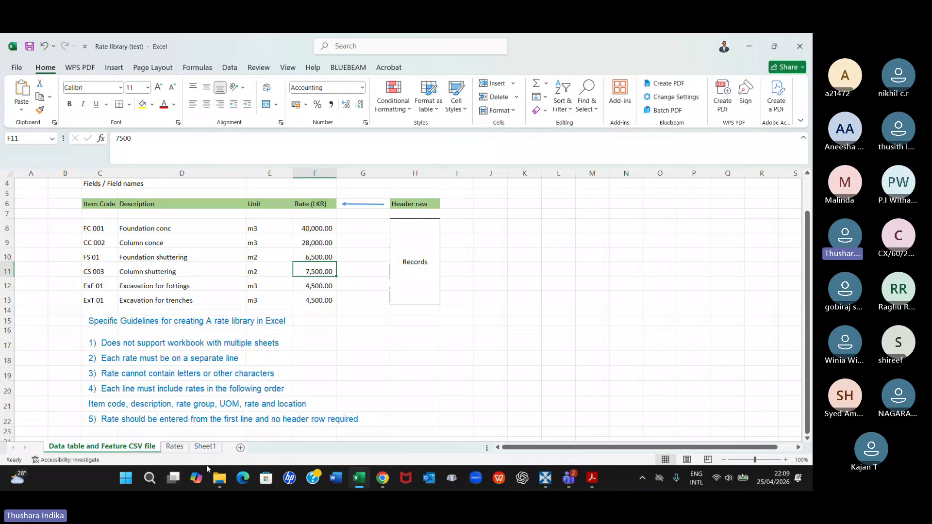
left_click(175, 447)
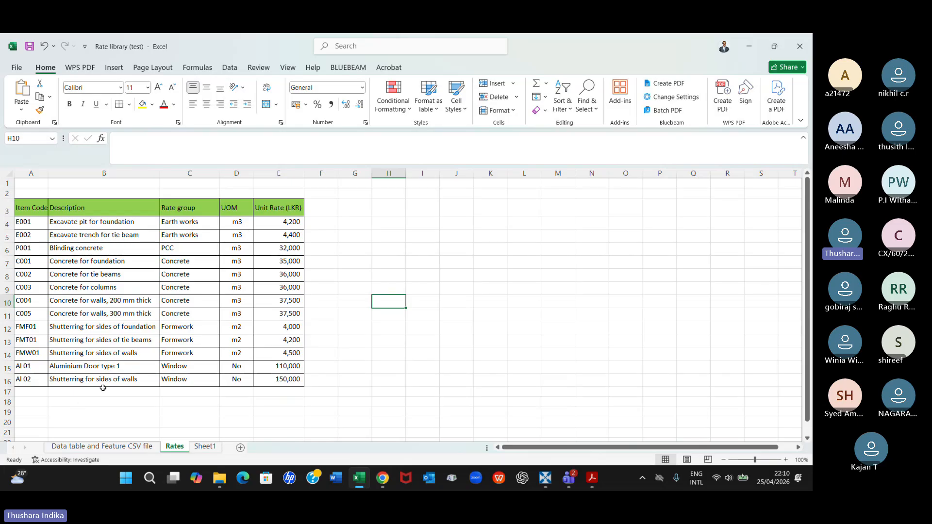
left_click(28, 392)
key("Right")
key("Right")
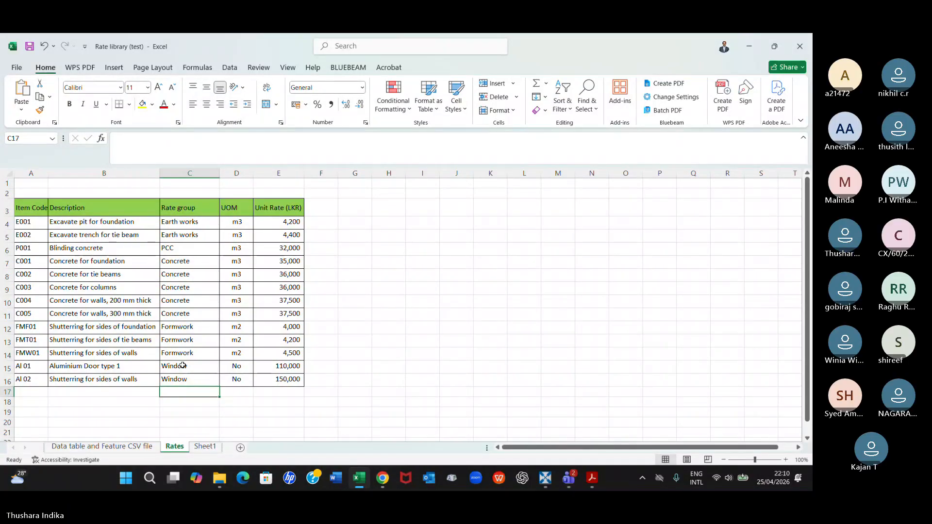
Change the descriptions of the two Window items in the Rates table to W 1 and W2
left_click(84, 370)
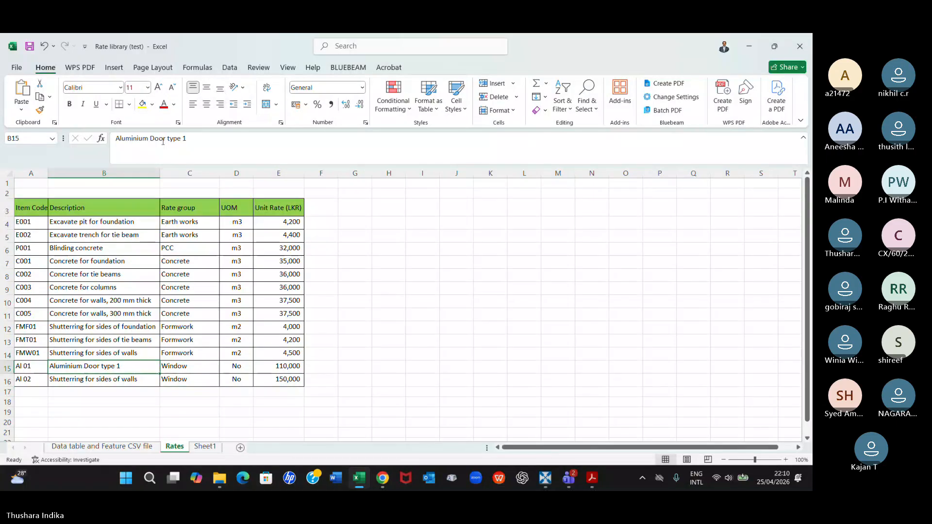
left_click_drag(167, 139, 88, 145)
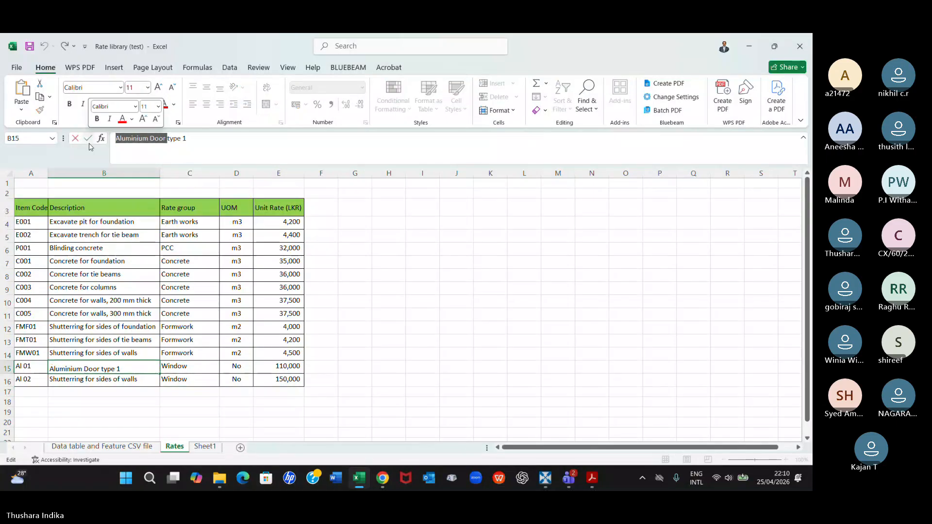
type("W")
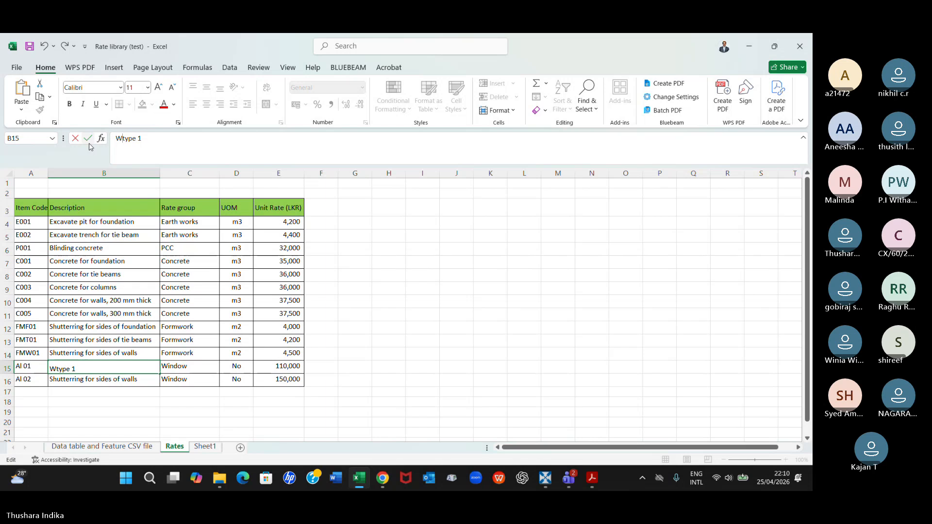
key("Delete")
key("Delete")
key("Delete")
key("Delete")
key("Delete")
key("Return")
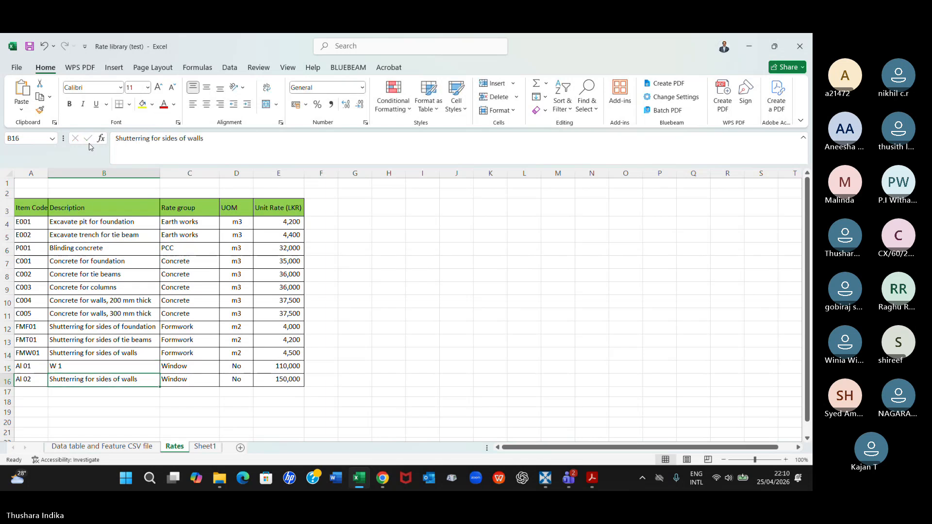
triple_click(125, 139)
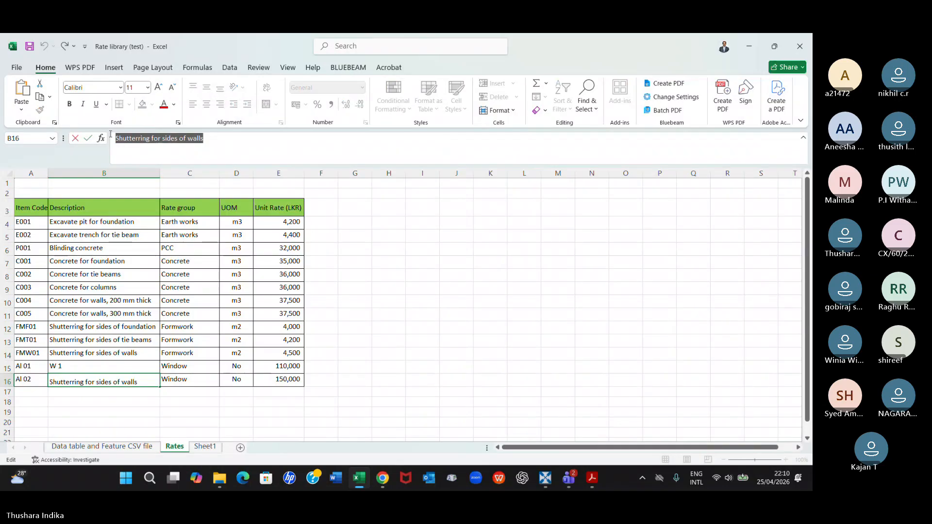
type("W2")
key("Return")
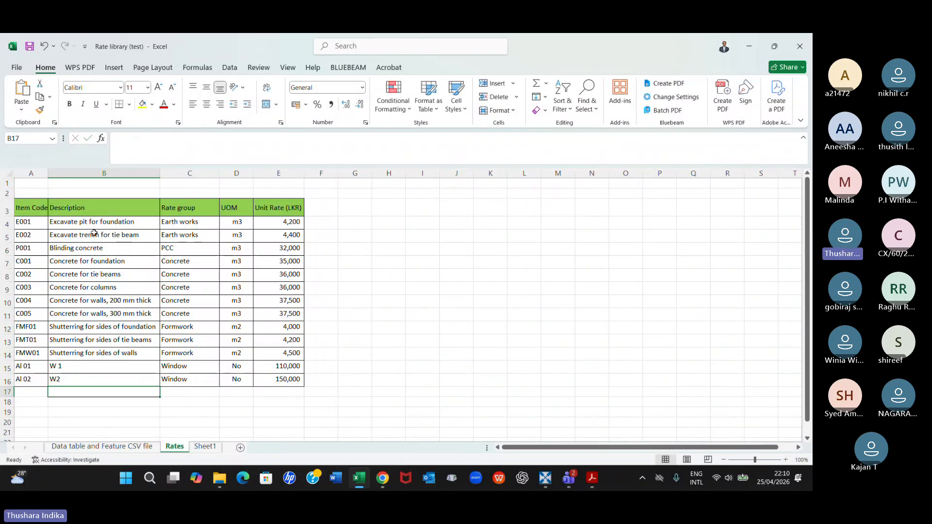
Set the item codes of the two Window items to W1 and W2
left_click(37, 368)
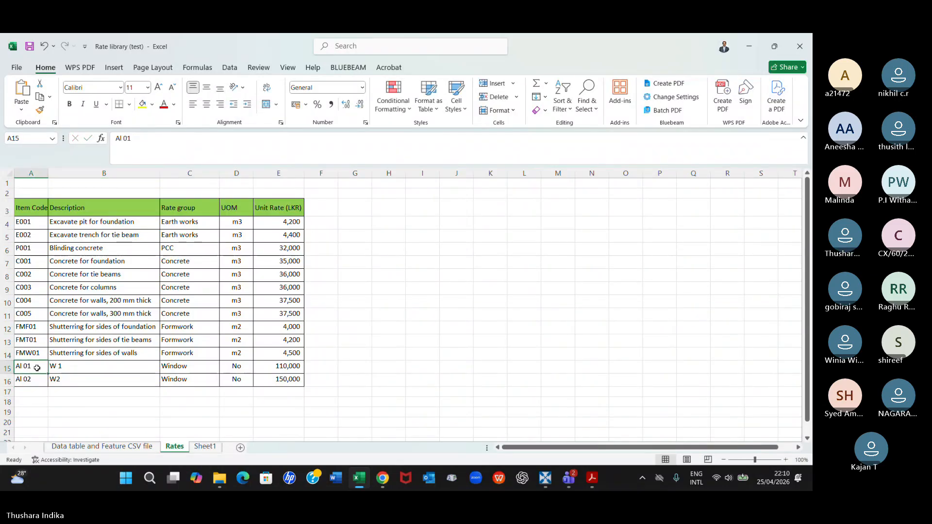
type("W1")
key("Return")
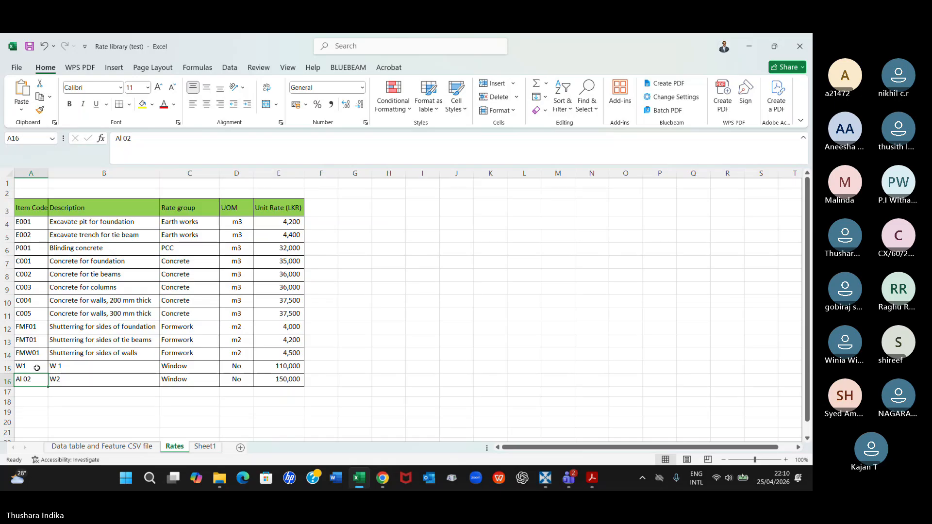
type("W2")
key("Return")
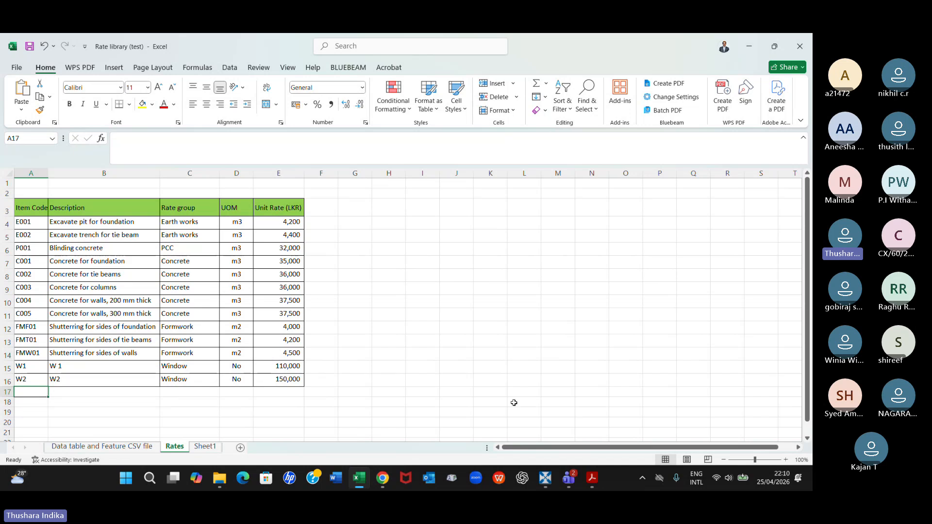
Switch to RIB CostX and expand the Rate library (test)_Jan 2026 among the workbook's rates
left_click(544, 478)
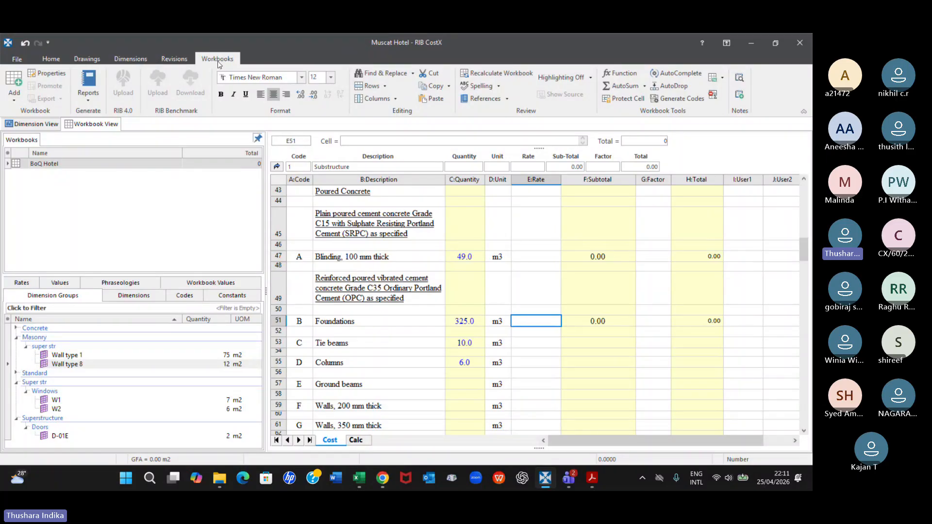
left_click(31, 286)
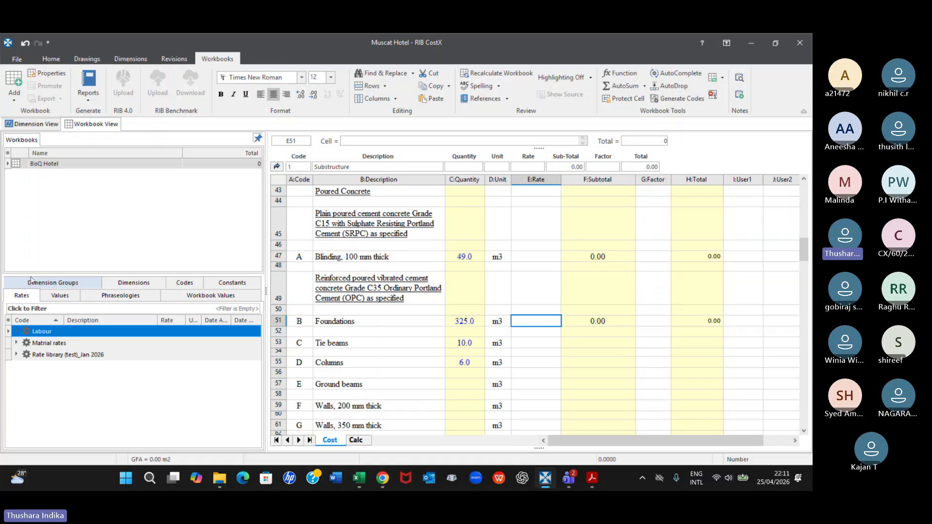
left_click(71, 358)
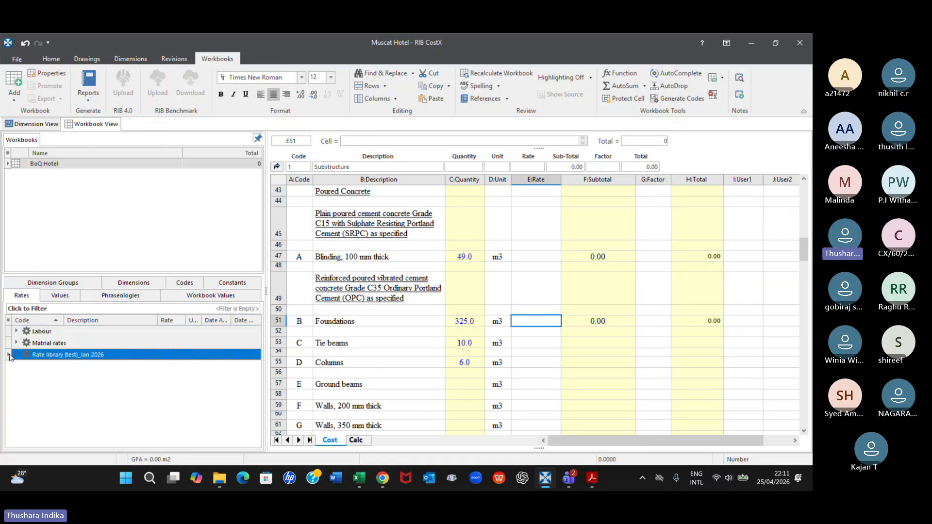
left_click(14, 356)
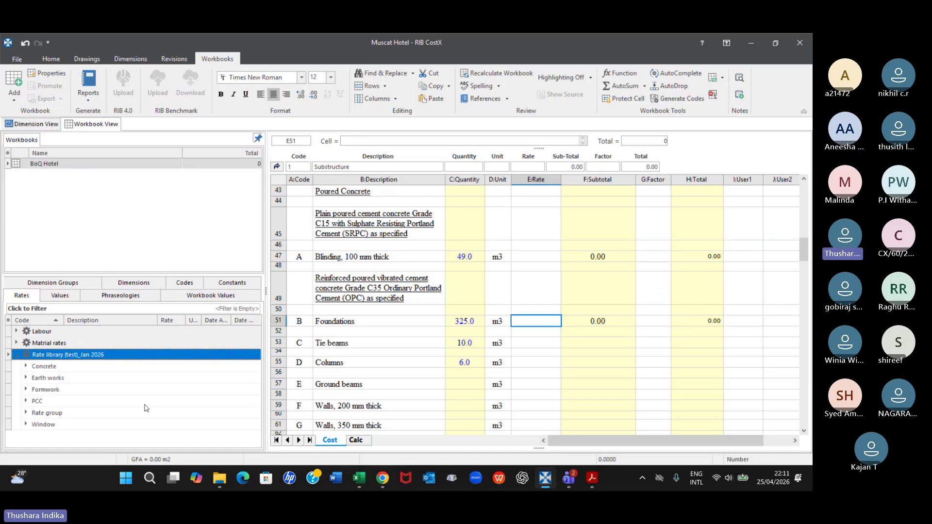
Review the available rate libraries and the rate groups inside Rate library (test)_Jan 2026, from Concrete to Window
left_click(16, 331)
left_click(16, 332)
left_click(42, 332)
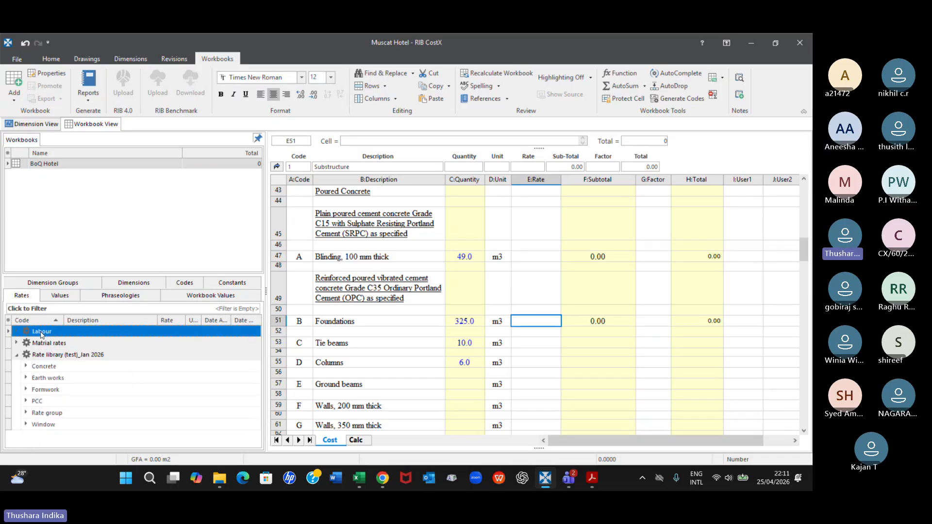
key("Down")
key("Down")
key("Down")
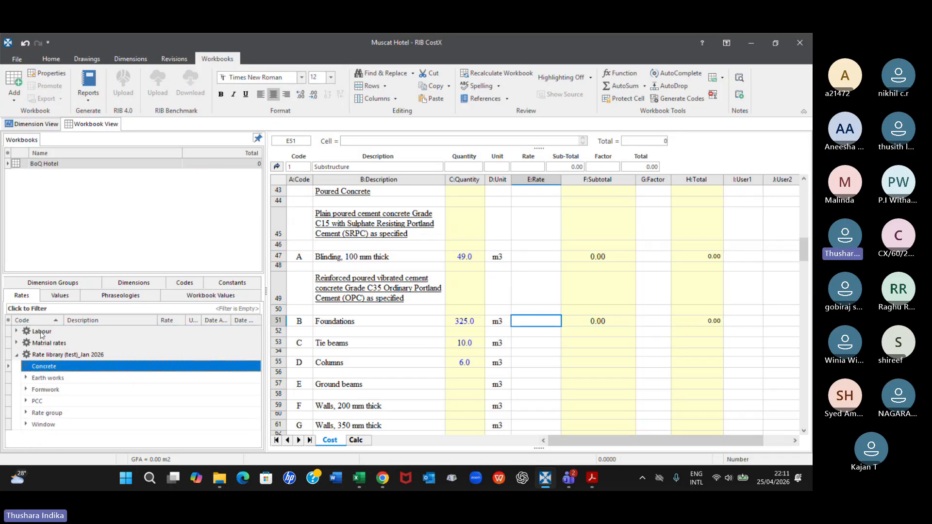
right_click(45, 355)
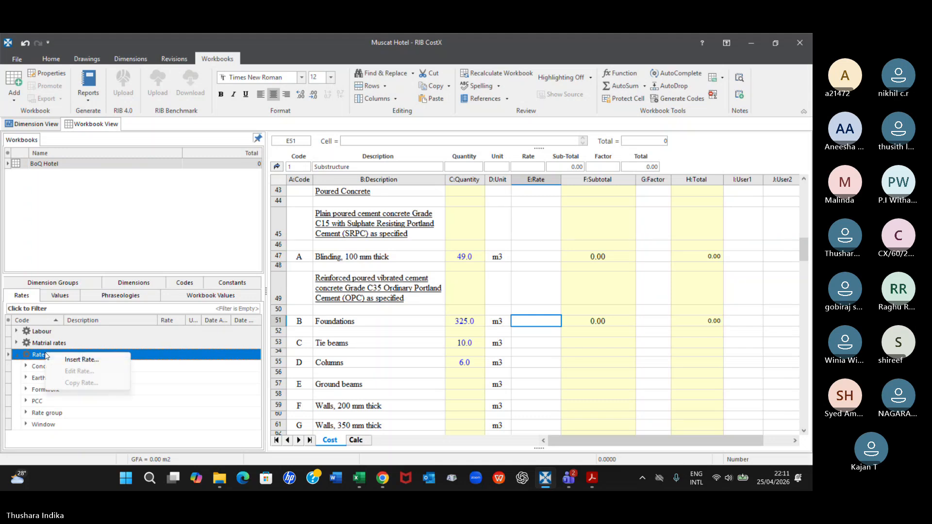
left_click(8, 355)
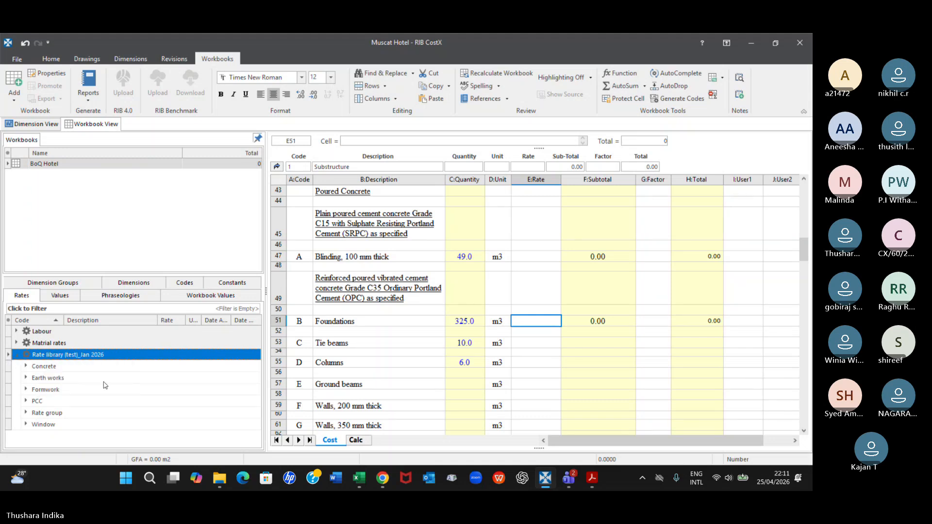
left_click(45, 426)
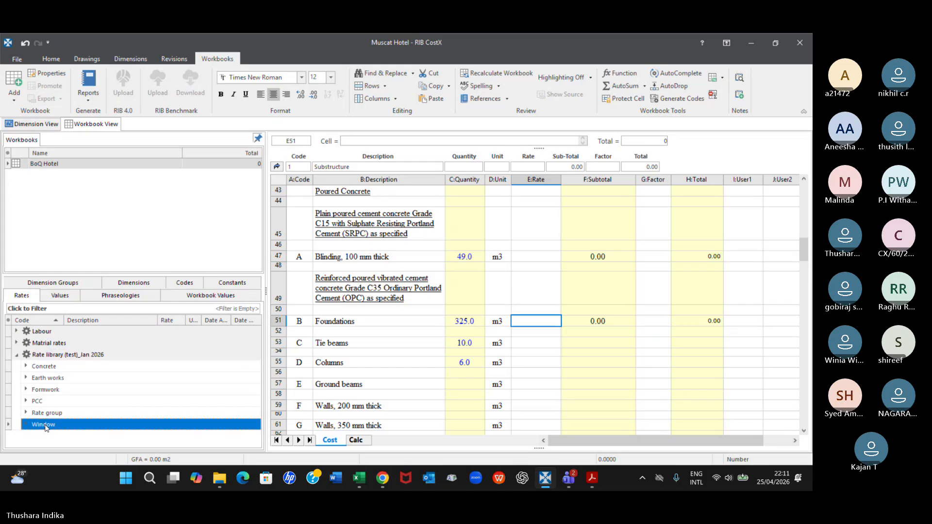
key("Up")
key("Up")
key("Up")
key("Up")
key("Up")
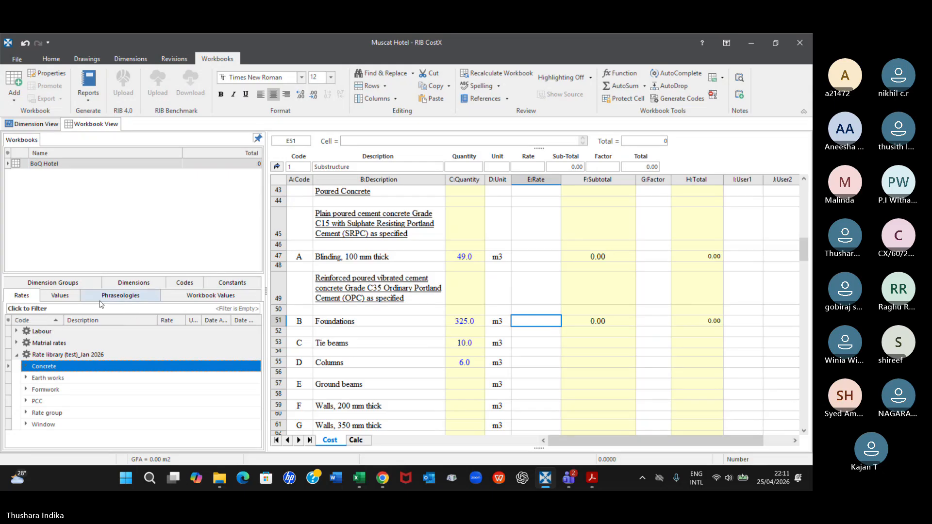
Look through the workbook's values, phraseologies, workbook values, dimension groups, dimensions, codes and constants, ending back at the rates
left_click(60, 295)
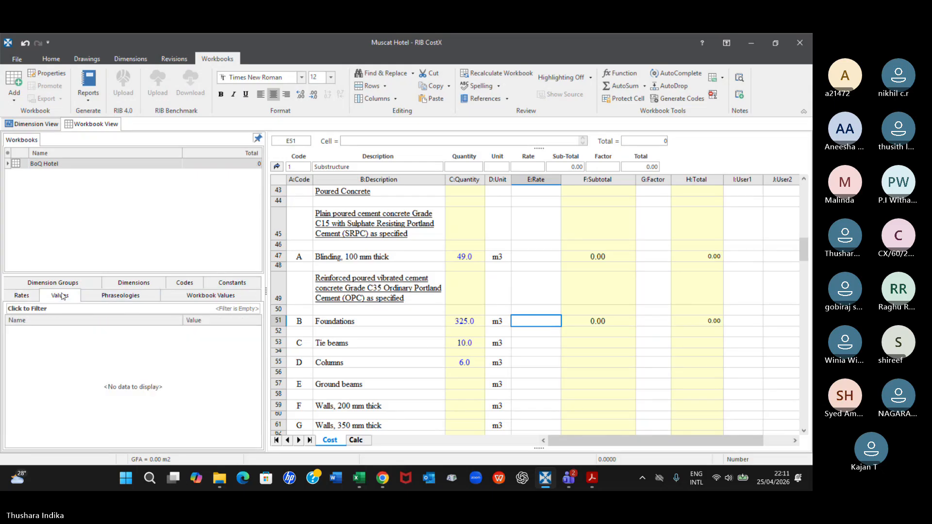
left_click(121, 297)
left_click(212, 297)
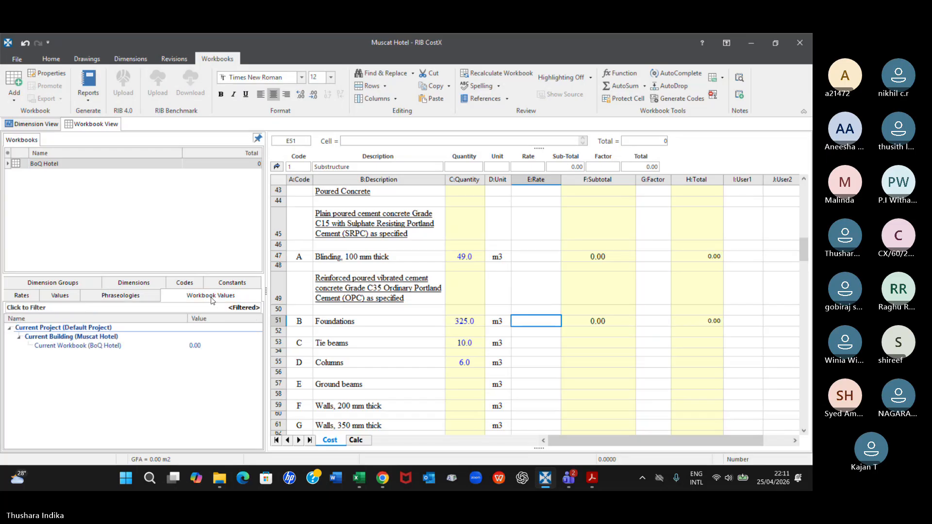
left_click(50, 283)
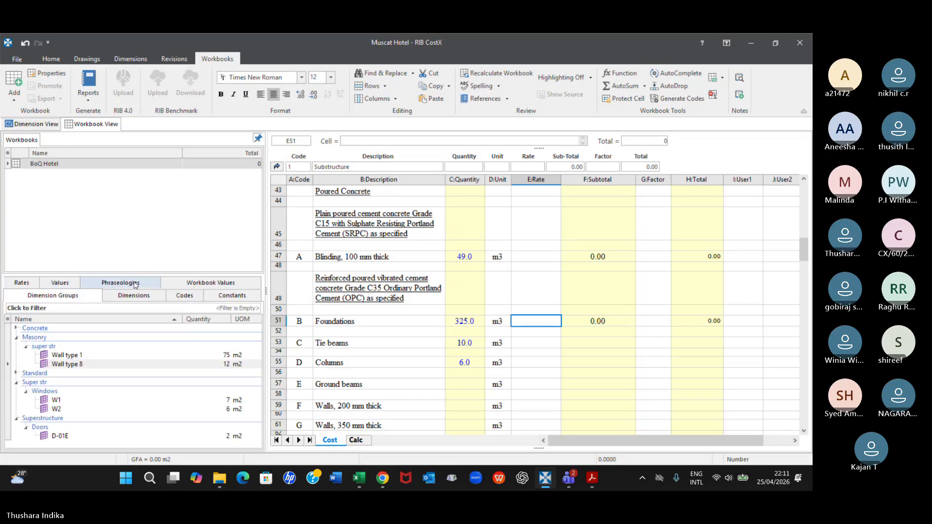
left_click(127, 297)
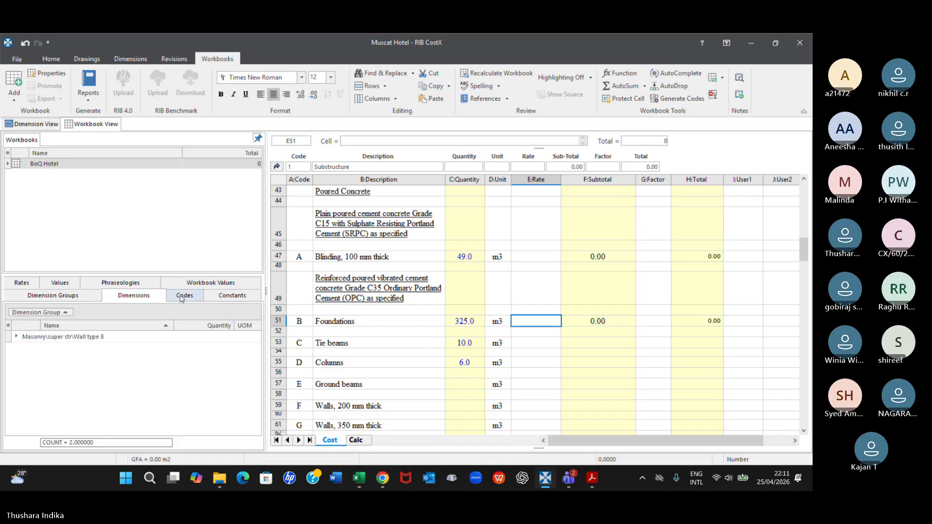
left_click(181, 298)
left_click(229, 295)
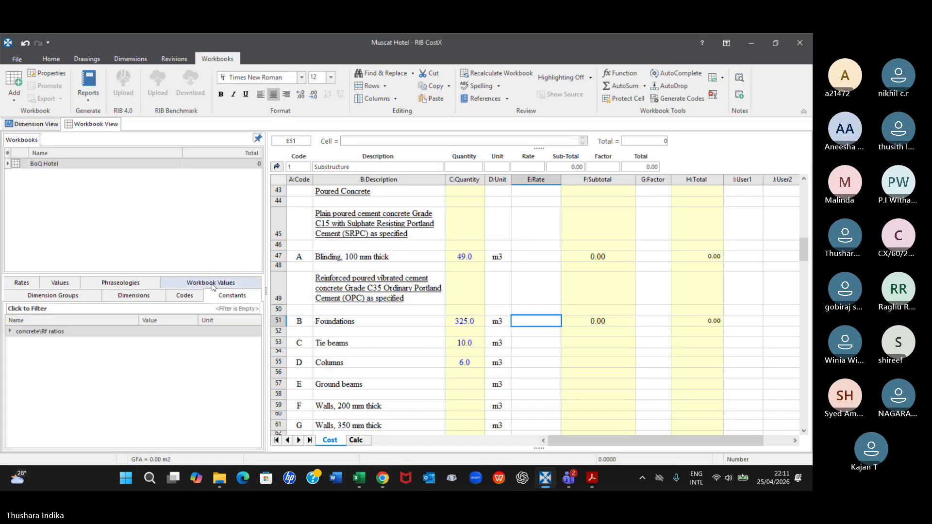
left_click(213, 284)
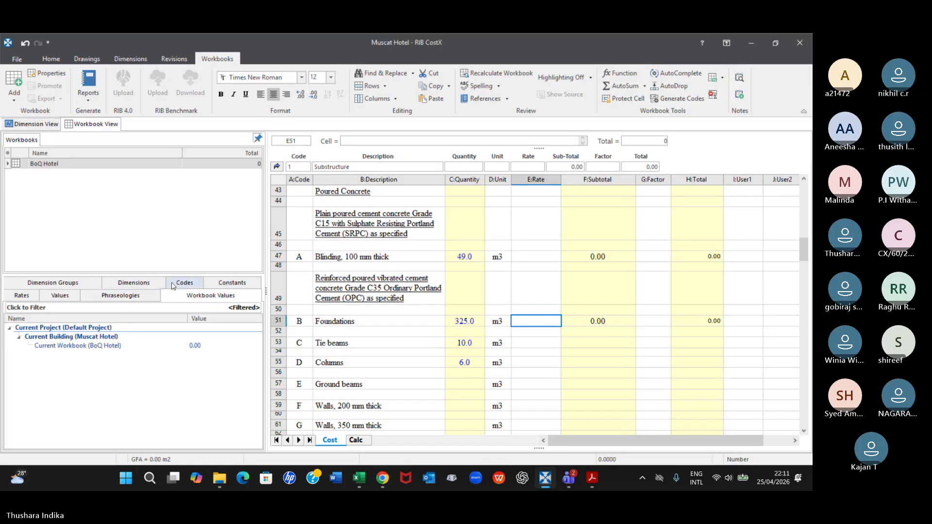
left_click(22, 295)
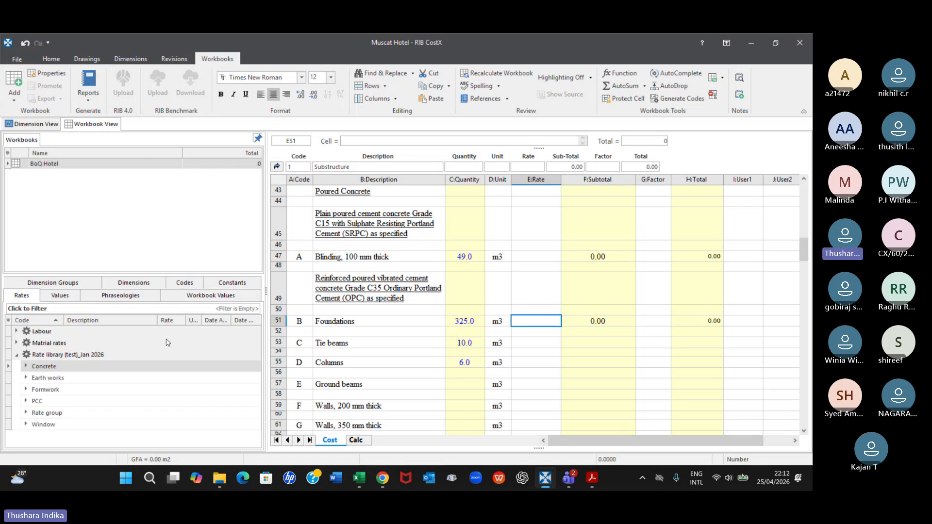
Review the Database, Workbooks and Estimates settings in the CostX options without changing them
left_click(17, 59)
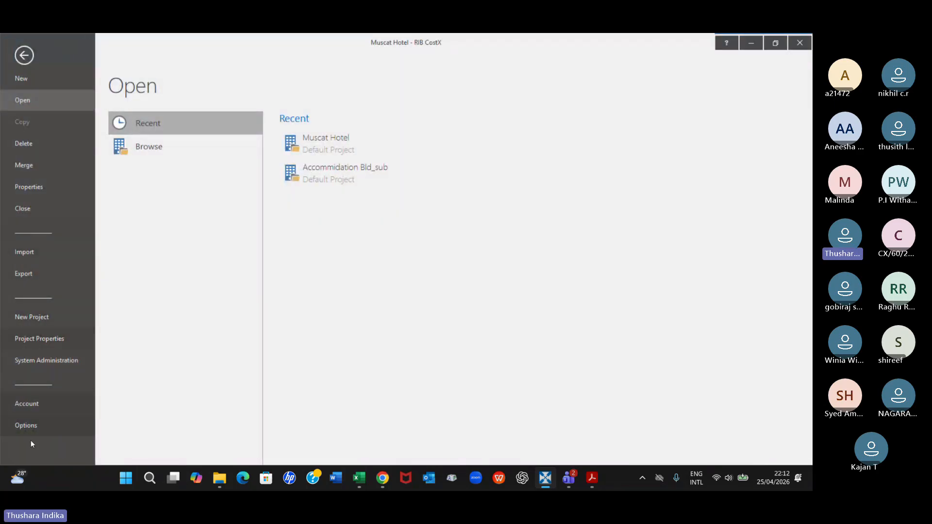
left_click(21, 426)
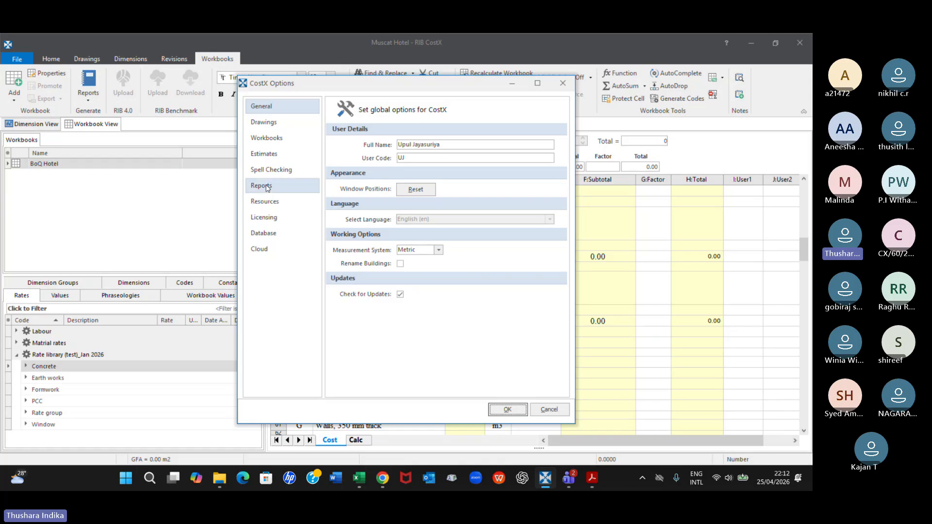
left_click(263, 236)
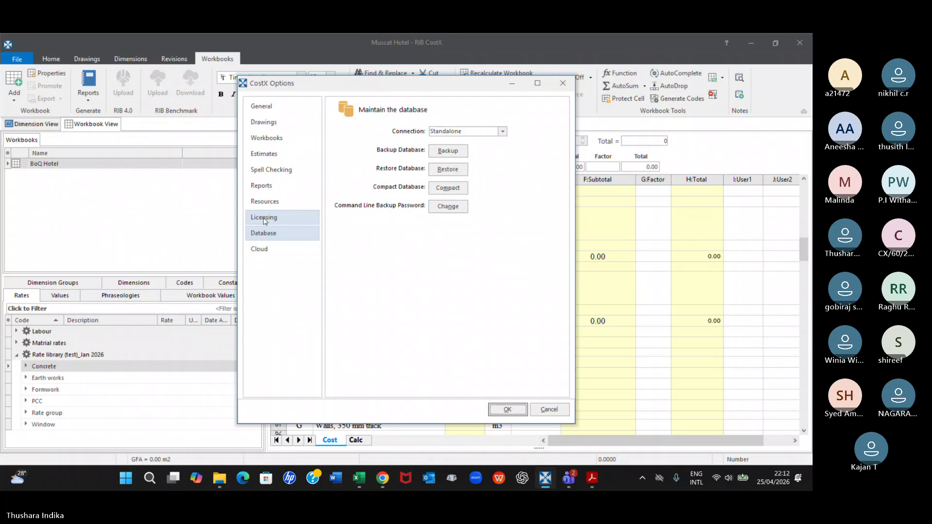
left_click(267, 138)
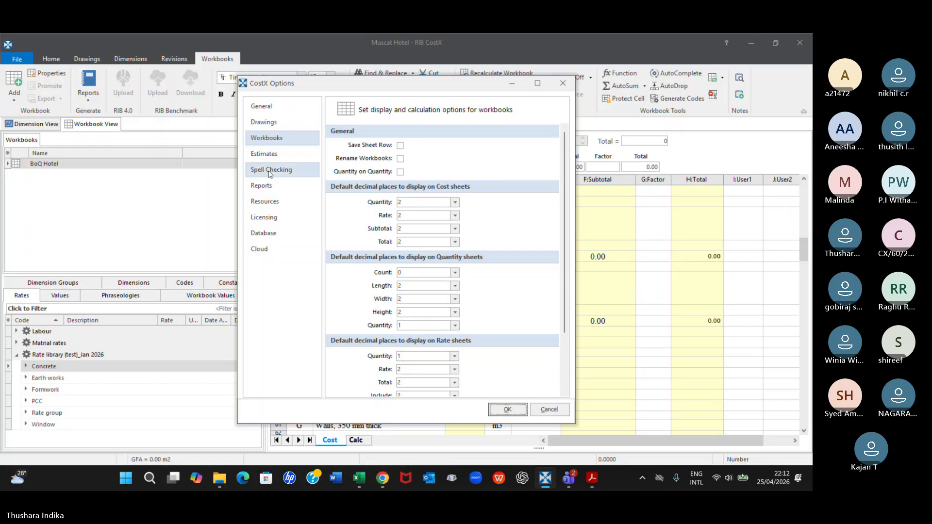
left_click(268, 155)
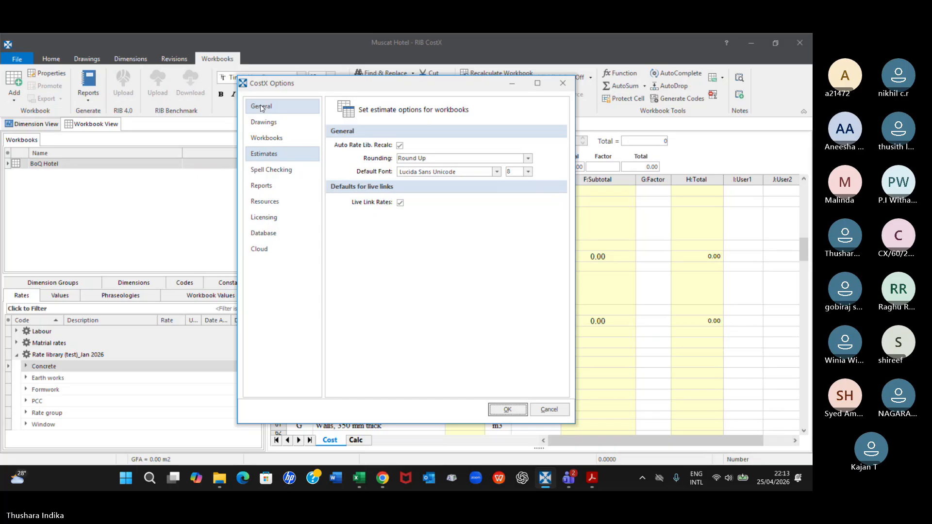
left_click(563, 85)
Delete the Rate library (test)_Jan 2026 from the costing rate libraries in System Administration
left_click(17, 59)
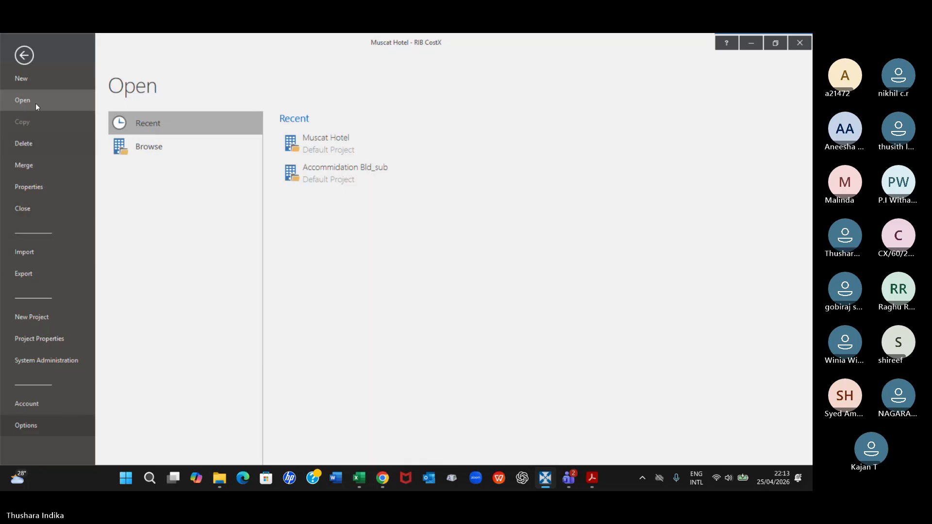
left_click(49, 365)
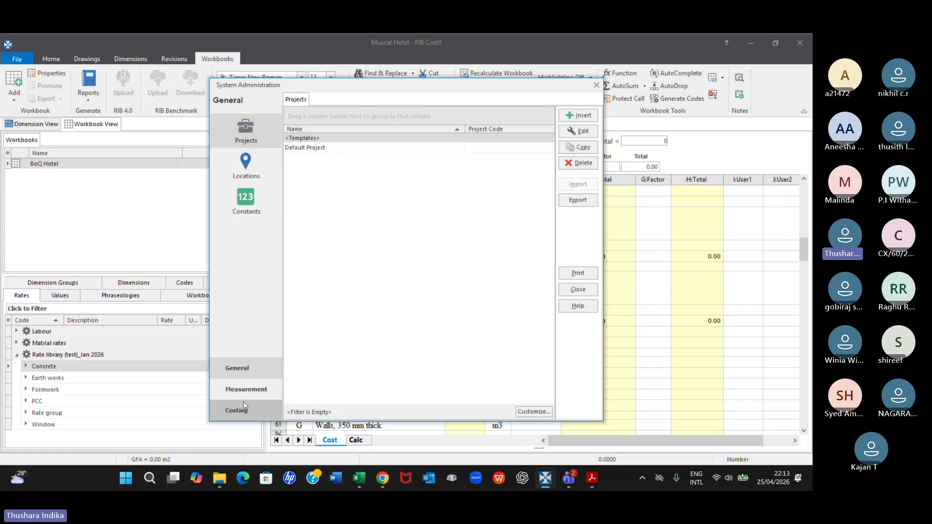
left_click(242, 415)
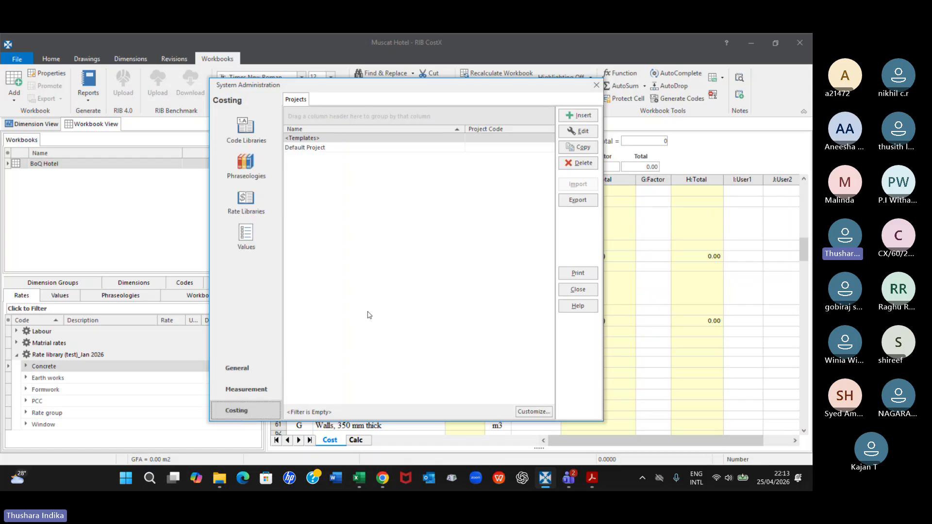
left_click(247, 209)
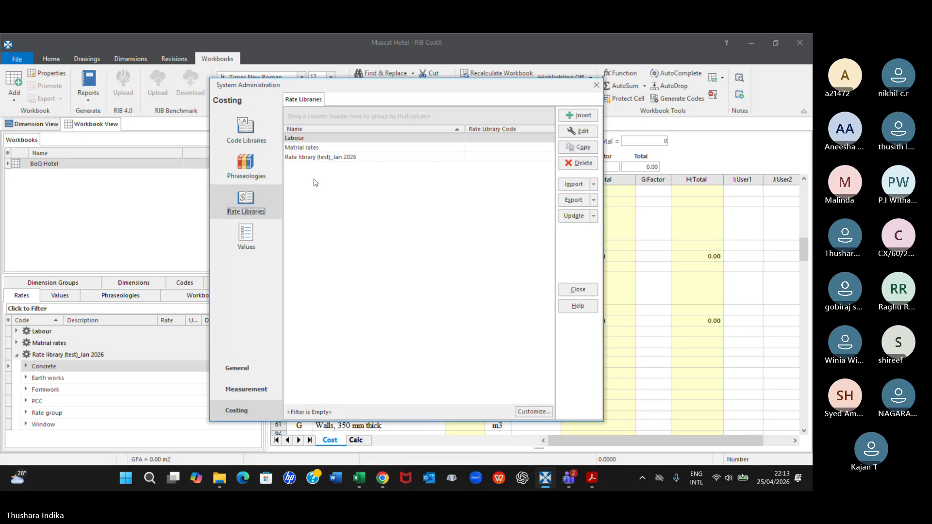
left_click(302, 148)
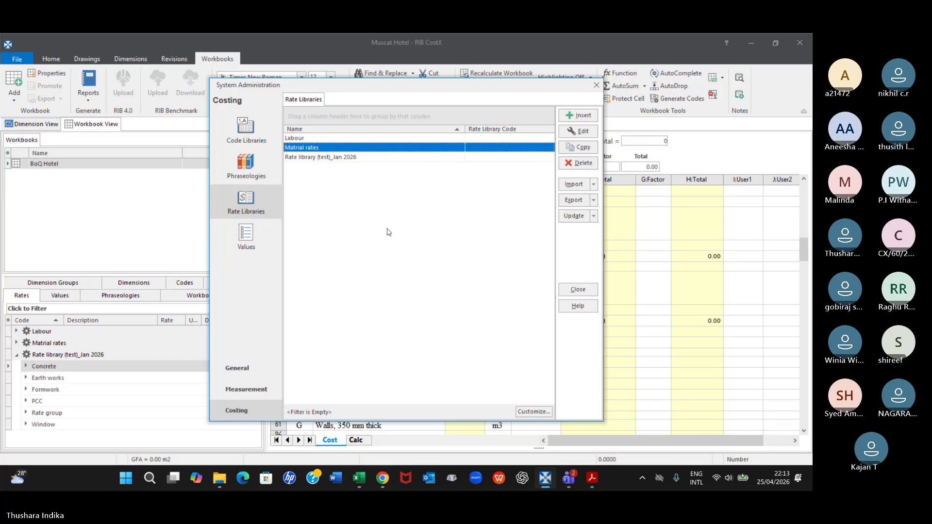
left_click(302, 139)
left_click(300, 147)
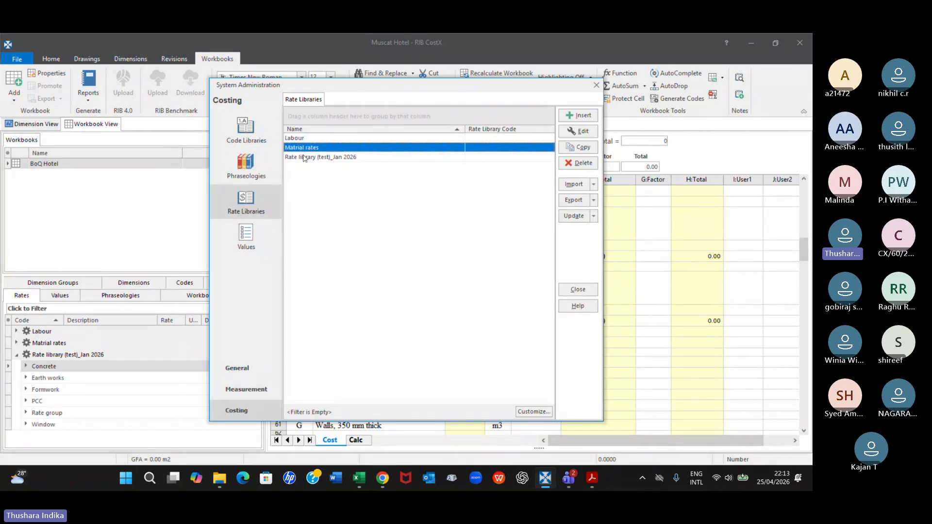
left_click(304, 158)
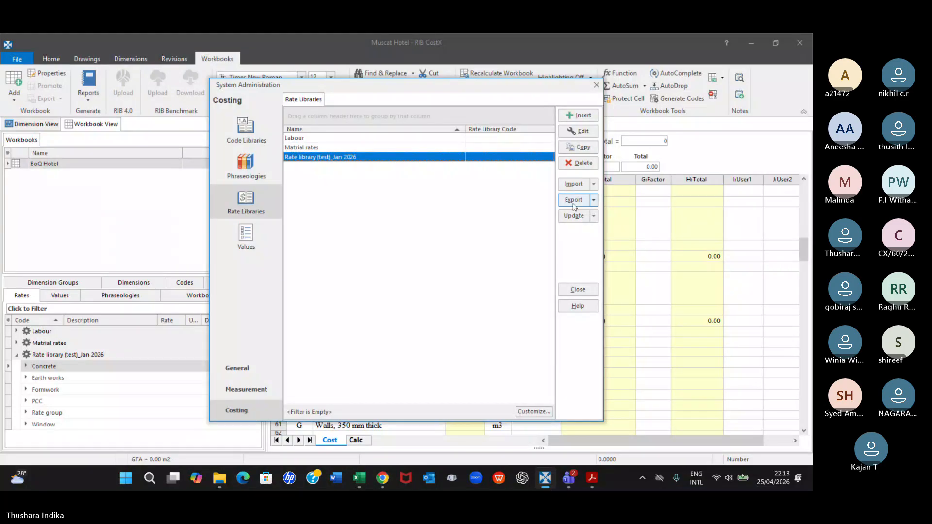
left_click(580, 163)
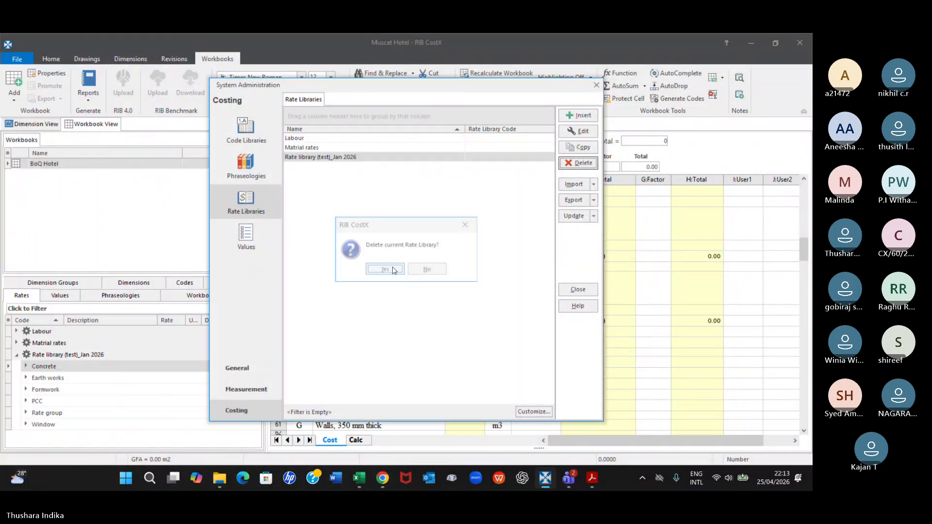
left_click(384, 270)
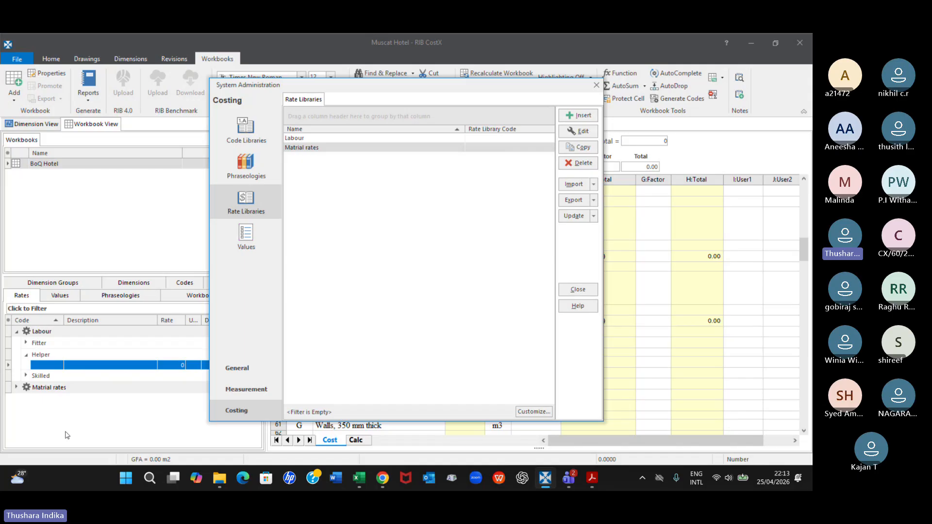
Delete the remaining Matrial rates and Labour rate libraries and close System Administration
left_click(298, 148)
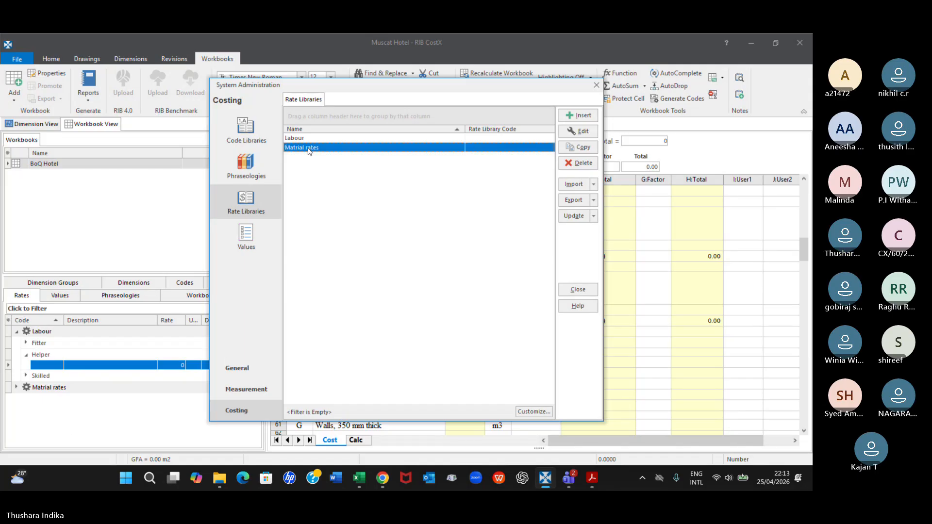
left_click(579, 164)
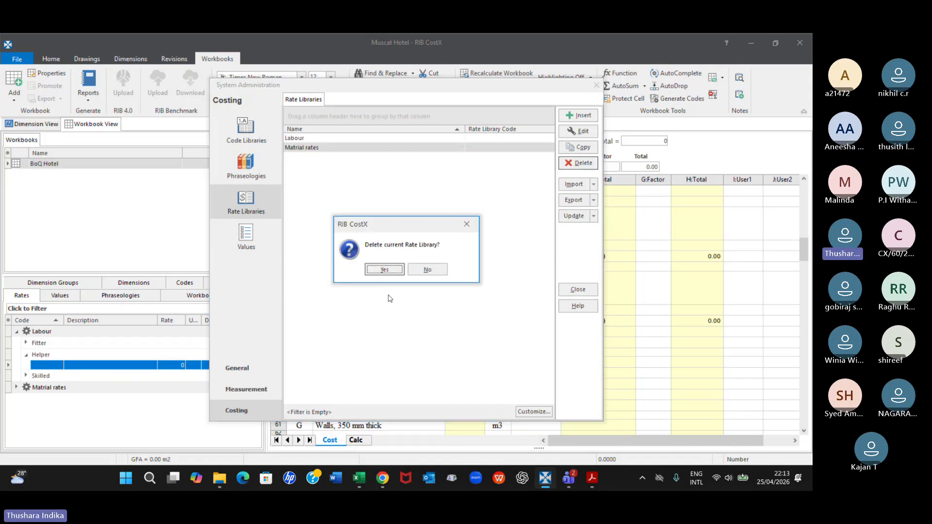
left_click(385, 270)
left_click(578, 163)
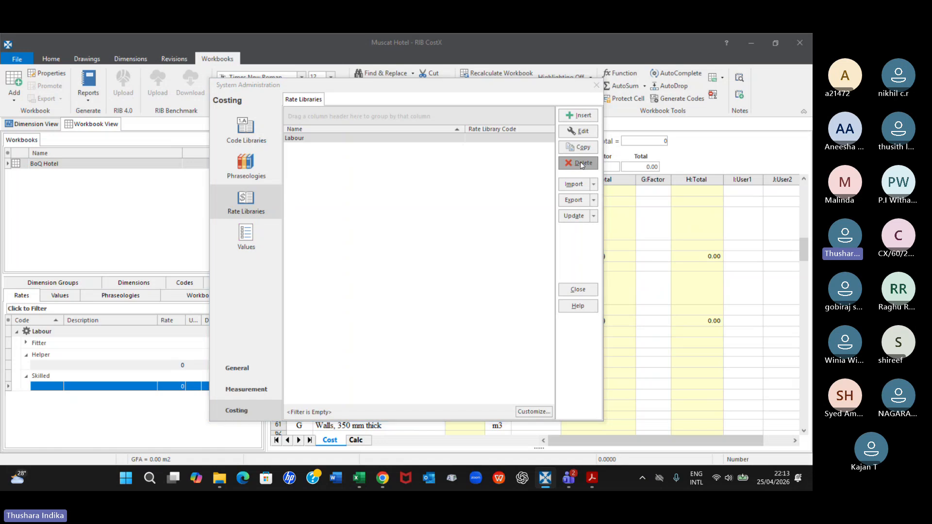
left_click(384, 269)
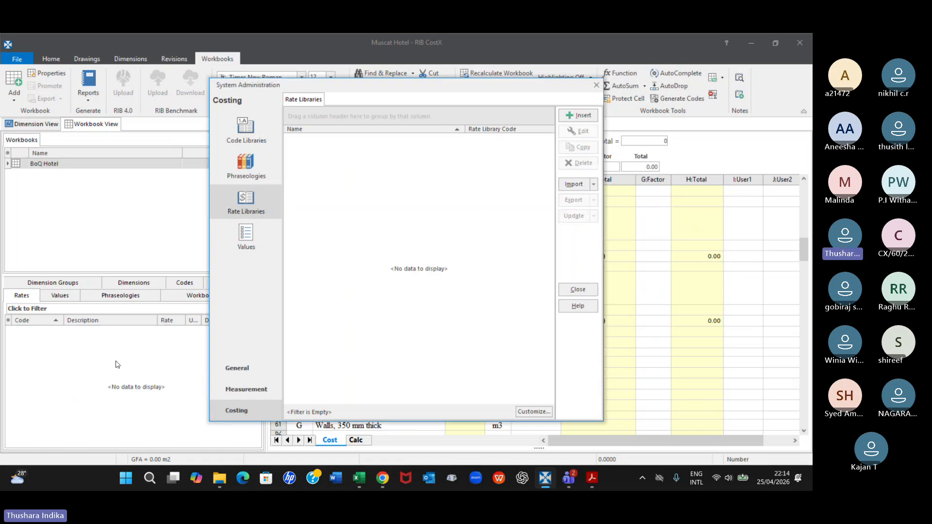
left_click(596, 87)
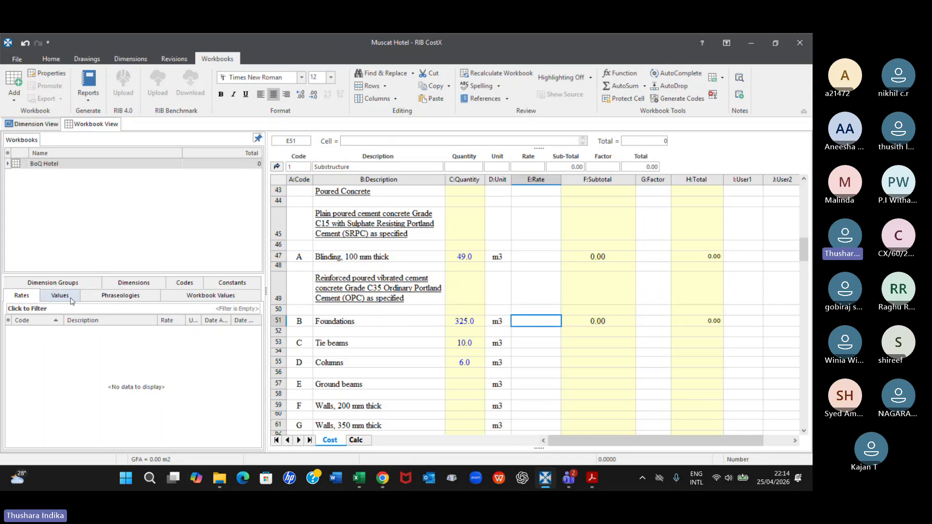
Examine the dimension groups and the dimensions under Wall type 8, ending back at the workbook's rates
left_click(57, 285)
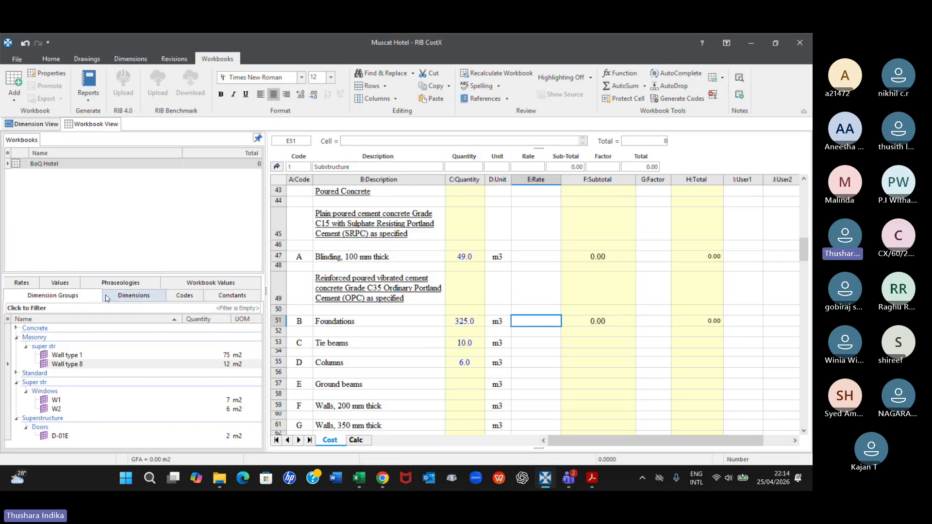
left_click(121, 296)
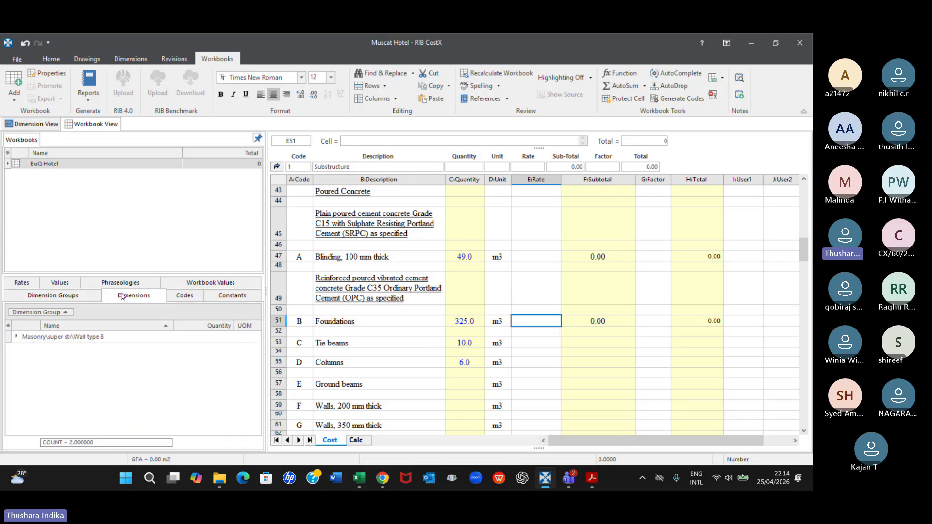
left_click(16, 337)
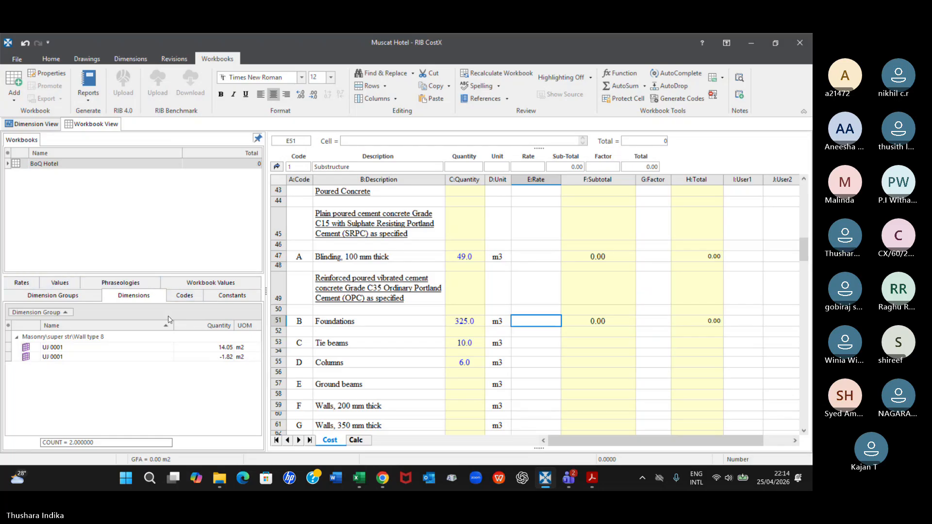
left_click(21, 283)
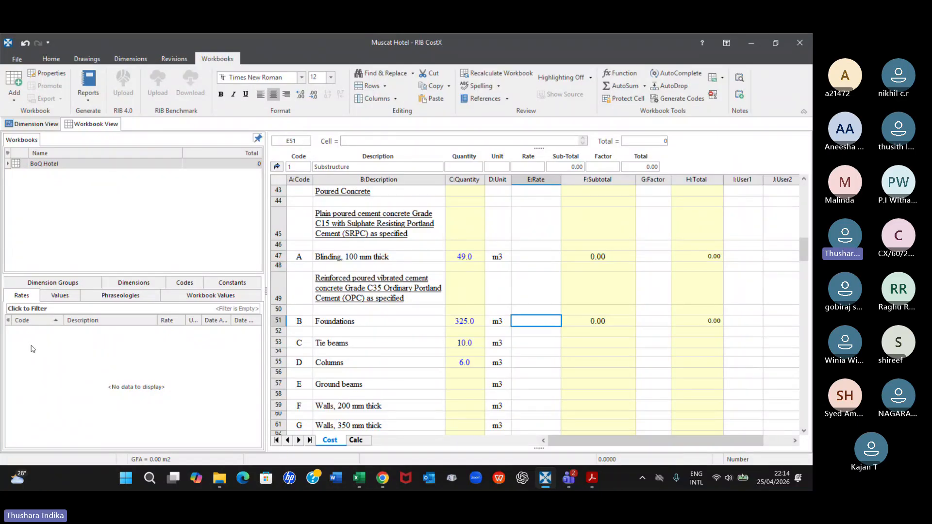
Switch to the Rate library (test) workbook in Excel and insert two blank columns before the Item Code column on the Rates sheet
left_click(359, 478)
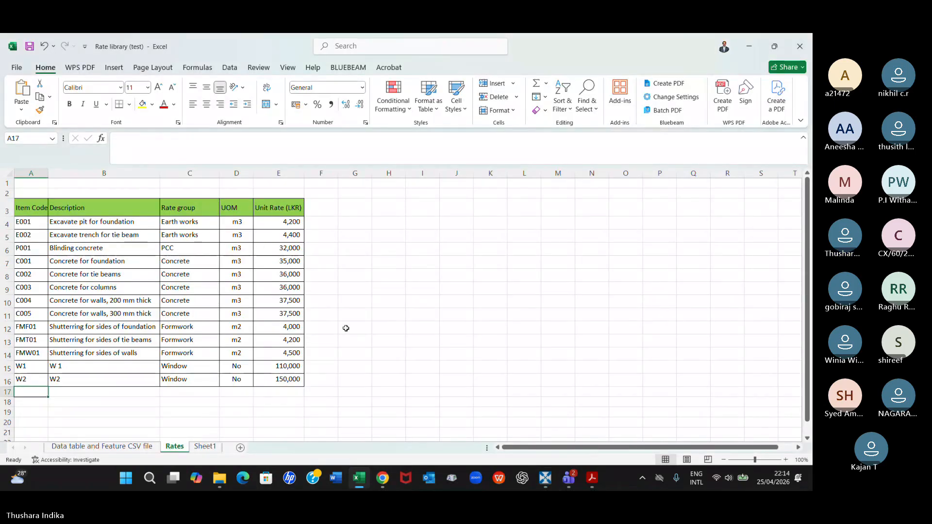
right_click(39, 171)
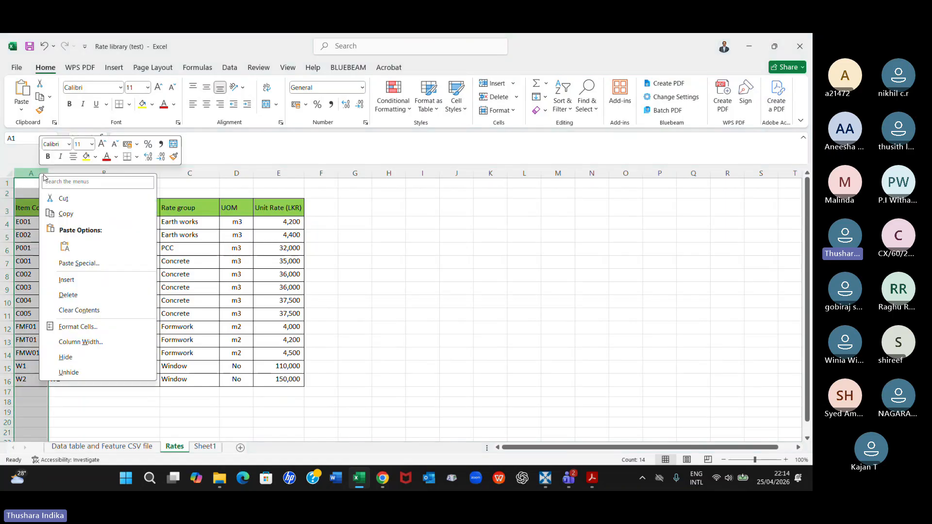
left_click(66, 280)
right_click(39, 172)
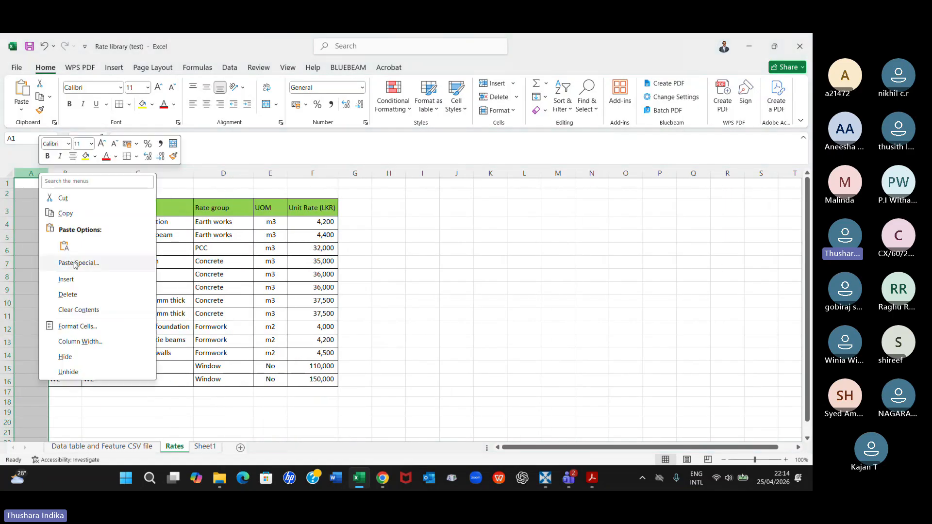
left_click(66, 280)
left_click(408, 288)
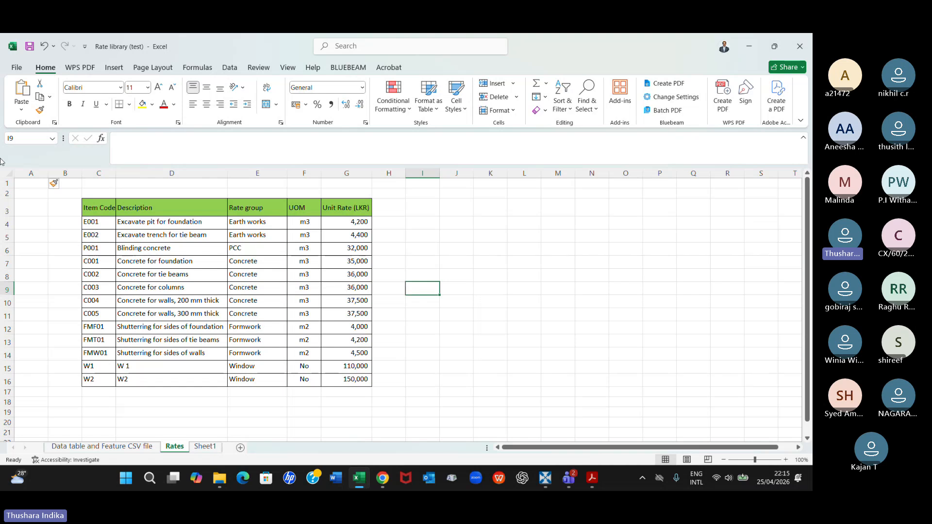
left_click(16, 66)
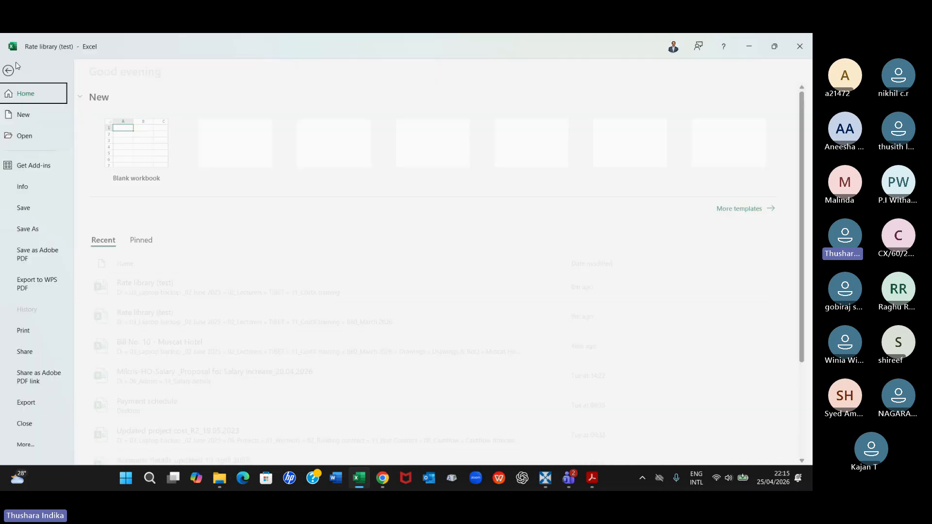
left_click(27, 231)
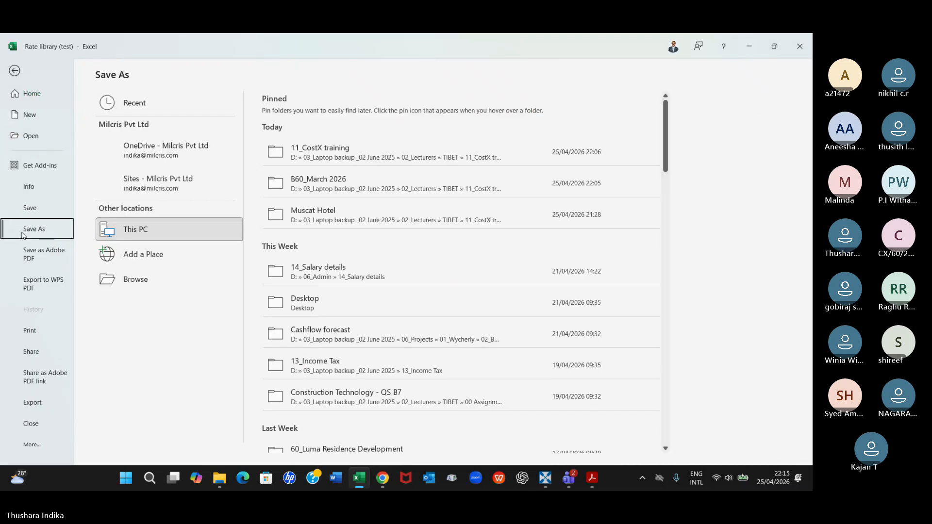
left_click(348, 147)
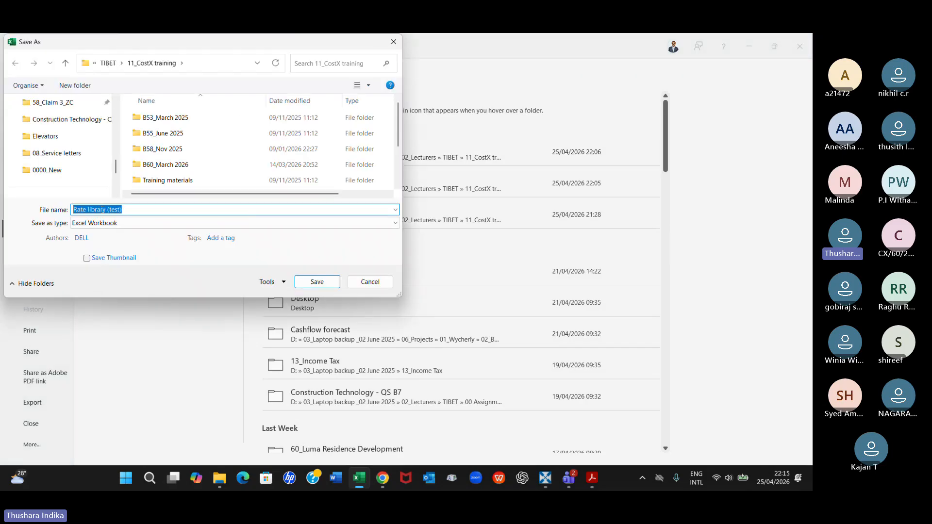
left_click(163, 166)
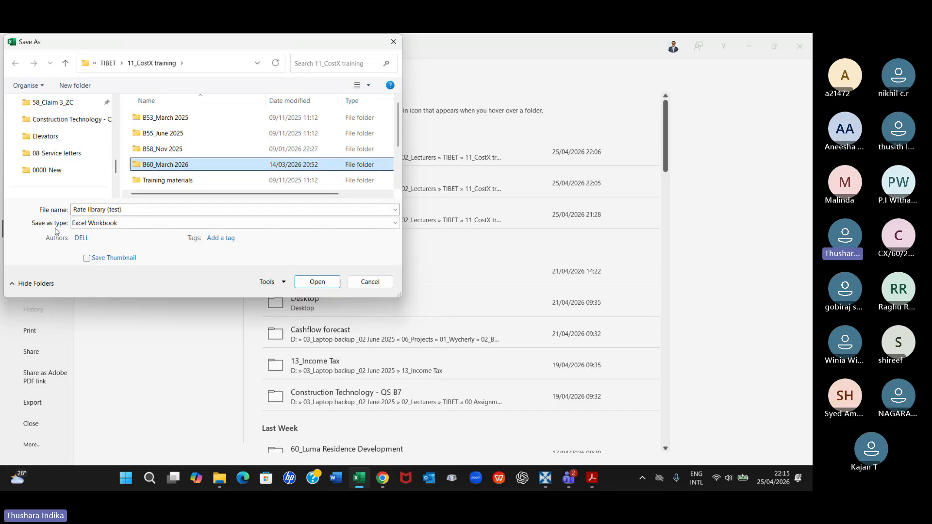
left_click(190, 223)
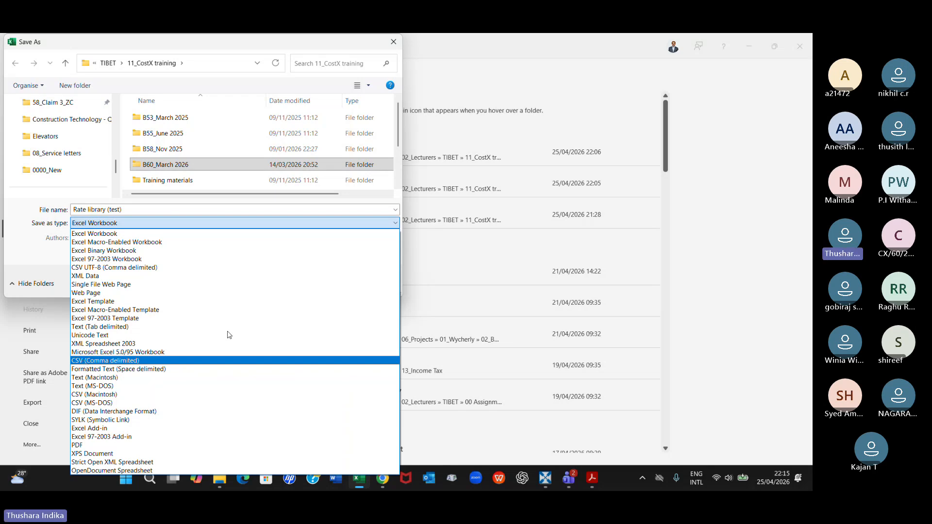
left_click(640, 191)
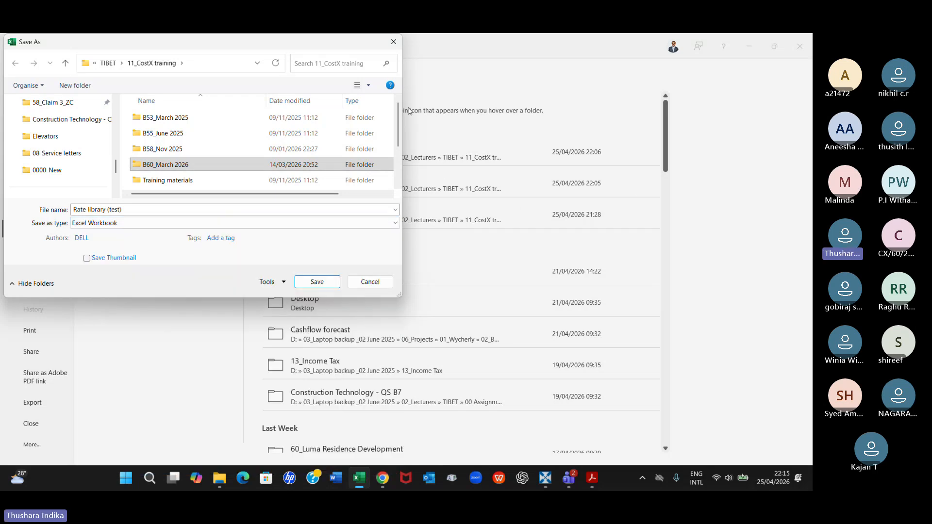
left_click(369, 282)
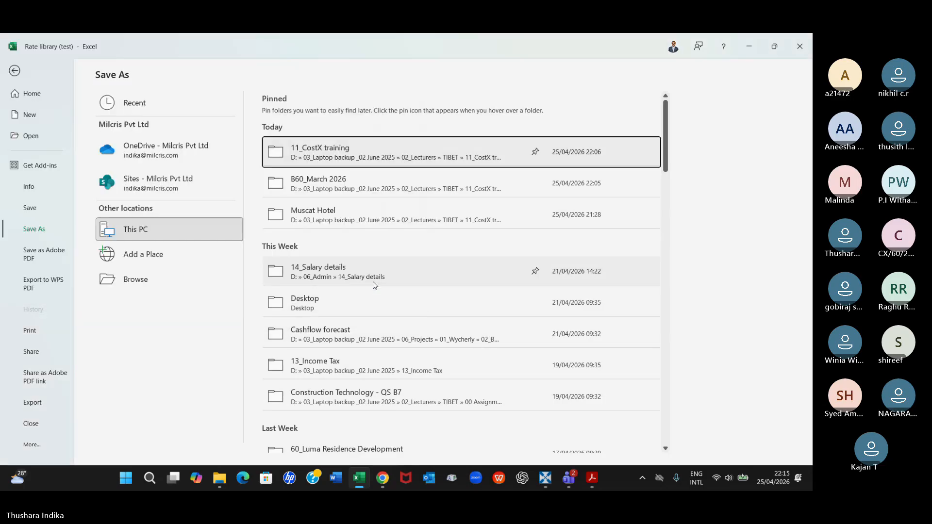
key("Escape")
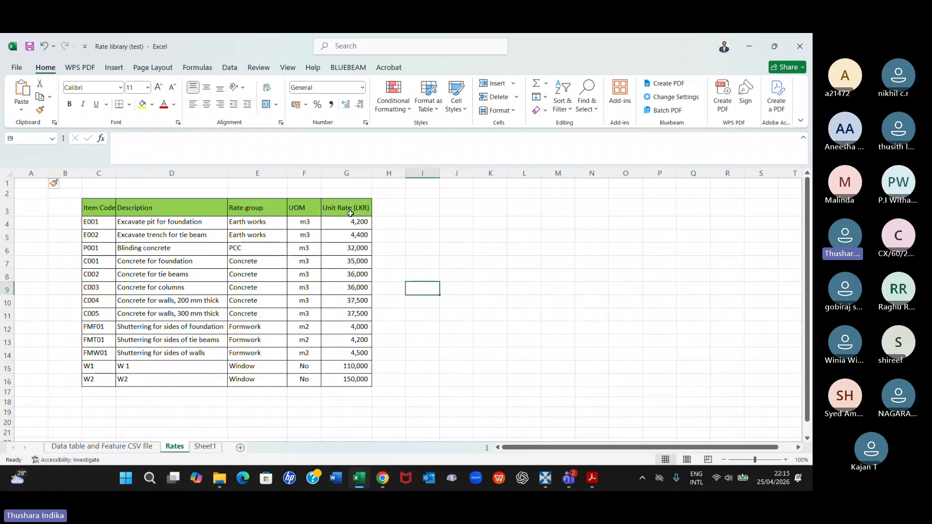
left_click(103, 208)
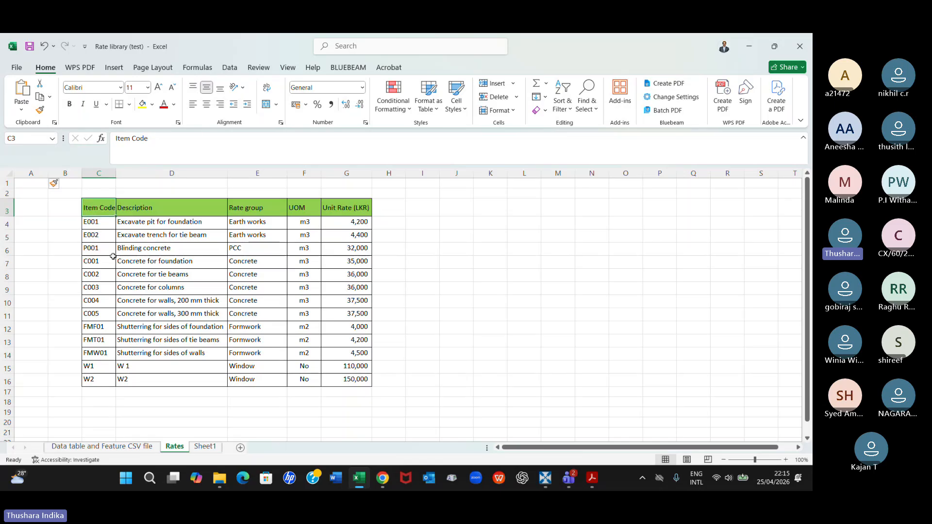
Examine the rate table's header cells from Description to Unit Rate (LKR) and the blank columns and rows bordering the table
left_click(138, 210)
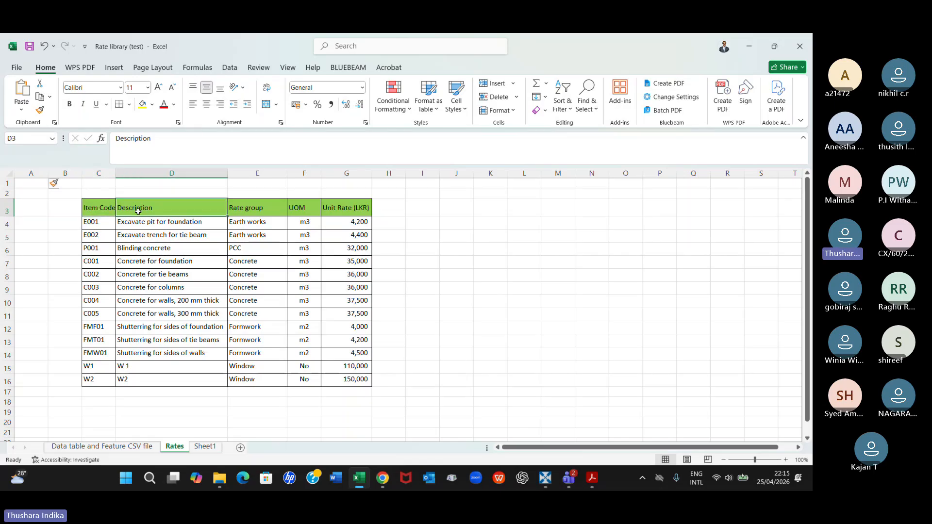
left_click(259, 212)
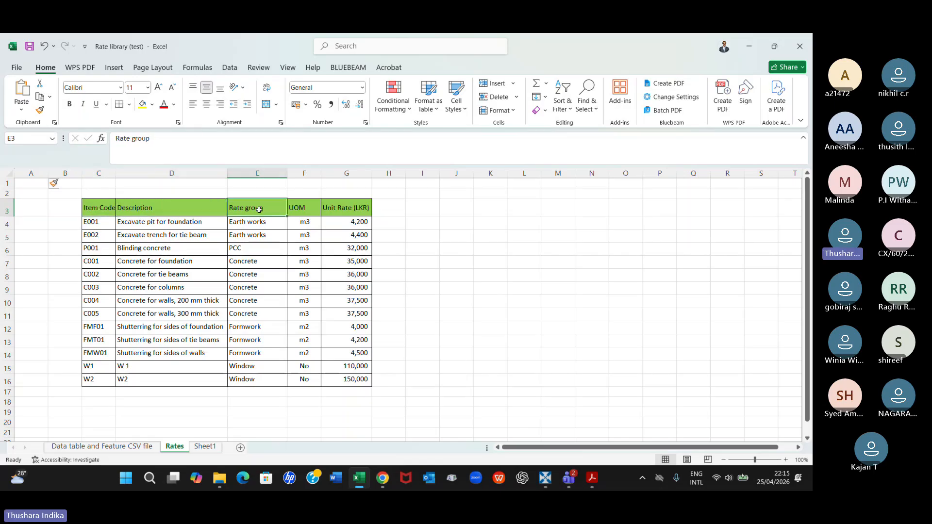
left_click(304, 209)
left_click(348, 206)
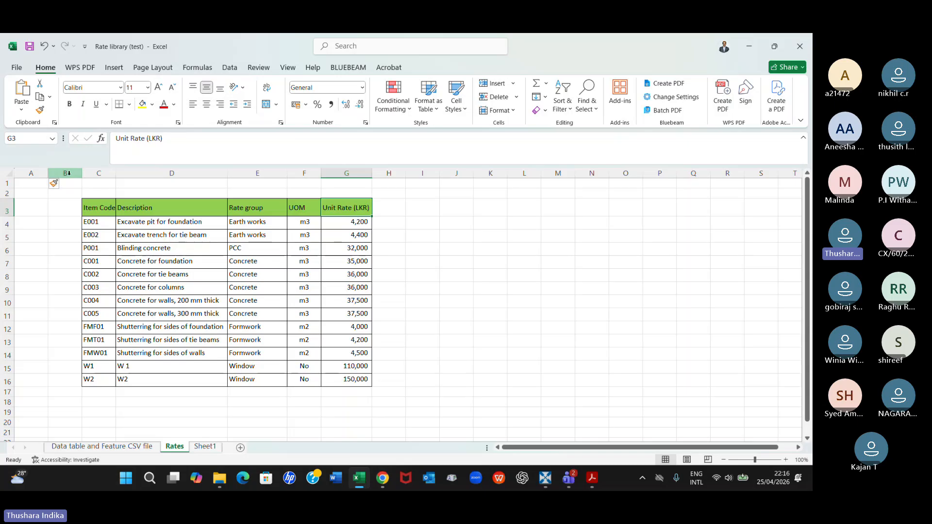
left_click(35, 171)
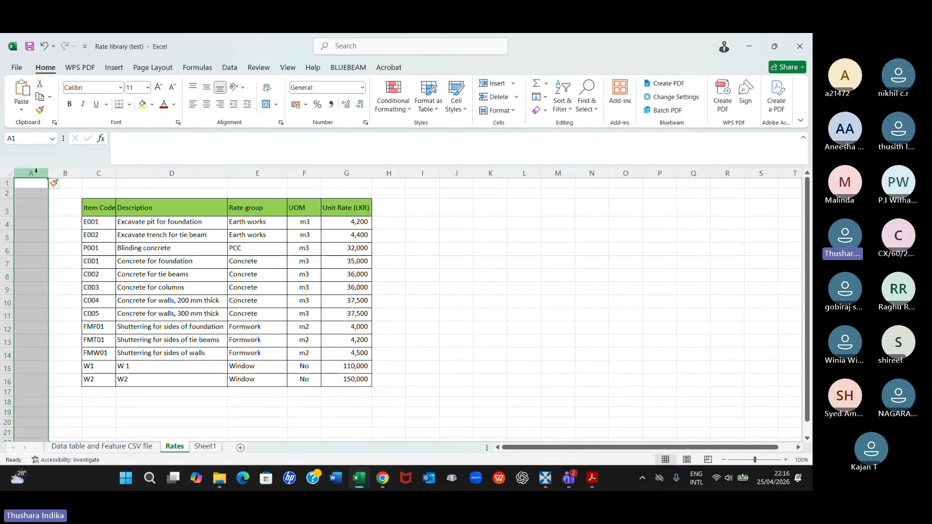
left_click(81, 175)
left_click(4, 183)
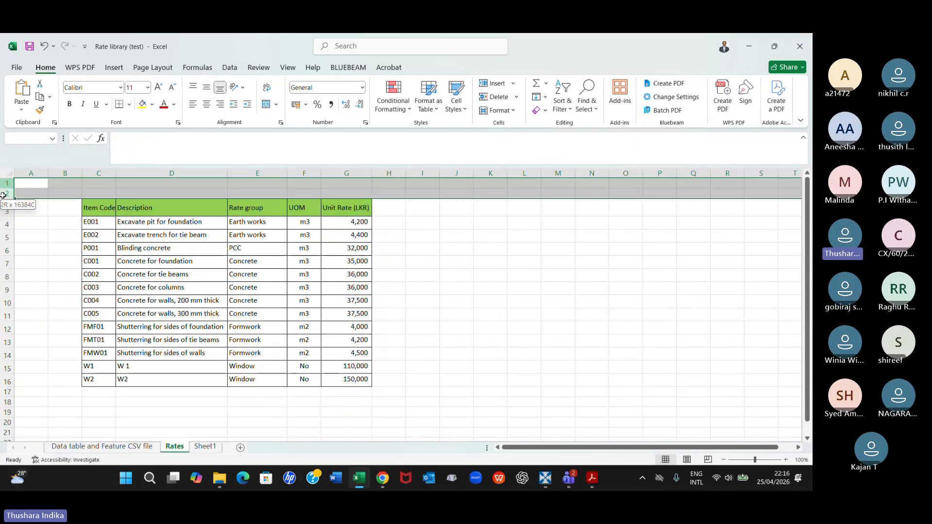
left_click(391, 241)
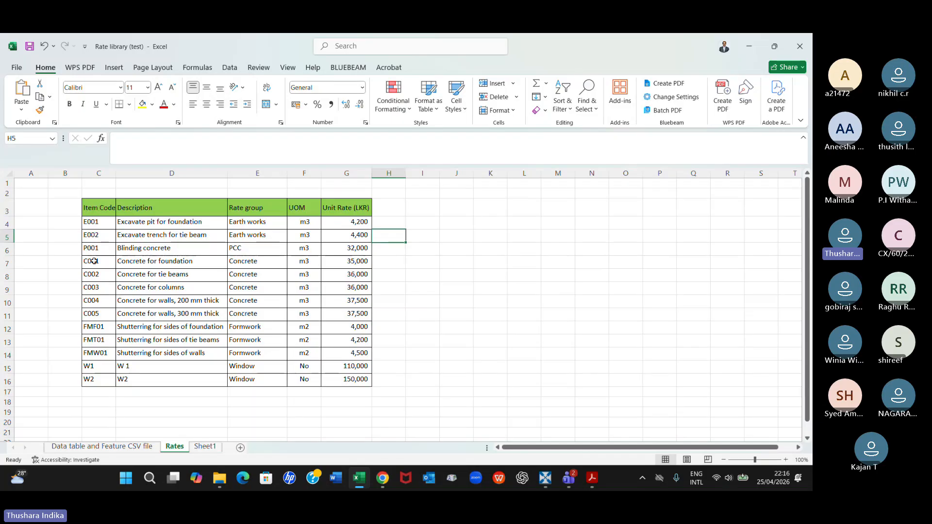
Review the entries of each rate table column in turn, from Item Code through Unit Rate (LKR)
left_click(104, 209)
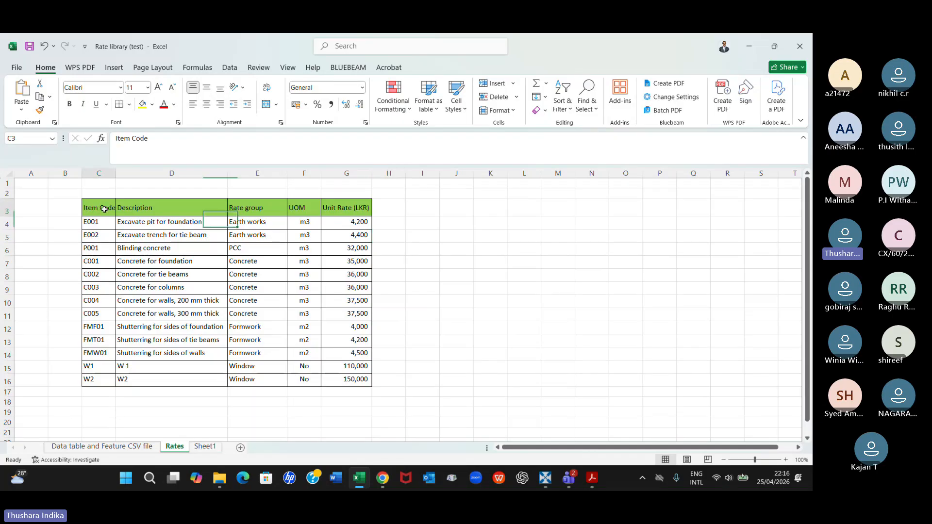
left_click_drag(104, 209, 92, 380)
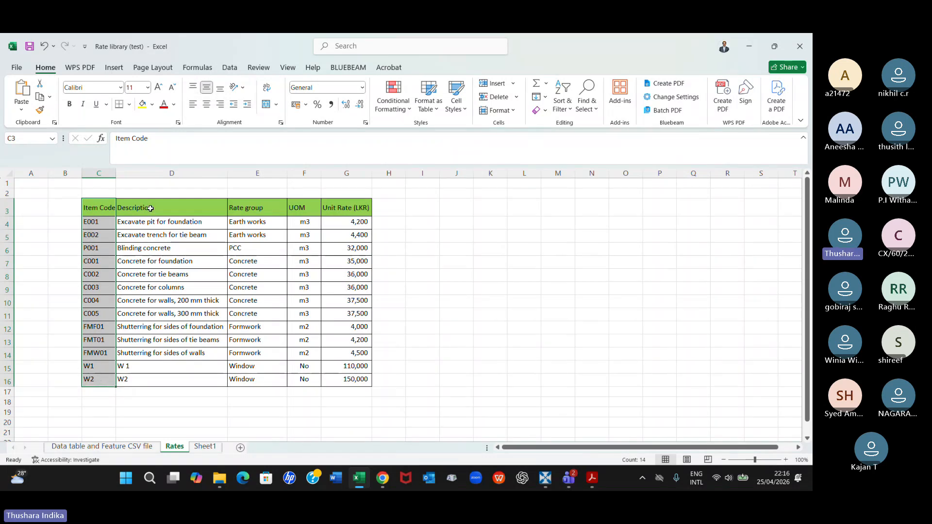
left_click_drag(149, 208, 140, 380)
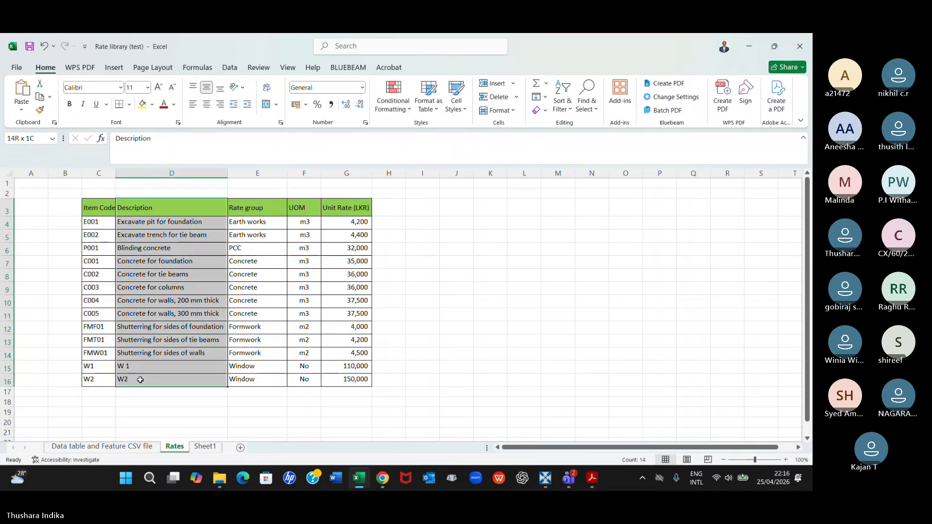
left_click_drag(255, 209, 250, 385)
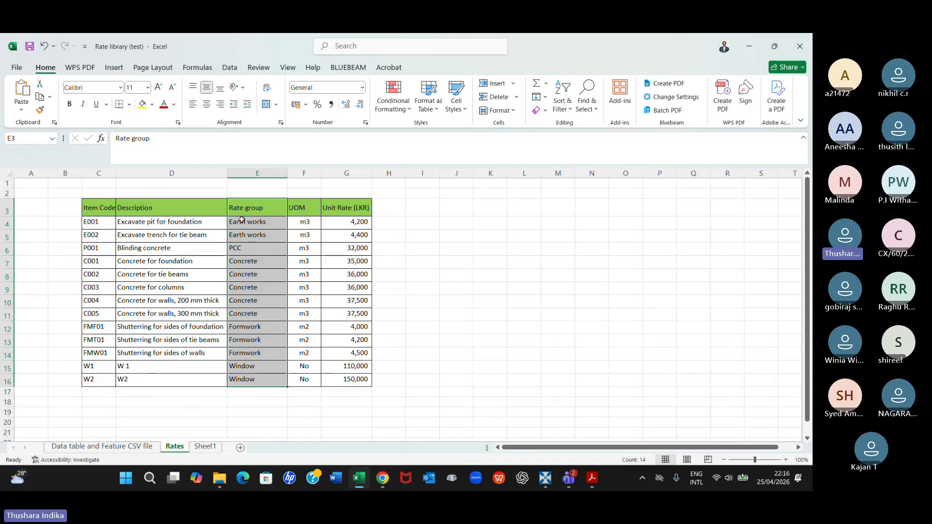
left_click_drag(301, 208, 307, 368)
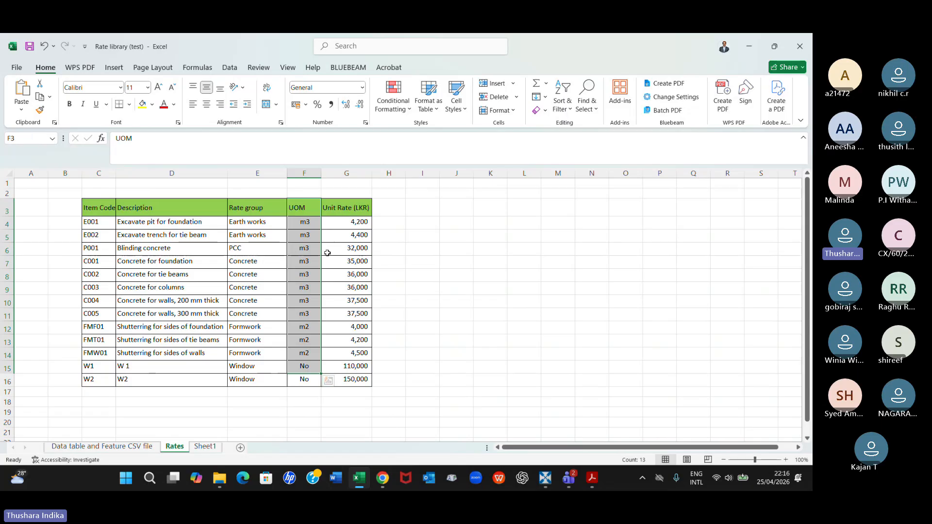
left_click_drag(339, 208, 359, 379)
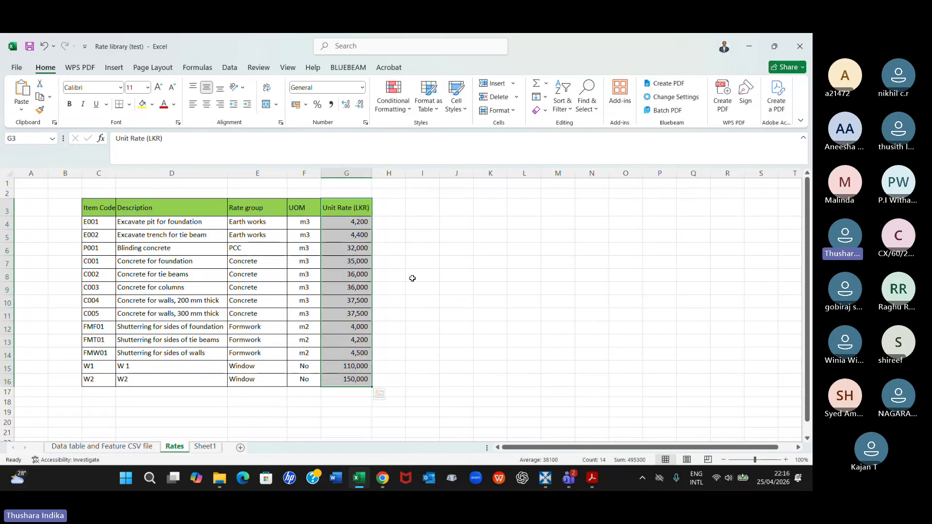
left_click(412, 276)
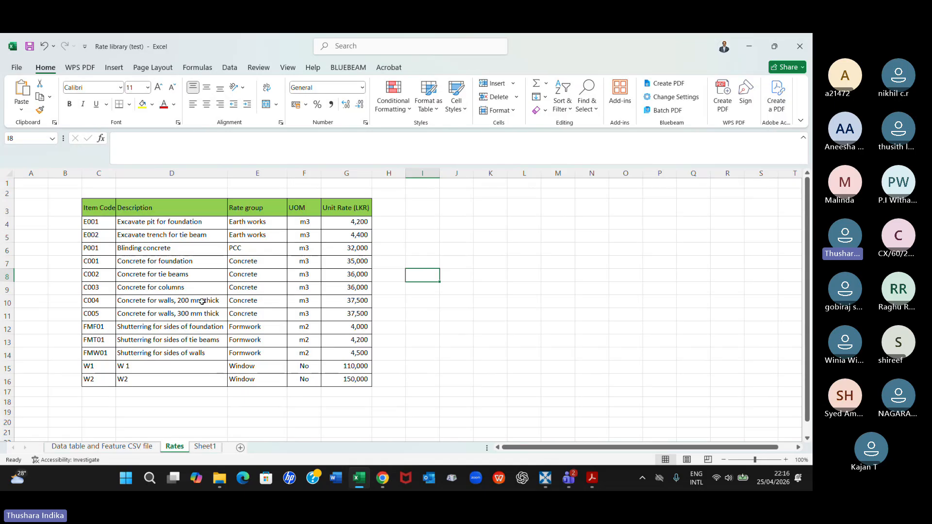
Save the Rates sheet as CSV (Comma delimited) file Rate library (test) in B60_March 2026, replacing the existing file, and close the workbook
left_click(17, 68)
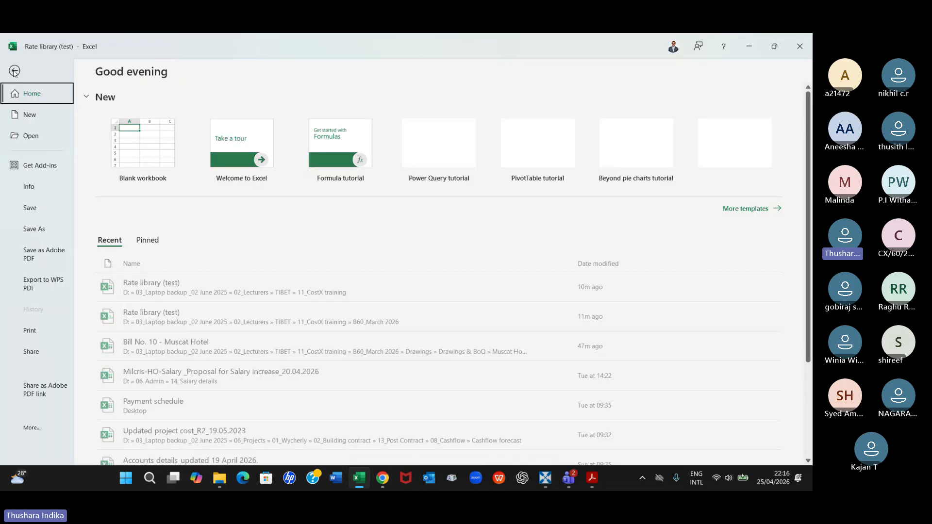
left_click(28, 230)
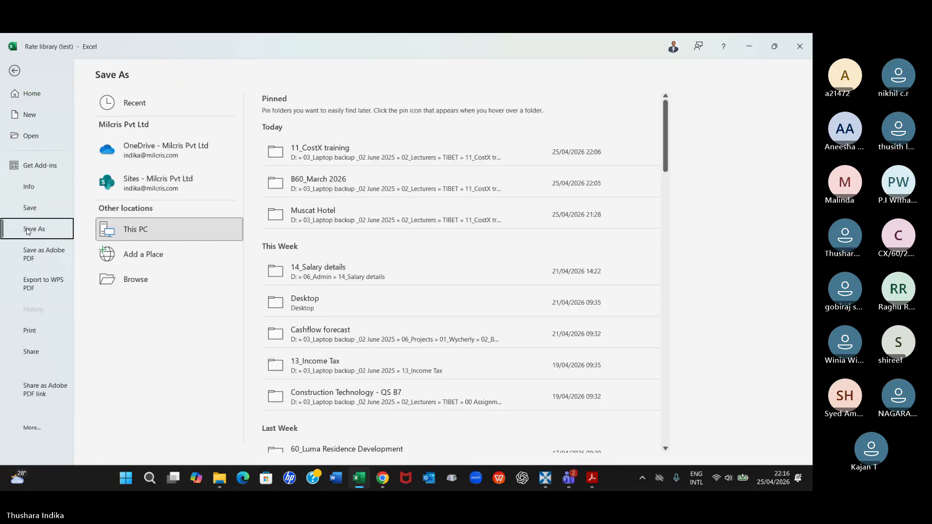
left_click(313, 156)
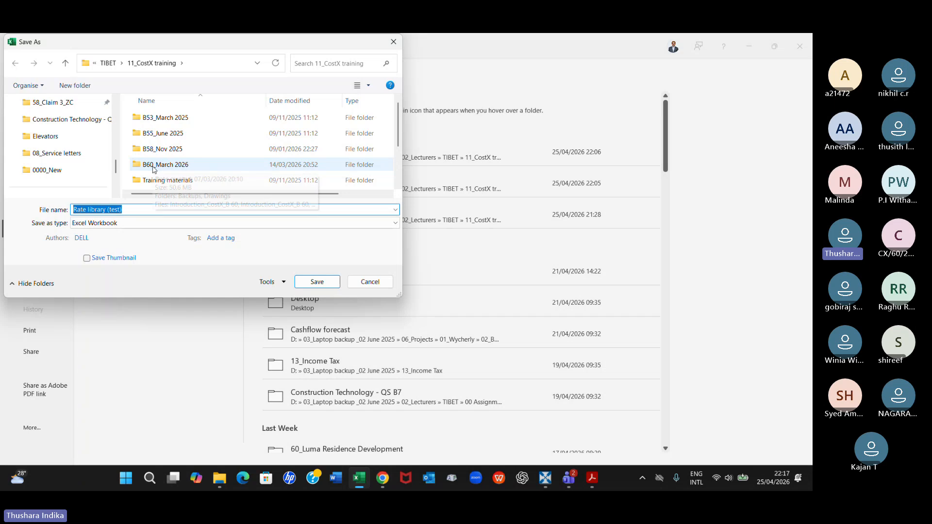
double_click(165, 164)
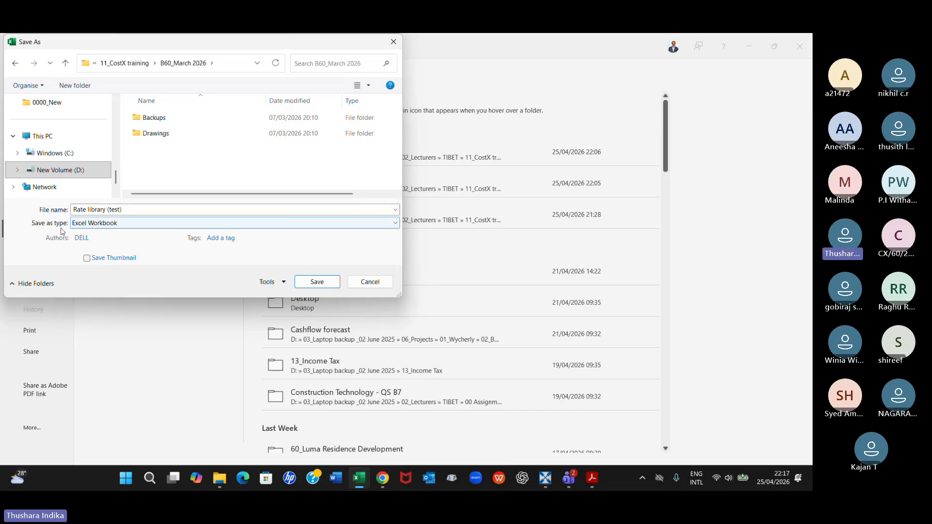
left_click(340, 223)
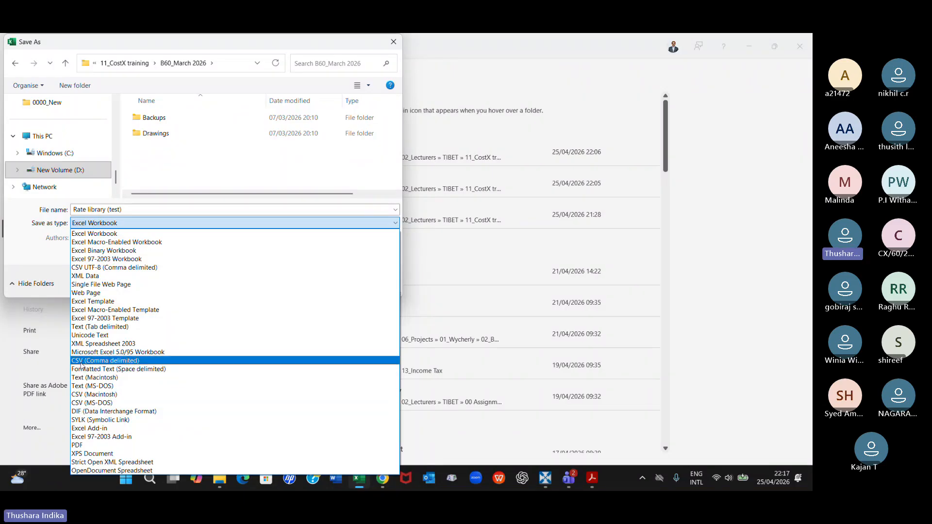
left_click(126, 361)
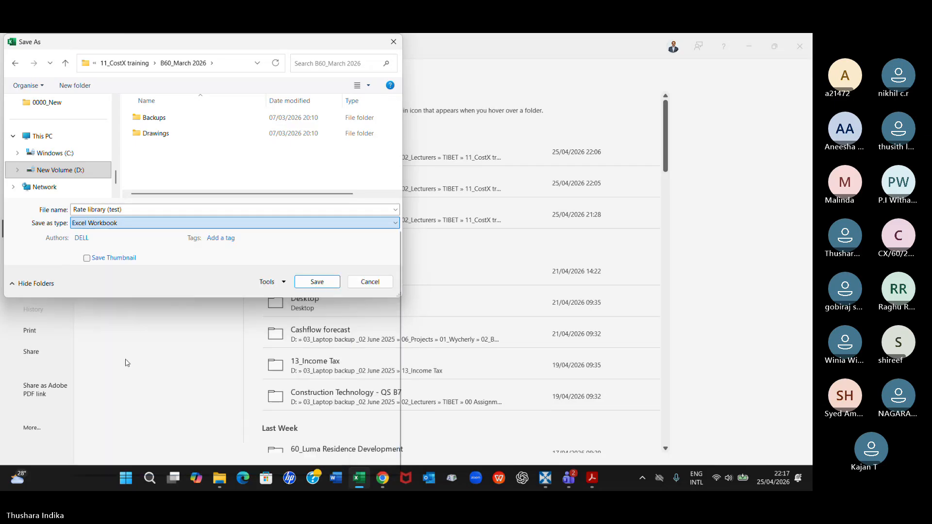
left_click(317, 267)
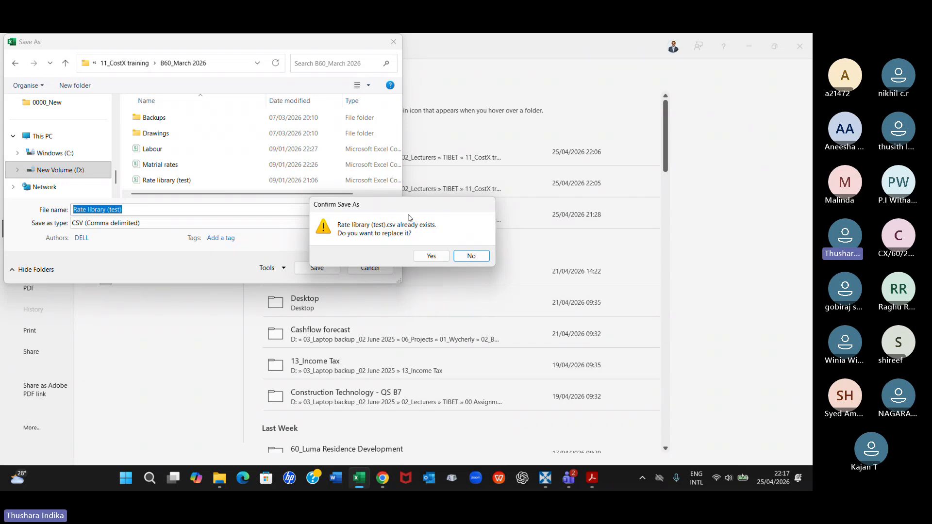
left_click(427, 256)
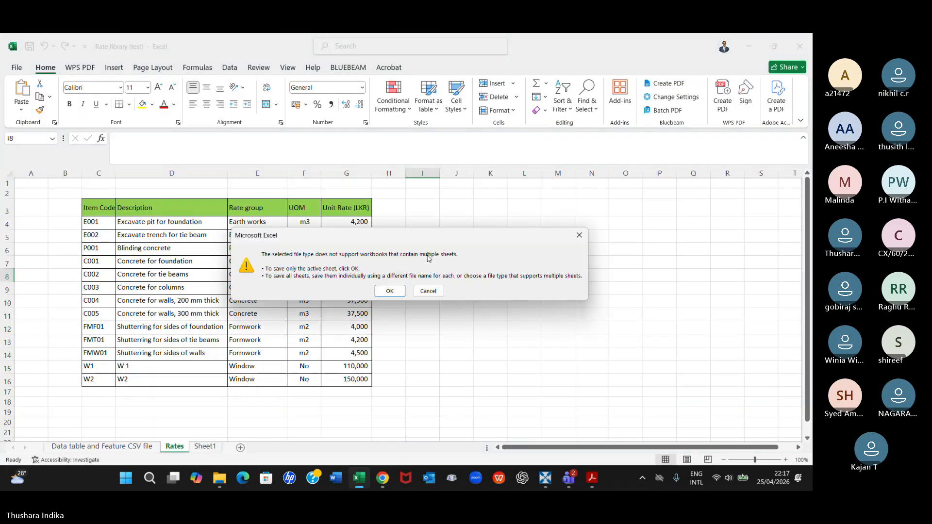
left_click(390, 291)
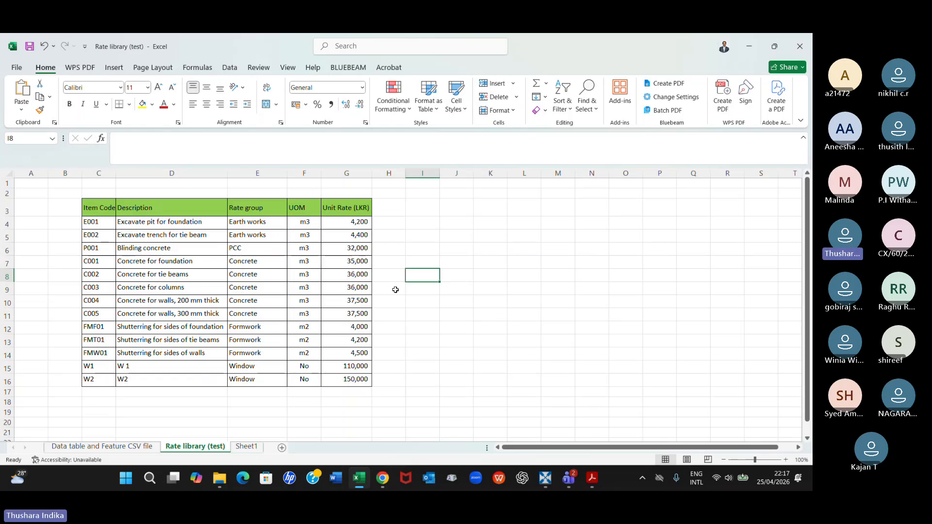
left_click(799, 44)
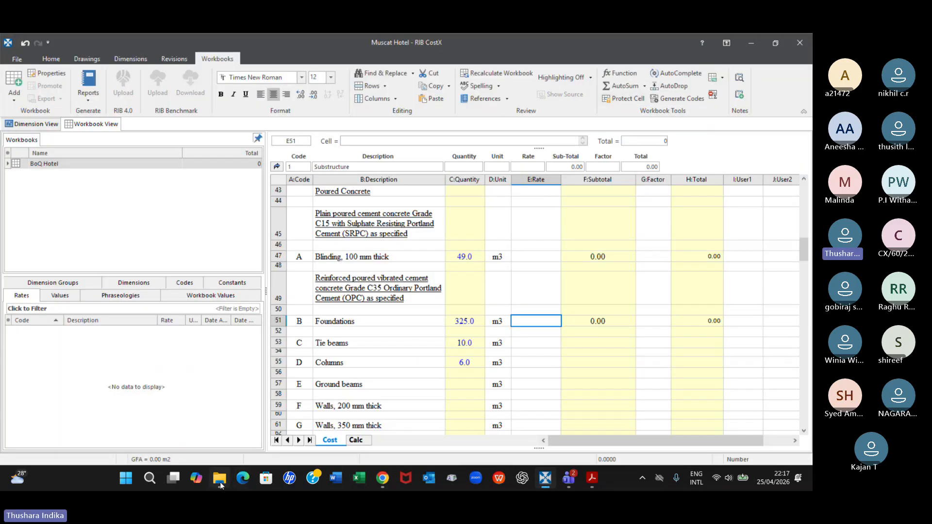
Open the Rate library (test) CSV from the B60_March 2026 folder, add a blank sheet and return to the rates sheet
left_click(219, 478)
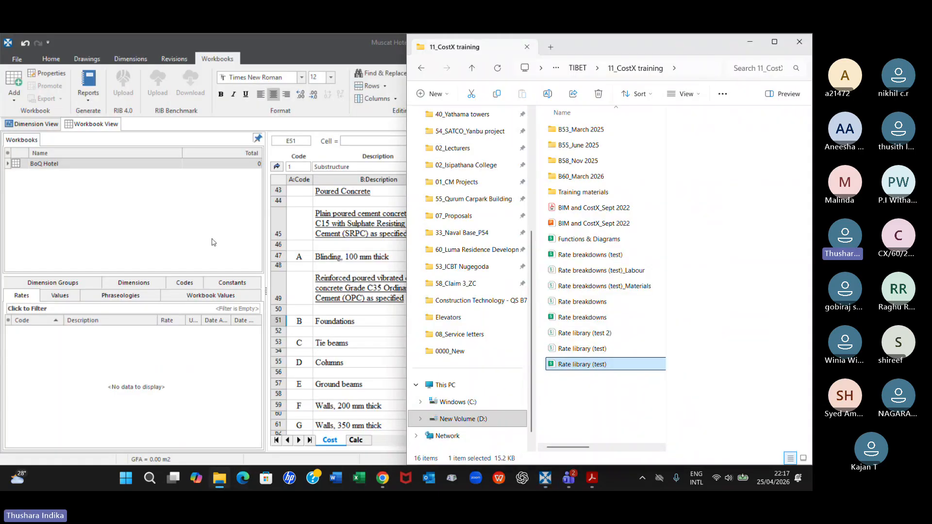
left_click(774, 42)
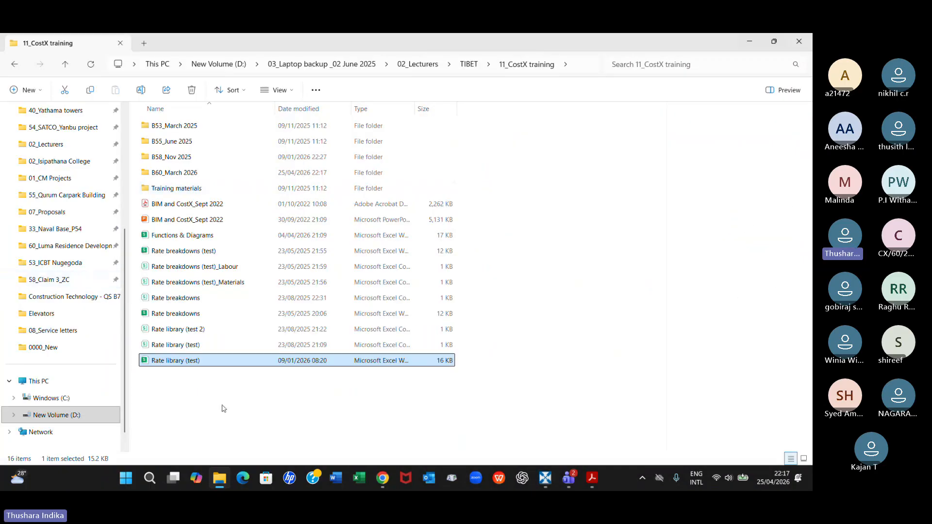
double_click(177, 173)
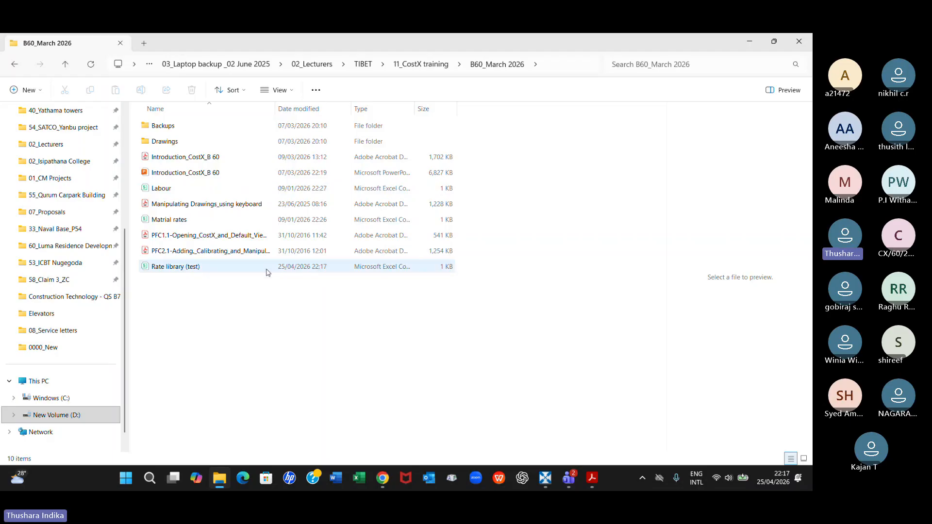
left_click(185, 270)
double_click(185, 271)
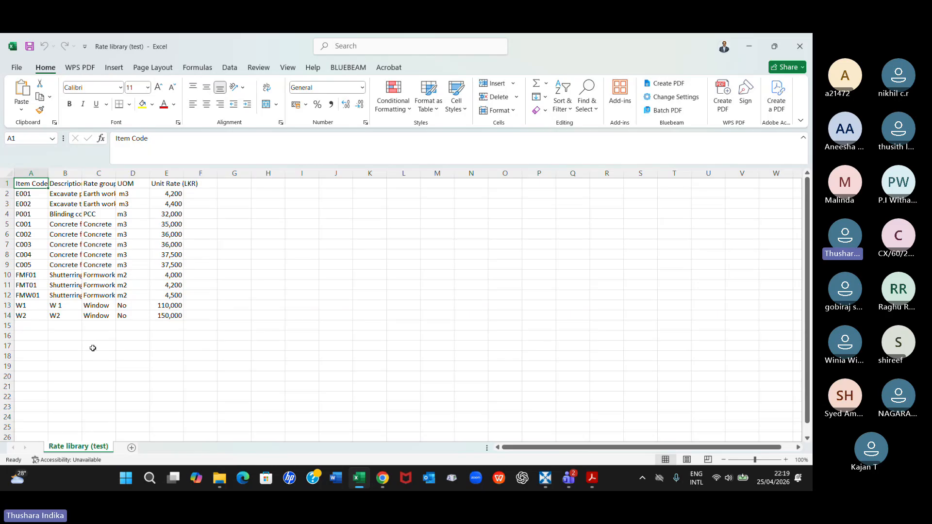
left_click(132, 447)
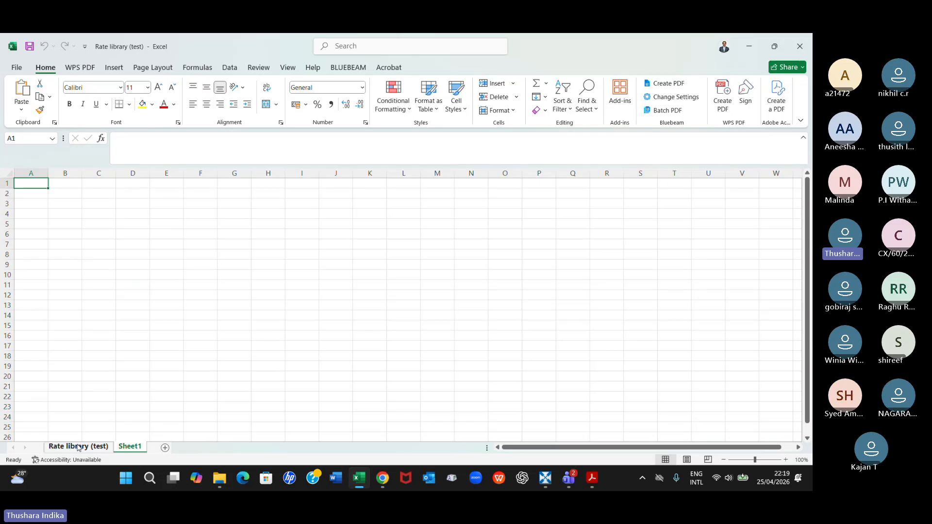
left_click(77, 447)
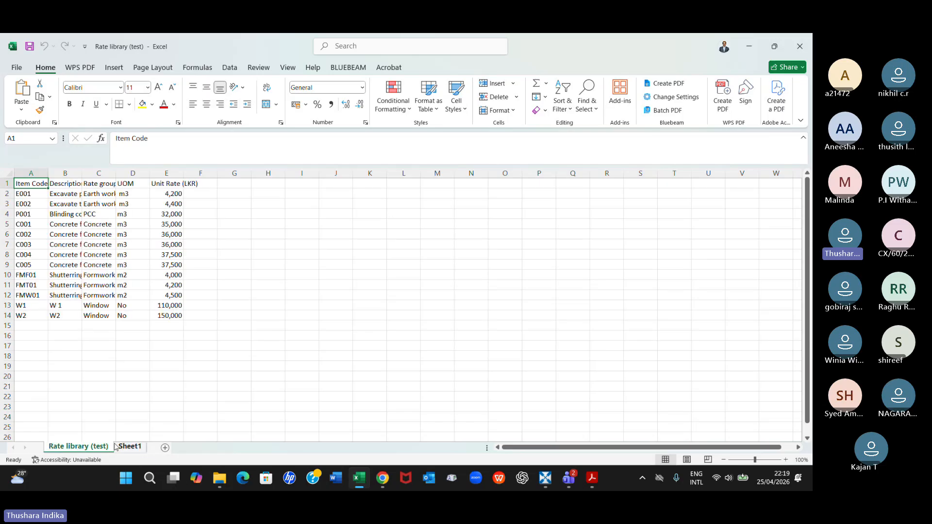
Open the Rate library (test) Excel workbook from the 11_CostX training folder and look through its sheets, ending on Rates
left_click(219, 478)
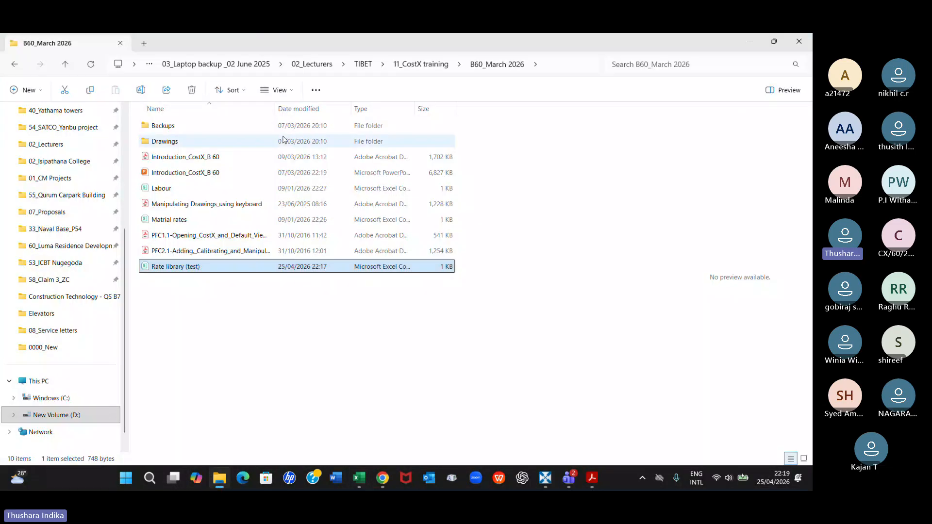
left_click(65, 66)
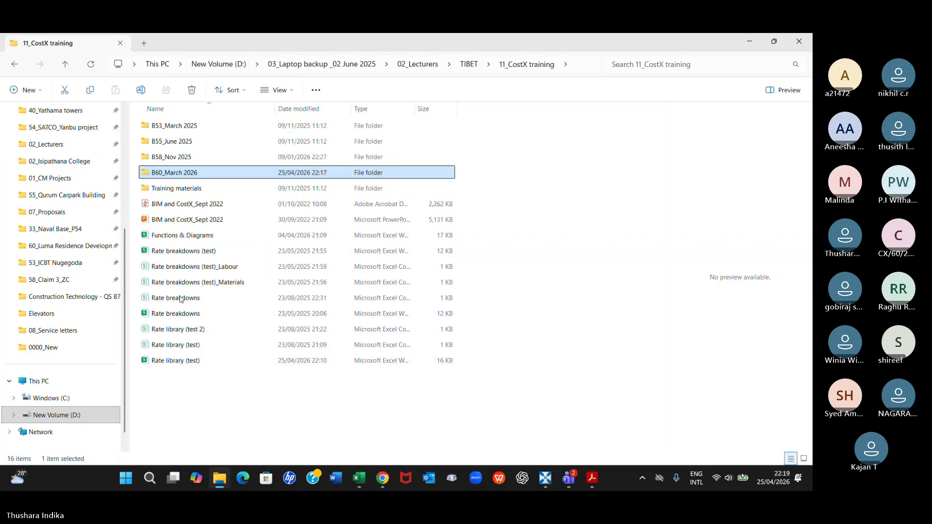
left_click(205, 254)
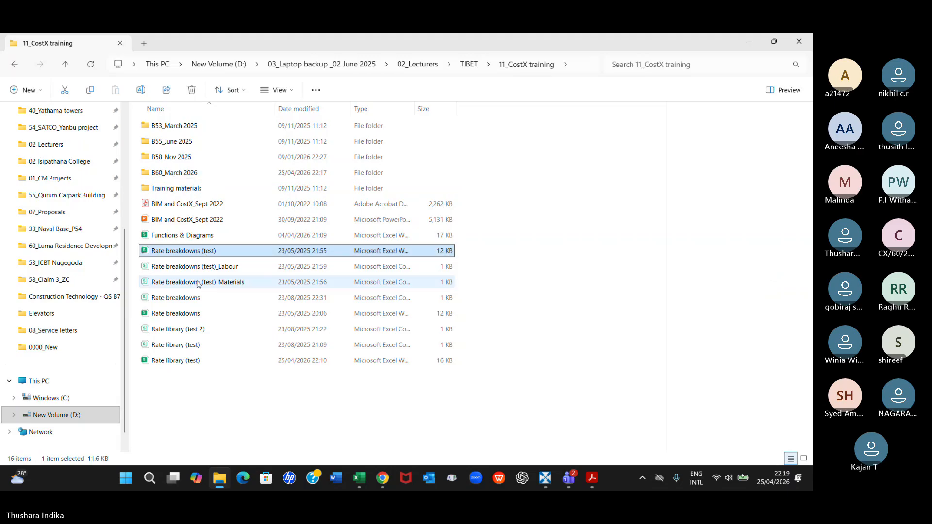
double_click(192, 361)
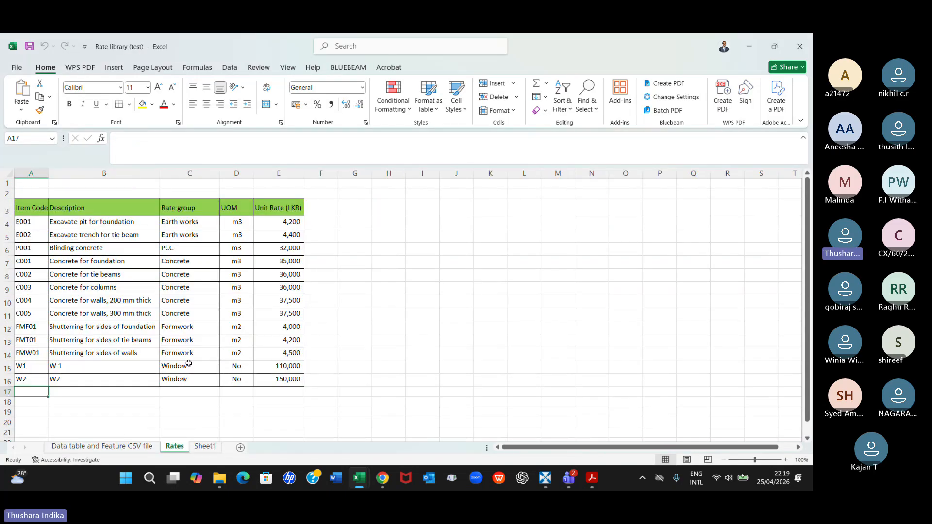
left_click(103, 447)
left_click(174, 447)
left_click(198, 448)
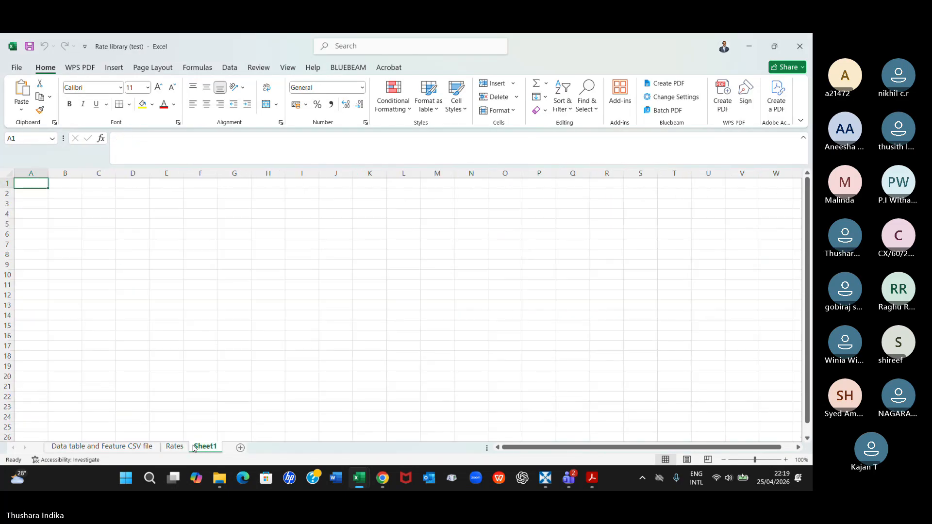
left_click(138, 447)
left_click(176, 447)
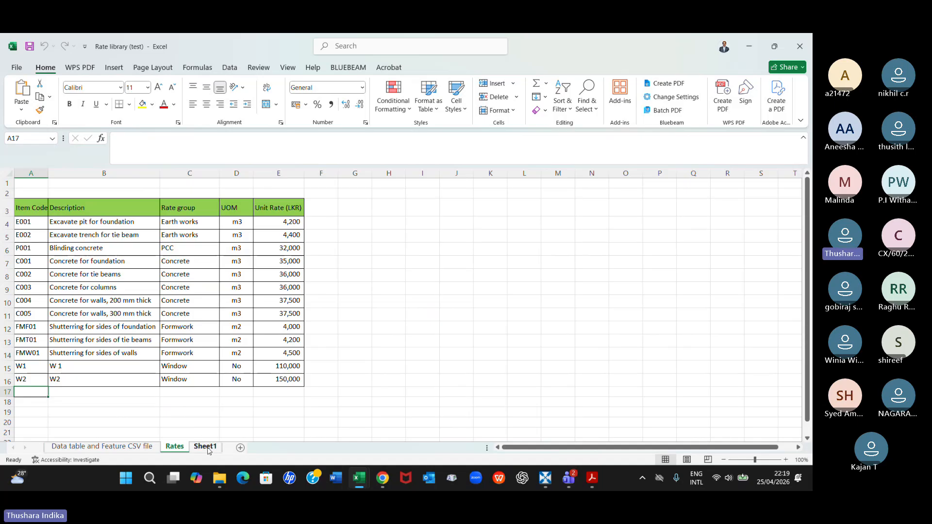
Look at Sheet1 and Rates in the Rate library (test) Excel workbook, view its Save As locations, and close the workbook
left_click(204, 447)
left_click(175, 447)
left_click(17, 67)
left_click(16, 230)
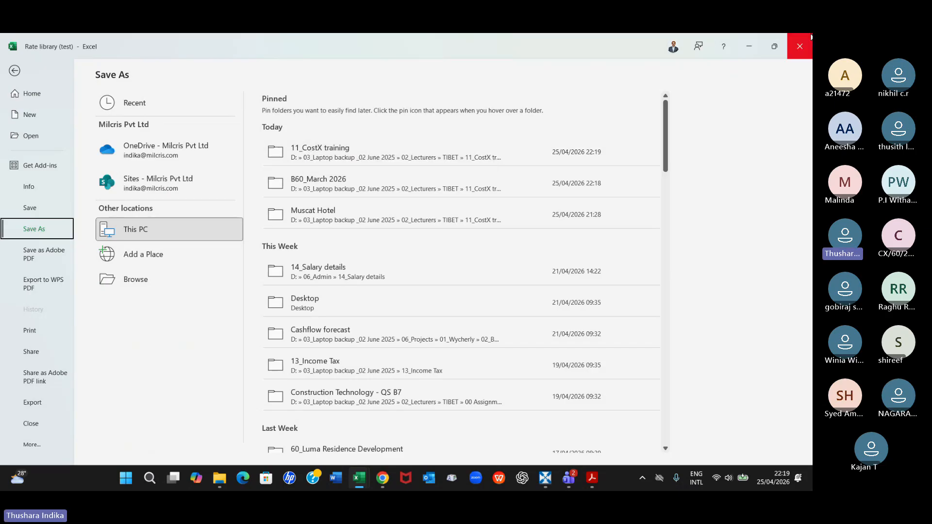
key("Escape")
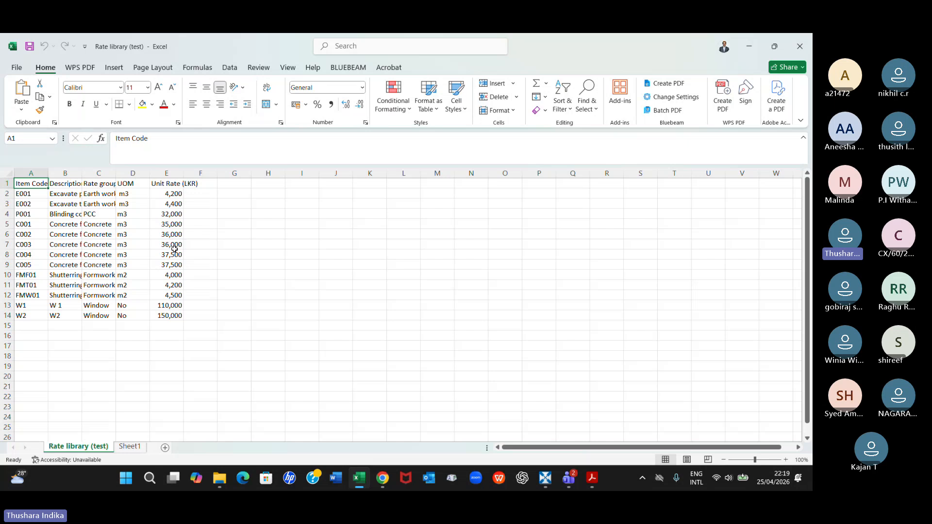
Compare the sheets of the Rate library (test) CSV with the reopened Excel workbook of the same name, and close the Excel workbook
left_click(126, 448)
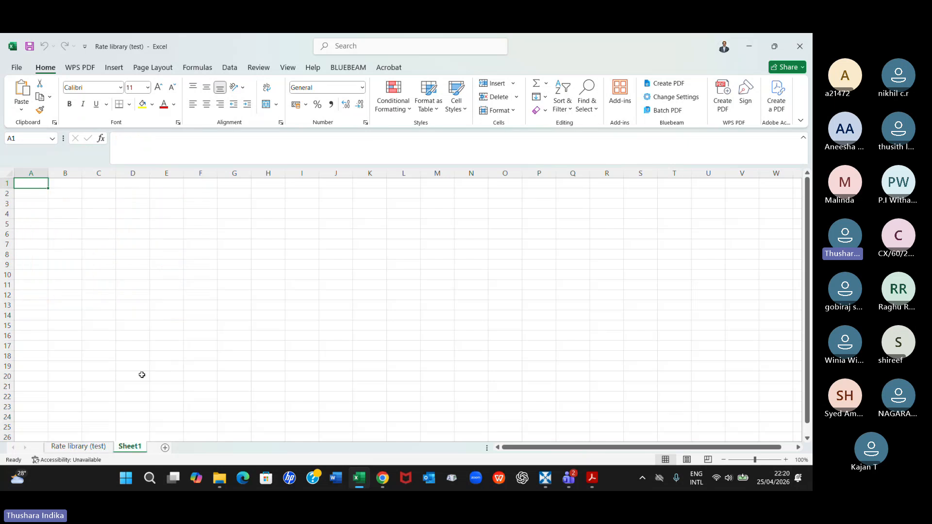
key("ctrl+Page_Up")
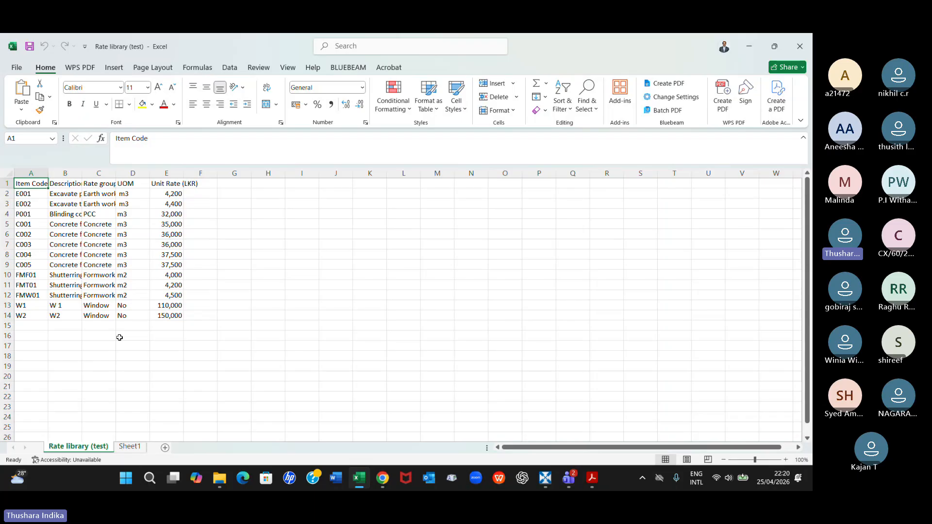
left_click(363, 479)
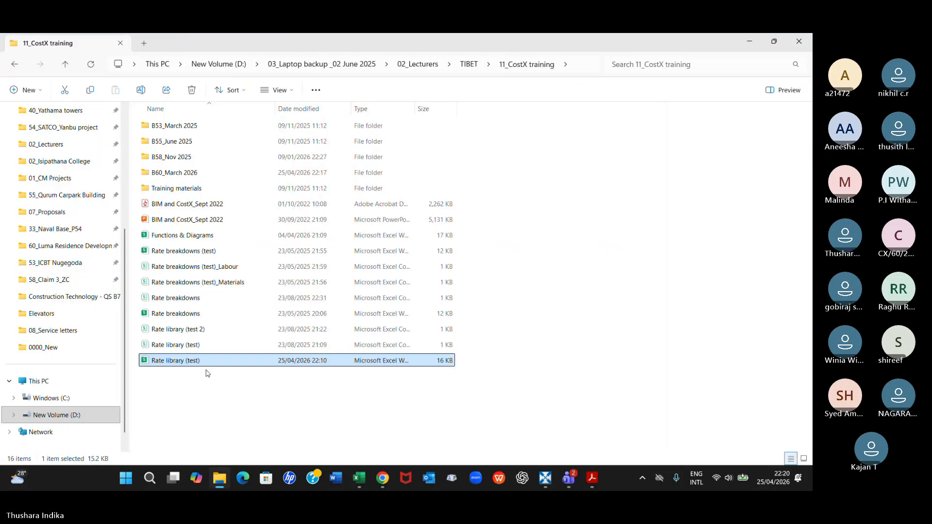
left_click(357, 479)
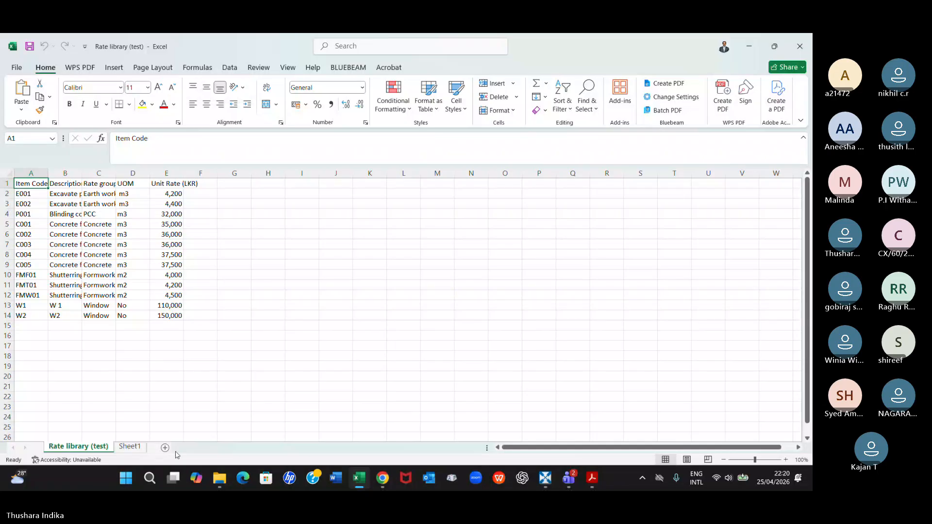
left_click(225, 483)
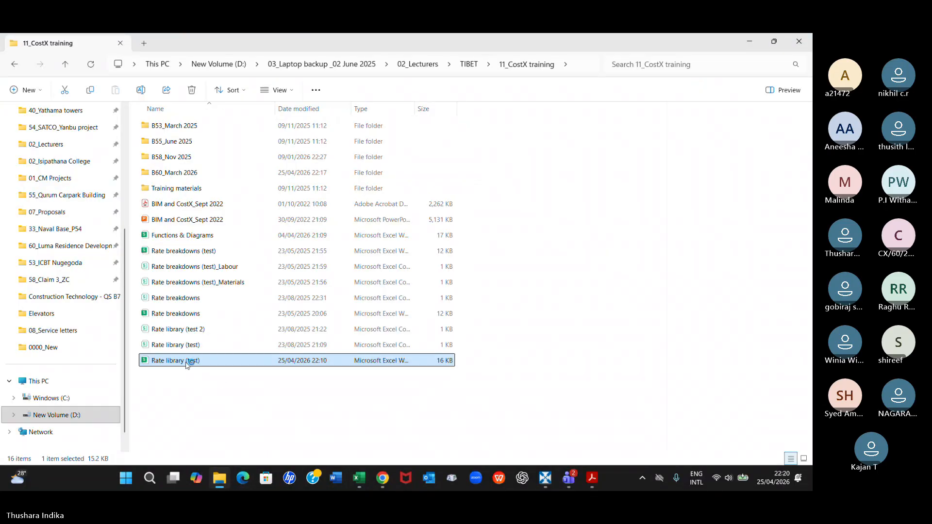
double_click(188, 360)
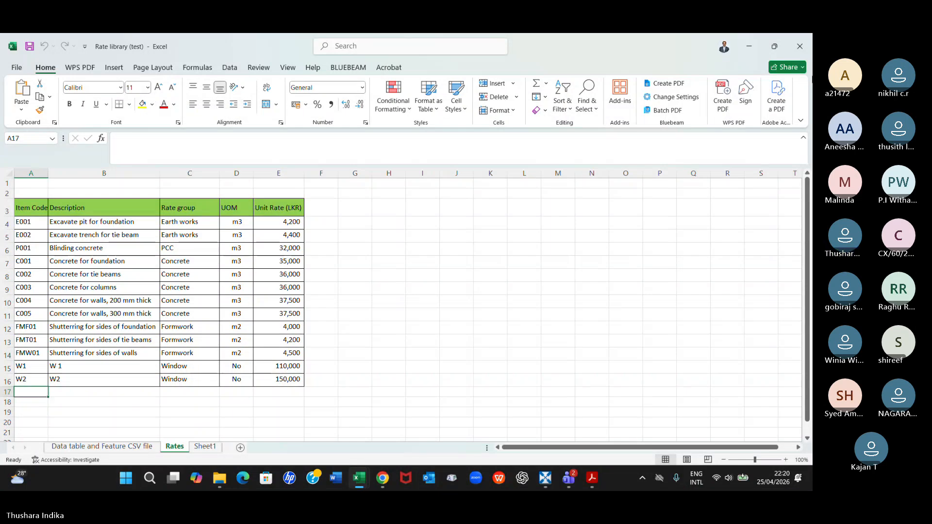
left_click(800, 46)
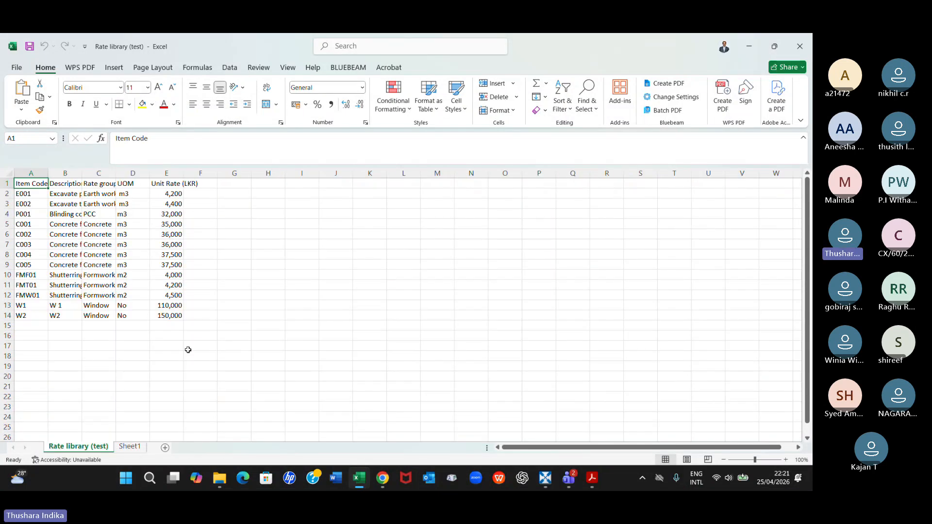
Close the Rate library (test) CSV file without saving the changes
left_click(56, 348)
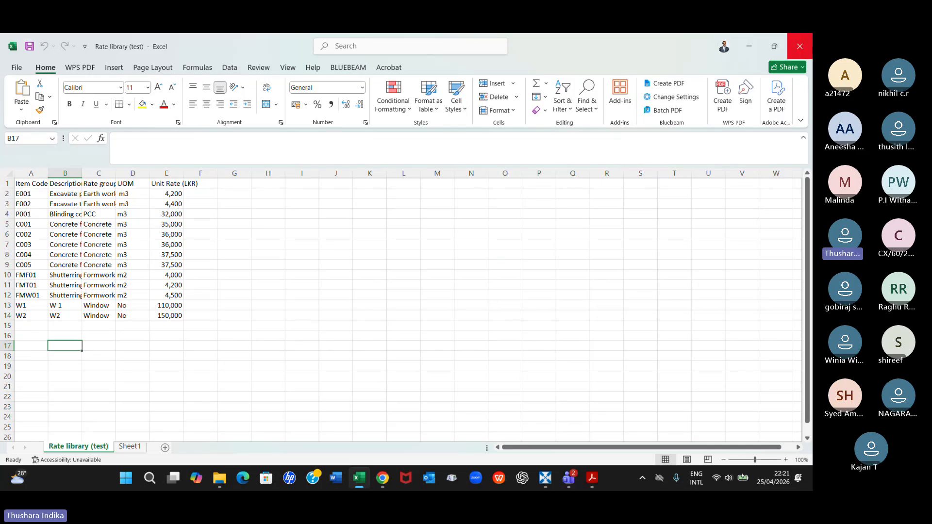
left_click(801, 46)
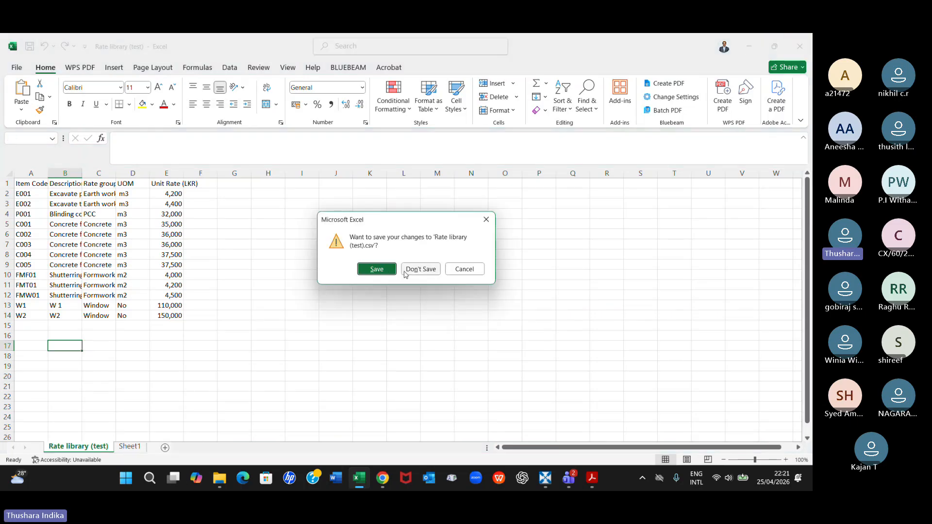
left_click(407, 271)
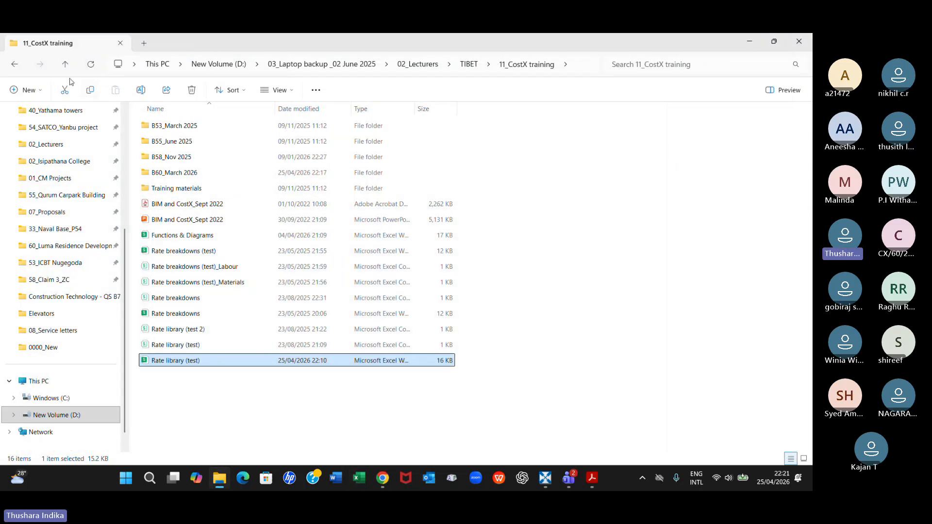
Go to the B60_March 2026 folder inside 11_CostX training and open the properties of the Rate library (test) CSV file
left_click(65, 64)
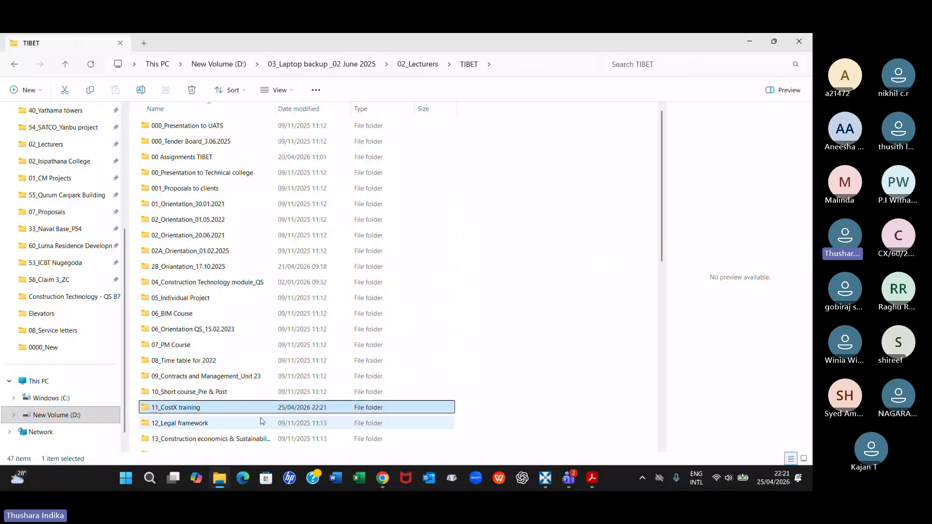
double_click(189, 411)
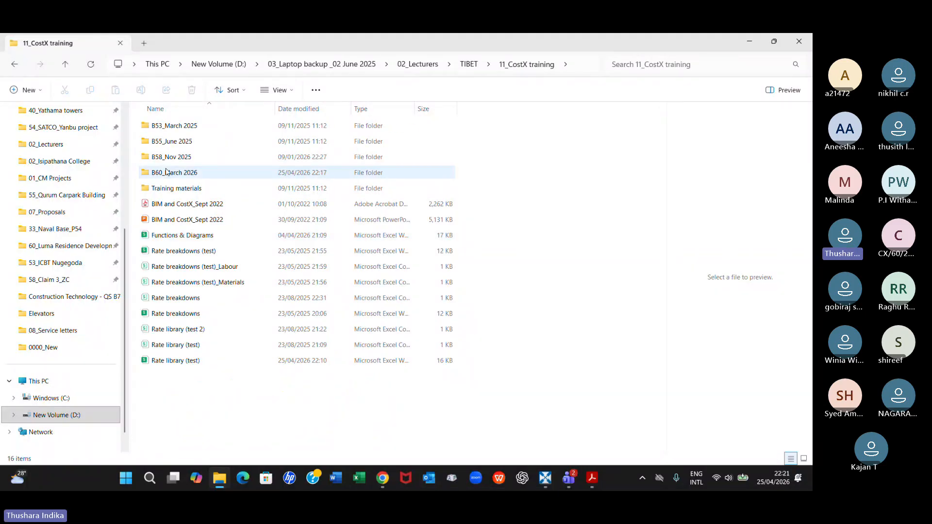
double_click(166, 172)
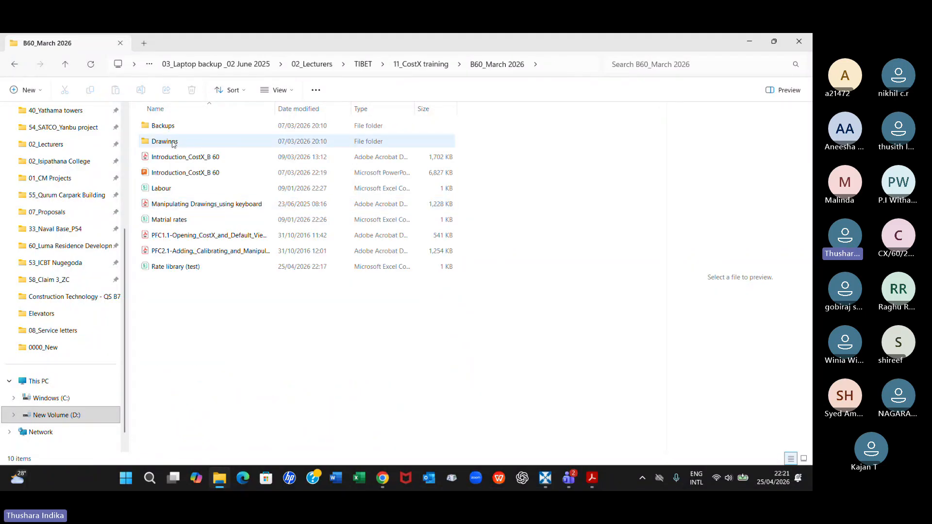
right_click(190, 272)
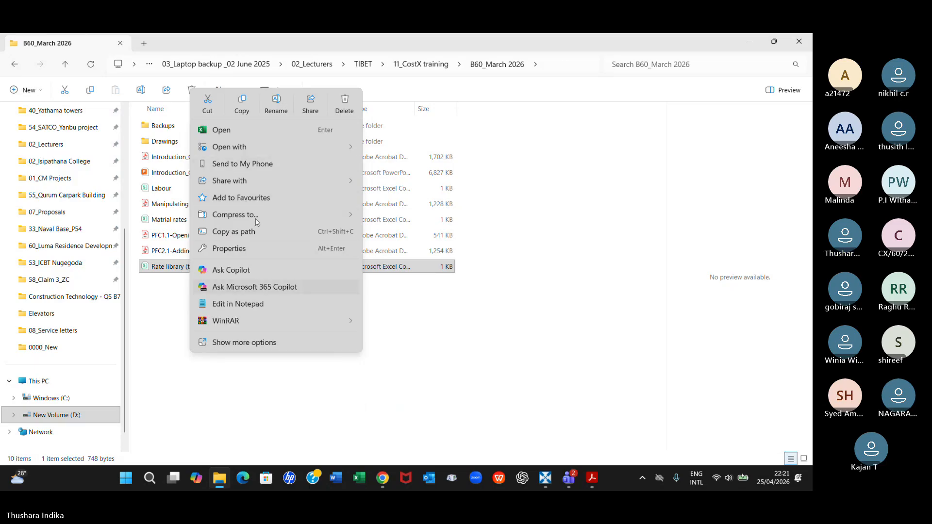
left_click(240, 251)
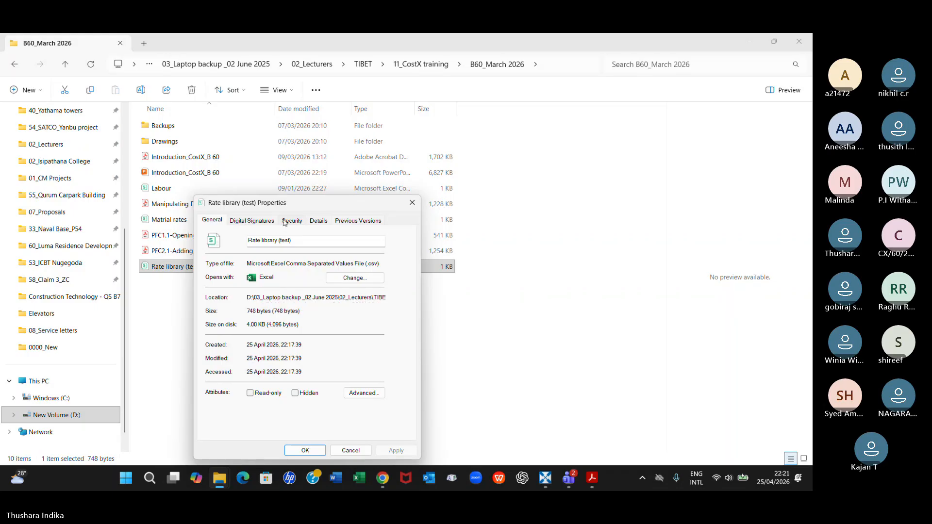
Examine the CSV file's details, security, digital signatures, previous versions and file type in its properties, and close them
left_click(317, 221)
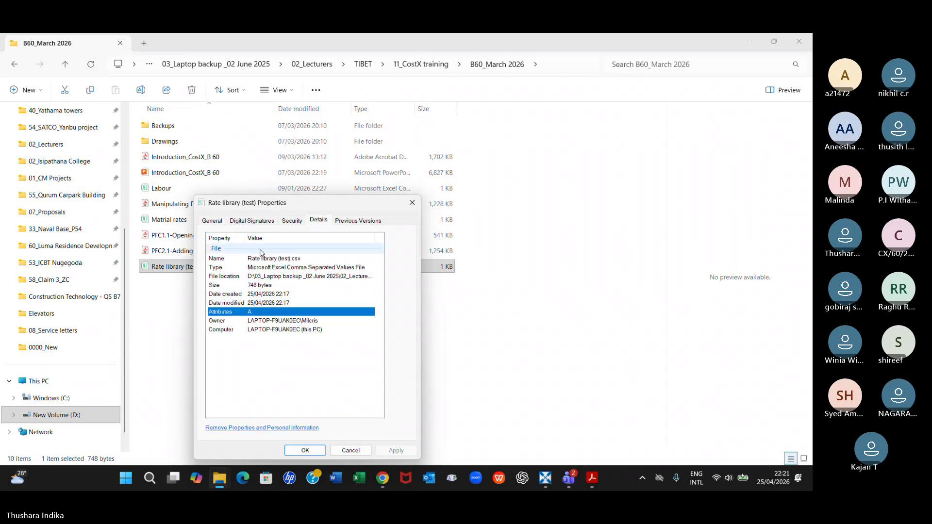
left_click(291, 221)
left_click(257, 223)
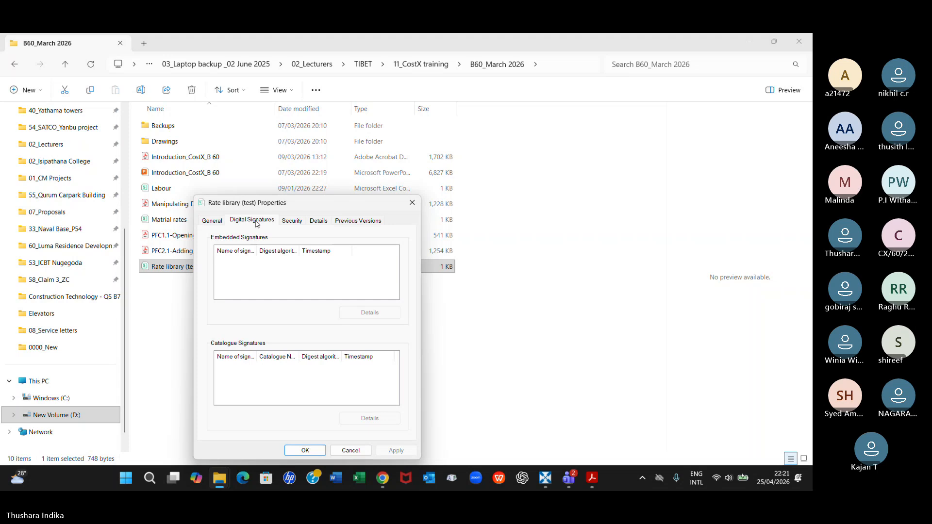
left_click(364, 221)
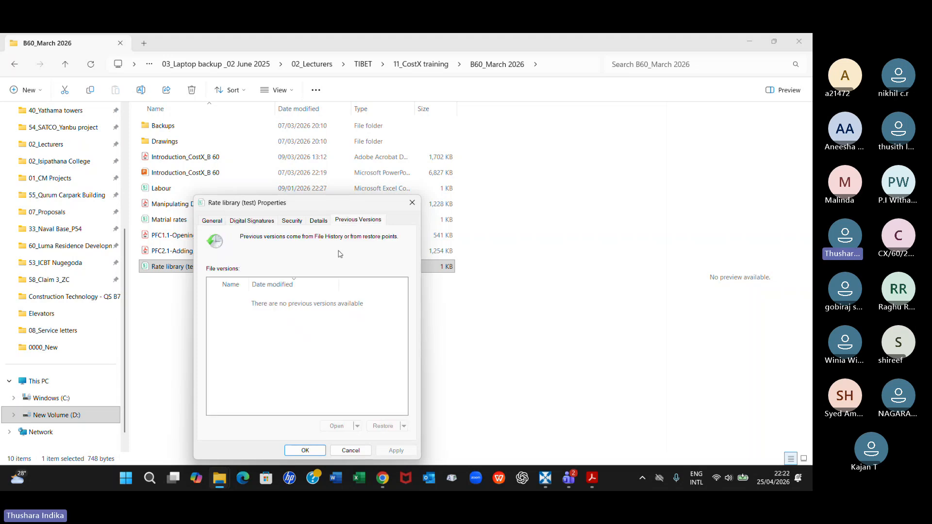
left_click(213, 221)
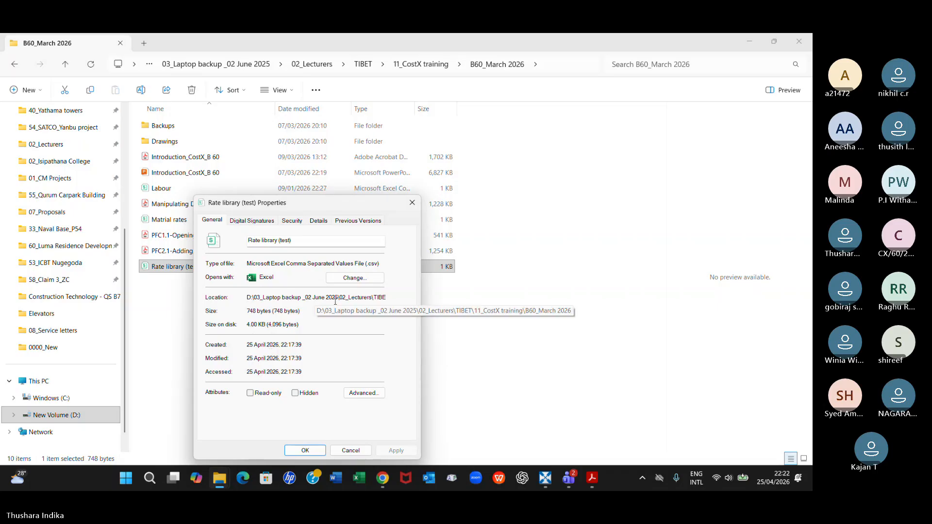
double_click(367, 266)
left_click_drag(367, 267, 249, 257)
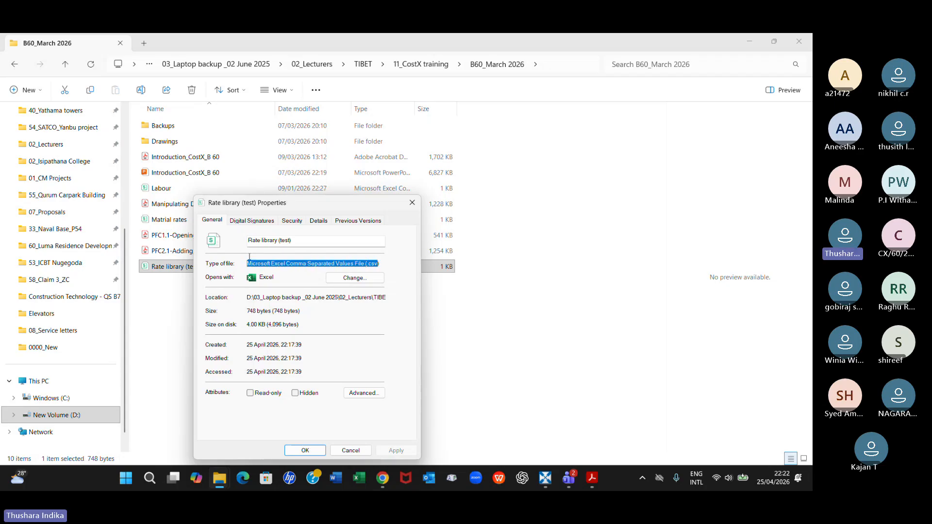
left_click(377, 266)
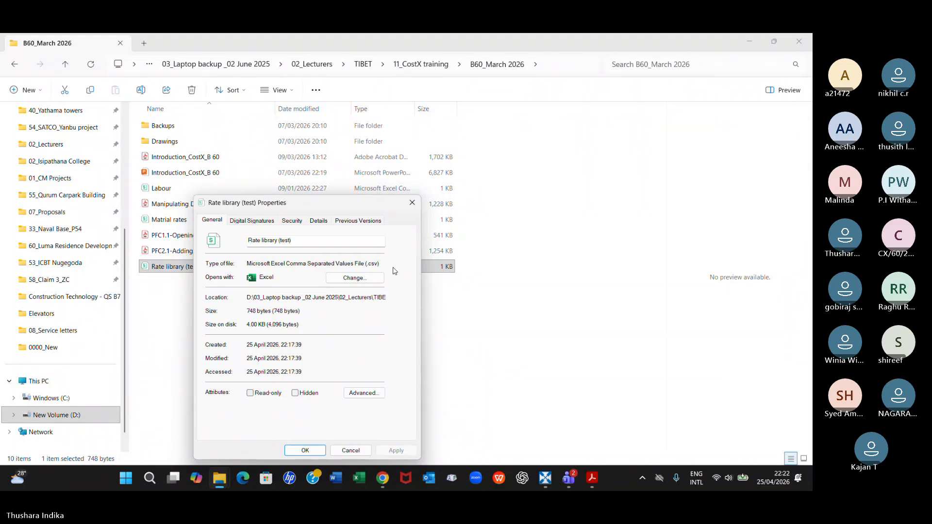
left_click(412, 203)
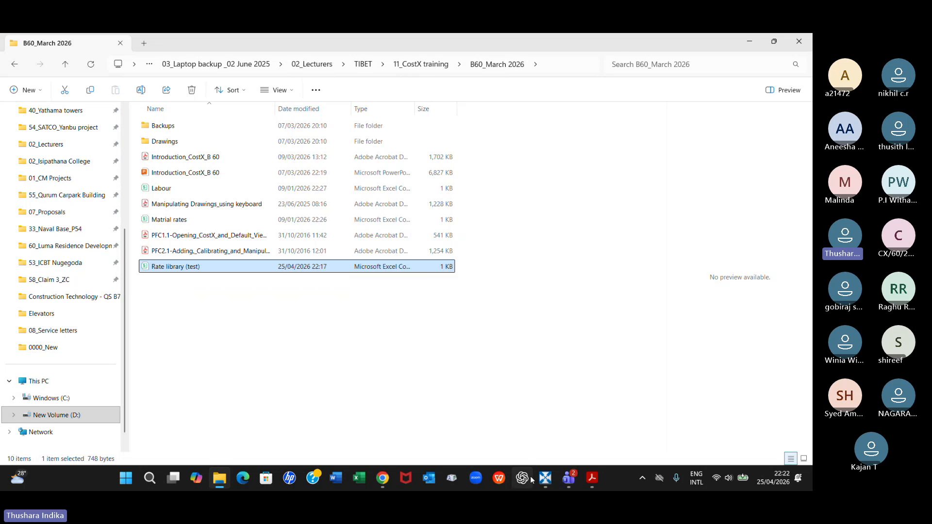
Switch to the Muscat Hotel project in RIB CostX
mouse_move(545, 478)
left_click(534, 449)
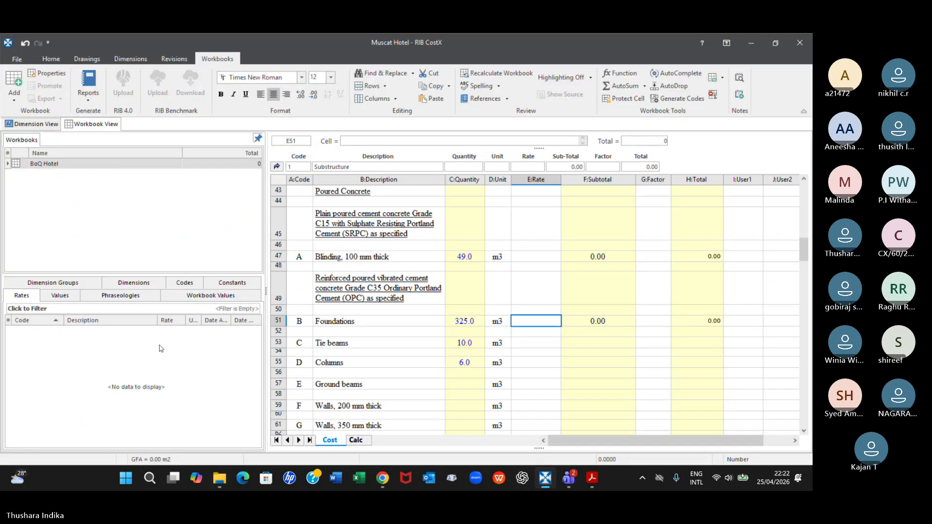
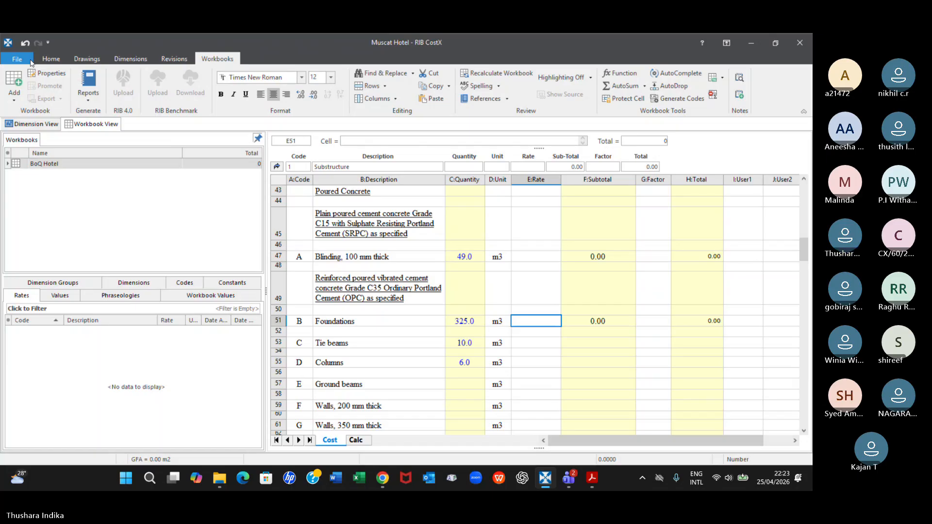
Look through the Measurement and Costing sections of System Administration, including the rate libraries, and close it
left_click(23, 61)
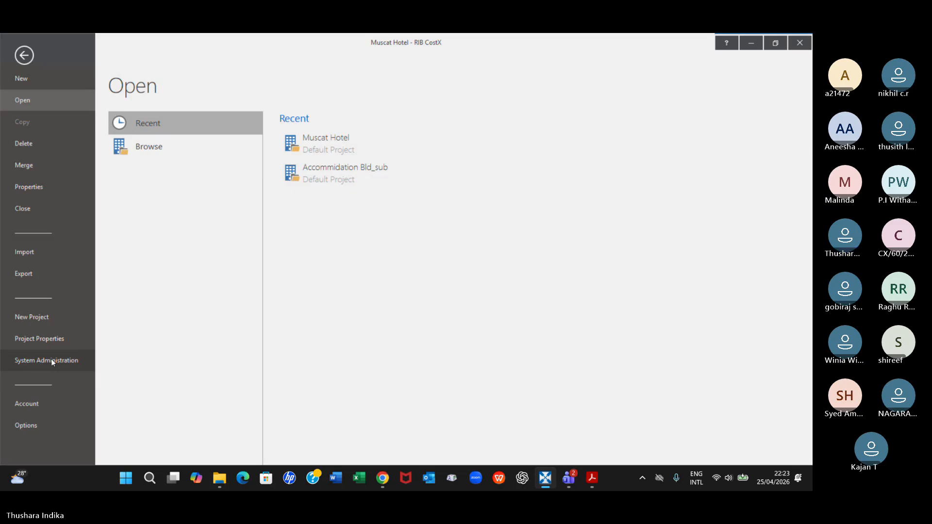
left_click(23, 55)
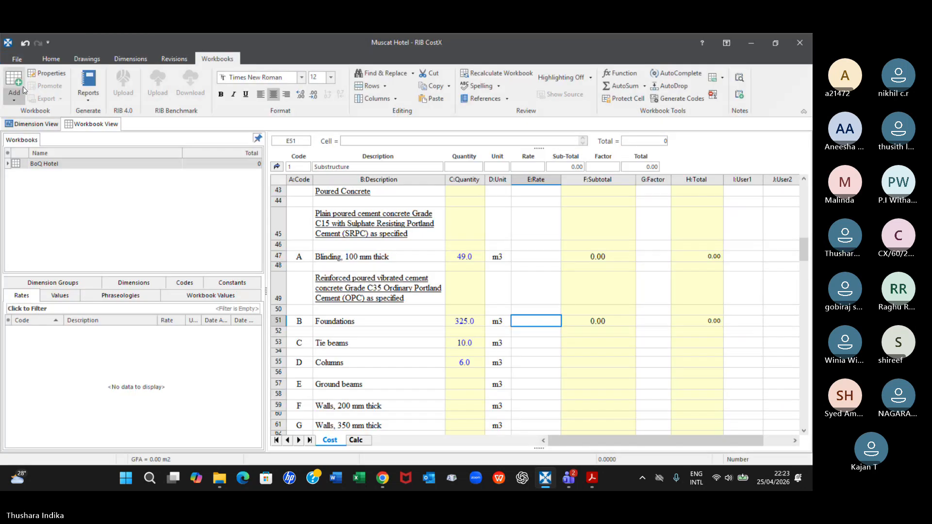
left_click(19, 58)
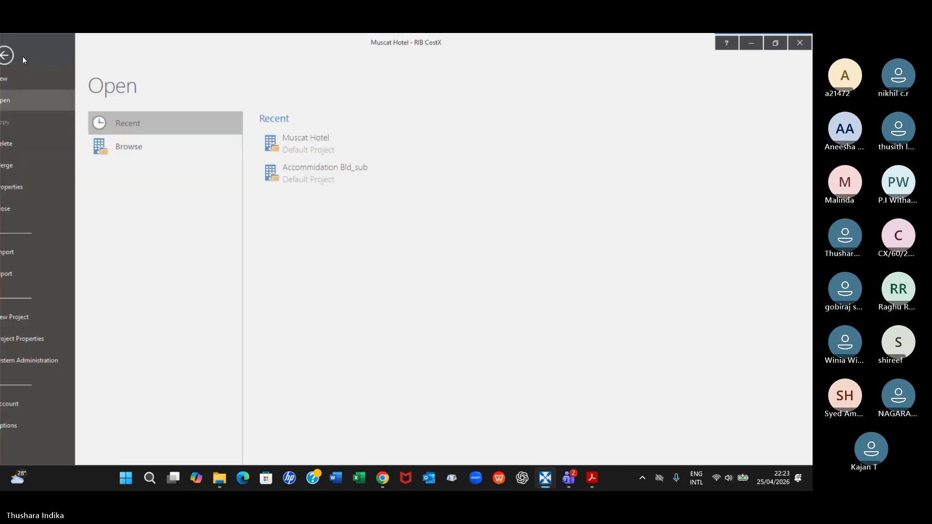
left_click(31, 359)
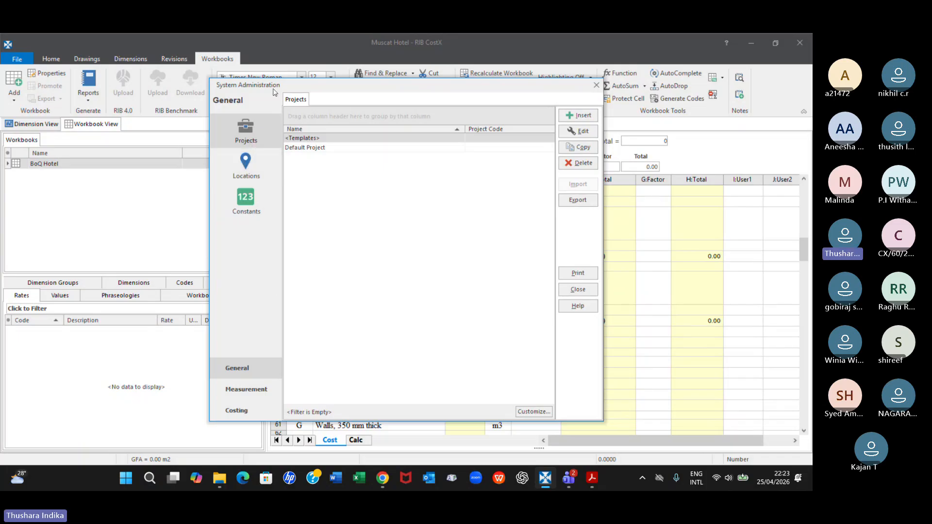
left_click(245, 391)
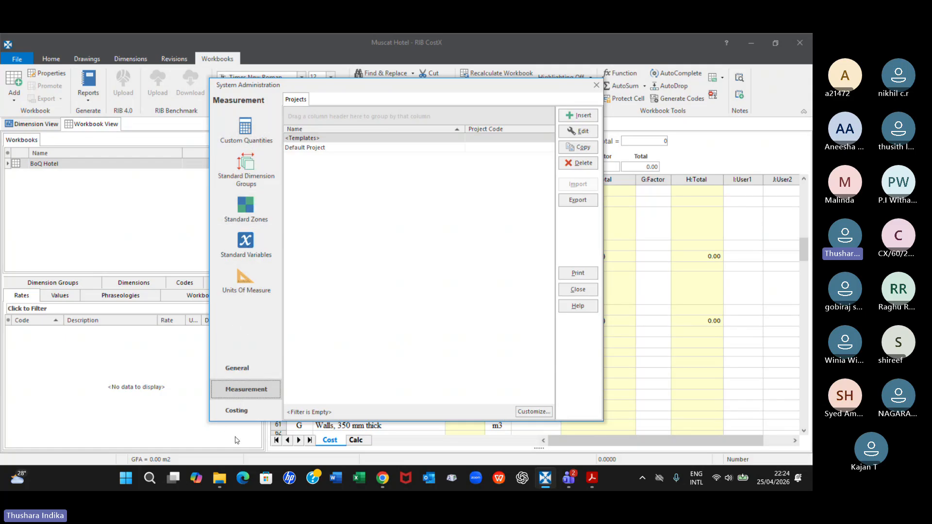
left_click(238, 412)
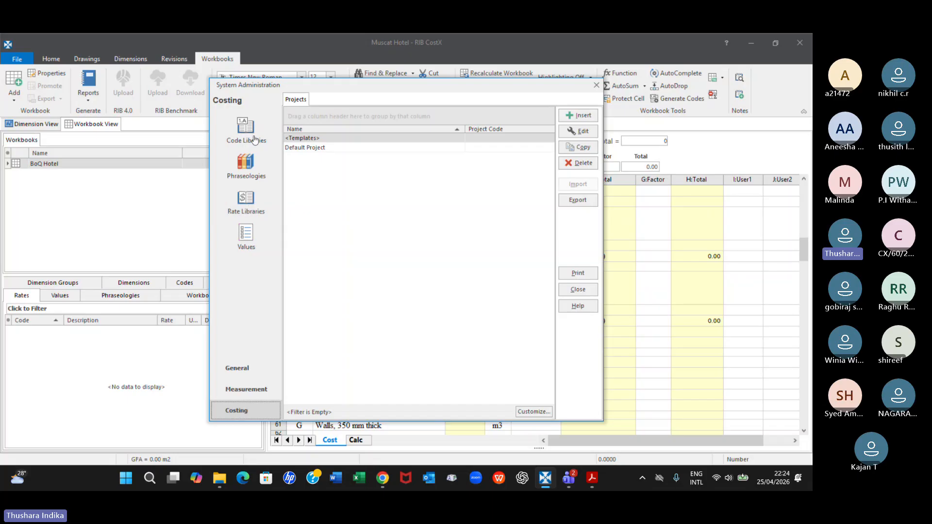
left_click(251, 213)
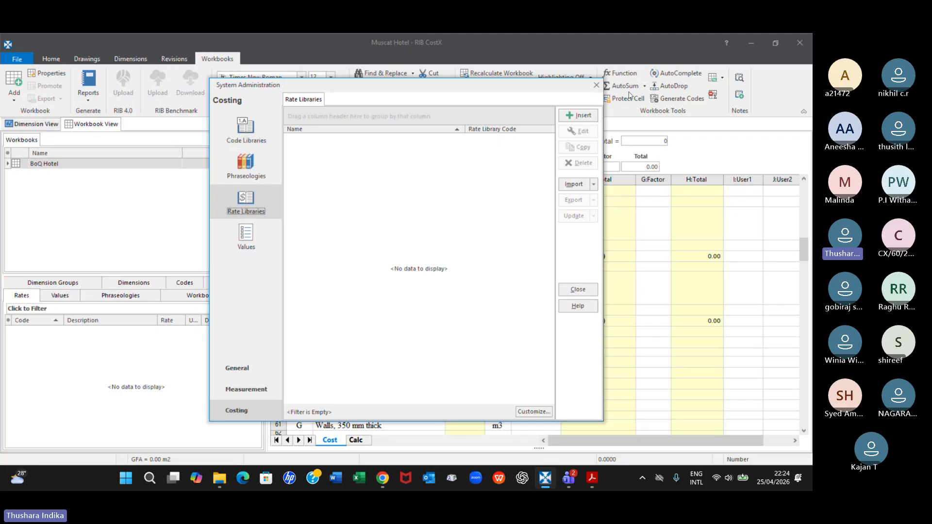
left_click(600, 86)
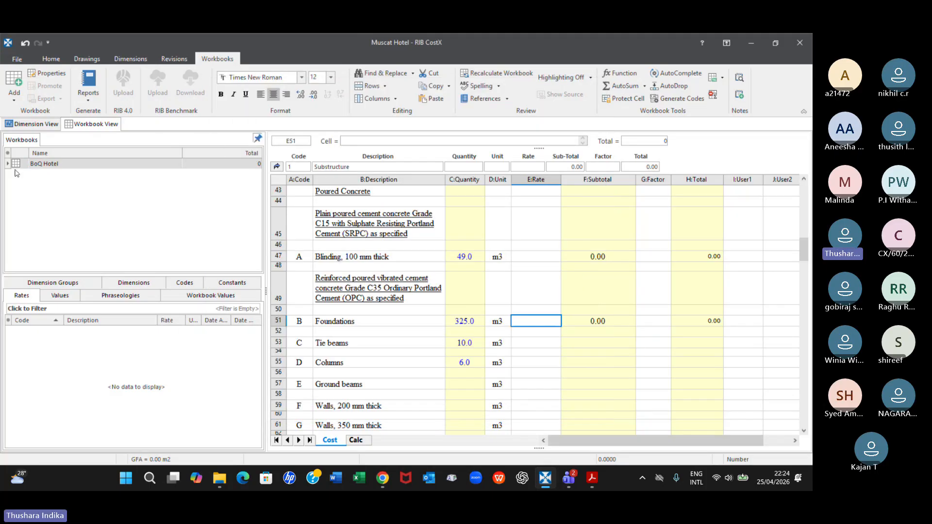
Open the rate libraries in the Costing section of System Administration and check the available import options
left_click(17, 59)
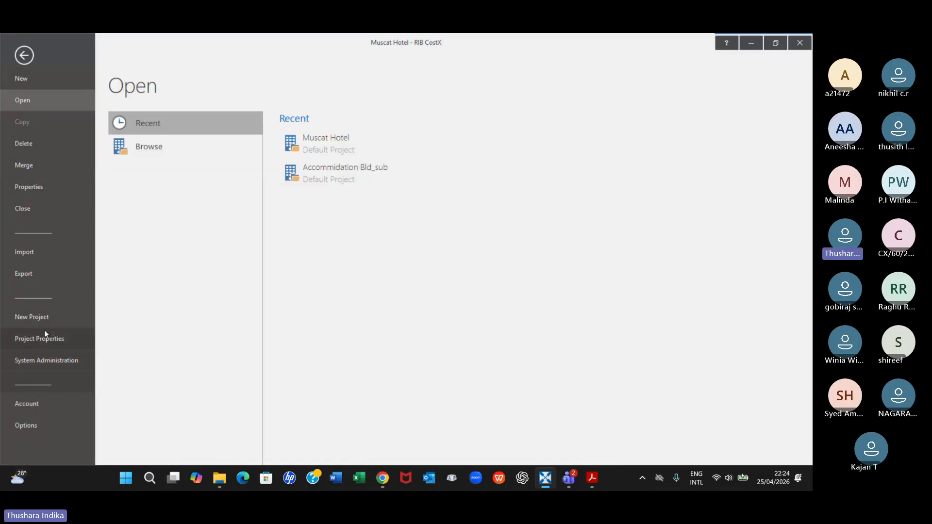
left_click(40, 362)
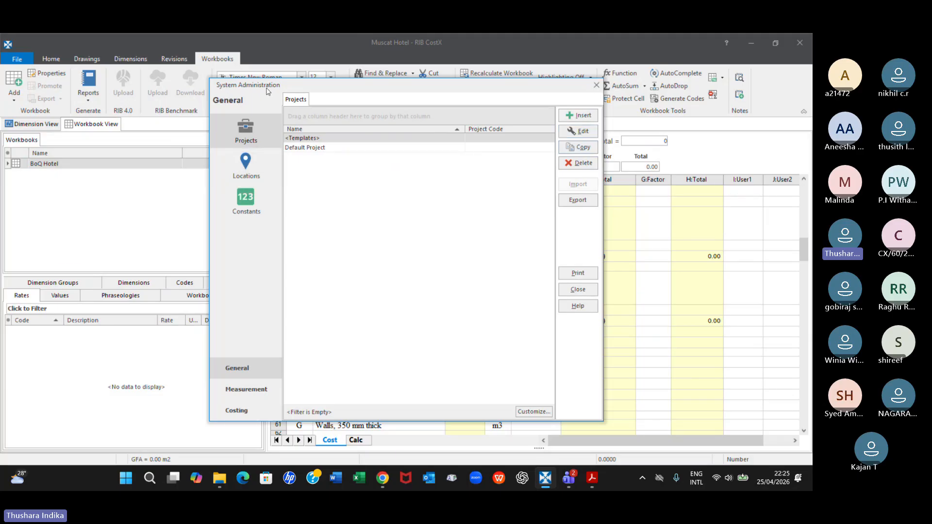
left_click(238, 412)
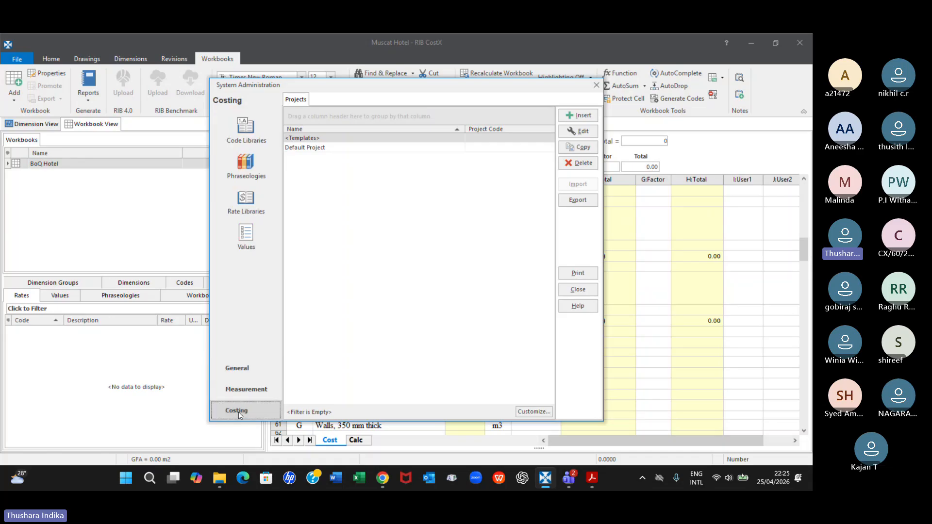
left_click(246, 206)
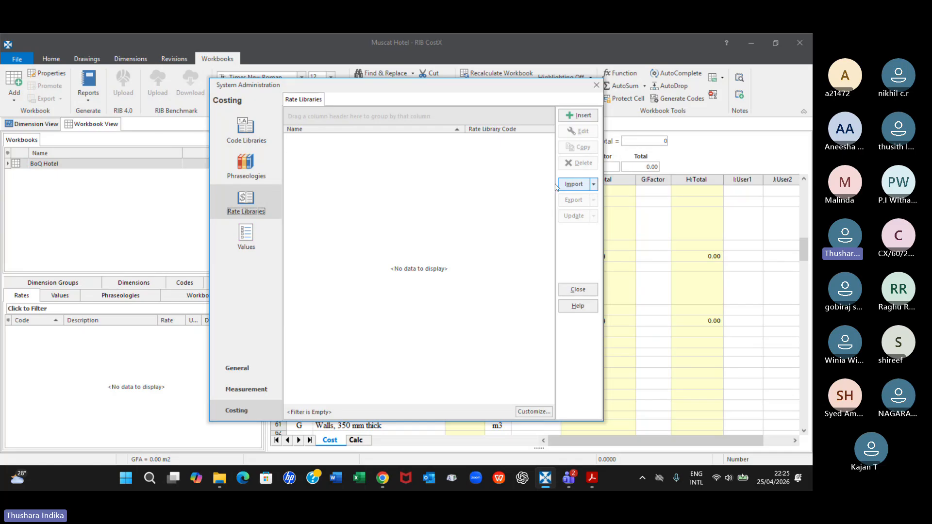
left_click(593, 185)
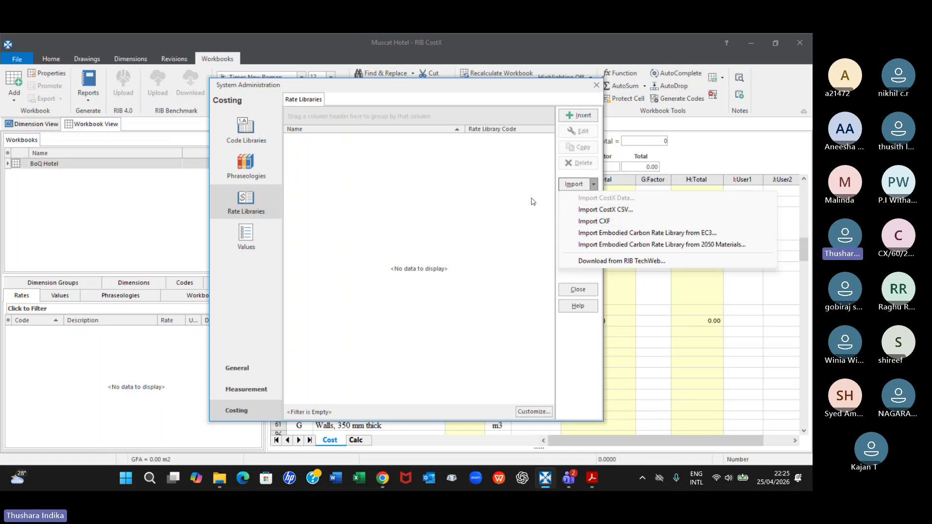
left_click(496, 186)
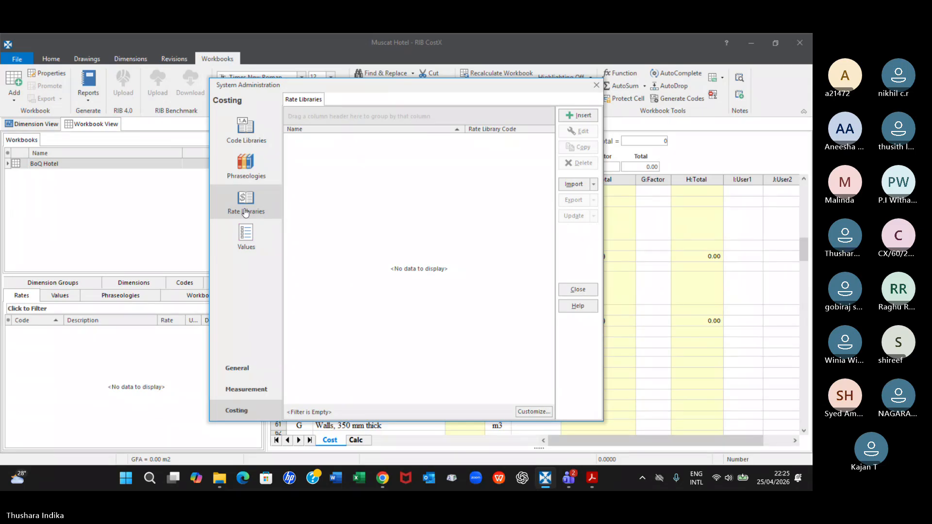
left_click(593, 185)
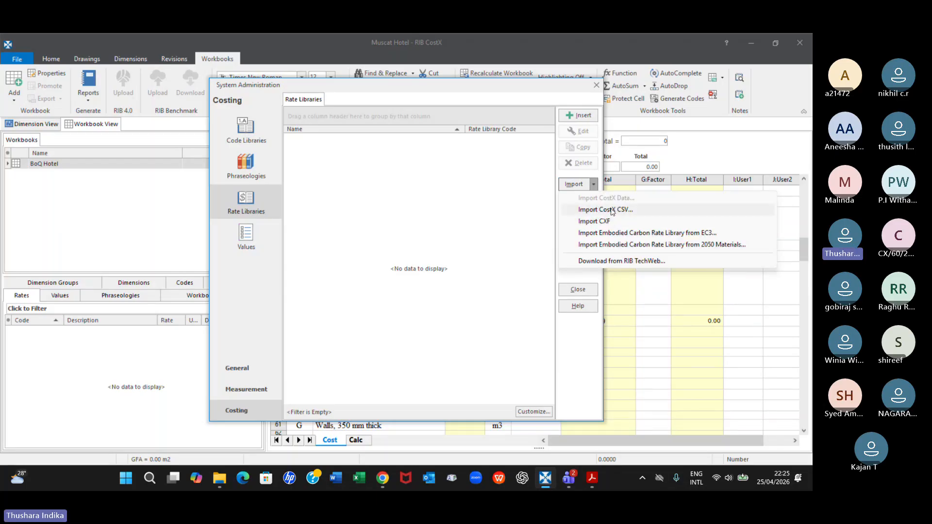
left_click(612, 211)
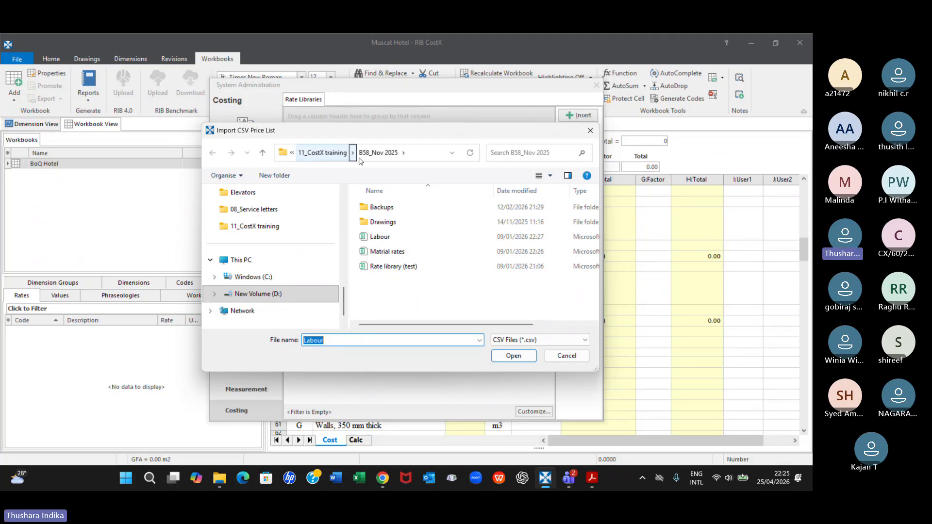
left_click(451, 154)
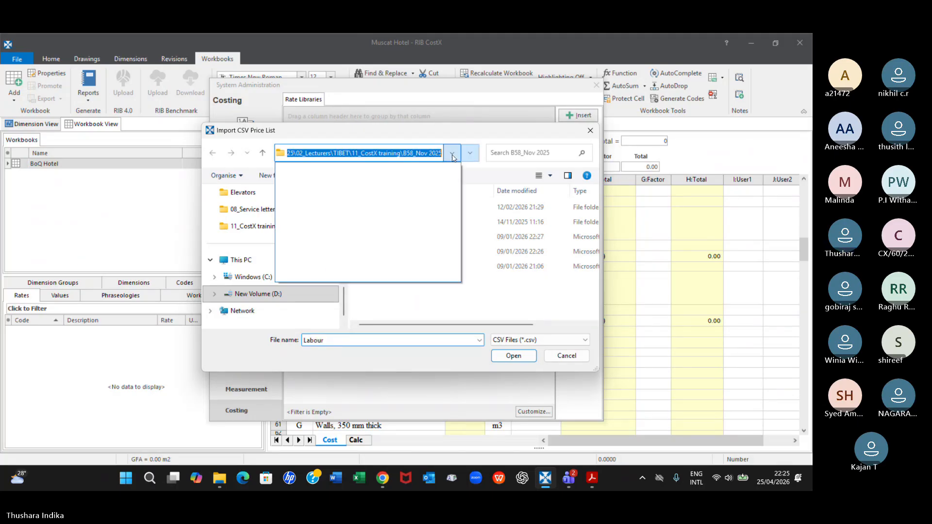
left_click(480, 208)
left_click(262, 153)
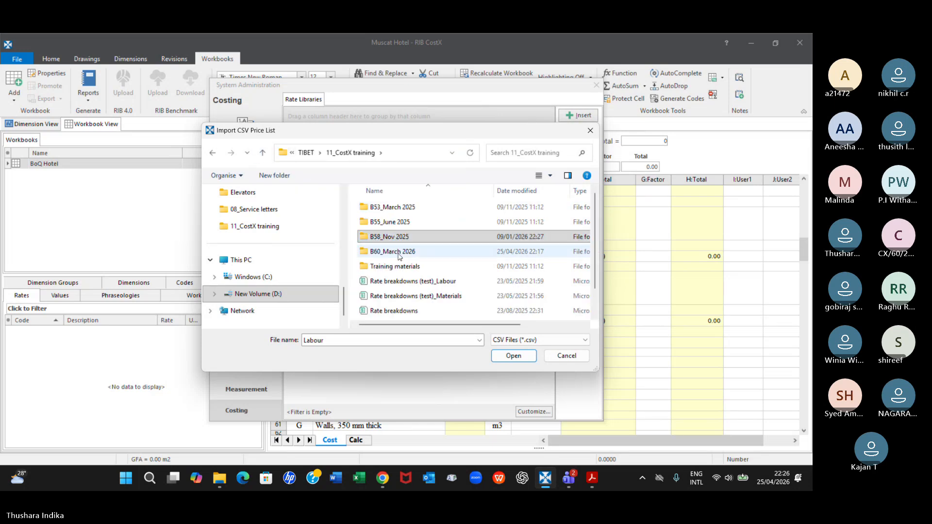
double_click(380, 253)
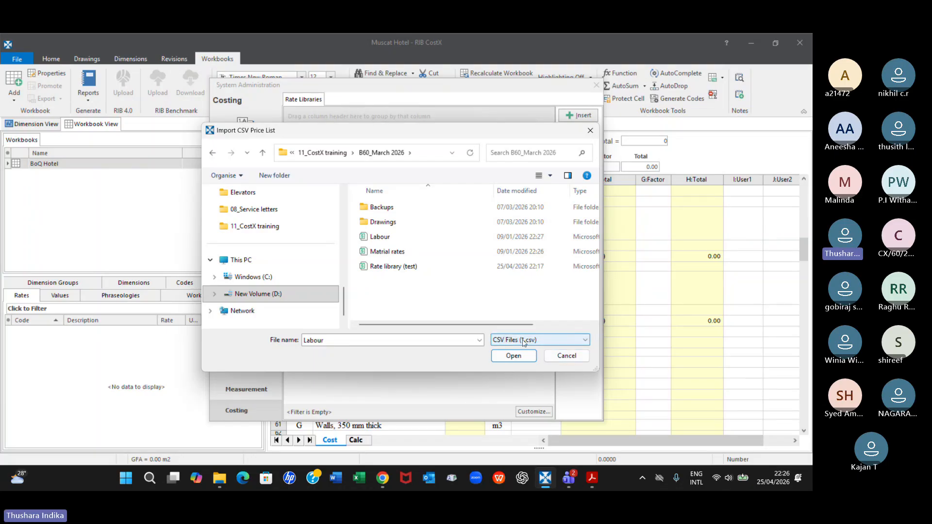
left_click(386, 267)
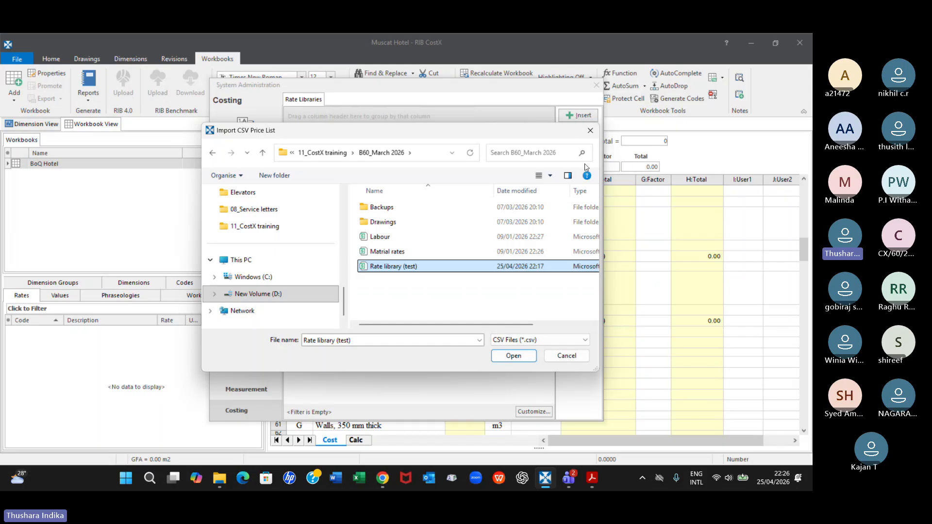
left_click(591, 130)
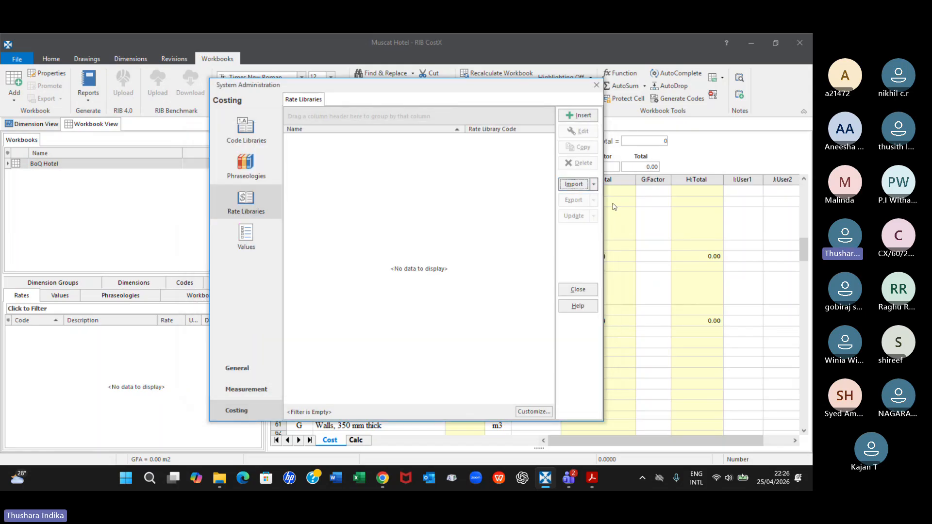
Start a CostX CSV import using the Rate library (test) file from the B58_Nov 2025 folder
left_click(594, 185)
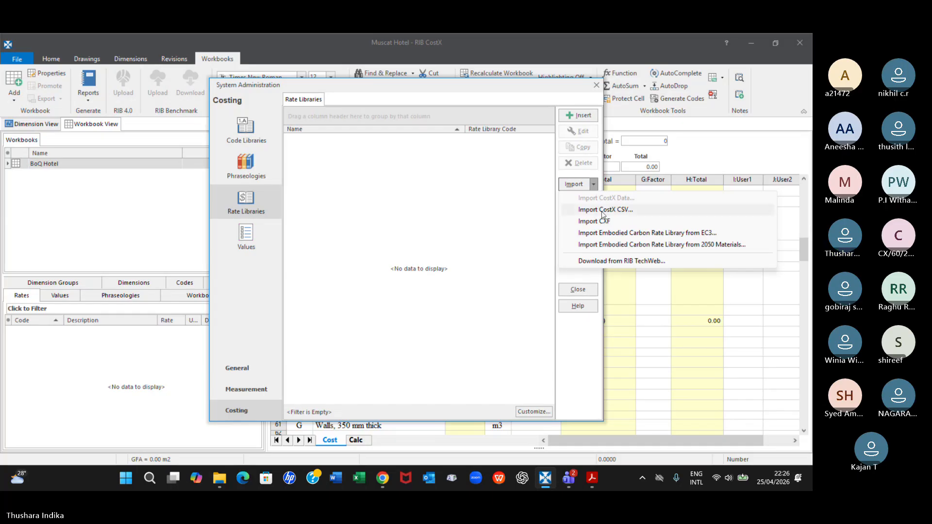
left_click(607, 210)
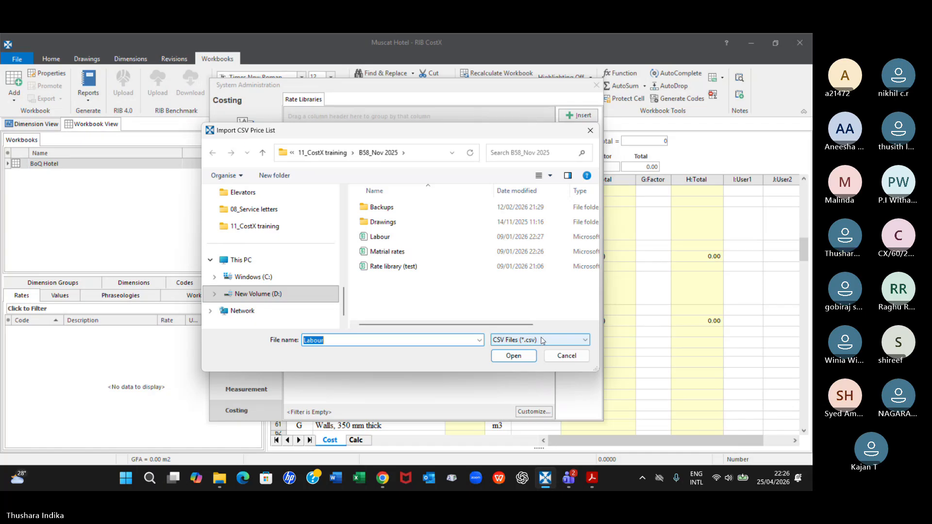
left_click(374, 267)
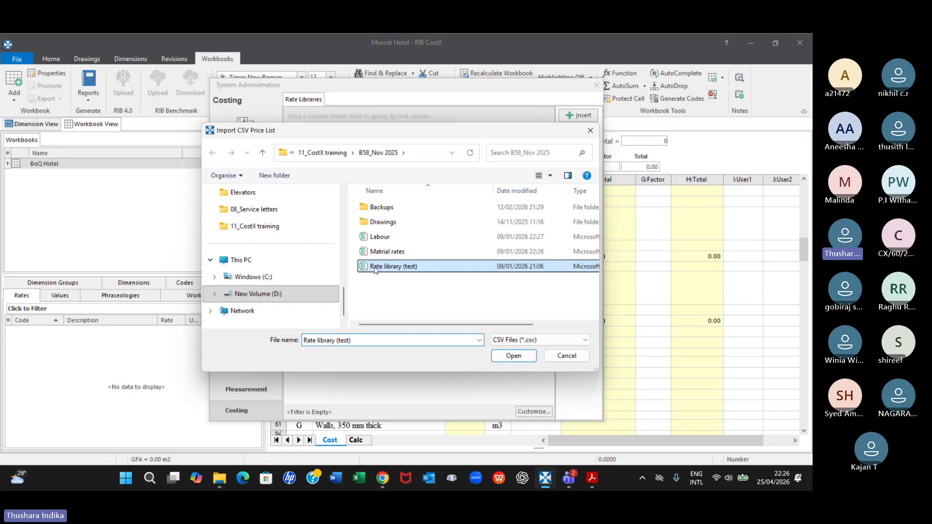
left_click(513, 356)
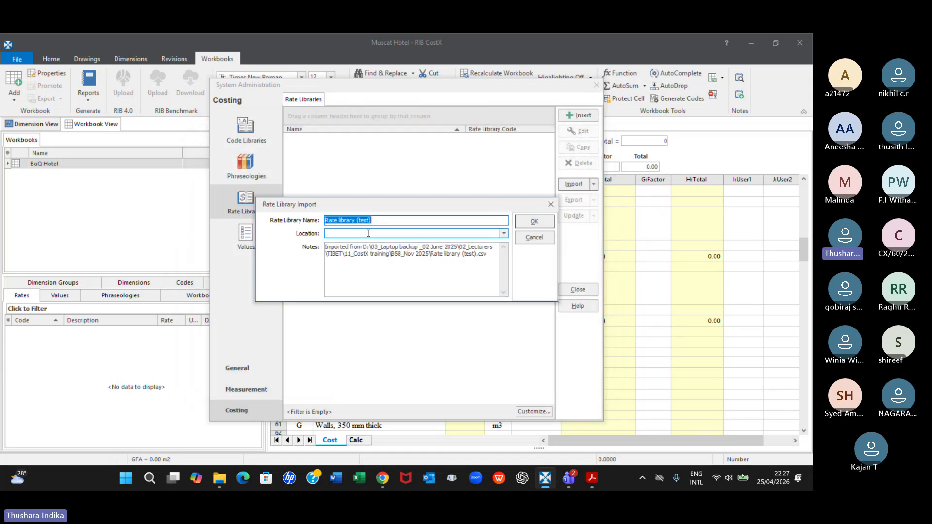
Name the imported rate library Rate library_B60
left_click(385, 223)
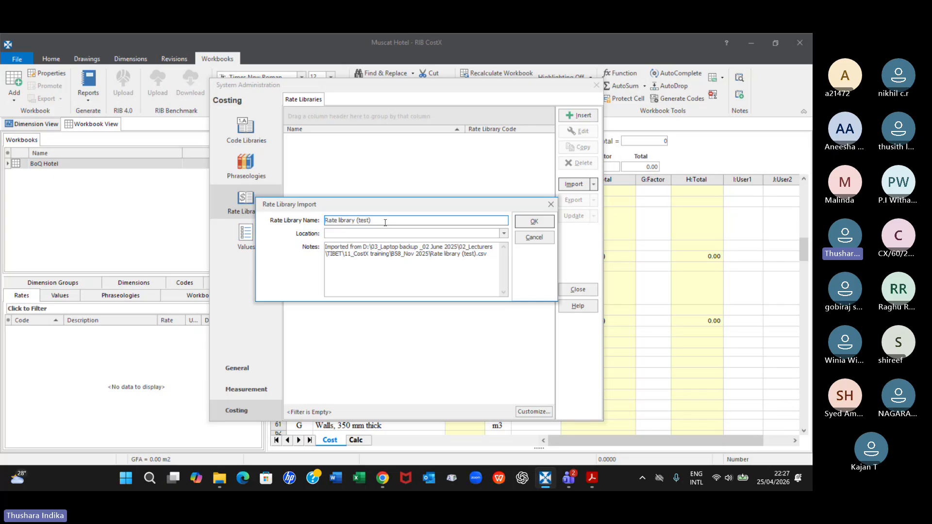
key("BackSpace")
key("BackSpace")
key("BackSpace")
key("BackSpace")
key("BackSpace")
key("BackSpace")
key("BackSpace")
type("_B")
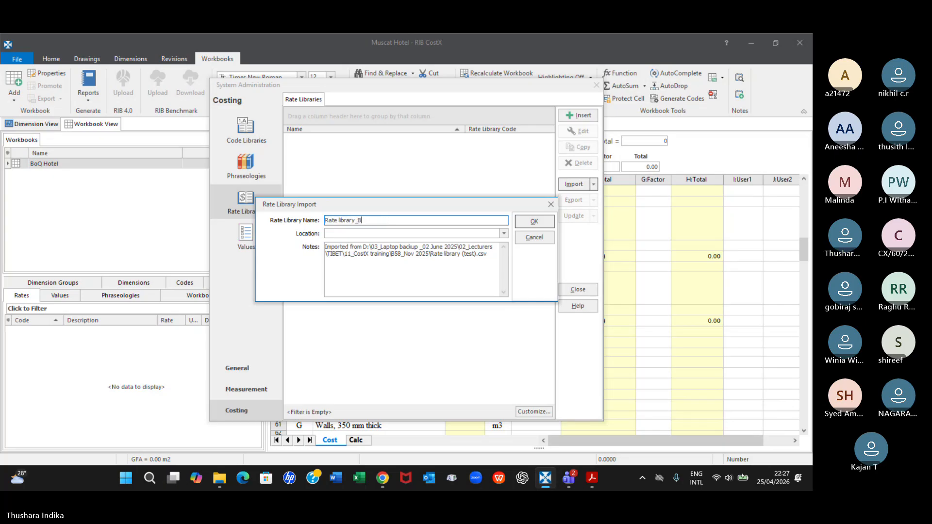
type("60")
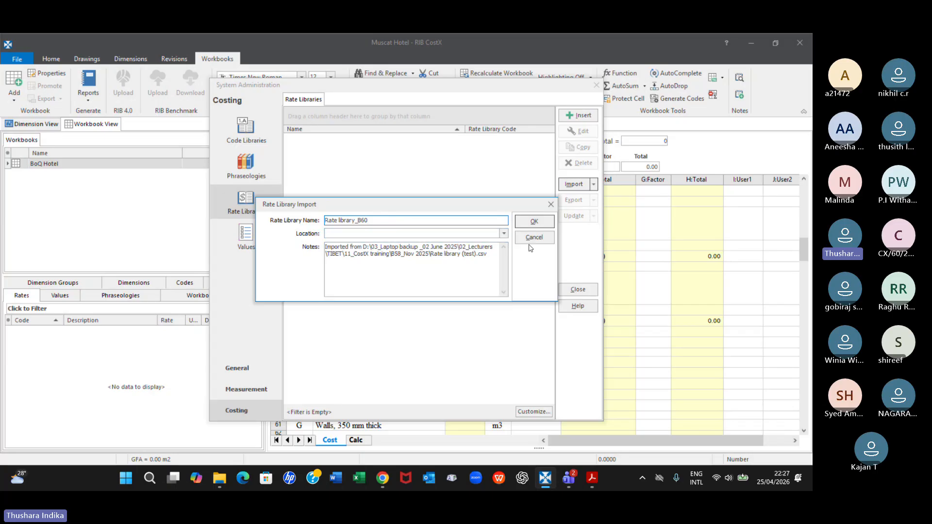
Try to confirm the rate library import with the location left blank
left_click(504, 233)
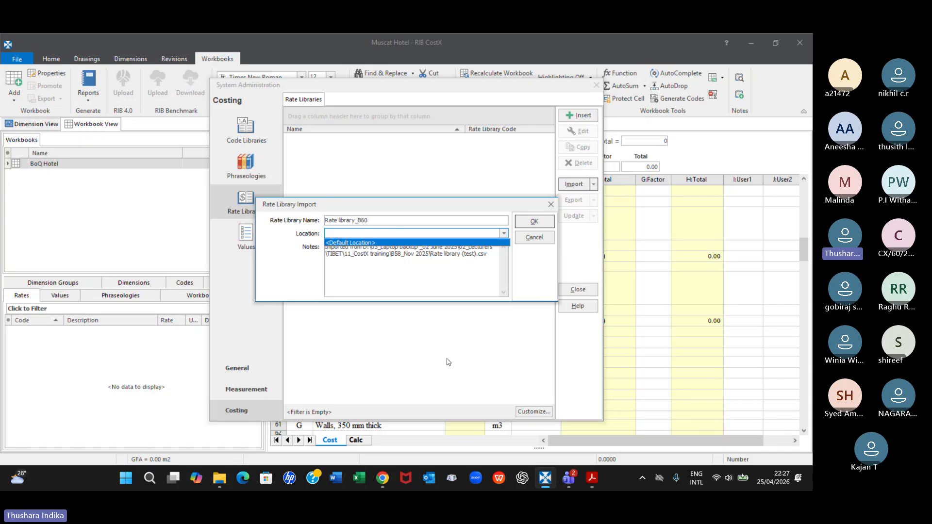
left_click(372, 275)
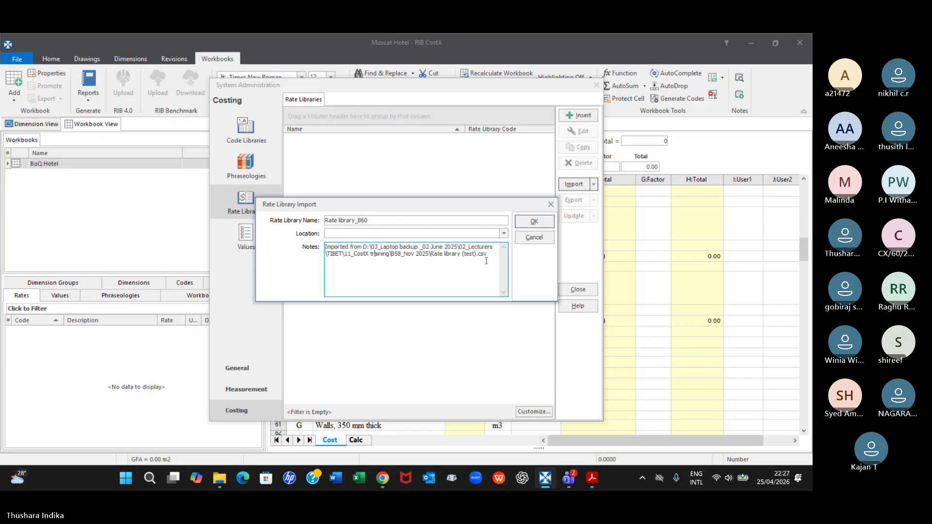
left_click(534, 222)
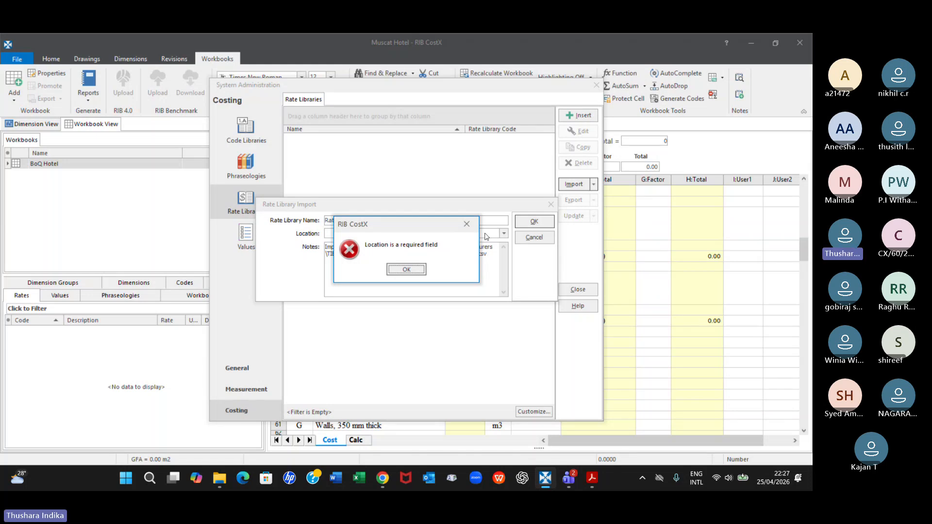
left_click(467, 224)
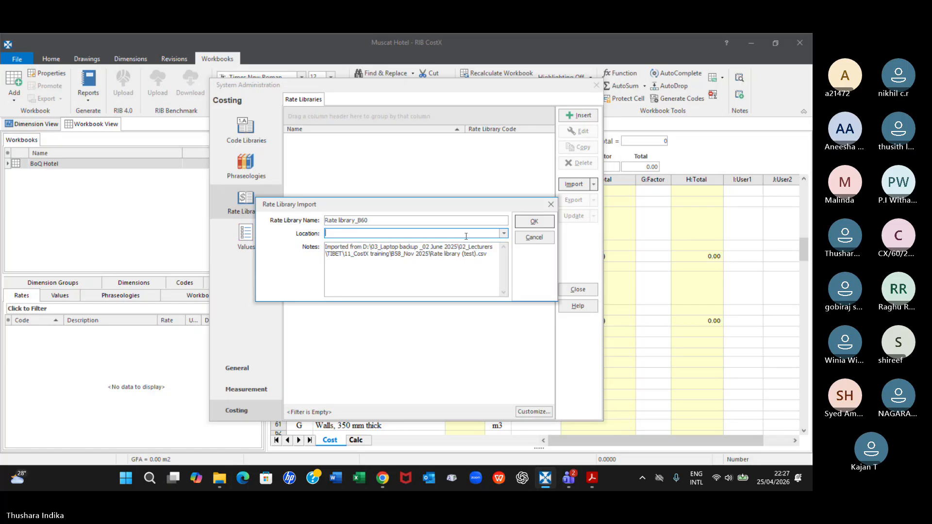
Set the location to <Default Location>, complete the rate library import, and move System Administration clear of the rates list
left_click(504, 233)
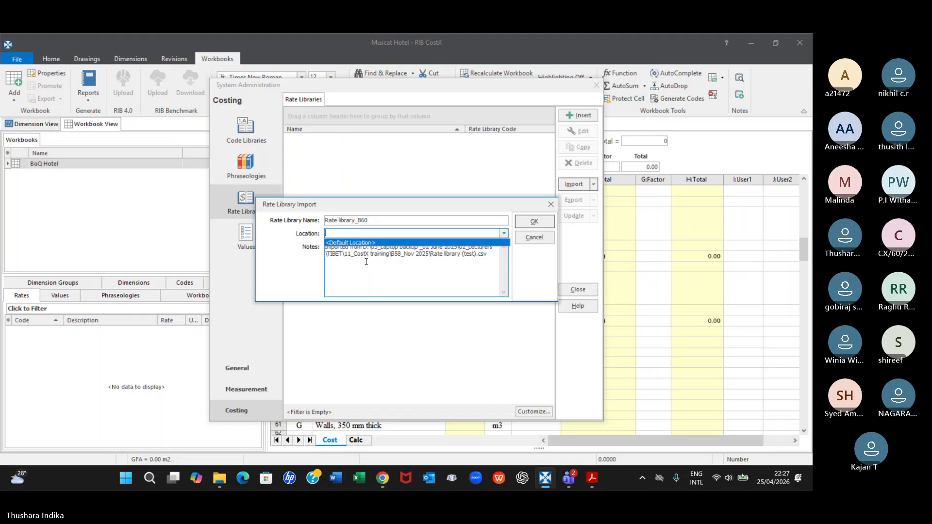
left_click(355, 243)
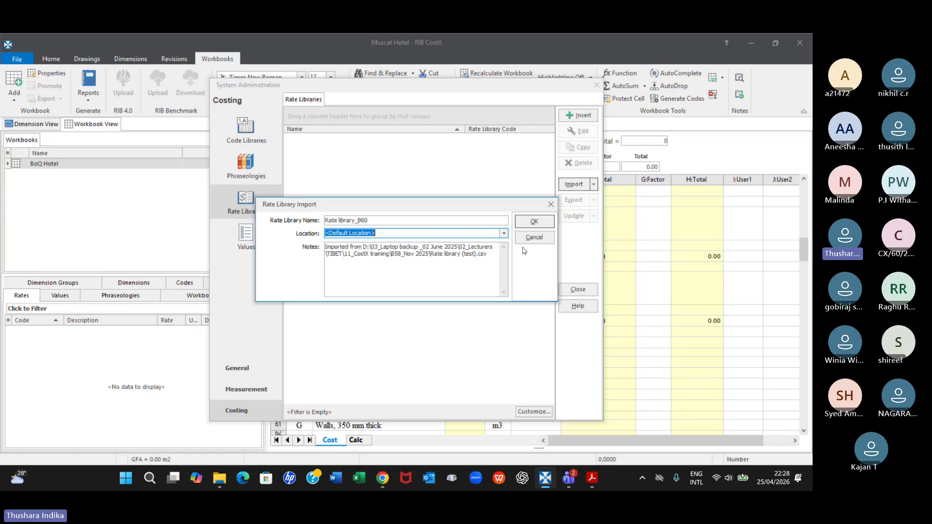
left_click(534, 222)
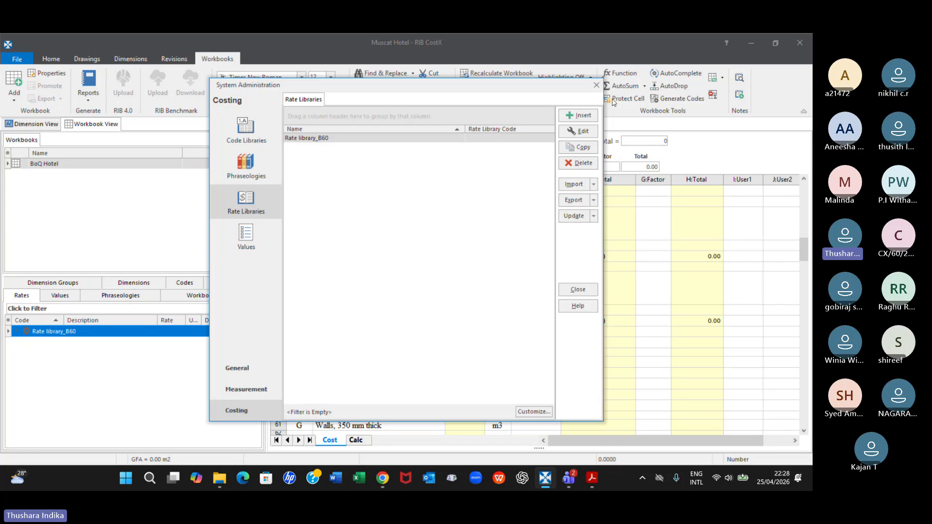
left_click_drag(523, 86, 733, 128)
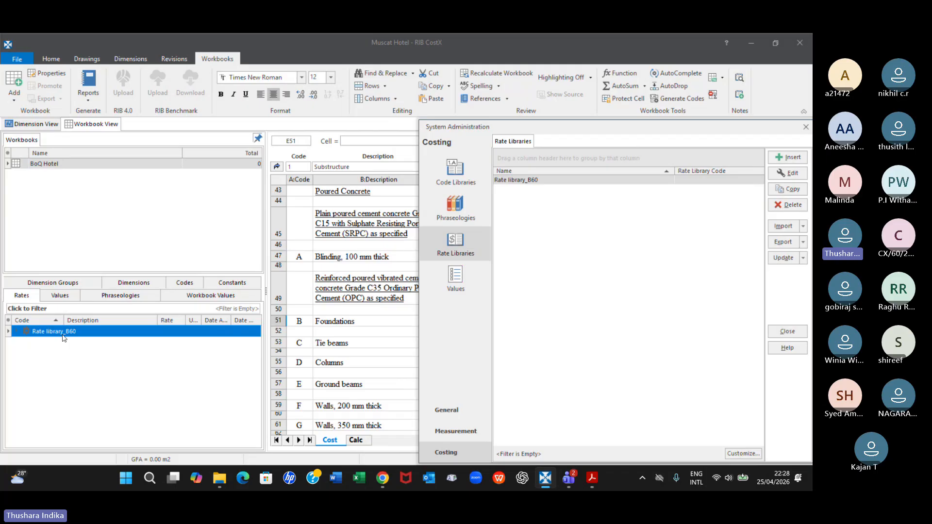
Move System Administration over the workbook and inspect the properties and rate items of Rate library_B60
left_click_drag(578, 127, 352, 100)
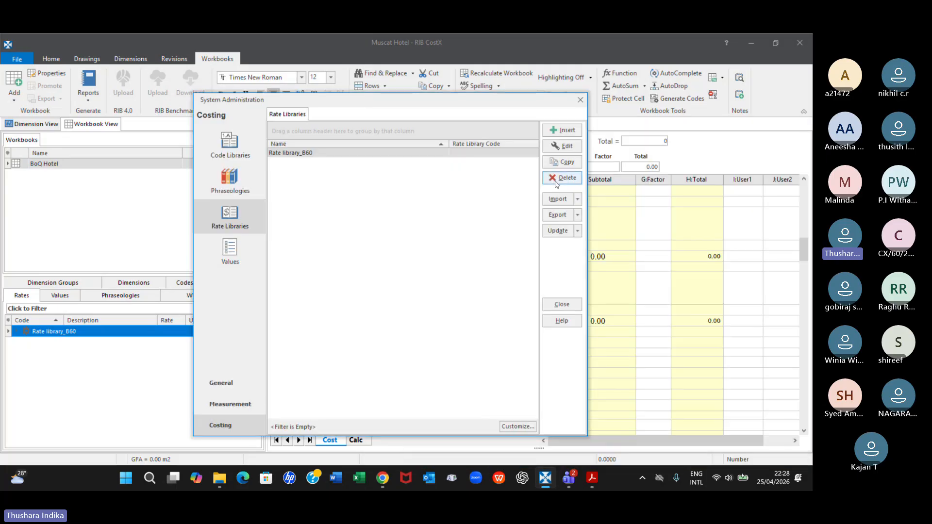
left_click(304, 155)
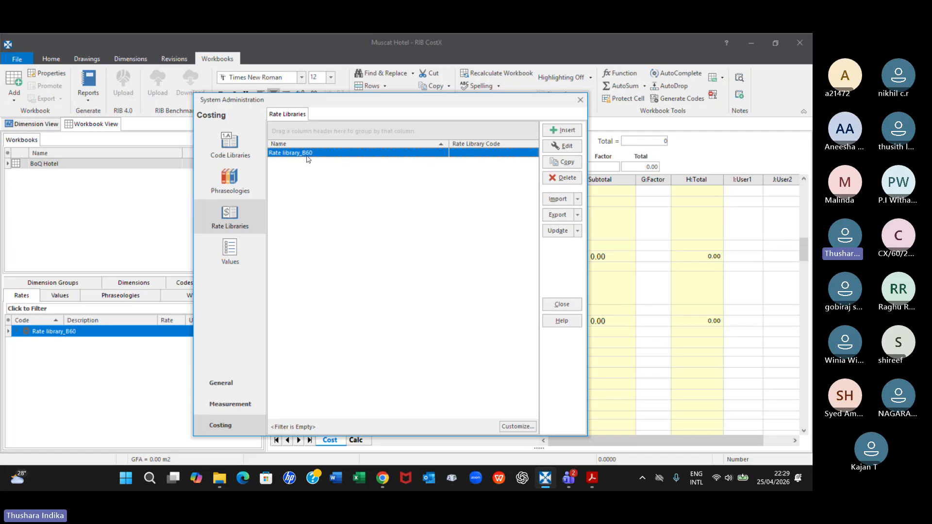
left_click(564, 146)
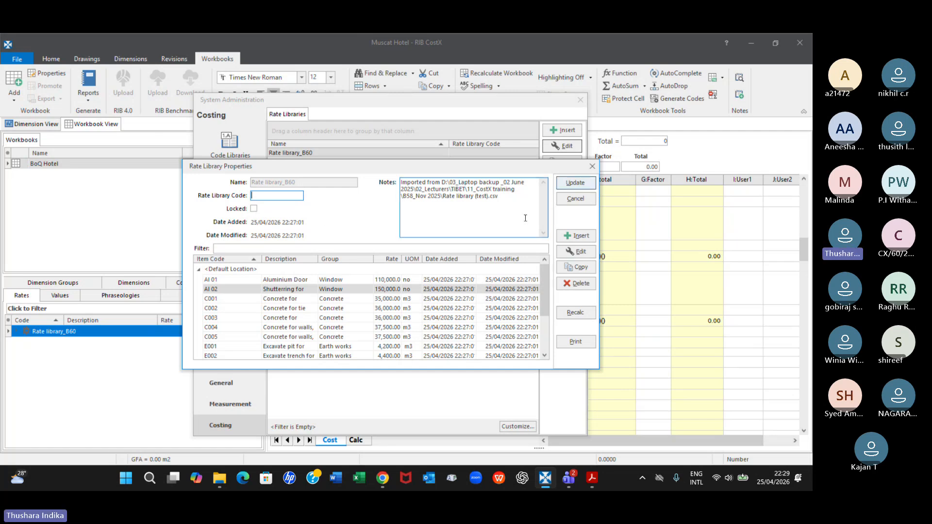
left_click(591, 168)
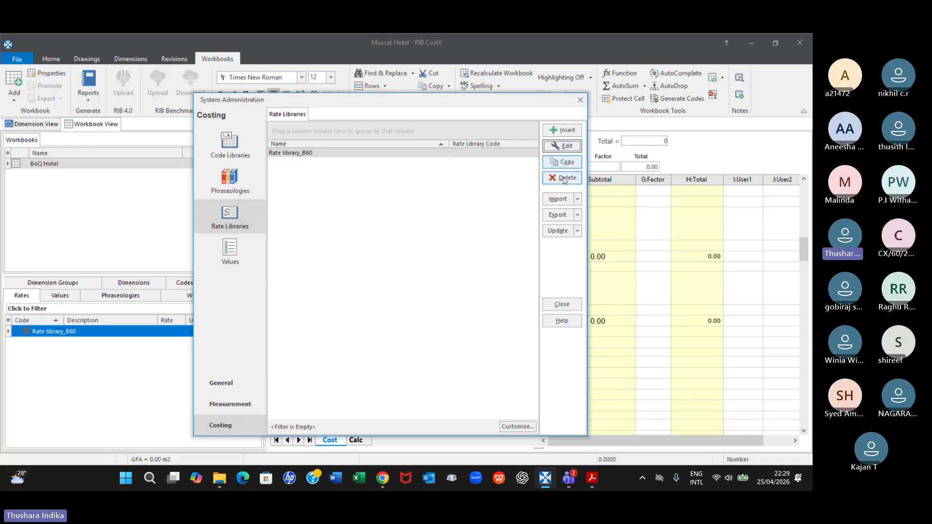
left_click(578, 199)
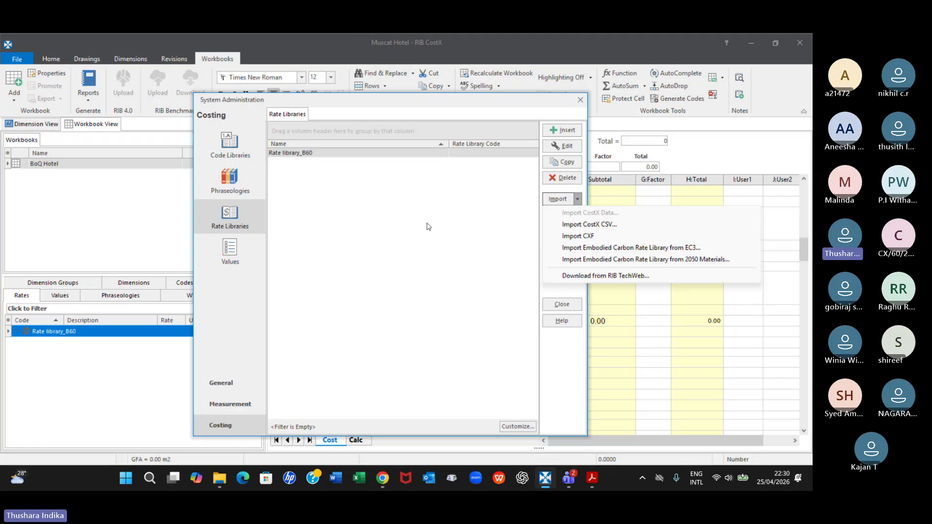
left_click(652, 311)
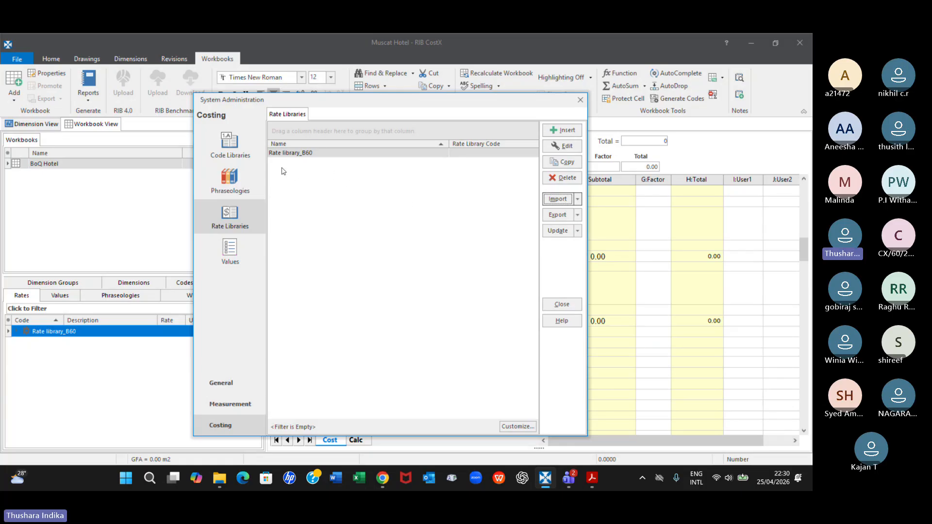
left_click(578, 230)
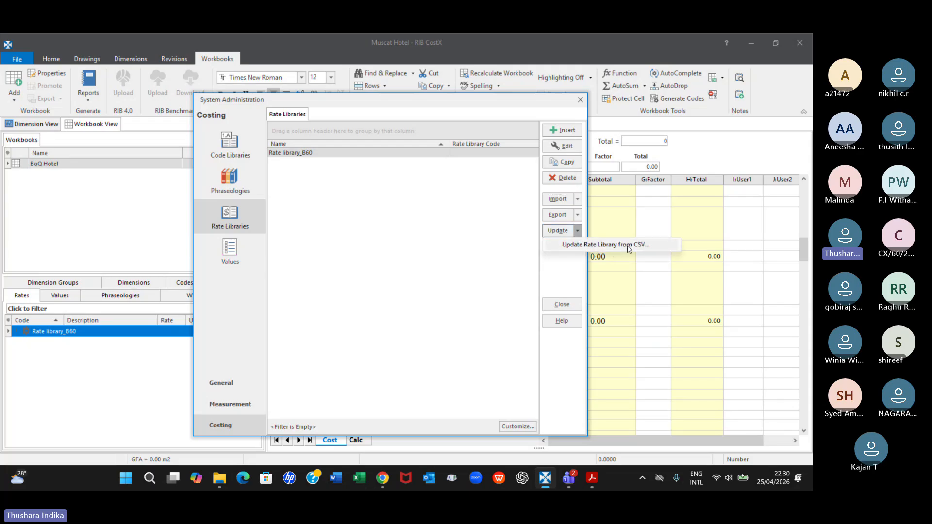
left_click(481, 233)
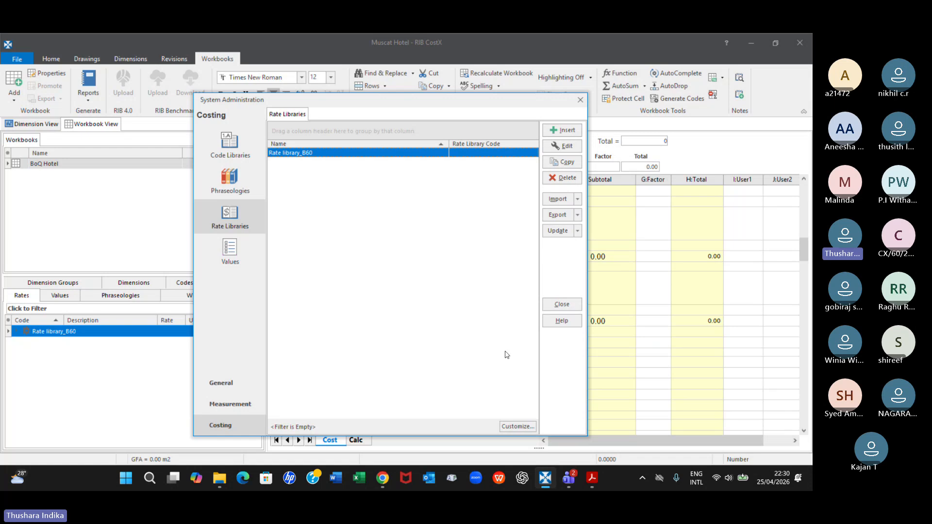
Switch to the Teams meeting, unmute the microphone, and return to CostX
left_click(569, 478)
left_click(520, 430)
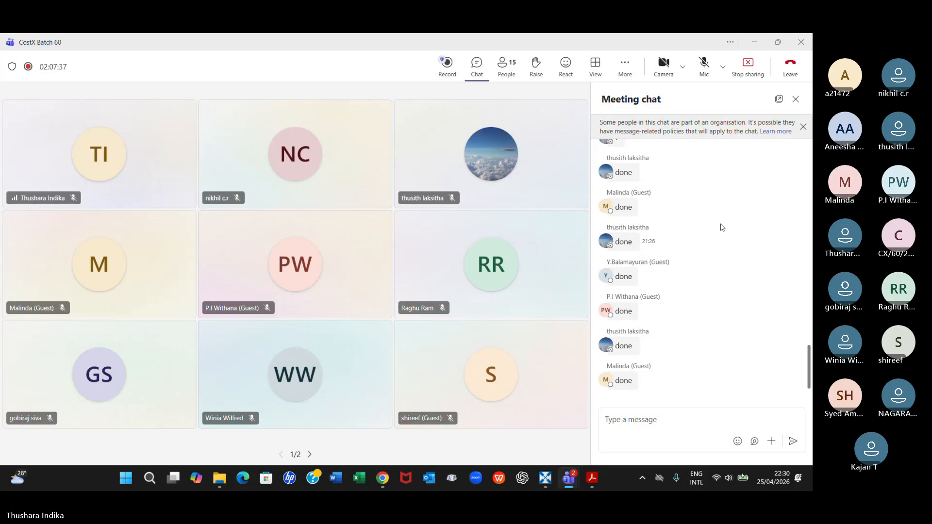
left_click(704, 65)
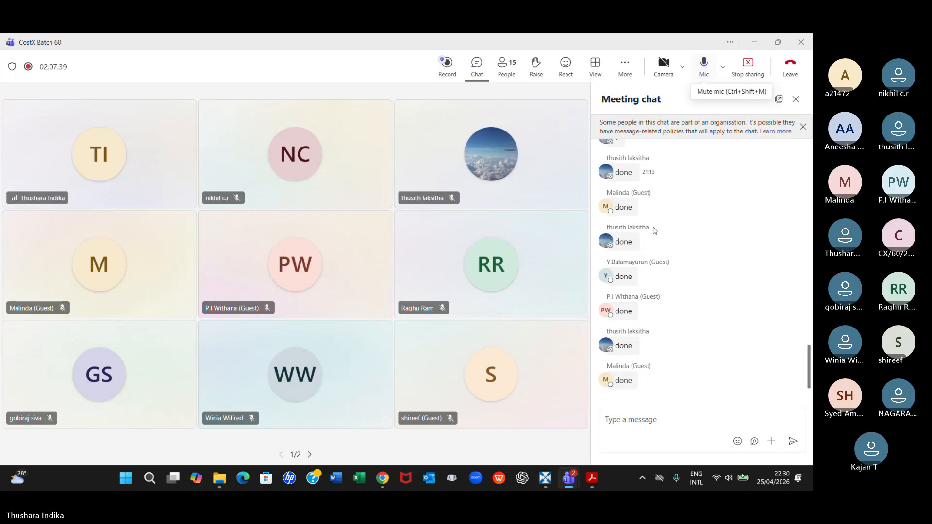
left_click(542, 480)
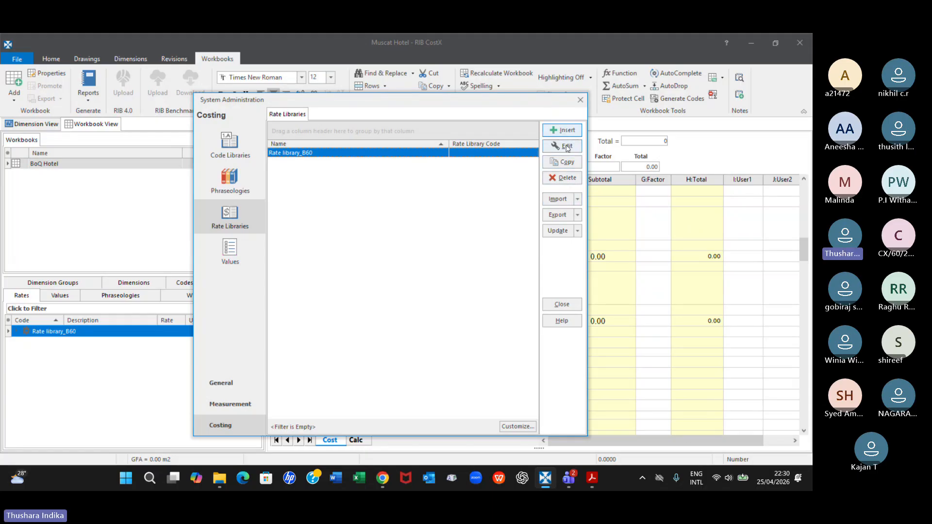
Close System Administration and expand Rate library_B60 in the workbook's rates list to show its rate groups
left_click(577, 200)
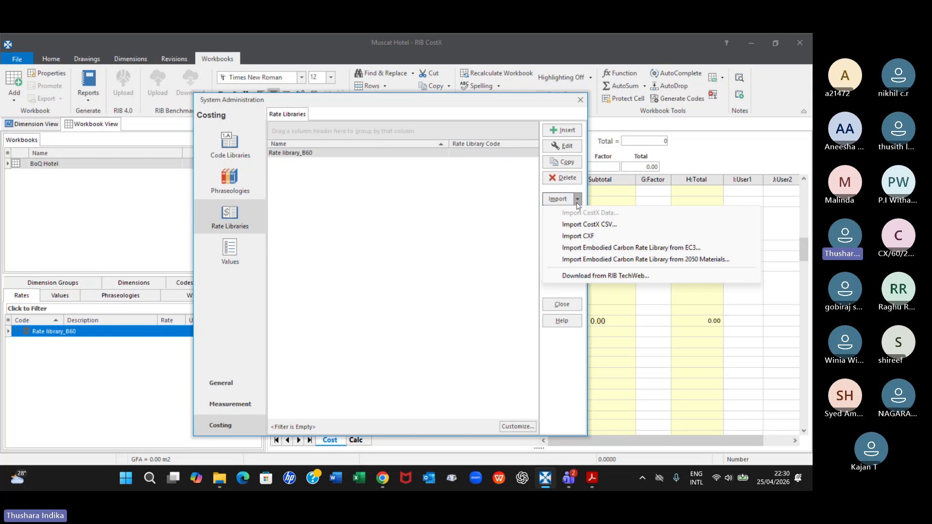
left_click(500, 206)
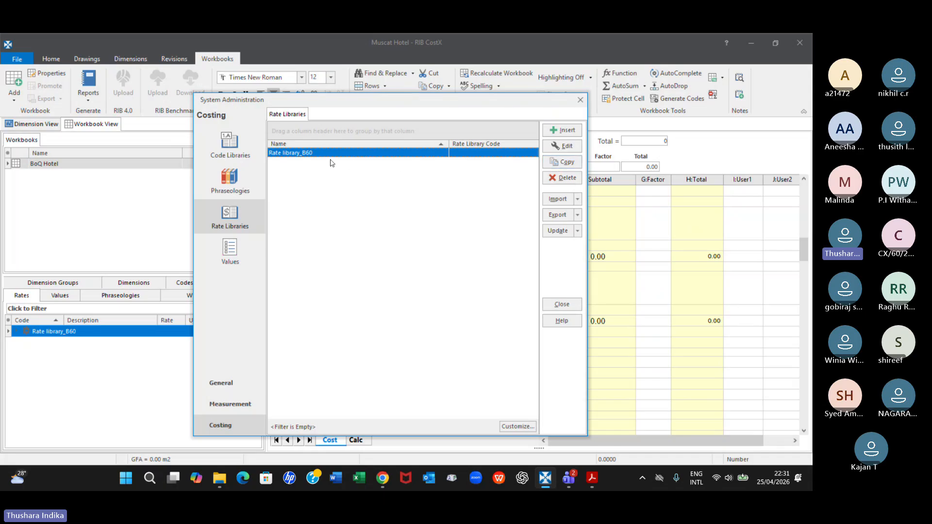
left_click(561, 305)
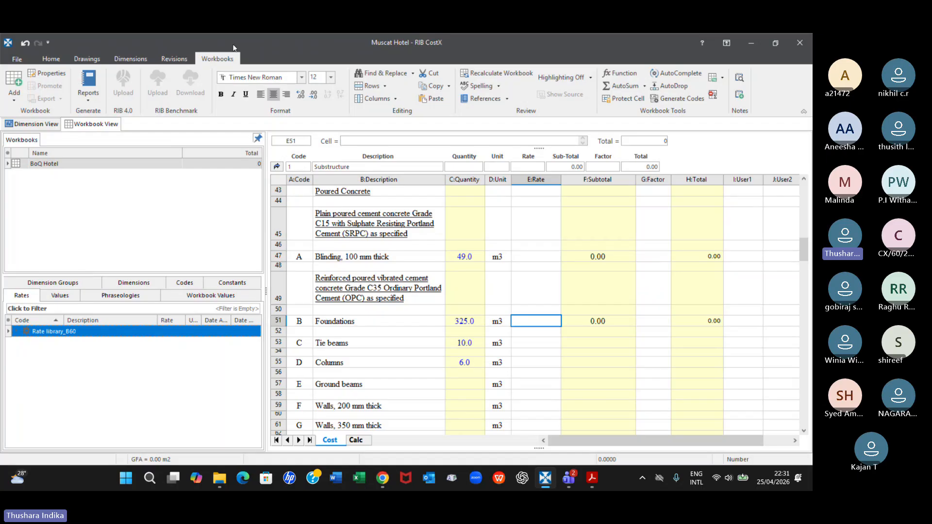
left_click(16, 332)
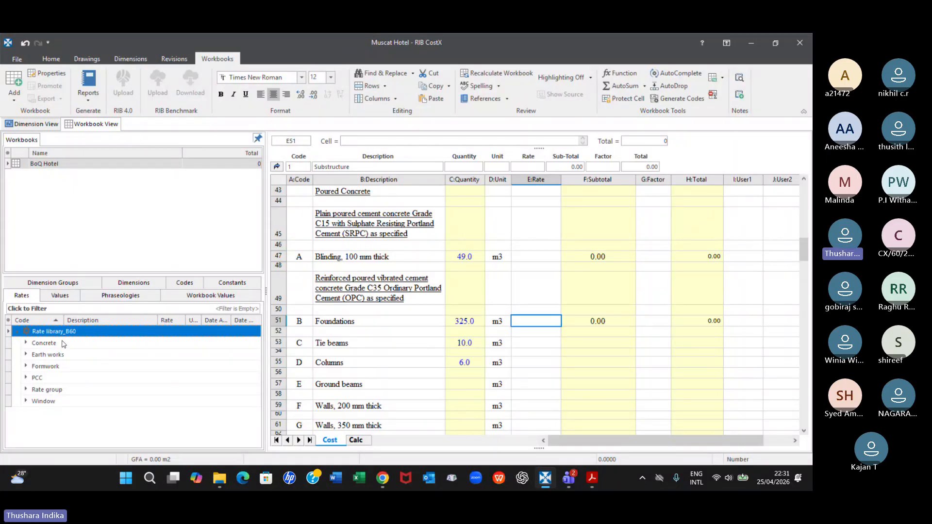
Open the recent Rate library (test) workbook in Excel and examine the Rate group entries on the Rates sheet
left_click(359, 478)
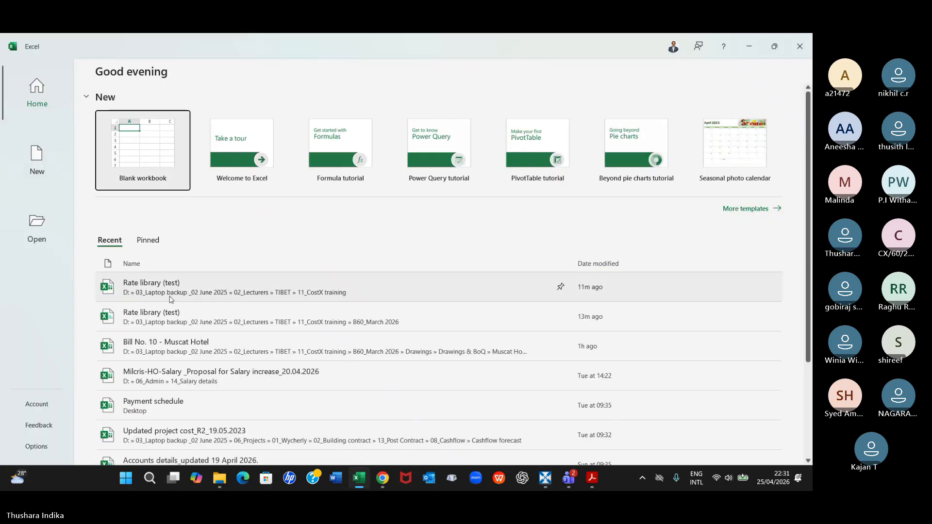
left_click(170, 287)
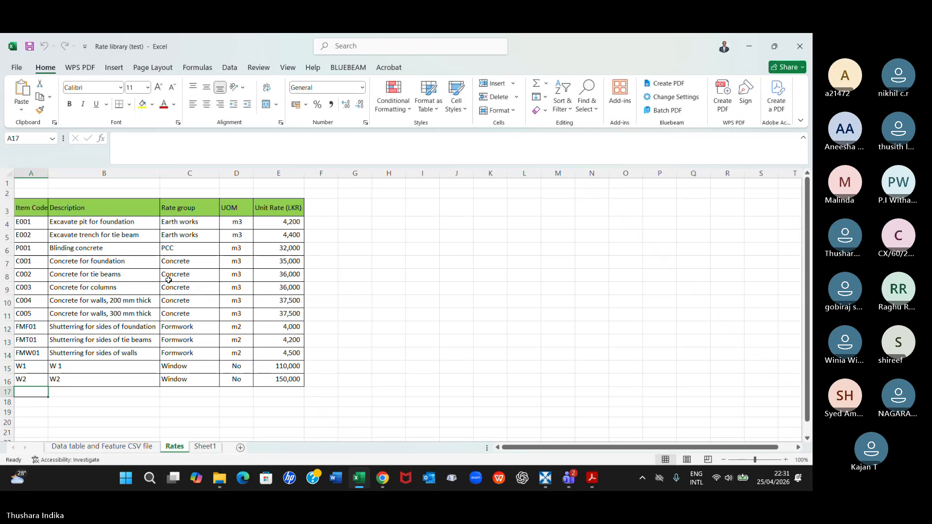
left_click(190, 219)
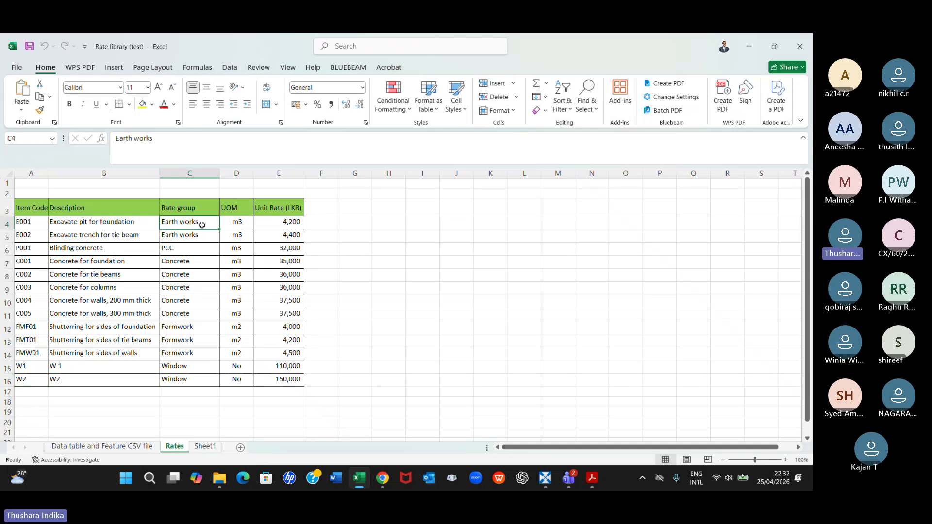
left_click_drag(201, 224, 194, 381)
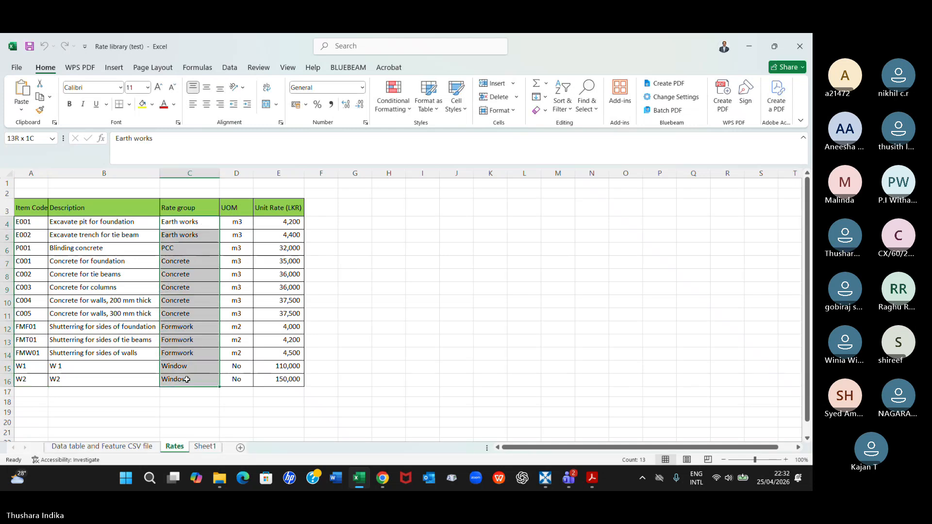
left_click(188, 222)
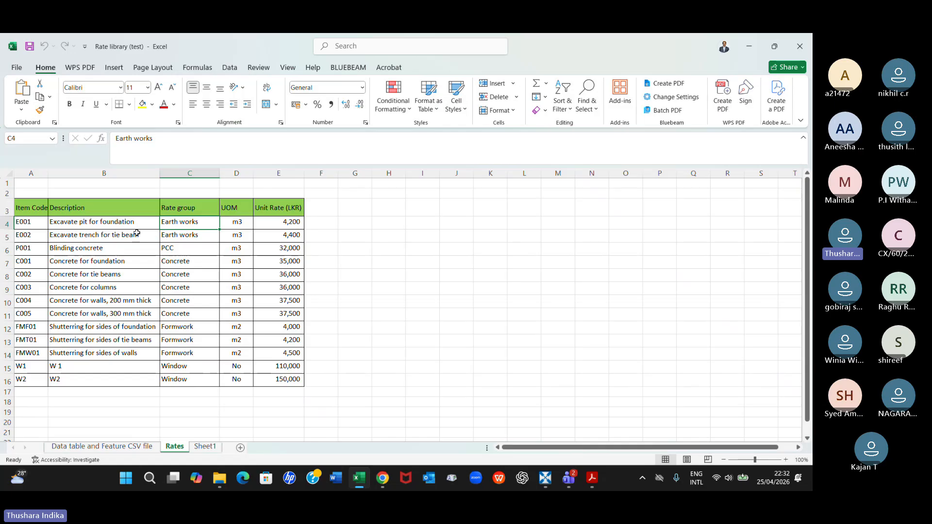
left_click(174, 233)
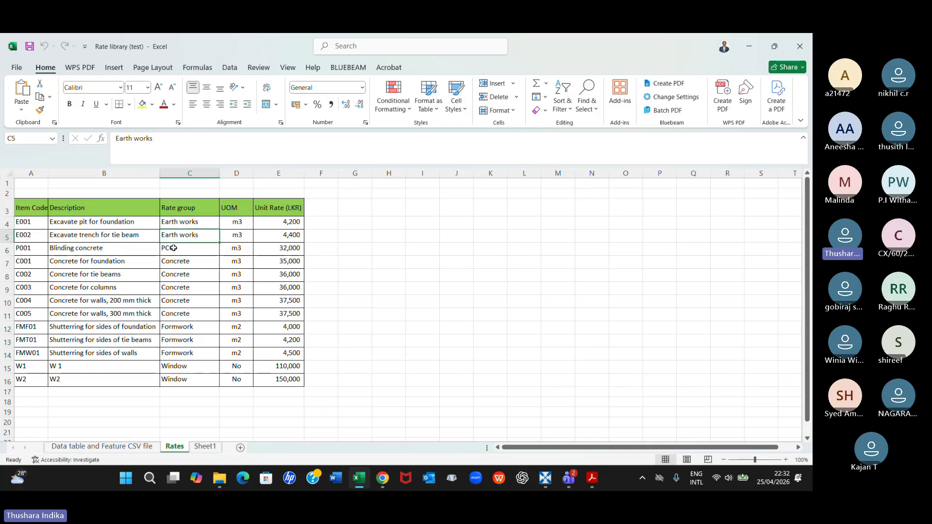
left_click(174, 248)
left_click(181, 285)
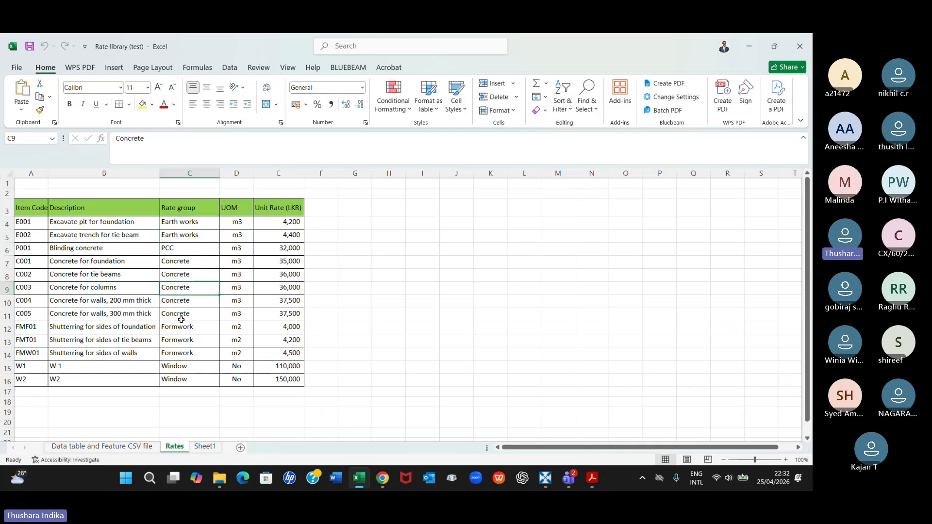
left_click(175, 368)
left_click(174, 378)
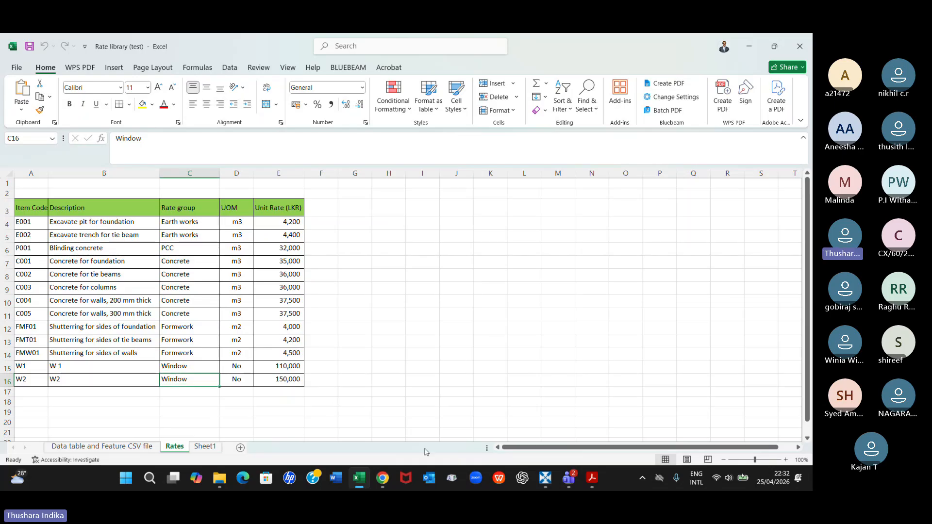
Return to CostX and expand the Concrete, Earth works, PCC and Window groups of Rate library_B60
left_click(546, 480)
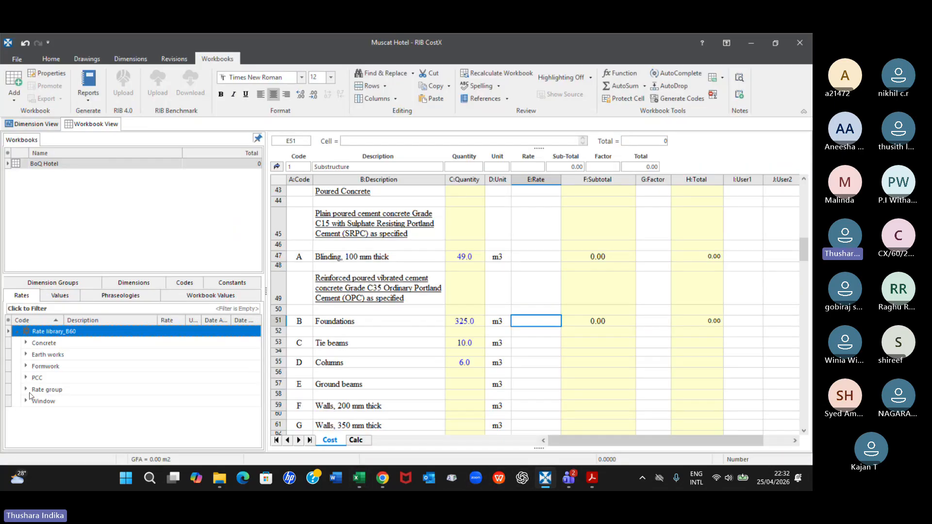
left_click(27, 344)
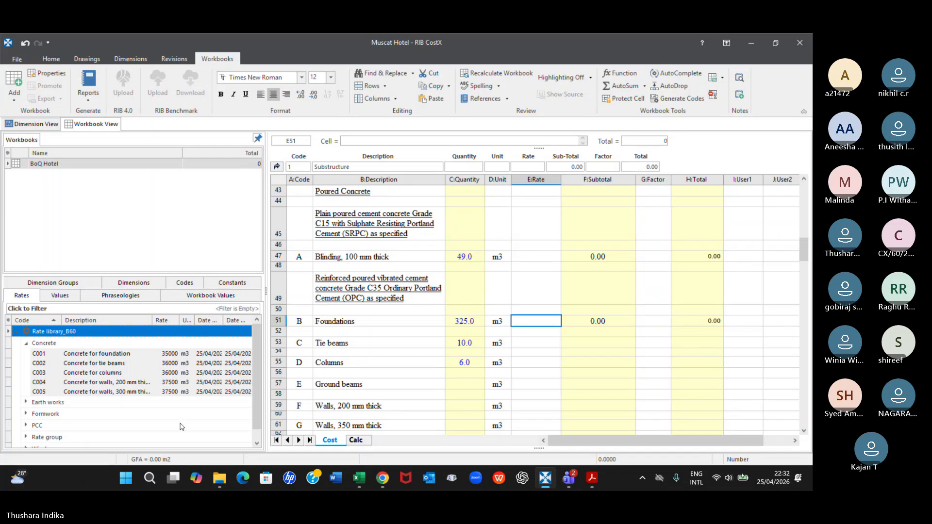
left_click(26, 403)
scroll(59, 416, "down", 1)
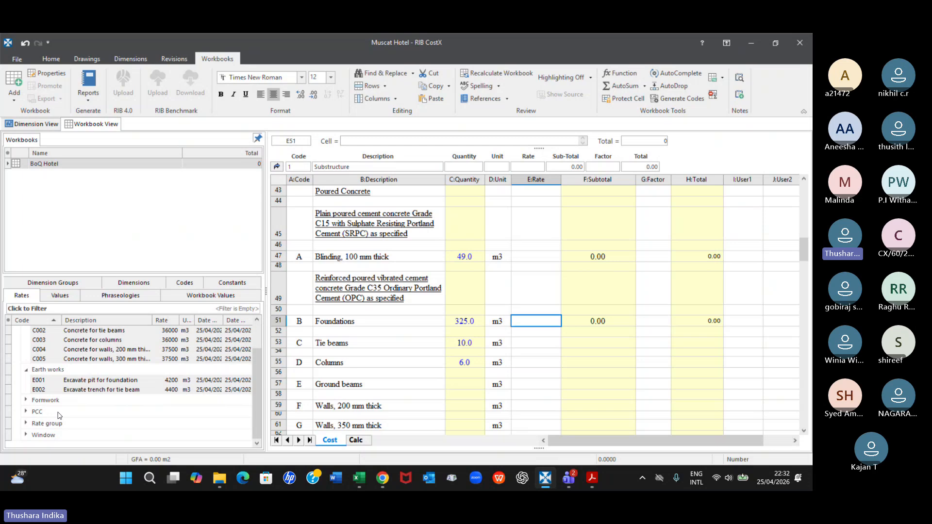
left_click(25, 412)
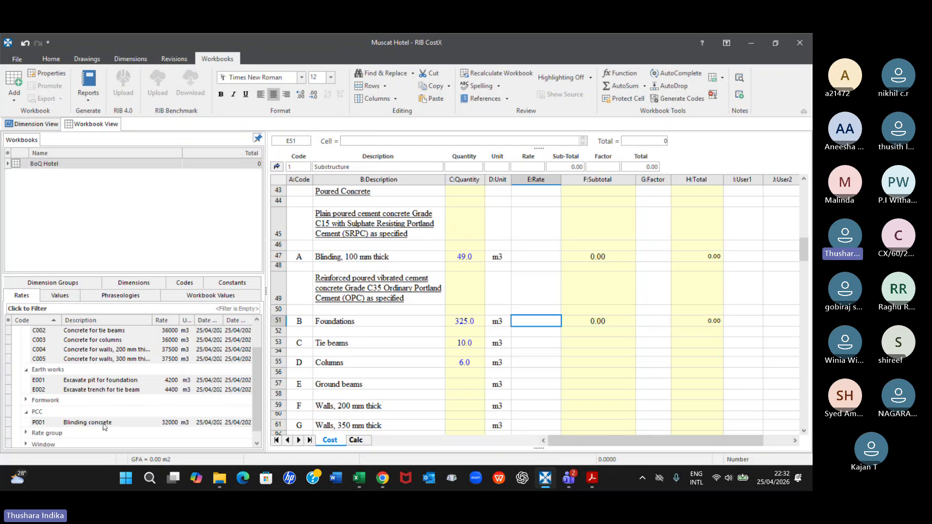
scroll(104, 426, "down", 1)
left_click(25, 436)
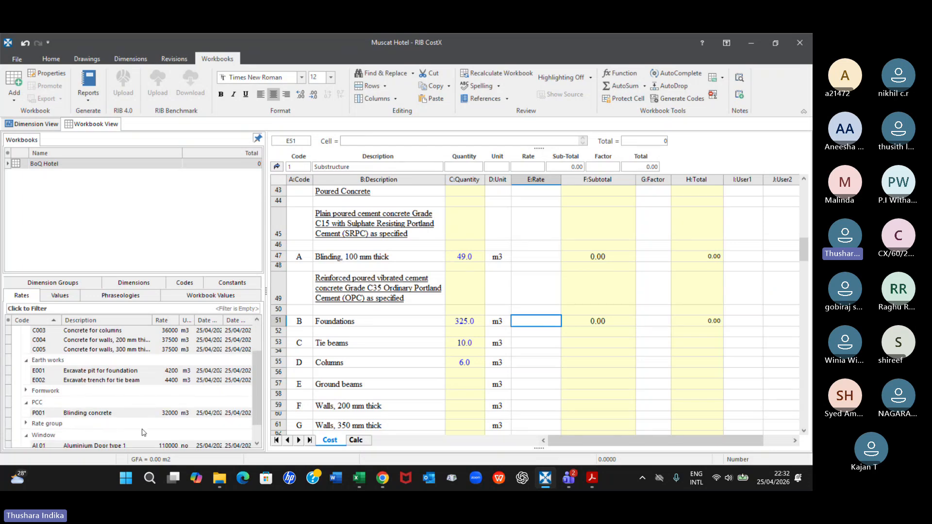
scroll(39, 427, "down", 2)
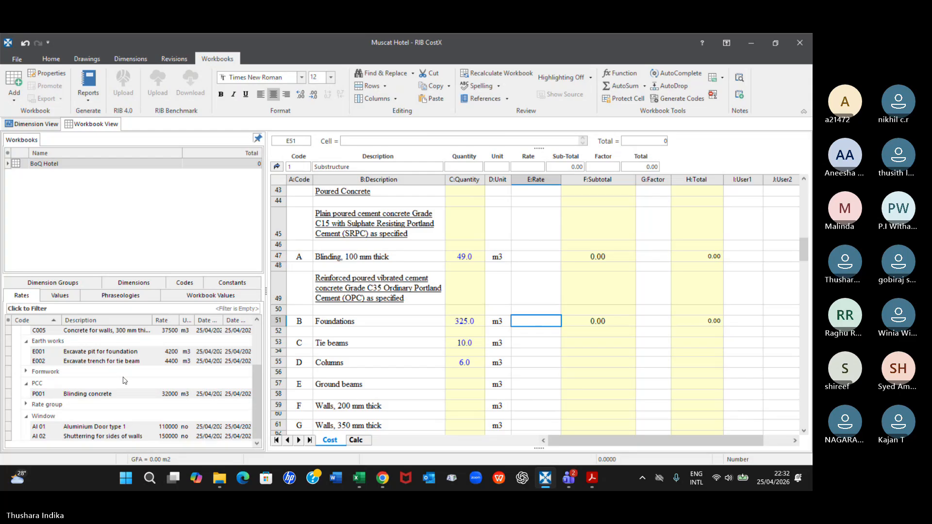
scroll(123, 381, "up", 2)
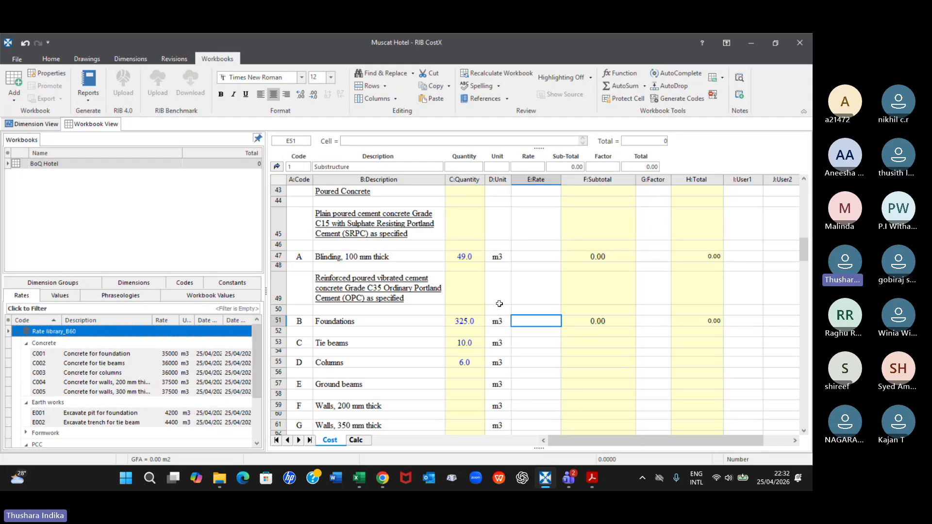
Compare the BoQ's excavation items with the Rates sheet of the Excel rate library, and return to CostX
scroll(498, 303, "up", 4)
scroll(498, 303, "up", 6)
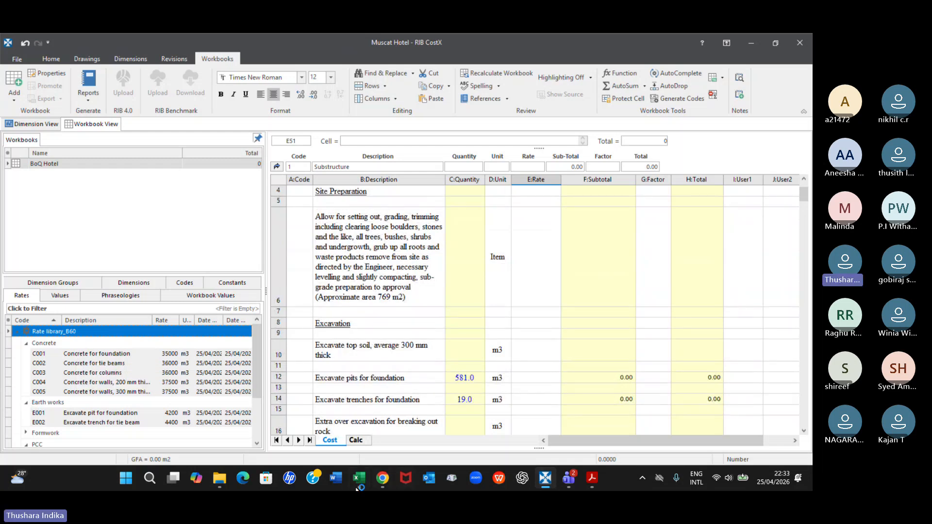
mouse_move(359, 479)
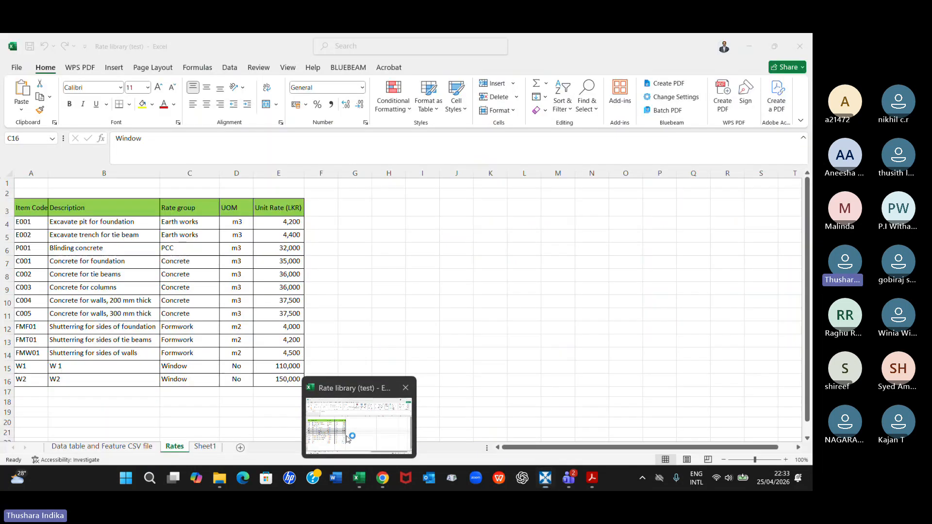
left_click(347, 439)
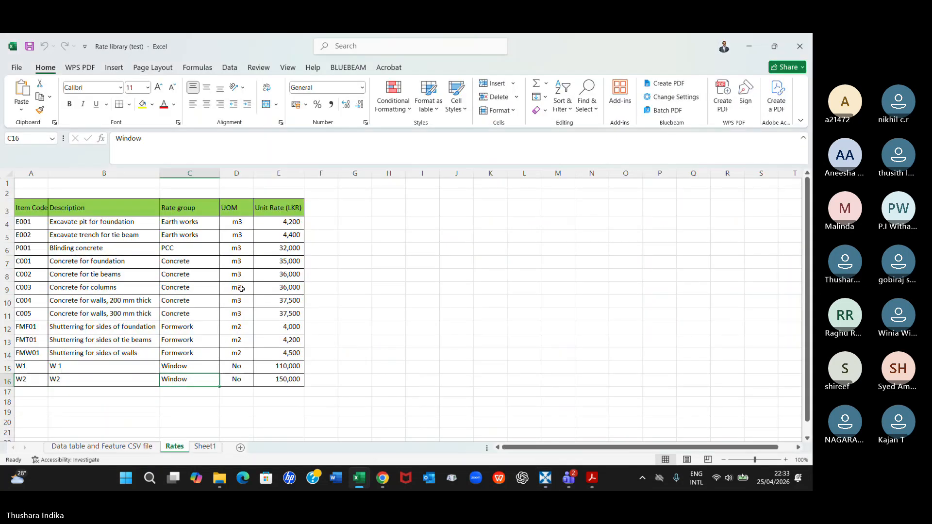
left_click(106, 420)
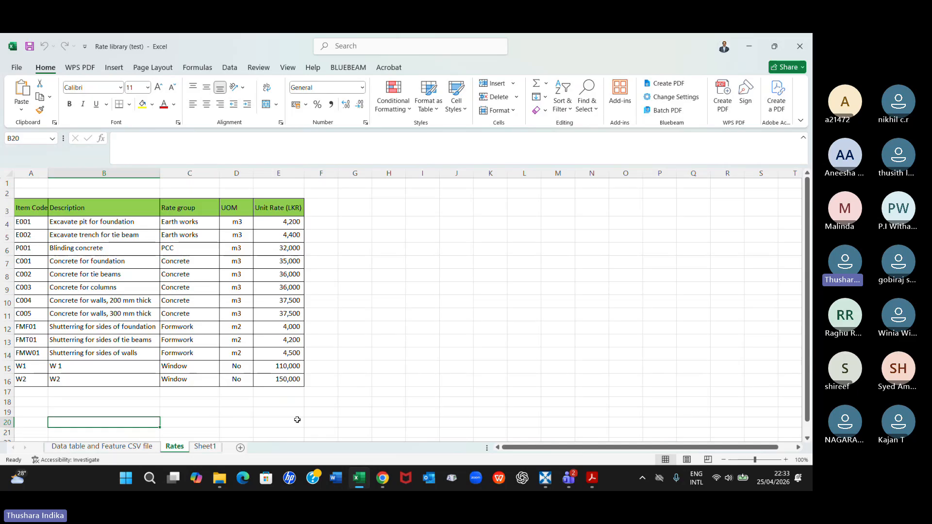
left_click(545, 480)
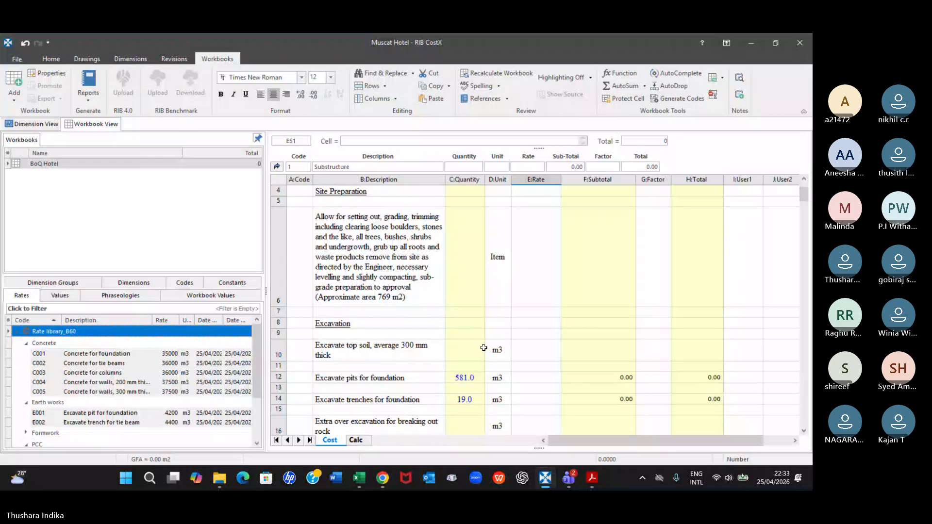
Collapse Rate library_B60 in the workbook's rates list
scroll(122, 372, "down", 1)
scroll(122, 372, "up", 1)
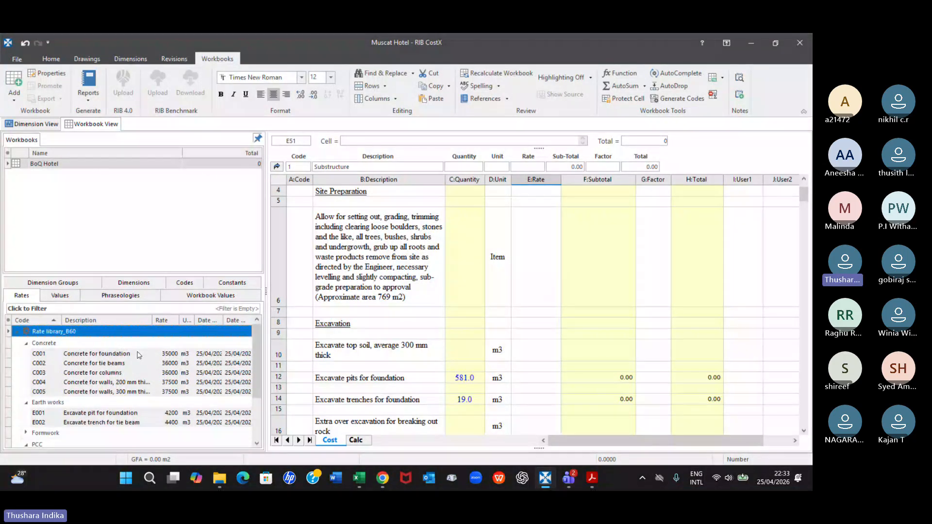
left_click(27, 347)
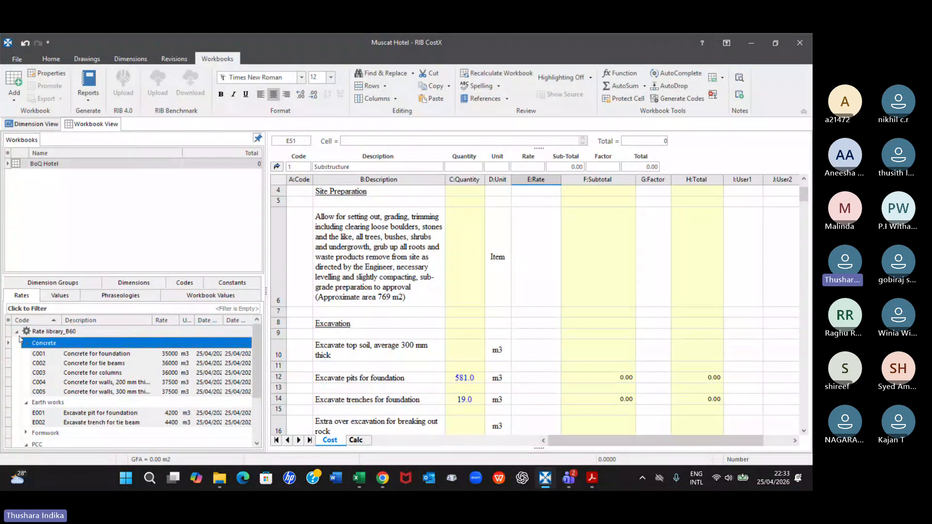
left_click(17, 333)
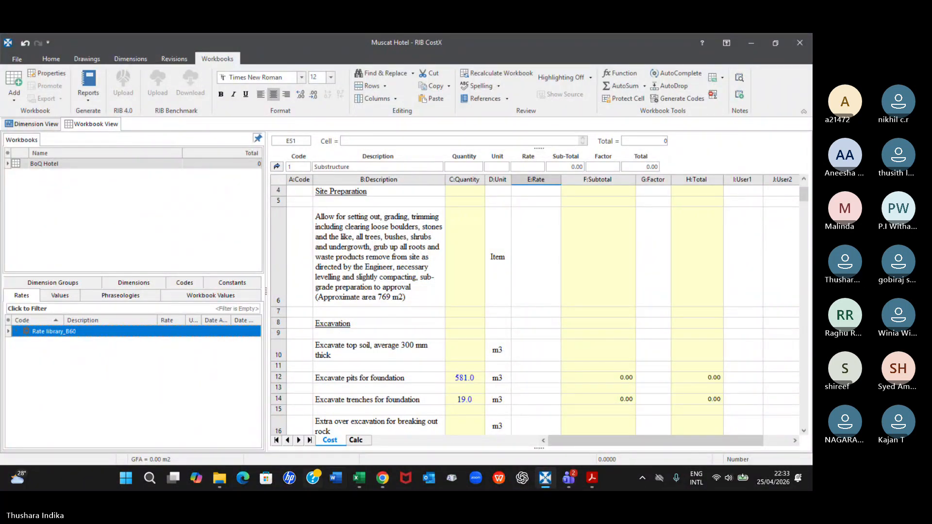
Check the meeting chat in Microsoft Teams for the participants' replies, and return to CostX
mouse_move(574, 471)
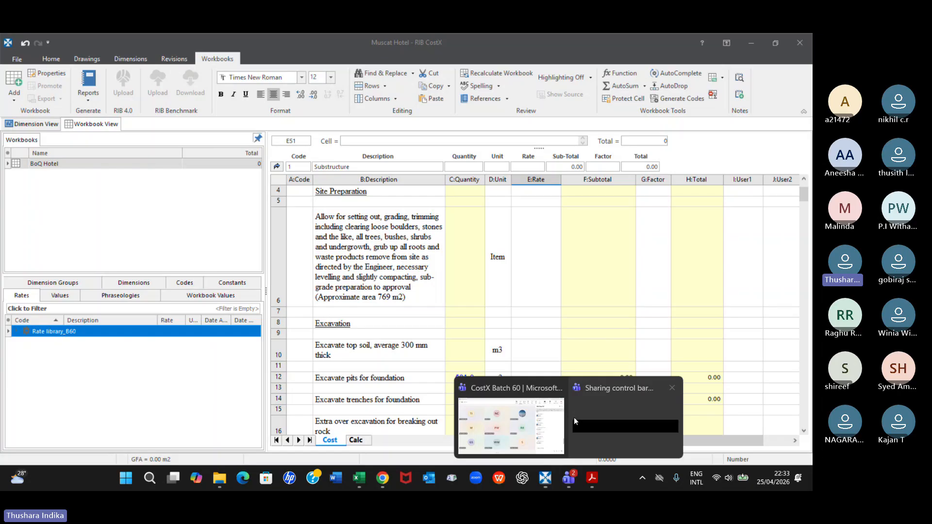
left_click(563, 418)
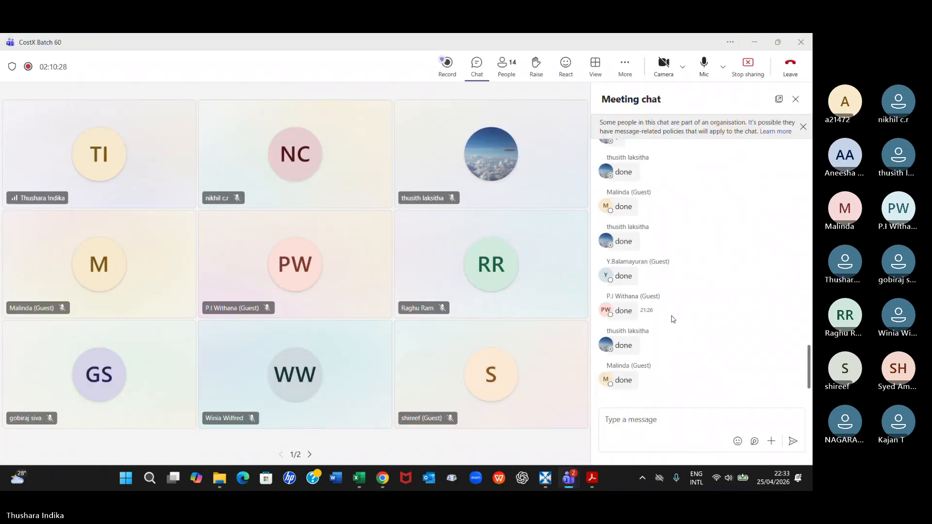
mouse_move(545, 478)
left_click(546, 425)
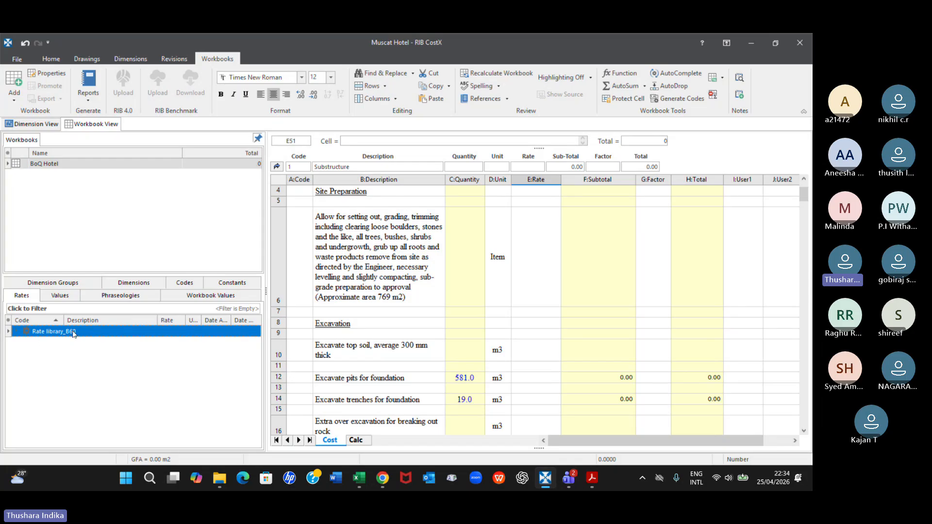
mouse_move(546, 483)
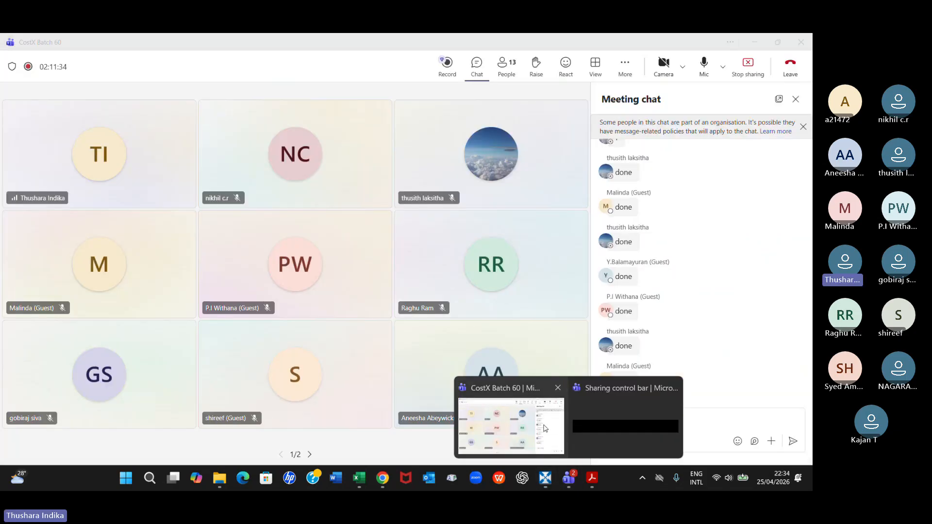
left_click(544, 428)
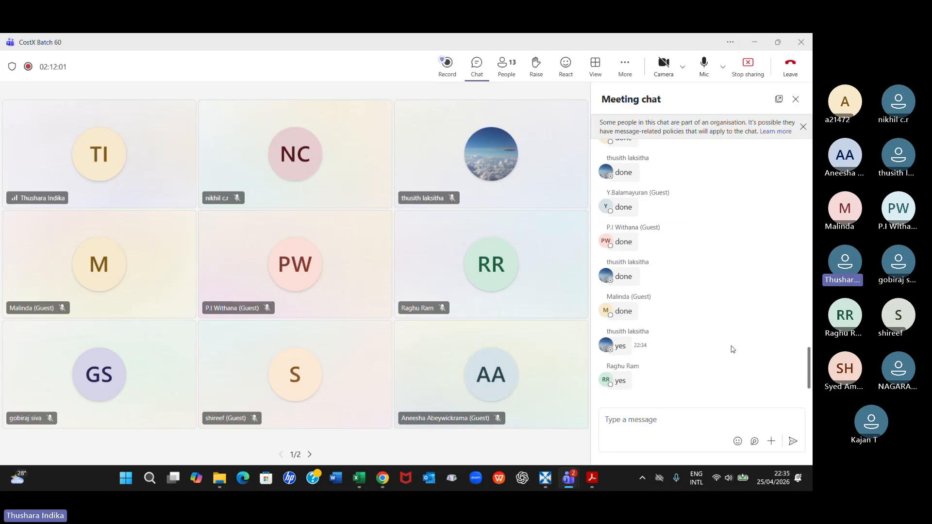
left_click(547, 483)
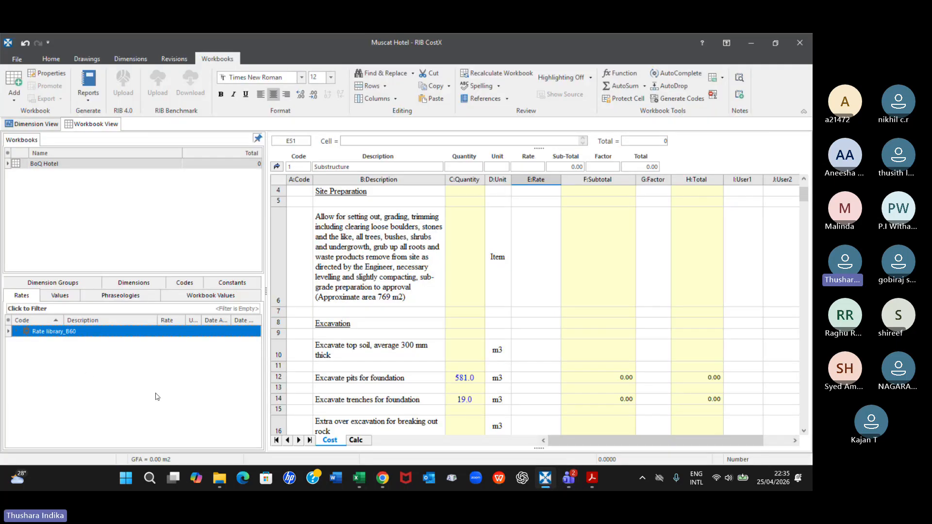
Open System Administration and show the Rate Libraries in its Costing section
left_click(17, 59)
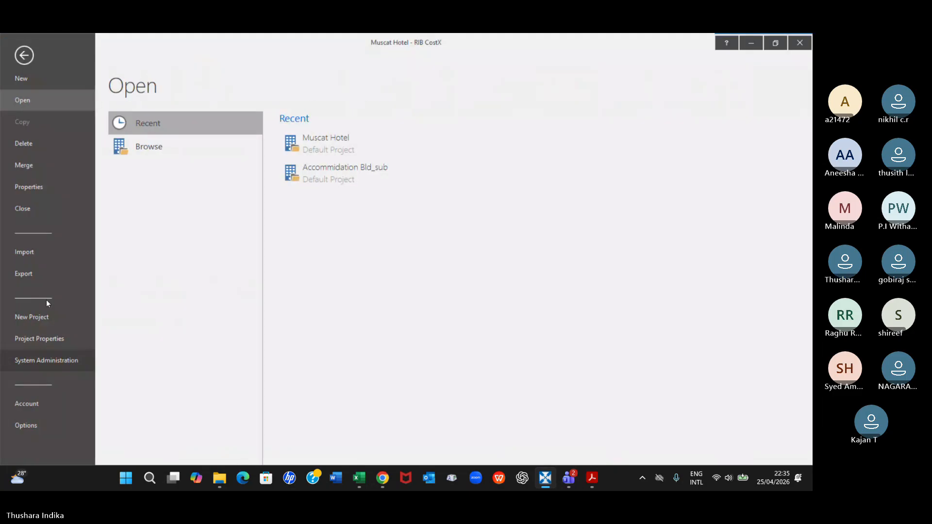
left_click(32, 360)
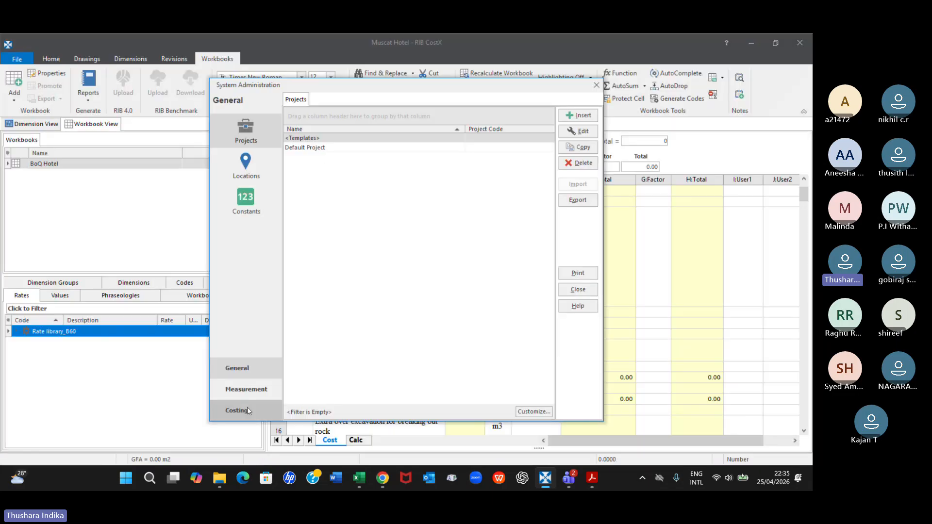
left_click(238, 411)
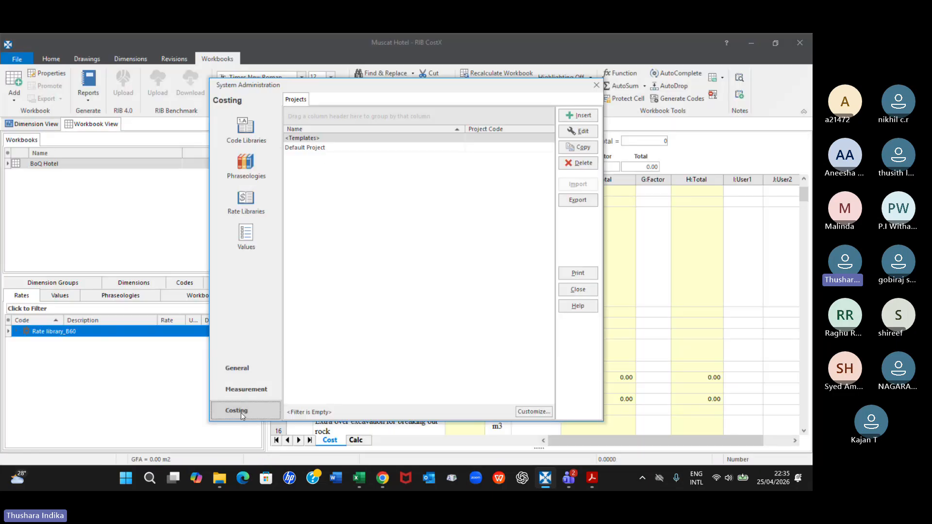
left_click(257, 216)
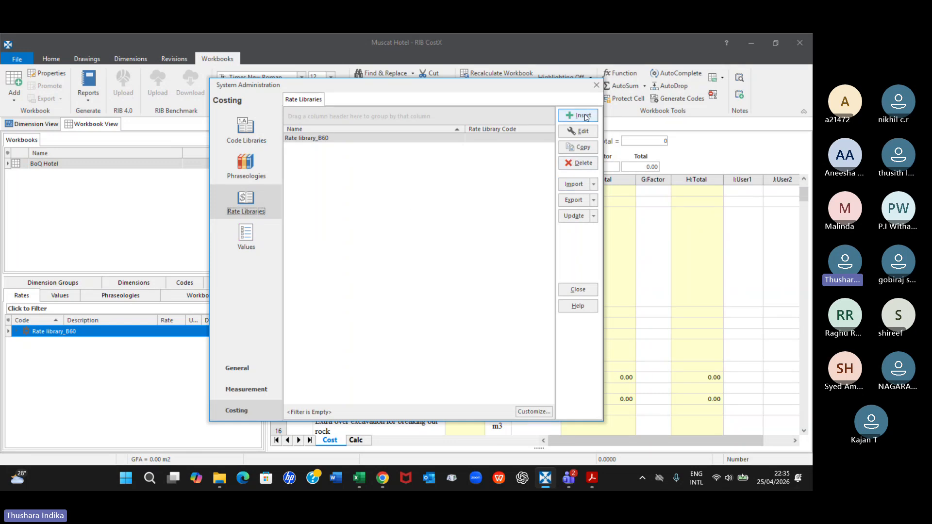
left_click(594, 185)
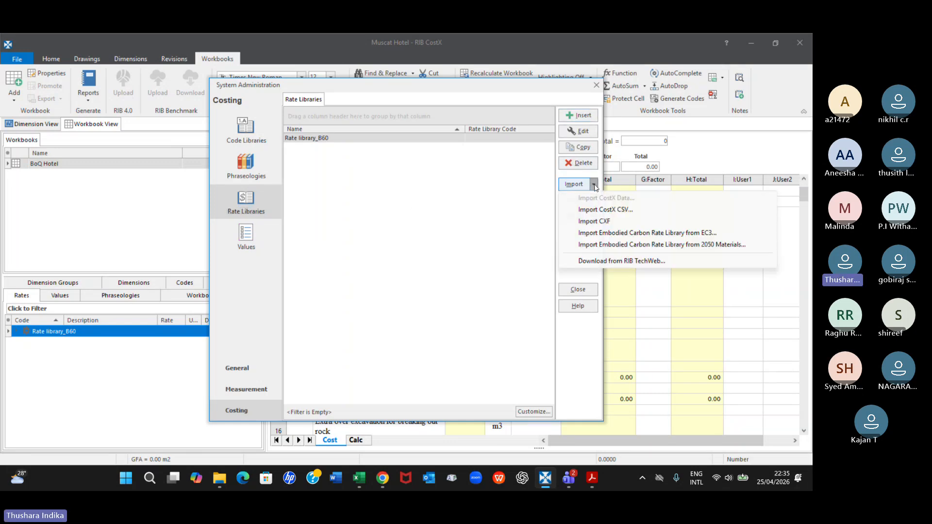
left_click(601, 210)
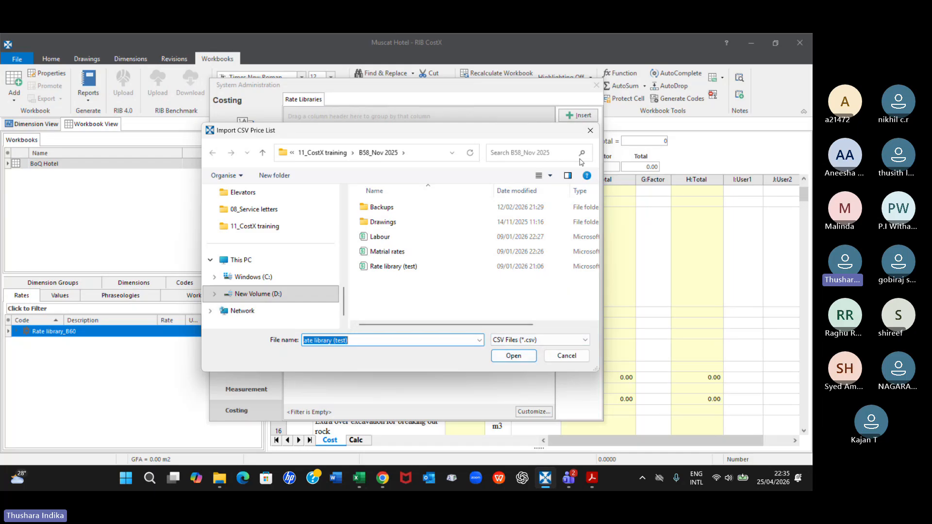
left_click(591, 130)
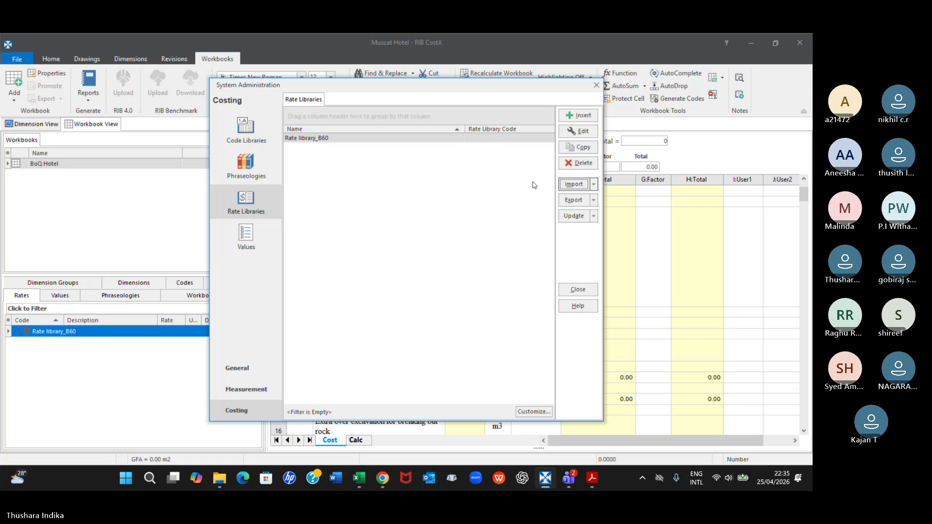
Open Rate library_B60 for editing, and switch its Locked option on and back off
left_click(577, 131)
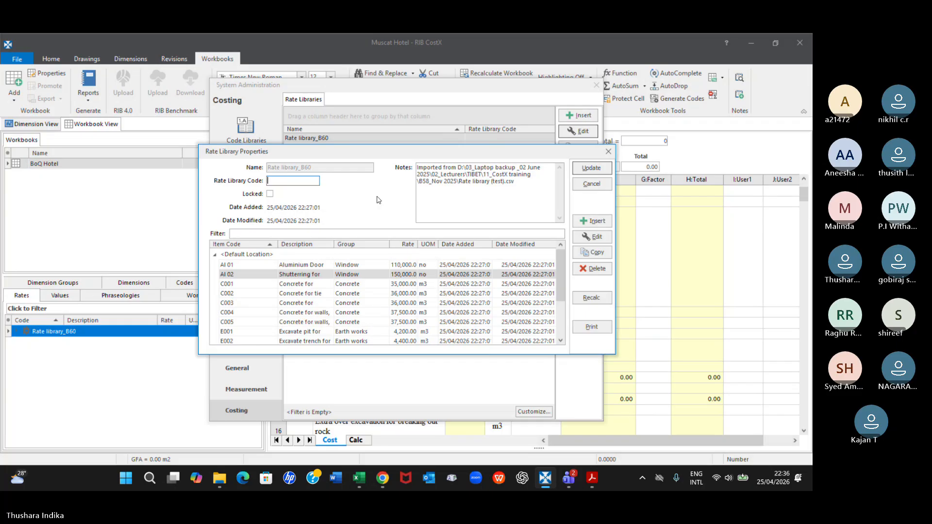
left_click(271, 194)
left_click(270, 194)
left_click(409, 277)
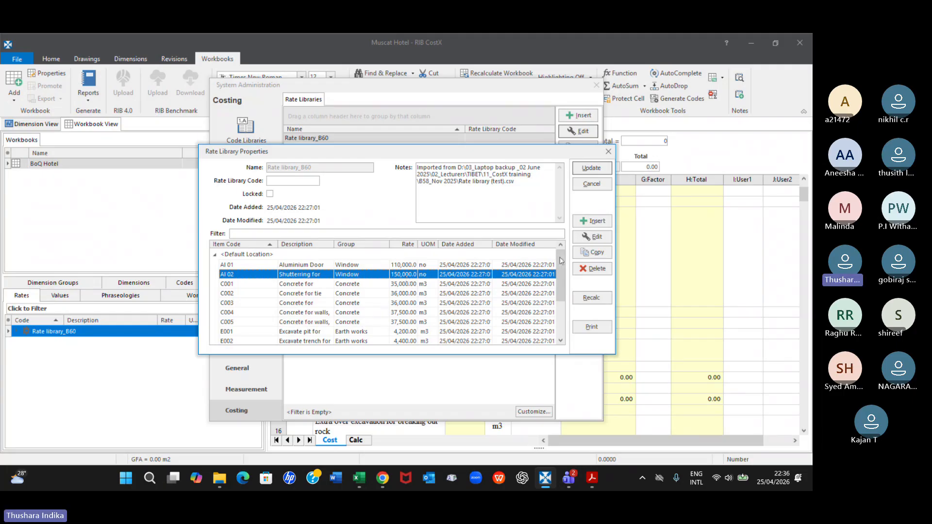
left_click(590, 238)
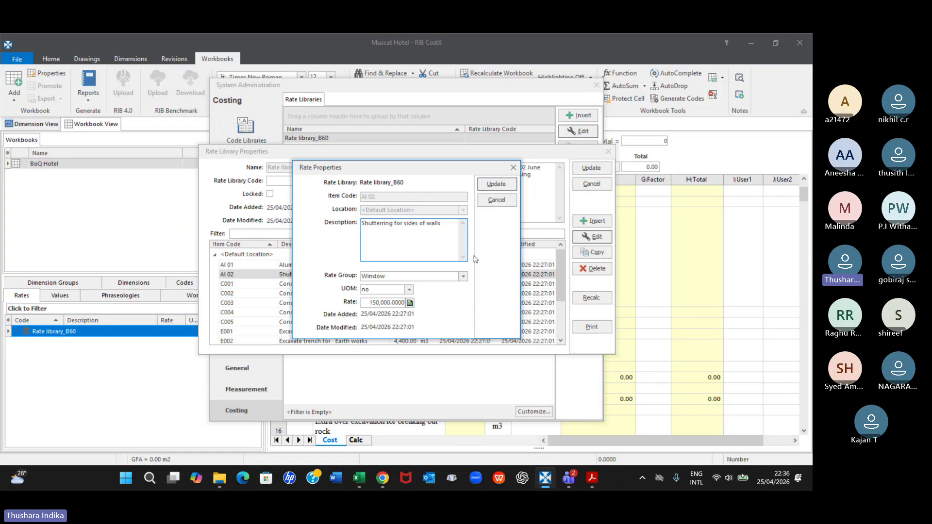
left_click(374, 303)
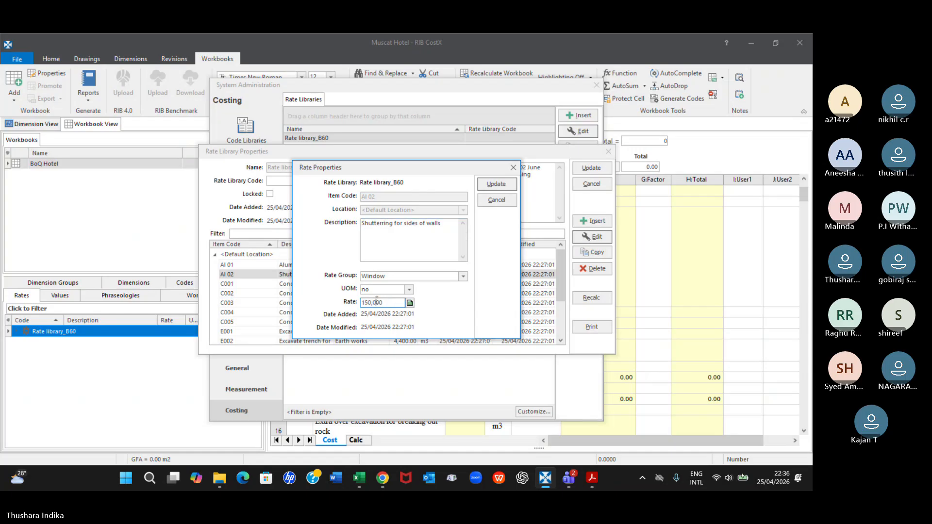
left_click(364, 303)
key("Delete")
type("4")
left_click(513, 167)
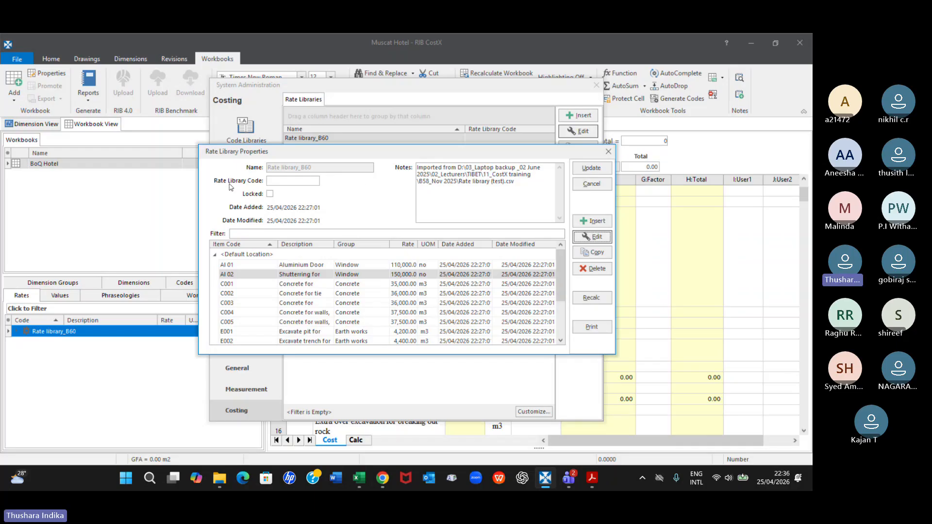
Set the Rate Library Code of Rate library_B60 to R0, save the library and close System Administration
left_click(278, 182)
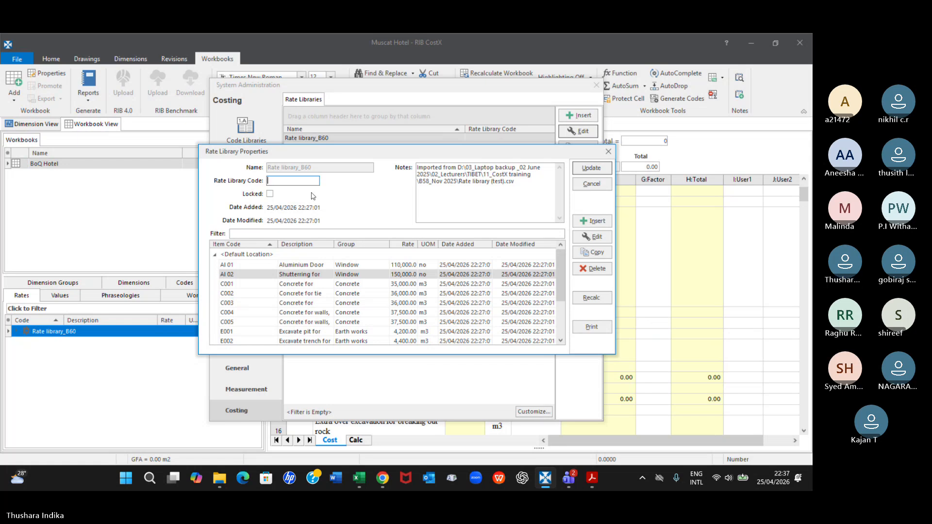
type("R0")
left_click(591, 167)
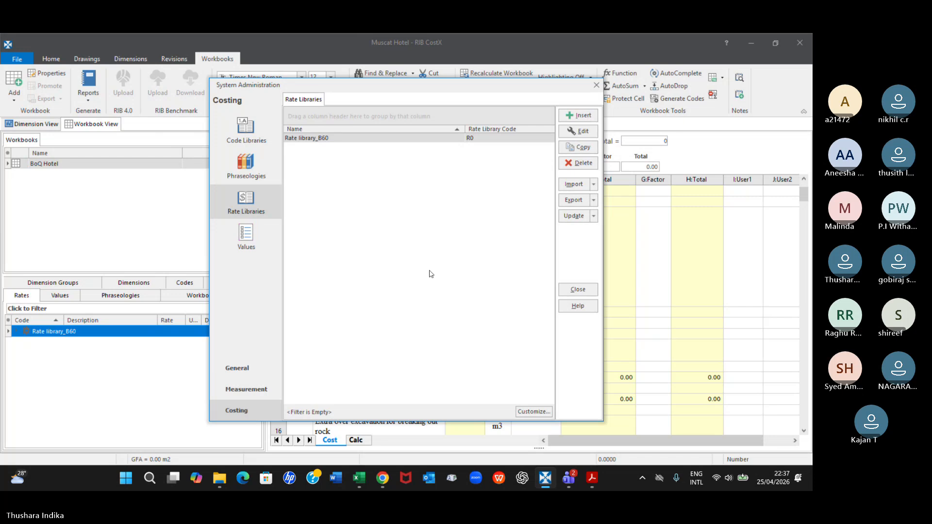
left_click(578, 290)
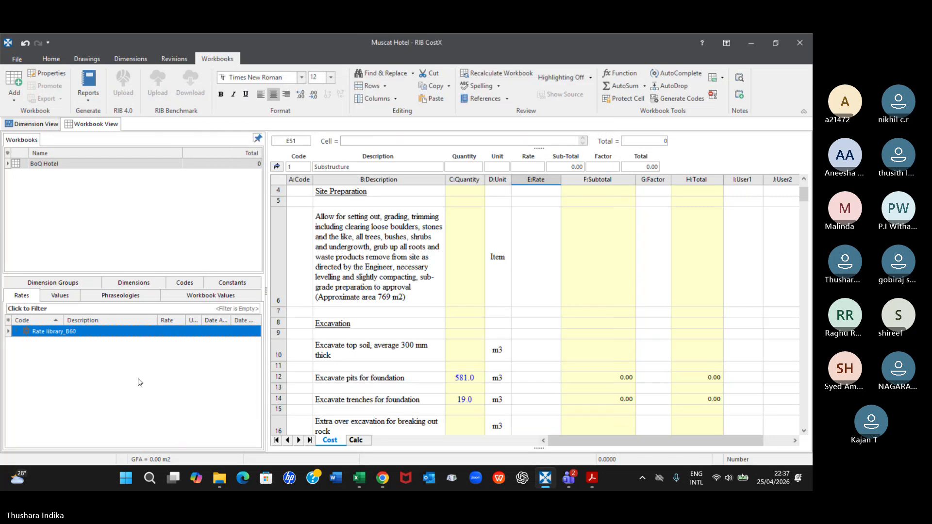
Select the rate cell of "Excavate pits for foundation" and expand the Earth works group of Rate library_B60
left_click(17, 332)
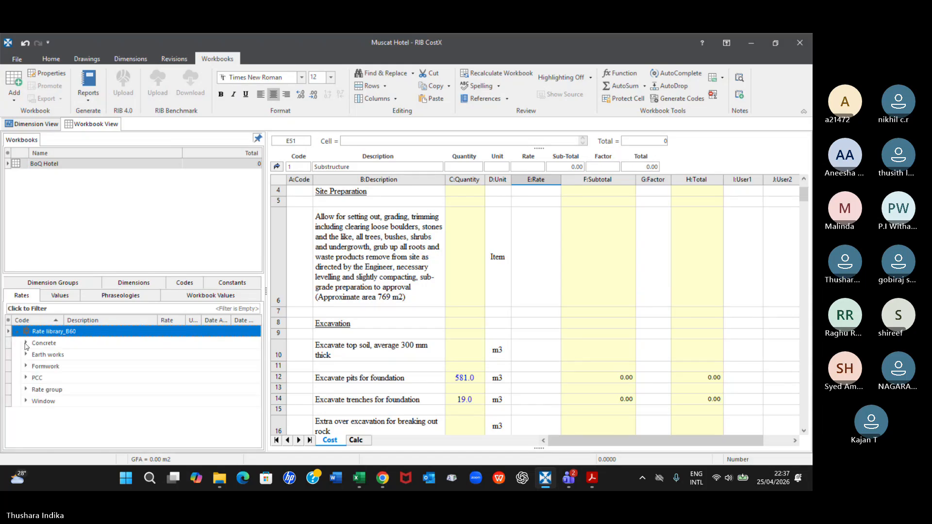
left_click(461, 377)
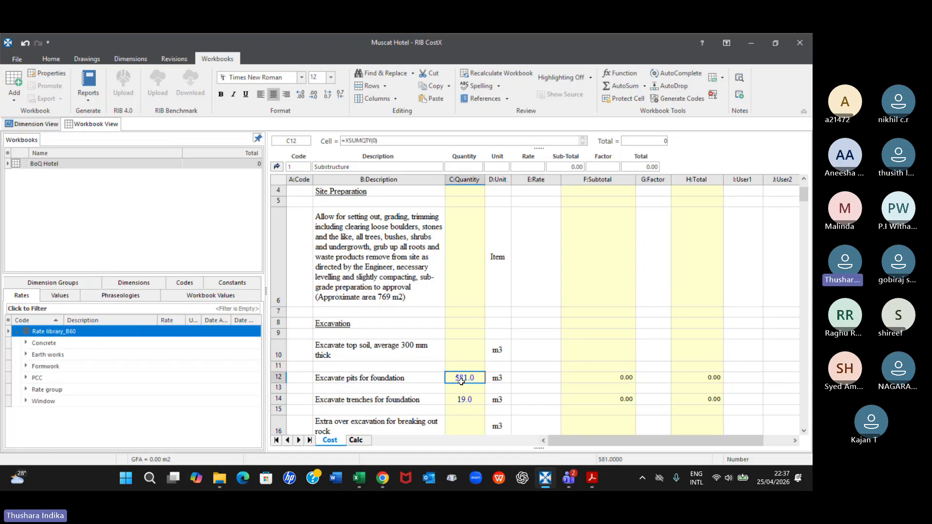
scroll(461, 382, "down", 3)
scroll(462, 382, "up", 1)
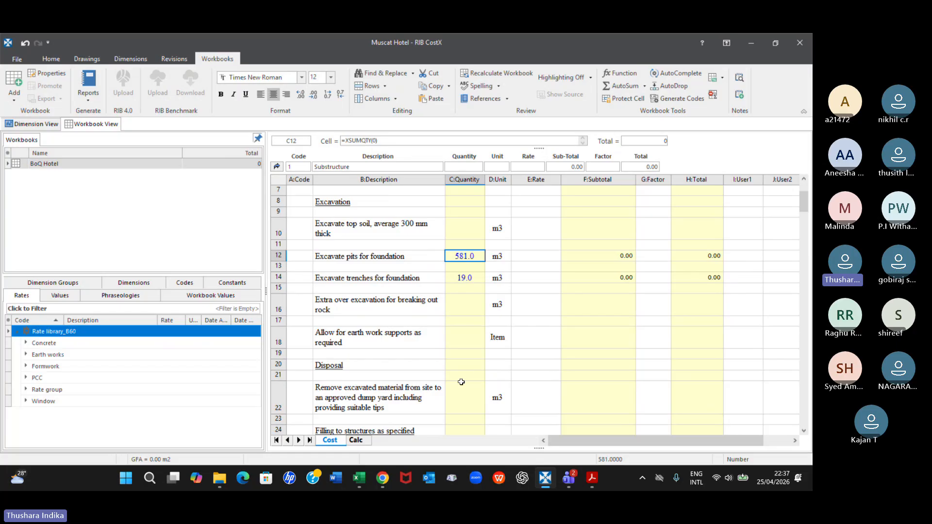
left_click(539, 257)
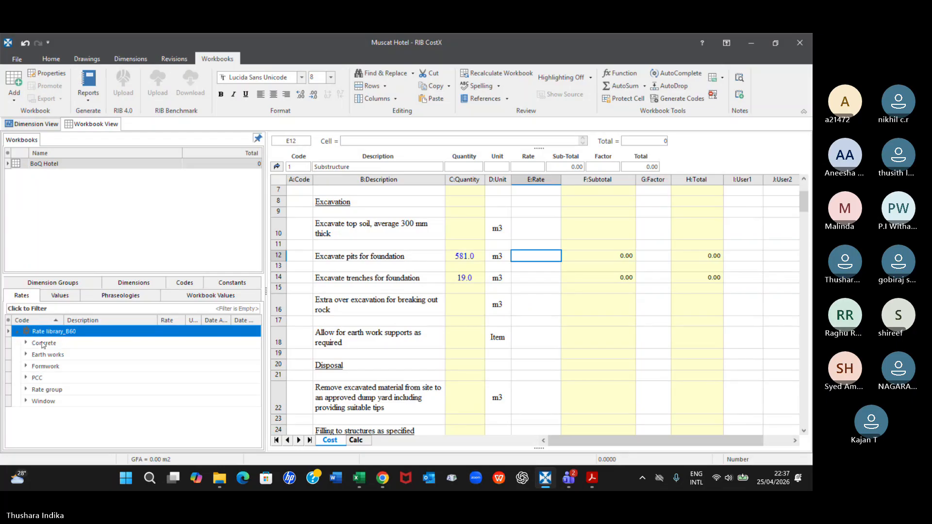
left_click(27, 354)
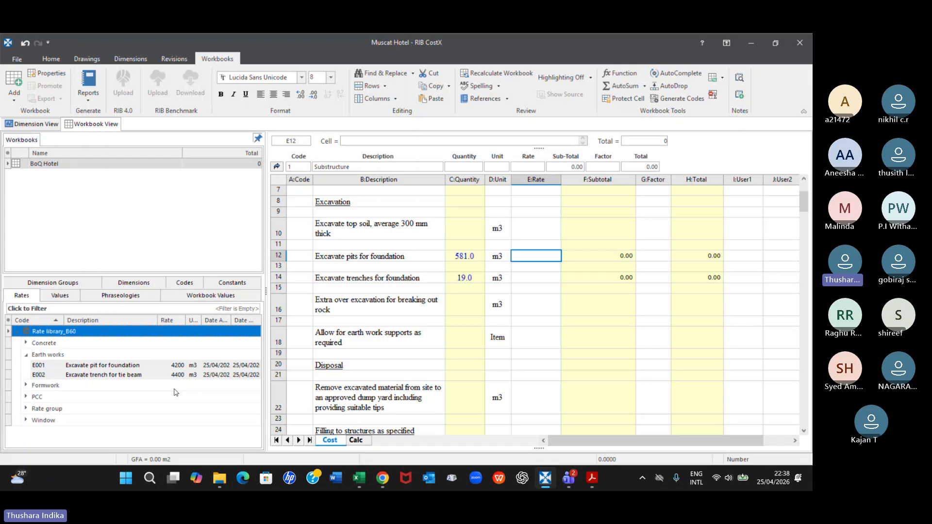
Apply rate E001, Excavate pit for foundation, to cell E12 with rounding and a live rate link, and inspect the cell's formula
left_click(178, 367)
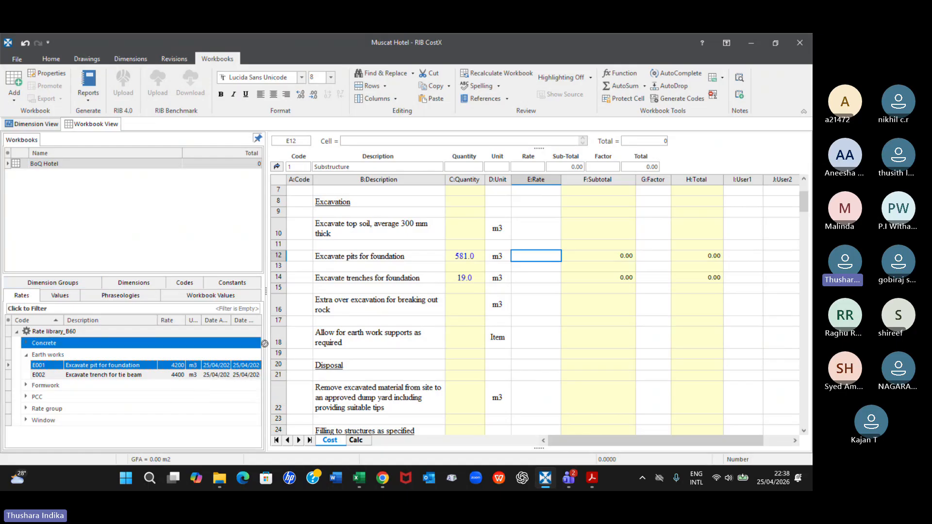
left_click_drag(532, 260, 532, 260)
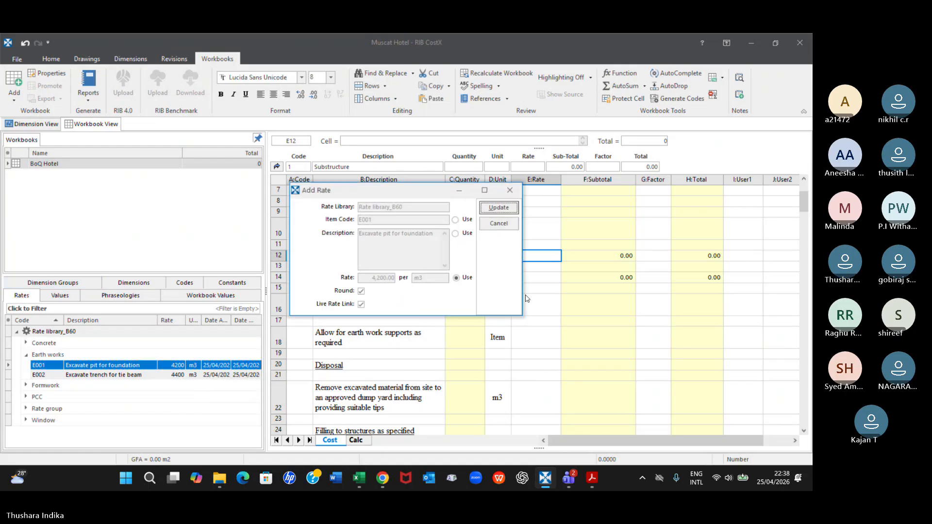
left_click(497, 208)
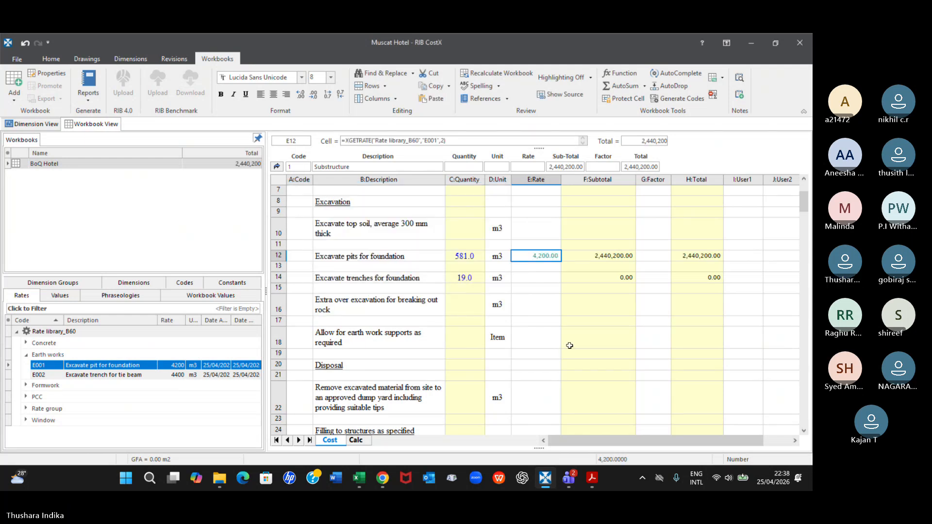
left_click_drag(445, 140, 376, 141)
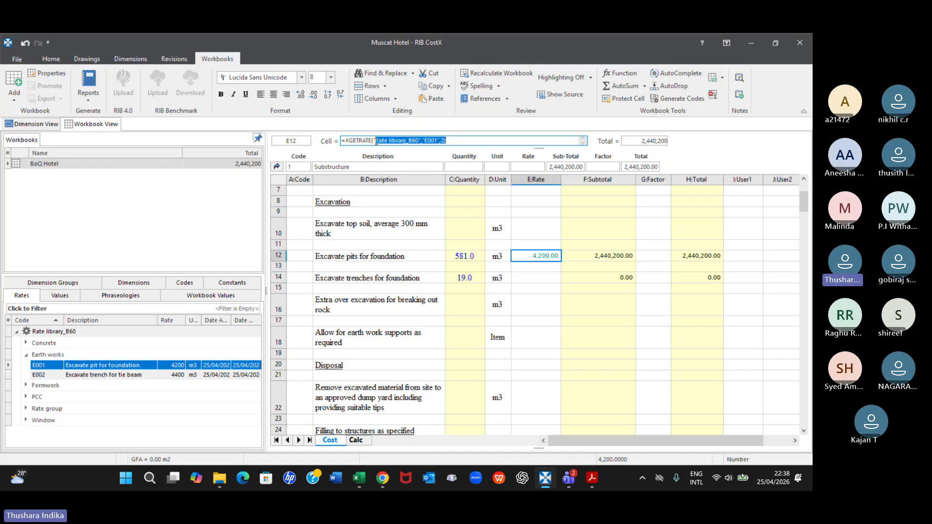
key("Escape")
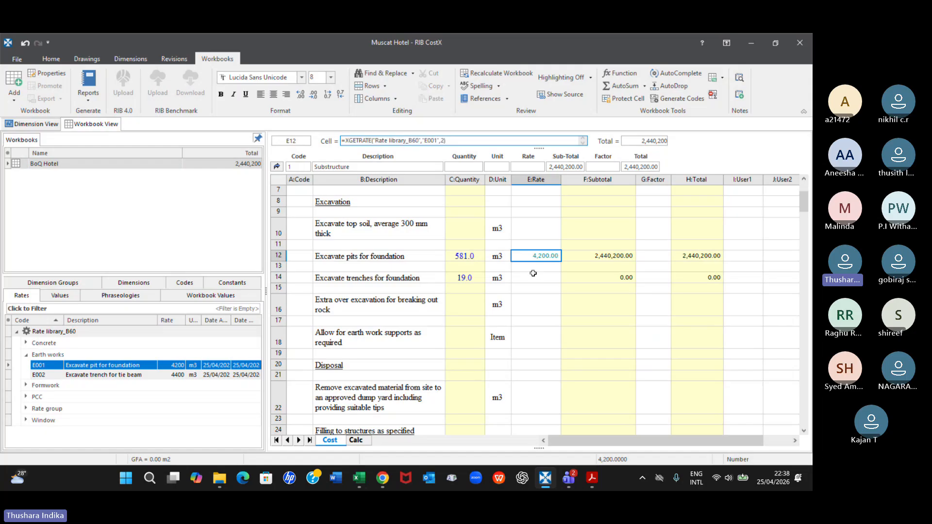
Apply rate E002, Excavate trench for tie beam, to the rate cell of "Excavate trenches for foundation" with a live rate link
left_click(533, 275)
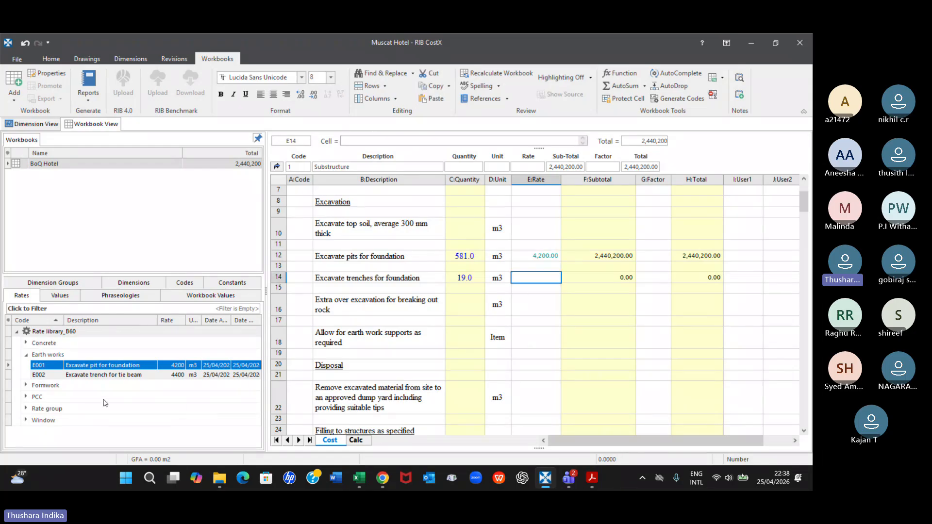
left_click(111, 377)
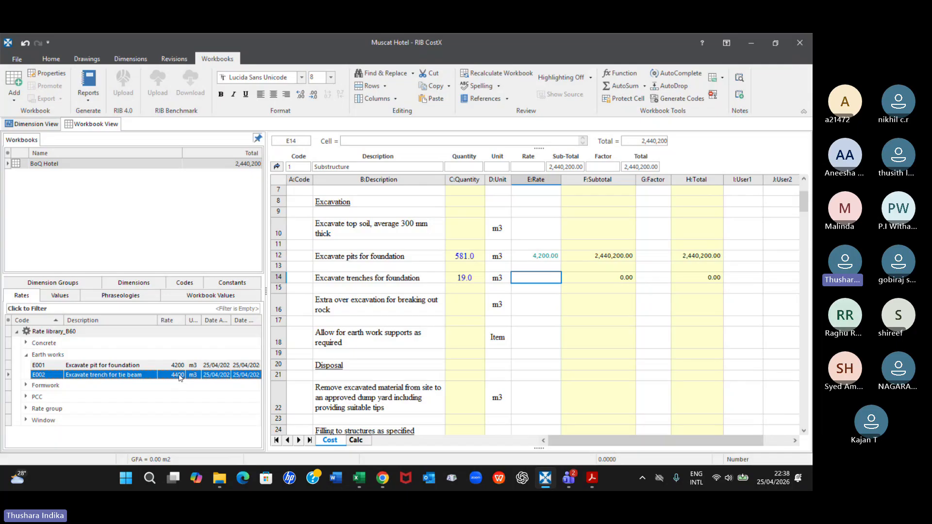
left_click_drag(180, 378, 534, 279)
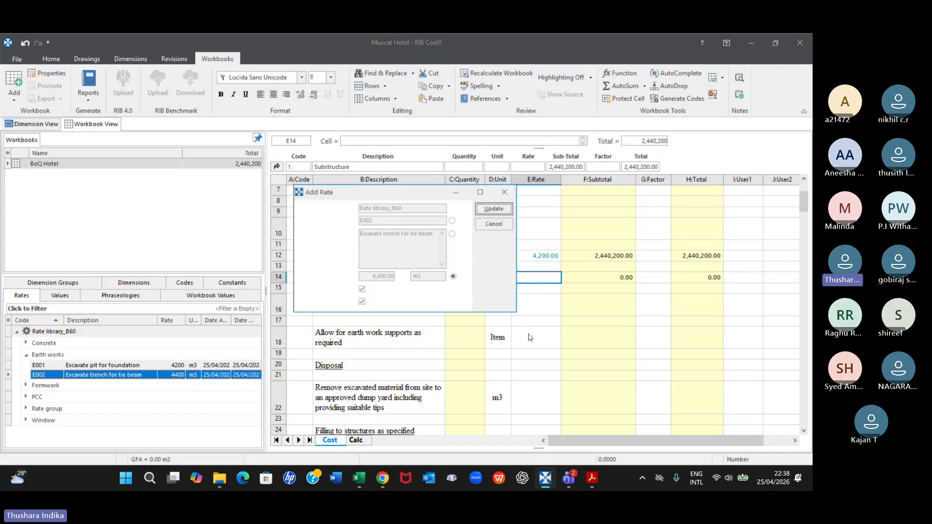
key("Return")
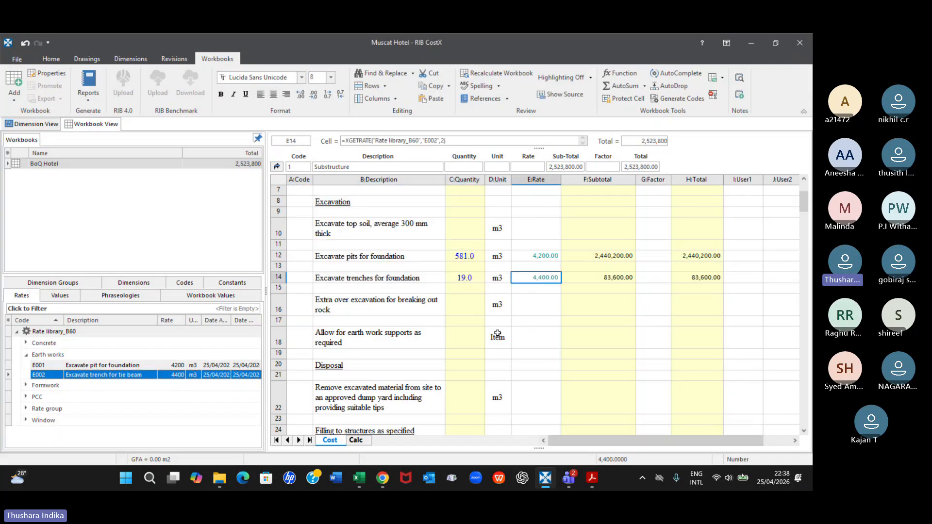
Apply Concrete rate C001, Concrete for foundation, to the rate cell of the Grade C35 "Foundations" item with rounding and a live rate link
scroll(474, 347, "down", 6)
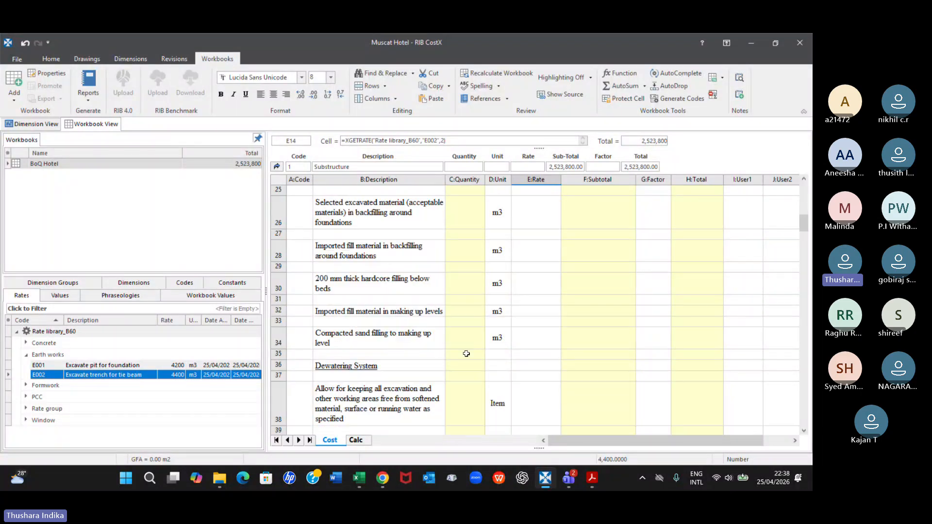
scroll(466, 354, "down", 6)
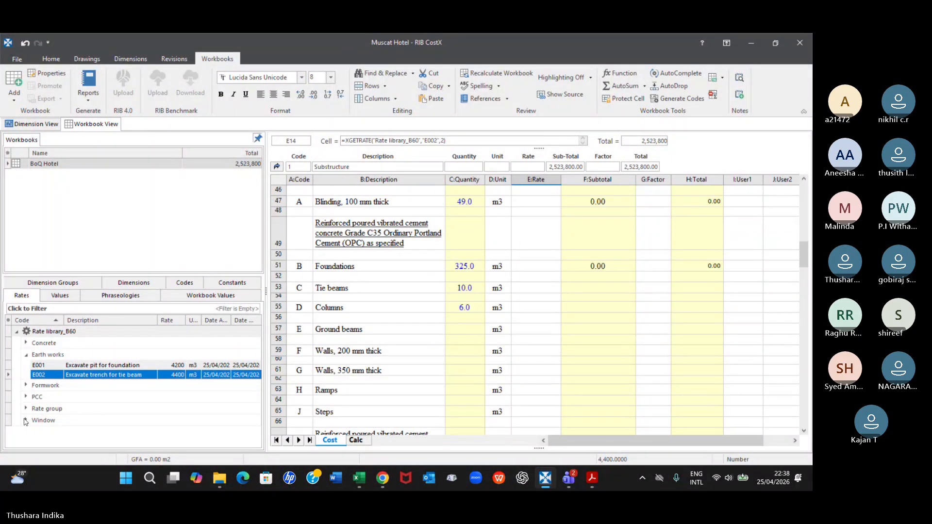
left_click(26, 343)
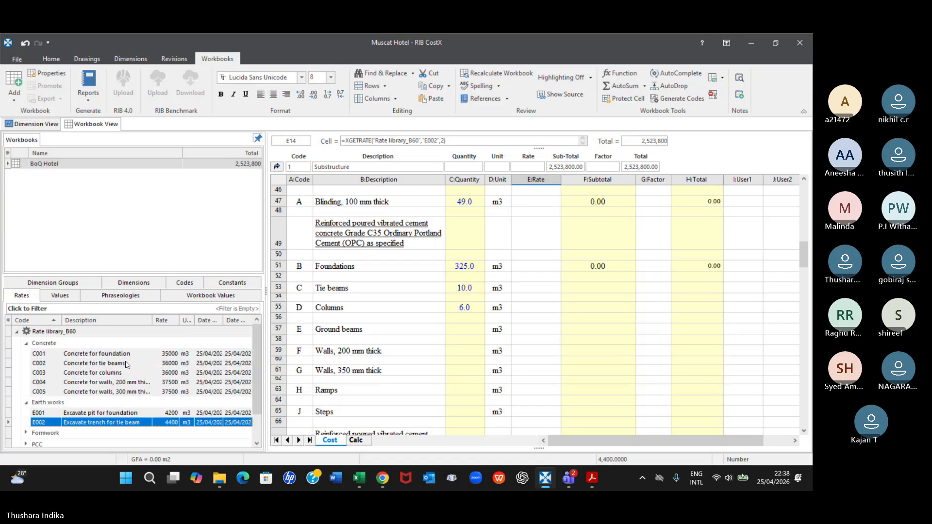
left_click(95, 354)
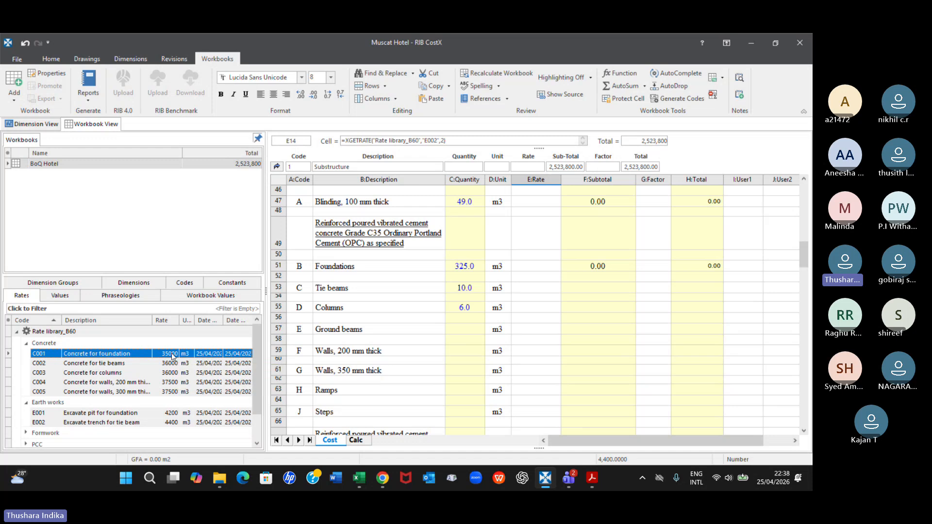
left_click(465, 277)
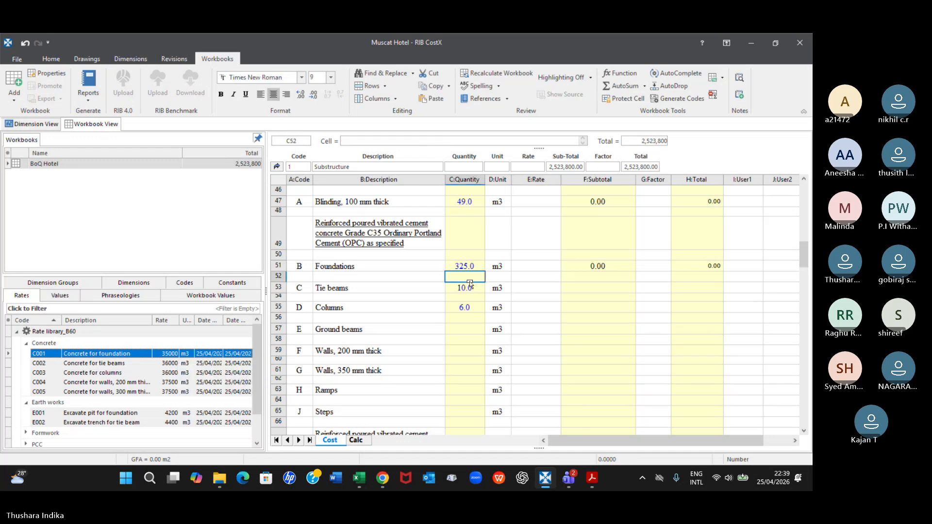
left_click(547, 267)
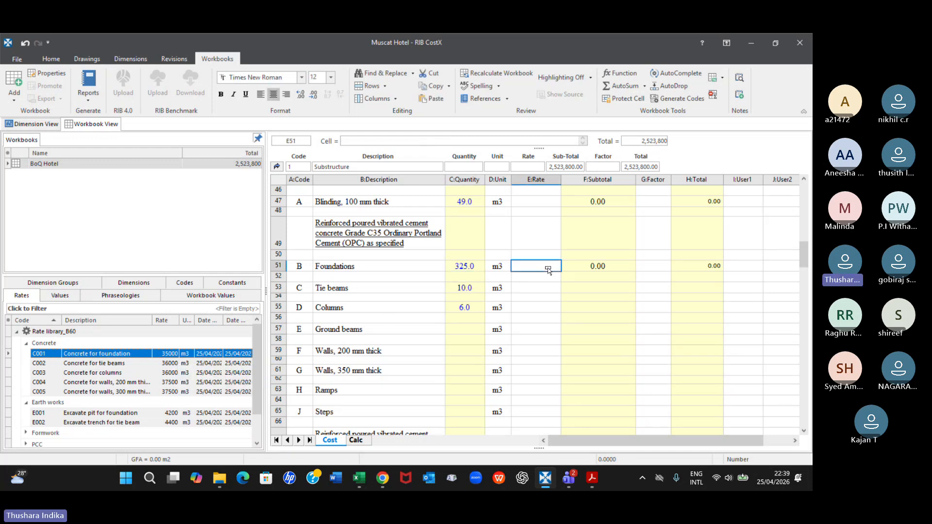
left_click_drag(548, 269, 545, 266)
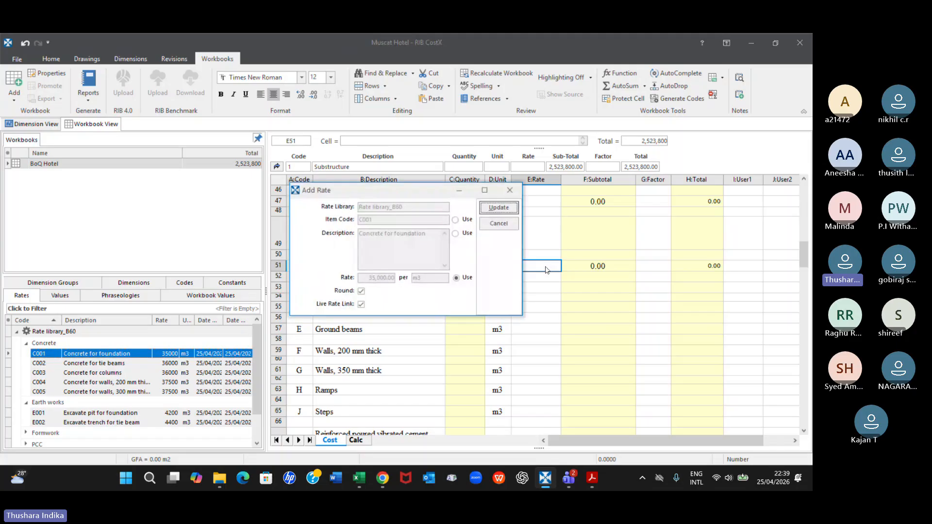
left_click(507, 212)
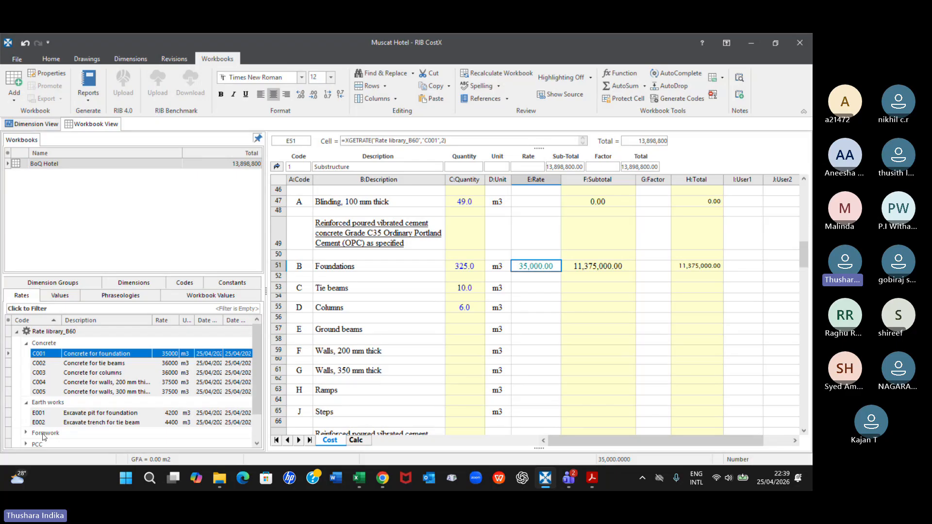
Apply PCC rate P001, Blinding concrete, to the rate cell of "Blinding, 100 mm thick"
scroll(30, 417, "down", 1)
left_click(26, 412)
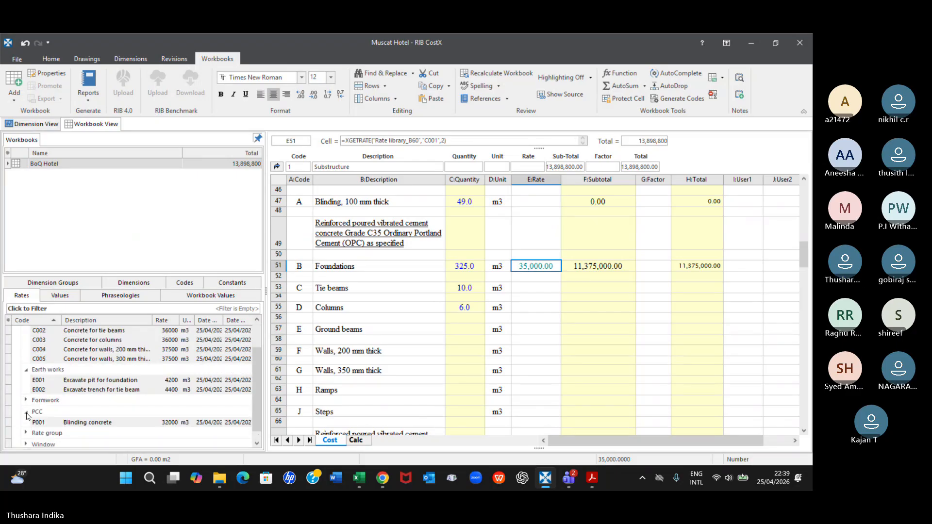
left_click(165, 423)
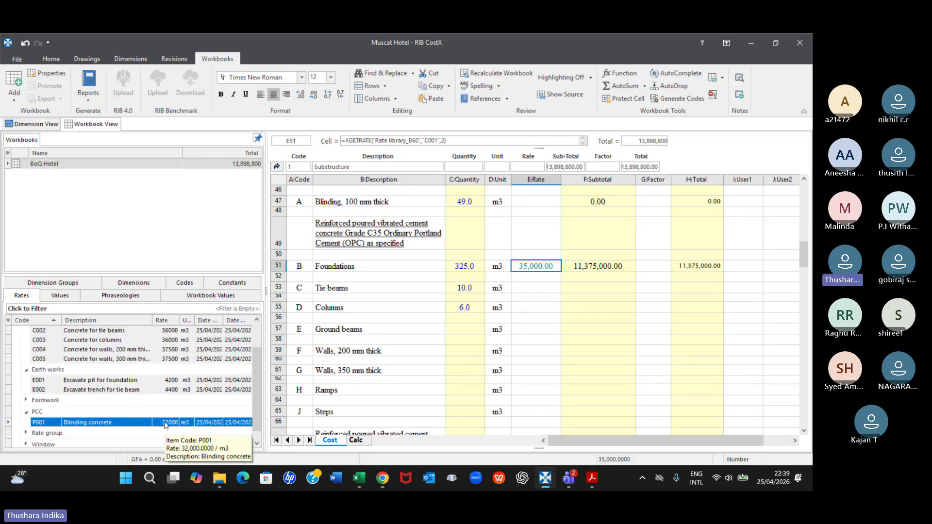
left_click_drag(165, 425, 549, 203)
left_click(501, 208)
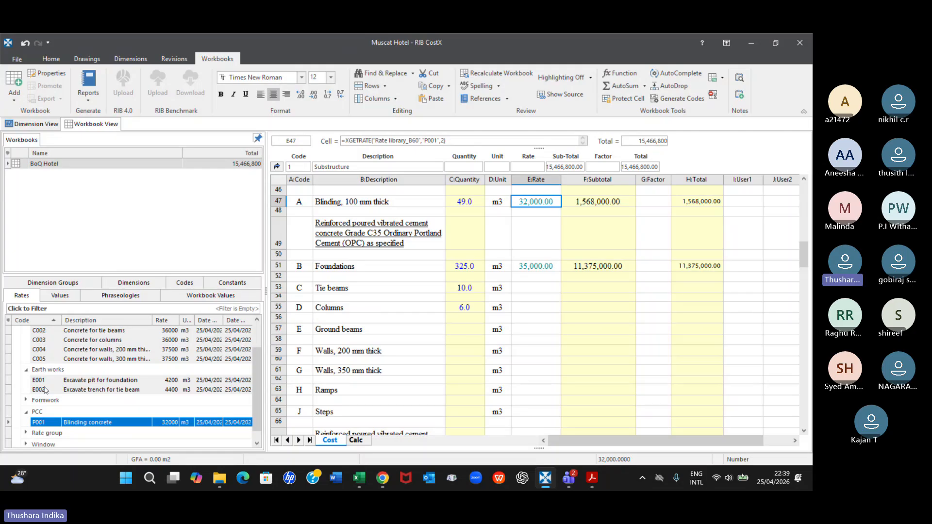
Apply rate C002 to the concrete "Tie beams" item and rate C003 to the "Columns" item as live-linked rates
left_click(100, 331)
left_click_drag(177, 332, 542, 290)
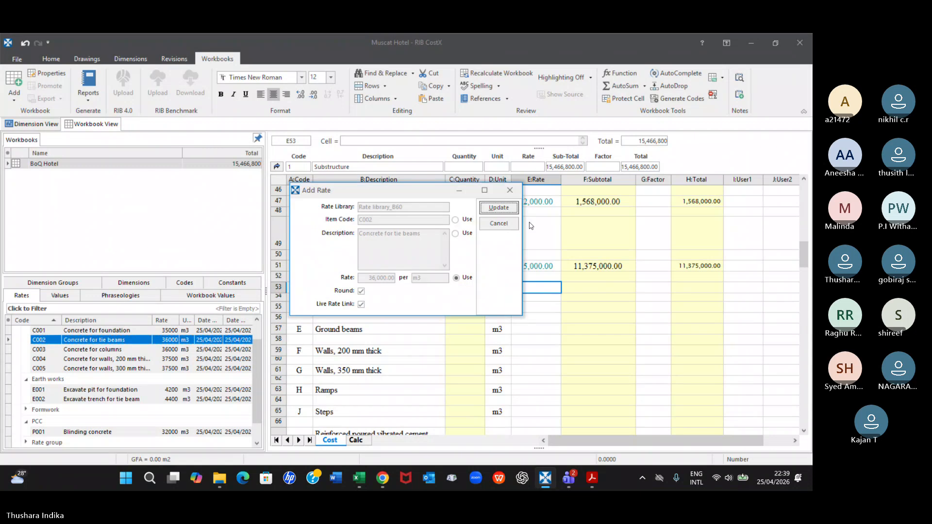
left_click(501, 208)
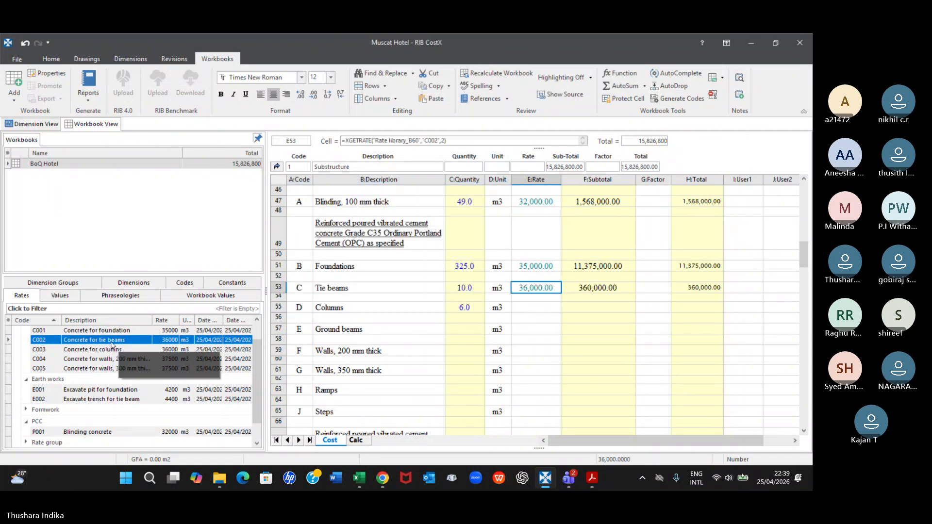
left_click(107, 350)
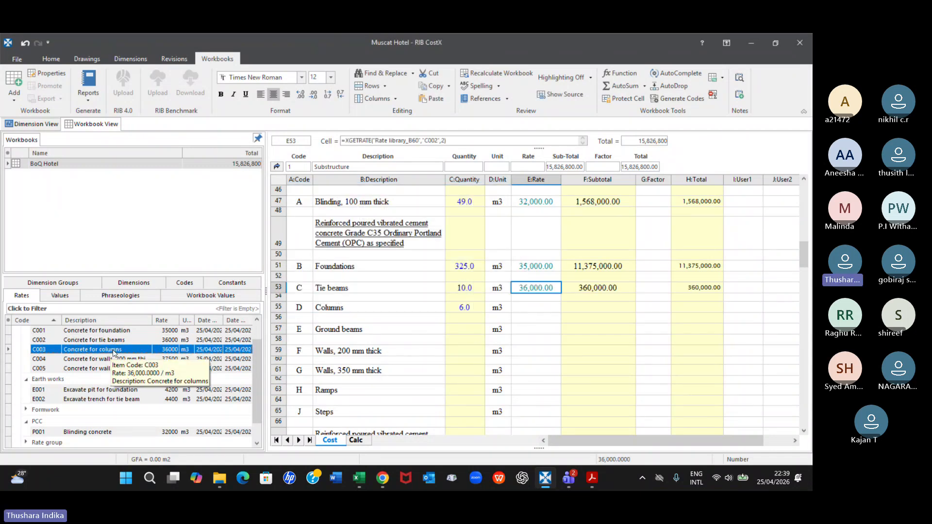
left_click_drag(107, 352, 537, 313)
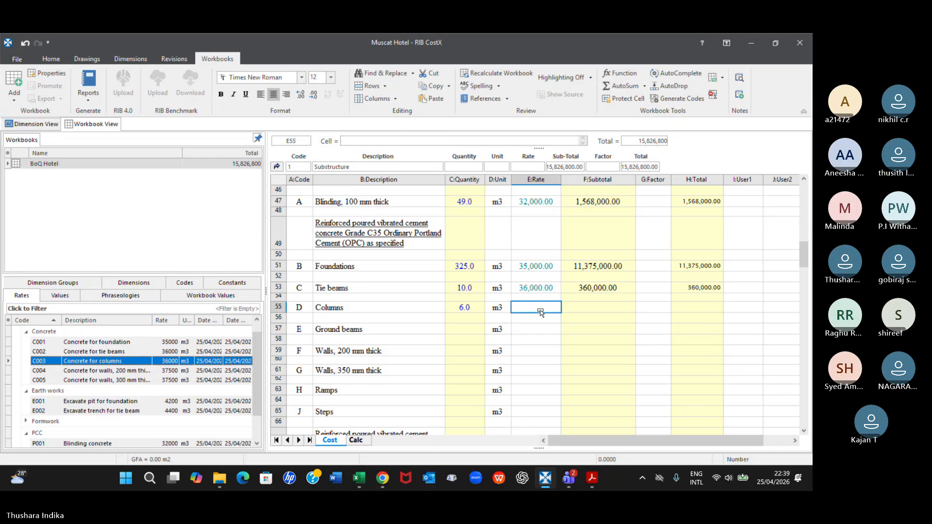
left_click(500, 207)
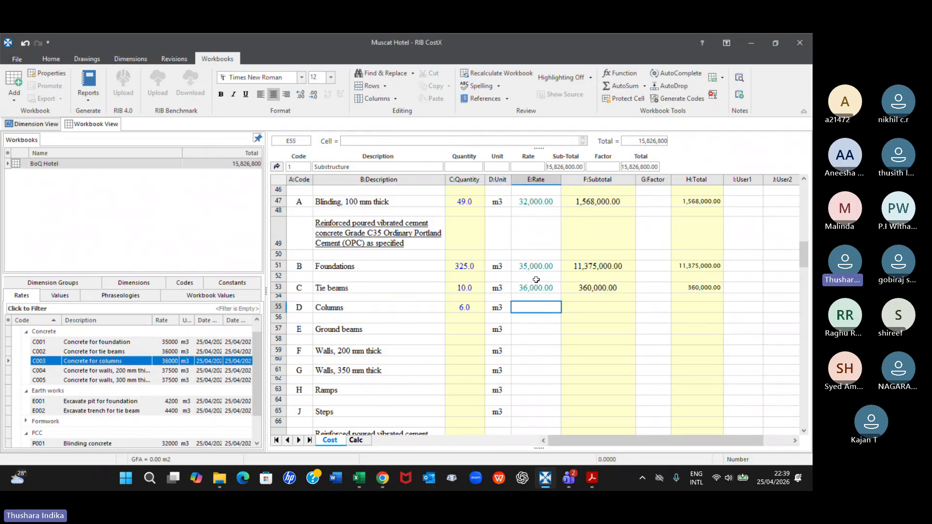
Apply Formwork rate FMF01, shuttering for sides of foundation, to the rate cell of "Sides of foundations" under Shuttering
scroll(536, 291, "down", 2)
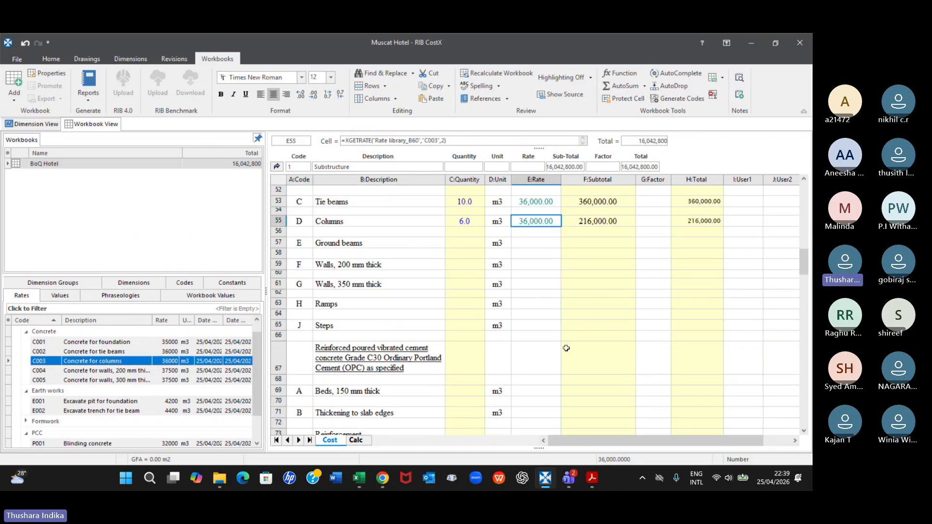
scroll(553, 320, "up", 10)
scroll(566, 348, "down", 7)
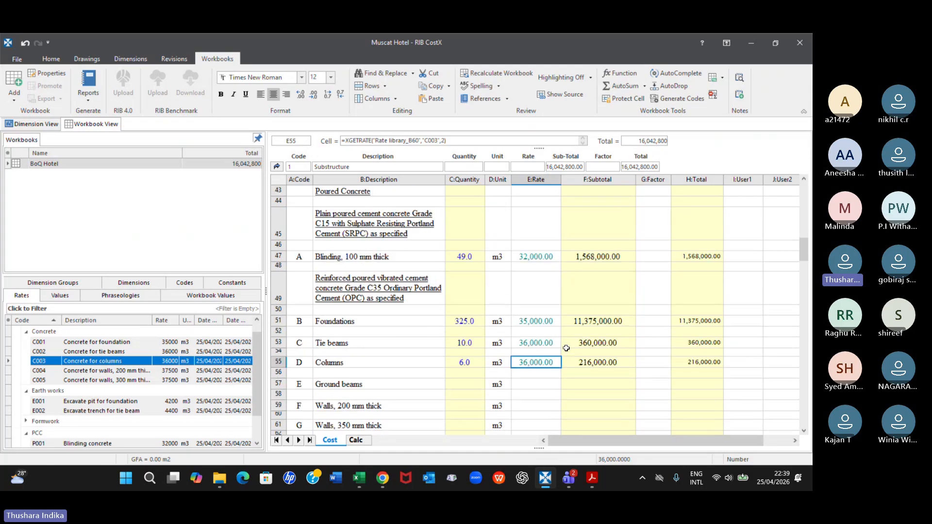
scroll(566, 348, "down", 4)
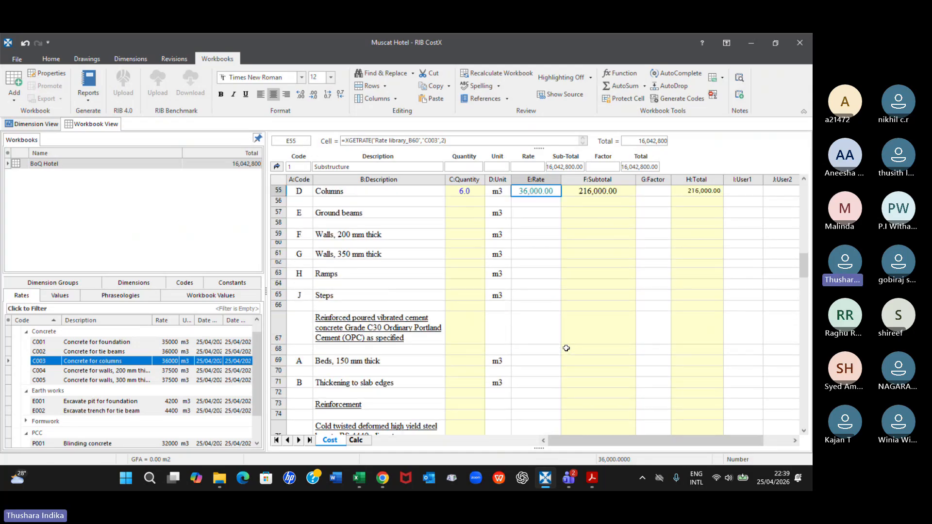
scroll(566, 349, "down", 9)
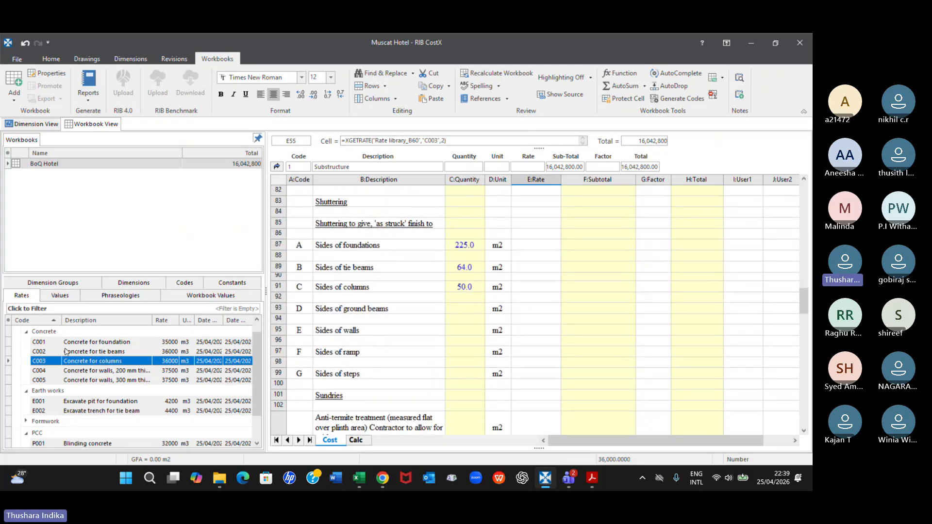
scroll(67, 355, "down", 1)
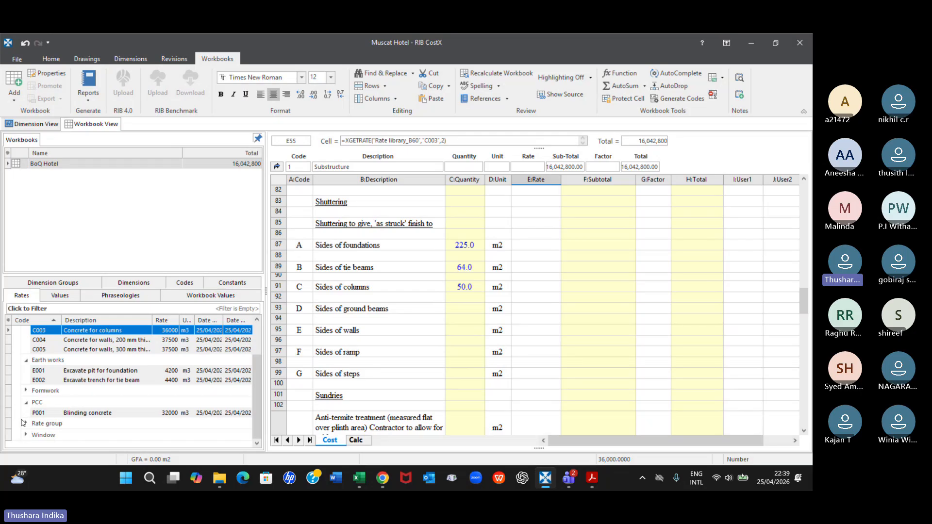
double_click(36, 391)
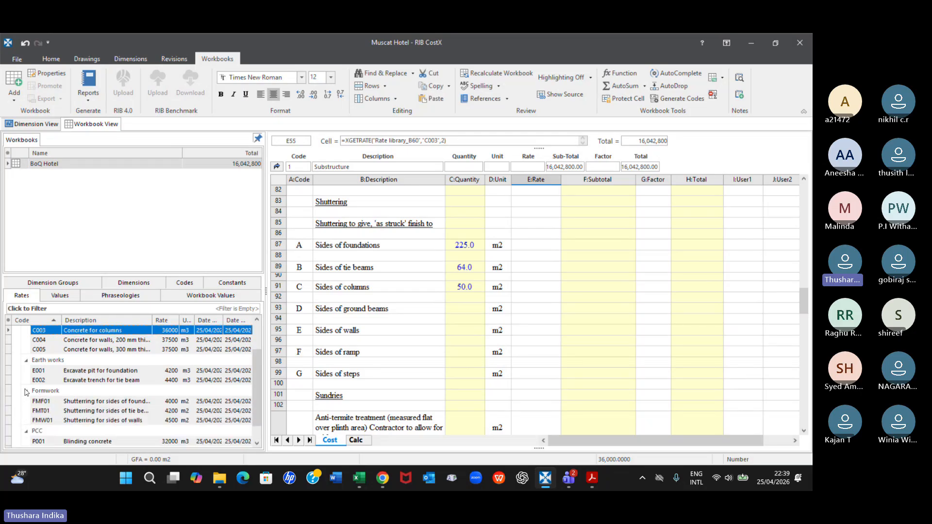
left_click(124, 405)
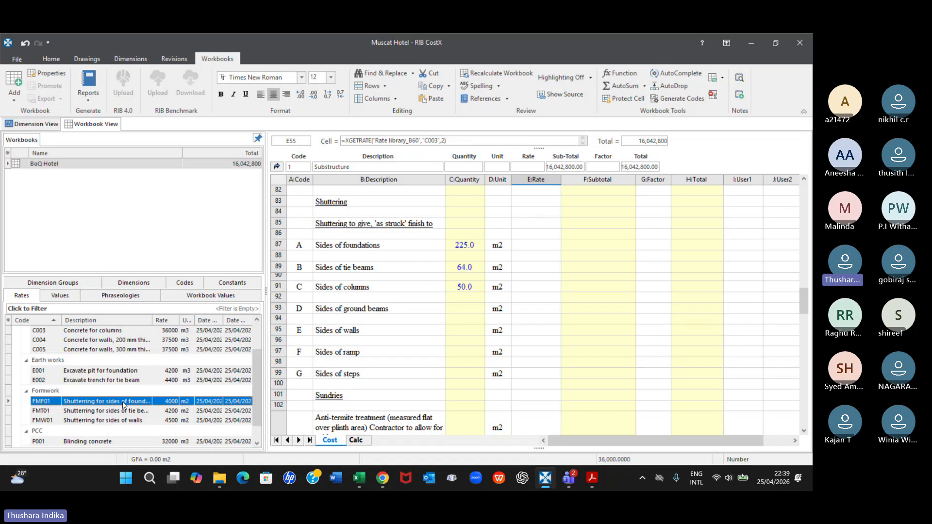
left_click_drag(123, 405, 536, 246)
left_click(496, 209)
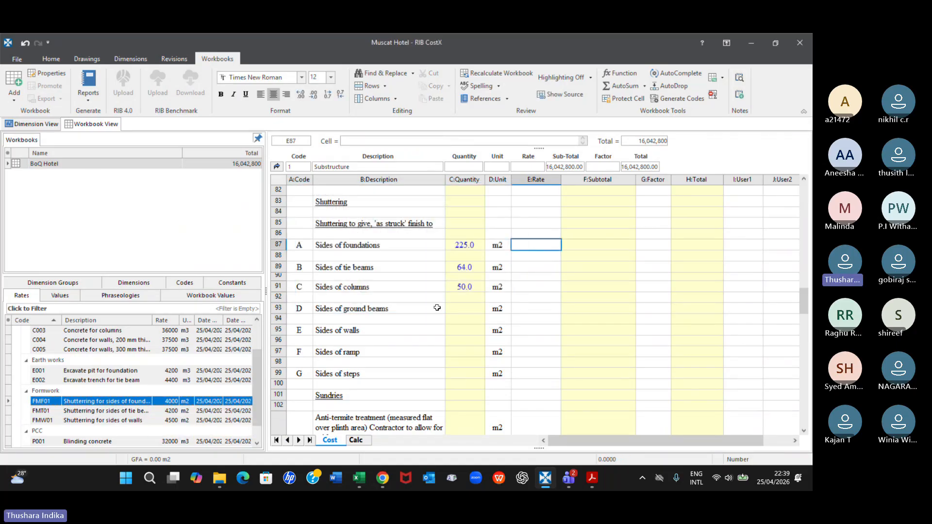
Apply Formwork rate FMT01, shuttering for sides of tie beams, to the "Sides of tie beams" item with rounding and a live rate link
left_click(145, 412)
left_click_drag(145, 412, 542, 270)
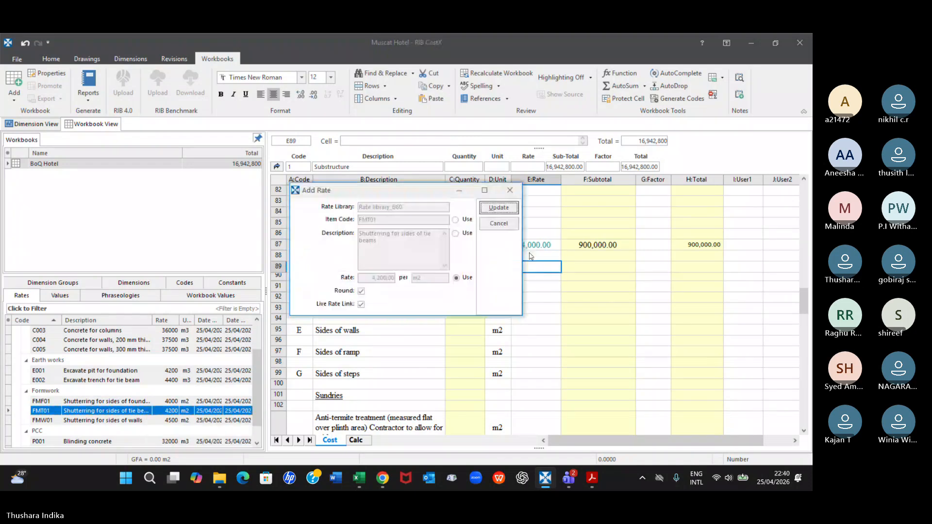
left_click(507, 206)
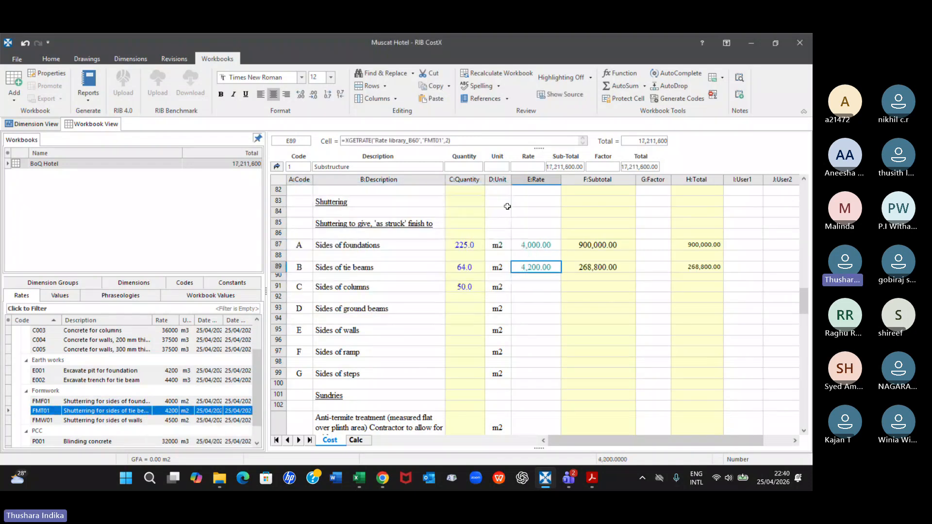
Enter 4300 as the rate of "Sides of columns" under Shuttering, and go up one level from the Substructure sheet
left_click(104, 422)
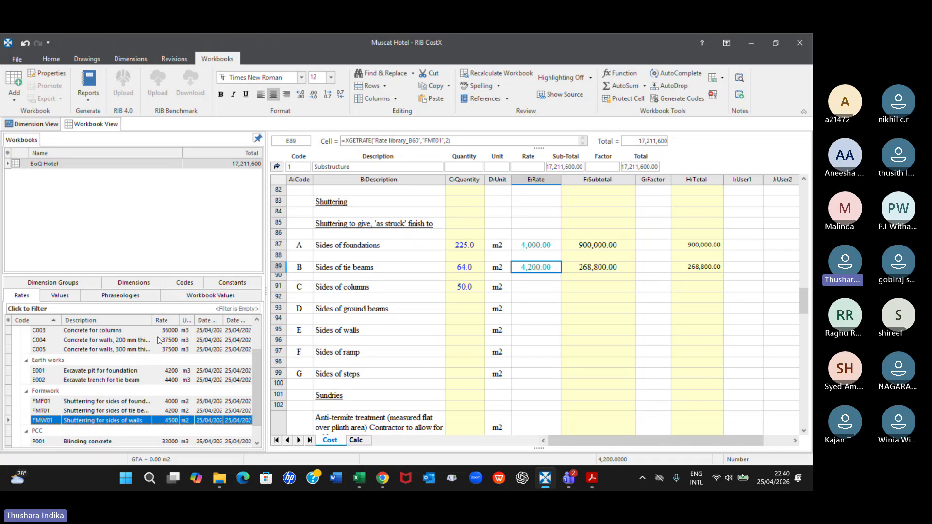
left_click_drag(153, 321, 164, 321)
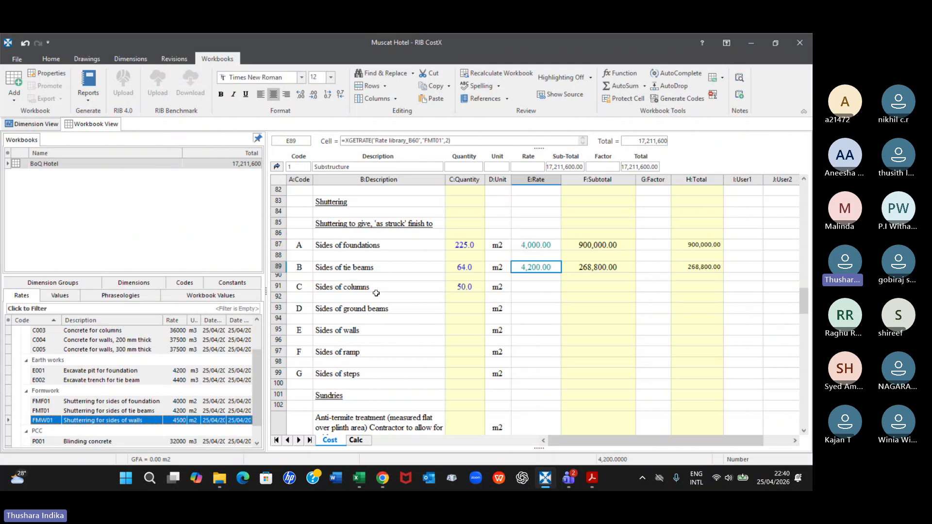
left_click(531, 284)
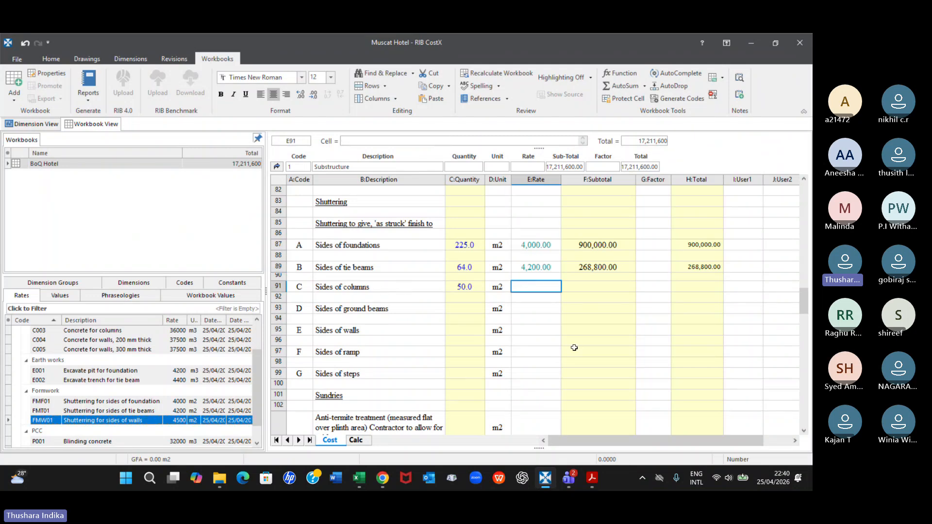
type("4300")
key("Return")
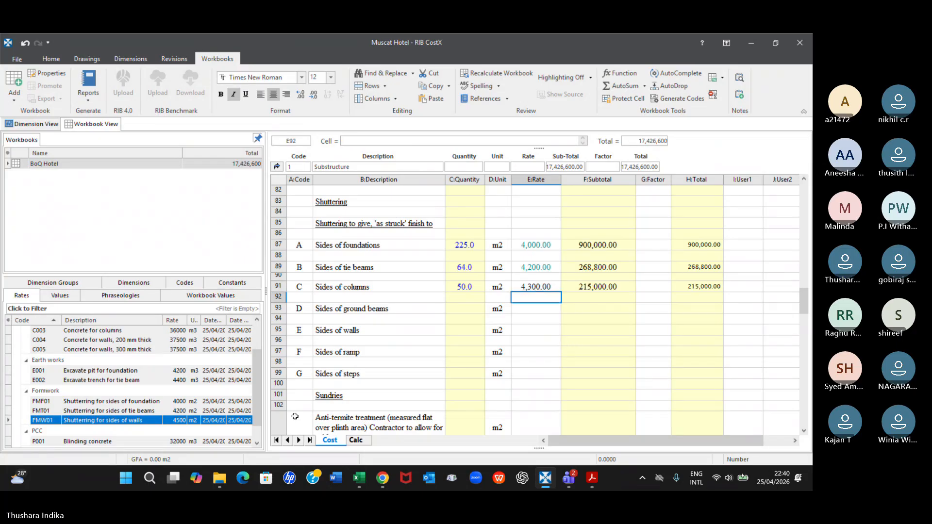
left_click(282, 167)
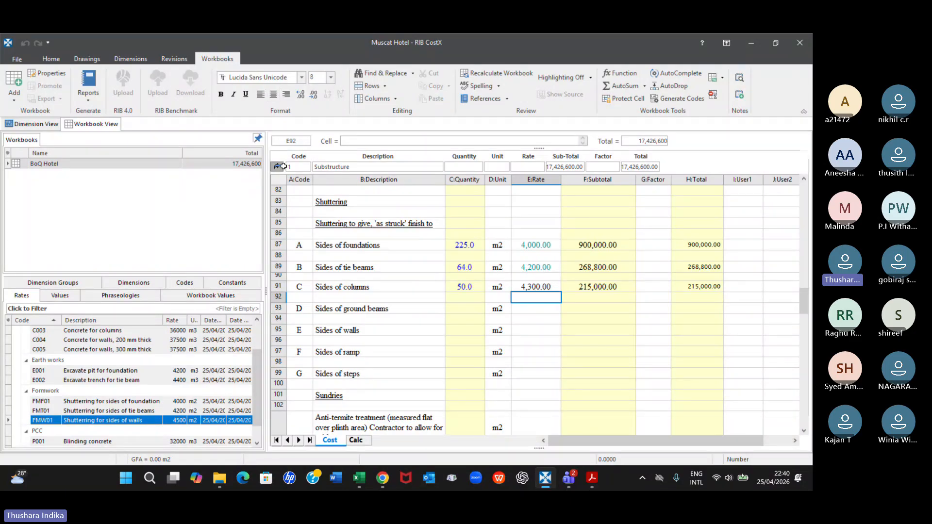
Expand the Window group in the rate library and open the Doors and Windows sheet of the BoQ
scroll(141, 356, "down", 1)
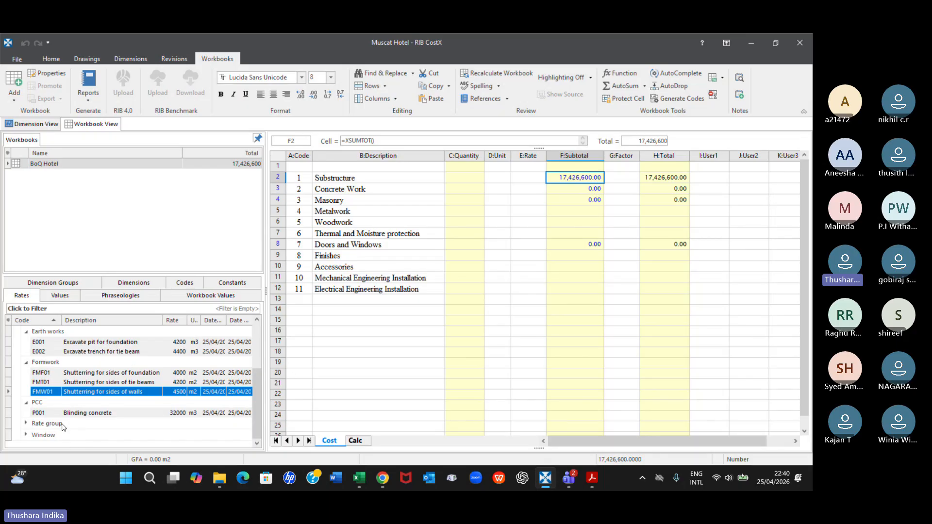
scroll(149, 371, "up", 2)
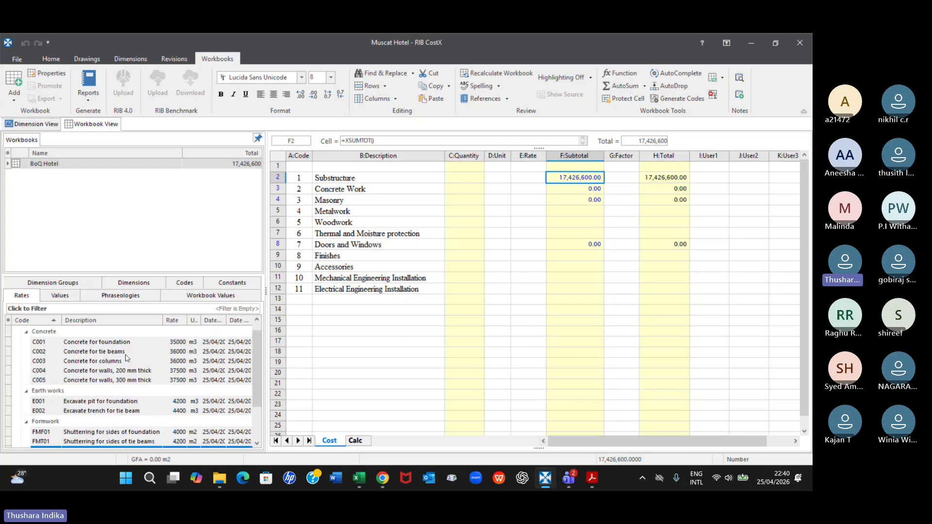
scroll(113, 353, "down", 2)
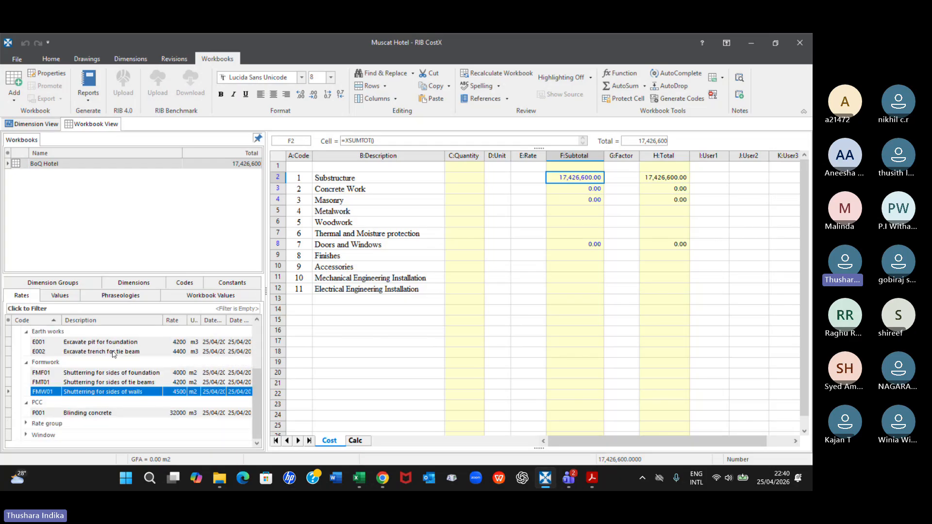
left_click(27, 436)
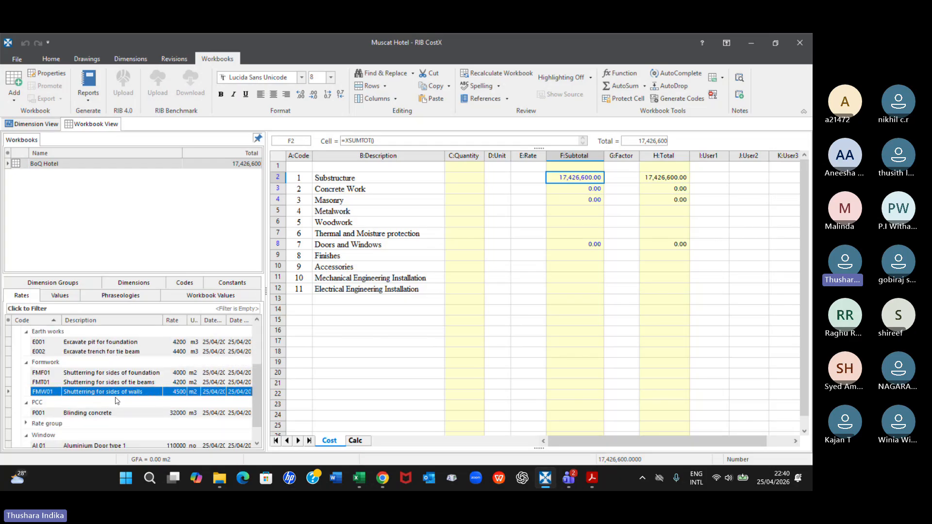
scroll(117, 400, "down", 1)
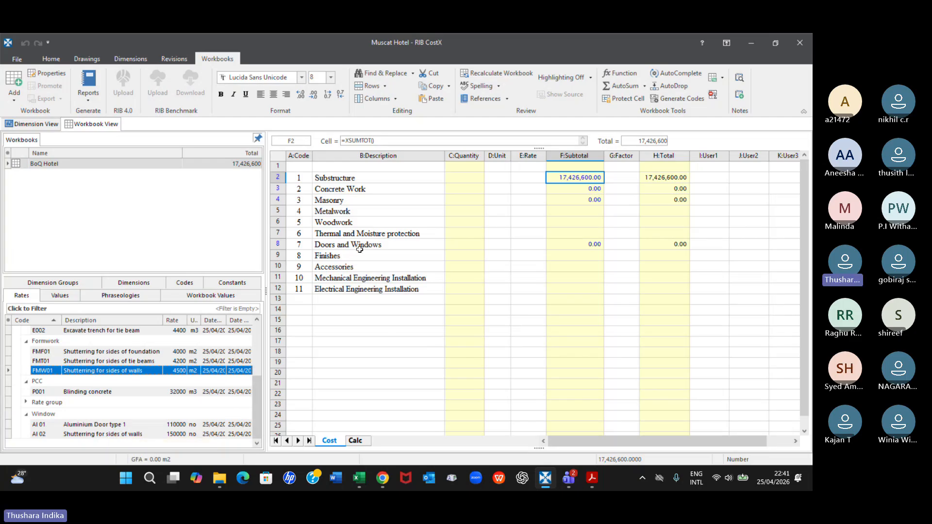
left_click(597, 243)
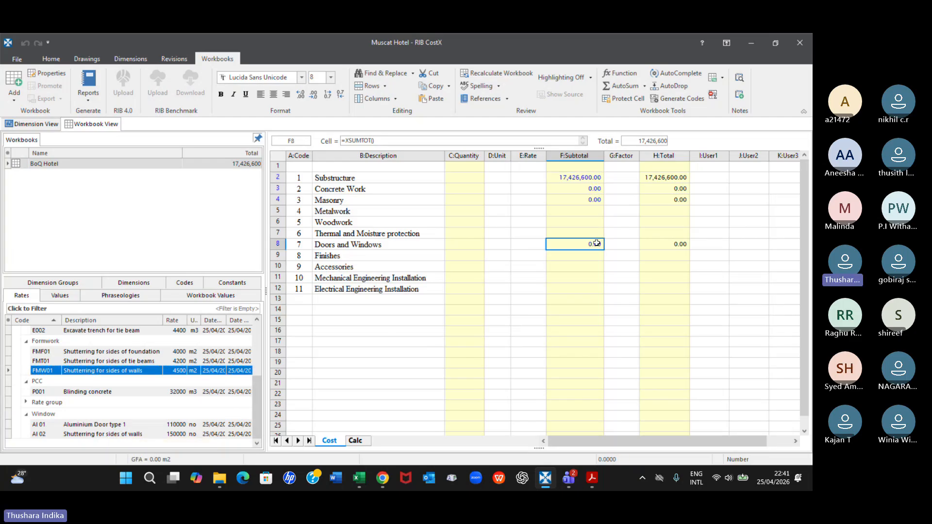
double_click(597, 244)
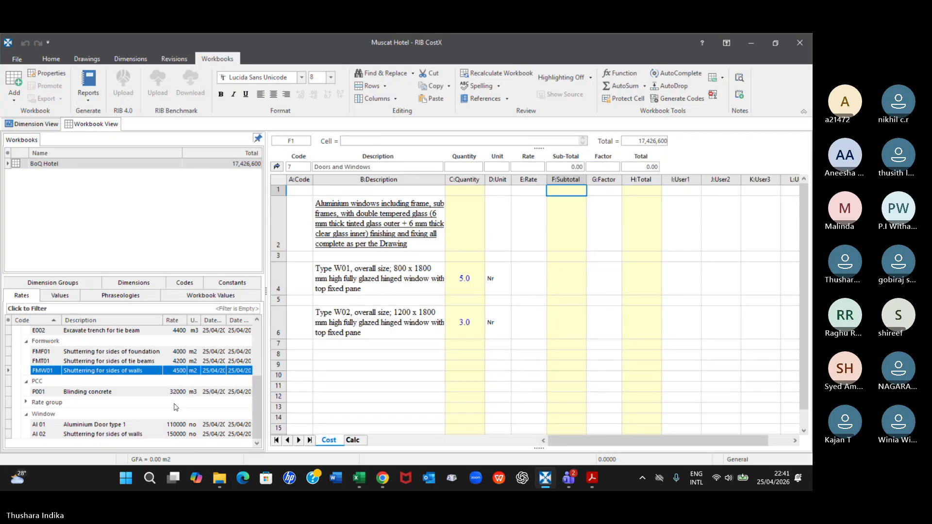
Apply rate AI 01 to window Type W01 and rate AI 02 to window Type W02 as rounded, live-linked rates
left_click(179, 426)
left_click_drag(179, 427, 522, 284)
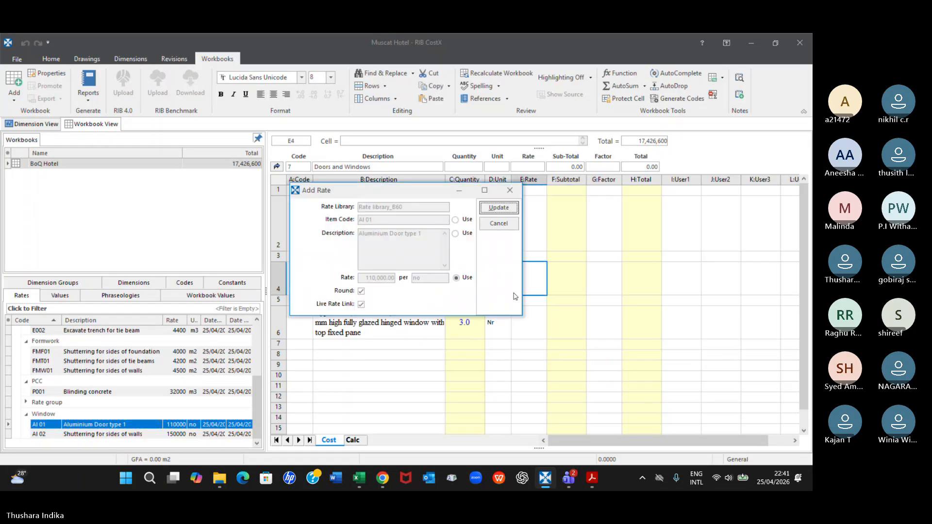
left_click(494, 209)
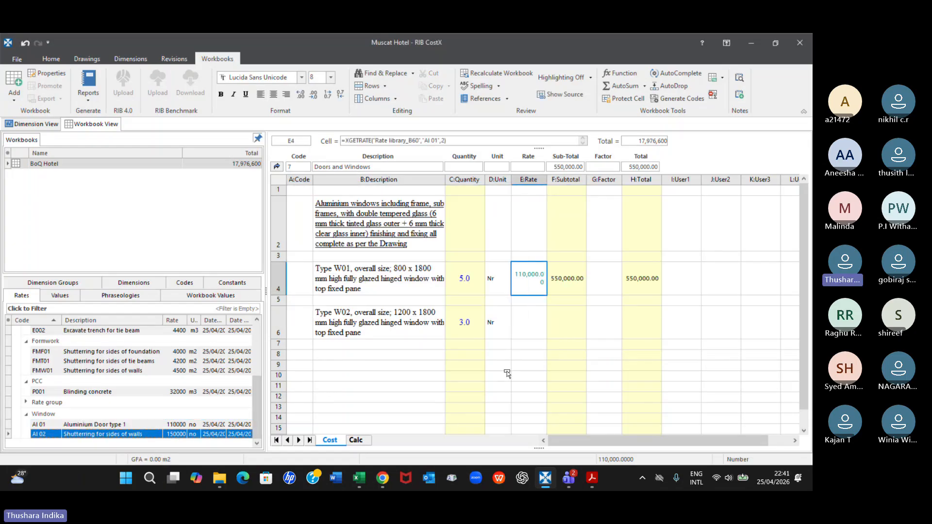
left_click(569, 342)
left_click_drag(569, 337, 539, 325)
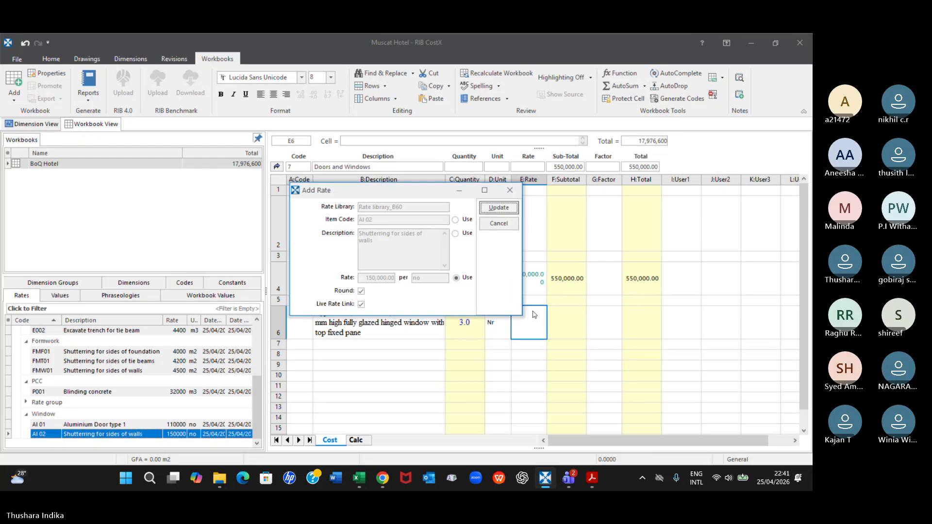
left_click(495, 209)
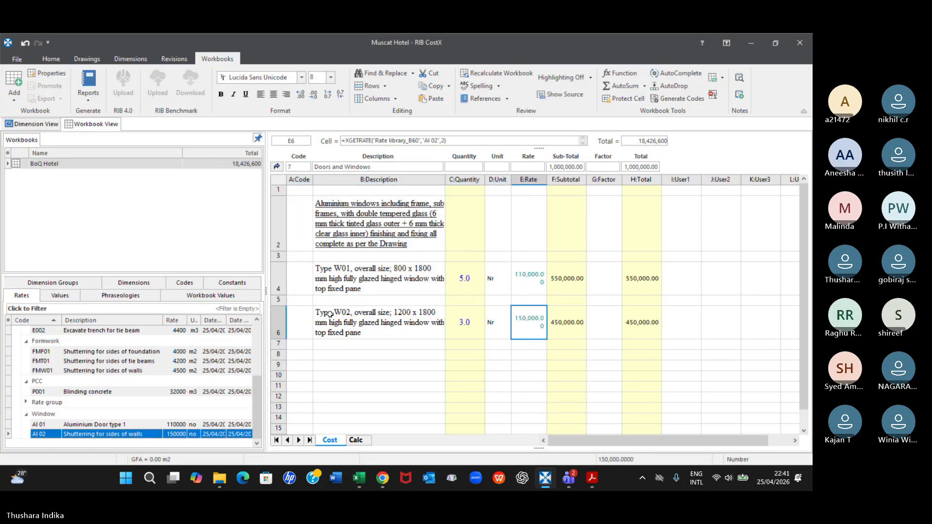
Go to the Concrete Work sheet and apply rate C004 to "Suspended slabs, 250 mm thick" with rounding and a live rate link
left_click(277, 167)
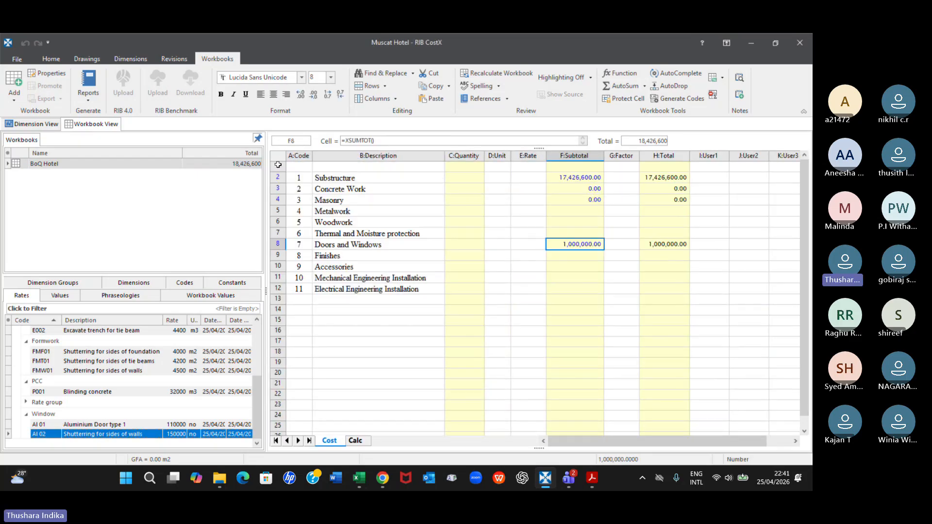
double_click(569, 190)
scroll(570, 190, "down", 2)
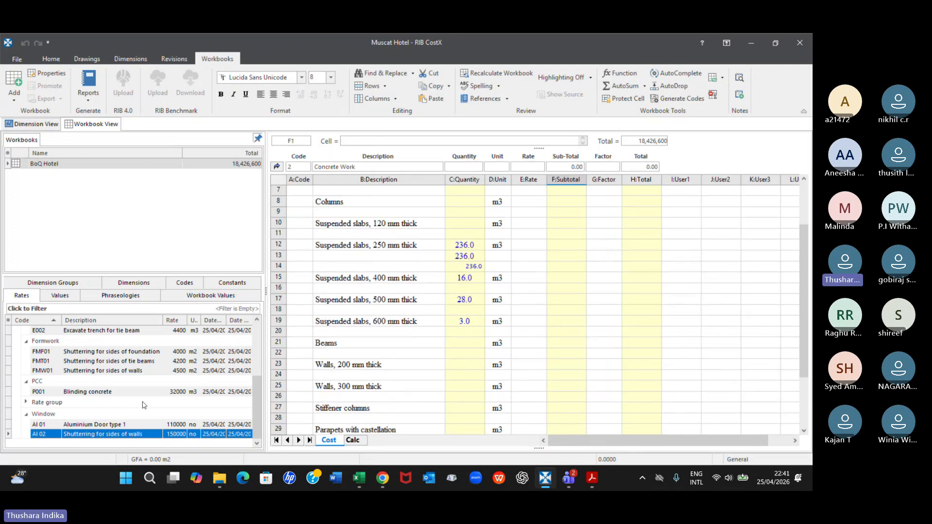
scroll(144, 404, "up", 2)
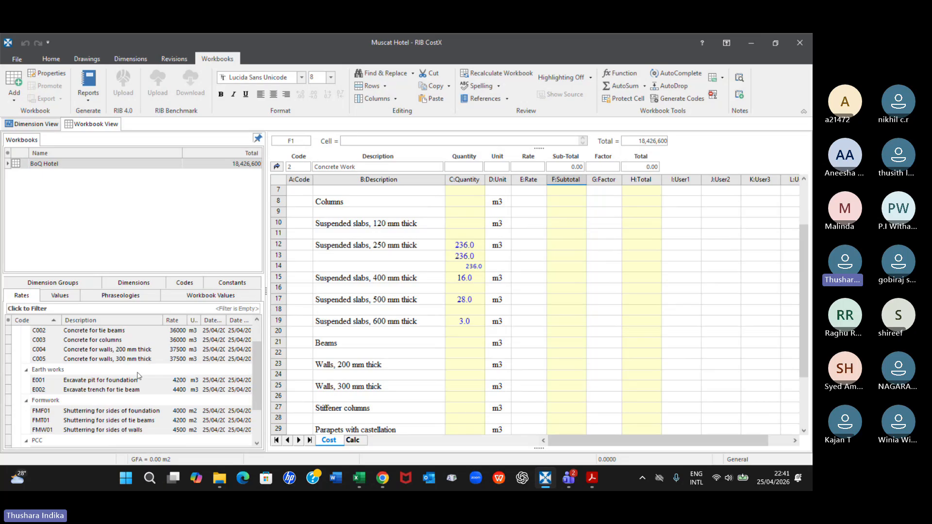
left_click(176, 350)
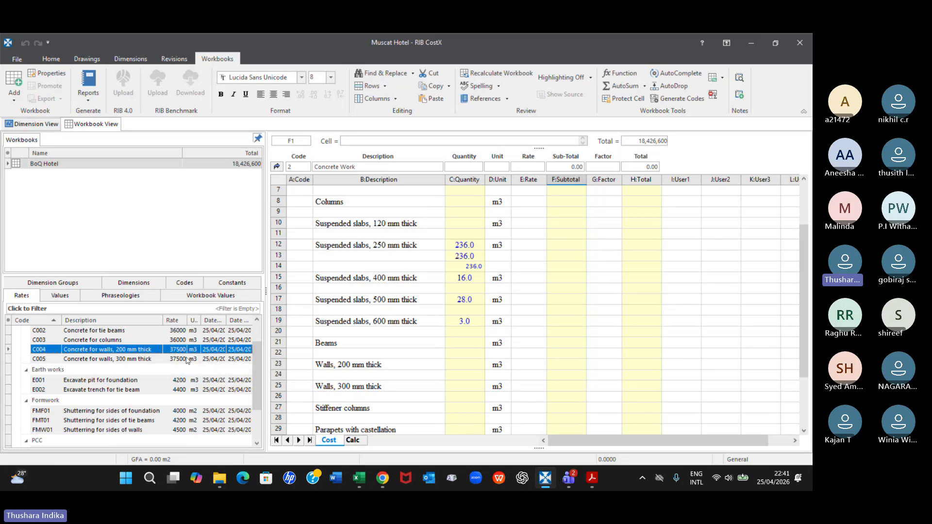
left_click_drag(182, 351, 527, 247)
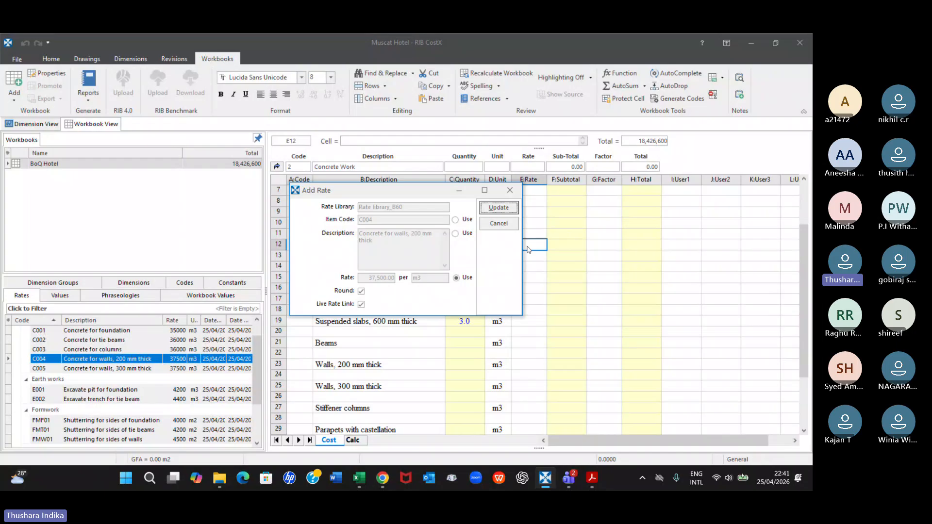
left_click(500, 208)
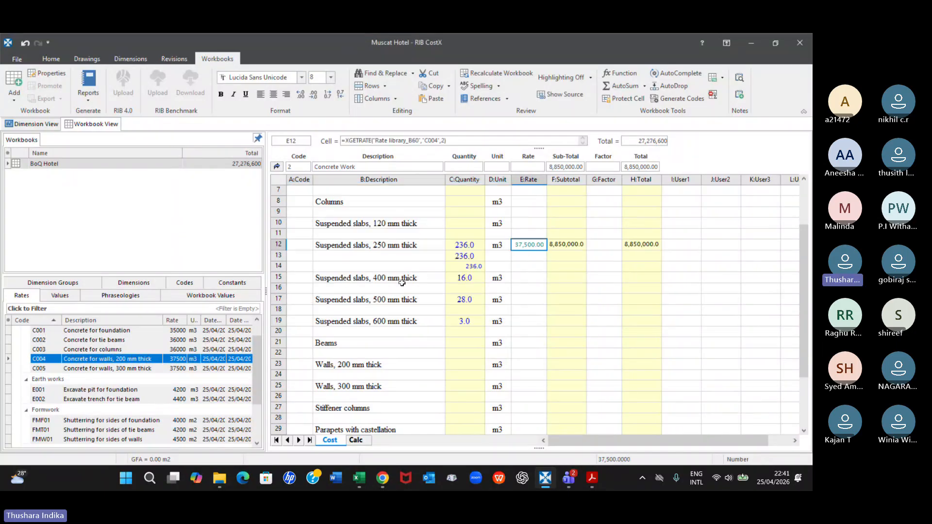
Examine the properties of rate C005, concrete for walls, 300 mm thick, and close them without changes
left_click(125, 371)
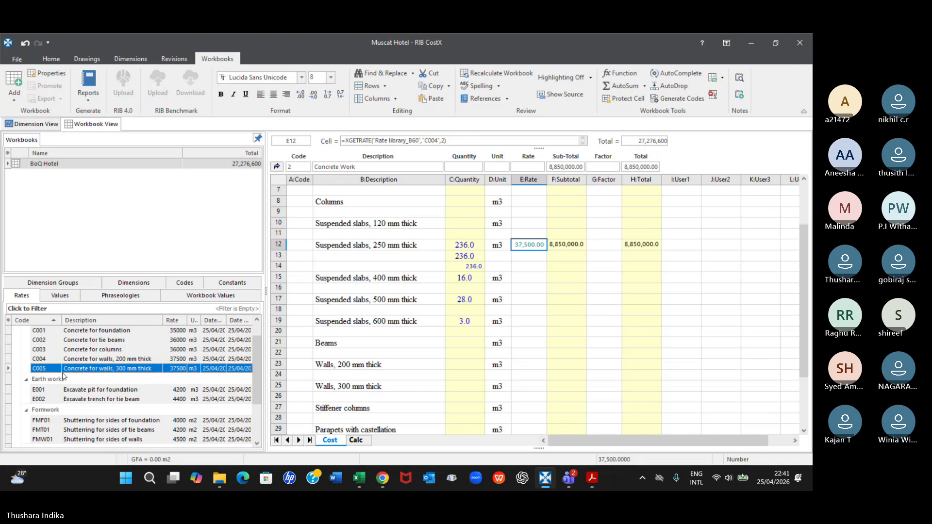
double_click(123, 369)
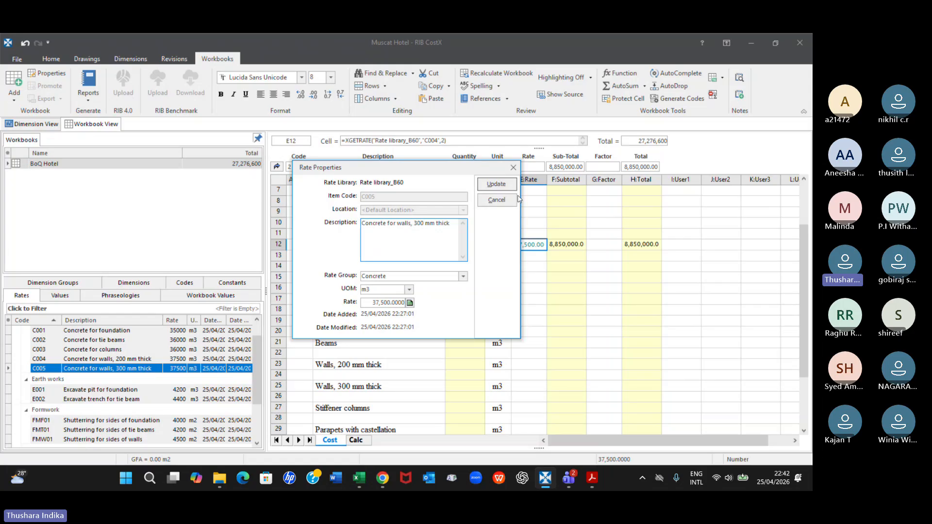
left_click(518, 165)
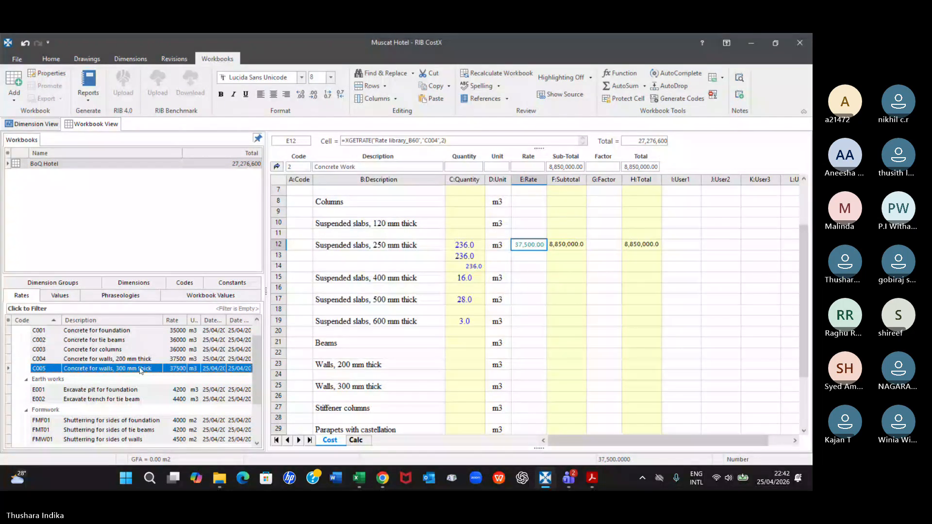
double_click(140, 370)
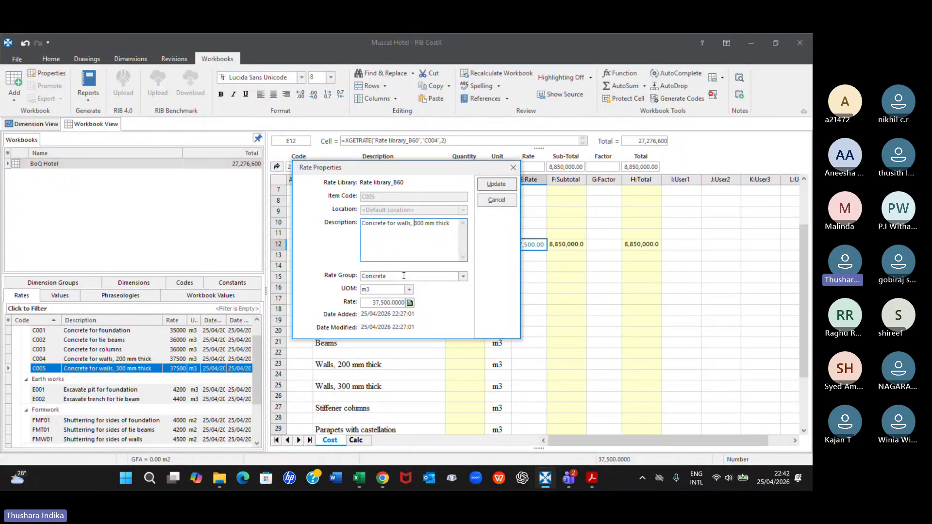
left_click(514, 168)
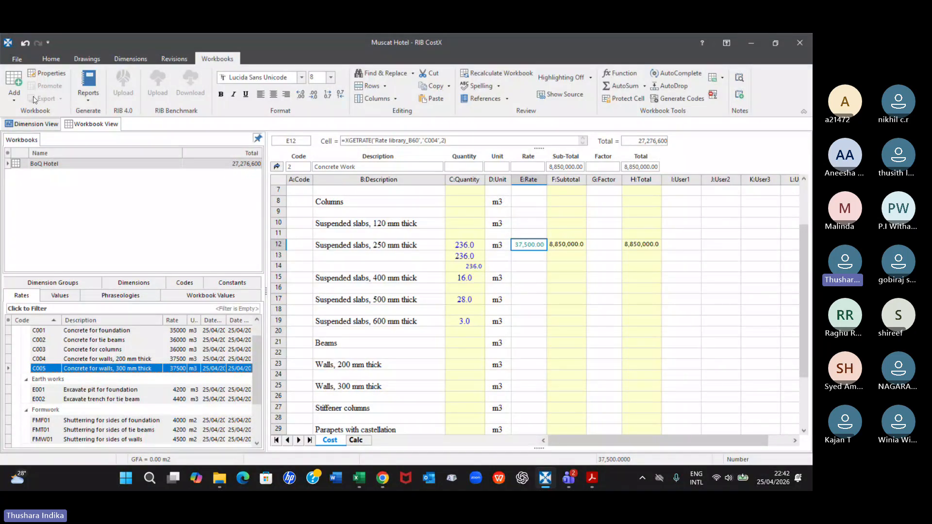
Open Rate library_B60 for editing in the costing section of System Administration and widen its Description column
left_click(18, 59)
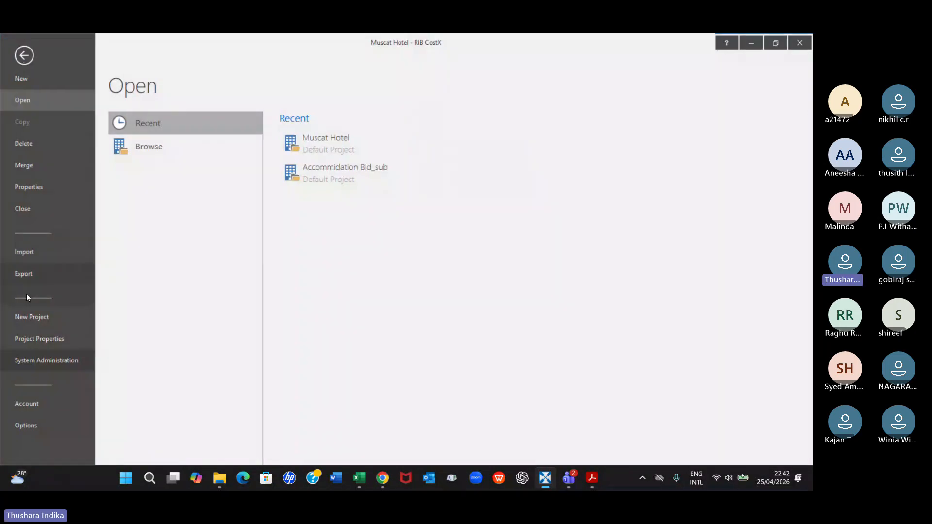
left_click(29, 361)
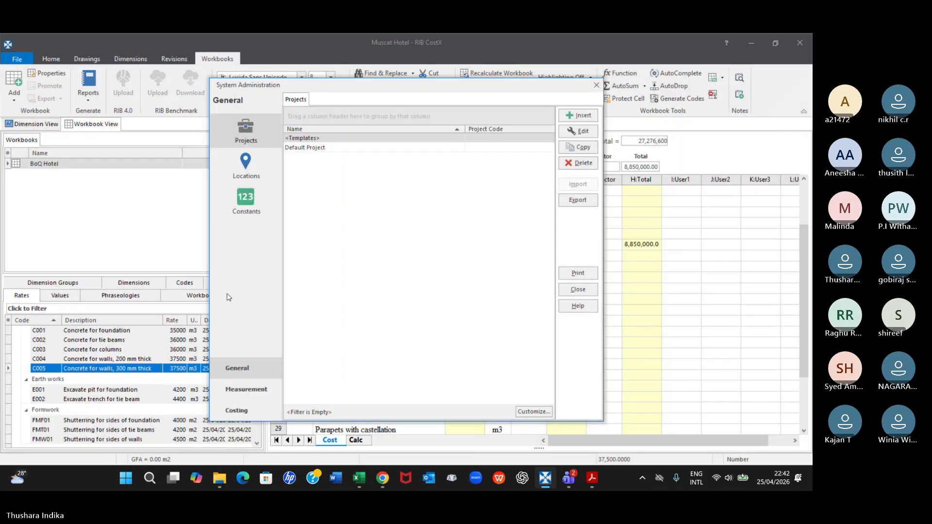
left_click(240, 413)
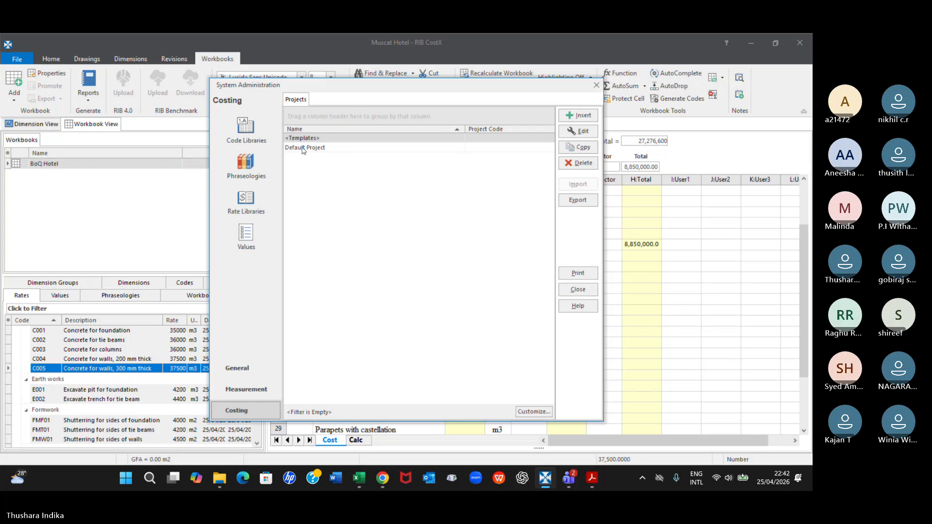
left_click(255, 219)
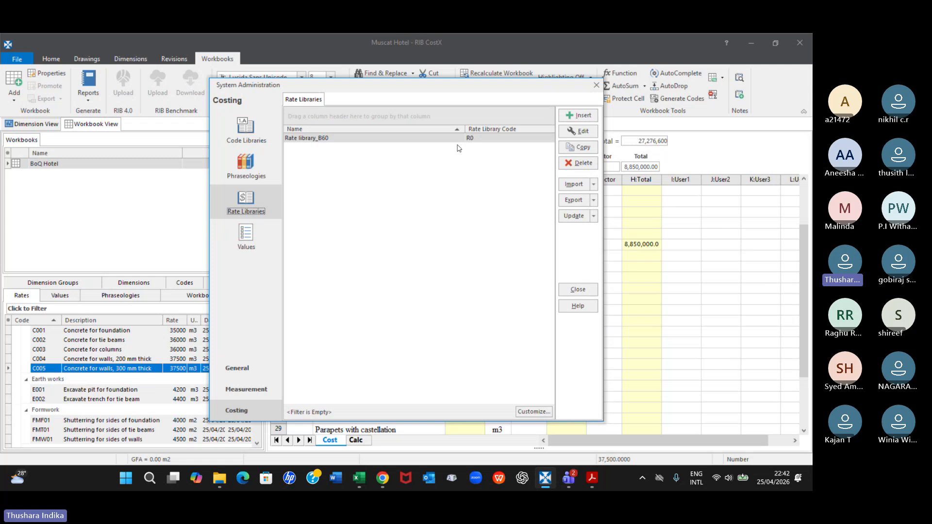
left_click(586, 131)
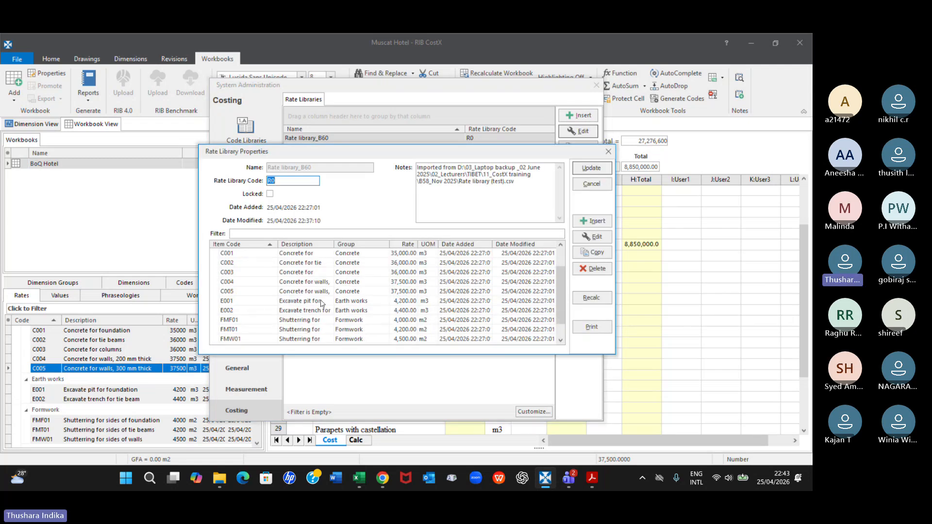
scroll(321, 304, "down", 1)
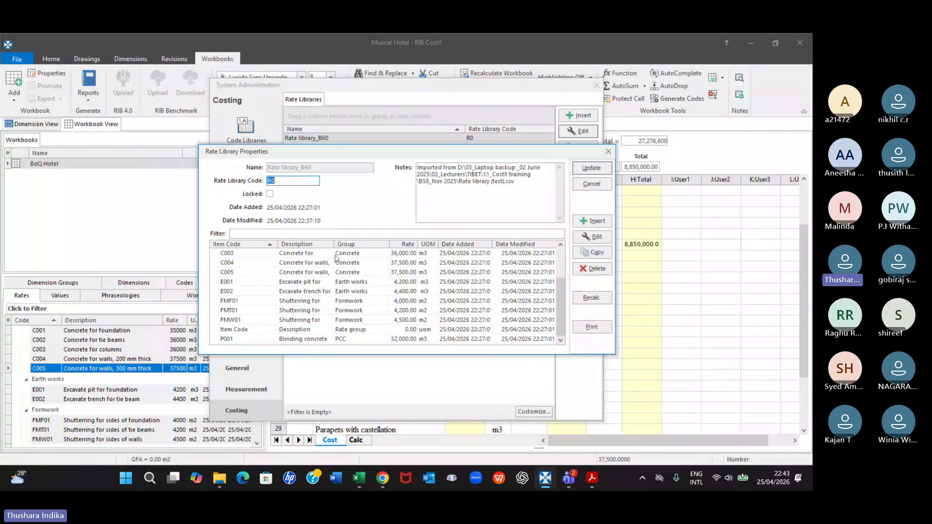
left_click_drag(335, 244, 380, 248)
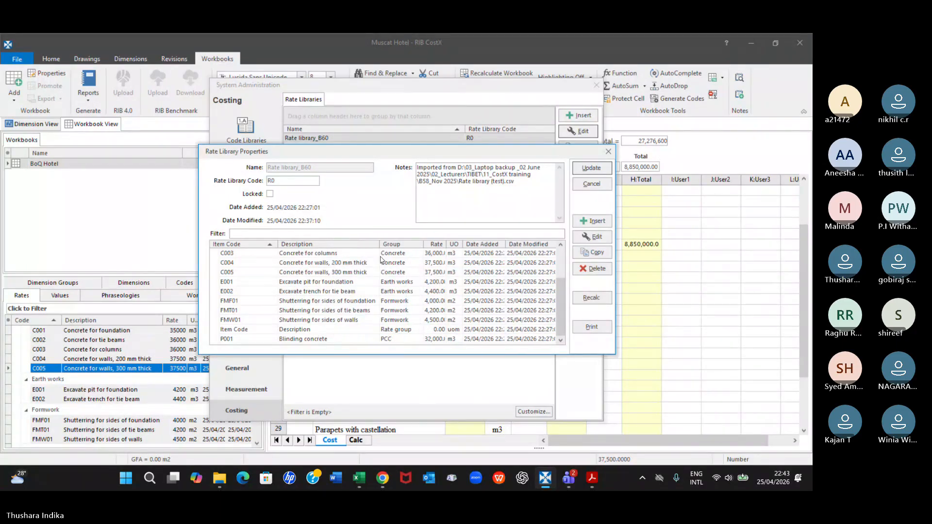
Edit library rate C005 to have the description "Concrete for walls, 400 mm thick" and a rate of 37,600
left_click(338, 274)
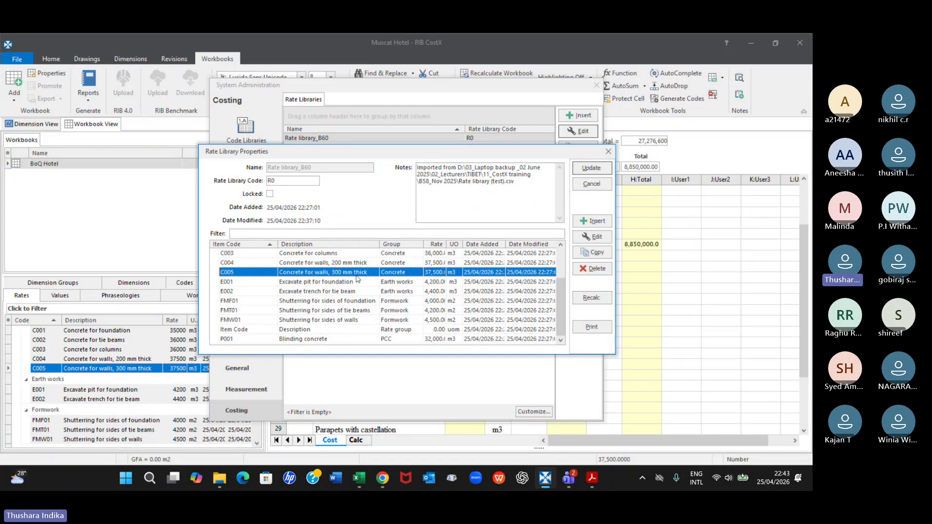
left_click(590, 237)
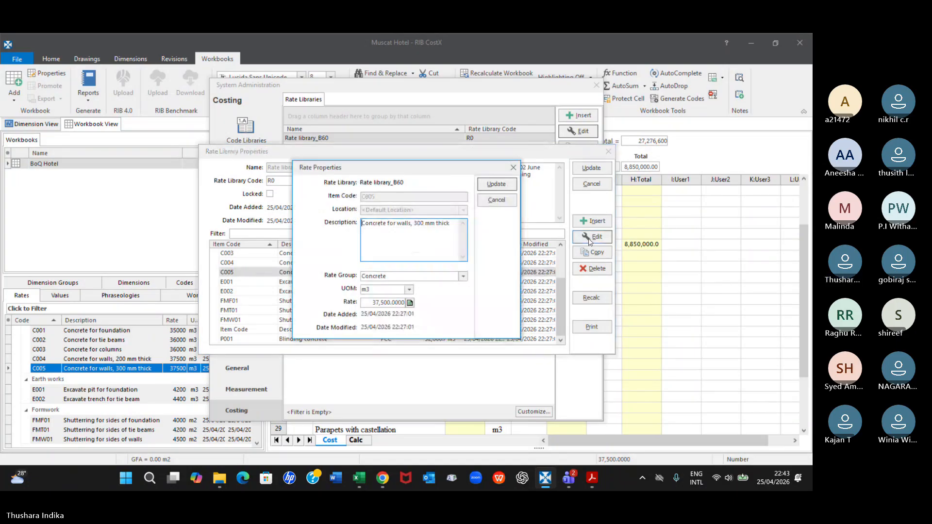
left_click(417, 224)
key("BackSpace")
type("4")
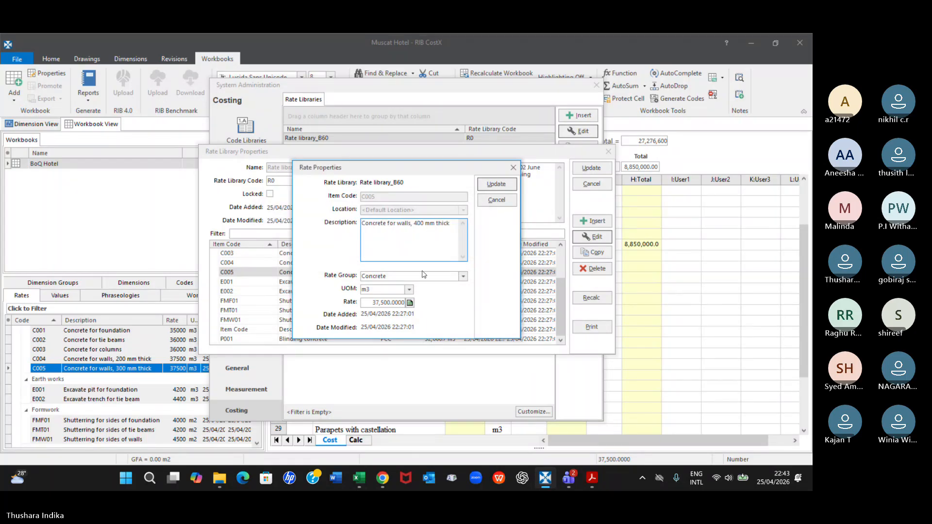
left_click(377, 303)
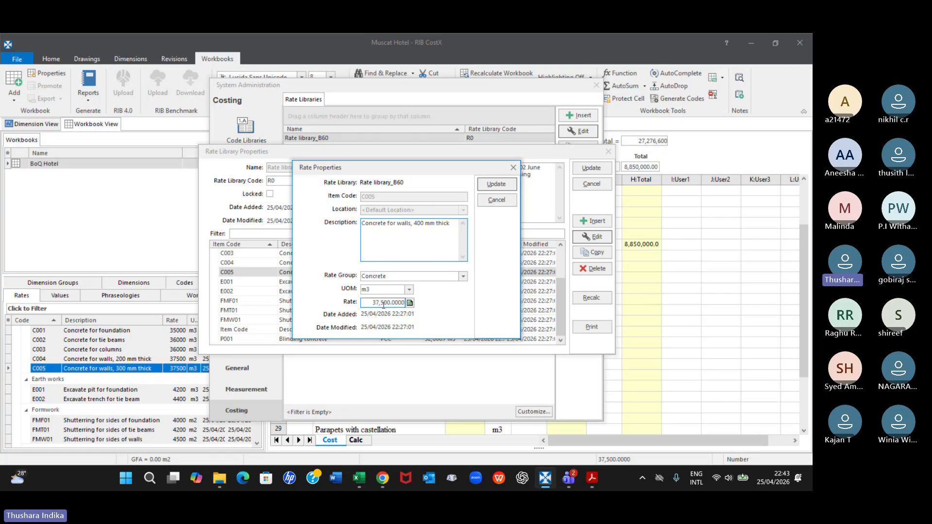
left_click(382, 304)
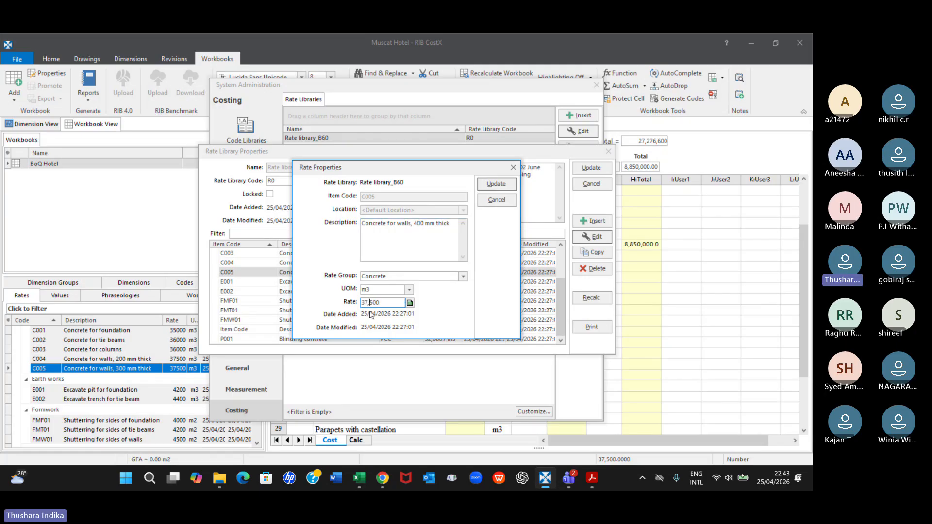
key("BackSpace")
type("6")
left_click(496, 183)
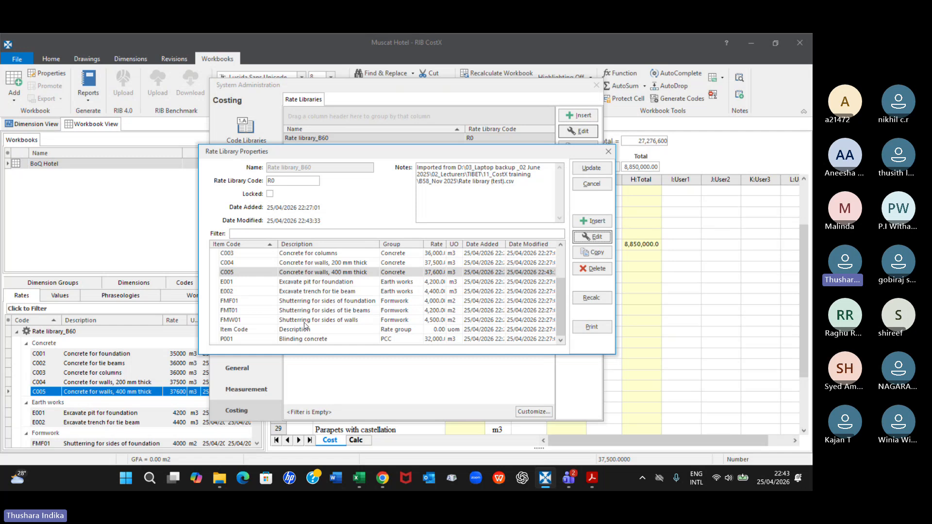
Change the description of library rate Al 01 to "W1" and save the rate
scroll(305, 325, "up", 3)
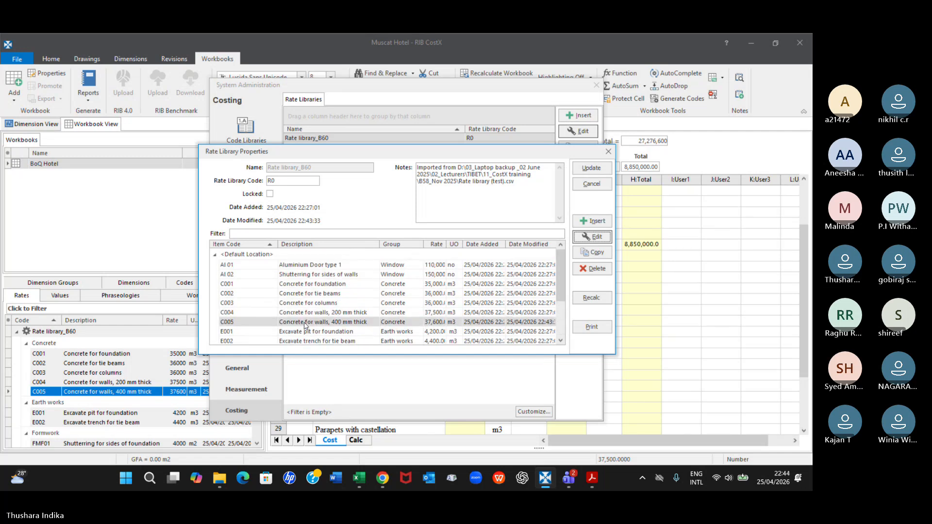
left_click(311, 266)
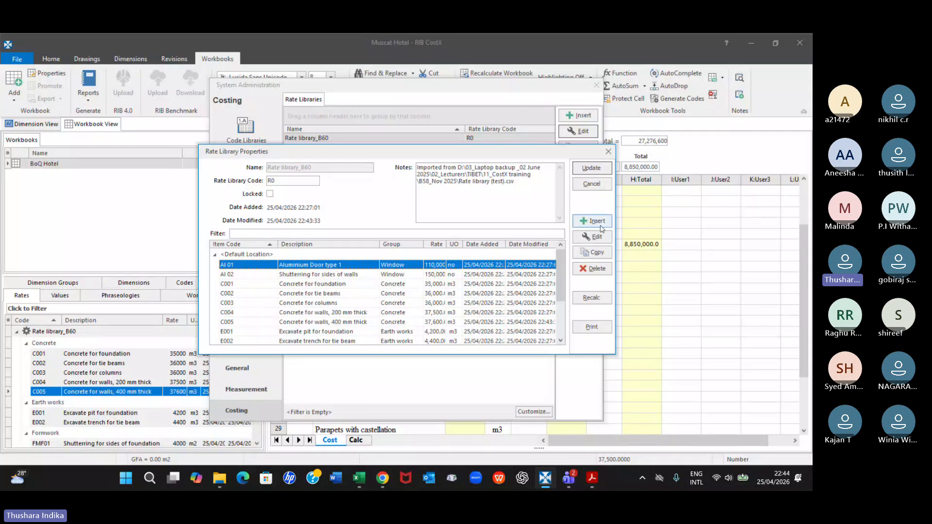
left_click(595, 242)
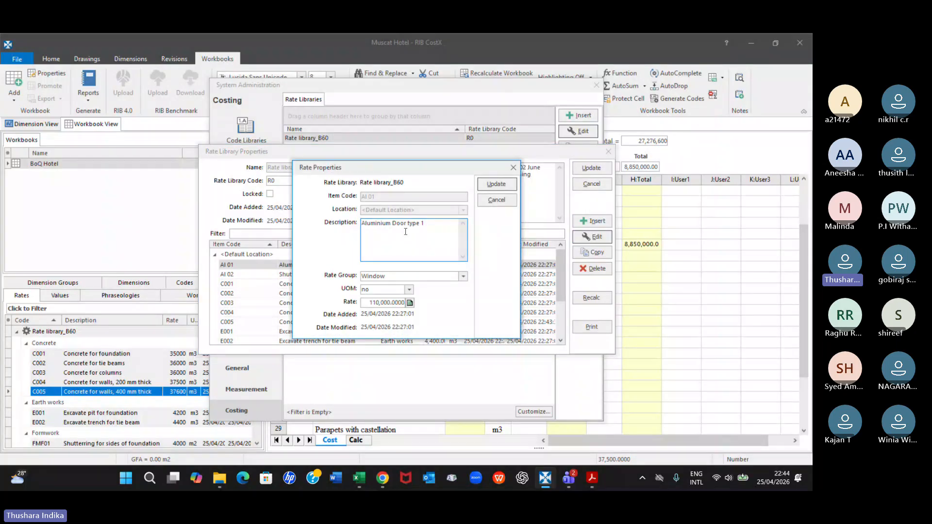
left_click_drag(425, 223, 317, 224)
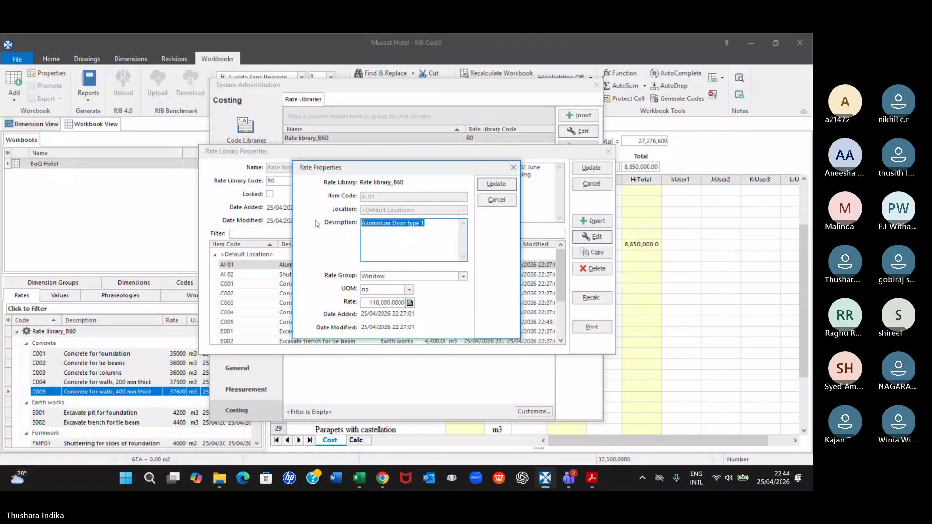
type("W1")
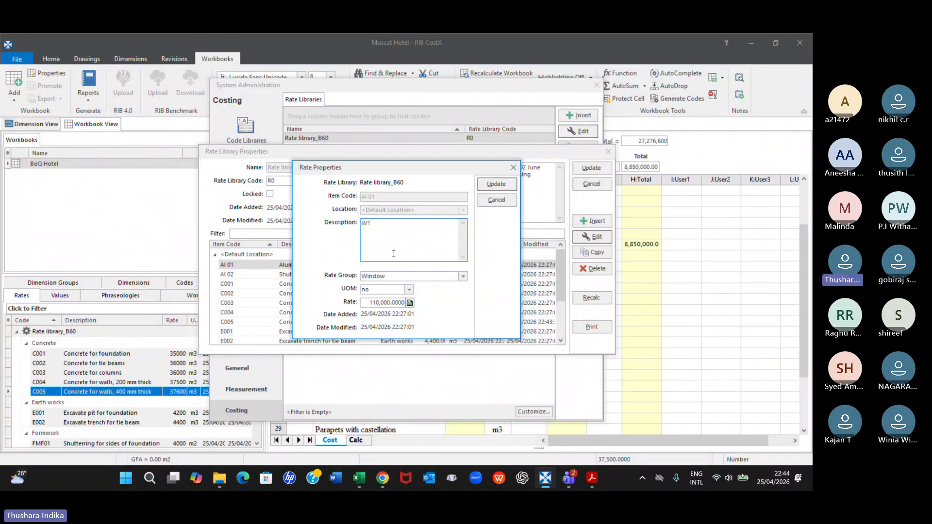
left_click(486, 185)
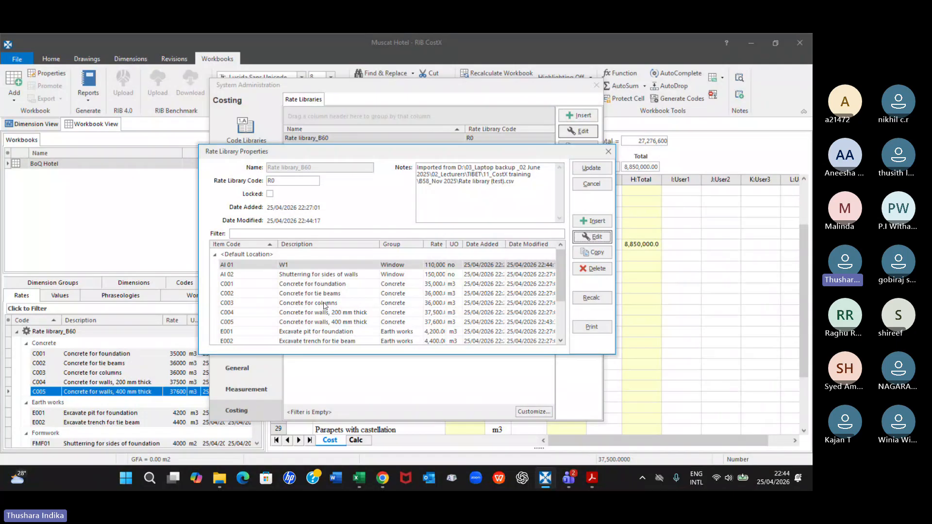
Start a new rate in Rate library_B60 with item code "CW col" and description "Shuttering for columns"
left_click_drag(562, 286, 564, 316)
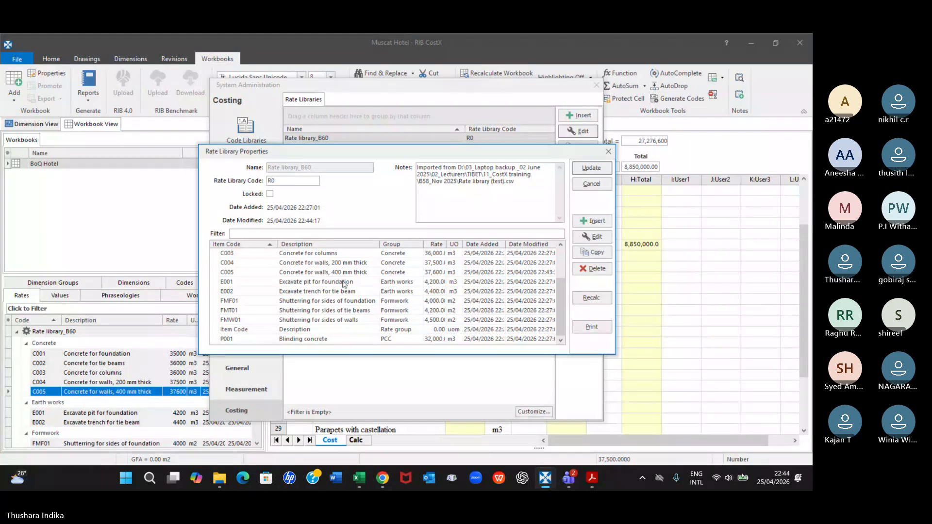
left_click_drag(562, 286, 562, 272)
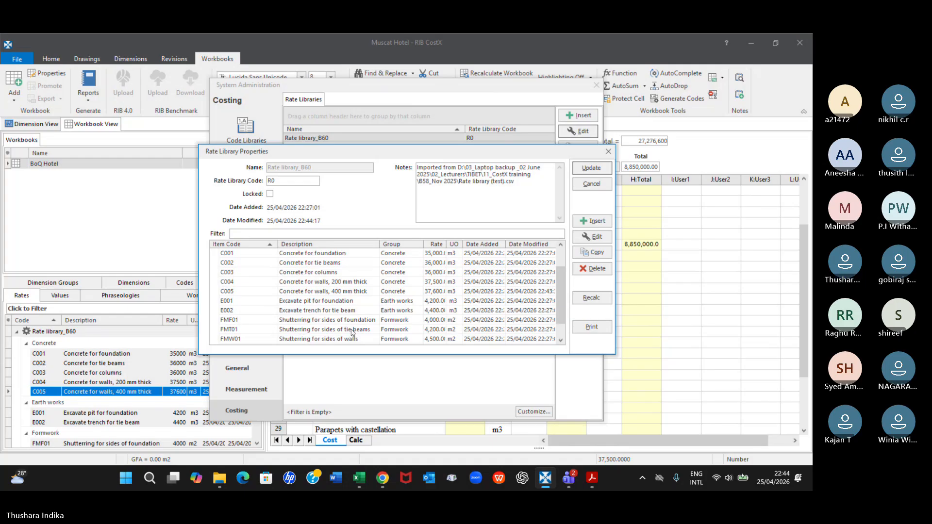
scroll(374, 340, "down", 1)
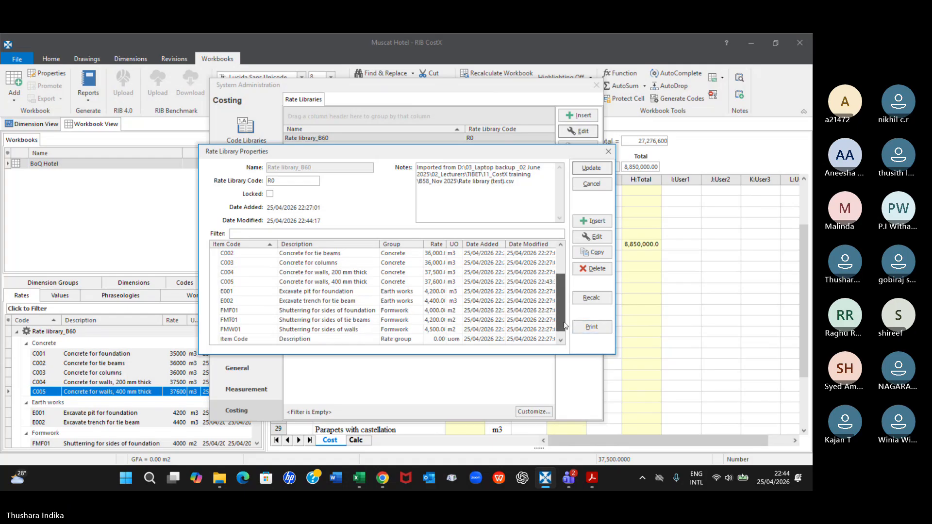
left_click(342, 331)
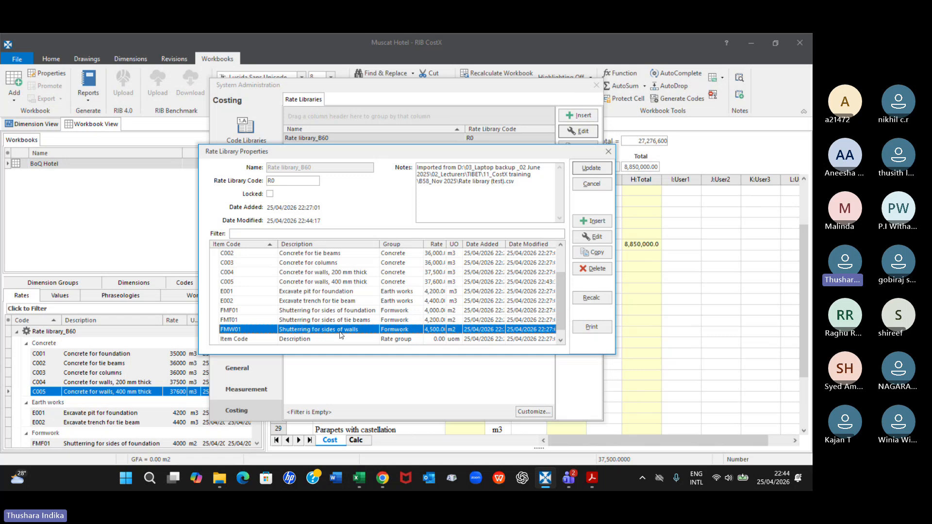
left_click(591, 221)
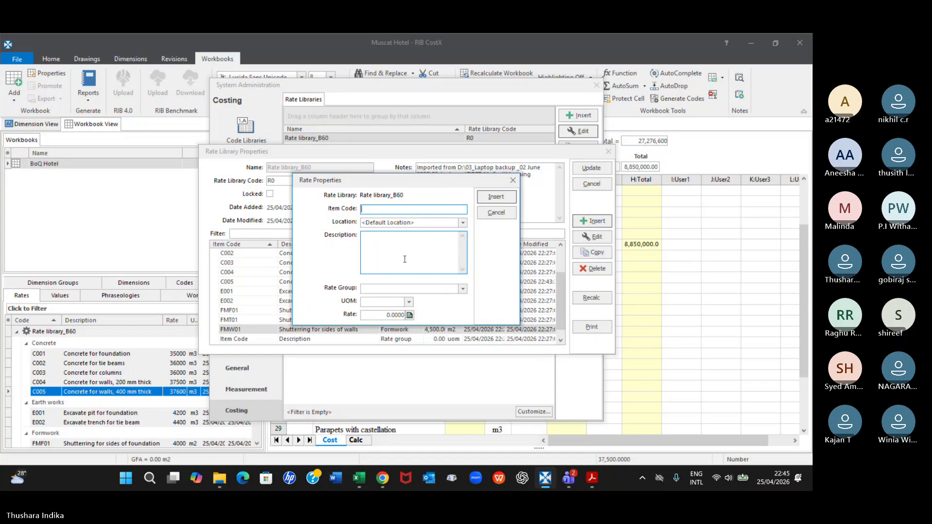
type("C")
type("W col")
left_click(390, 243)
type("F")
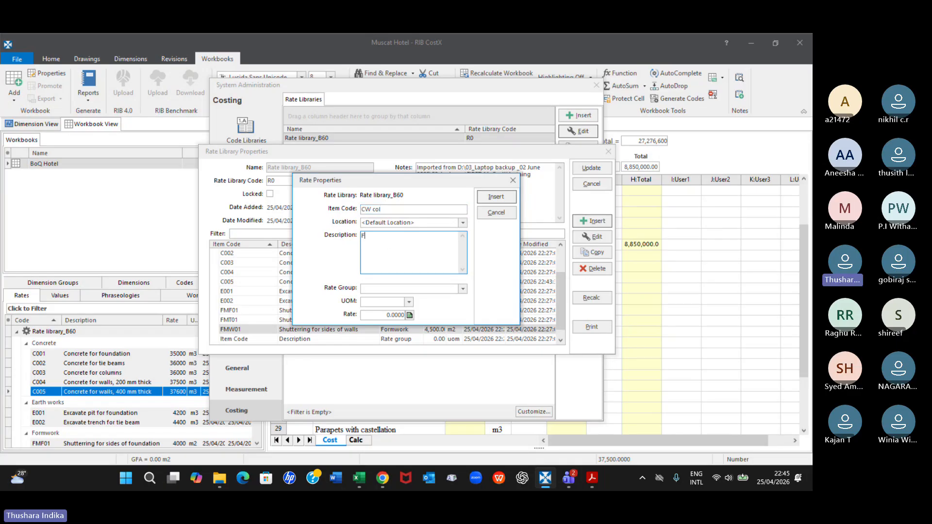
key("BackSpace")
type("Shuttering")
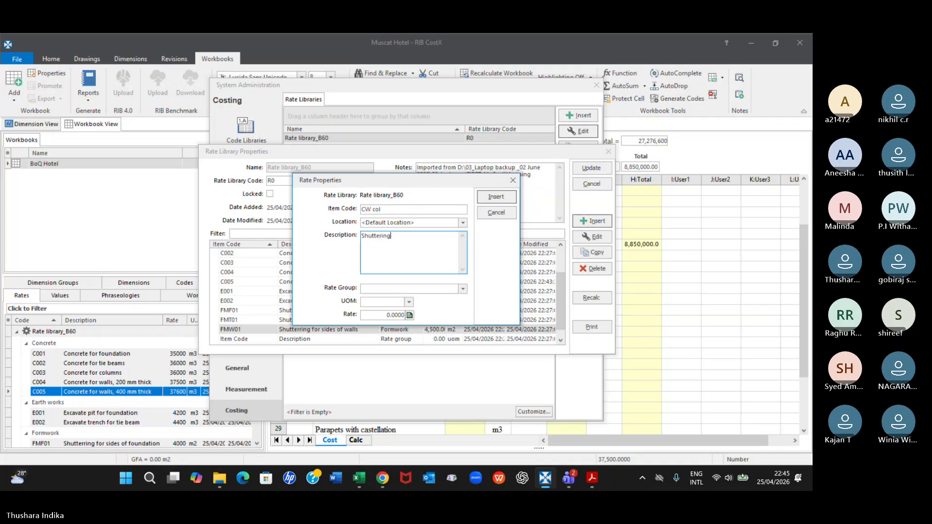
type(" for columns")
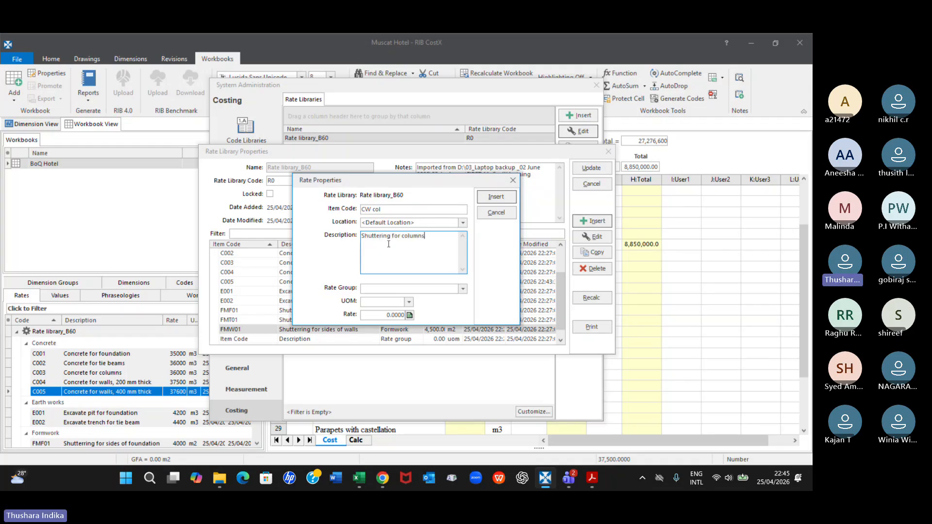
Assign the new rate to the Formwork group with unit m2 and rate 4,700, and insert it into the library
left_click(418, 290)
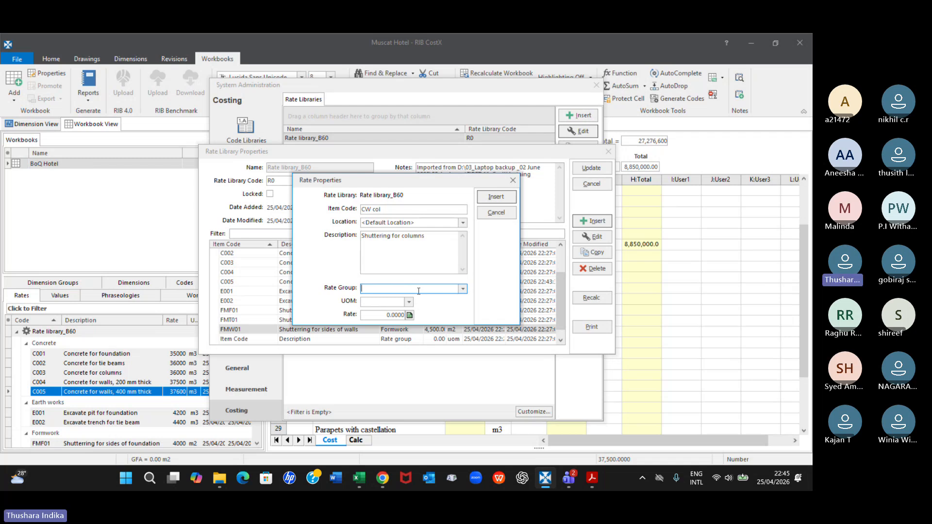
type("Form")
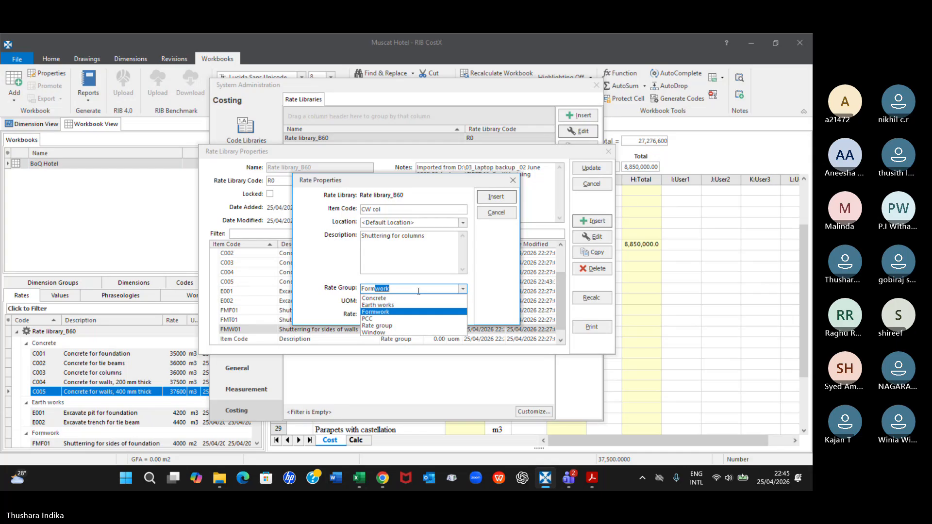
type("work")
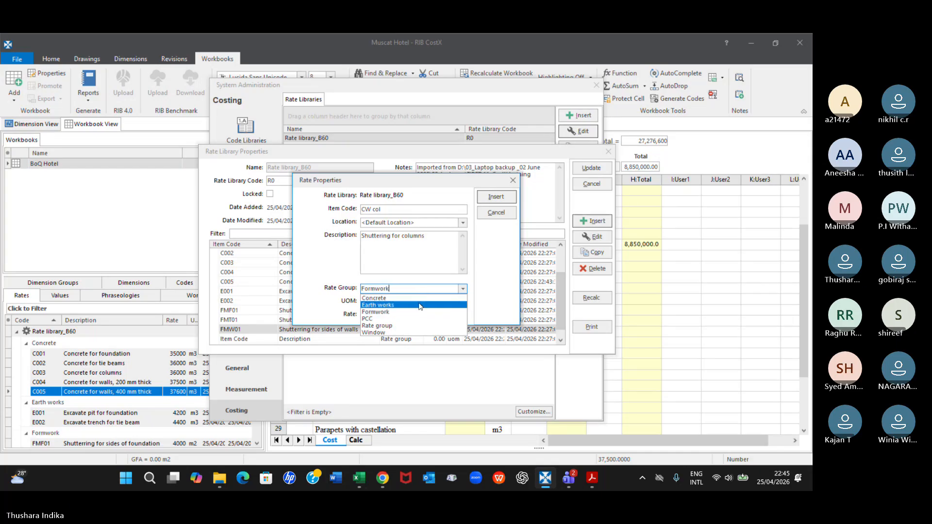
left_click(377, 312)
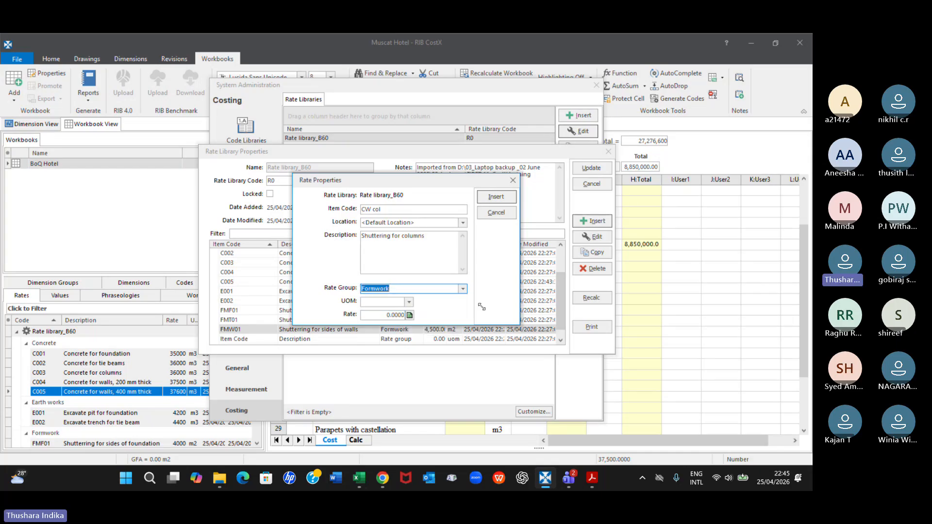
left_click(409, 302)
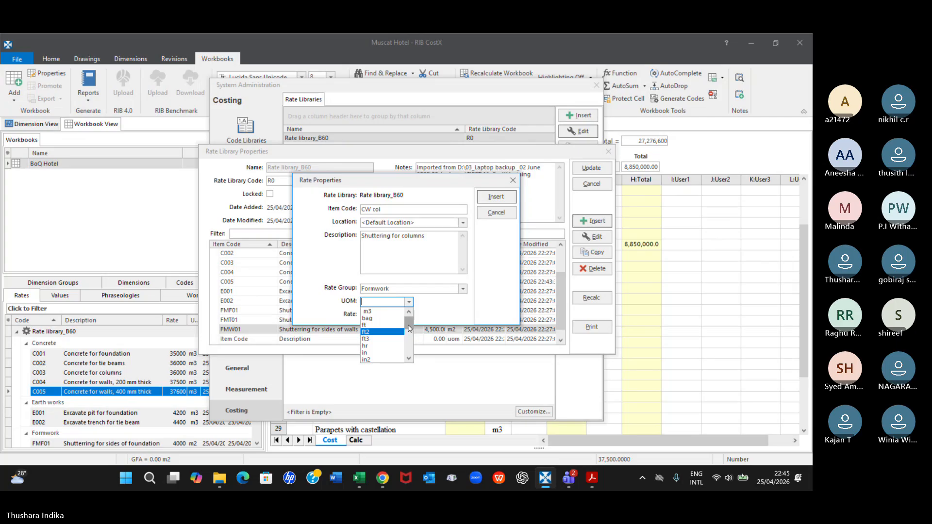
left_click_drag(407, 330, 409, 342)
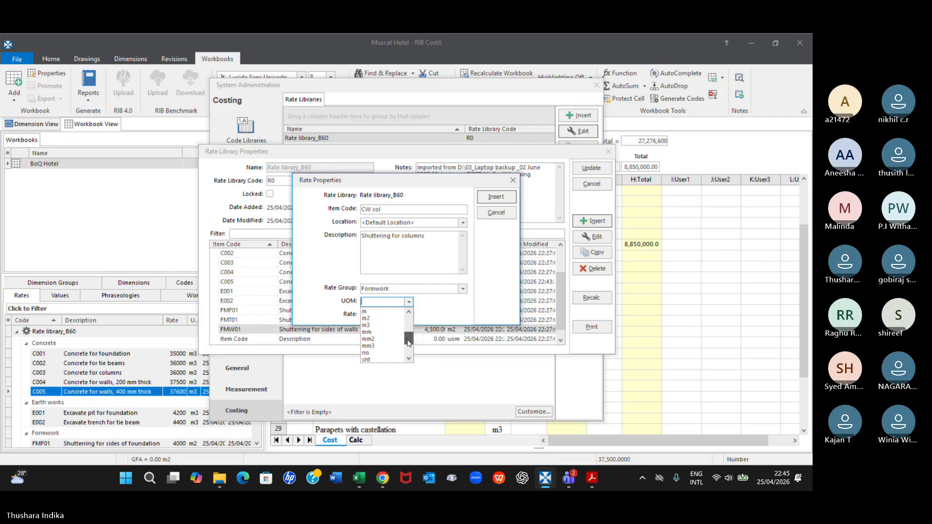
left_click(367, 318)
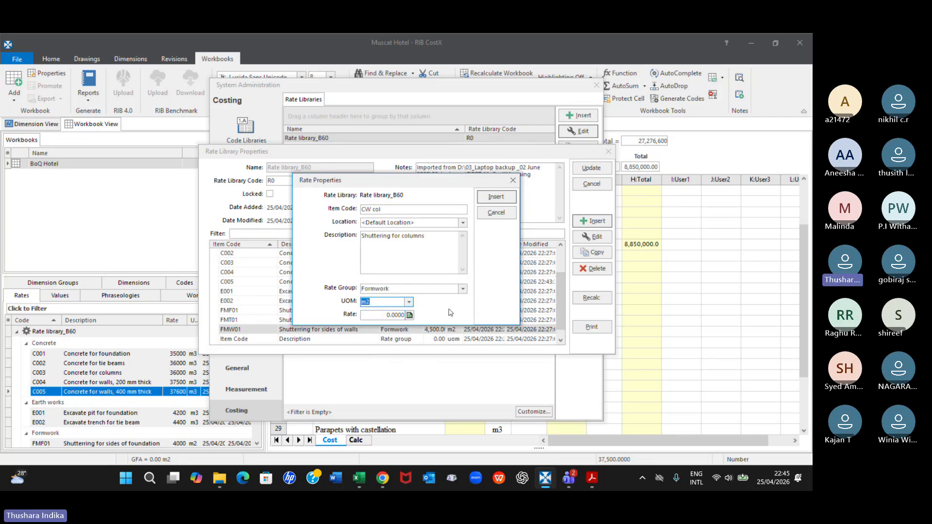
left_click(383, 315)
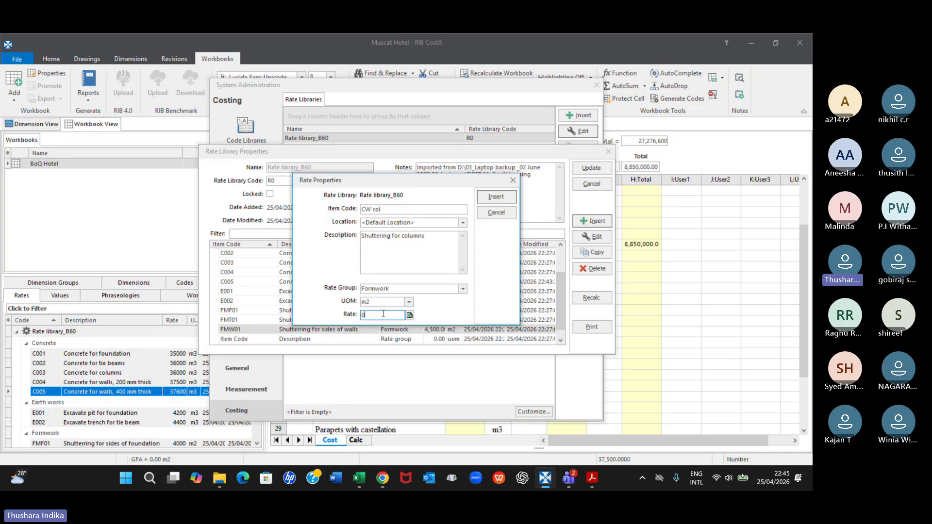
key("BackSpace")
type("4700")
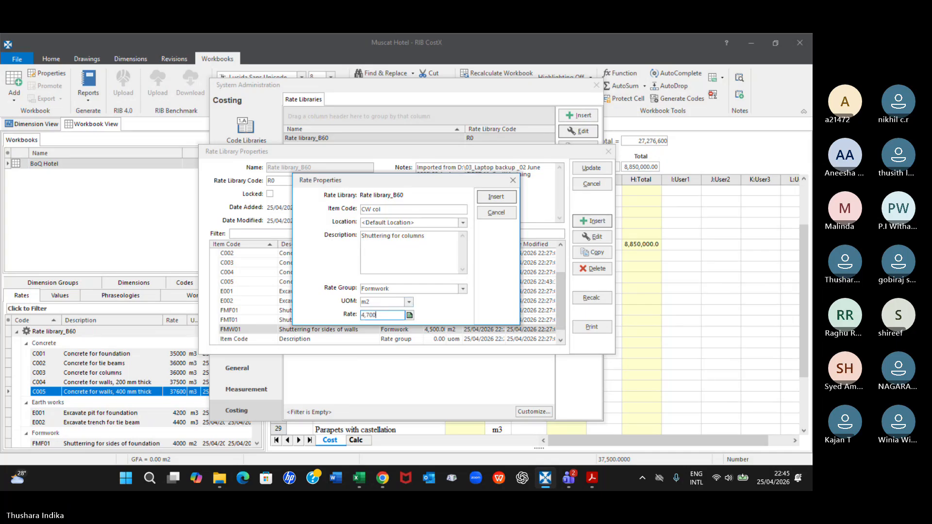
left_click(497, 196)
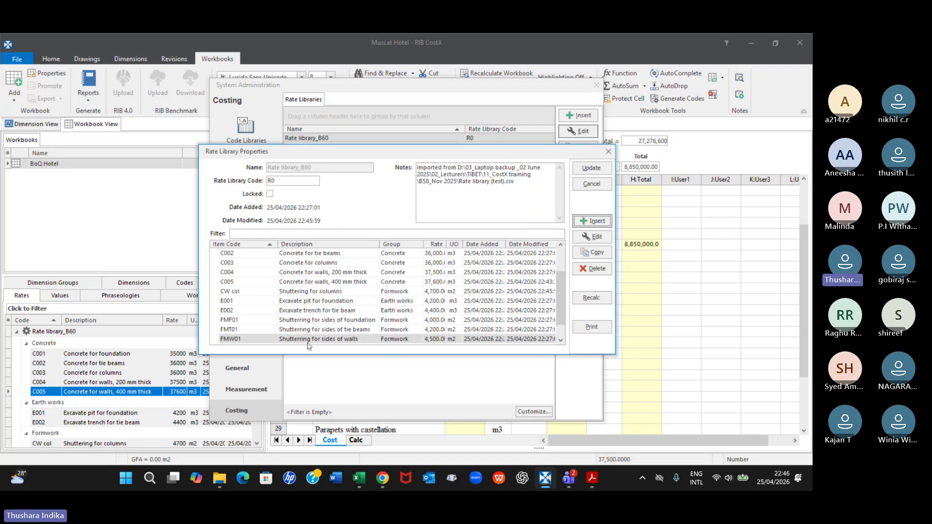
Save the changes to Rate library_B60 and close System Administration
left_click(395, 336)
scroll(369, 339, "down", 1)
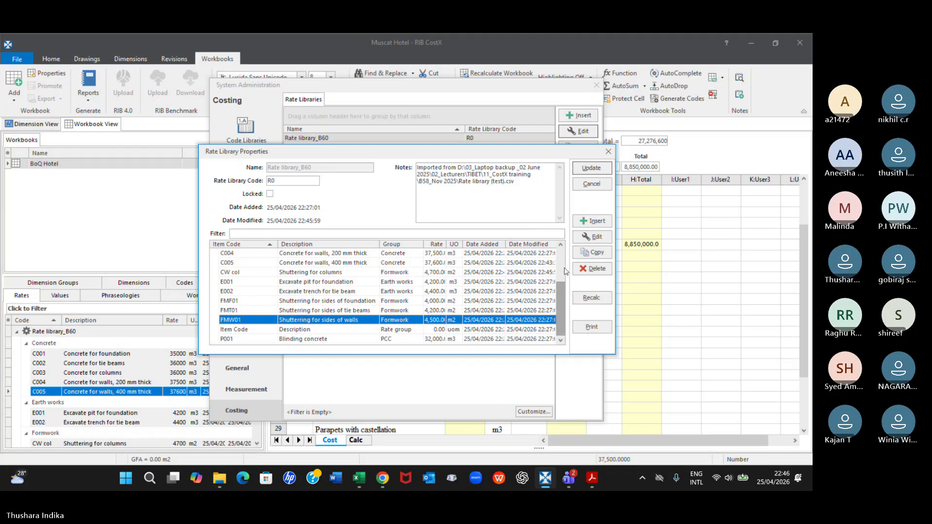
left_click(591, 168)
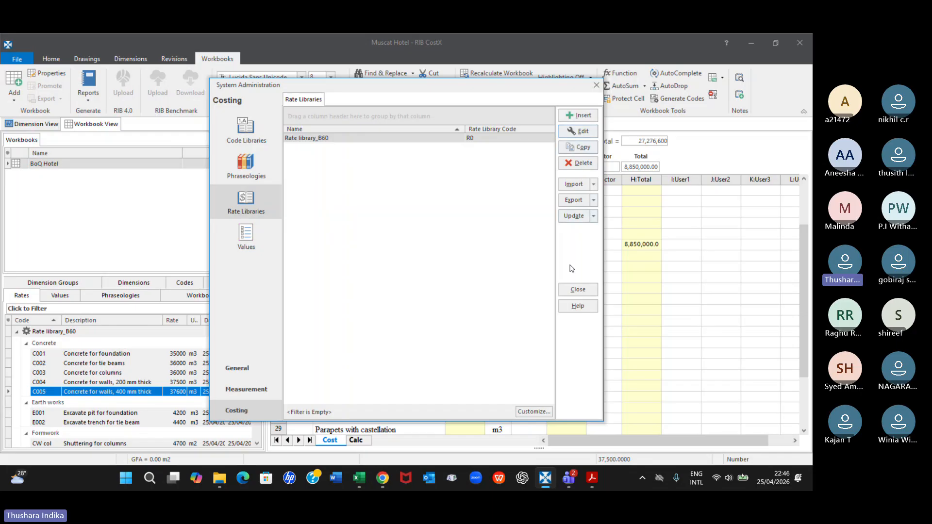
left_click(578, 289)
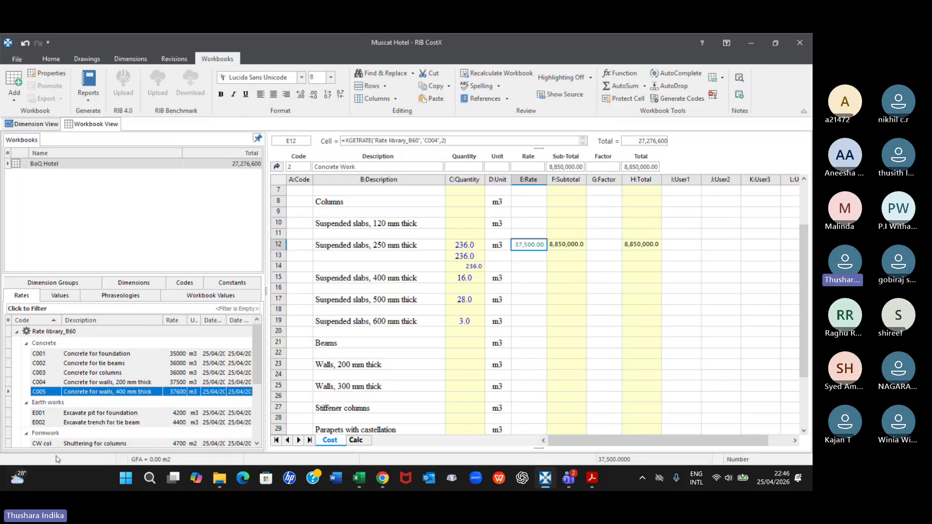
Select rate CW col in the workbook's rates list and look through the Concrete Work sheet for a matching shuttering item
scroll(130, 387, "down", 2)
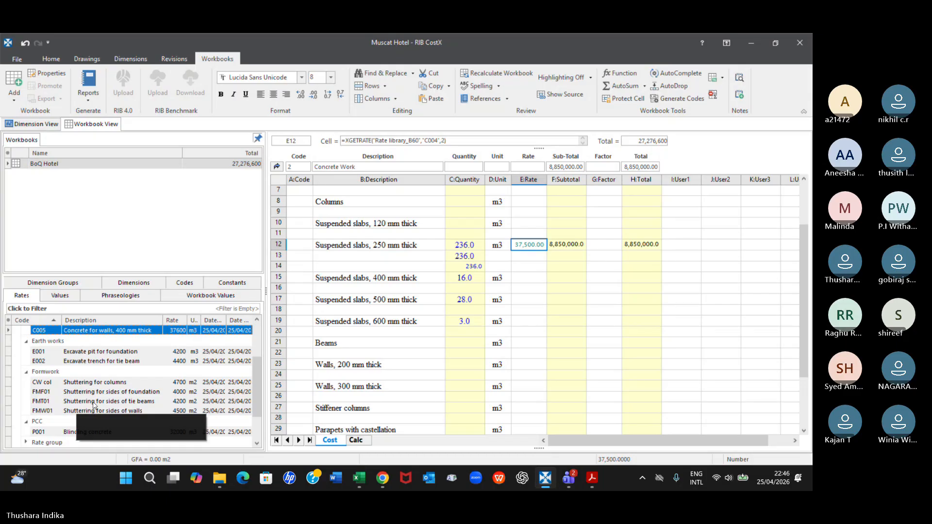
left_click(98, 386)
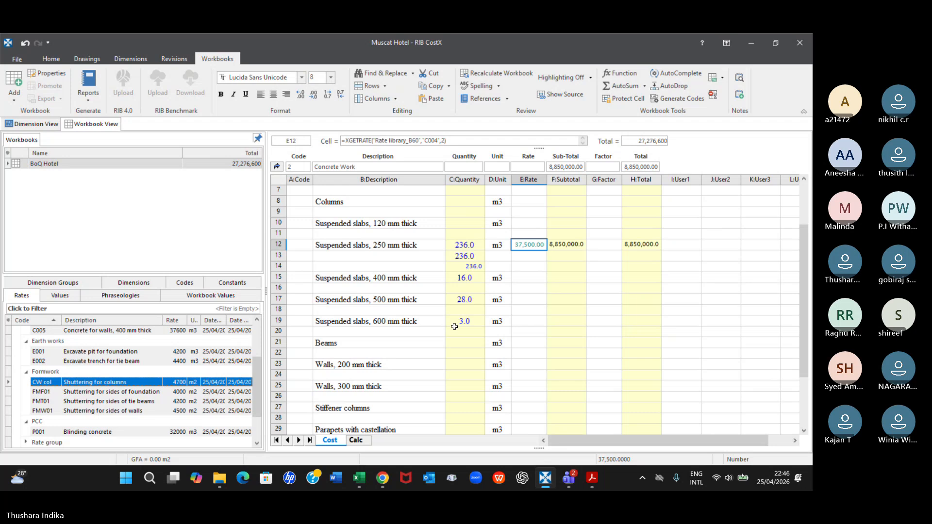
scroll(454, 327, "down", 2)
scroll(454, 326, "up", 3)
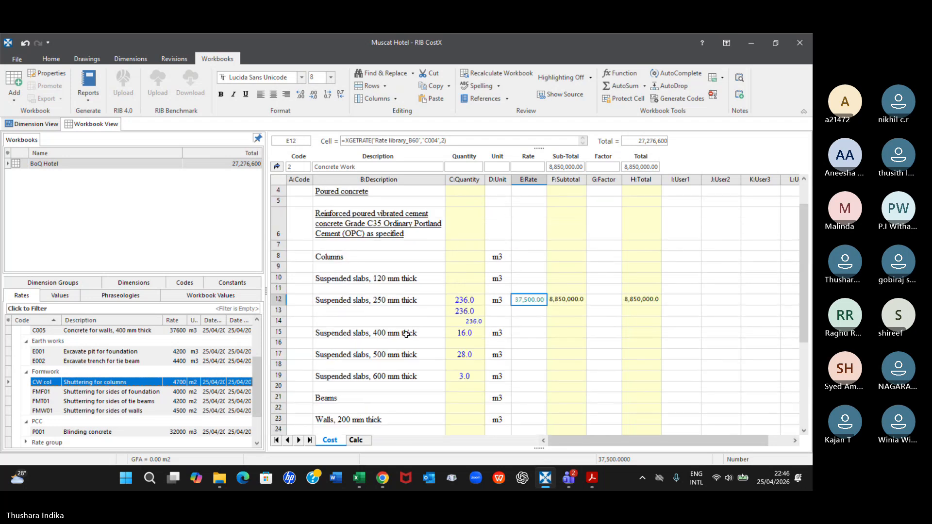
scroll(406, 334, "down", 7)
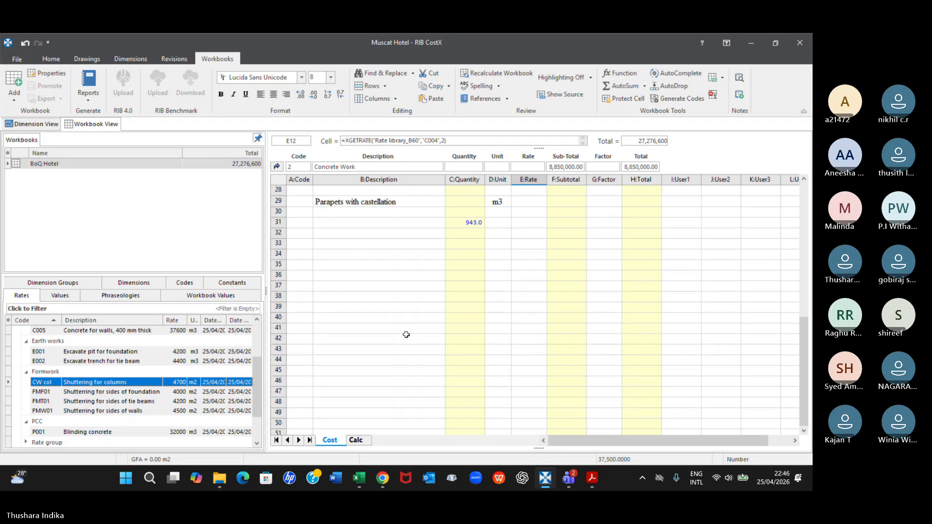
scroll(406, 334, "up", 6)
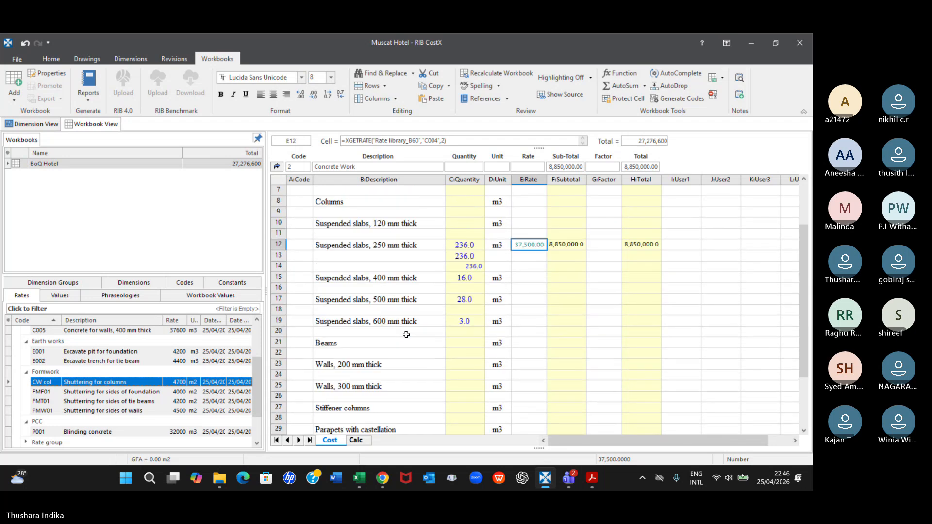
Leave the Concrete Work sheet and open the Substructure sheet at its shuttering items
left_click(274, 167)
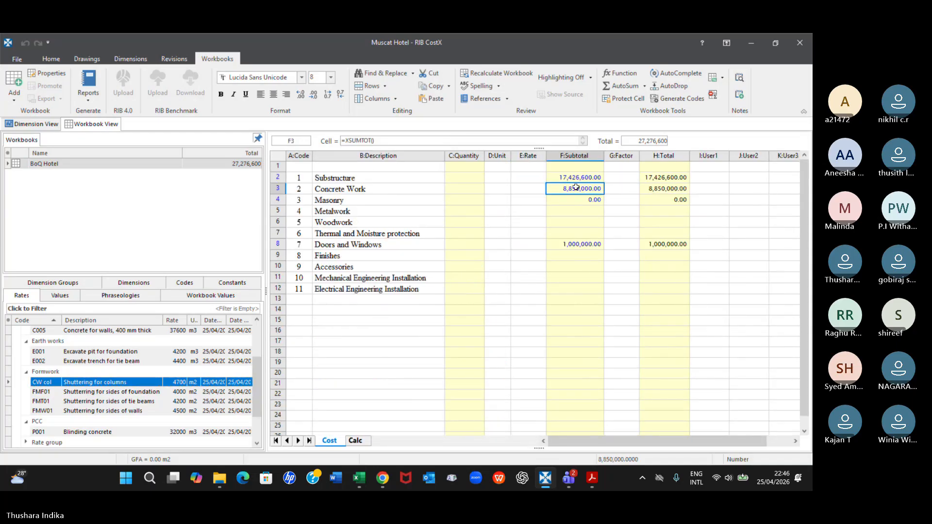
left_click(582, 179)
double_click(582, 179)
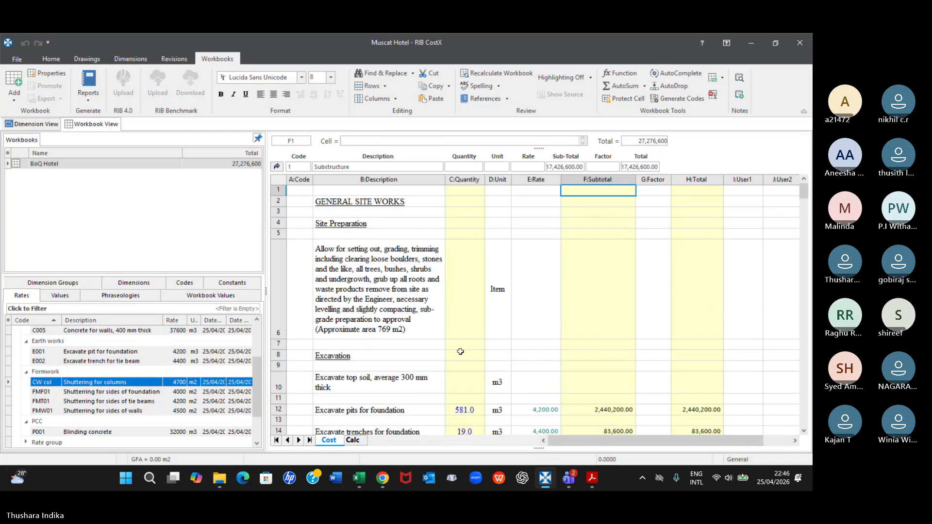
scroll(458, 353, "down", 6)
scroll(451, 357, "up", 4)
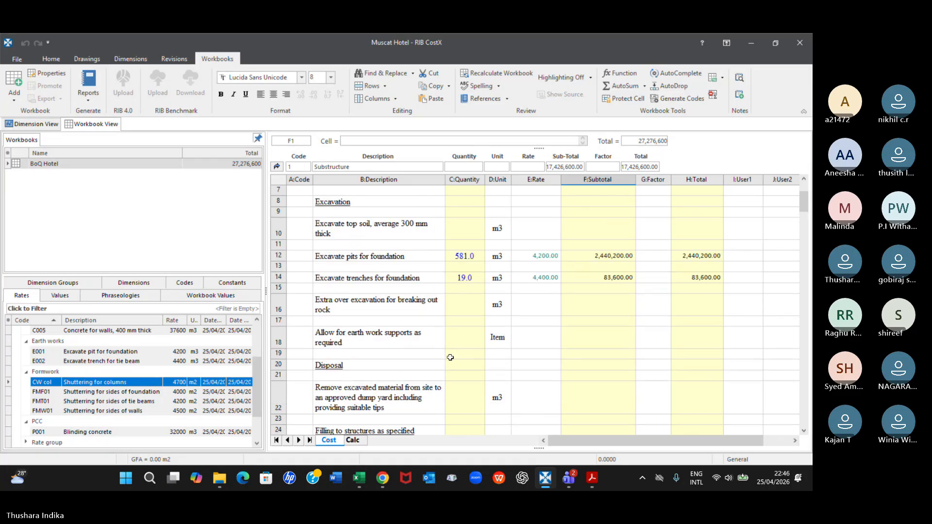
scroll(450, 357, "down", 12)
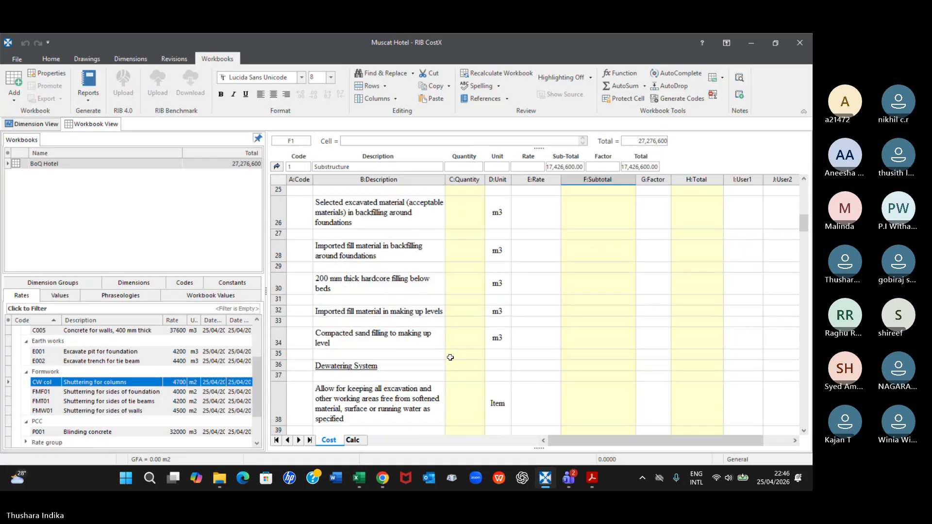
scroll(450, 357, "down", 5)
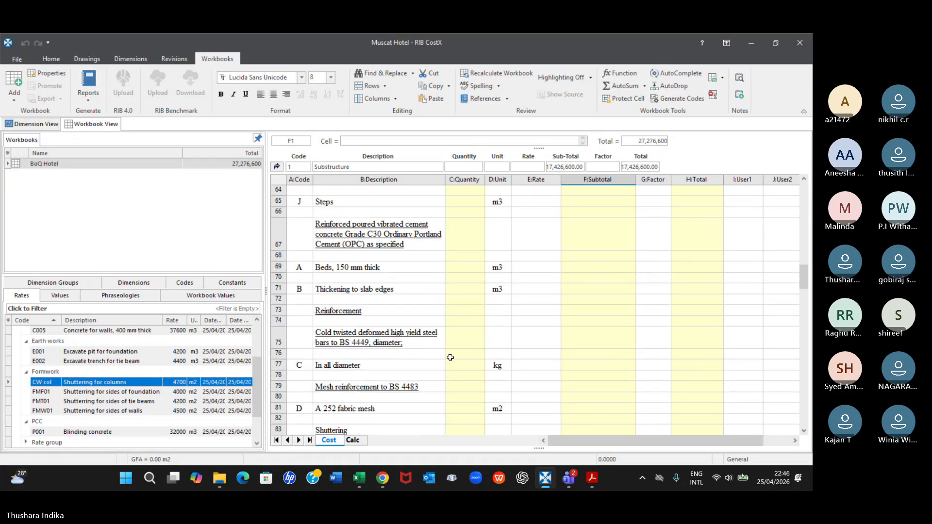
scroll(450, 357, "down", 6)
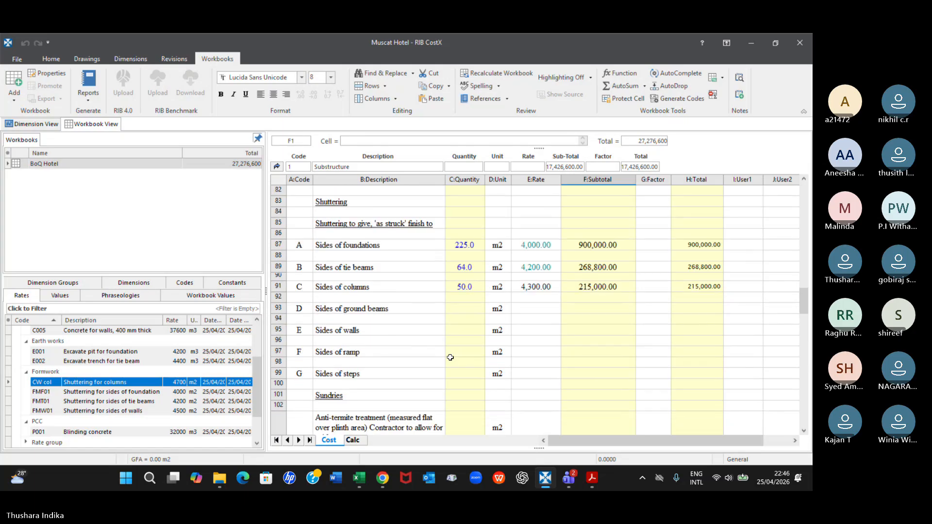
Clear the manually entered rate of the Sides of columns shuttering item and link library rate CW col in its place
left_click(533, 287)
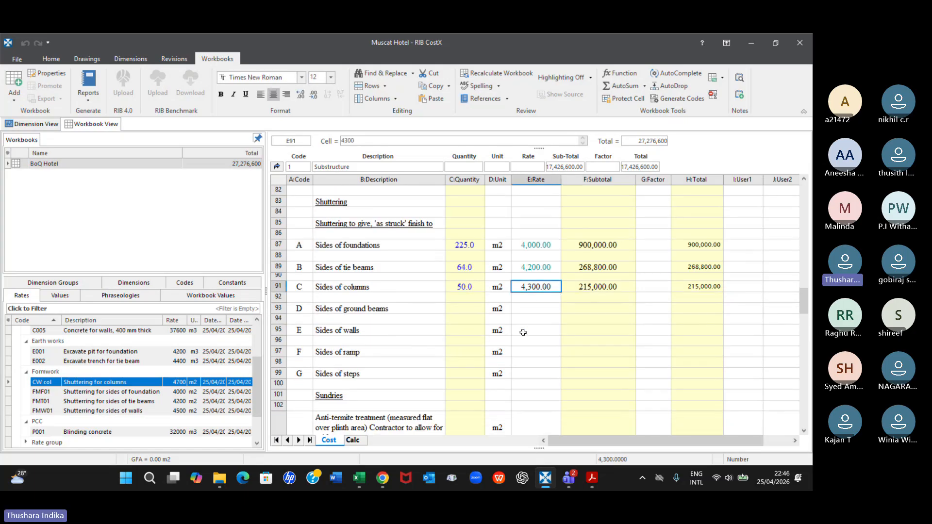
key("Delete")
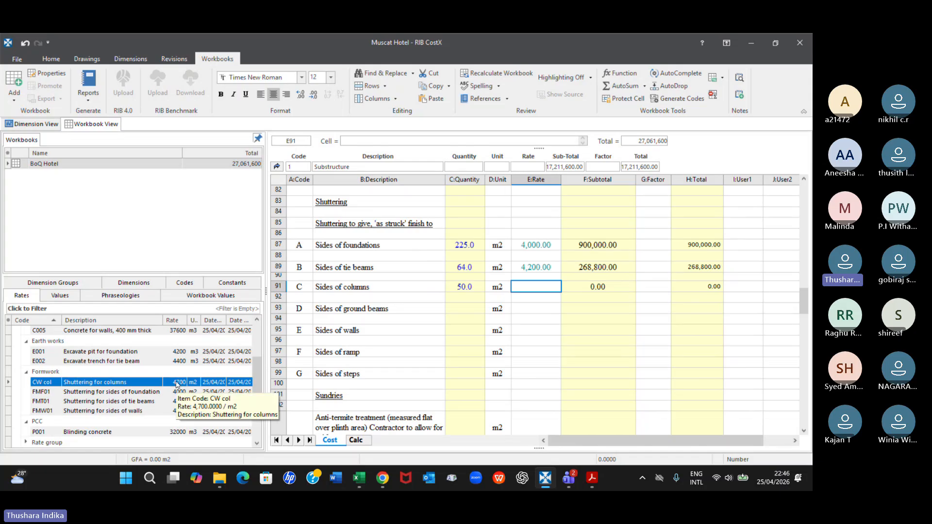
left_click_drag(177, 384, 532, 289)
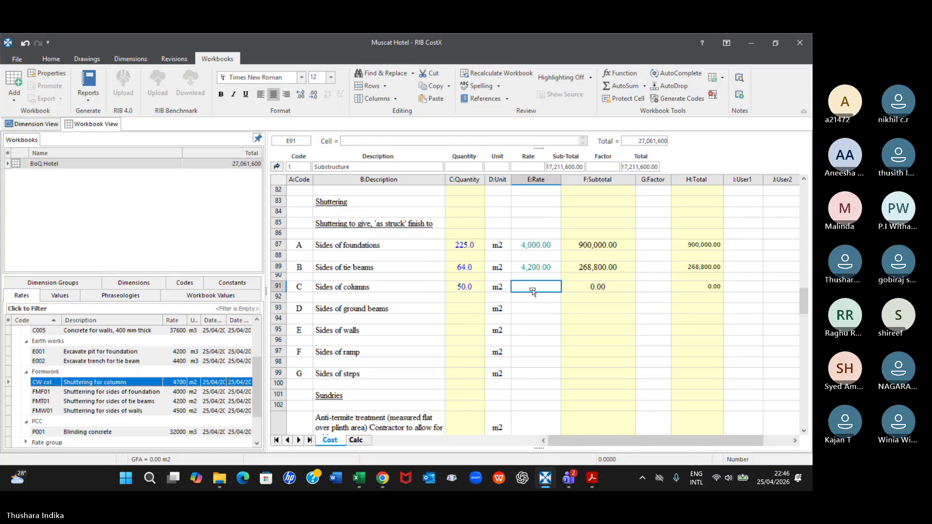
left_click(499, 208)
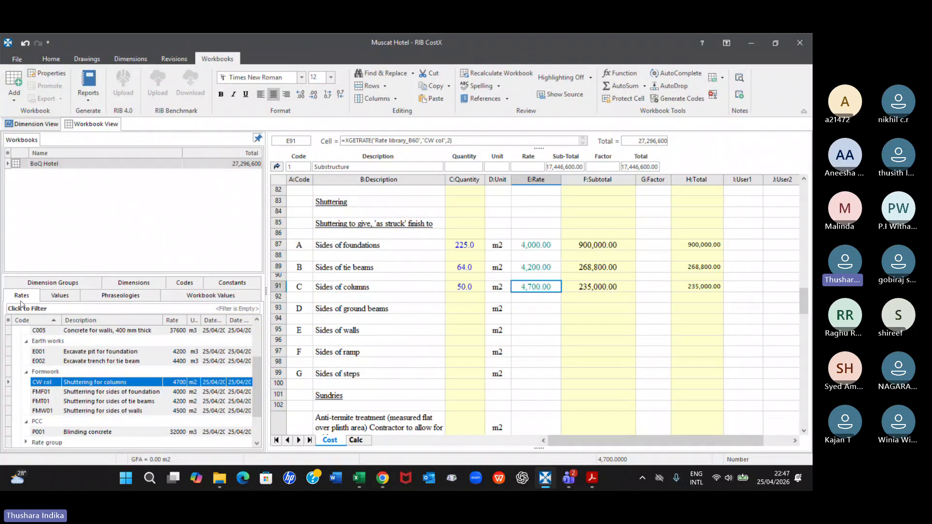
scroll(83, 377, "down", 1)
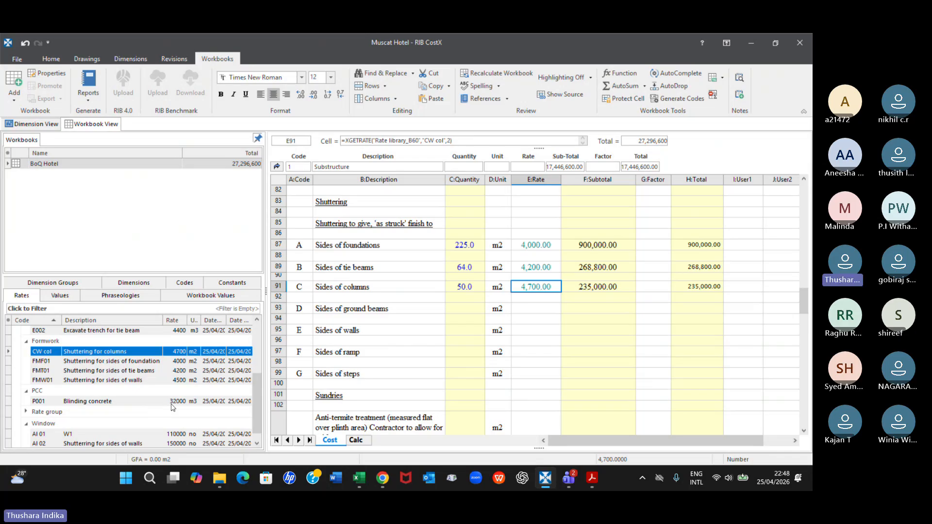
left_click(119, 402)
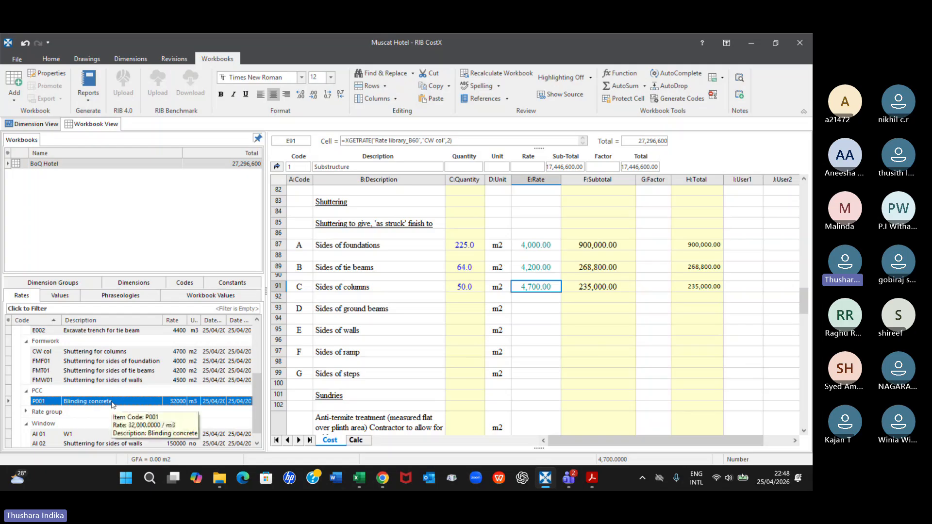
double_click(121, 403)
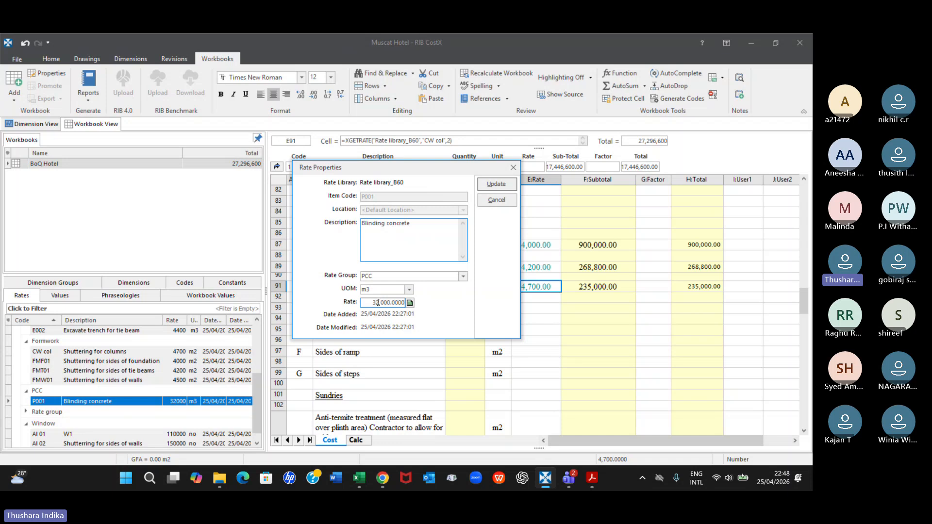
left_click(379, 303)
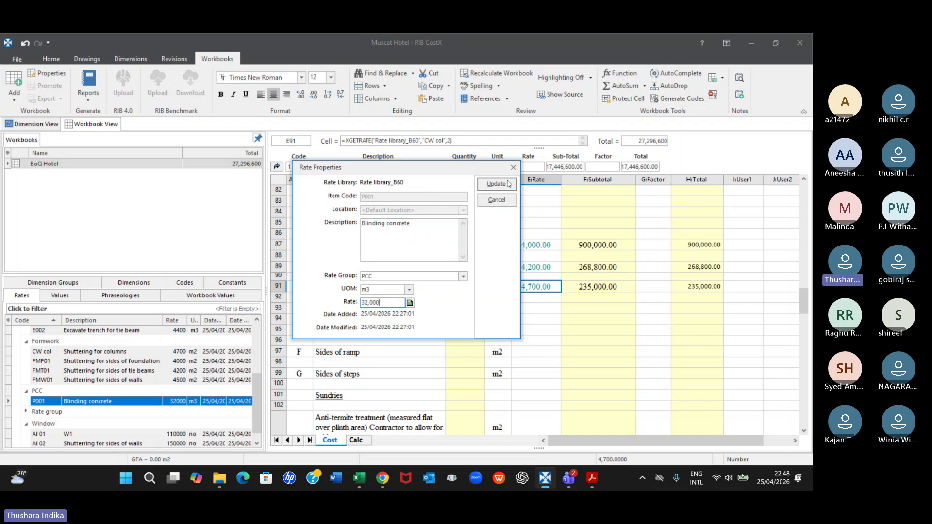
left_click_drag(461, 168, 630, 346)
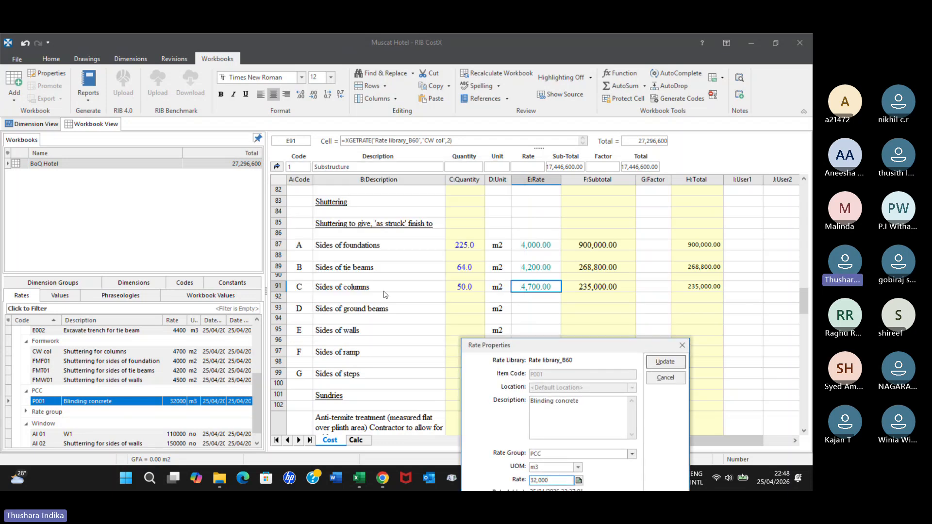
left_click(682, 345)
Select the rate cell of the Foundations item under Grade C35 reinforced concrete to check its linked library rate
scroll(560, 331, "up", 4)
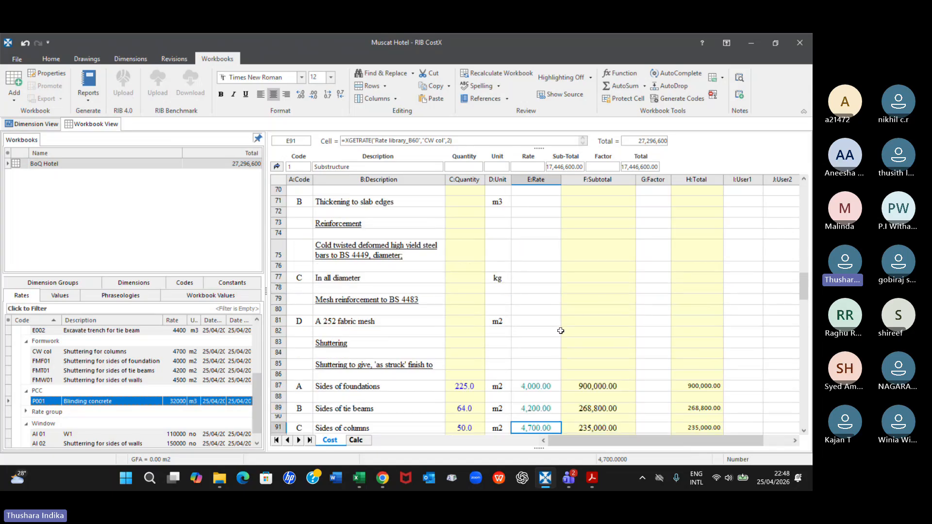
scroll(561, 331, "up", 12)
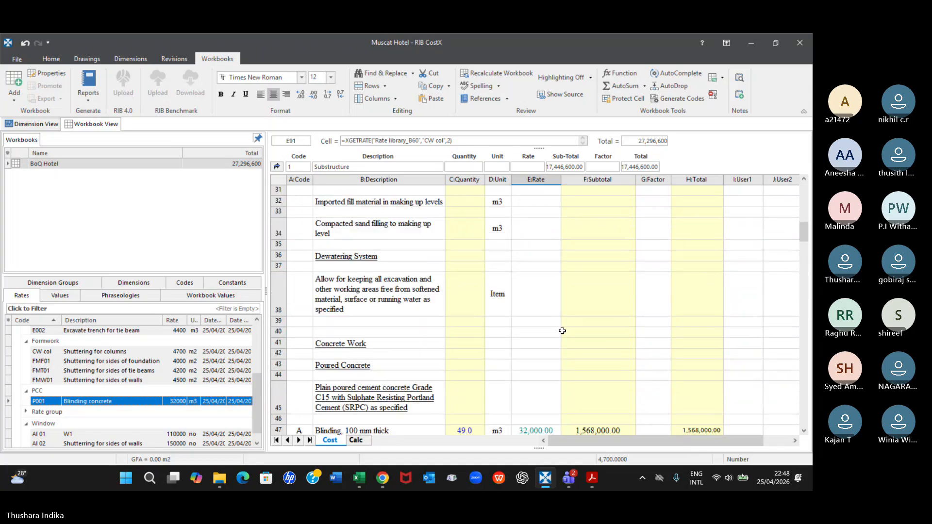
scroll(562, 331, "down", 5)
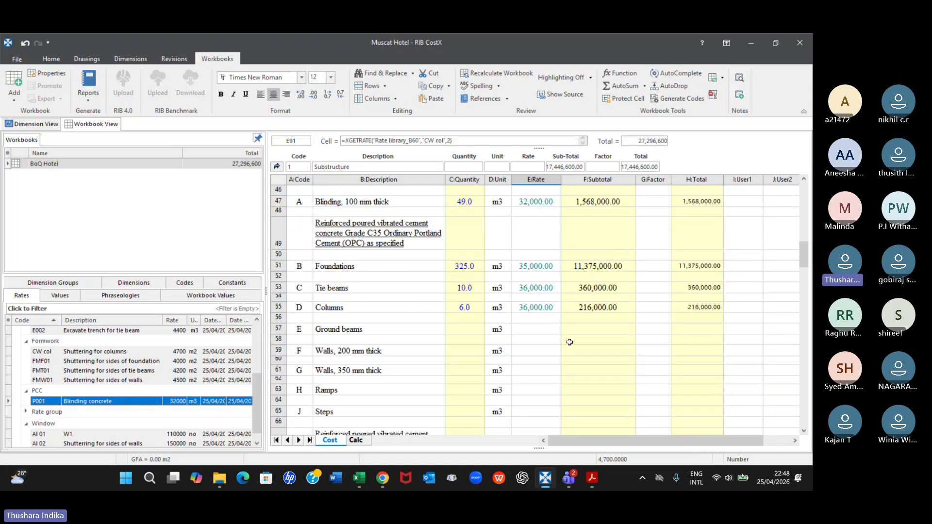
left_click(532, 266)
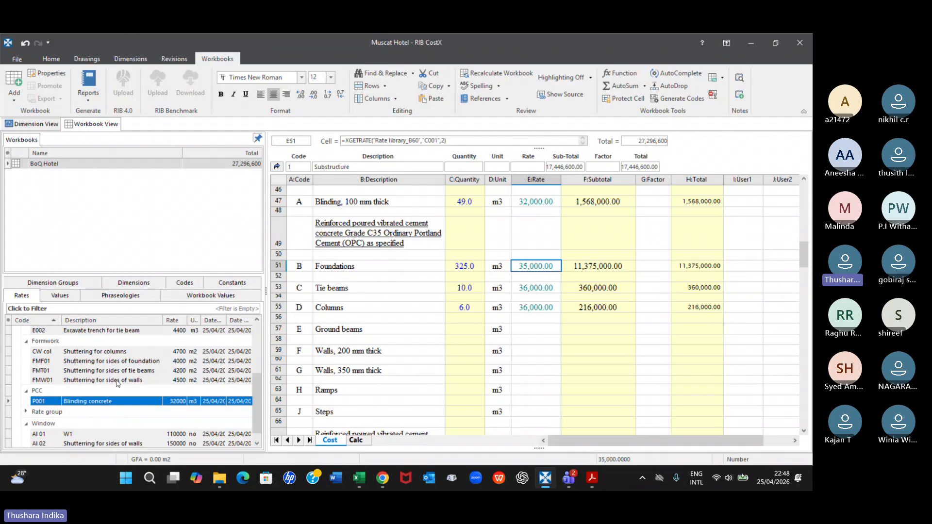
Set the rate of library item C001, Concrete for foundation, to 36,000 and update it
left_click(154, 364)
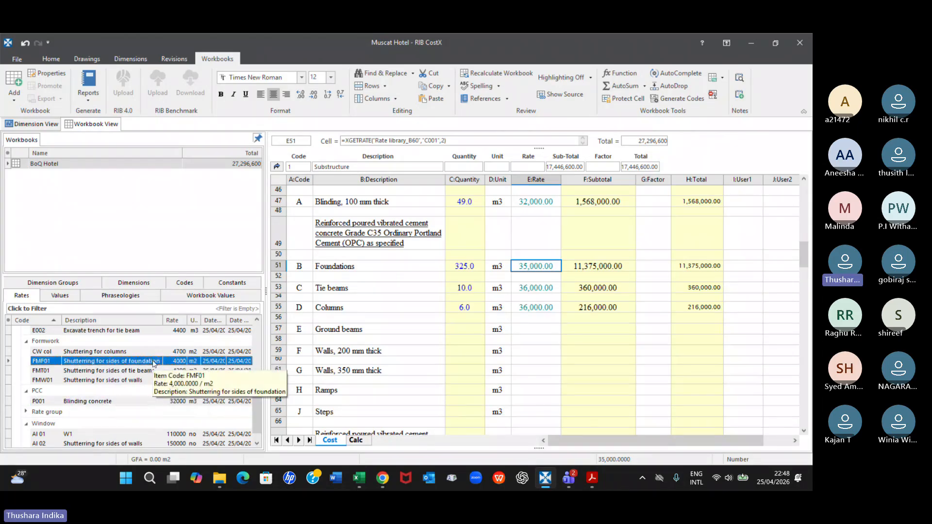
scroll(154, 363, "up", 3)
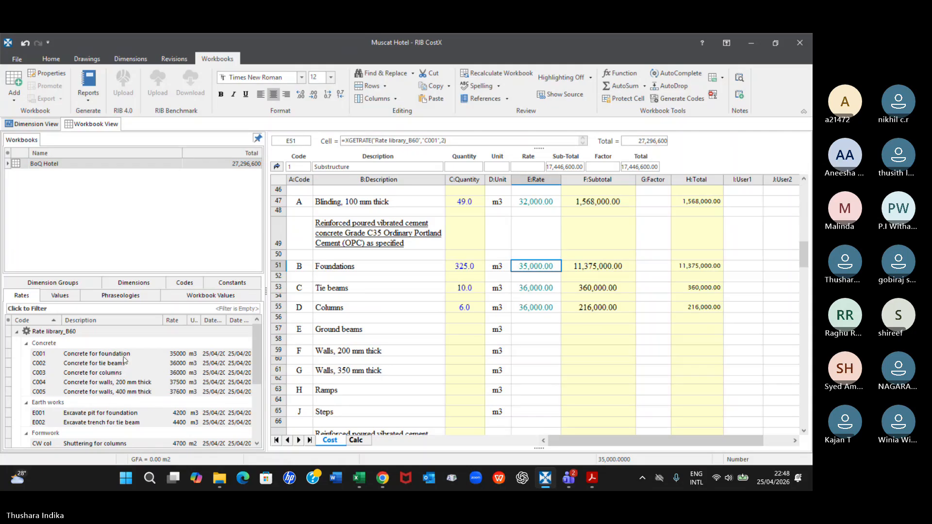
left_click(184, 354)
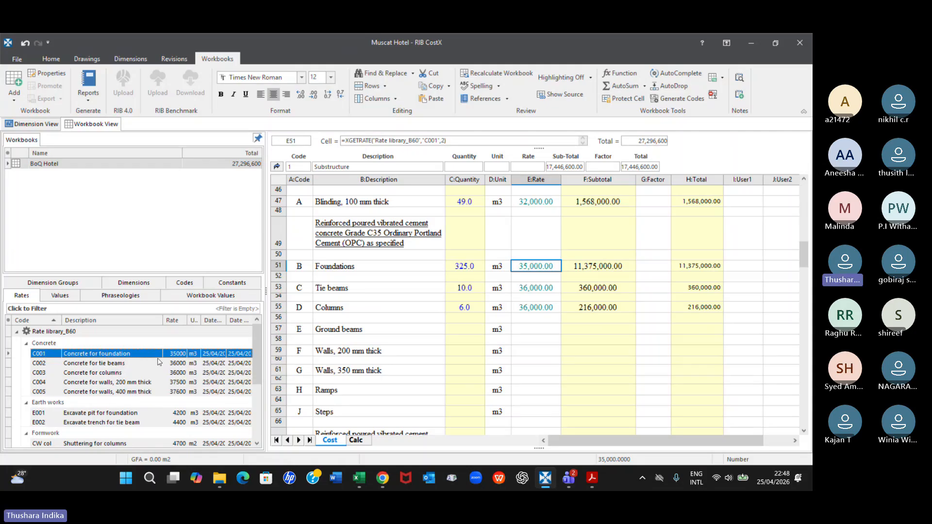
double_click(169, 355)
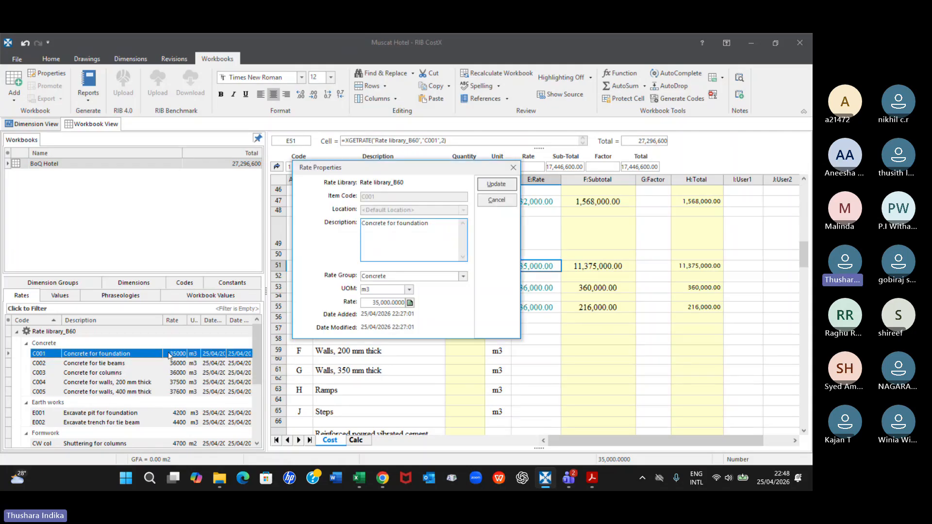
left_click(378, 302)
left_click(378, 302)
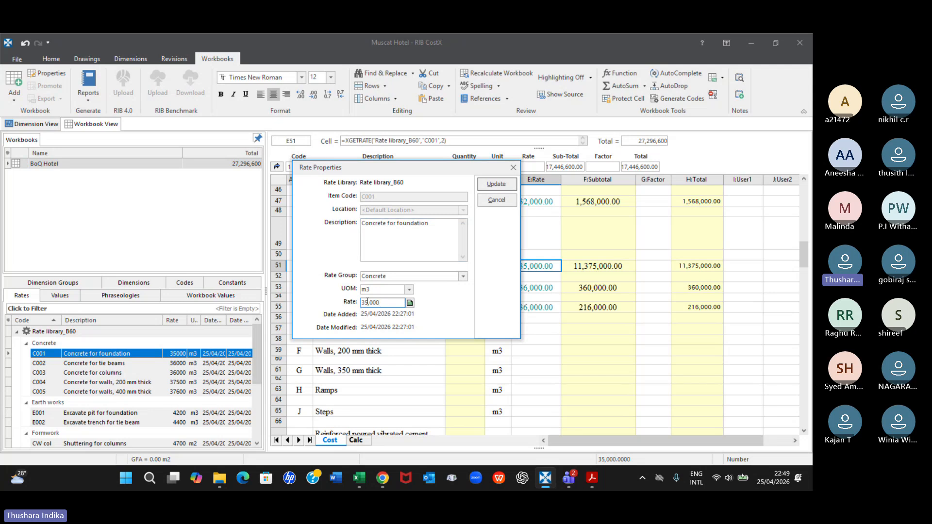
key("BackSpace")
type("6")
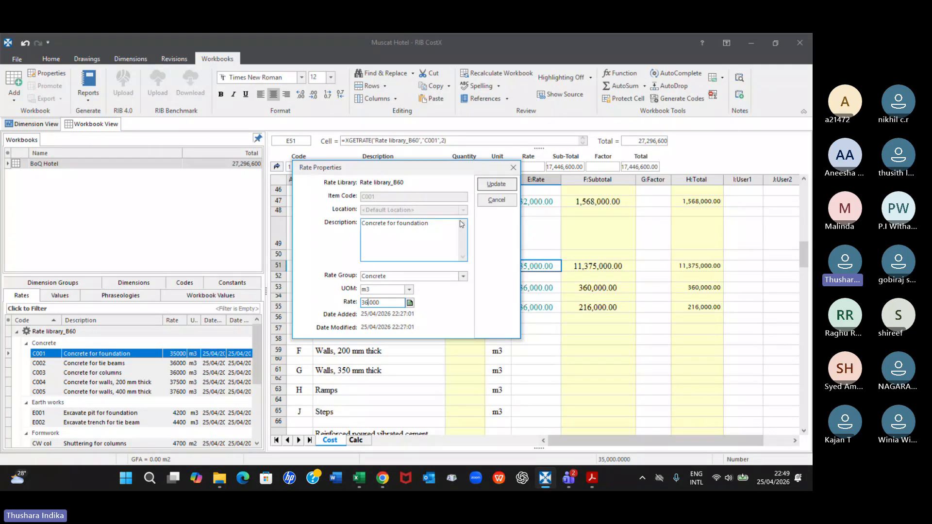
left_click(496, 184)
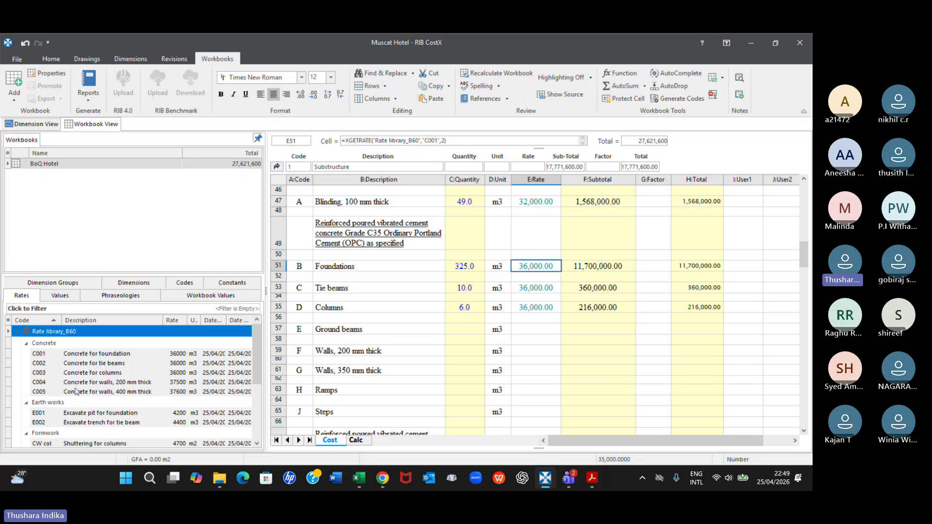
Check the item rates and modification dates of Rate library_B60 in System Administration, and close it without changes
mouse_move(110, 362)
mouse_move(144, 384)
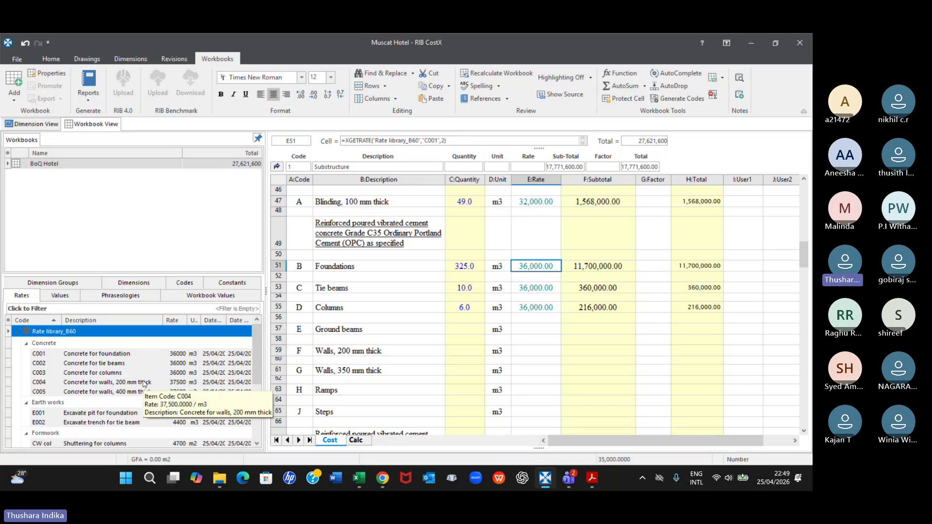
left_click(11, 56)
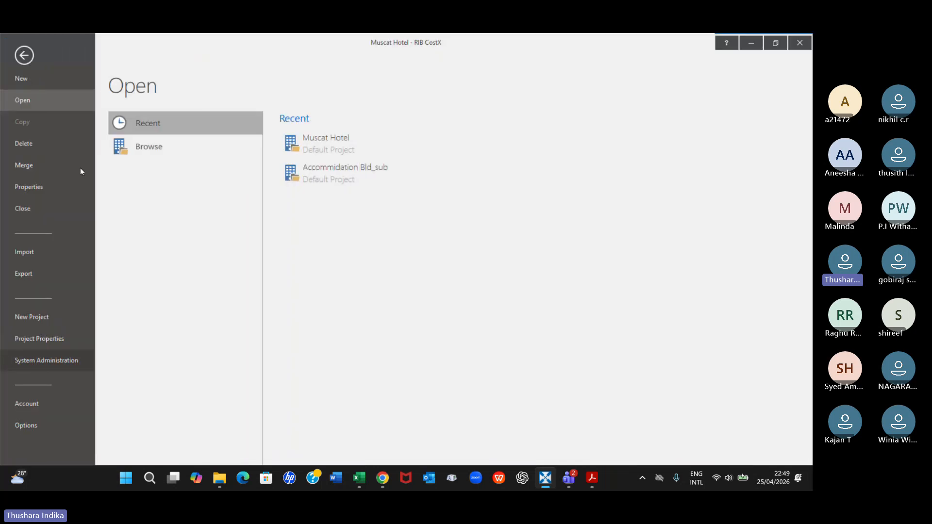
left_click(37, 362)
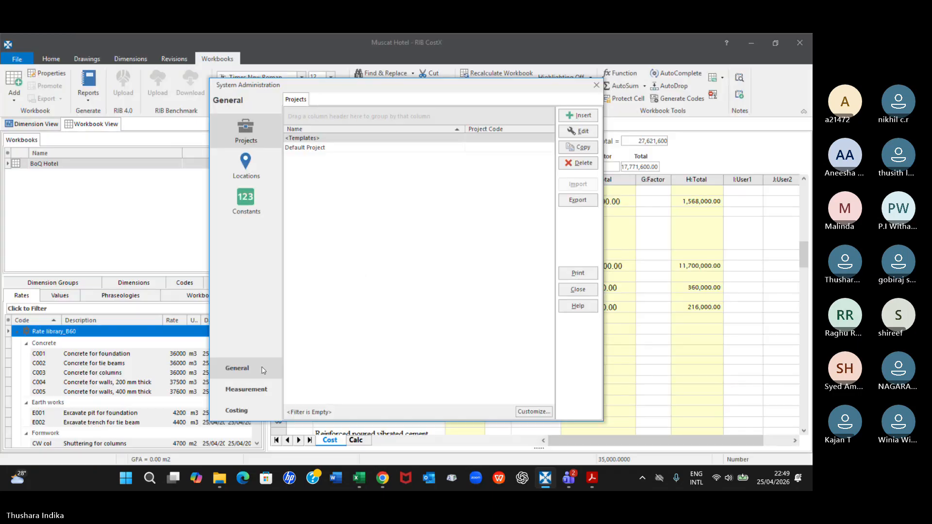
left_click(236, 411)
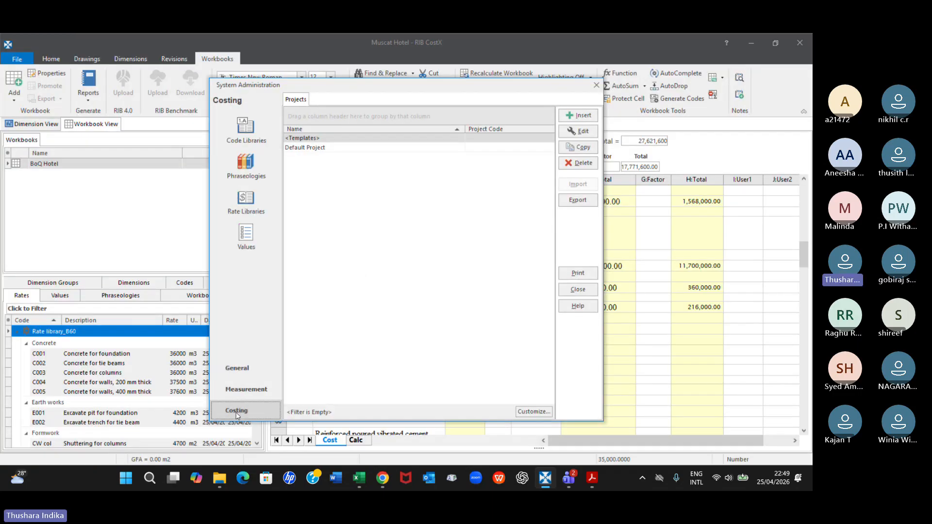
left_click(257, 212)
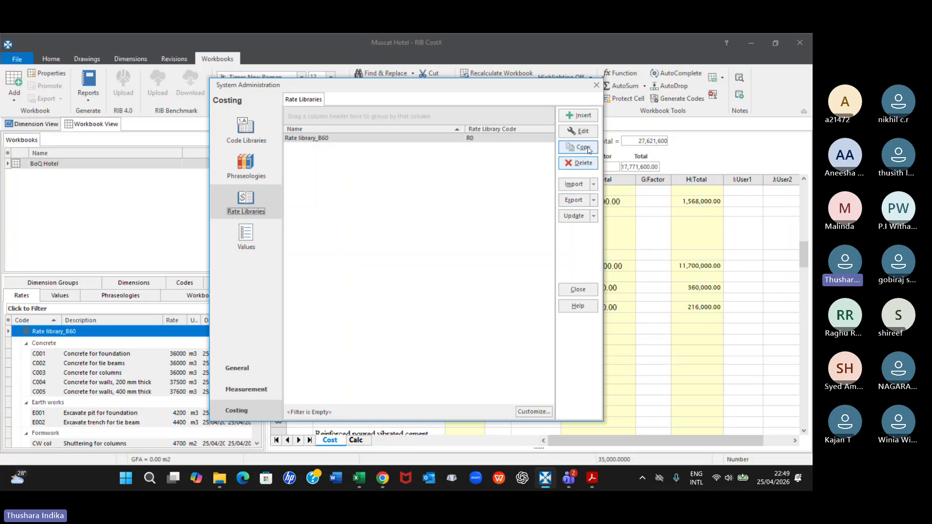
left_click(583, 131)
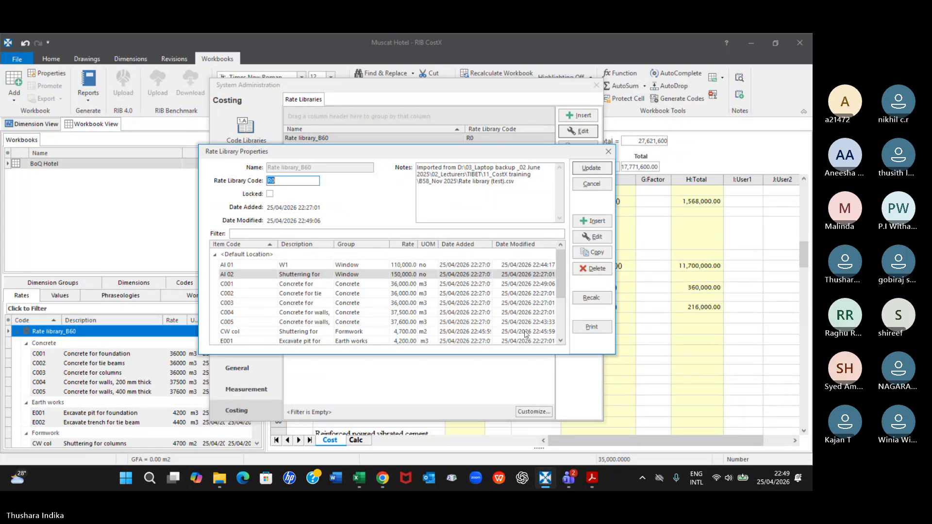
scroll(463, 287, "down", 2)
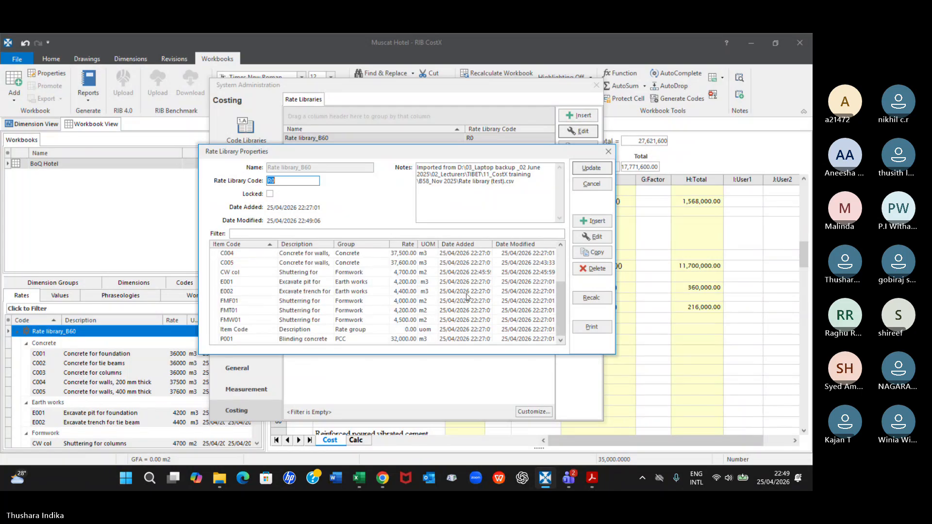
scroll(467, 296, "up", 2)
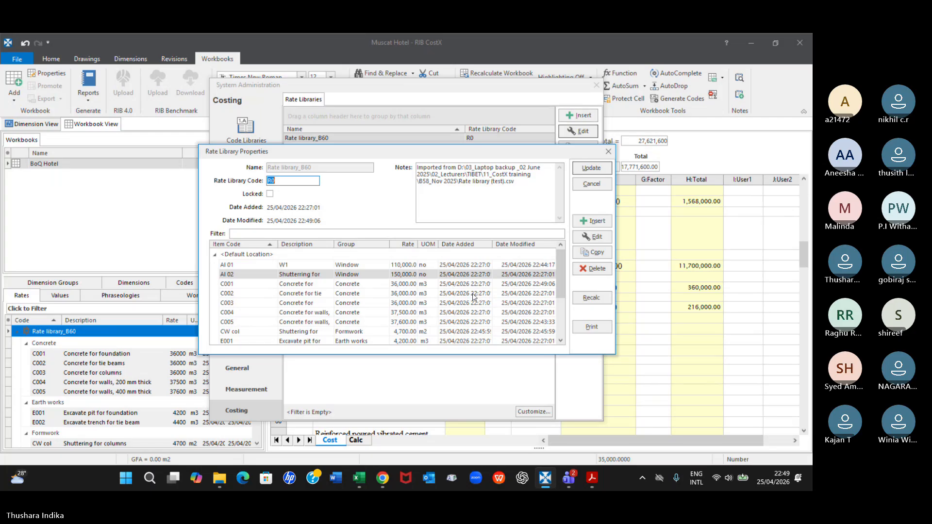
left_click(608, 154)
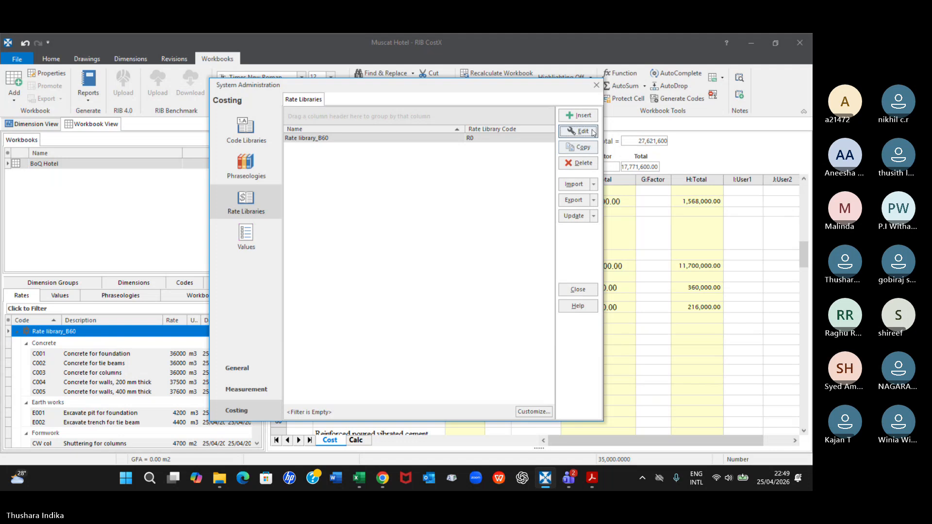
left_click(596, 84)
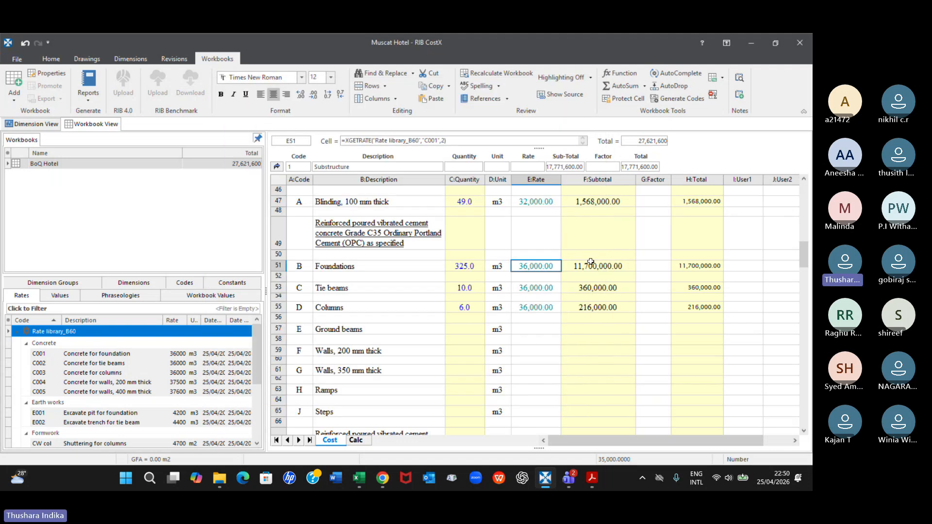
Select the Ground beams rate cell, examine the rate library import options in System Administration, and close it
left_click(544, 332)
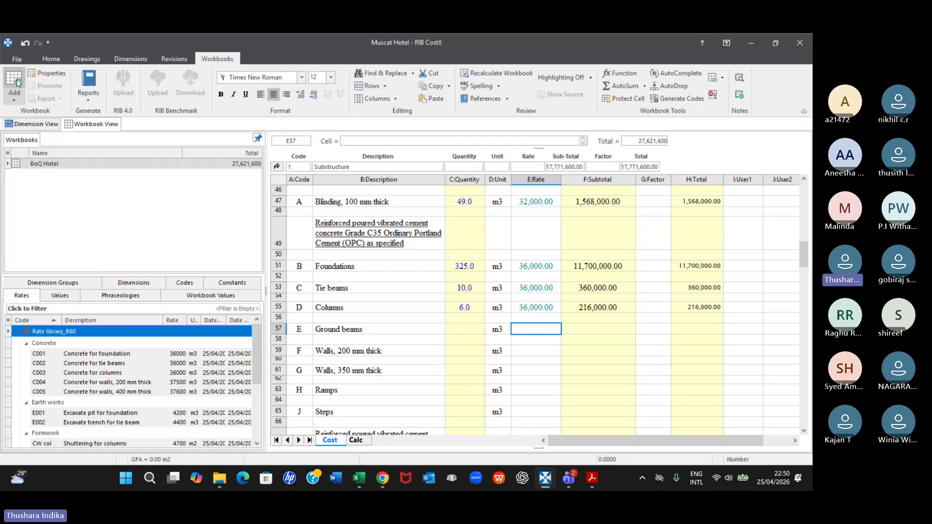
left_click(17, 59)
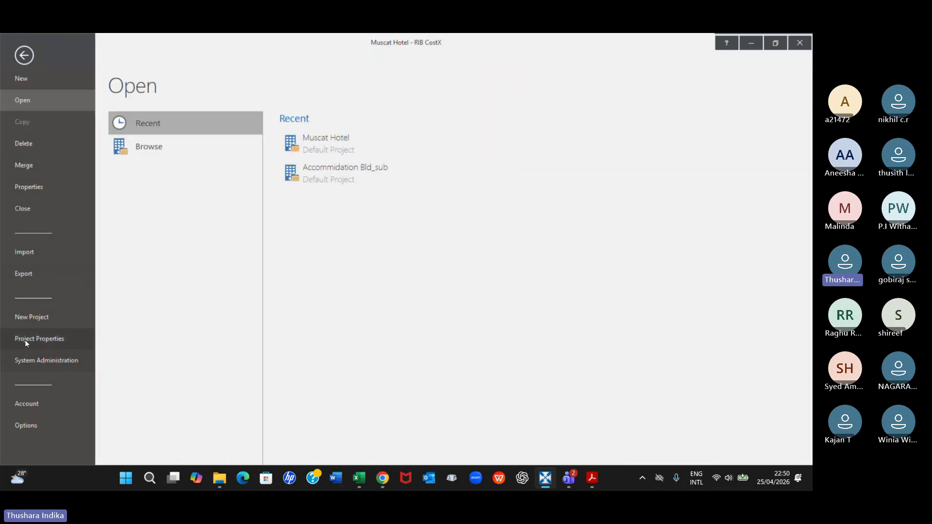
left_click(27, 362)
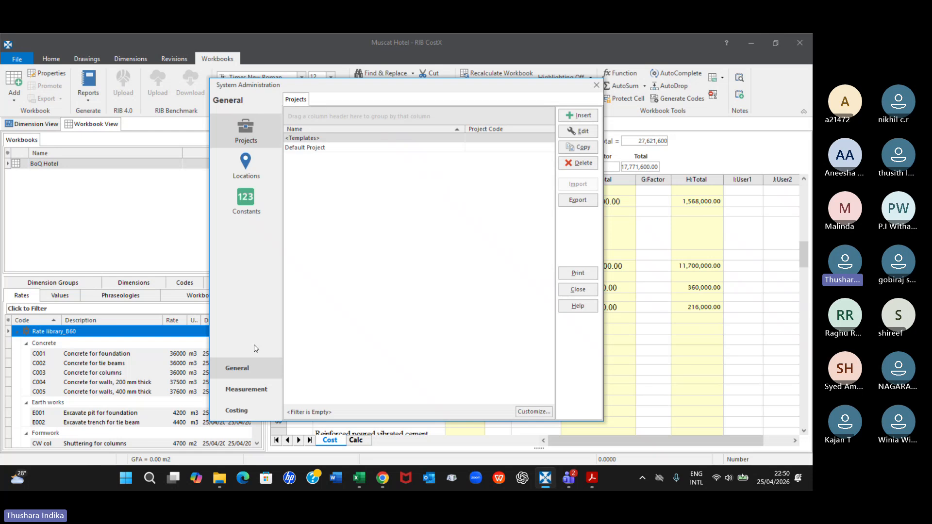
left_click(236, 410)
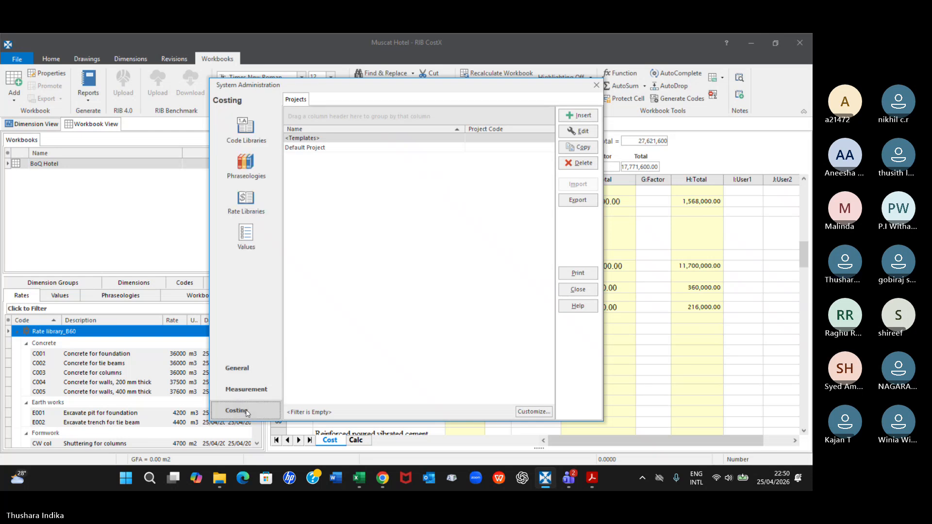
left_click(245, 209)
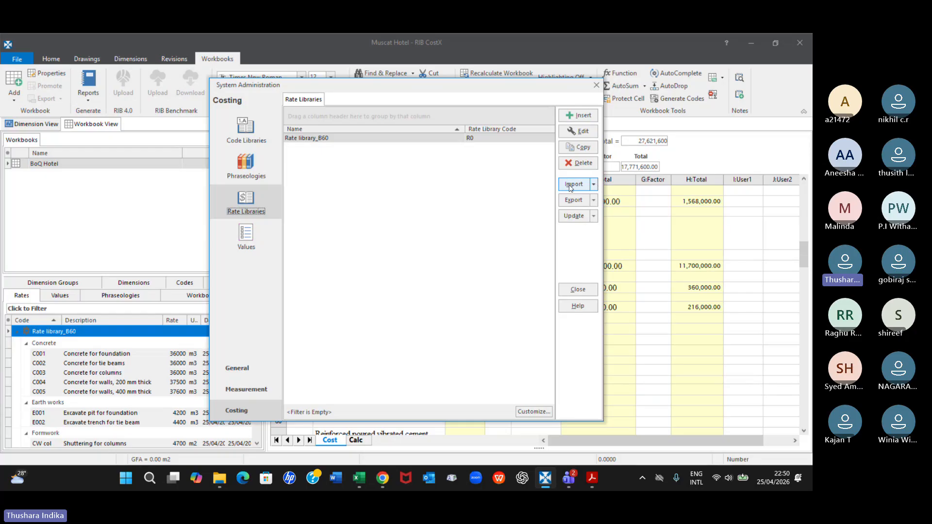
left_click(594, 184)
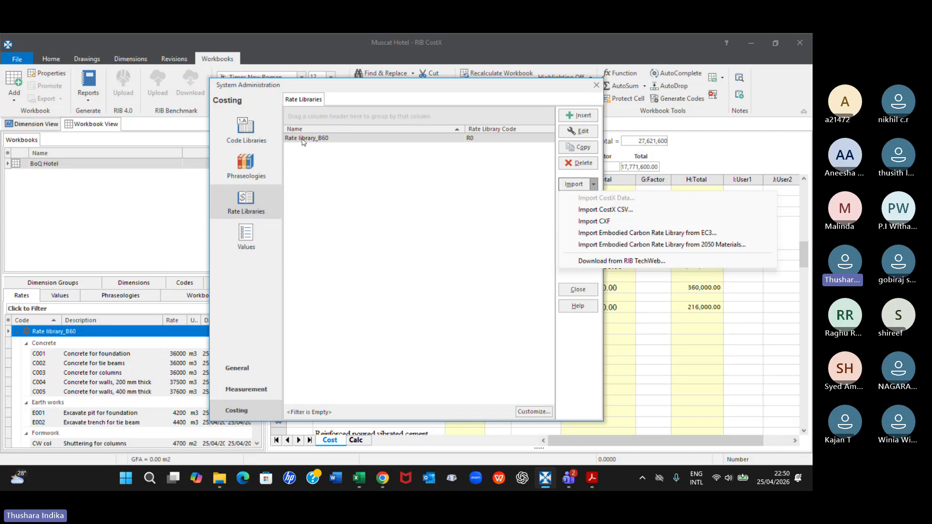
left_click(597, 85)
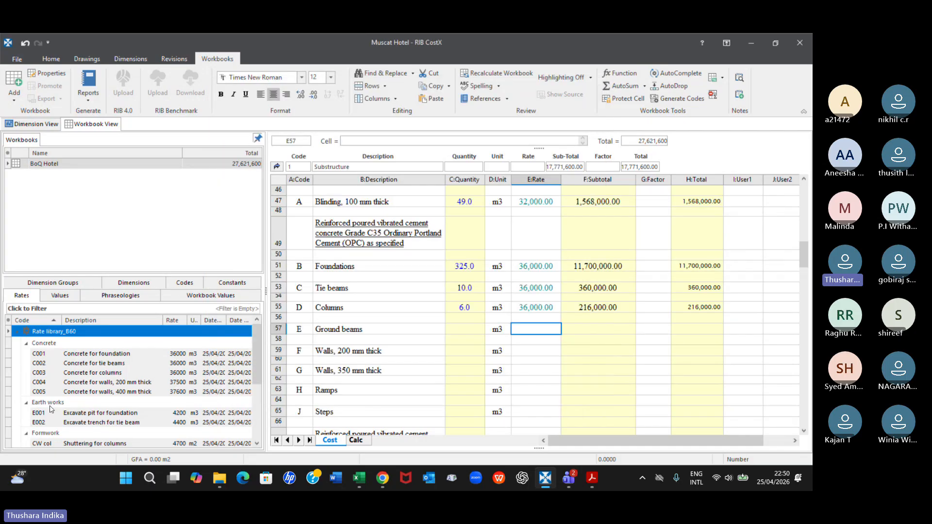
scroll(44, 388, "down", 1)
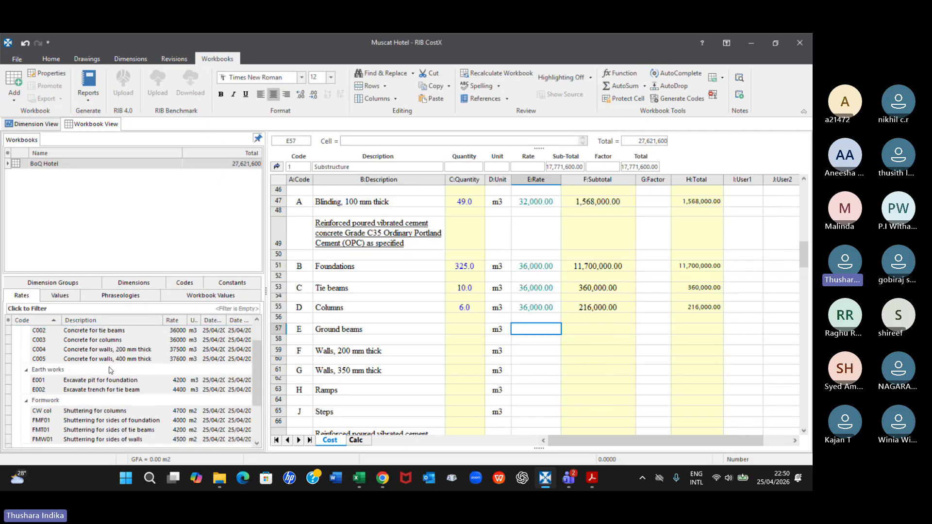
scroll(30, 340, "up", 1)
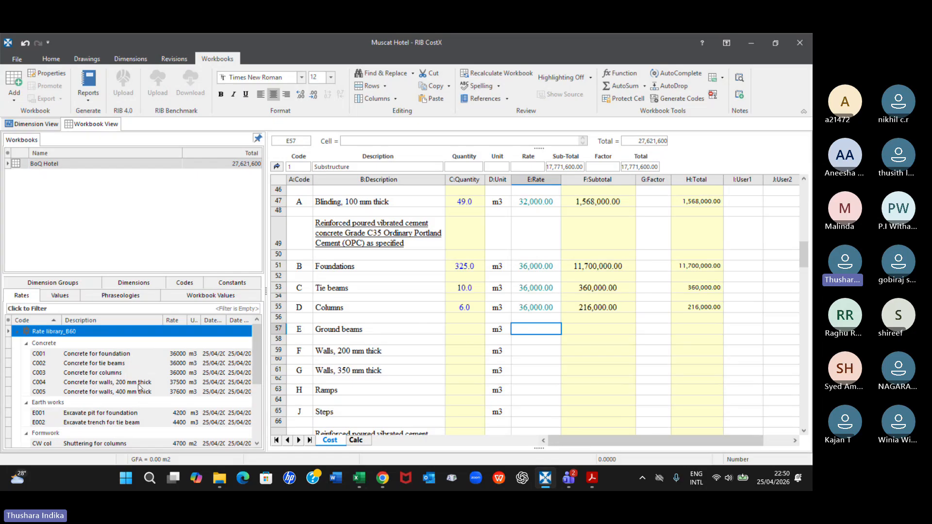
scroll(141, 388, "down", 2)
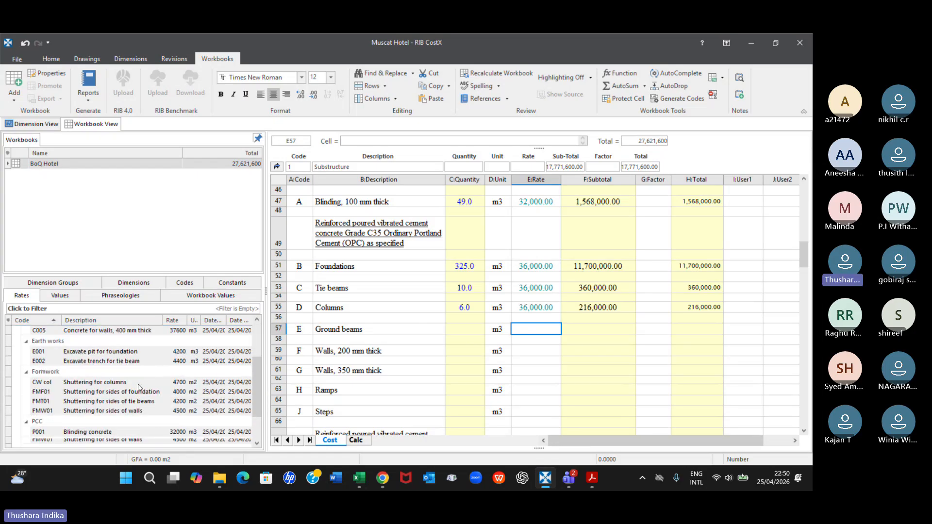
scroll(454, 364, "down", 2)
scroll(457, 364, "up", 4)
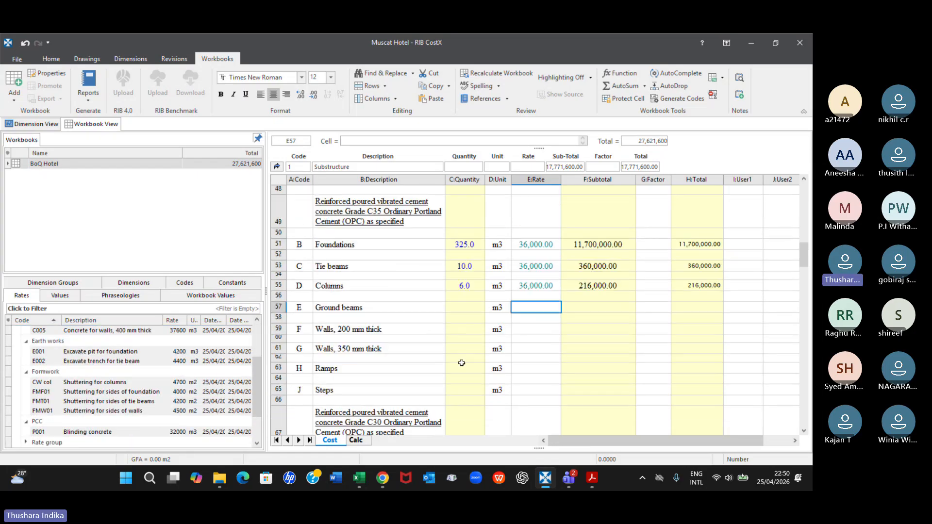
scroll(462, 364, "up", 2)
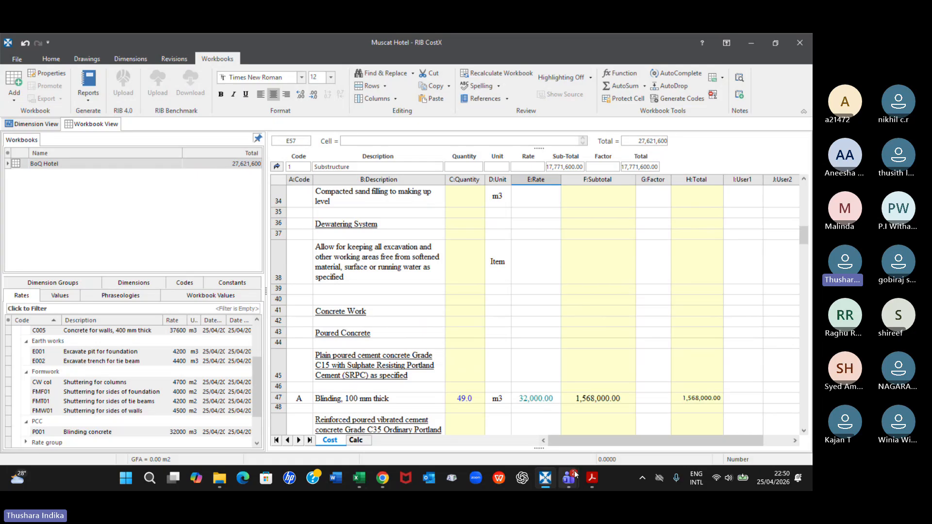
scroll(587, 320, "down", 3)
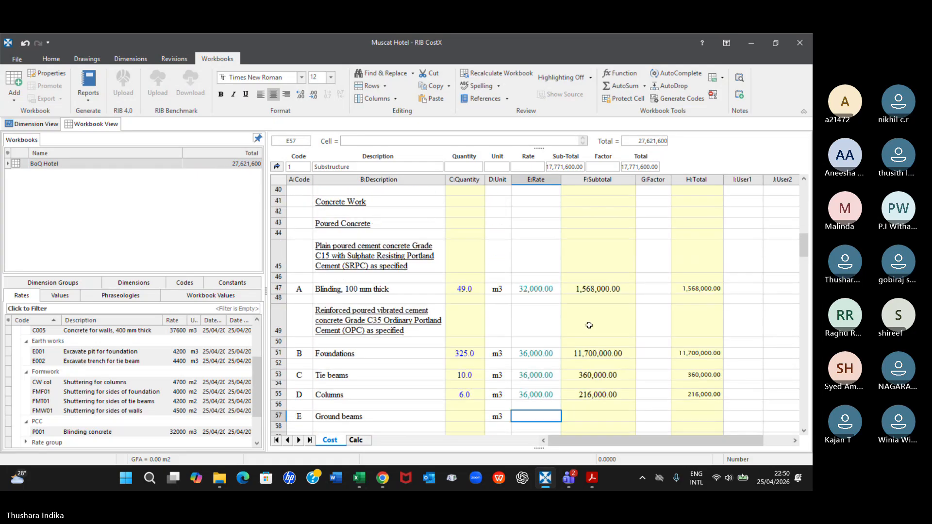
scroll(589, 324, "down", 1)
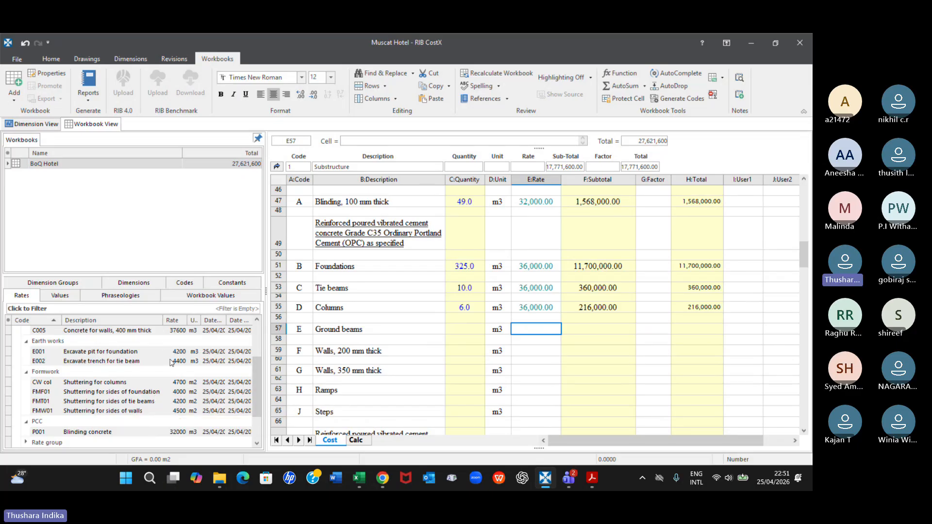
mouse_move(173, 357)
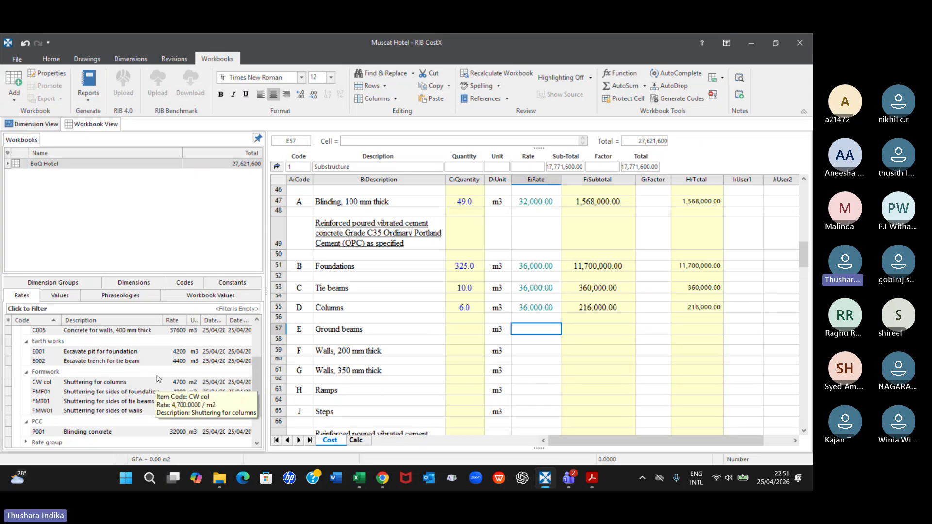
mouse_move(156, 393)
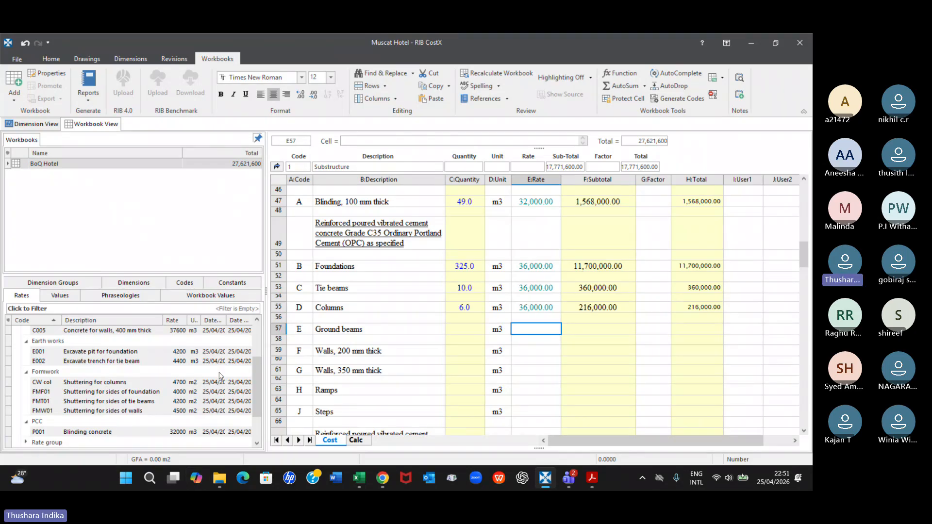
Start a copy of Rate library_B60 in System Administration and name it Rate library_B60 - 2026(R1)
left_click(17, 59)
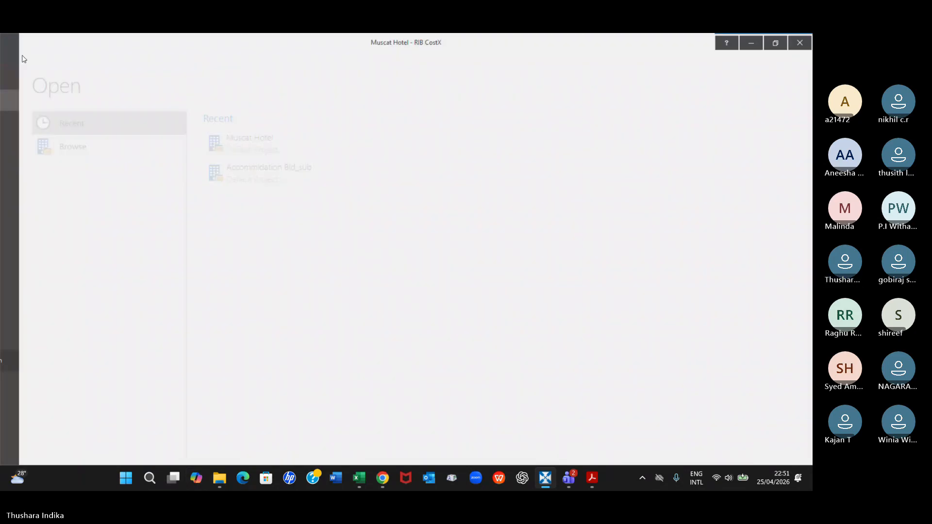
left_click(41, 360)
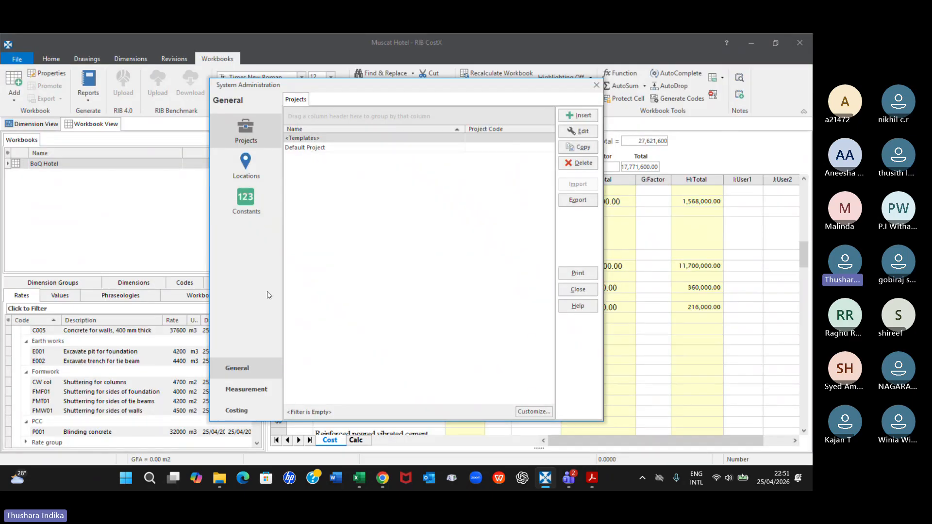
left_click(237, 410)
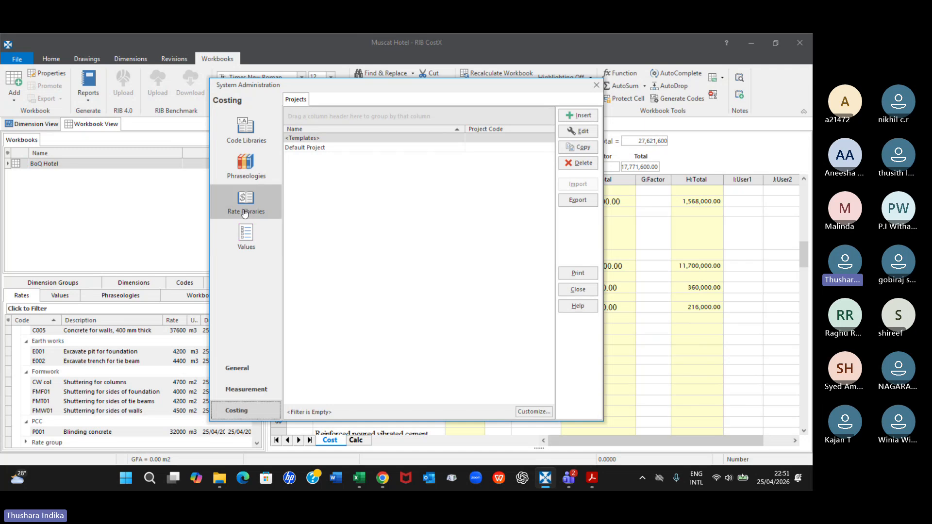
left_click(272, 208)
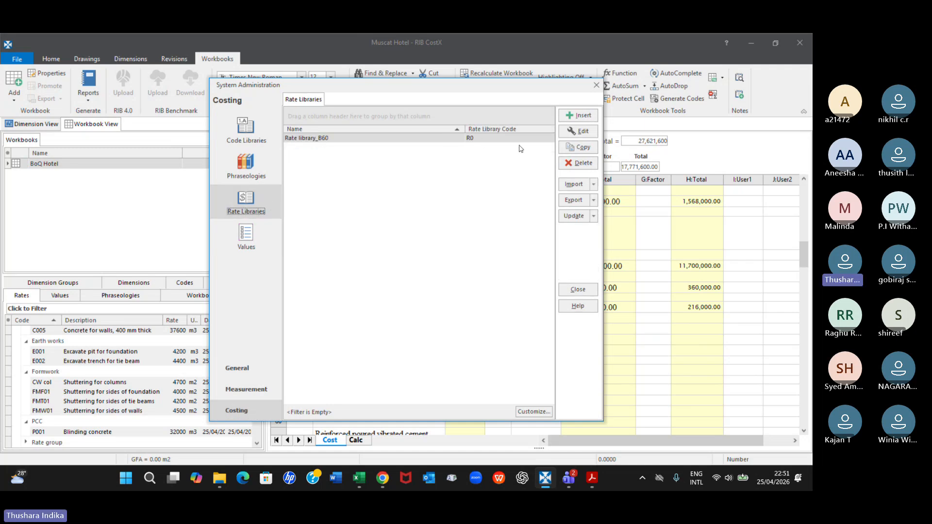
left_click(577, 148)
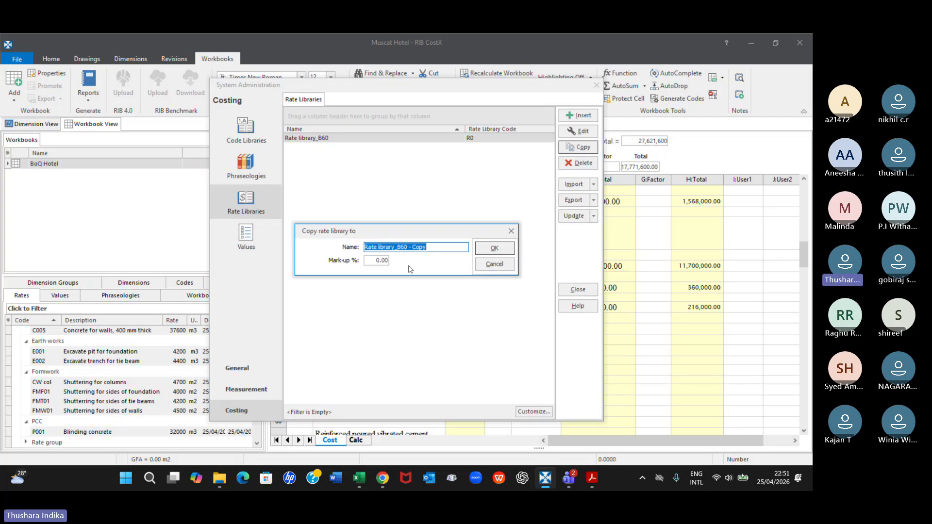
left_click(428, 248)
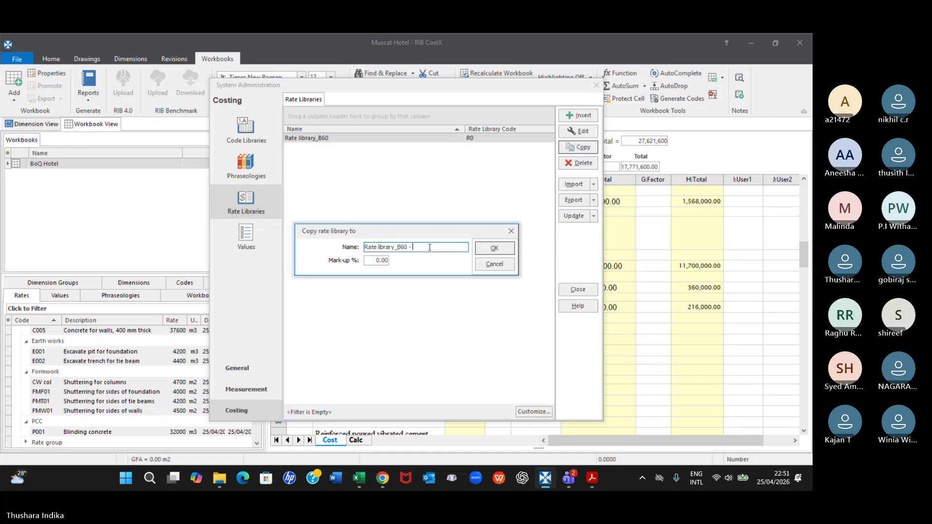
type("2026")
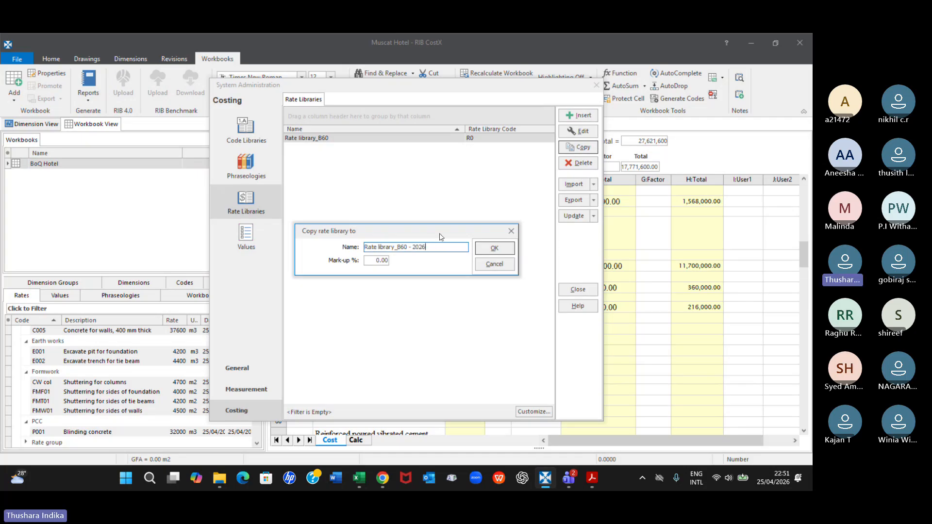
type("(R1")
Set the copied library's mark-up to 15%, create the copy and close System Administration
left_click(382, 262)
double_click(376, 261)
type("0")
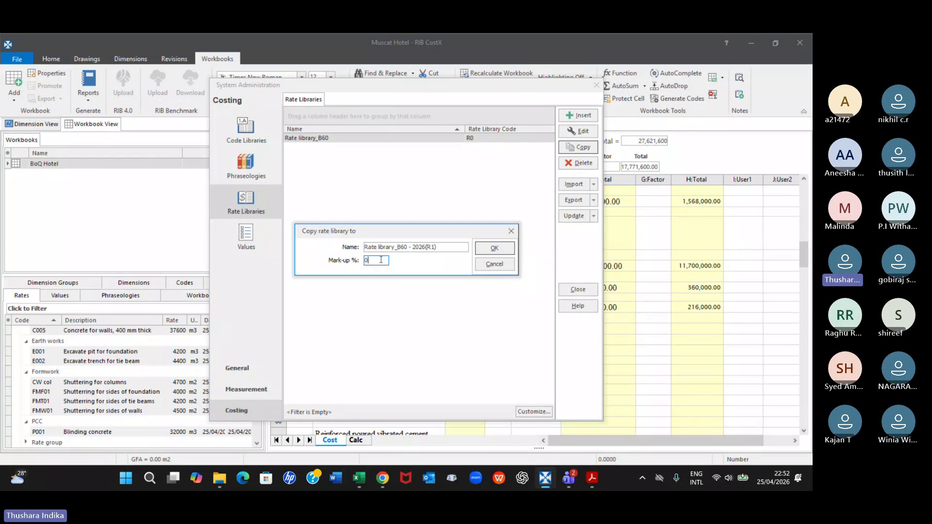
type("15")
key("BackSpace")
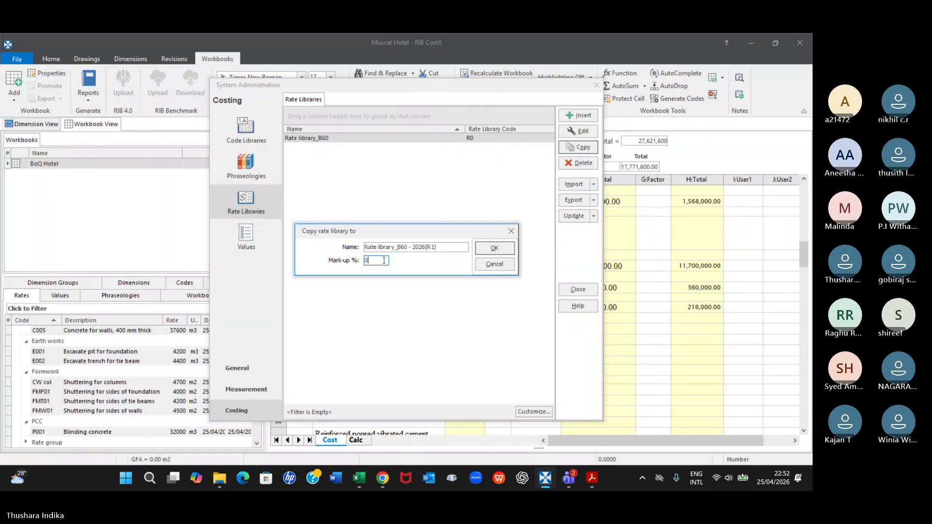
key("BackSpace")
type("15")
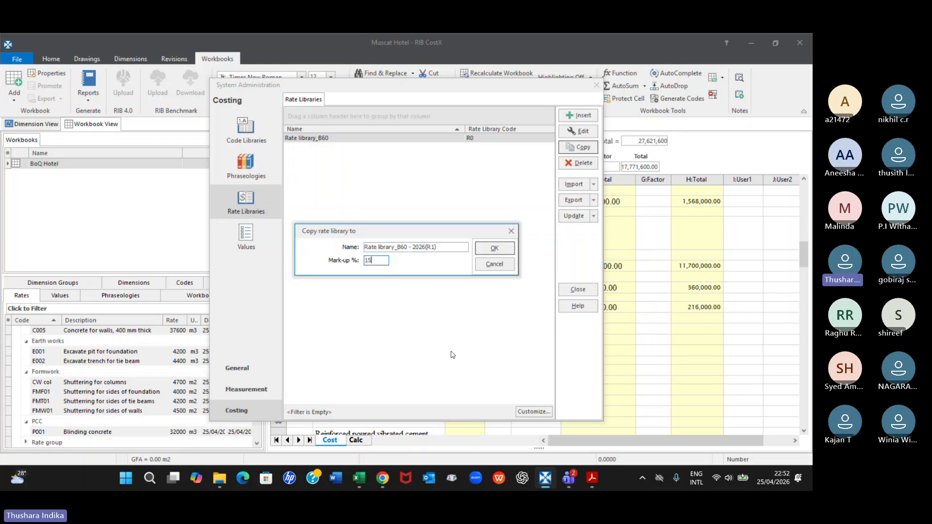
left_click(494, 249)
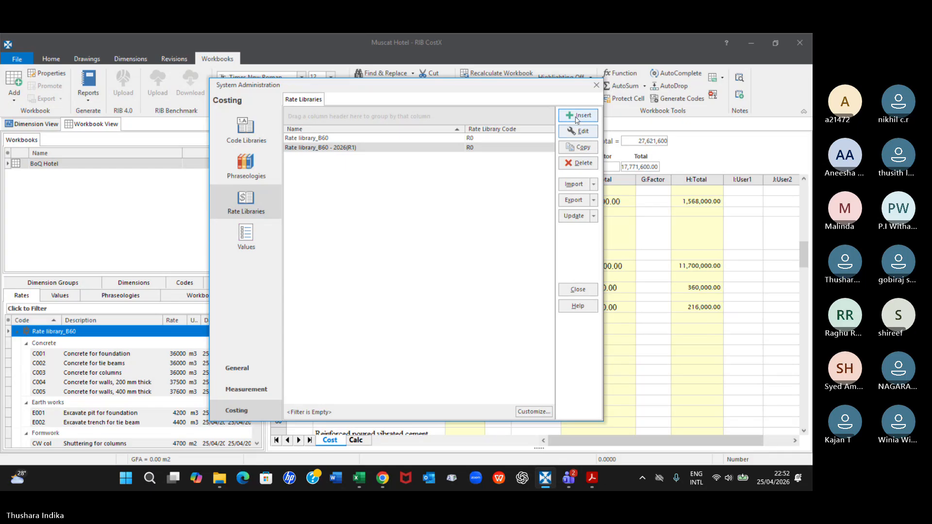
left_click(567, 290)
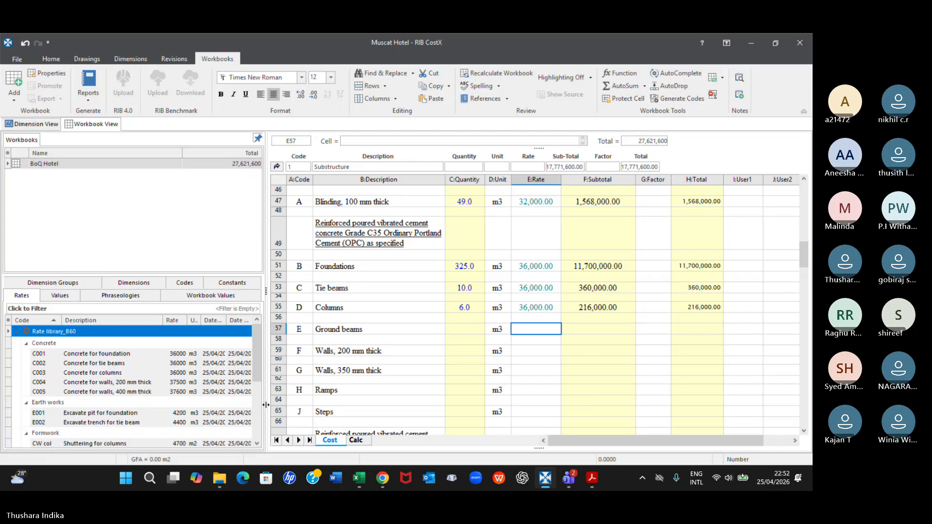
Widen the rates list and expand Rate library_B60 - 2026(R1) to view its rate categories
left_click_drag(266, 406, 315, 405)
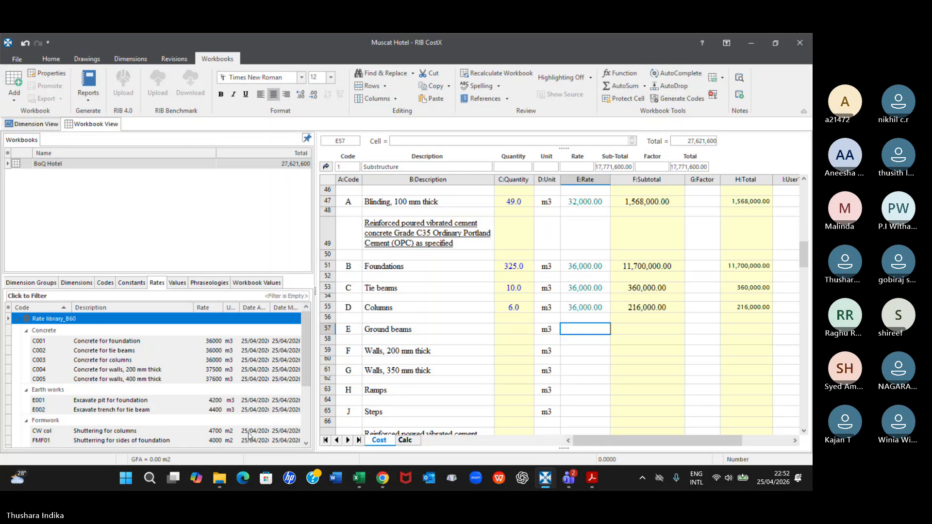
scroll(253, 381, "down", 2)
scroll(253, 381, "down", 1)
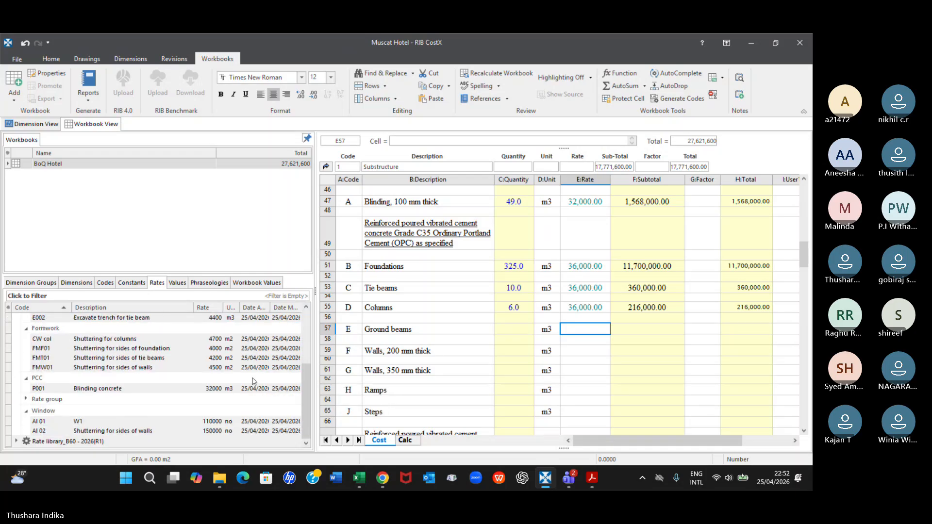
left_click(77, 442)
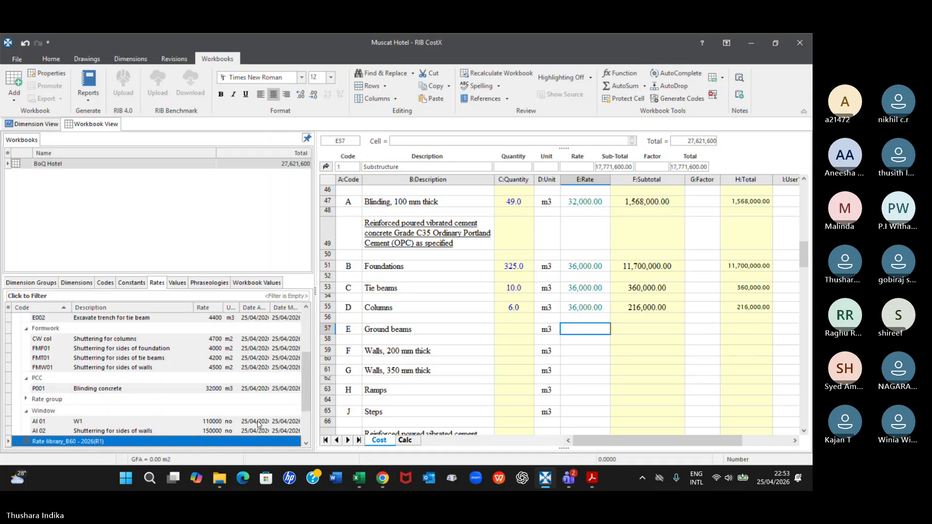
left_click(24, 443)
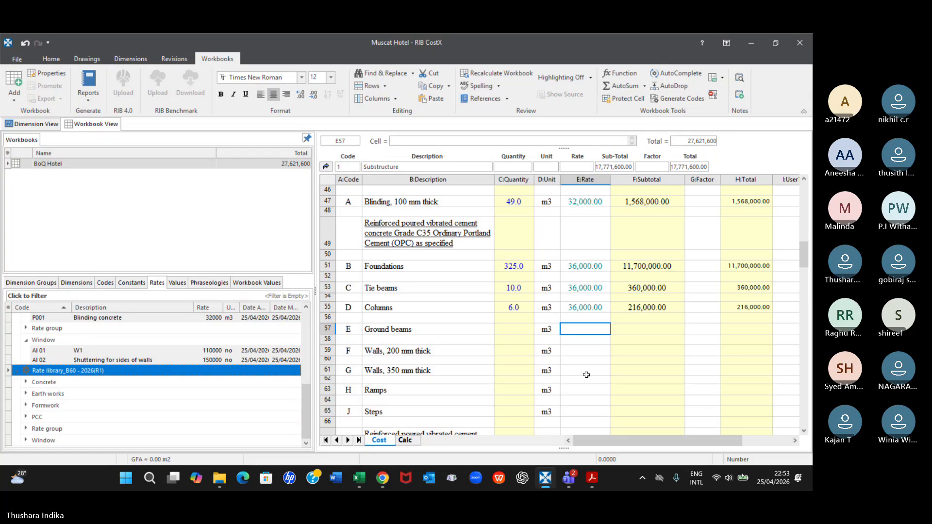
Check the commands available for Rate library_B60 - 2026(R1) and look over the original Rate library_B60 alongside it
right_click(96, 375)
left_click(82, 372)
right_click(82, 373)
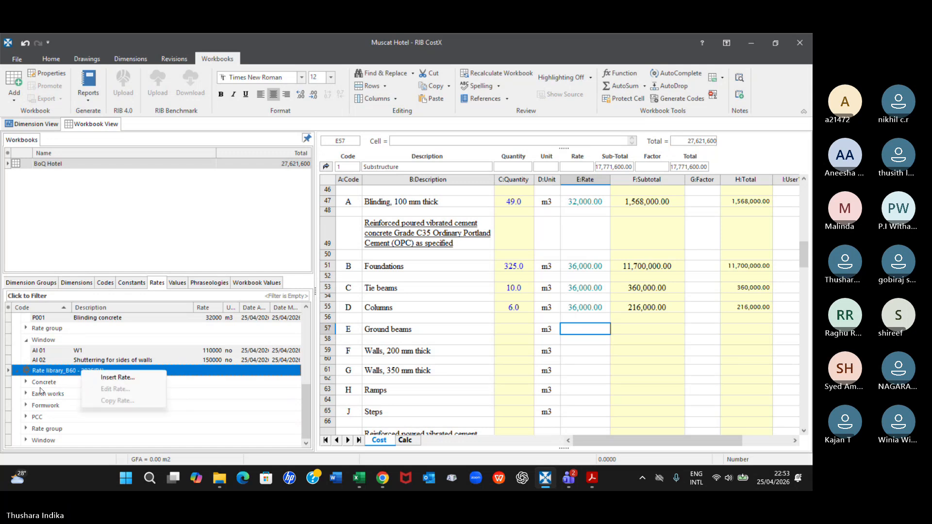
left_click(71, 375)
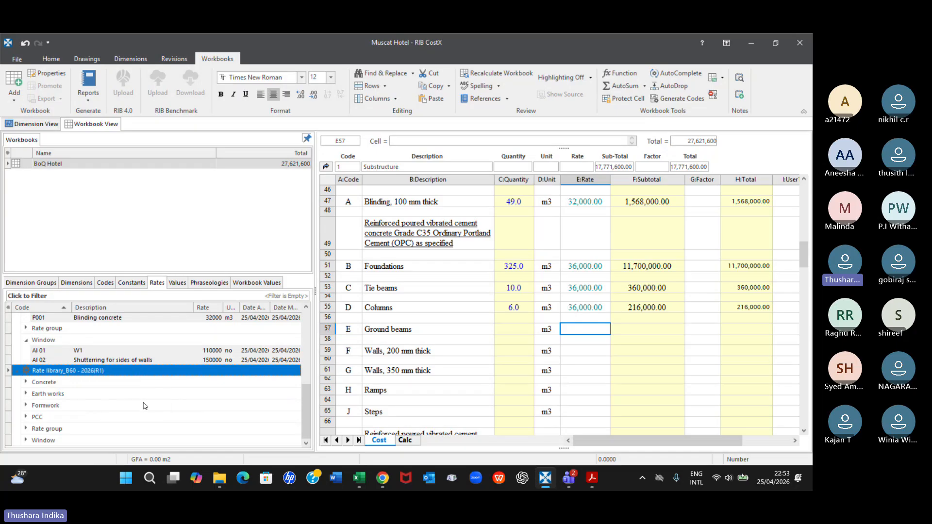
scroll(144, 406, "up", 3)
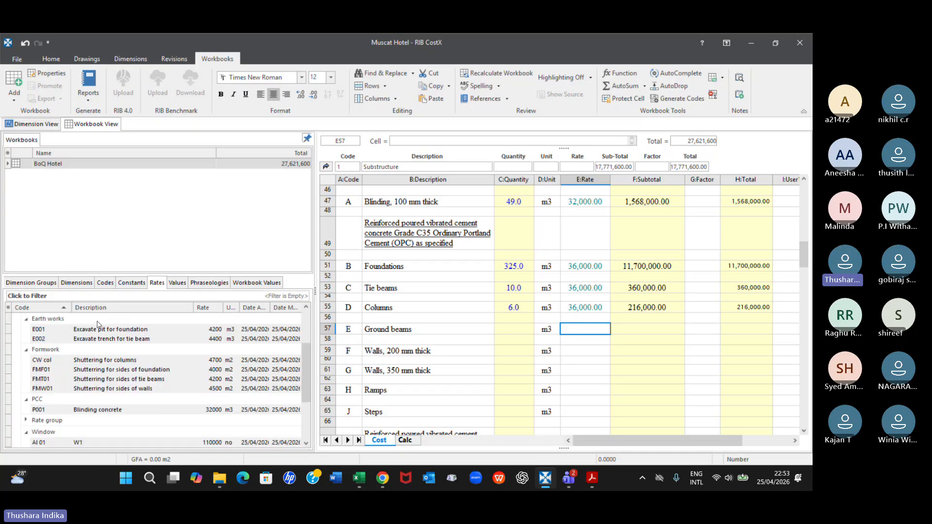
scroll(99, 323, "up", 2)
scroll(99, 323, "up", 1)
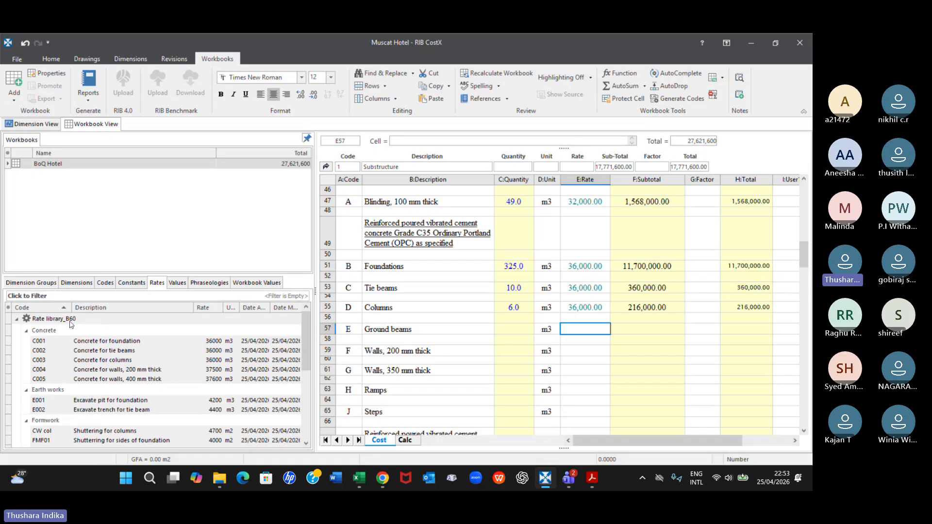
scroll(74, 322, "down", 6)
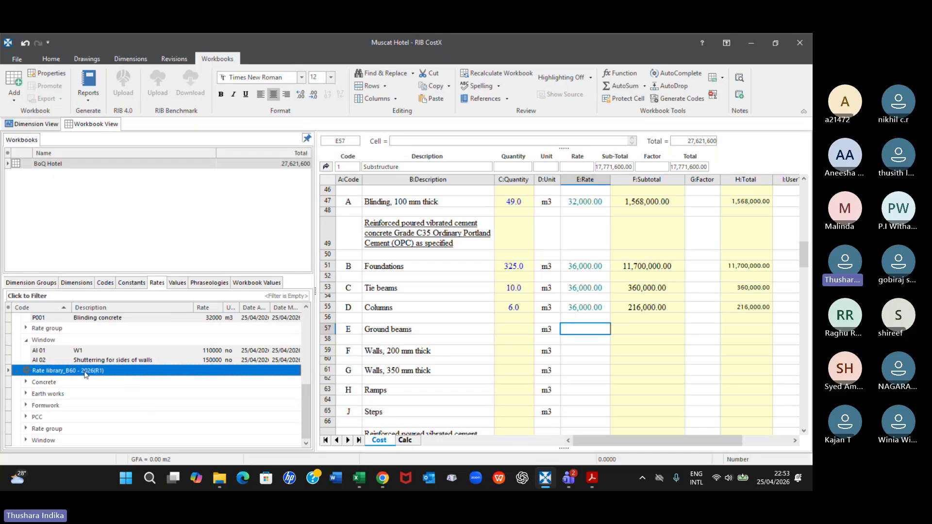
Delete the rate library Rate library_B60 - 2026(R1) in System Administration, confirm, and close the administration window
left_click(19, 61)
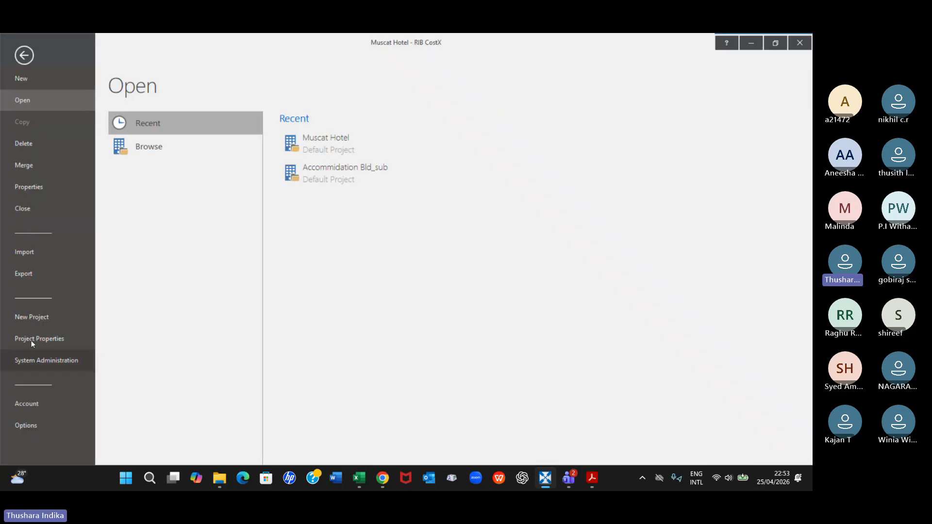
left_click(40, 365)
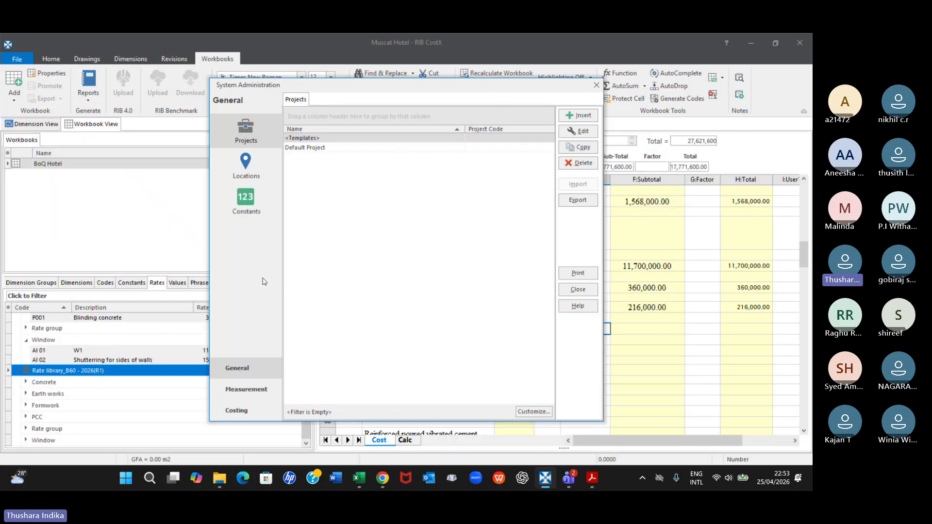
left_click(256, 412)
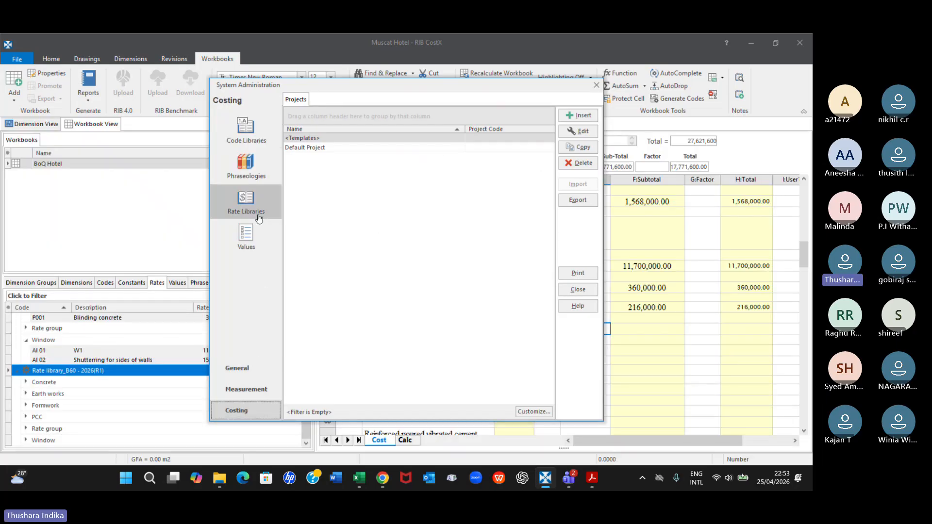
left_click(248, 204)
left_click(342, 147)
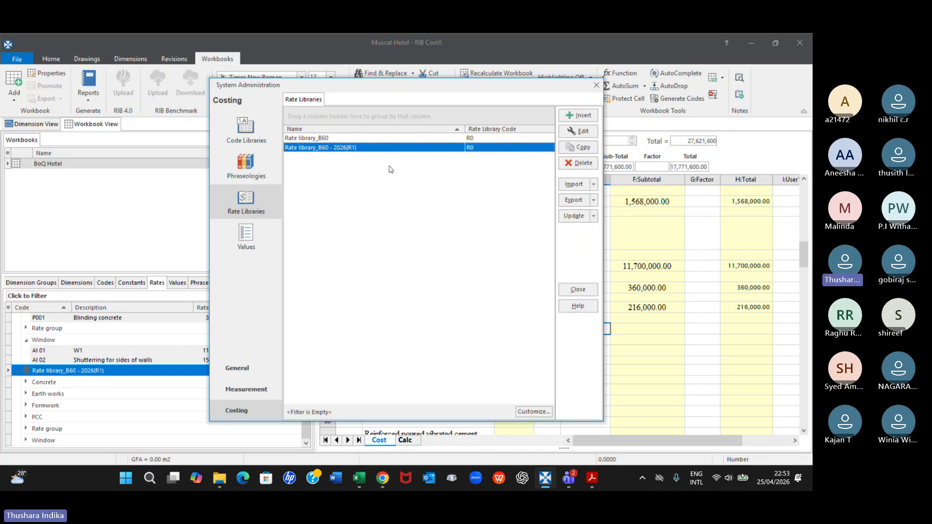
left_click(581, 163)
left_click(384, 270)
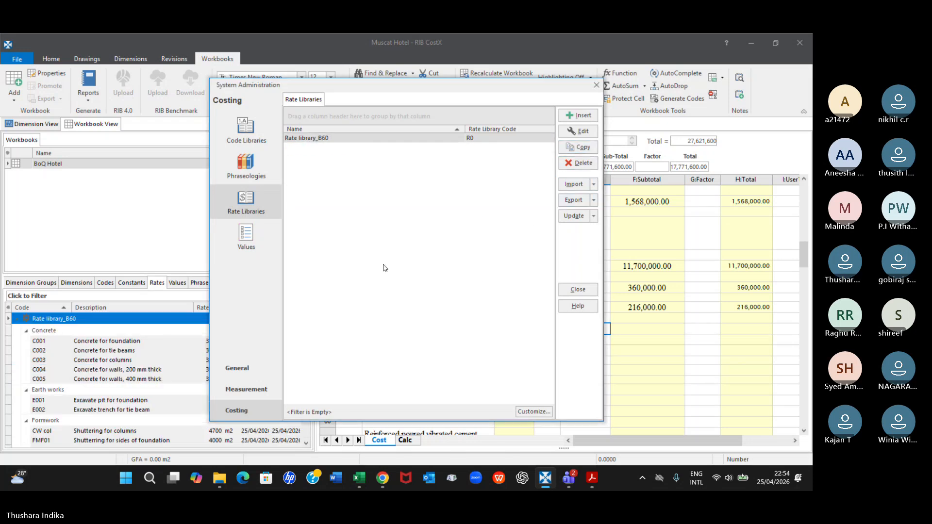
left_click(596, 84)
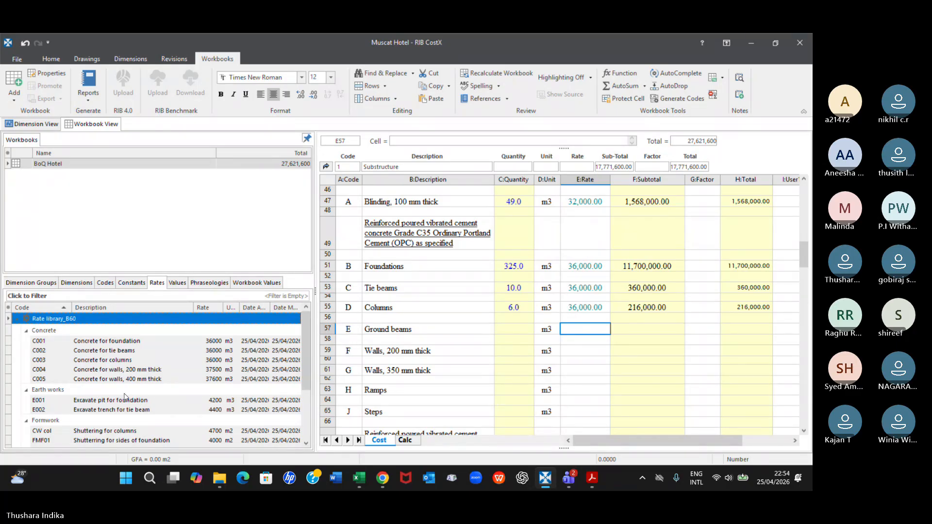
Examine the library-link formula in the Foundations rate cell under Grade C35 concrete, and leave it unchanged
left_click(582, 268)
left_click(582, 268)
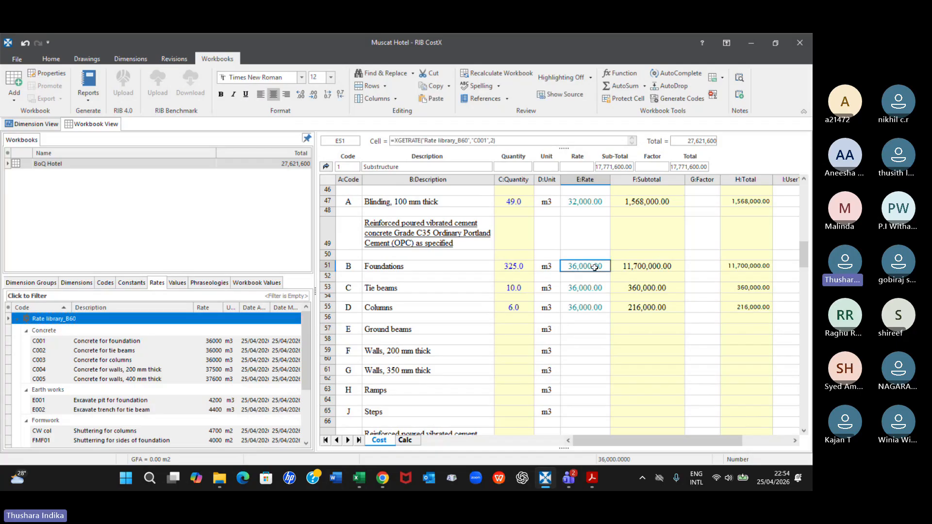
double_click(591, 266)
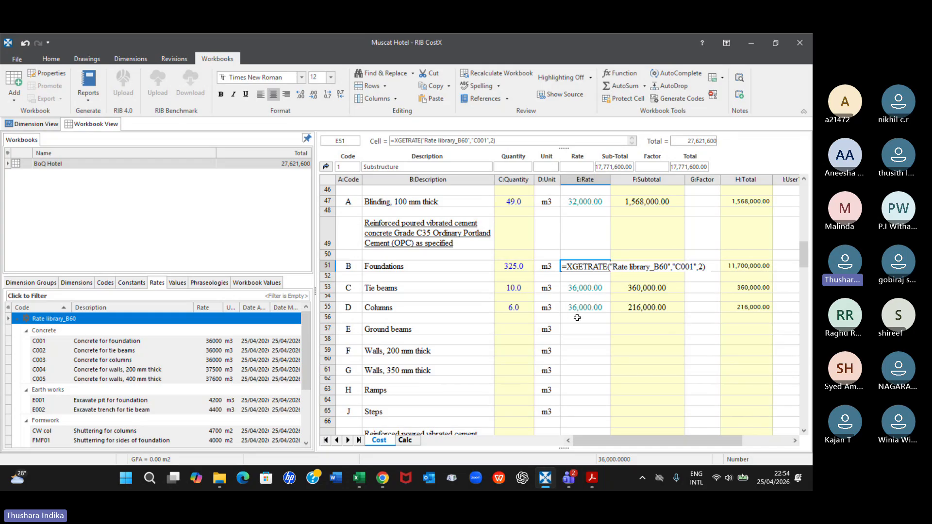
key("Escape")
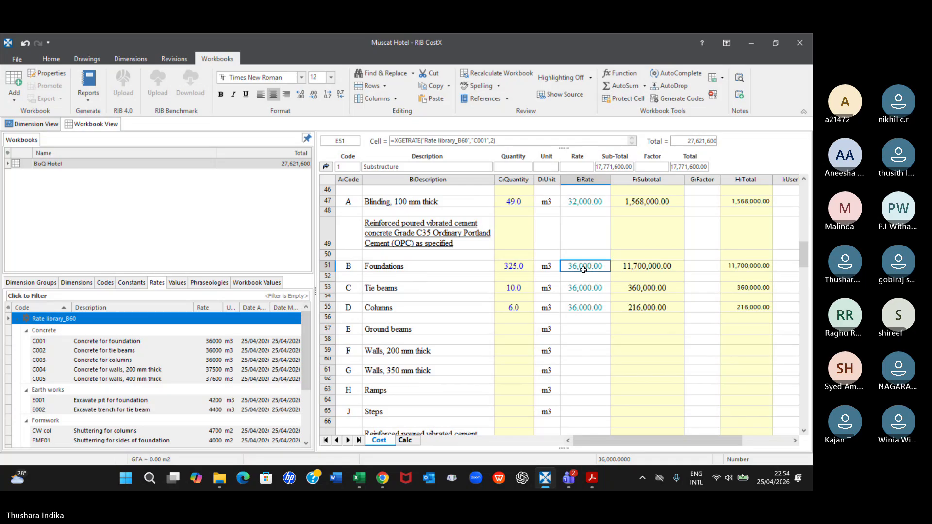
Check the rate properties of C002, Concrete for tie beams, in Rate library_B60 and close them with the values kept
left_click(115, 342)
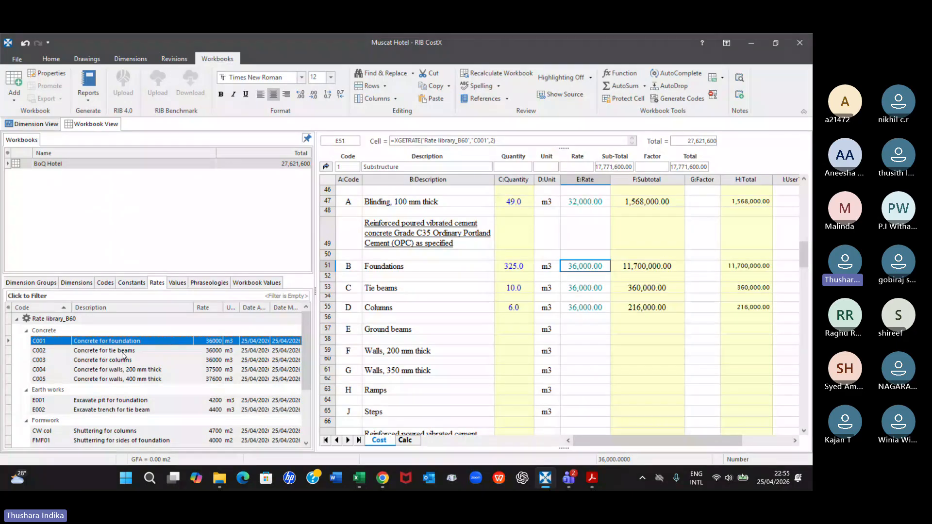
double_click(208, 350)
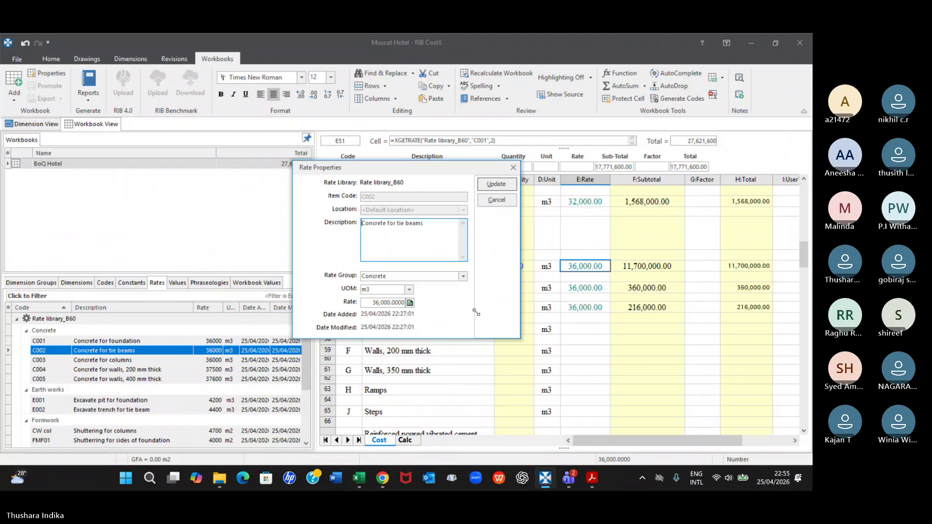
left_click(511, 183)
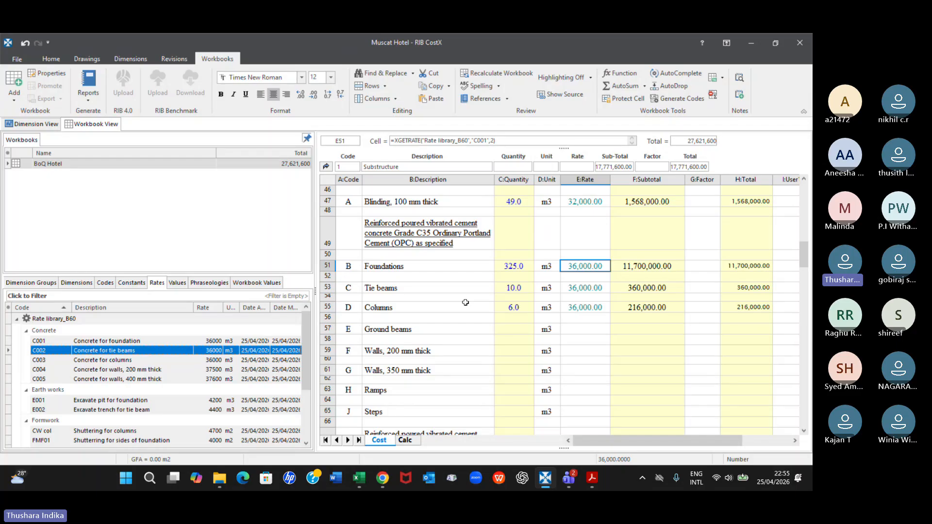
Select the quantity cell of the "In all diameter" reinforcement item in the Substructure bill
scroll(459, 325, "down", 1)
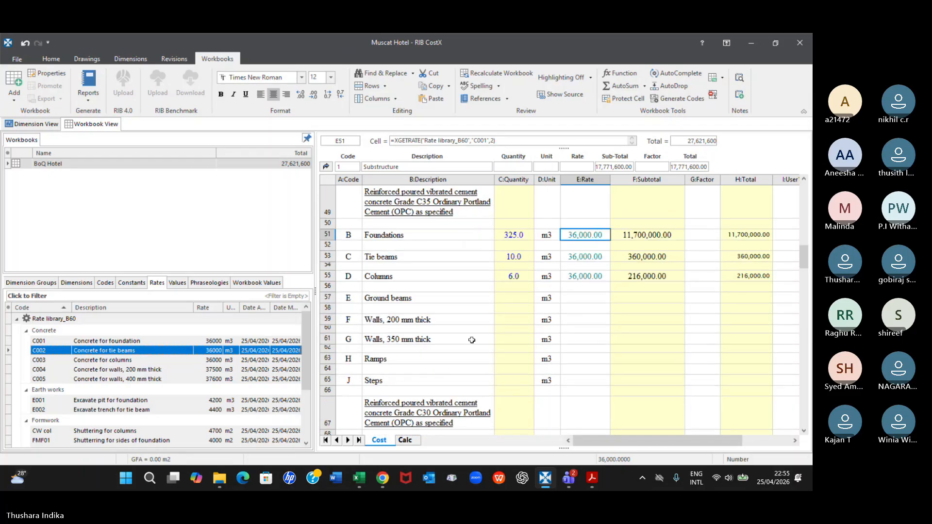
scroll(472, 340, "down", 3)
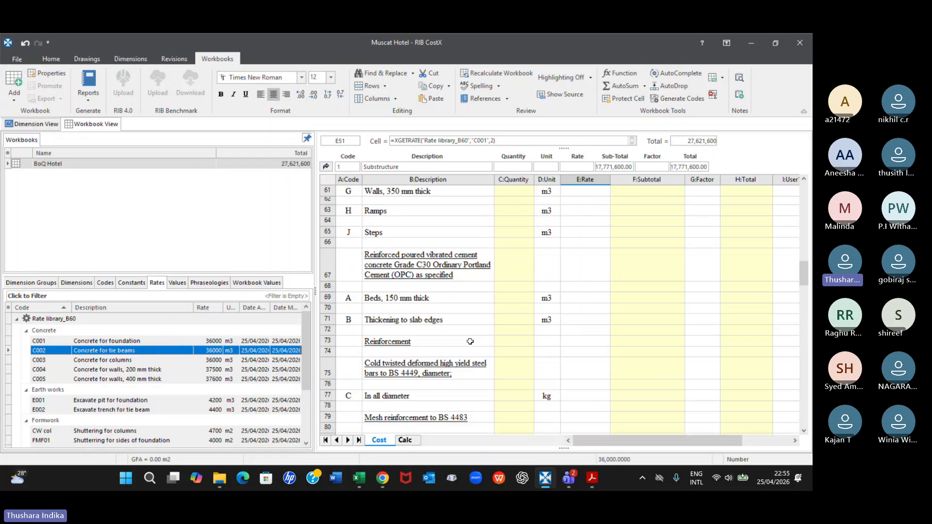
scroll(471, 341, "down", 2)
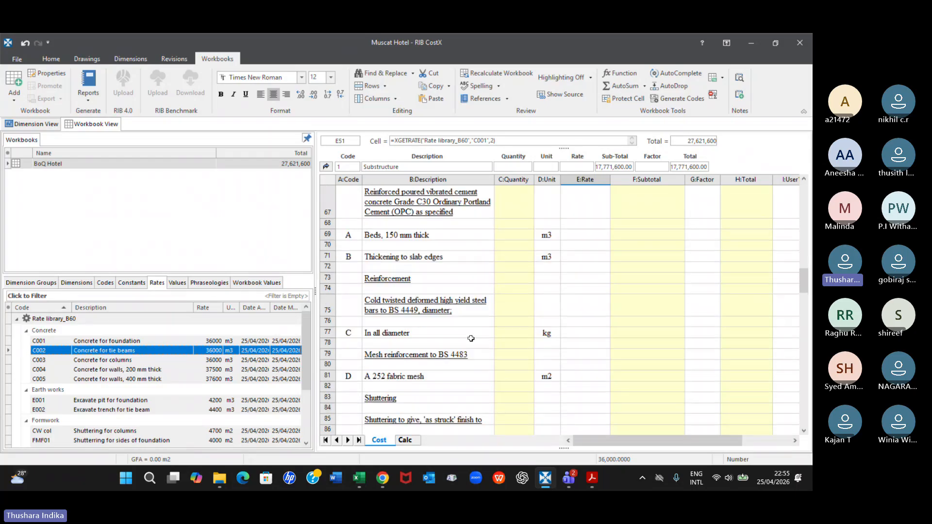
left_click(507, 334)
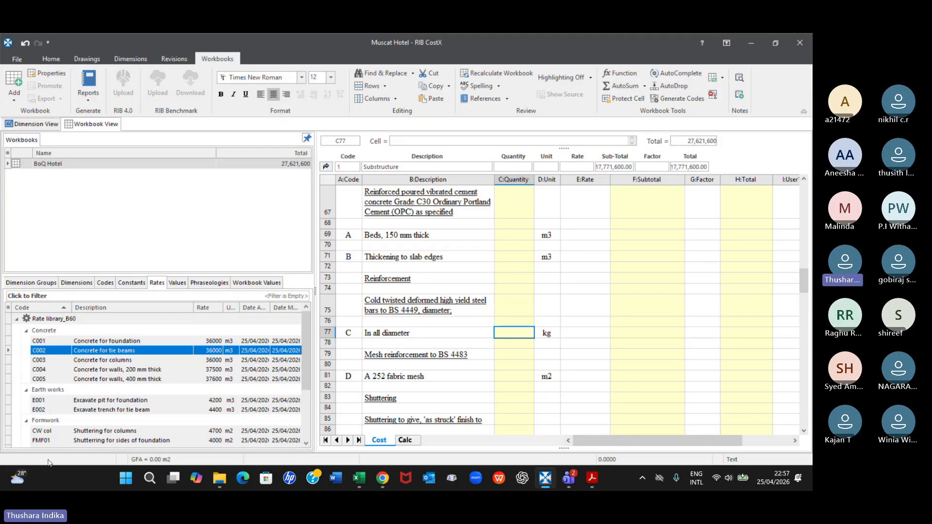
Look through the rates in Rate library_B60 and compare them with the priced Grade C35 concrete items in the bill
scroll(133, 383, "down", 2)
scroll(133, 383, "down", 1)
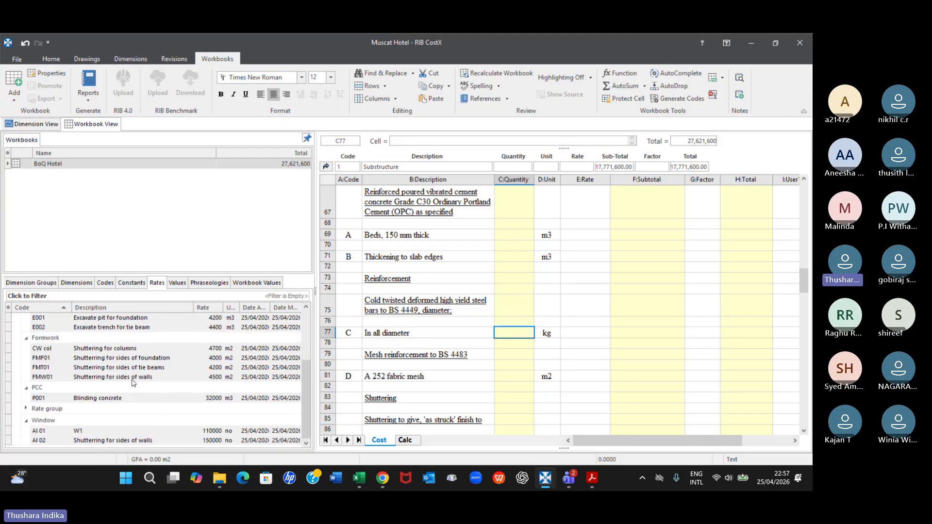
scroll(133, 383, "up", 3)
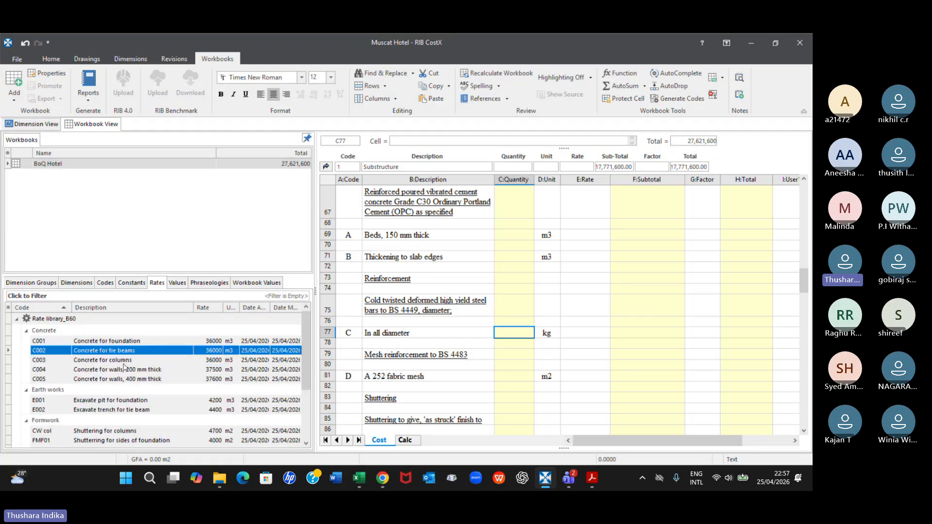
scroll(508, 329, "up", 8)
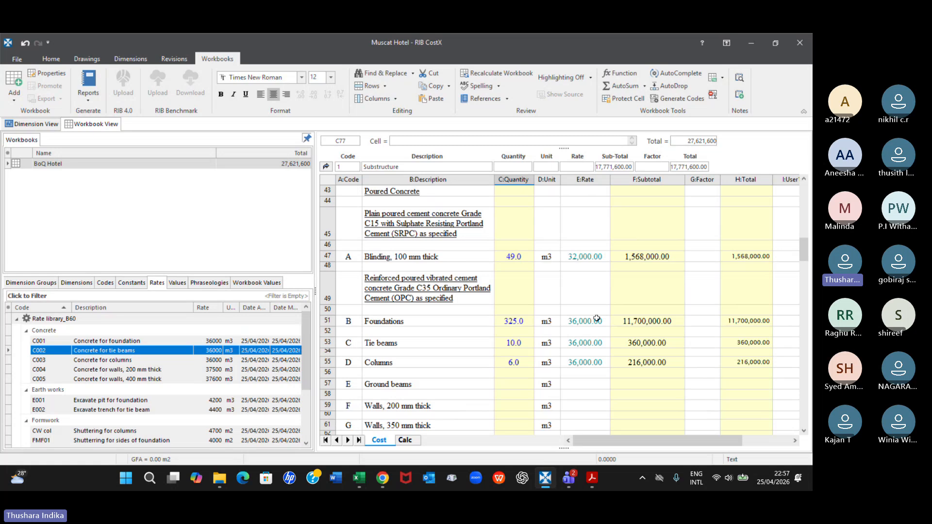
scroll(601, 294, "down", 1)
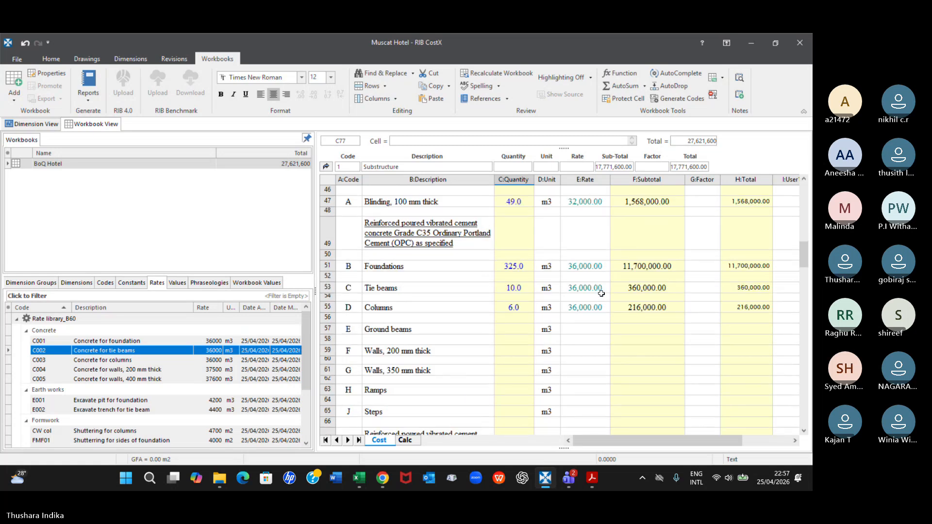
scroll(601, 294, "down", 2)
scroll(601, 303, "up", 2)
Switch to the Teams meeting to read the chat, and return to CostX
mouse_move(569, 478)
left_click(551, 439)
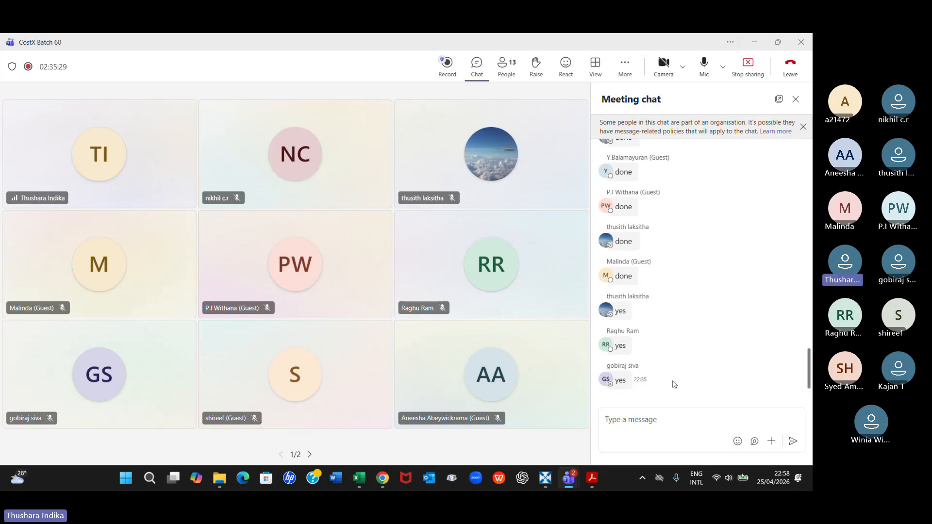
left_click(546, 478)
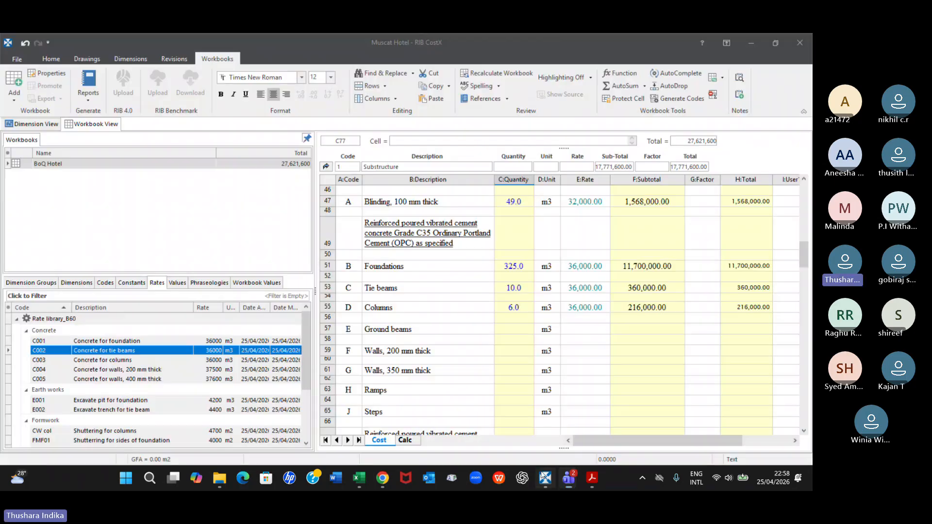
Return to the reinforcement items in the bill and view the constants in the concrete\Rf ratios folder
scroll(514, 327, "down", 3)
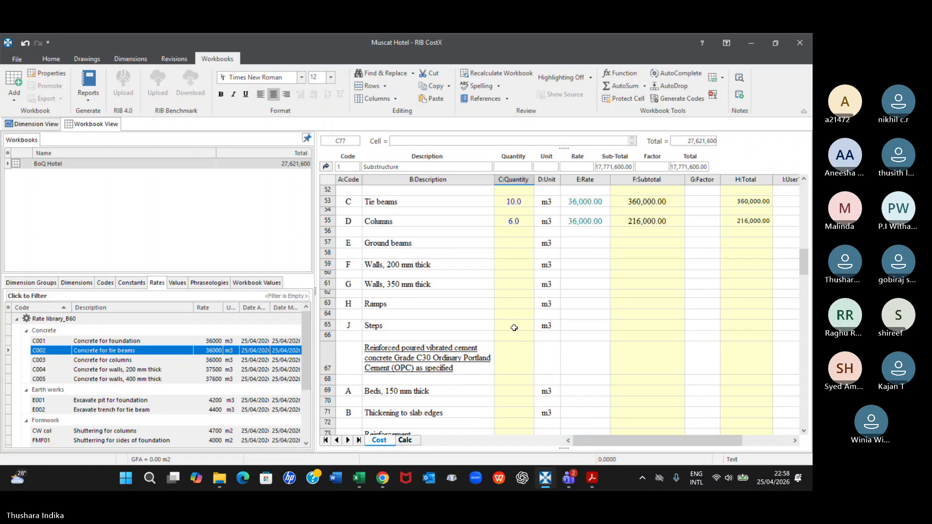
scroll(516, 328, "down", 3)
scroll(516, 327, "down", 3)
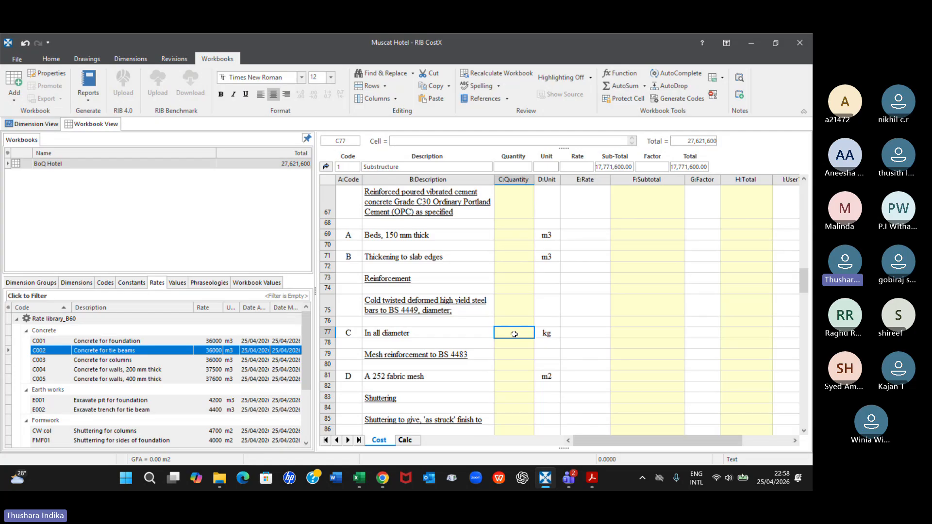
left_click(131, 285)
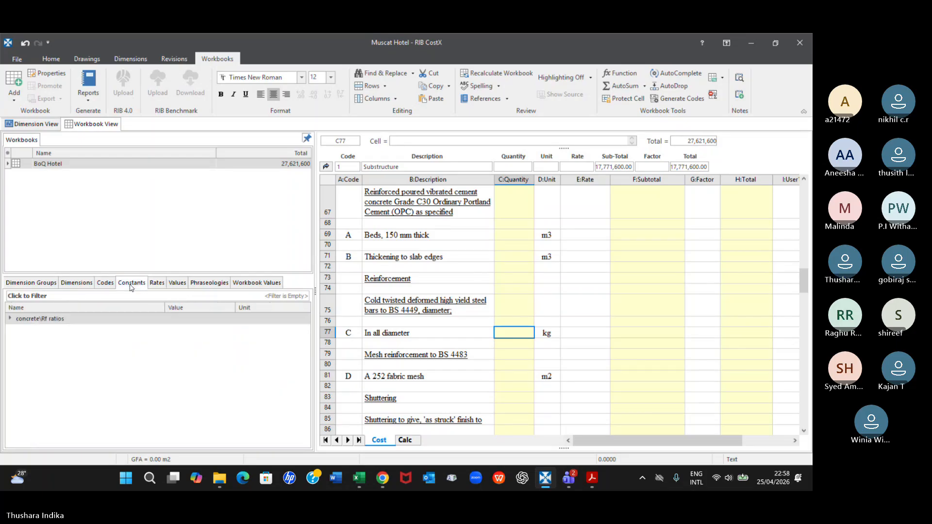
left_click(11, 319)
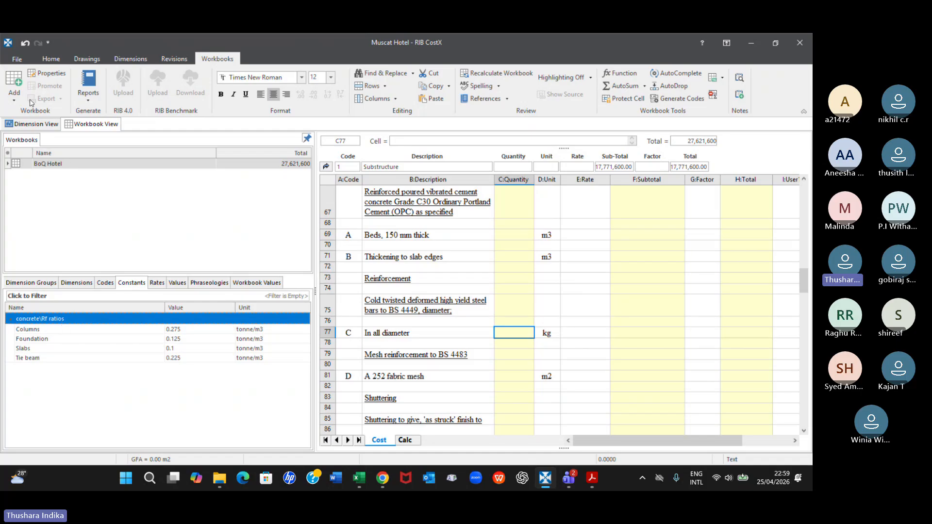
Delete the concrete\Rf ratios constants folder with all its items in System Administration, and close the administration window
left_click(17, 59)
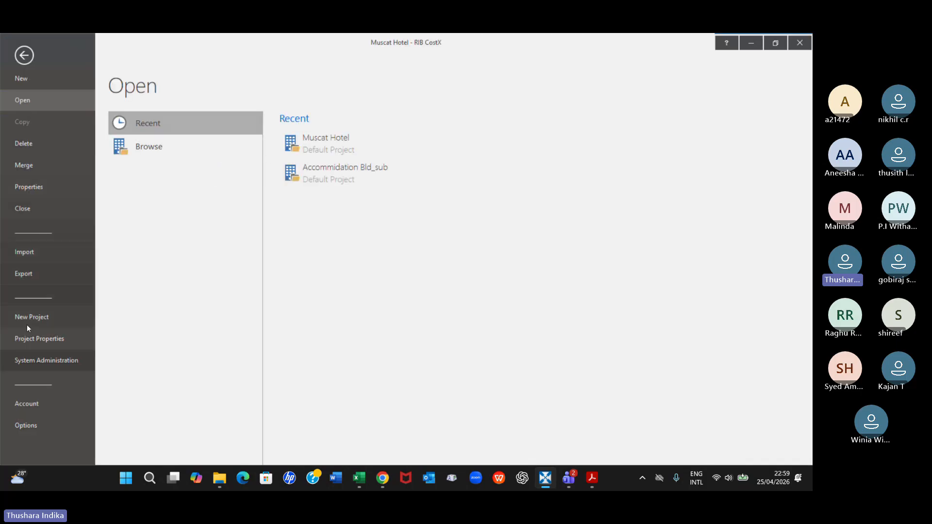
left_click(21, 362)
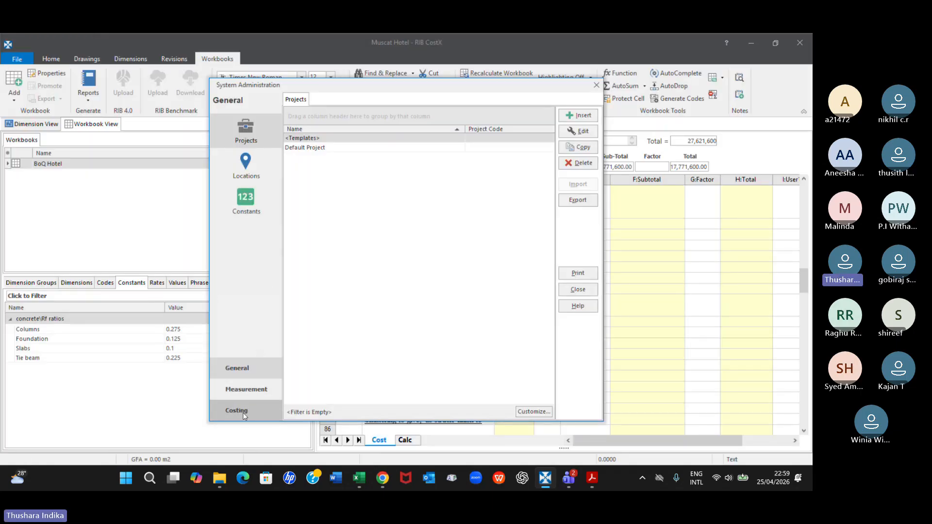
left_click(247, 209)
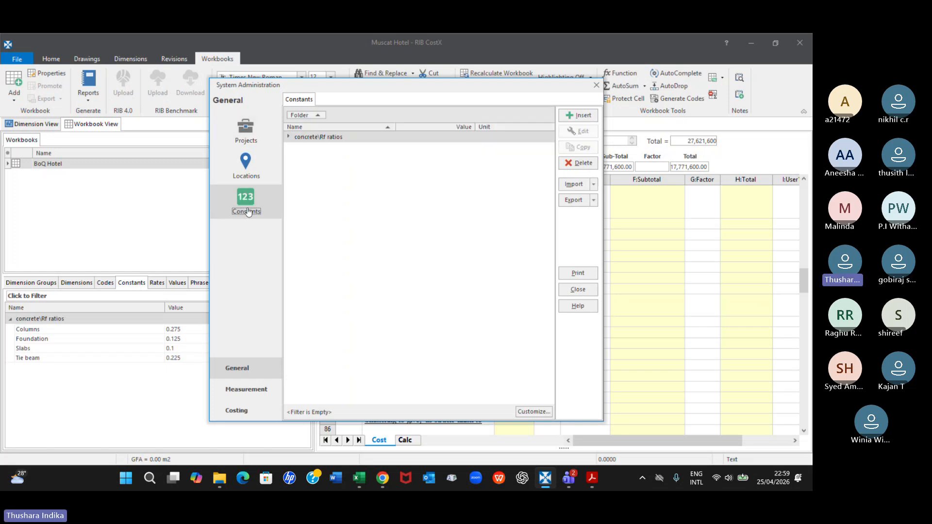
left_click(338, 138)
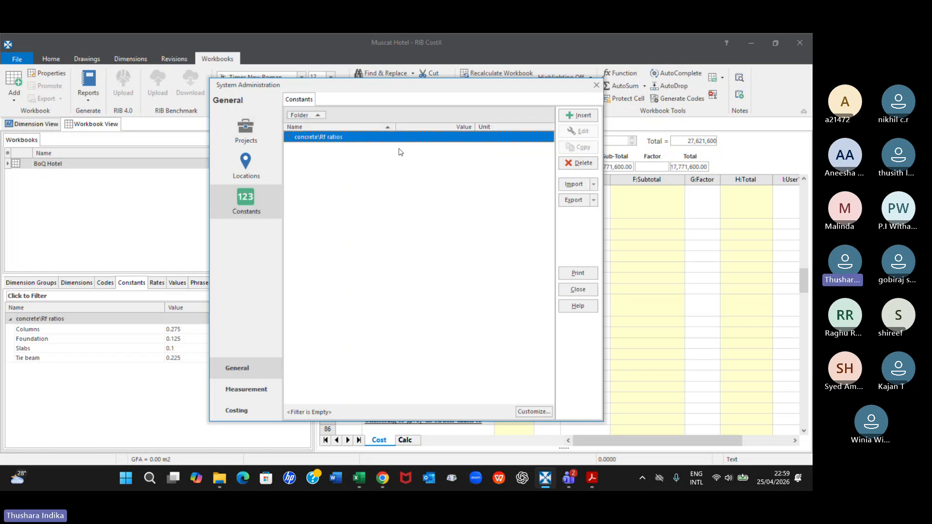
left_click(577, 162)
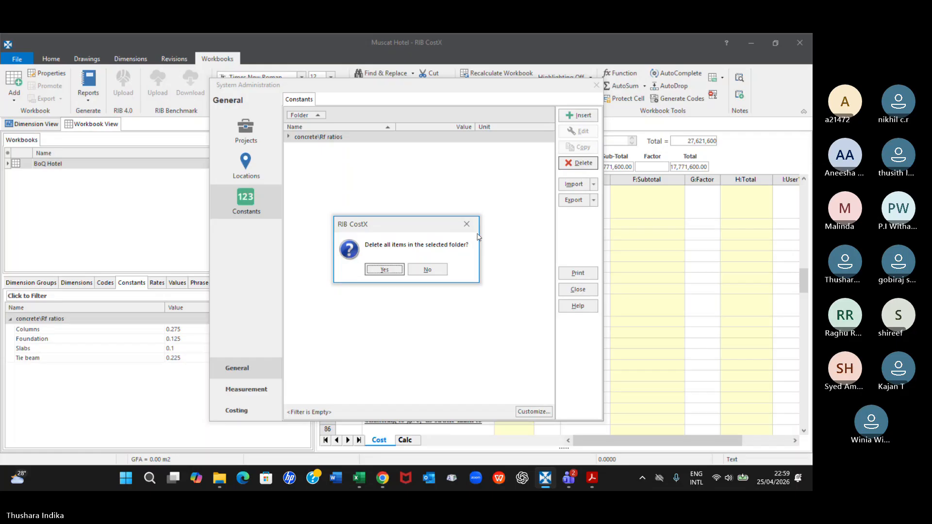
left_click(396, 271)
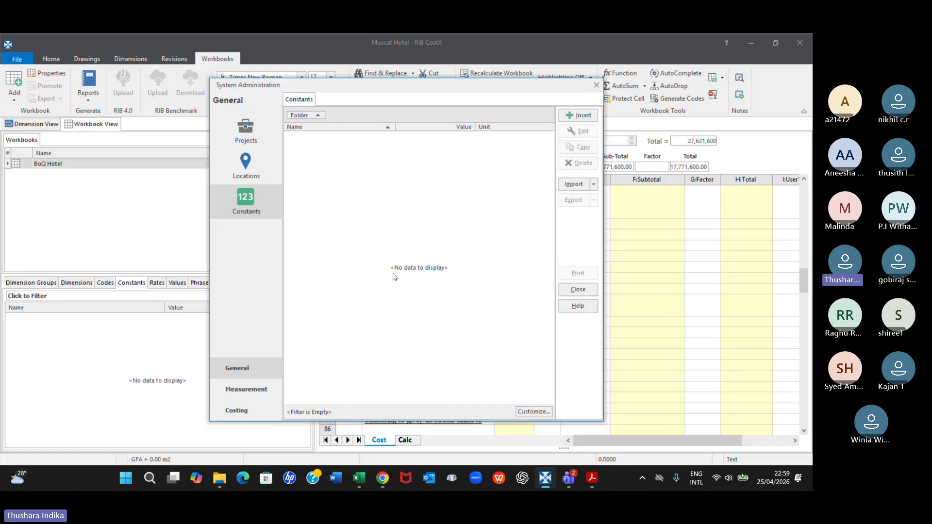
left_click(597, 86)
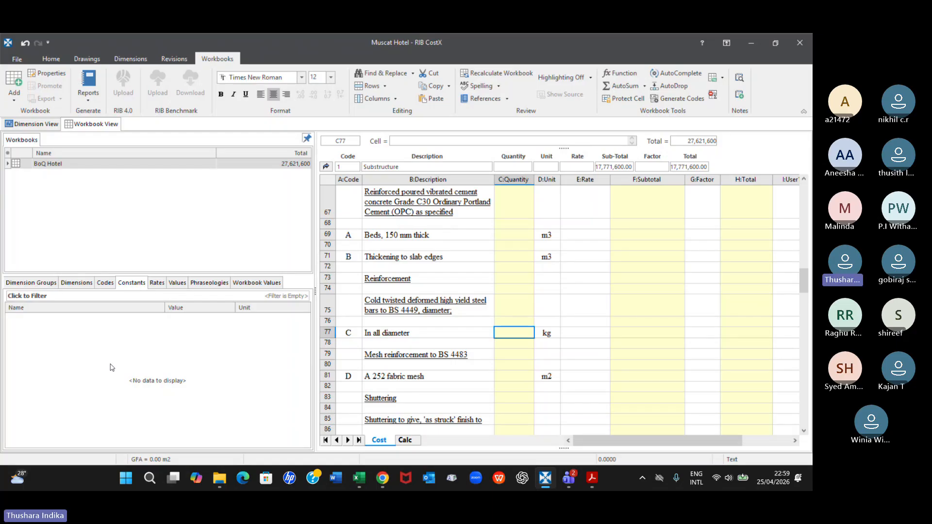
Open the Rate library (test) Excel workbook from the 11_CostX training folder, look through its sheets, and close it and File Explorer
left_click(218, 477)
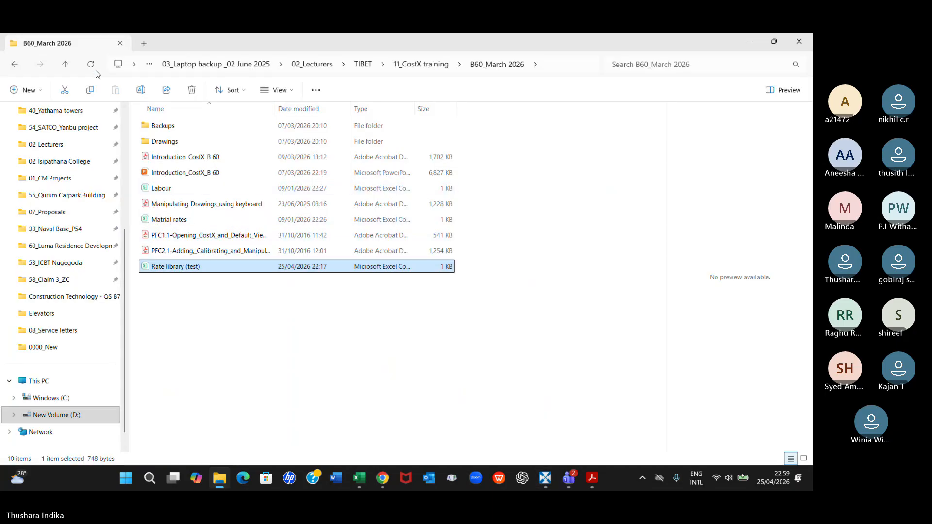
left_click(66, 64)
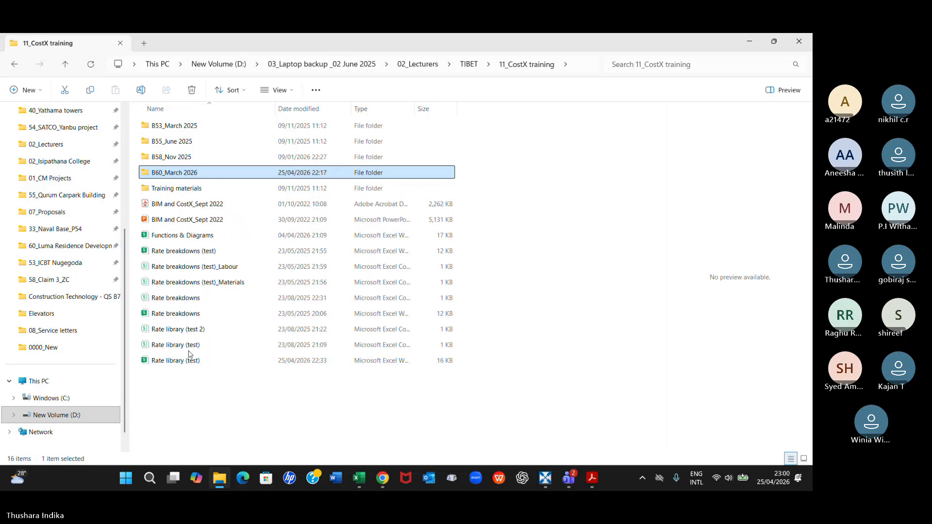
left_click(188, 366)
double_click(188, 366)
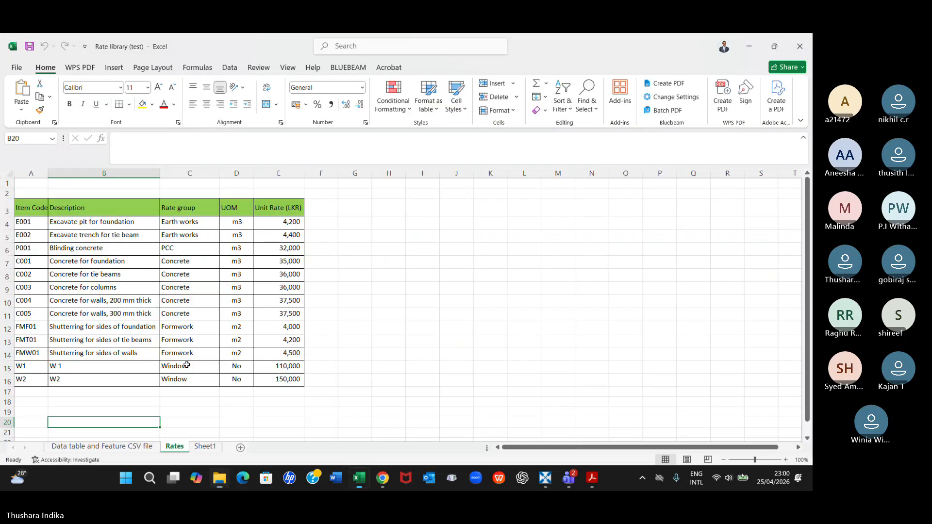
left_click(205, 447)
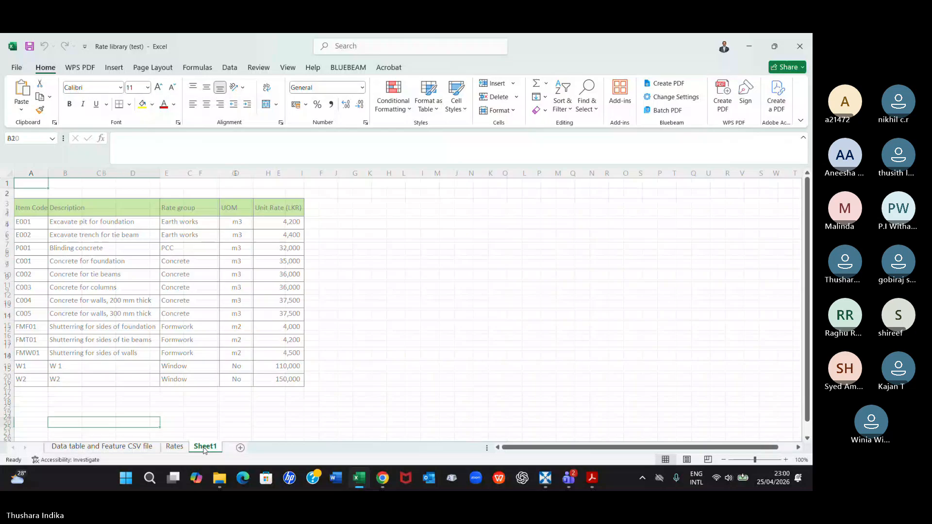
left_click(145, 449)
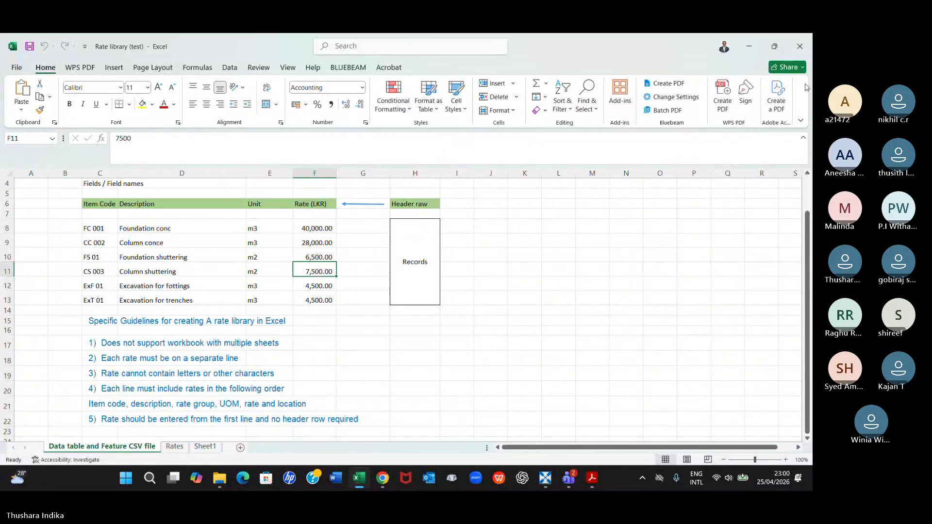
left_click(798, 46)
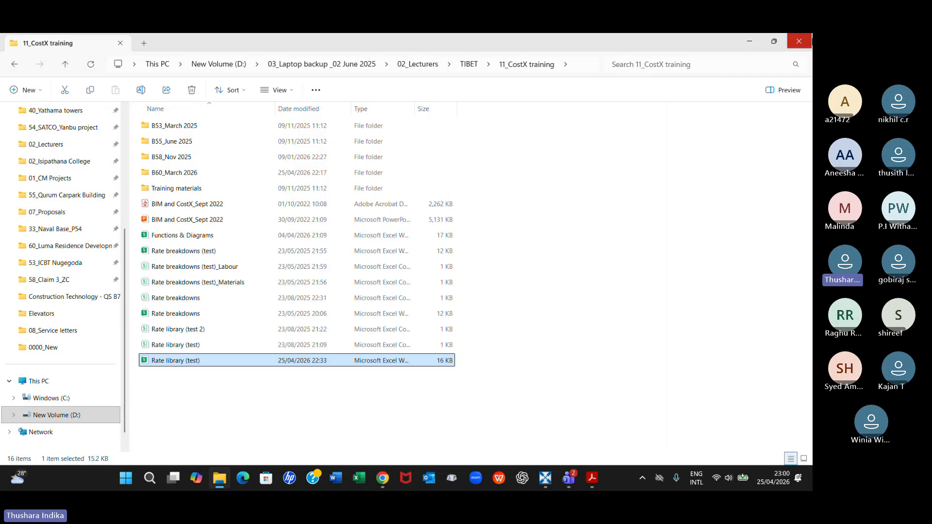
left_click(798, 41)
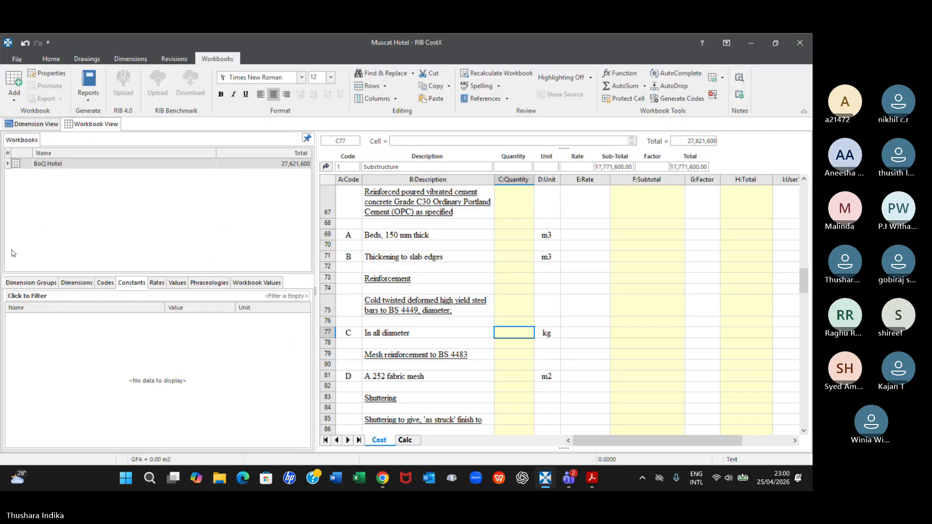
Open the list of constants in System Administration
left_click(17, 59)
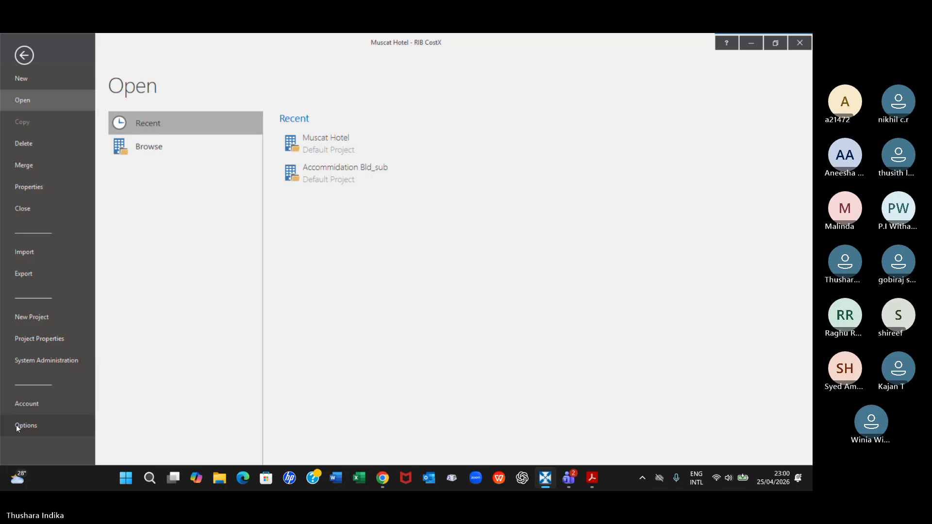
left_click(21, 362)
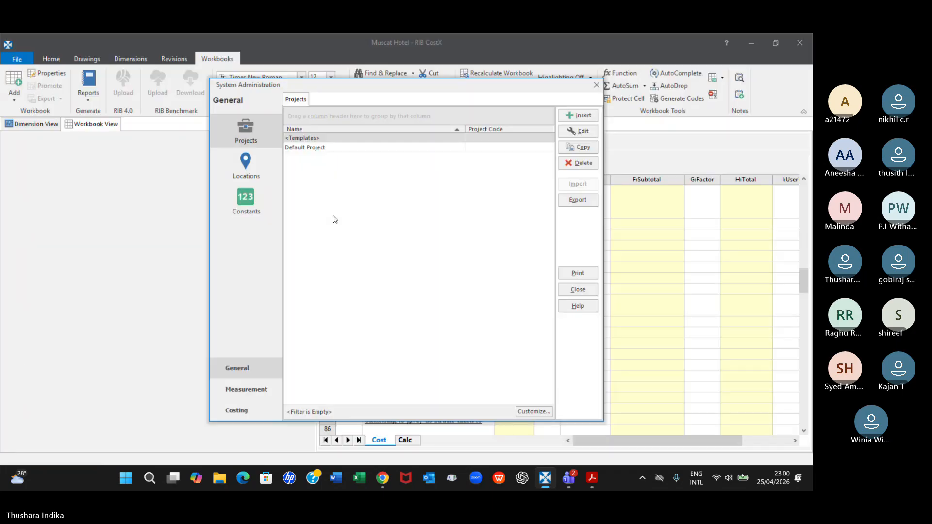
left_click(246, 199)
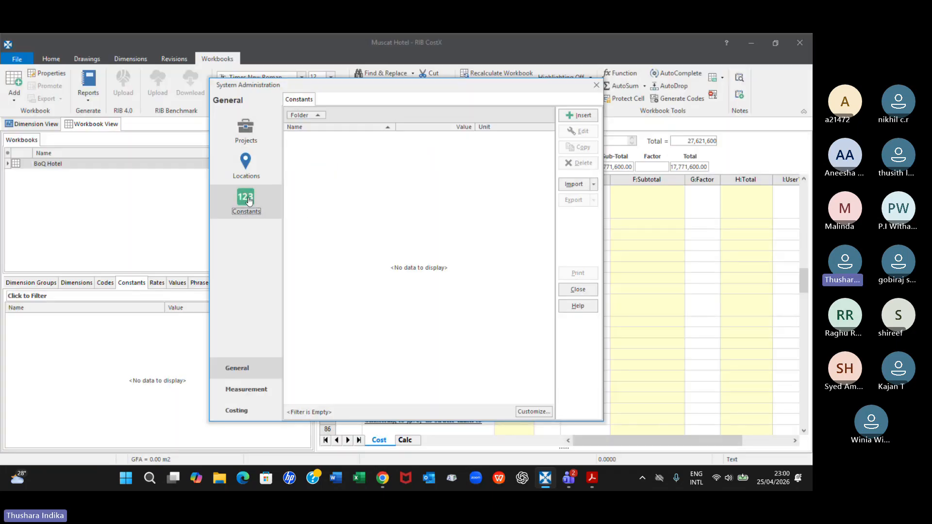
Look at the blank properties form for a new constant and at the import options for constants
left_click(576, 116)
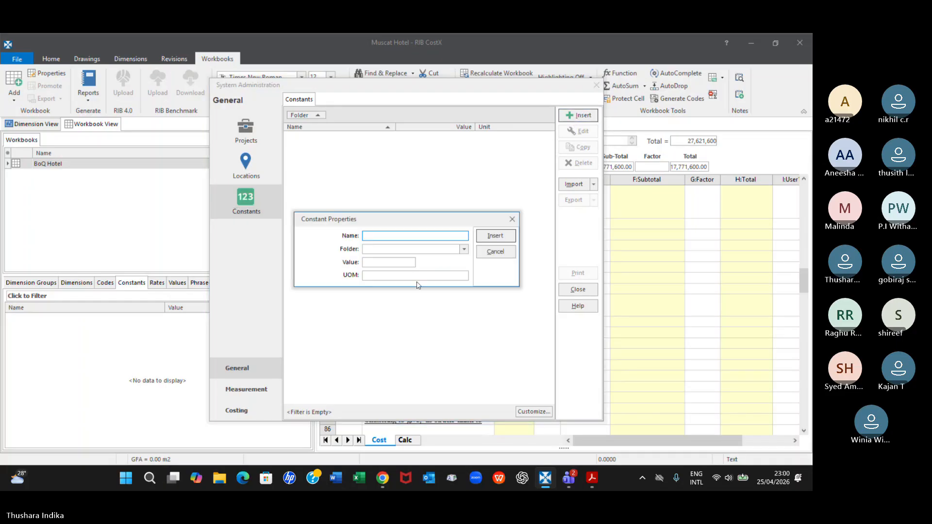
left_click(512, 220)
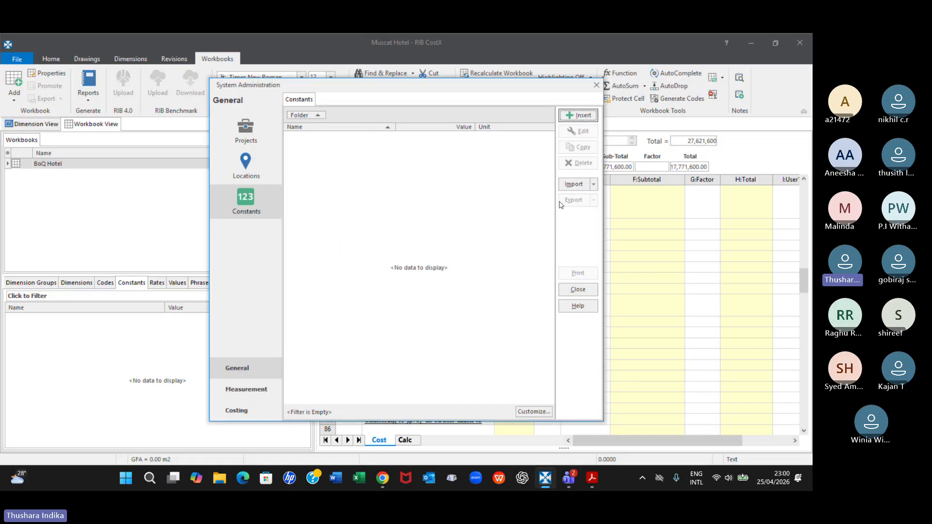
left_click(594, 185)
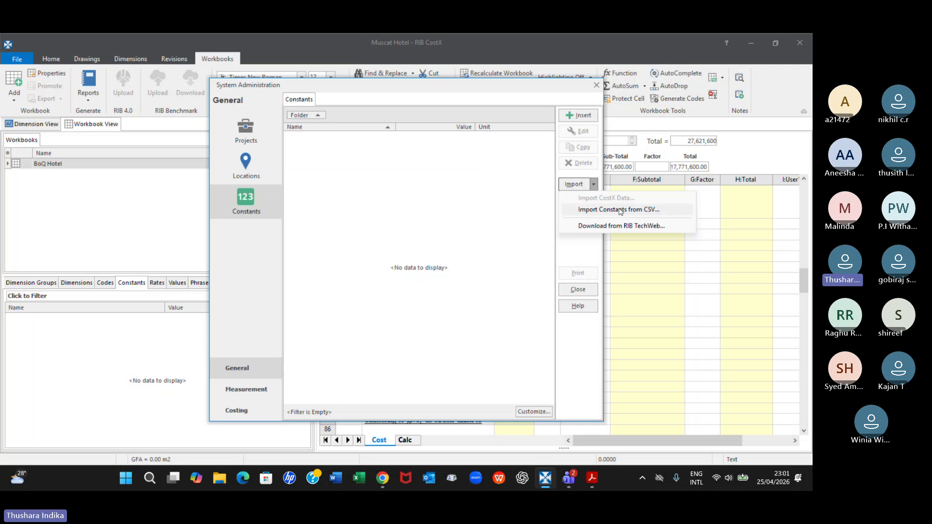
left_click(429, 210)
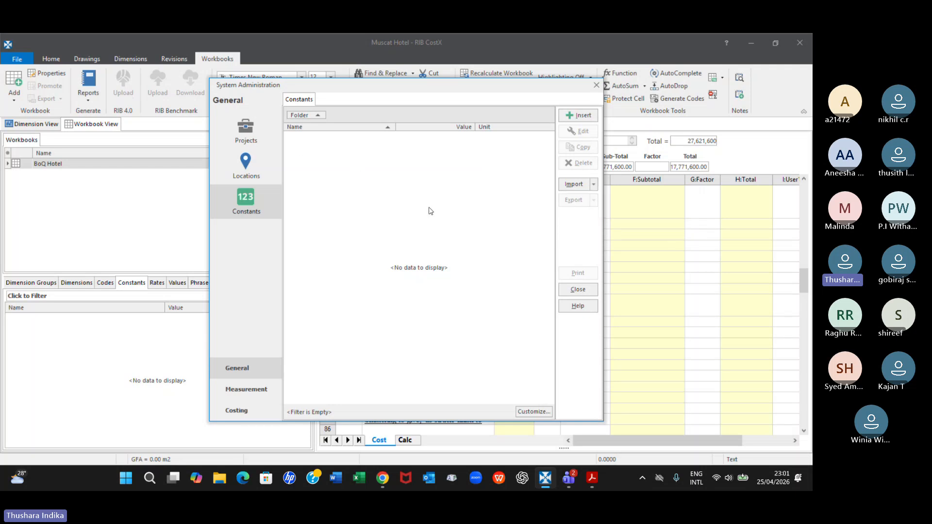
Start a new constant named "Footings - 225 kg" with kg as its unit of measure
left_click(577, 116)
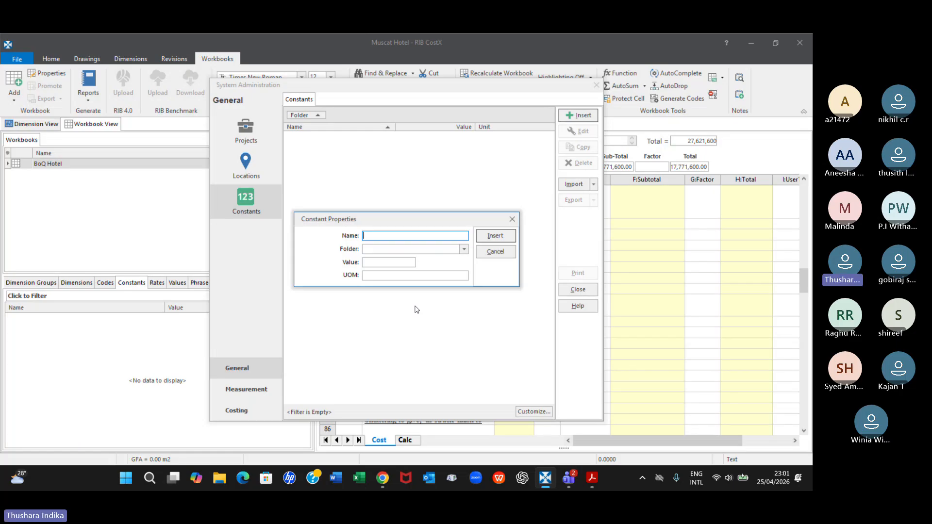
type("Fottings")
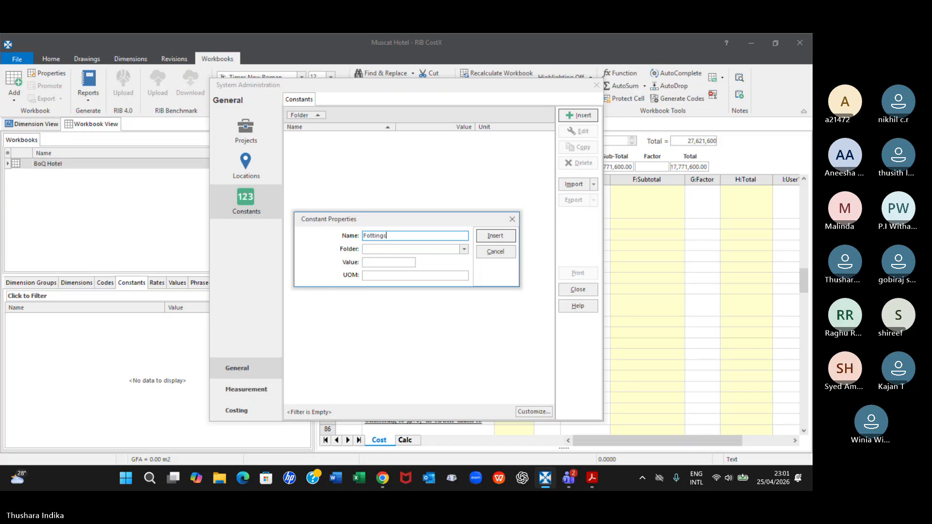
type(" -")
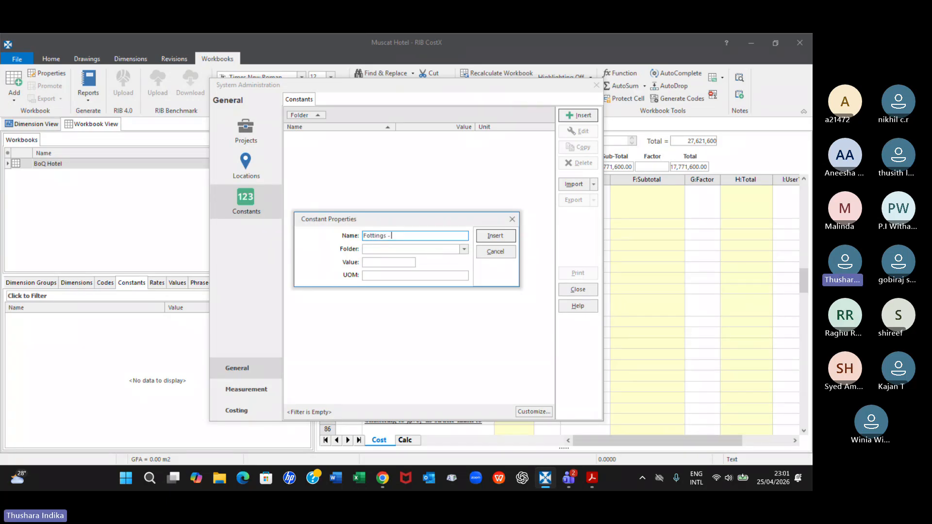
left_click(372, 235)
key("BackSpace")
type("o")
type("225 kg")
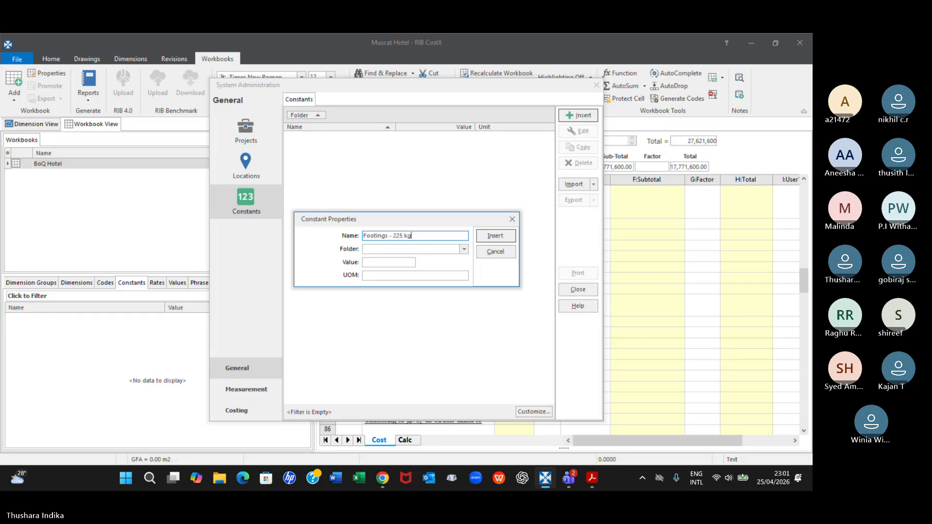
left_click(378, 275)
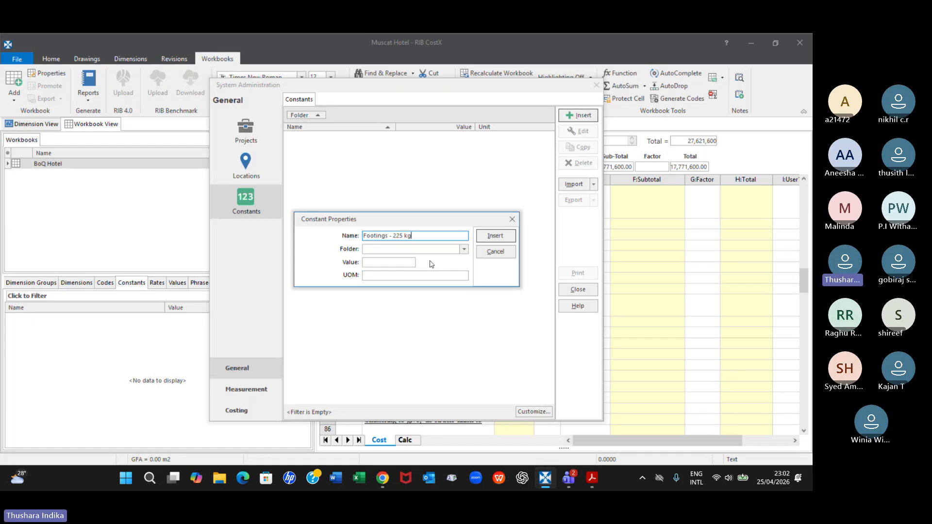
left_click(397, 275)
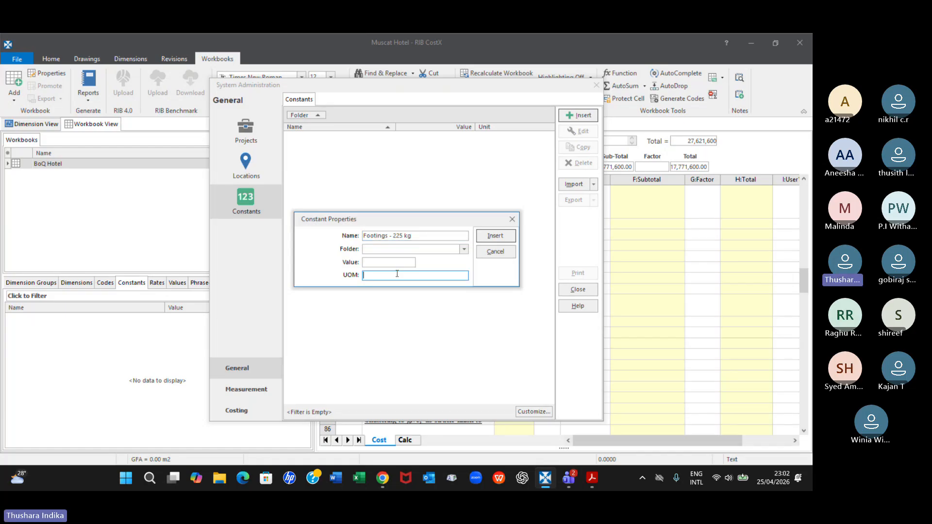
type("kg")
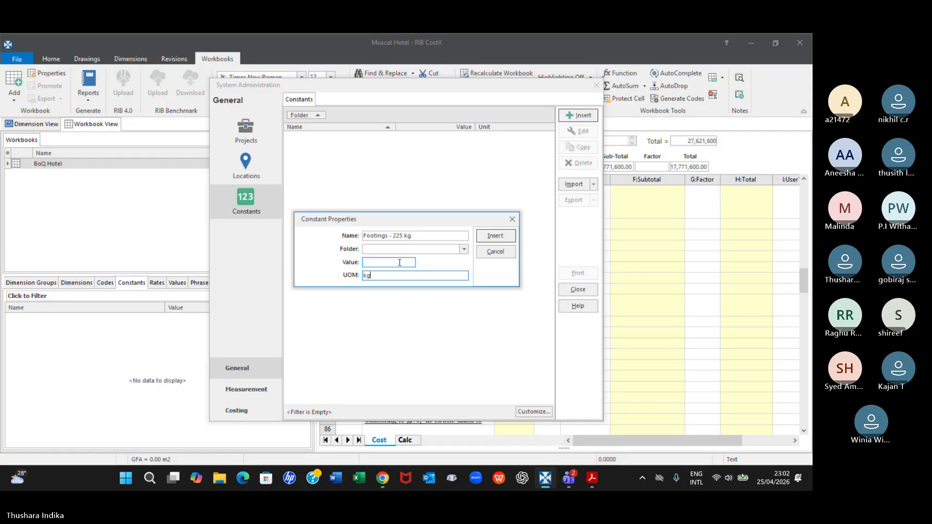
Shorten the new constant's name to Footings, set its value to 225 and its folder to RF, and insert it
left_click(412, 236)
left_click_drag(412, 236, 389, 236)
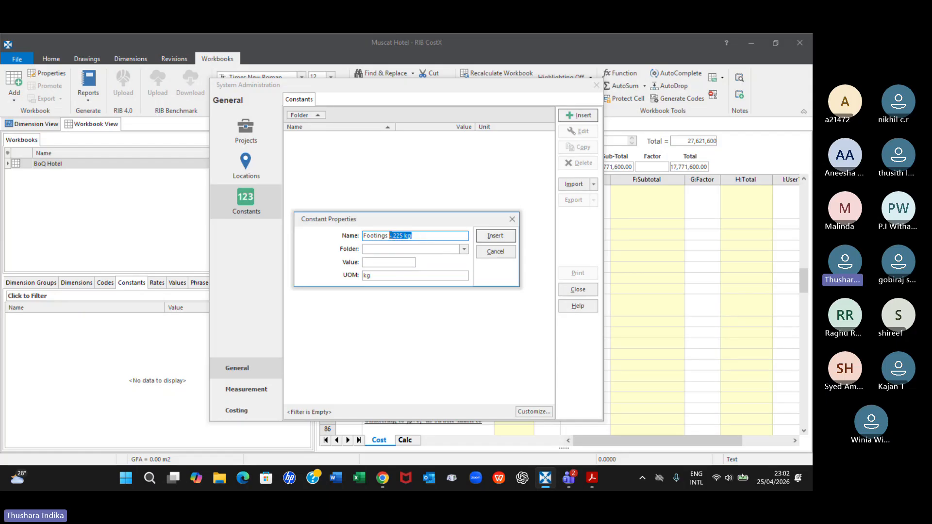
key("BackSpace")
left_click(380, 262)
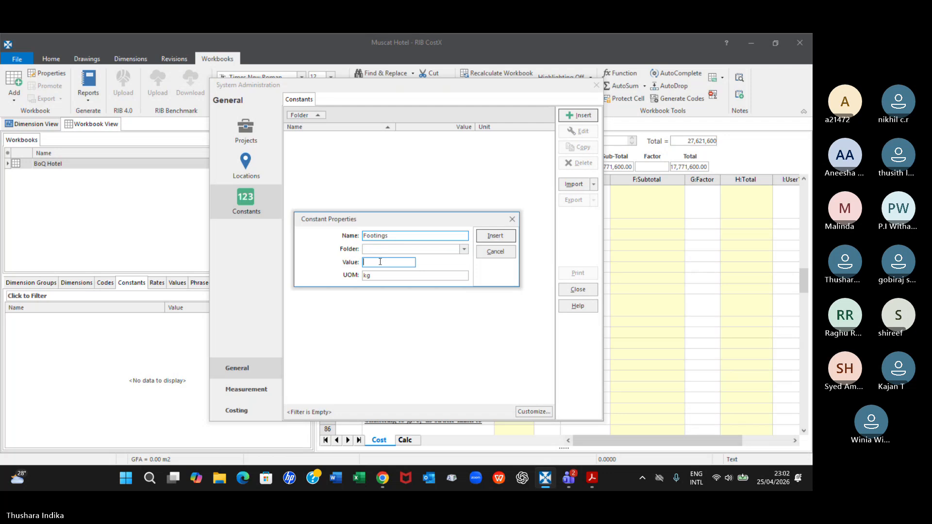
type("225")
left_click(393, 250)
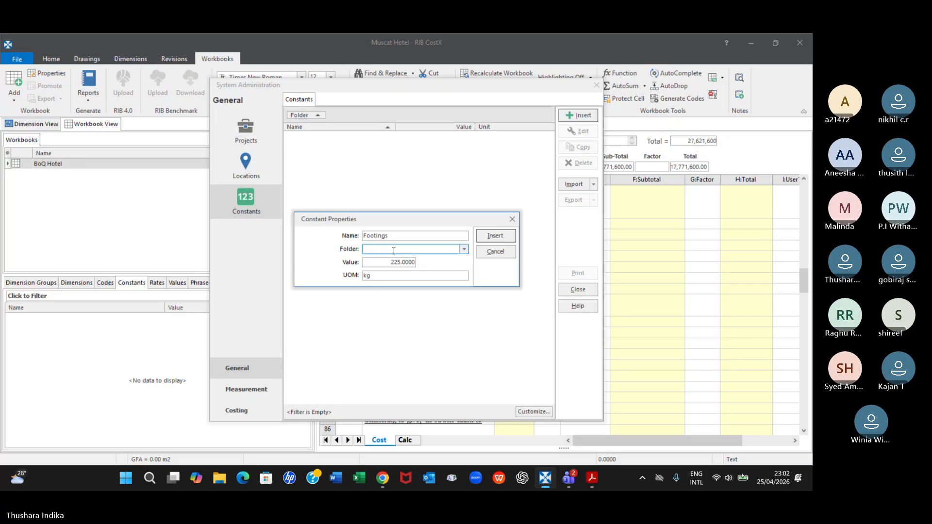
type("RF")
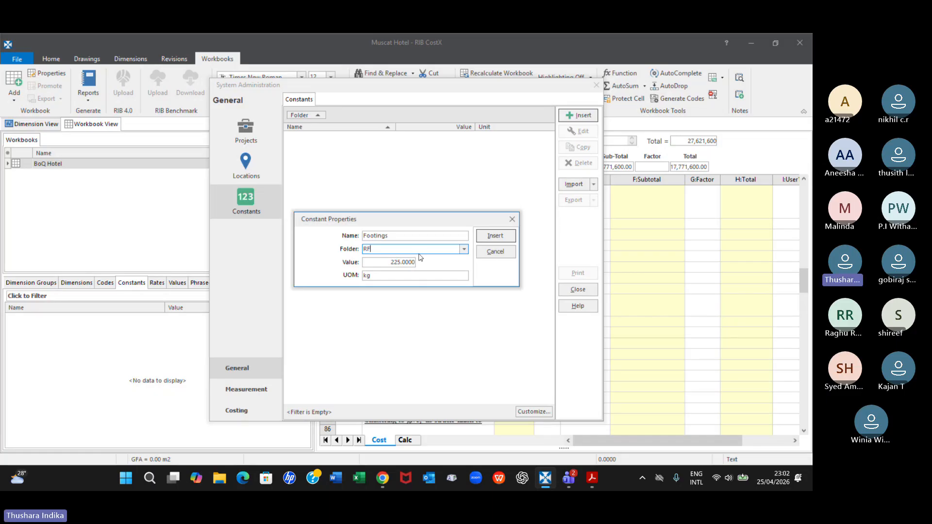
left_click(376, 240)
left_click(376, 248)
left_click(496, 236)
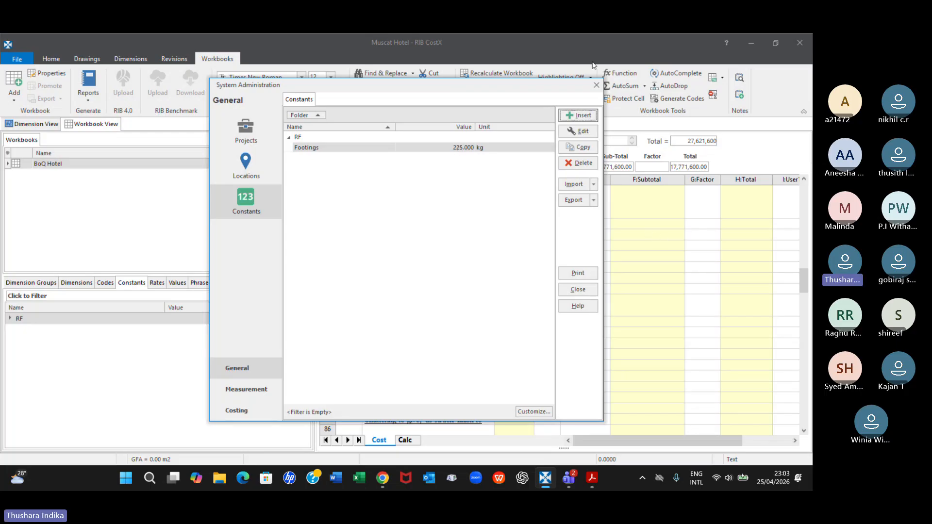
Close System Administration and review the reinforced concrete items in the Substructure bill
left_click_drag(568, 91, 613, 192)
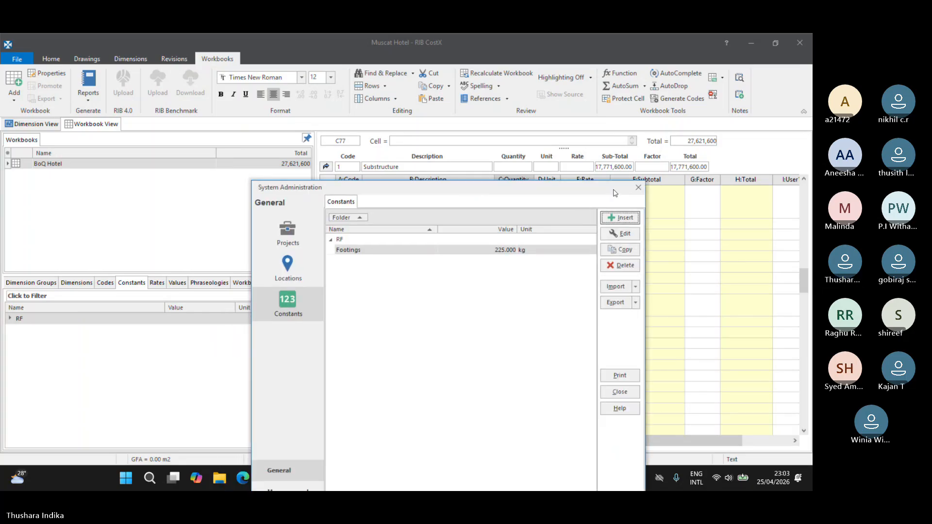
left_click(638, 188)
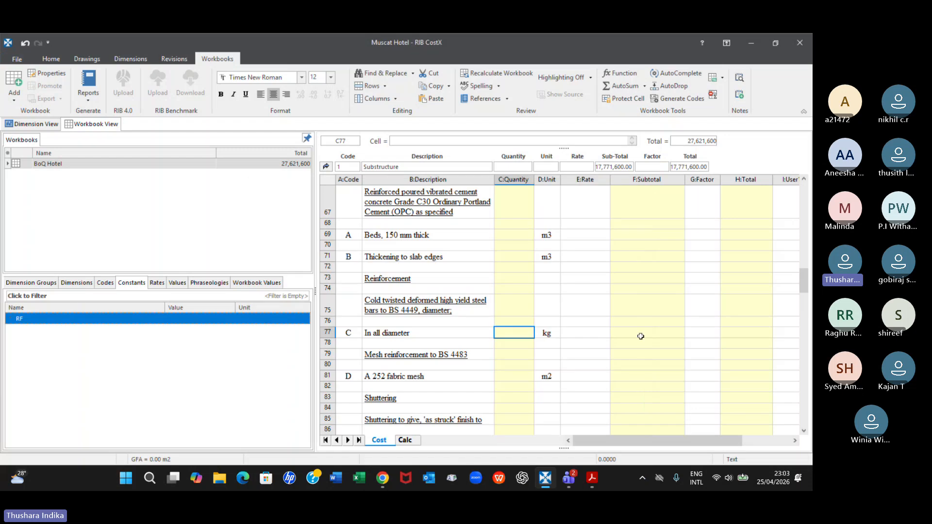
scroll(641, 336, "up", 6)
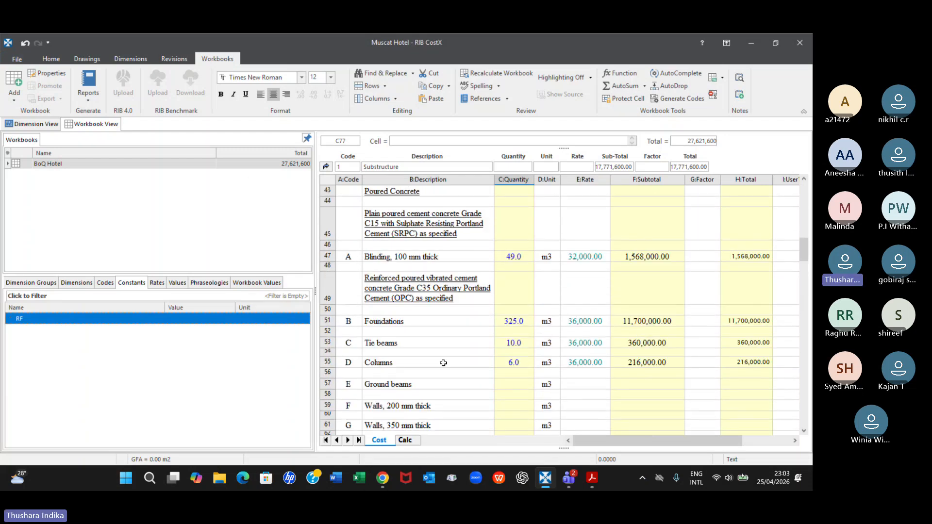
scroll(502, 364, "down", 1)
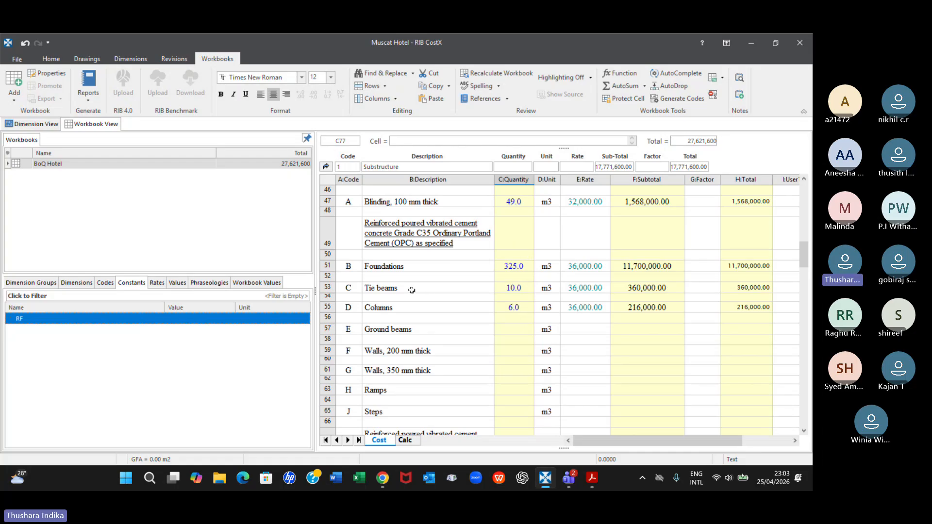
scroll(496, 304, "down", 1)
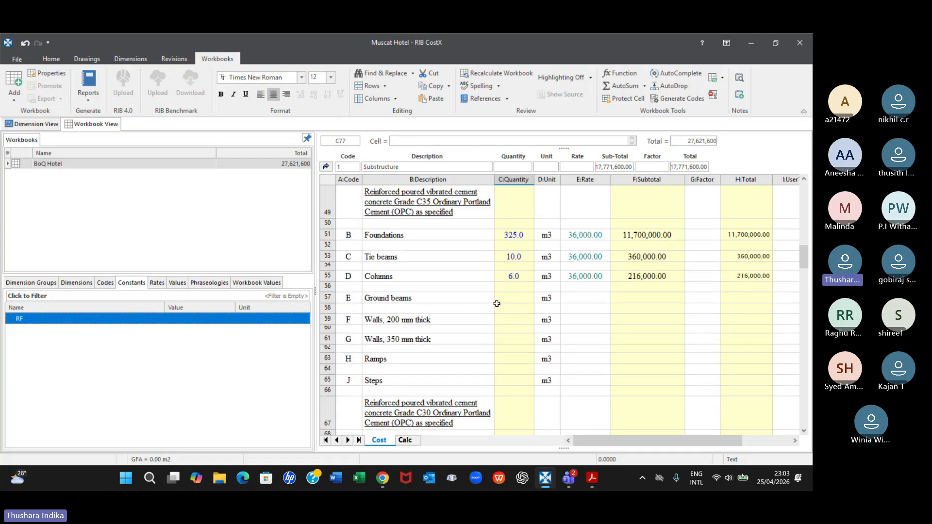
scroll(497, 303, "down", 1)
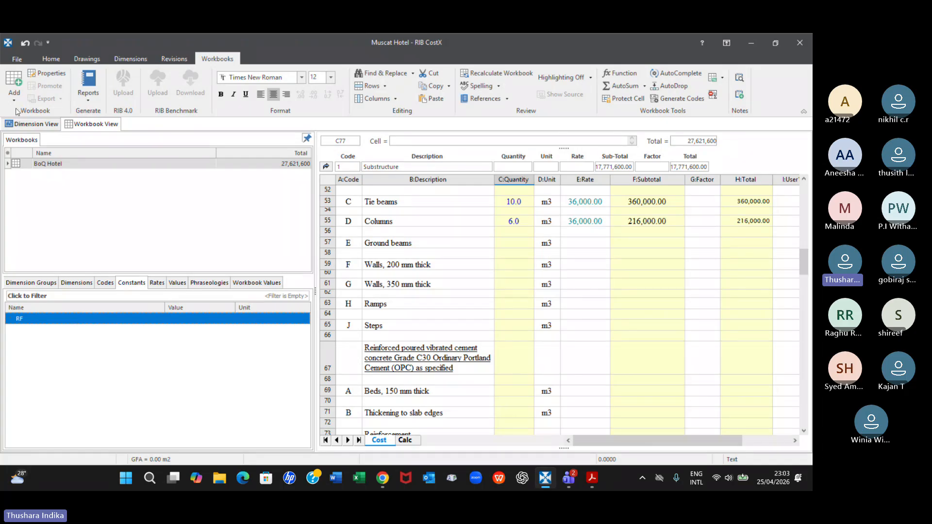
Reopen the constants in System Administration and start a new constant named Tie beam
left_click(17, 59)
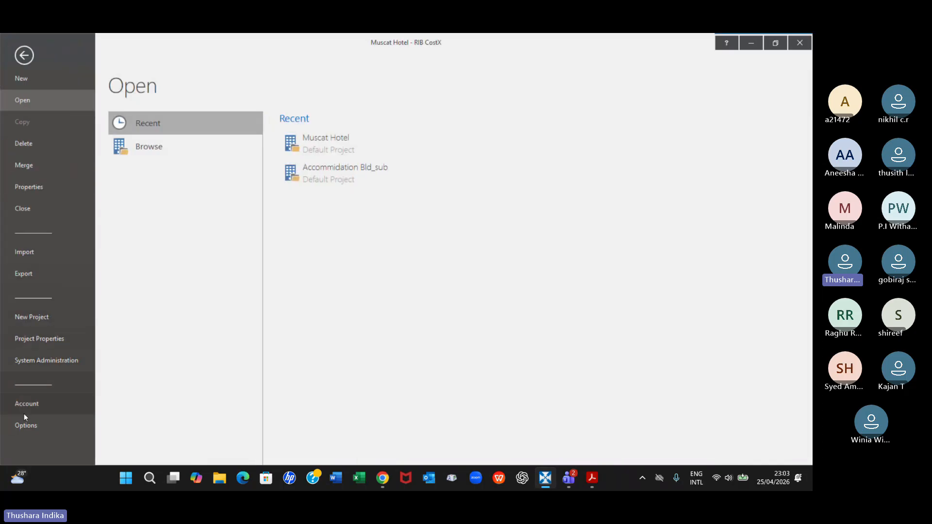
left_click(31, 360)
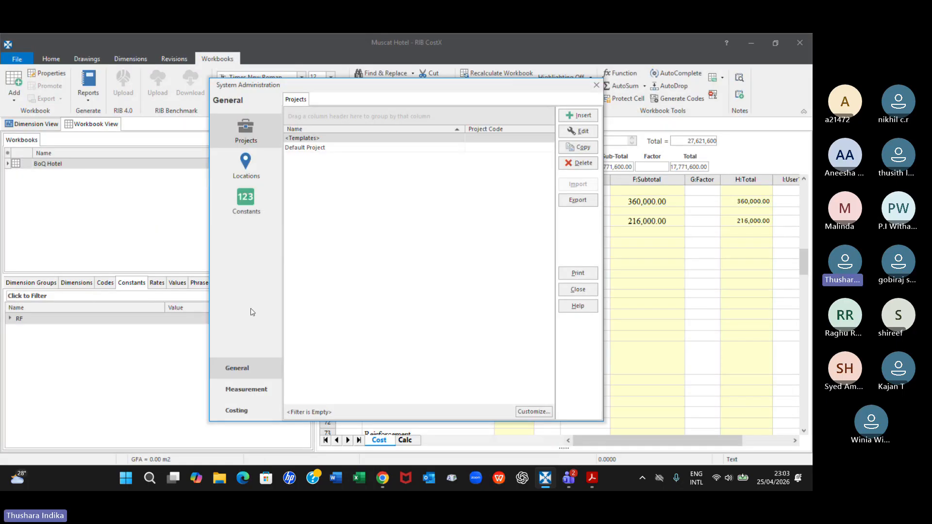
left_click(246, 202)
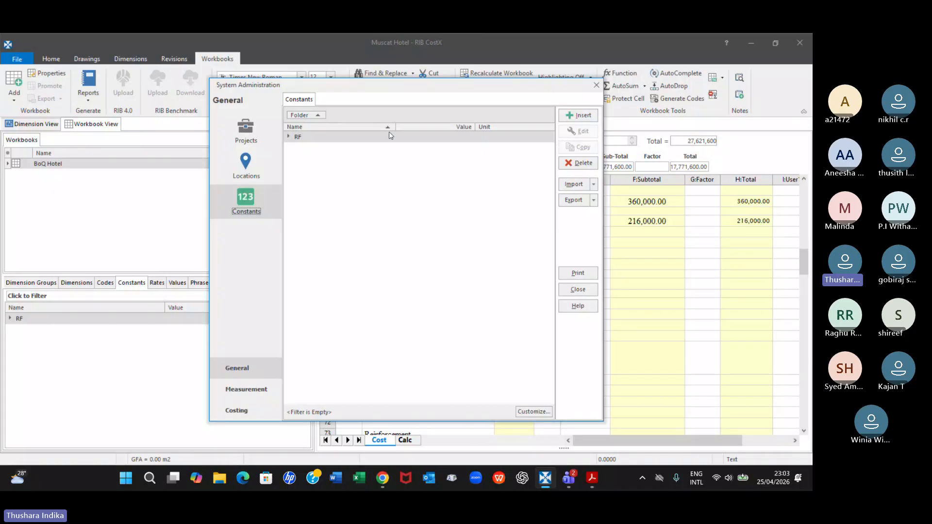
left_click(584, 121)
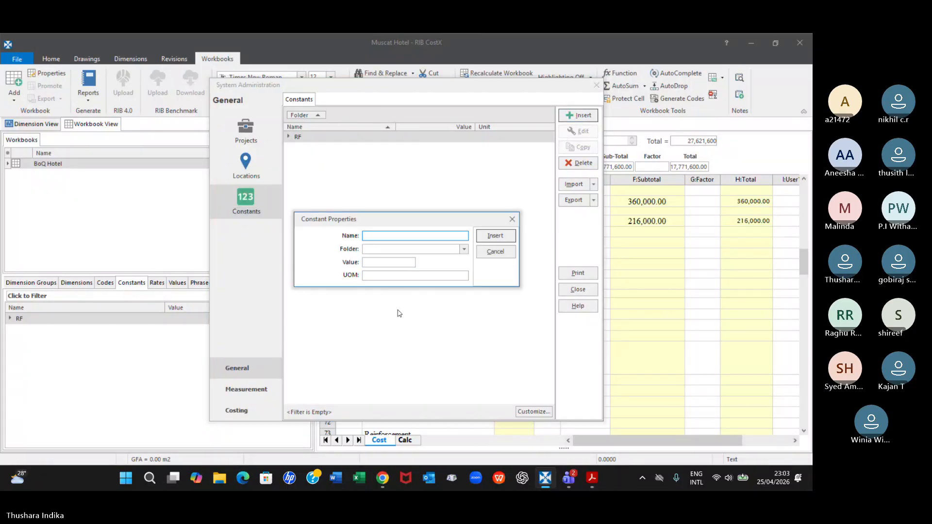
type("T")
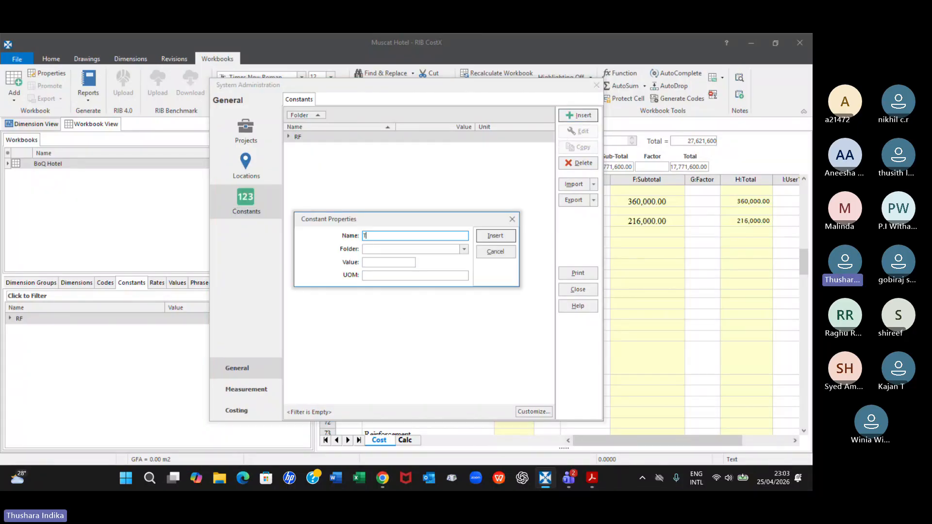
type("ie beam")
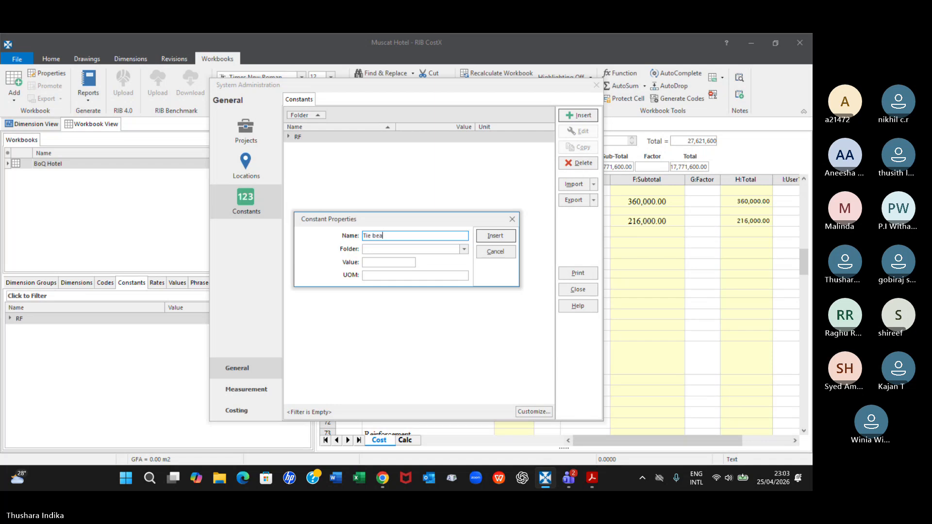
Give the Tie beam constant the value 275, unit kg and folder RF, and insert it
left_click(384, 263)
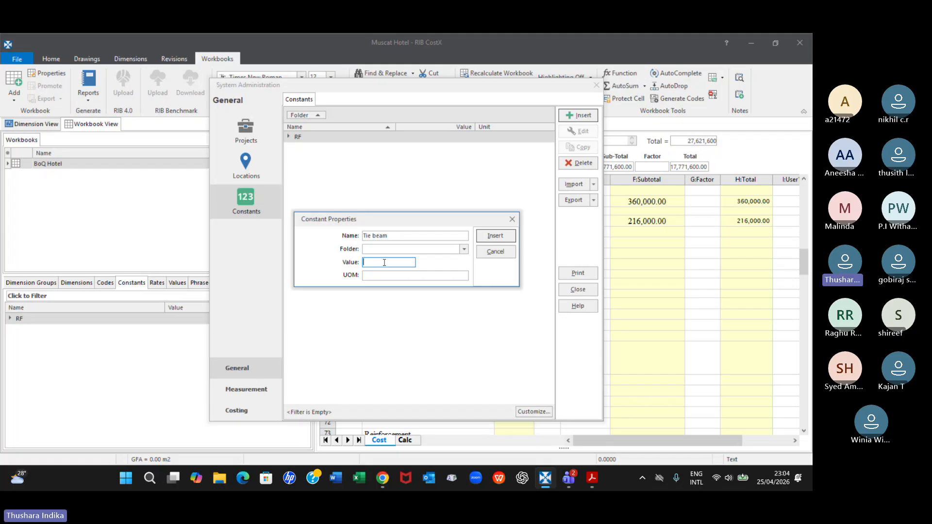
type("275")
left_click(383, 274)
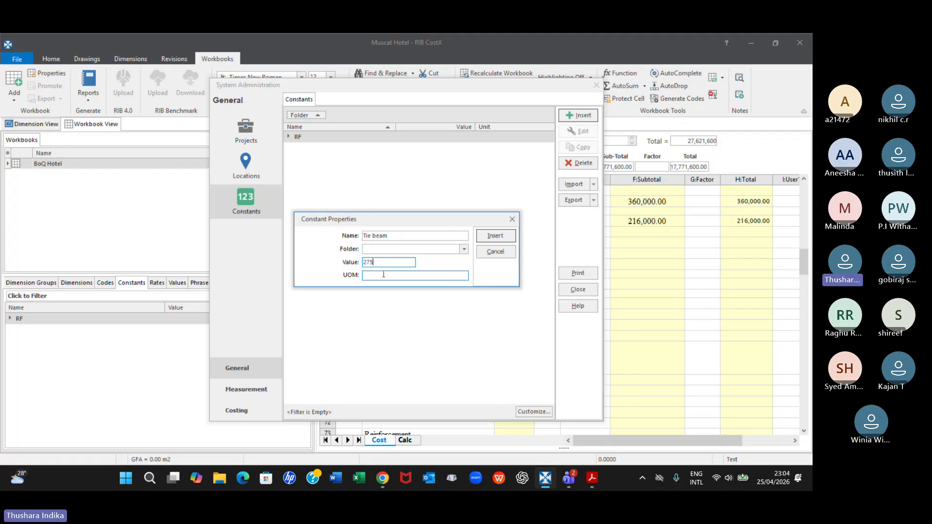
type("kg")
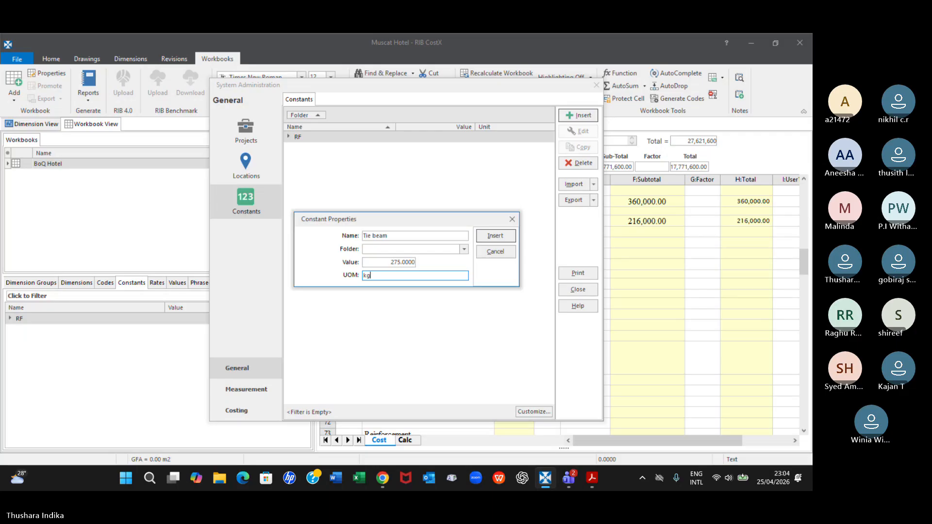
left_click(460, 248)
left_click(382, 259)
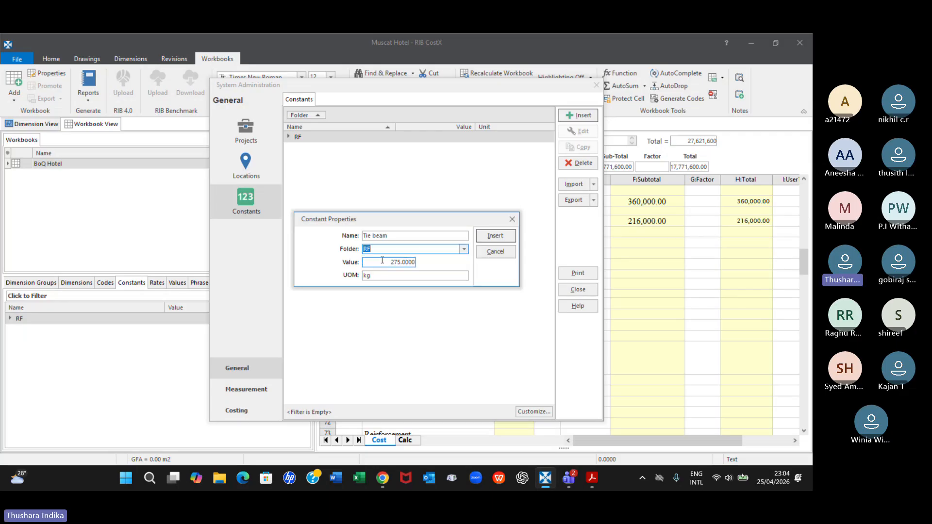
left_click(494, 238)
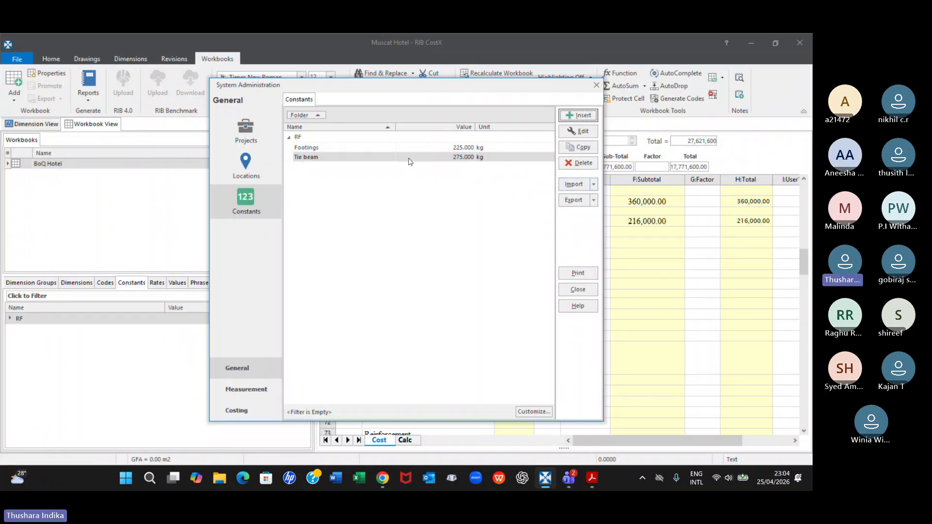
Start a new constant and name it Columns
left_click(580, 116)
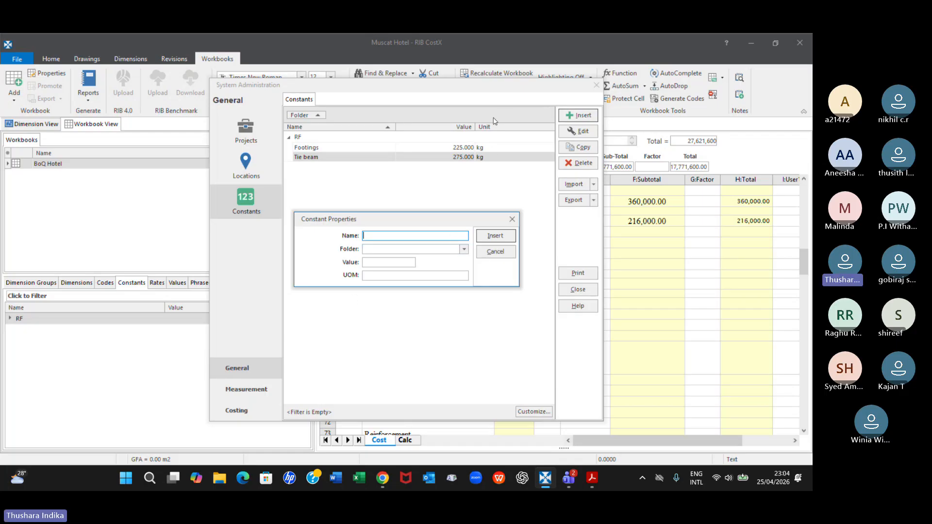
left_click(513, 219)
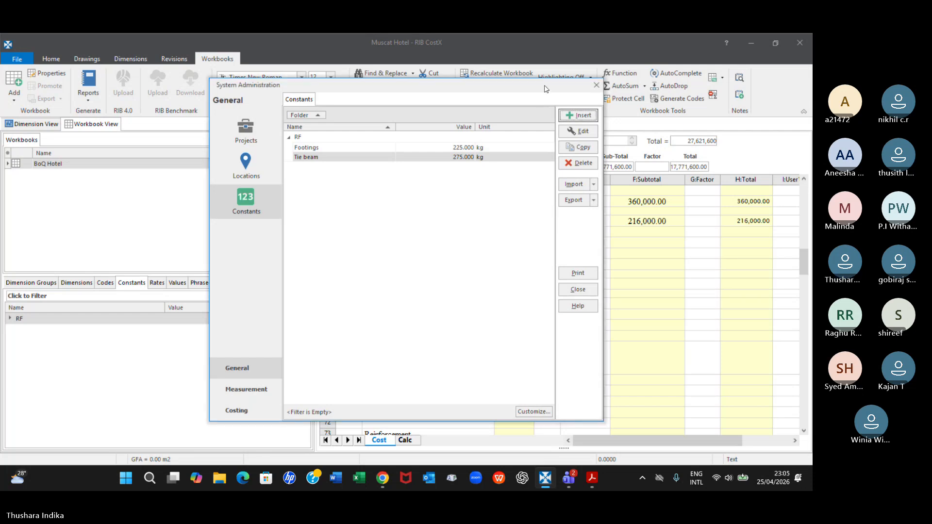
left_click_drag(545, 89, 545, 168)
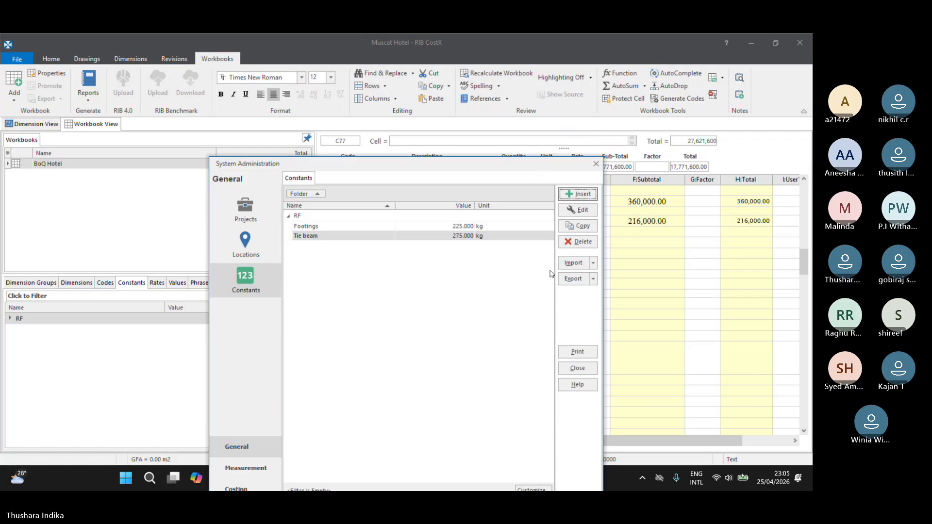
left_click(577, 194)
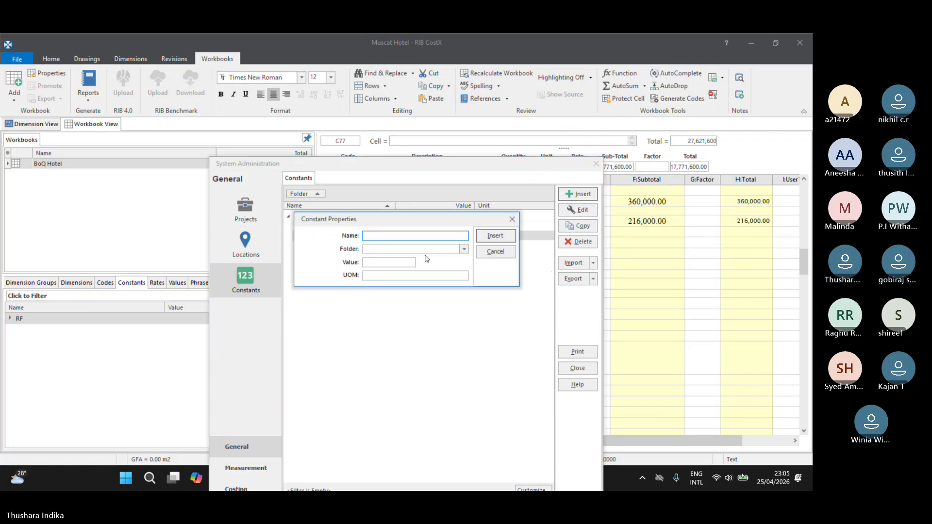
type("Columns")
Give the Columns constant the value 200, unit kg and folder RF, and insert it
left_click(406, 262)
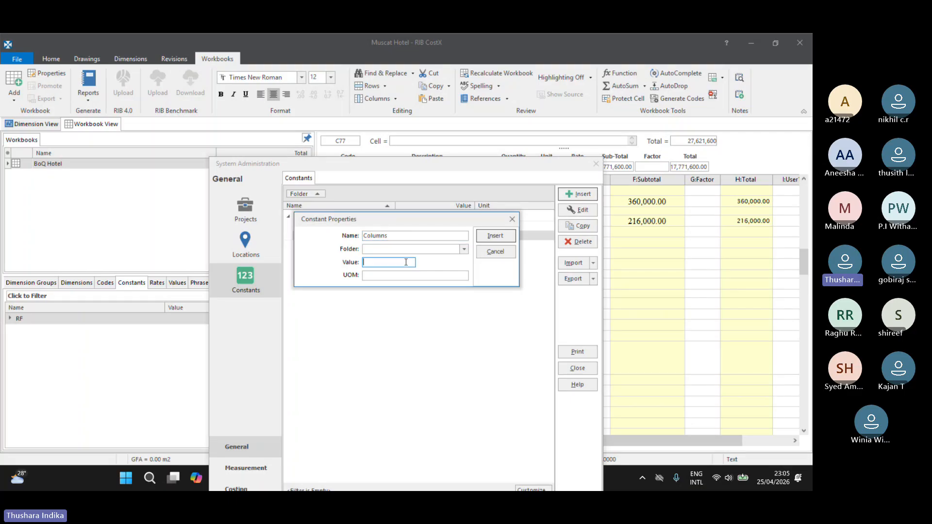
type("1,200")
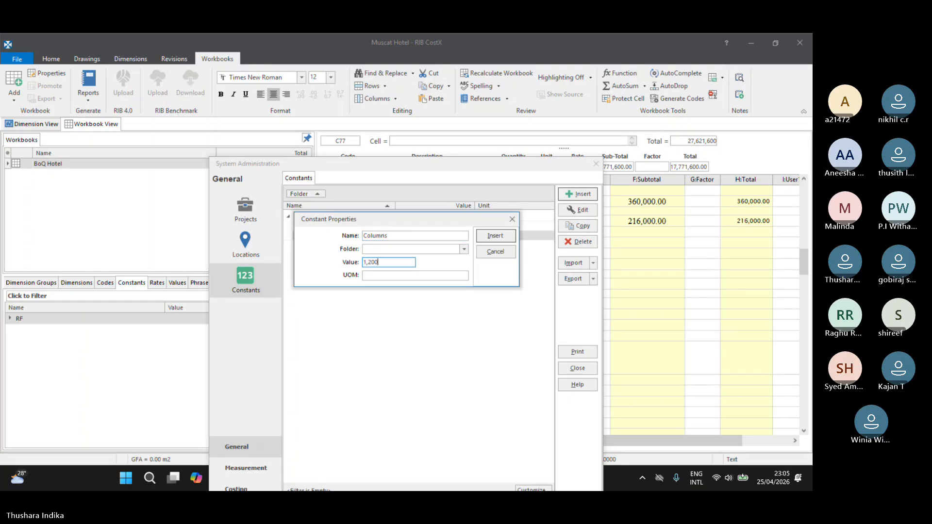
key("BackSpace")
key("BackSpace")
key("BackSpace")
key("BackSpace")
key("BackSpace")
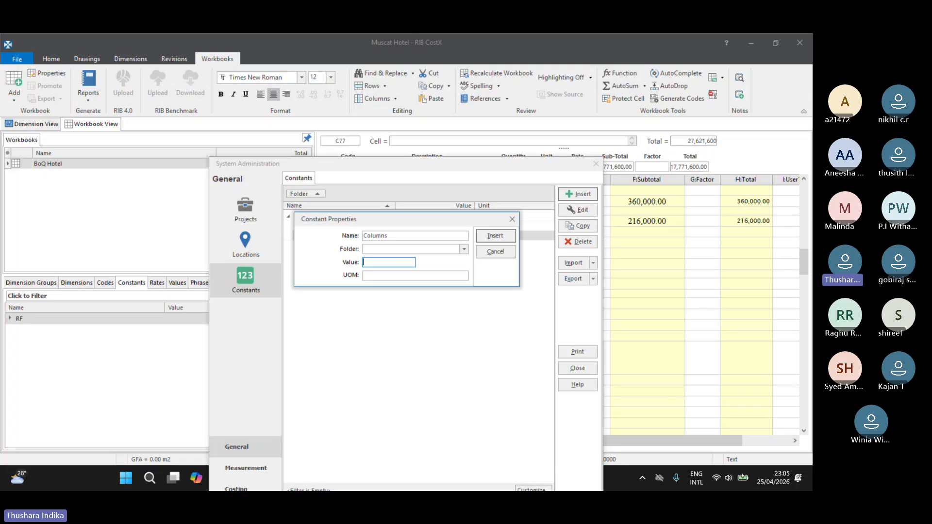
type("200")
left_click(382, 276)
type("kg")
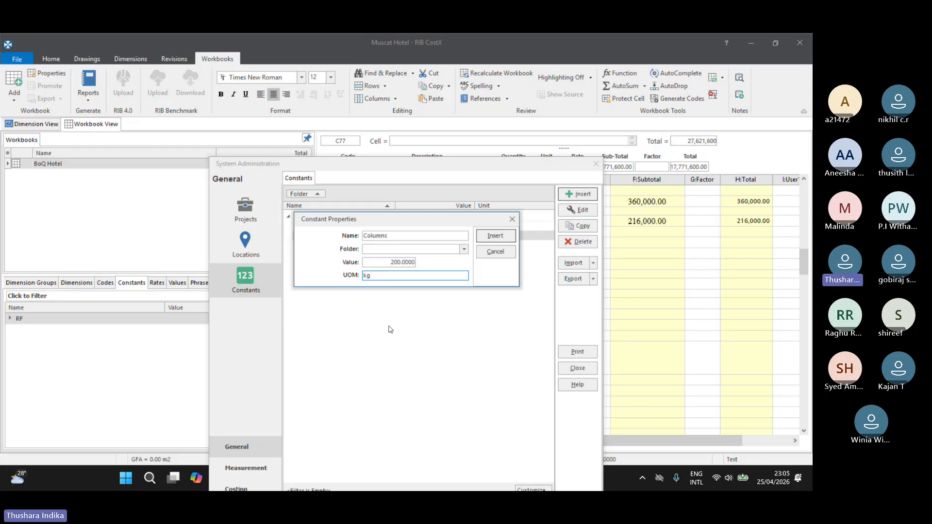
left_click(464, 249)
left_click(372, 256)
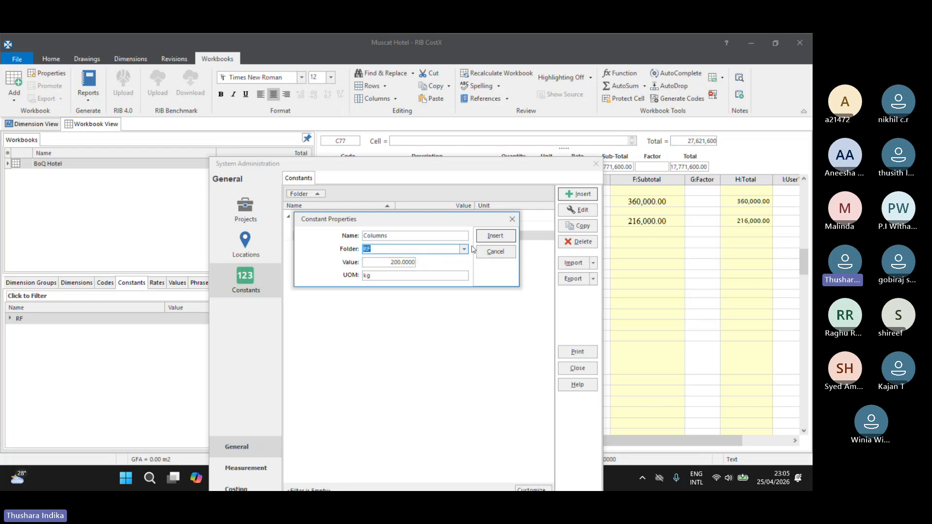
left_click(491, 238)
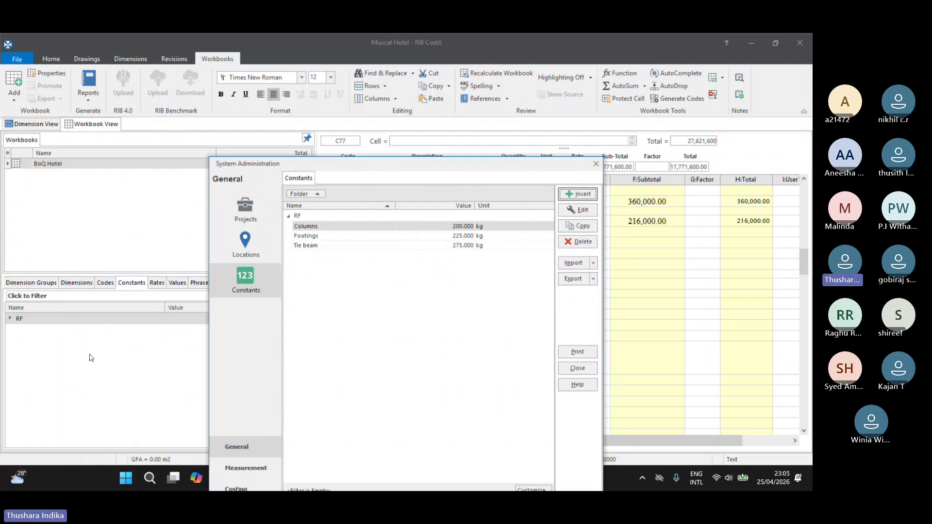
Close System Administration and display the RF constants beside the Substructure bill
left_click(599, 166)
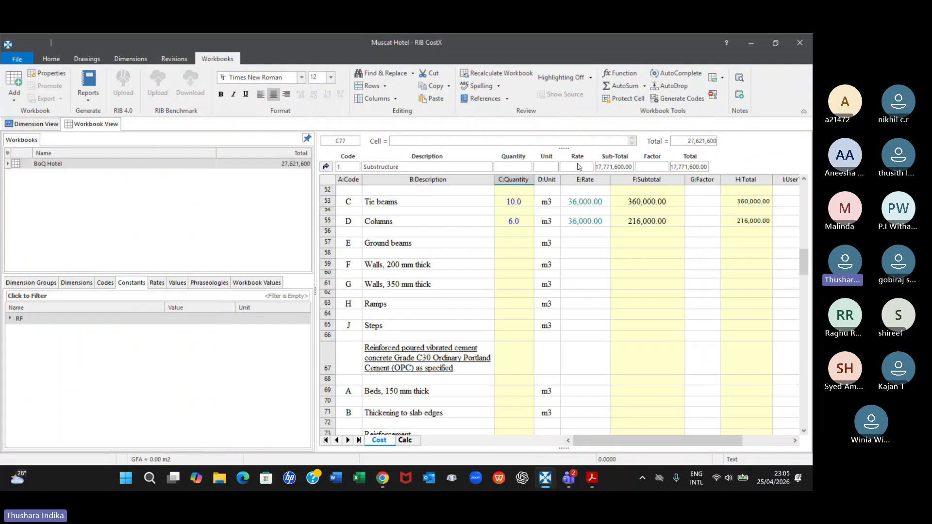
left_click(156, 283)
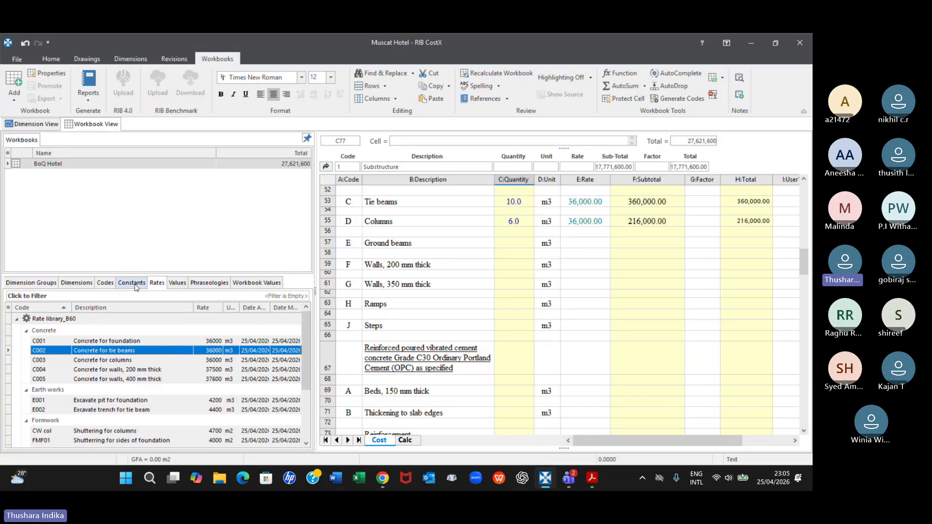
left_click(136, 285)
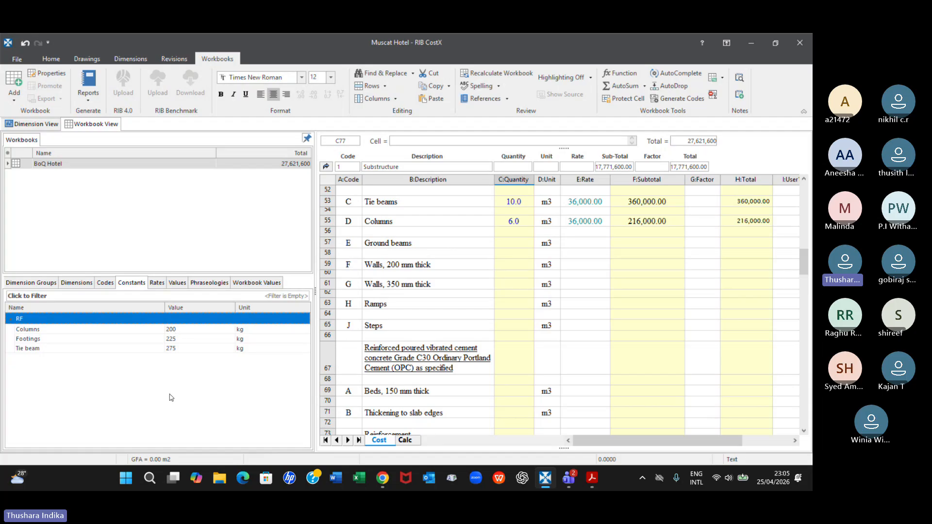
Open the quantity sheet of the In all diameter reinforcement item and list the Concrete dimension groups
scroll(488, 353, "down", 1)
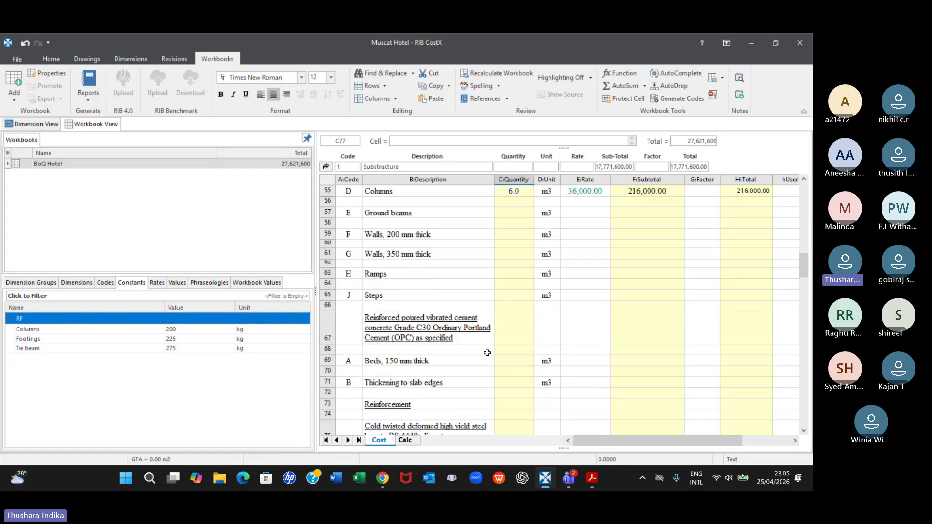
scroll(487, 353, "down", 4)
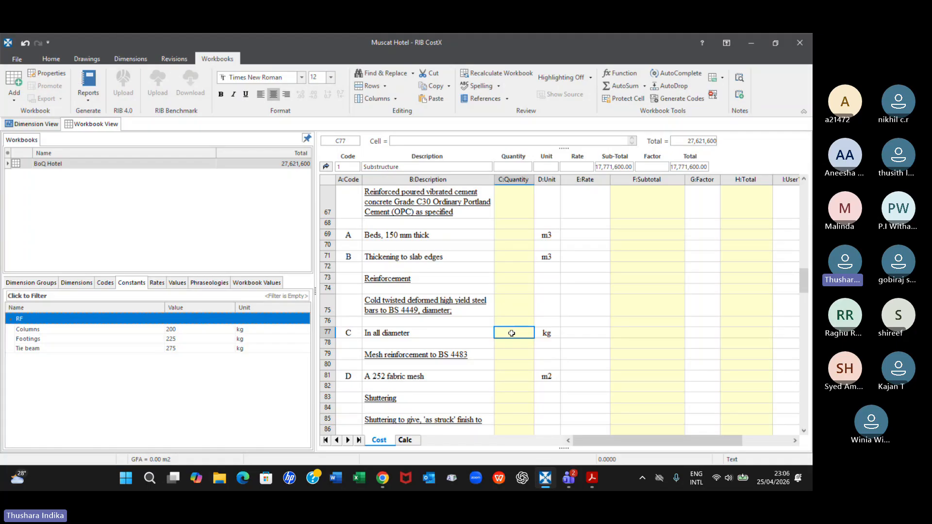
double_click(512, 334)
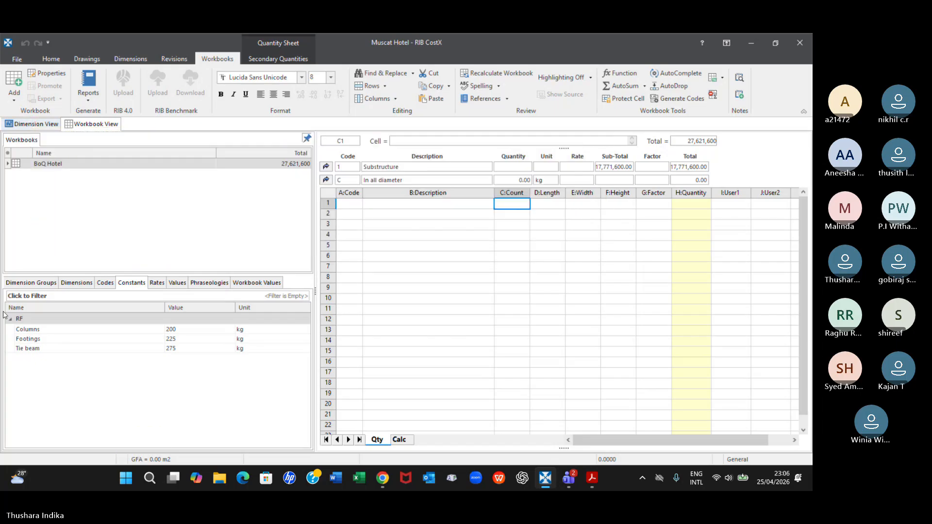
left_click(44, 283)
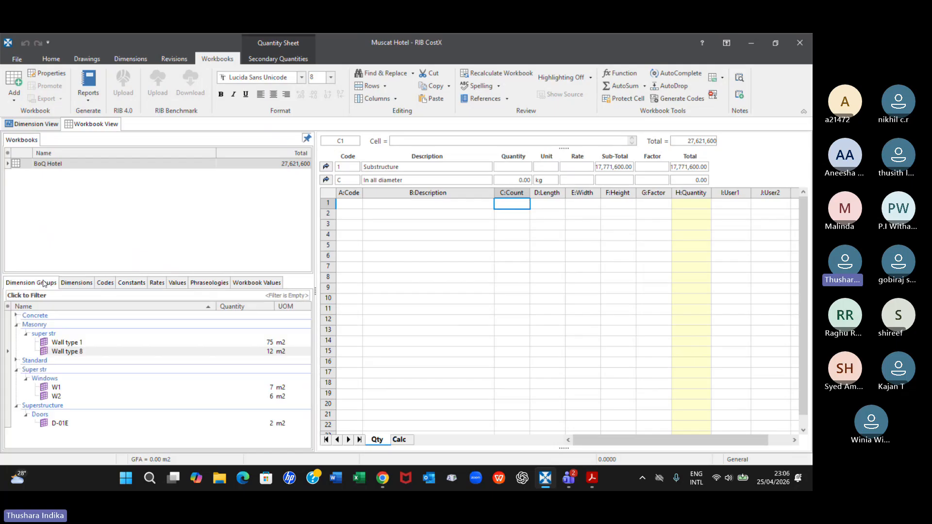
left_click(16, 316)
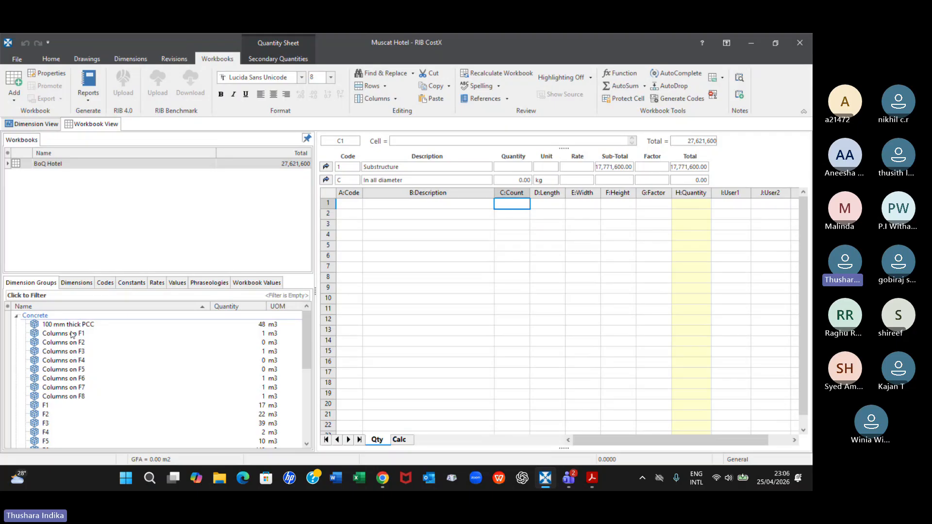
mouse_move(72, 334)
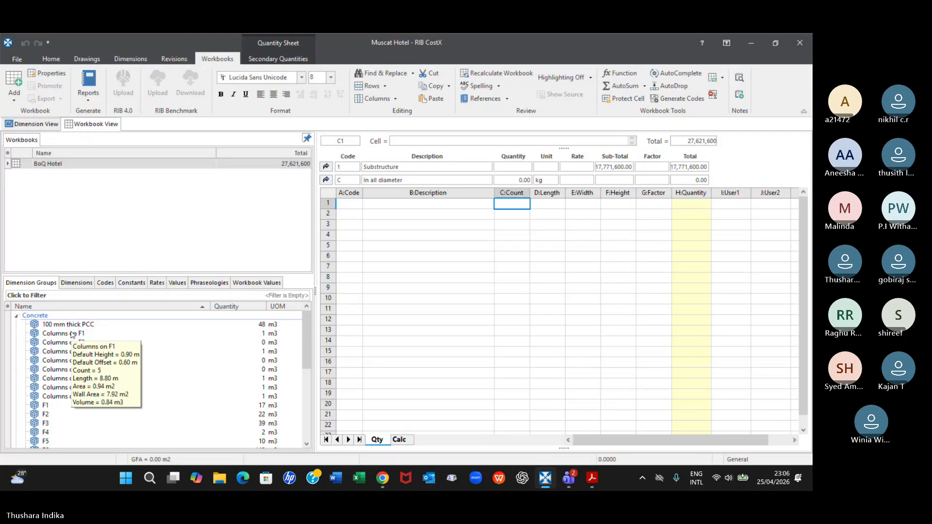
left_click(73, 334)
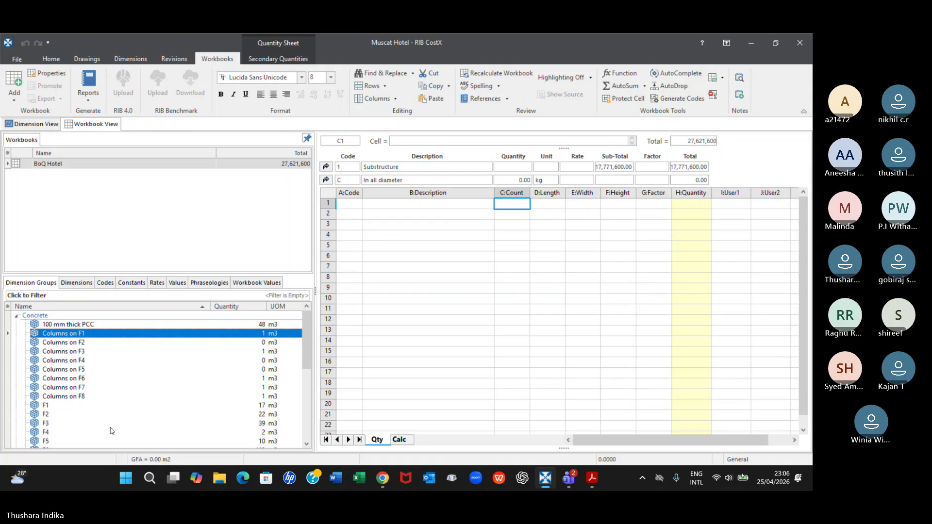
key("shift+Down")
key("shift+Down")
key("shift+Down")
key("shift+Down")
key("shift+Down")
key("shift+Down")
key("shift+Down")
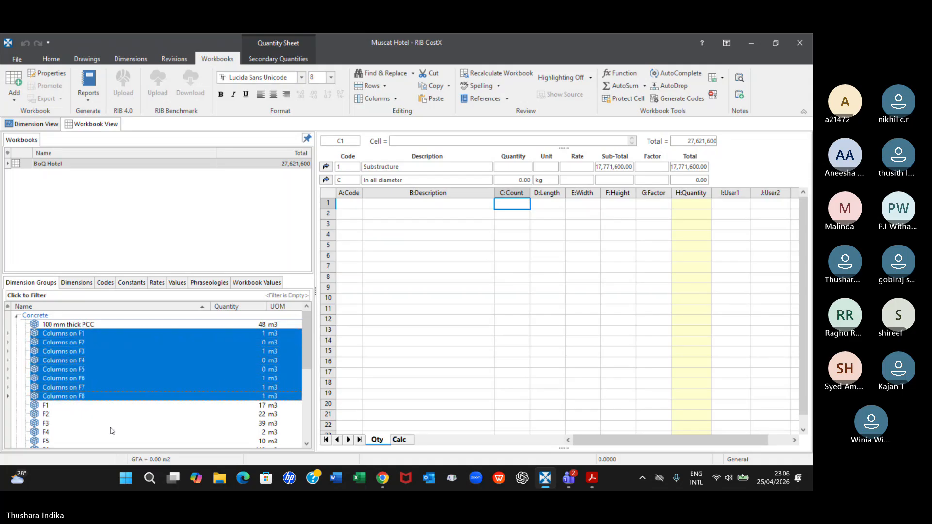
Add the footing groups F1 to F8 as live-linked volumes with two decimal places to the Length column, rows 3 to 10
scroll(115, 413, "down", 2)
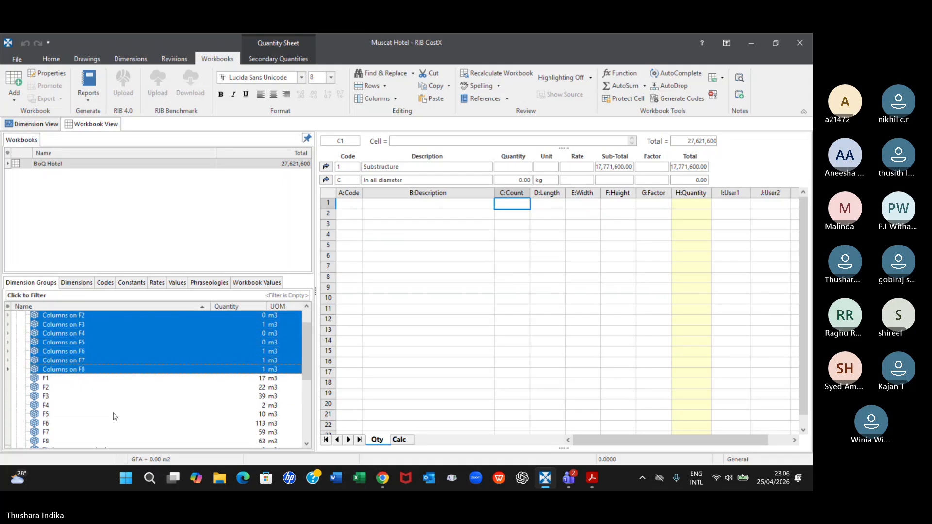
key("Down")
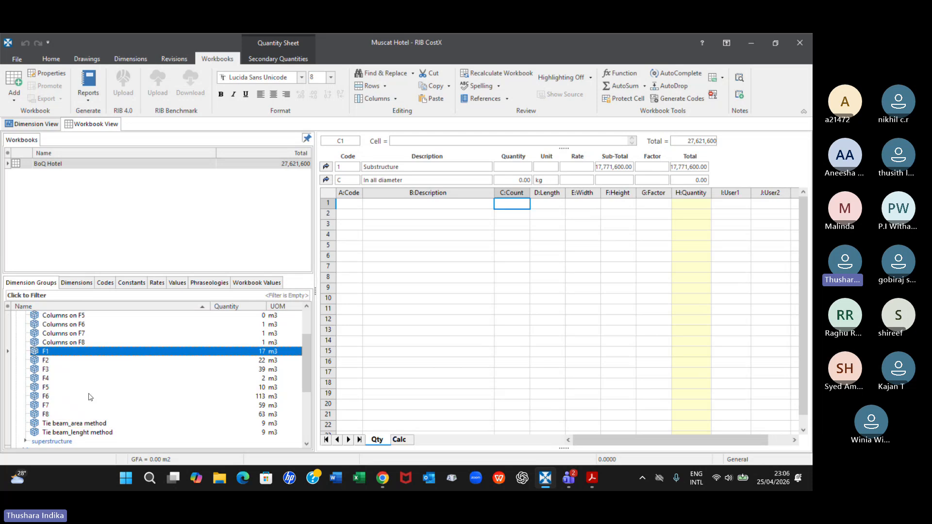
key("shift+Down")
key("shift+Down")
key("shift+Down")
key("shift+Down")
key("shift+Down")
key("shift+Down")
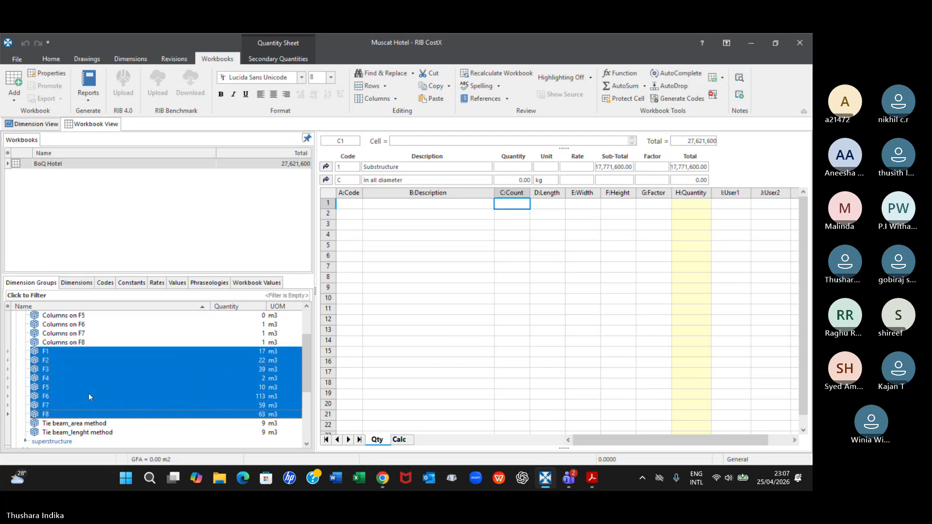
left_click_drag(233, 387, 542, 223)
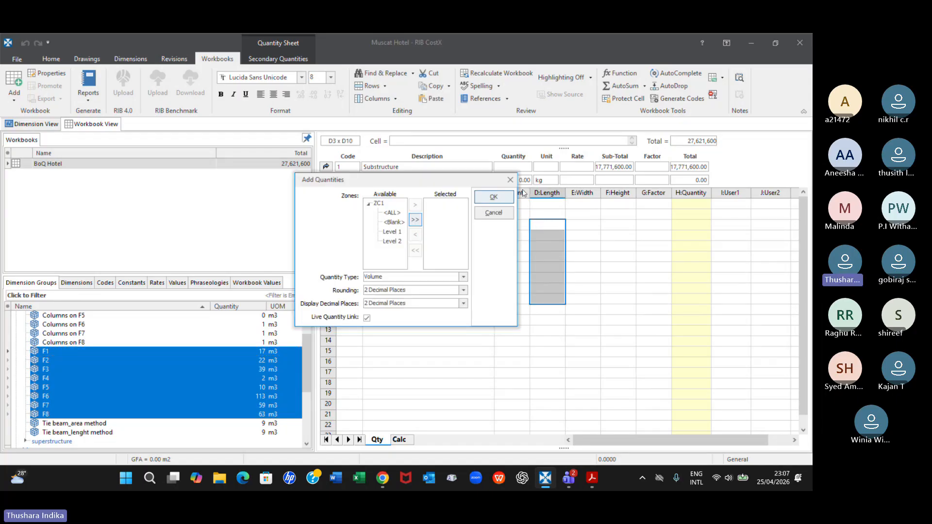
left_click(507, 196)
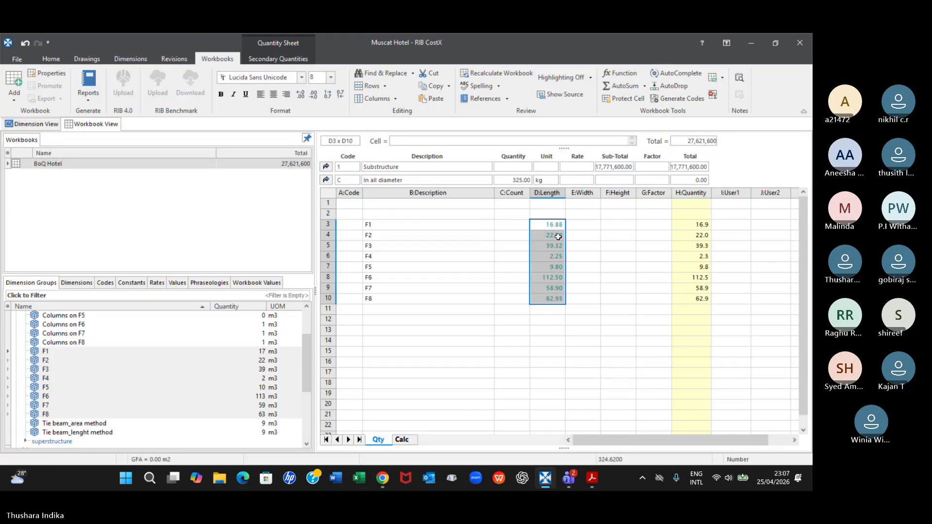
Link the Columns constant from the RF folder into the Factor cell of the F1 row
left_click(654, 226)
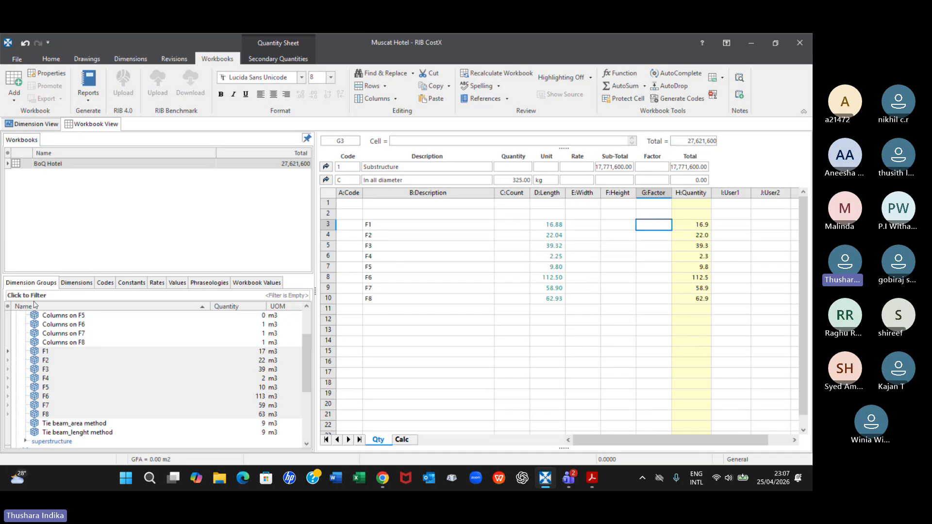
left_click(150, 283)
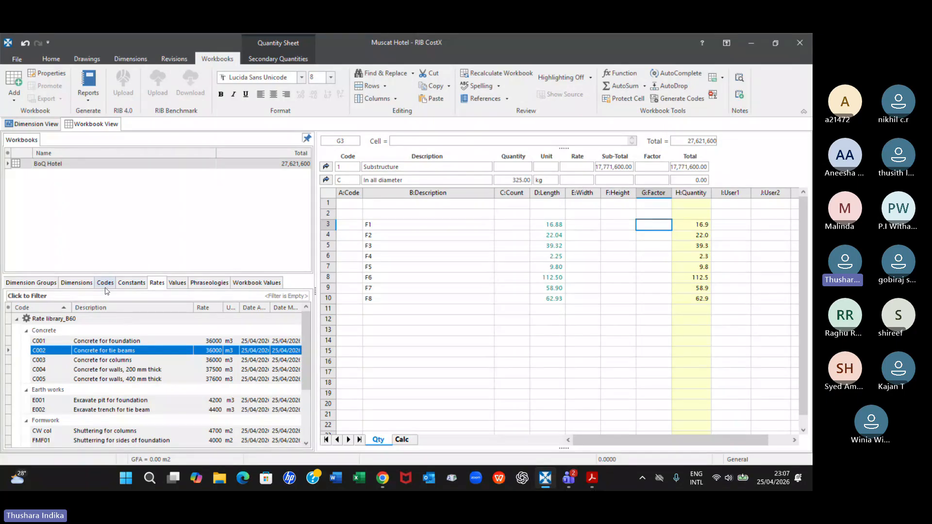
left_click(131, 284)
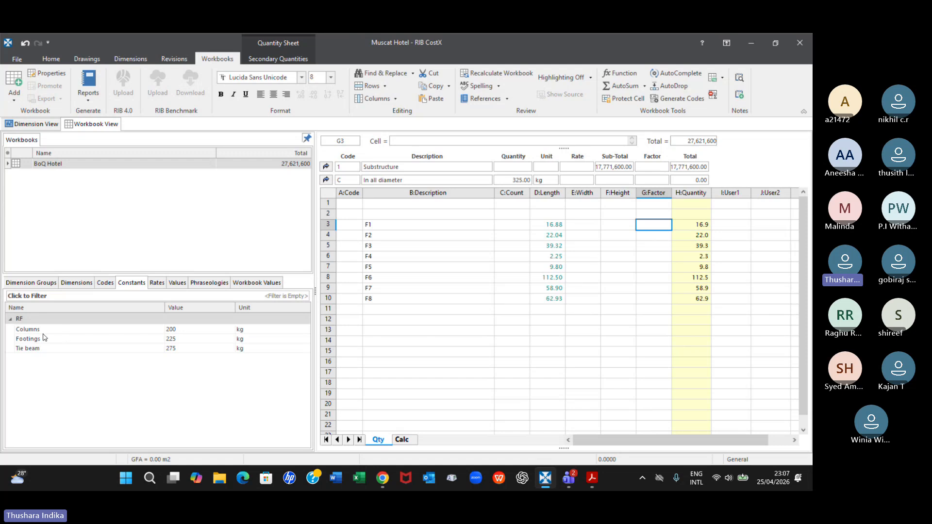
left_click(203, 330)
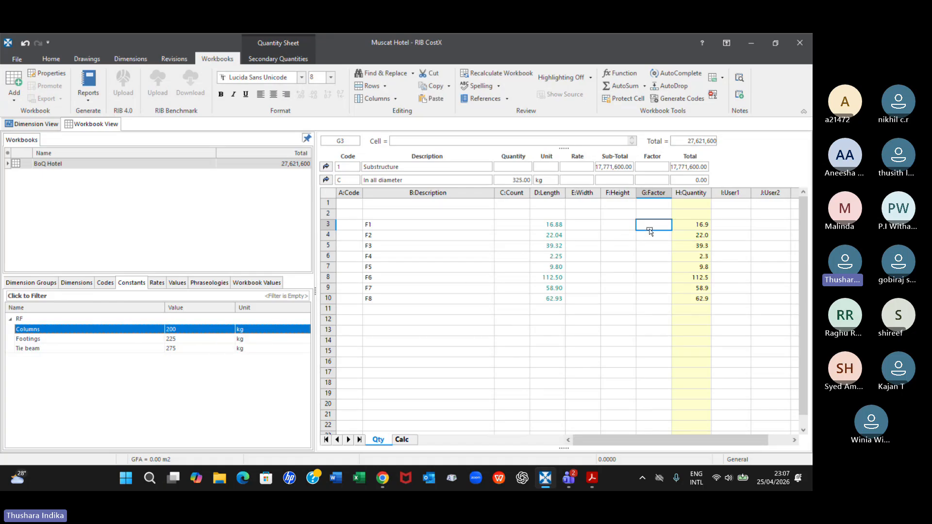
left_click(522, 238)
left_click(634, 234)
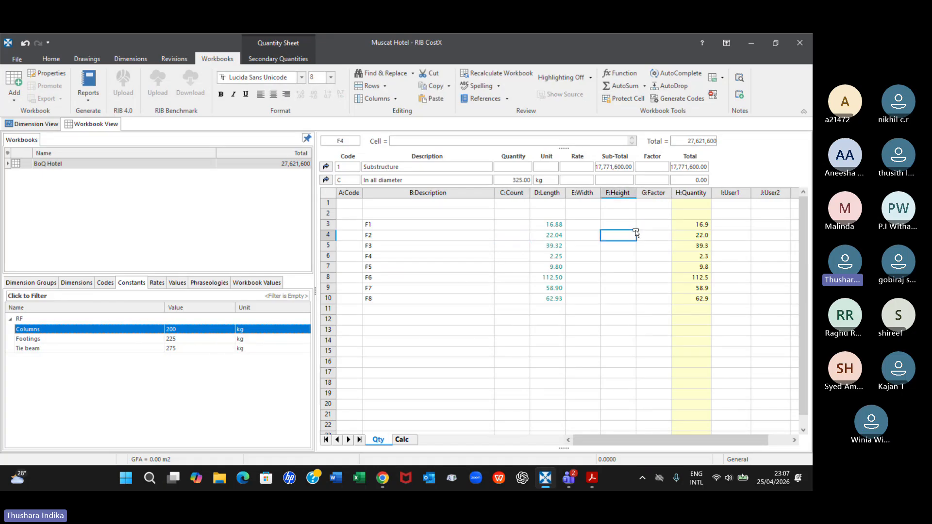
left_click(656, 225)
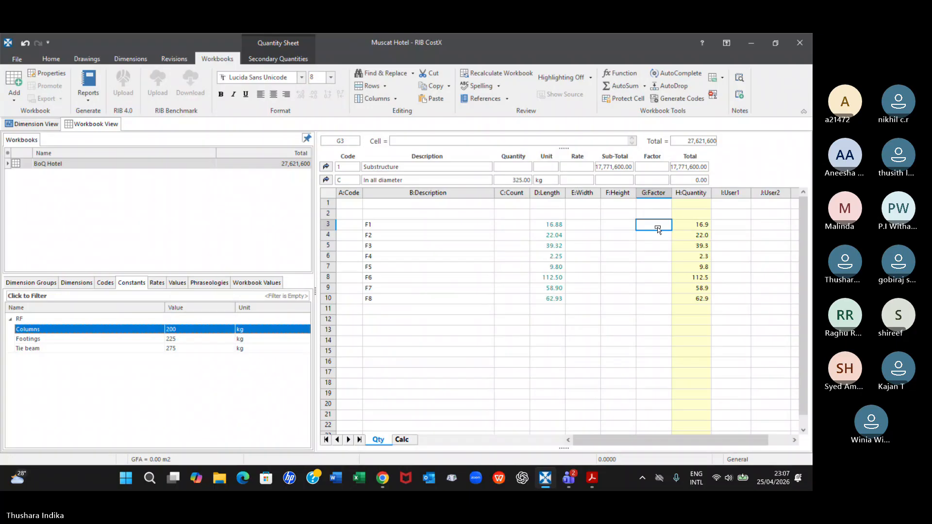
left_click_drag(657, 227, 658, 227)
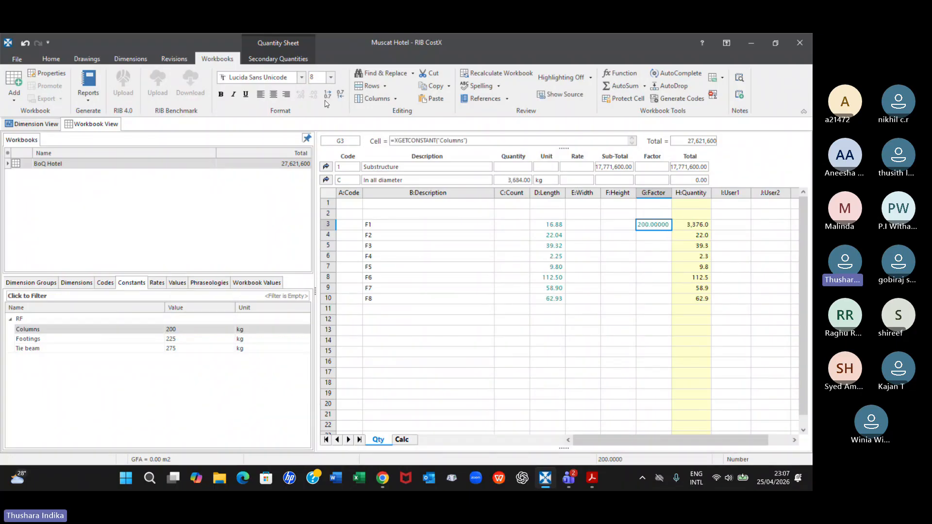
Round the linked constant in the F1 row's Factor cell to three decimal places
left_click(652, 246)
left_click(655, 224)
left_click(325, 96)
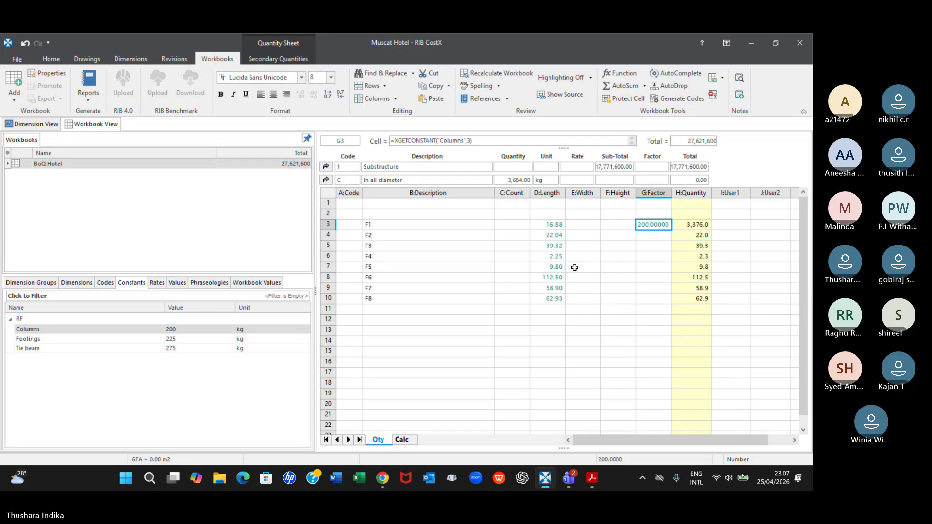
mouse_move(171, 330)
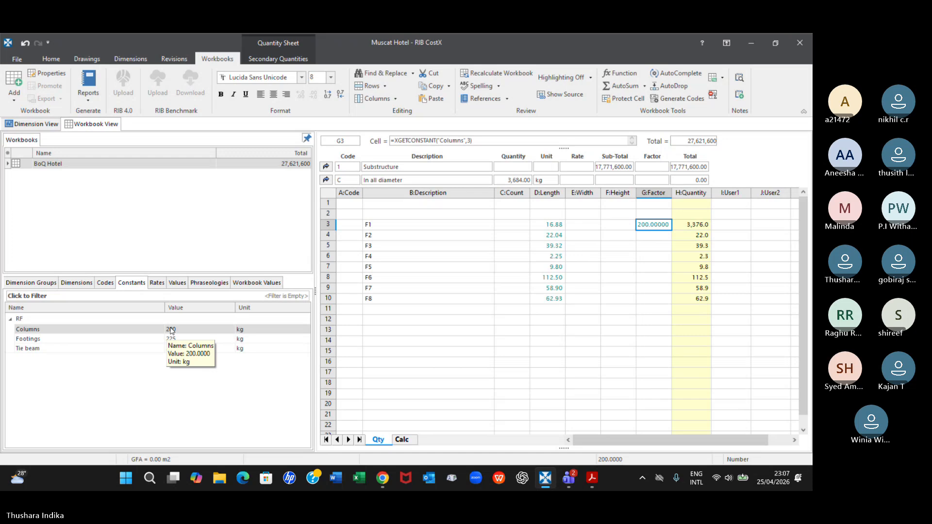
Link the Columns constant from the RF folder into the Factor cells of the F2 to F8 rows, rows 4 to 10
left_click(171, 330)
left_click(650, 236)
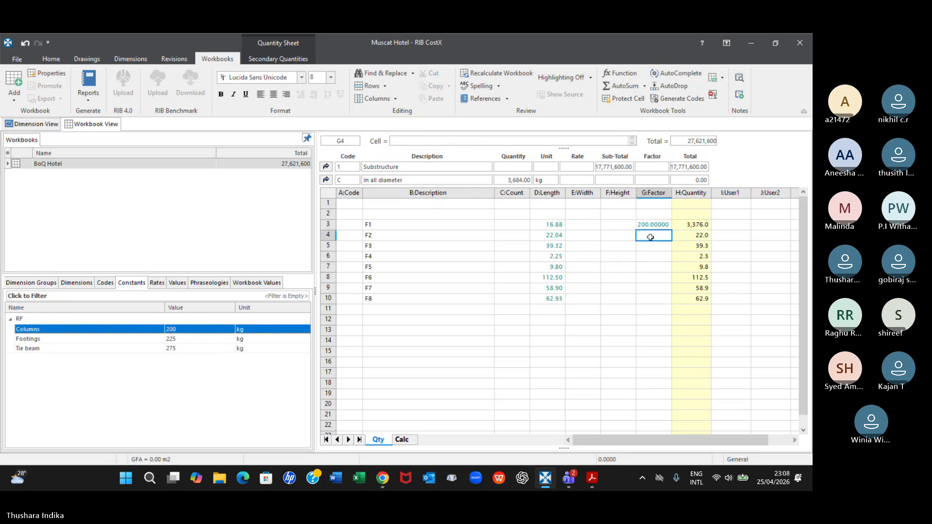
left_click_drag(171, 330, 651, 237)
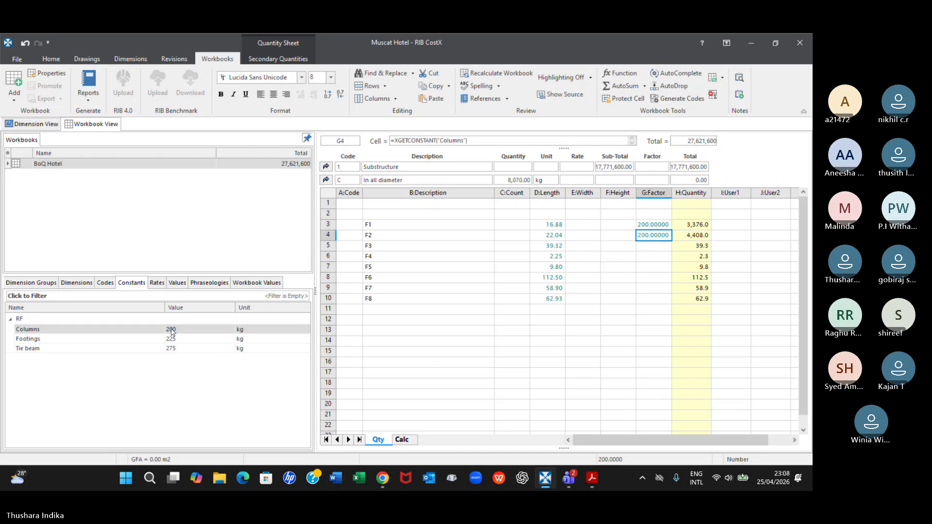
left_click_drag(171, 330, 653, 246)
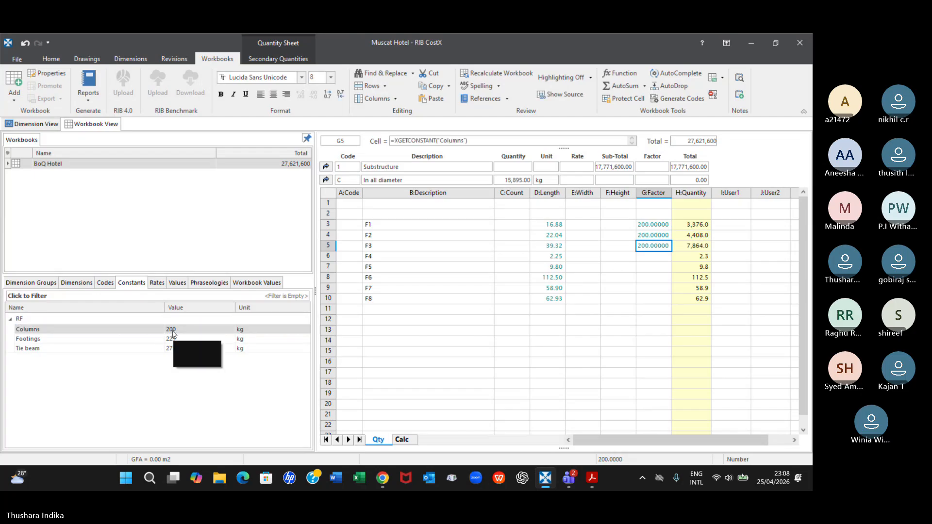
left_click_drag(172, 333, 643, 259)
left_click_drag(172, 332, 654, 266)
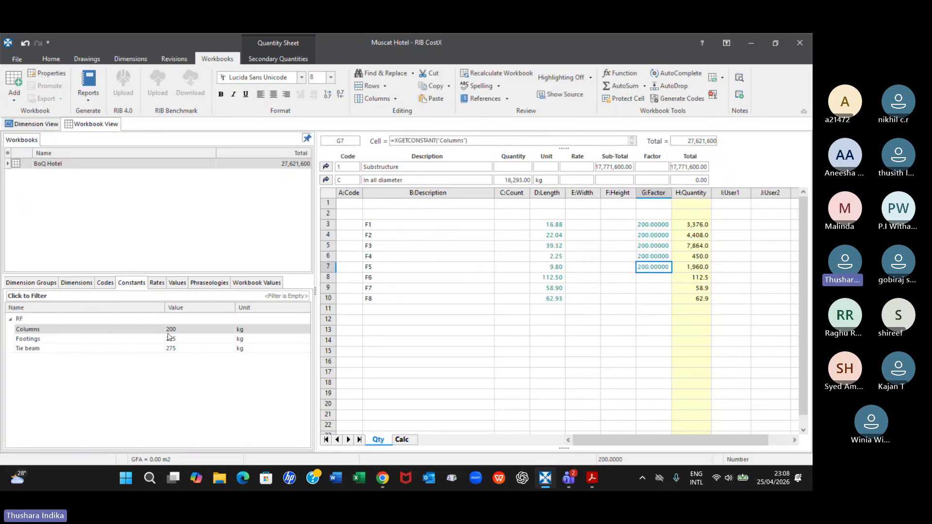
left_click_drag(167, 329, 649, 282)
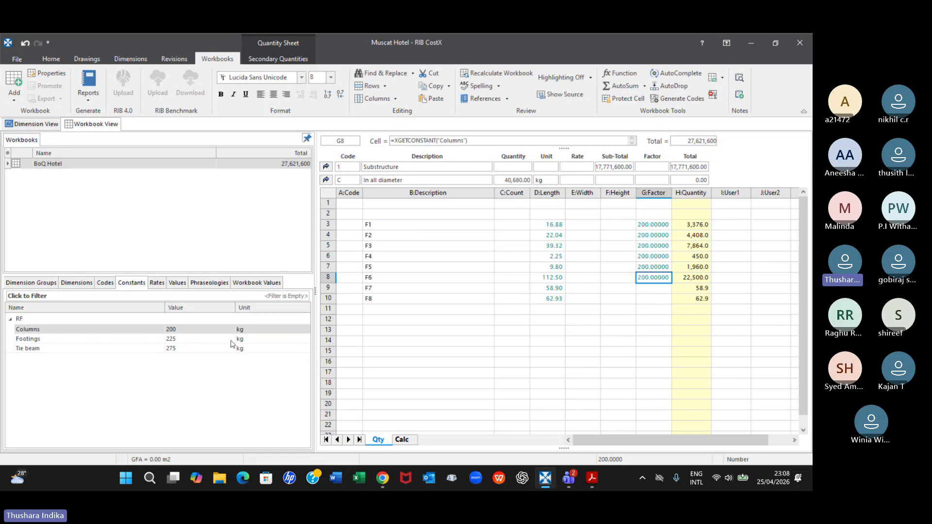
left_click_drag(173, 330, 655, 290)
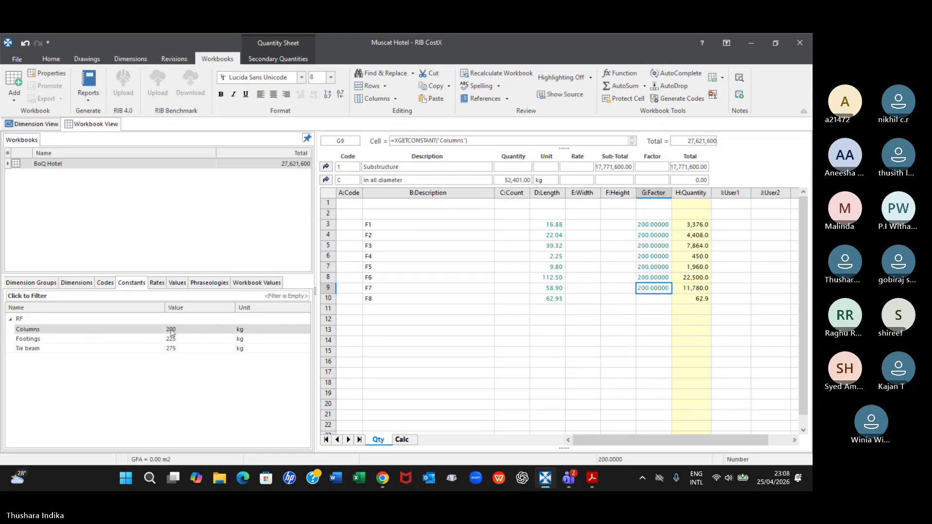
left_click_drag(174, 330, 650, 298)
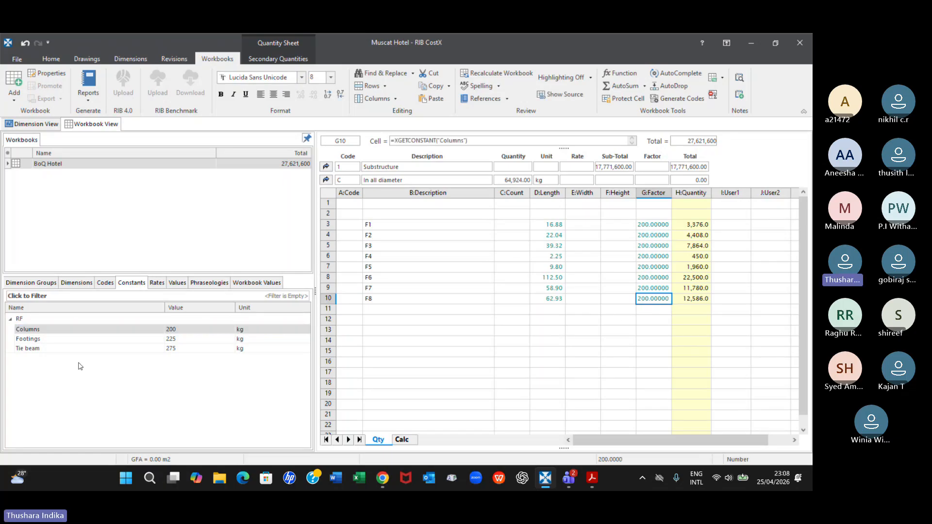
Add the Tie beam_area method dimension group as a live-linked volume with two decimal places to the Length column, row 13
left_click(26, 285)
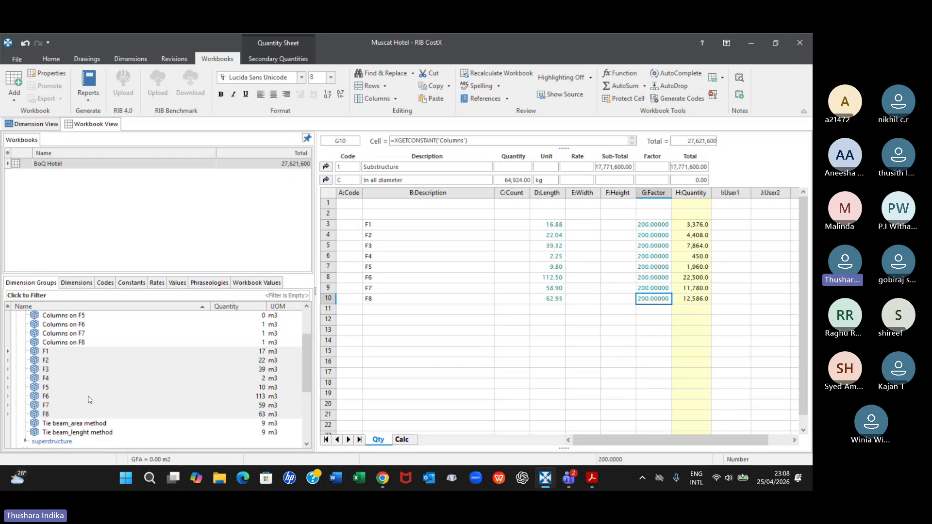
scroll(90, 399, "down", 1)
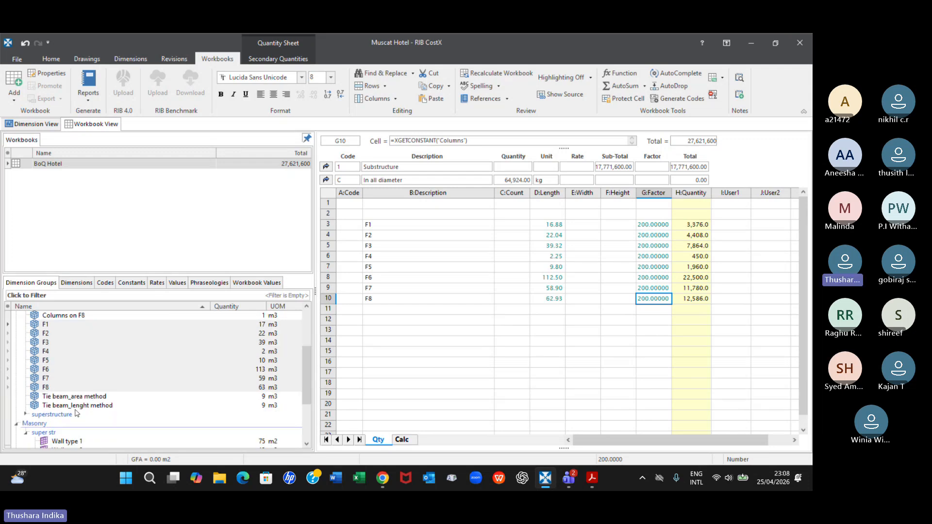
left_click(266, 397)
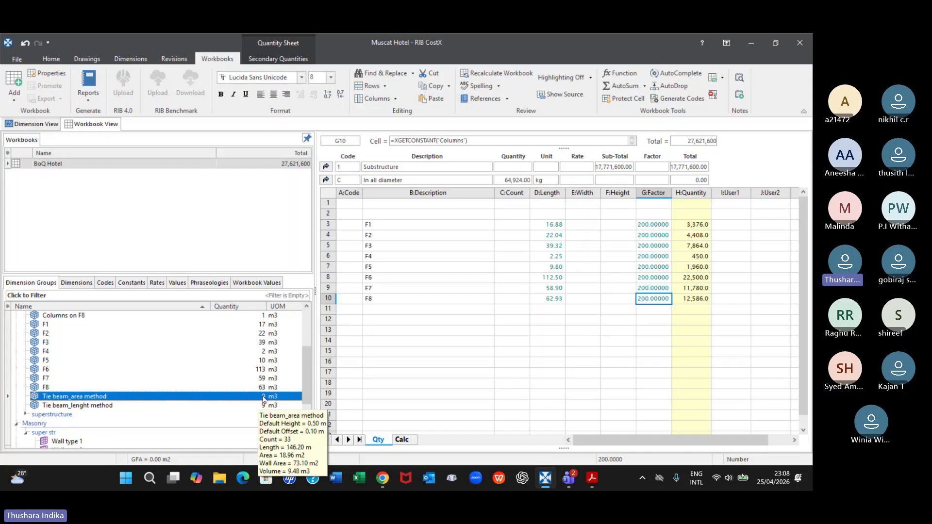
left_click(558, 332)
double_click(559, 332)
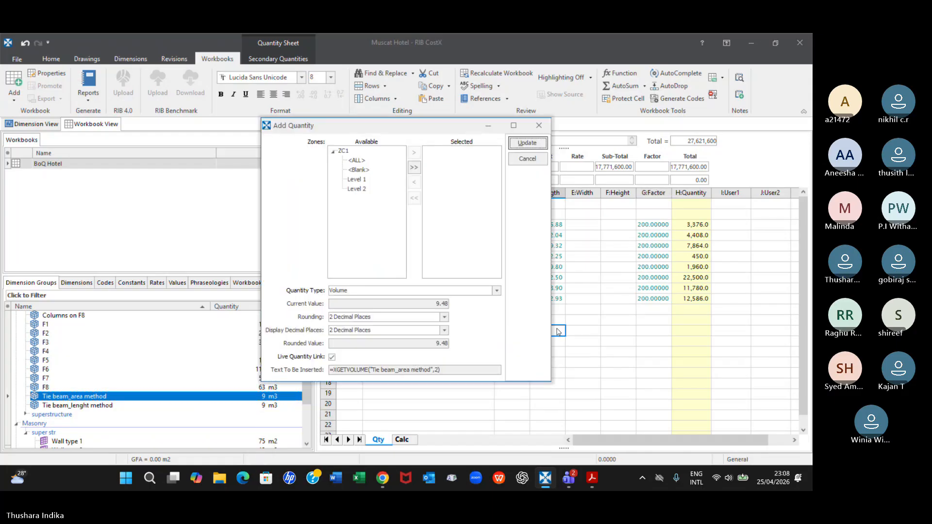
left_click(528, 144)
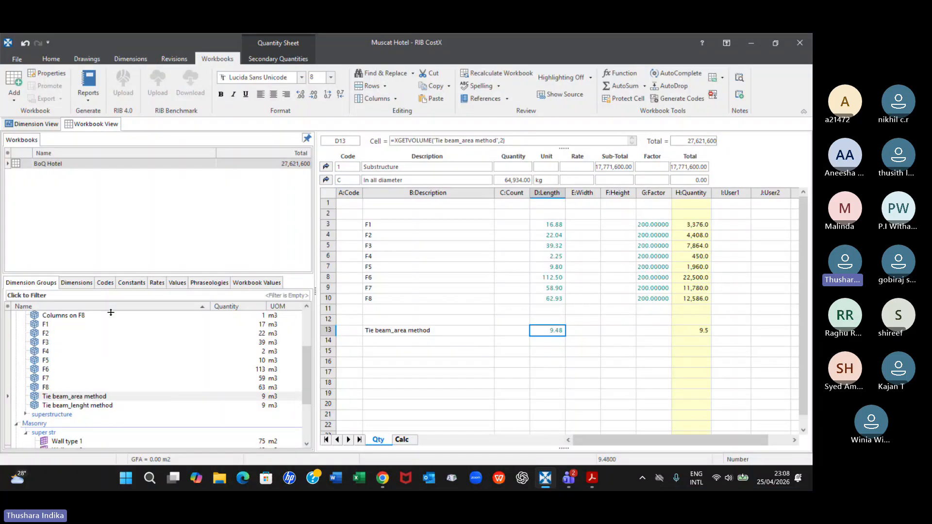
Link the Tie beam constant from the RF folder into the Factor cell of the Tie beam_area method row
left_click(146, 284)
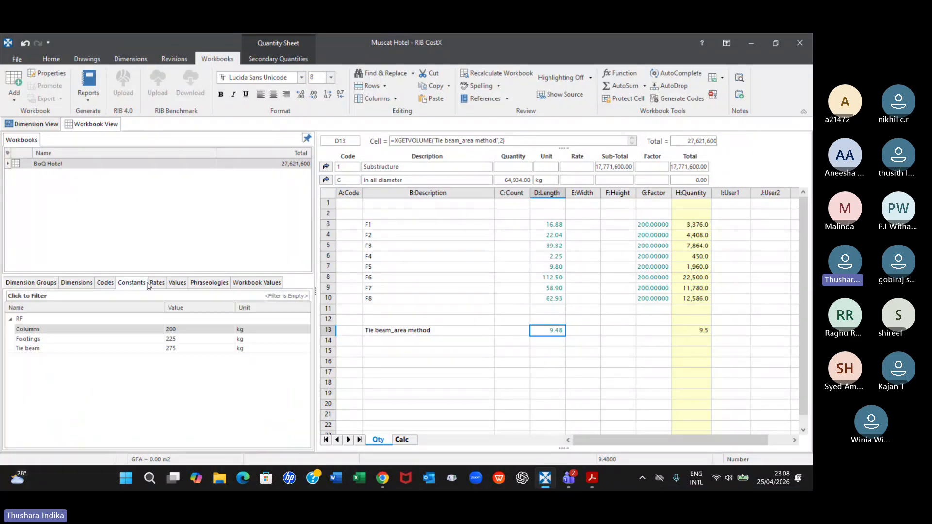
left_click(35, 349)
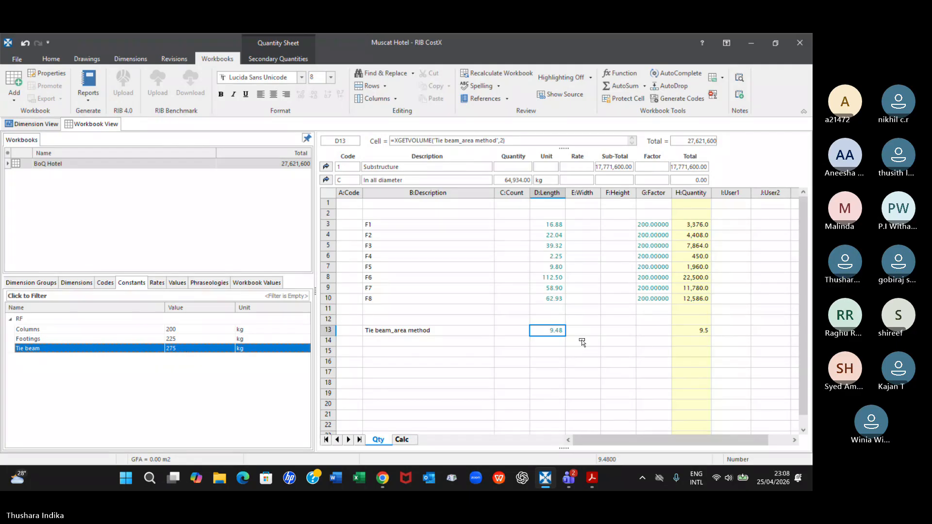
left_click(659, 331)
left_click_drag(659, 333, 655, 331)
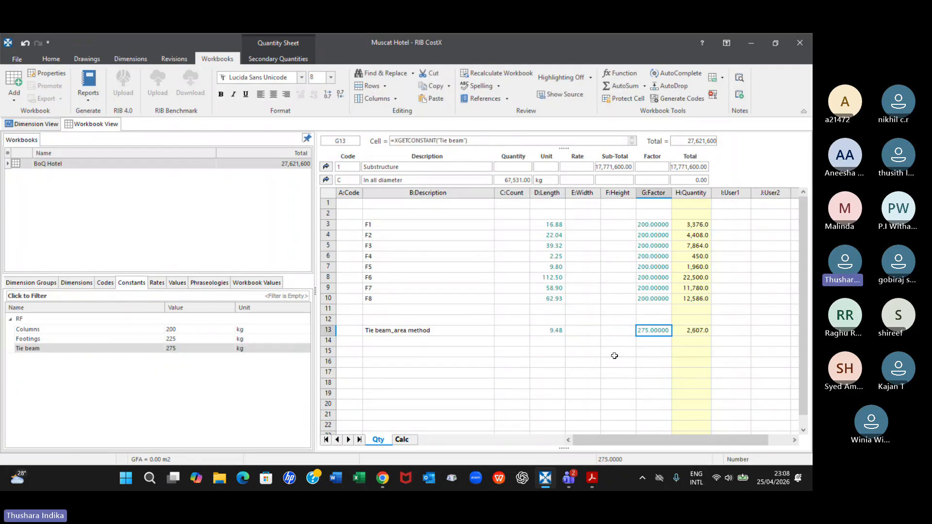
Add the dimension groups Columns on F1 to Columns on F8 as linked volumes to the Length column, rows 16 to 23
left_click(38, 285)
scroll(98, 384, "up", 2)
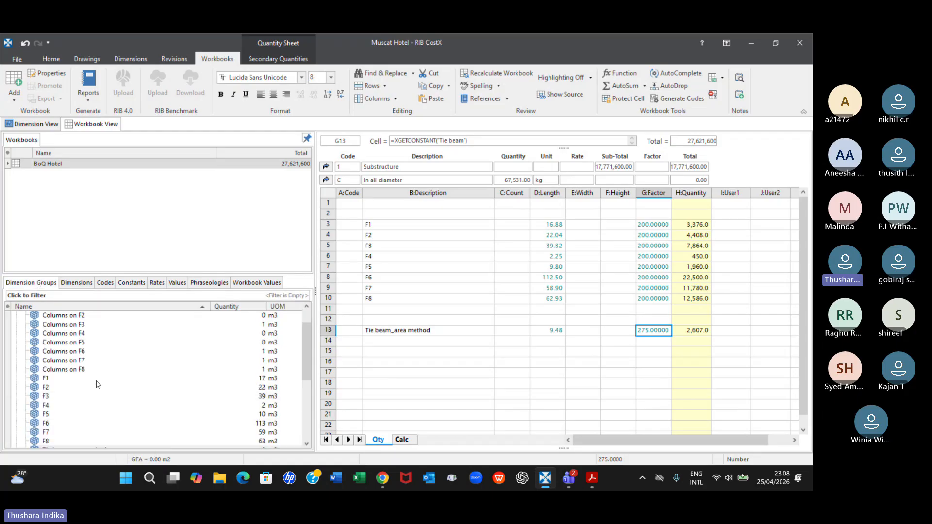
scroll(98, 385, "up", 1)
left_click(66, 334)
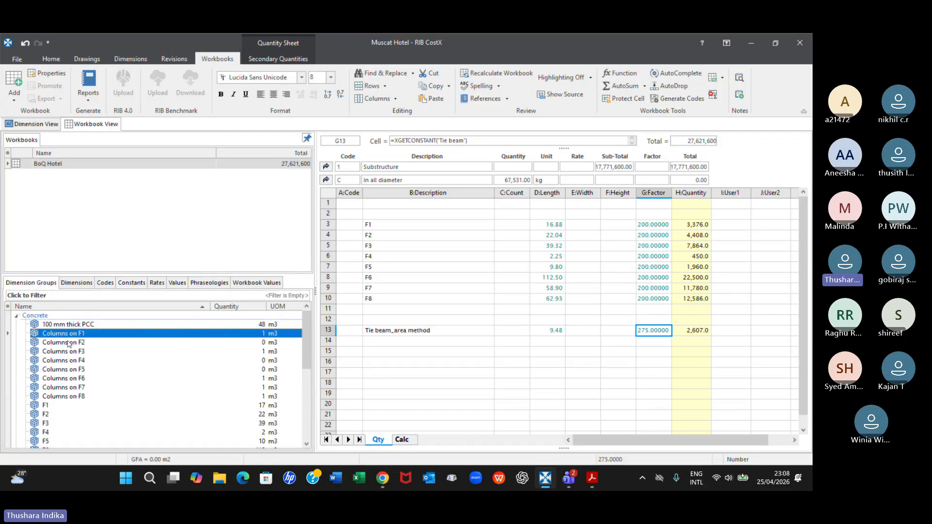
key("shift+Down")
key("shift+Down")
key("shift+Down")
key("shift+Down")
key("shift+Down")
key("shift+Down")
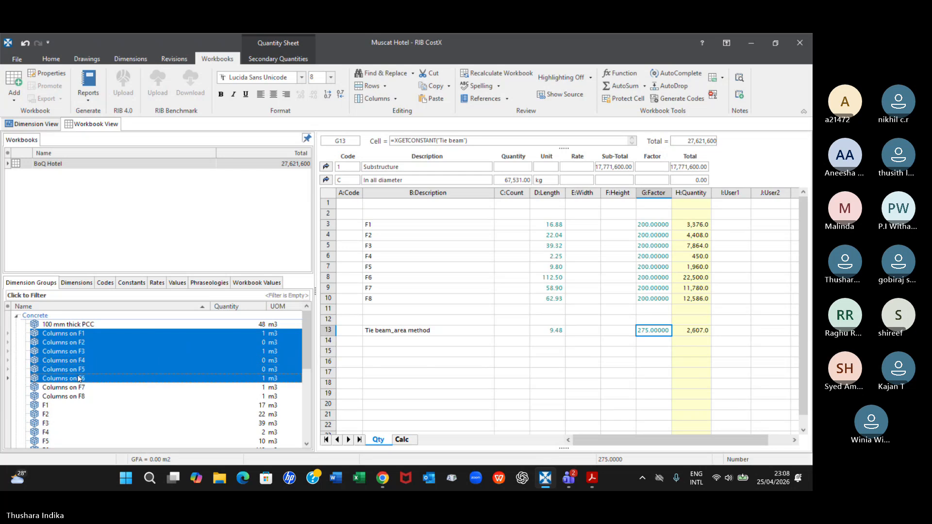
key("shift+Down")
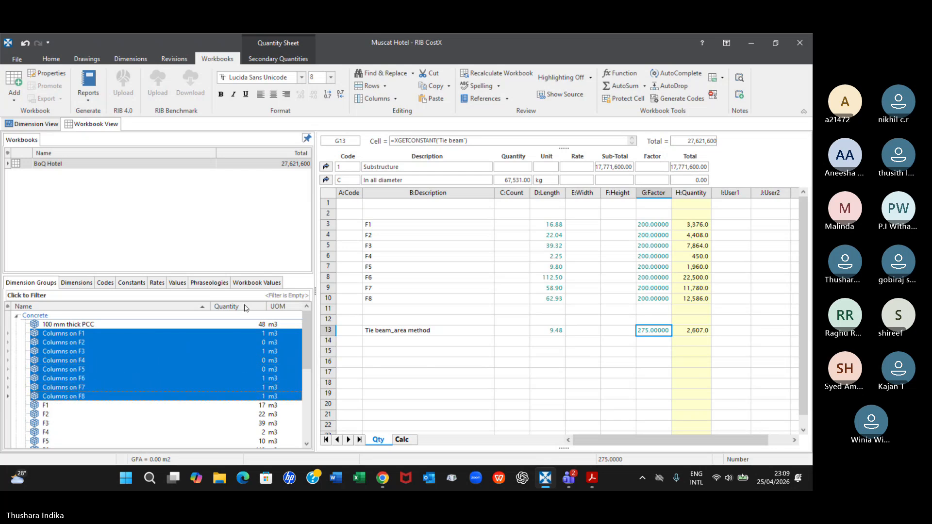
left_click_drag(258, 333, 552, 365)
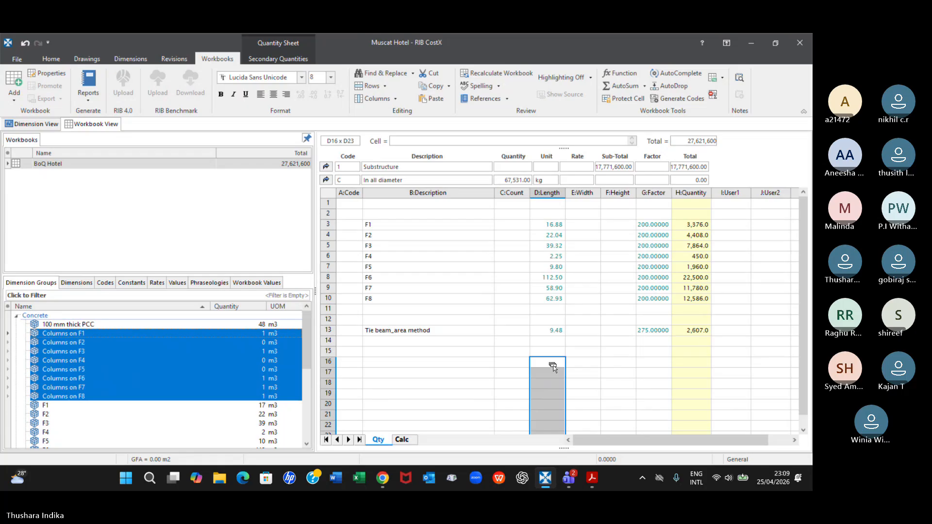
left_click(493, 197)
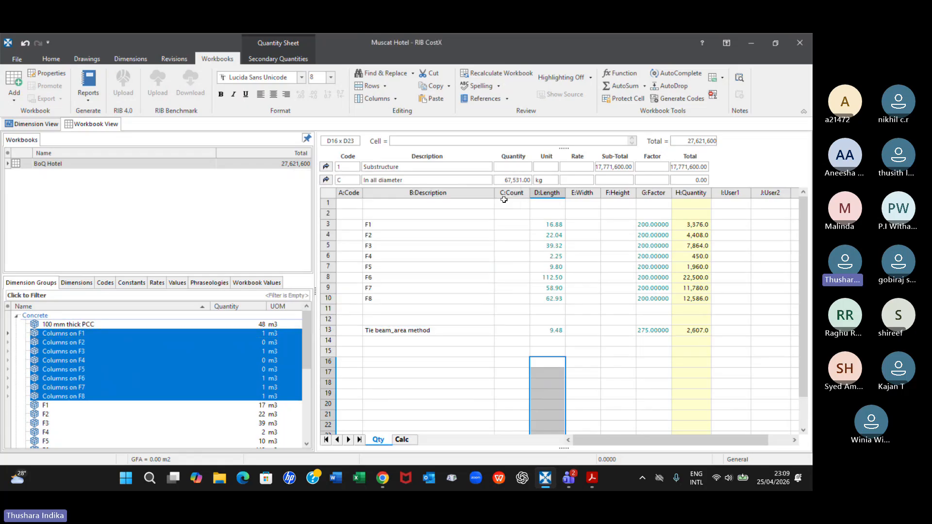
scroll(529, 364, "down", 1)
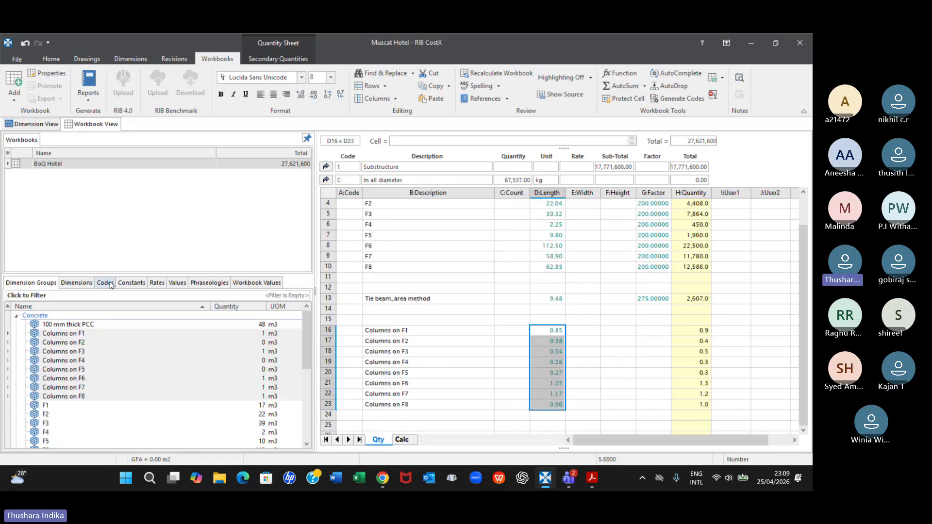
Link the Columns constant from the RF folder into the Factor cells of the Columns on F1 to F8 rows, rows 16 to 23
left_click(131, 283)
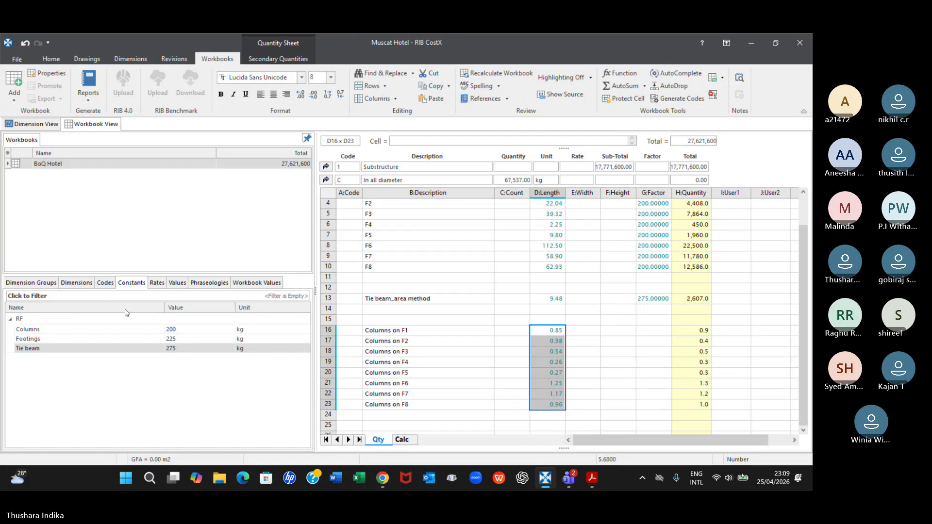
left_click(160, 332)
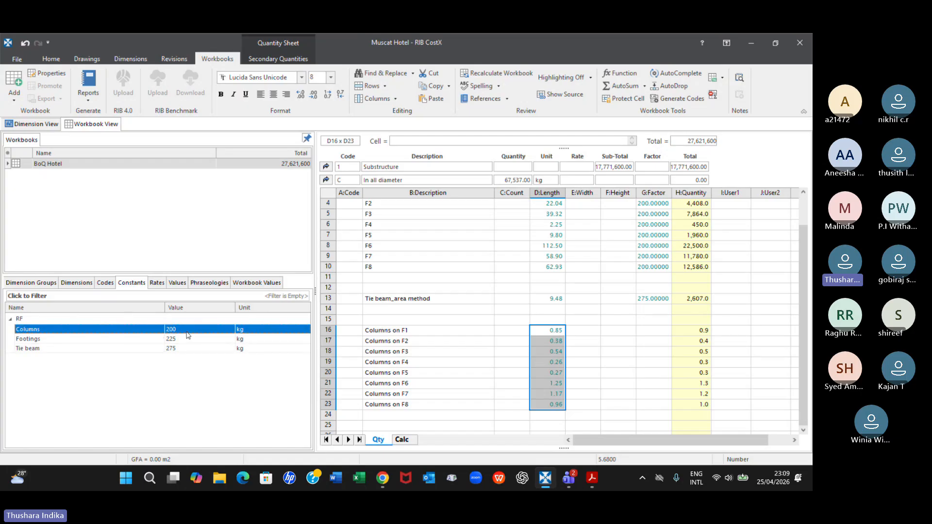
left_click(654, 330)
left_click_drag(656, 335, 654, 332)
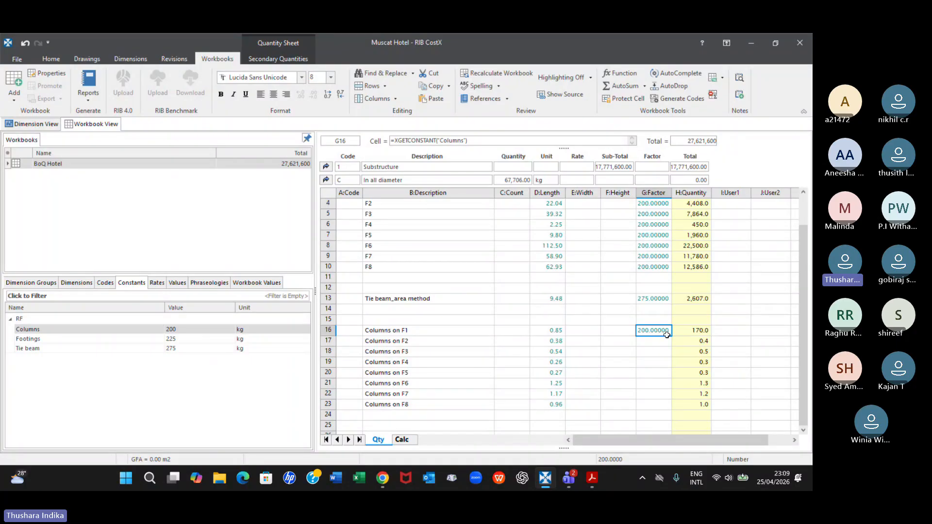
left_click_drag(651, 341, 642, 408)
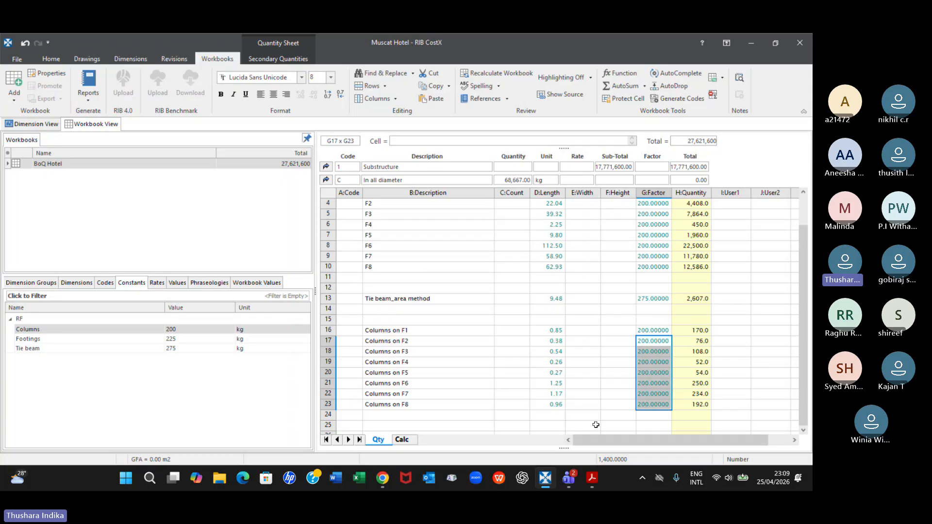
left_click(584, 403)
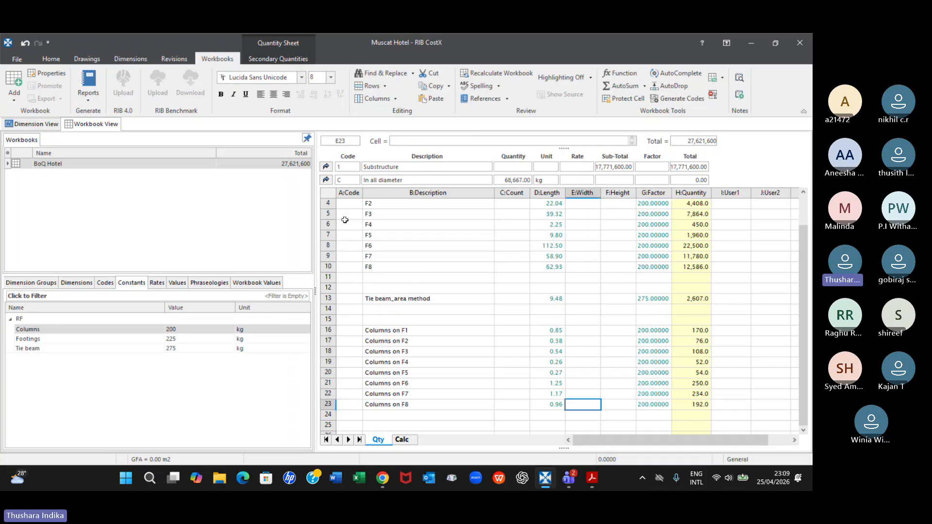
Check the quantity rows and return to the Substructure cost sheet at the In all diameter reinforcement item
scroll(597, 310, "down", 3)
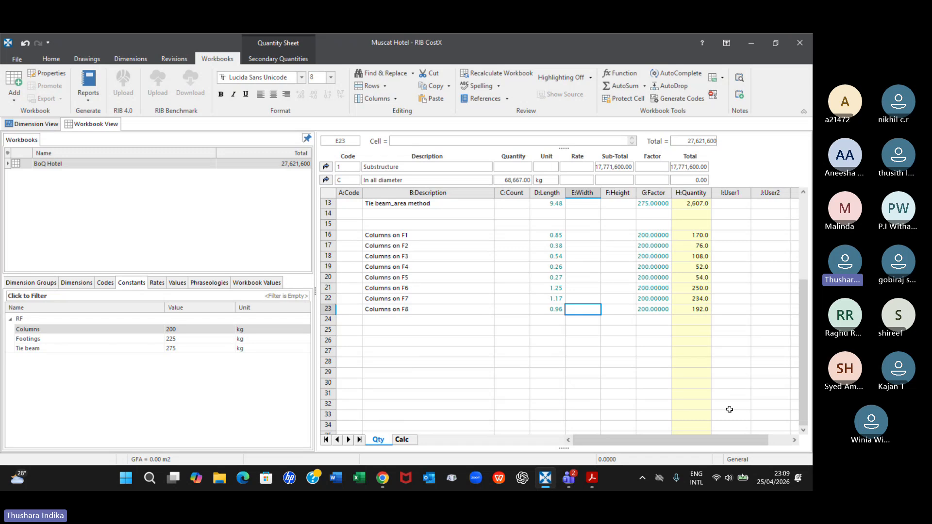
scroll(625, 383, "up", 3)
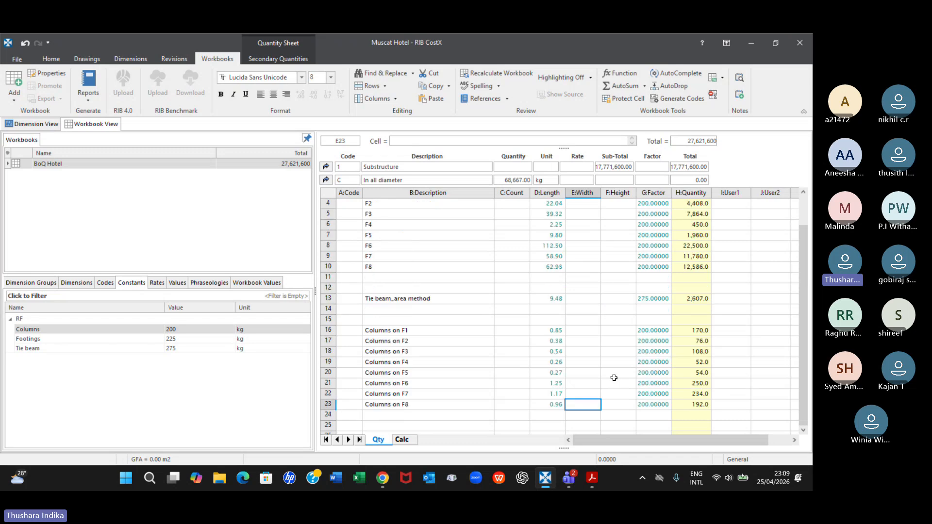
left_click(326, 180)
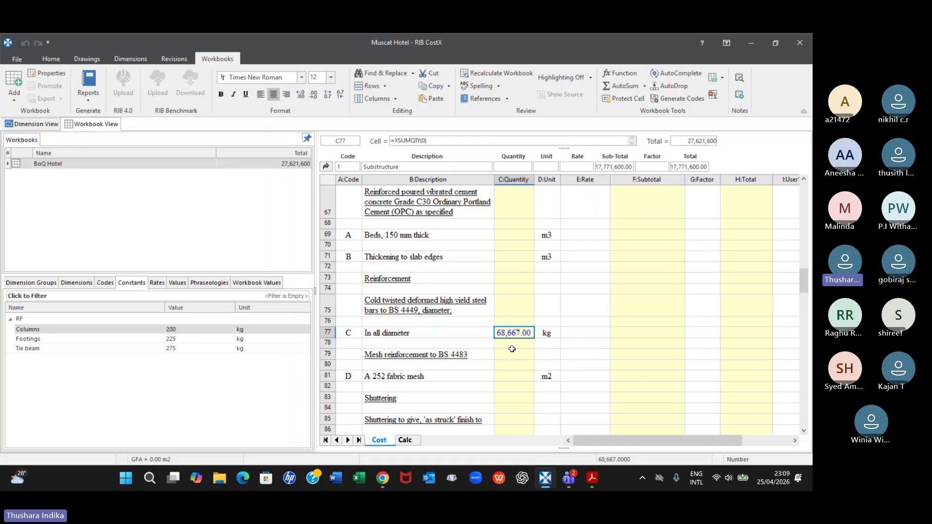
Review the Tie beam and Columns constants and the properties of rate C002, Concrete for tie beams, without changing them
left_click(175, 349)
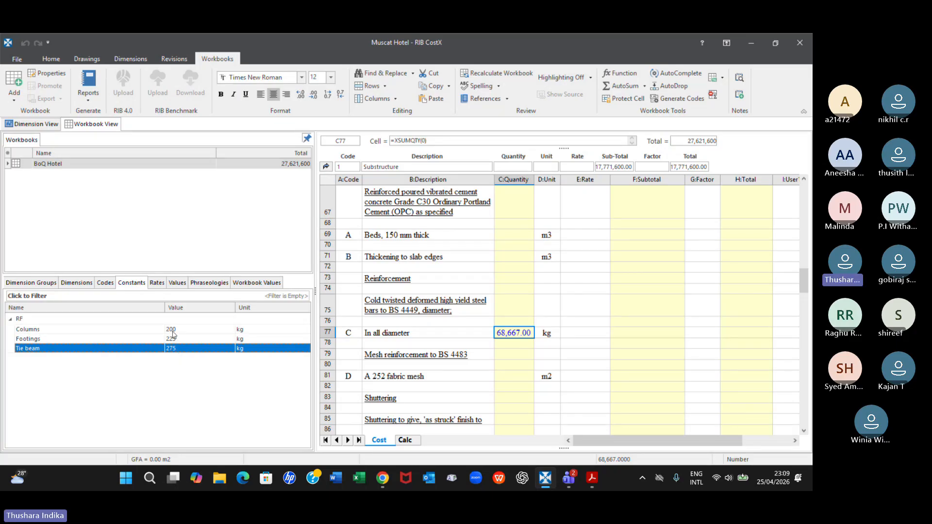
left_click(172, 332)
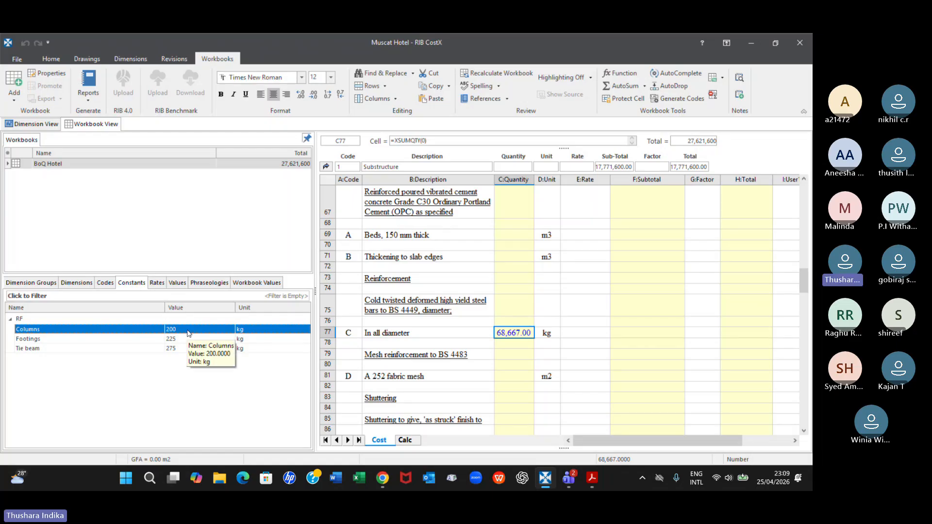
left_click(151, 282)
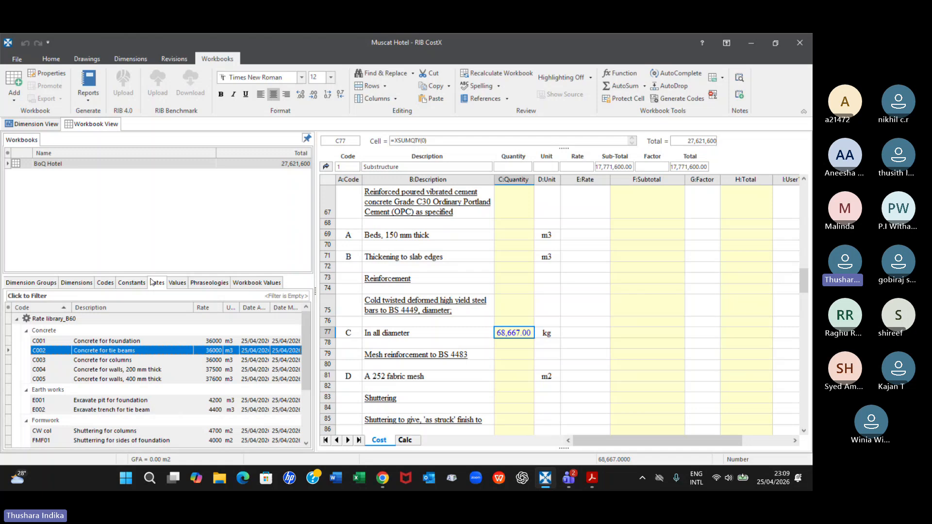
double_click(182, 351)
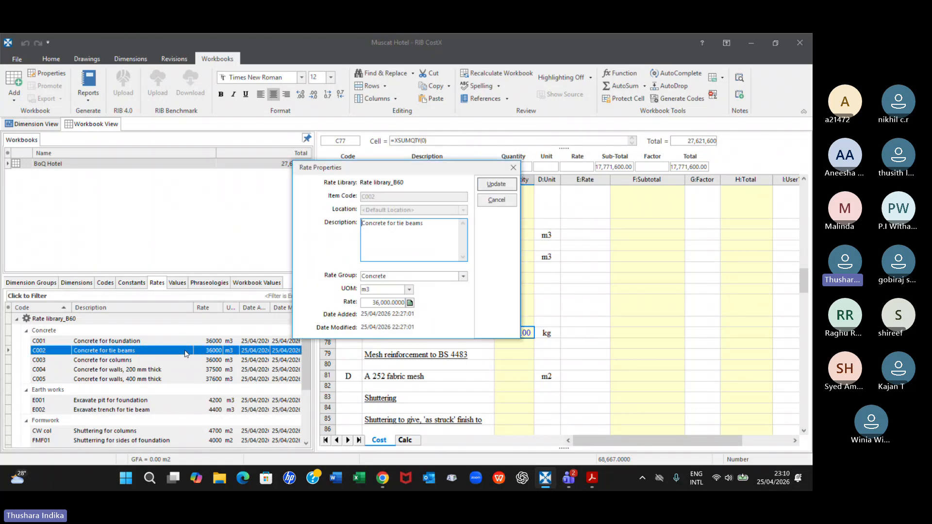
left_click(517, 171)
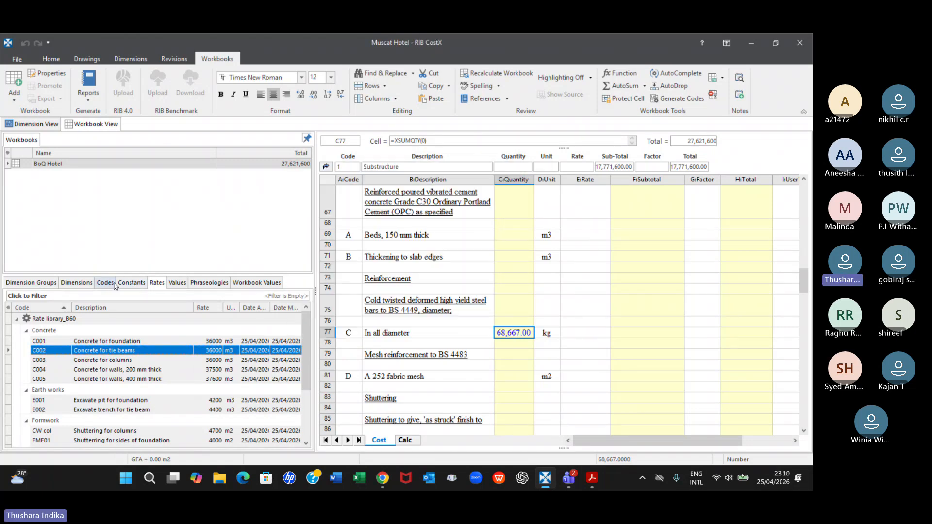
Bring up the constants in System Administration and select the Columns constant in the RF folder
left_click(132, 283)
left_click(175, 330)
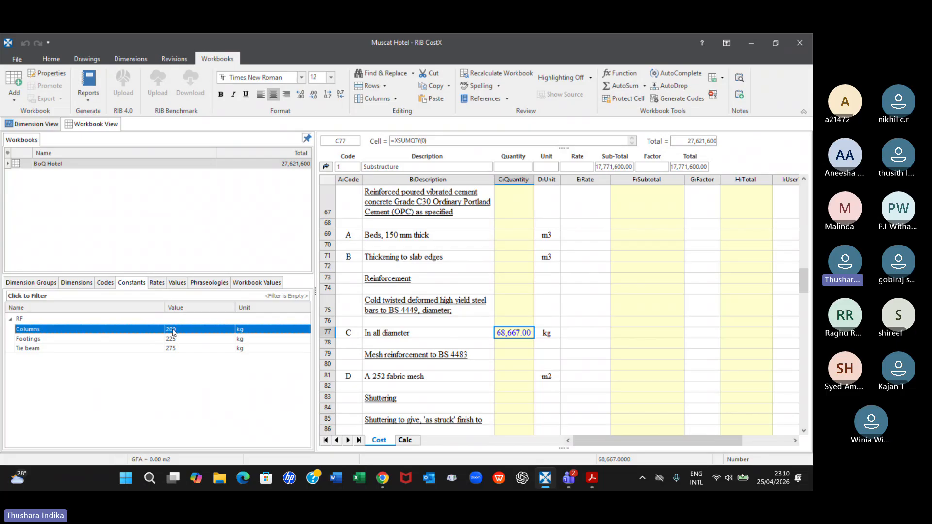
left_click(18, 58)
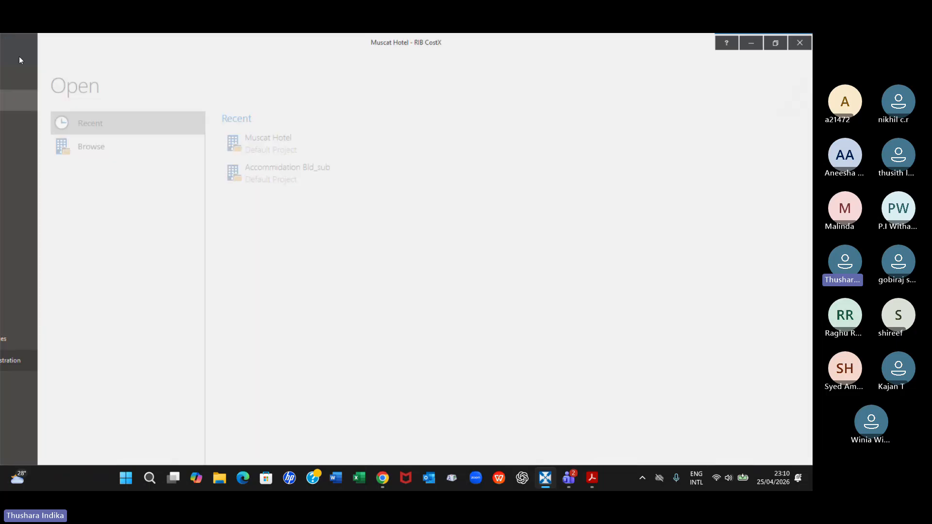
left_click(25, 362)
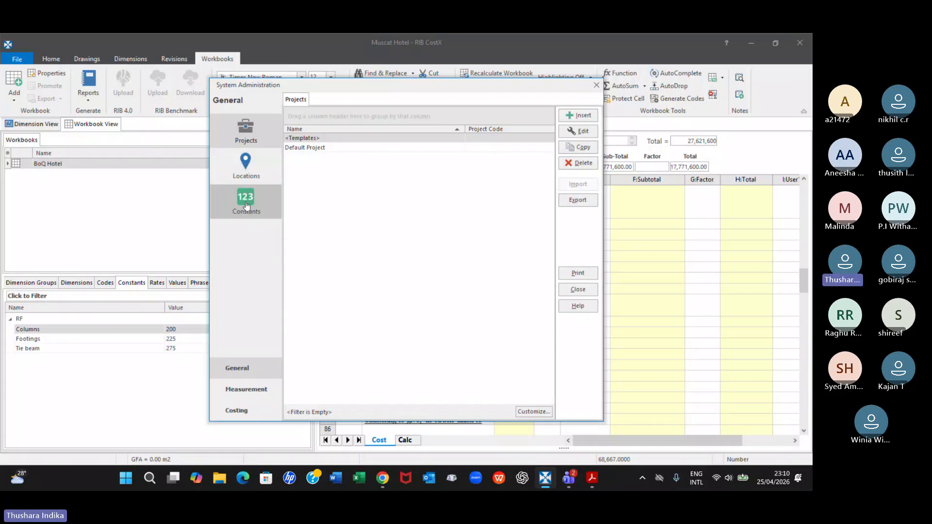
left_click(244, 205)
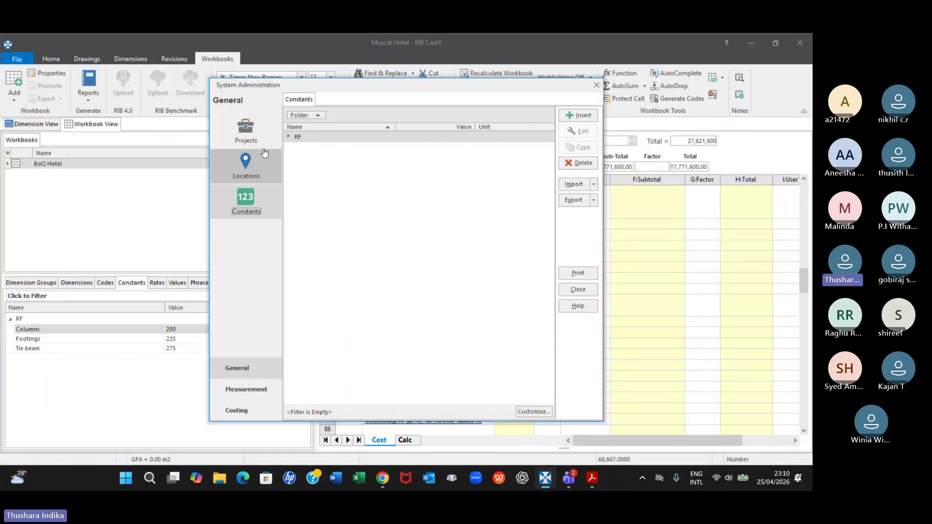
double_click(298, 138)
left_click(327, 148)
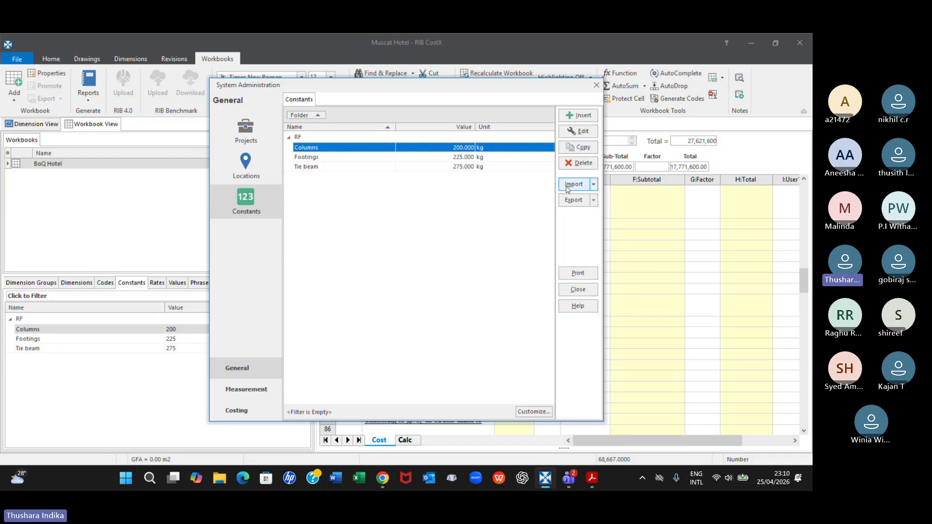
Set the Columns constant's value to 275, update it, and leave System Administration
left_click(575, 132)
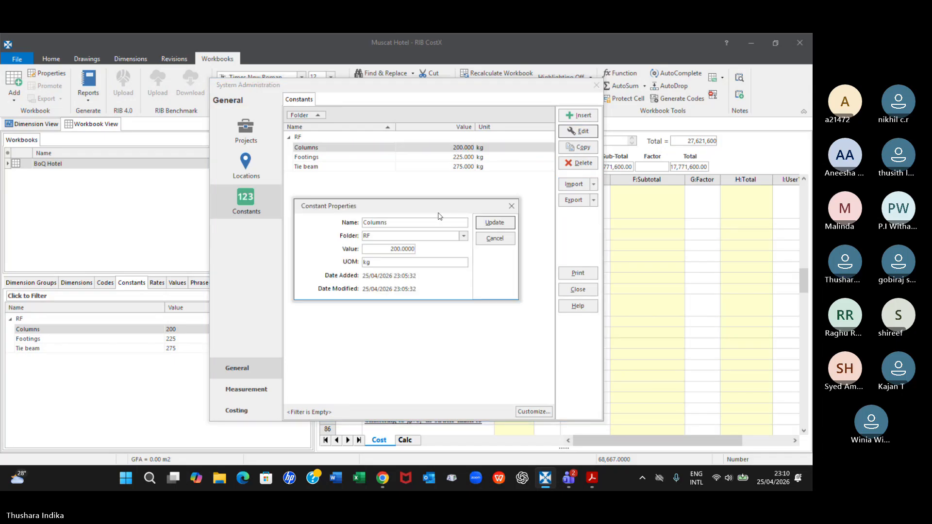
left_click(394, 248)
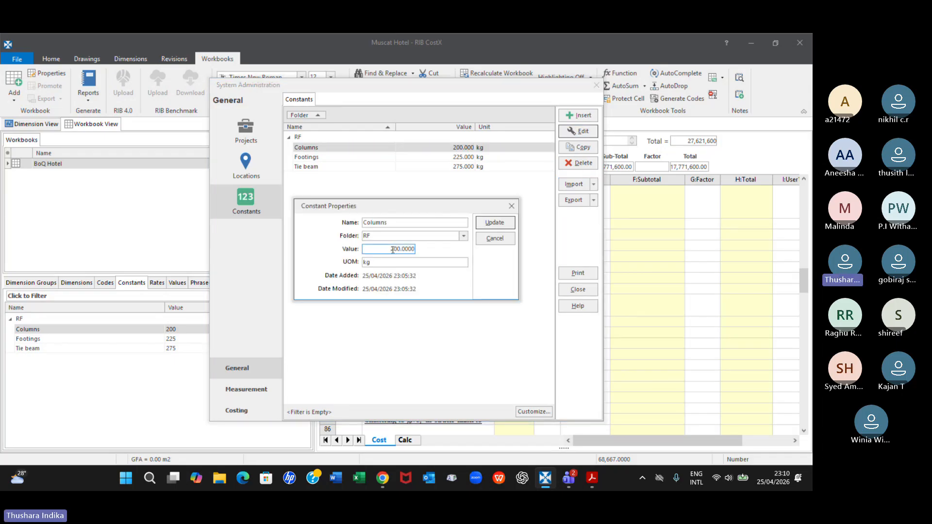
left_click(399, 249)
key("BackSpace")
key("BackSpace")
key("BackSpace")
type("27")
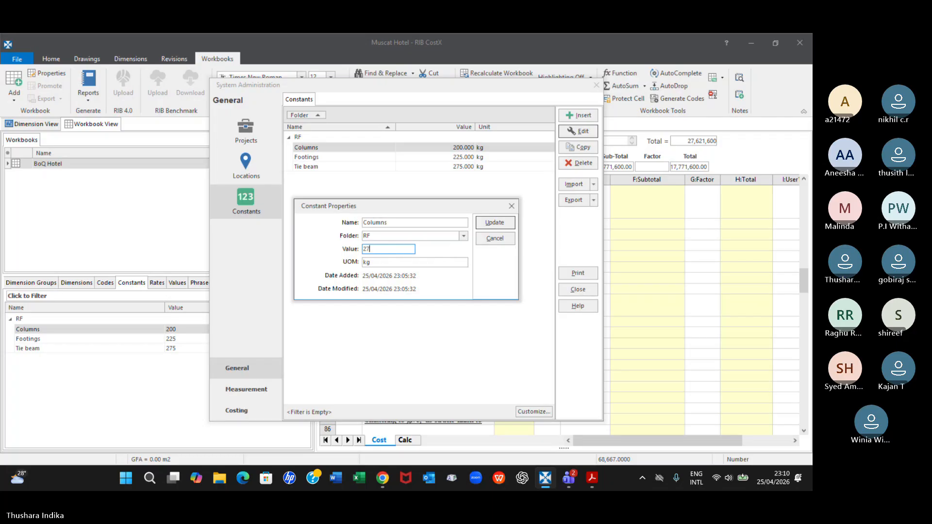
type("5")
left_click(493, 223)
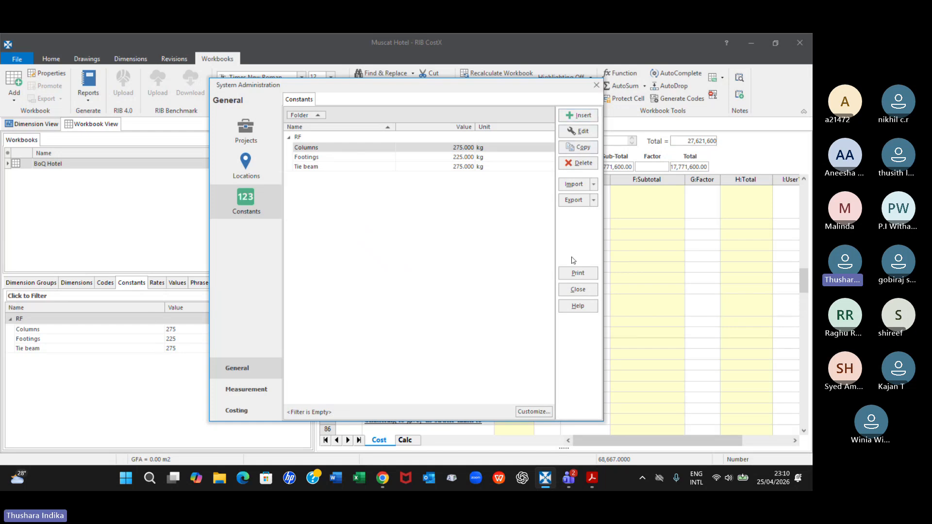
left_click(596, 87)
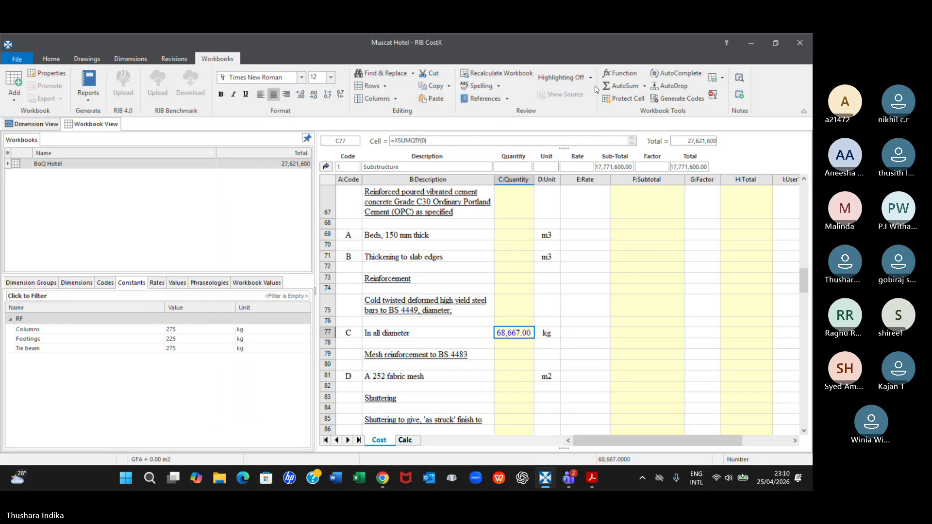
Check the factors and quantities in the In all diameter quantity sheet, including the column rows, and return to the cost sheet
left_click(196, 334)
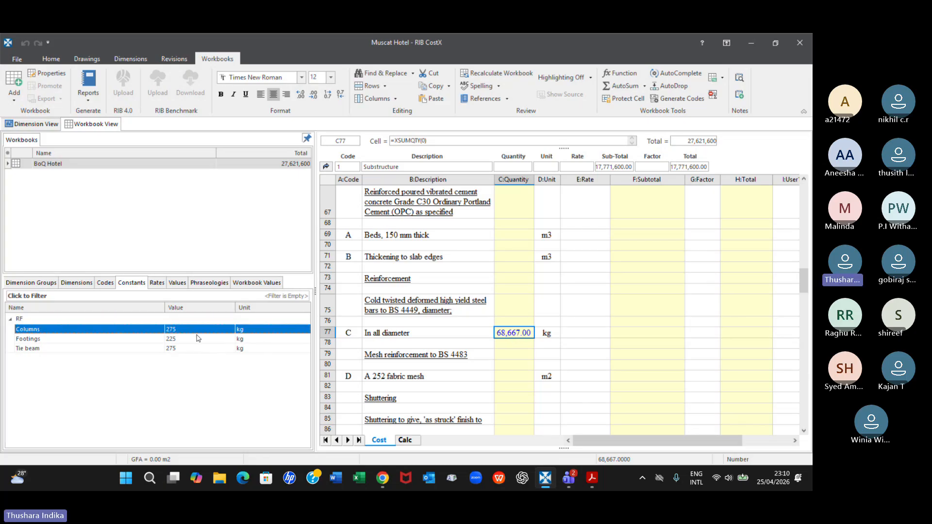
double_click(522, 333)
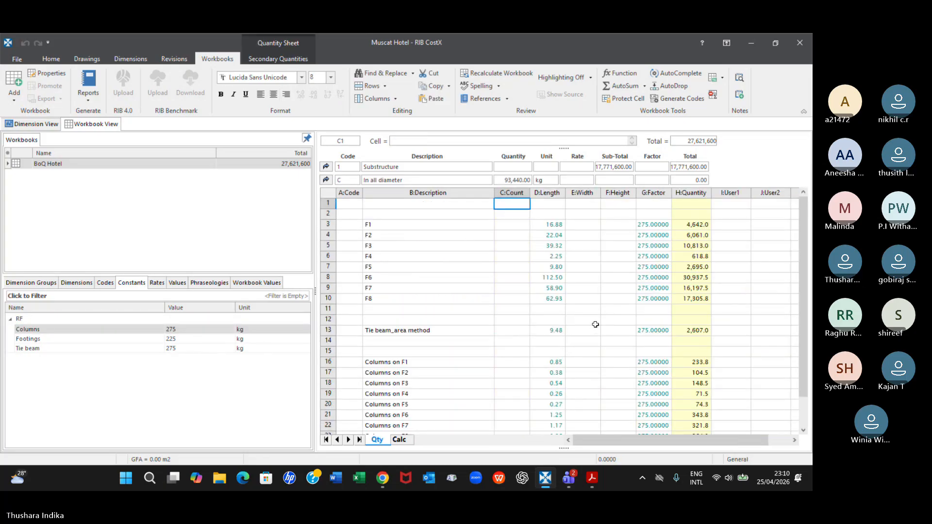
scroll(633, 332, "down", 1)
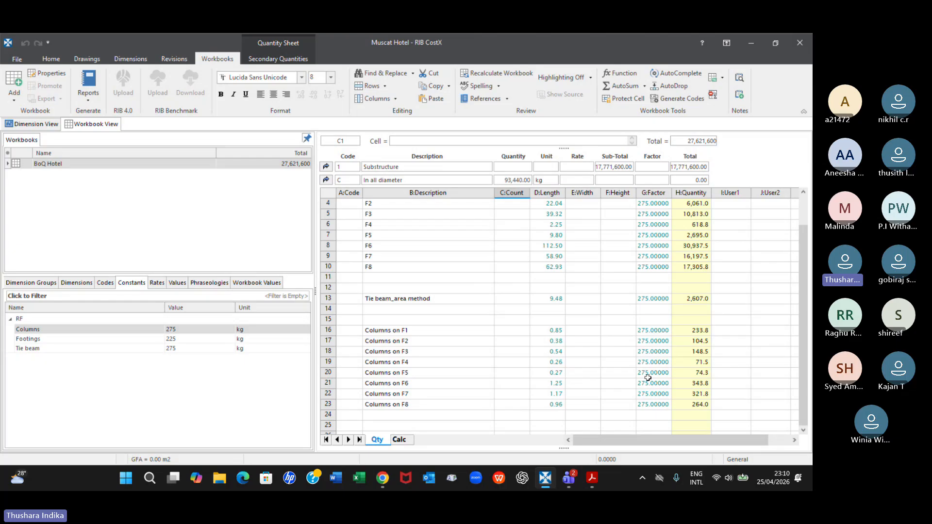
left_click(323, 179)
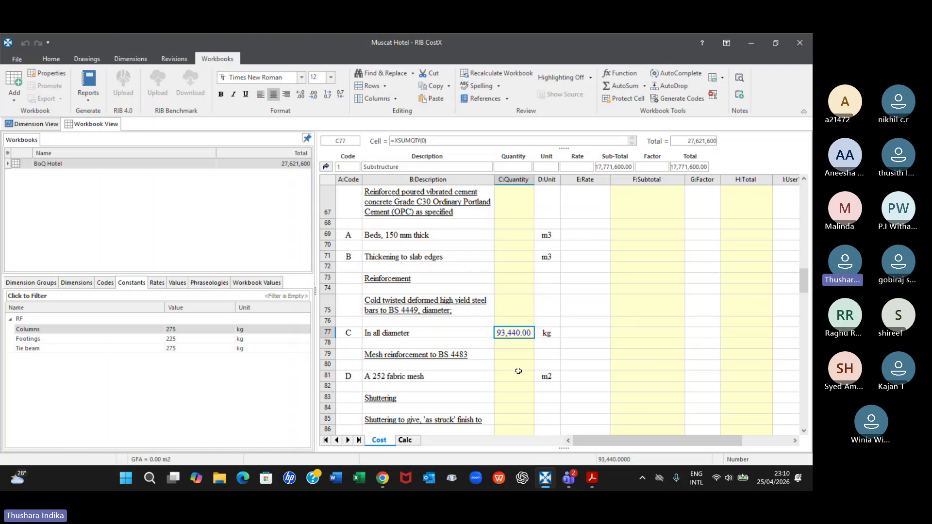
Review the Footings and Tie beam constants, and look through the dimension groups from the footings to the doors
left_click(103, 340)
left_click(114, 348)
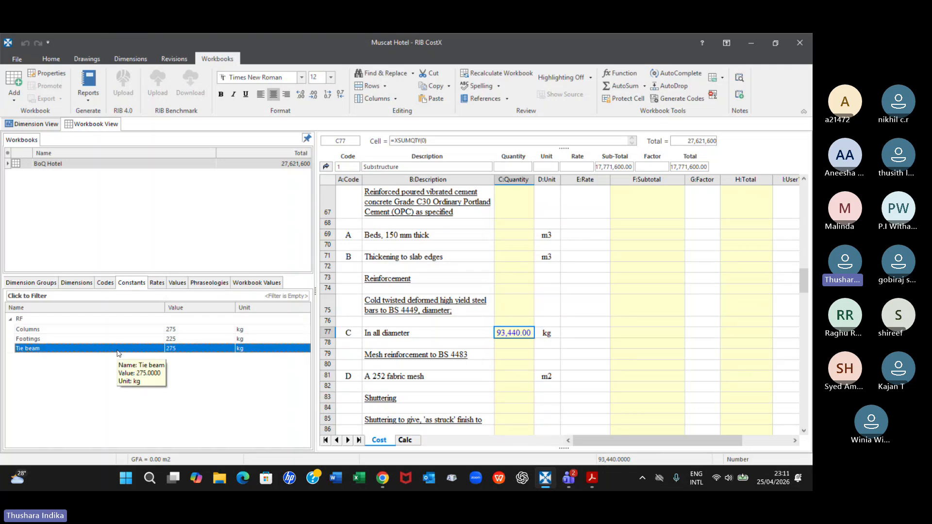
left_click(17, 59)
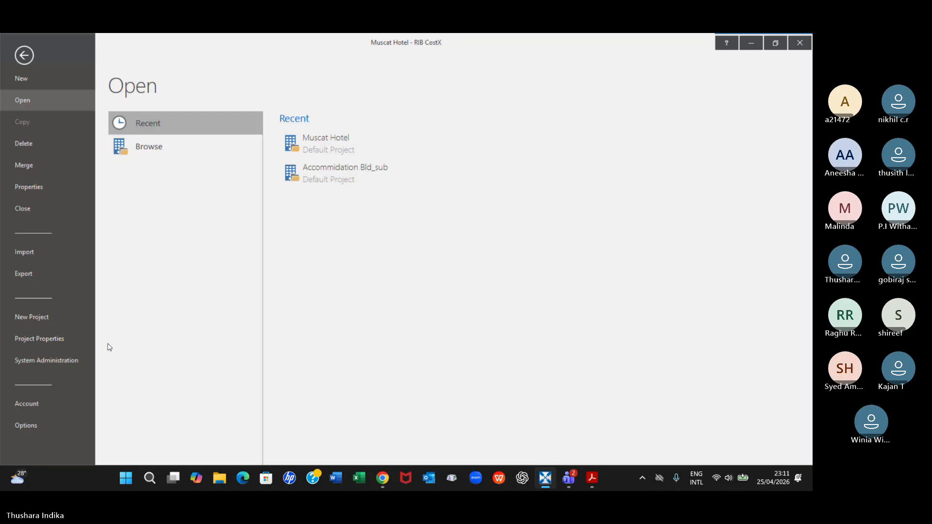
left_click(51, 339)
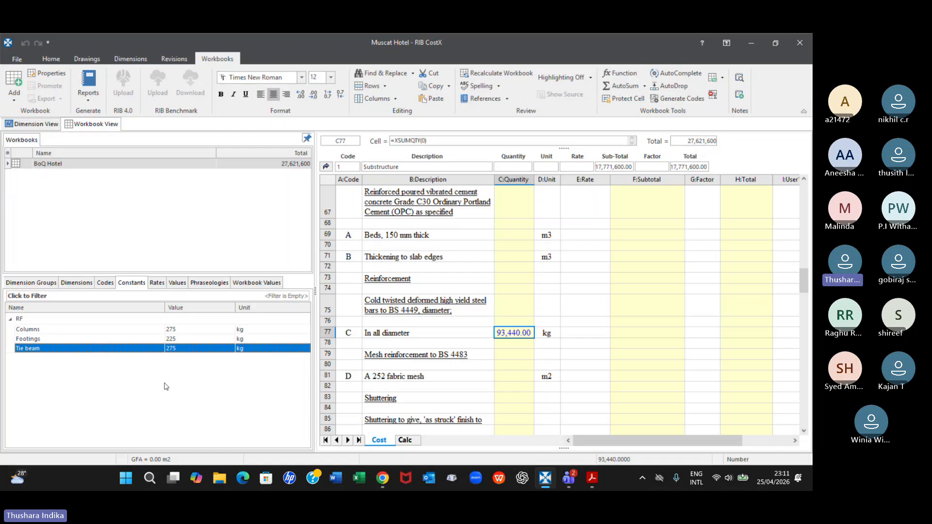
left_click(52, 284)
scroll(112, 391, "down", 3)
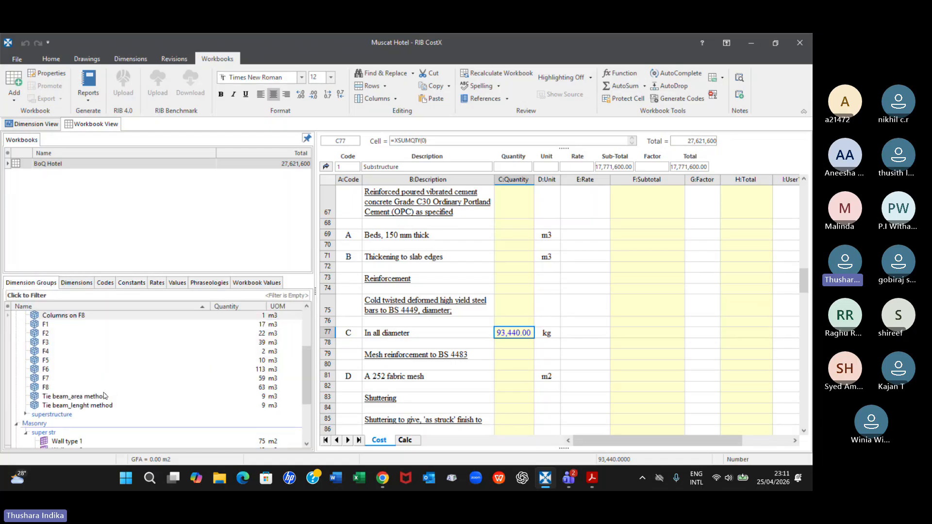
scroll(103, 396, "down", 3)
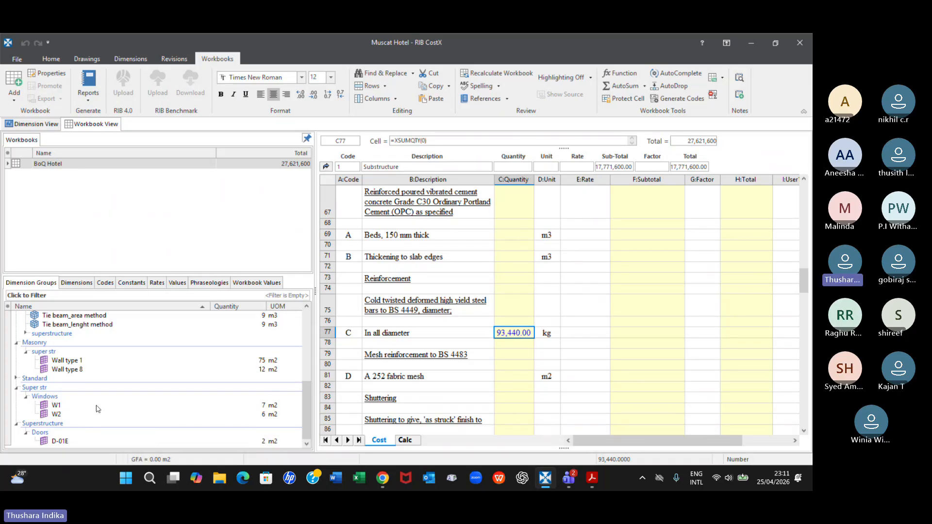
mouse_move(81, 409)
left_click(131, 282)
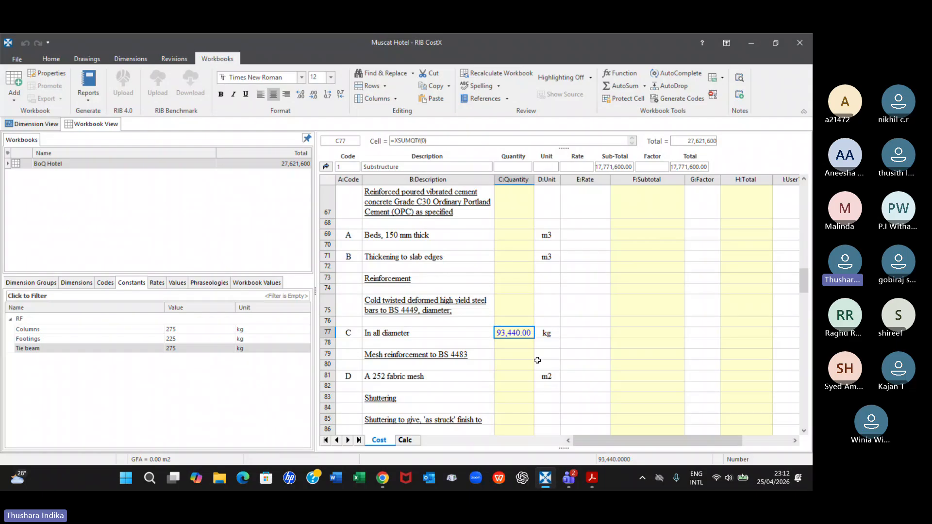
Examine the F1 row's linked volume in the In all diameter quantity sheet, and return to that item's quantity on the cost sheet
double_click(524, 334)
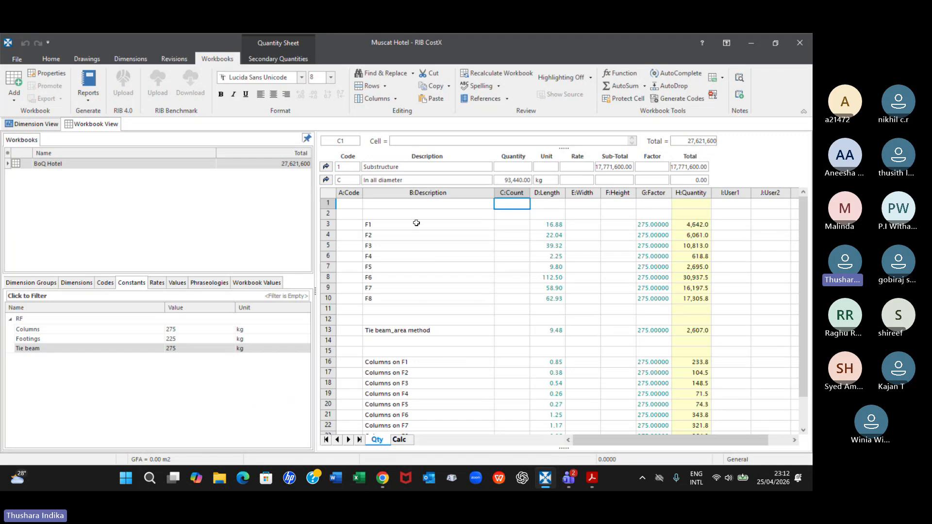
left_click(549, 227)
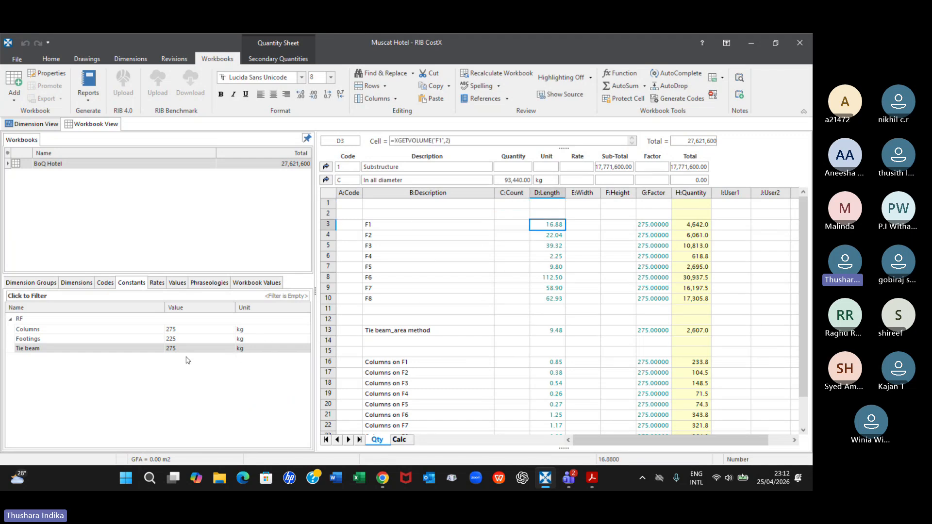
left_click(611, 225)
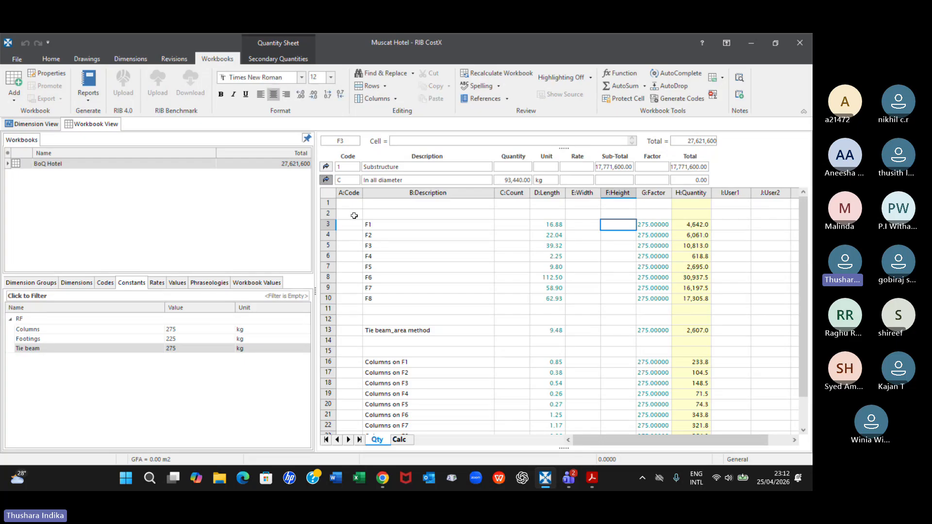
left_click(327, 180)
left_click(394, 324)
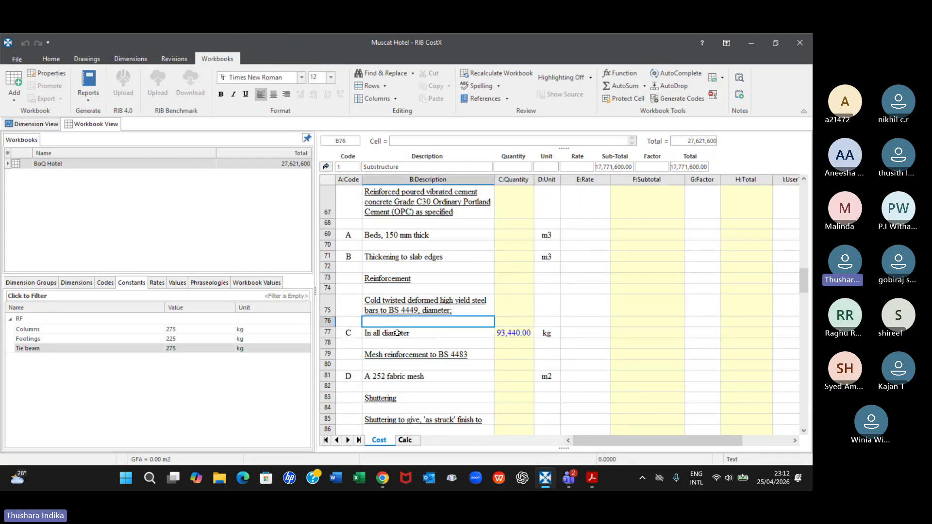
left_click(396, 335)
left_click(514, 332)
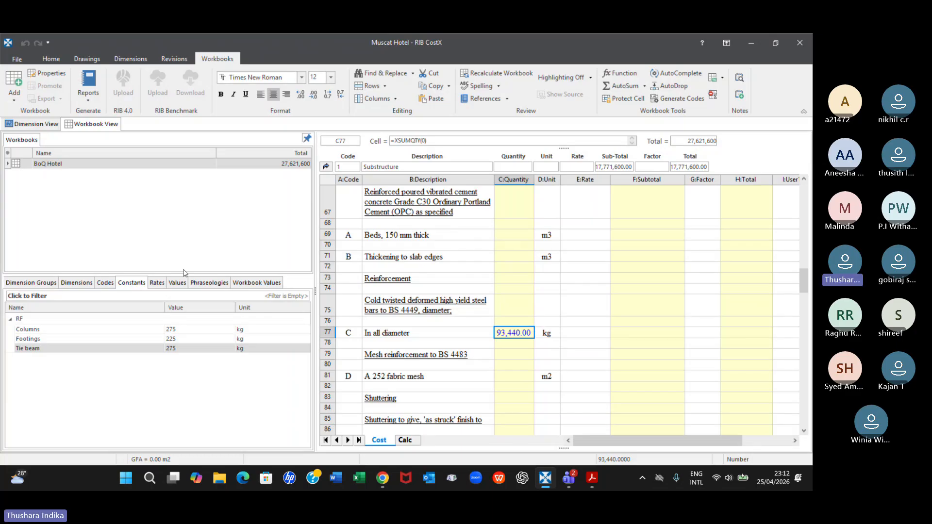
Check the Columns constant and the Columns concrete quantity against the column rows of the In all diameter quantity sheet
left_click(31, 330)
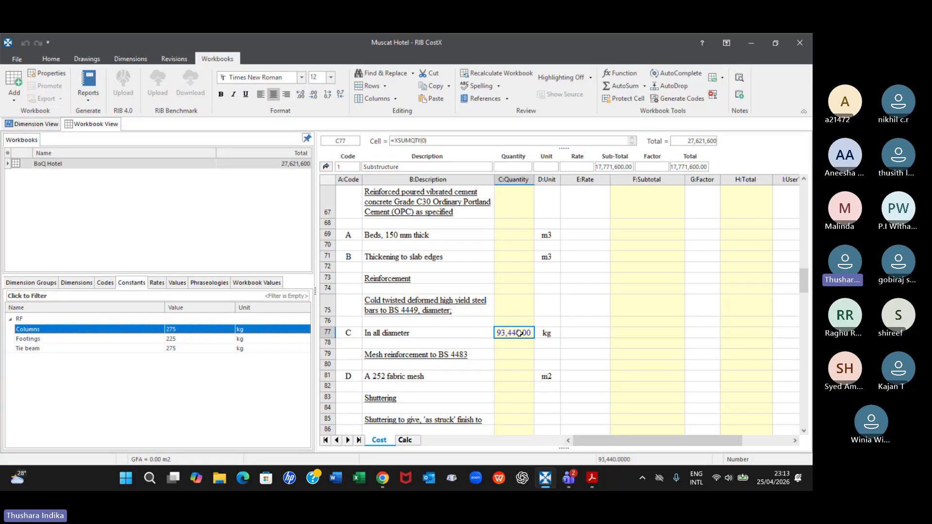
scroll(519, 333, "up", 5)
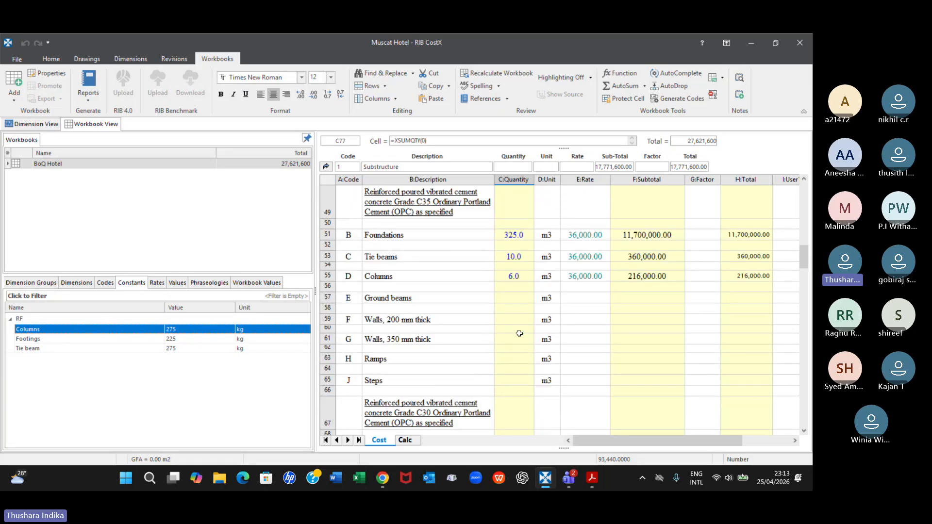
left_click(518, 279)
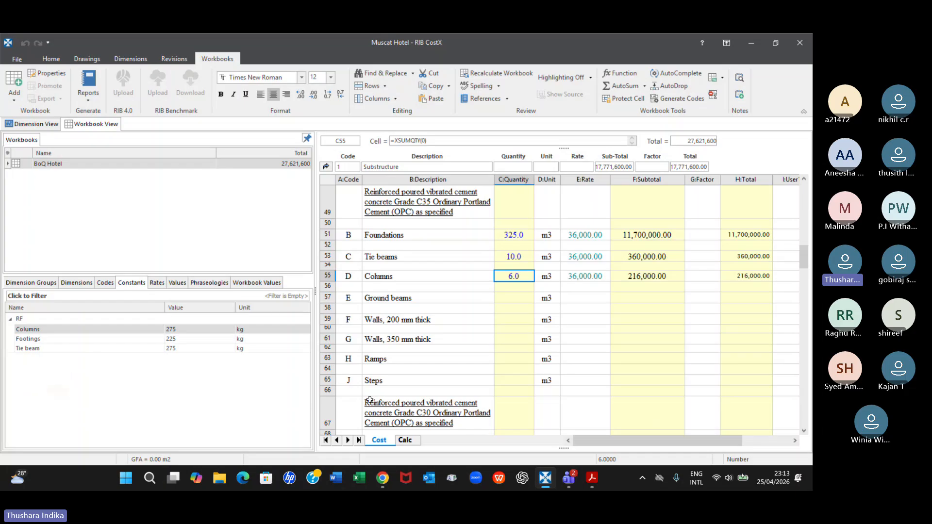
scroll(457, 349, "down", 2)
scroll(457, 349, "down", 4)
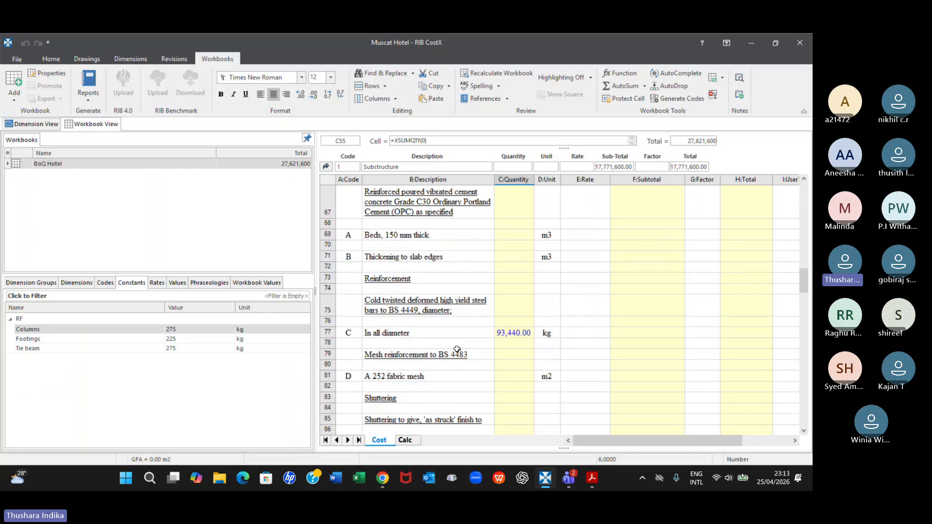
left_click(516, 334)
double_click(515, 334)
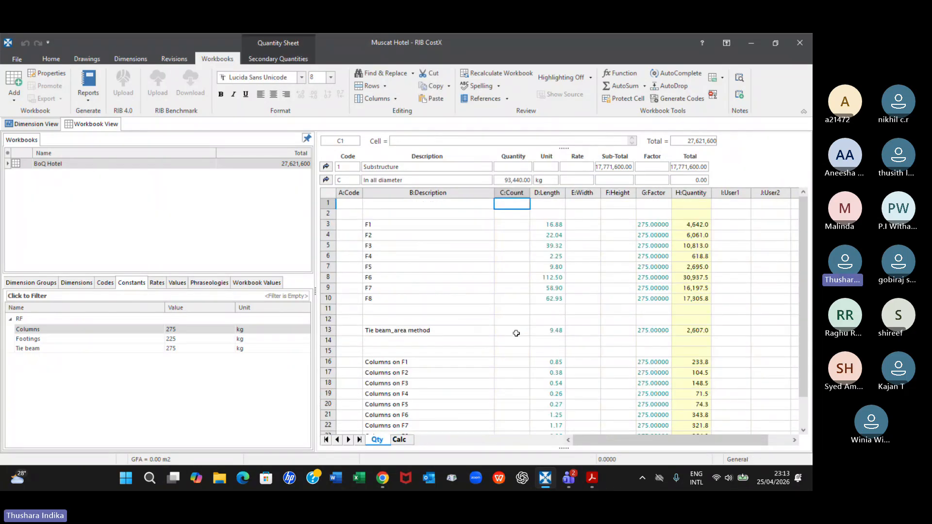
scroll(517, 334, "down", 3)
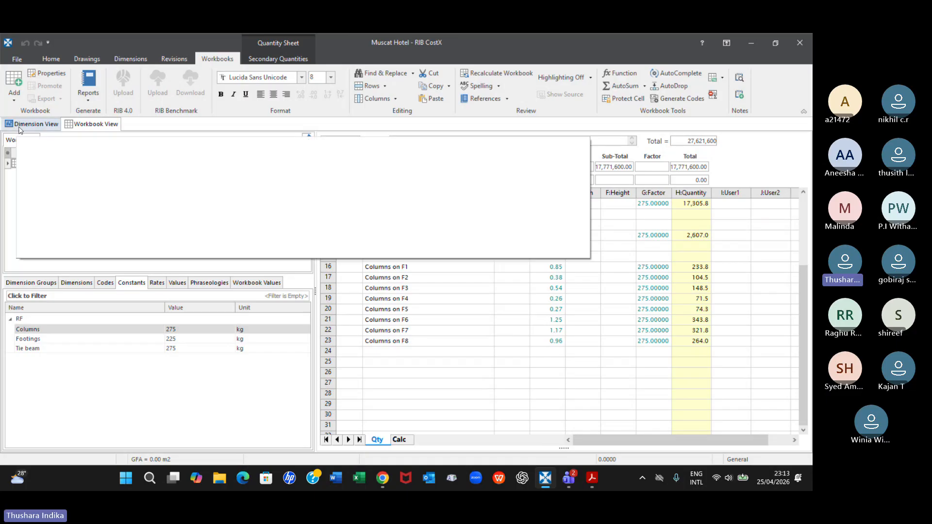
Look through the Costing and General categories of the system administration and open the constants library
left_click(17, 59)
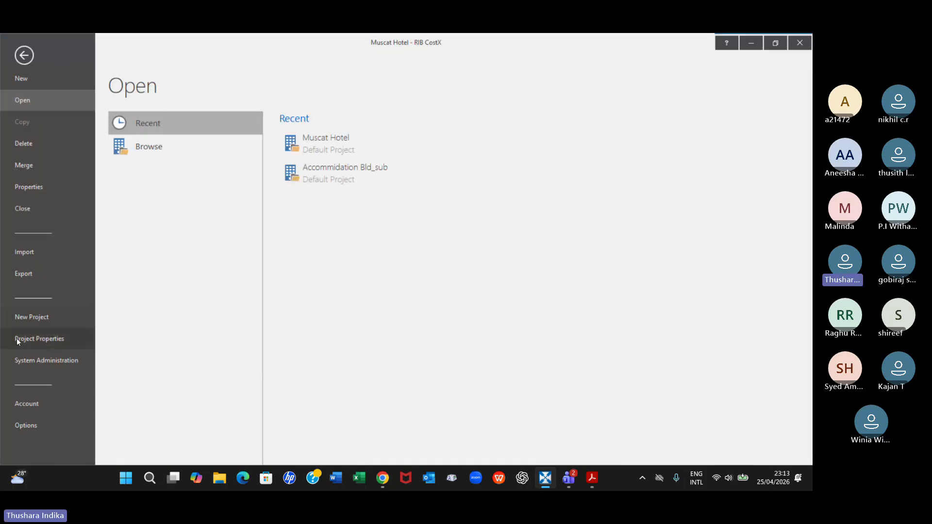
left_click(21, 363)
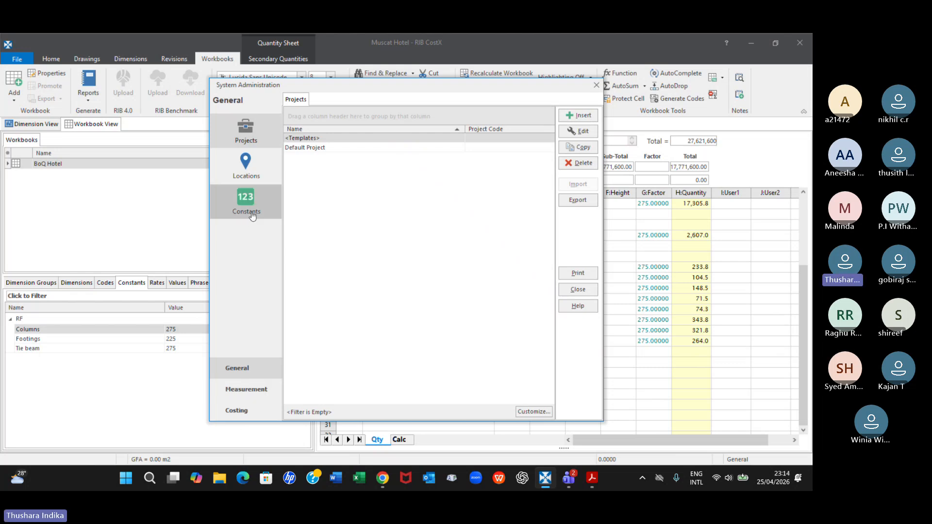
left_click(237, 412)
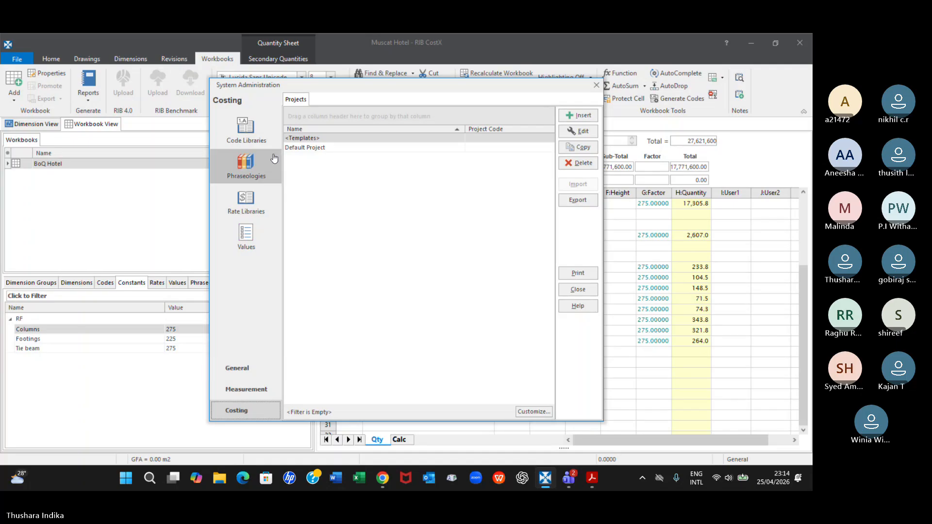
left_click(238, 368)
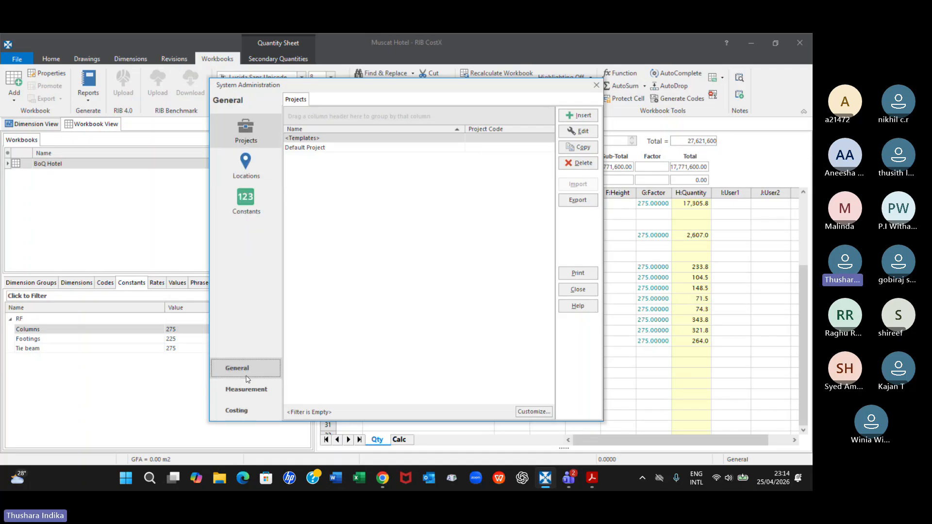
left_click(247, 199)
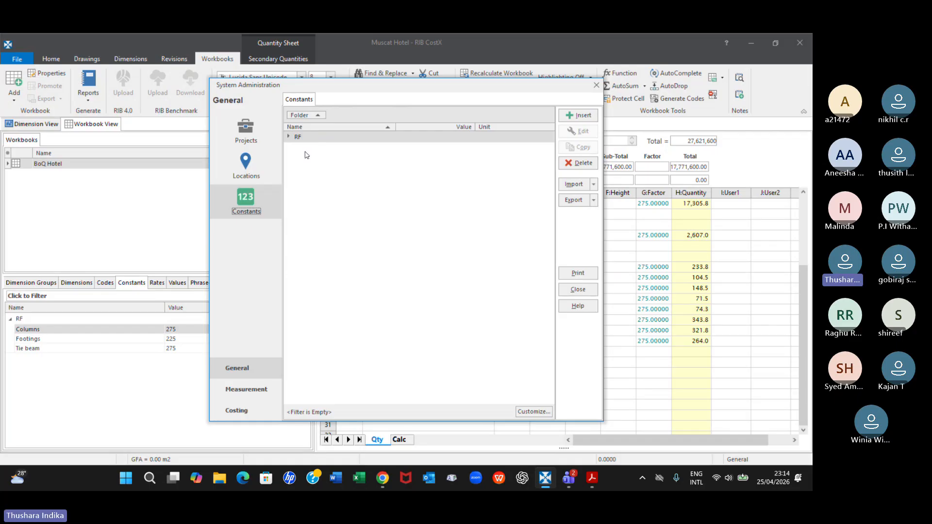
Examine the RF constants and the blank new-constant form with its RF folder option, discard the form, and return to the cost sheet
left_click(584, 117)
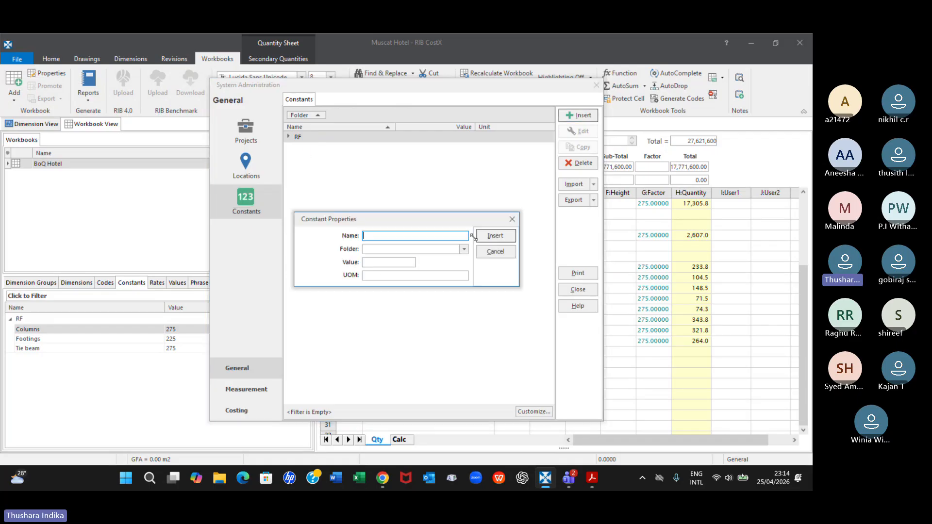
left_click(517, 220)
left_click(311, 148)
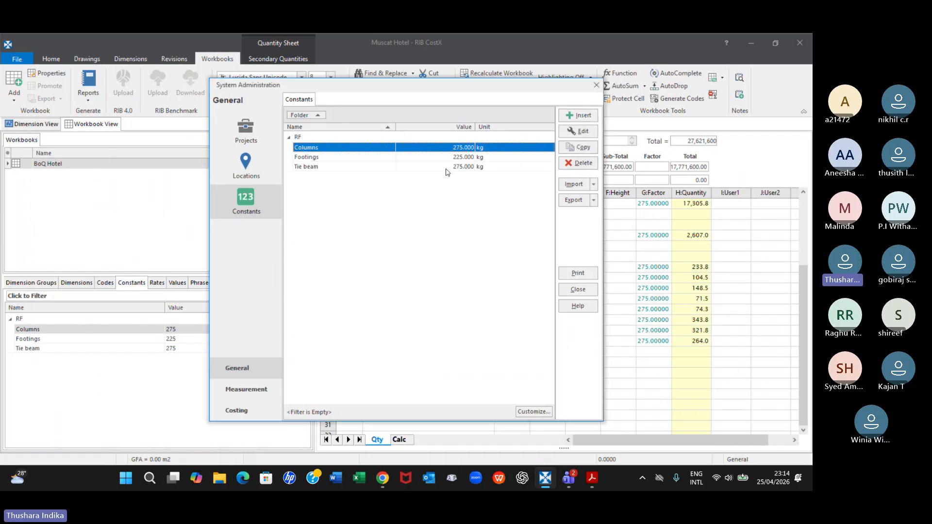
left_click(578, 115)
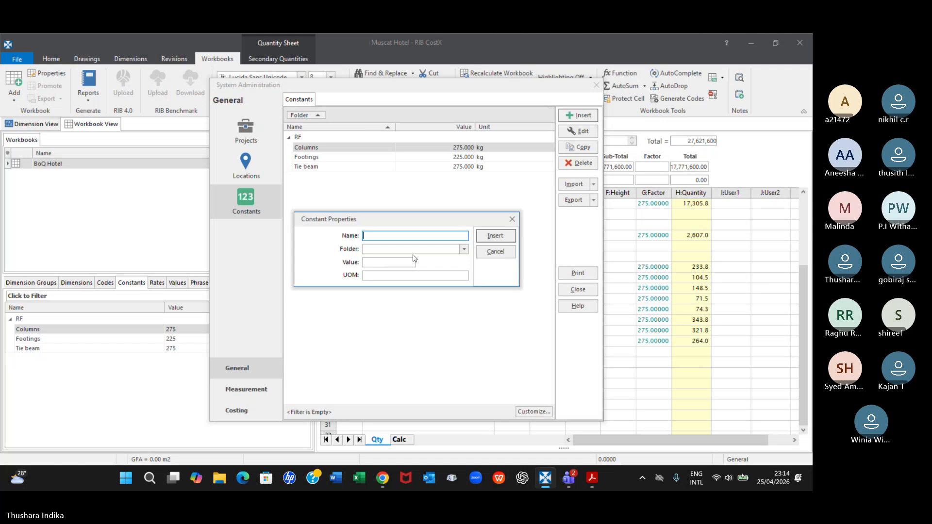
left_click(464, 249)
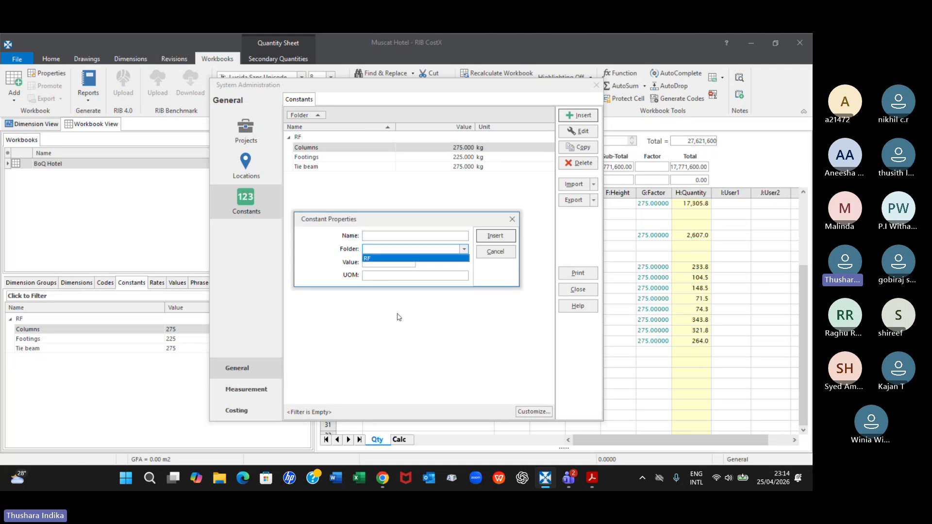
left_click(367, 263)
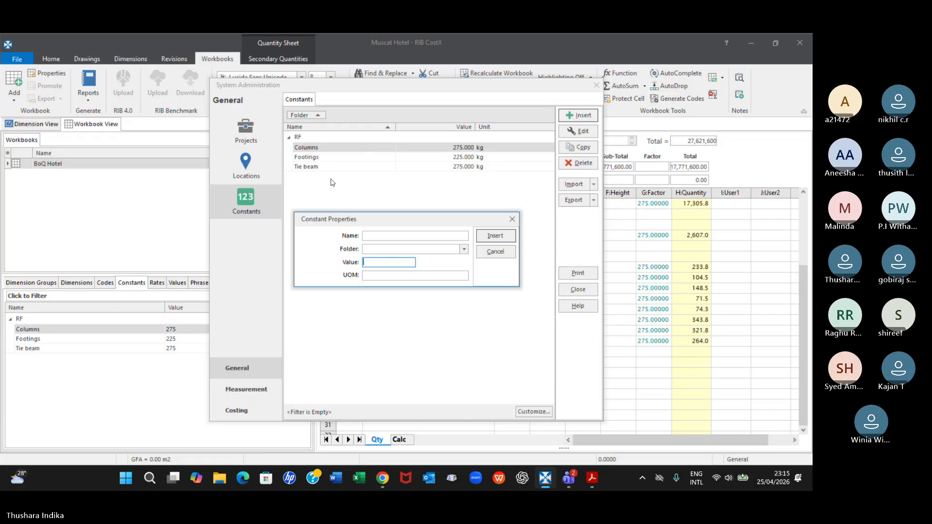
left_click(513, 221)
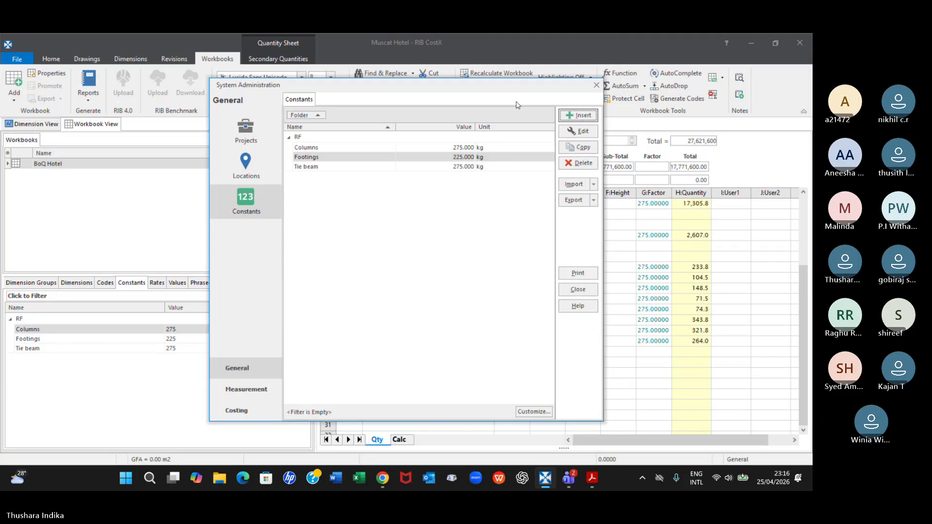
left_click(595, 86)
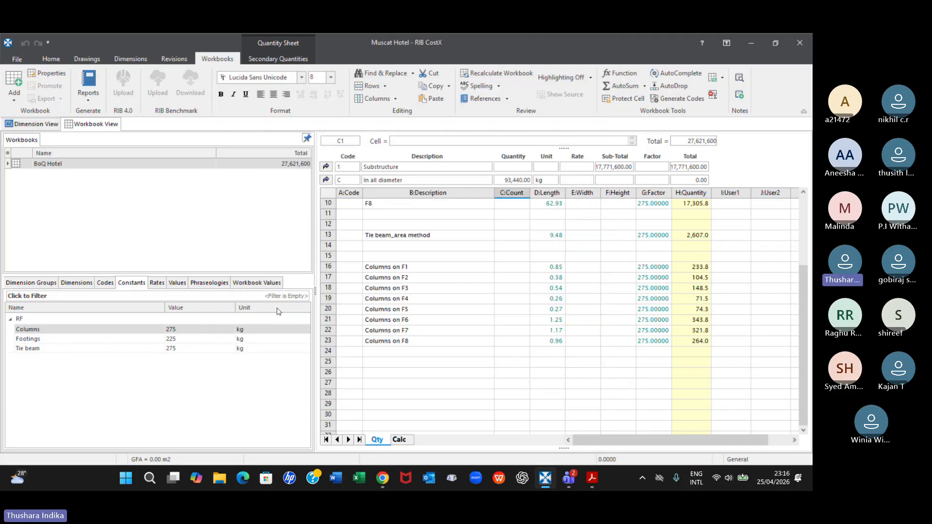
left_click(325, 179)
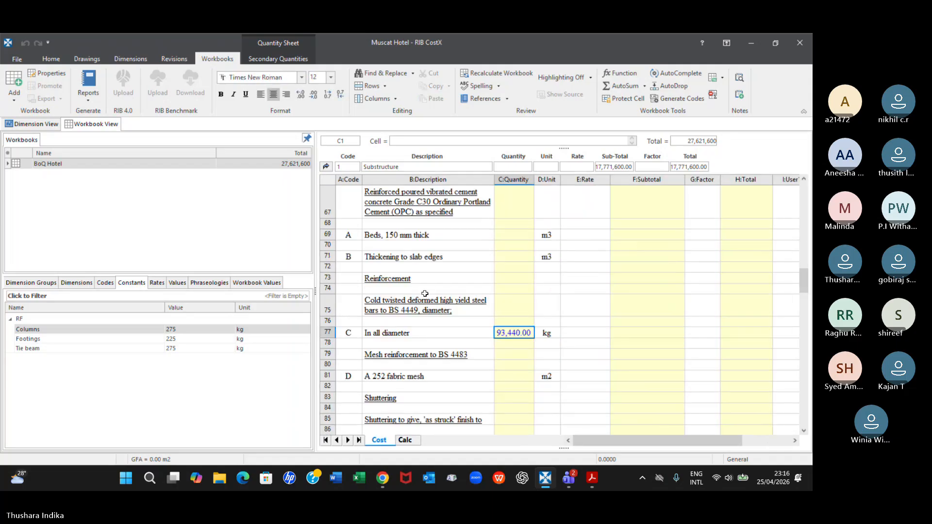
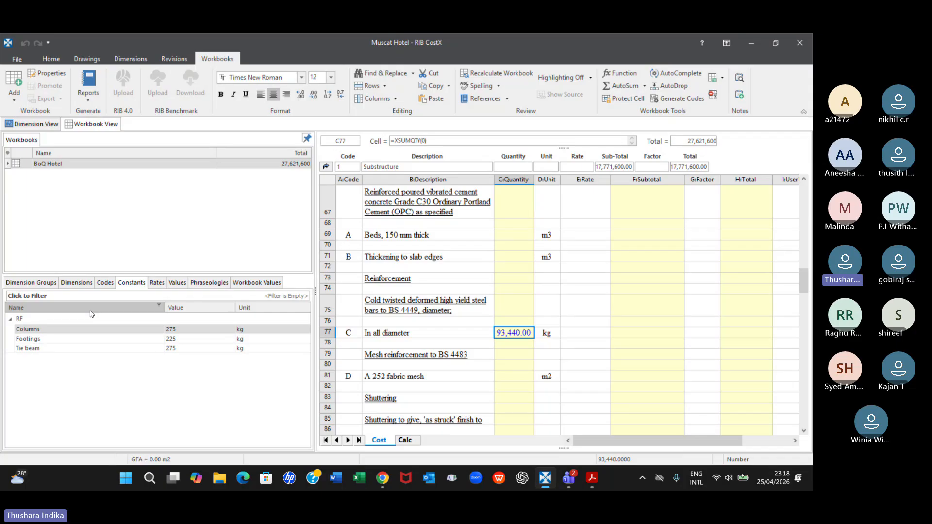
Look through the concrete, earth works, formwork, PCC and window rates of the Rate library_B60 library
left_click(156, 283)
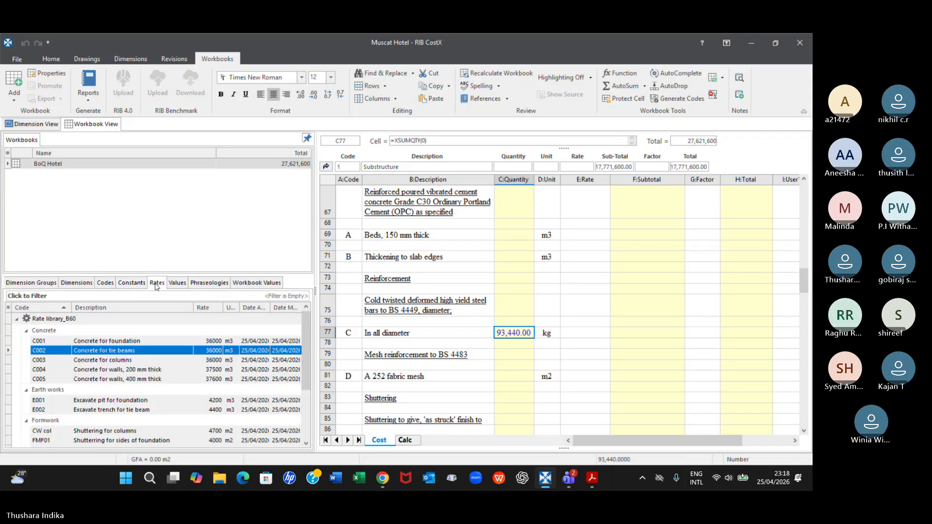
scroll(138, 374, "down", 2)
scroll(157, 340, "down", 2)
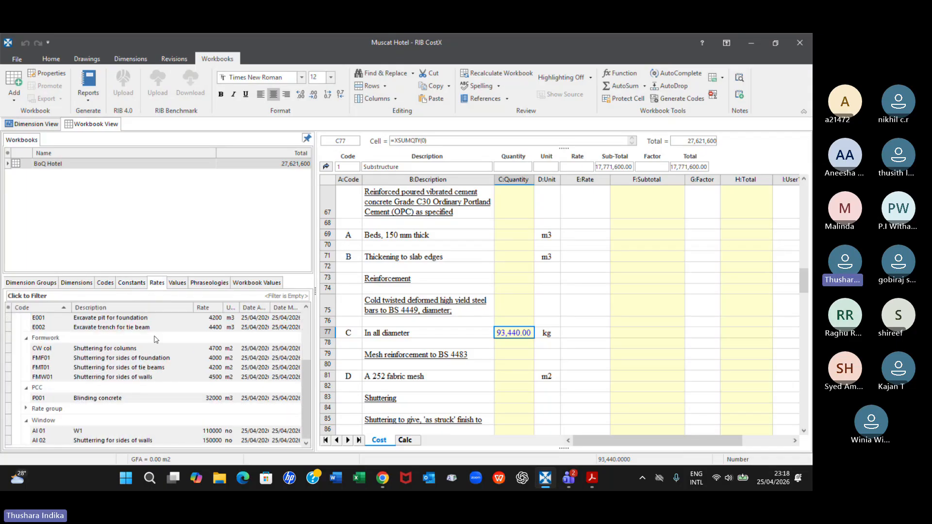
scroll(156, 340, "up", 3)
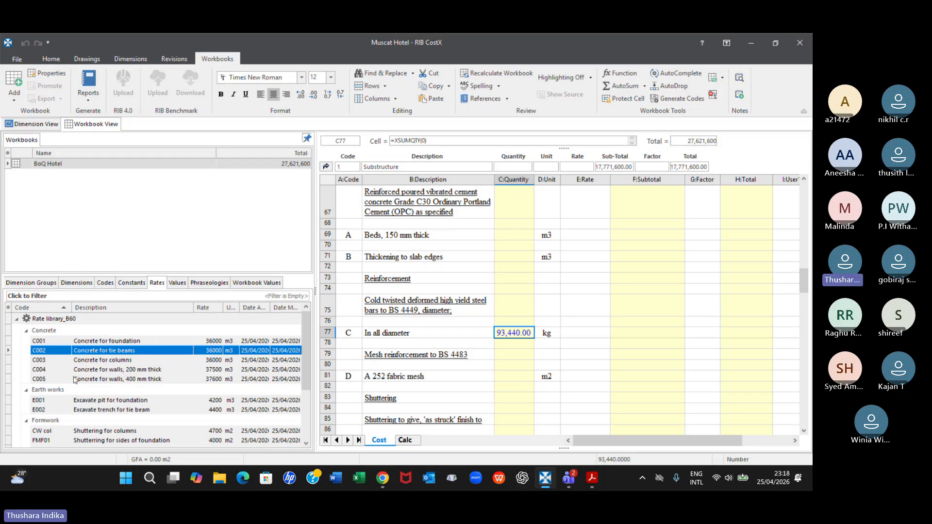
Switch to File Explorer and open the 11_CostX training folder within TIBET in 02_Lecturers
left_click(219, 478)
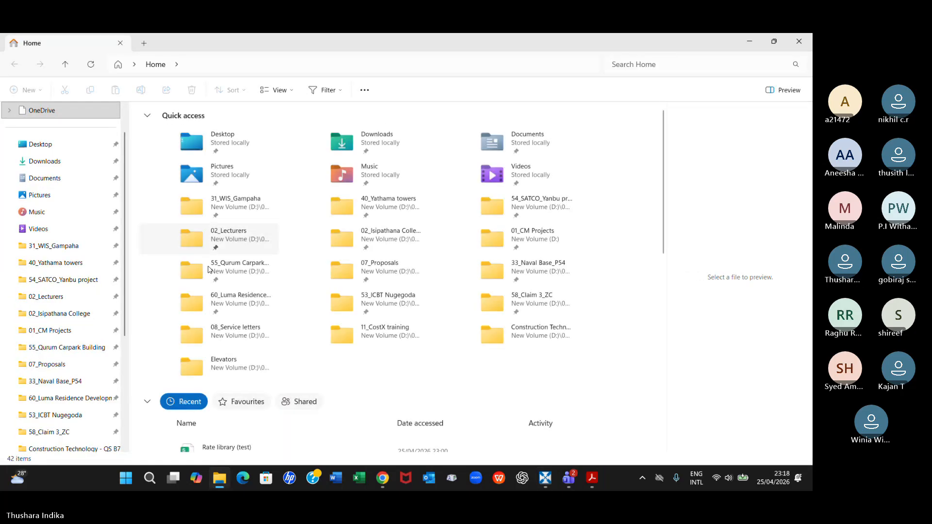
scroll(70, 315, "down", 4)
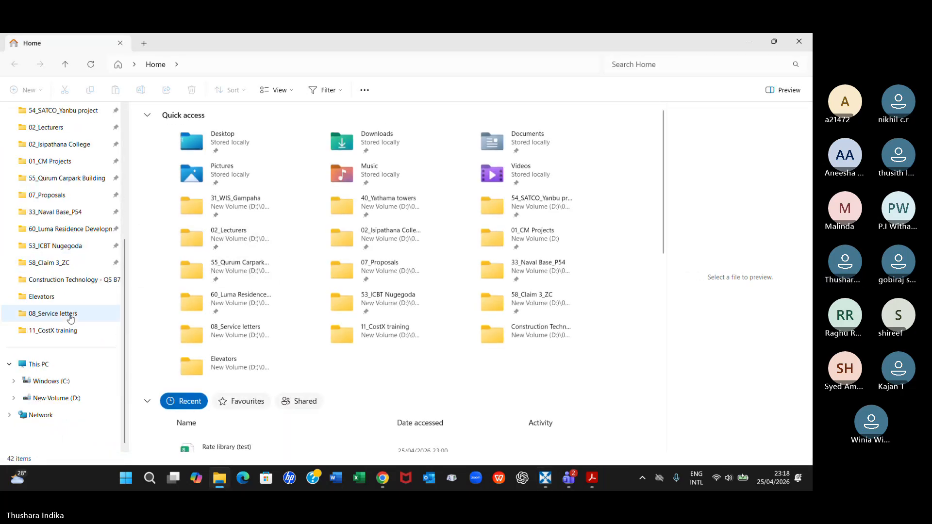
scroll(71, 318, "up", 3)
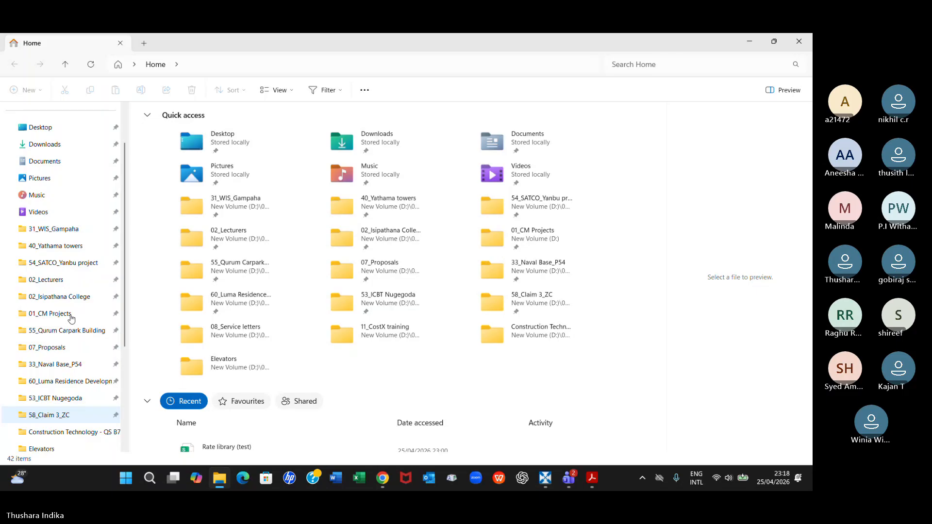
scroll(70, 318, "down", 1)
left_click(67, 230)
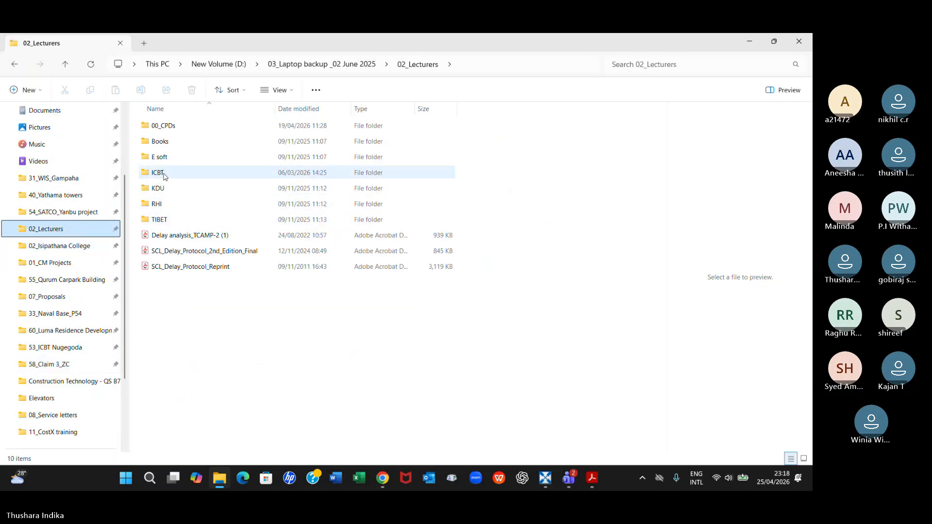
double_click(160, 221)
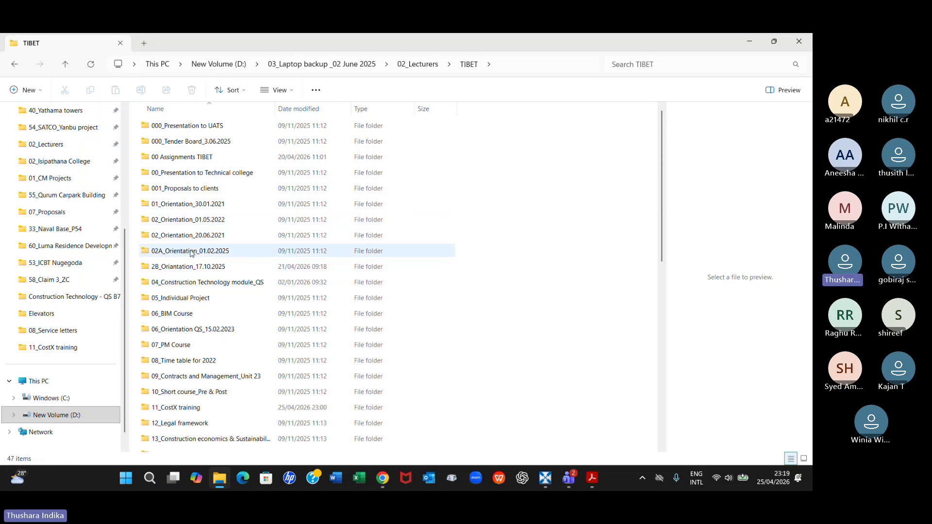
scroll(198, 362, "down", 2)
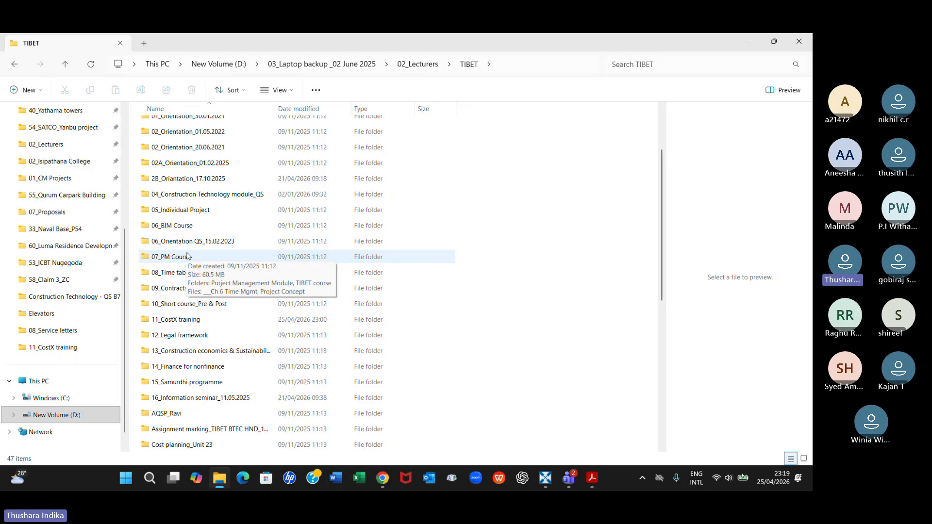
left_click(191, 325)
double_click(192, 326)
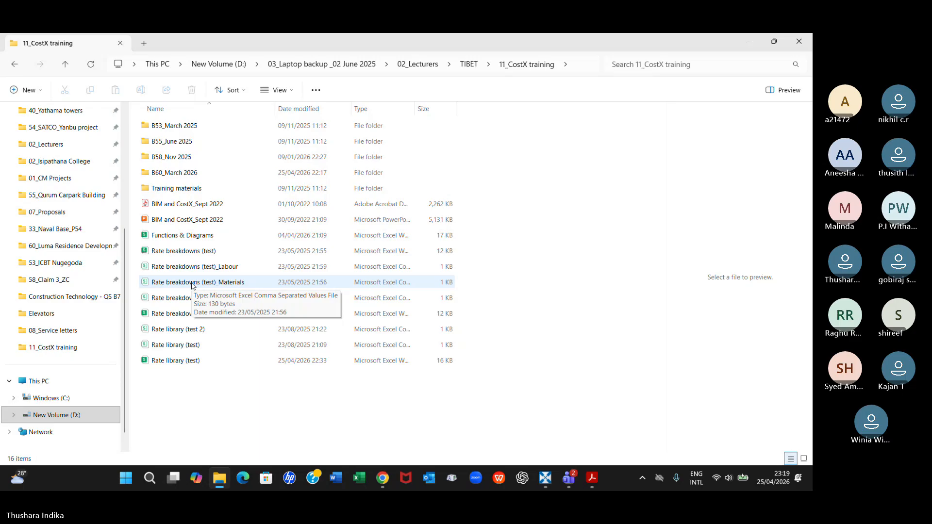
Check the B60_March 2026 folder, return to 11_CostX training and open the Rate breakdowns Excel workbook
double_click(171, 174)
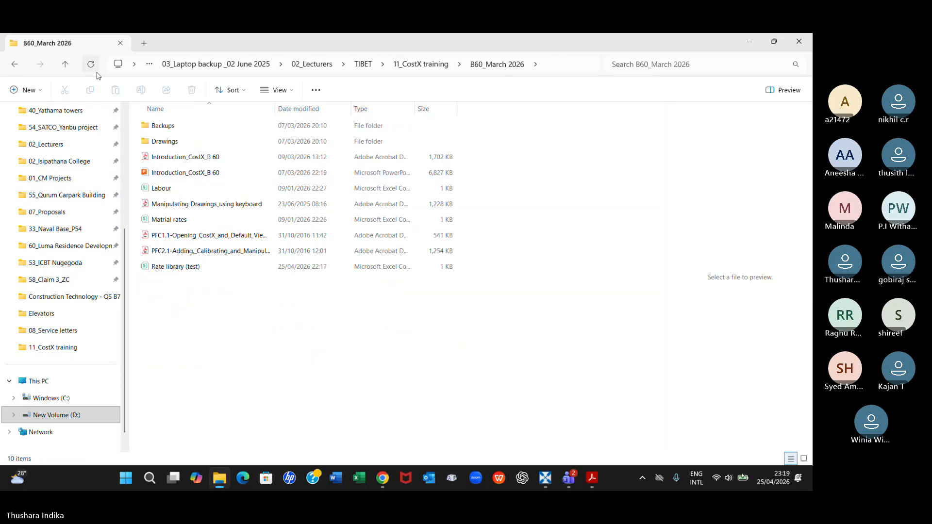
left_click(67, 66)
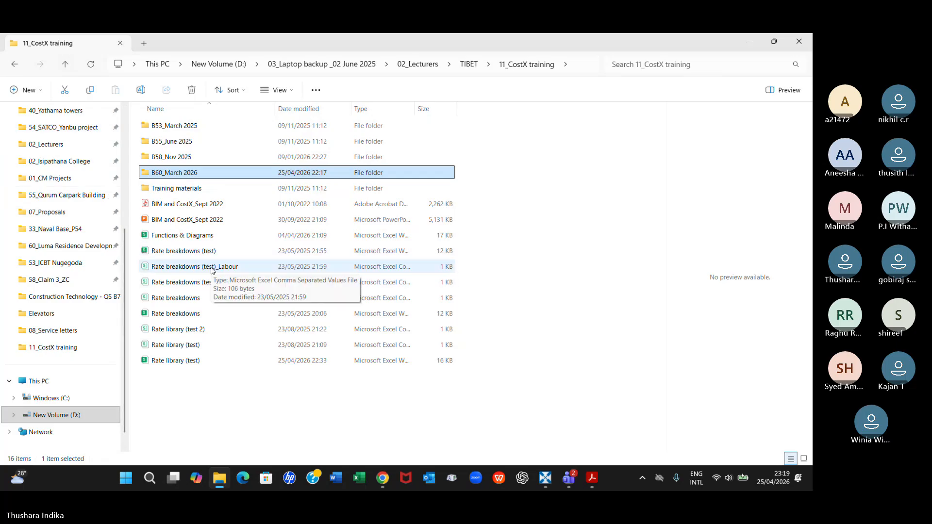
double_click(188, 315)
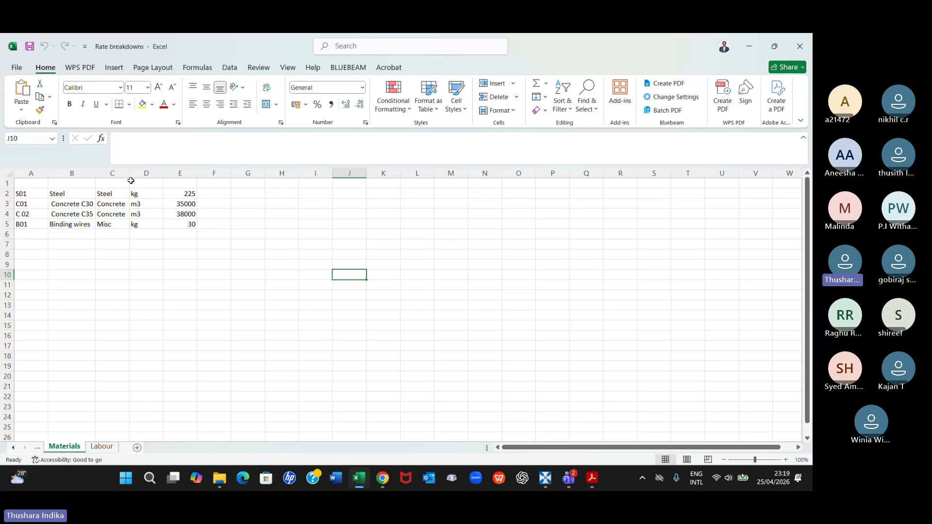
Widen columns B and C of the Materials sheet, and look over the Labour sheet
left_click_drag(129, 173, 144, 246)
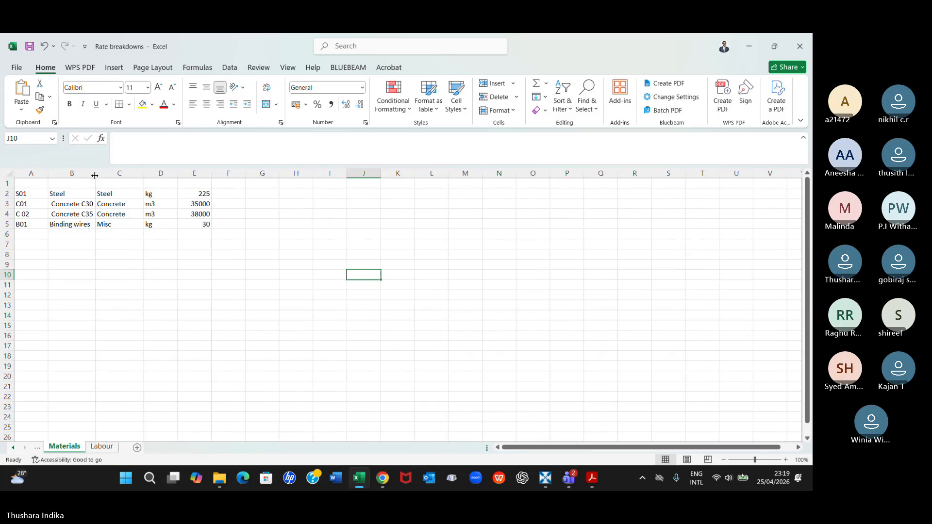
left_click_drag(96, 173, 104, 228)
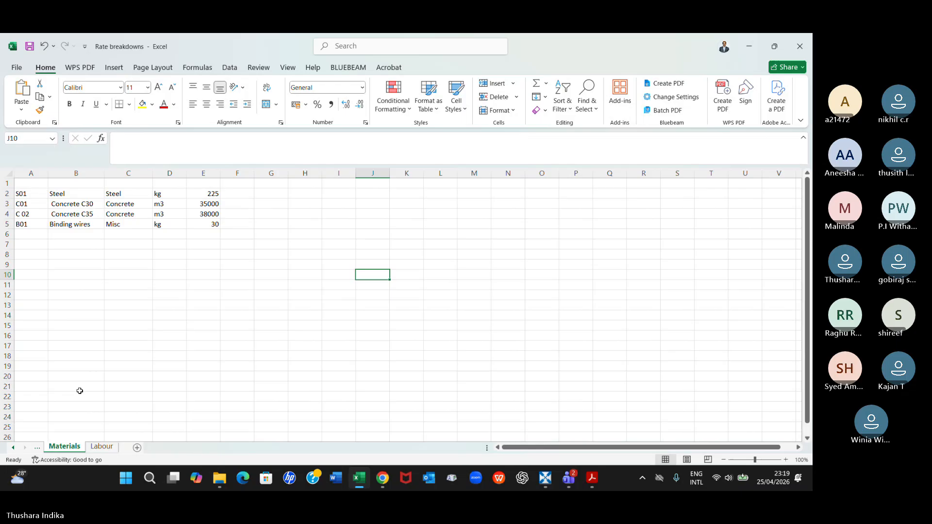
left_click(93, 449)
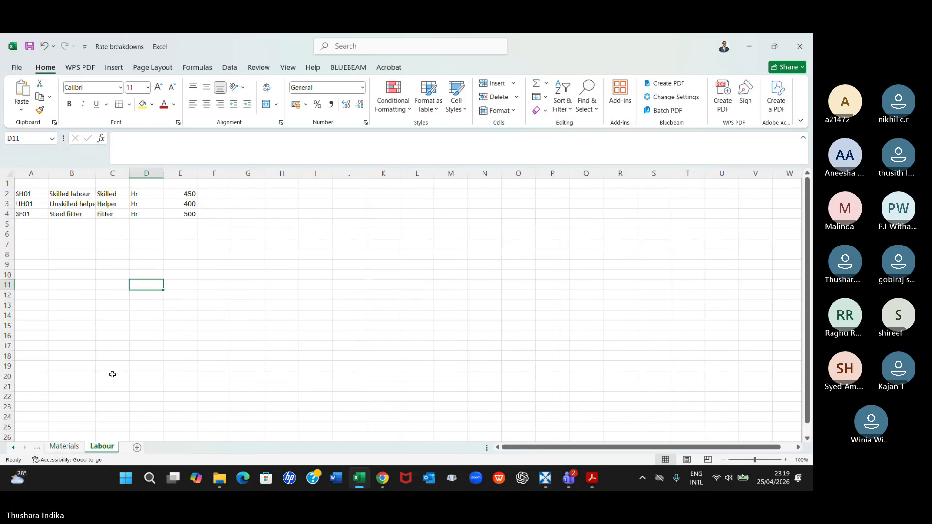
left_click(63, 448)
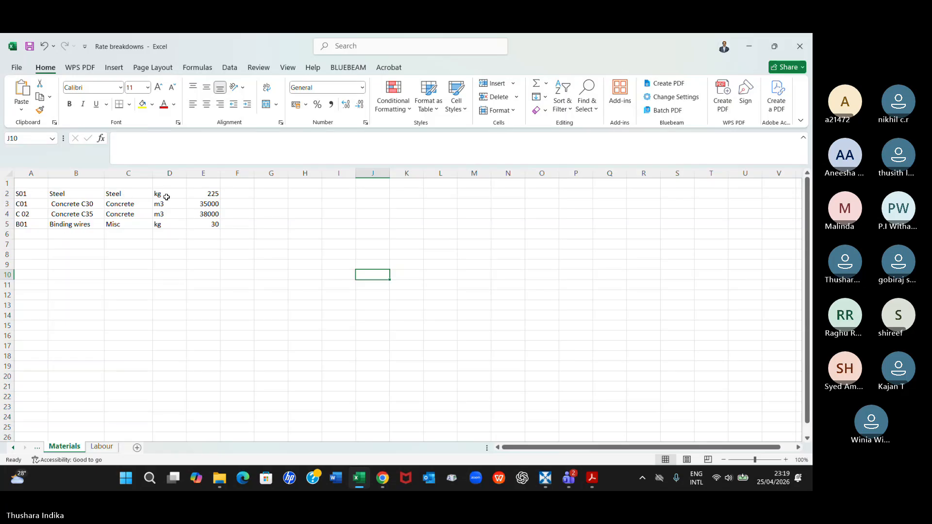
Examine the steel, concrete and binding wire rates and the Labour sheet, and close the workbook without saving
left_click(215, 194)
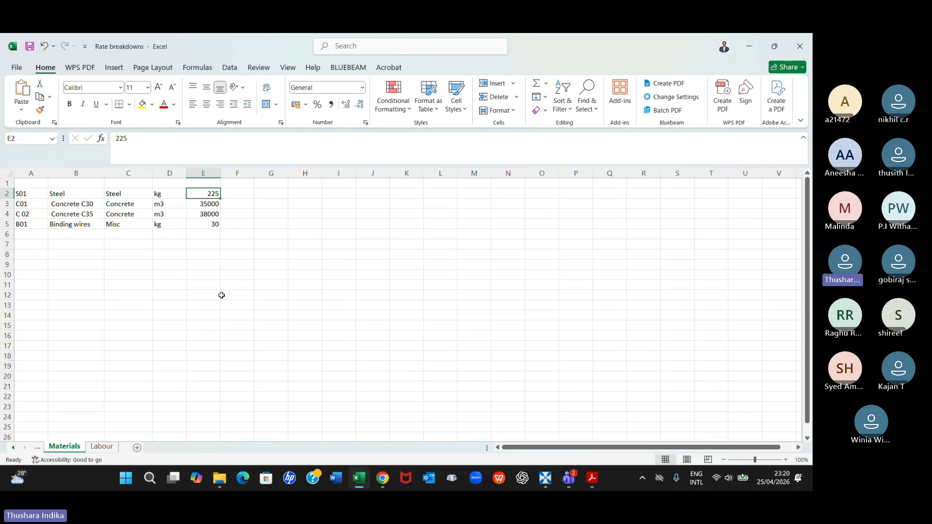
key("Down")
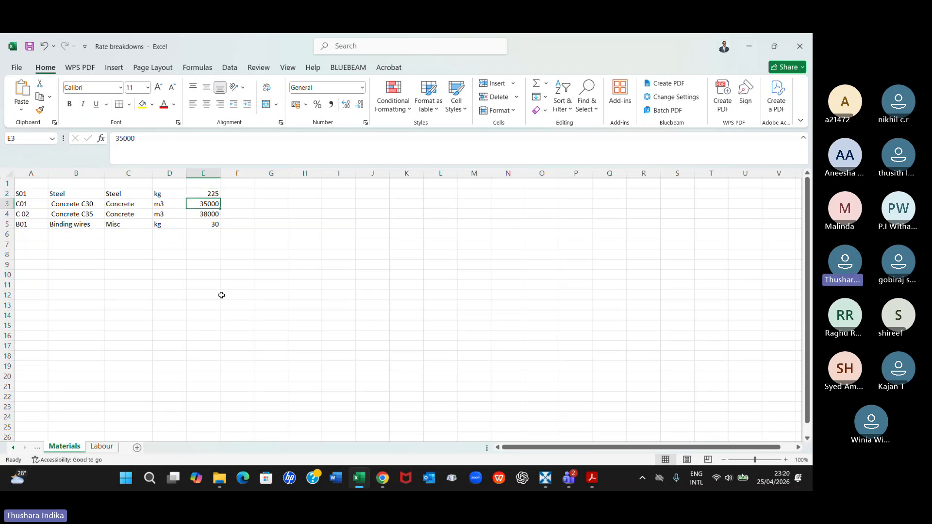
key("Down")
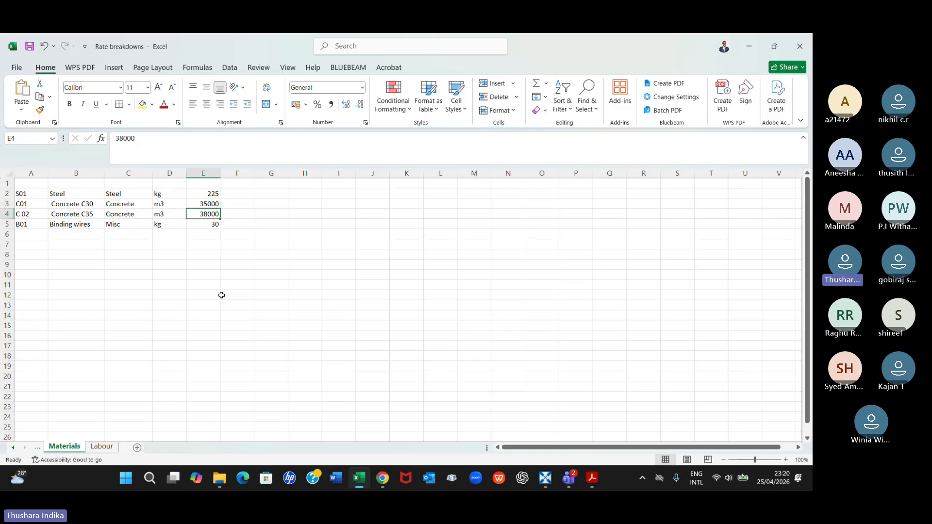
left_click(212, 225)
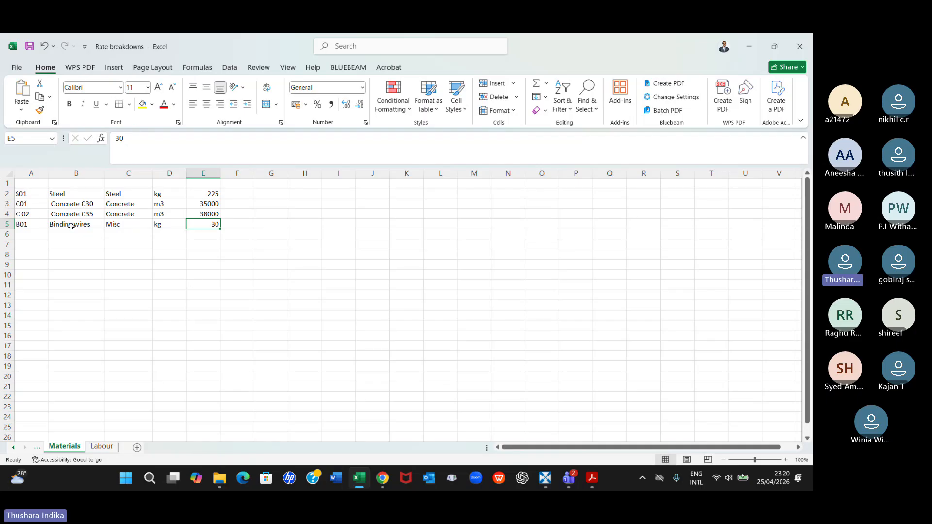
left_click(102, 447)
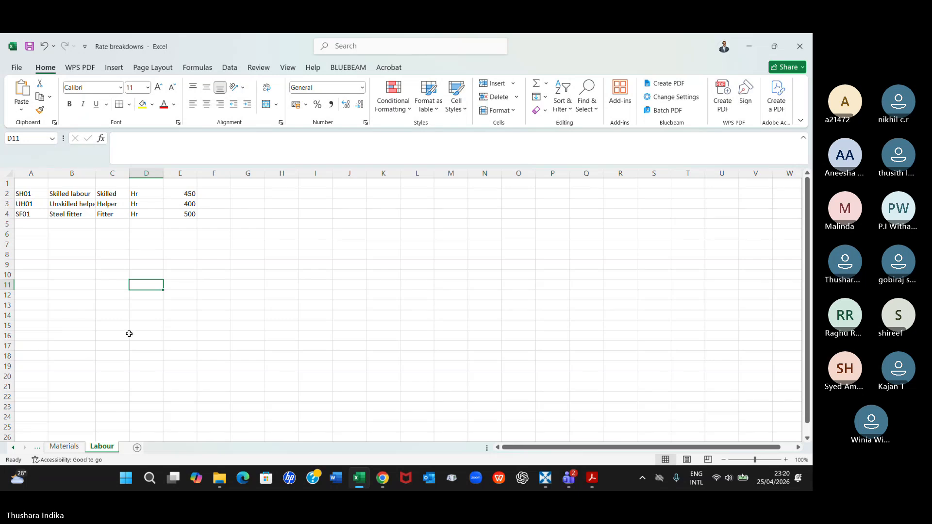
left_click(801, 46)
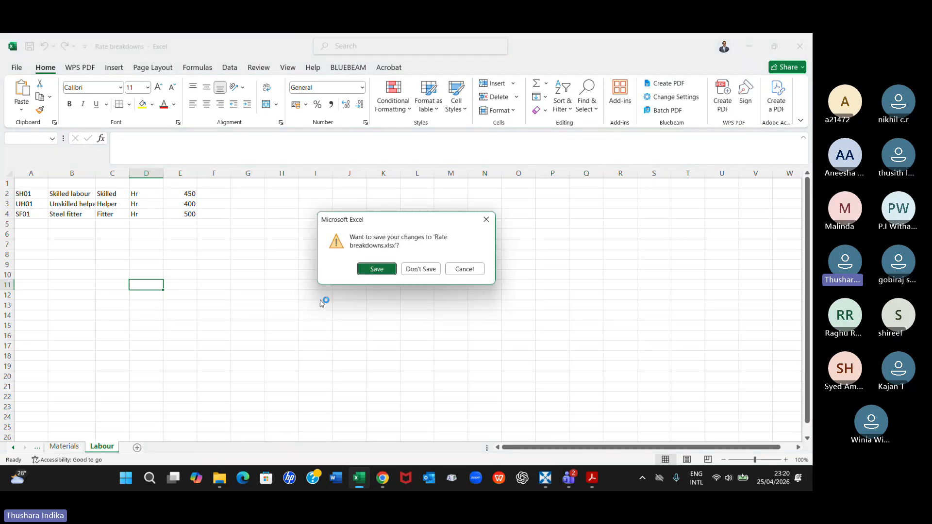
left_click(419, 270)
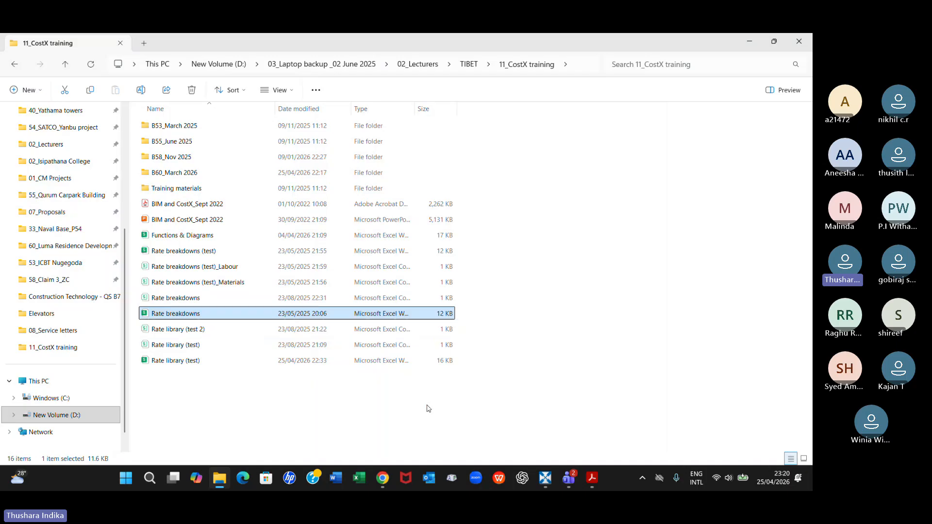
Send the Rate breakdowns.xlsx file from the 11_CostX training folder to the 2000 Mora group in WhatsApp
left_click(386, 478)
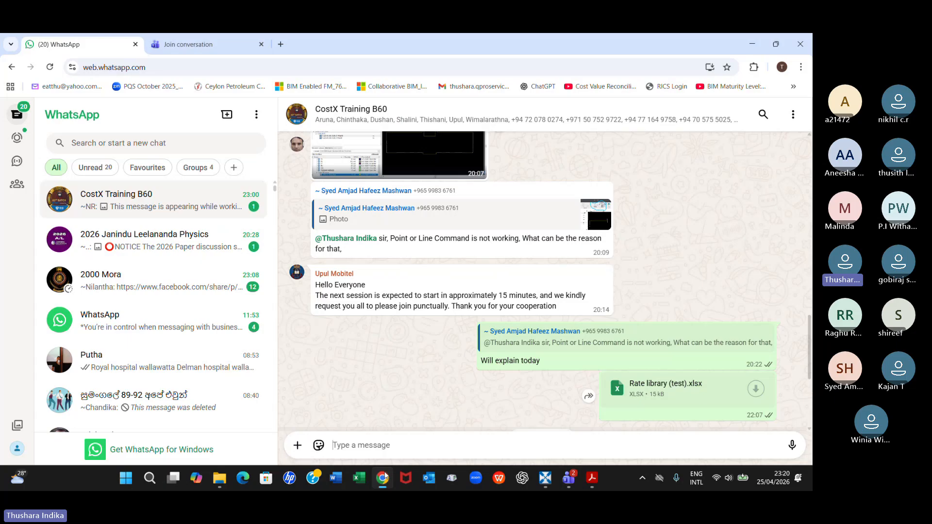
left_click(225, 481)
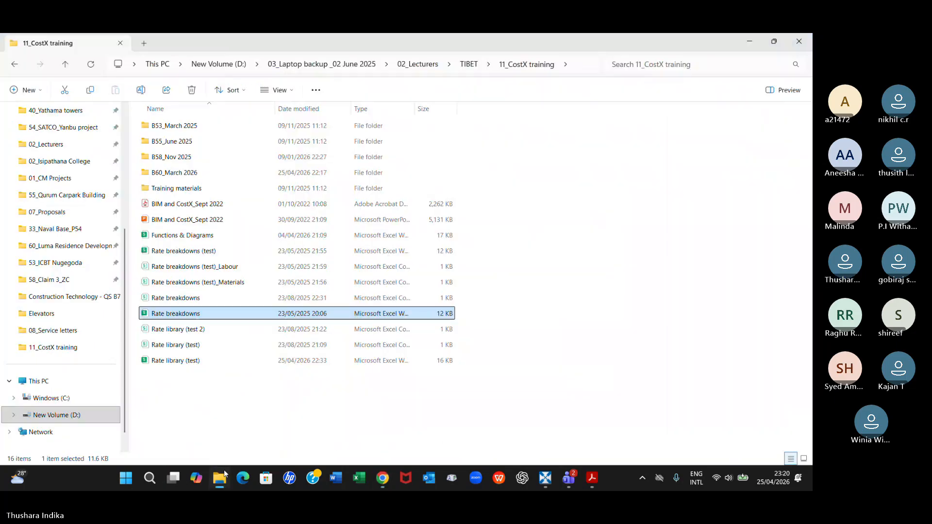
left_click(750, 43)
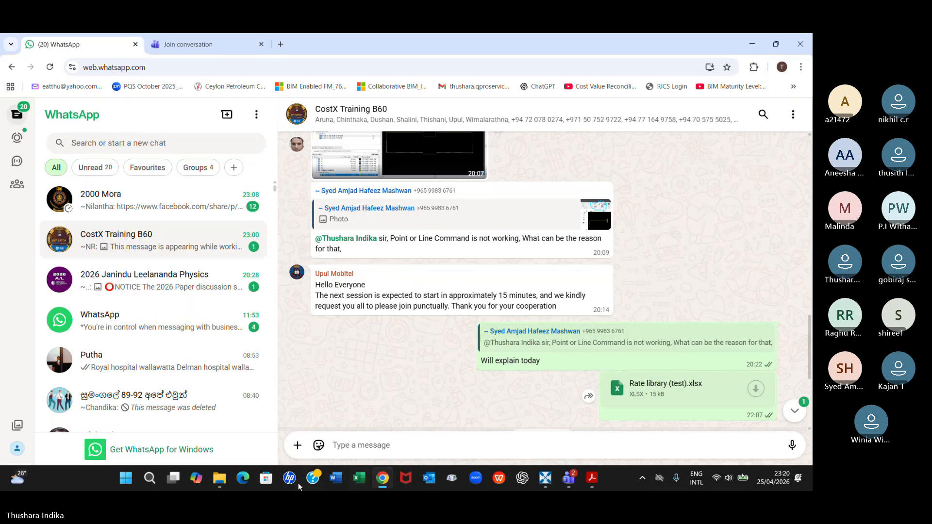
left_click(217, 483)
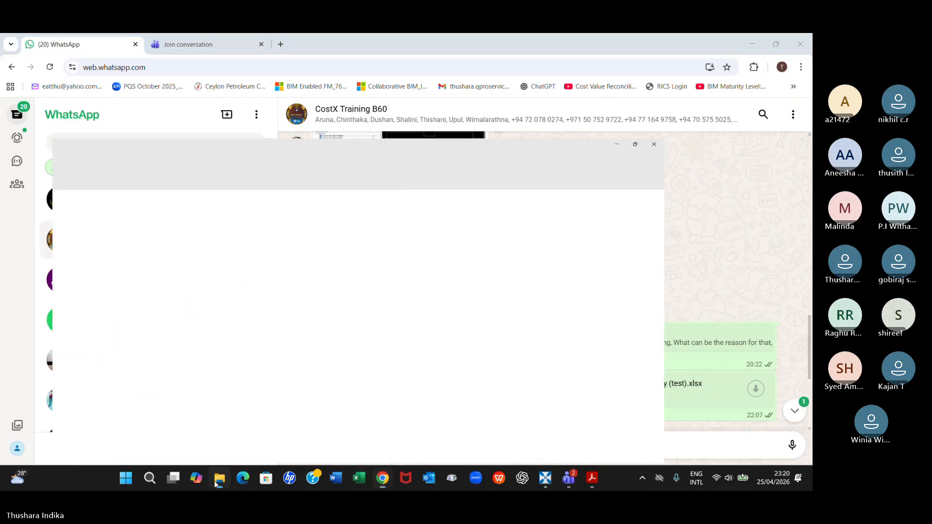
left_click(775, 40)
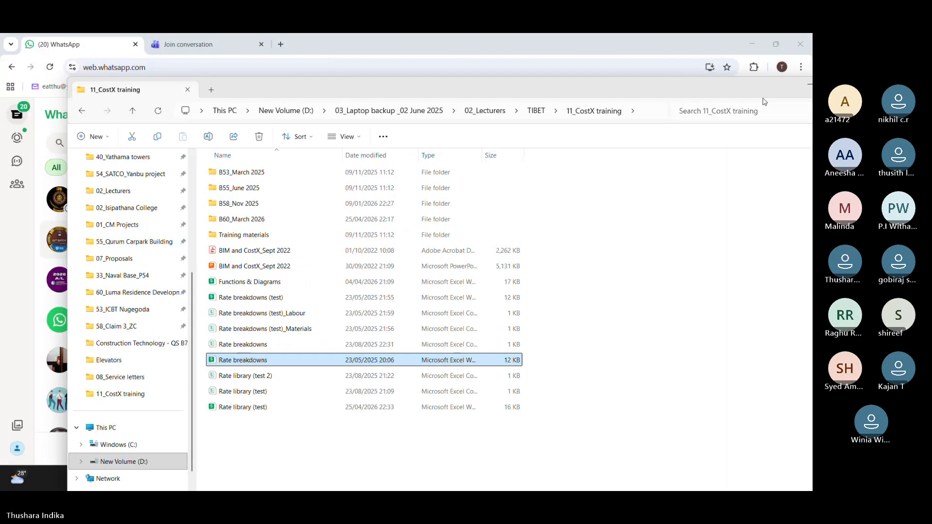
key("super+Right")
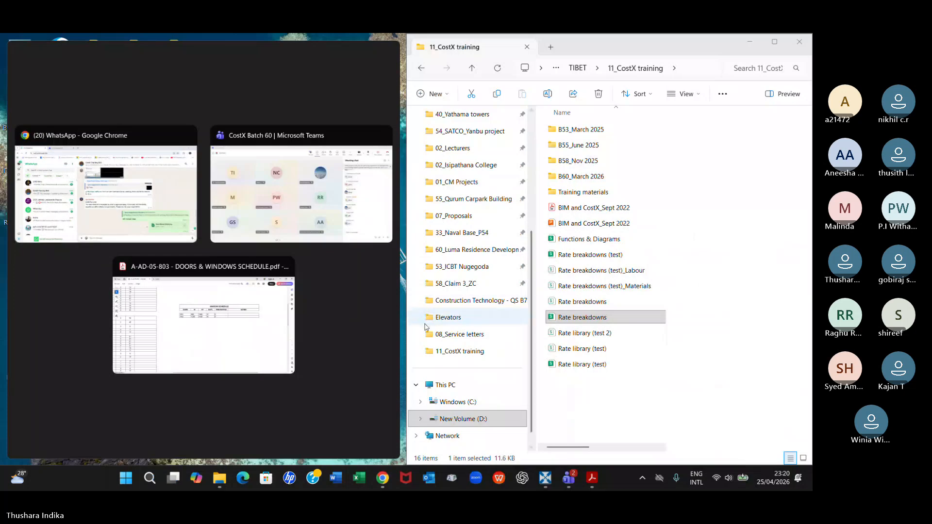
left_click_drag(581, 318, 154, 221)
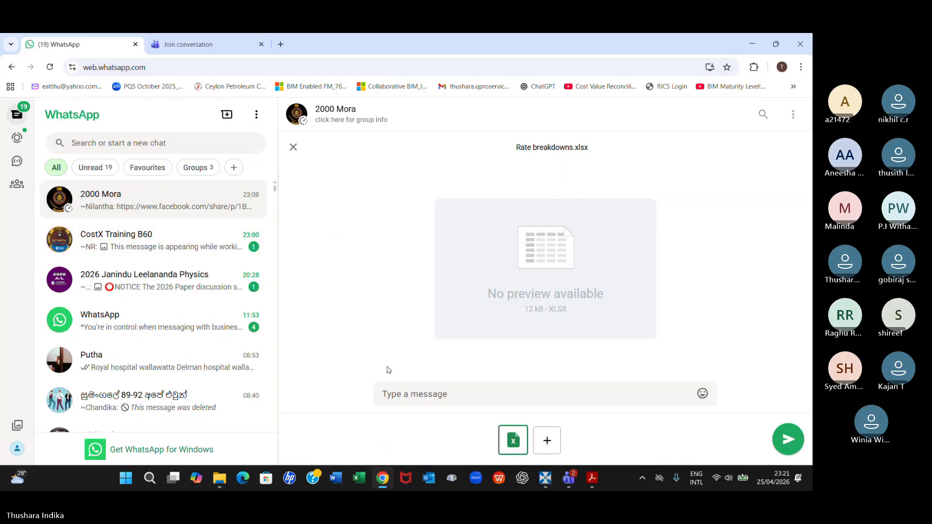
left_click(786, 439)
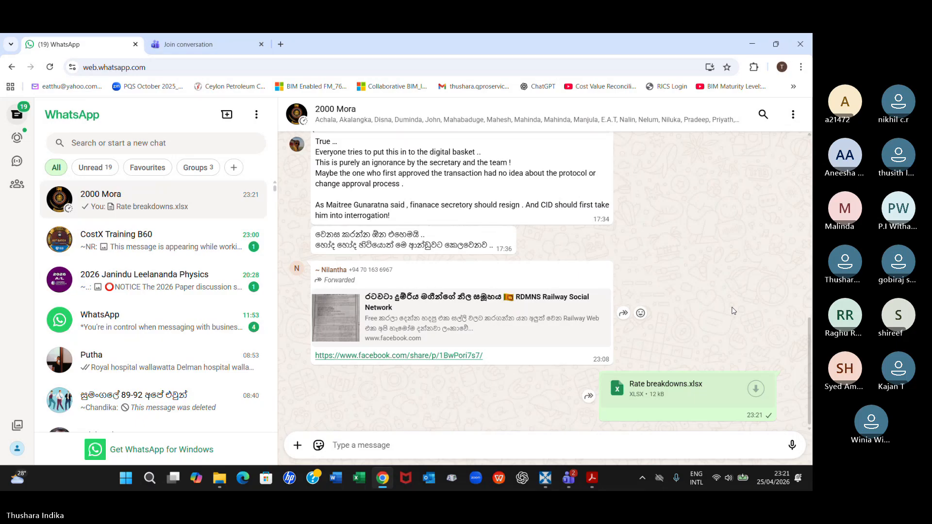
Send the Rate breakdowns.xlsx file from the 11_CostX training folder to the CostX Training B60 group
left_click(198, 251)
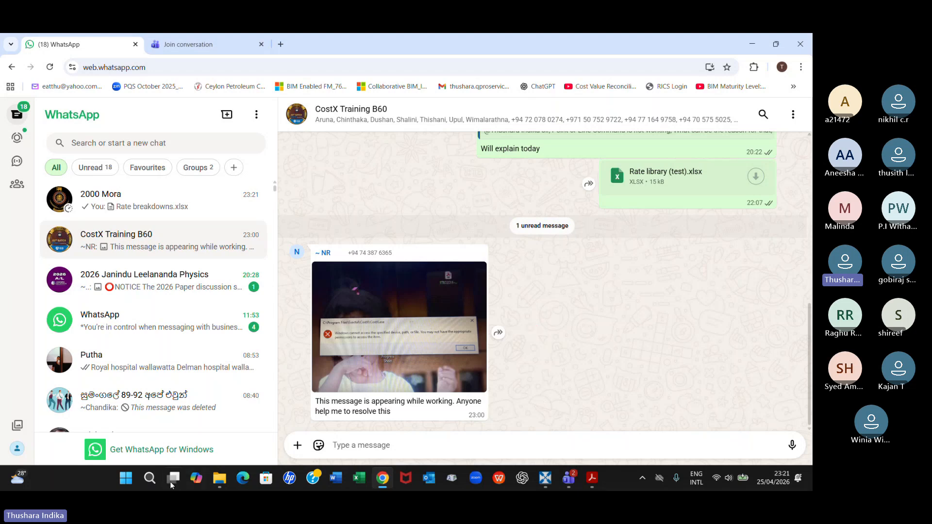
left_click(219, 478)
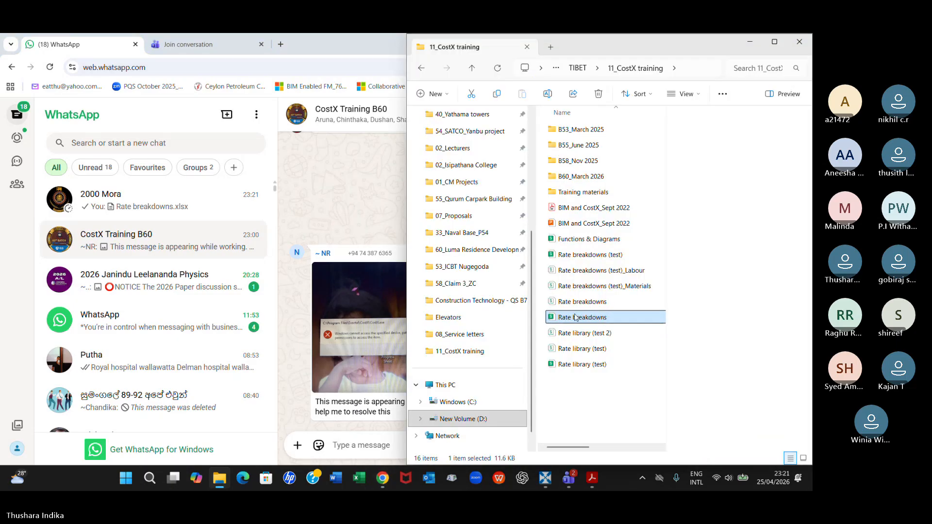
left_click_drag(576, 318, 349, 316)
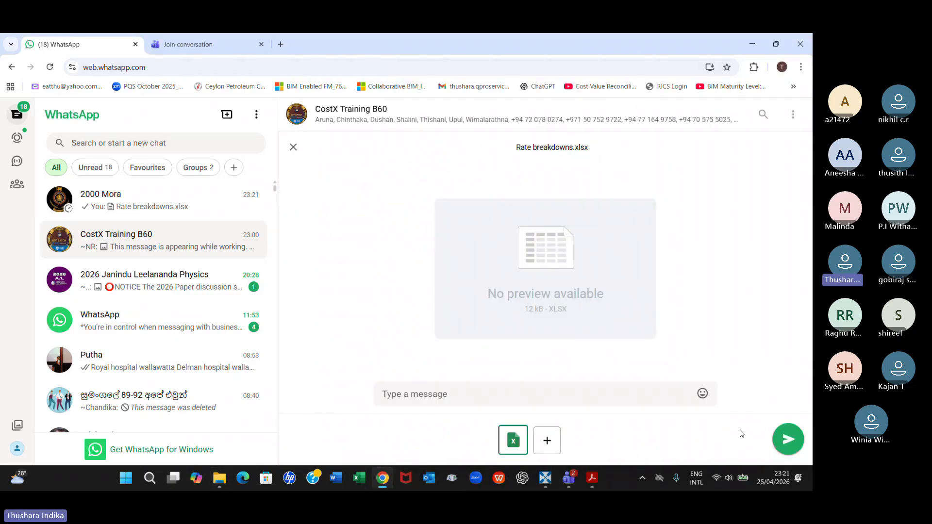
left_click(789, 440)
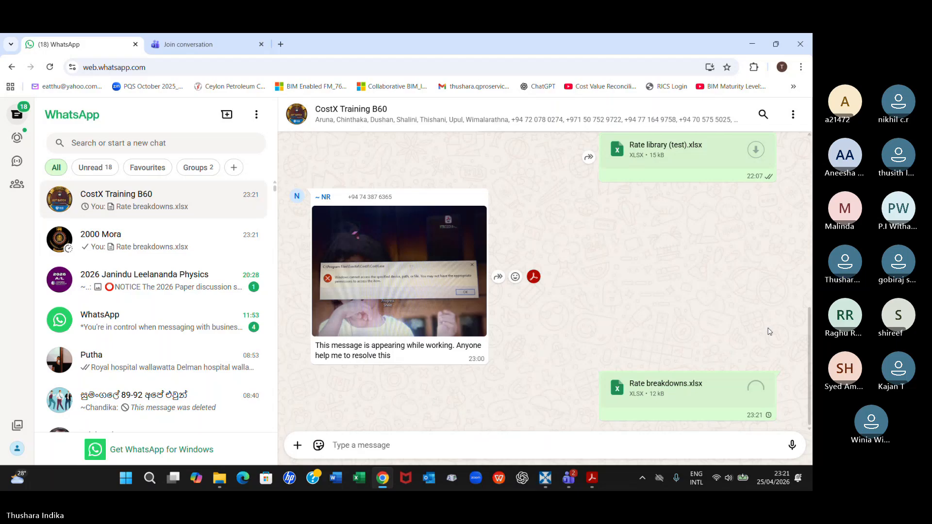
View the error message photo posted in the CostX Training B60 chat at full size, and close it
left_click(419, 291)
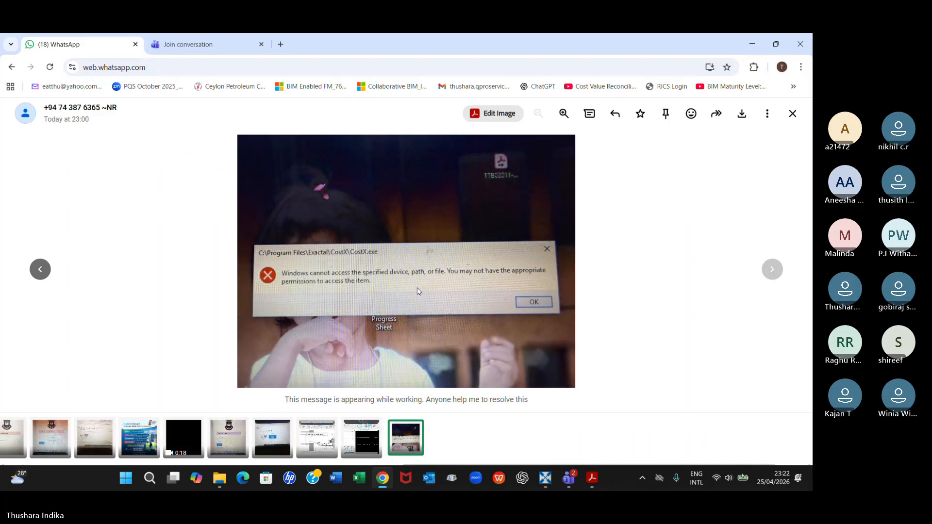
left_click(474, 235)
left_click(475, 235)
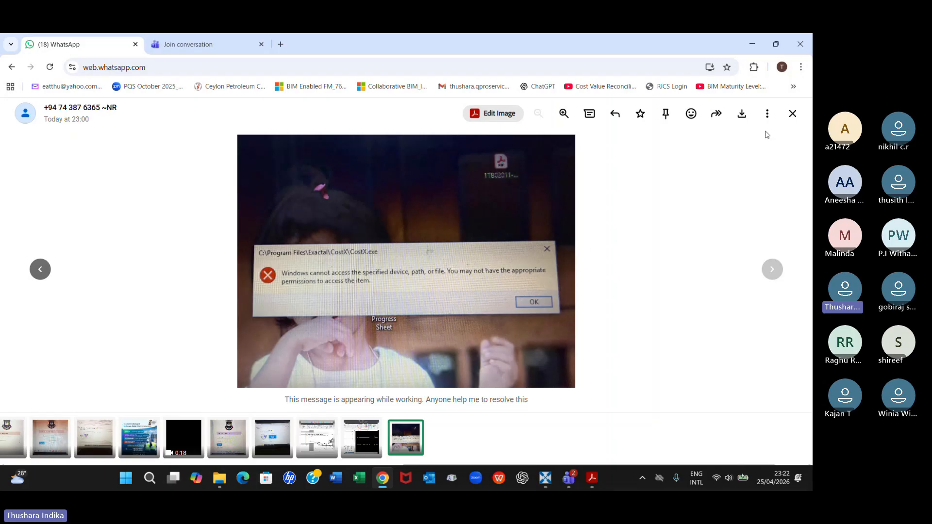
left_click(793, 113)
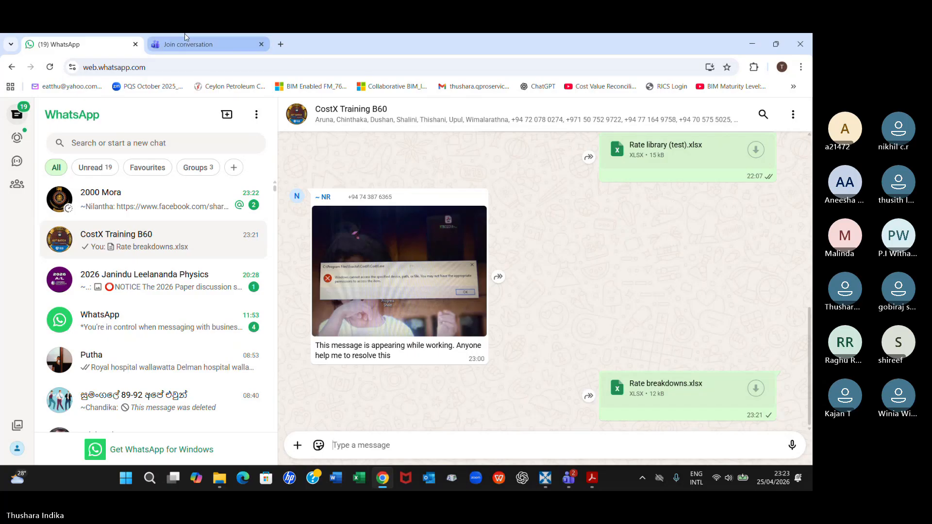
Switch to the CostX Batch 60 meeting in Microsoft Teams and check the meeting chat for replies
left_click(214, 45)
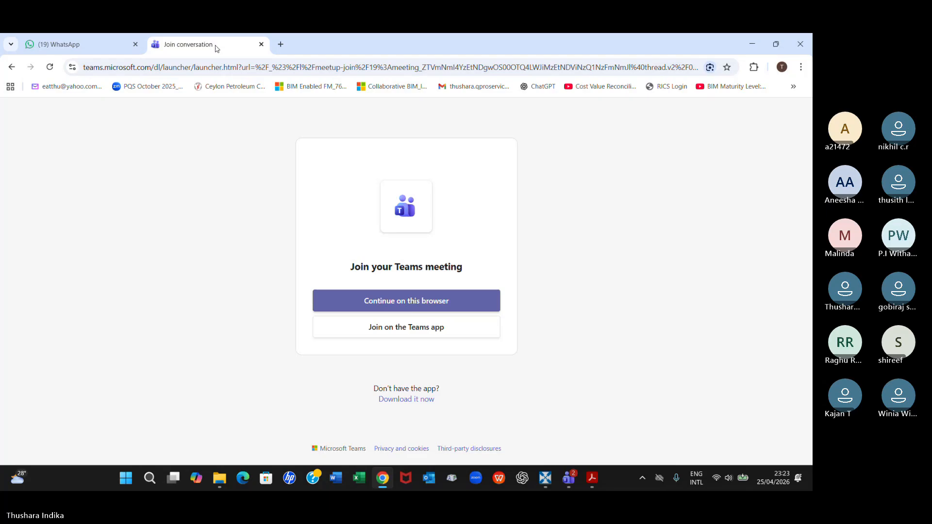
left_click(576, 481)
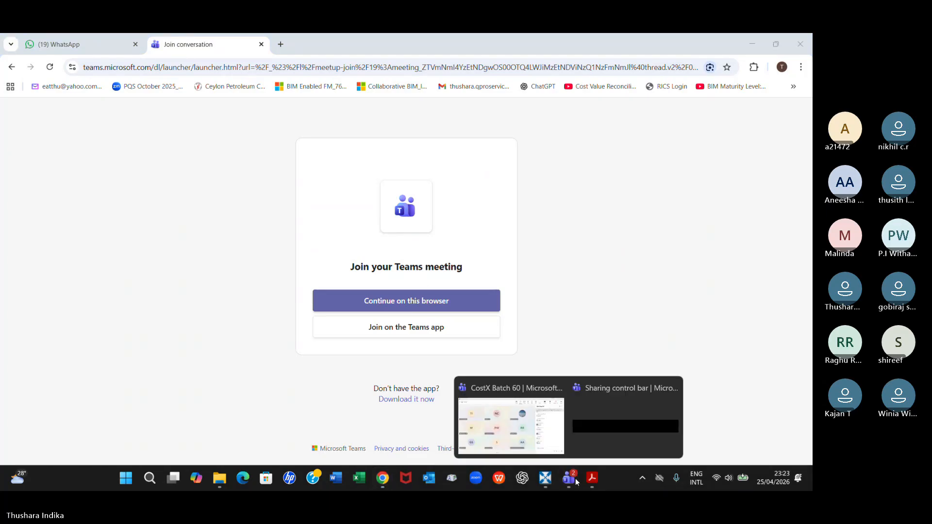
left_click(557, 445)
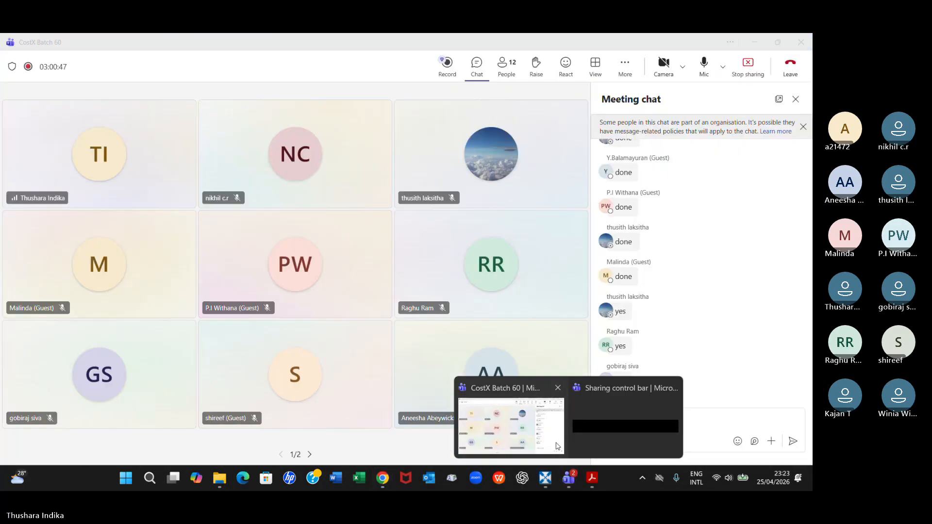
left_click(557, 445)
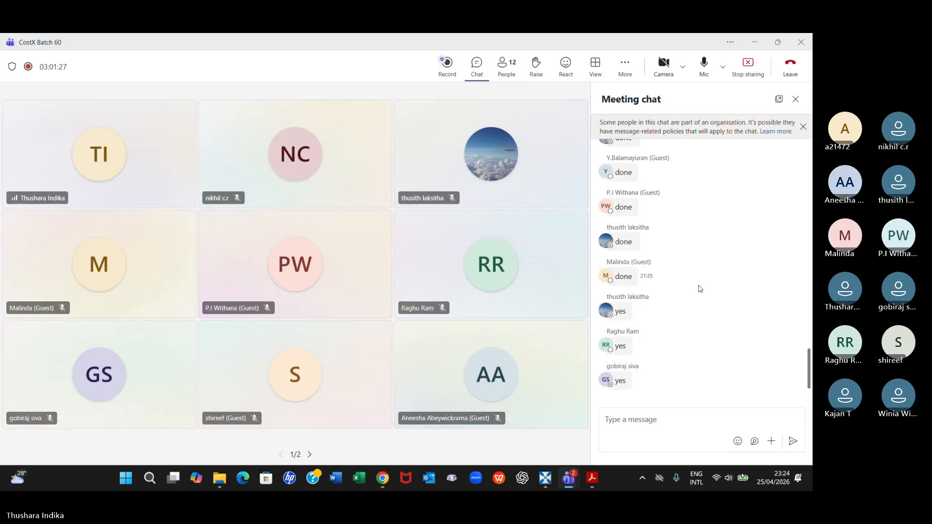
Open the Rate breakdowns (test)_Labour CSV file from the 11_CostX training folder in Excel, look over its labour rates and close it
left_click(358, 478)
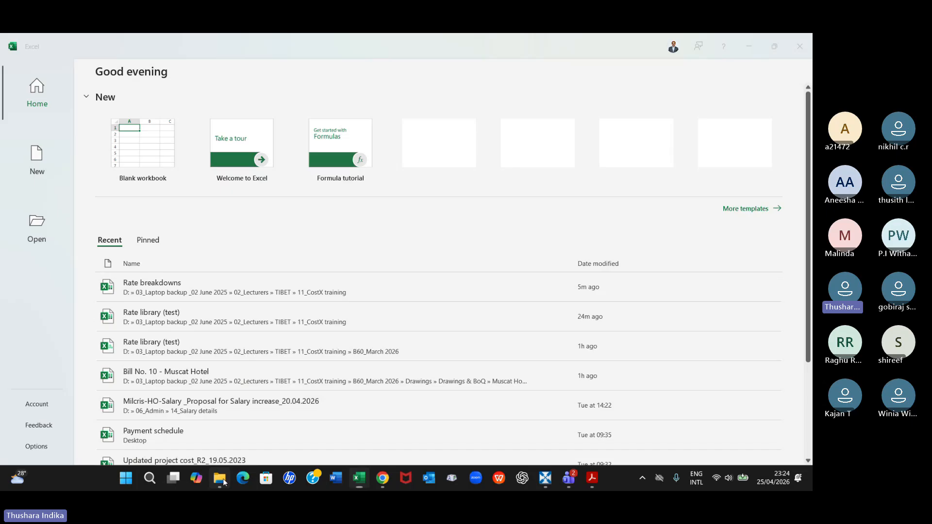
left_click(222, 480)
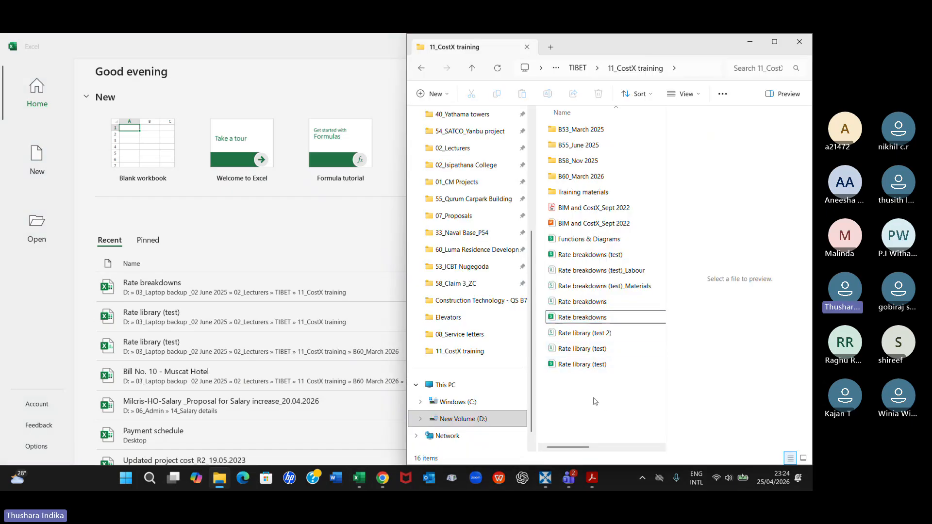
left_click(775, 43)
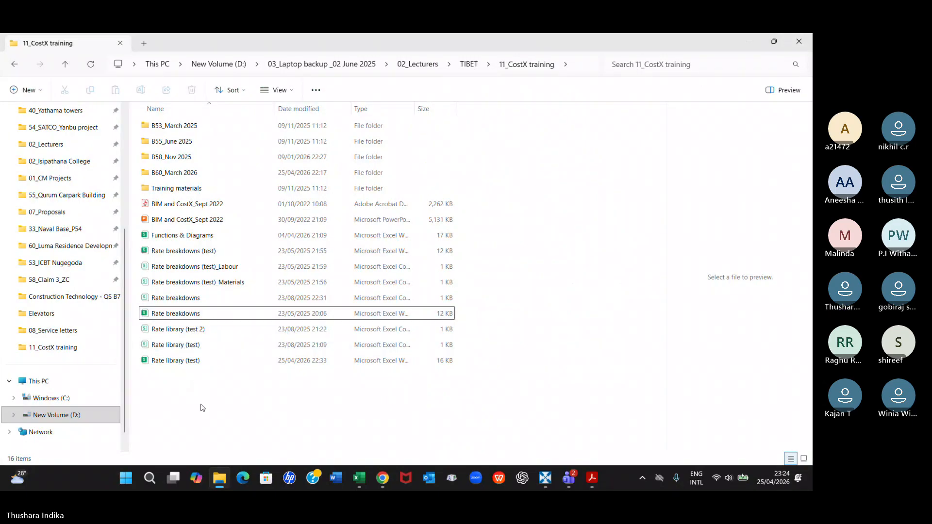
left_click(205, 269)
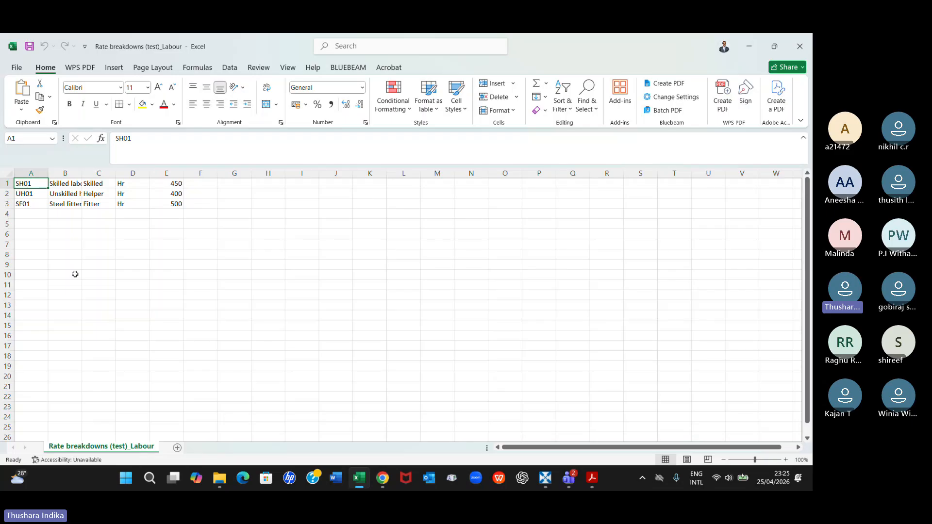
left_click(800, 46)
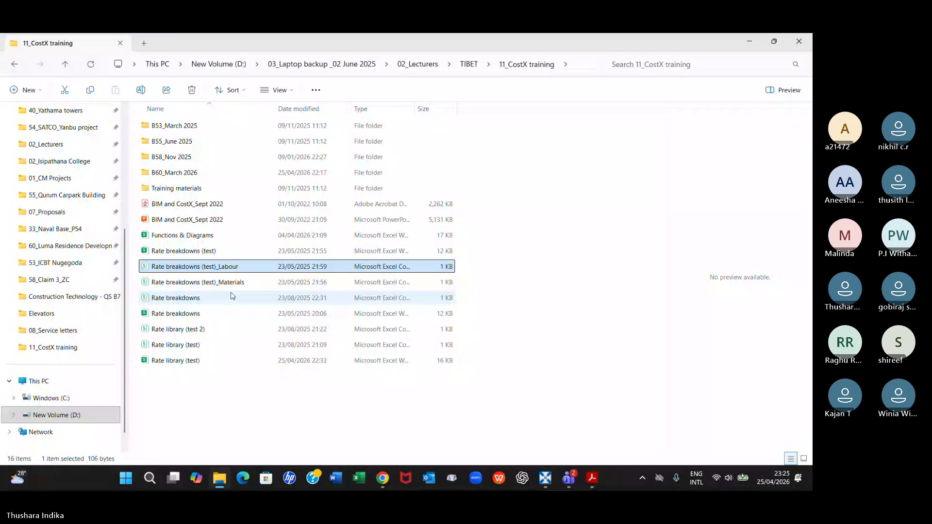
Open the Rate breakdowns Excel workbook from 11_CostX training, check the Labour sheet and return to the Materials sheet
left_click(190, 316)
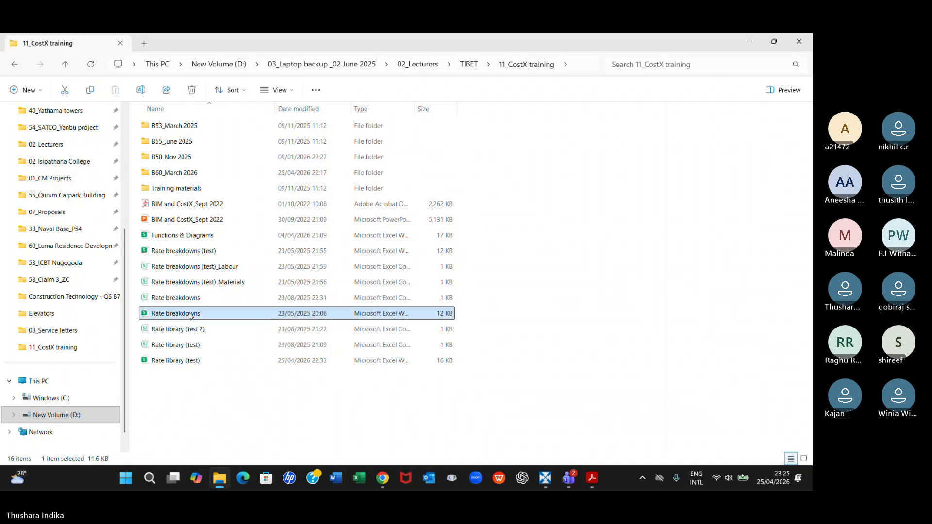
double_click(190, 314)
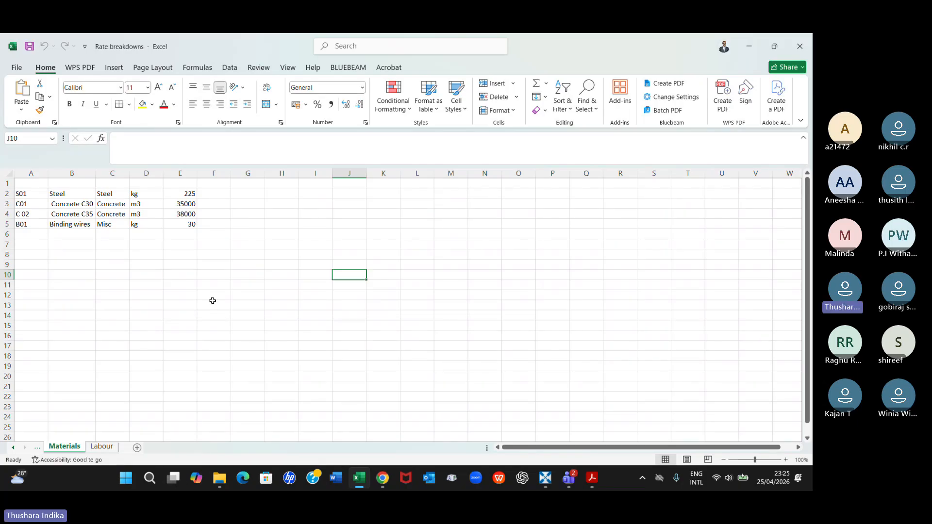
left_click(107, 448)
left_click(68, 448)
left_click(102, 447)
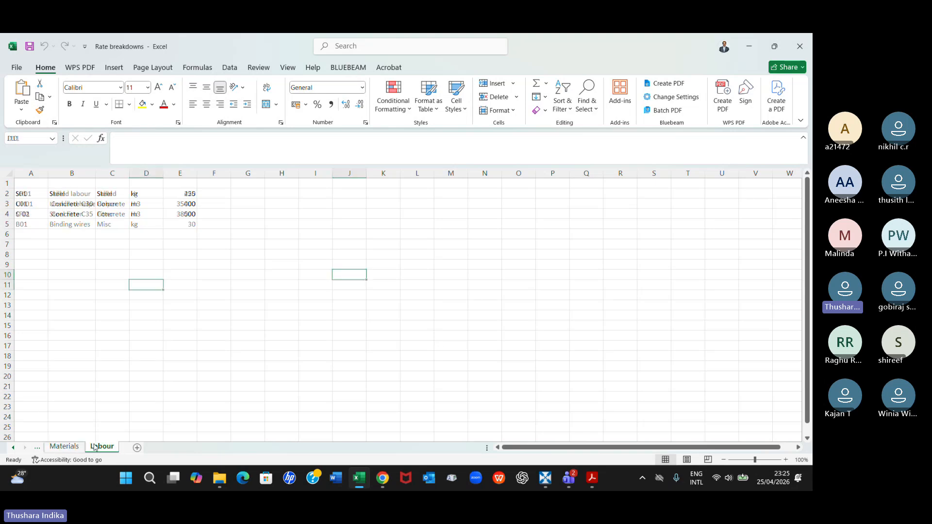
left_click(68, 447)
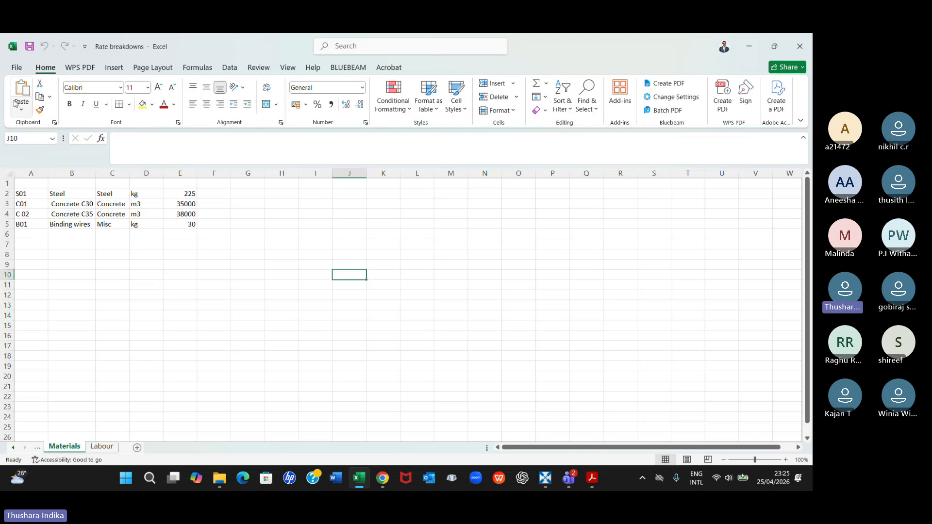
Save the Materials sheet as a CSV (Comma delimited) file named Rate breakdowns in the B60_March 2026 folder
left_click(19, 71)
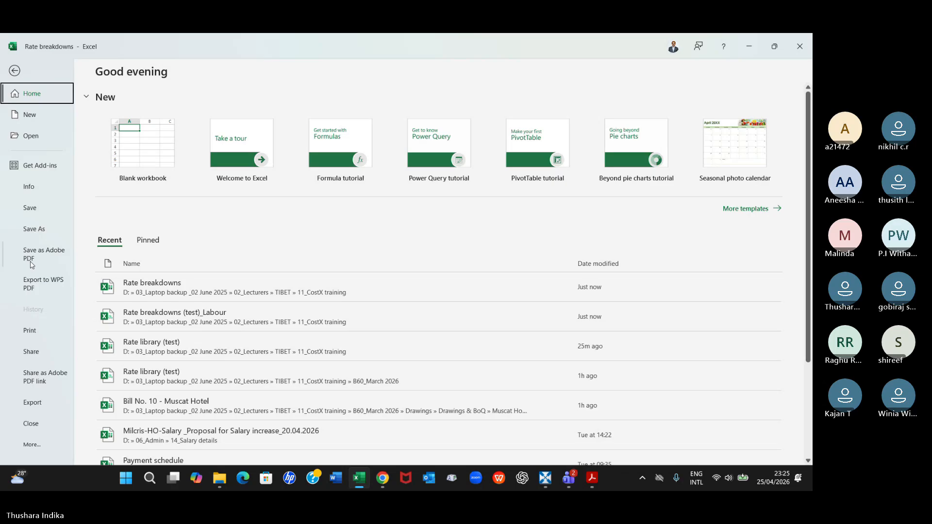
left_click(34, 228)
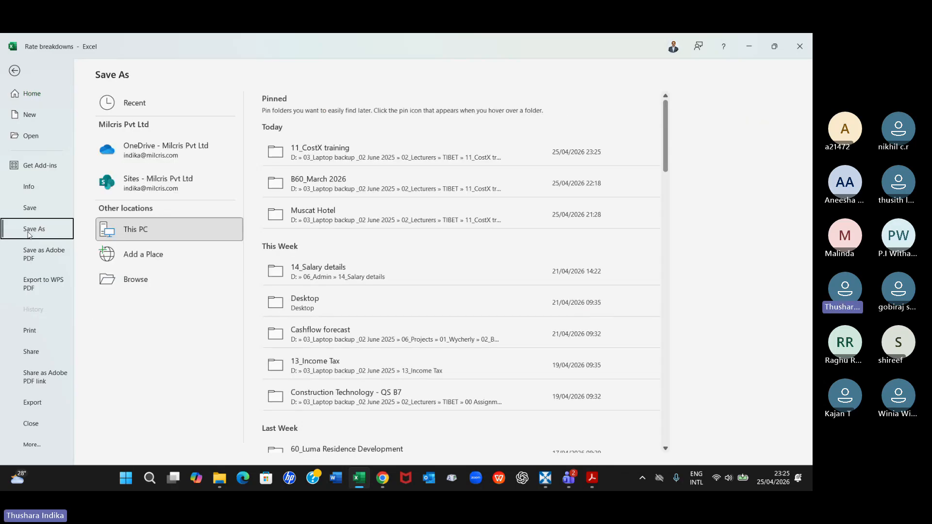
left_click(354, 150)
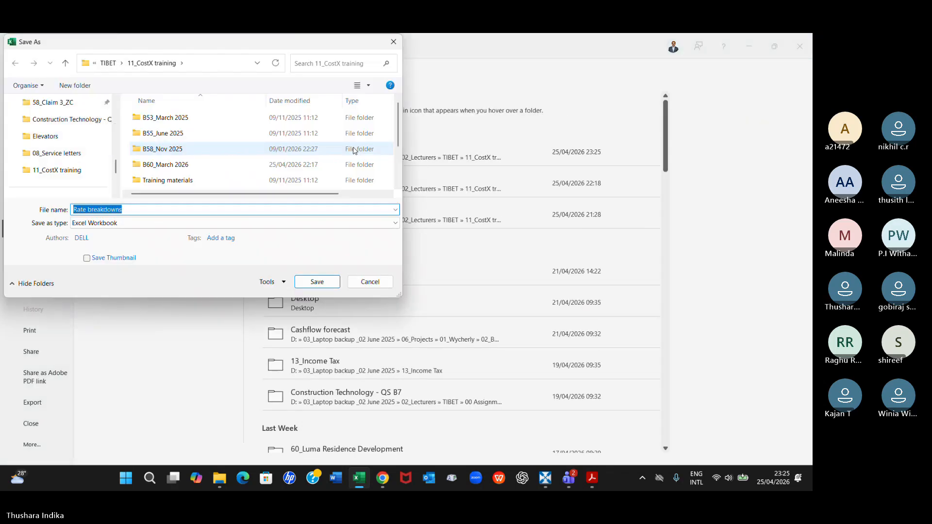
left_click(170, 168)
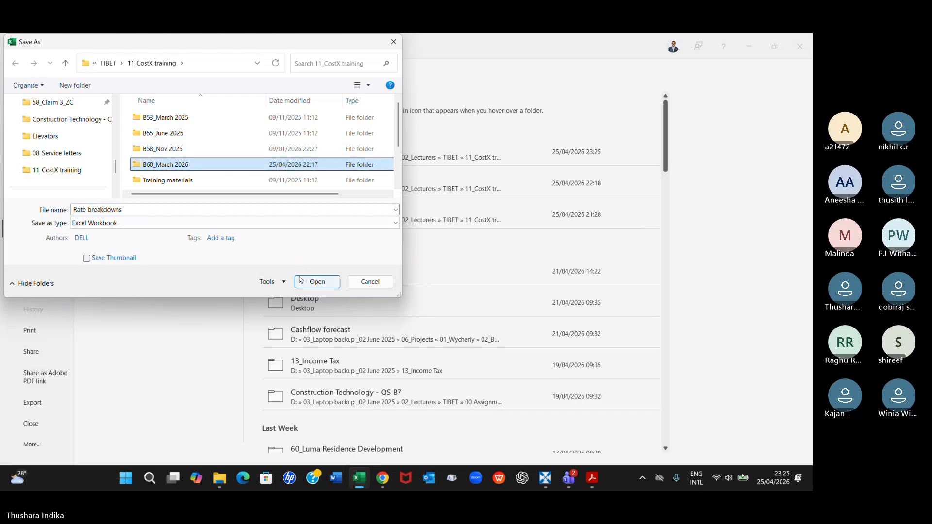
left_click(396, 227)
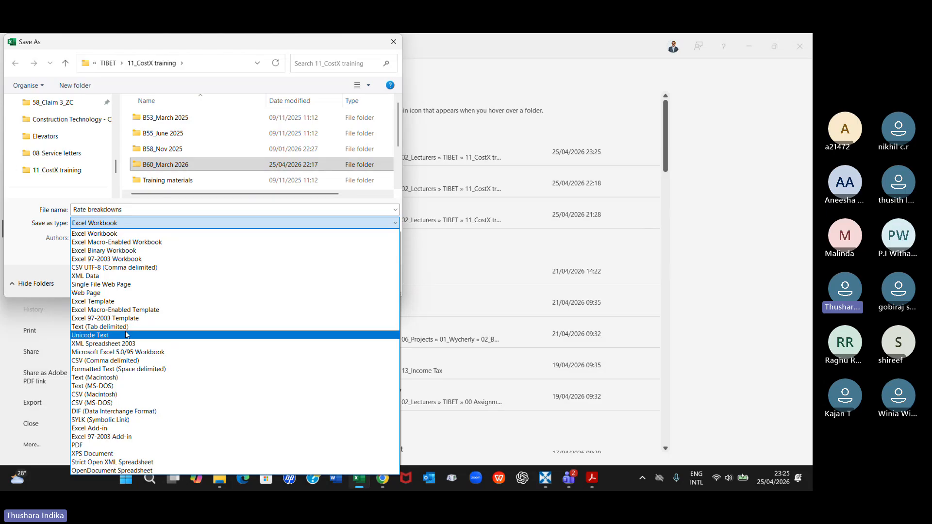
left_click(92, 362)
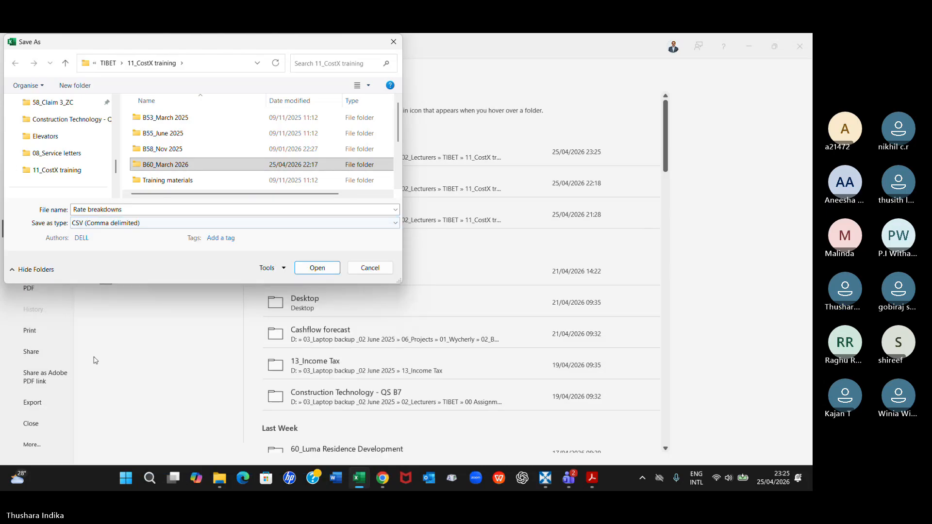
left_click(325, 269)
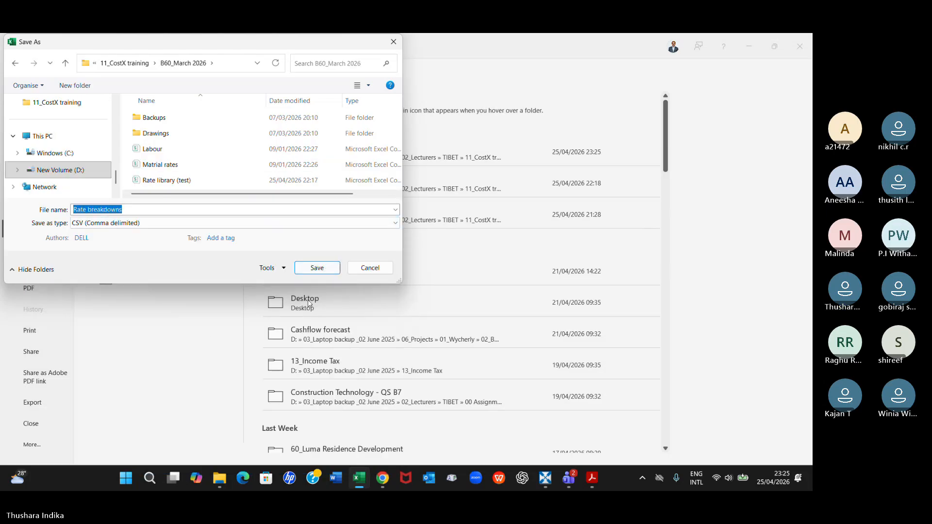
left_click(318, 270)
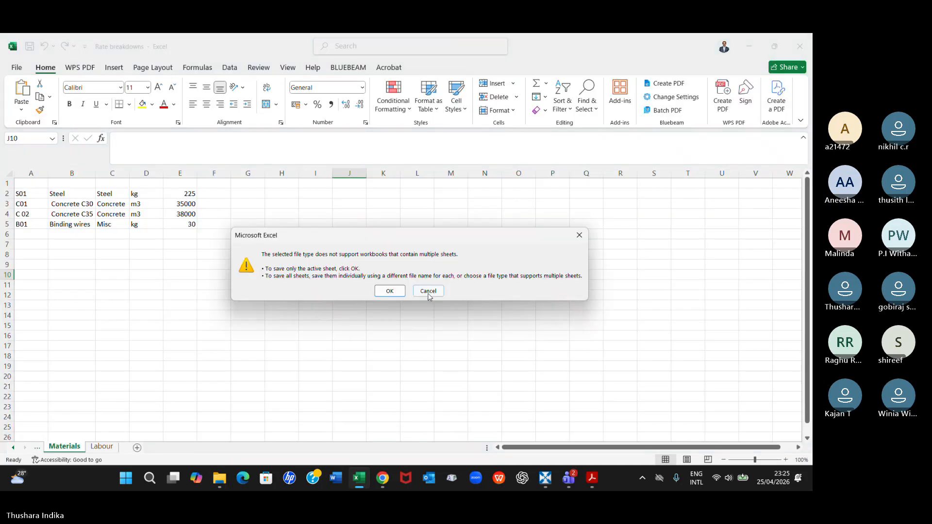
left_click(384, 292)
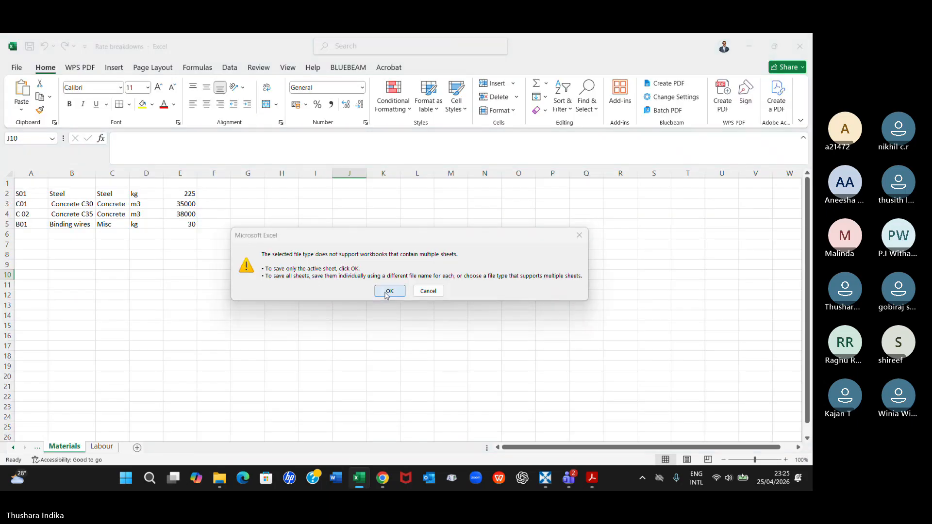
Compare the saved Rate breakdowns sheet with the Labour sheet, and close the workbook
left_click(148, 354)
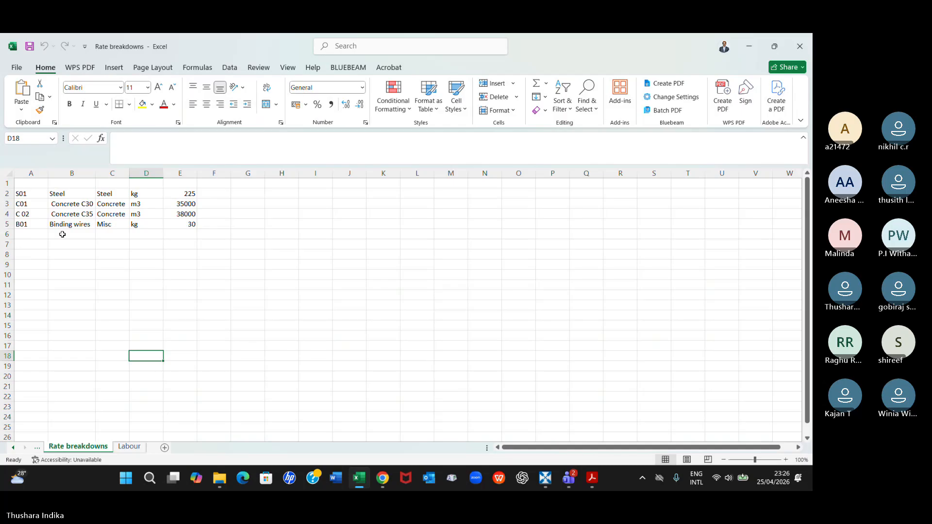
left_click(129, 447)
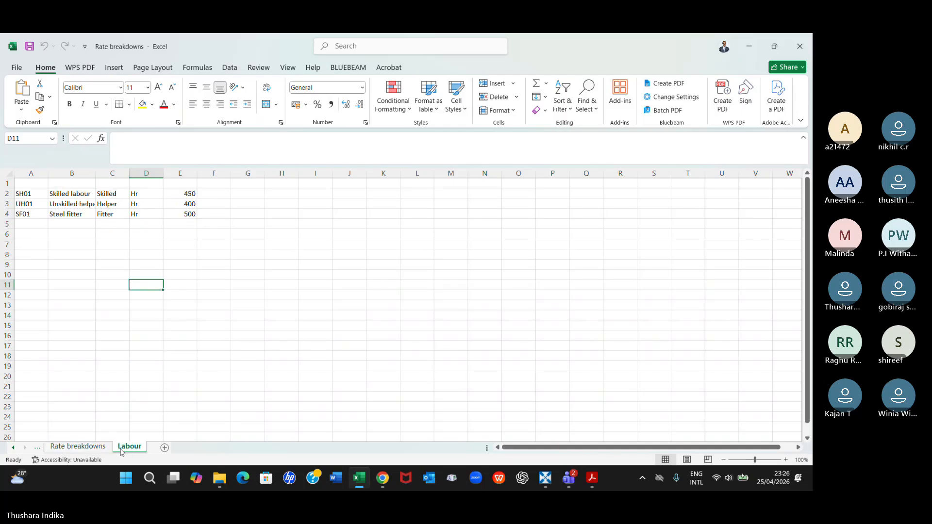
left_click(95, 449)
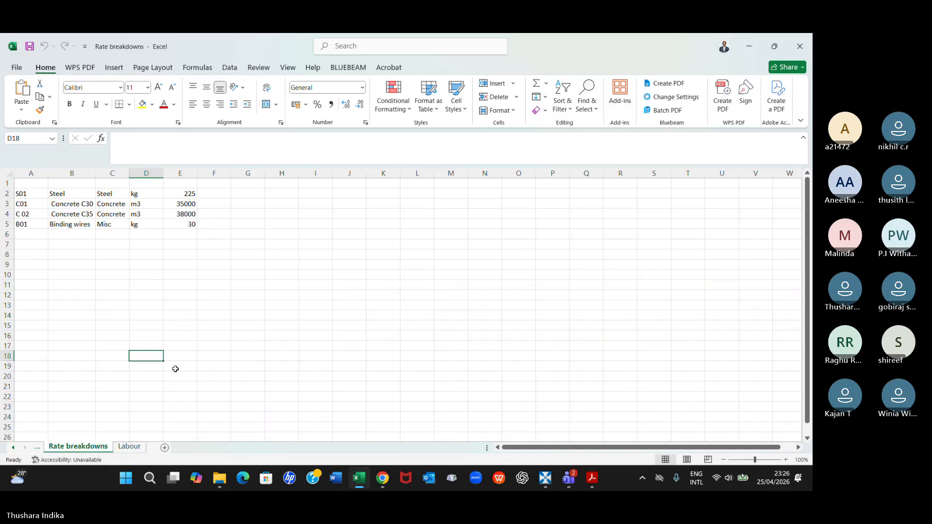
left_click(133, 450)
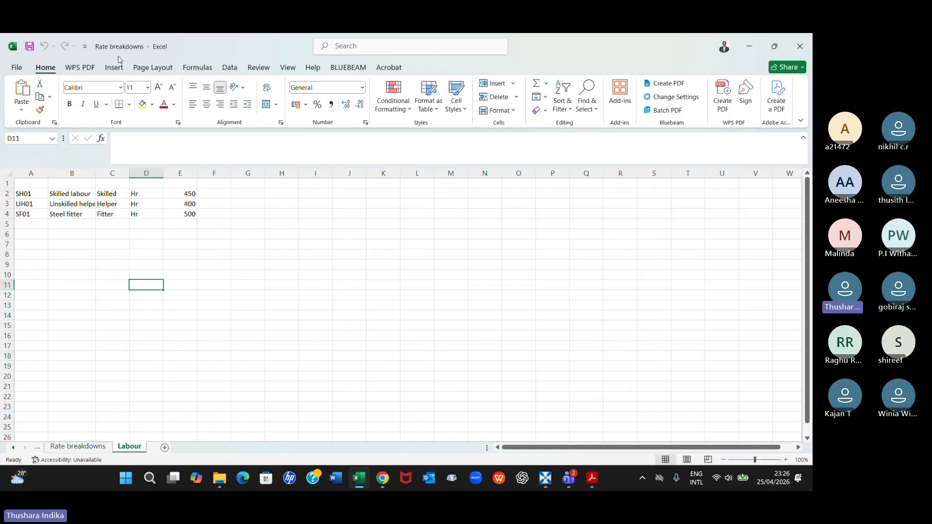
left_click(21, 70)
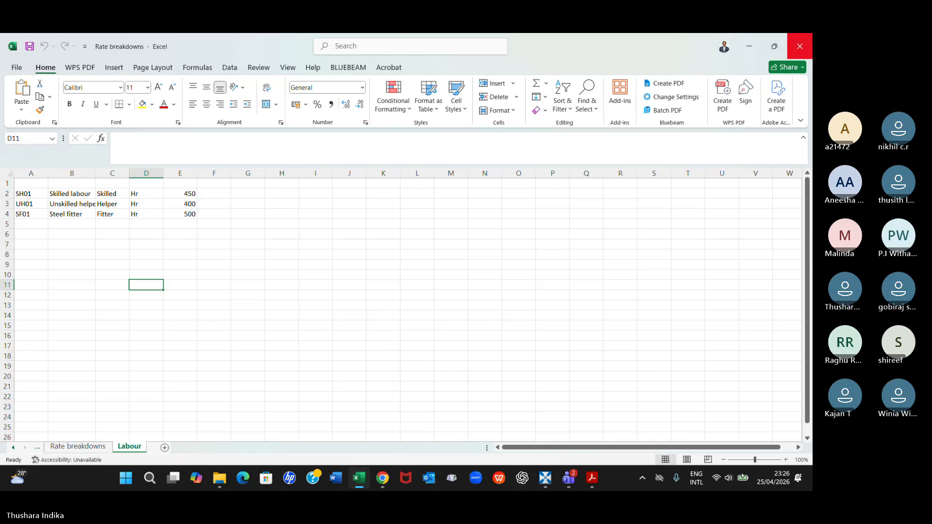
left_click(800, 46)
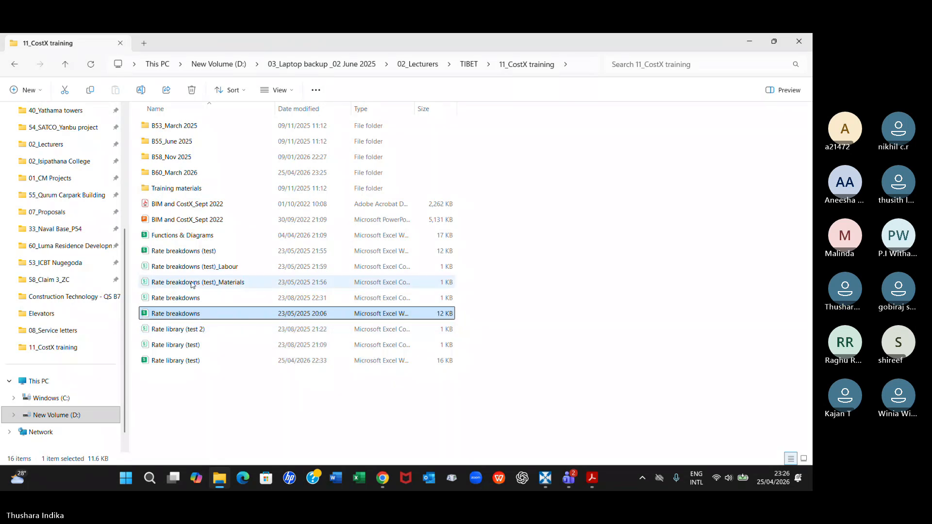
Open the B60_March 2026 folder and rename the Rate breakdowns CSV file as Rate breakdowns_Mataerils
double_click(181, 178)
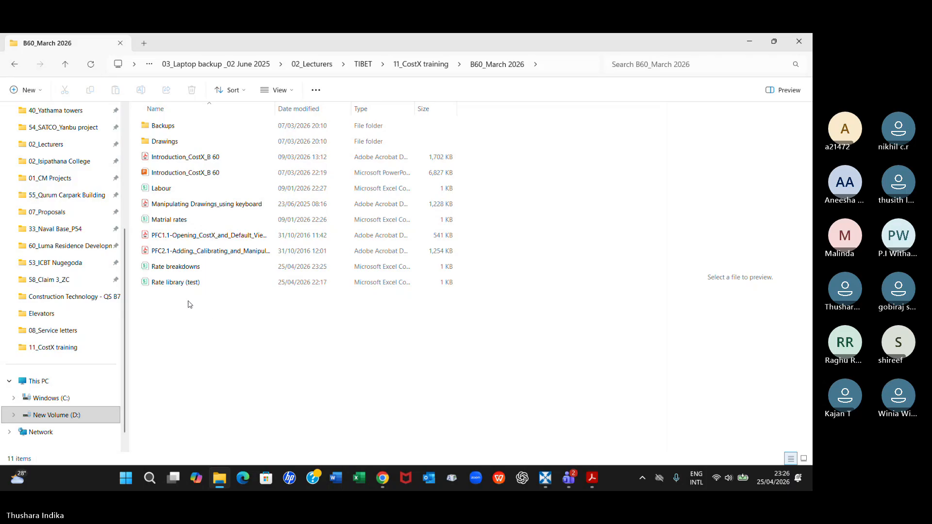
left_click(190, 268)
right_click(190, 270)
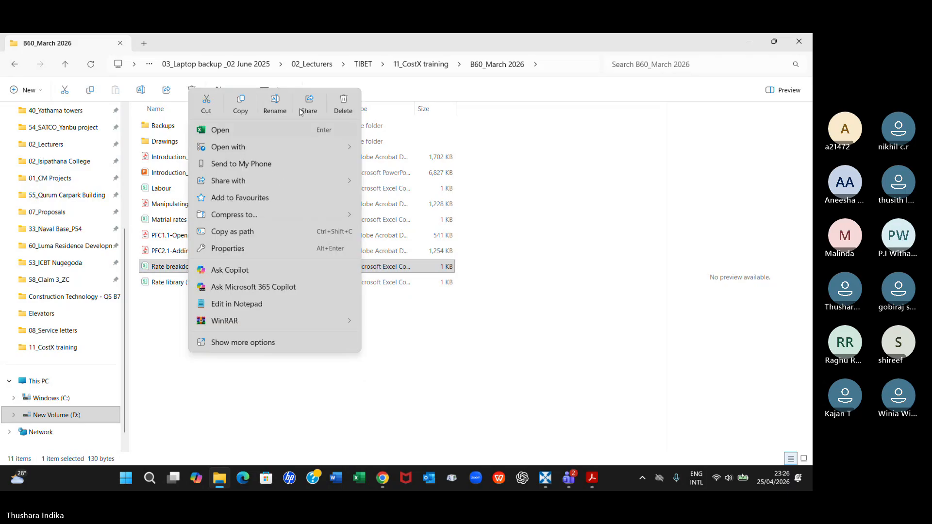
left_click(275, 104)
left_click(203, 265)
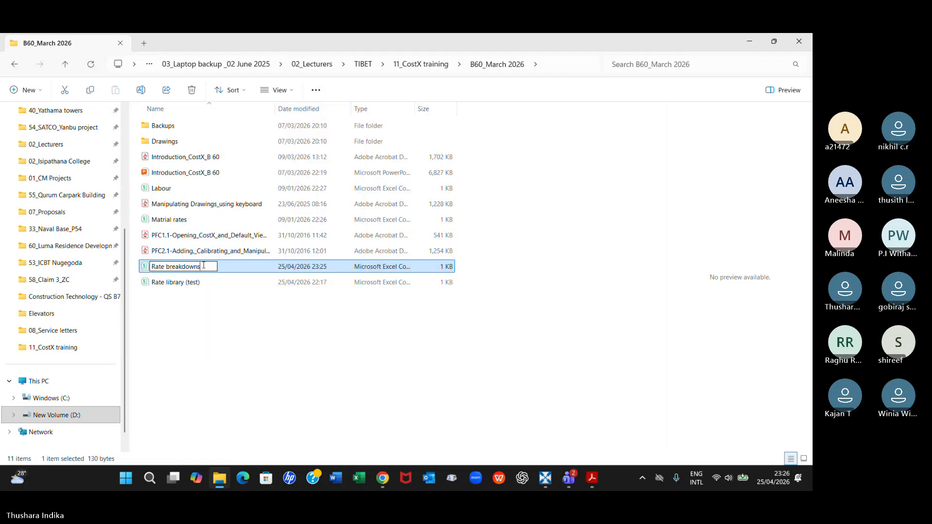
type("_Mata")
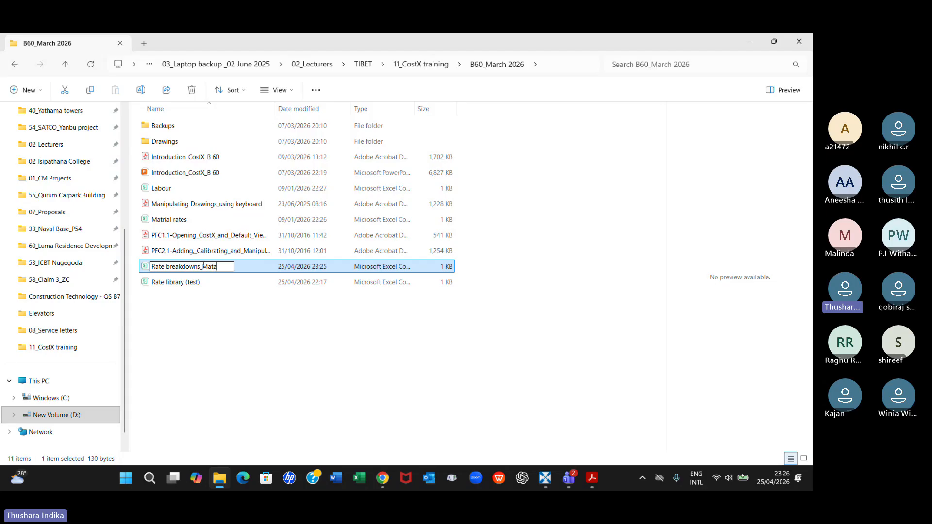
type("eri")
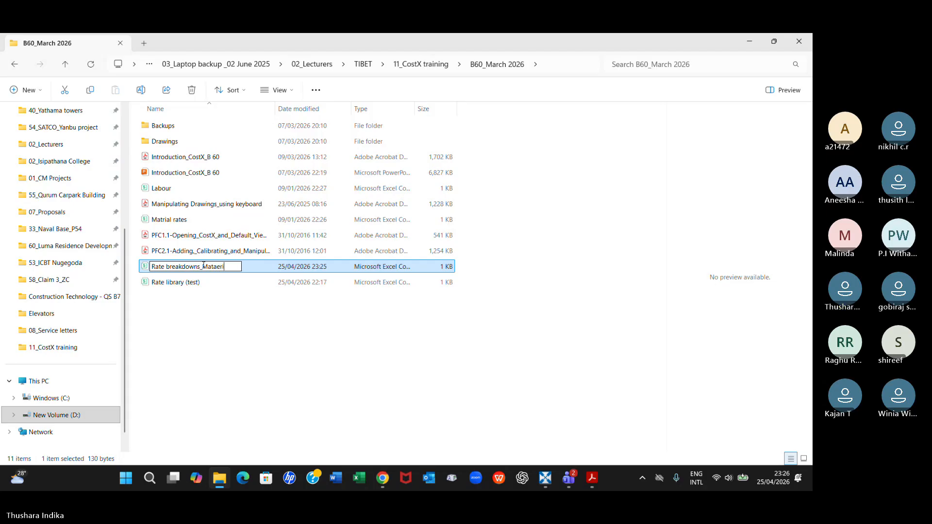
type("ls")
key("Return")
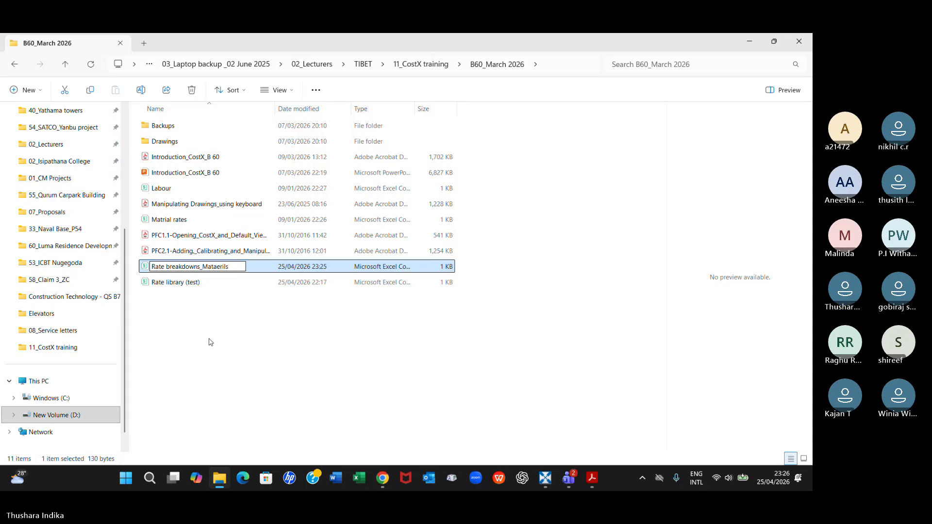
Correct the CSV file's name to Rate breakdowns_Materials, and open it in Excel to check its material rates before closing it
right_click(210, 272)
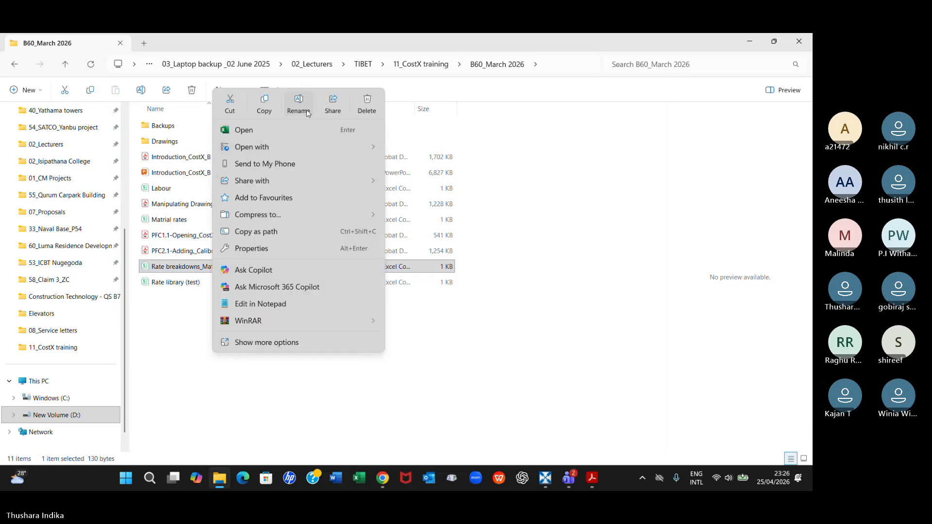
left_click(306, 112)
left_click(214, 266)
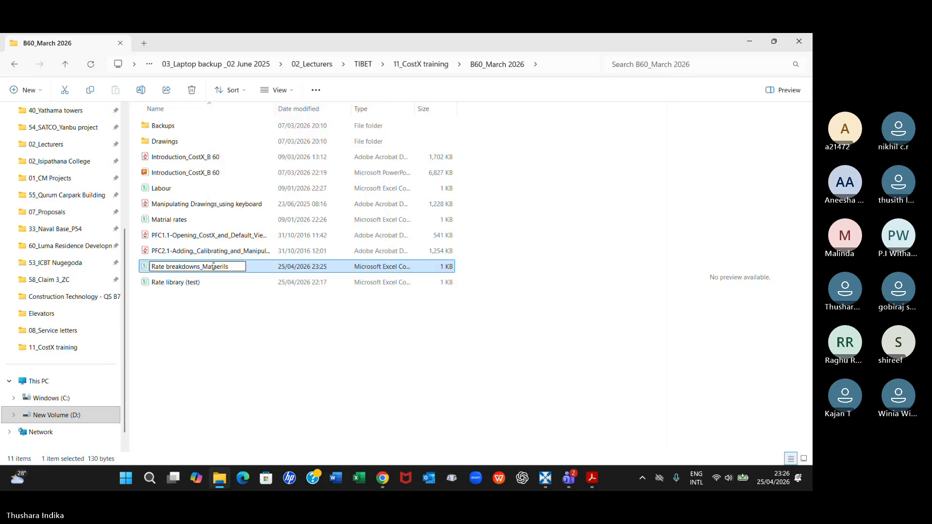
key("Delete")
type("a")
left_click(219, 327)
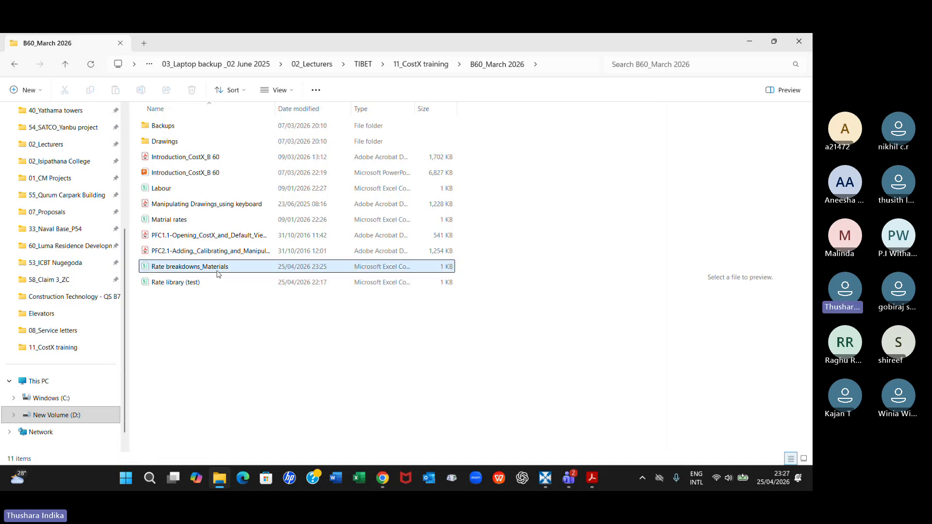
double_click(218, 273)
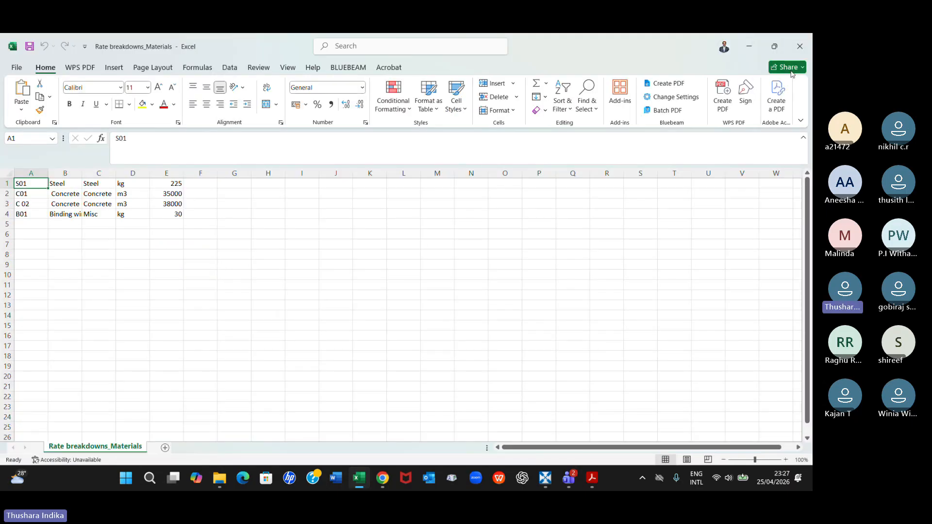
left_click(800, 45)
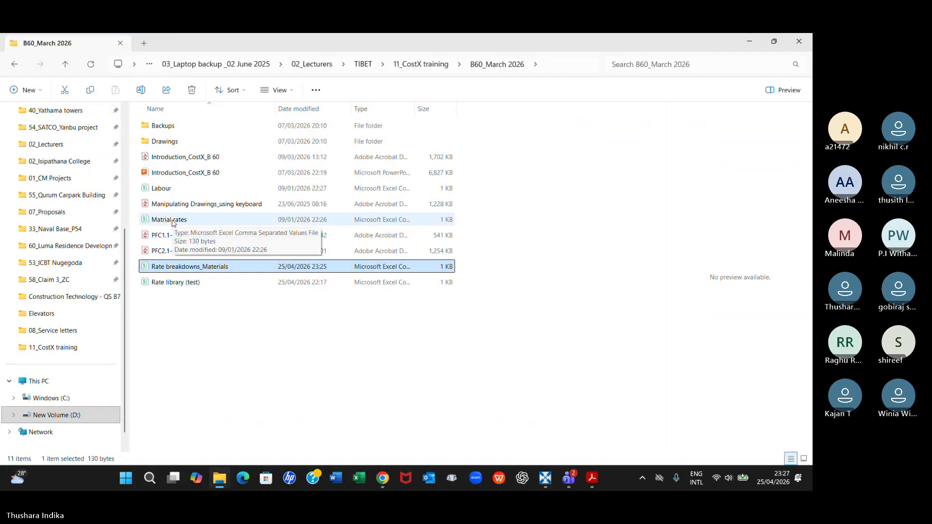
Delete the old Matrial rates and Labour CSV files from the B60_March 2026 folder
left_click(173, 221)
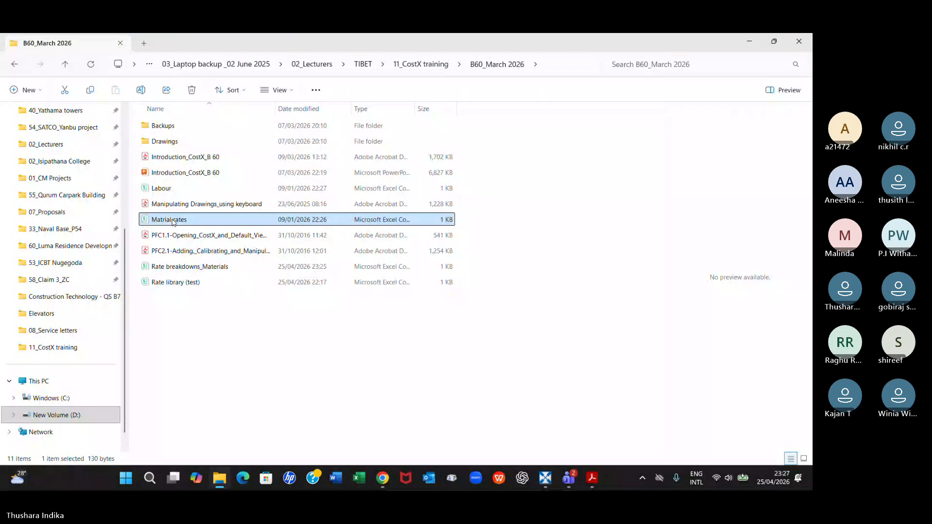
right_click(173, 220)
left_click(327, 108)
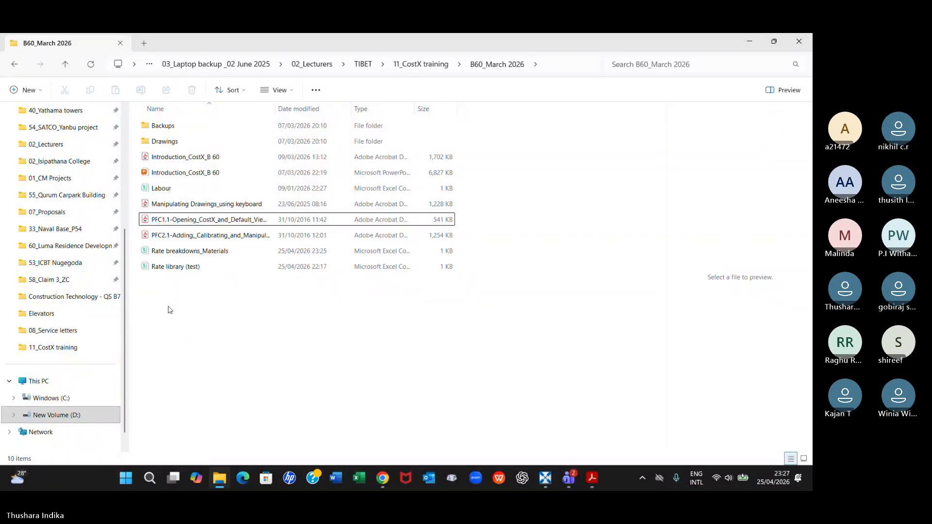
left_click(167, 189)
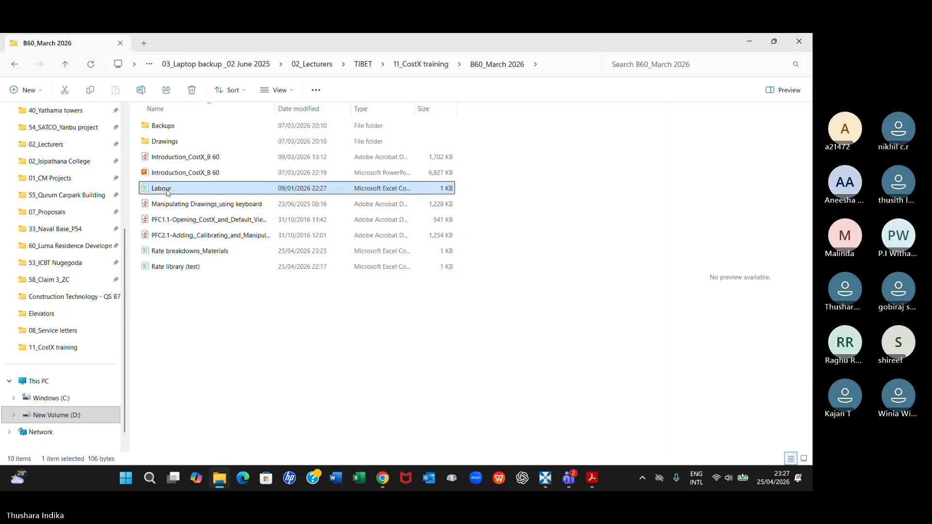
right_click(167, 191)
left_click(321, 104)
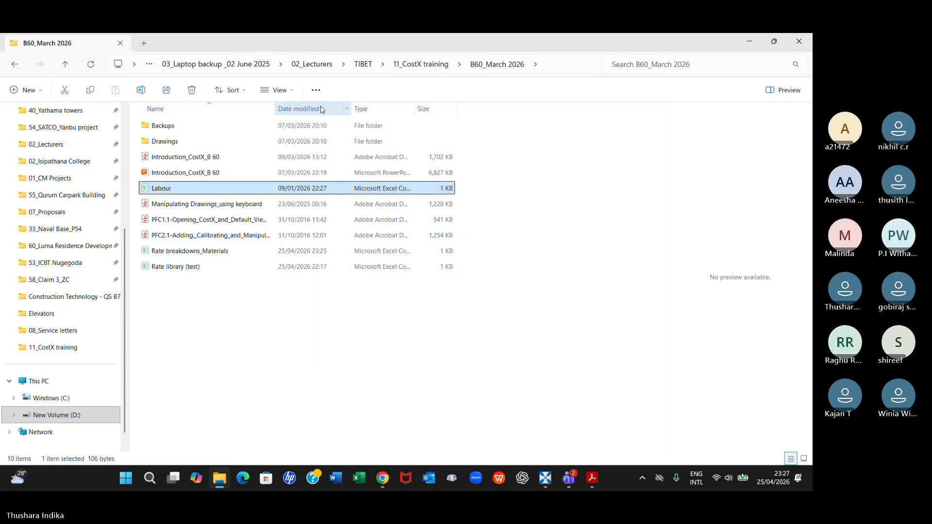
Open the Rate breakdowns Excel workbook from the 11_CostX training folder, and look over its Labour and Materials sheets
left_click(359, 477)
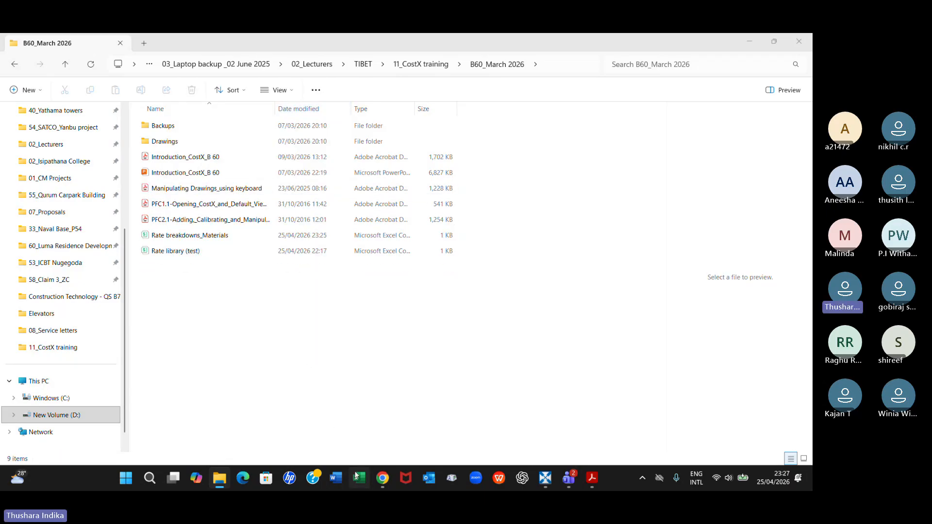
left_click(223, 478)
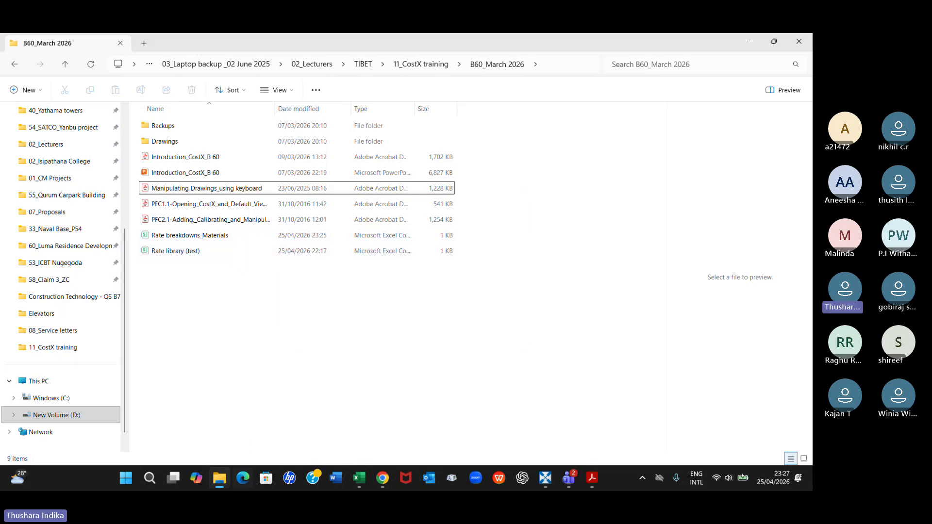
mouse_move(219, 478)
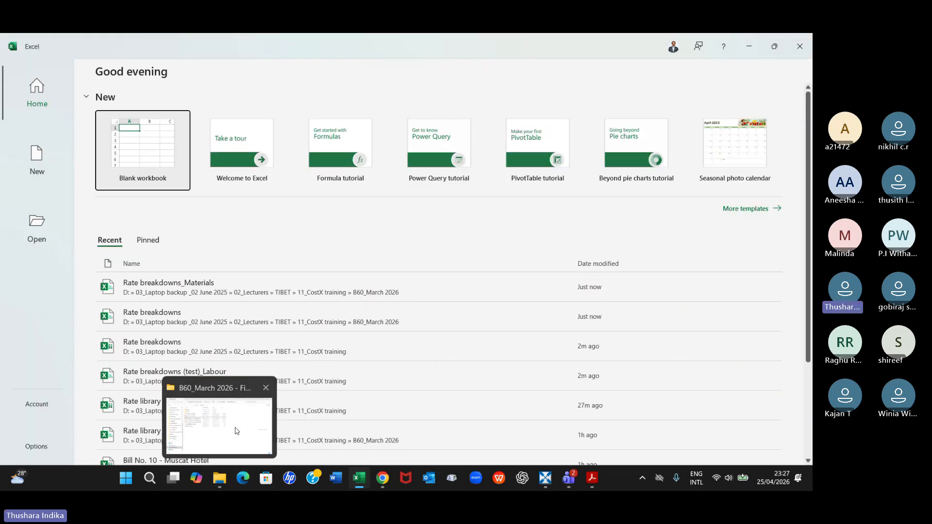
left_click(236, 431)
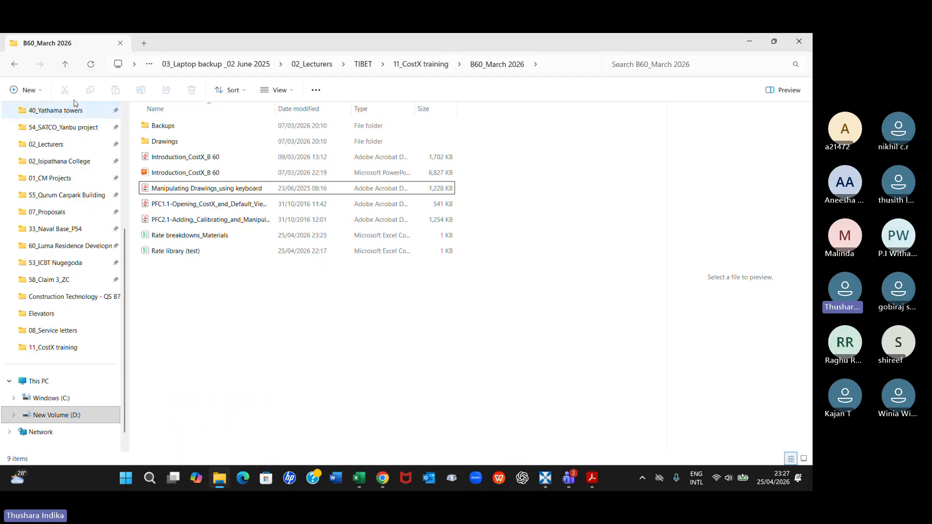
left_click(65, 64)
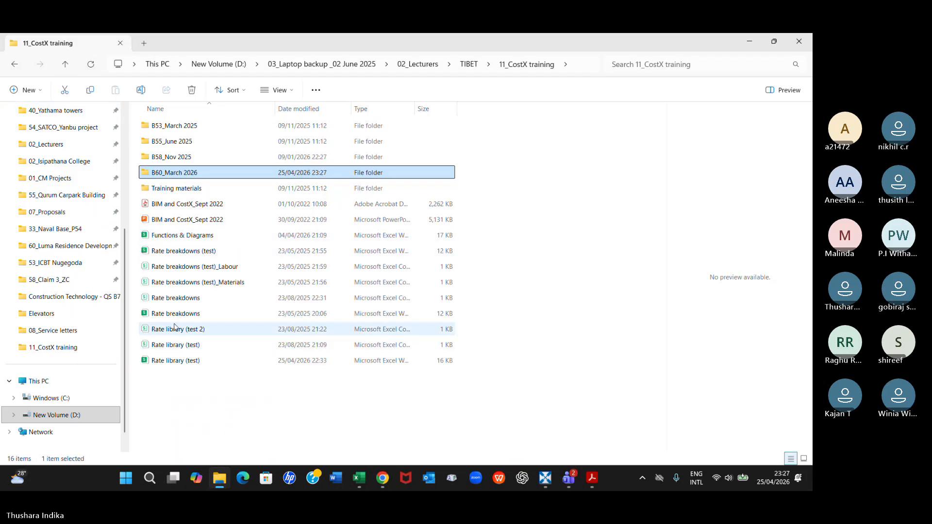
double_click(195, 313)
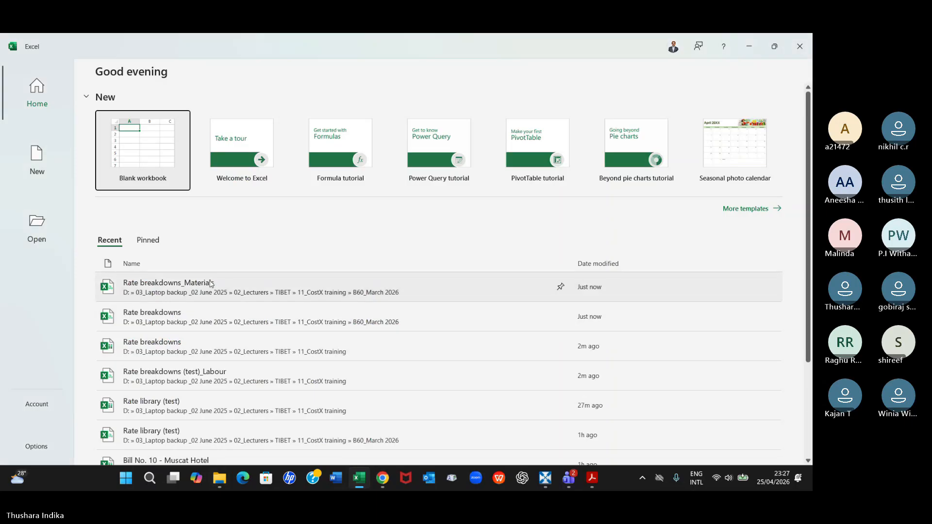
left_click(212, 287)
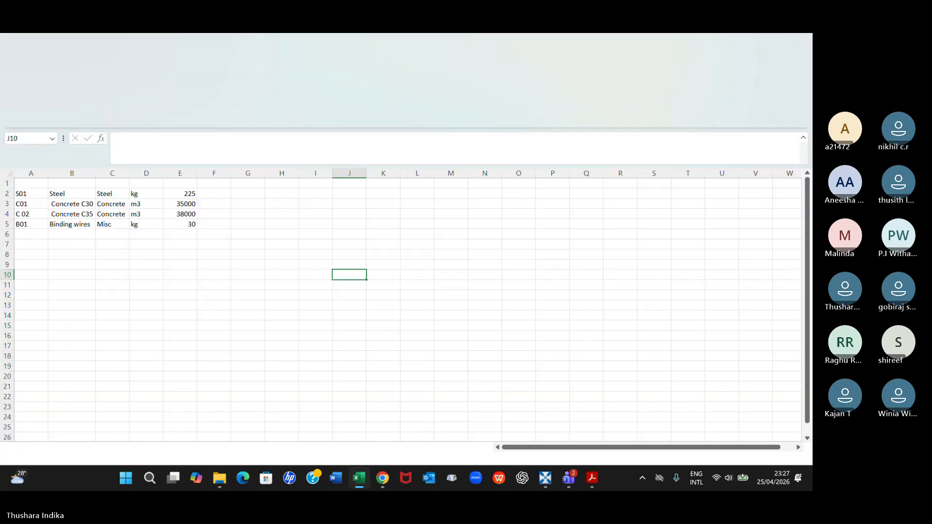
left_click(102, 446)
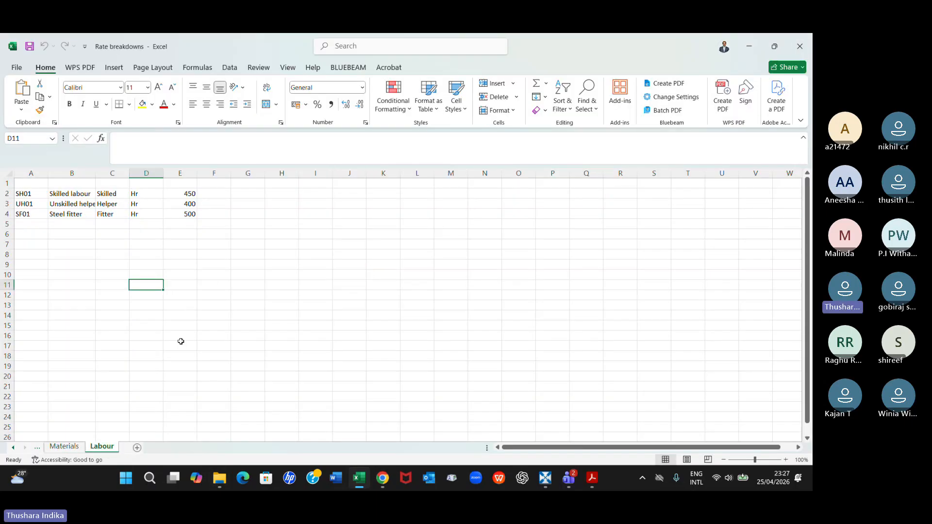
left_click(64, 446)
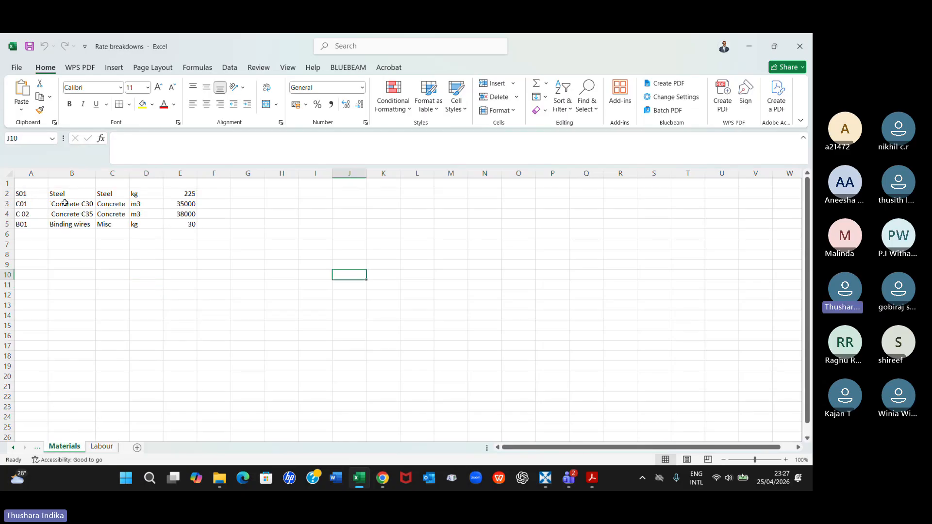
Save the Labour sheet as a CSV (Comma delimited) file named Rate breakdowns_LAbour in the B60_March 2026 folder
left_click(101, 448)
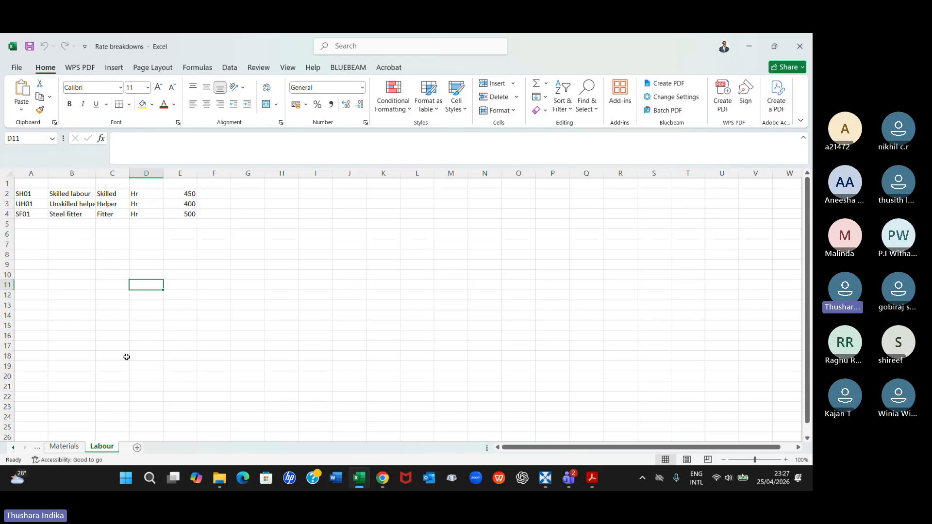
left_click(21, 69)
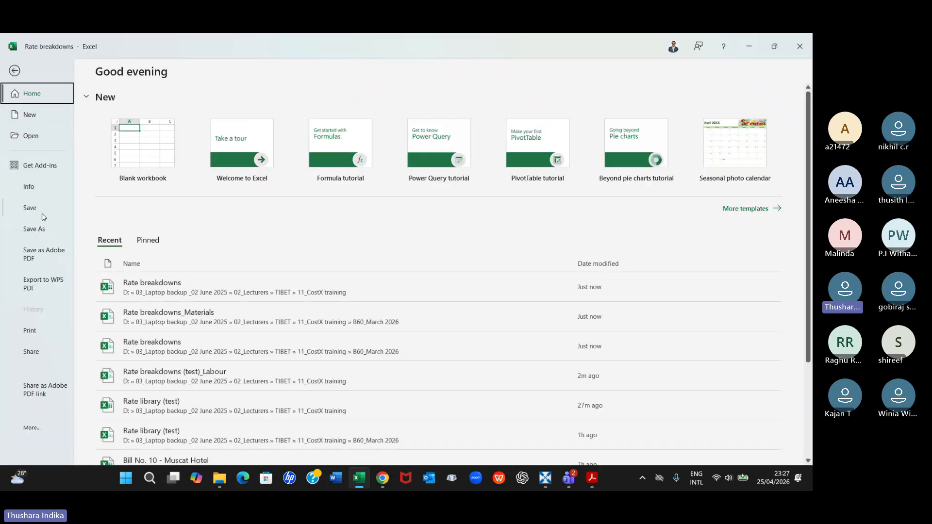
left_click(34, 228)
left_click(326, 153)
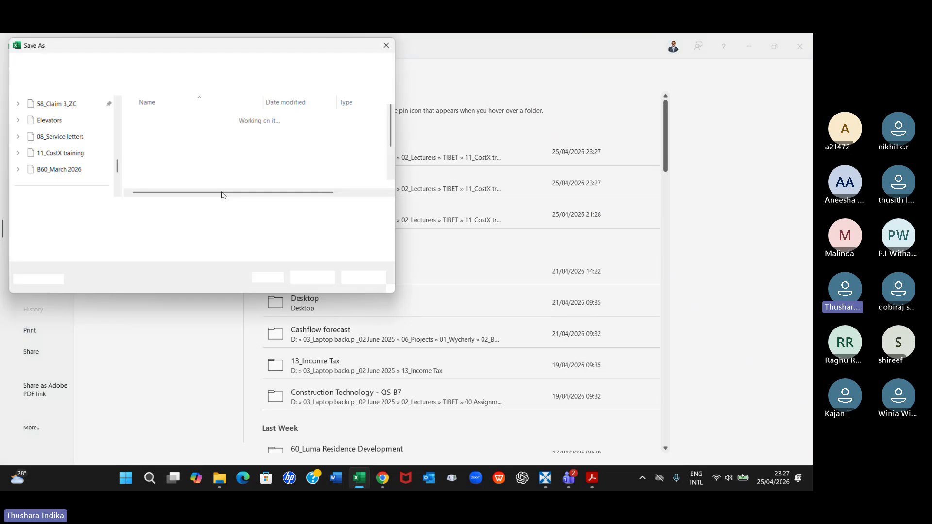
double_click(177, 164)
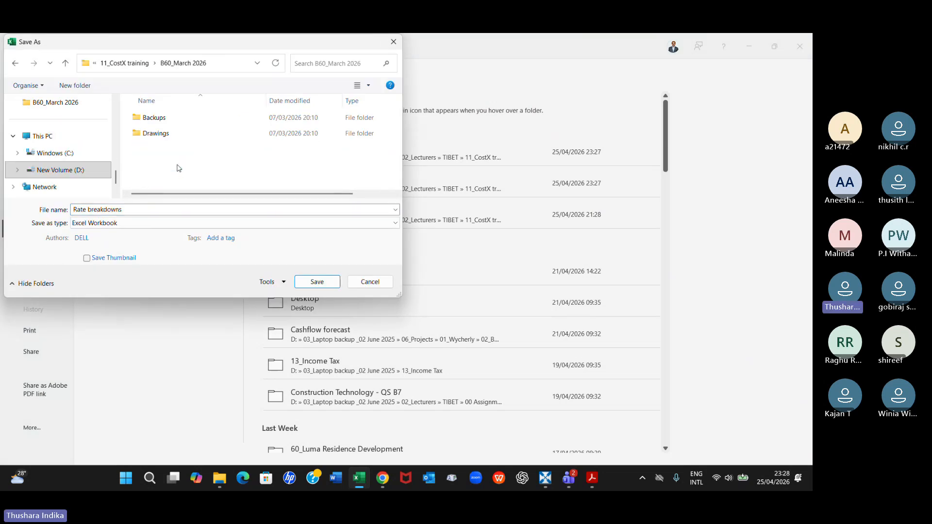
left_click(132, 211)
left_click(133, 211)
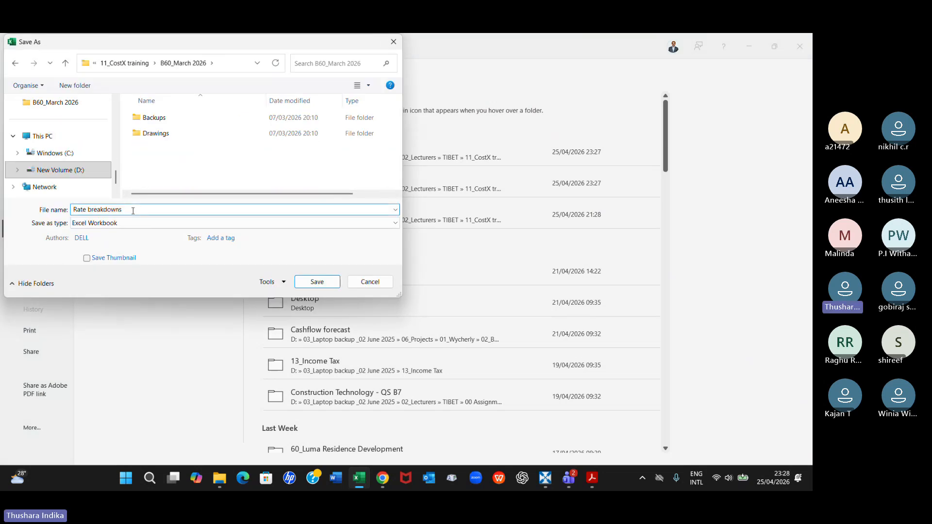
type("_")
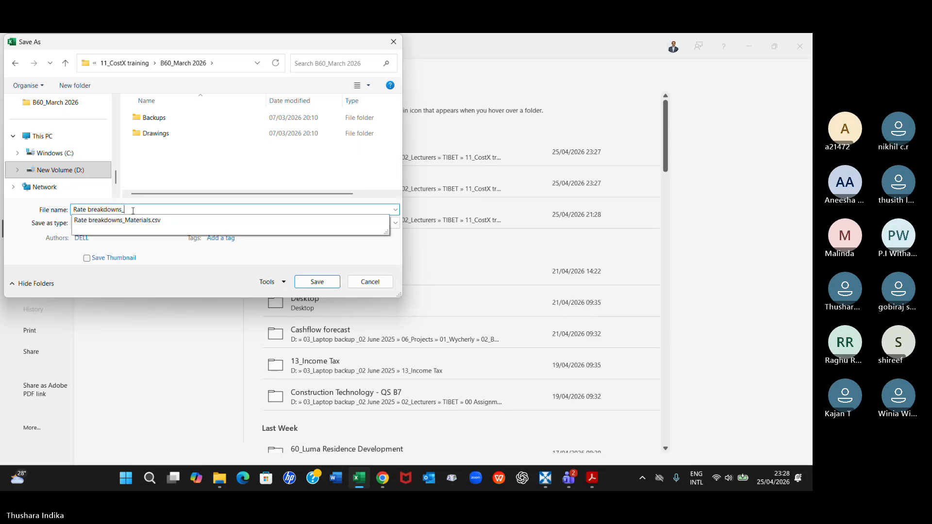
type("L")
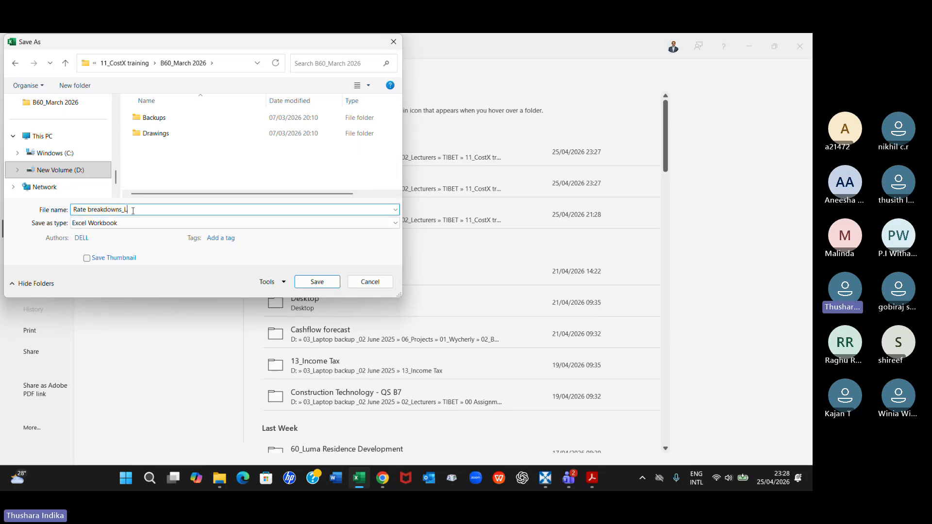
type("Abour")
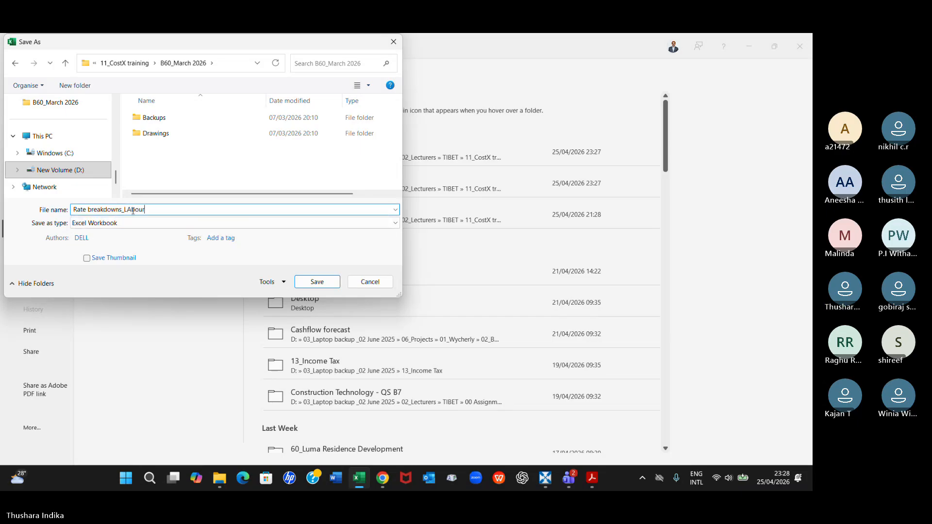
left_click(396, 223)
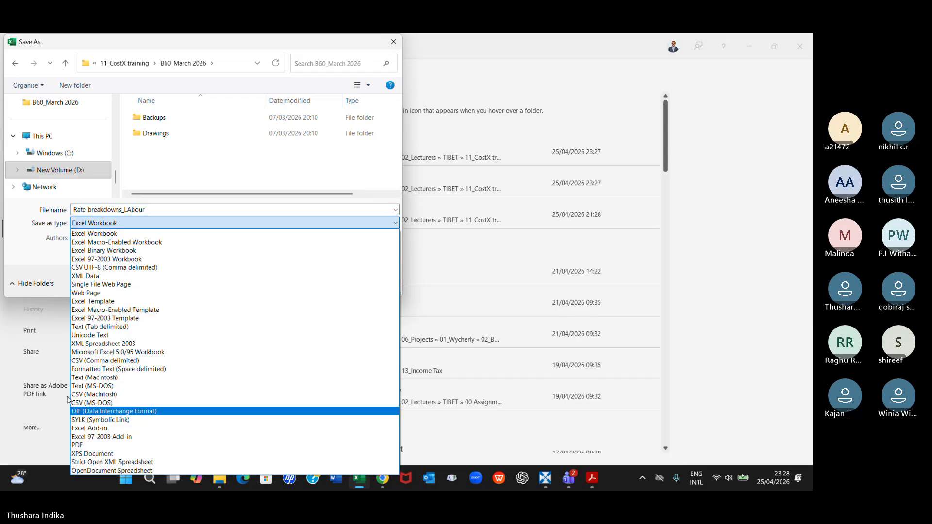
left_click(80, 360)
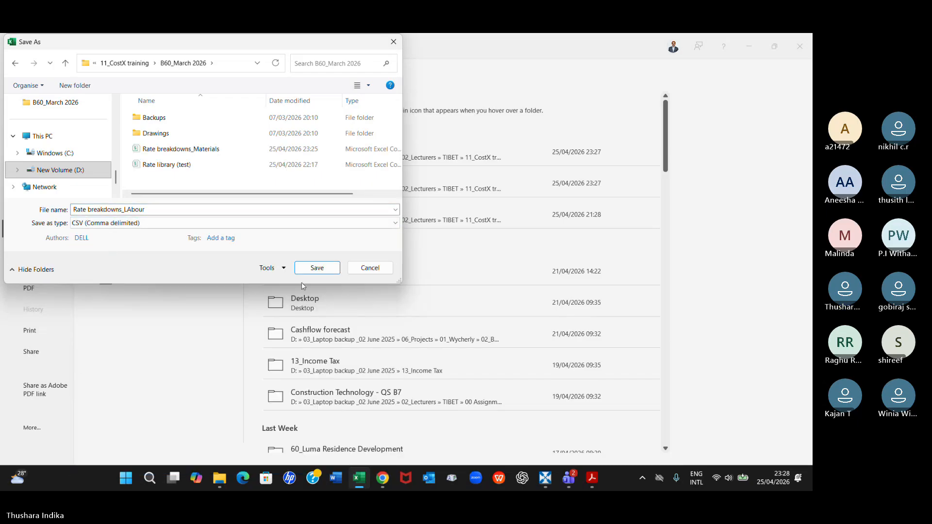
left_click(309, 270)
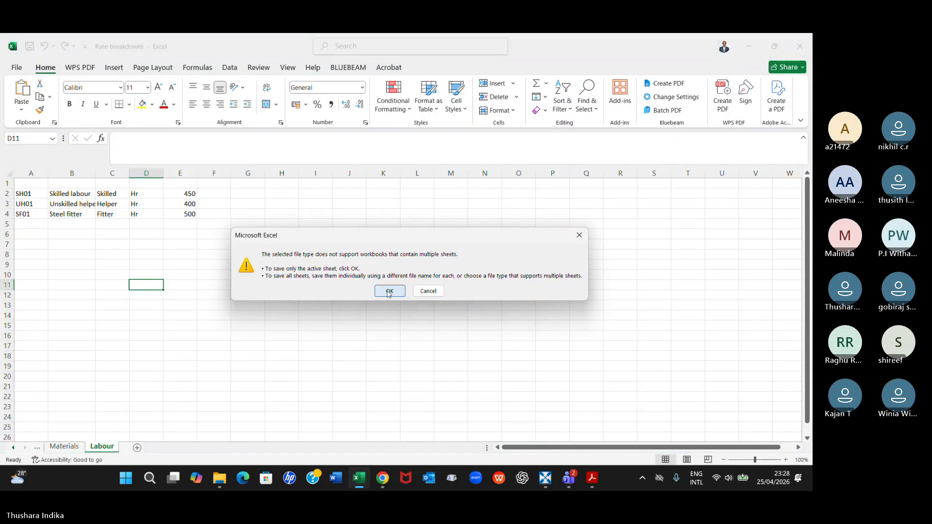
Finish saving the Labour CSV, and close the workbook after checking its Materials sheet
left_click(387, 291)
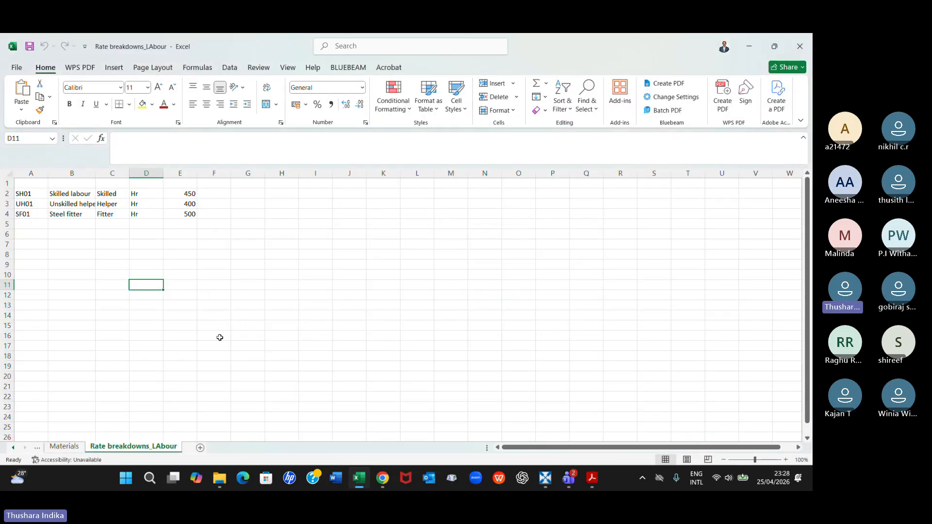
left_click(60, 447)
right_click(60, 447)
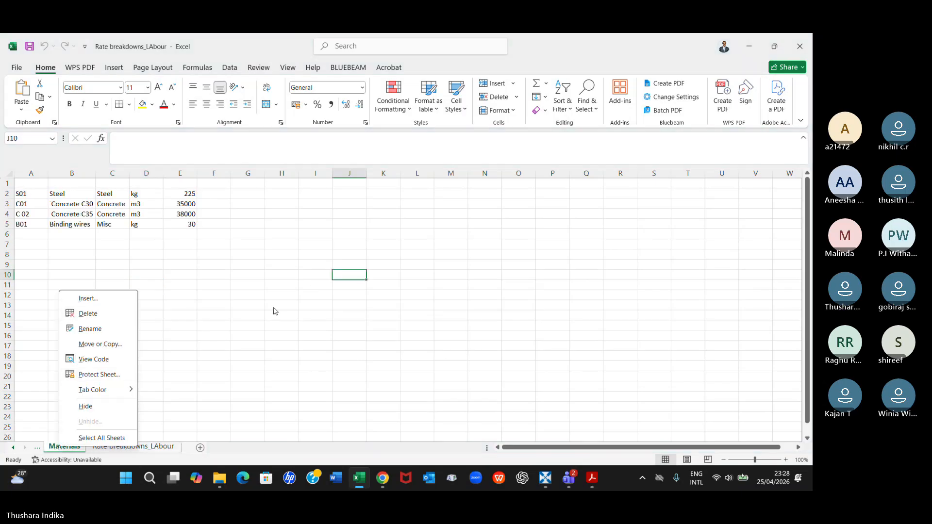
key("Escape")
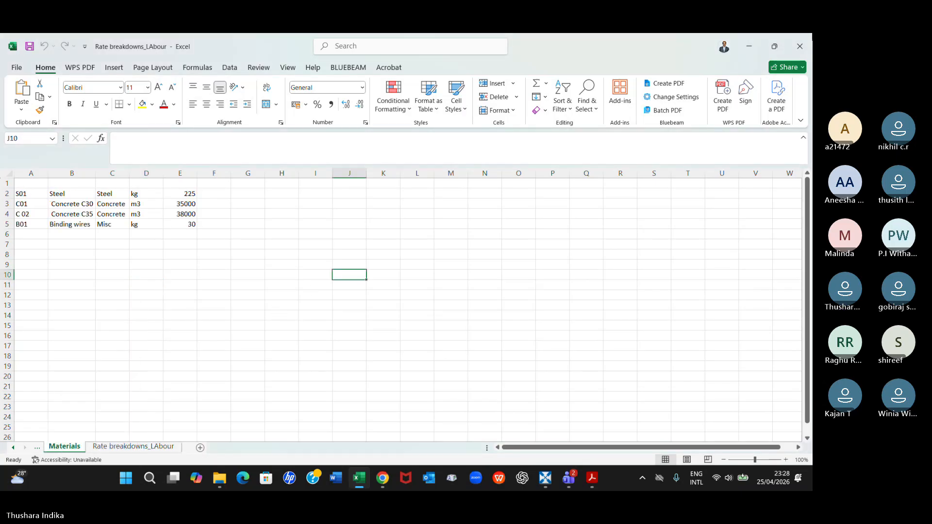
left_click(801, 45)
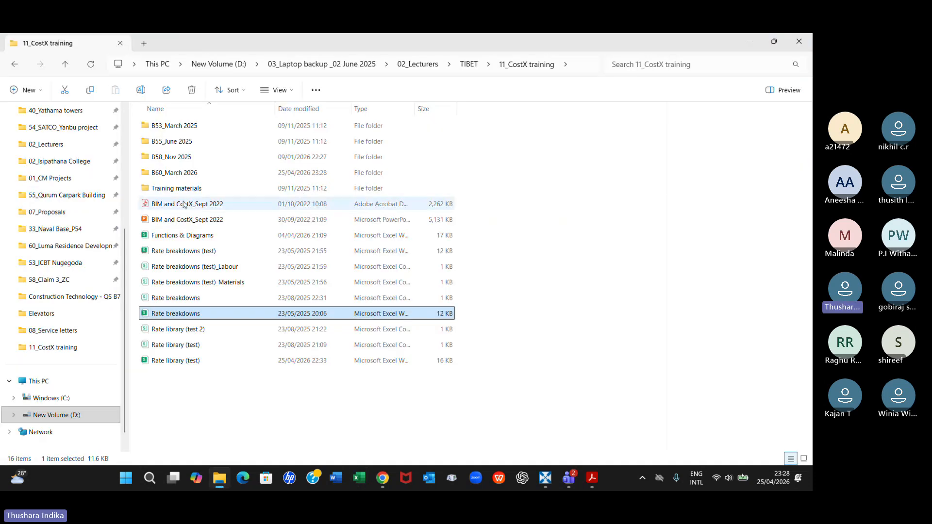
In the B60_March 2026 folder, correct the Rate breakdowns_LAbour CSV file's name to Rate breakdowns_Labour
double_click(177, 173)
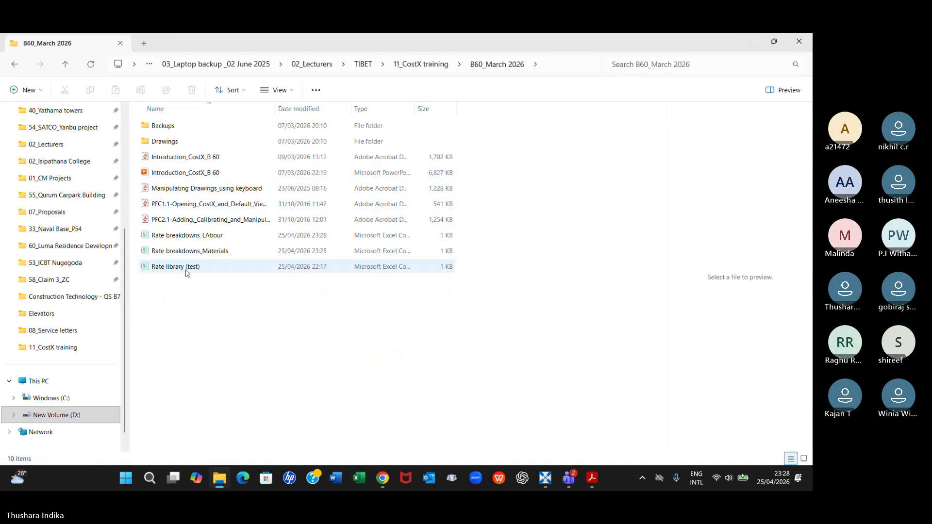
left_click(211, 238)
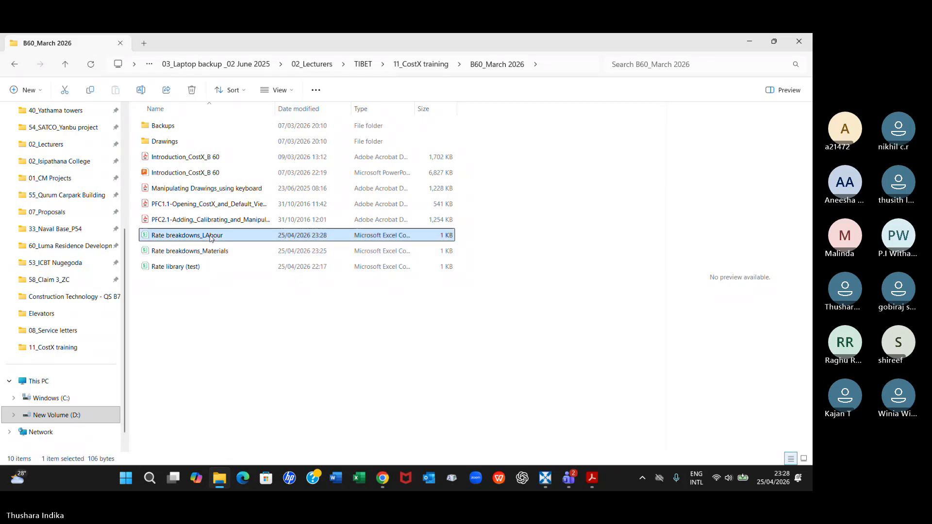
right_click(211, 238)
left_click(297, 101)
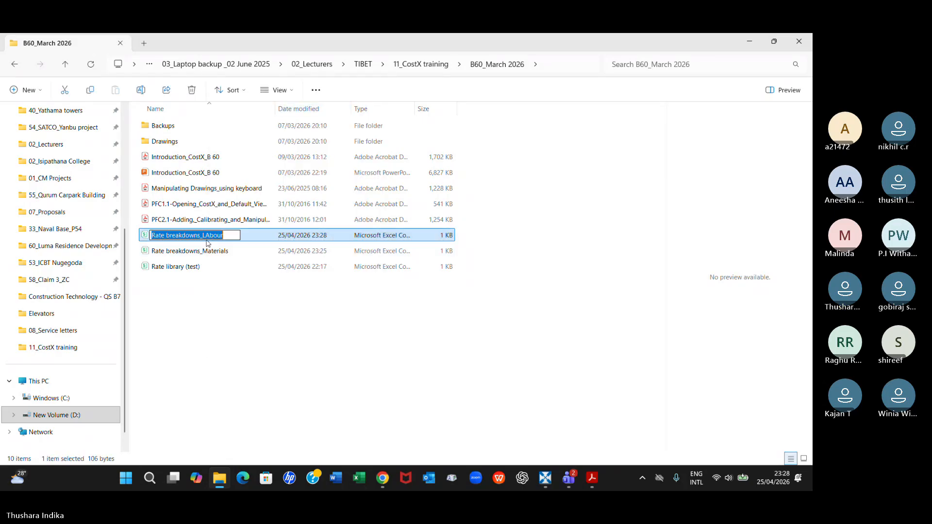
key("Escape")
right_click(208, 236)
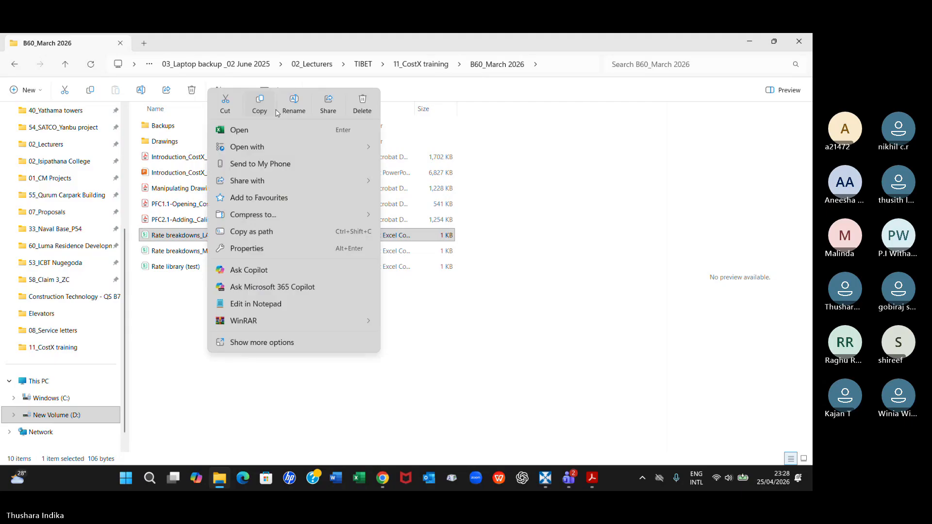
left_click(287, 105)
left_click(211, 235)
key("BackSpace")
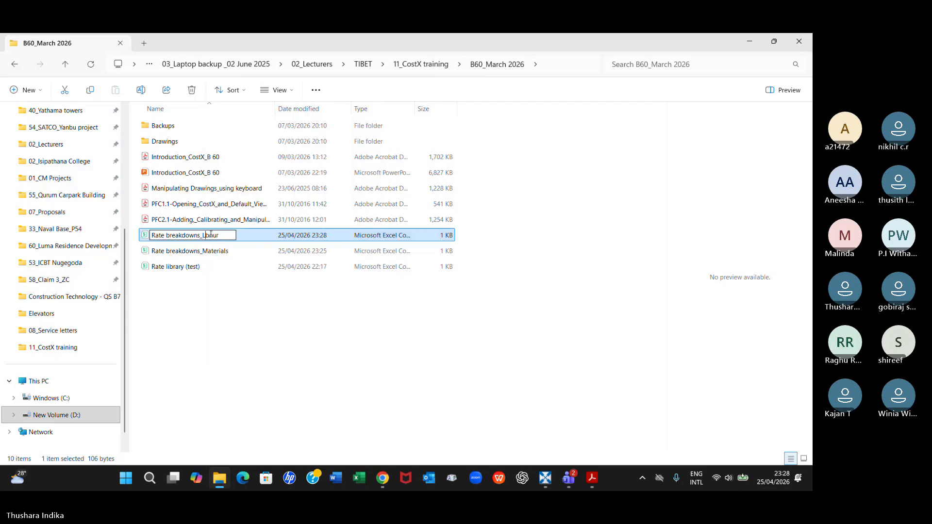
type("a")
key("Return")
Open the Rate breakdowns_Labour CSV in Excel to check its labour rates, and close it again
key("Down")
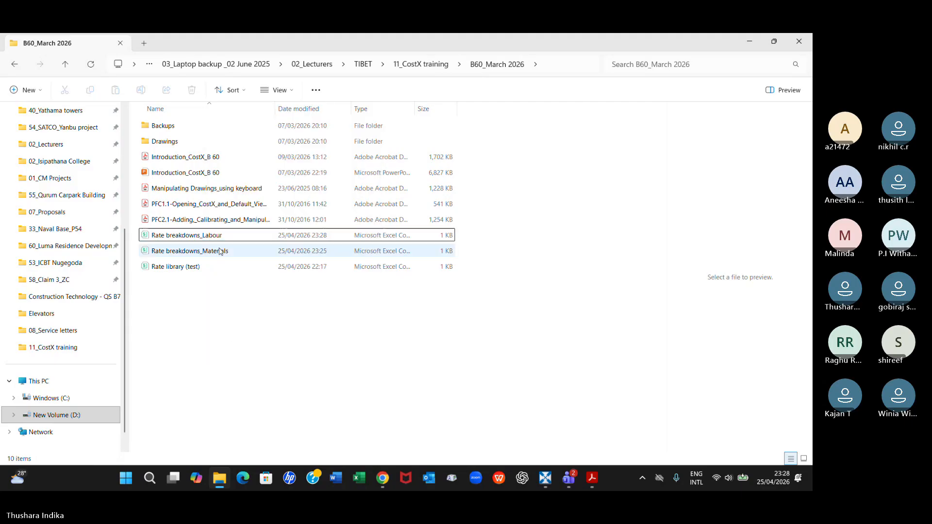
key("Up")
key("Return")
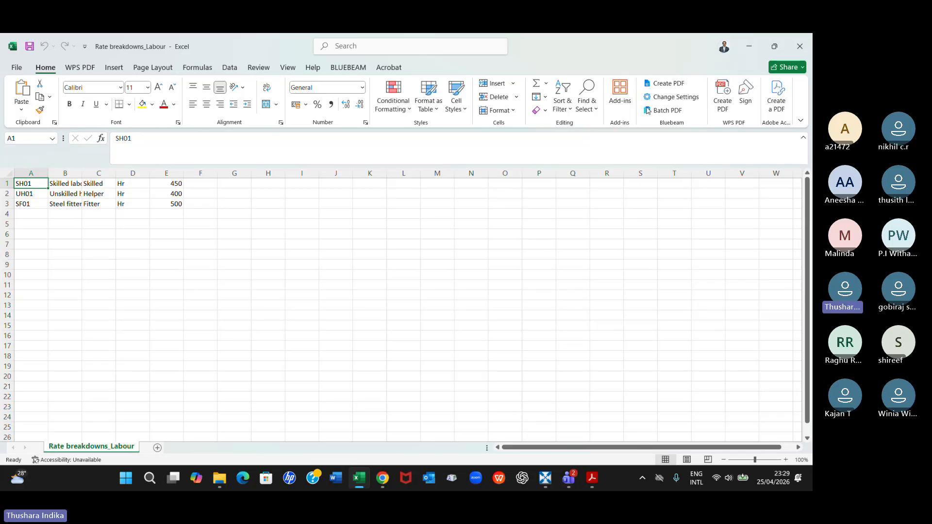
left_click(807, 39)
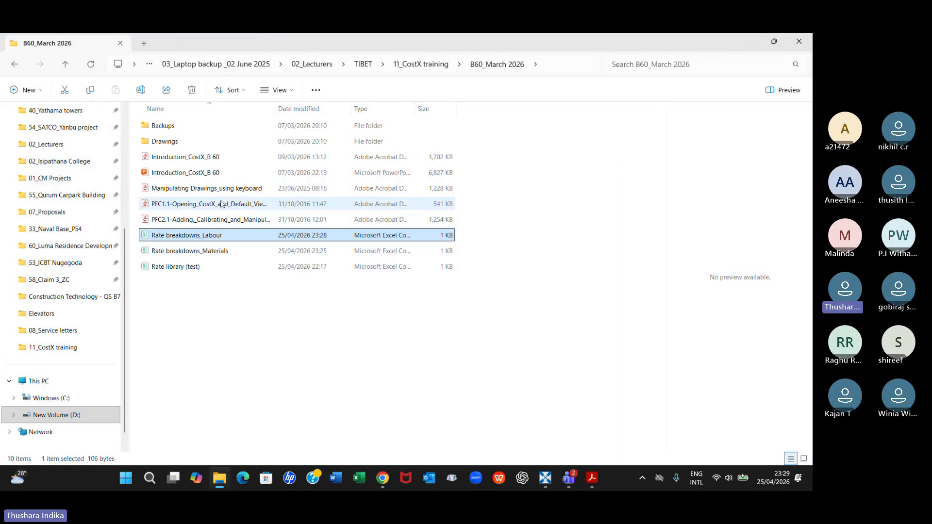
left_click(221, 250)
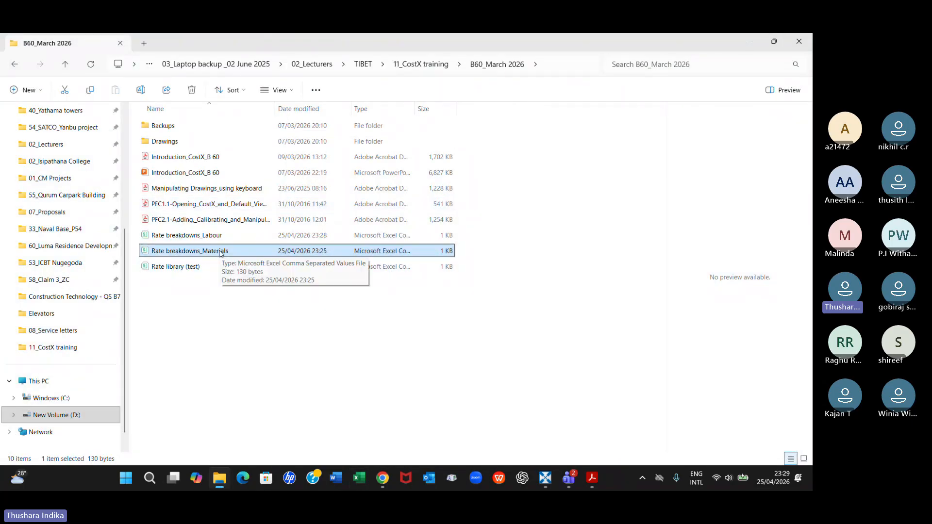
left_click(212, 236)
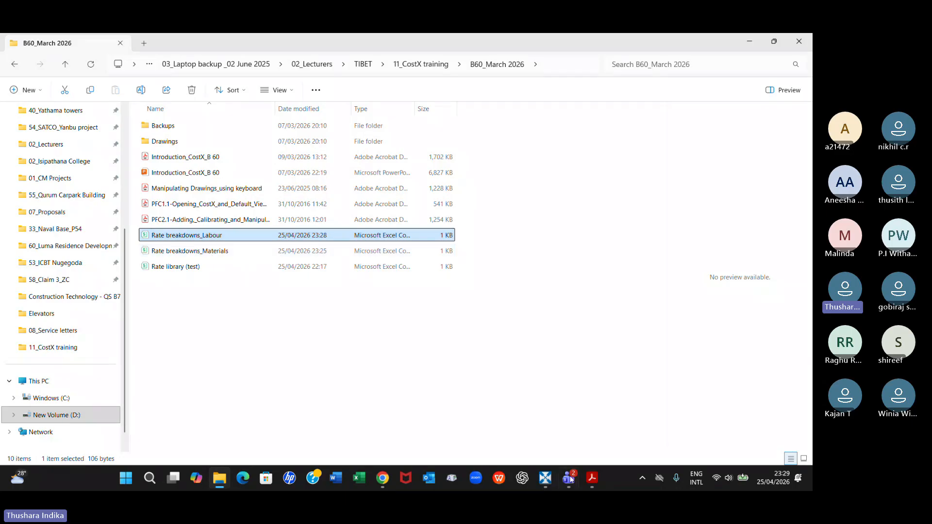
Switch to RIB CostX, collapse Rate library_B60 in the rates list, and open the costing Rate Libraries in System Administration
left_click(550, 480)
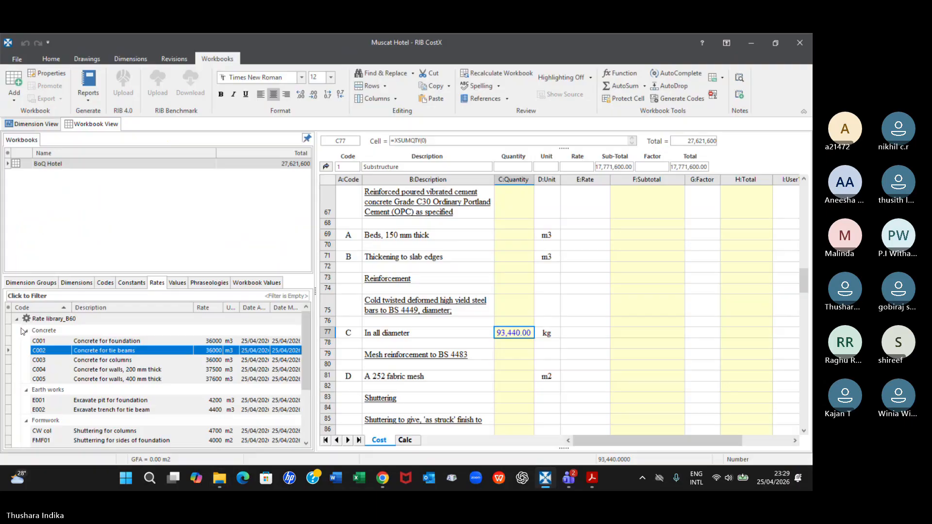
left_click(16, 320)
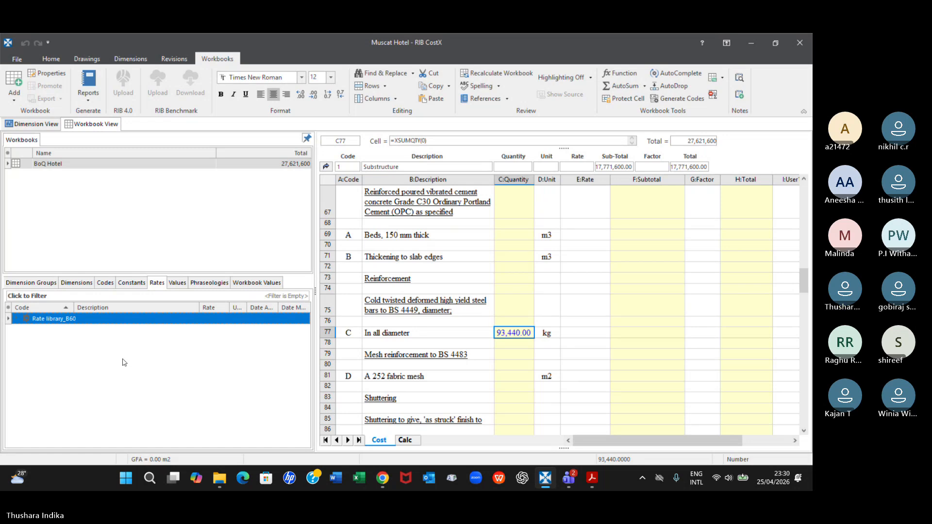
left_click(18, 58)
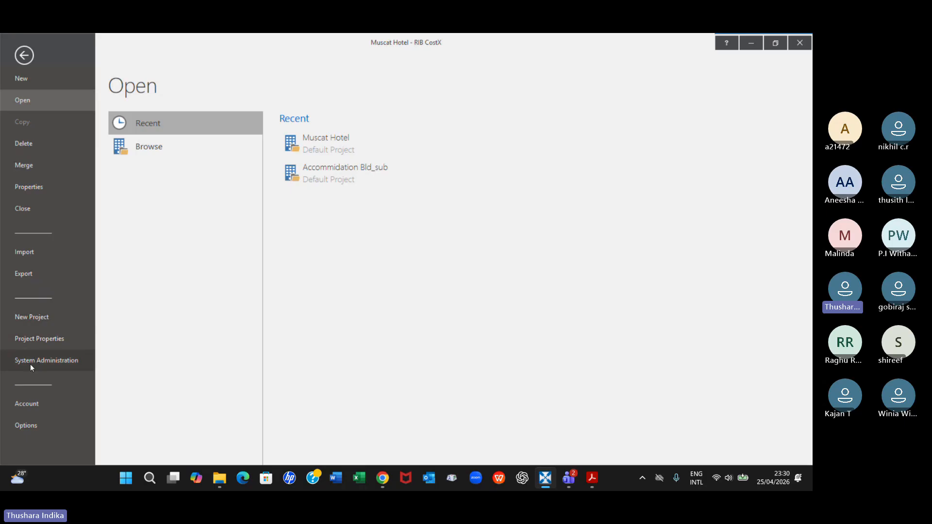
left_click(30, 363)
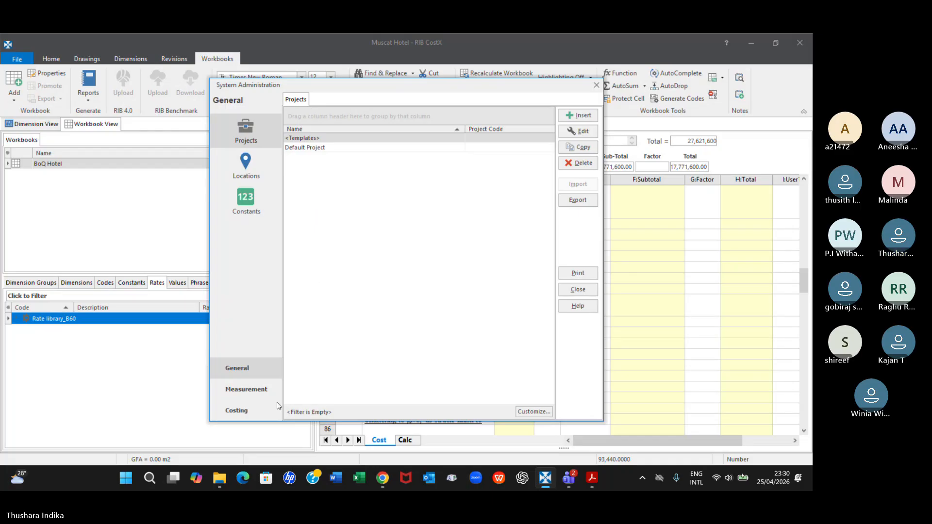
left_click(253, 409)
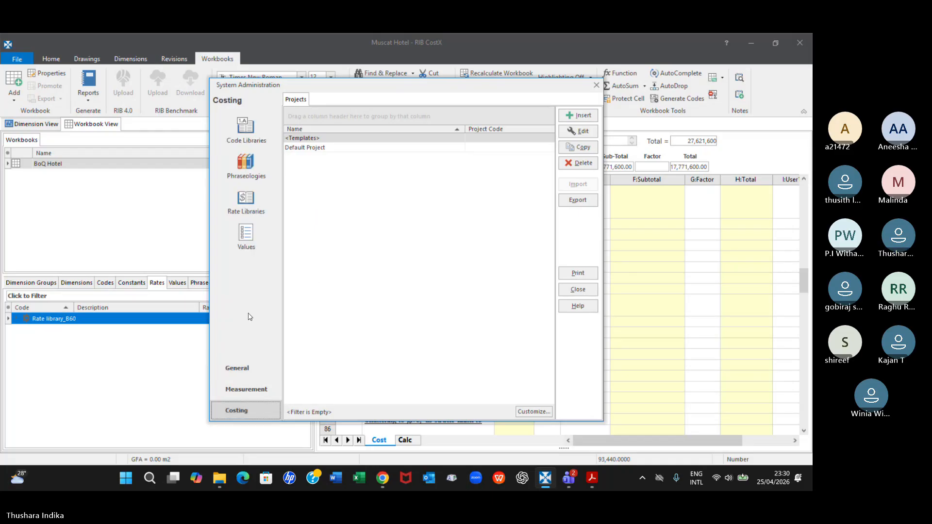
left_click(265, 204)
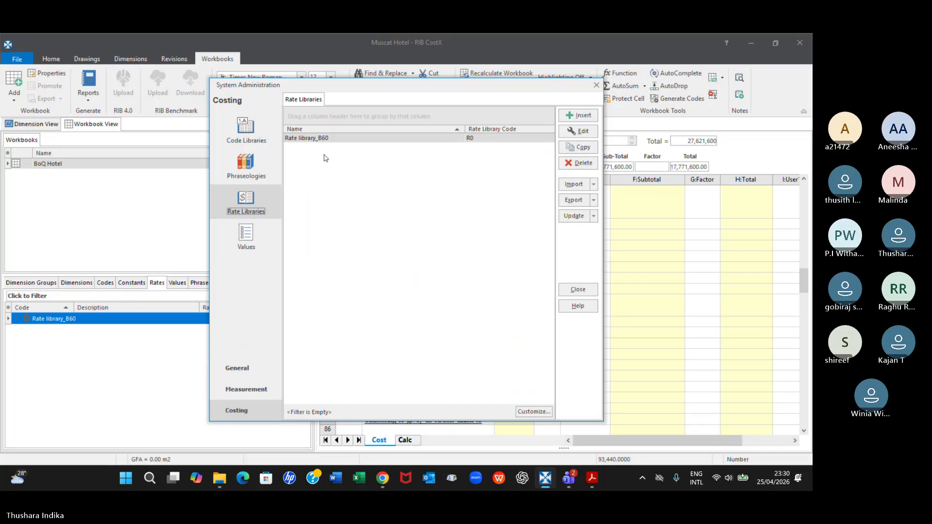
Import the Rate breakdowns_Materials CSV from the B60_March 2026 folder as a rate library with location <Default Location>
left_click(593, 184)
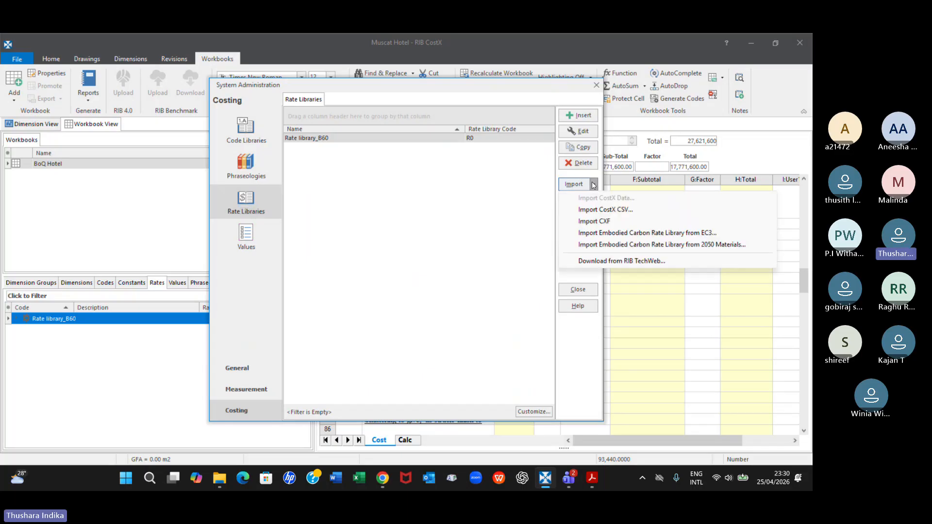
left_click(597, 210)
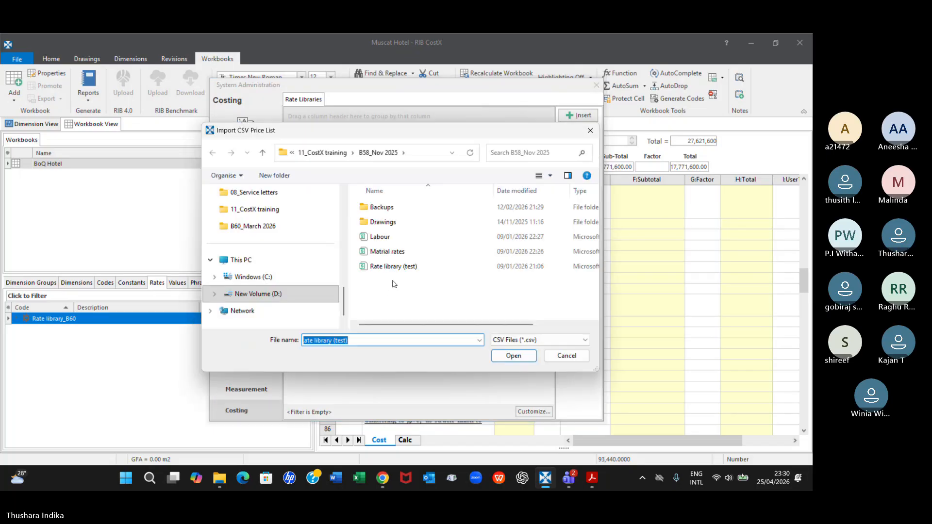
left_click(262, 153)
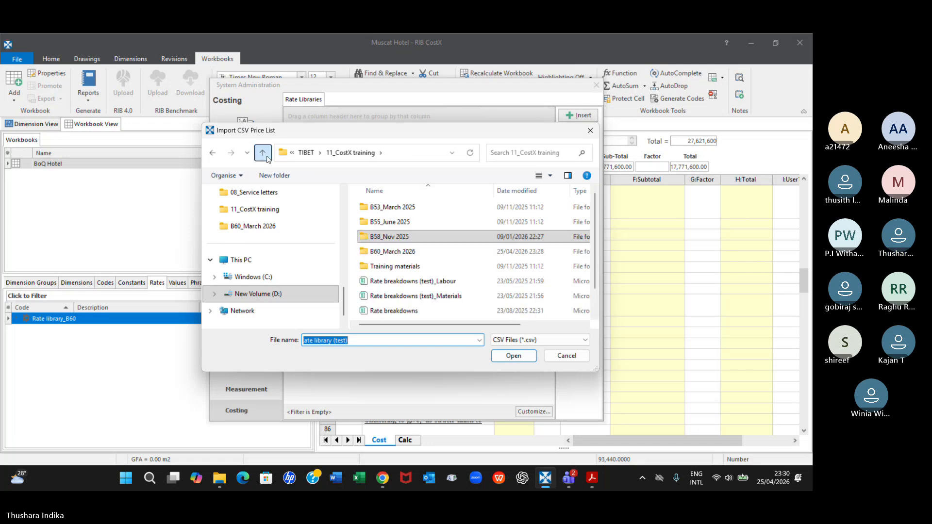
double_click(403, 251)
left_click(410, 252)
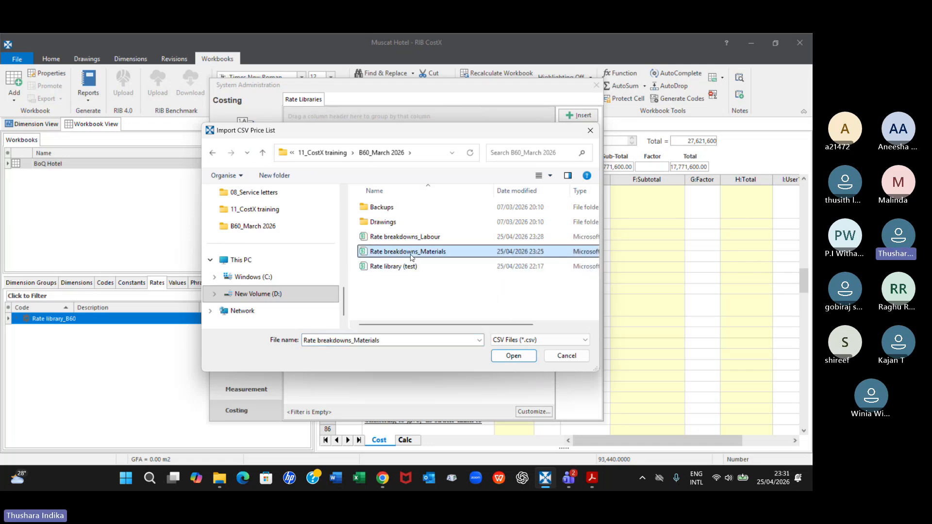
left_click(528, 356)
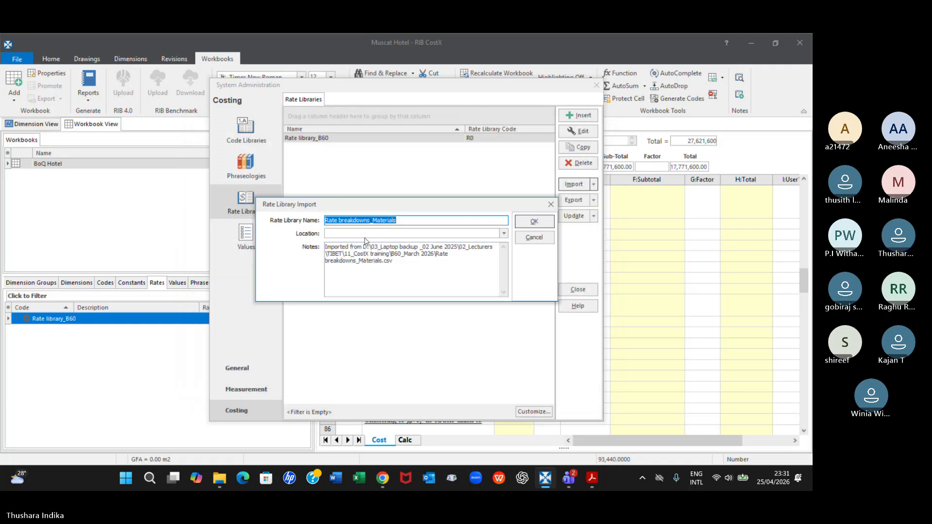
left_click(373, 233)
left_click(372, 244)
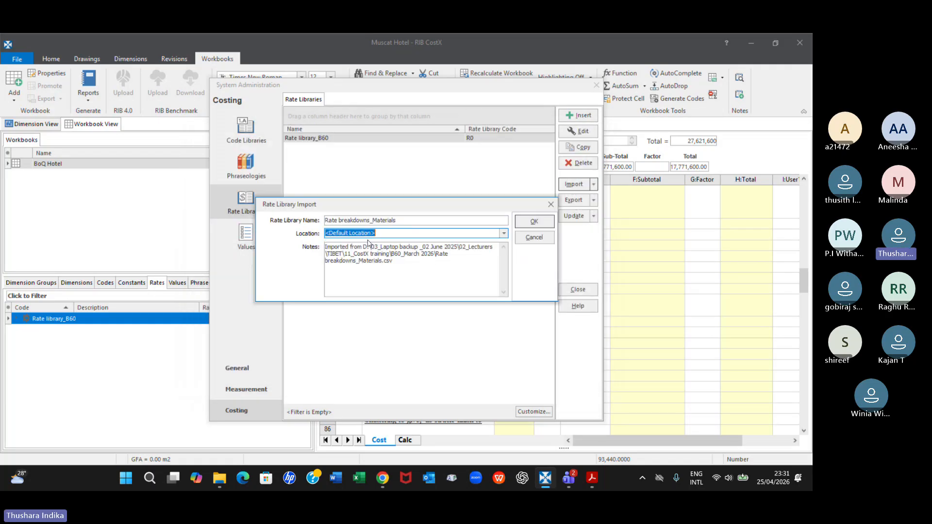
left_click(533, 222)
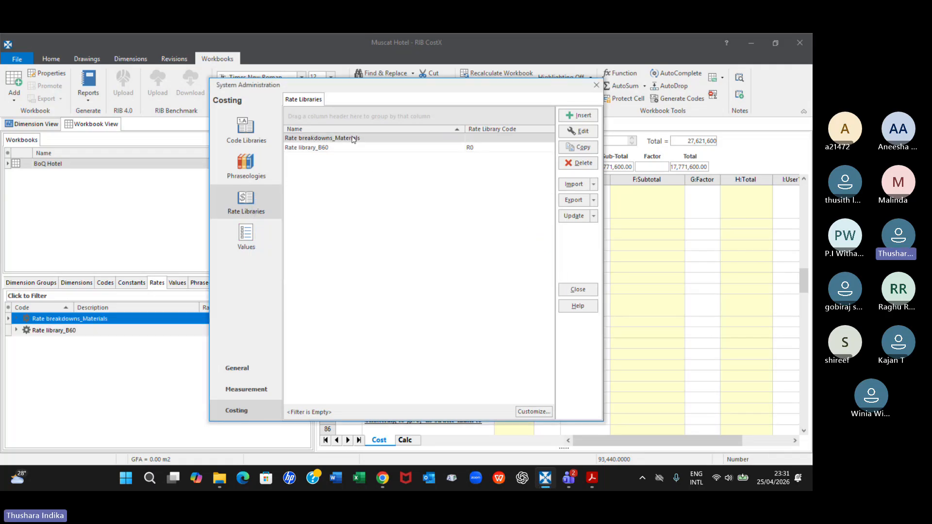
Import the Rate breakdowns_Labour CSV as a rate library with location <Default Location>, and close System Administration
left_click(594, 185)
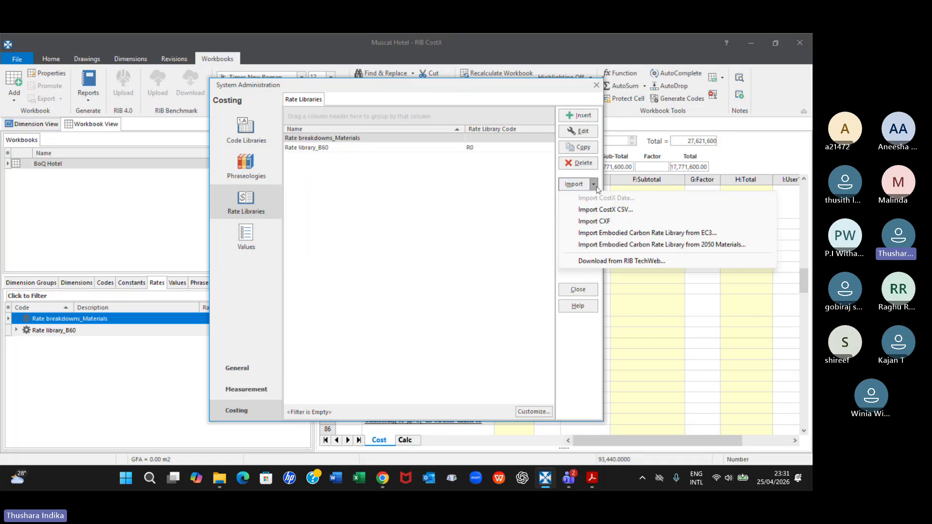
left_click(605, 211)
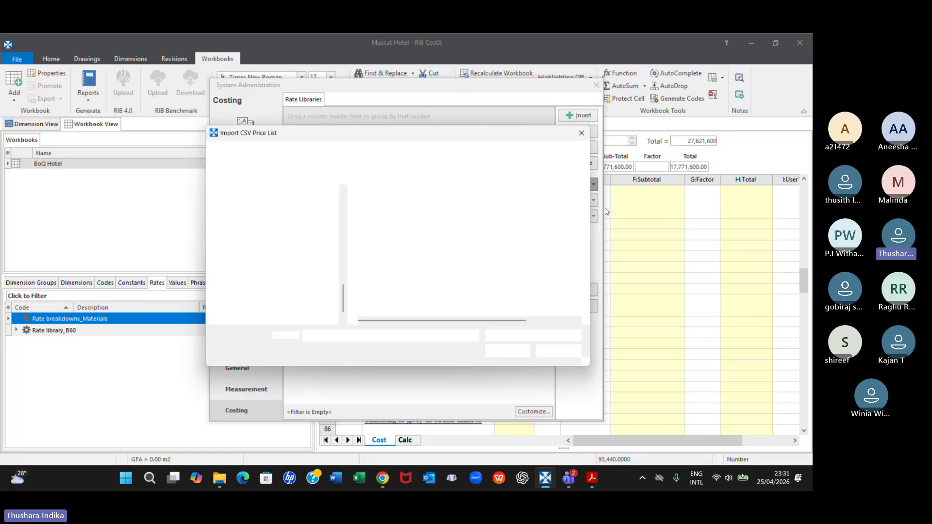
left_click(405, 236)
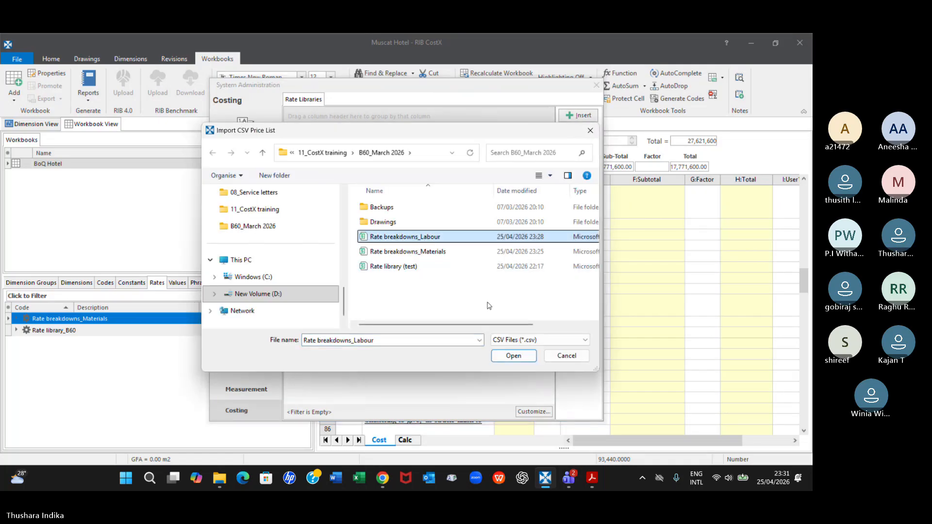
left_click(513, 359)
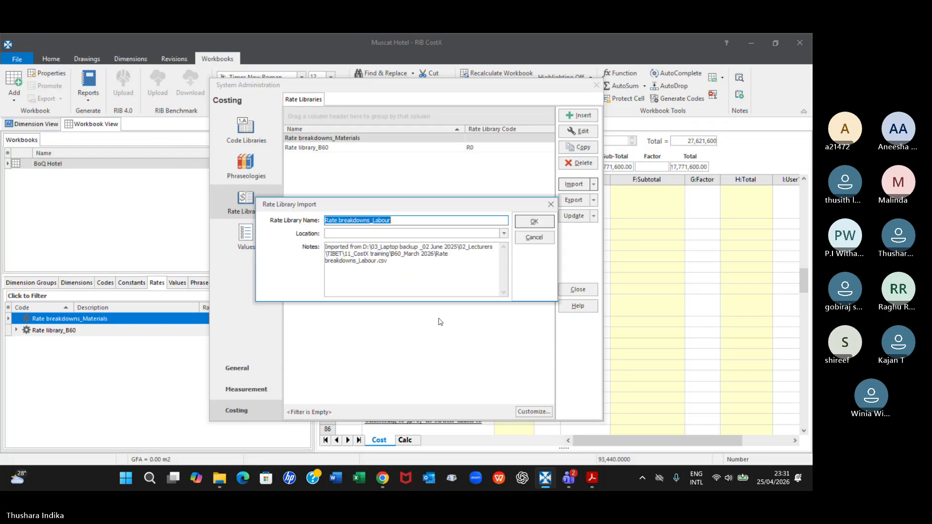
left_click(504, 234)
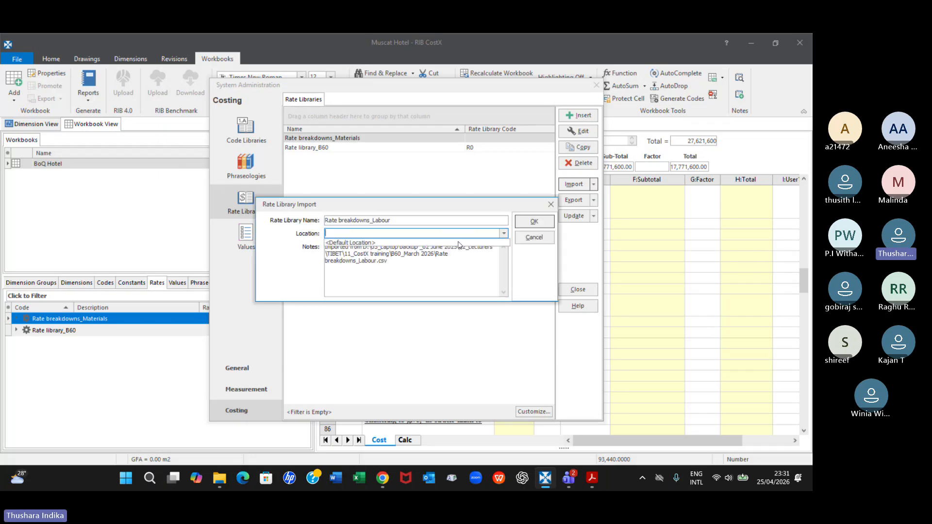
left_click(360, 243)
left_click(534, 221)
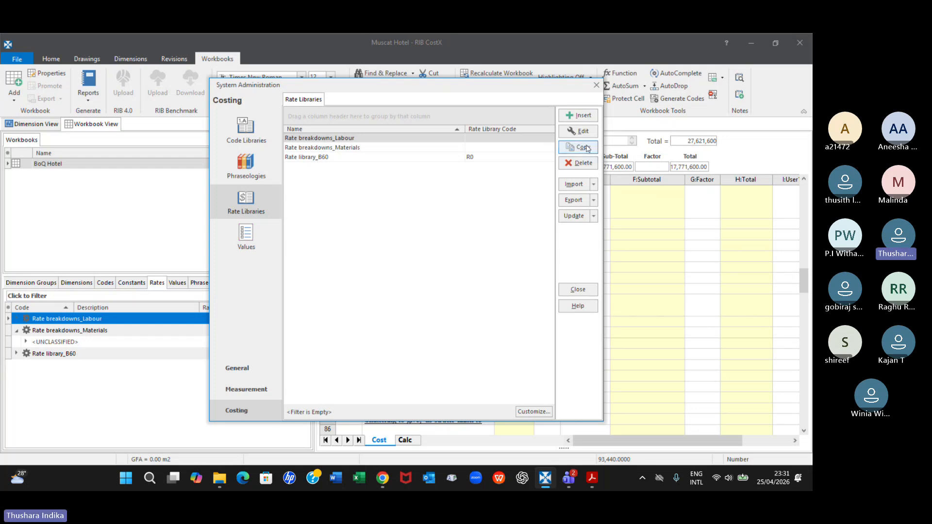
left_click(578, 290)
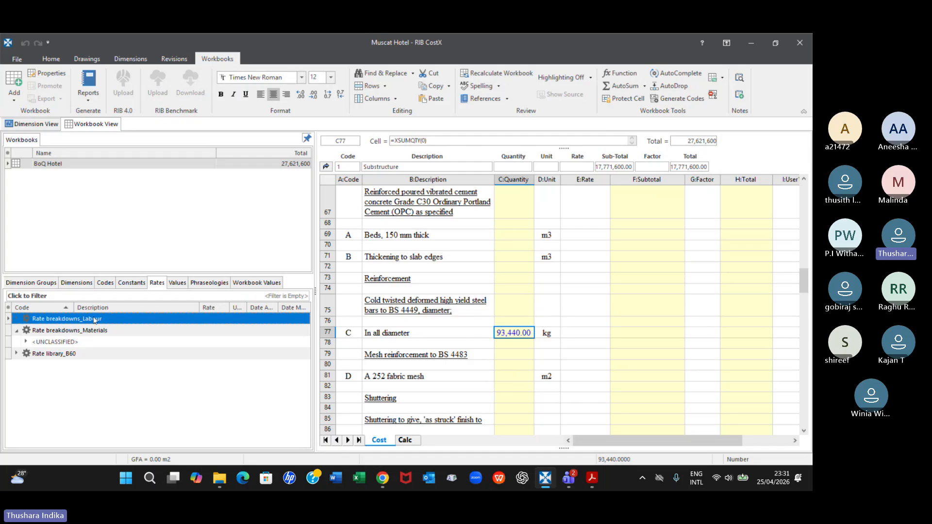
left_click(16, 330)
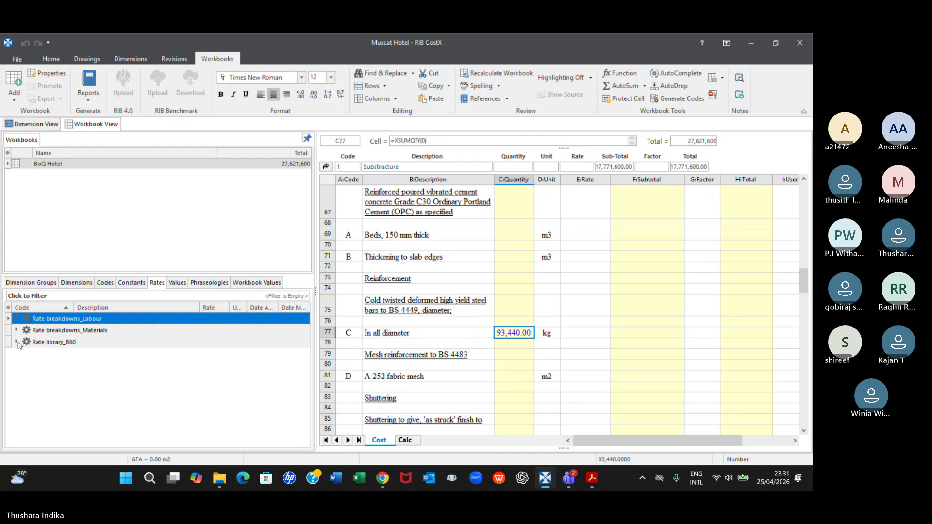
Expand Rate library_B60, check the Concrete group in the Rate breakdowns_Materials library, and collapse the materials library again
left_click(17, 342)
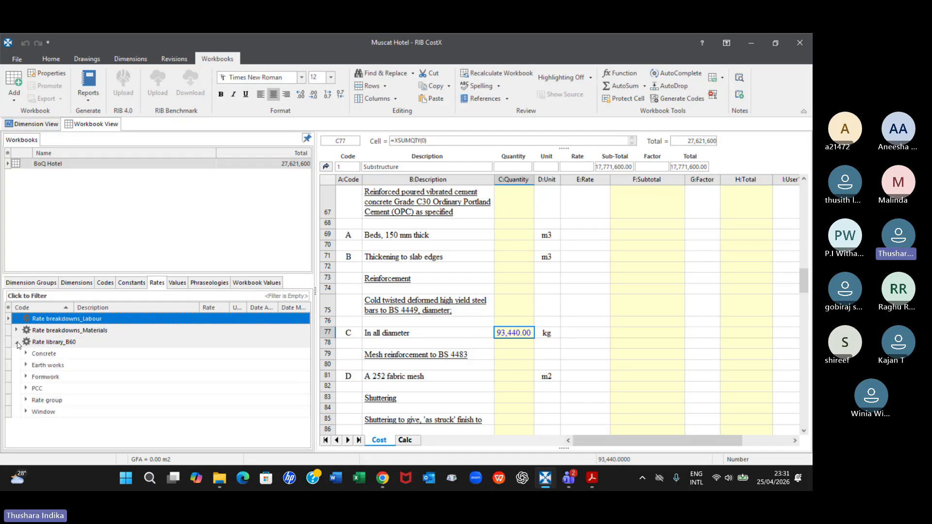
double_click(68, 333)
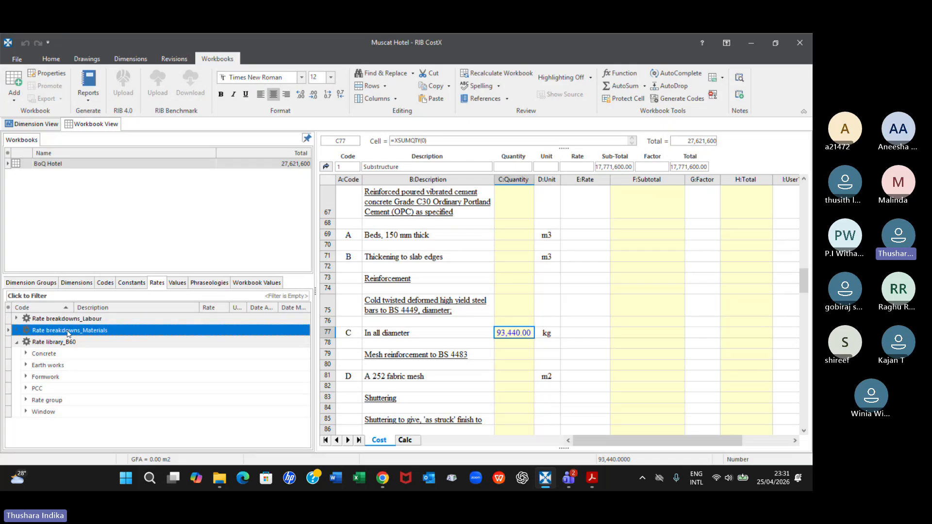
double_click(69, 334)
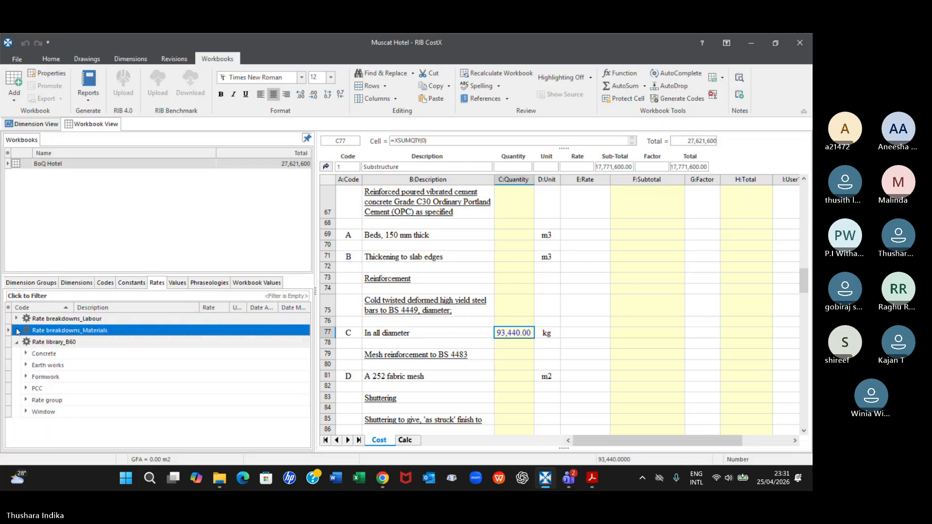
left_click(16, 329)
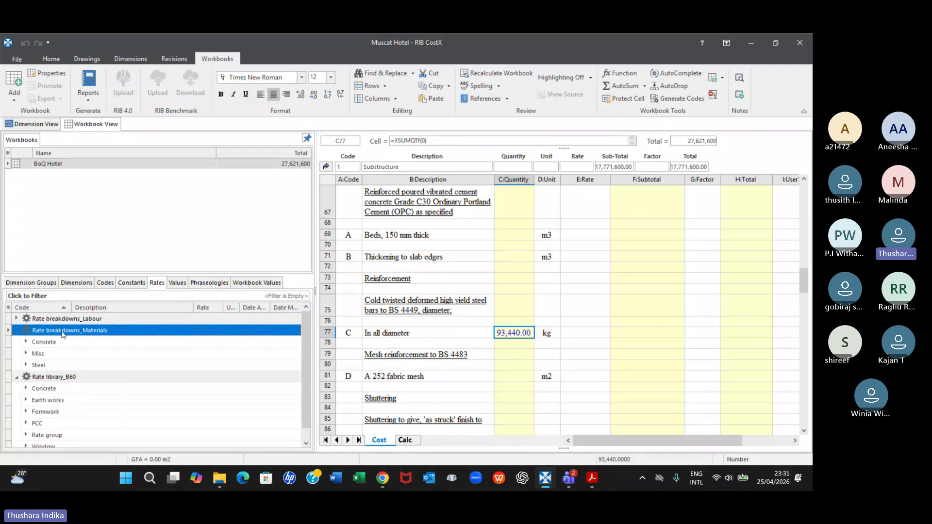
double_click(37, 330)
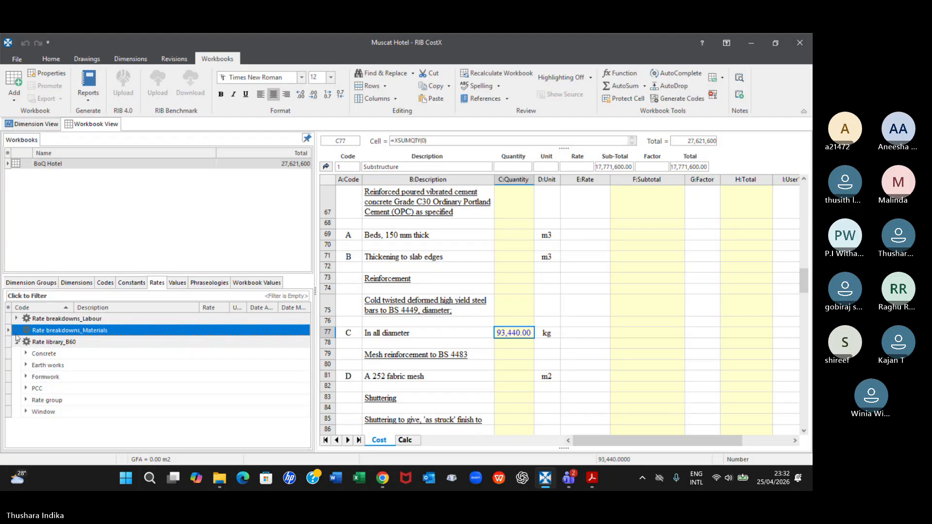
left_click(17, 331)
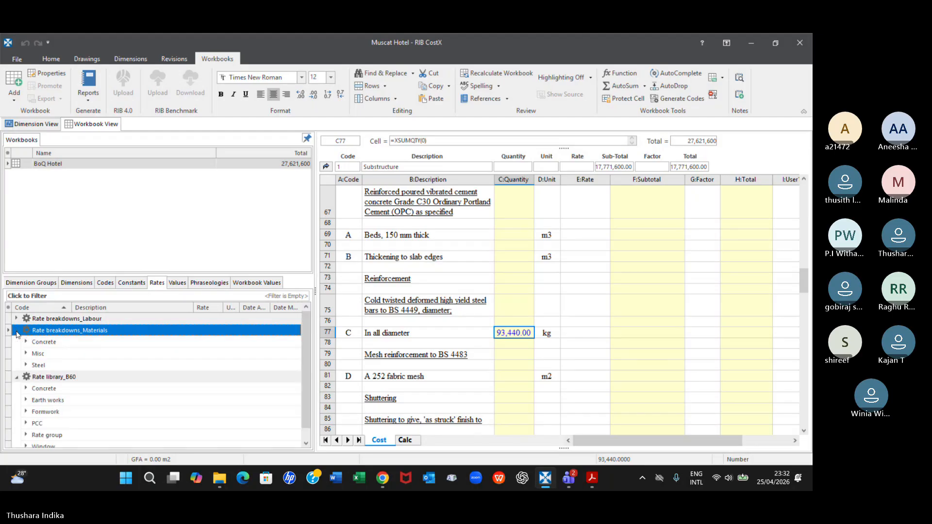
left_click(44, 342)
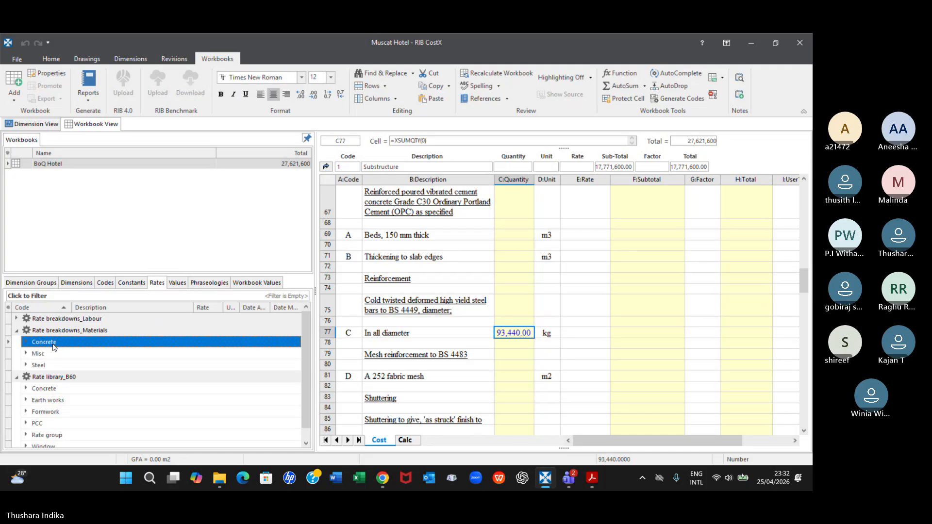
left_click(26, 342)
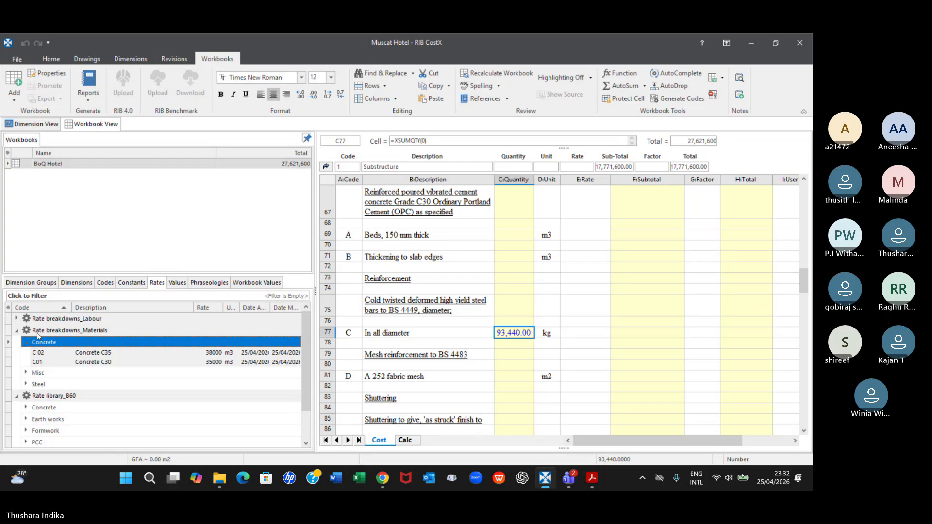
left_click(16, 331)
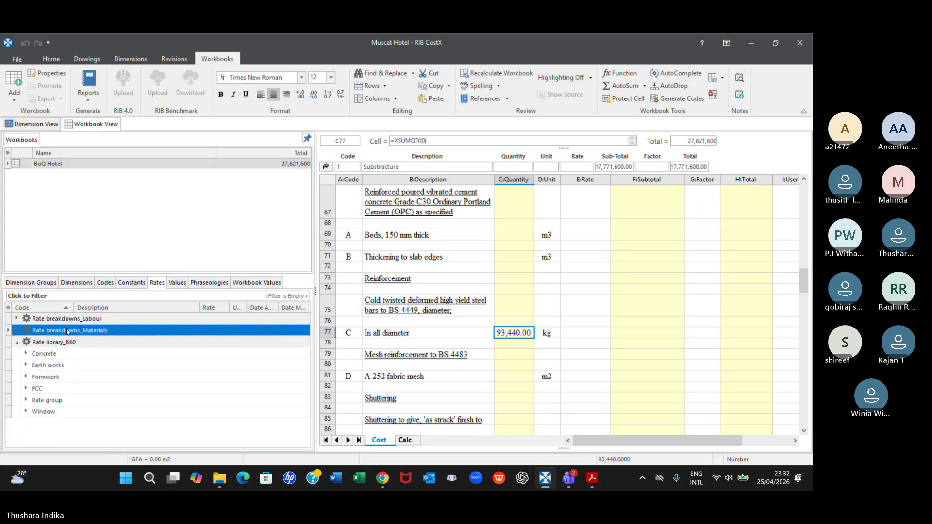
Expand the Rate breakdowns_Labour library and review its Fitter, Helper and Skilled groups
left_click(17, 319)
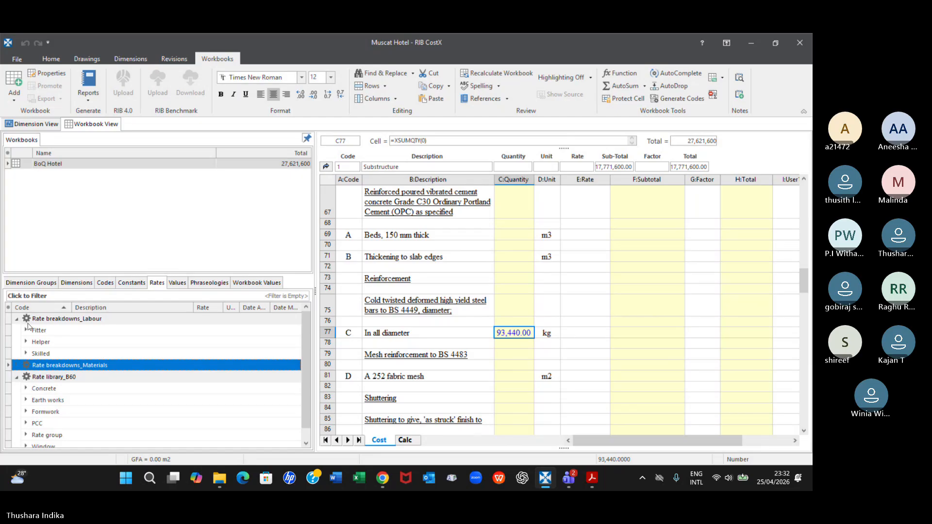
left_click(54, 333)
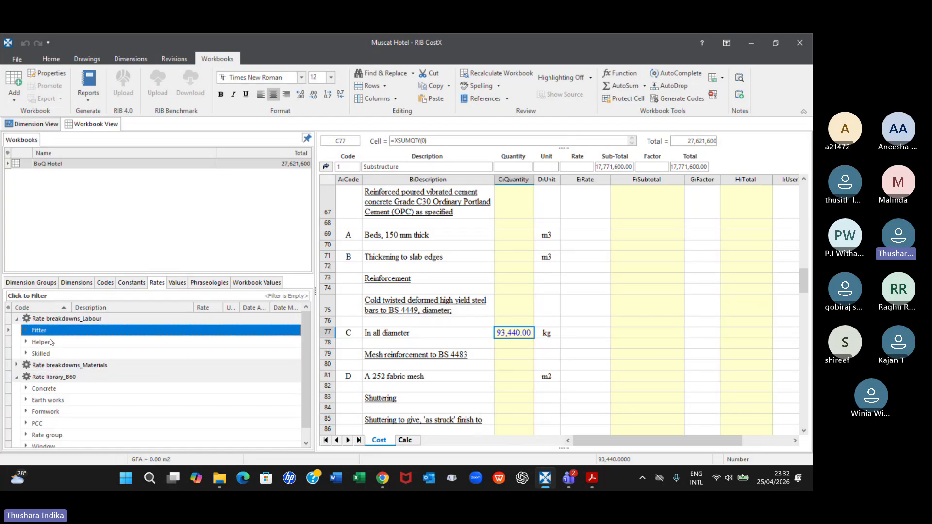
left_click(52, 342)
left_click(51, 354)
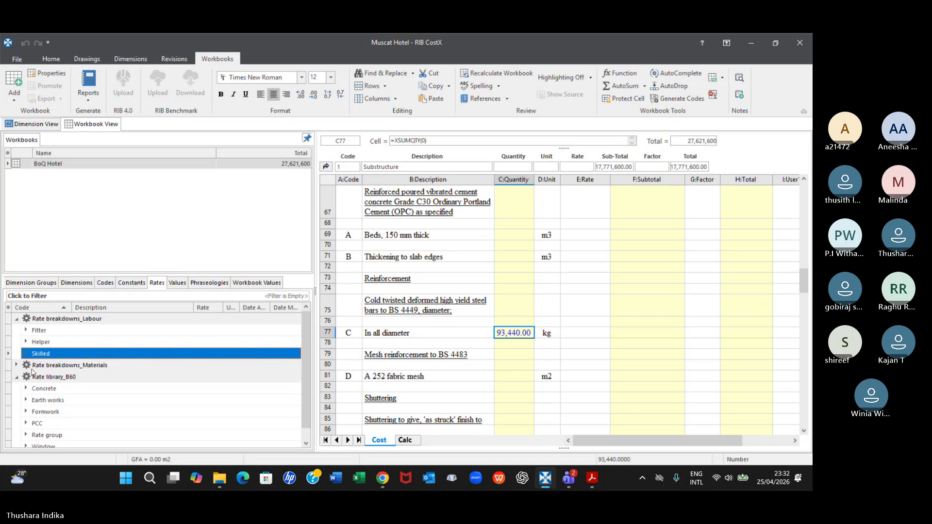
left_click(81, 365)
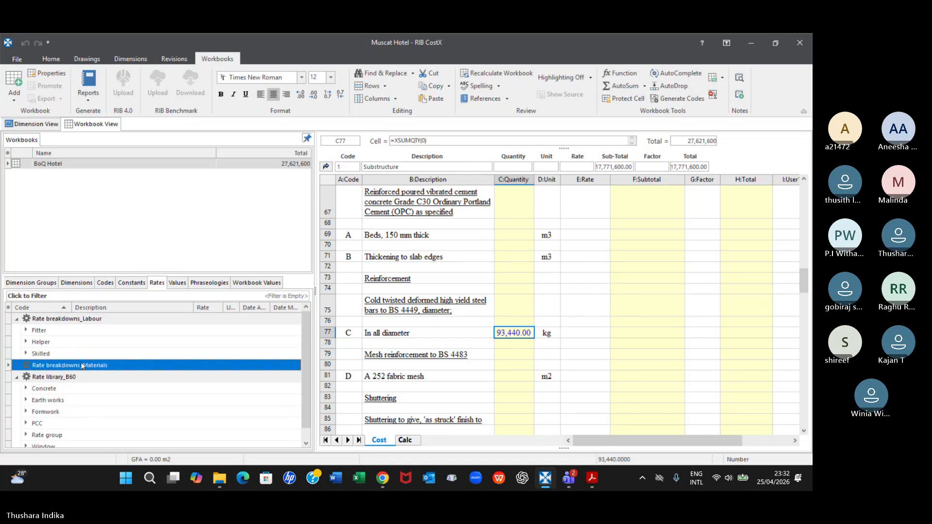
Expand the Rate breakdowns_Materials library with its Concrete and Misc groups to review the imported material rates
left_click(17, 365)
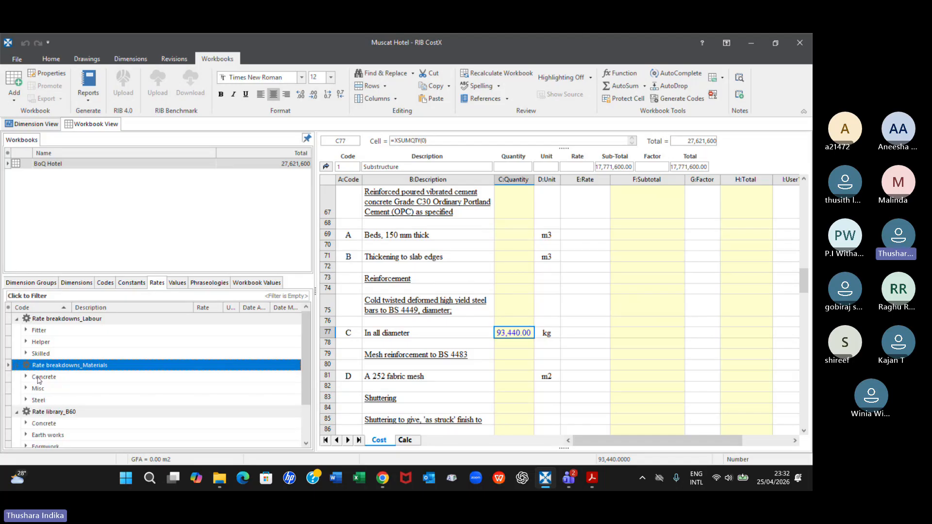
left_click(23, 378)
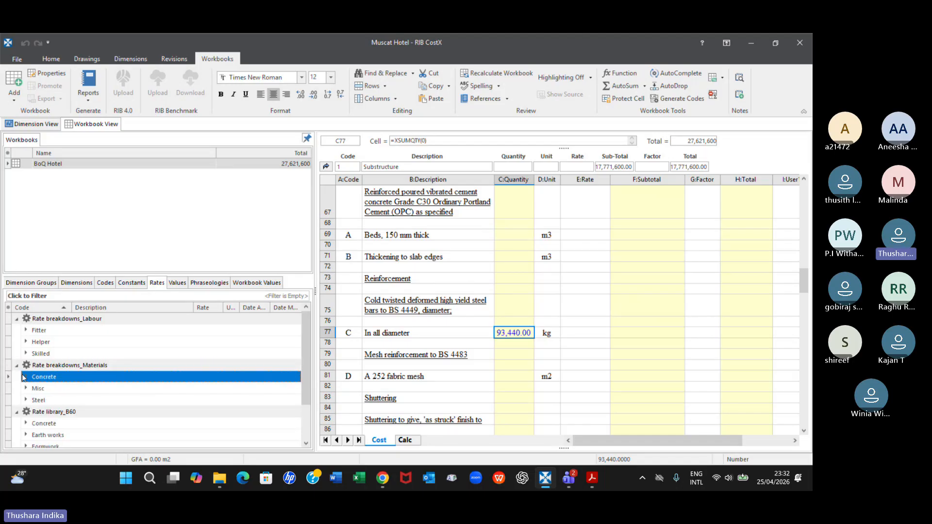
left_click(24, 377)
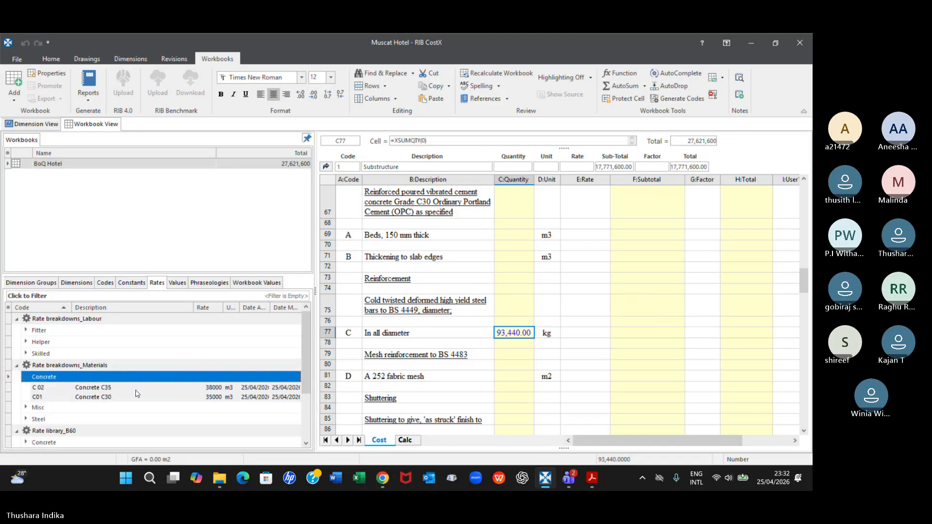
left_click(41, 407)
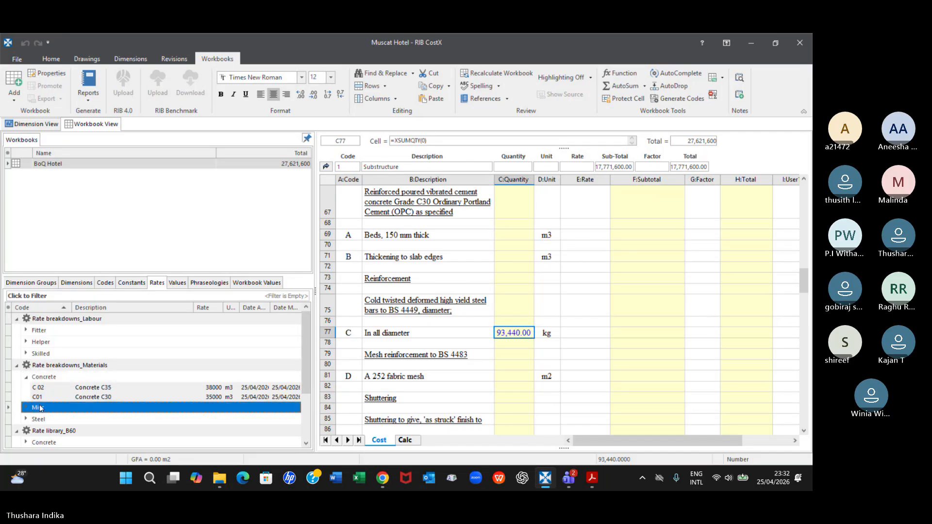
left_click(25, 408)
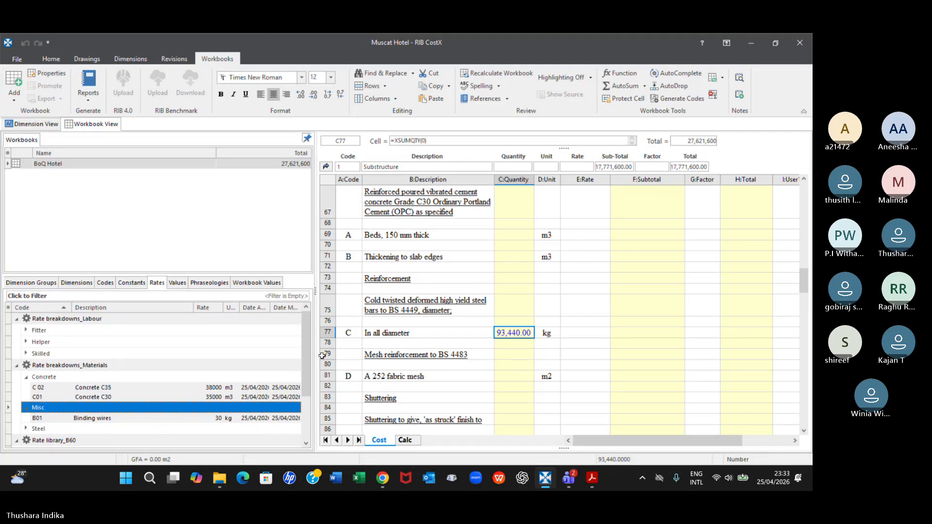
scroll(121, 370, "down", 1)
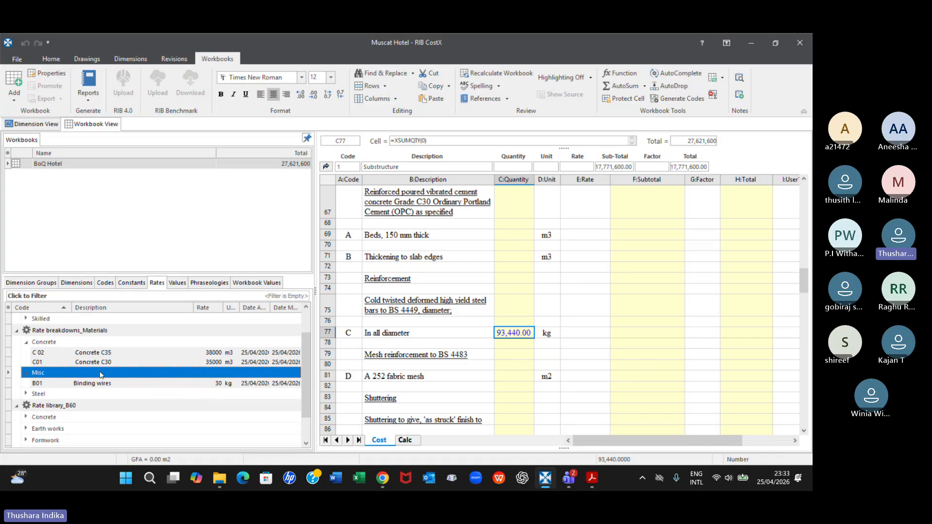
scroll(125, 407, "up", 1)
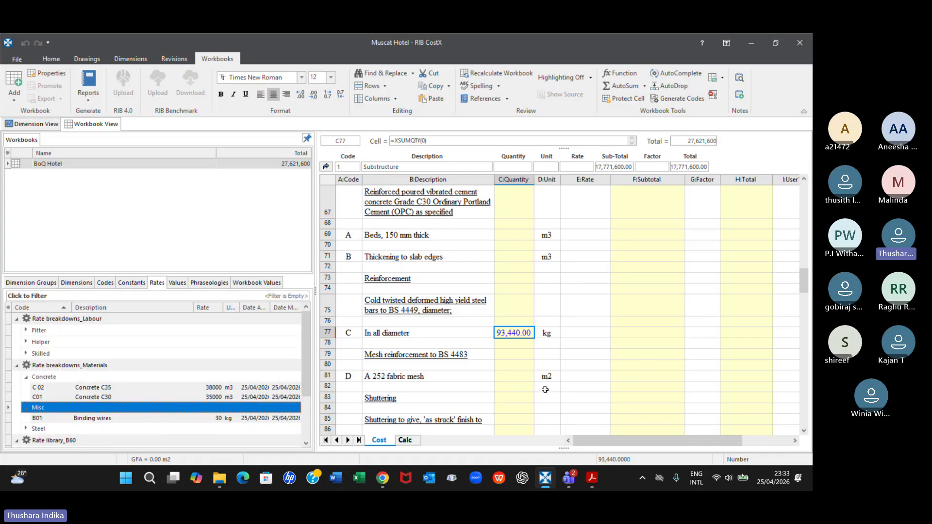
Open the rate build-up sheet of reinforcement item C, In all diameter, and return to the cost sheet
left_click(594, 333)
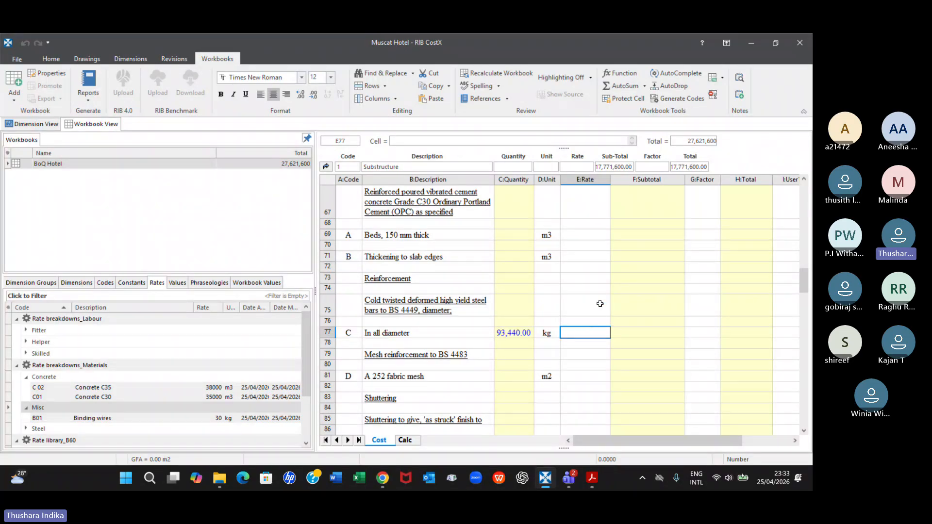
double_click(575, 334)
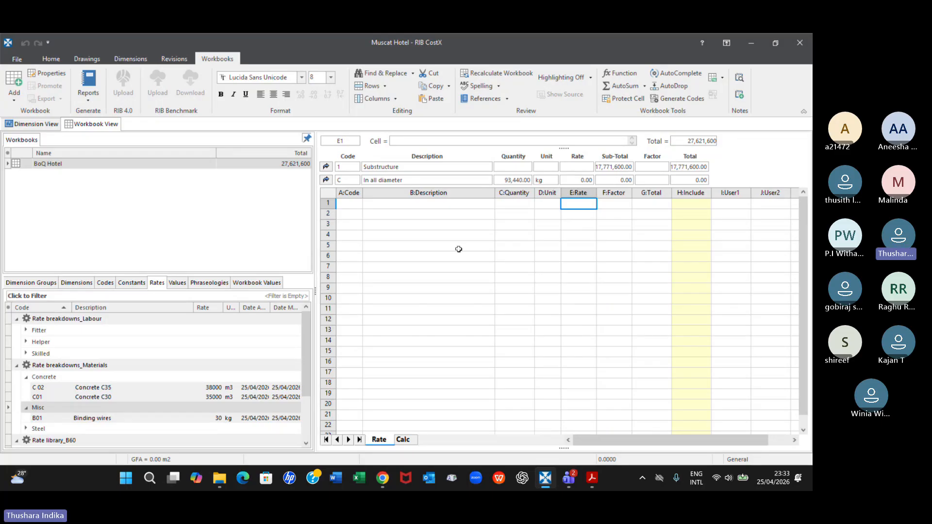
left_click(462, 215)
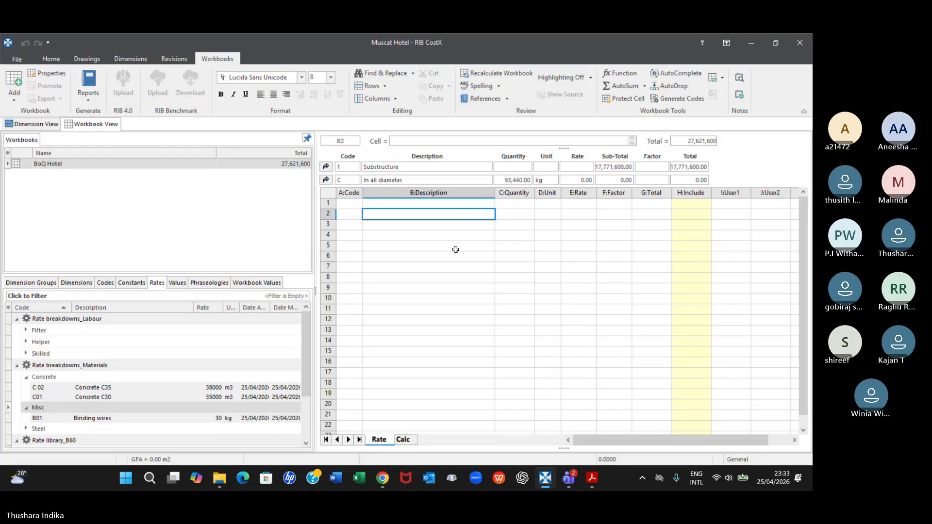
left_click(326, 180)
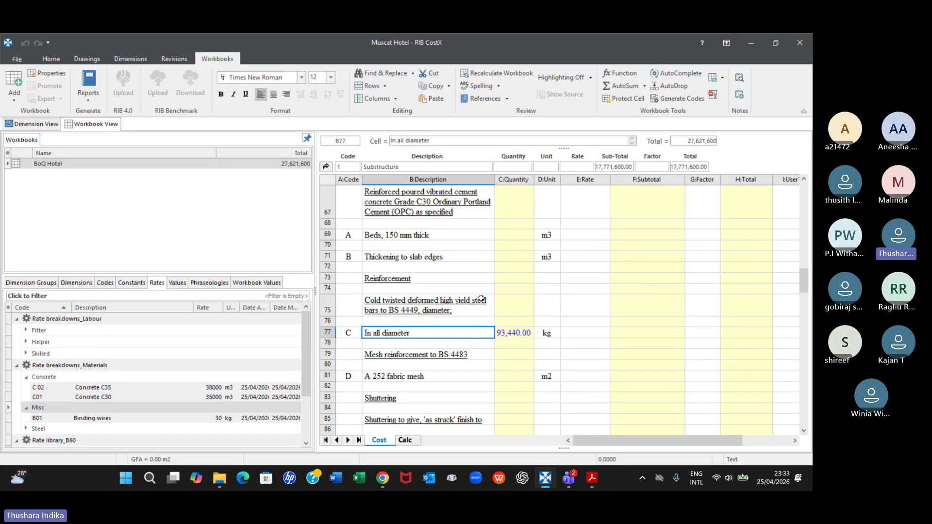
Open the quantity sheet behind the In all diameter item to view its dimensions, and return to the cost sheet
left_click(593, 332)
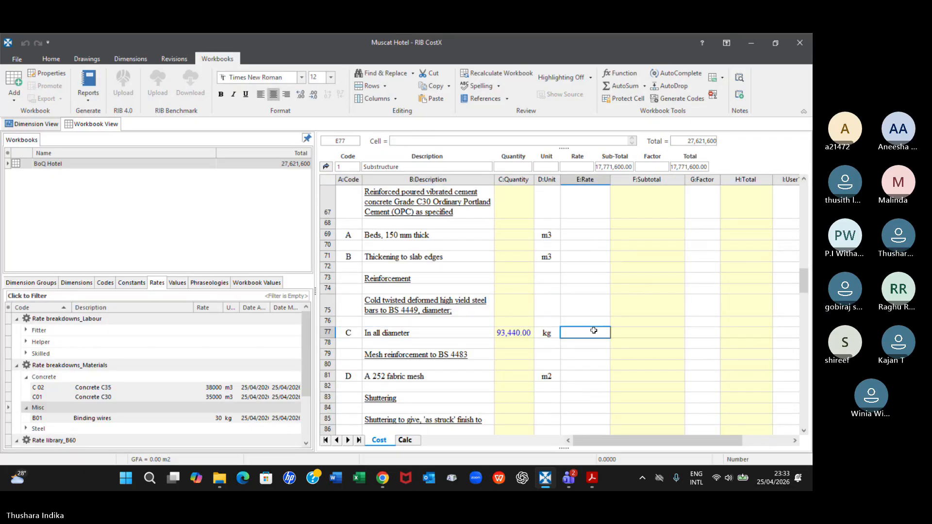
left_click(521, 334)
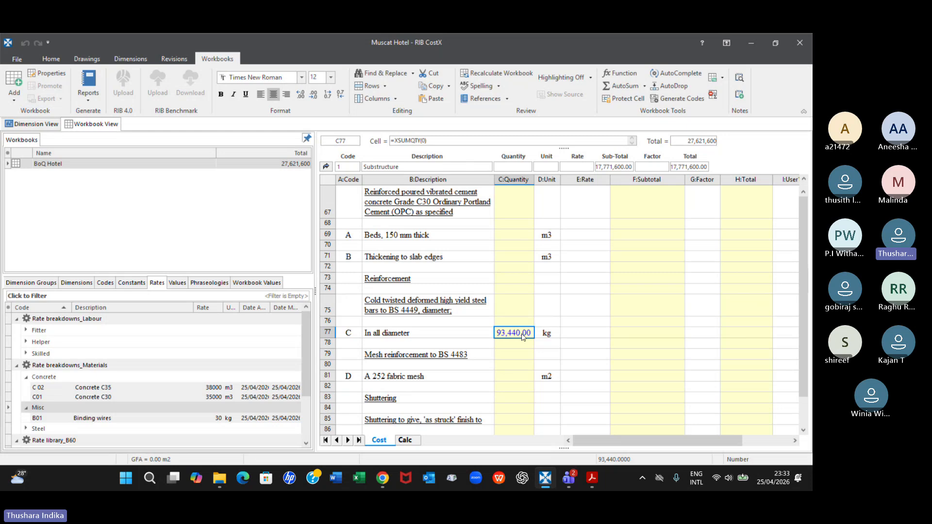
double_click(522, 335)
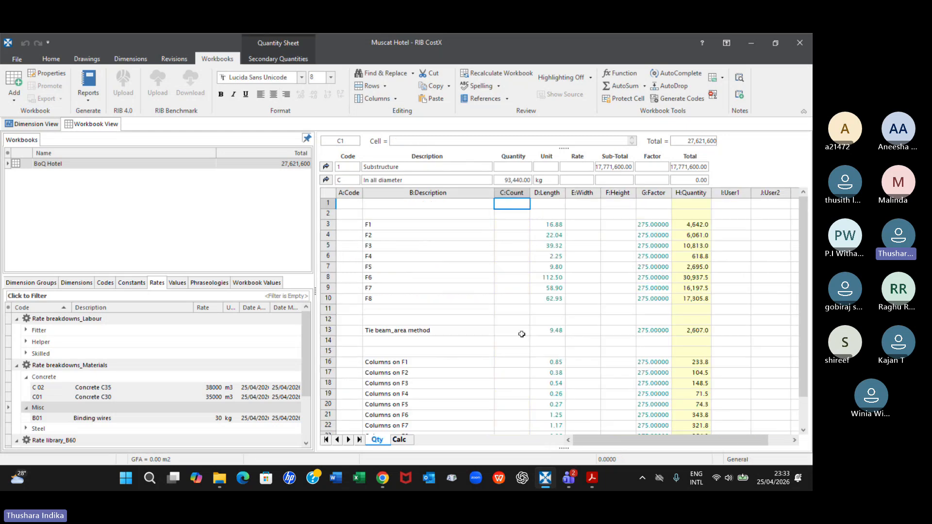
left_click(326, 180)
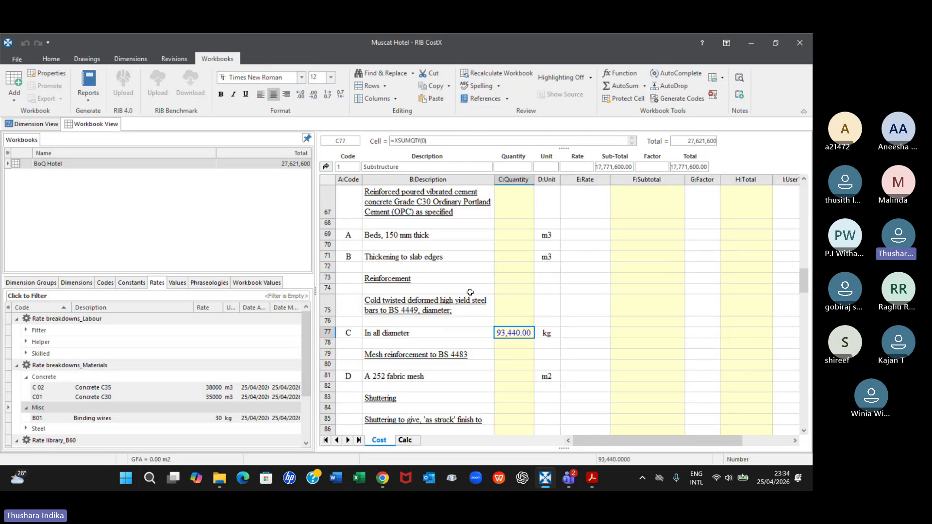
Reopen the empty rate sheet of the In all diameter item twice, return to the cost sheet, and select the item's rate cell
double_click(577, 331)
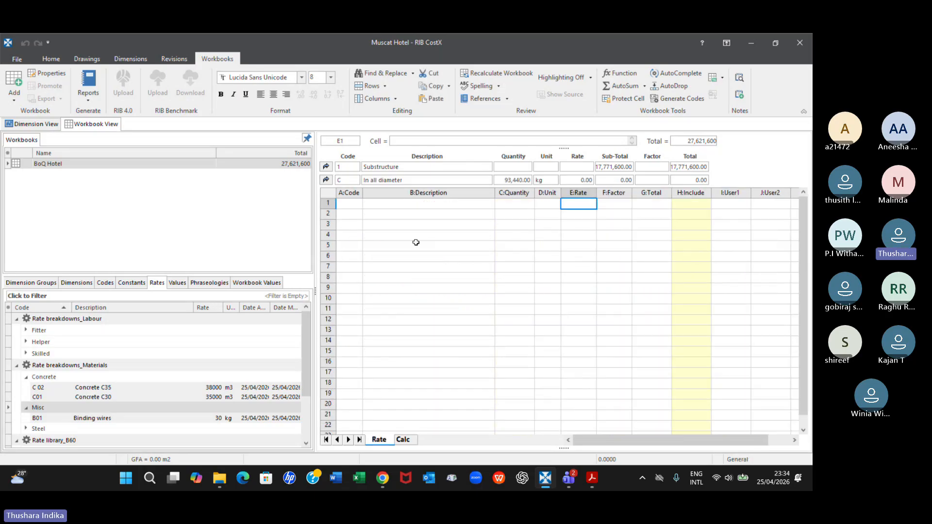
left_click(411, 216)
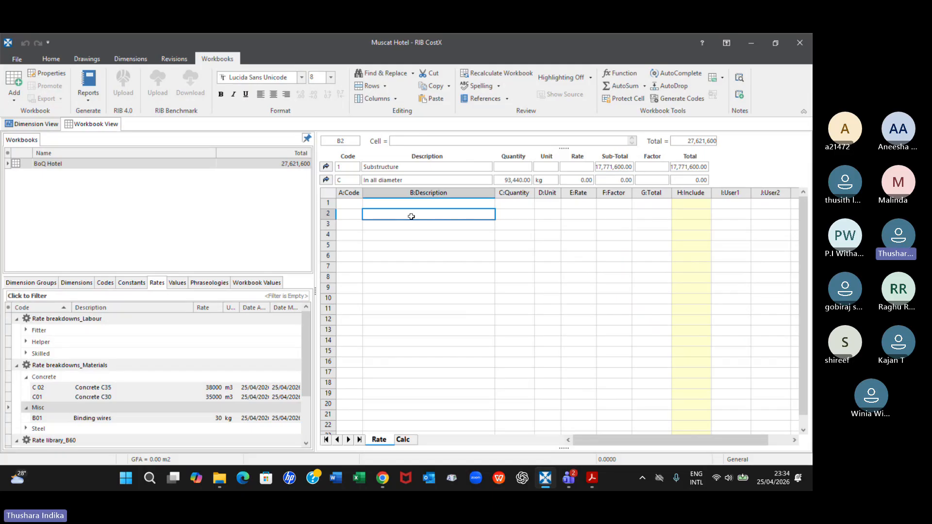
left_click(327, 179)
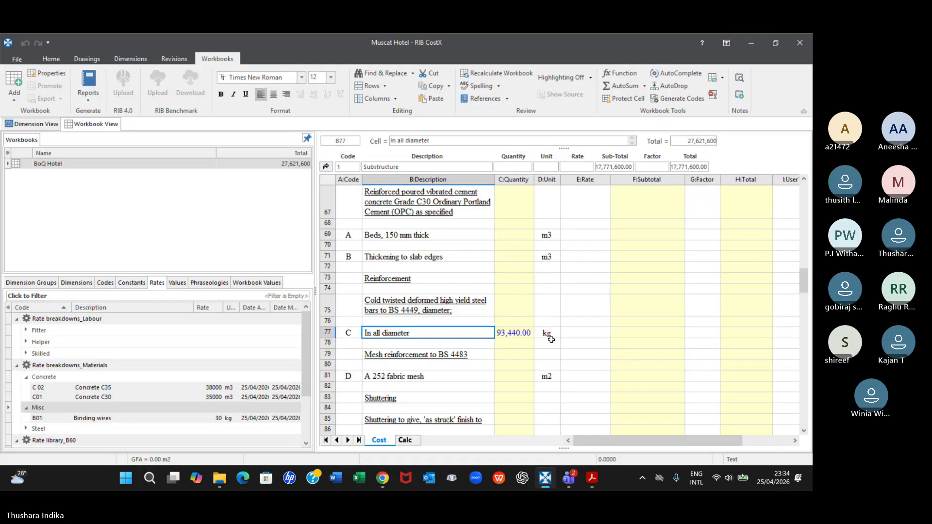
left_click(578, 332)
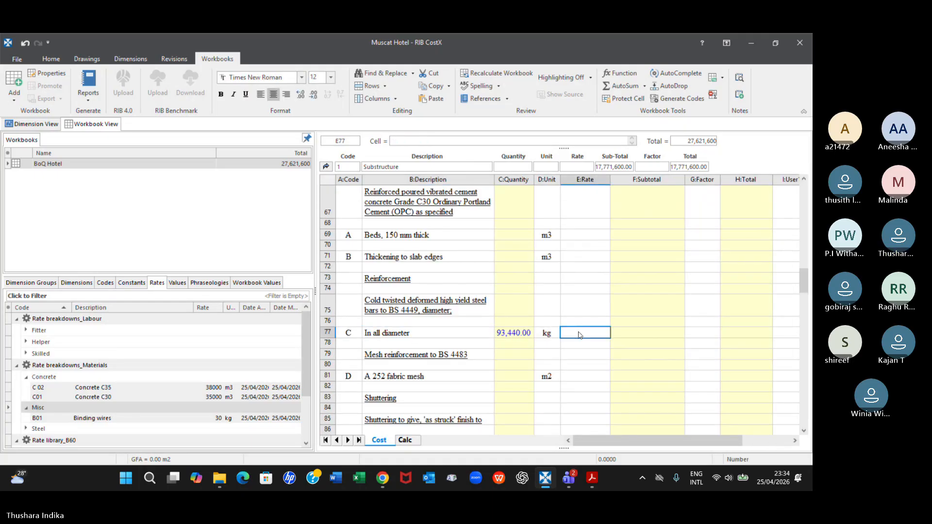
double_click(578, 332)
left_click(414, 214)
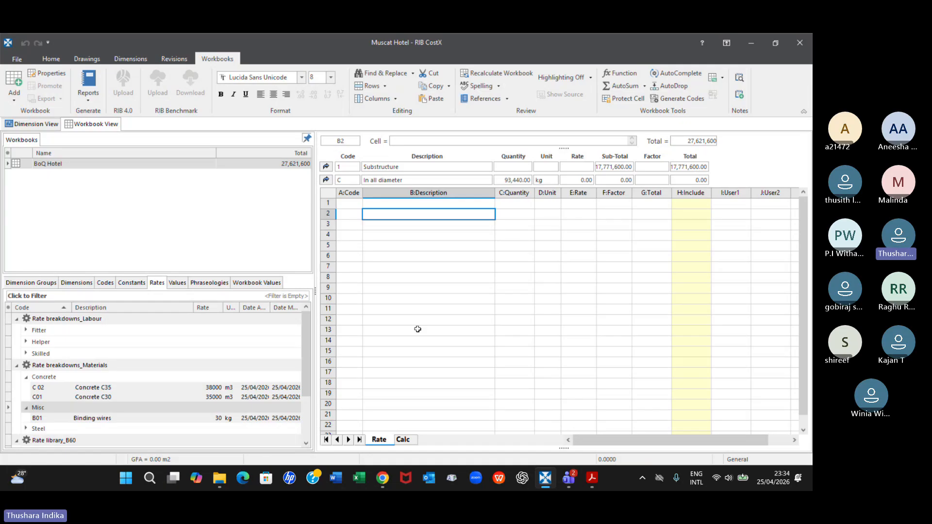
left_click(326, 181)
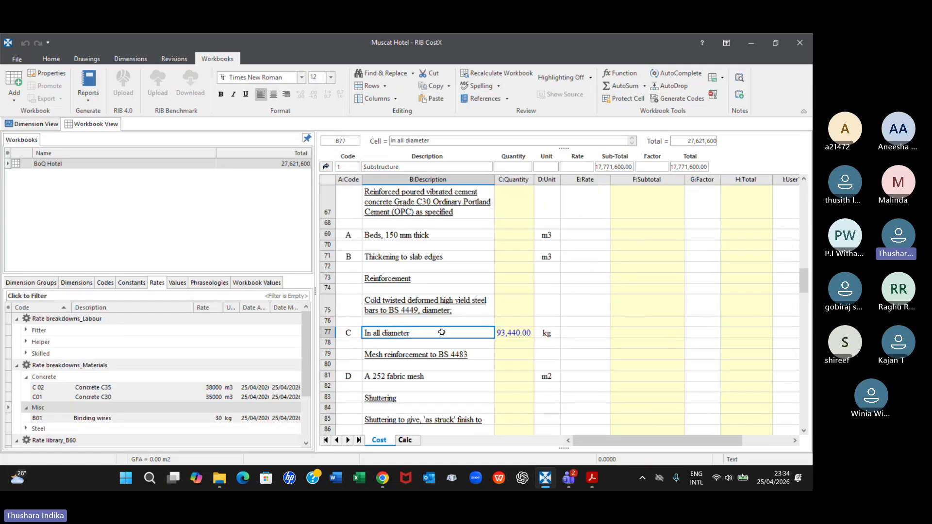
left_click(584, 332)
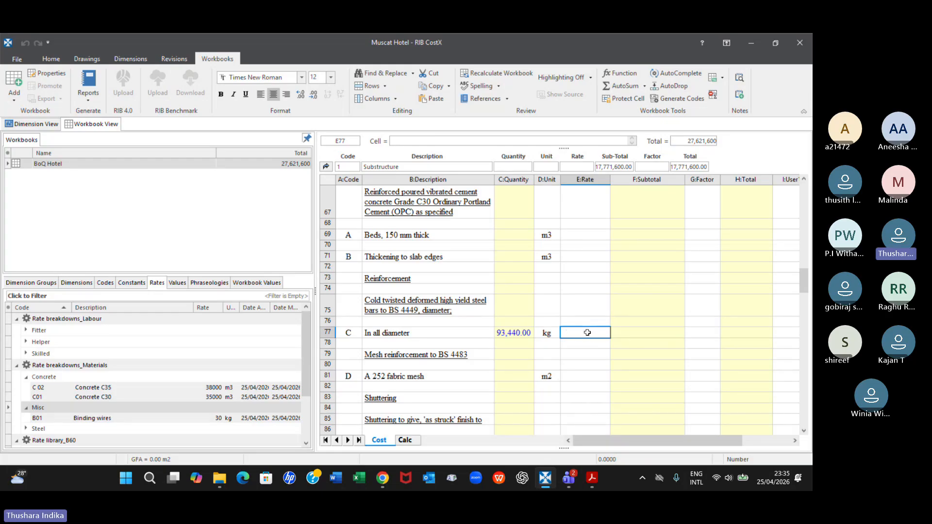
Inspect the F1 factor in the In all diameter item's quantity sheet and find its Columns constant in the constants list
left_click(515, 331)
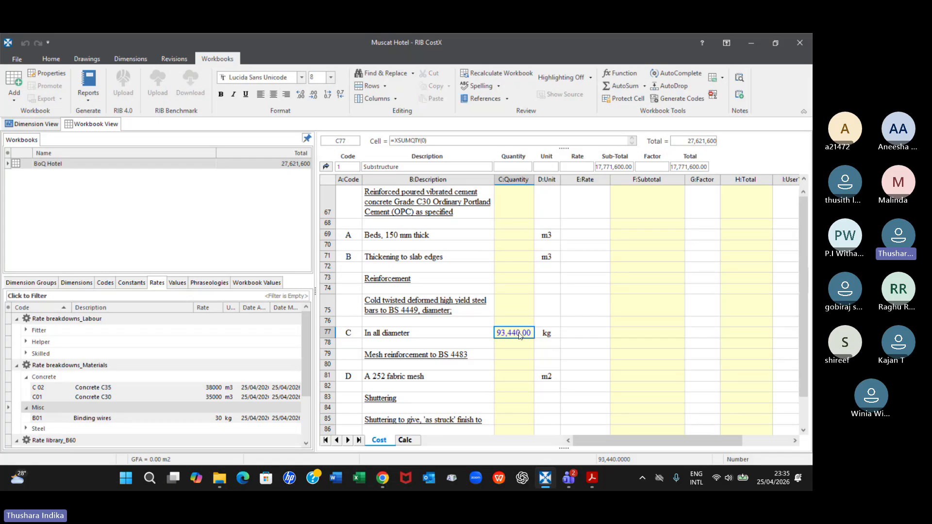
double_click(518, 332)
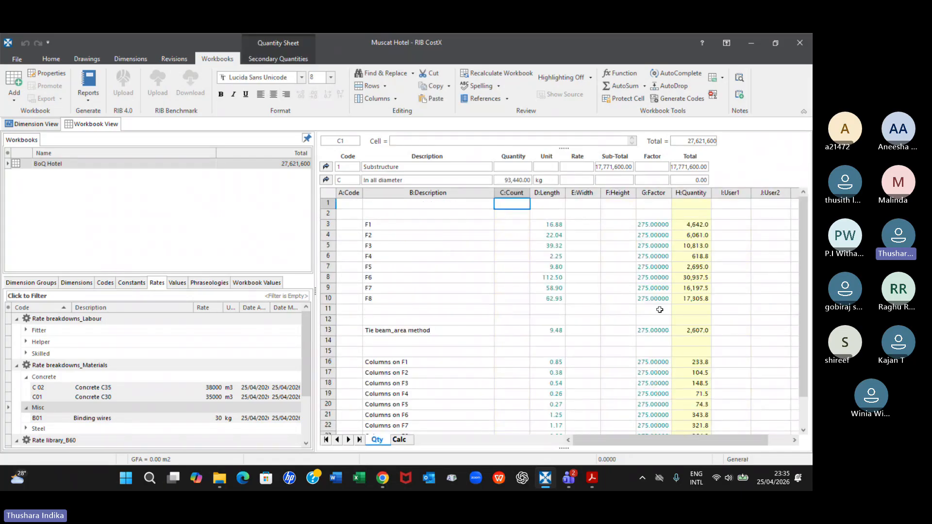
left_click(661, 225)
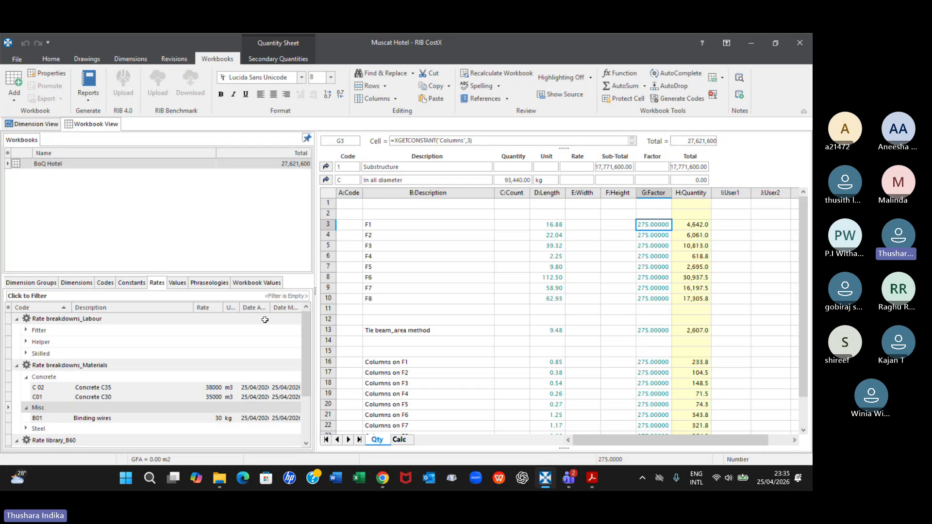
scroll(94, 336, "down", 2)
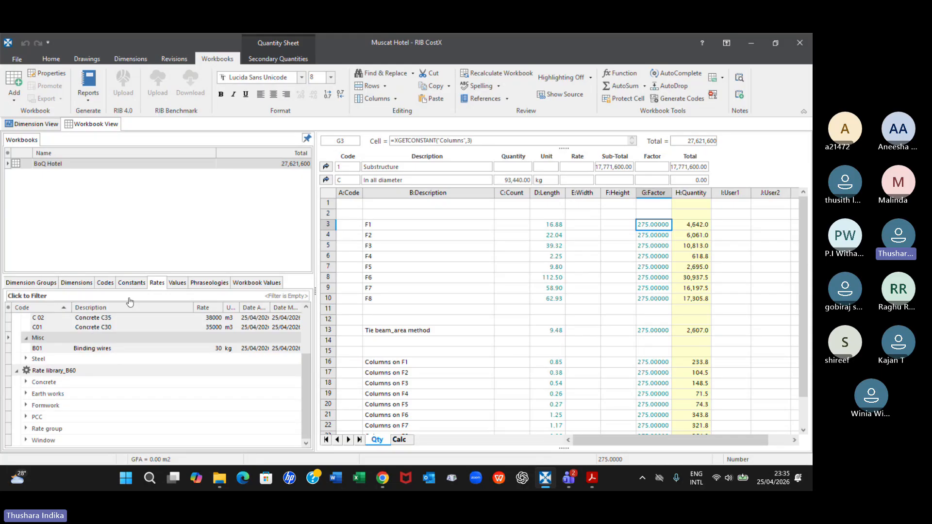
left_click(132, 284)
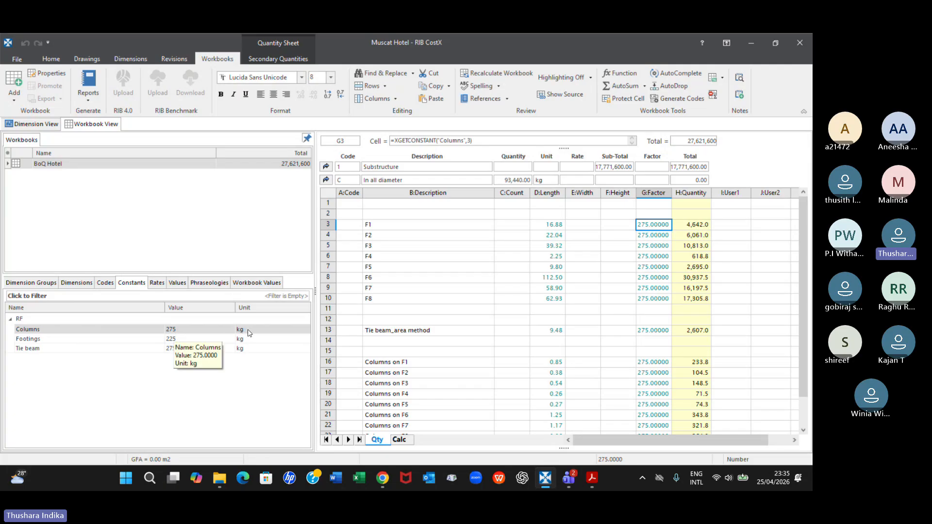
left_click(178, 330)
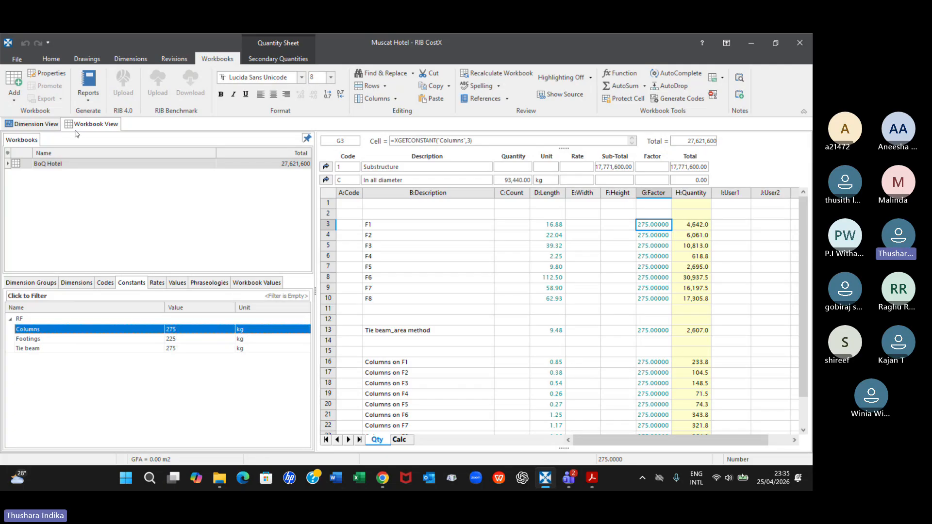
Open the Constants section of System Administration and expand the RF folder
left_click(17, 59)
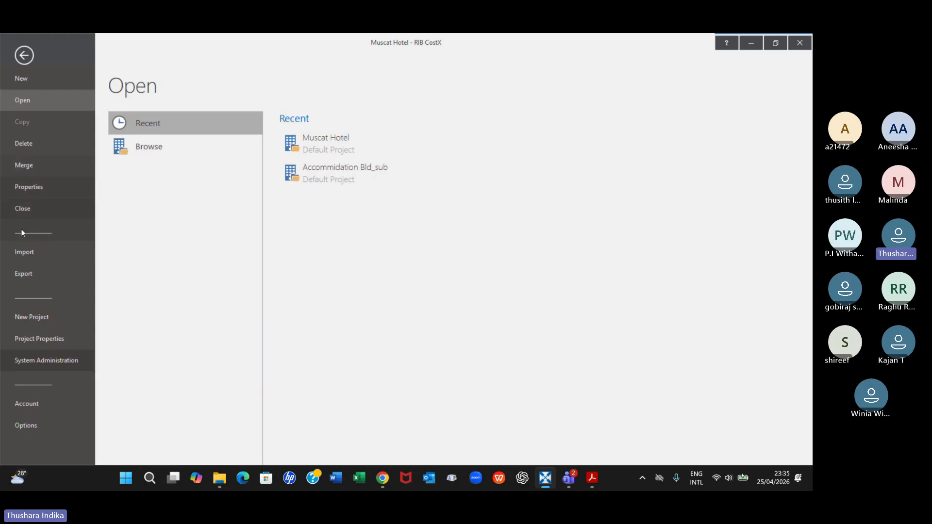
left_click(28, 363)
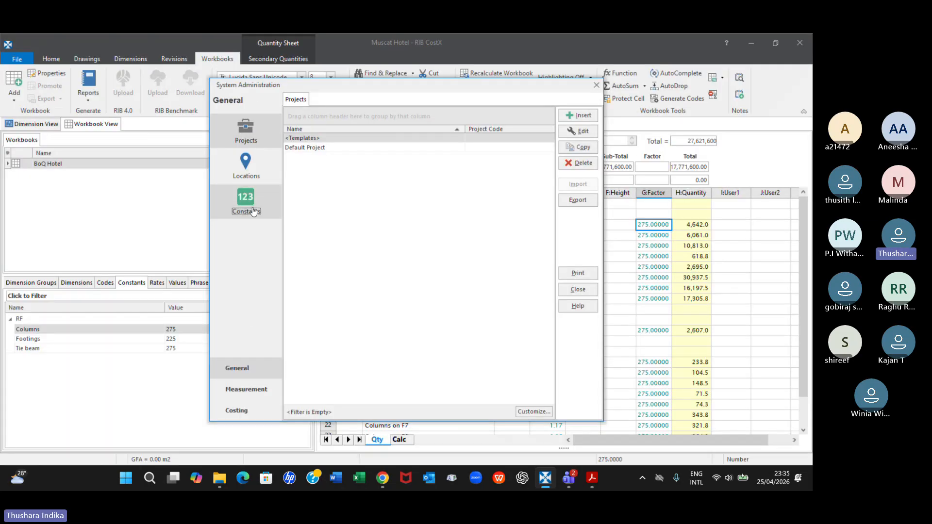
left_click(252, 207)
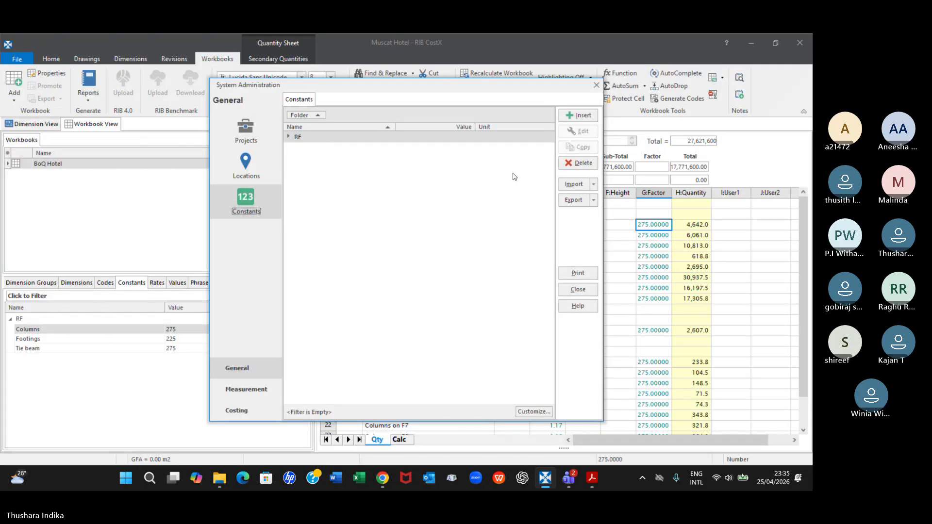
left_click(288, 138)
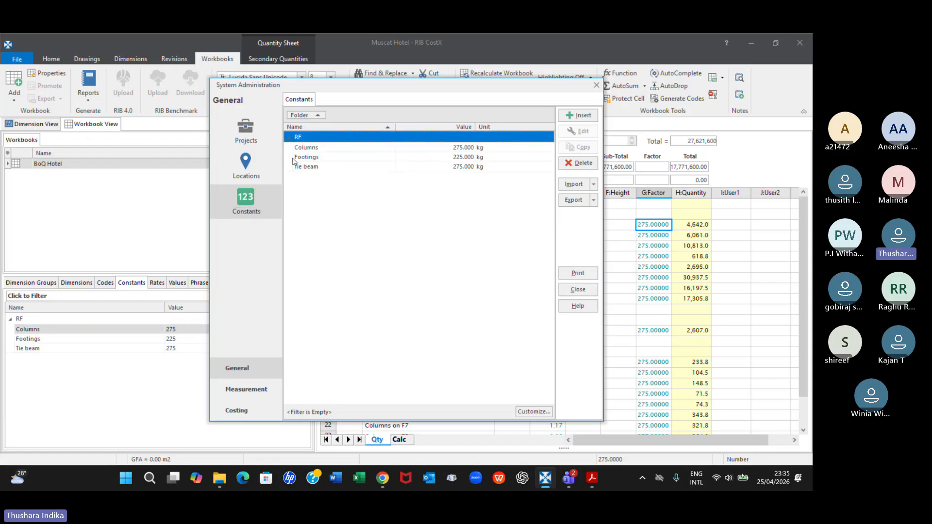
Edit the Columns constant, setting its value to 0.275 and its unit of measure to tonnes
left_click(431, 149)
left_click(579, 131)
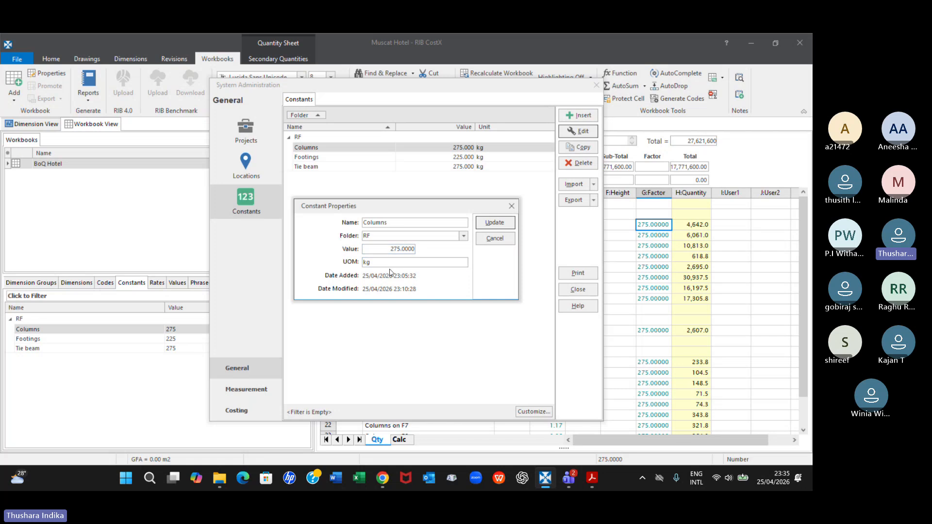
left_click(391, 250)
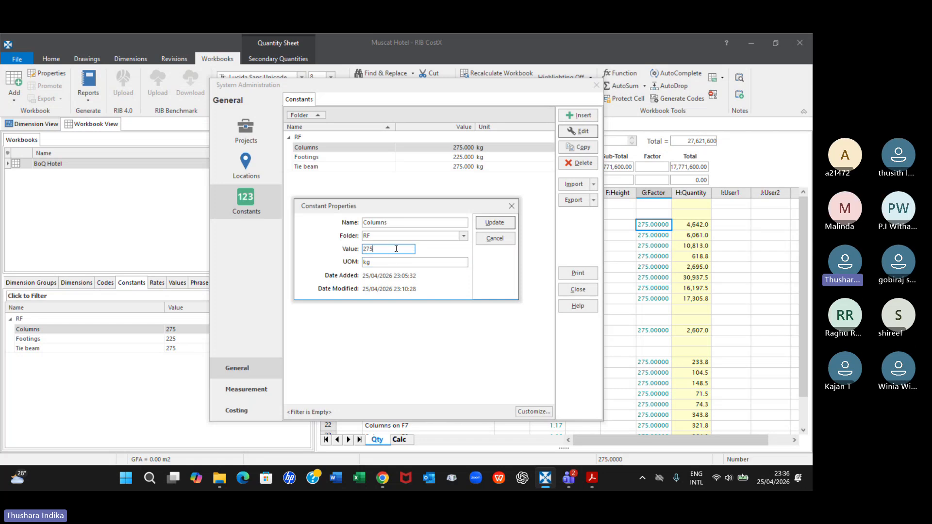
left_click_drag(379, 250, 349, 254)
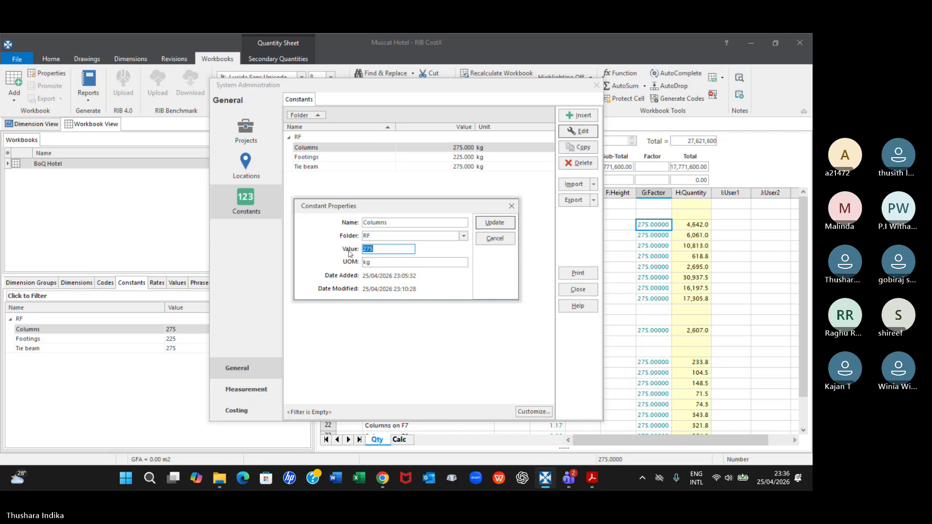
type(".275")
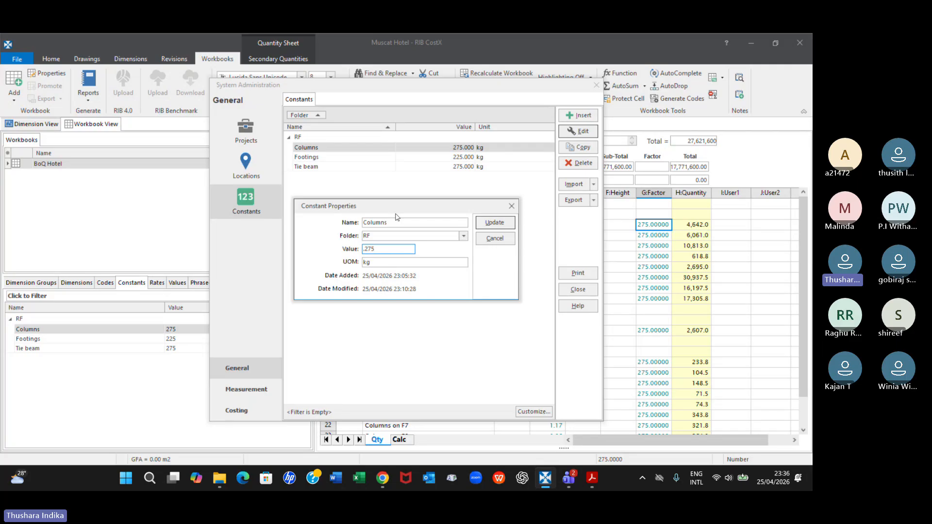
key("Tab")
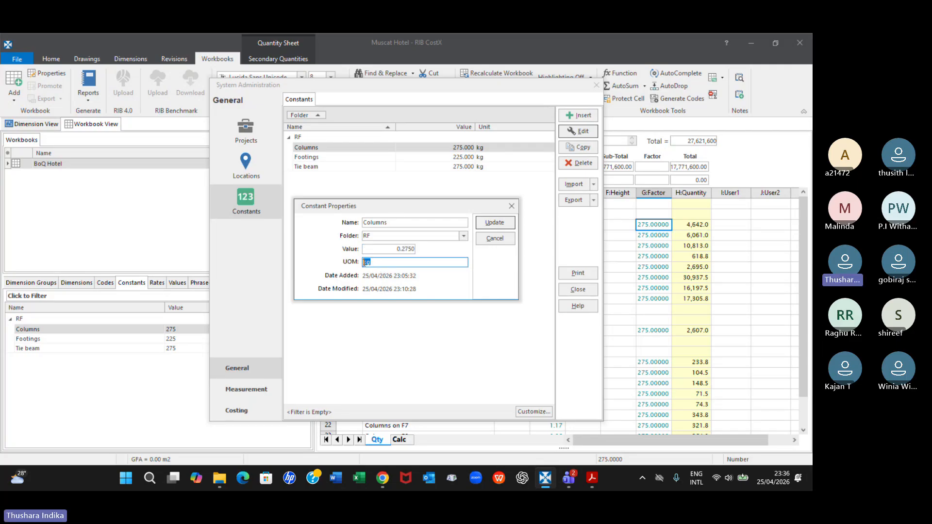
type("tonne")
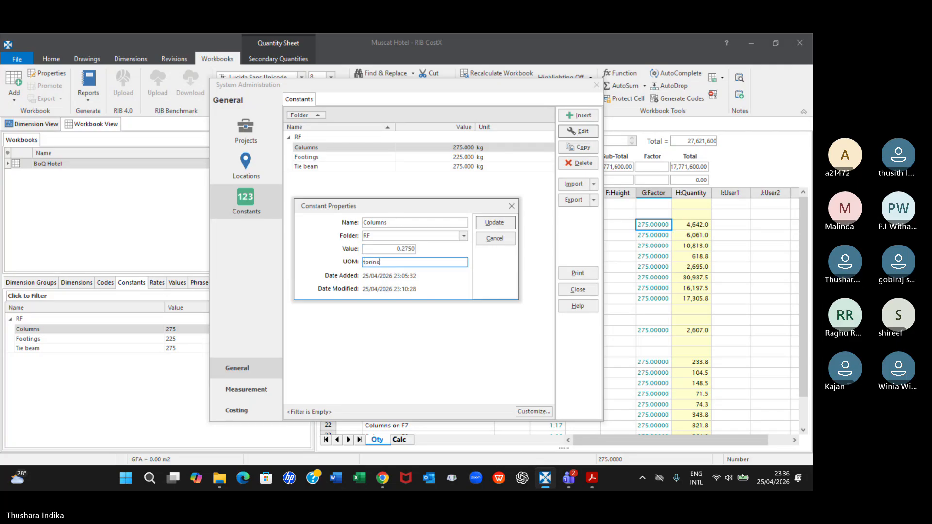
type("s")
left_click(495, 223)
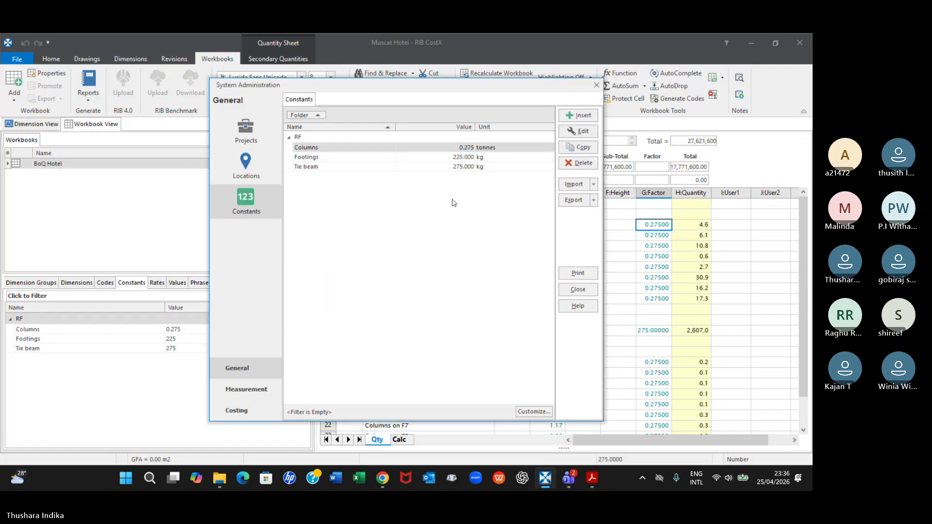
Edit the Footings constant, setting its value to 0.225 and its unit of measure to tonnes
left_click(464, 156)
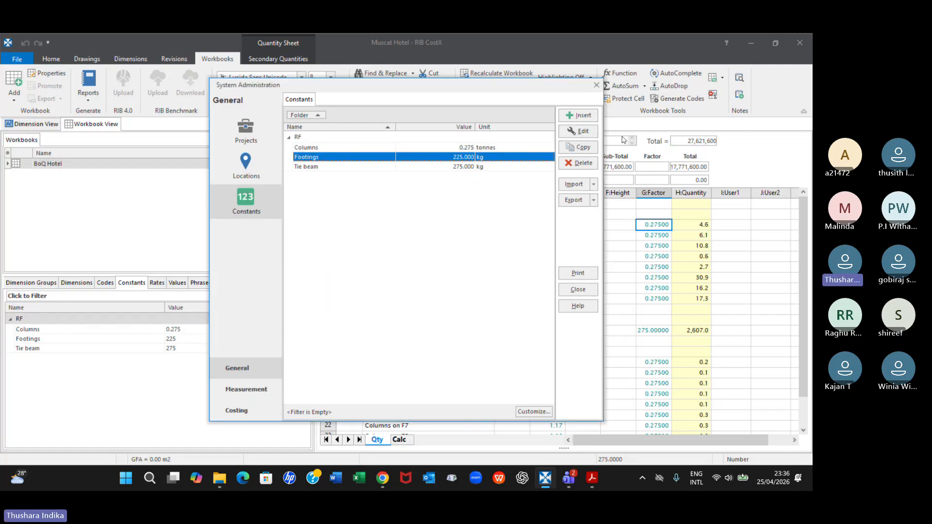
left_click(578, 131)
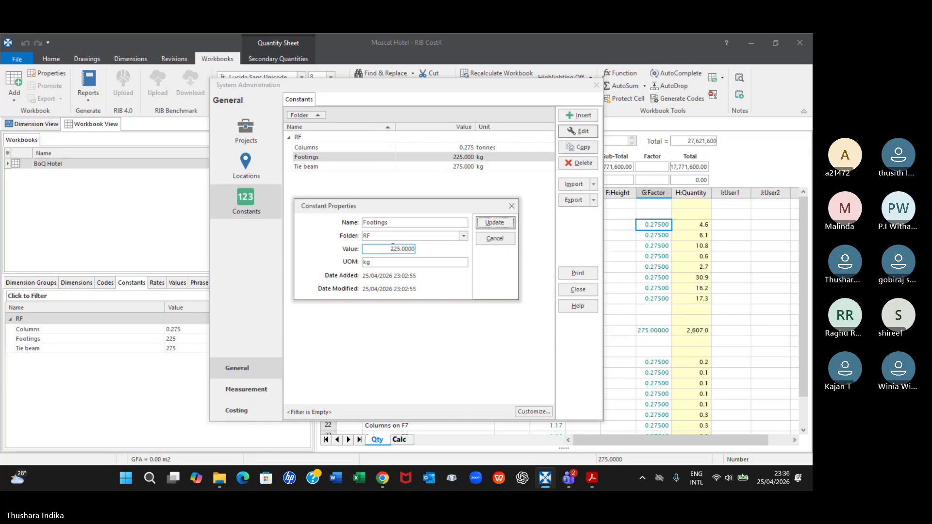
left_click_drag(390, 248, 356, 249)
type(".225")
key("Tab")
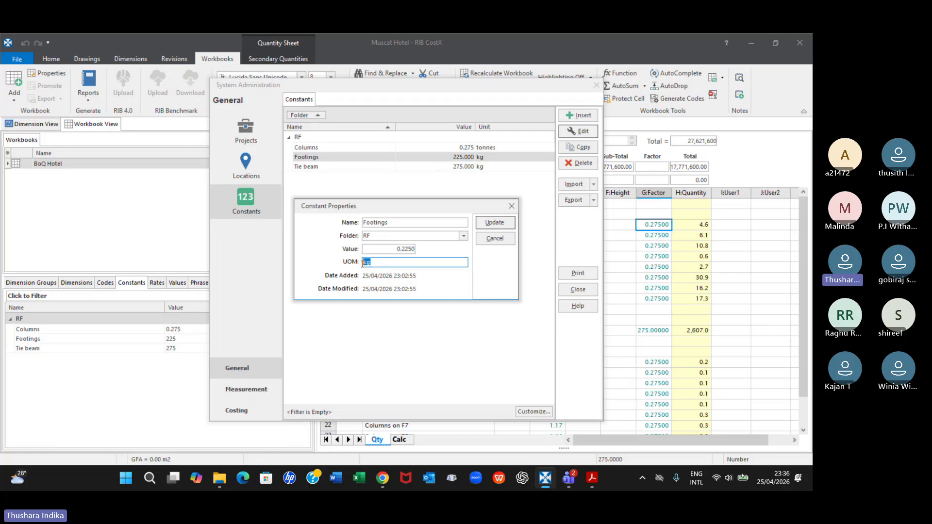
type("tonnes")
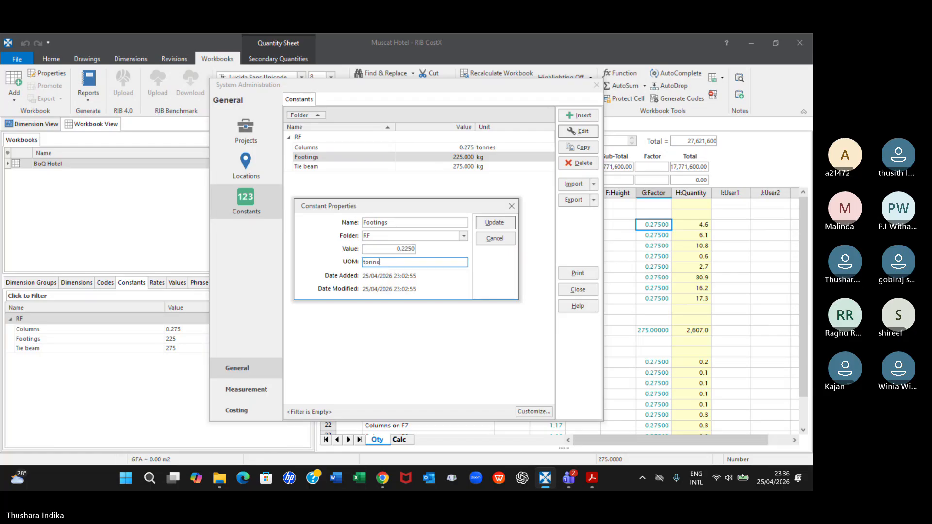
left_click(503, 225)
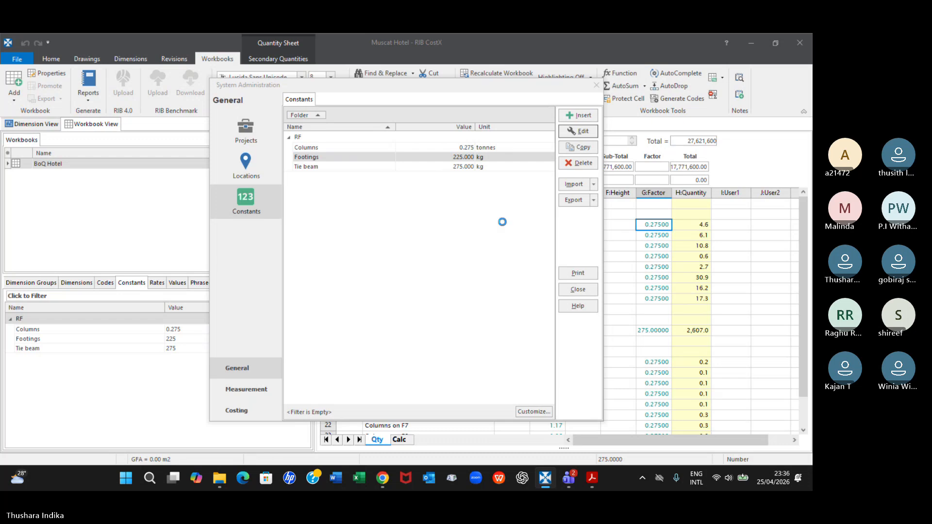
Set the Tie beam constant to 0.275 with tonnes as its unit of measure, and close System Administration
left_click(474, 167)
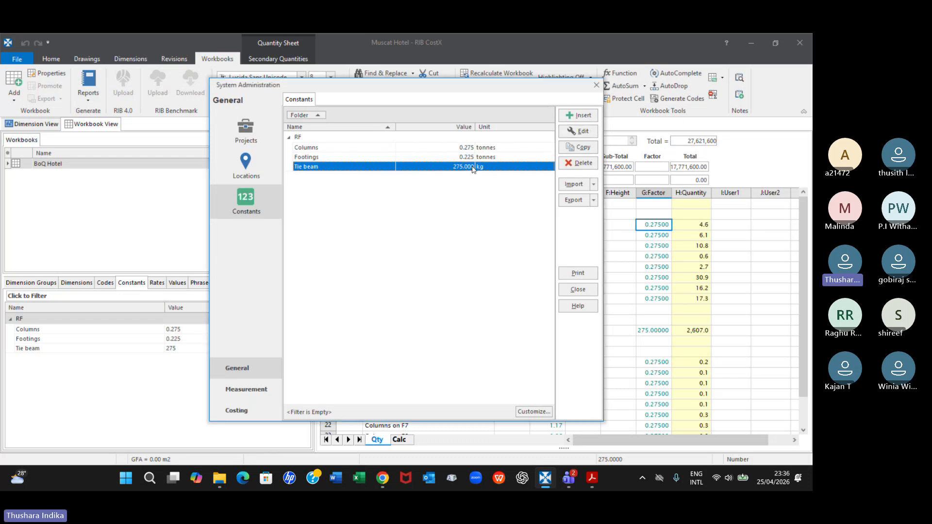
left_click(579, 131)
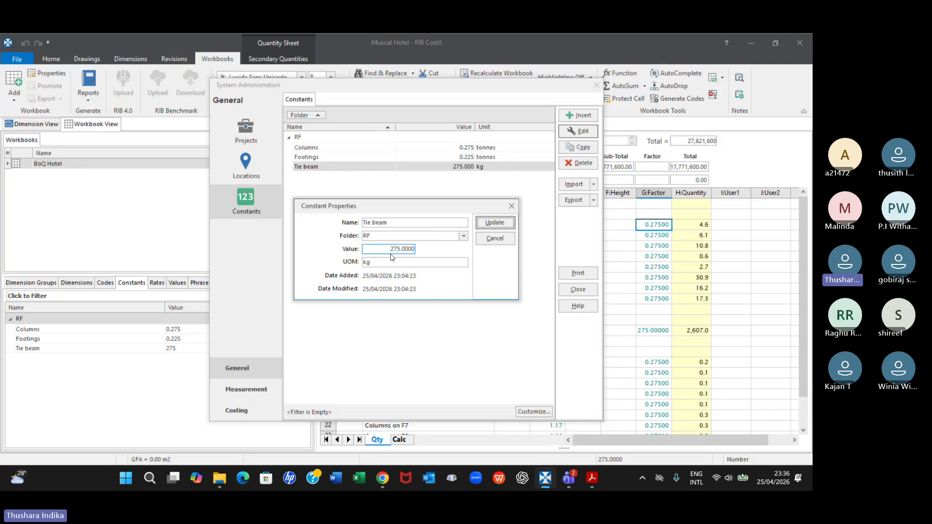
left_click(369, 262)
left_click(412, 250)
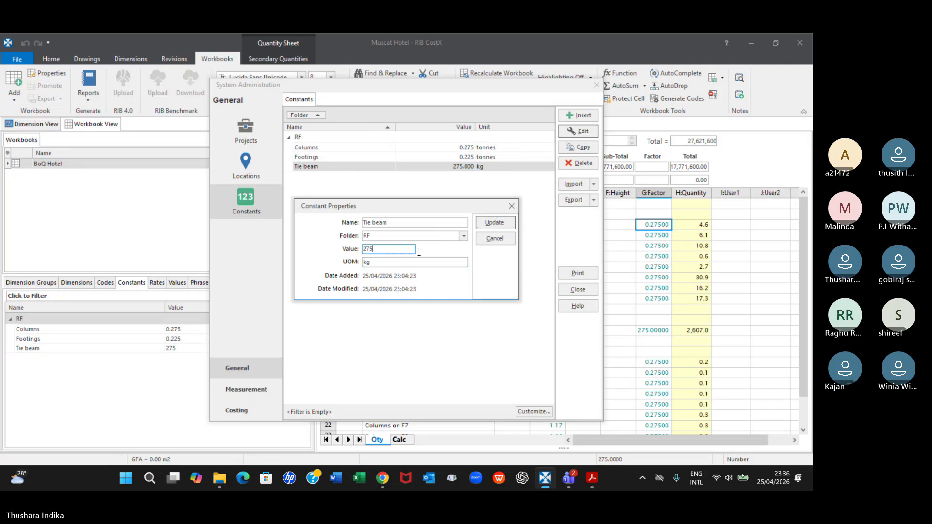
left_click(365, 249)
type("0.")
key("Tab")
type("tonnes")
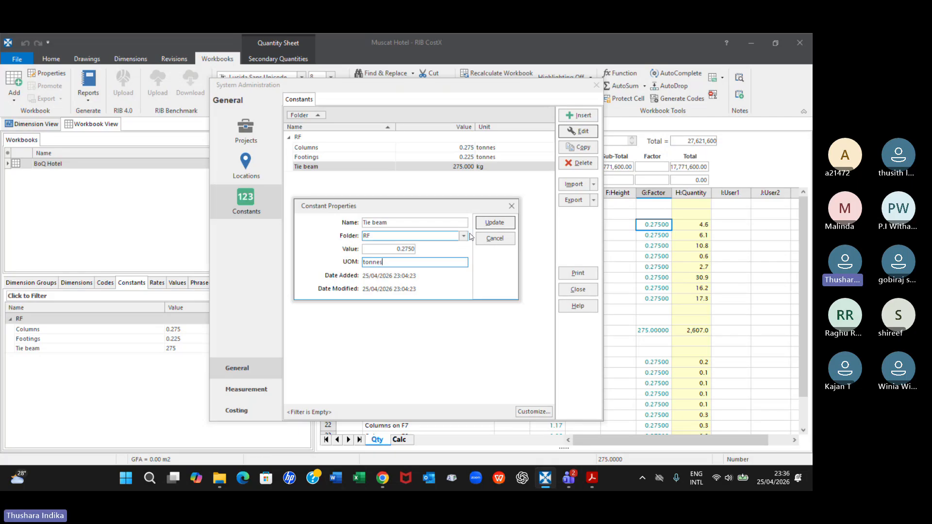
left_click(503, 226)
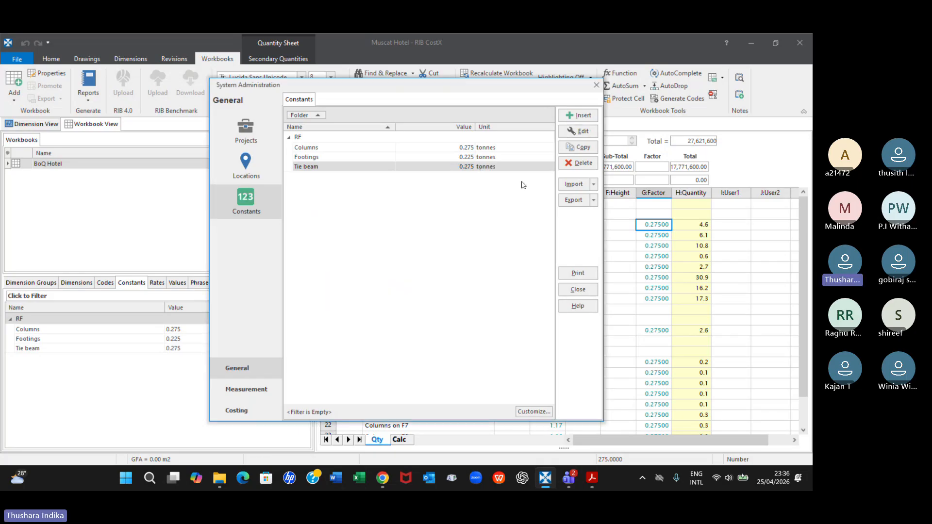
left_click(596, 86)
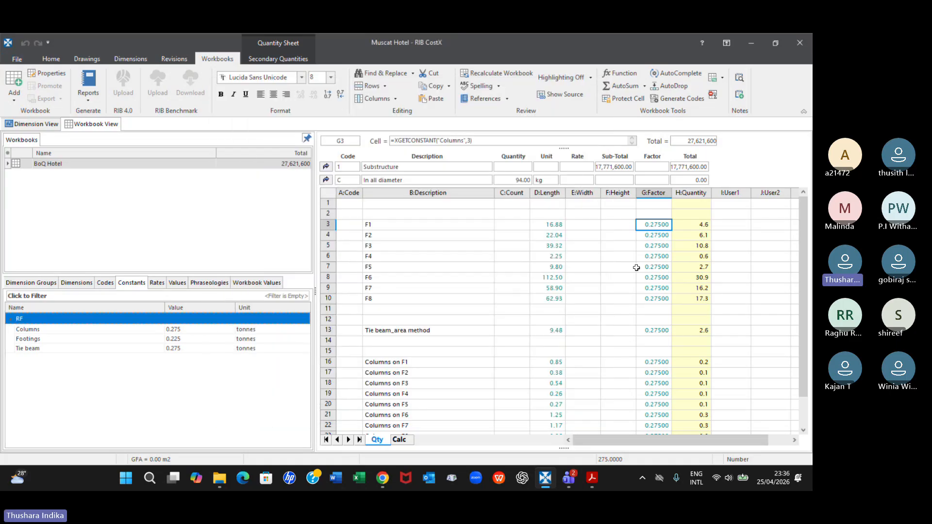
Return to the cost sheet and change the unit of the In all diameter item to tonnes
left_click(326, 179)
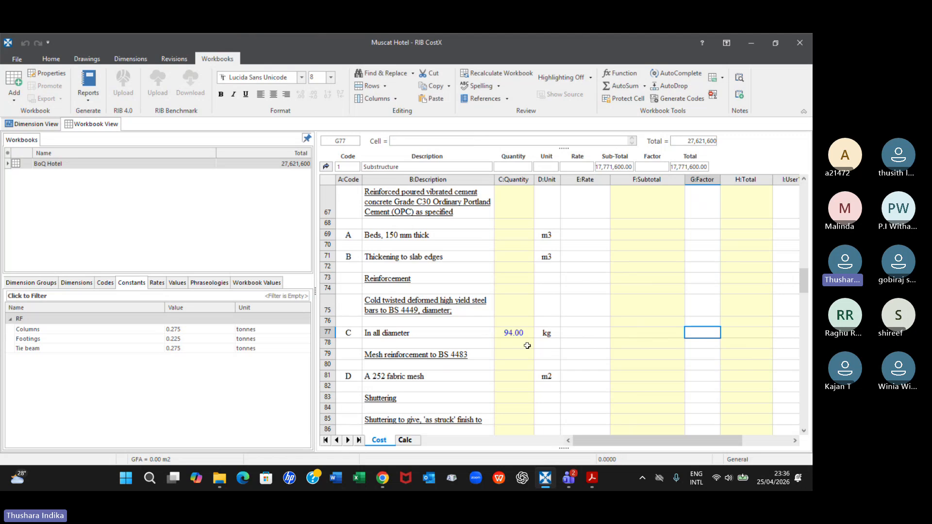
double_click(550, 333)
type("tonnes")
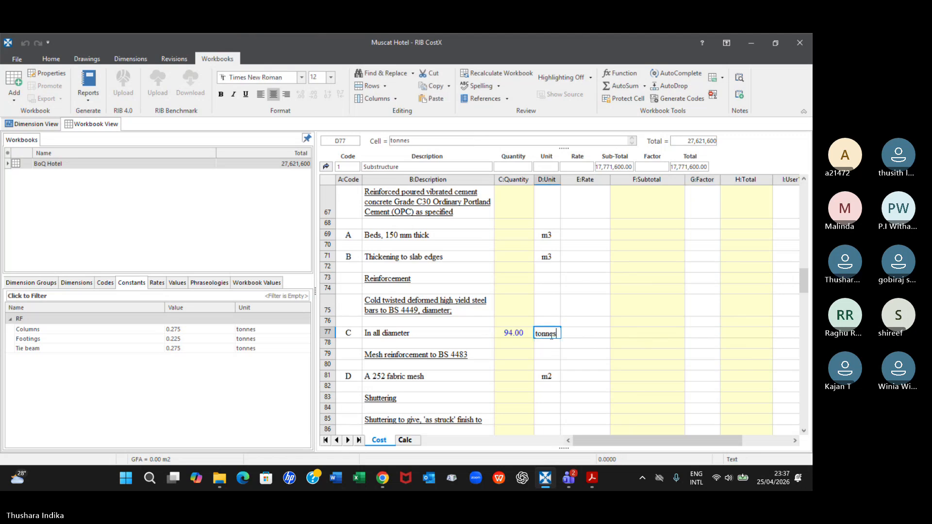
left_click(559, 354)
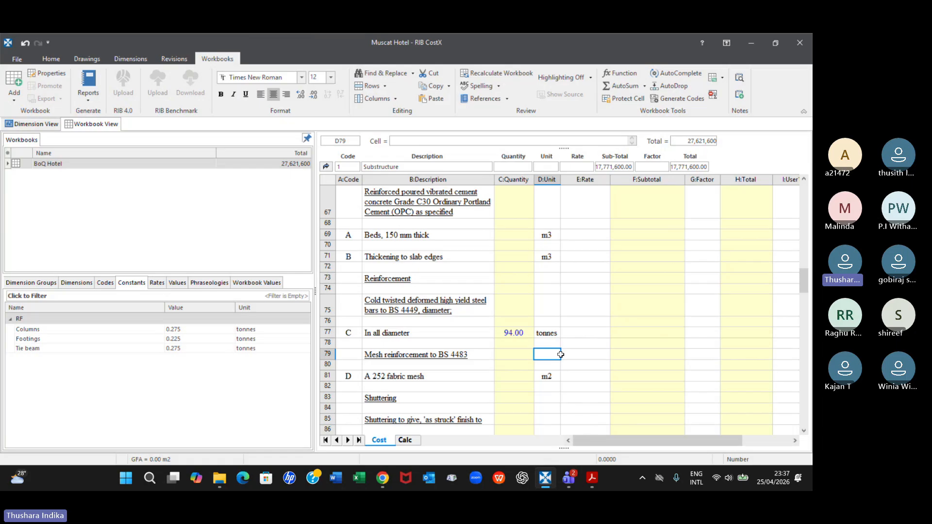
Open the rate build-up sheet of the In all diameter item to view it, and return to the cost sheet
left_click(595, 334)
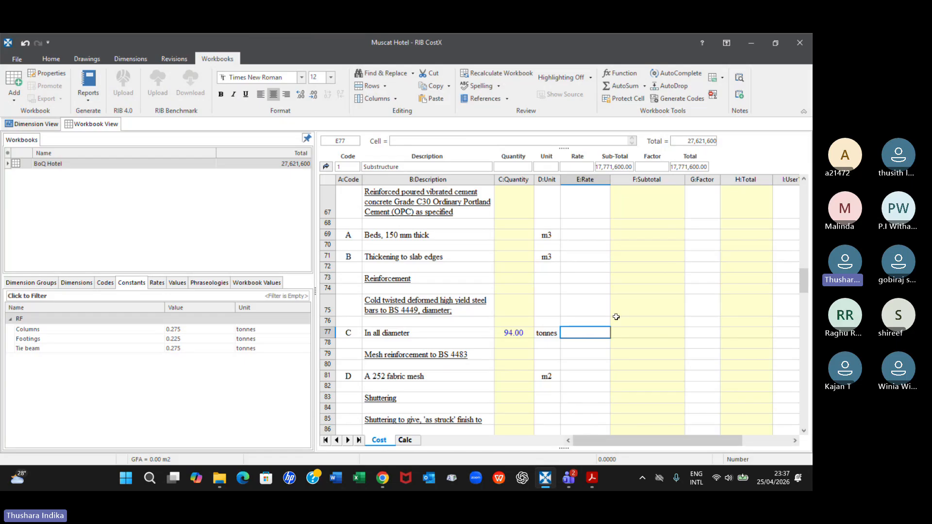
double_click(585, 334)
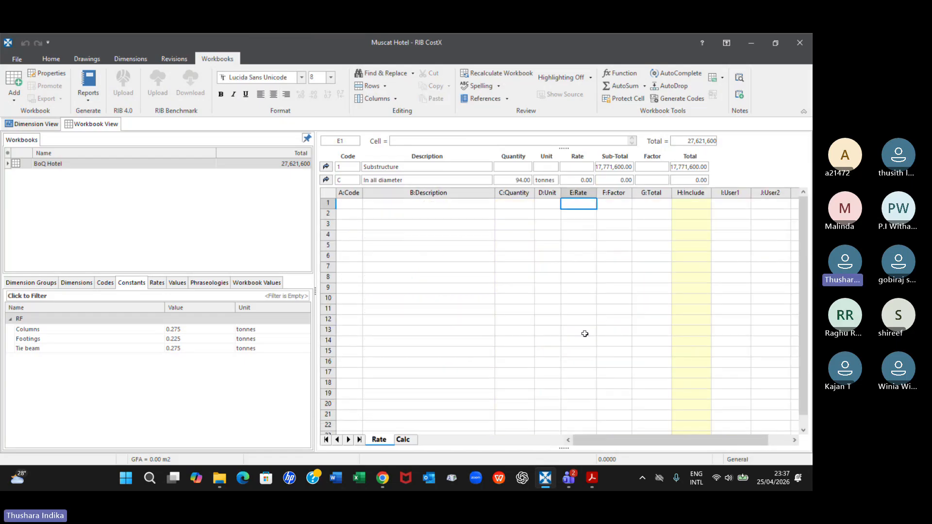
left_click(439, 224)
left_click(438, 275)
left_click(410, 321)
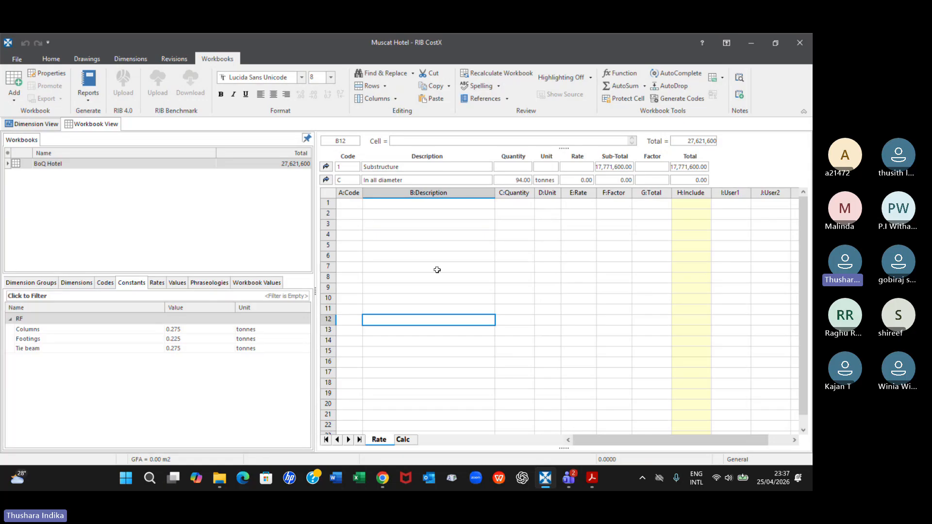
left_click(326, 180)
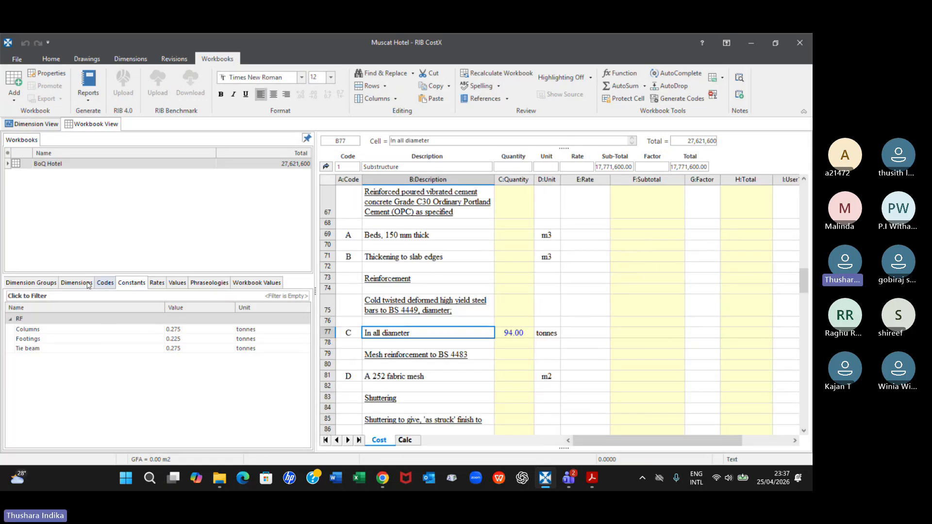
Look through the rate libraries, from the labour and materials rate breakdowns to the groups of Rate library_B60
left_click(157, 284)
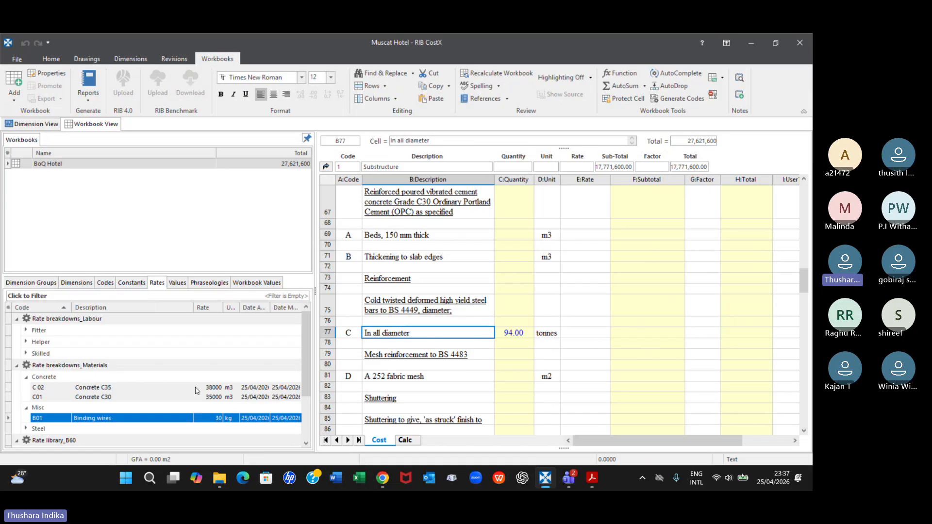
scroll(198, 391, "down", 1)
scroll(214, 340, "down", 1)
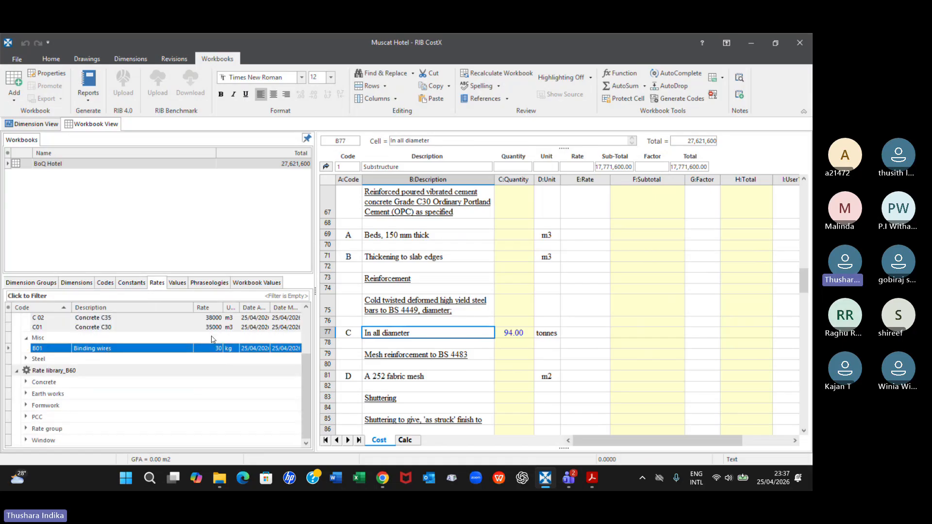
scroll(195, 347, "up", 2)
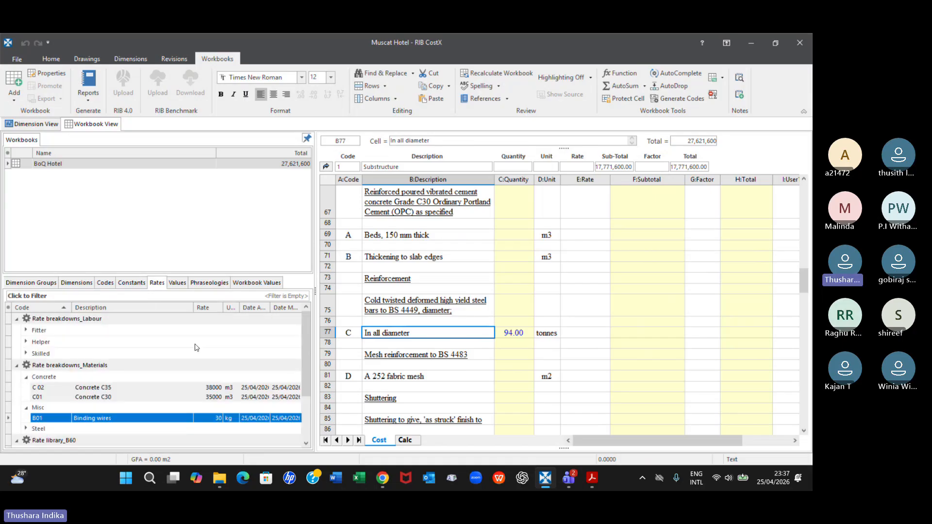
scroll(196, 347, "down", 2)
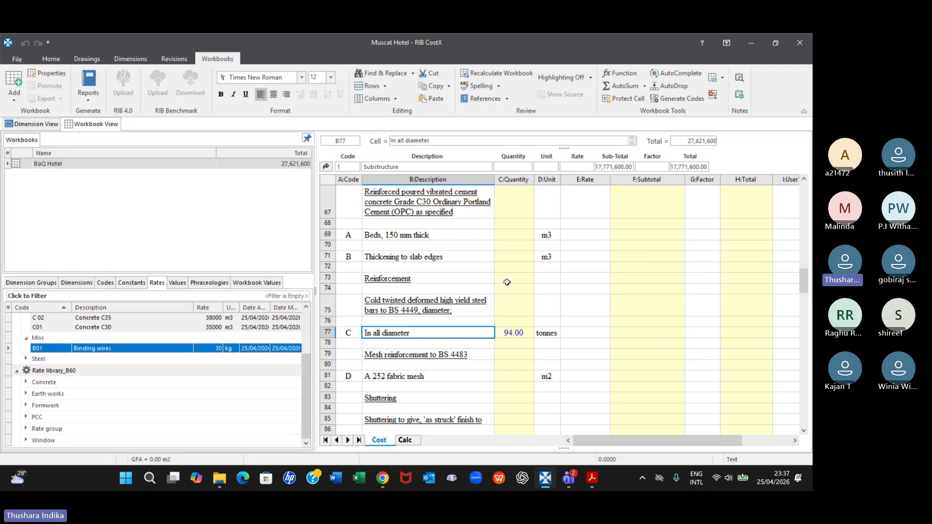
View the rate build-up sheet behind the In all diameter item's rate, and return to the cost sheet
left_click(586, 332)
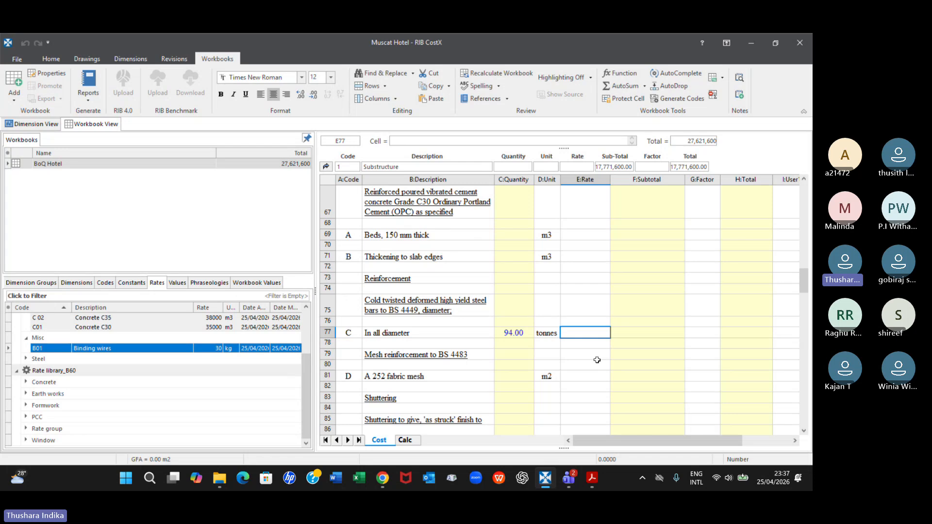
double_click(592, 336)
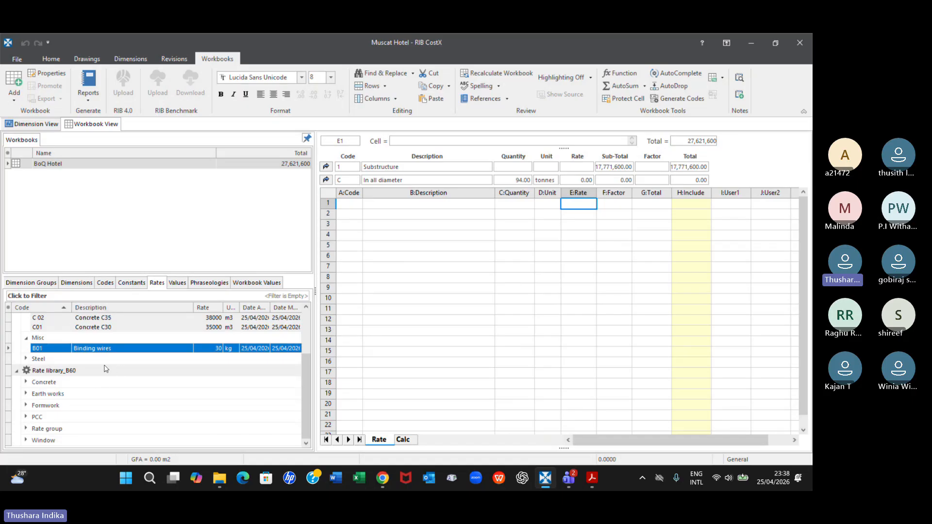
mouse_move(111, 349)
left_click(326, 180)
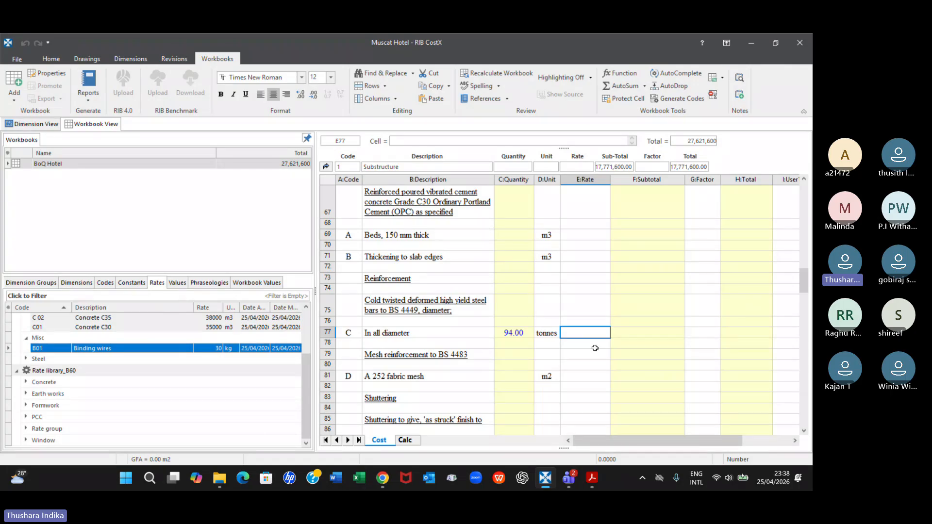
Switch to the Microsoft Teams meeting, send the chat message "Good night to all of you", and stop sharing the screen
key("alt+Tab")
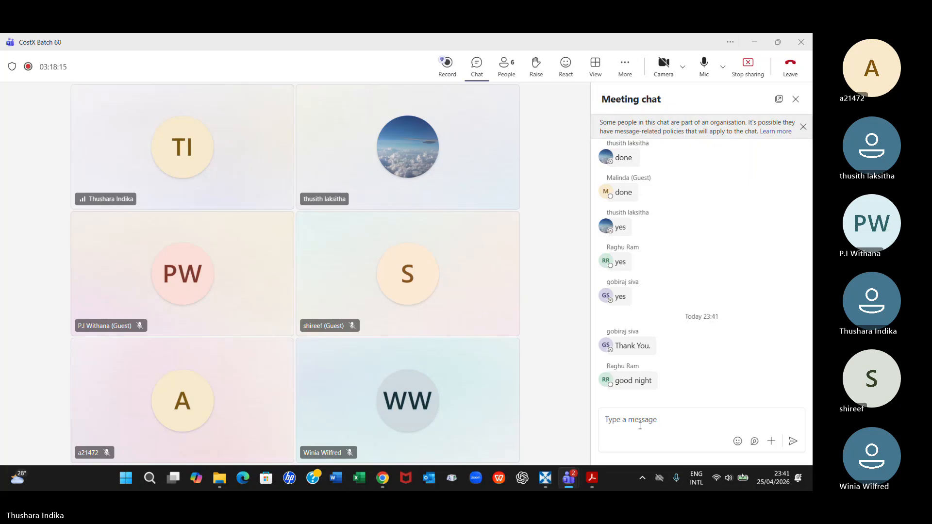
left_click(640, 425)
type("Good ")
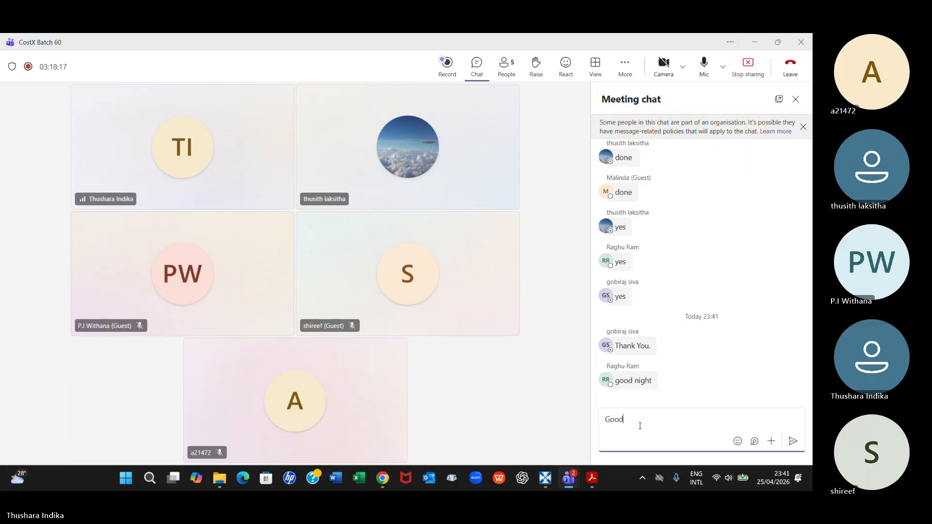
type("night to all of you")
left_click(793, 443)
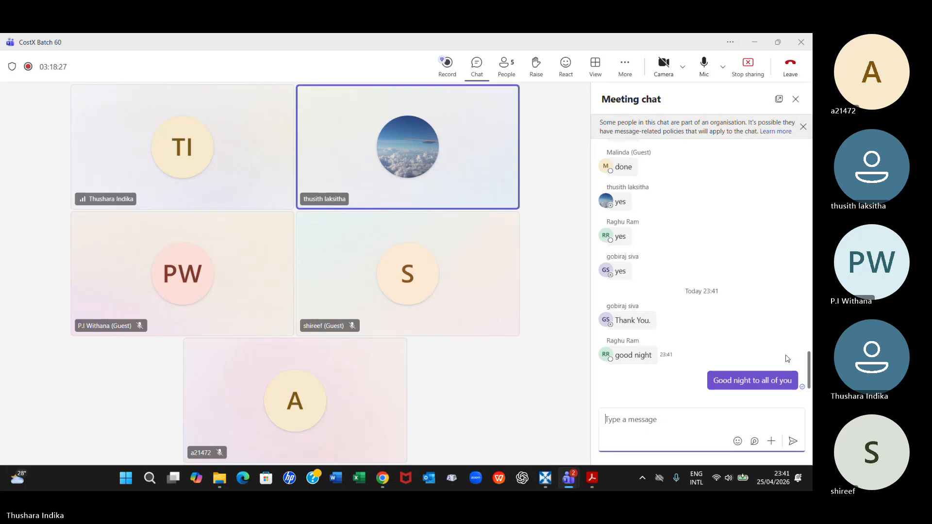
left_click(754, 70)
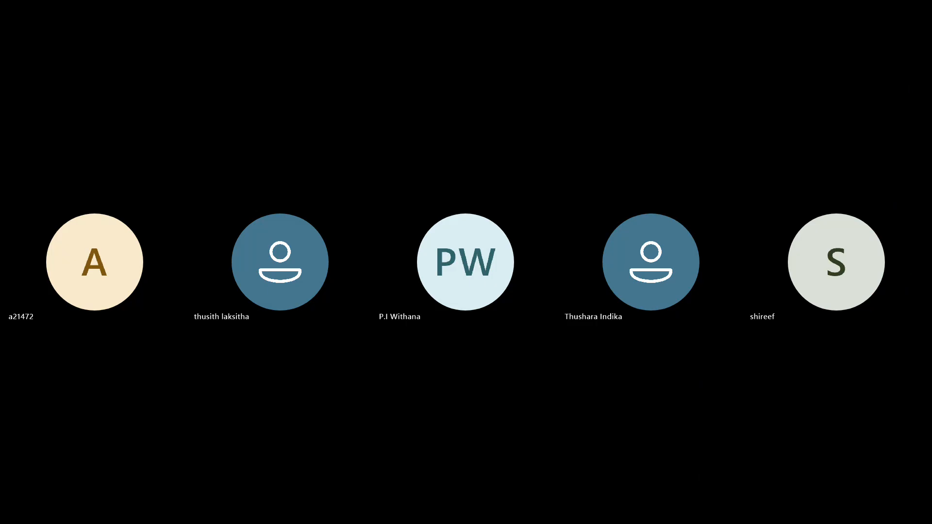